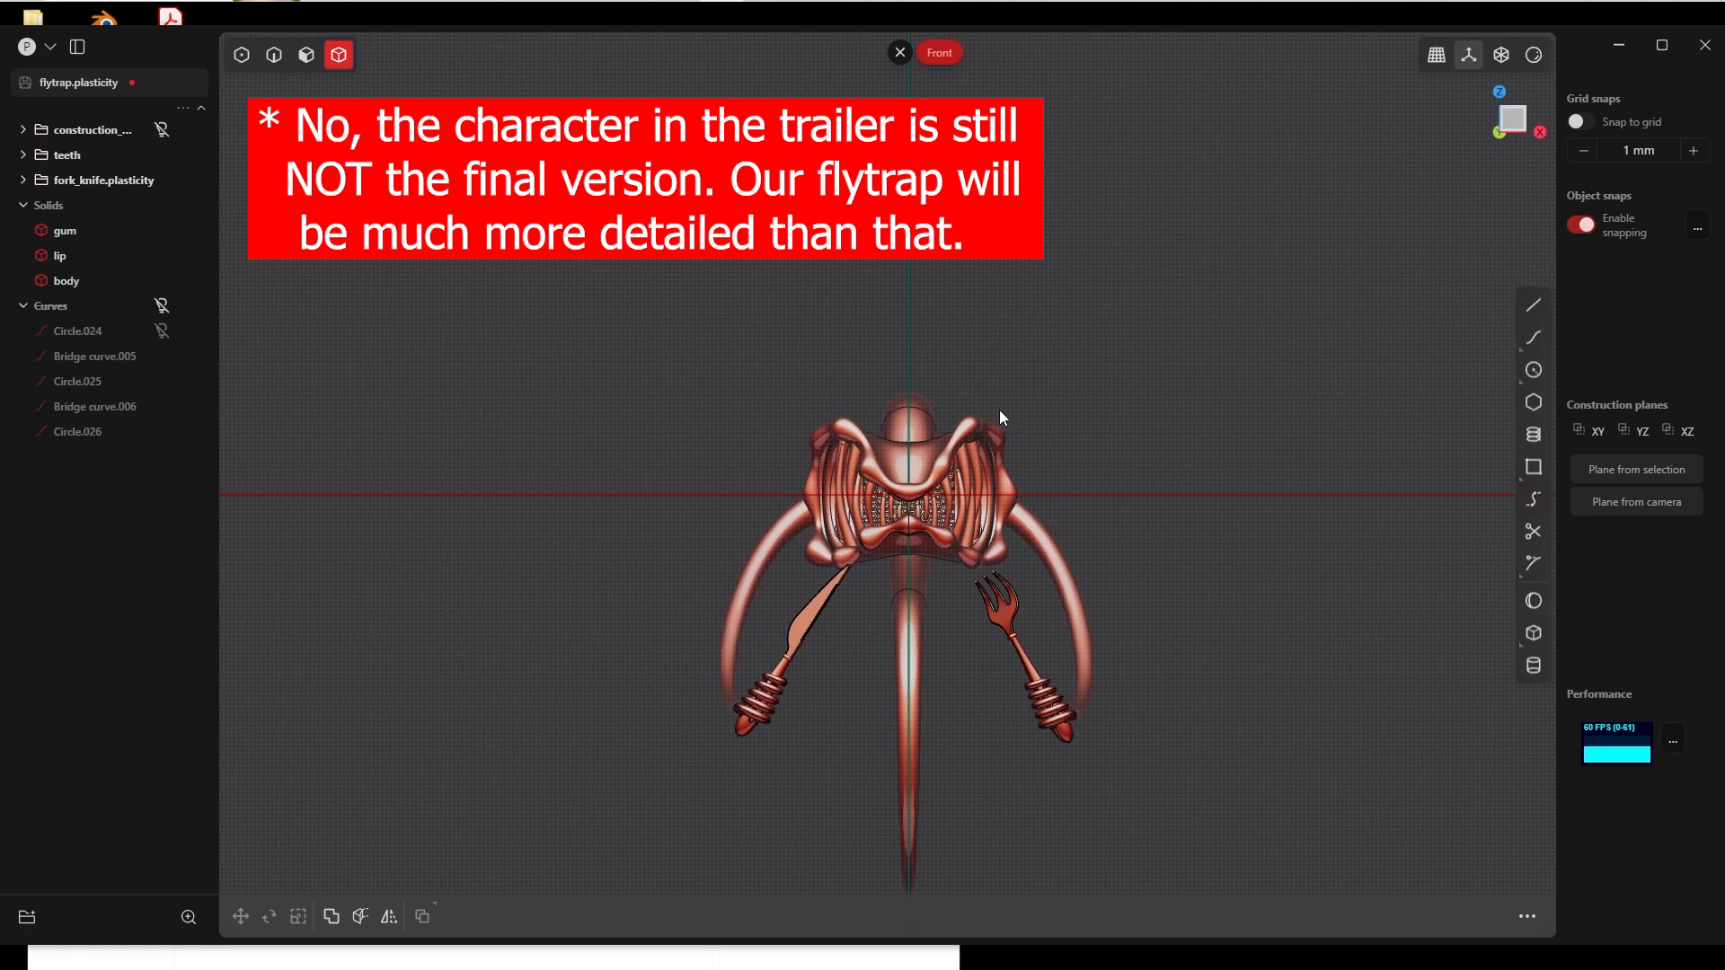
Step: Return to Plasticity and draw a circle with a radius of about 48 mm beside the neck in top view
middle_drag(1002, 418, 840, 473)
scroll(870, 633, up, 5)
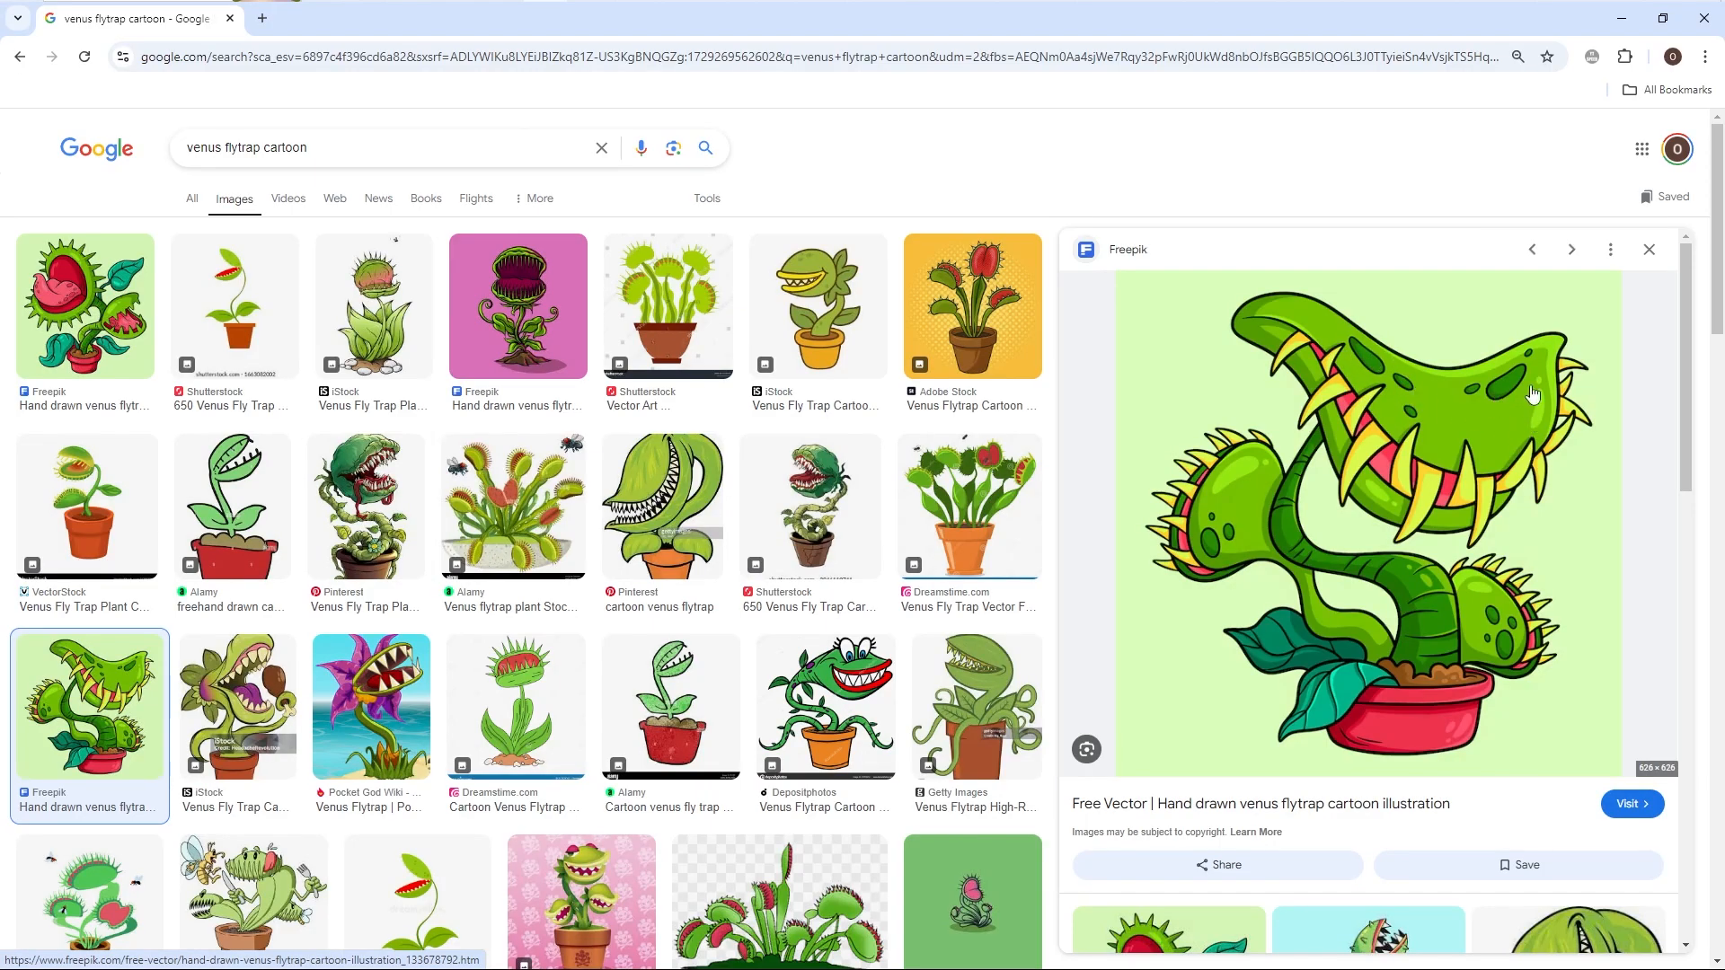
key(alt+Tab)
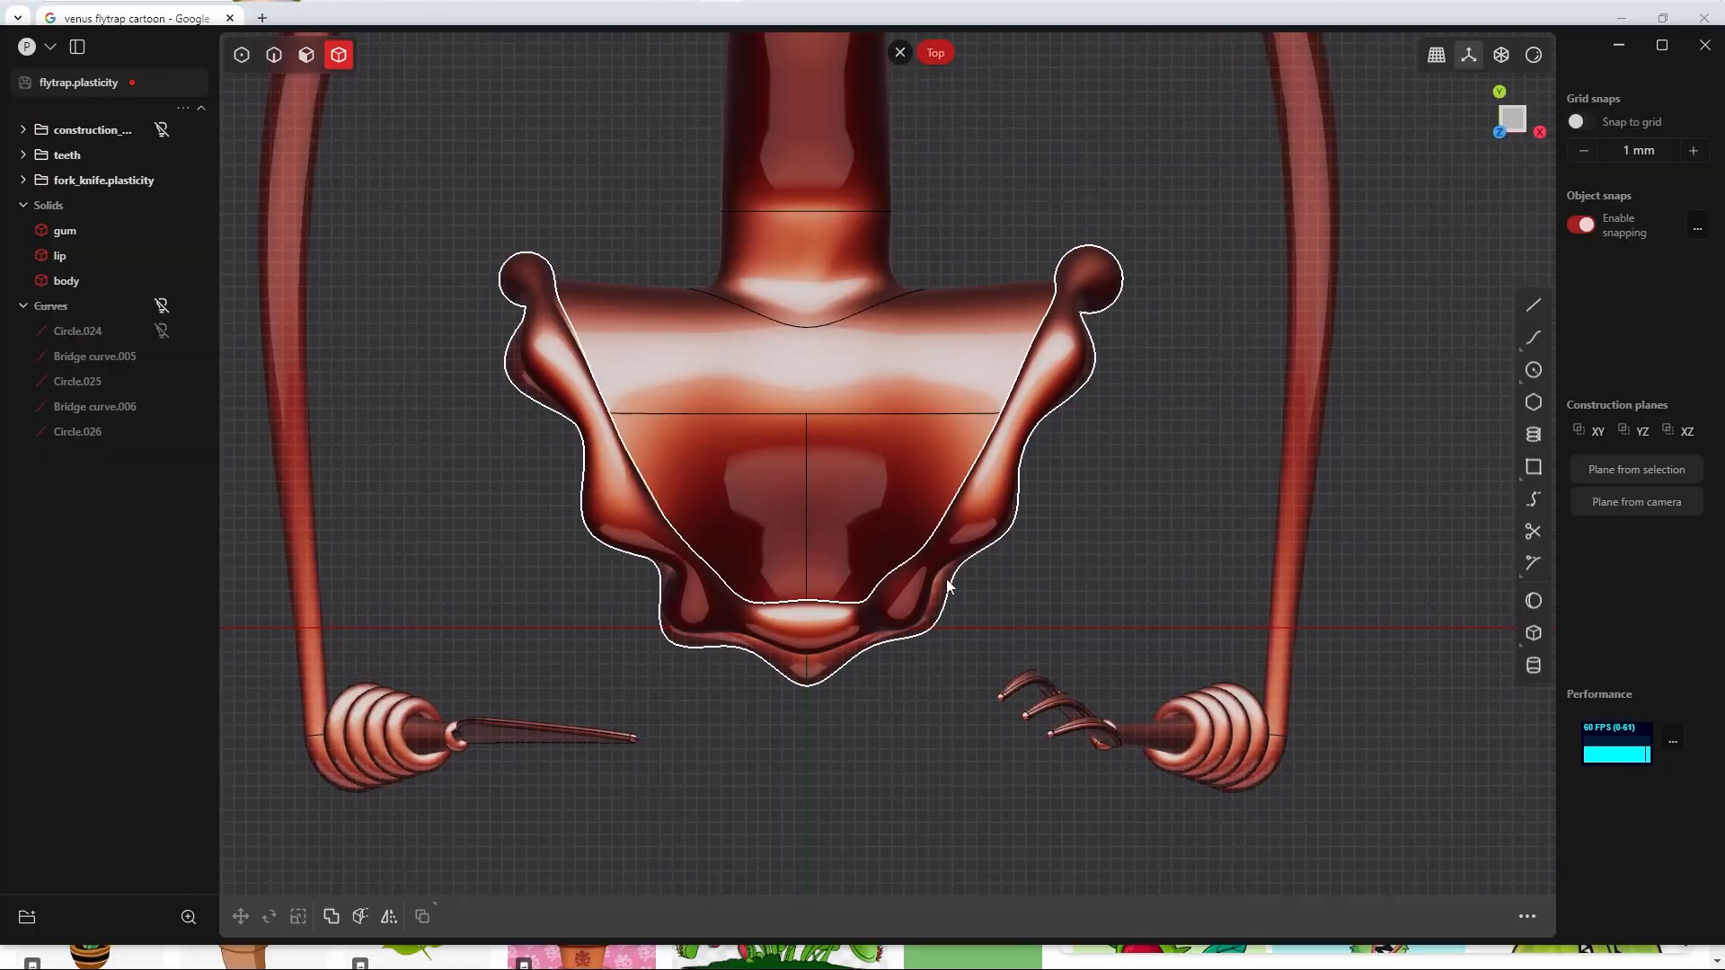
shift+middle_drag(946, 413, 960, 596)
scroll(962, 557, down, 3)
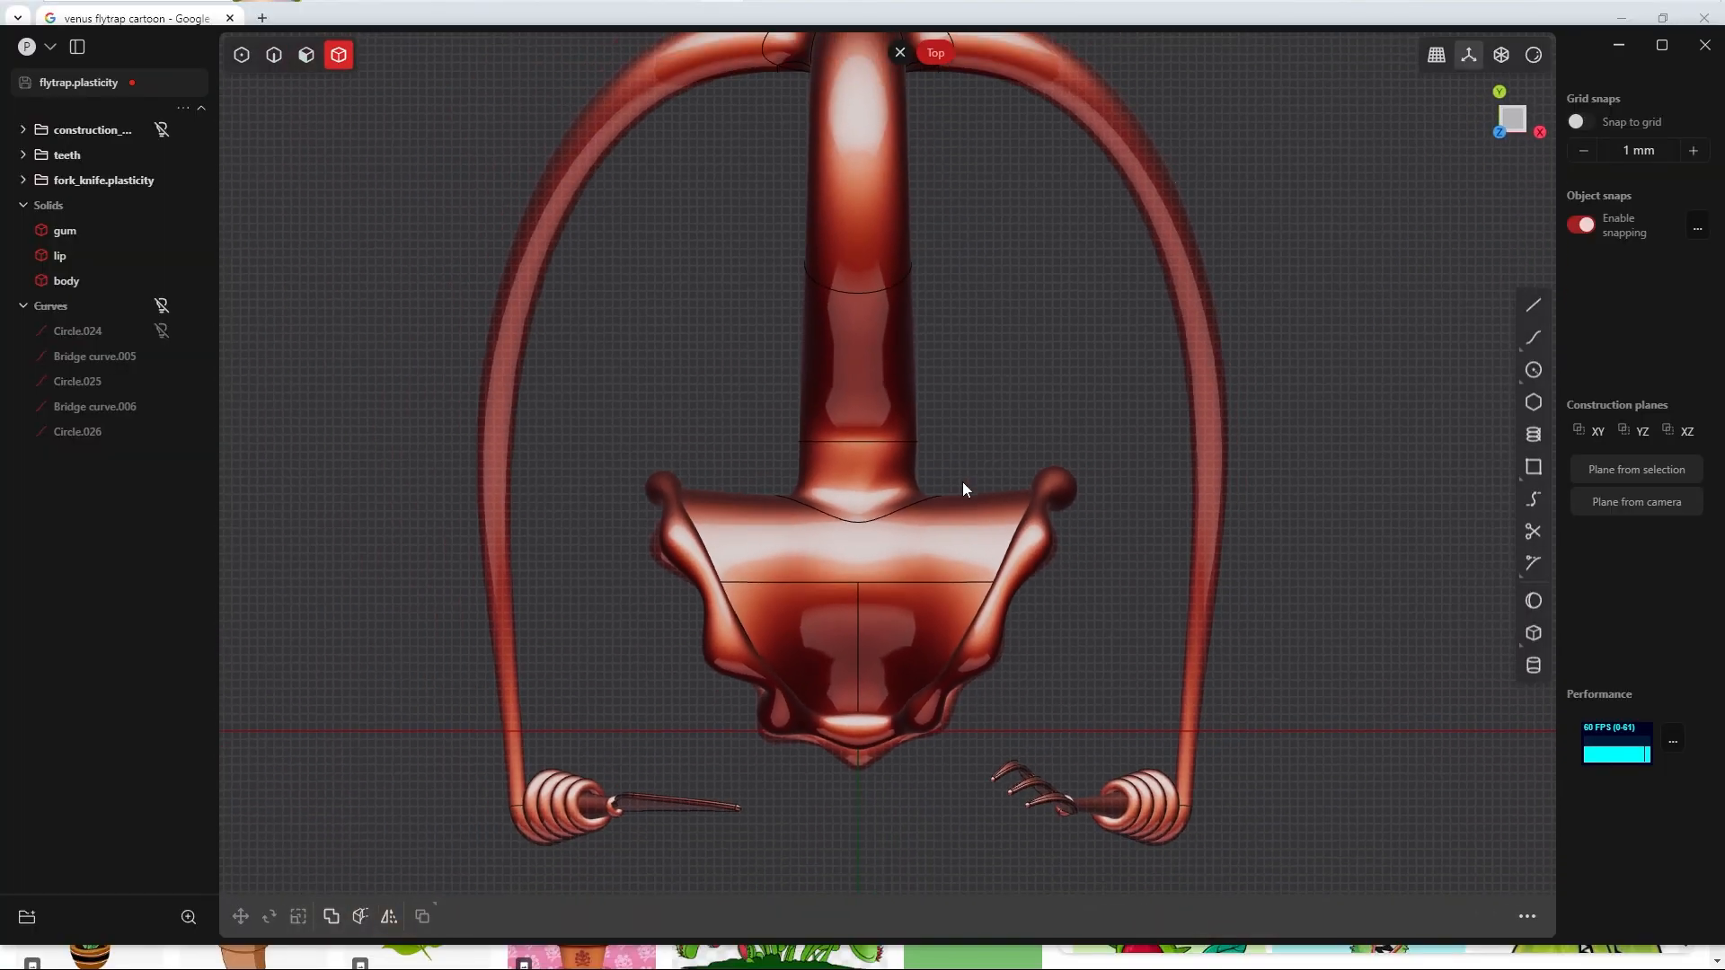
click(1533, 368)
click(1002, 395)
click(1043, 396)
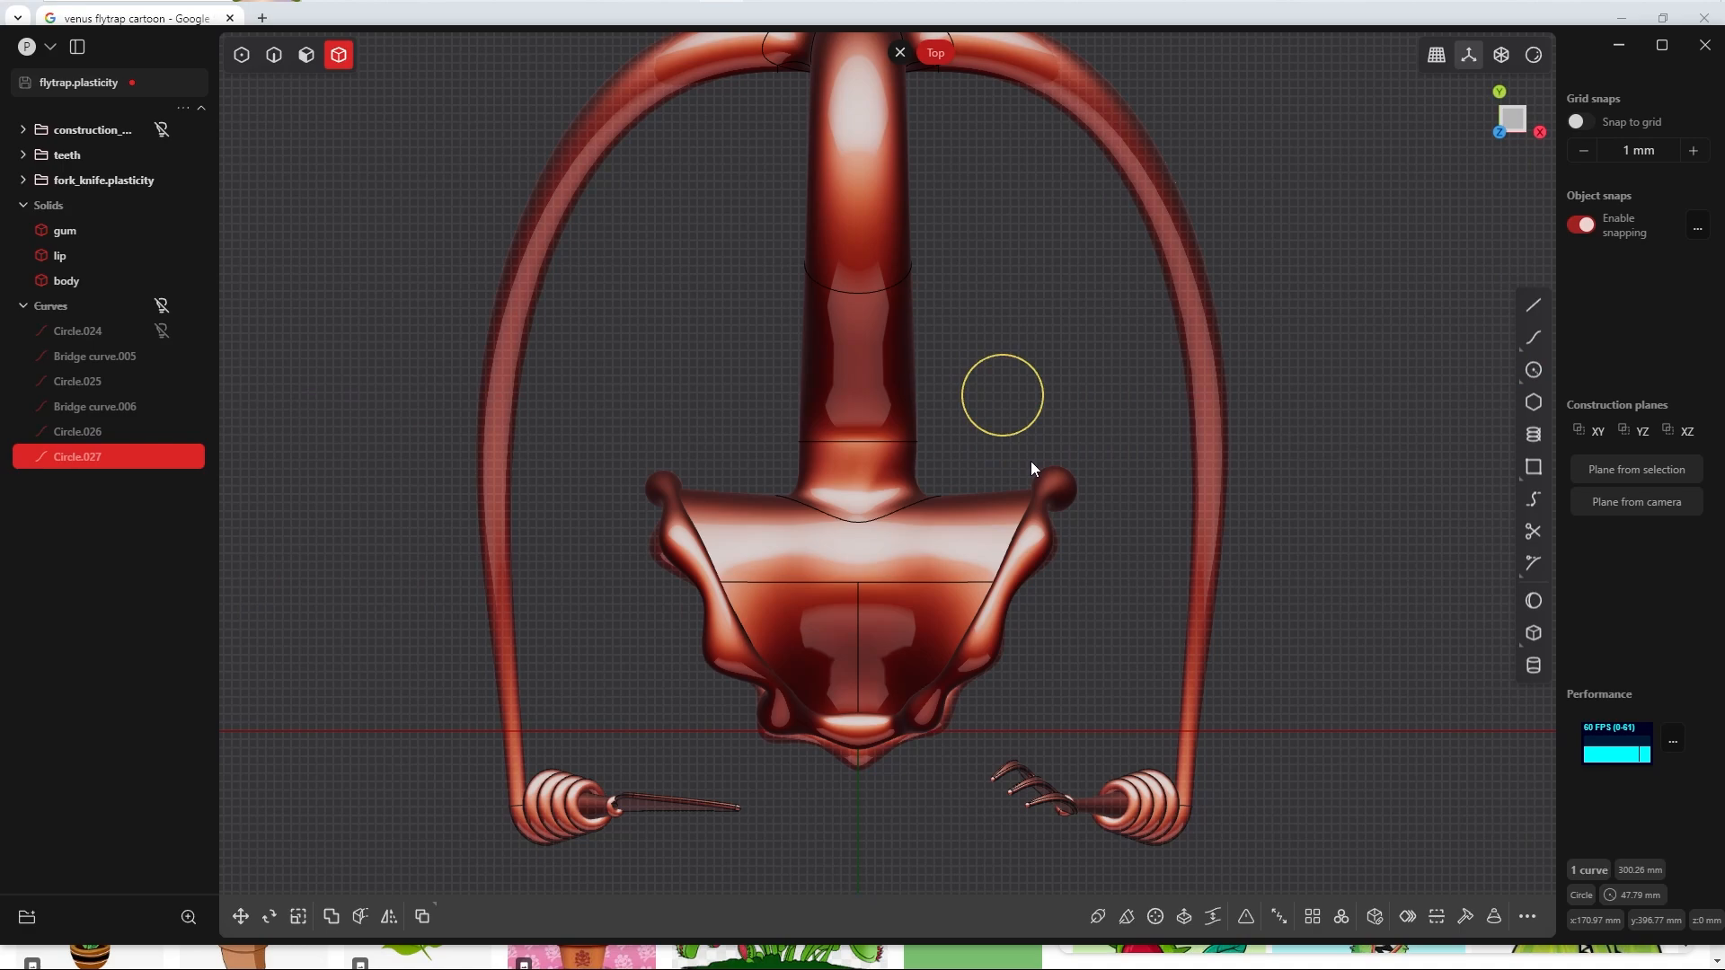
Step: Scale the new circle down along the Y axis into a flat ellipse
key(s)
key(y)
click(1020, 434)
click(532, 860)
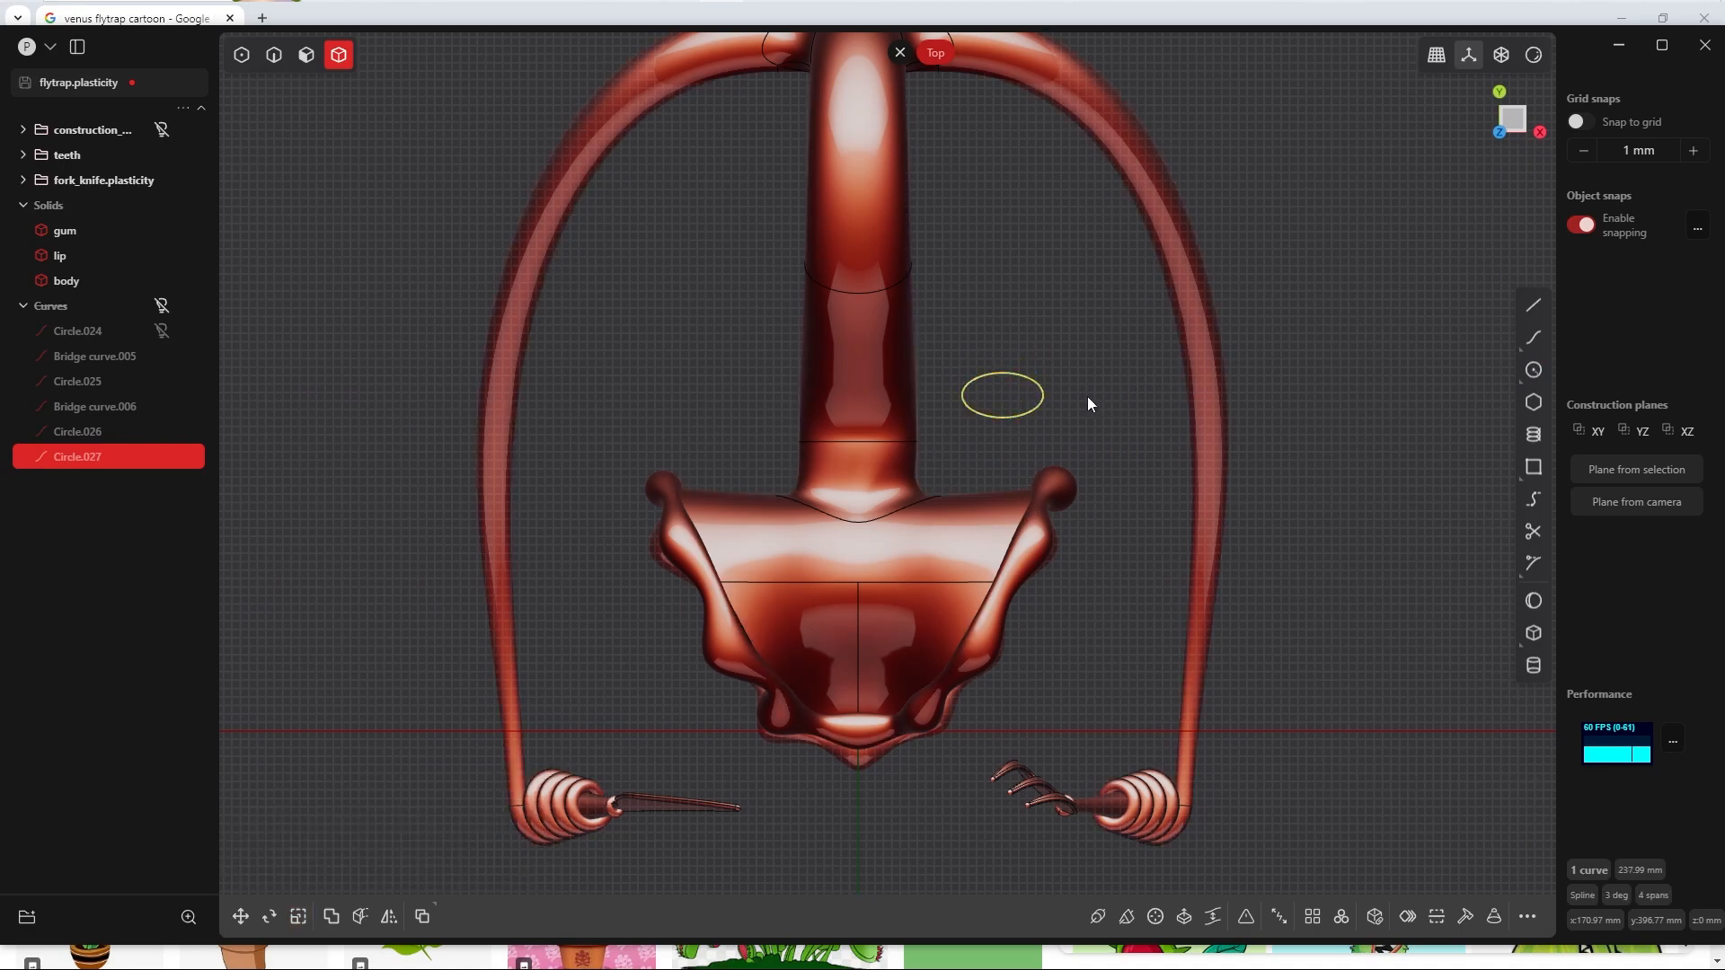
Step: Move the ellipse onto the head in top view and raise it 215.58 mm along Z above the head
key(g)
key(g)
click(786, 598)
right_click(1011, 659)
key(KP_1)
key(g)
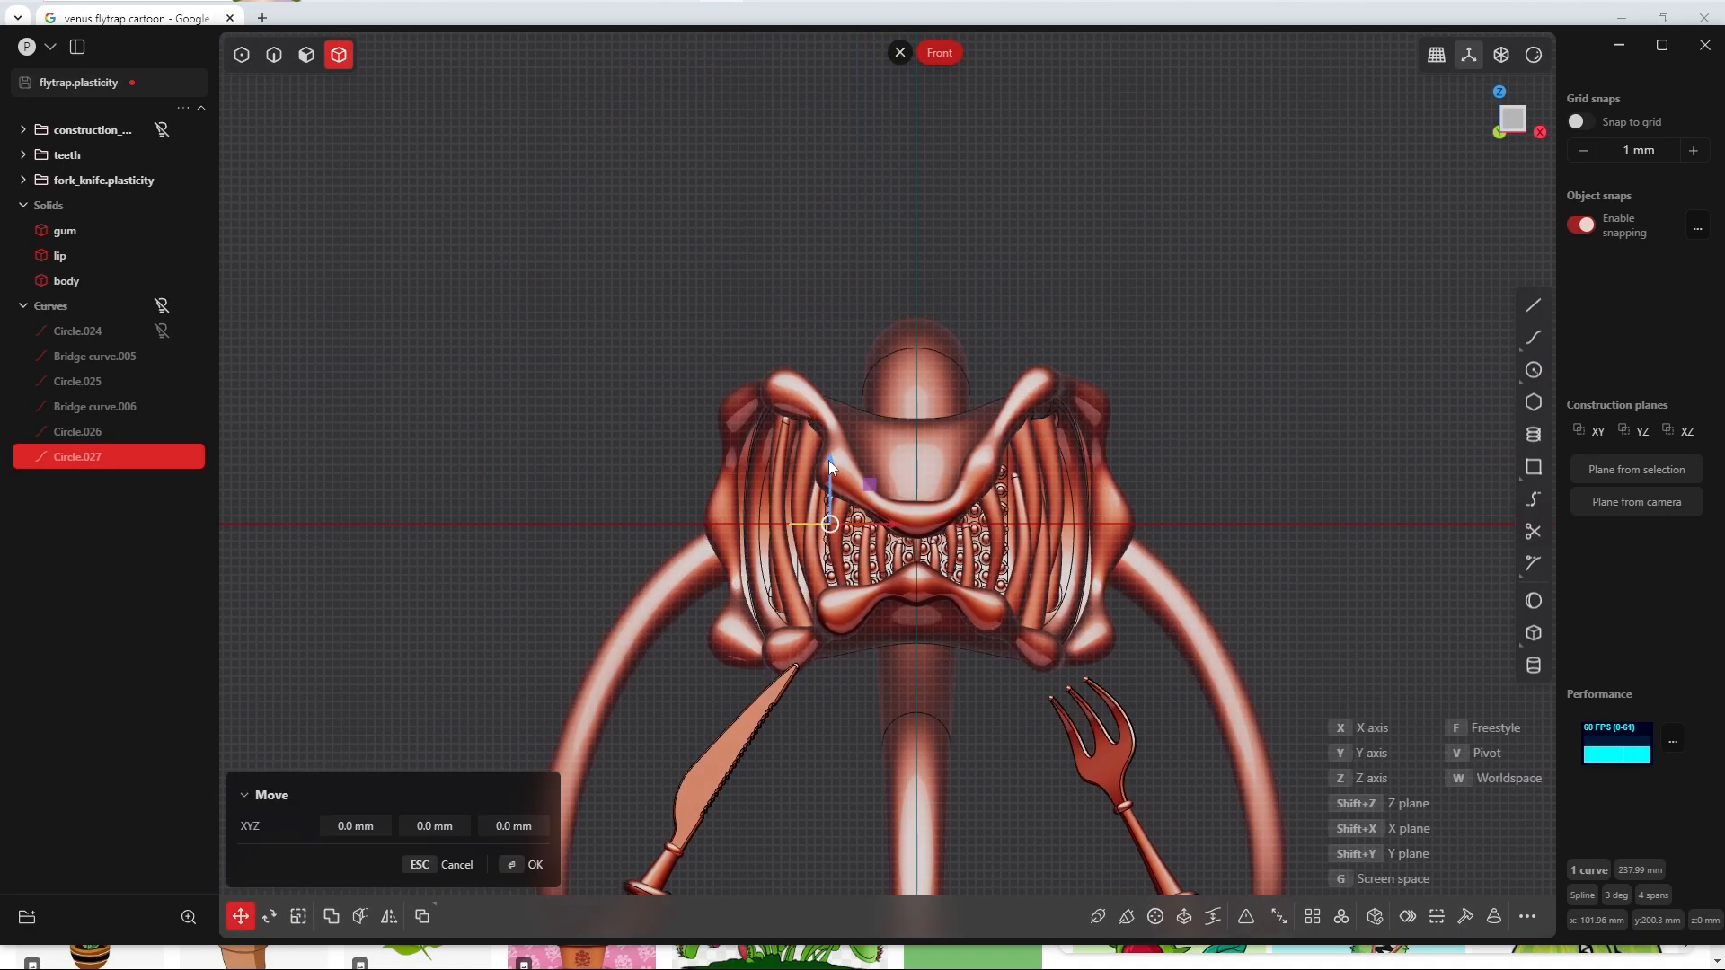
drag(830, 446, 830, 264)
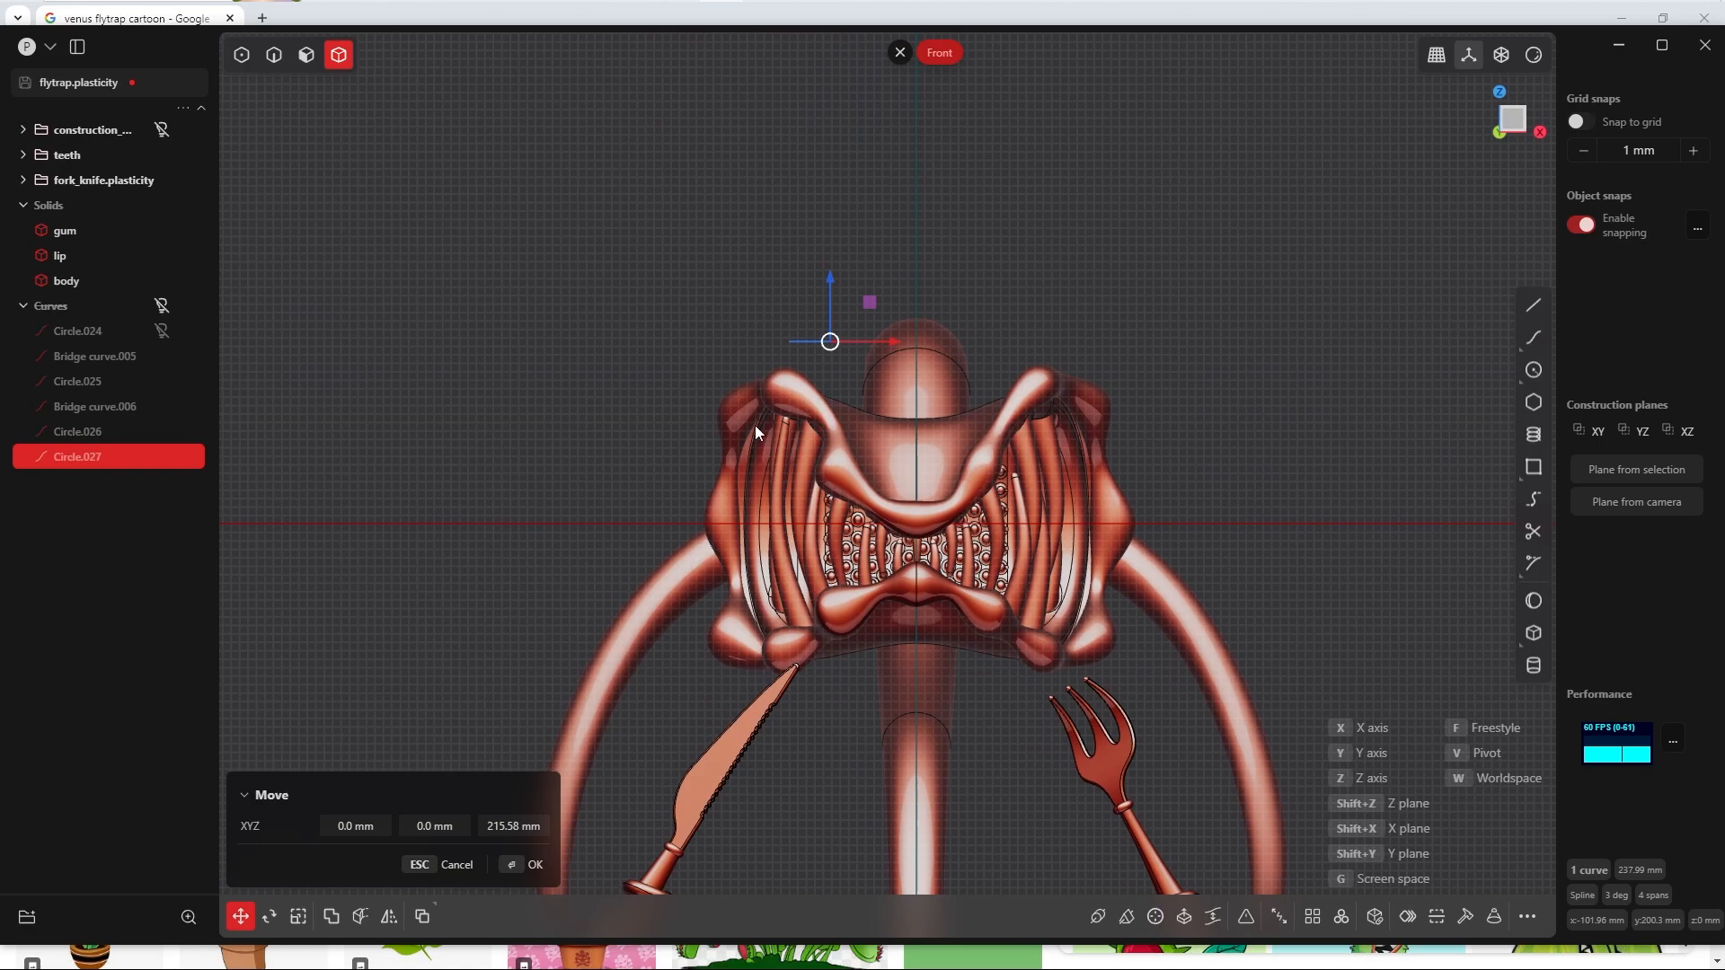
click(511, 868)
Step: Reposition the ellipse over the back left part of the head in top view and rotate it slightly
middle_drag(972, 406, 760, 674)
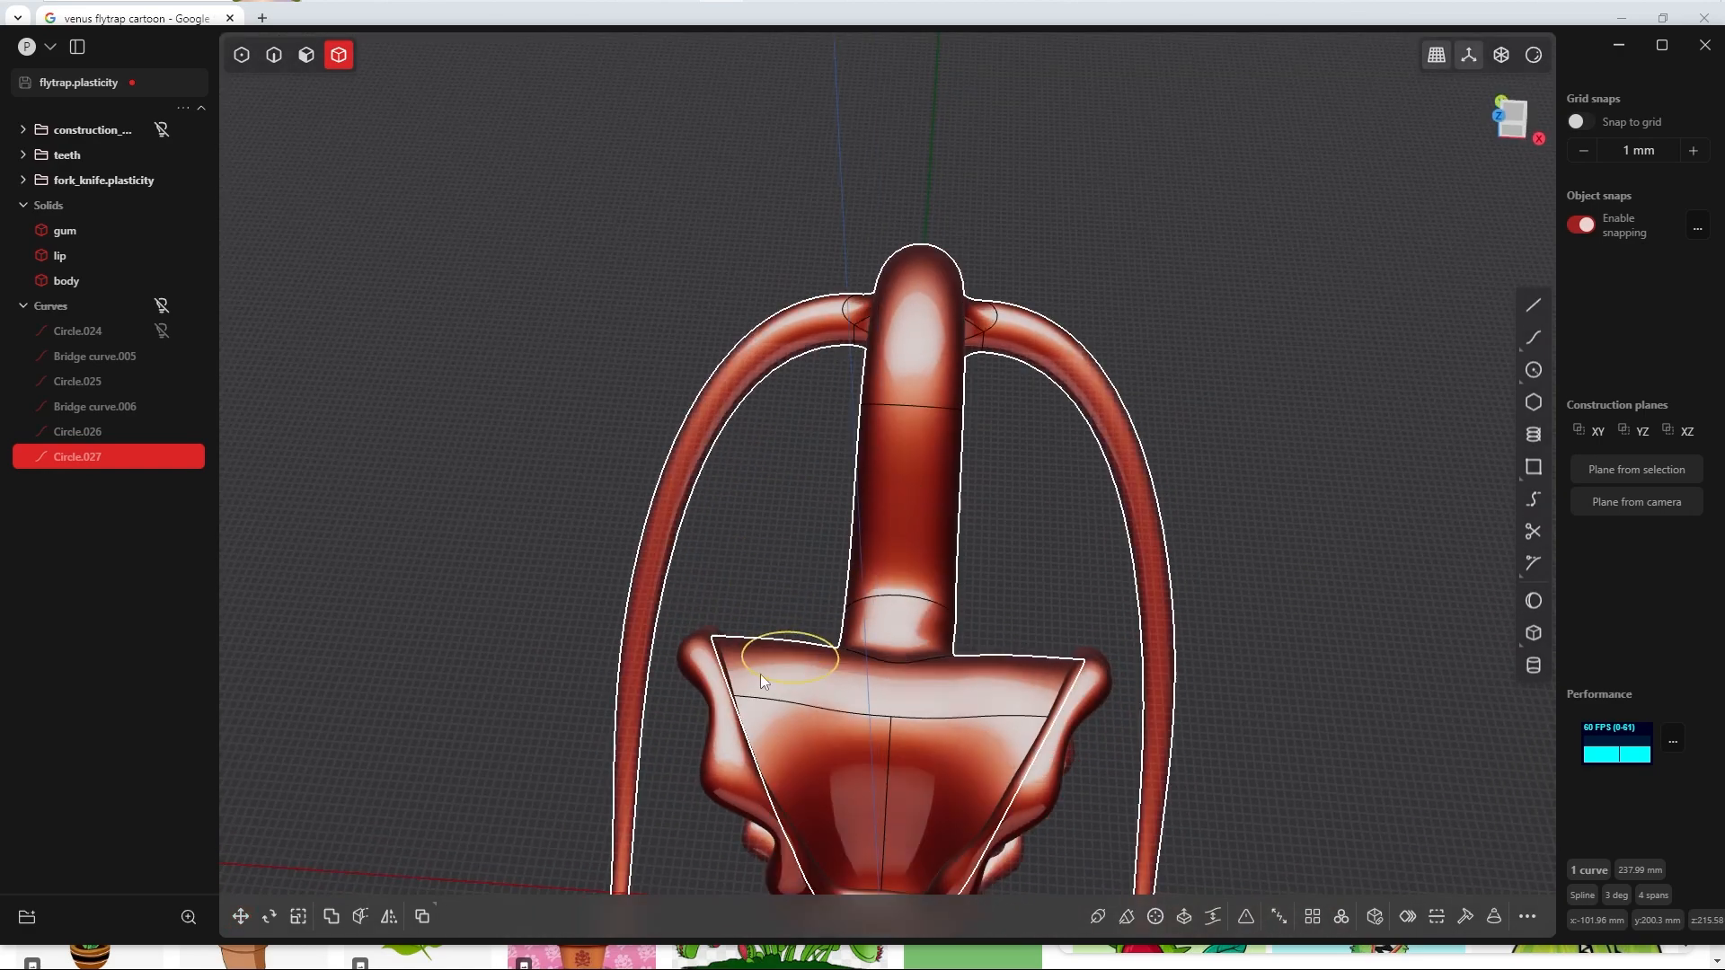
shift+middle_drag(922, 704, 877, 419)
key(grave)
click(923, 422)
key(g)
key(g)
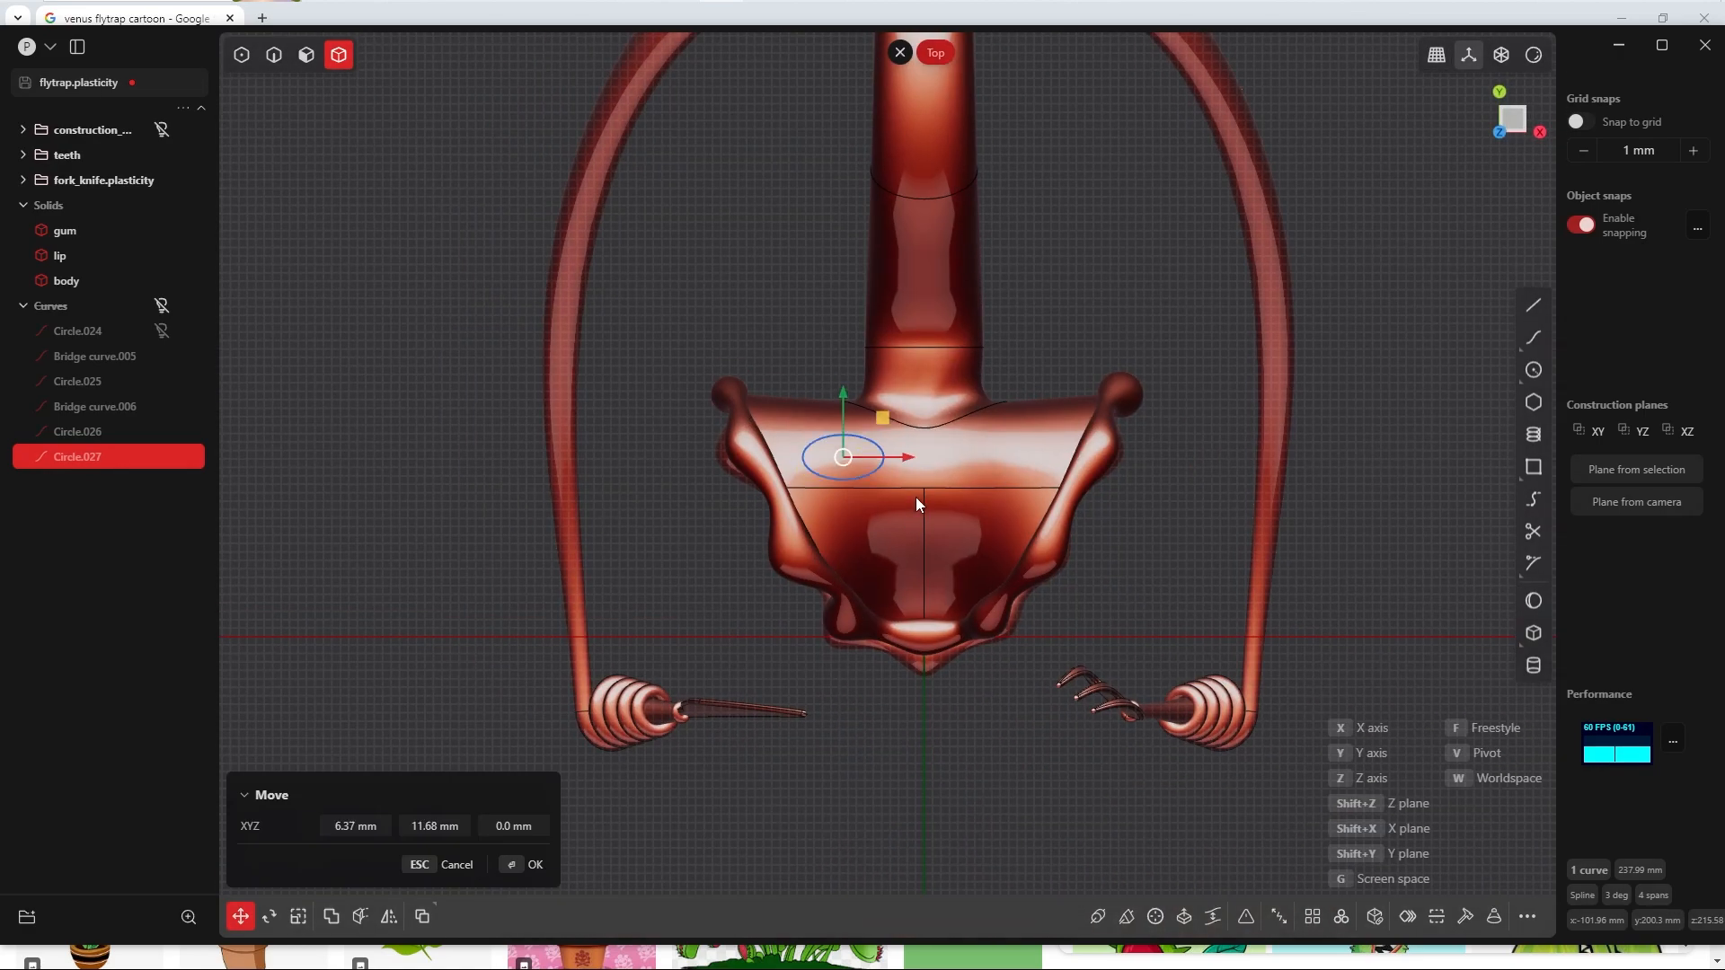
click(916, 495)
right_click(997, 484)
key(r)
key(r)
click(1006, 502)
right_click(1016, 473)
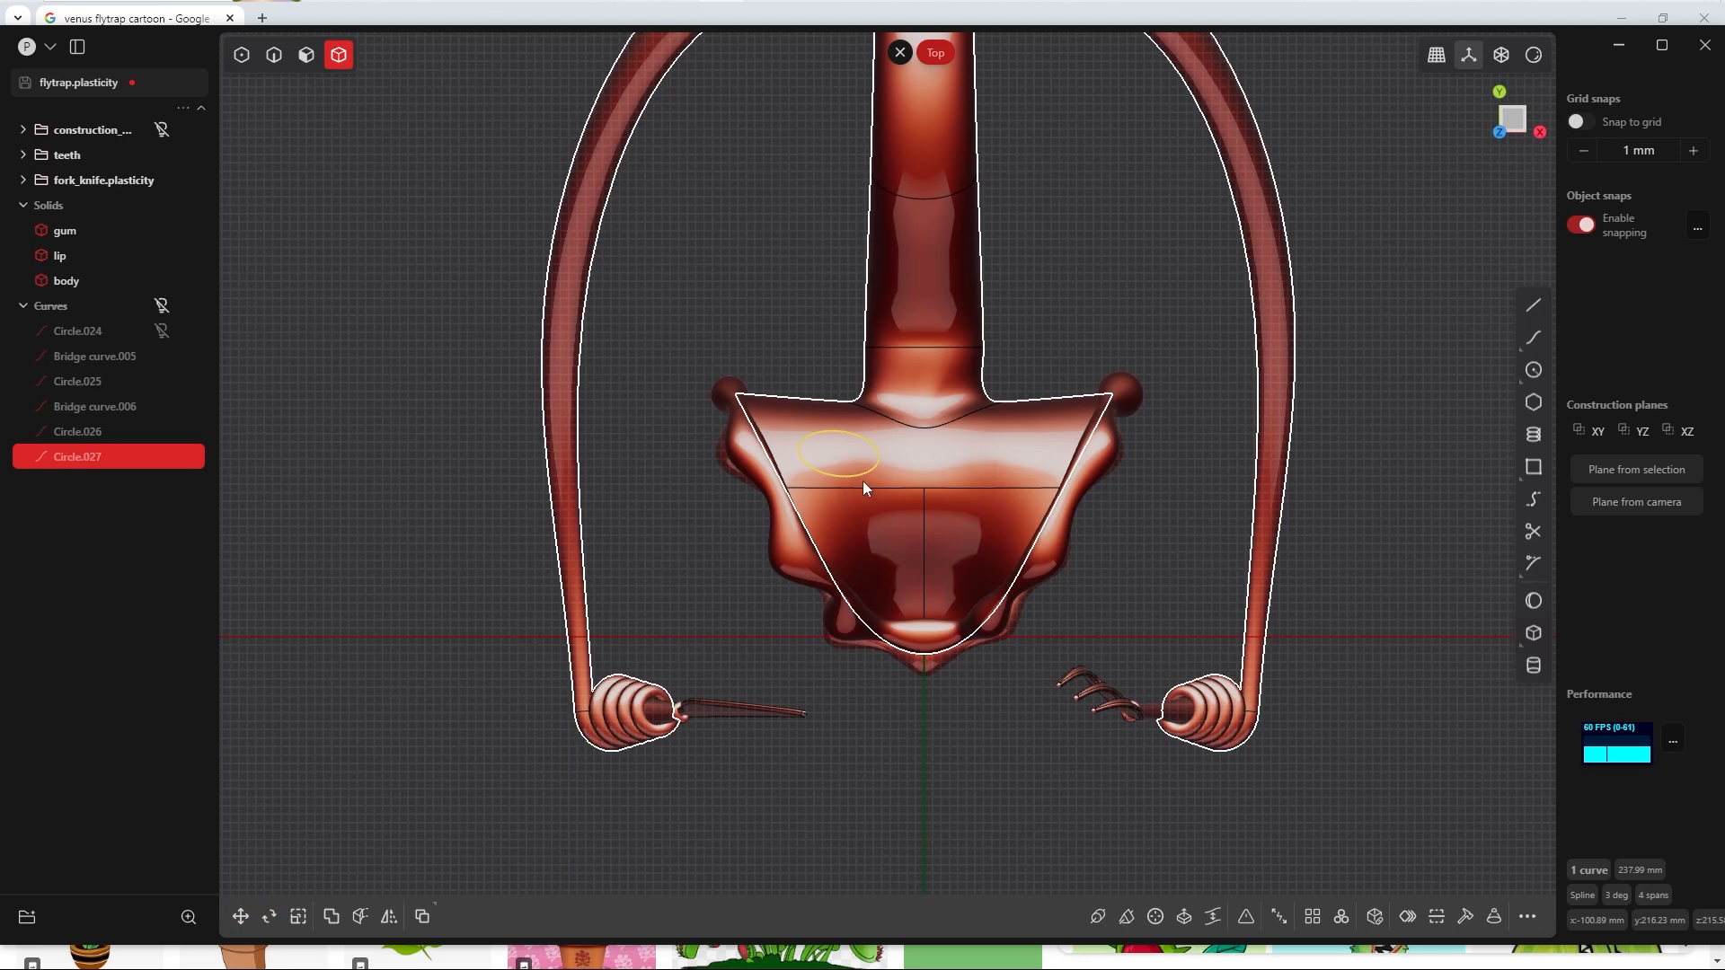
Step: Duplicate the ellipse, place the copy over the middle left of the head, and make the Curves group visible
key(ctrl+d)
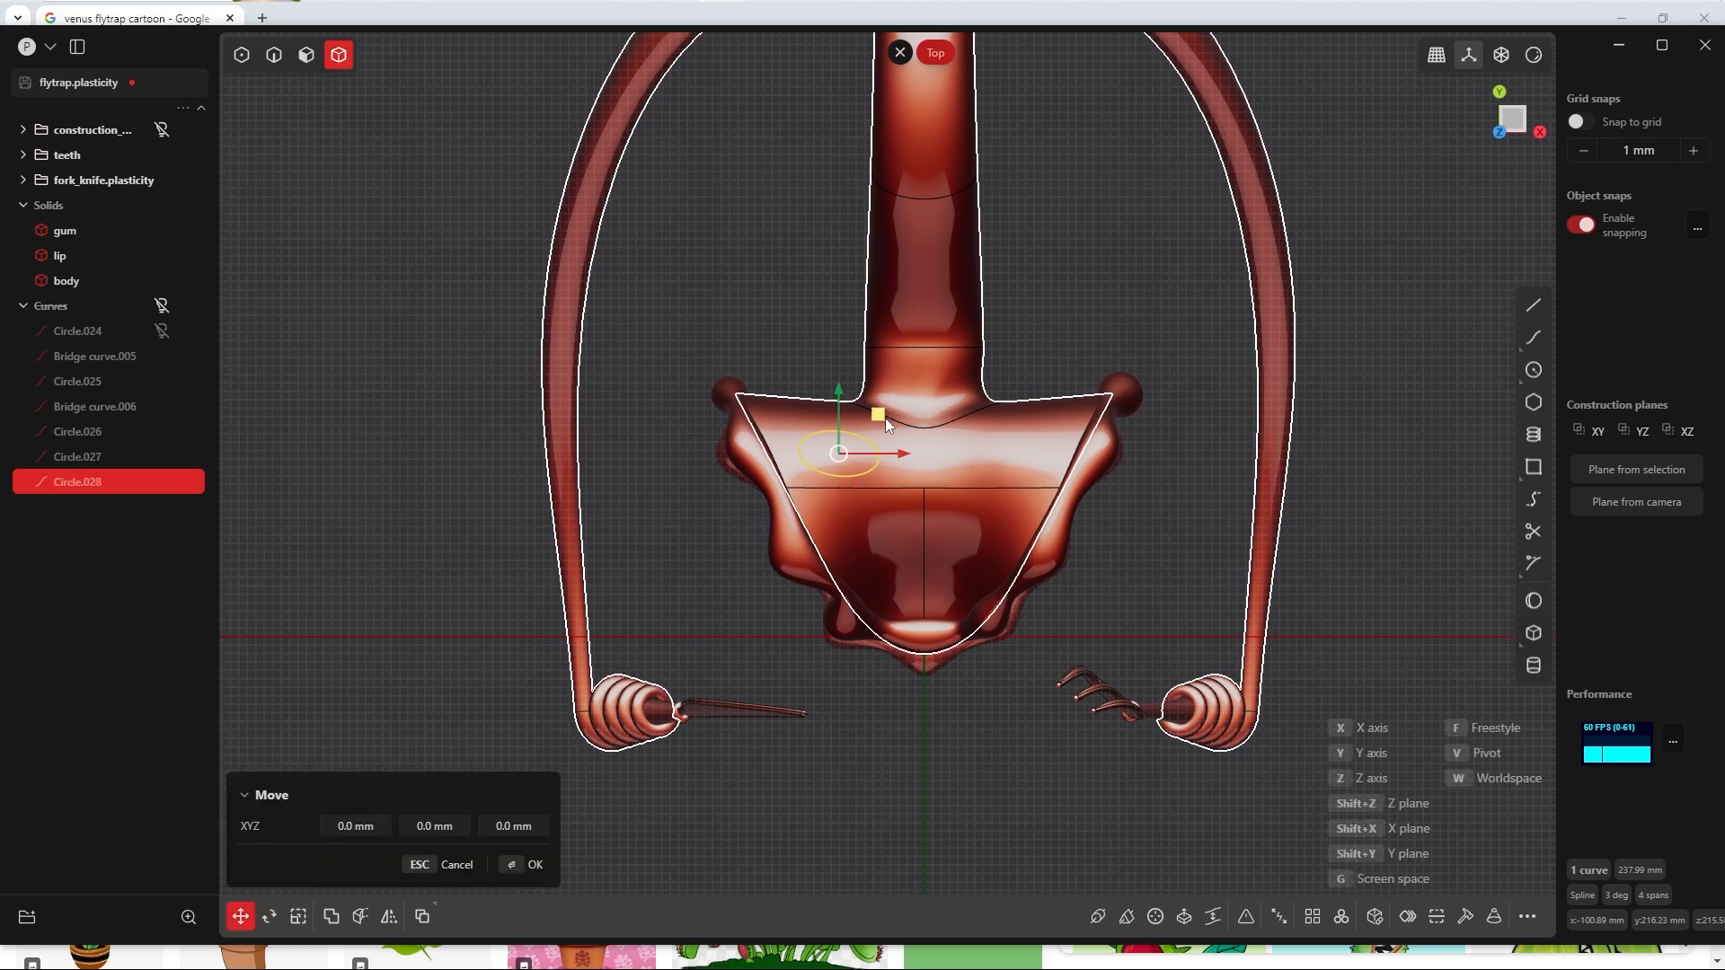
drag(879, 417, 906, 497)
click(529, 864)
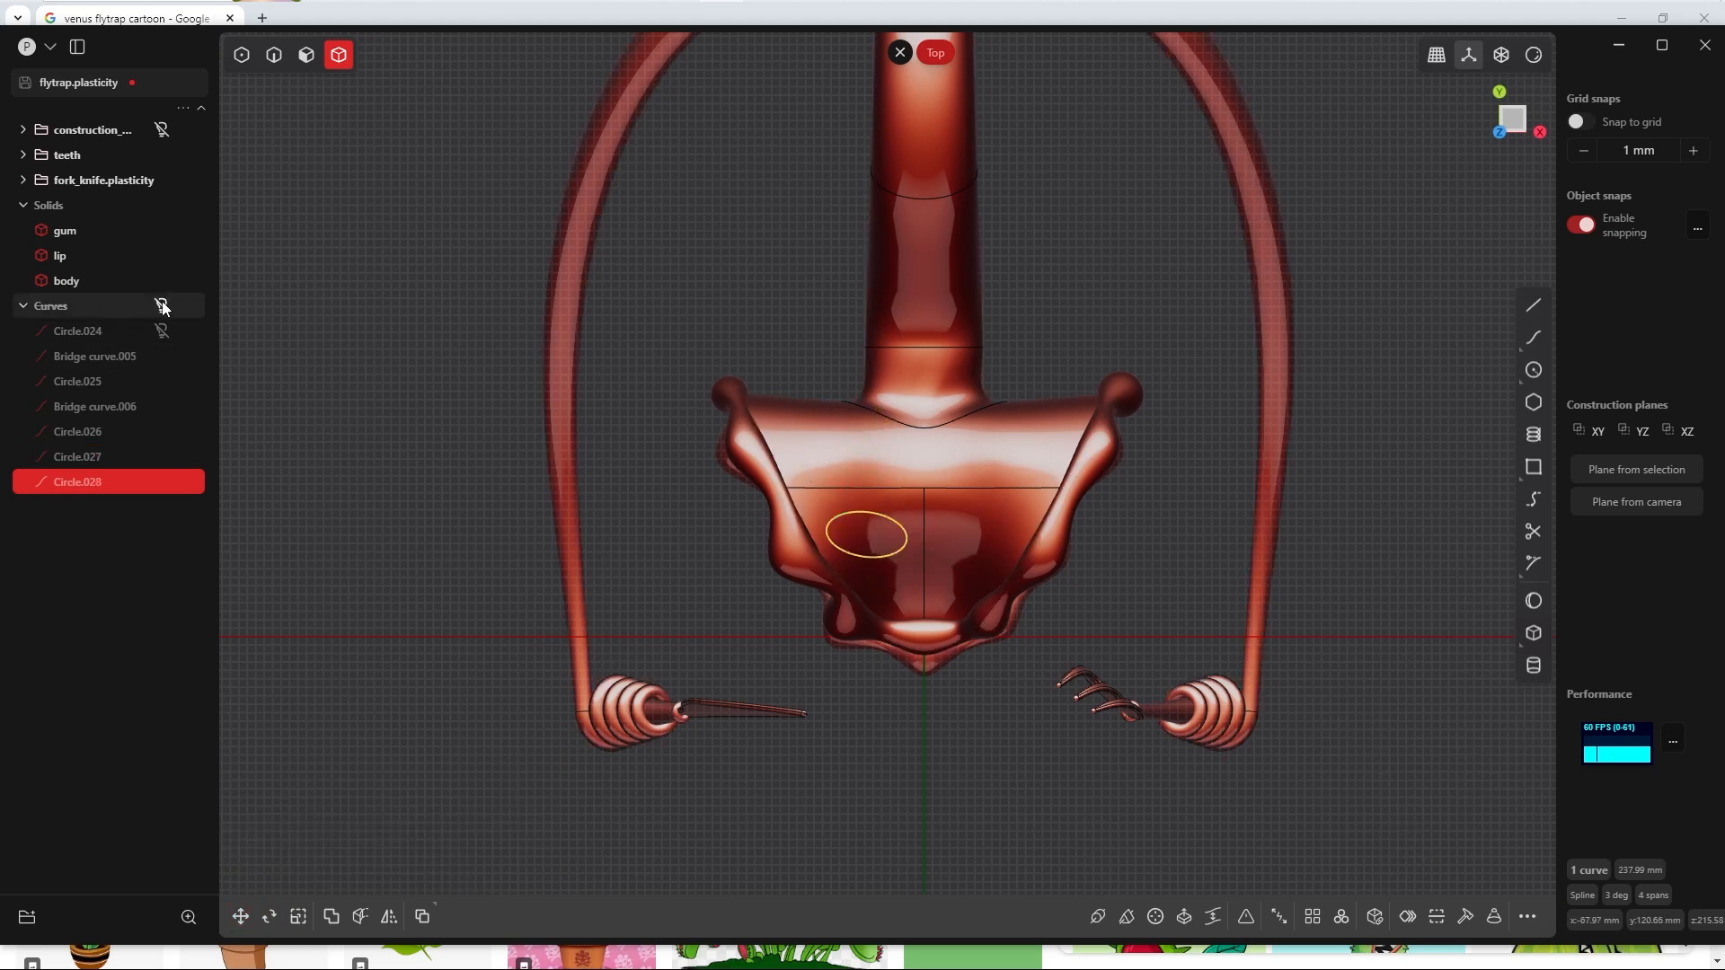
click(161, 306)
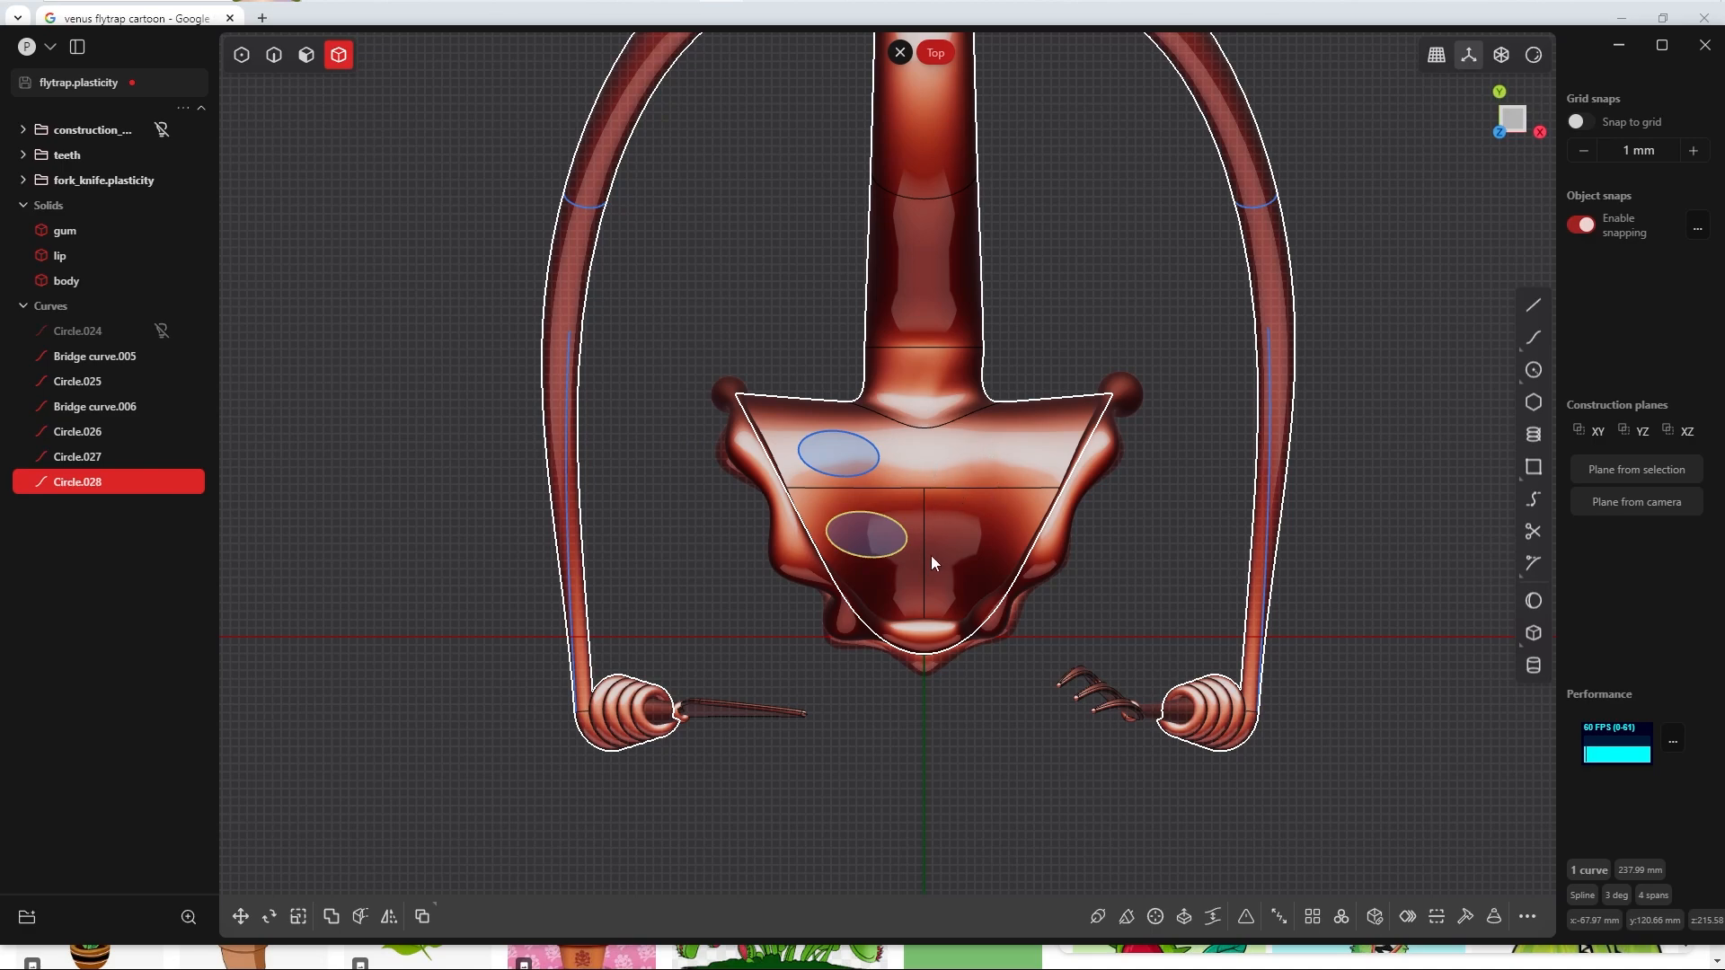
Step: Rotate the middle left ellipse the opposite way and scale it down
key(r)
key(s)
click(902, 542)
Step: Duplicate the middle left ellipse to the head's centre near the neck, scale it to about 0.61 and adjust its rotation
key(ctrl+d)
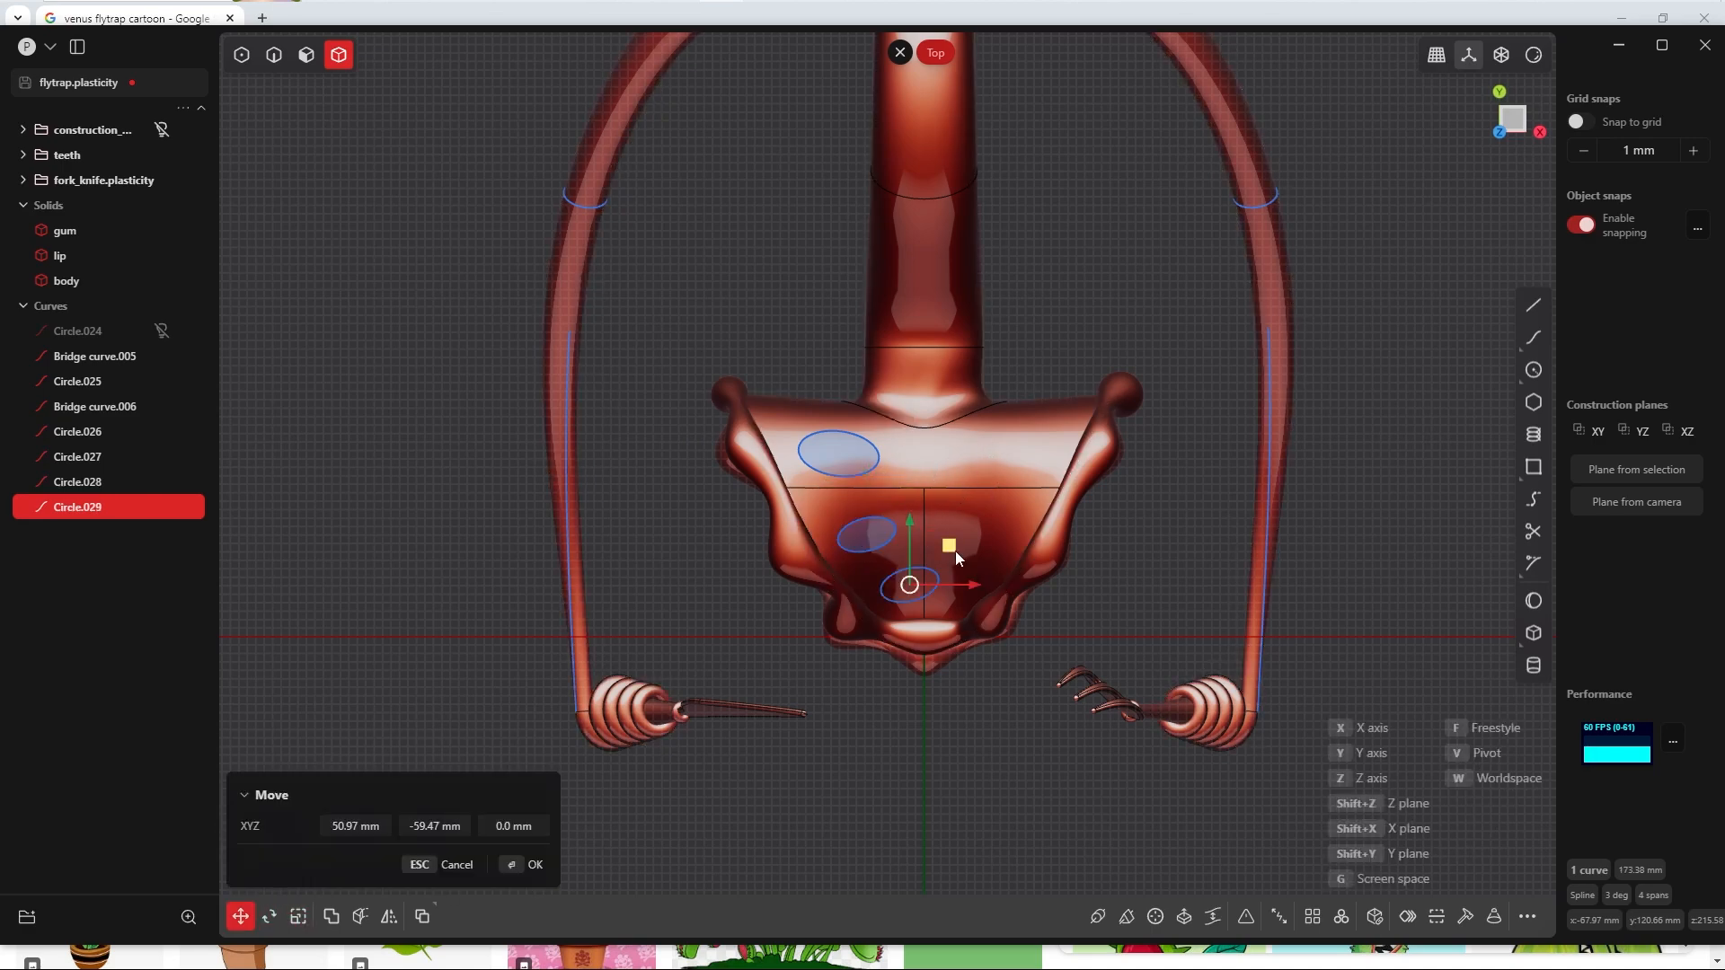
click(981, 456)
key(r)
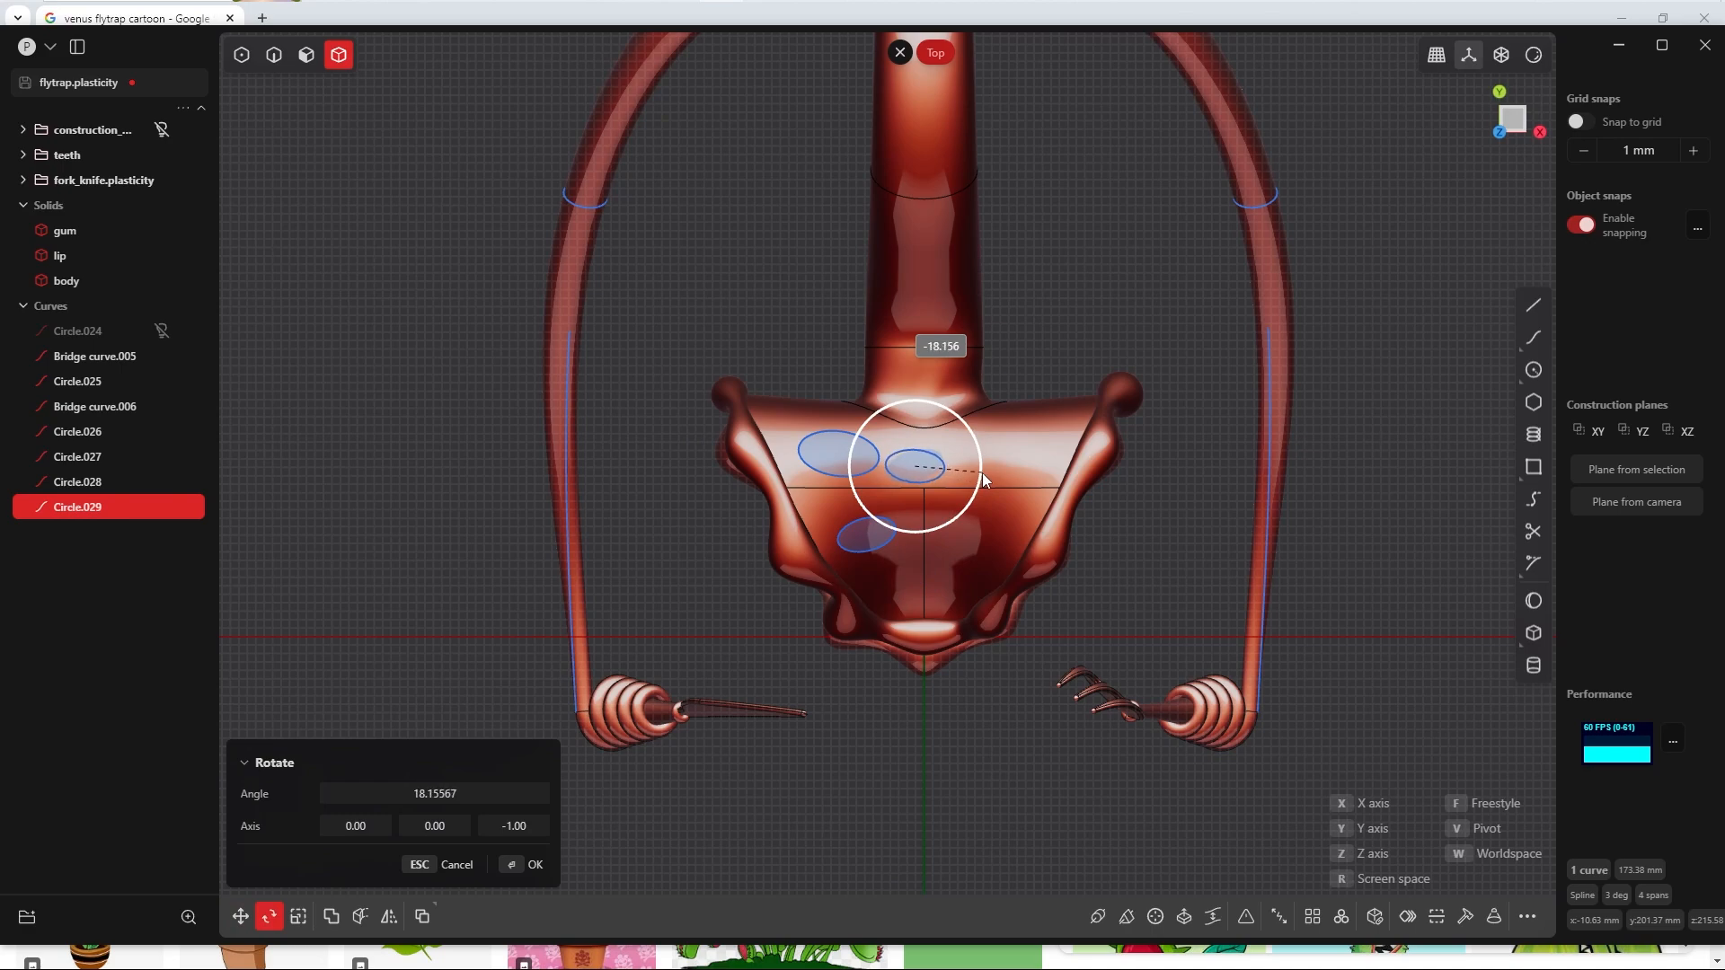
click(983, 474)
key(s)
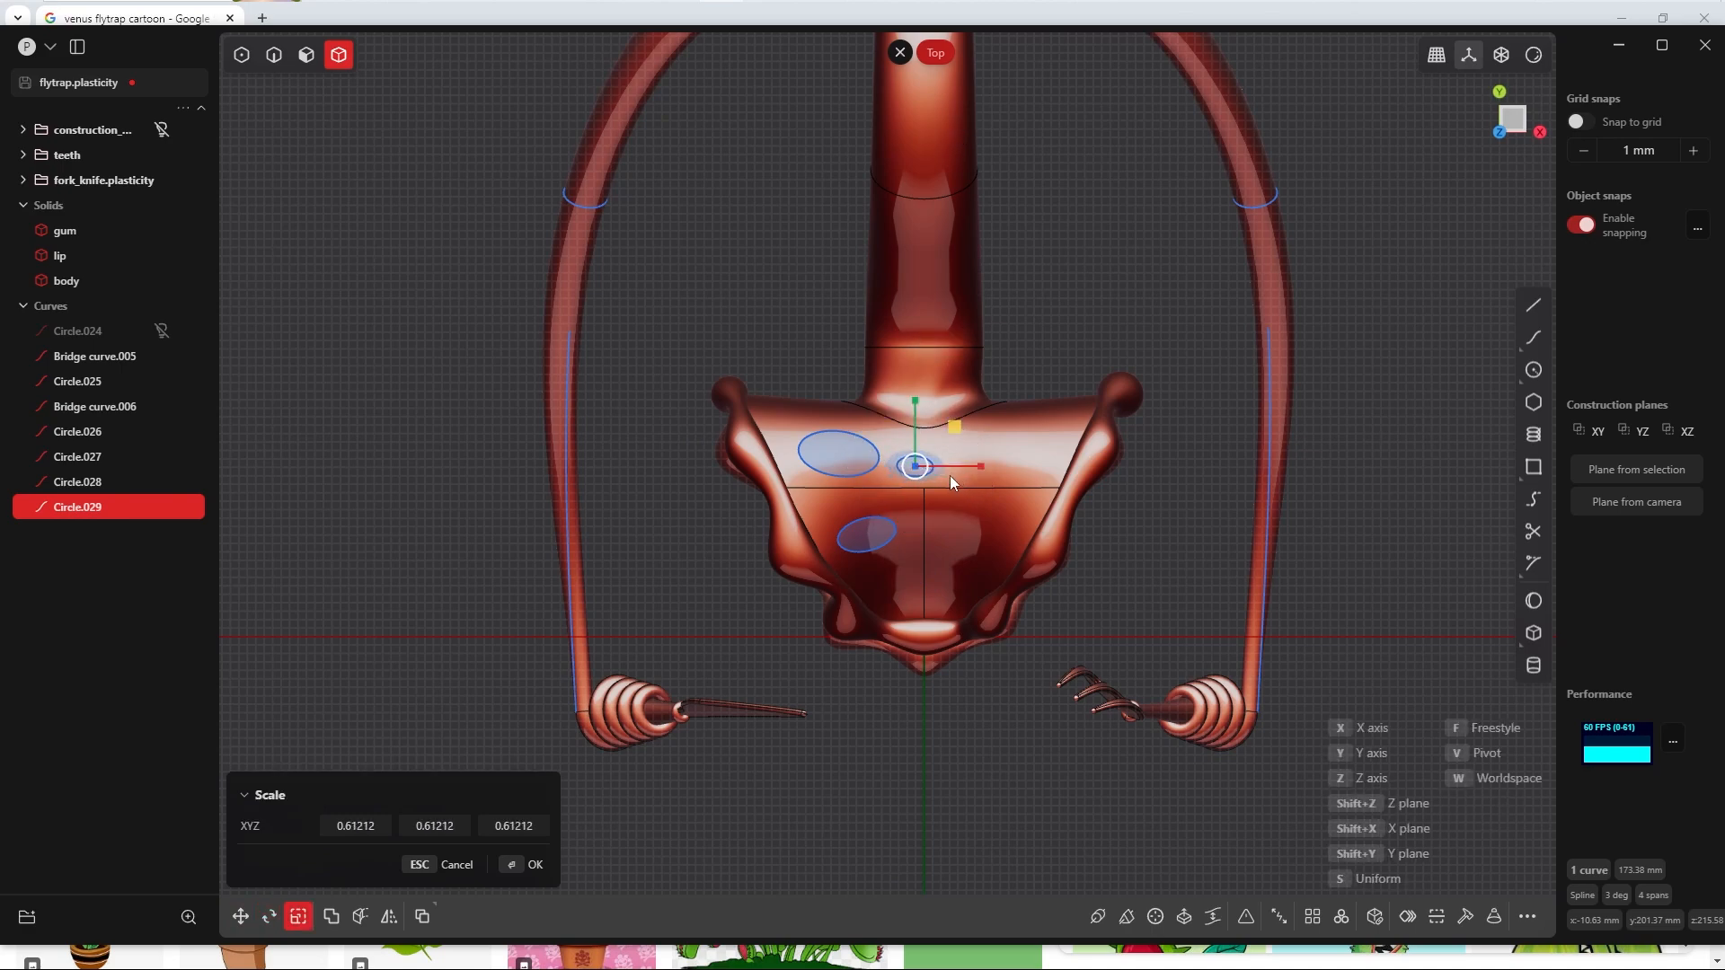
click(954, 478)
key(r)
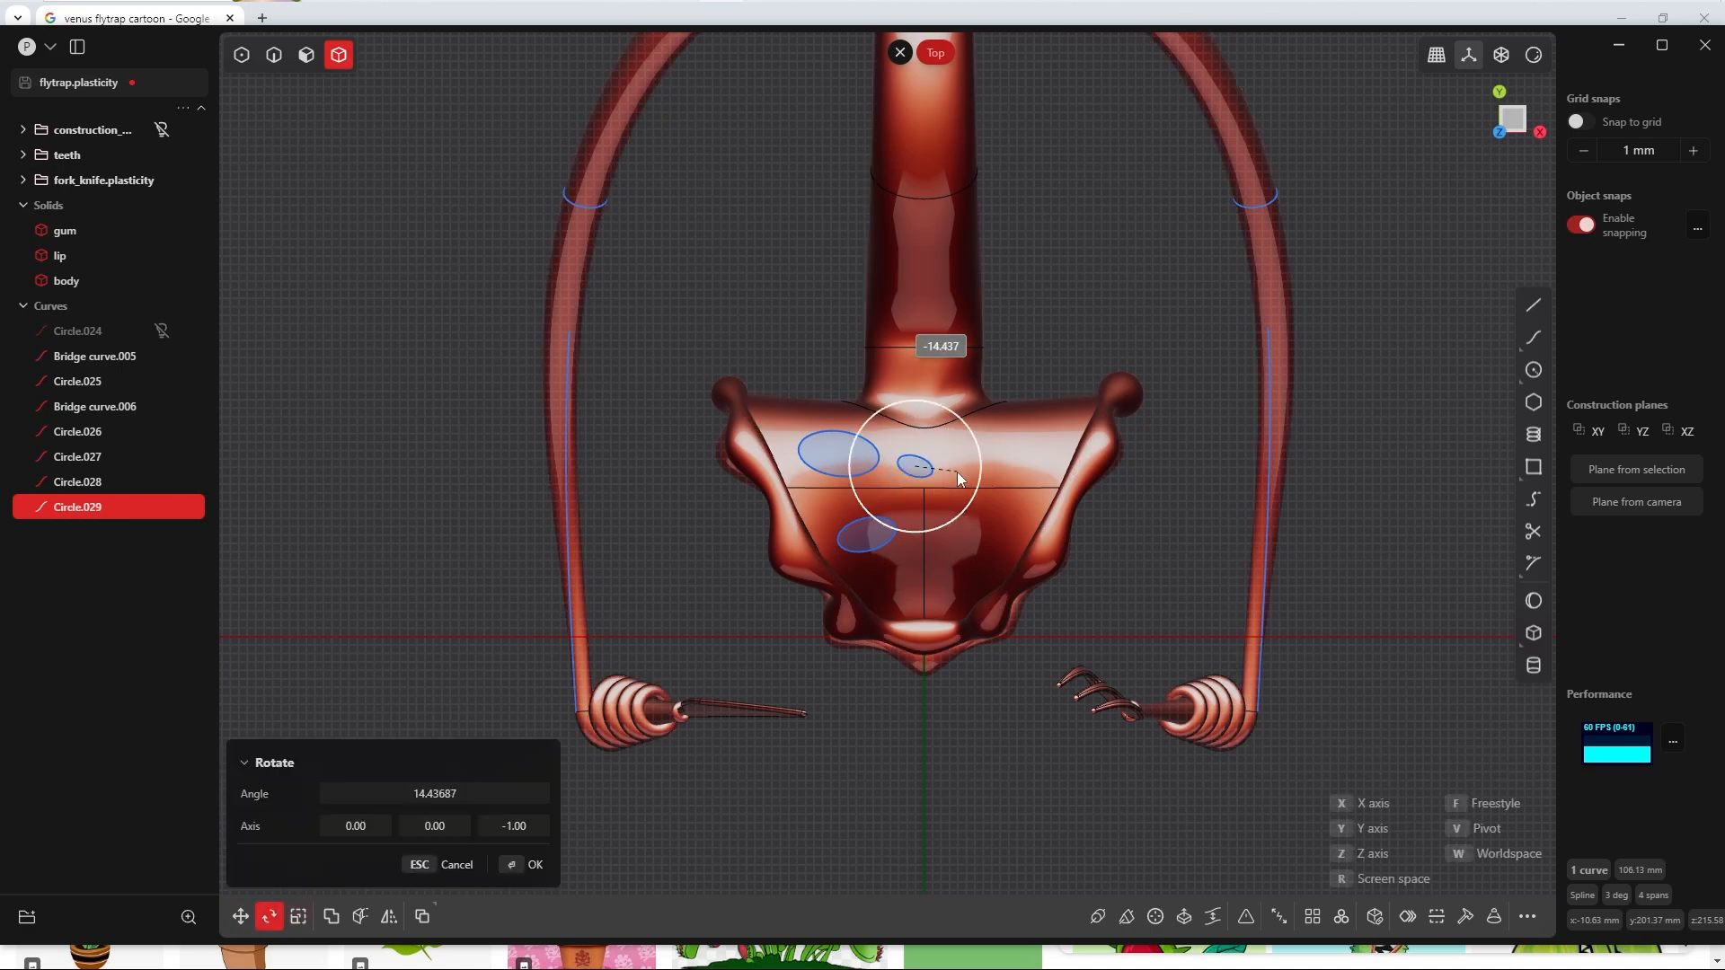
click(954, 468)
Step: Duplicate the small ellipse to the front left of the head and rotate the copy
key(shift+d)
click(931, 582)
key(r)
click(950, 570)
Step: Add another ellipse copy over the middle right of the head, adjusting its rotation and size
middle_drag(952, 568, 985, 483)
key(KP_7)
key(2)
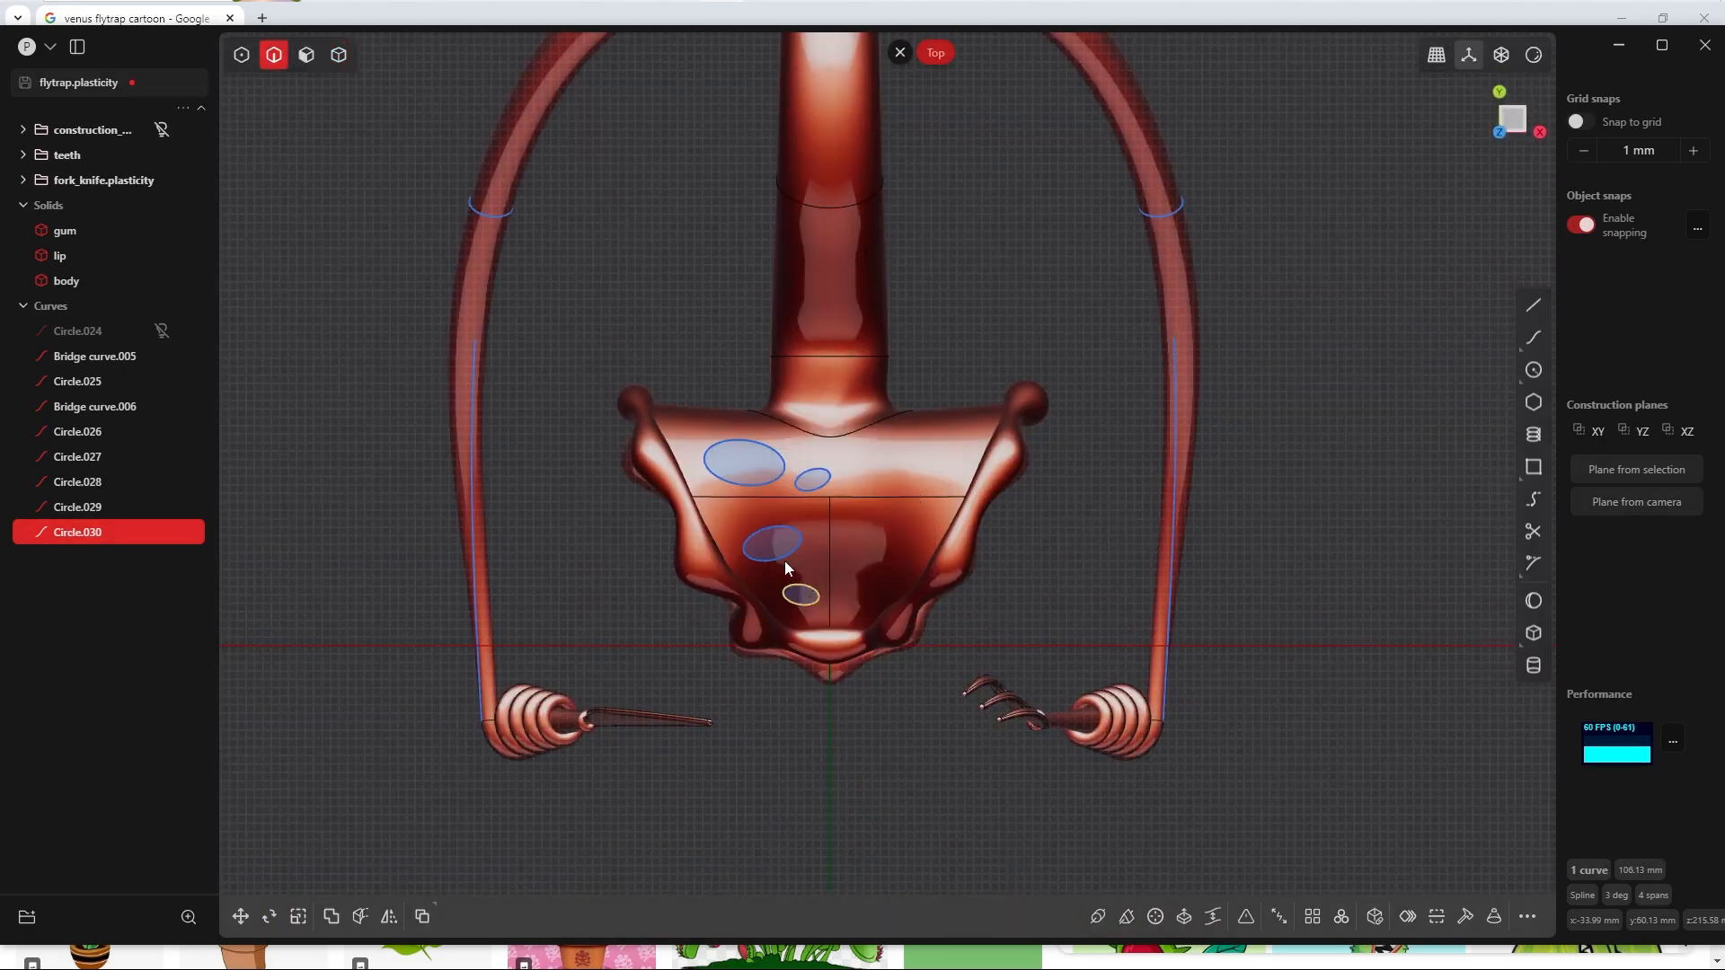
key(shift+d)
key(r)
click(944, 524)
key(s)
click(933, 528)
Step: Add one more ellipse copy over the right half of the head, scale it down and move it toward the front
click(780, 452)
key(shift+d)
click(941, 555)
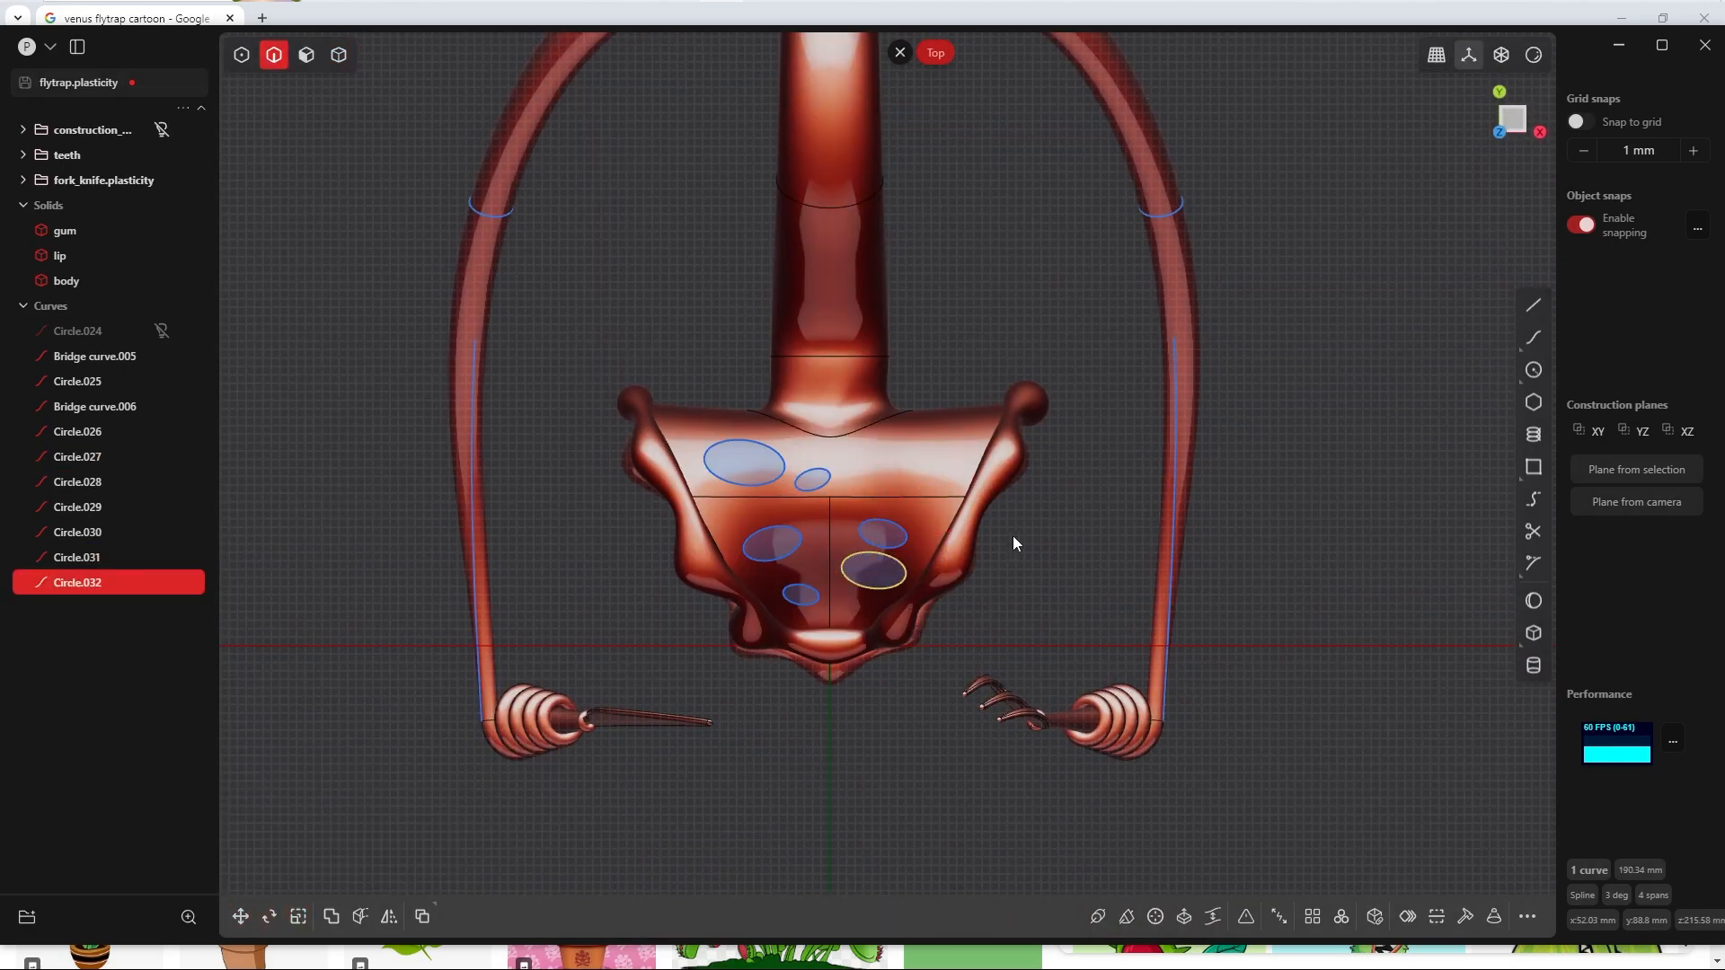
key(s)
click(916, 582)
key(g)
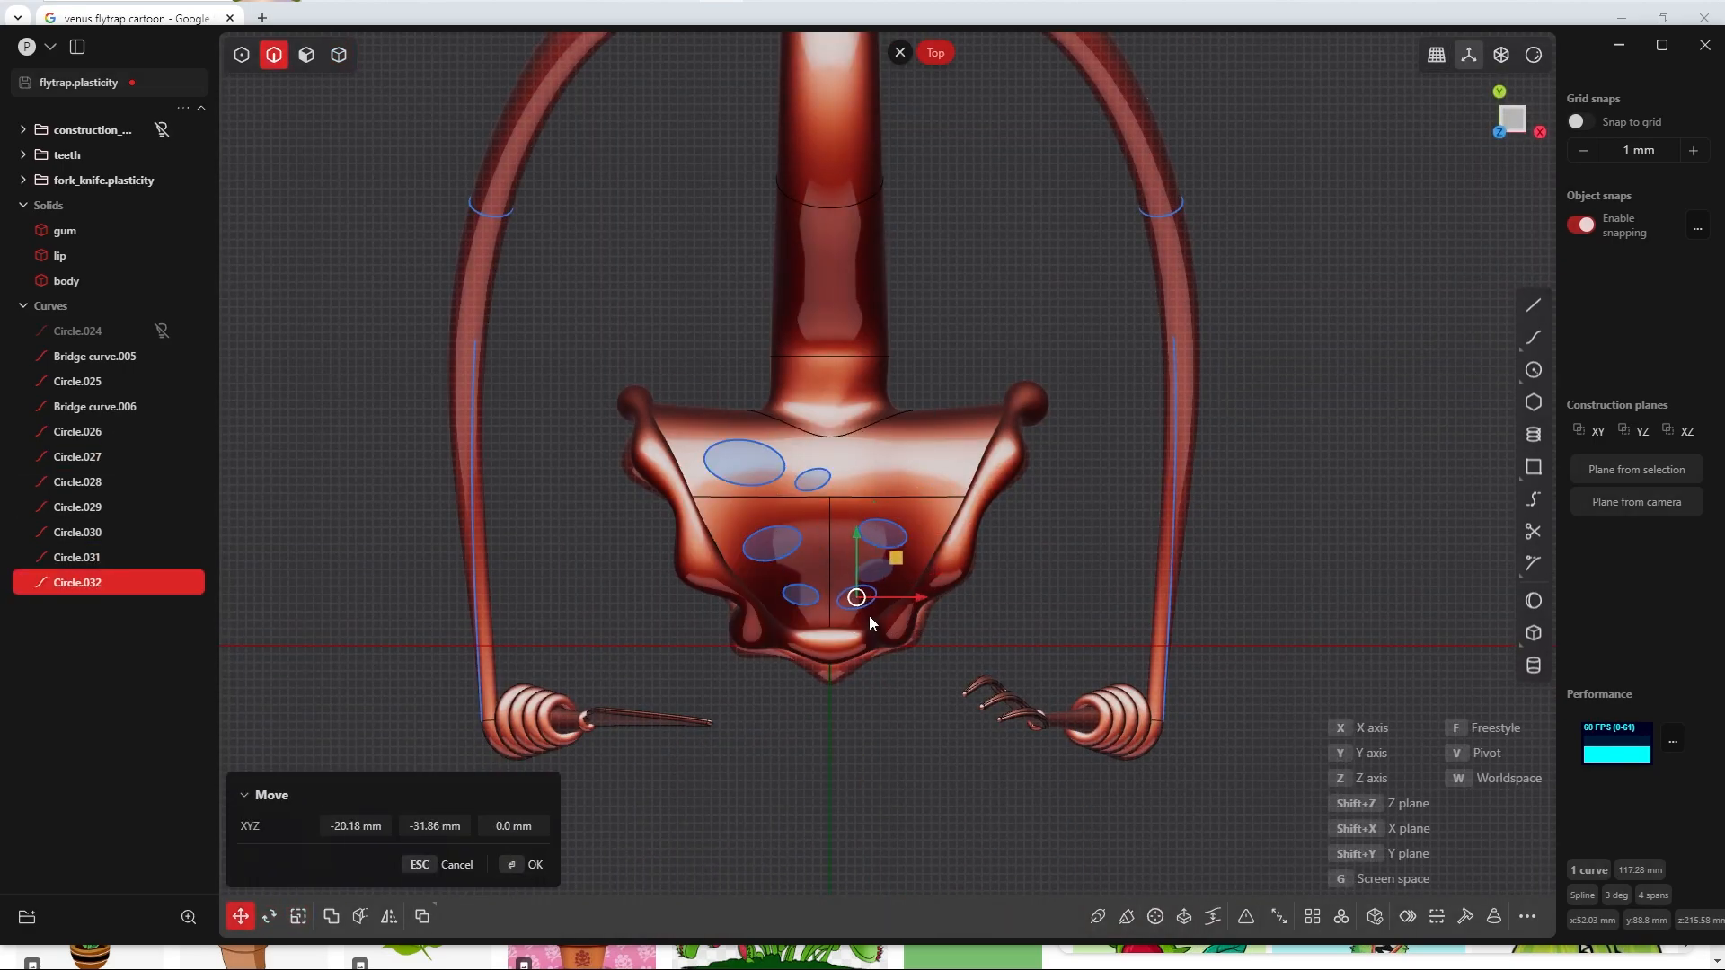
click(530, 864)
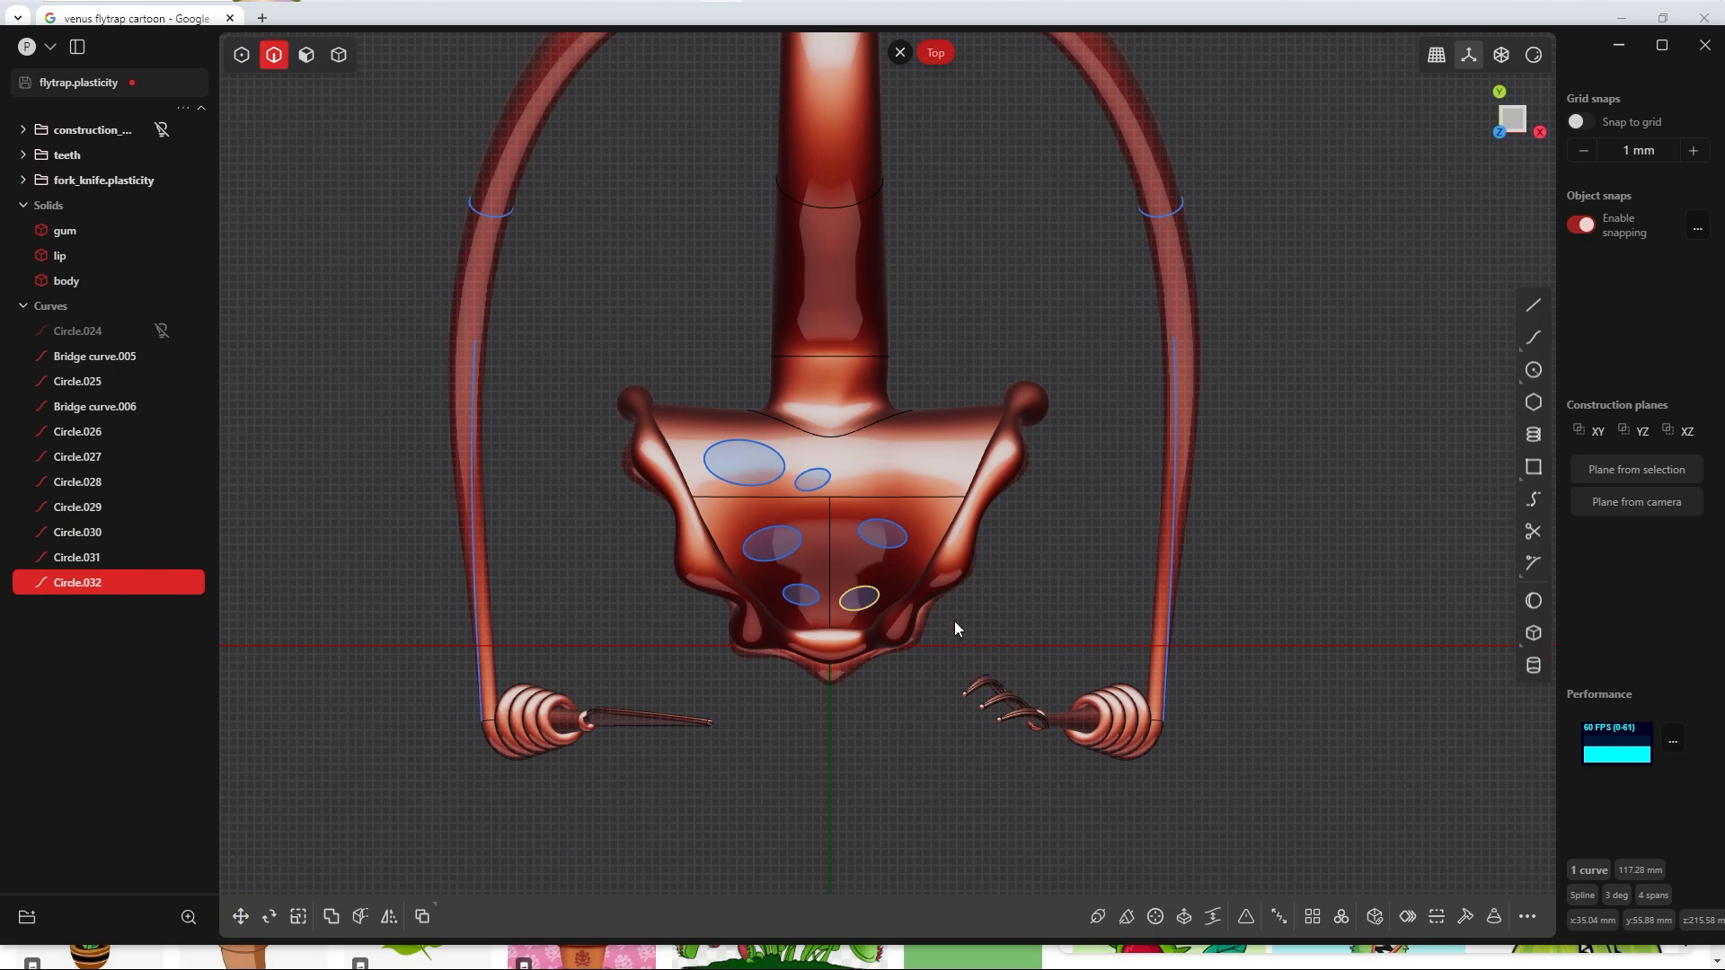
Step: Rotate and shrink the front right ellipse further and nudge it closer to the mouth edge
key(r)
click(934, 608)
key(s)
click(934, 605)
key(g)
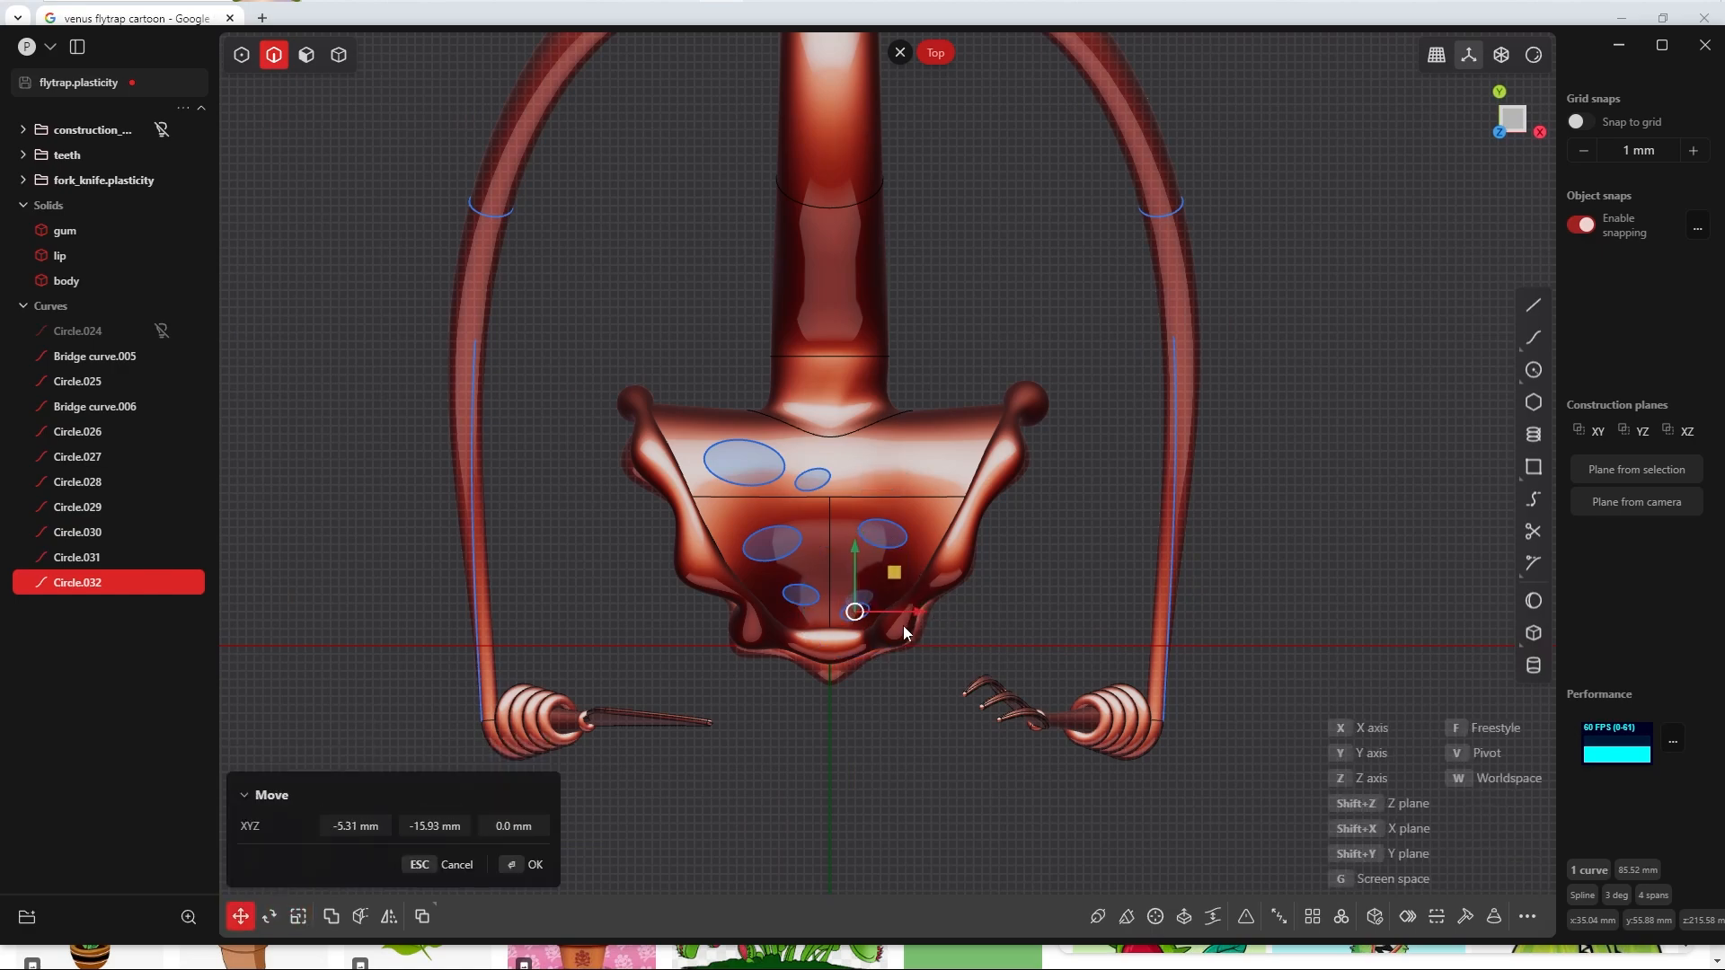
click(903, 625)
Step: Duplicate the large back left ellipse to the back right of the head, then rotate the copy and shrink it
click(818, 486)
click(775, 483)
key(shift+d)
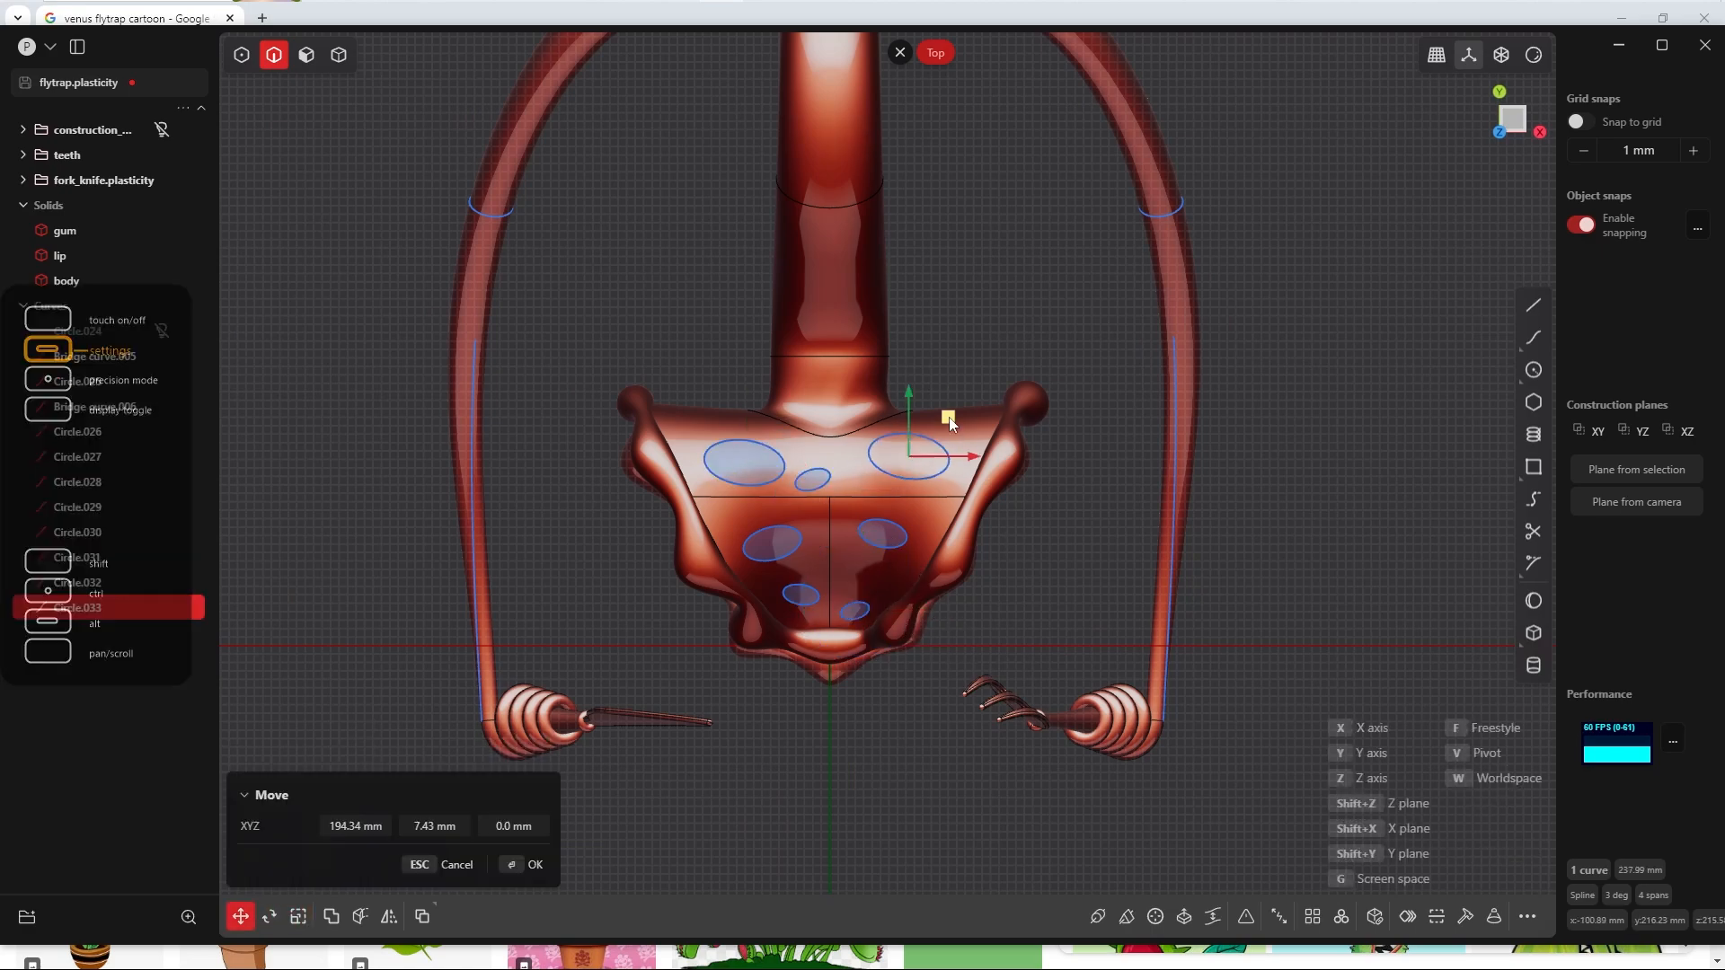
click(949, 422)
key(r)
click(982, 444)
key(s)
click(973, 434)
Step: Try to imprint the seven ellipses onto the body with Imprint Curve and inspect the projected outlines
middle_drag(756, 661, 836, 416)
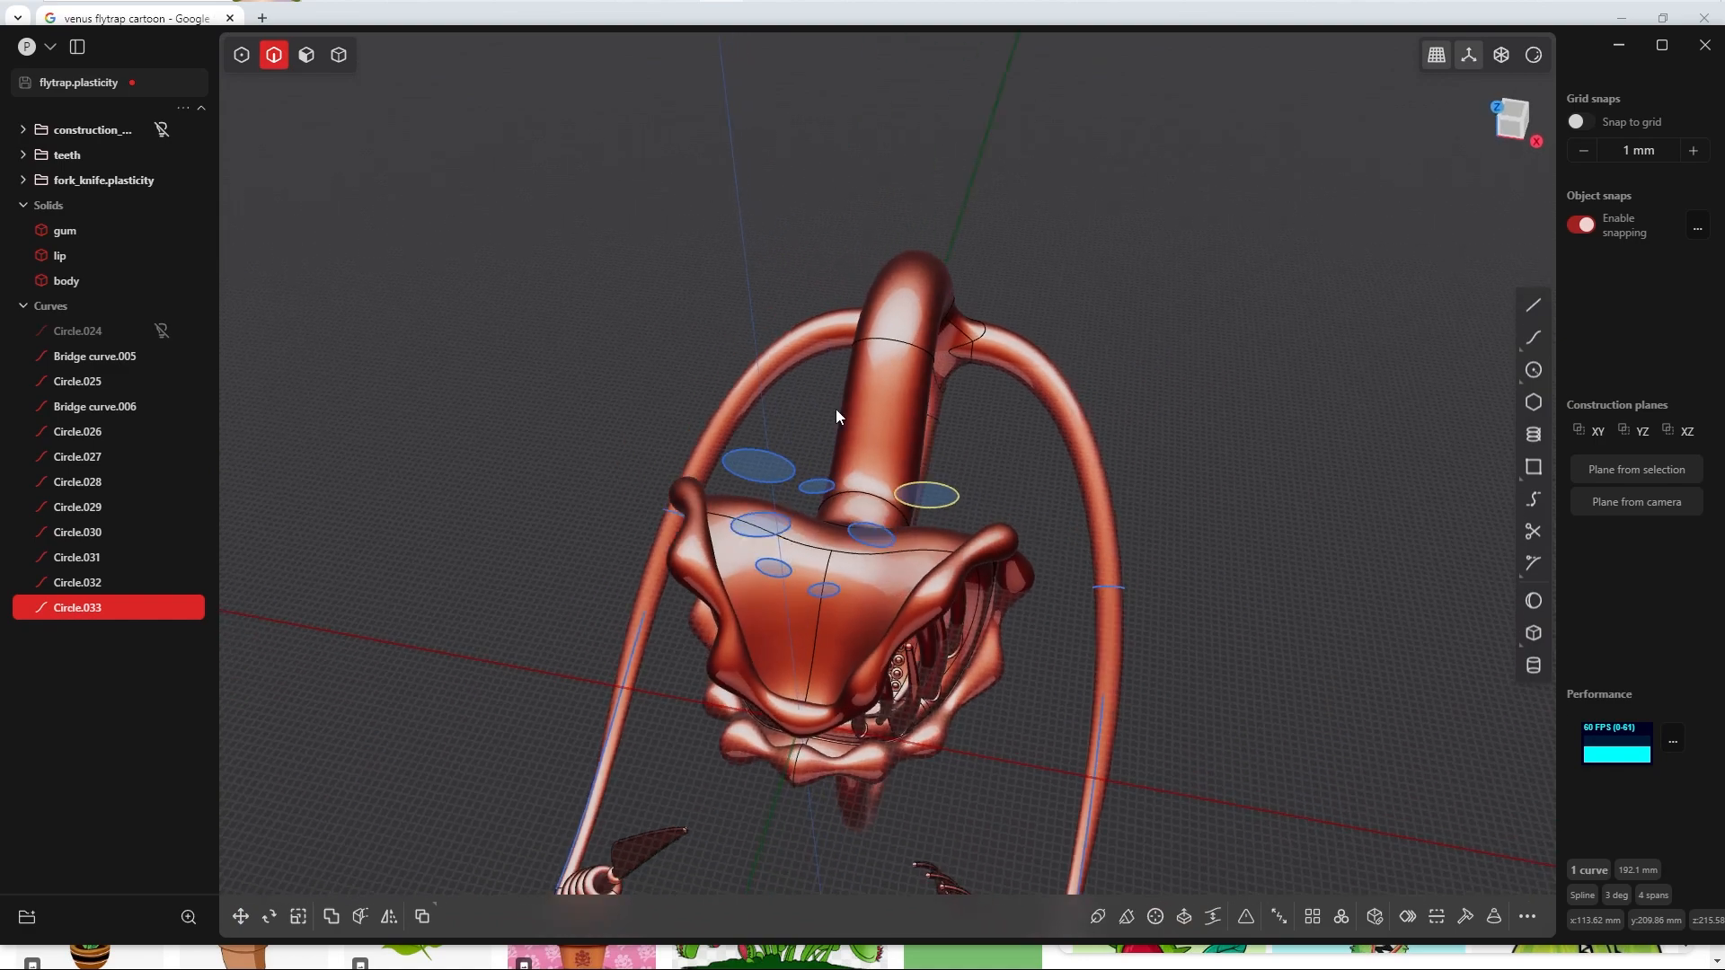
middle_drag(786, 581, 675, 267)
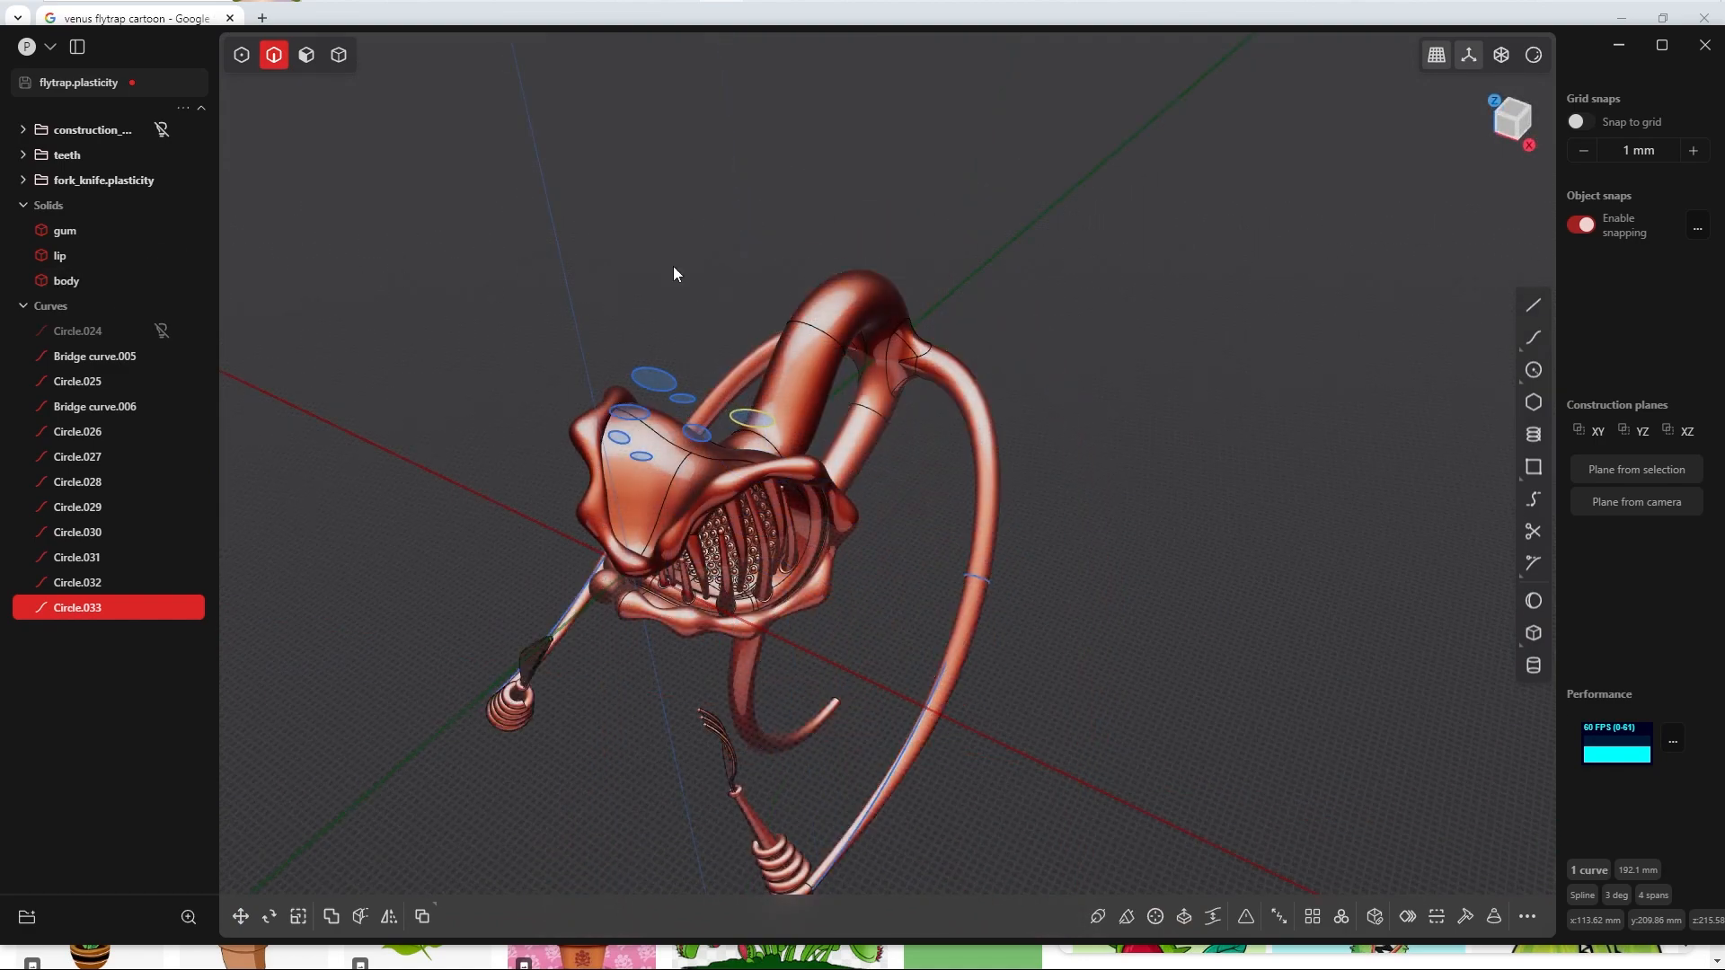
key(KP_7)
shift+middle_drag(808, 305, 939, 430)
key(4)
click(848, 496)
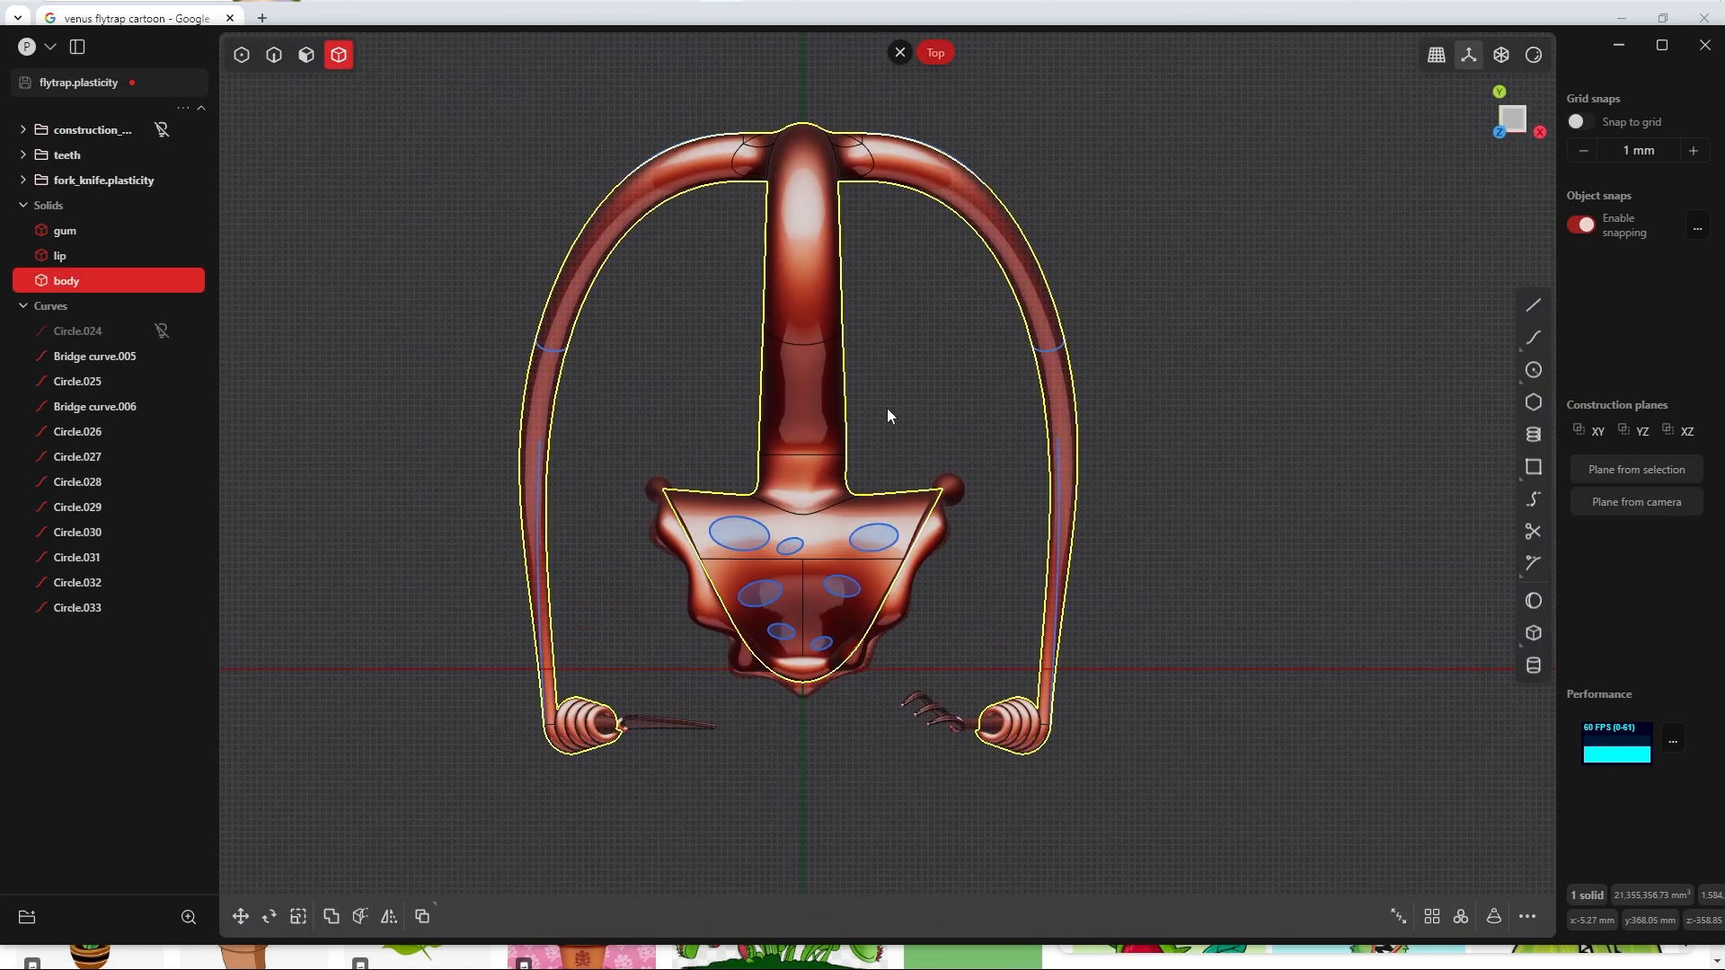
key(shift+i)
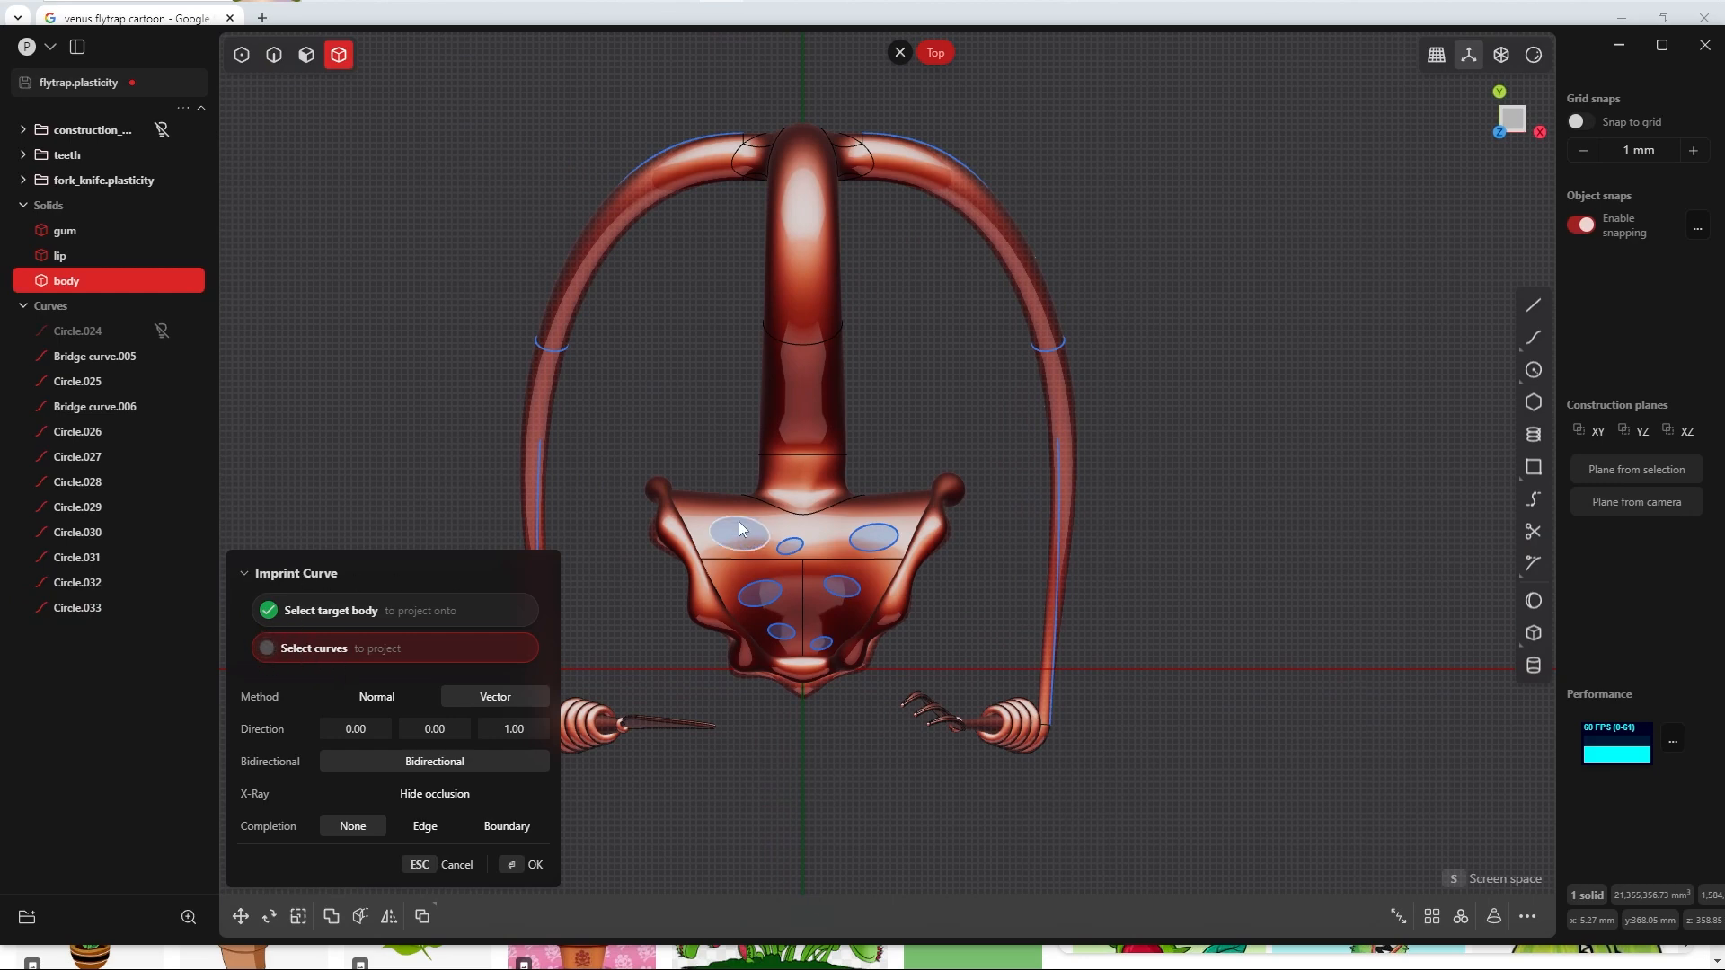
click(751, 550)
click(788, 555)
click(776, 600)
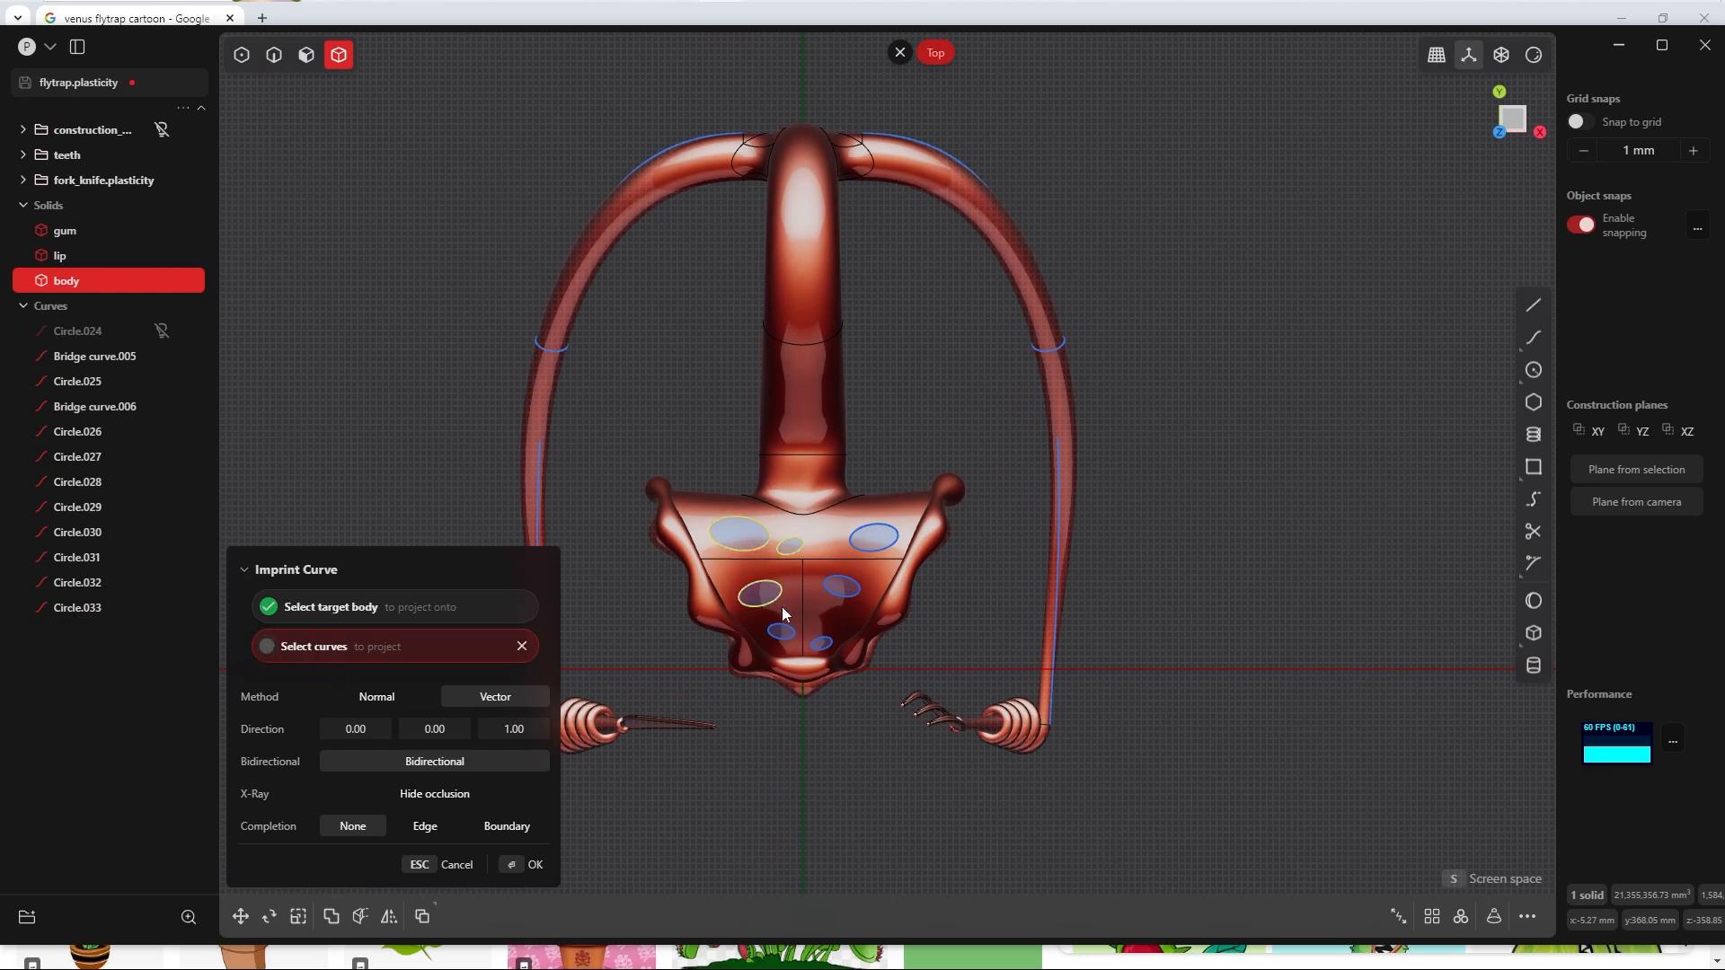
click(785, 626)
click(821, 642)
click(845, 594)
click(875, 550)
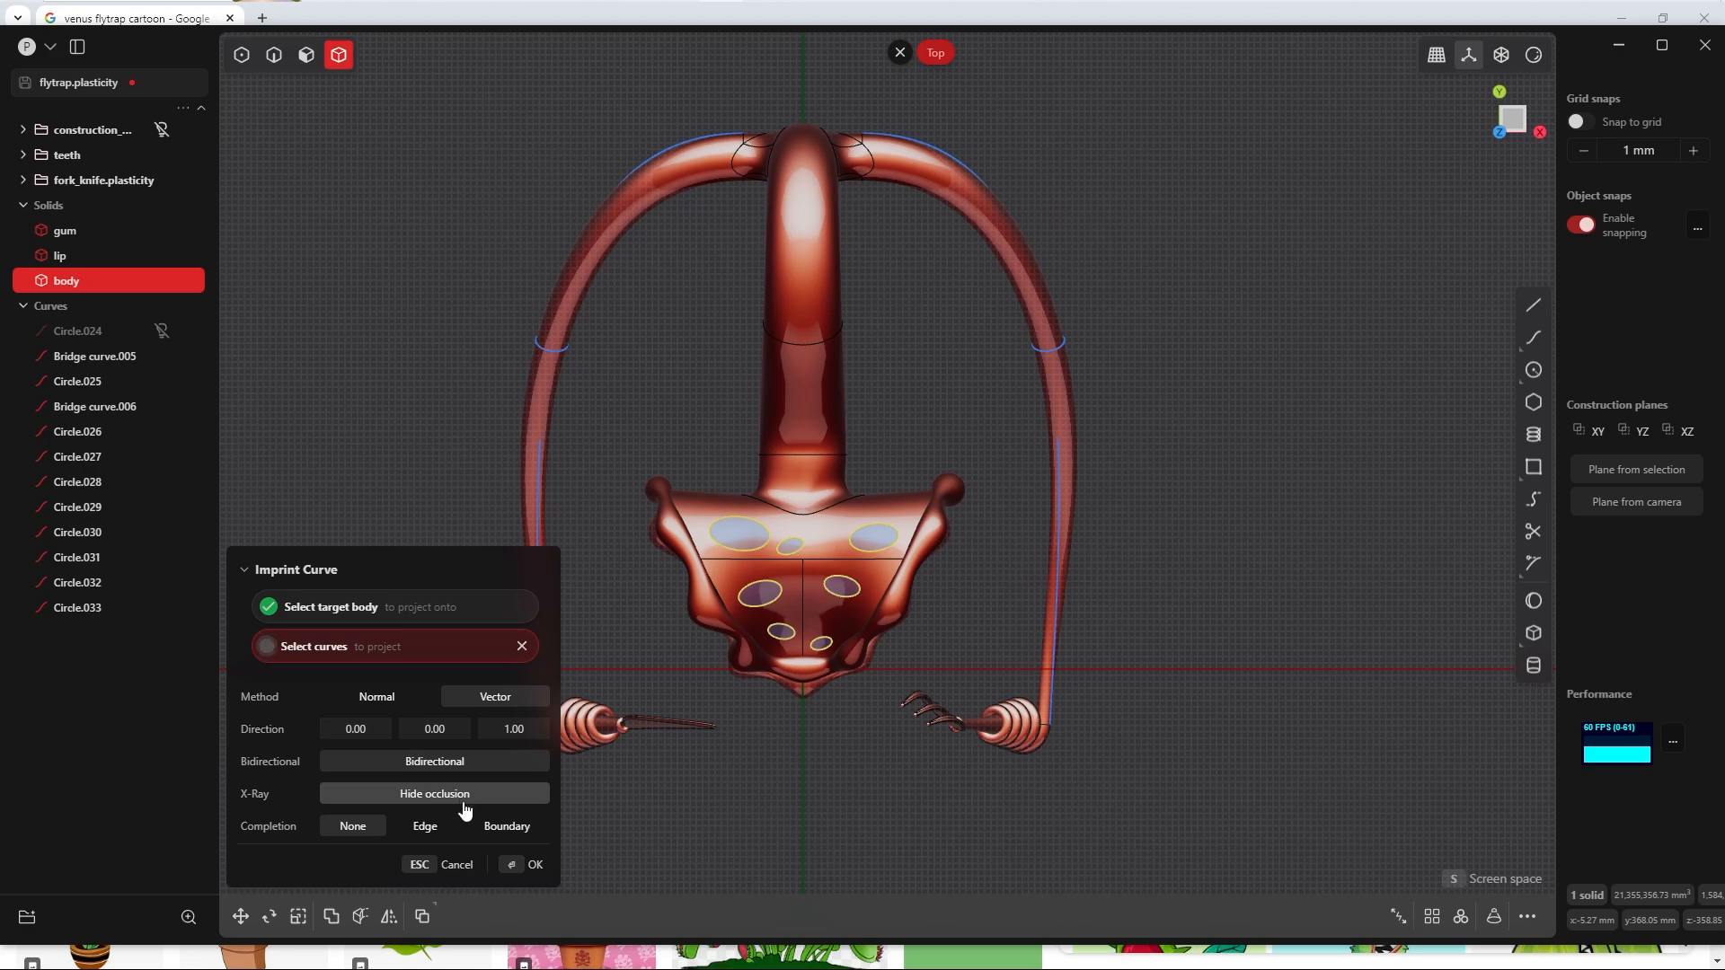
middle_drag(781, 647, 763, 618)
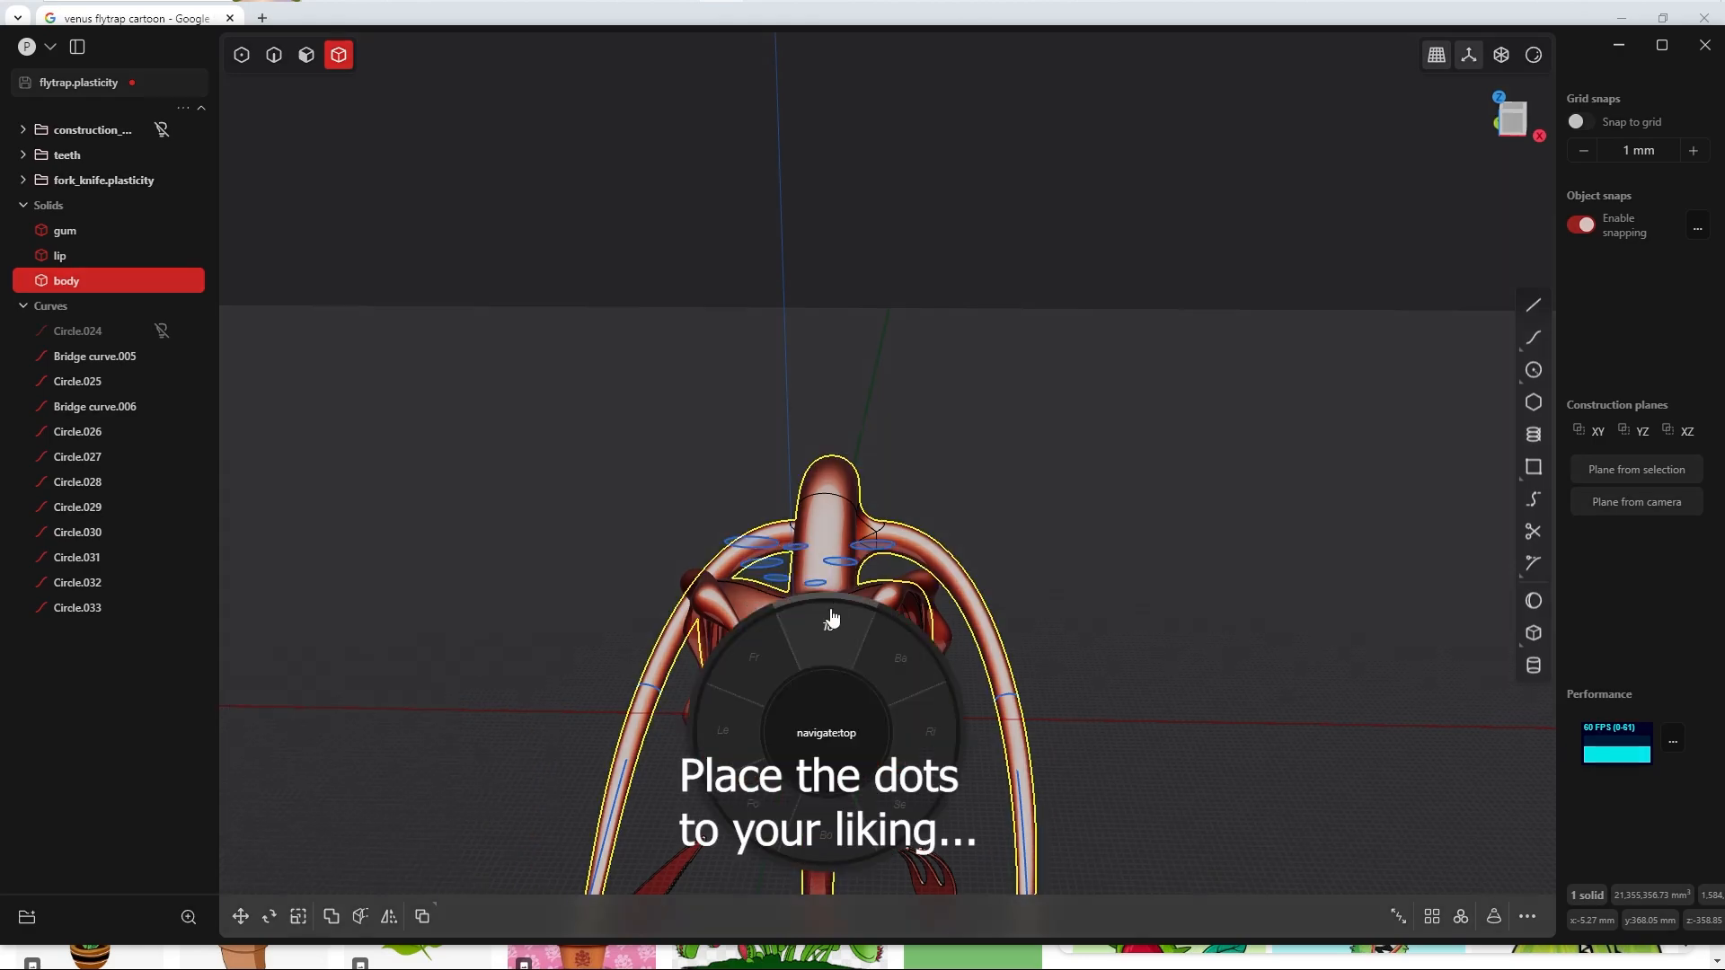
click(828, 621)
Step: Add a smaller, rotated ellipse copy between the middle left and front left ellipses
drag(791, 554, 810, 550)
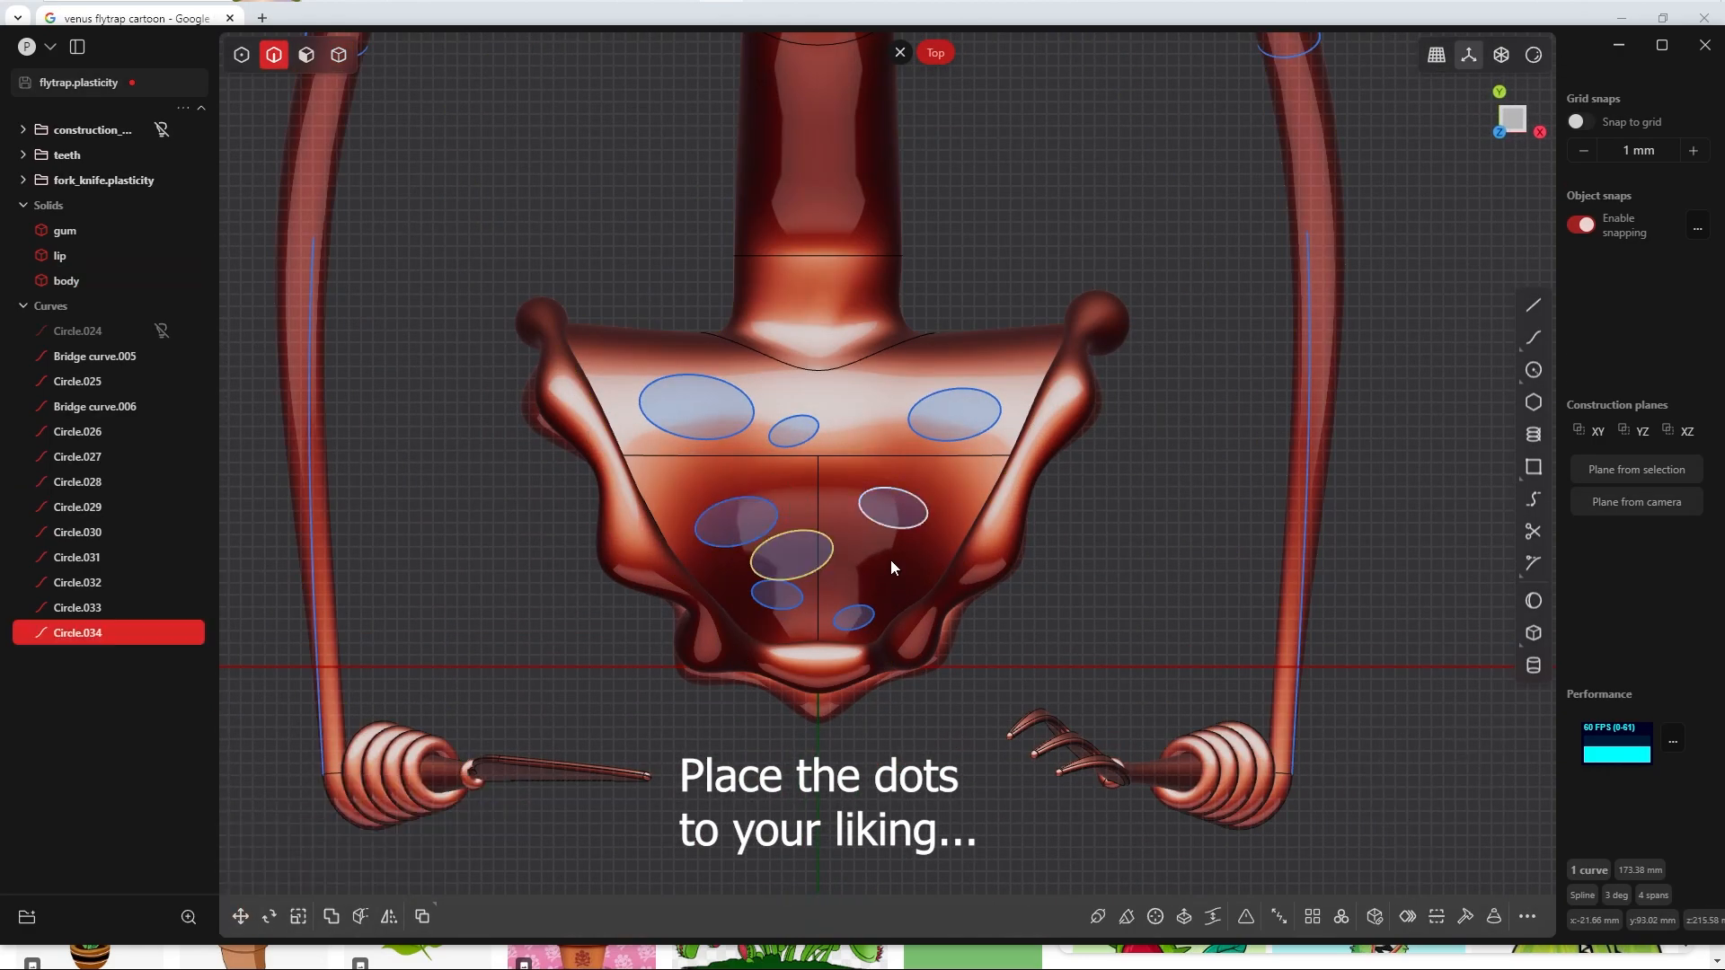
key(r)
key(g)
key(4)
click(1020, 385)
key(shift+i)
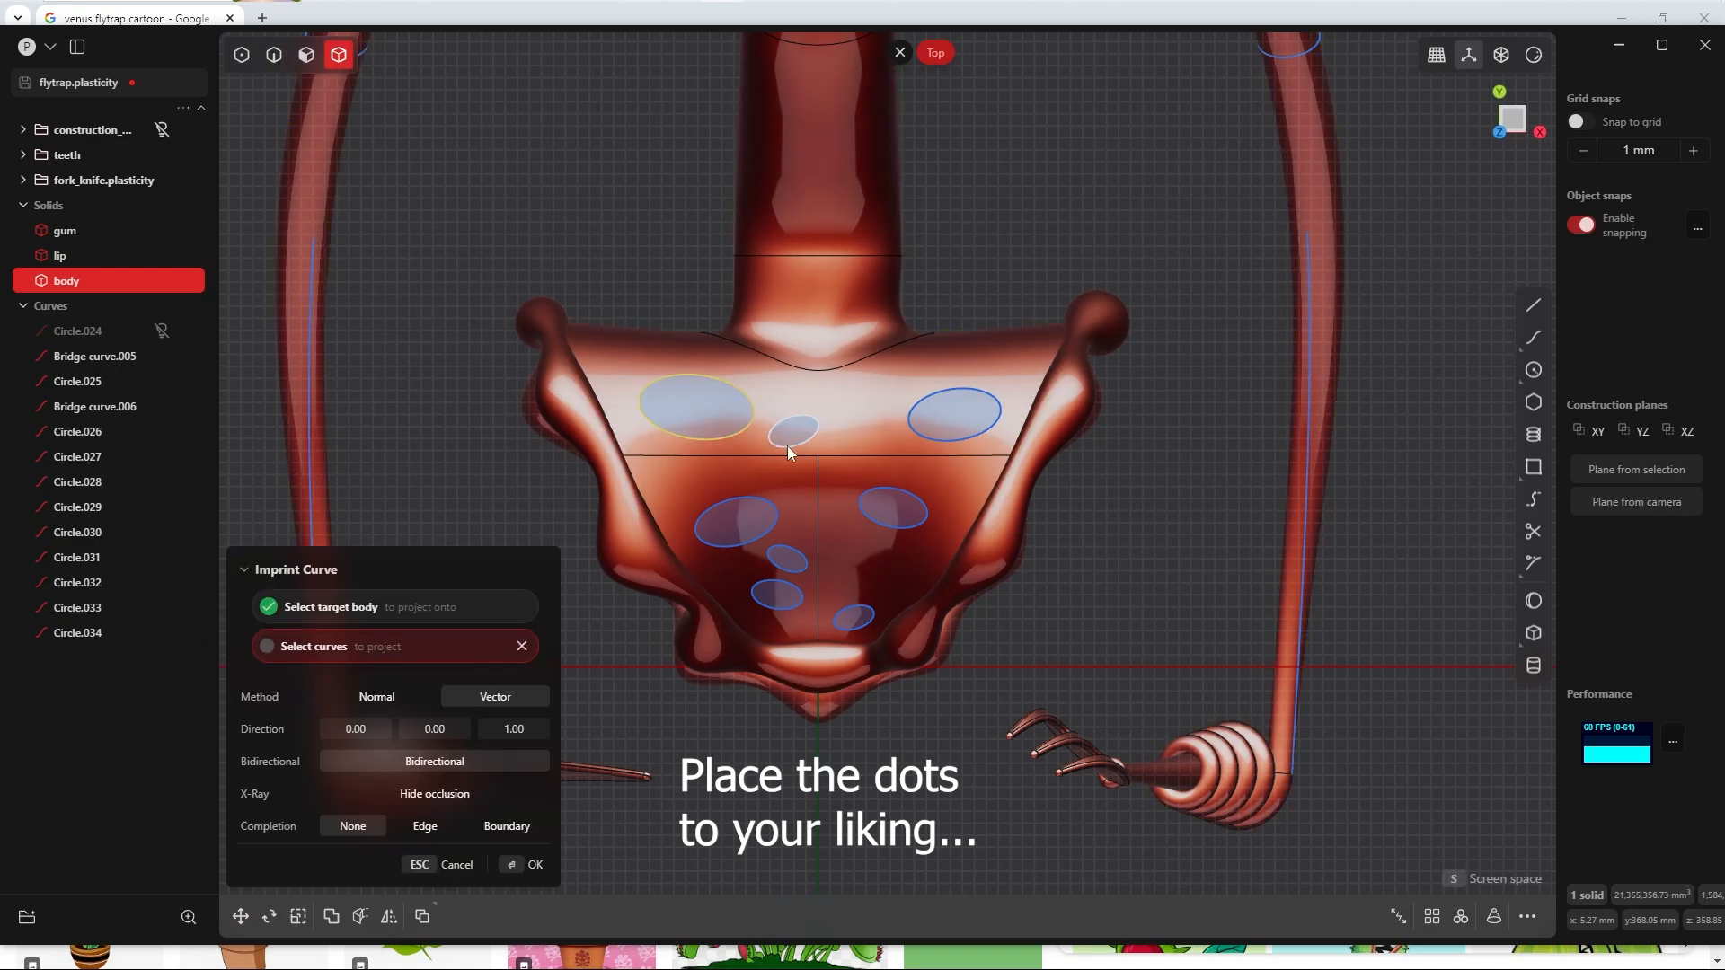
click(753, 500)
click(850, 608)
click(891, 527)
click(958, 432)
middle_drag(958, 431, 838, 585)
key(Escape)
Step: Rotate the newest small ellipse by about 47 degrees and adjust its position between the two left ellipses
key(2)
click(789, 582)
key(r)
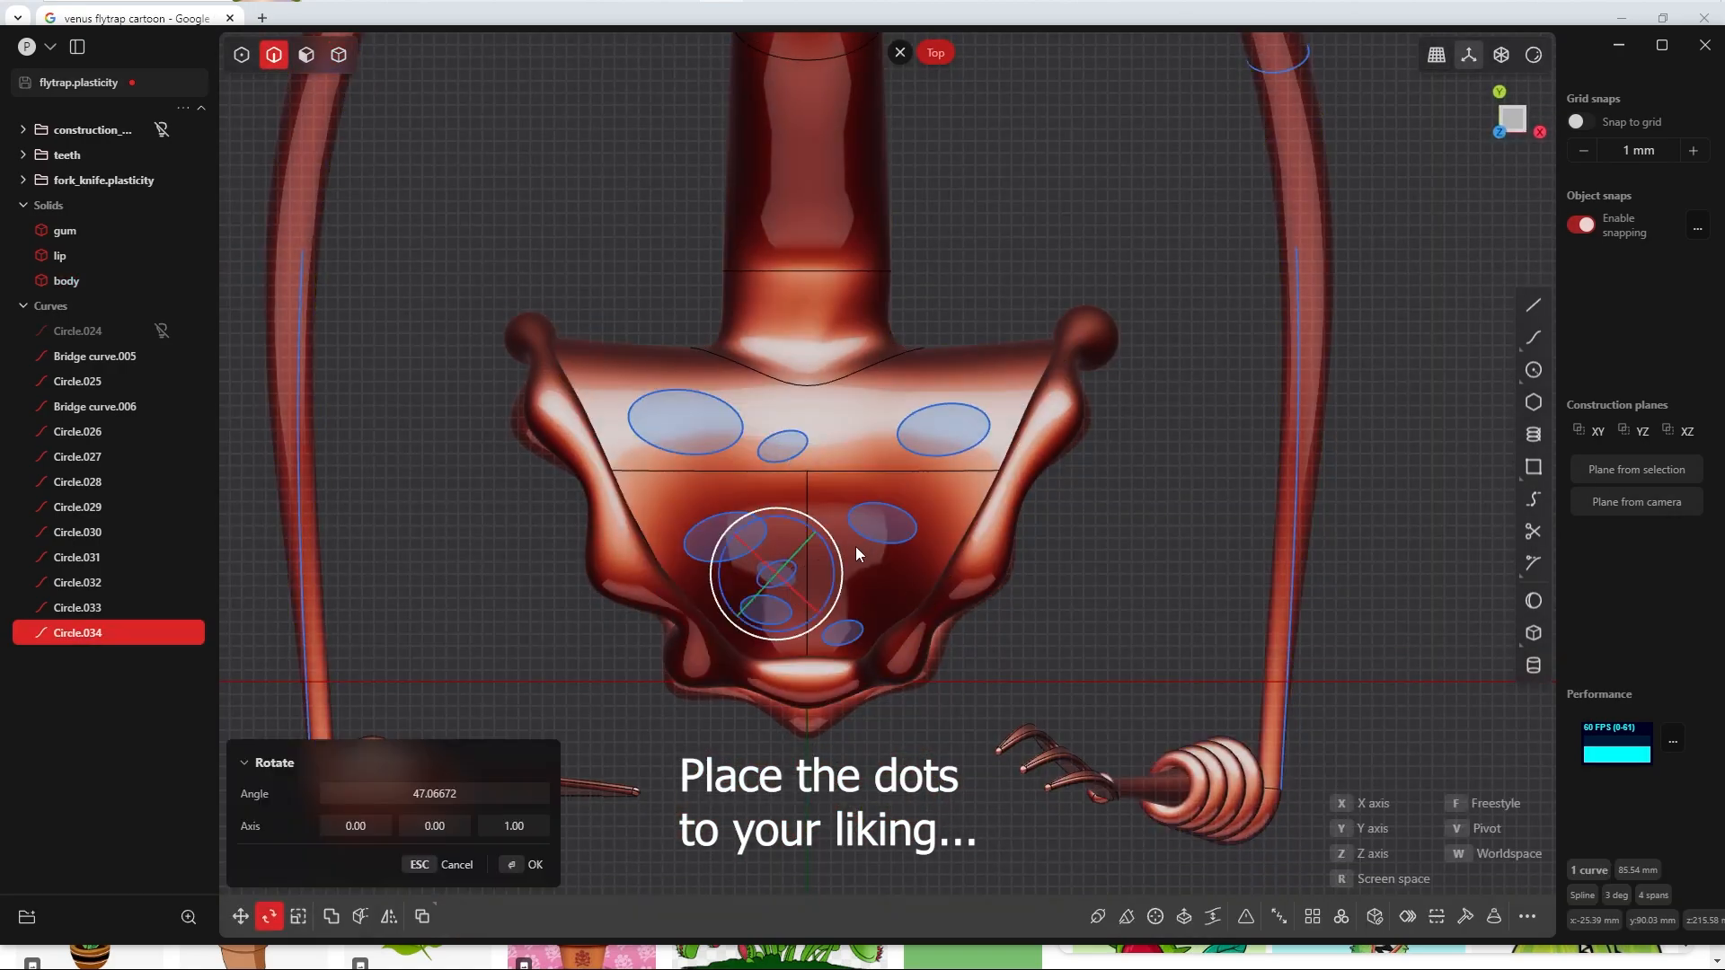
click(534, 865)
key(g)
Step: Imprint the eight ellipses above the head onto the body with Imprint Curve, using the Vector method along 0, 0, 1
key(4)
click(665, 503)
key(shift+i)
click(944, 431)
click(891, 541)
click(728, 539)
click(835, 633)
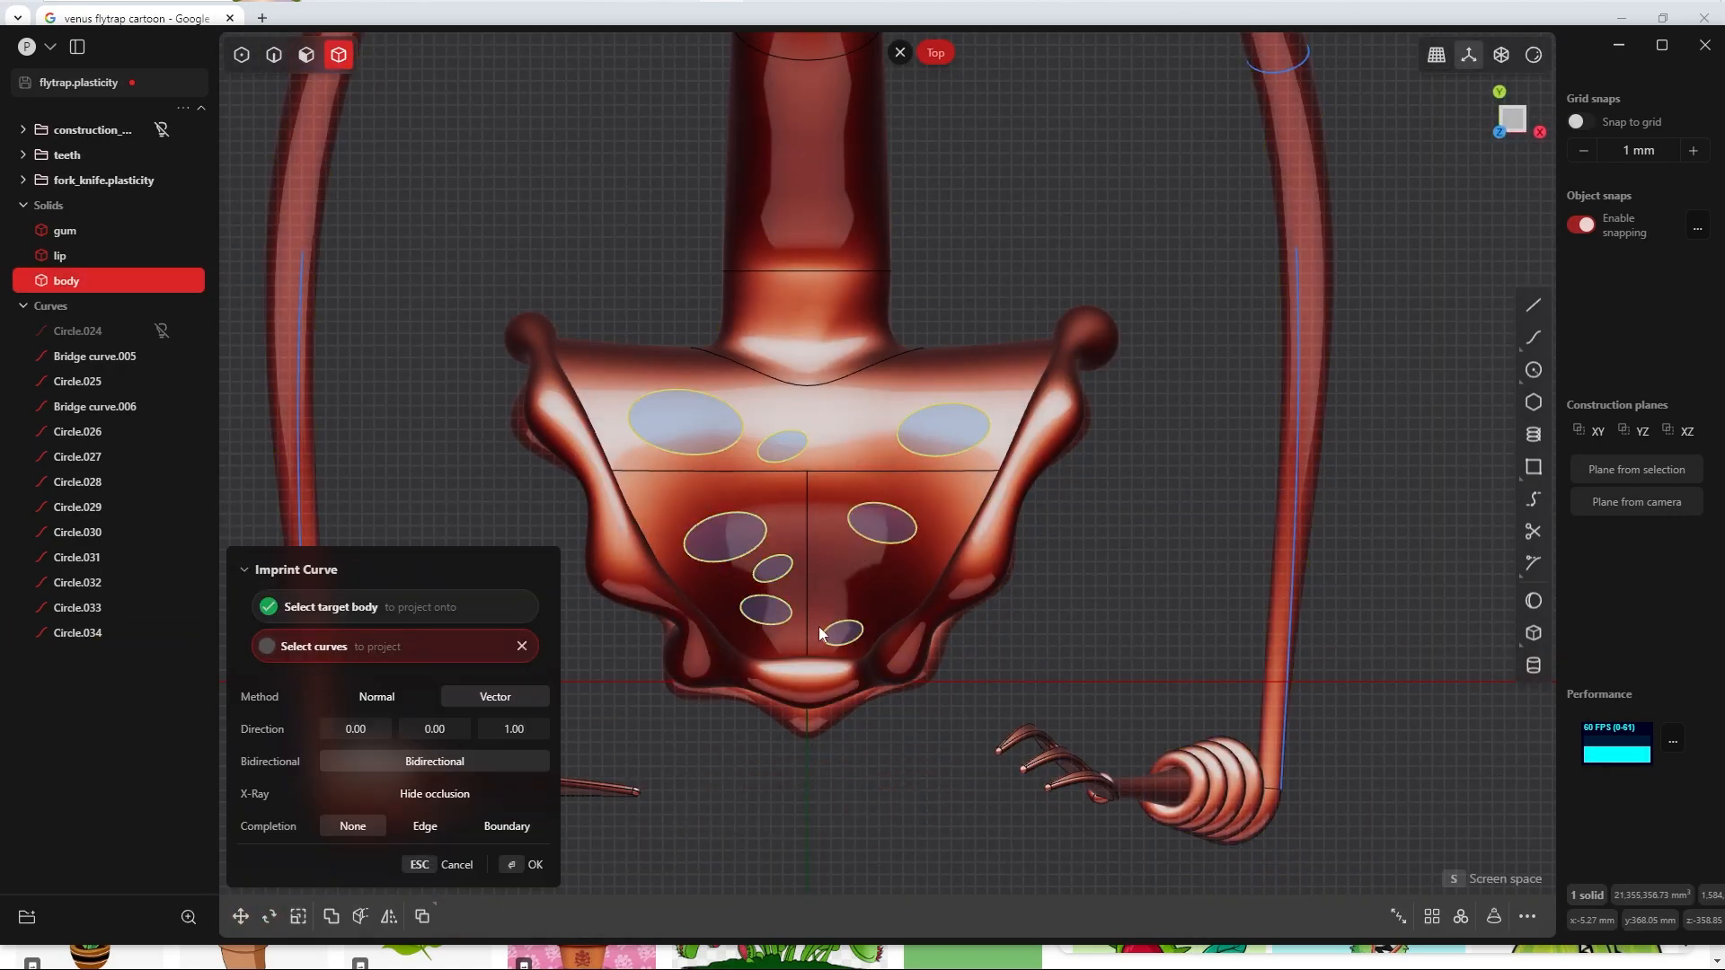
middle_drag(817, 627, 805, 266)
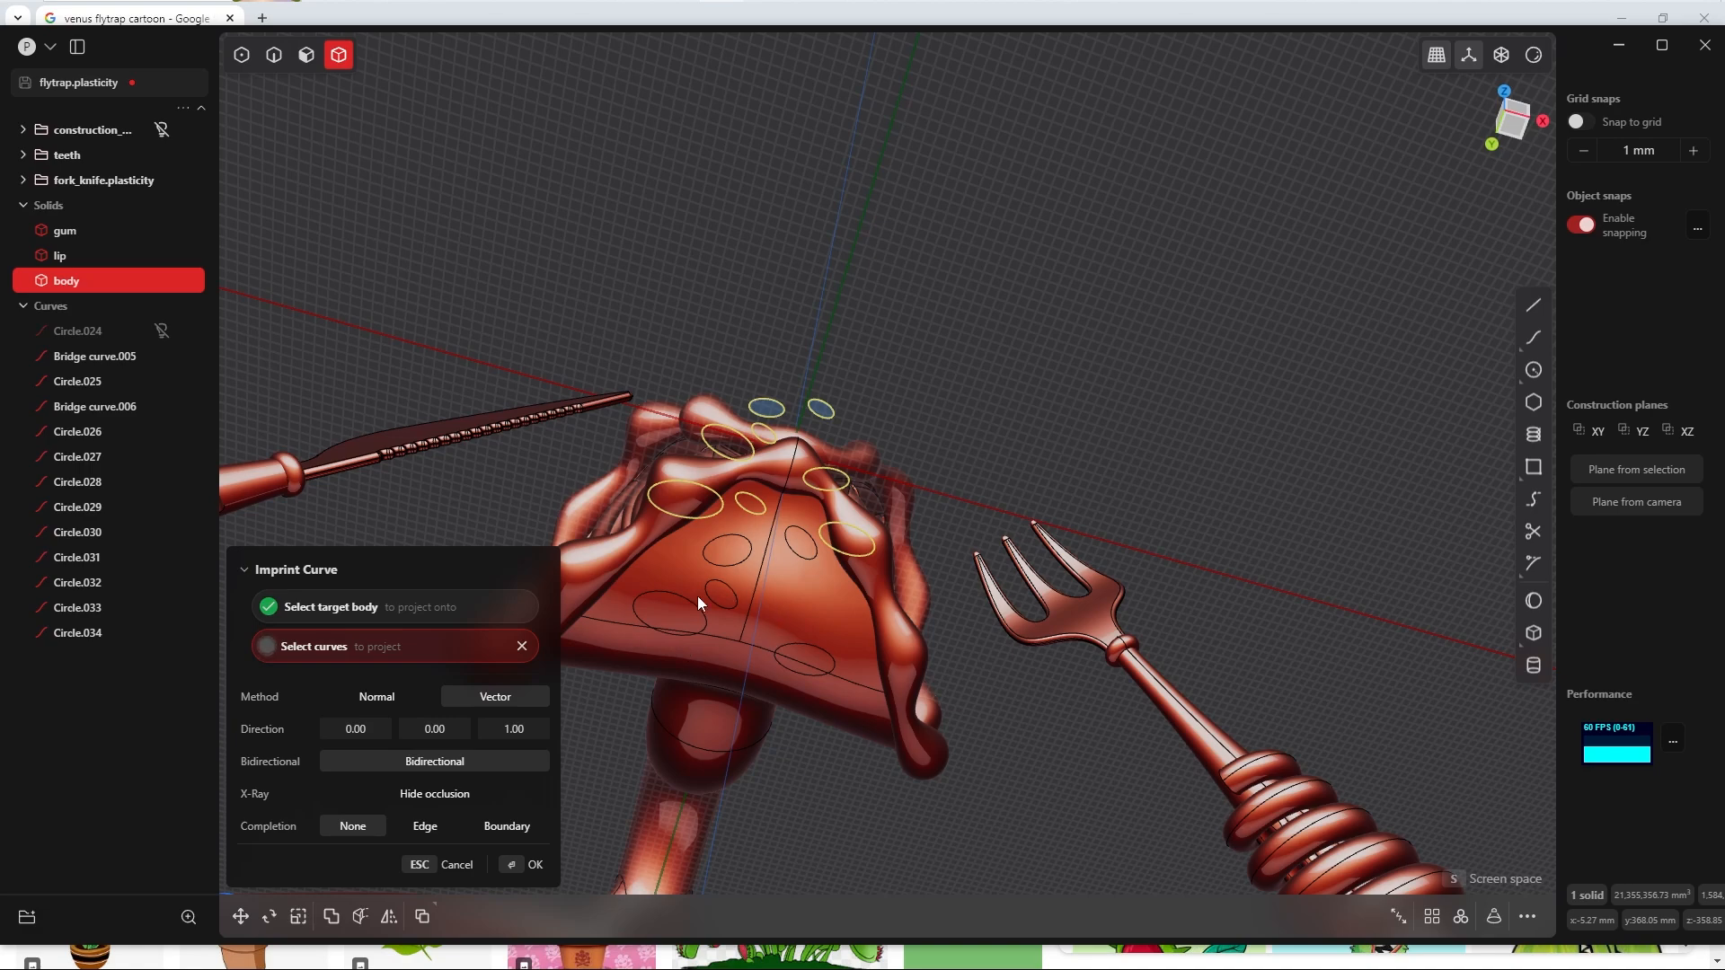
middle_drag(751, 660, 858, 625)
scroll(808, 411, down, 5)
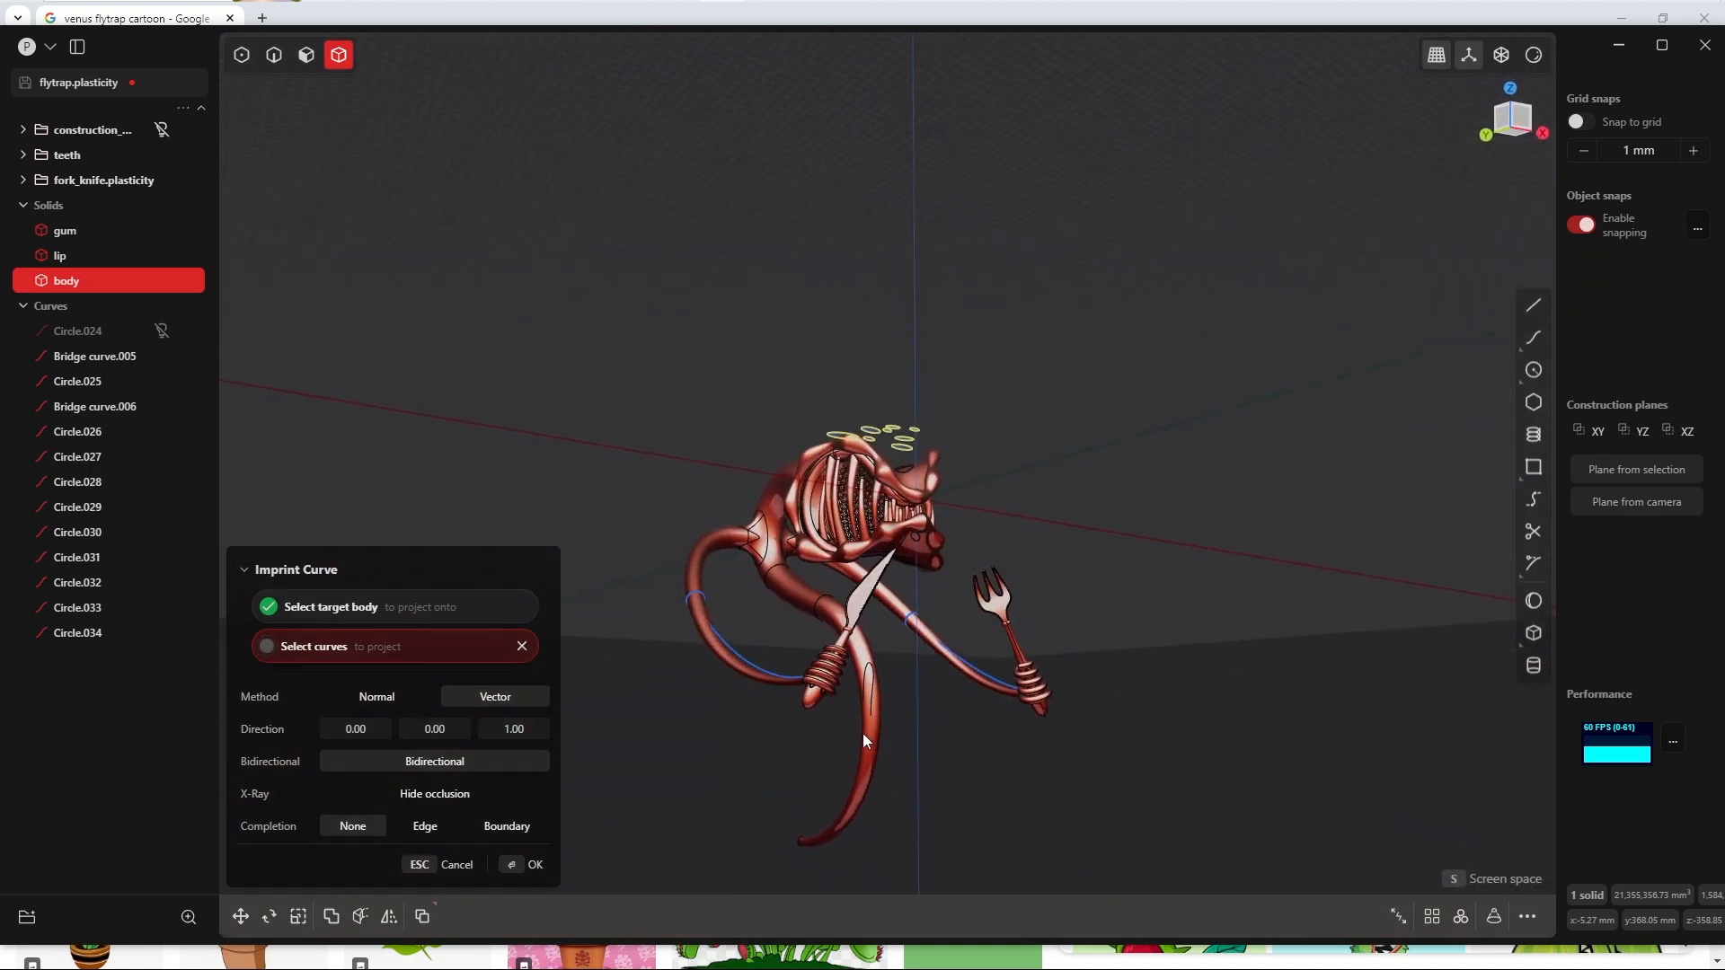
middle_drag(863, 733, 808, 737)
click(704, 816)
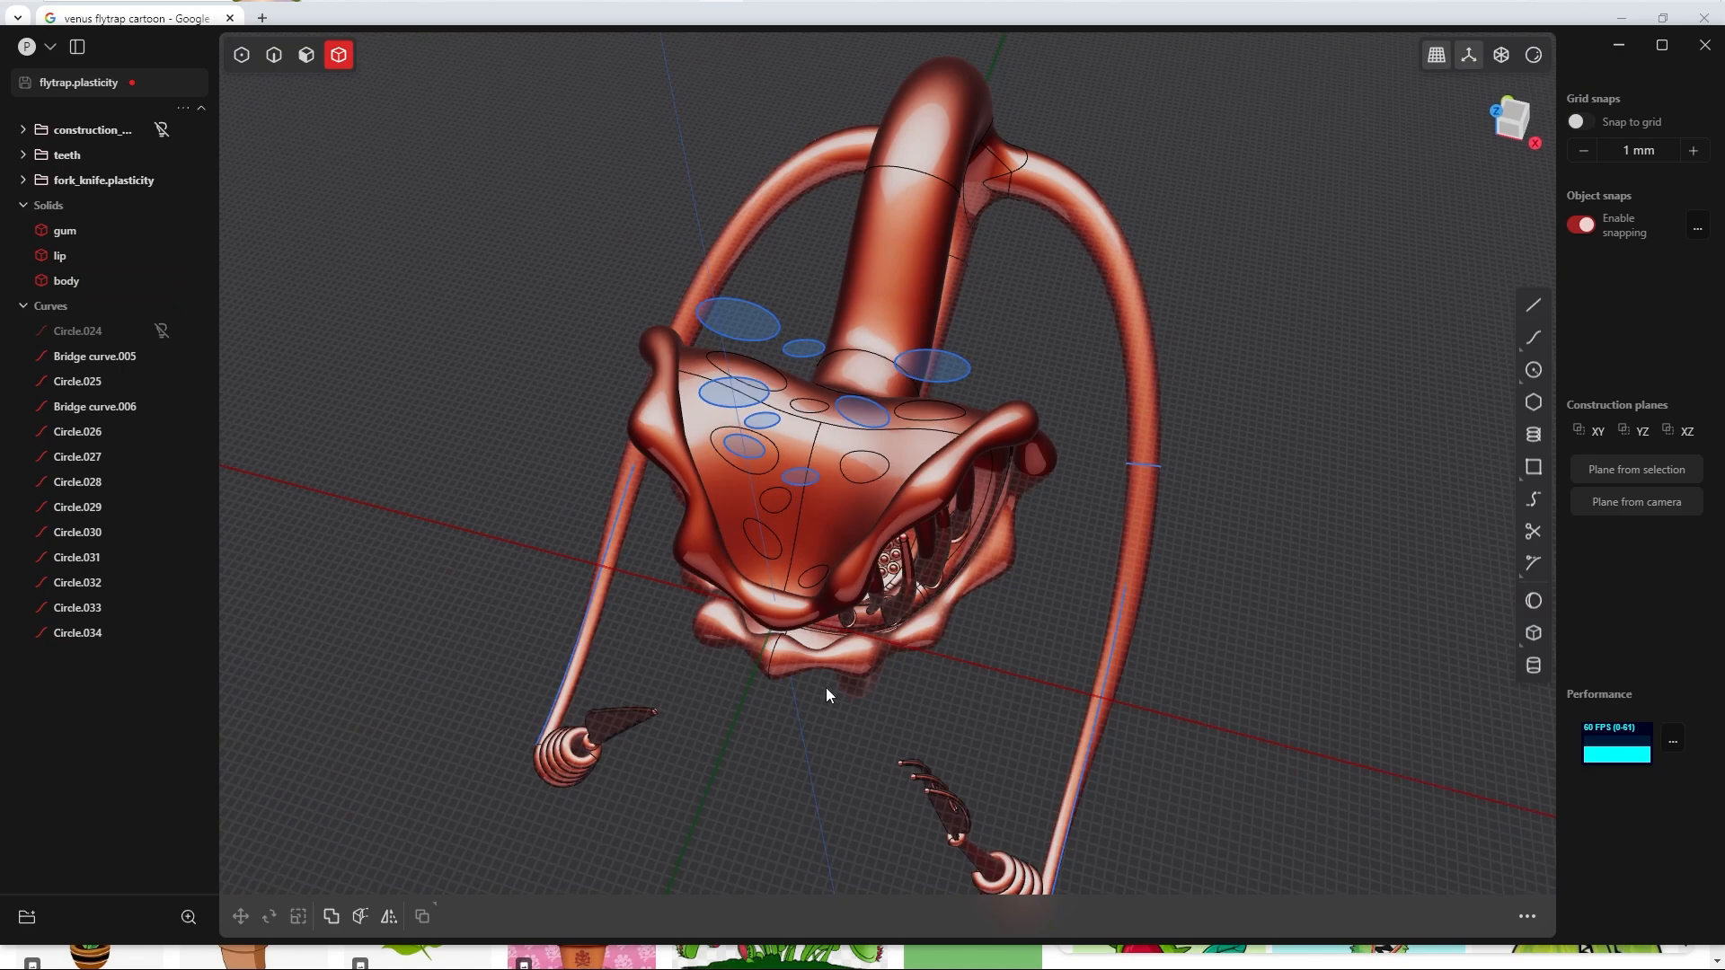
middle_drag(827, 687, 804, 541)
Step: Select the leftover circle curves through Circle.034 and clear the curves out of the scene
click(72, 633)
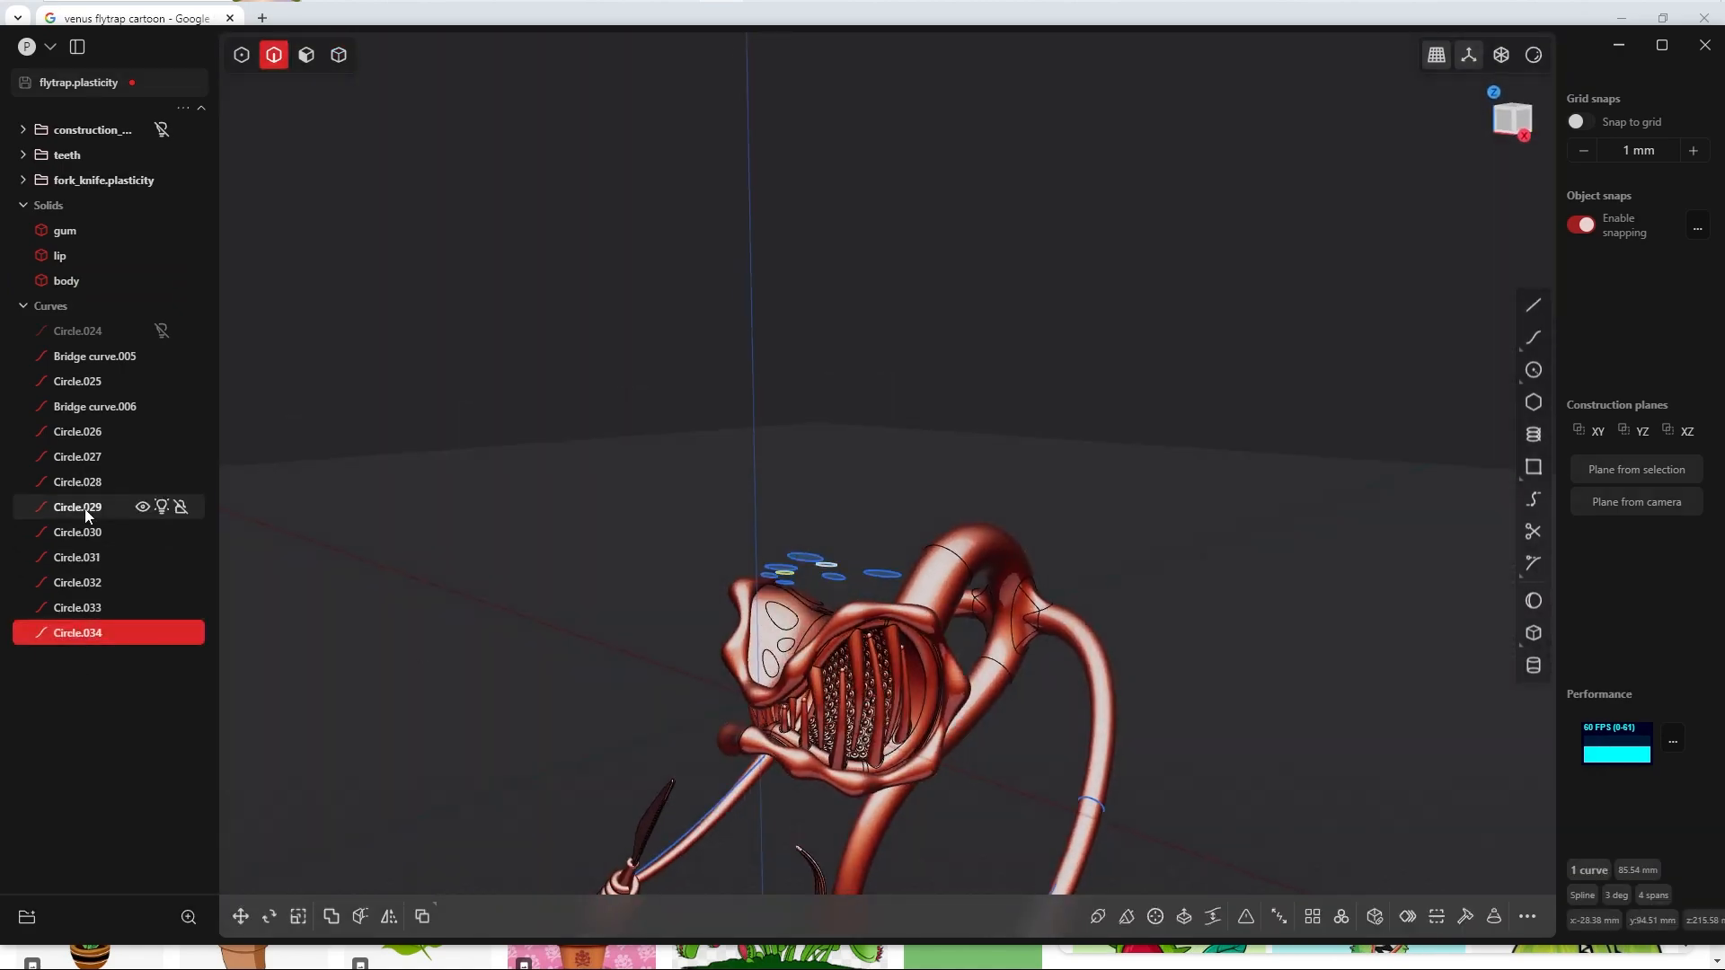
shift+click(89, 433)
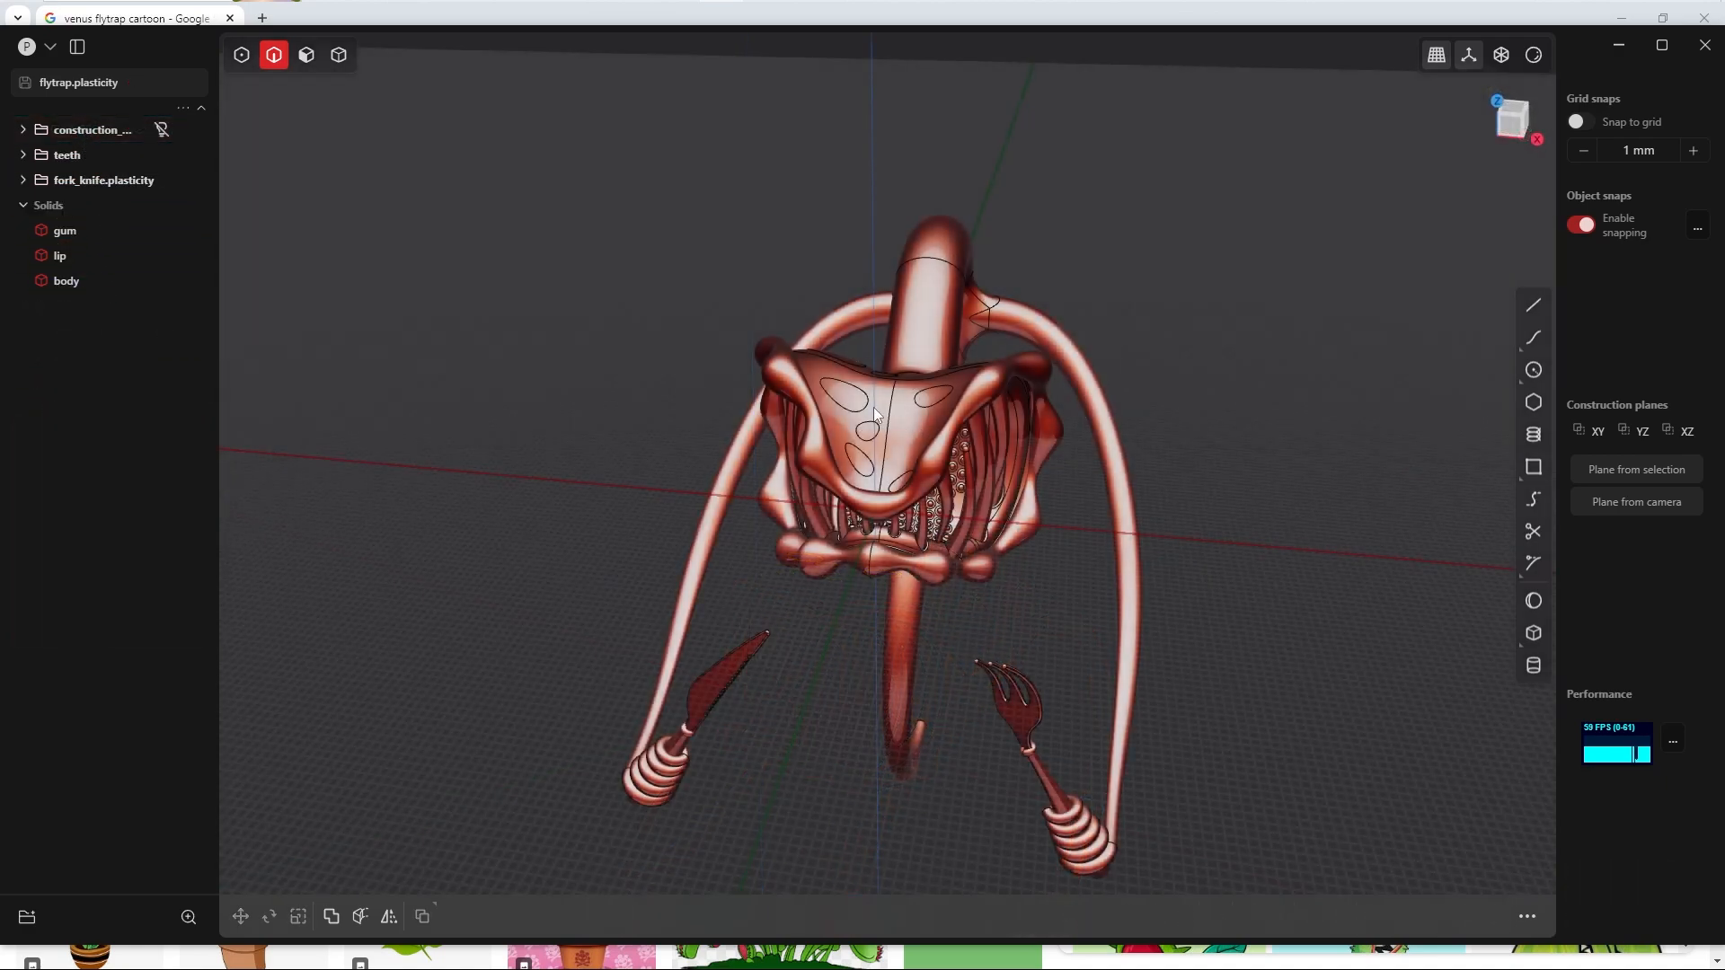
middle_drag(844, 440, 1038, 314)
Step: Isolate the body by hiding the gum and lip solids
key(4)
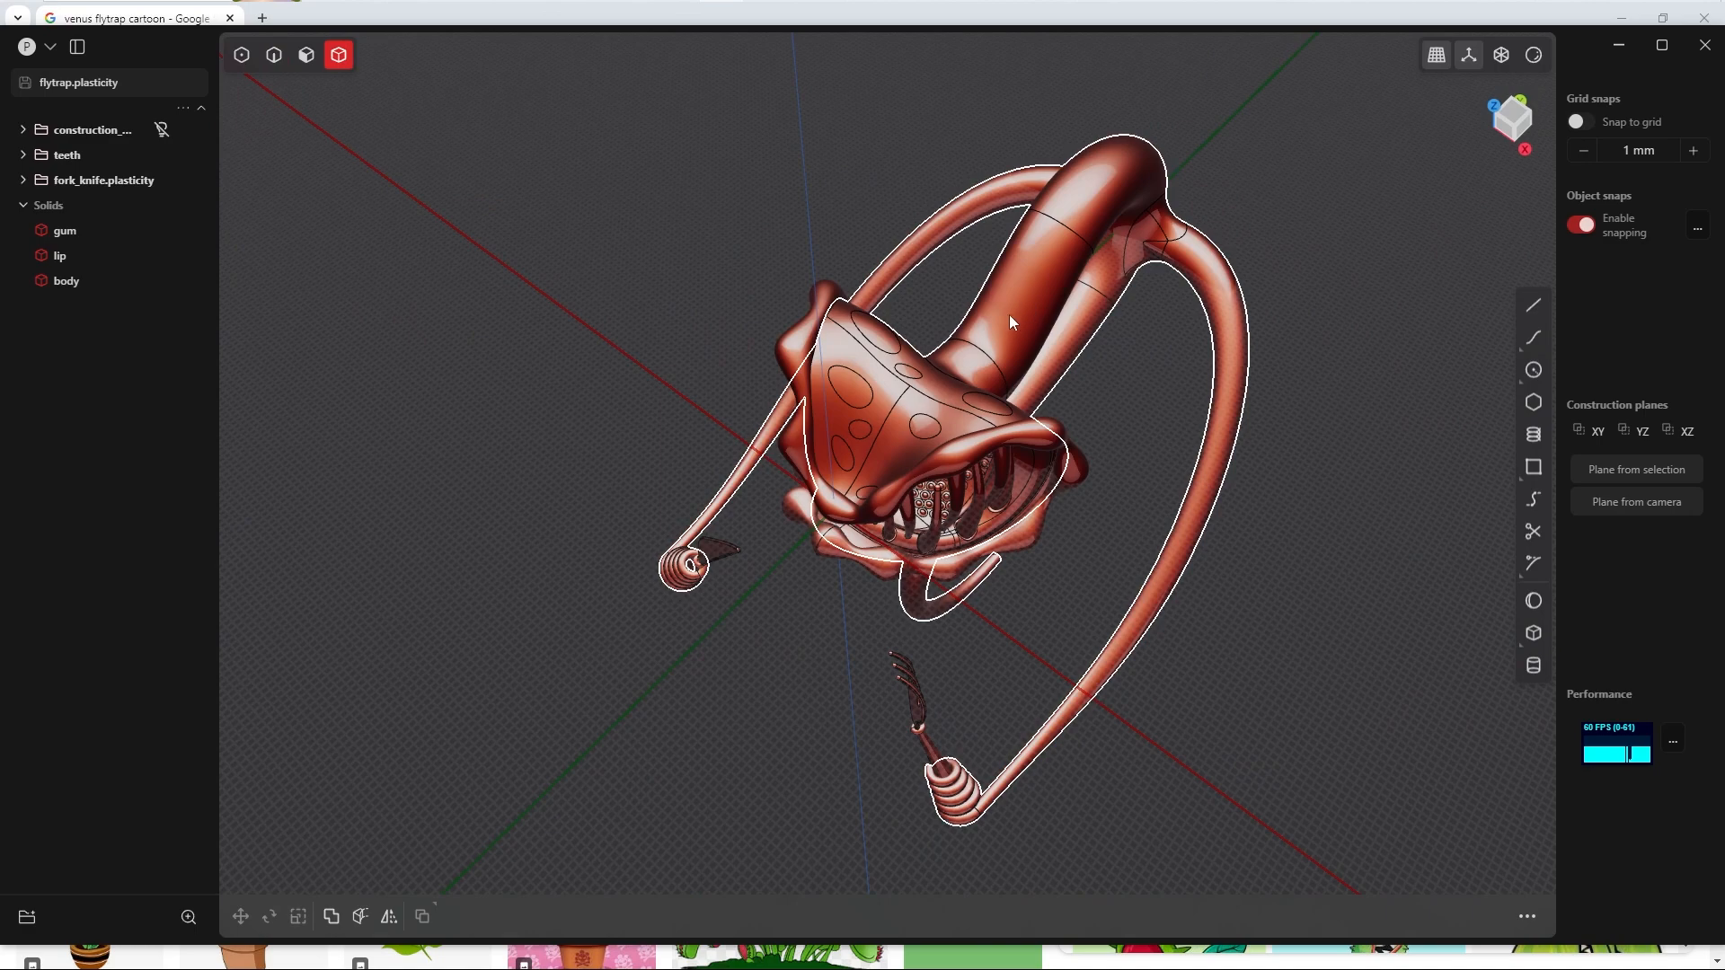
click(1011, 321)
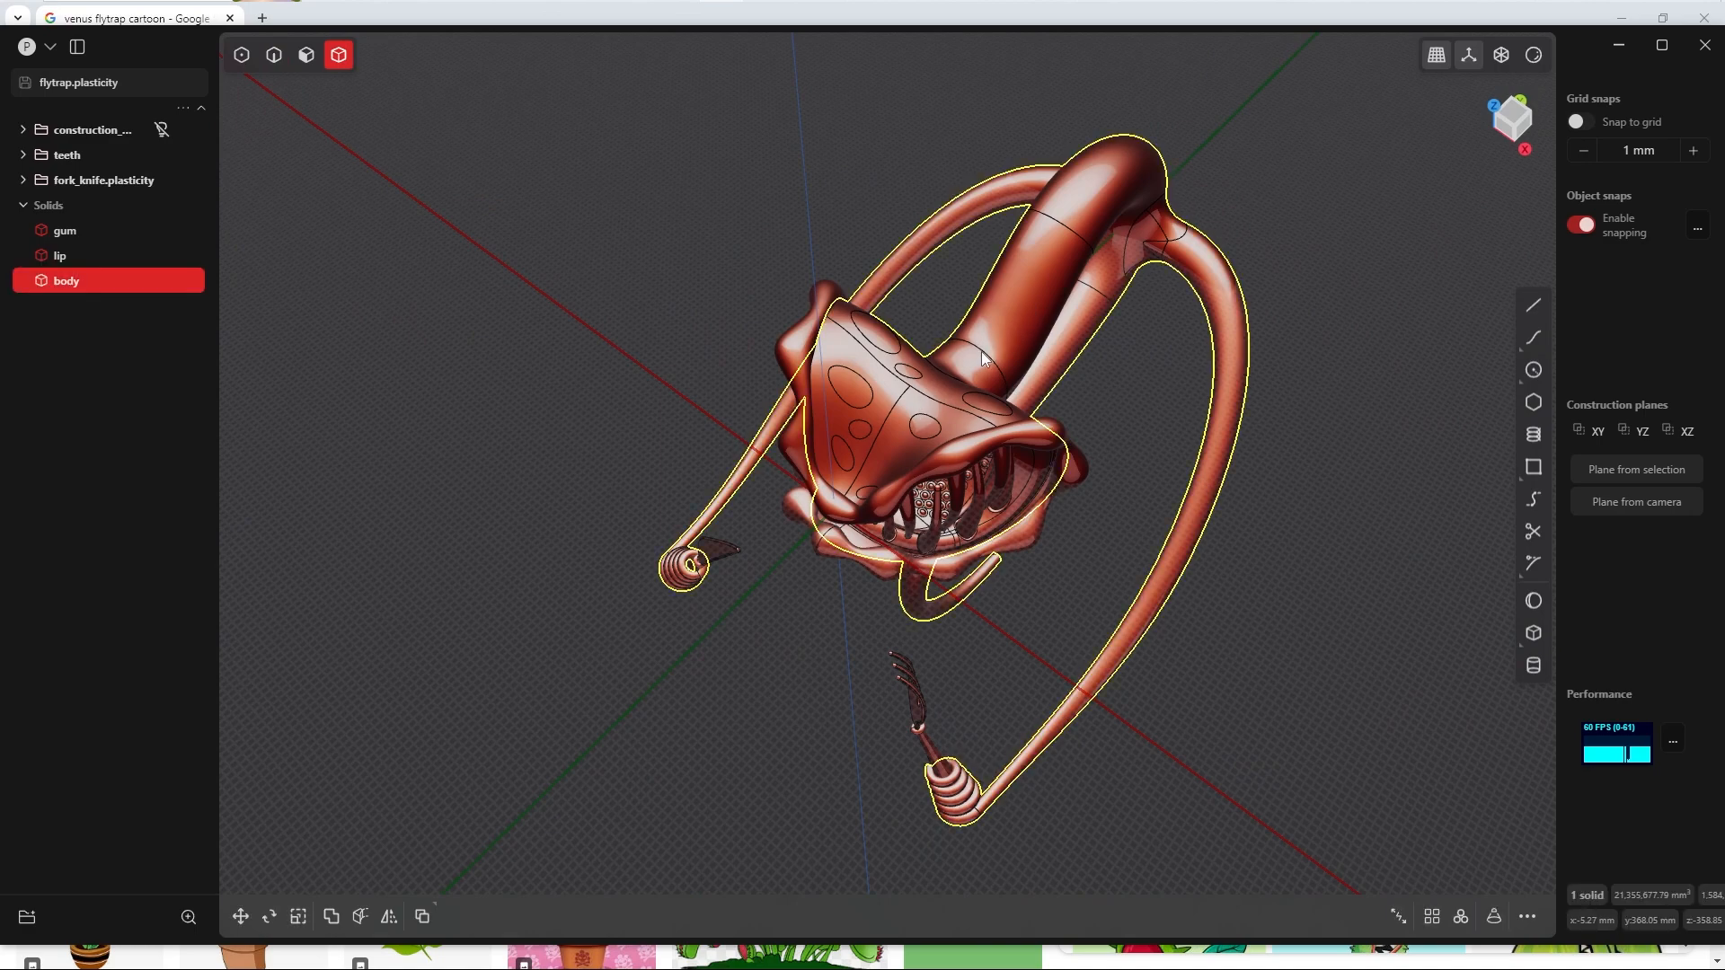
key(shift+h)
middle_drag(968, 363, 1004, 309)
scroll(966, 468, up, 5)
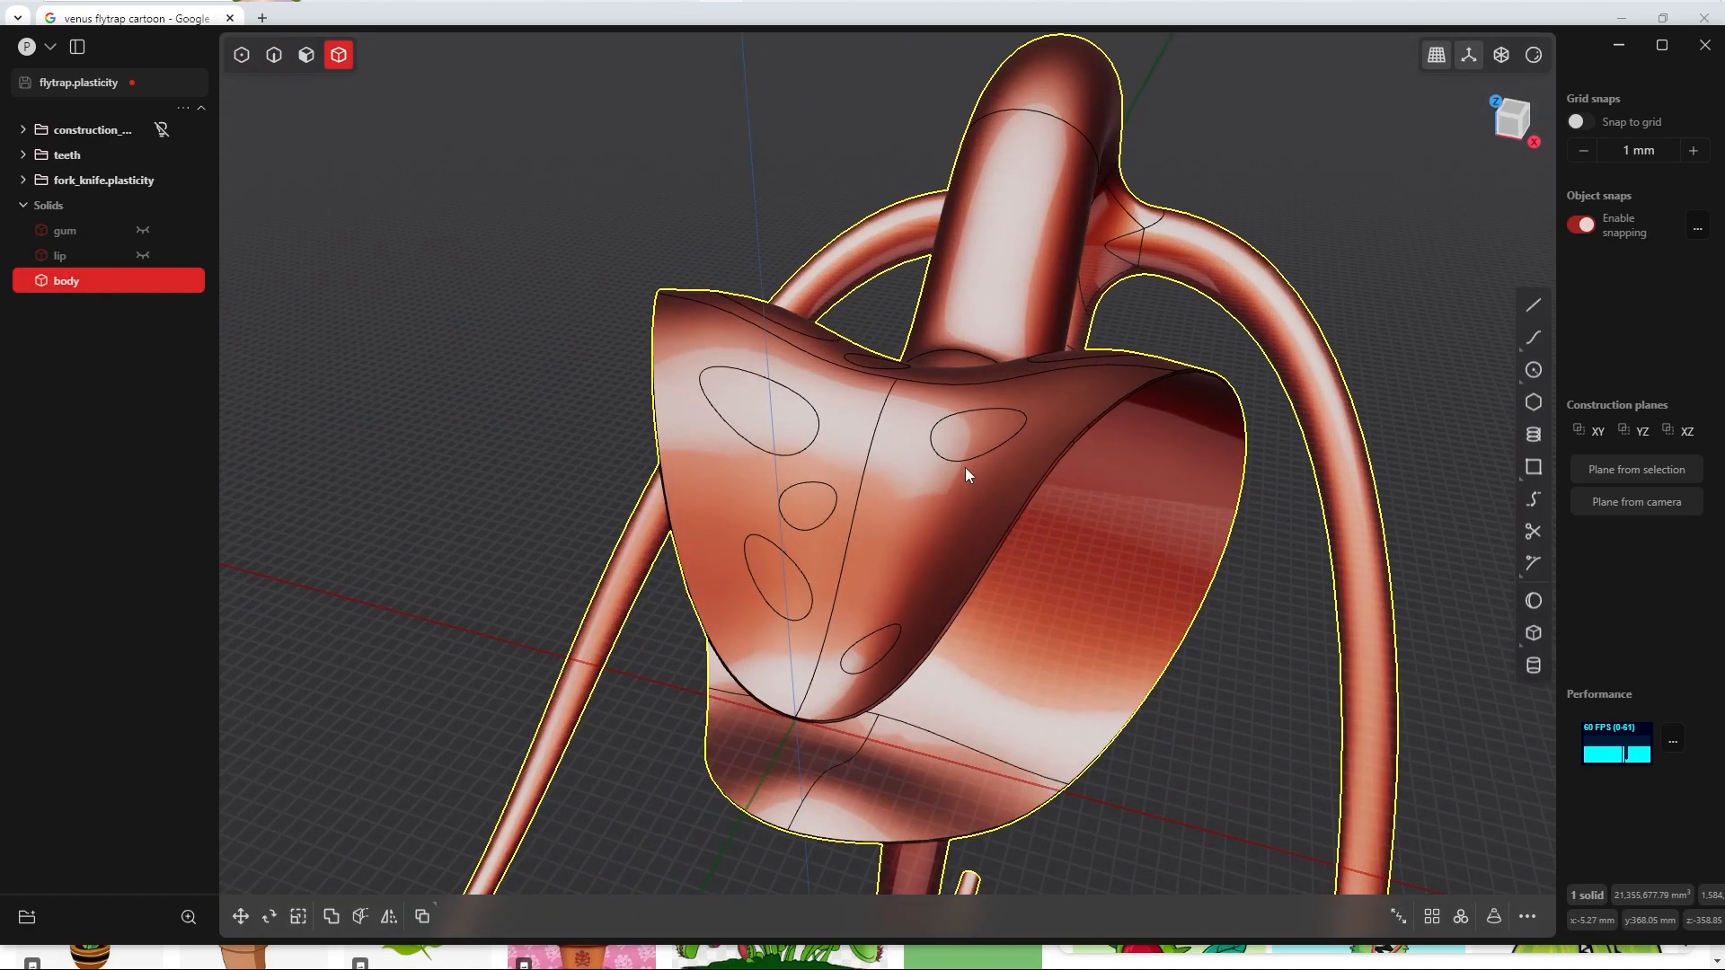
scroll(965, 467, up, 3)
scroll(922, 466, down, 3)
middle_drag(921, 465, 1000, 463)
Step: Duplicate the eight imprinted dot faces on the head as separate sheets and hide the Sheets group
key(Tab)
click(937, 545)
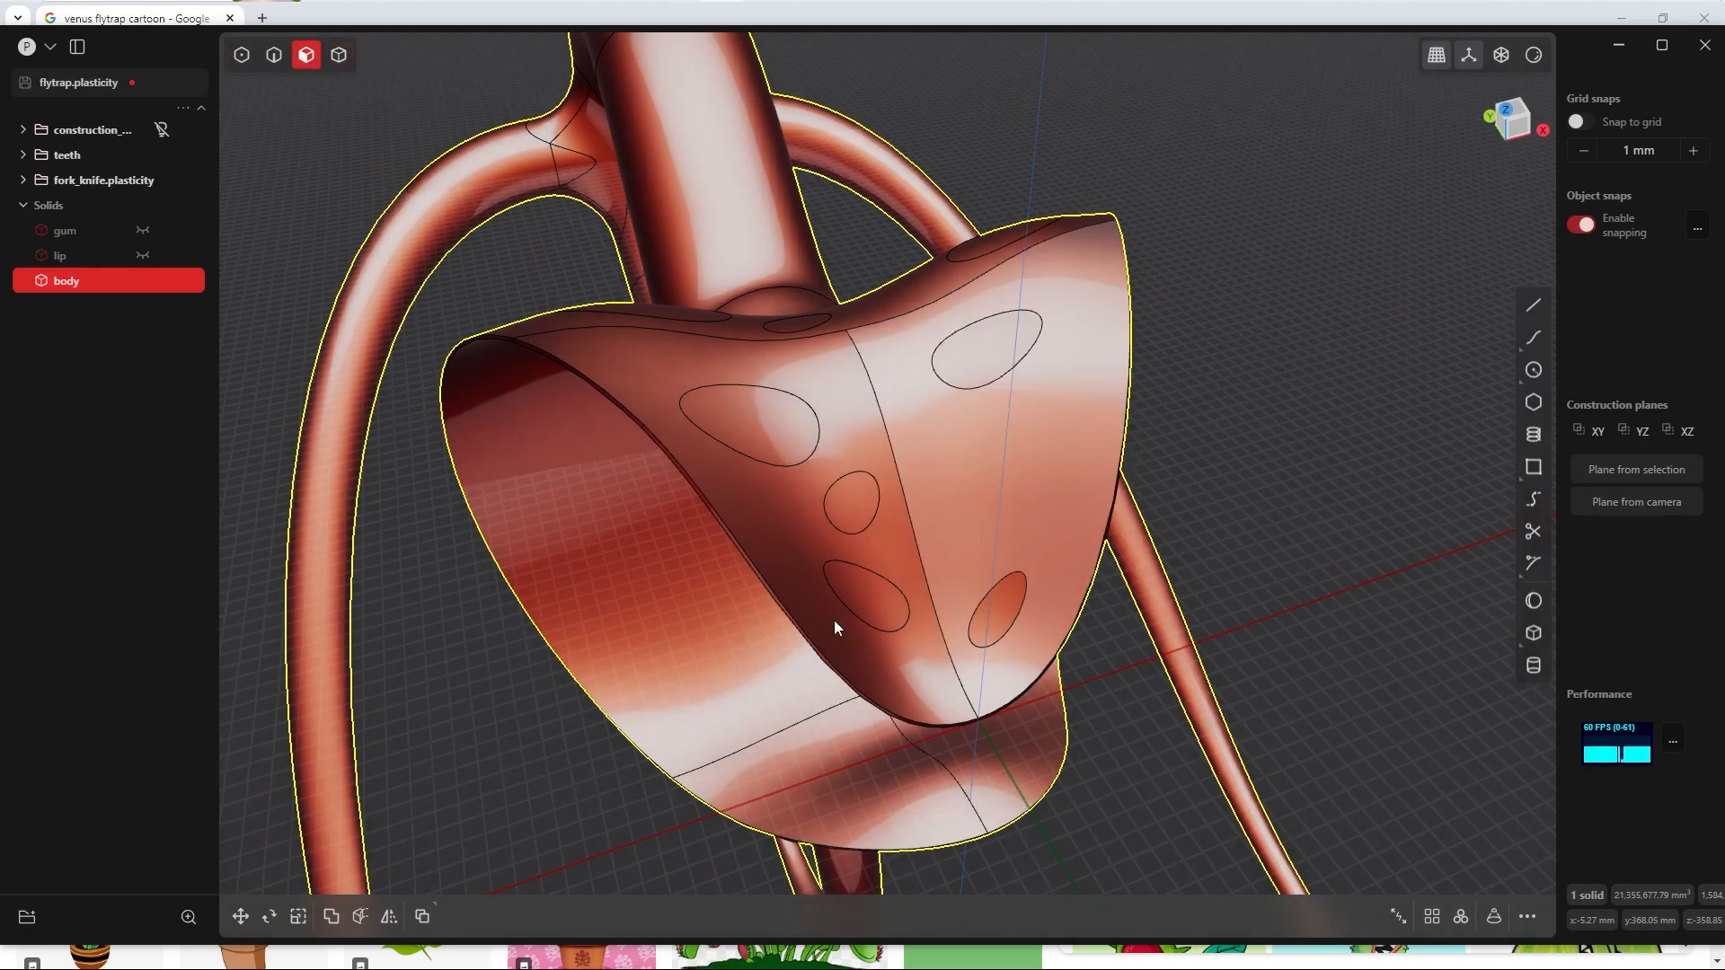
click(877, 606)
click(850, 501)
click(751, 424)
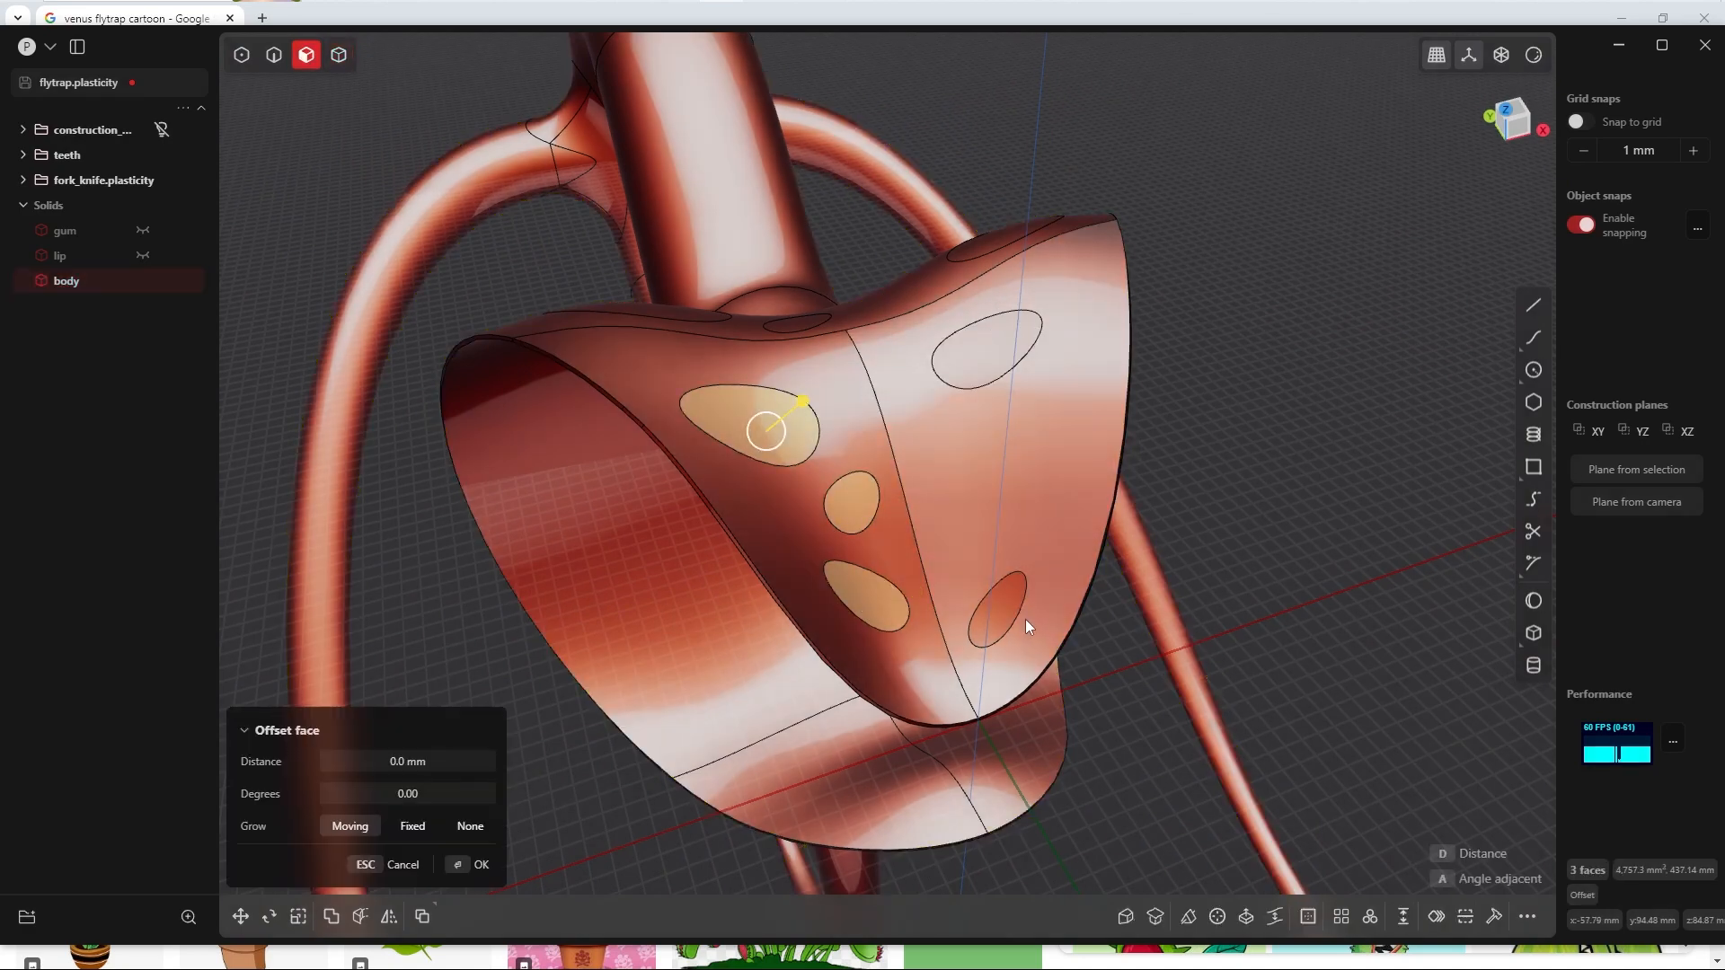
click(997, 606)
click(973, 342)
middle_drag(974, 341, 1038, 341)
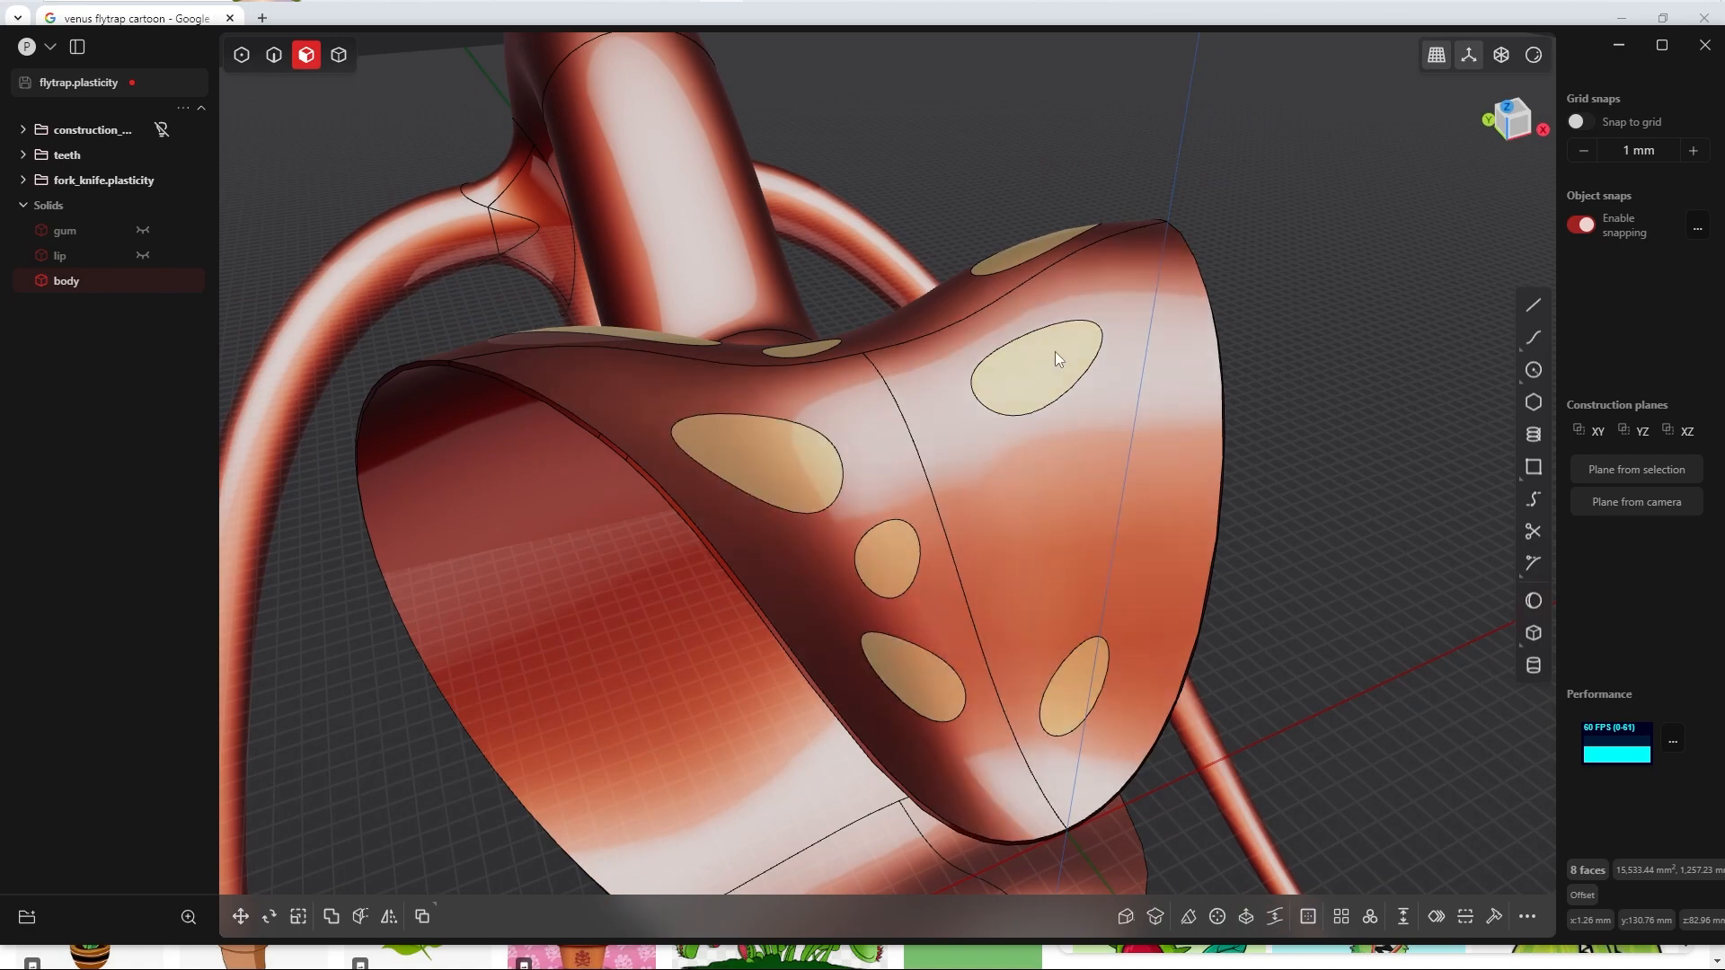
middle_drag(1055, 352, 1100, 421)
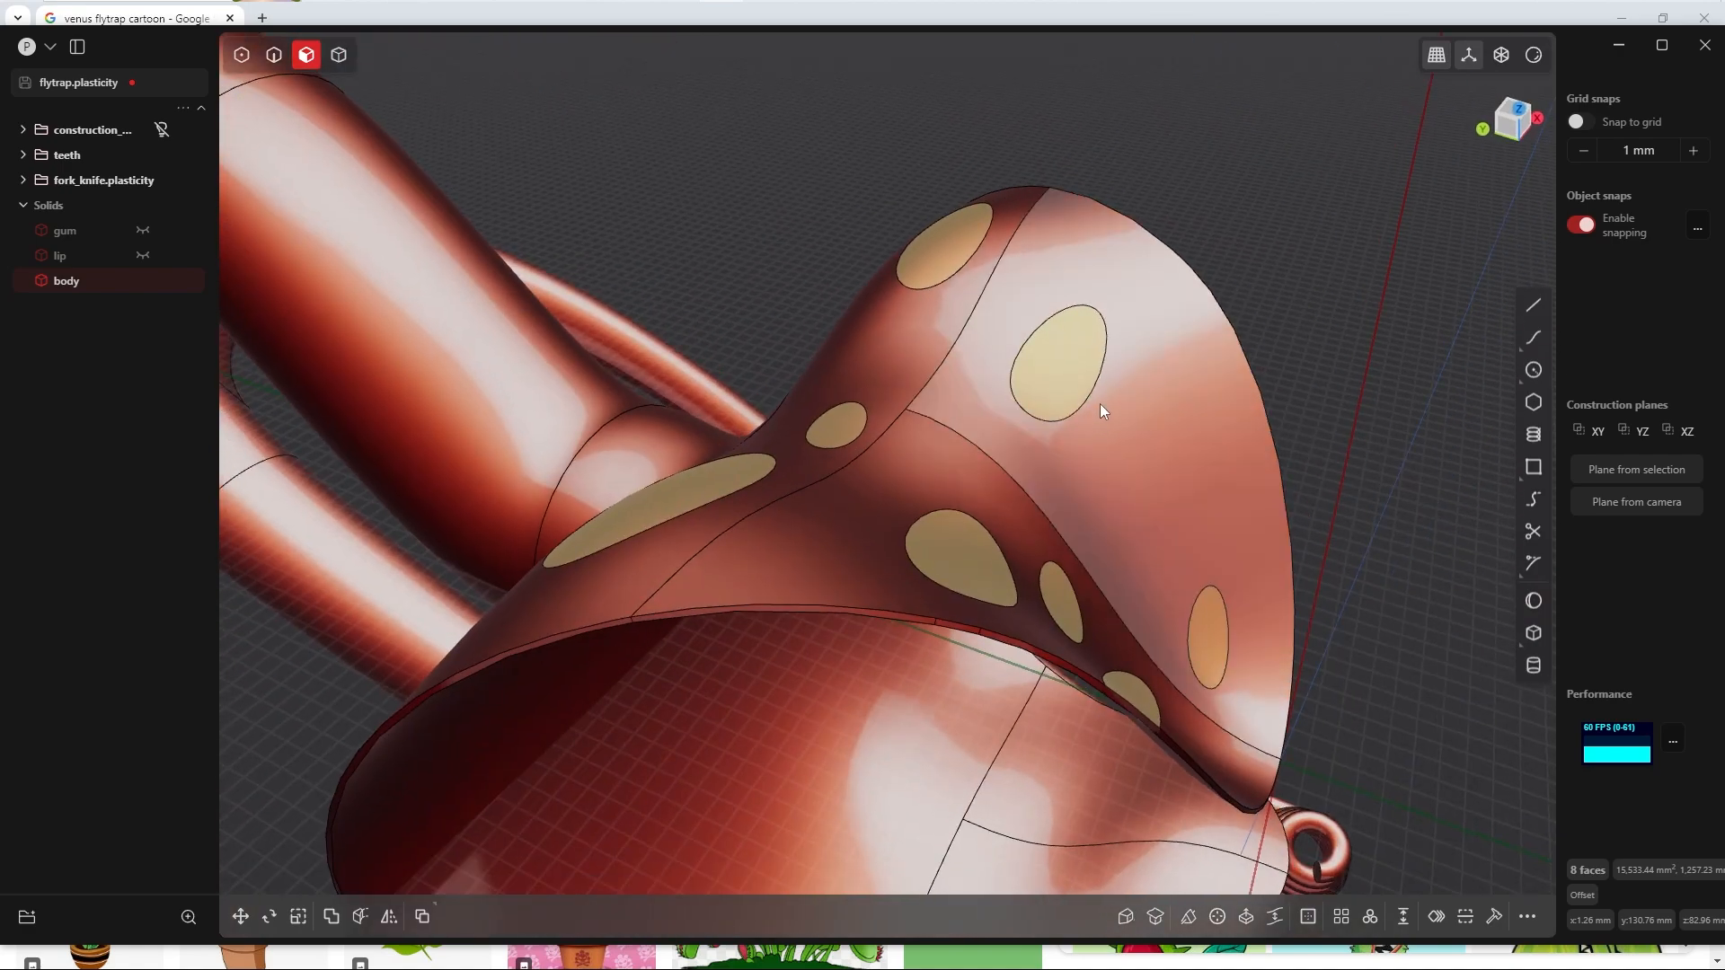
key(shift+d)
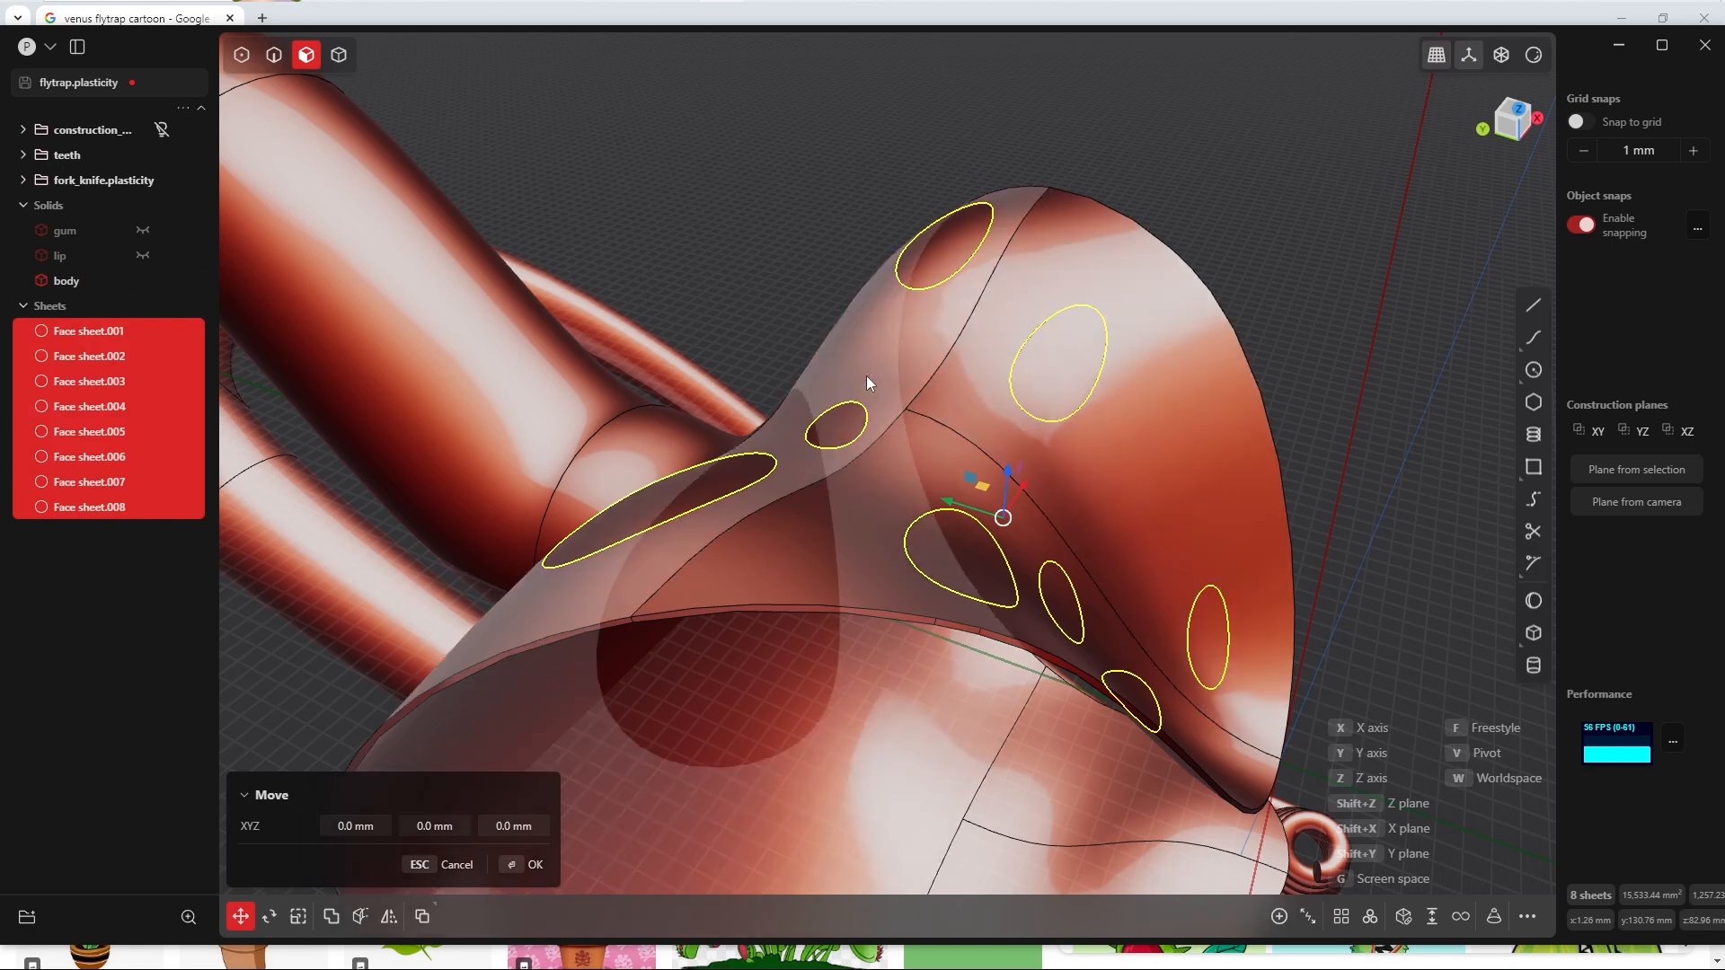
click(164, 306)
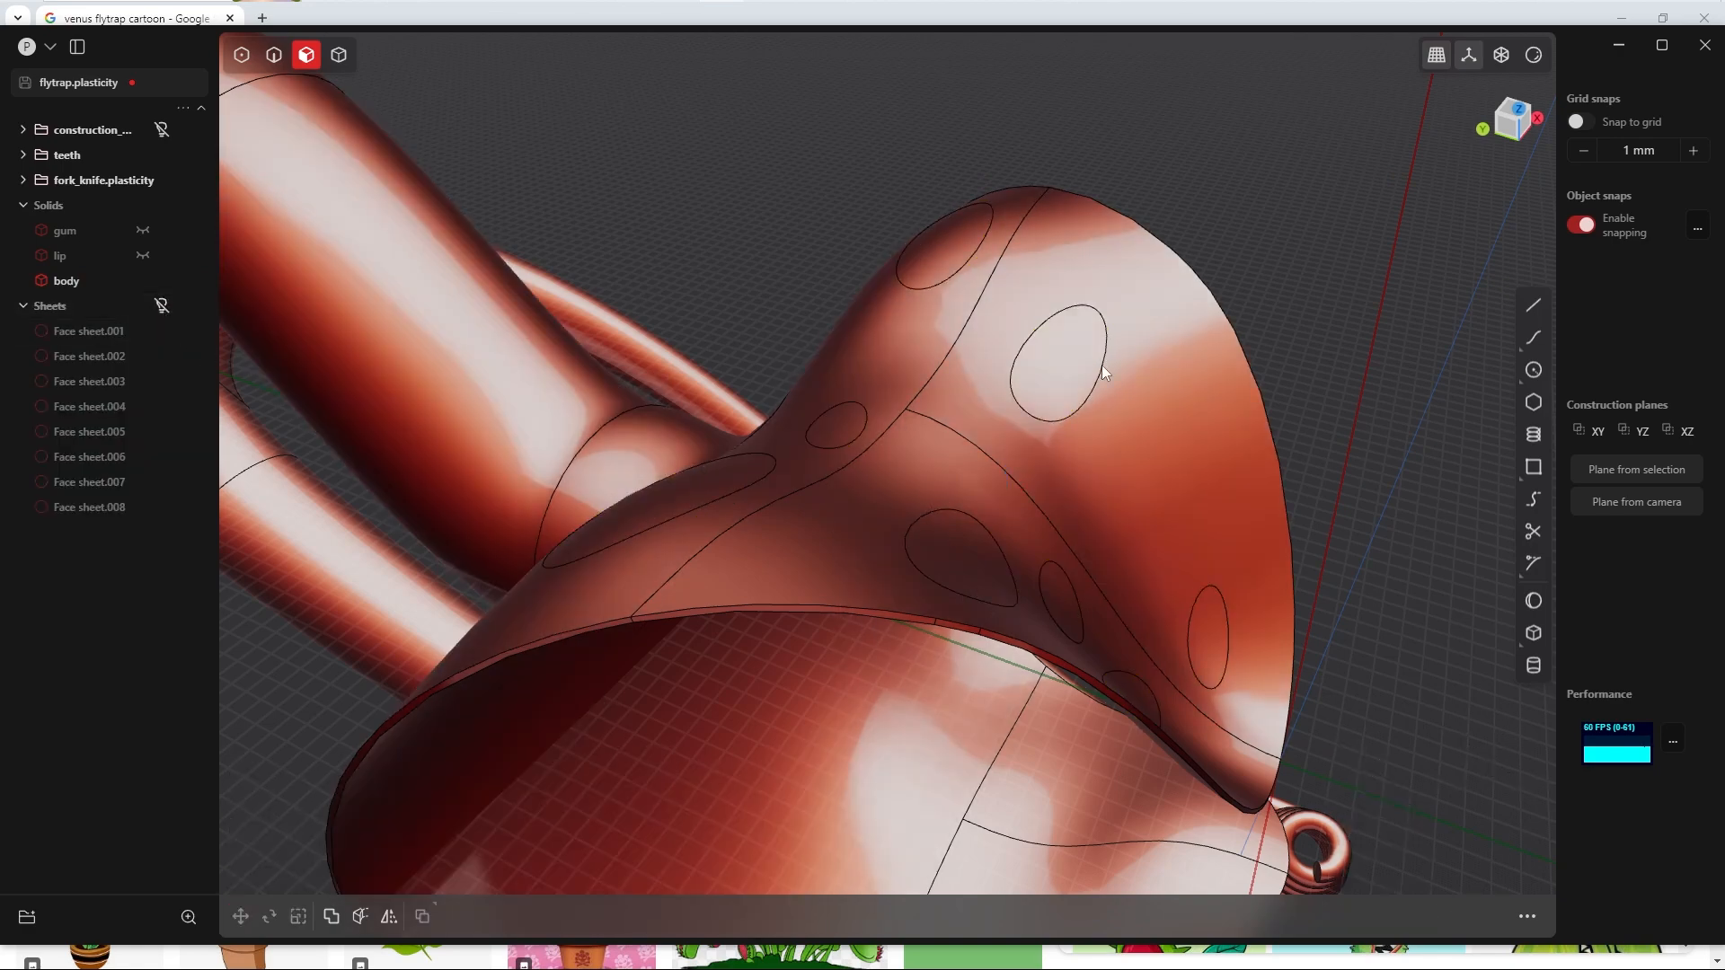
Step: Offset the eight dot faces on the body inward by about -12.67 mm to cut holes through the head
right_click(1042, 374)
click(978, 460)
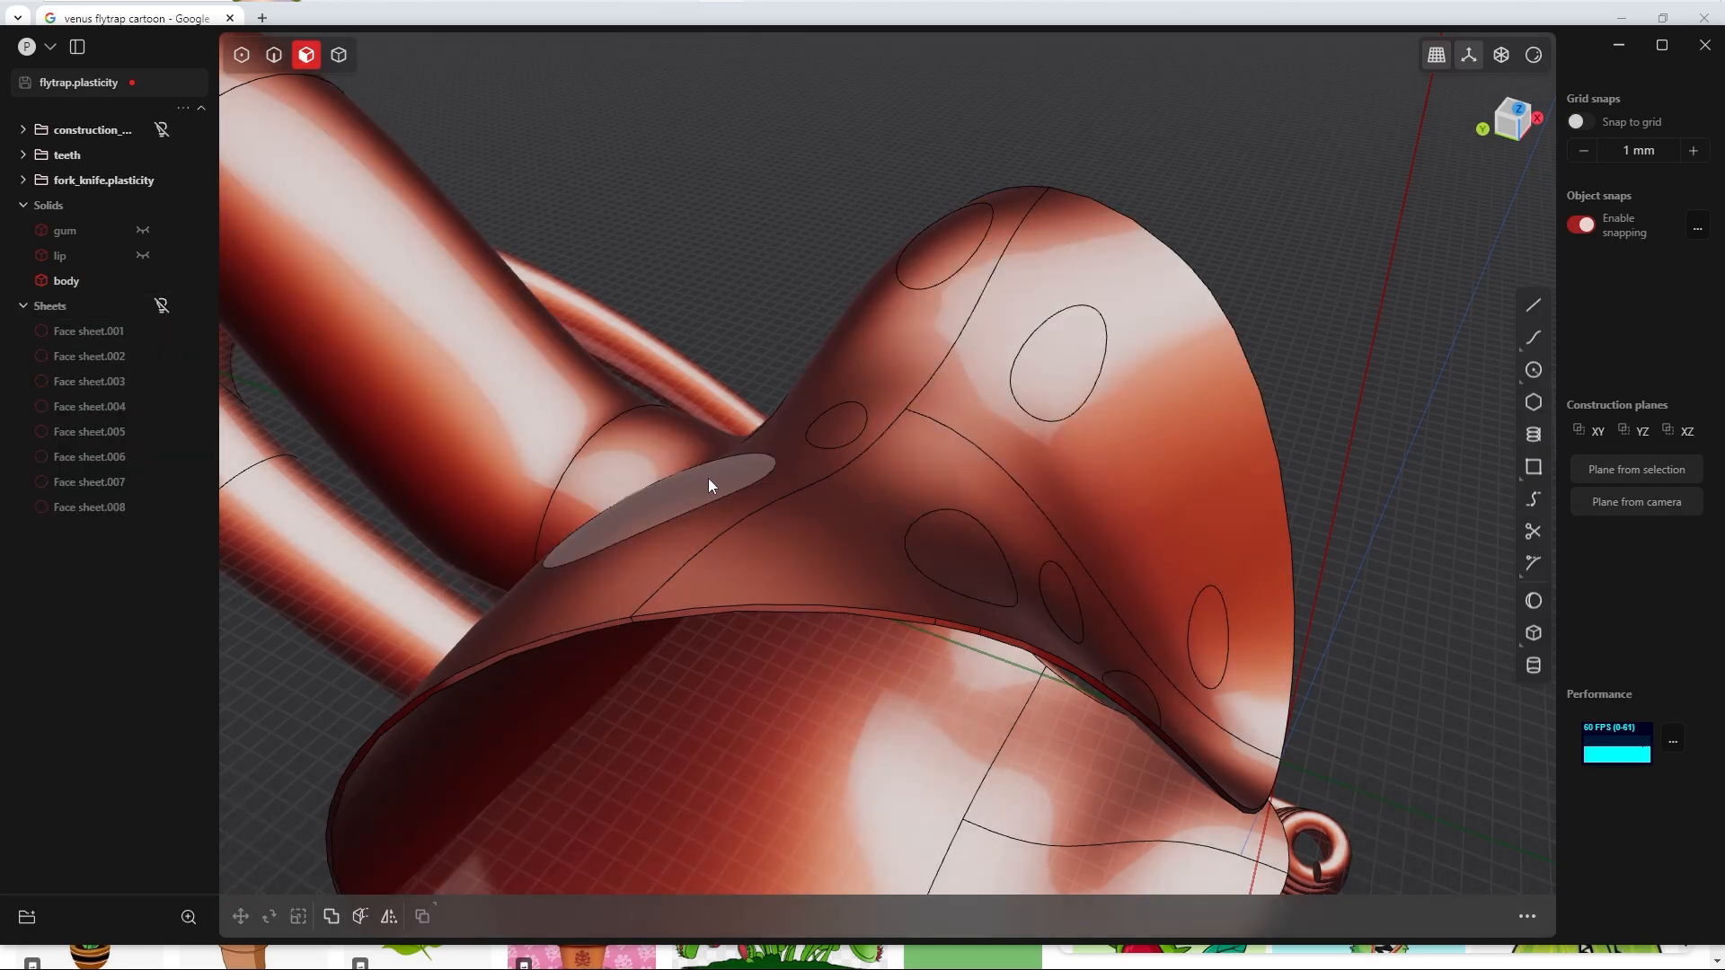
middle_drag(708, 478, 845, 535)
click(710, 535)
key(o)
shift+click(739, 366)
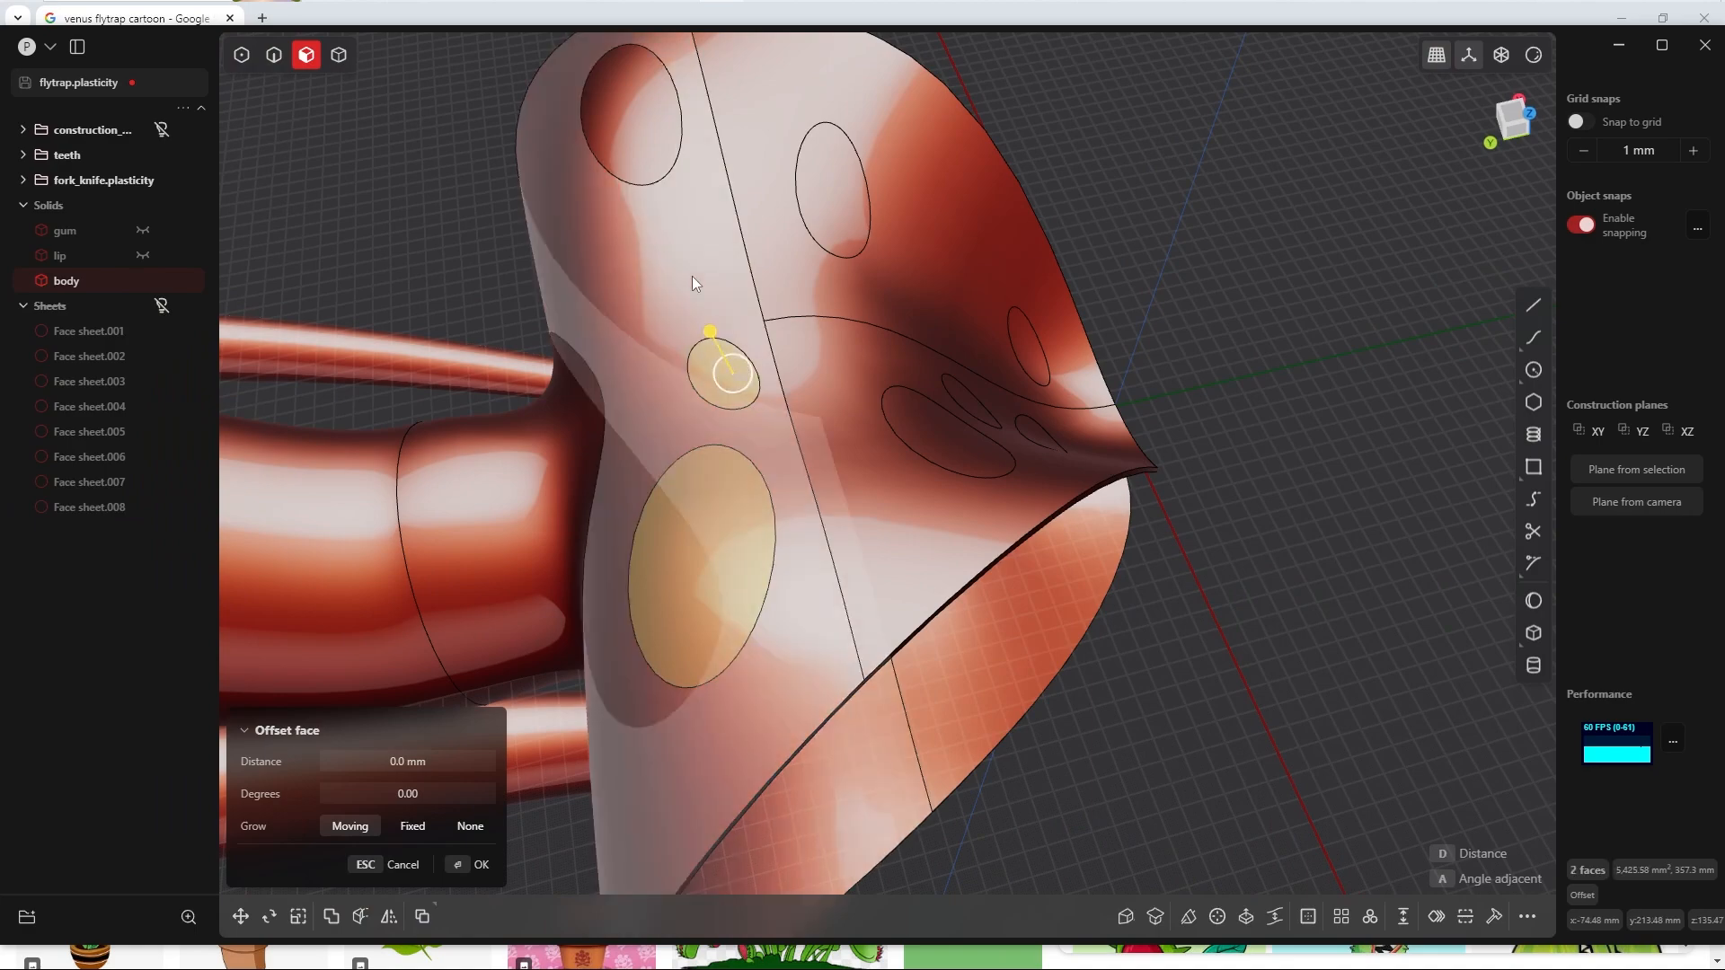
shift+click(640, 113)
shift+click(831, 179)
shift+click(943, 438)
shift+click(967, 399)
middle_drag(975, 395, 1015, 346)
shift+click(1011, 456)
shift+click(1121, 420)
middle_drag(1121, 420, 1001, 397)
scroll(967, 428, up, 3)
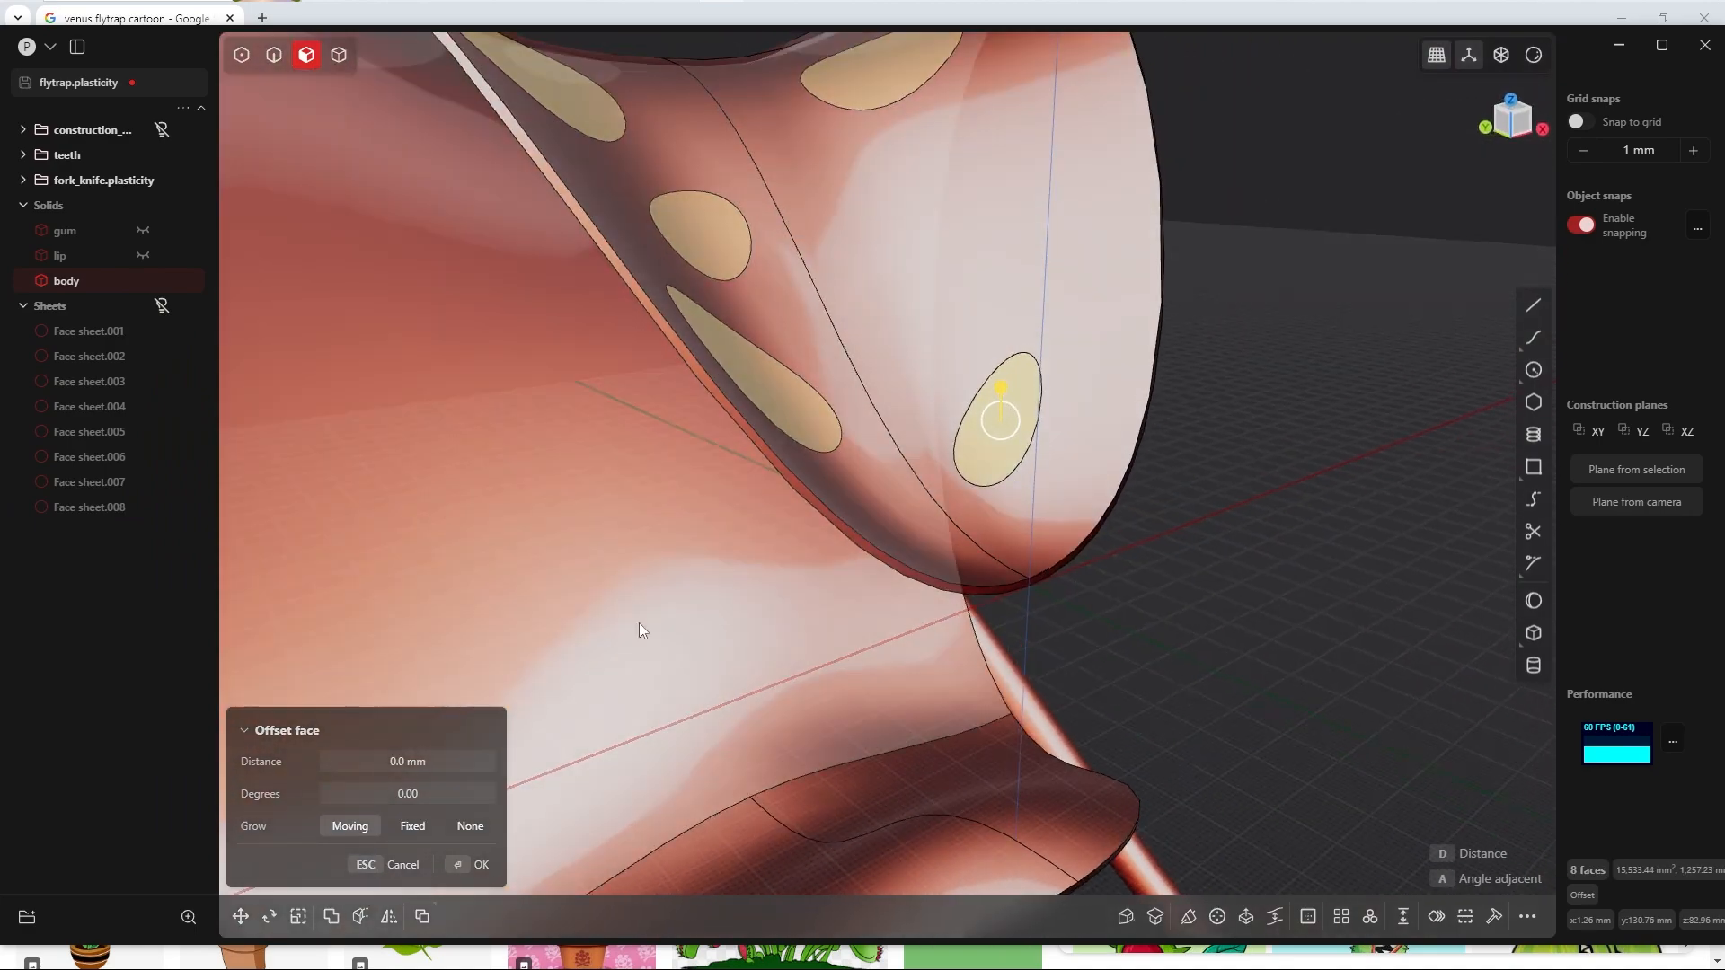
middle_drag(843, 593, 1015, 406)
drag(999, 386, 1003, 415)
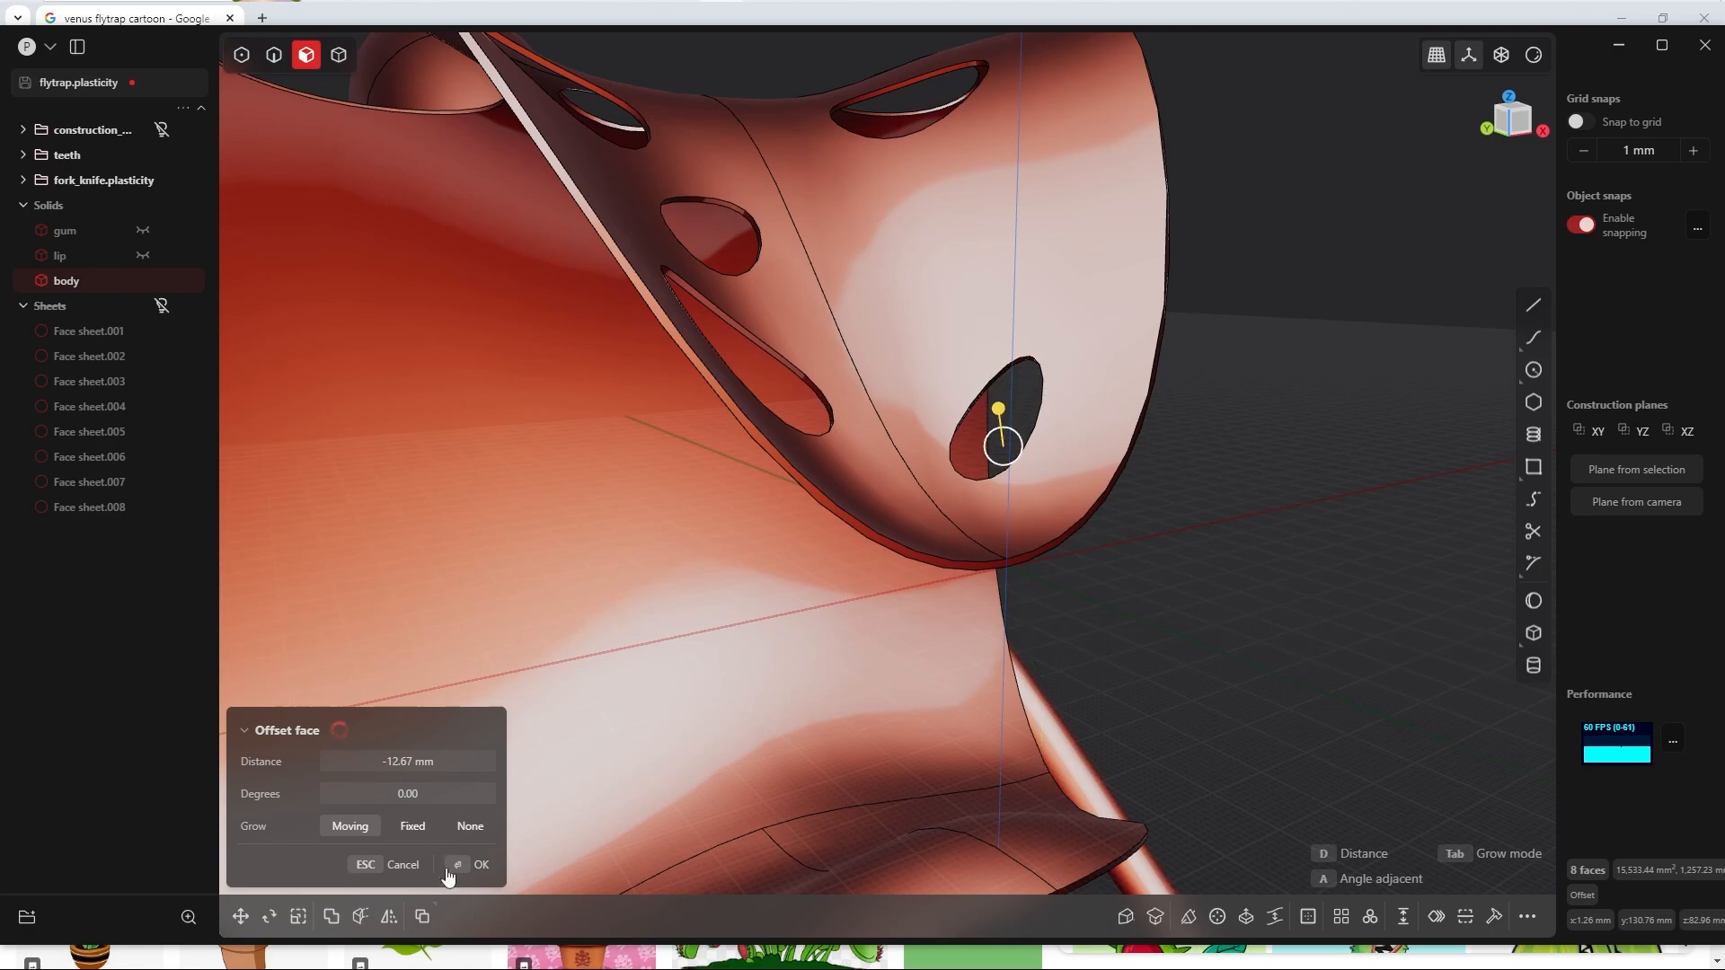
click(459, 874)
scroll(1129, 287, down, 4)
middle_drag(1128, 269, 997, 401)
scroll(986, 467, up, 4)
key(Escape)
Step: Fillet the rim edges of all eight dot holes in the head with a small conic fillet
middle_drag(979, 494, 927, 503)
scroll(927, 503, up, 2)
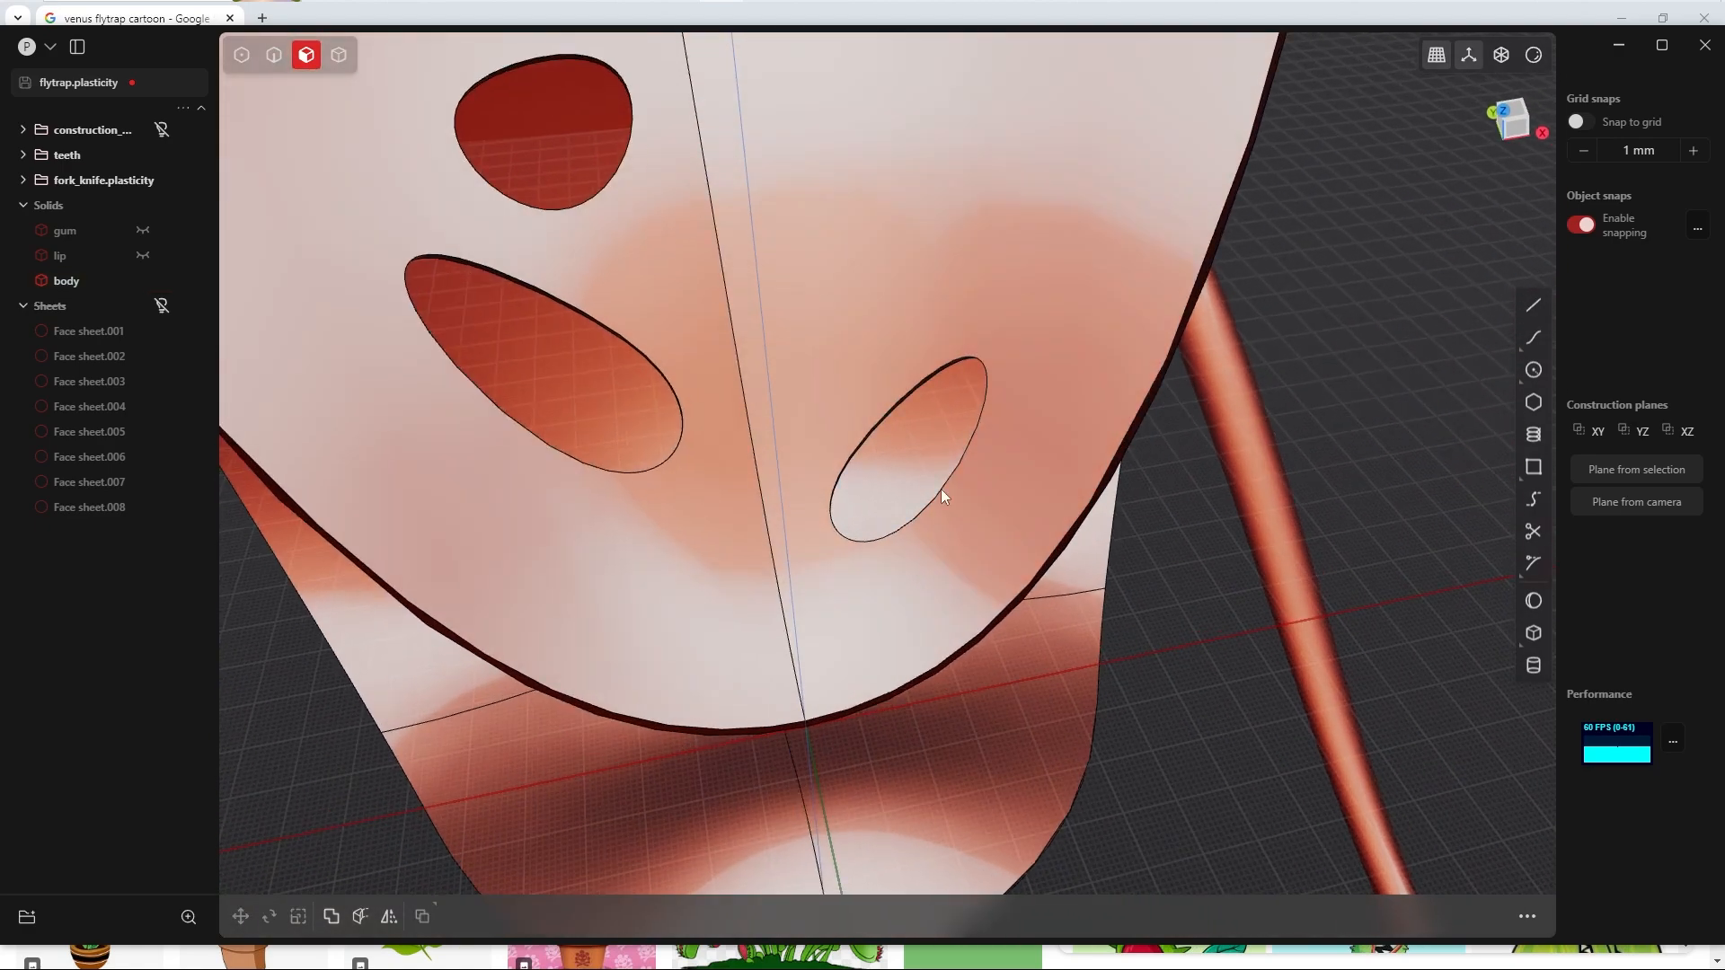
scroll(937, 457, up, 3)
key(2)
middle_drag(934, 399, 1134, 514)
click(956, 473)
key(b)
click(700, 573)
shift+middle_drag(695, 257, 892, 608)
click(784, 507)
scroll(819, 448, down, 4)
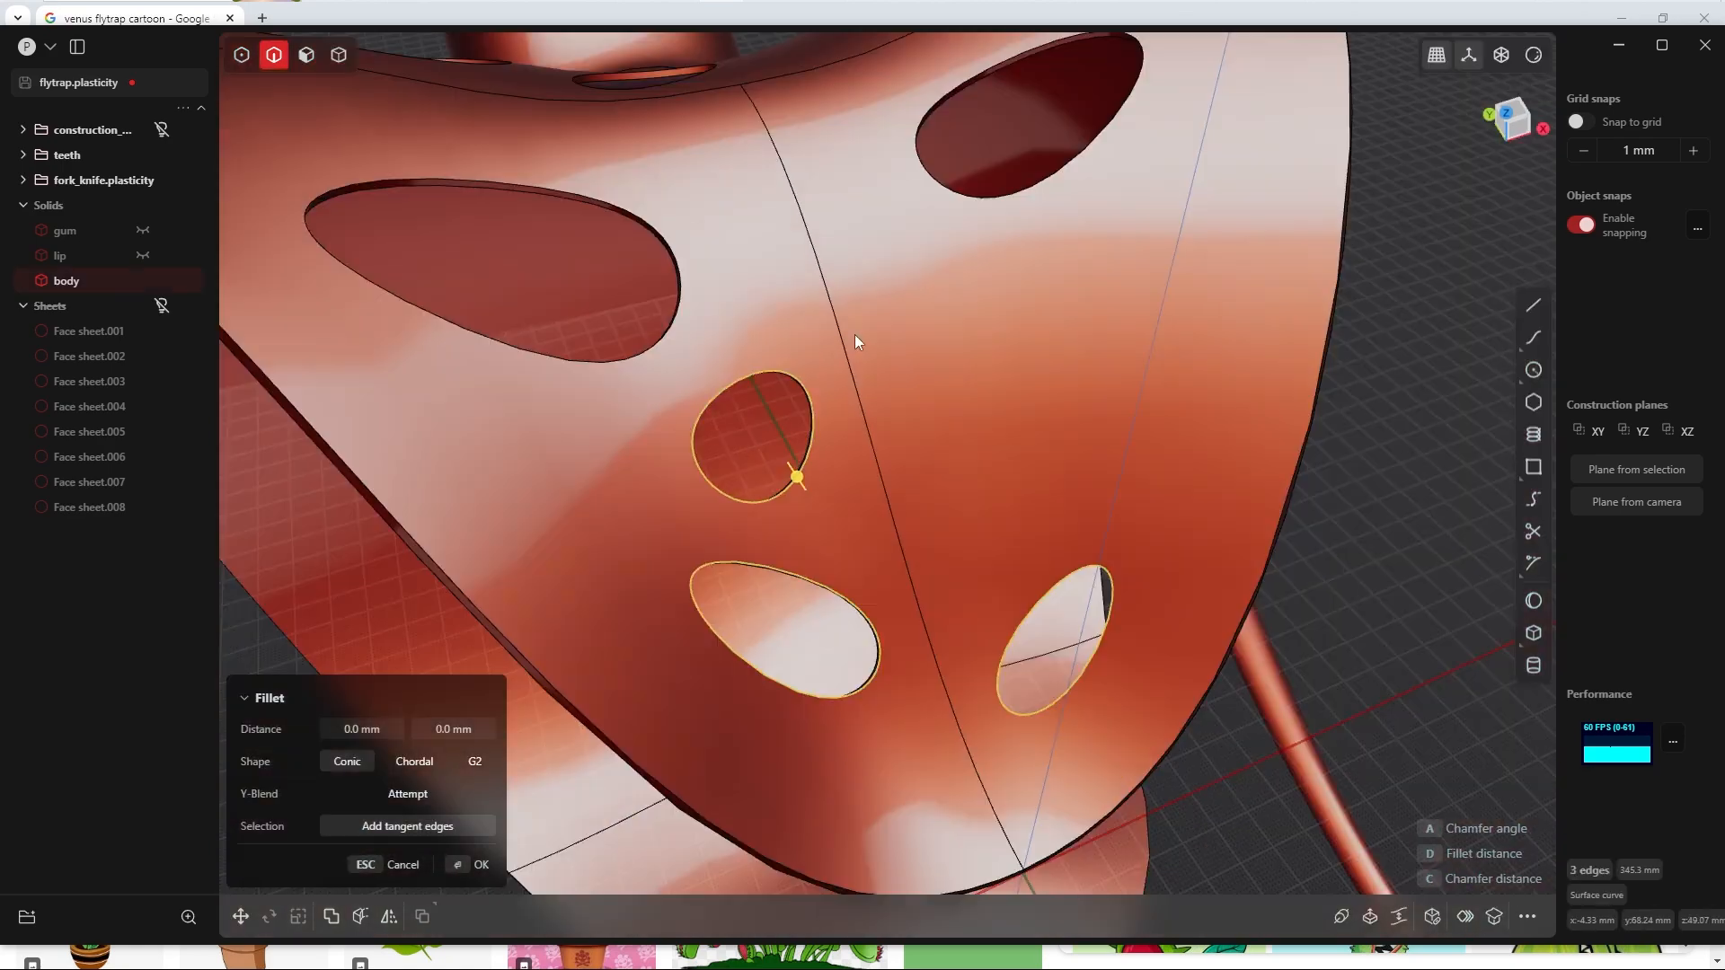
shift+middle_drag(854, 334, 958, 476)
click(724, 518)
click(1135, 321)
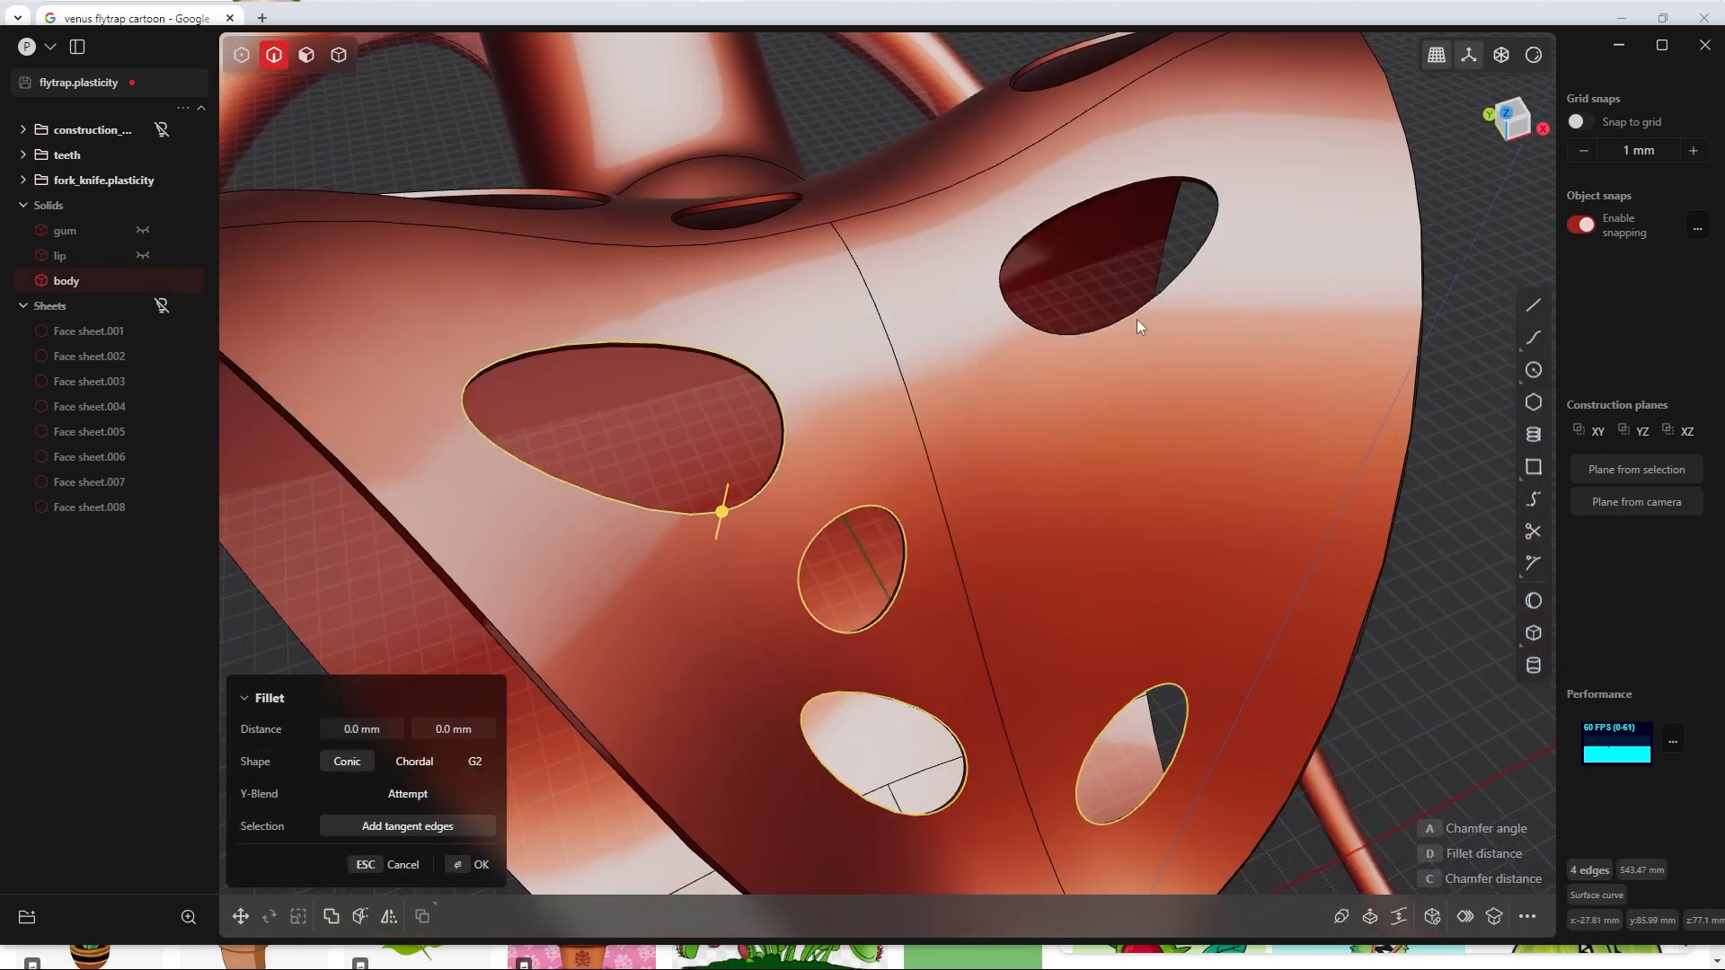
middle_drag(1136, 321, 1280, 355)
click(852, 451)
click(680, 572)
click(882, 130)
middle_drag(938, 295, 725, 514)
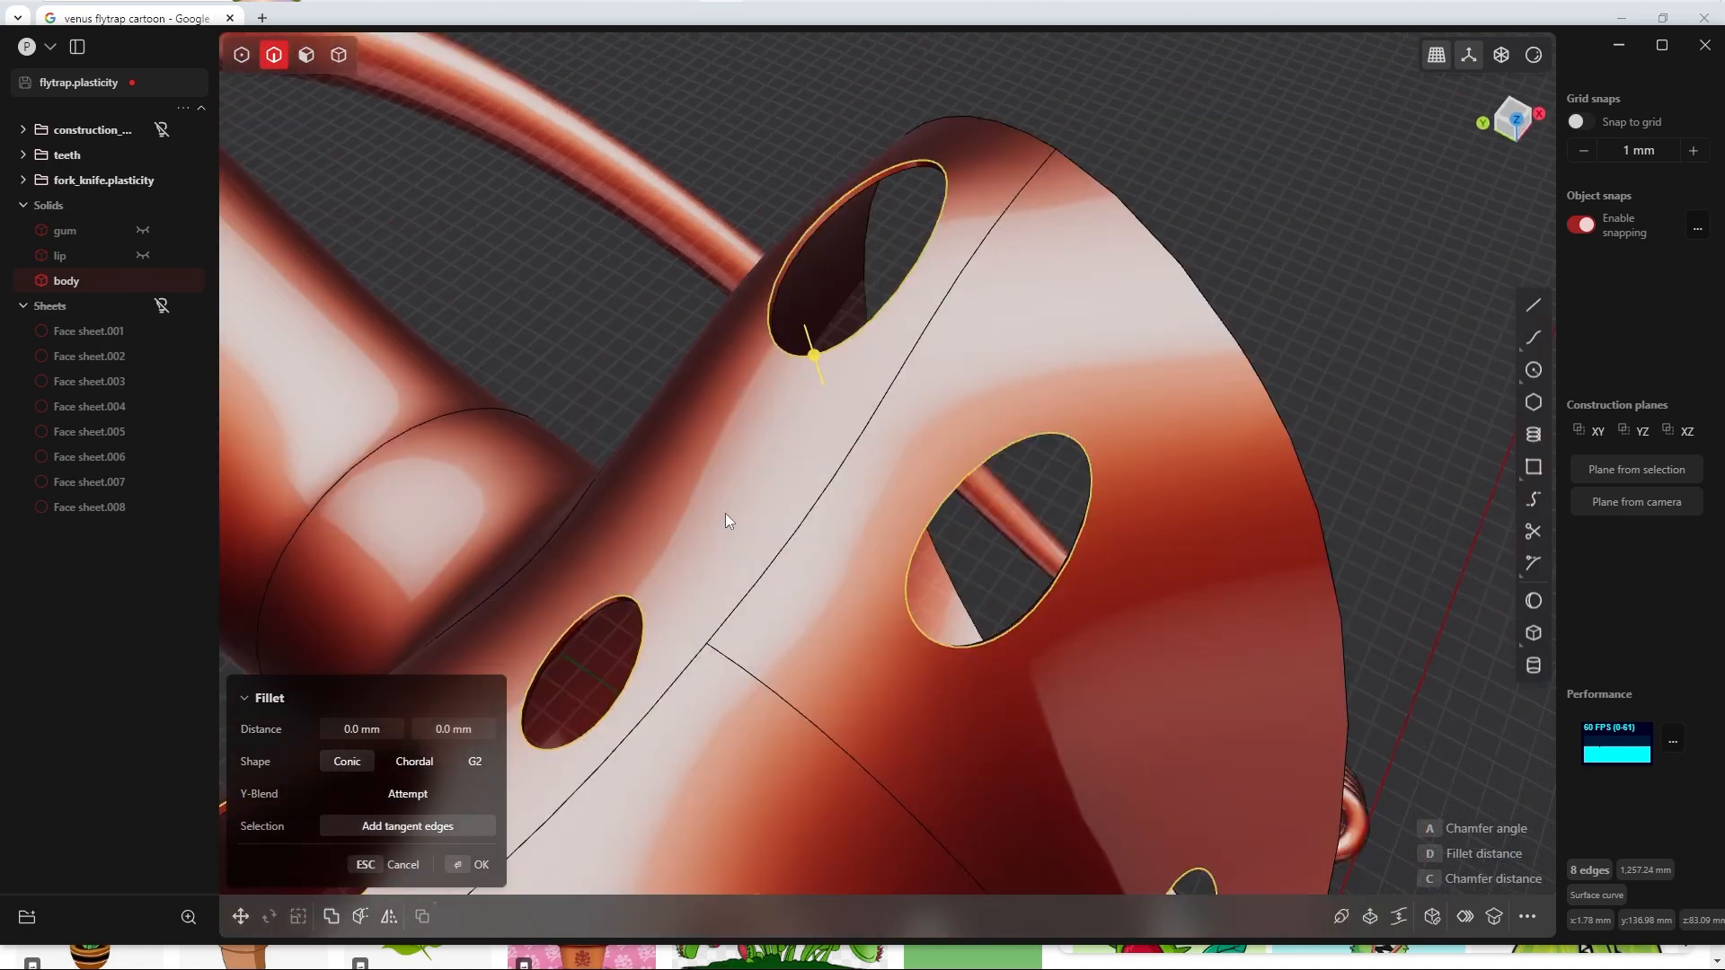
scroll(863, 359, up, 2)
middle_drag(886, 343, 852, 405)
drag(814, 412, 815, 416)
click(460, 865)
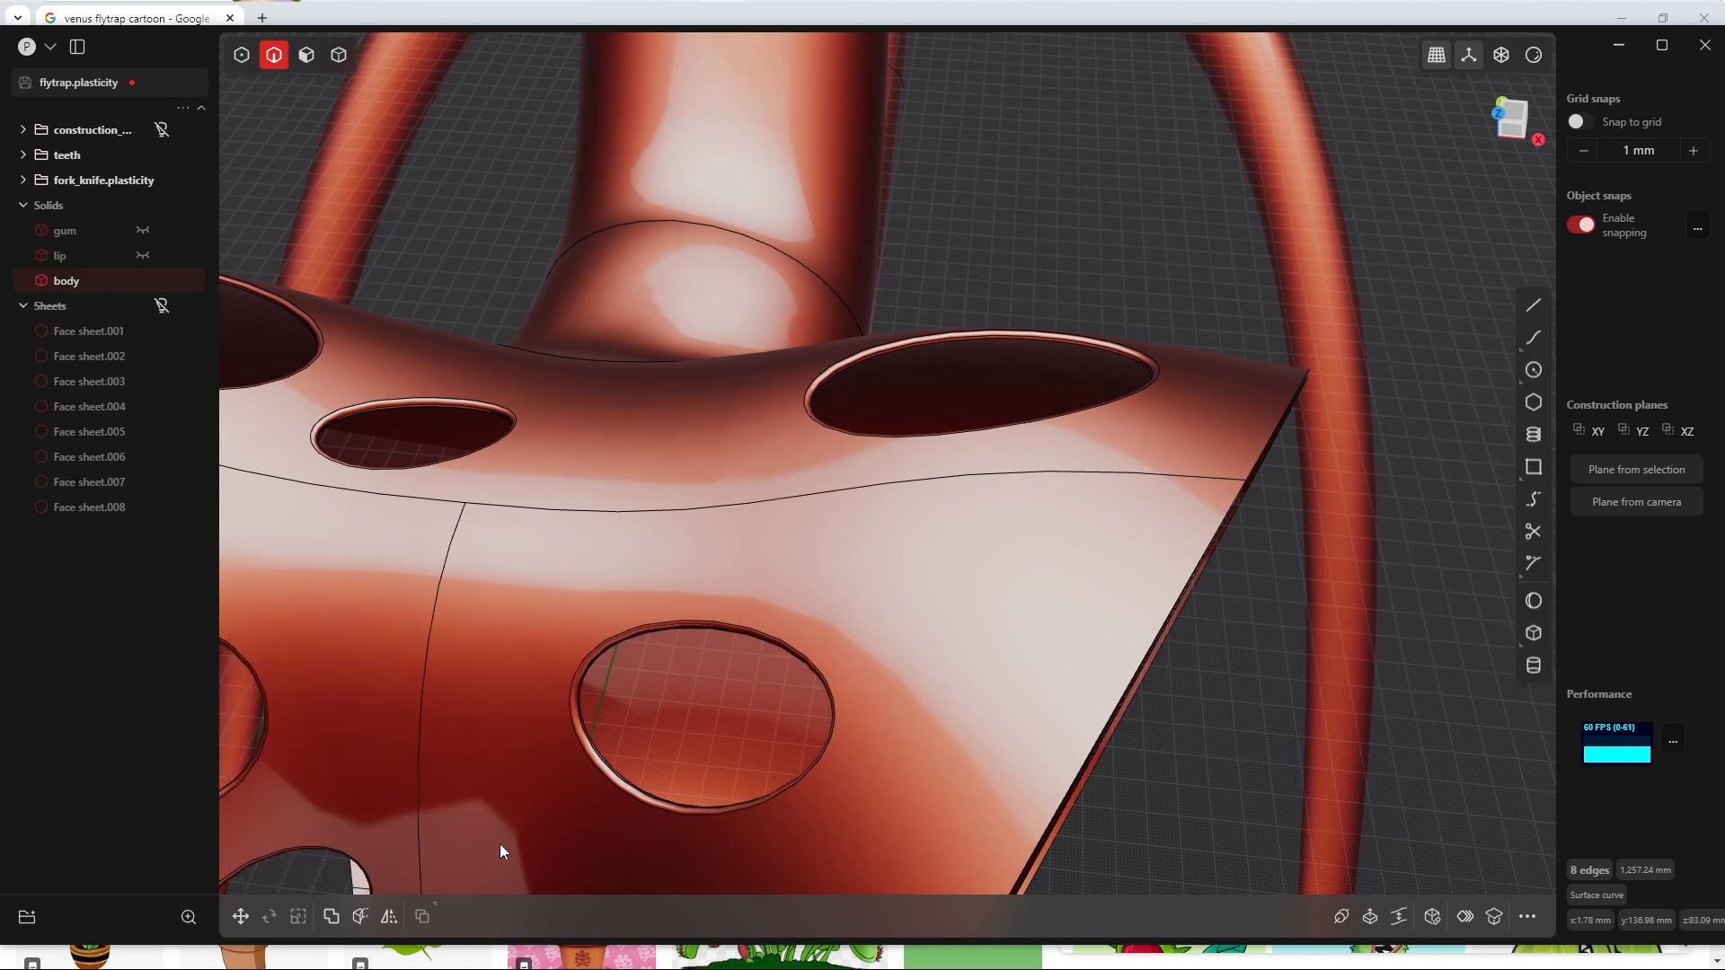
Step: Clear the edge selection and show the hidden dot sheets
scroll(841, 504, down, 5)
click(906, 381)
middle_drag(905, 381, 980, 533)
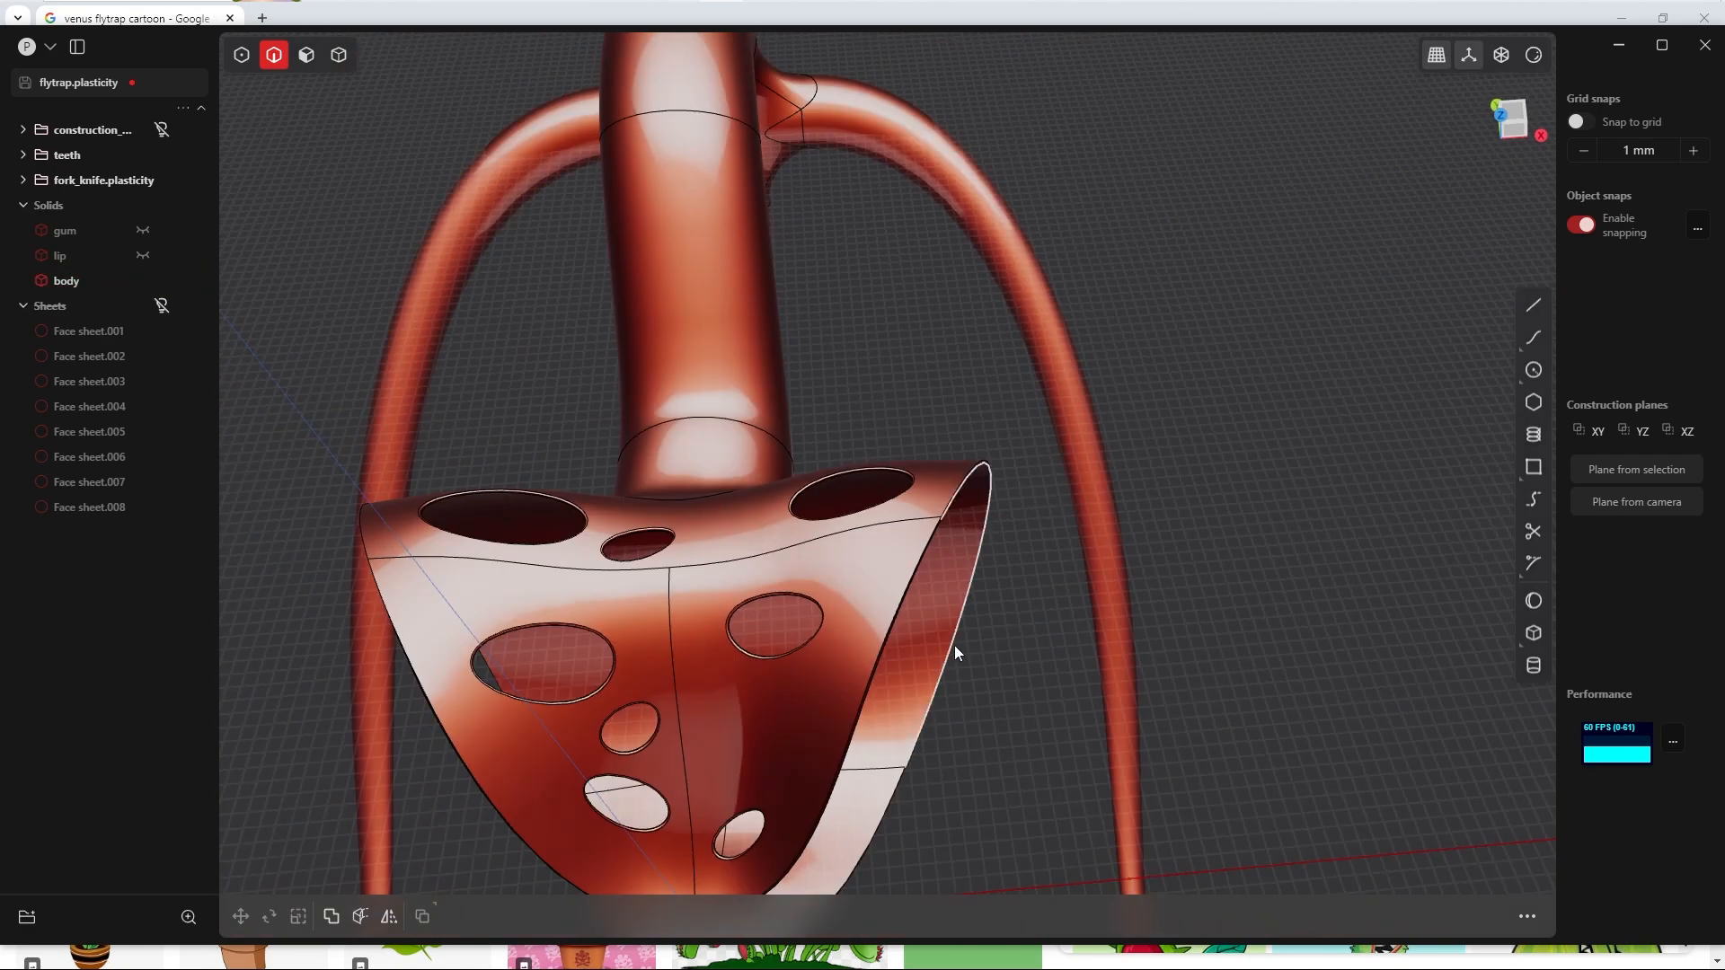
middle_drag(951, 654, 800, 439)
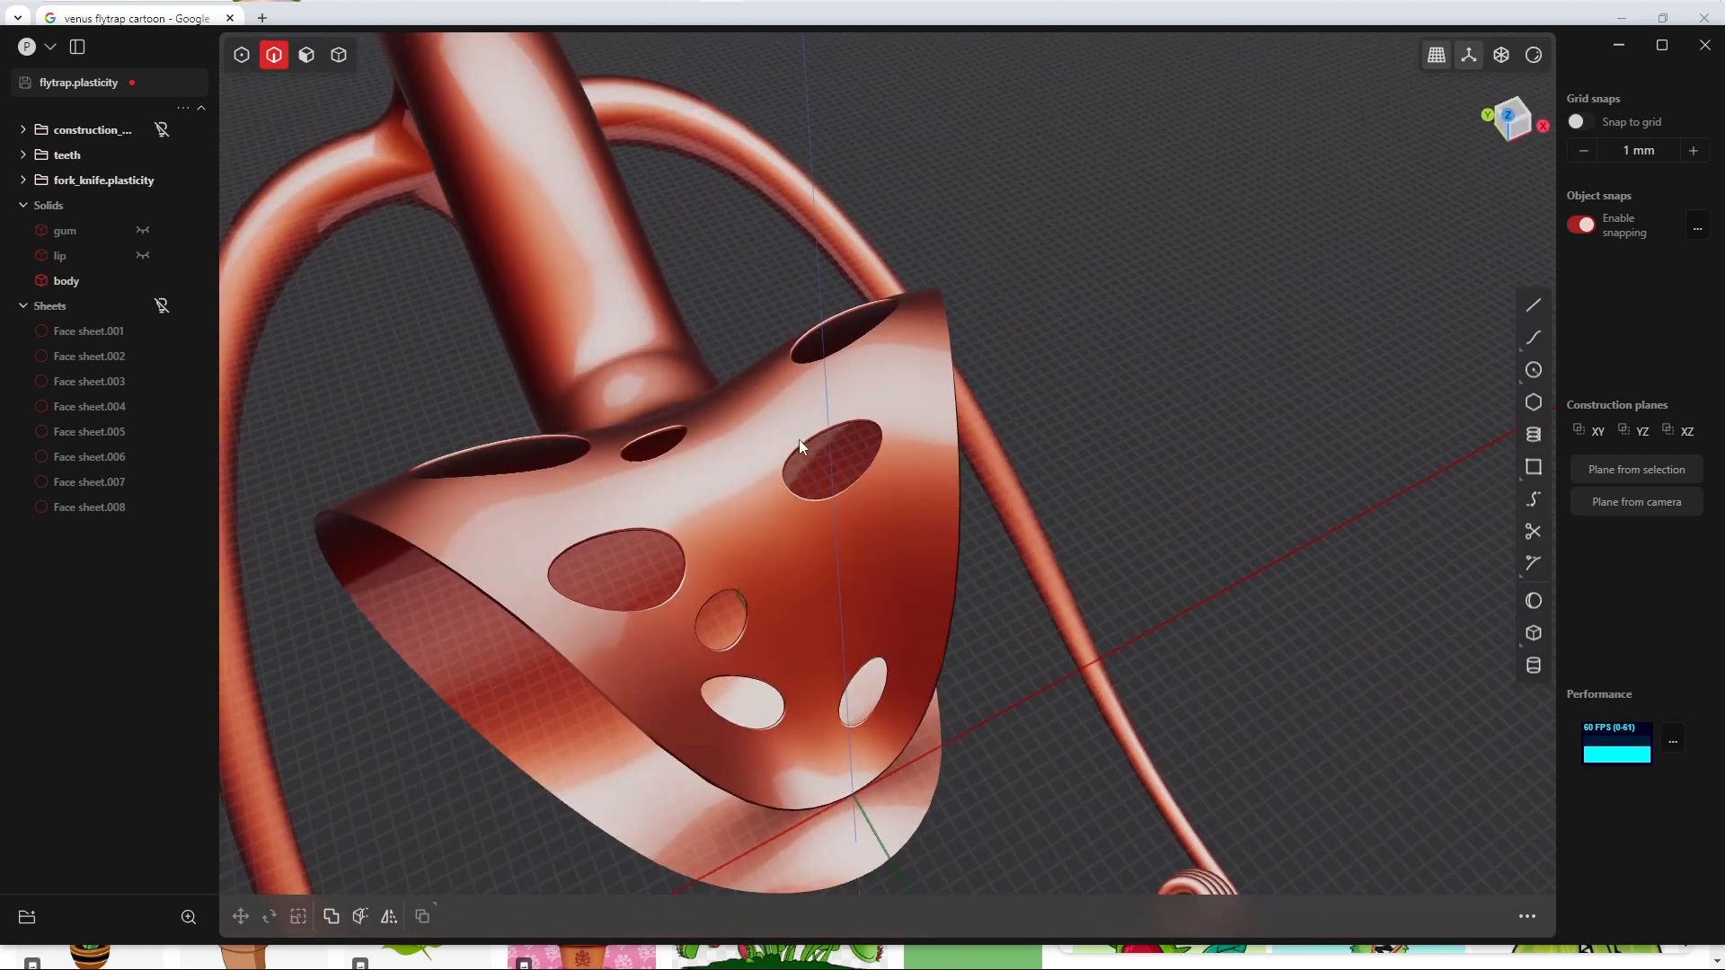
click(162, 307)
Step: Try to extrude all eight dot sheets together by about 3 mm
middle_drag(971, 449, 558, 613)
key(3)
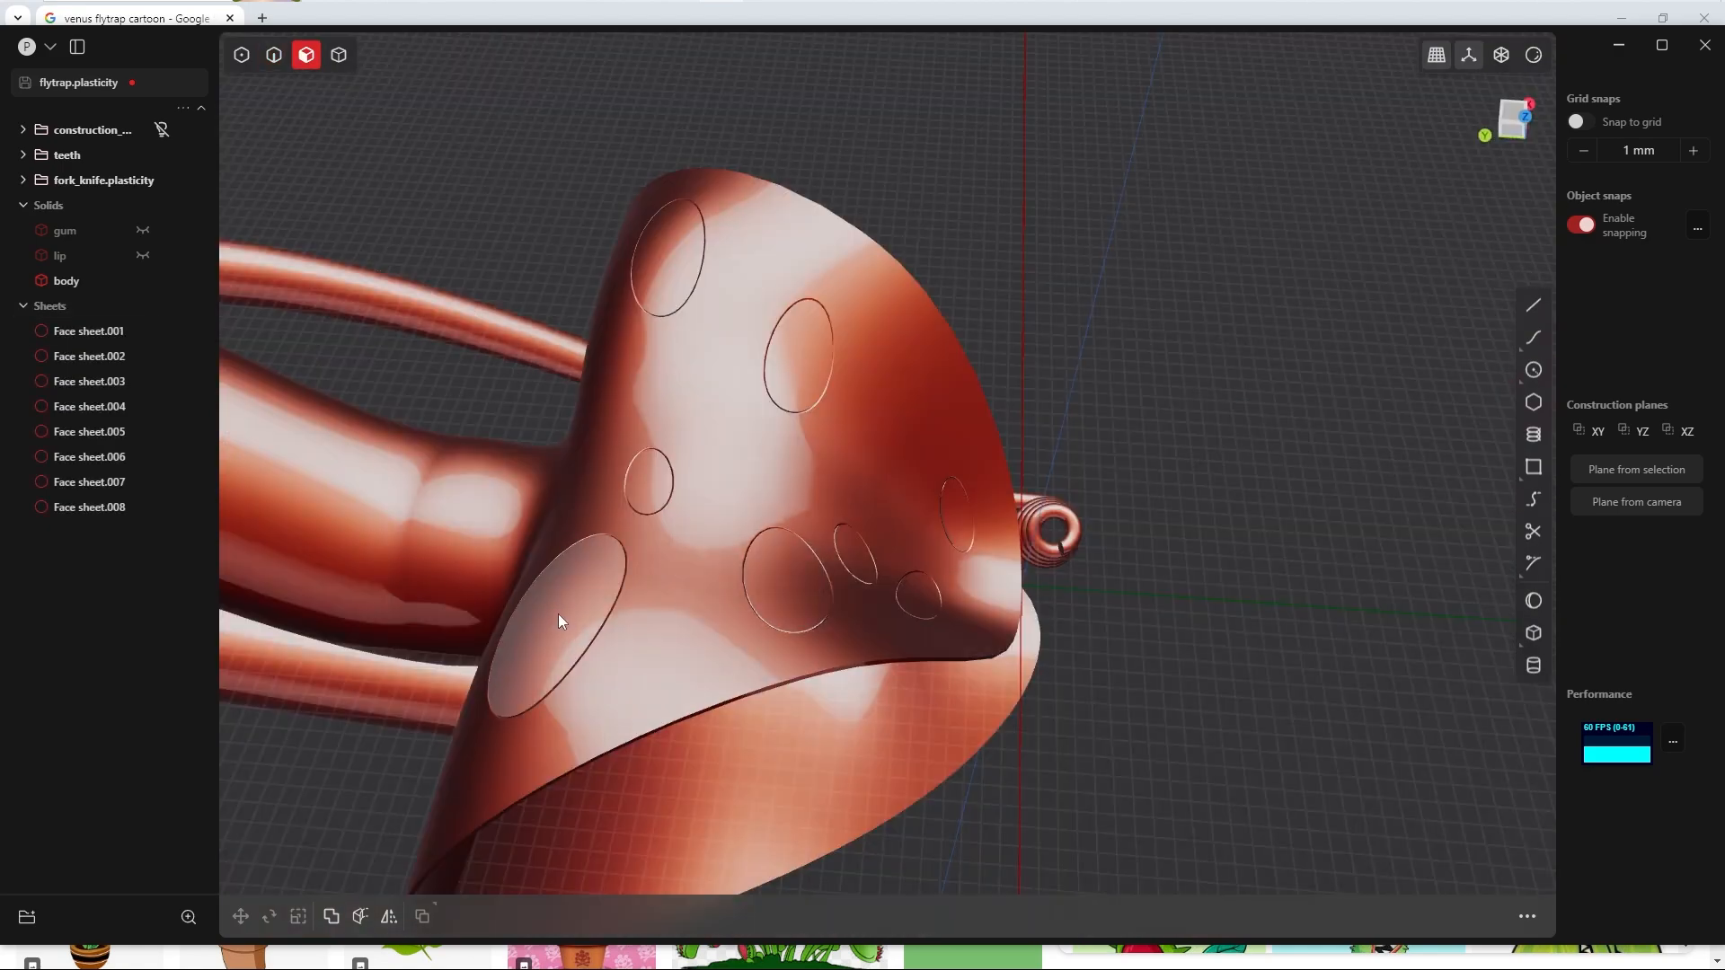
click(566, 613)
key(o)
click(768, 579)
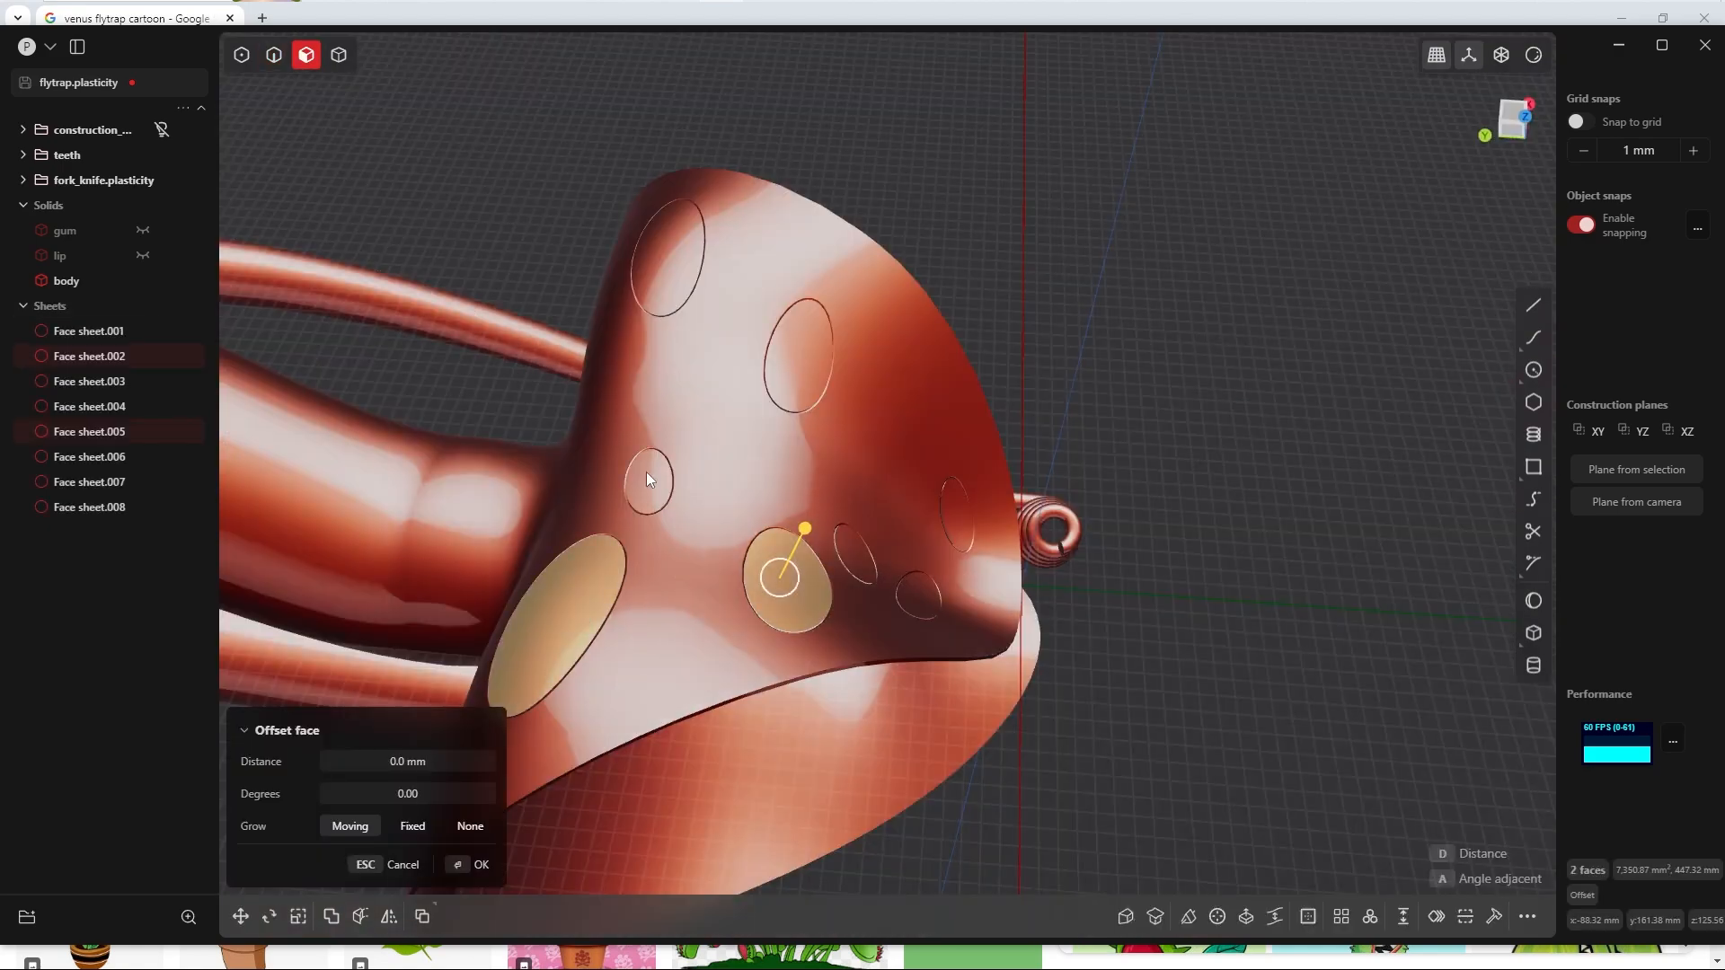
click(647, 478)
click(678, 245)
click(798, 350)
click(862, 553)
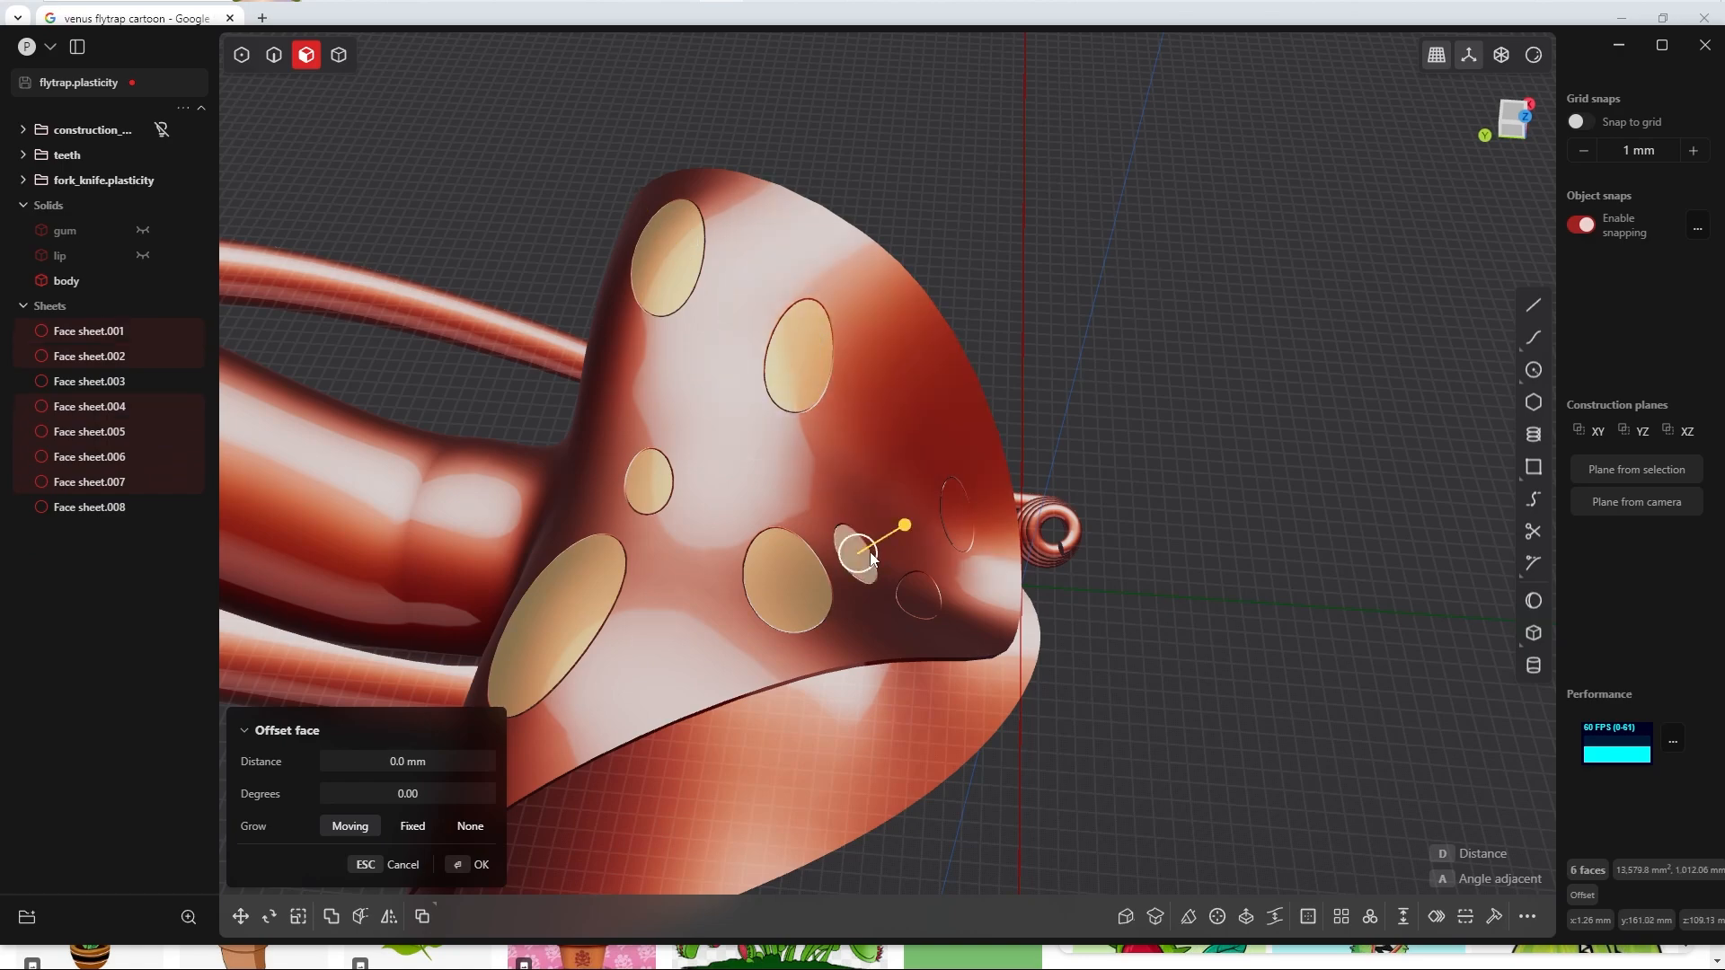
mouse_move(872, 559)
middle_down()
mouse_move(907, 424)
mouse_move(882, 541)
middle_up()
key(e)
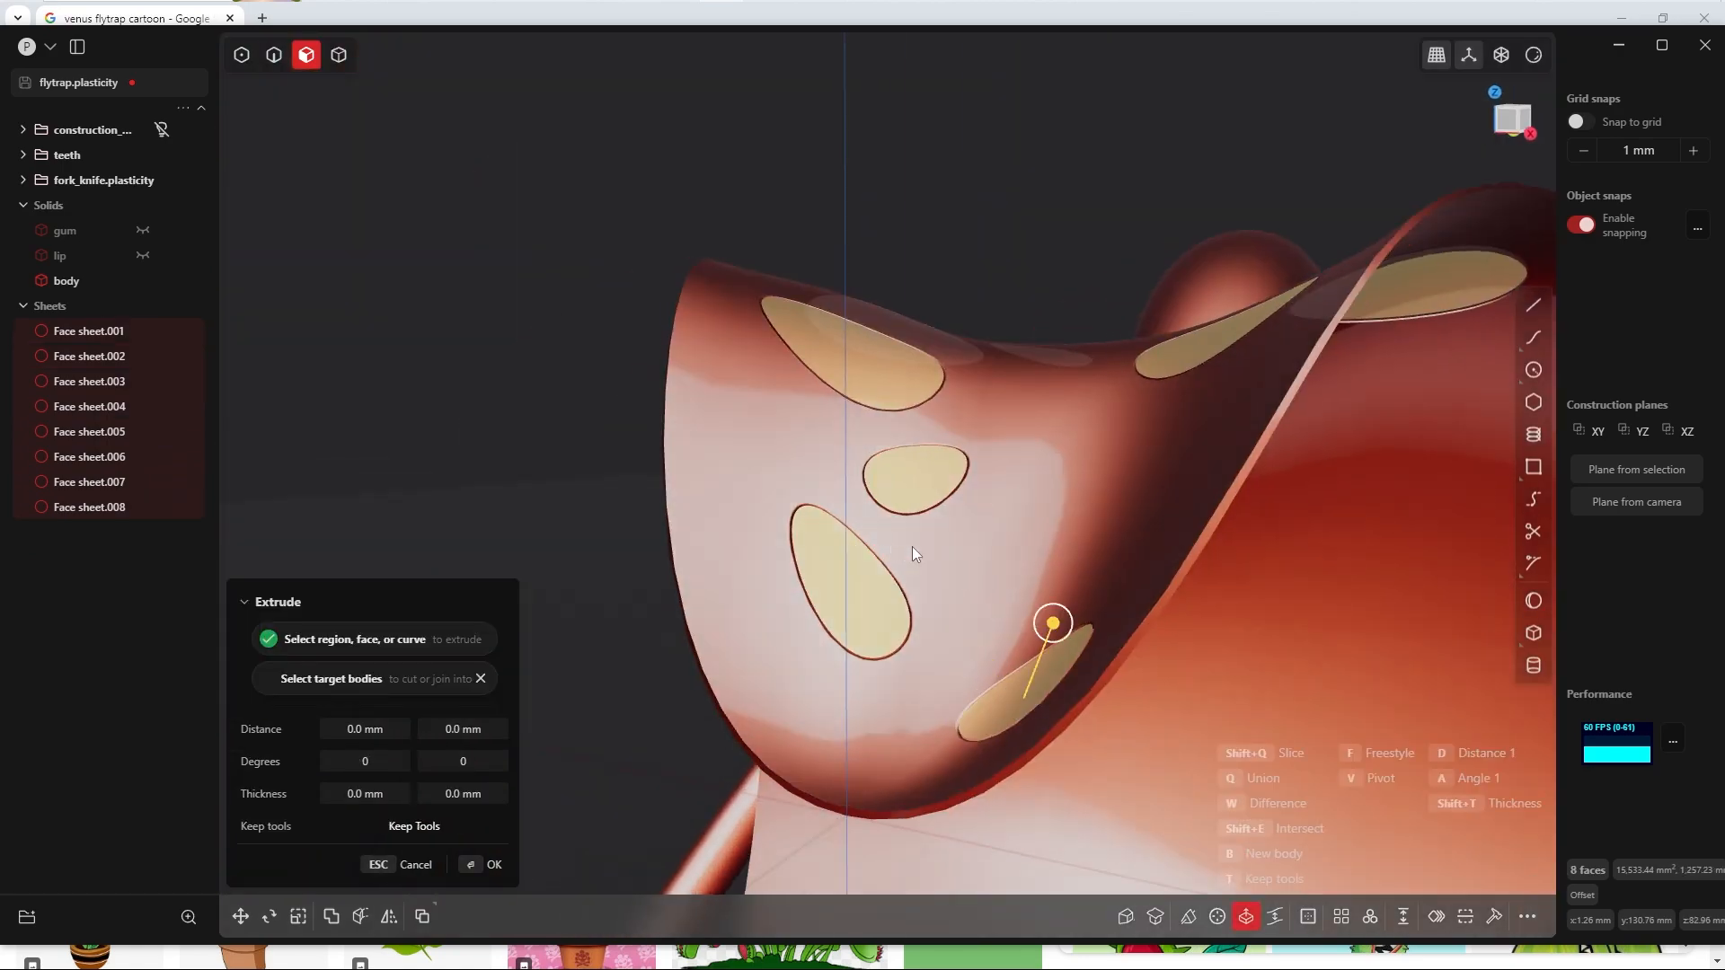
middle_drag(1064, 662, 1055, 536)
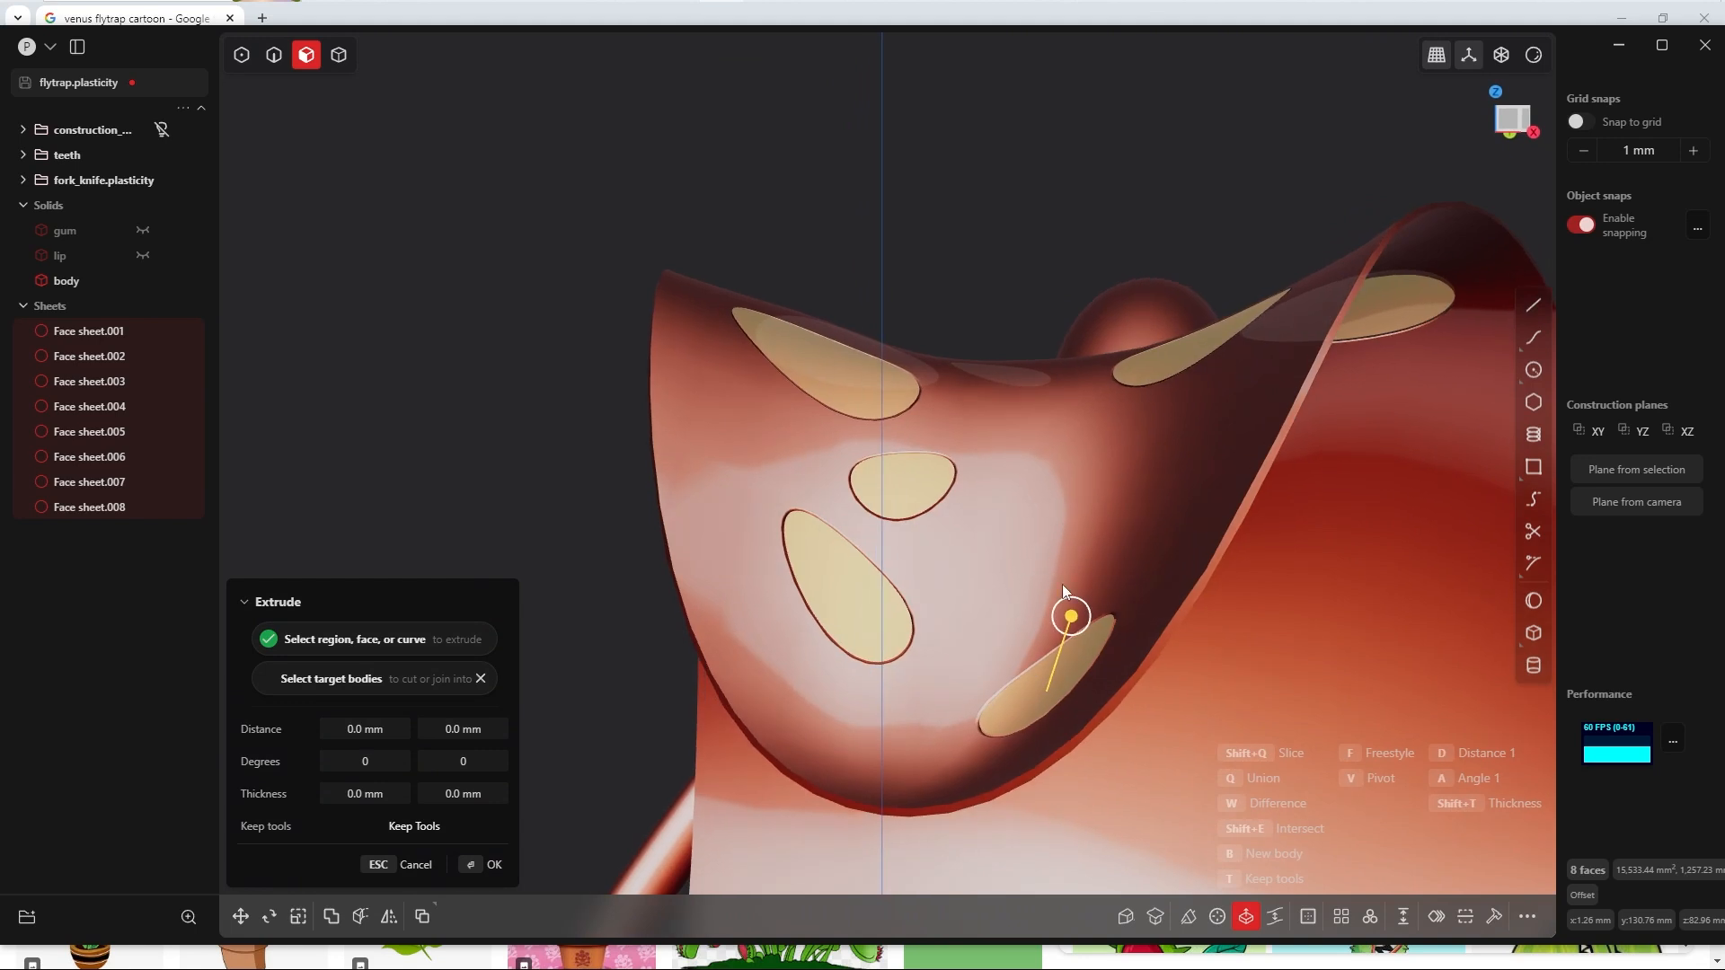
drag(1077, 614, 1076, 606)
middle_drag(1074, 605, 1061, 573)
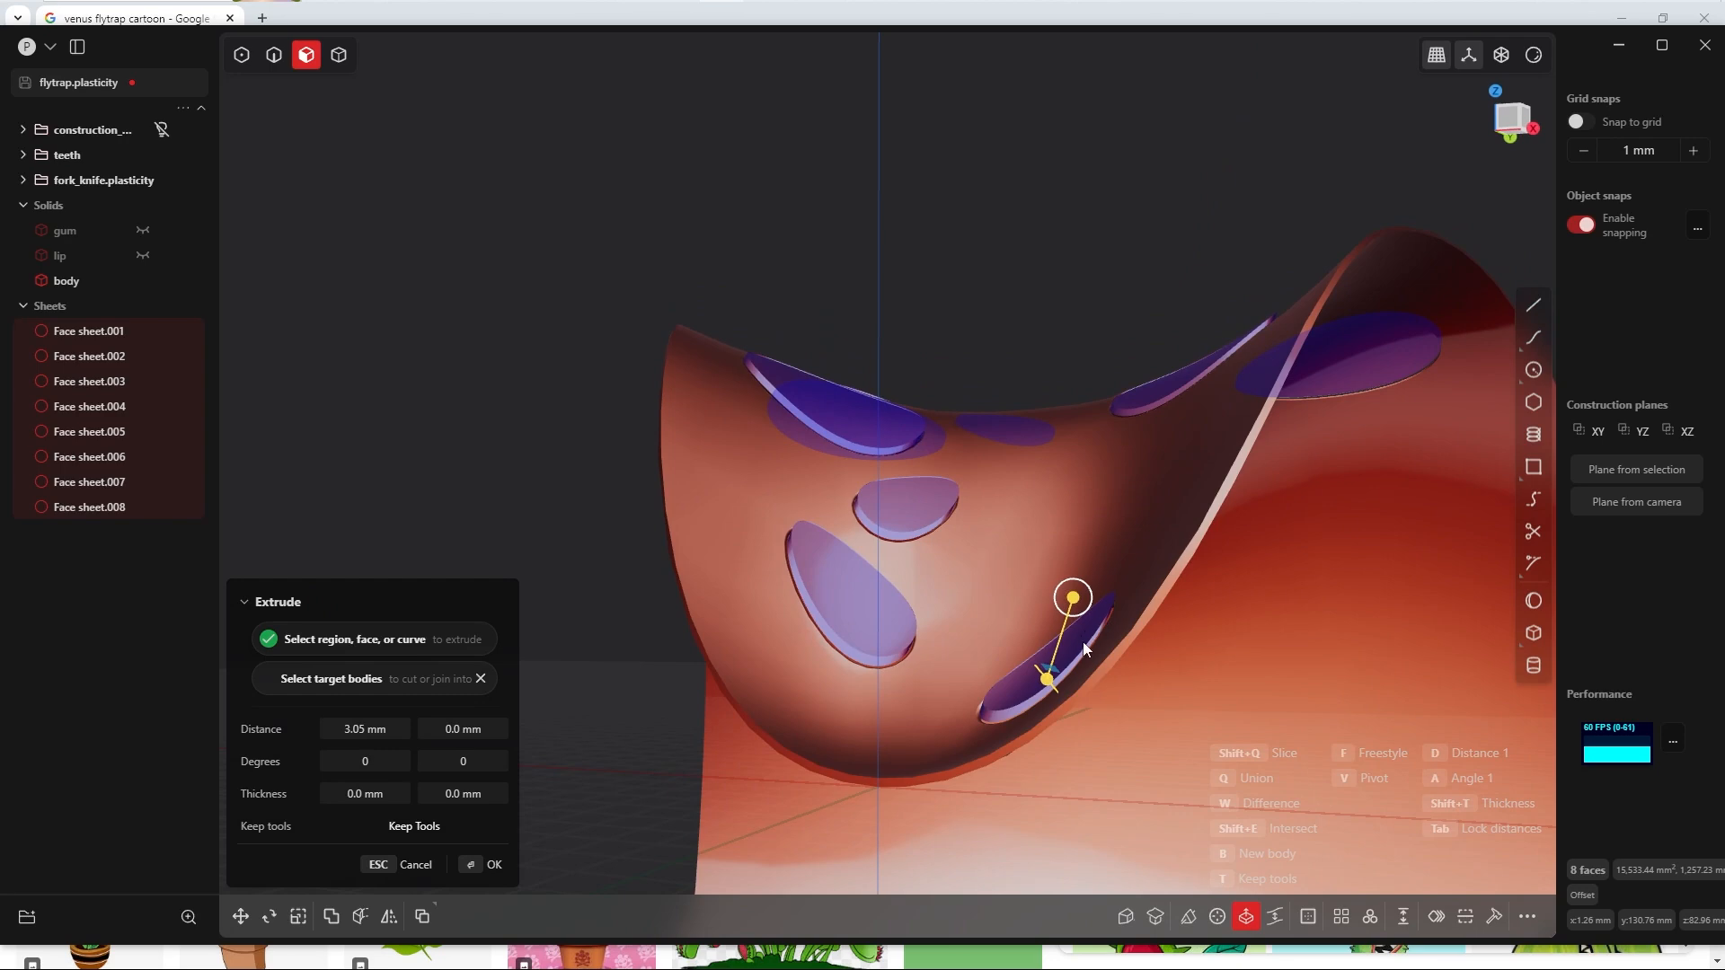
key(Escape)
right_click(958, 559)
click(922, 650)
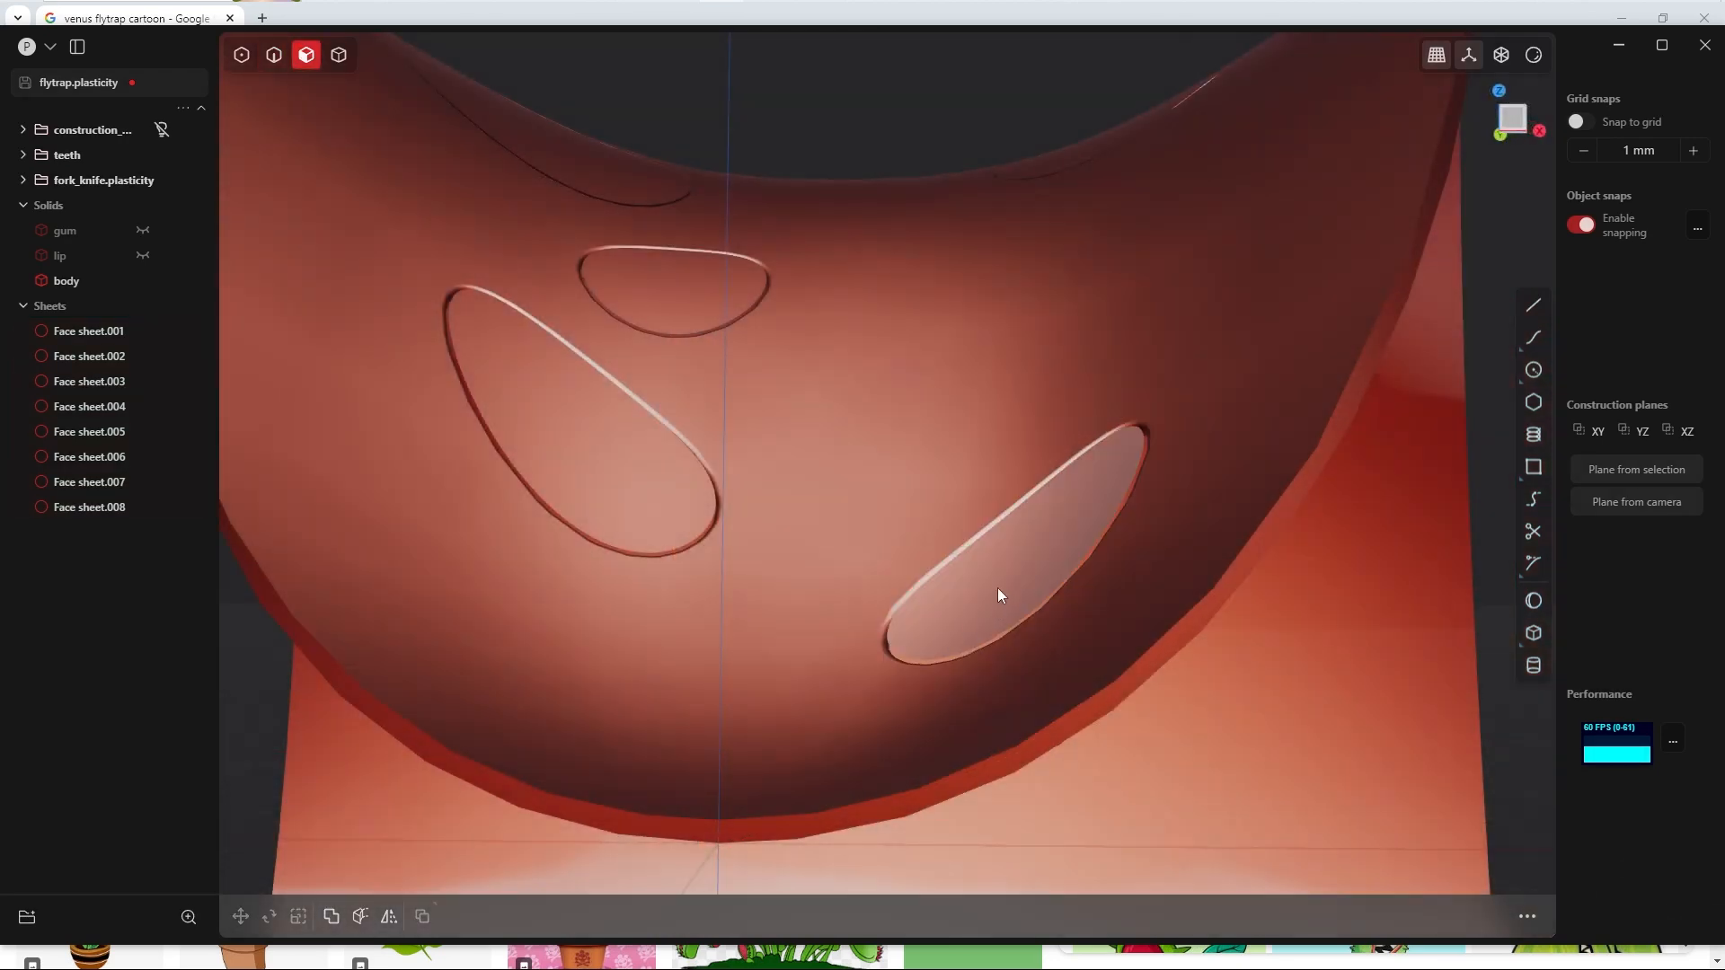
Step: Extrude the sheet of the small elongated dot near the head's lower rim symmetrically by about 1.97 mm per side
click(996, 588)
key(o)
scroll(983, 588, down, 3)
key(e)
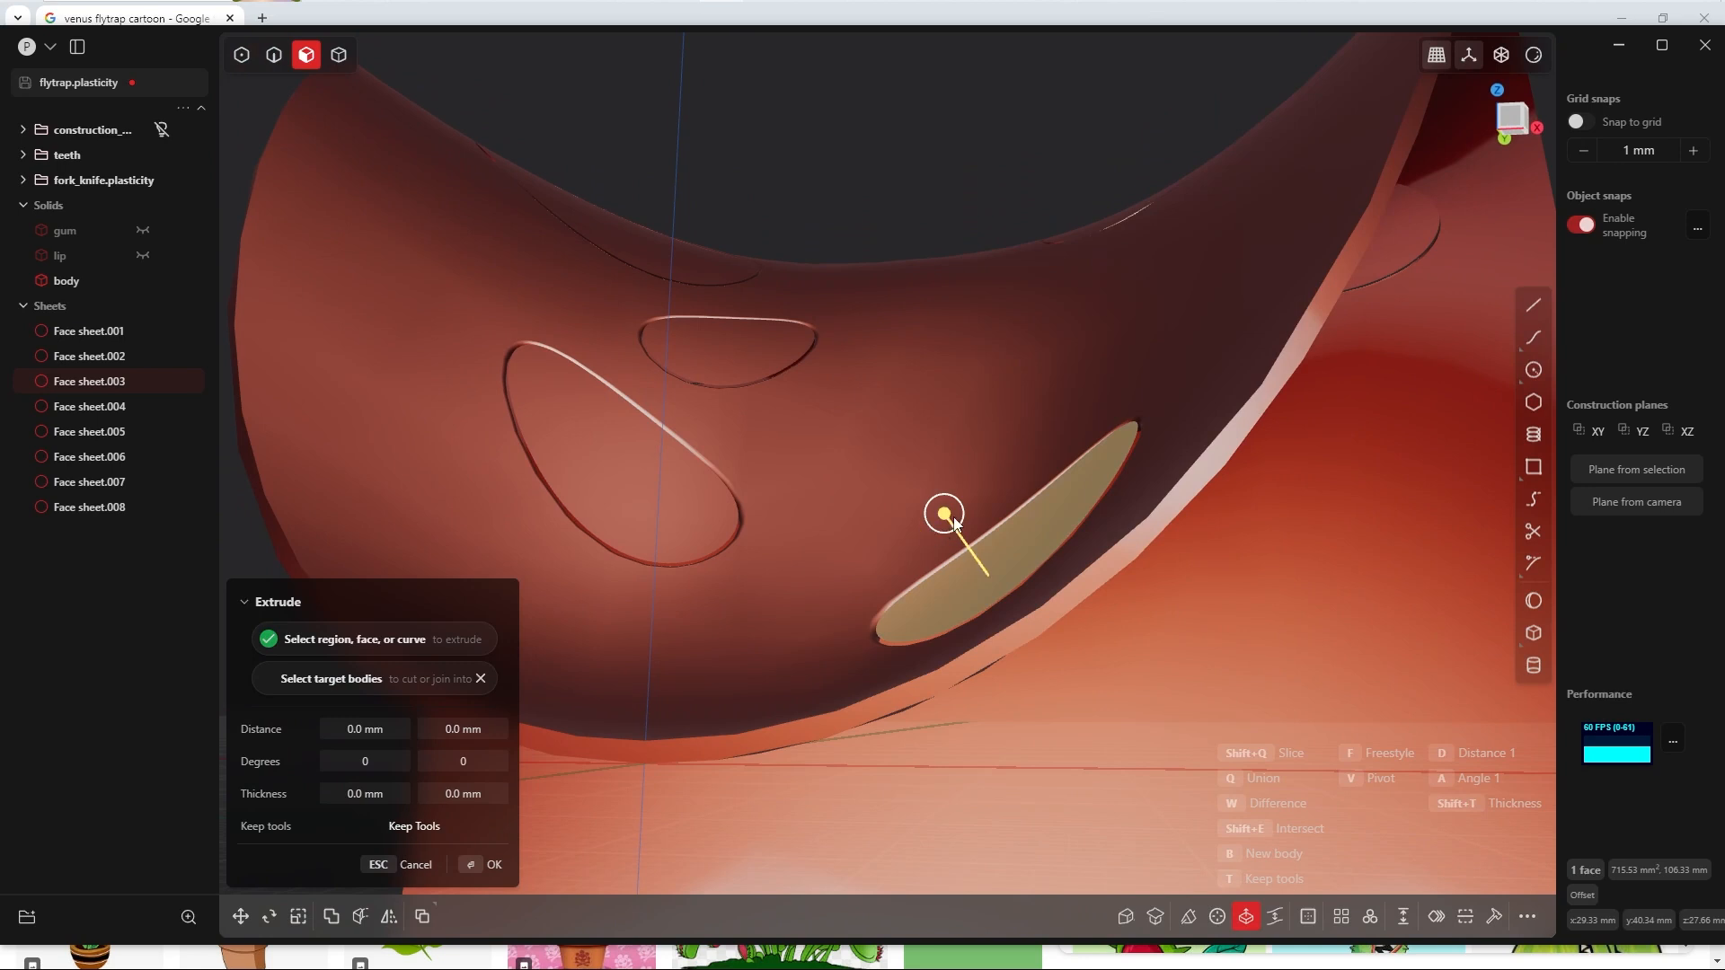
drag(946, 519, 940, 514)
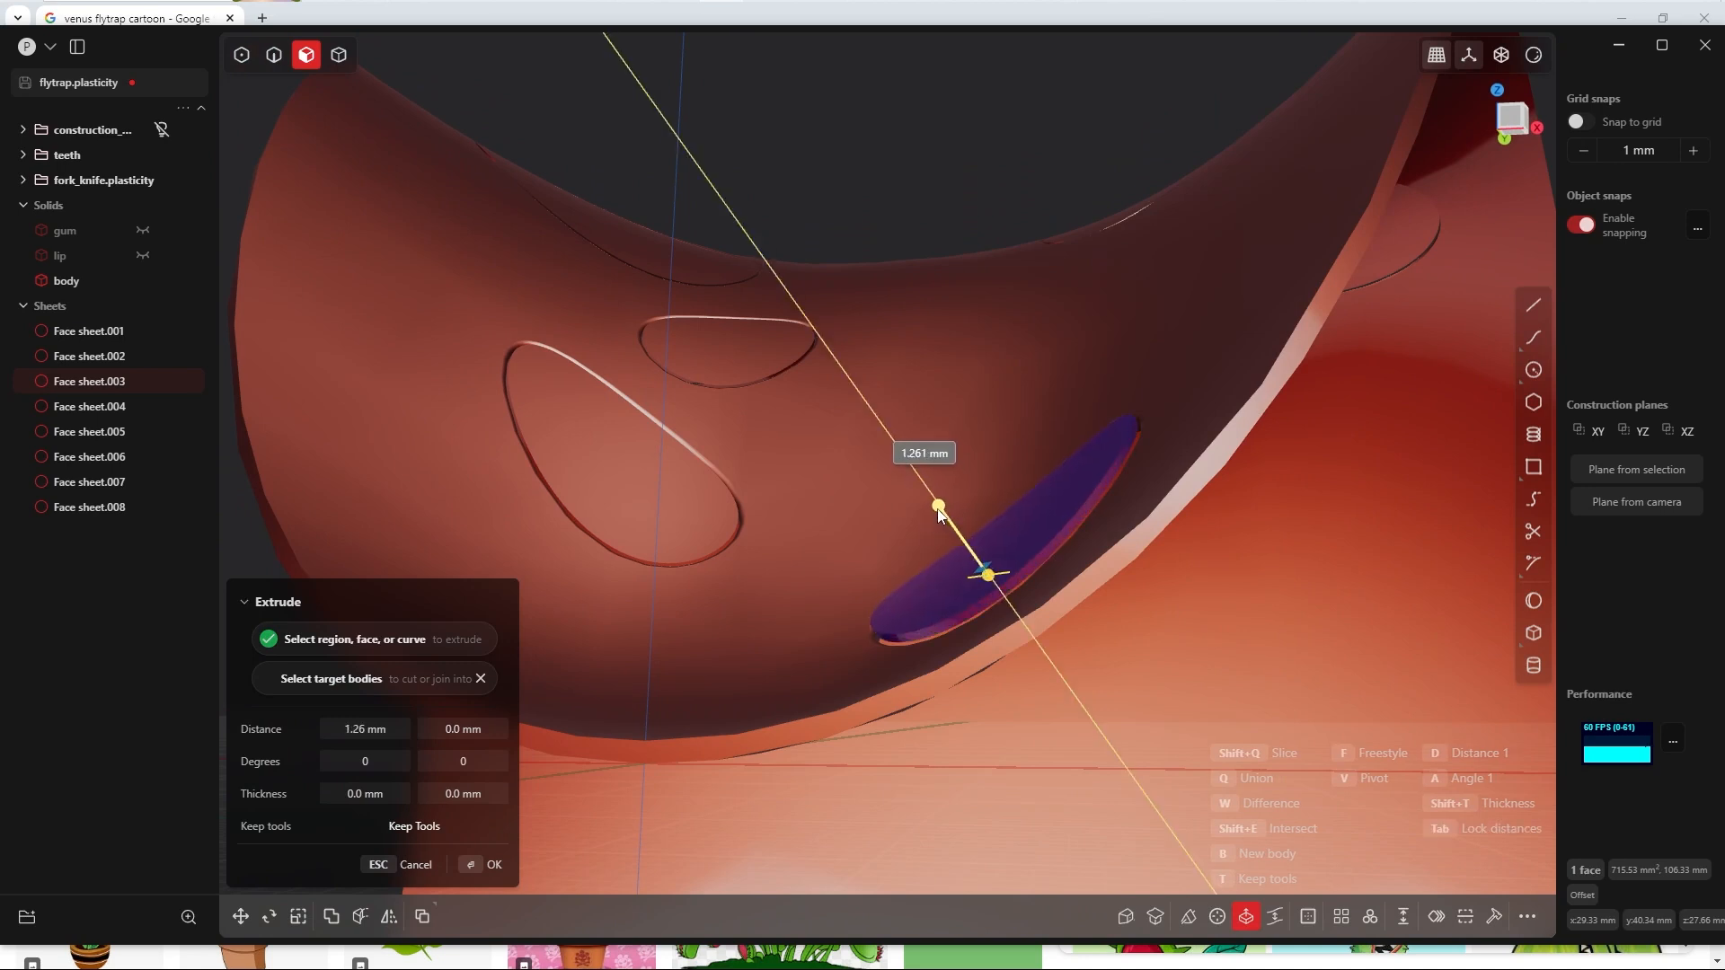
key(Tab)
drag(937, 512, 934, 516)
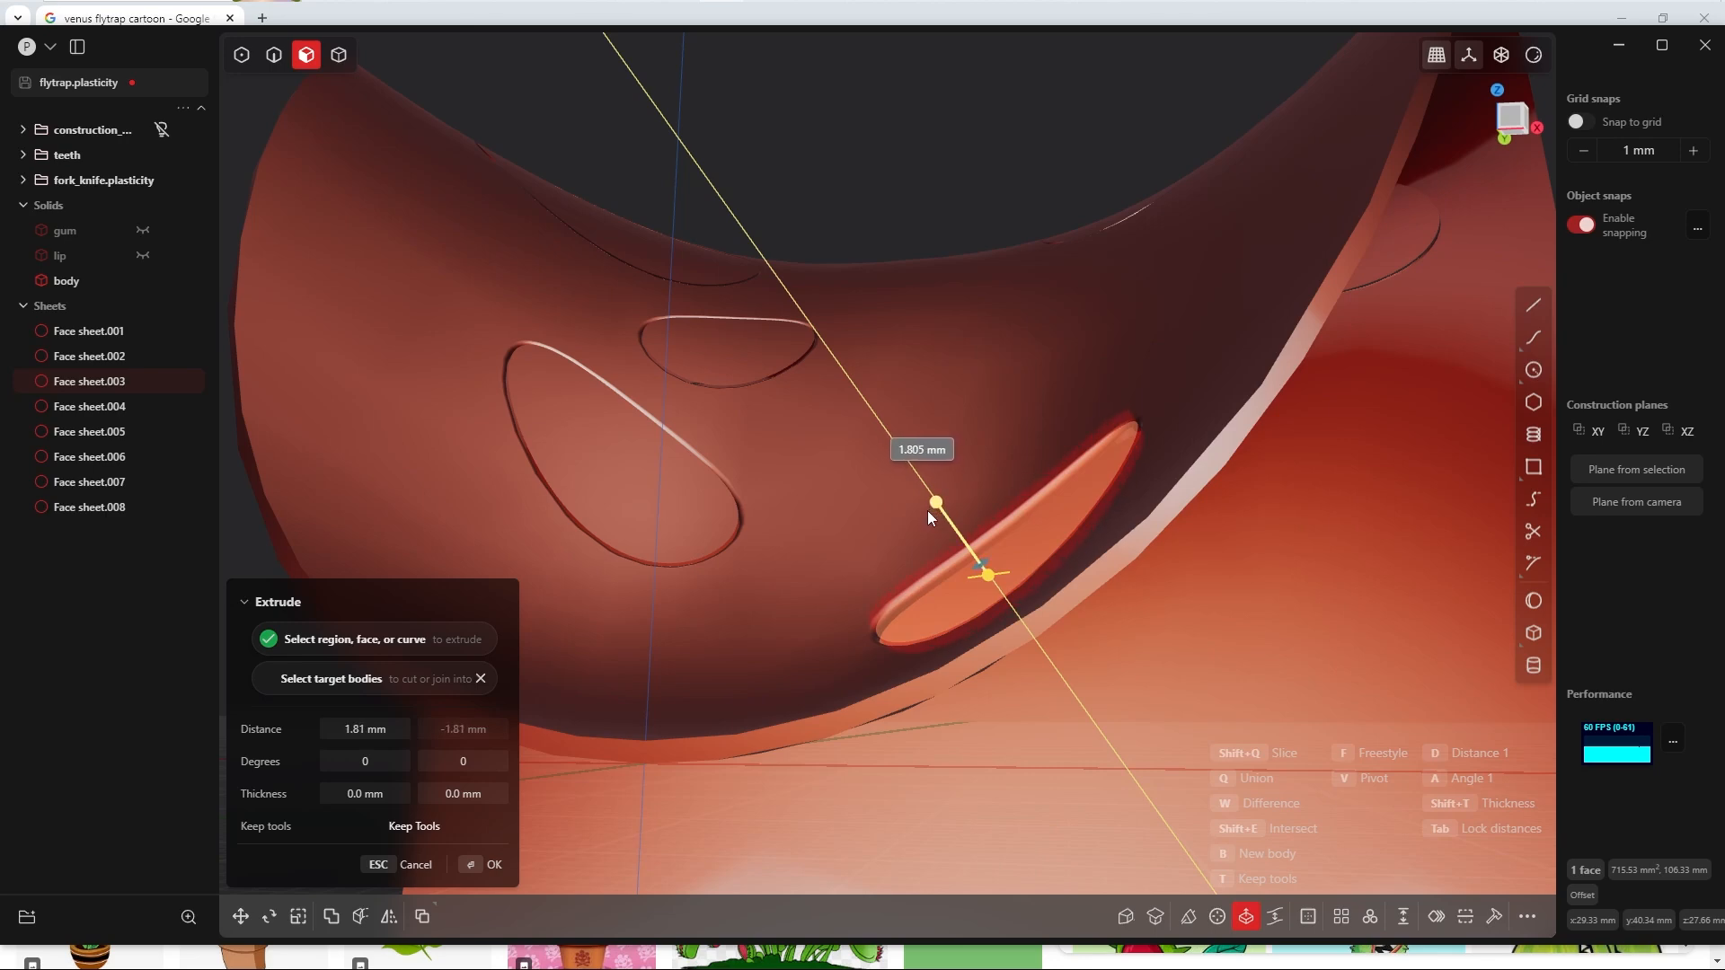
middle_drag(925, 510, 883, 508)
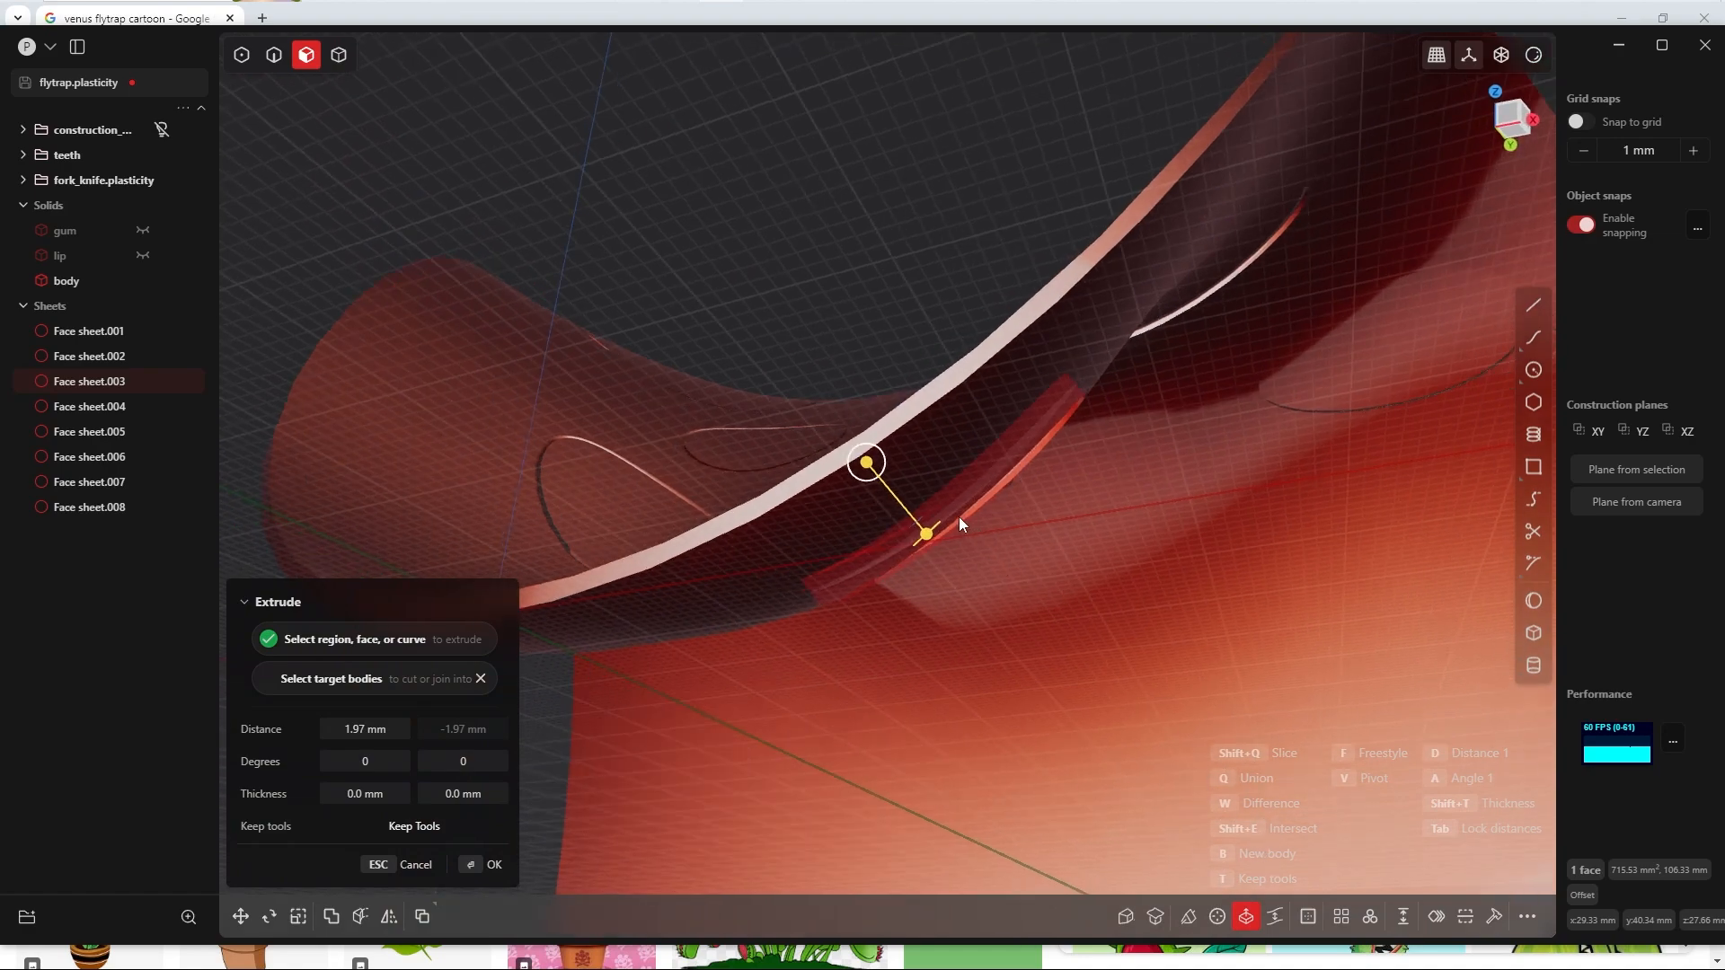
Step: Set the symmetric extrusion of the small elongated dot to 2 mm per side and accept it
mouse_move(957, 520)
middle_down()
mouse_move(1005, 585)
mouse_move(957, 489)
mouse_move(935, 503)
middle_up()
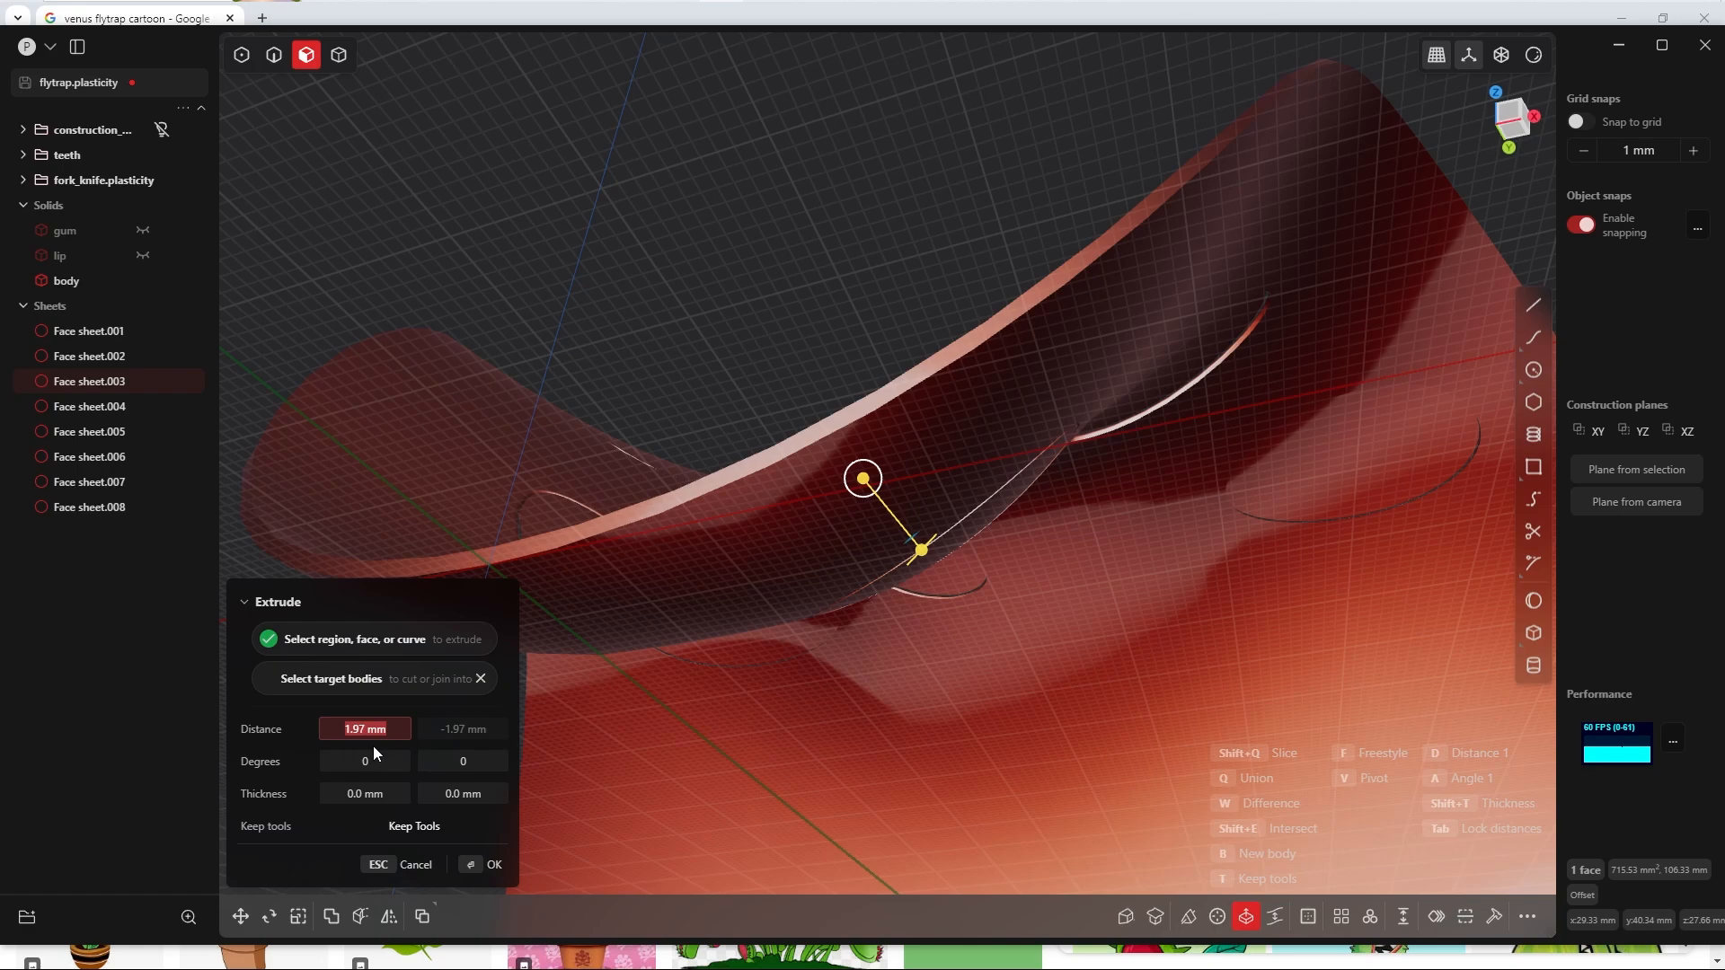
text(2)
key(Tab)
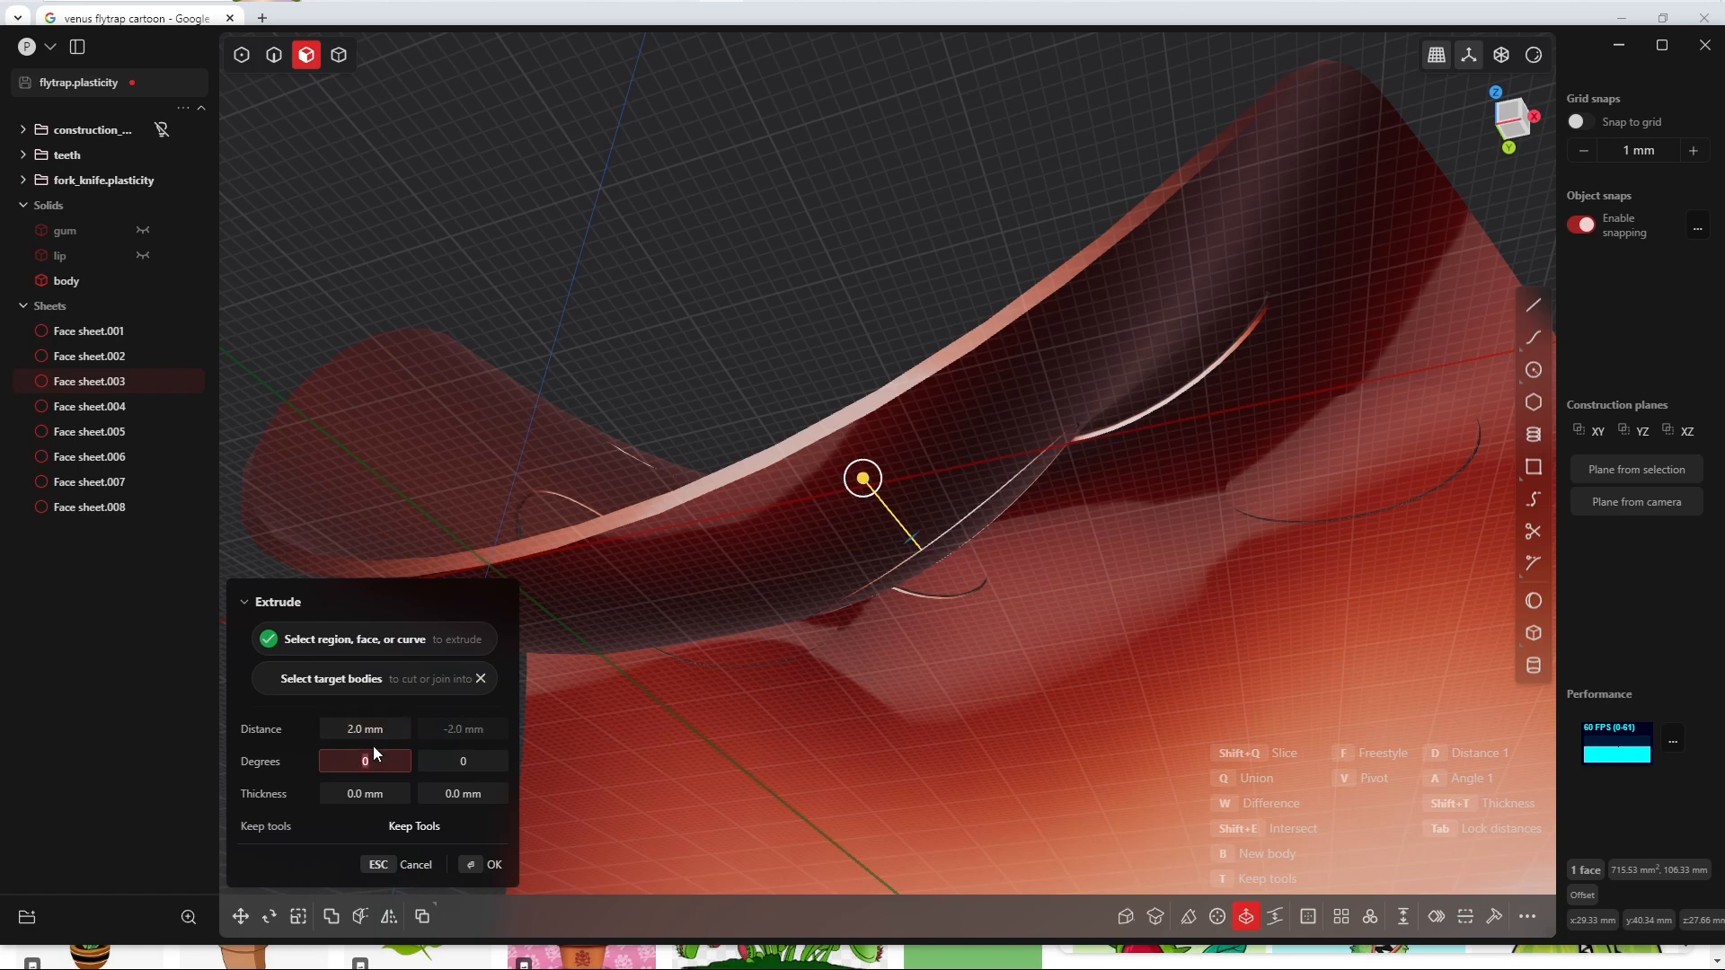
middle_drag(769, 474, 768, 531)
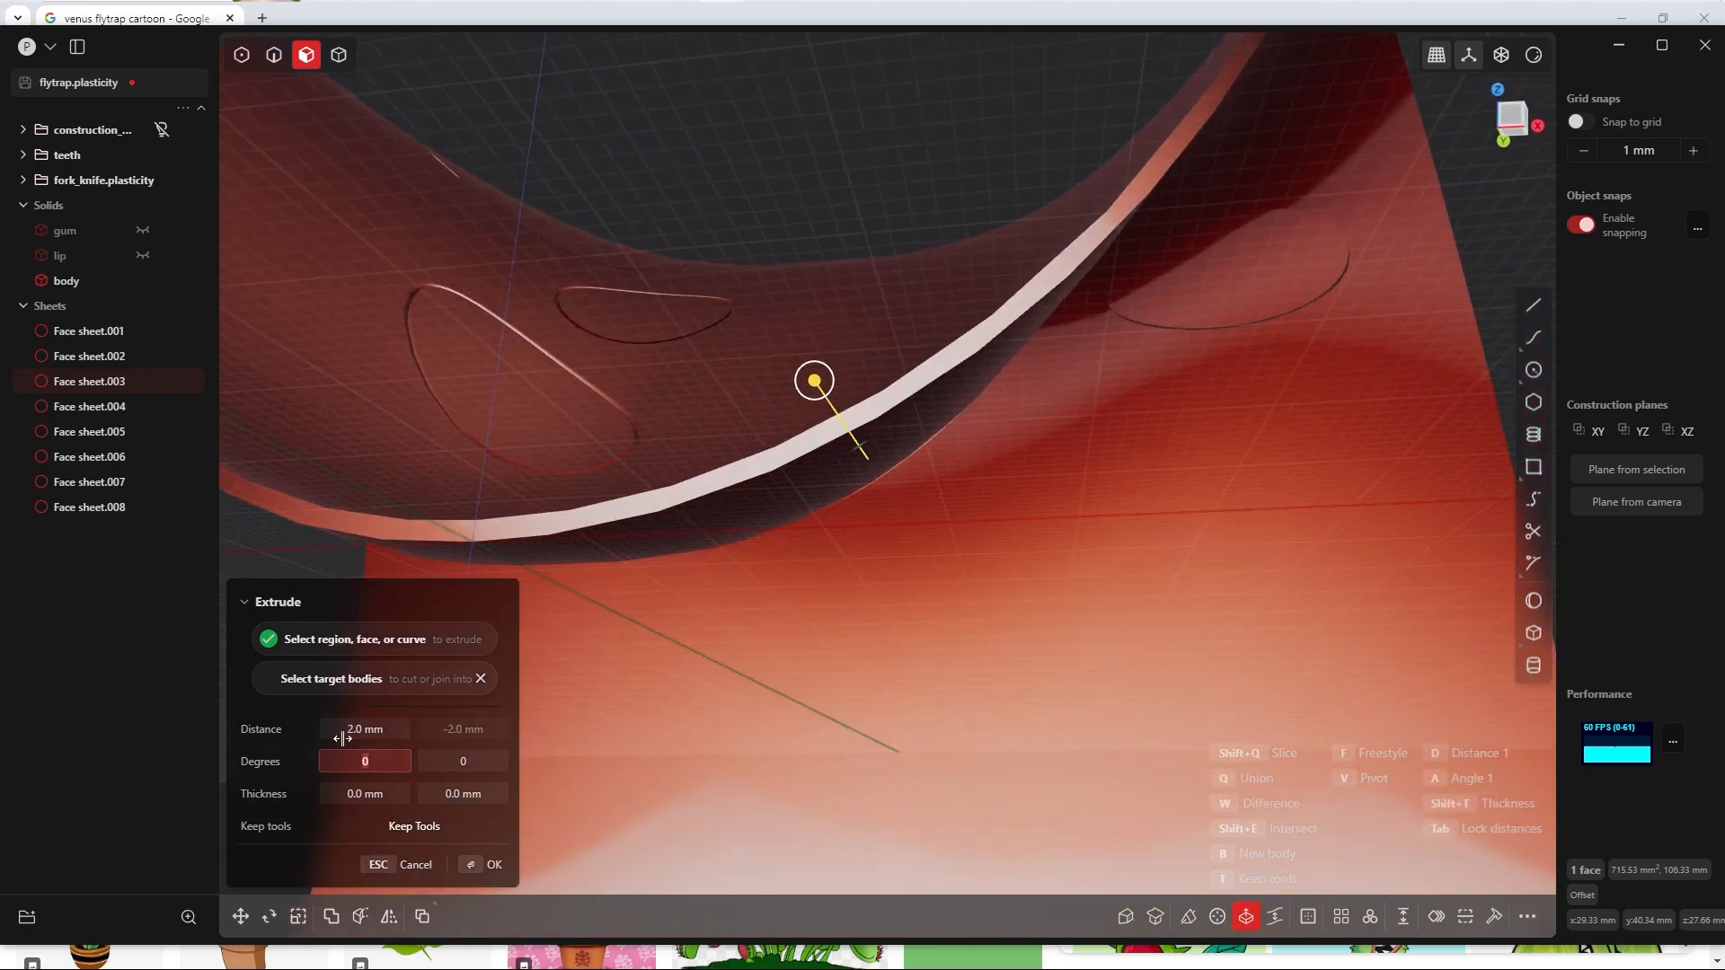
middle_drag(611, 588, 725, 398)
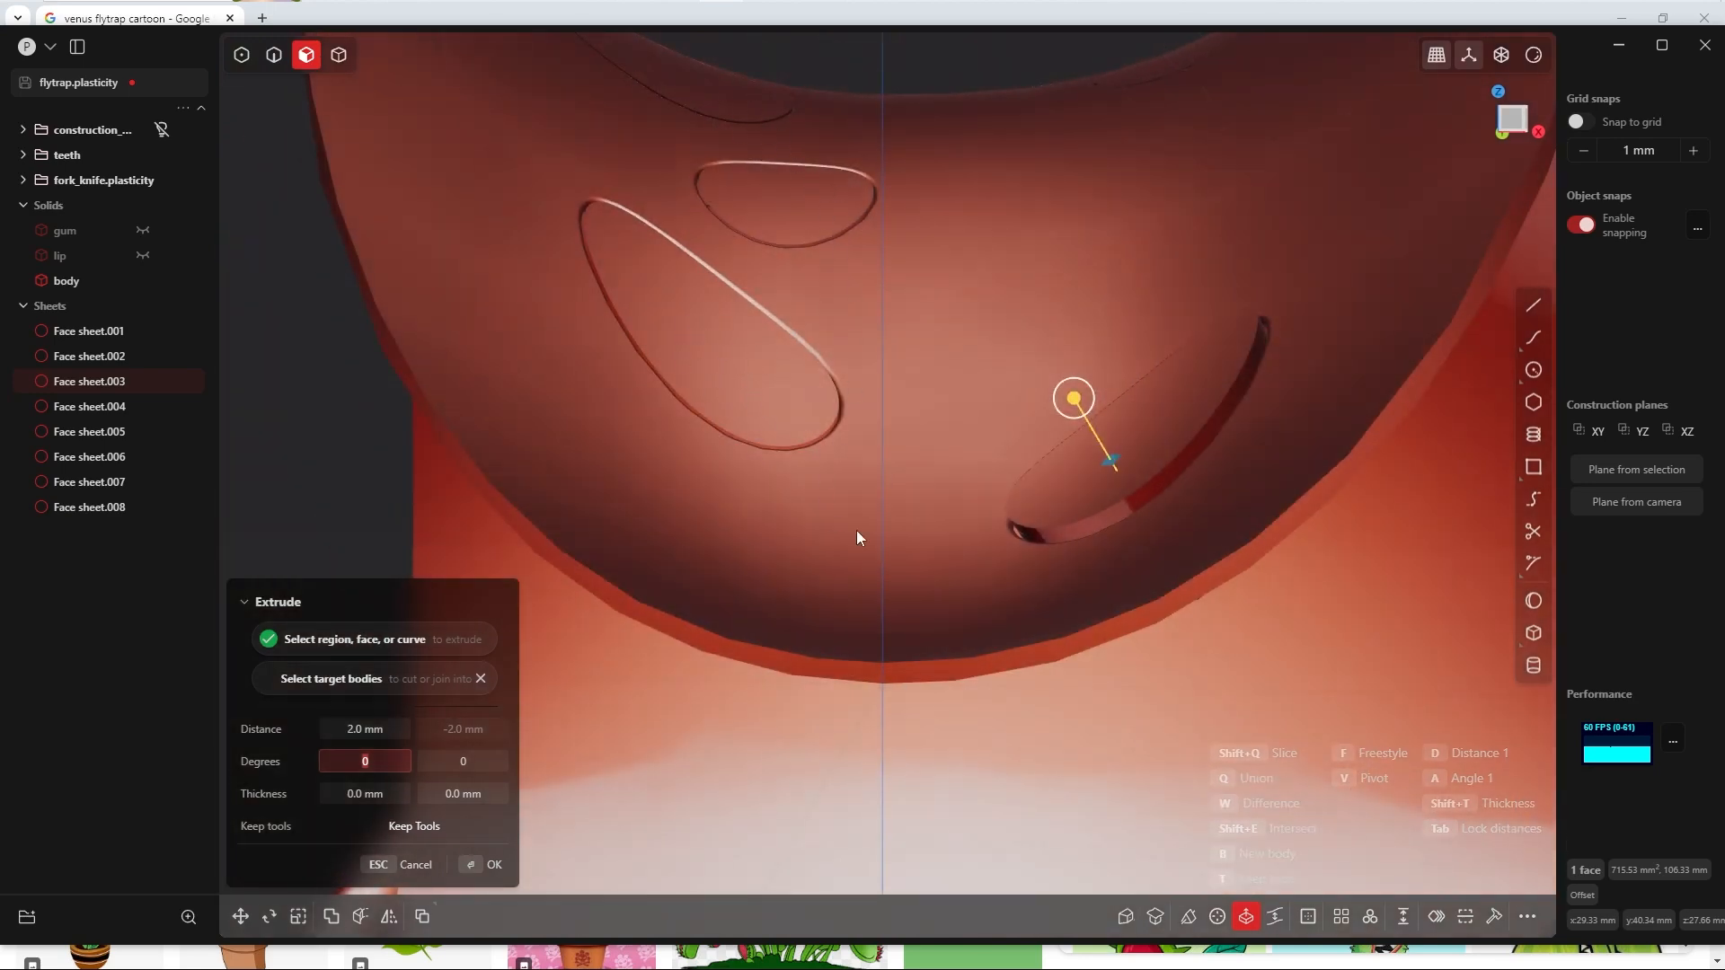
click(478, 857)
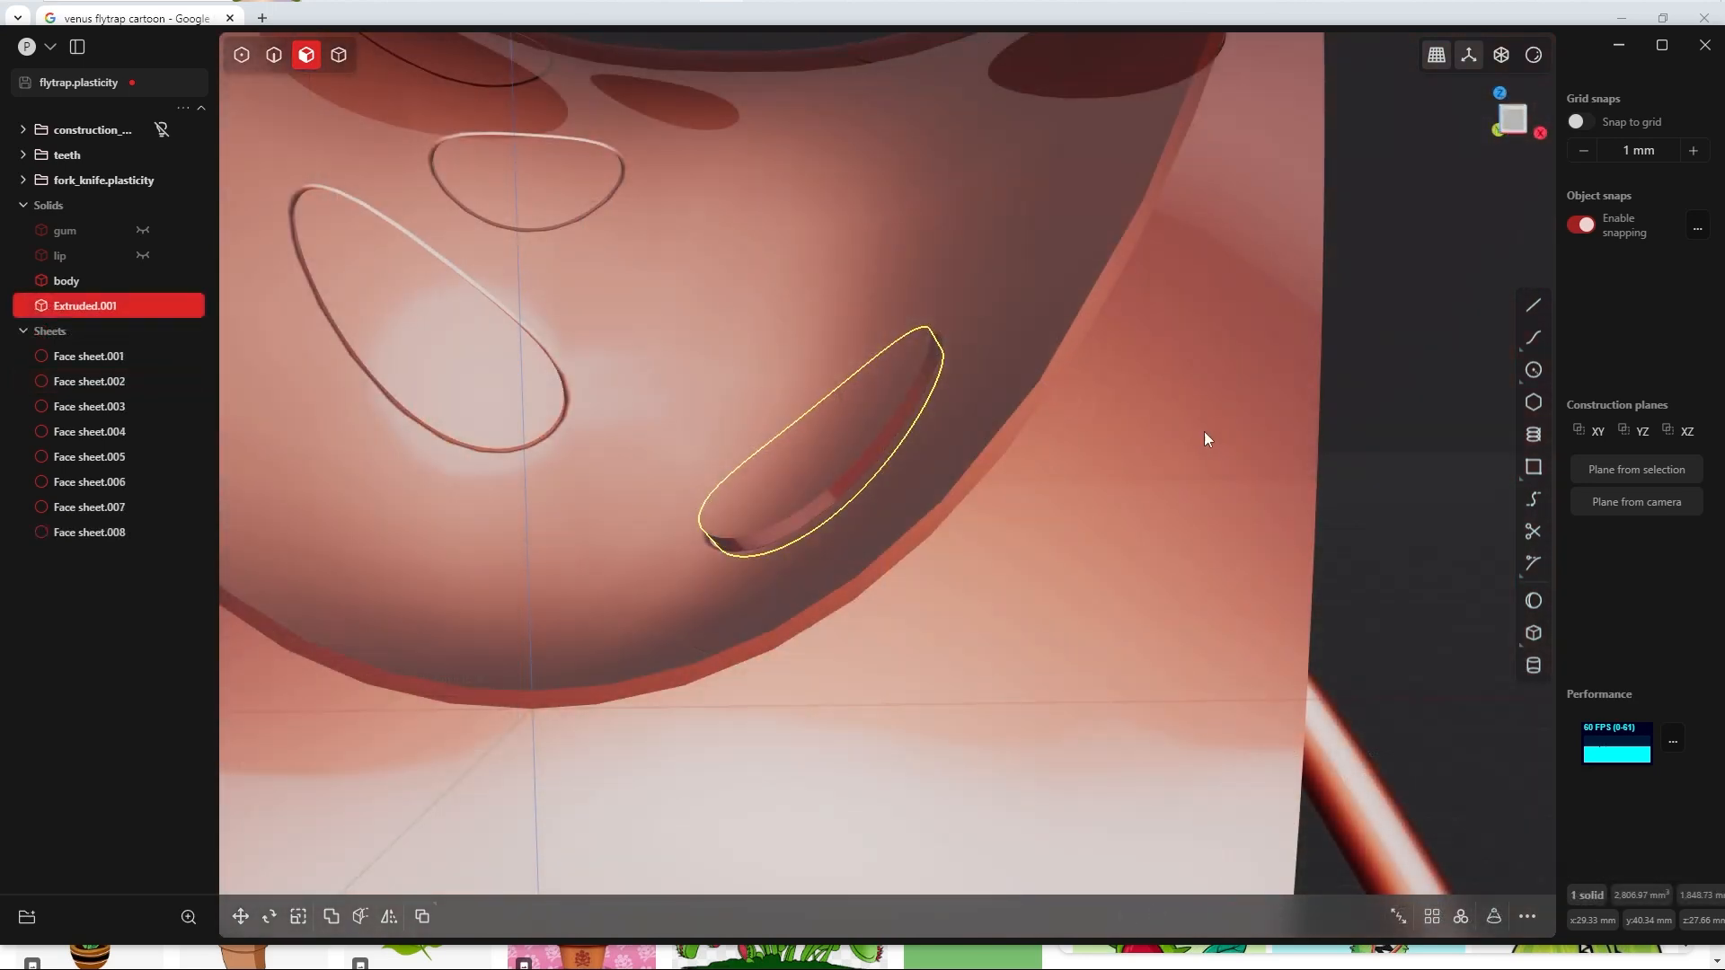
Step: Fillet the outer rim edge of the new dot solid with a 3 mm conic fillet
key(Tab)
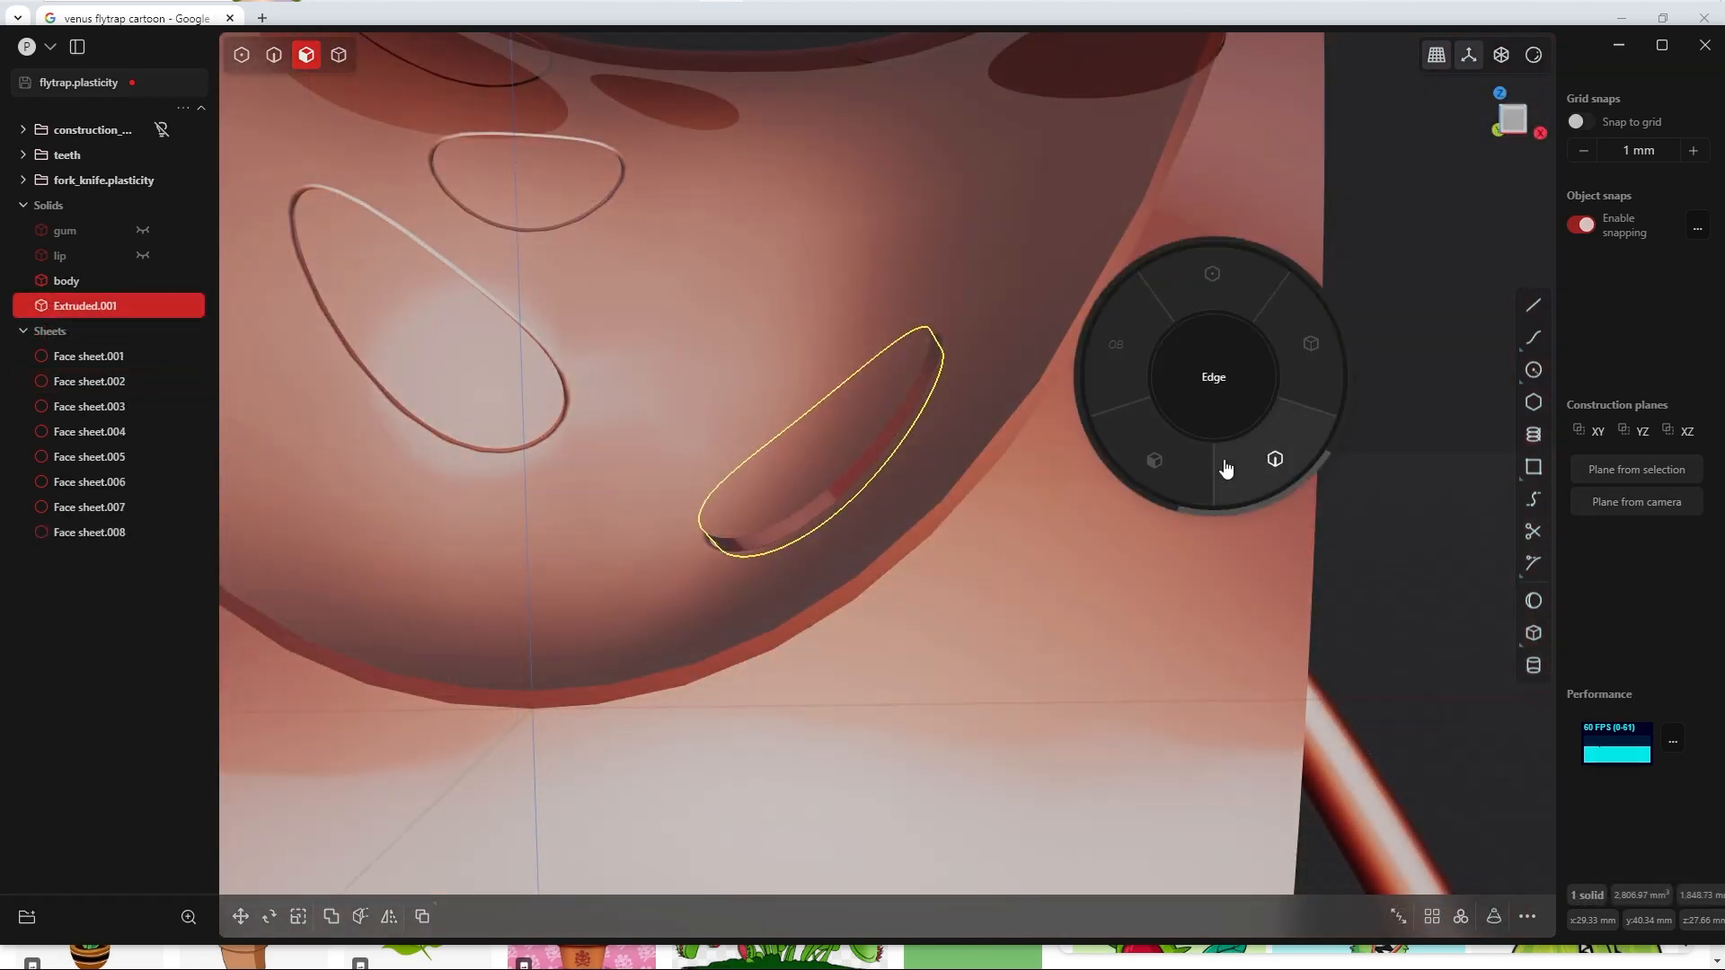
click(1269, 464)
click(1404, 487)
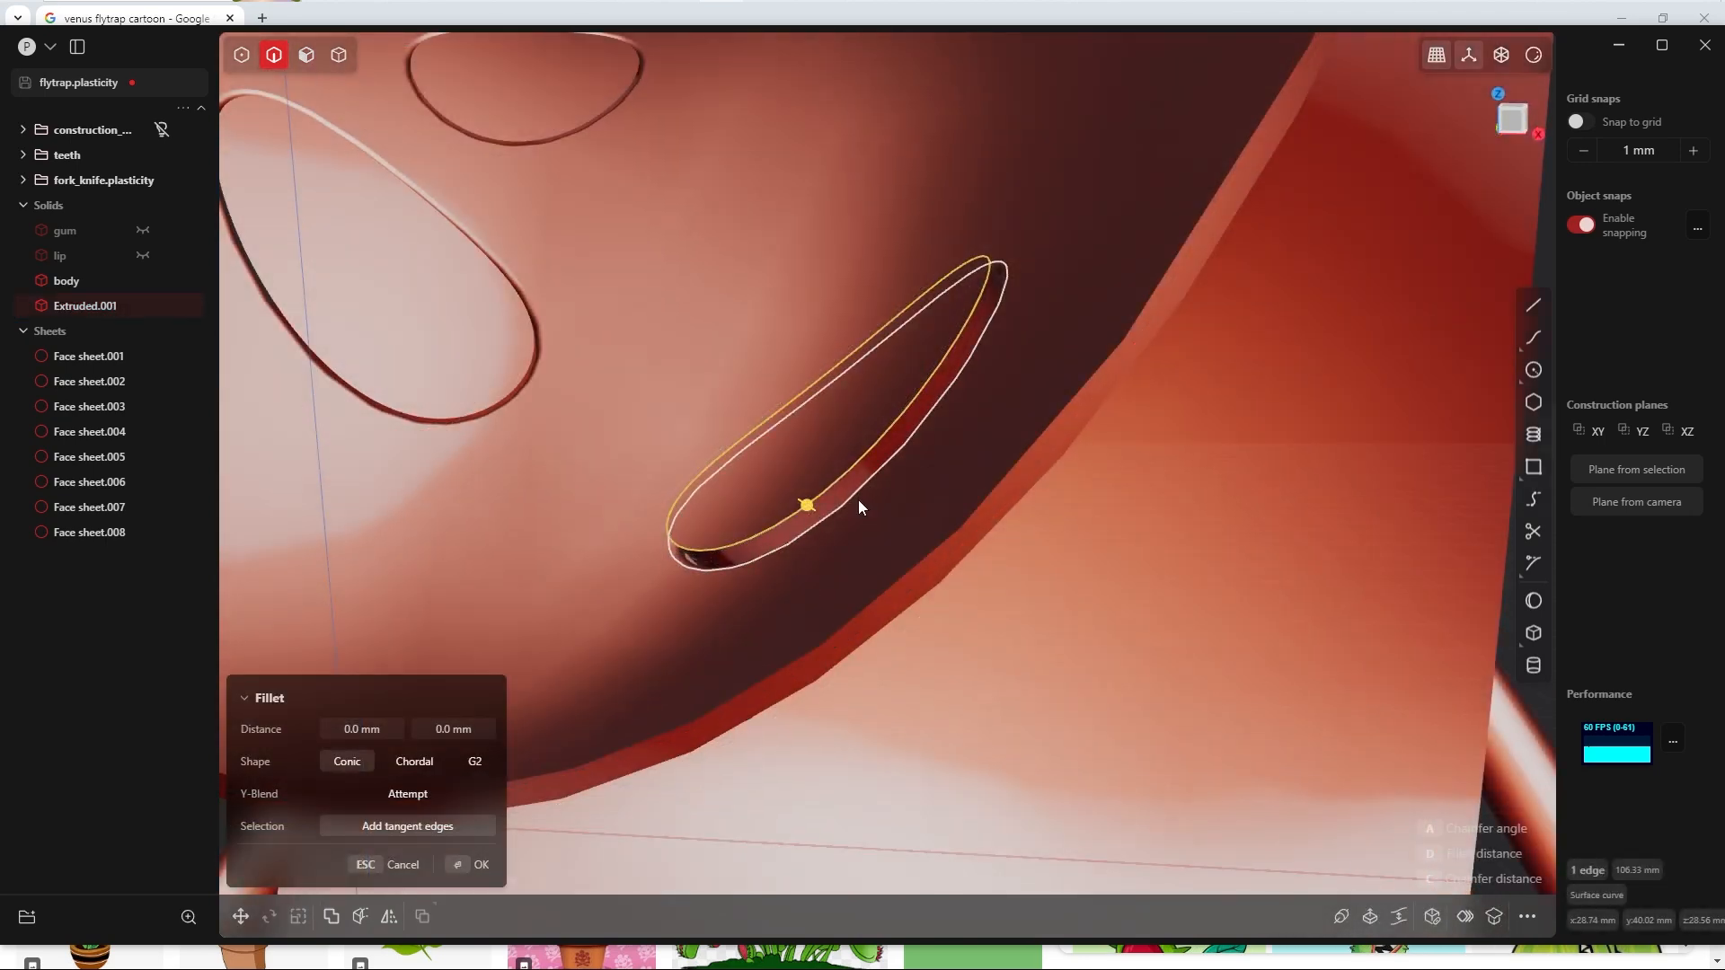
click(859, 499)
drag(859, 499, 875, 510)
click(354, 727)
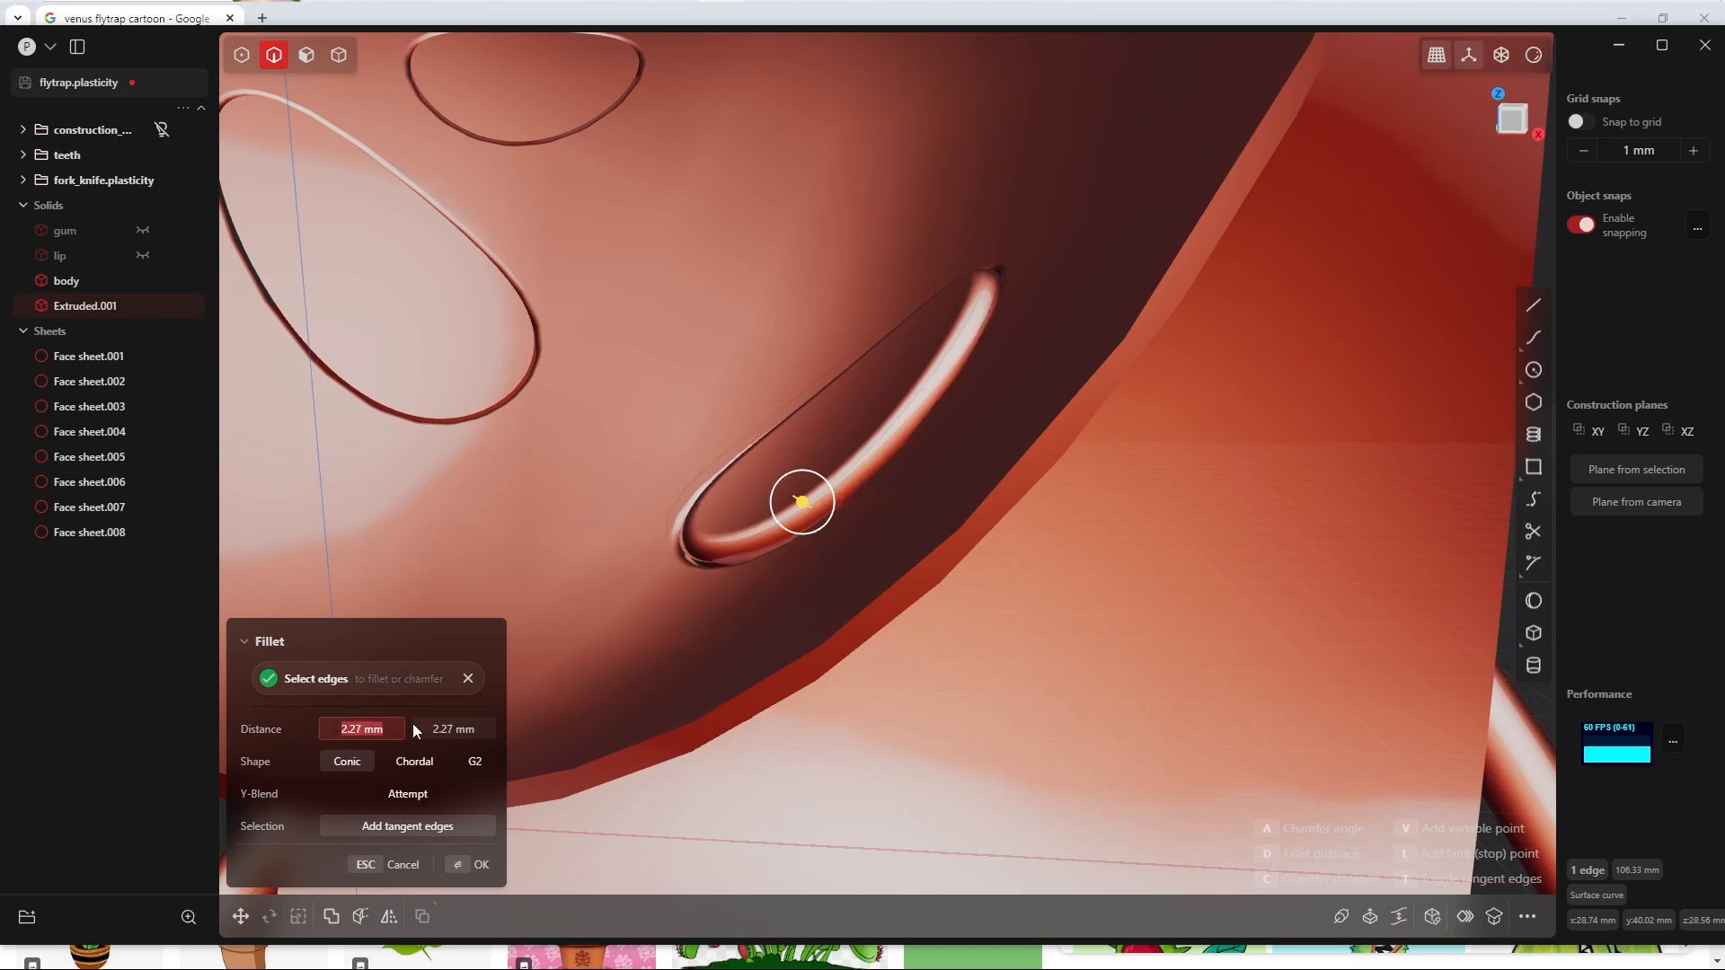
text(3)
key(Return)
middle_drag(979, 301, 1027, 385)
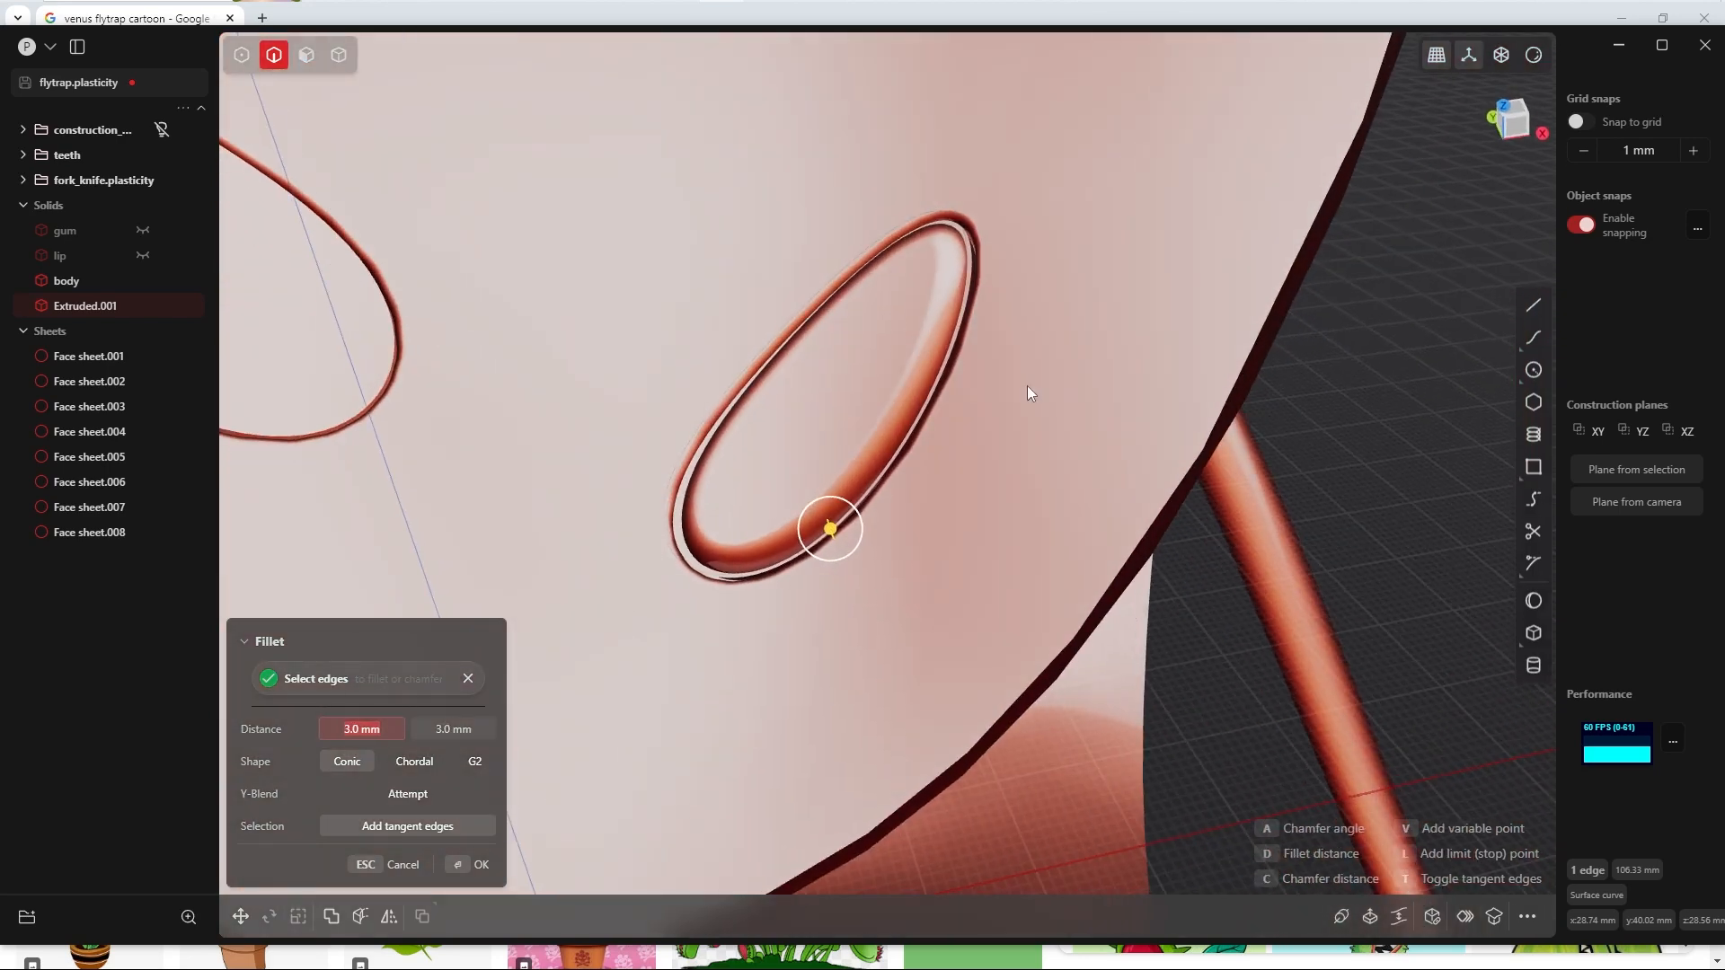
click(469, 865)
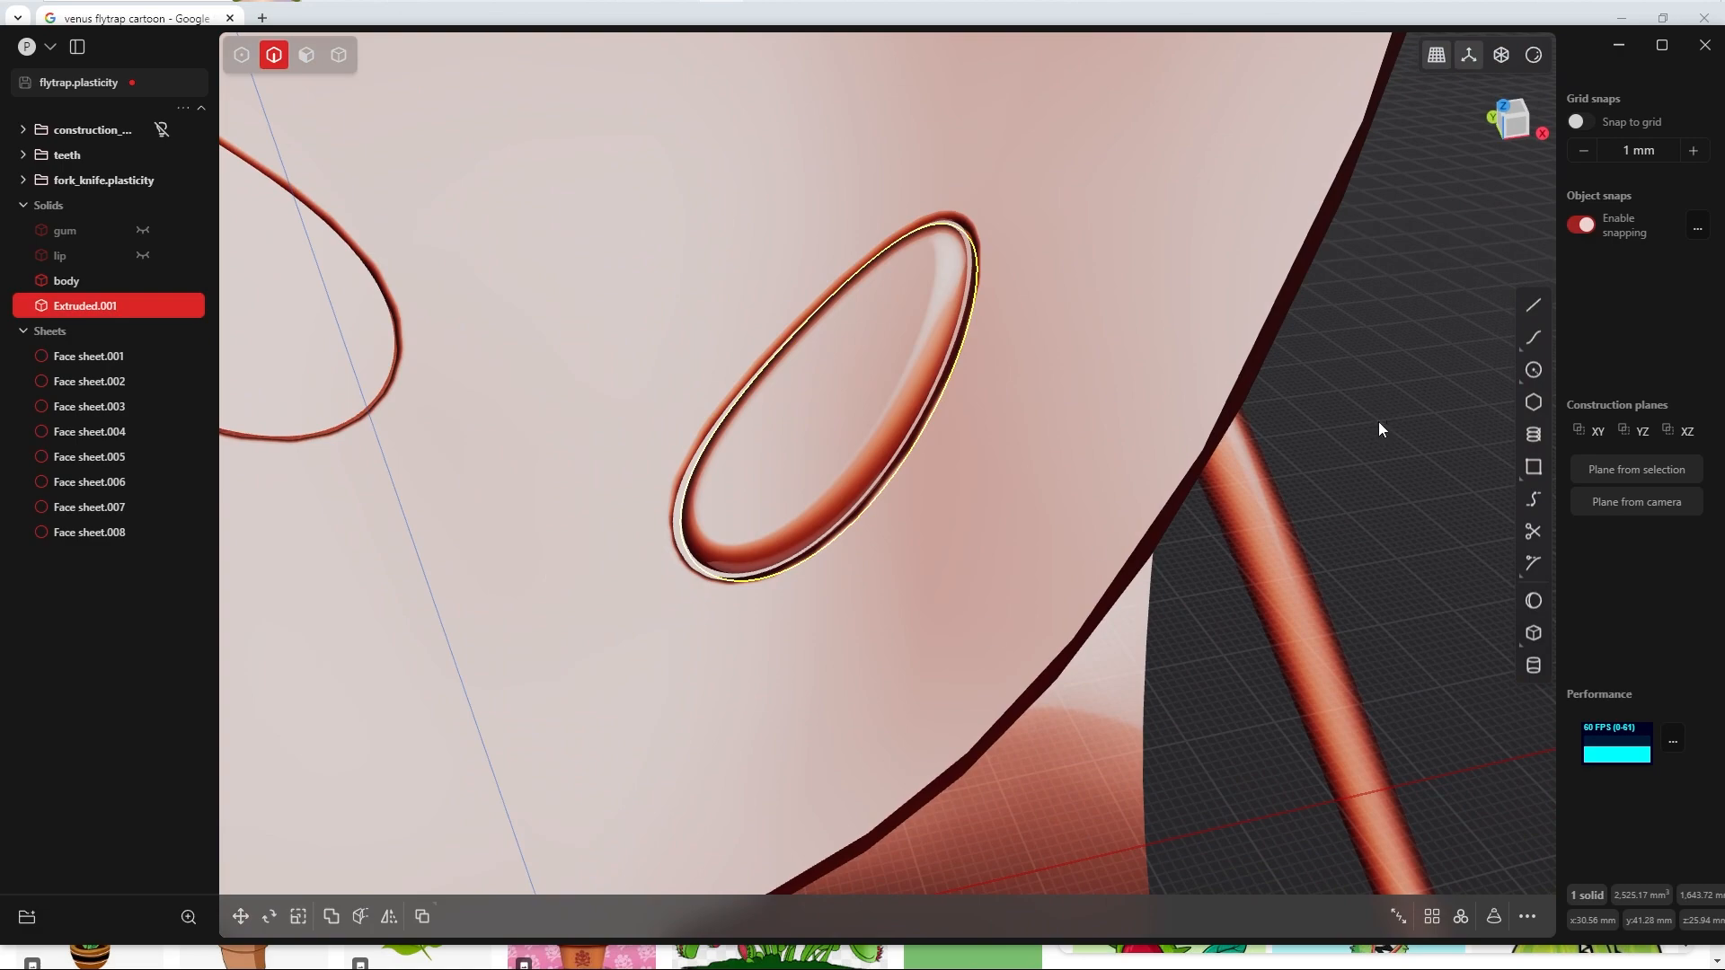
Step: Hide all dot sheets so that only the filleted dot solid remains in its hole
scroll(830, 587, up, 2)
click(162, 331)
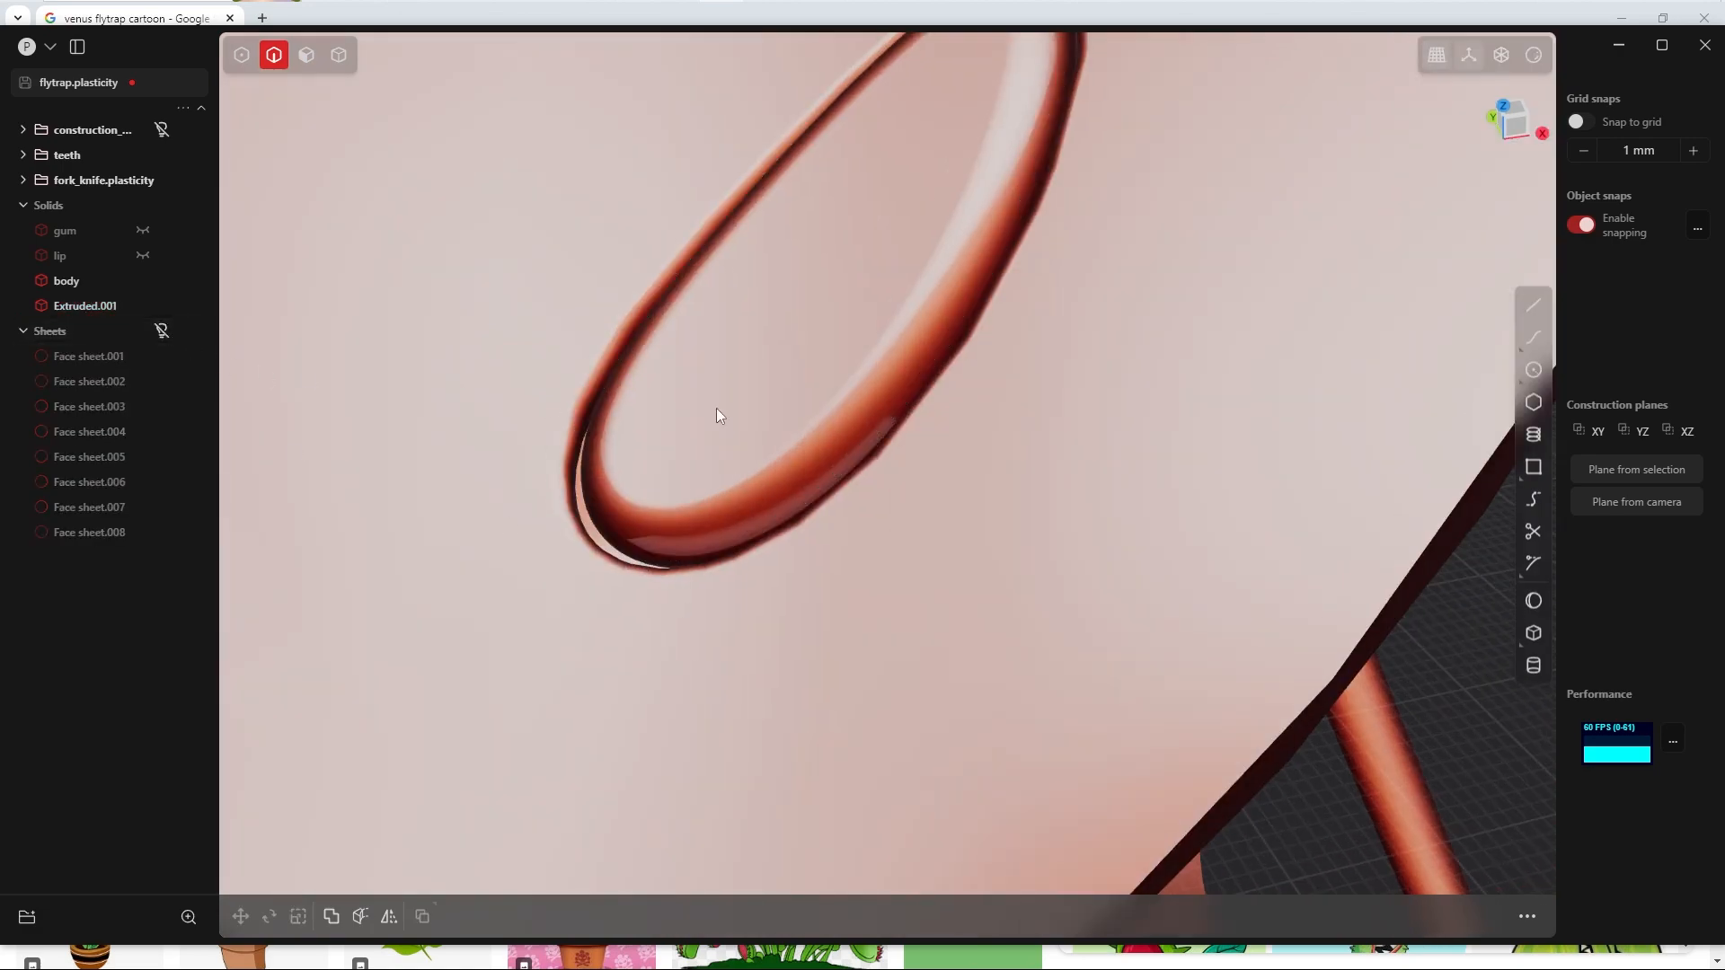
scroll(716, 413, down, 2)
middle_drag(850, 353, 893, 395)
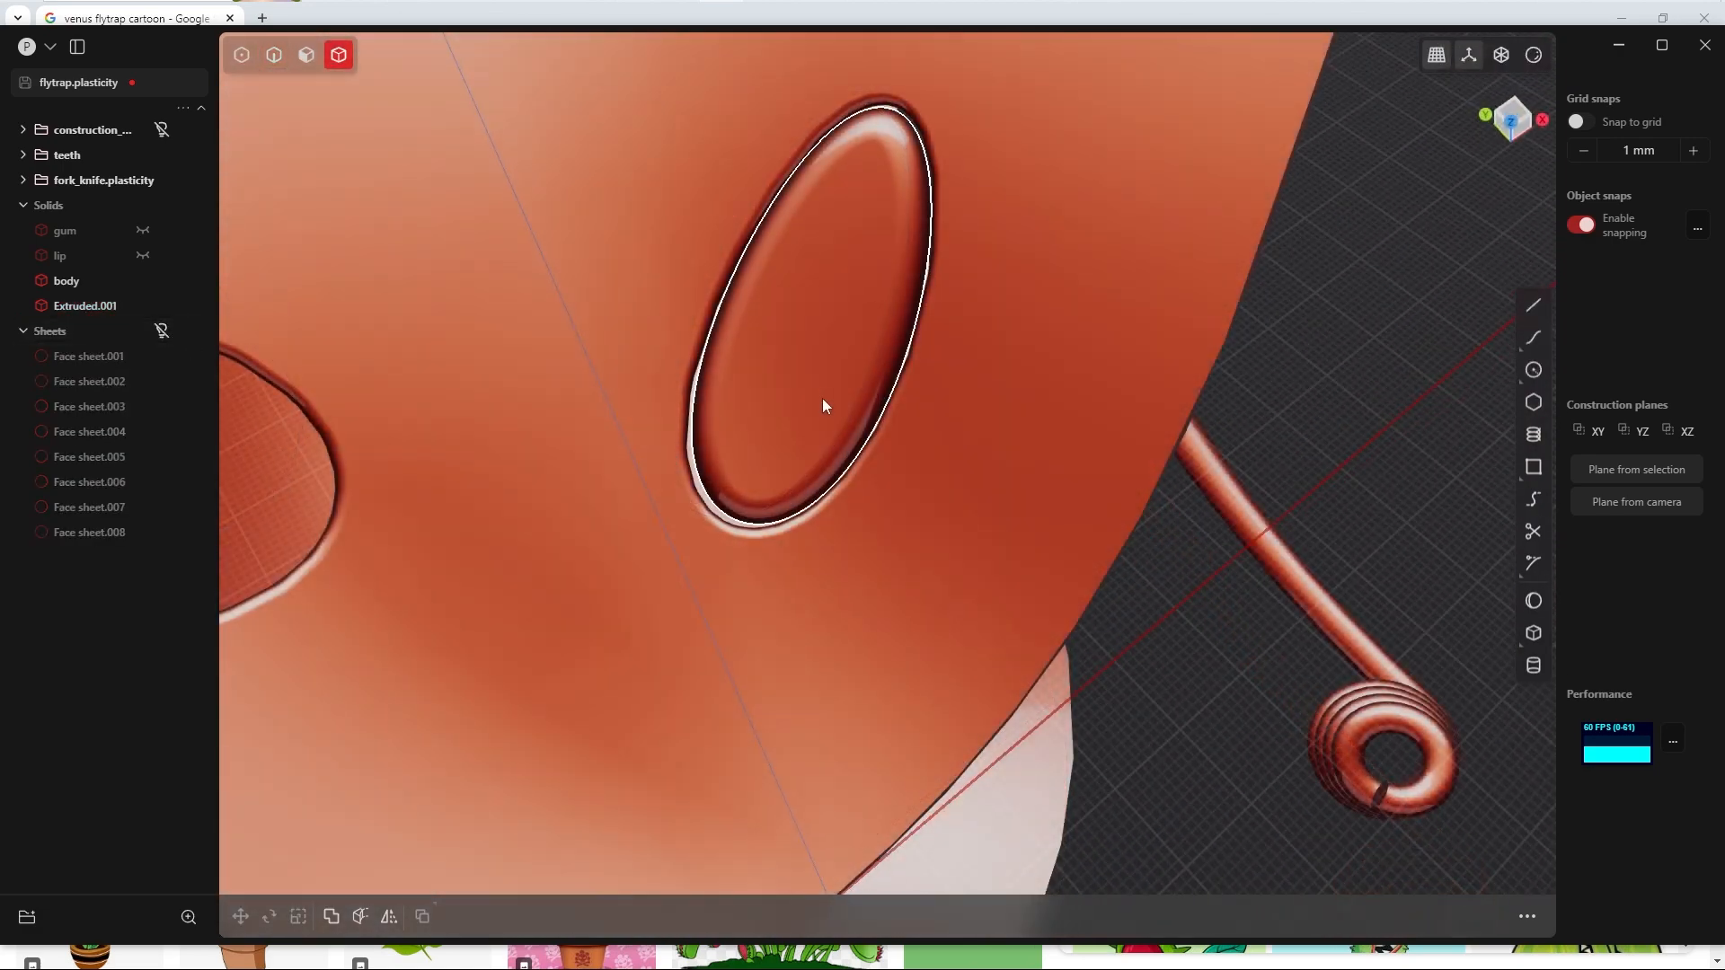
Step: Scale the filleted dot solid by 1.05 in X, Y and Z to close the gap around it
click(827, 410)
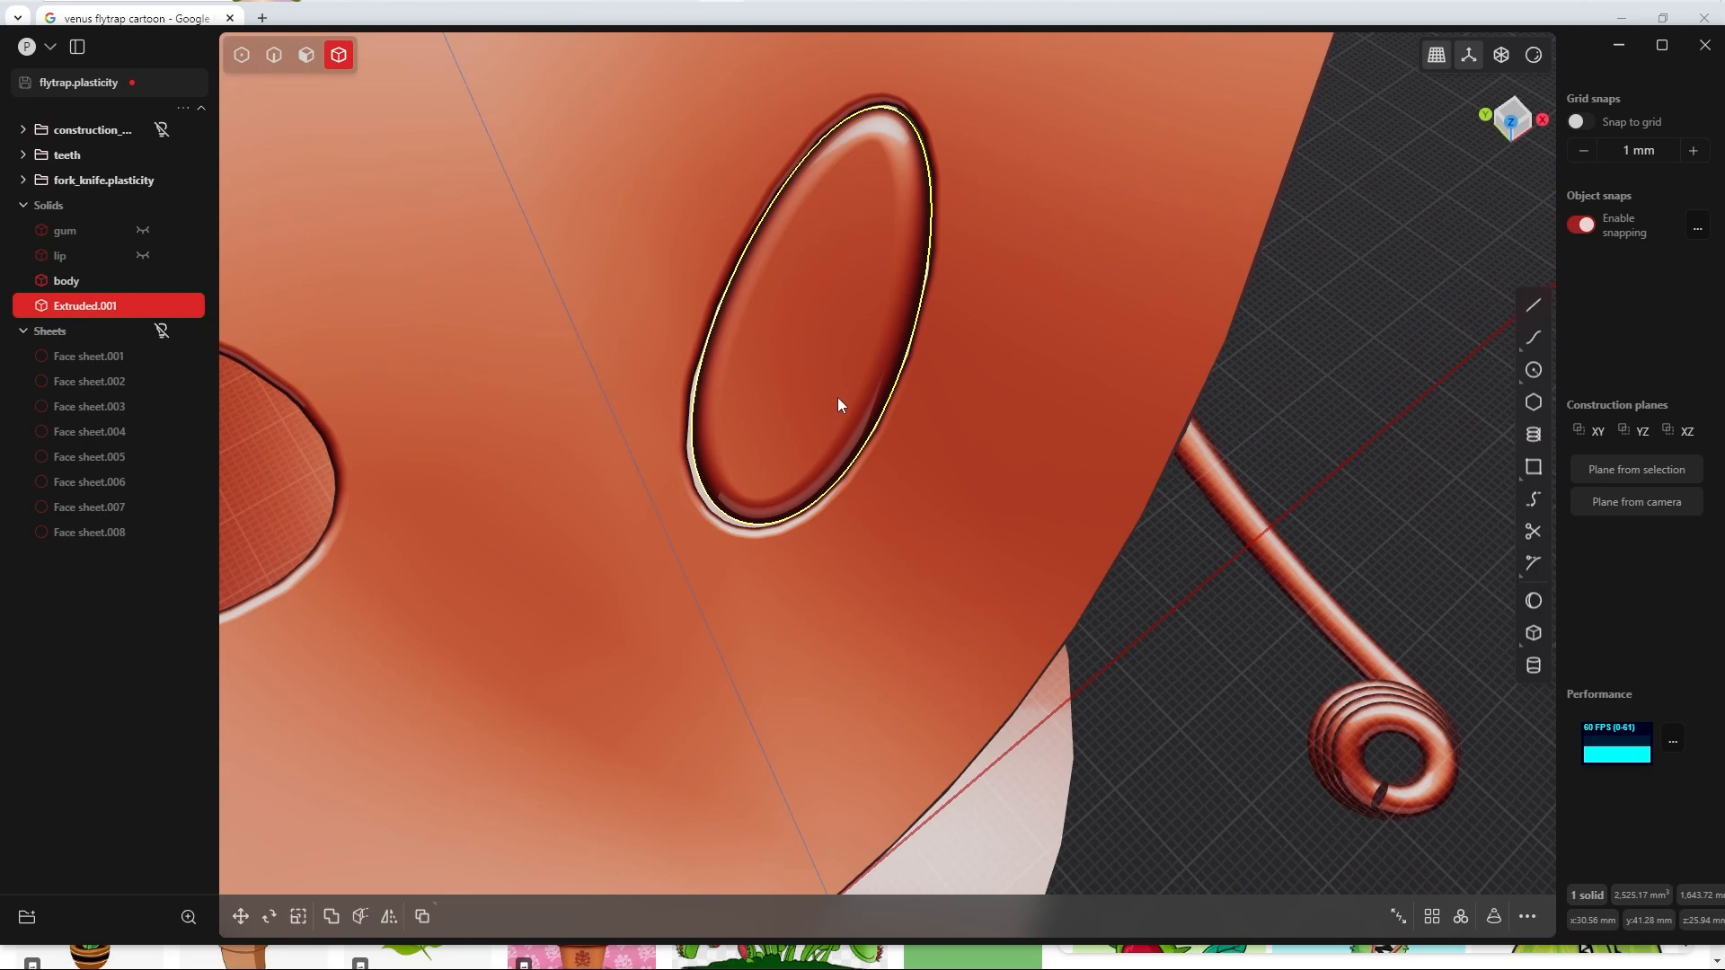
key(s)
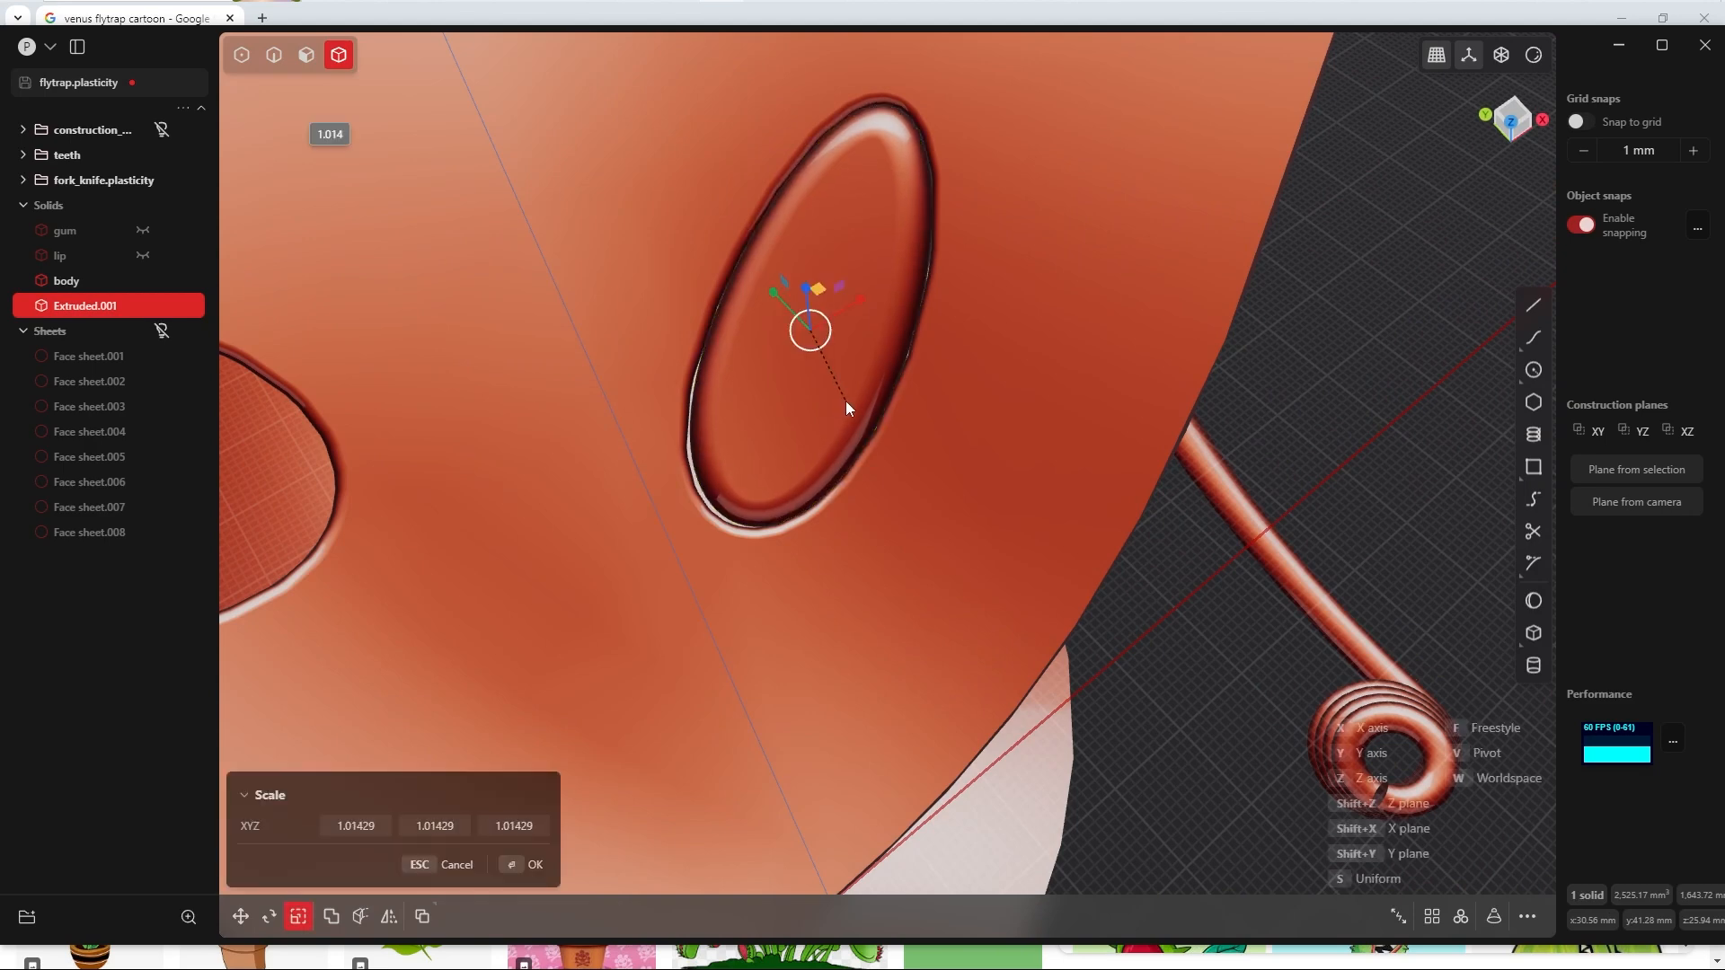
click(845, 410)
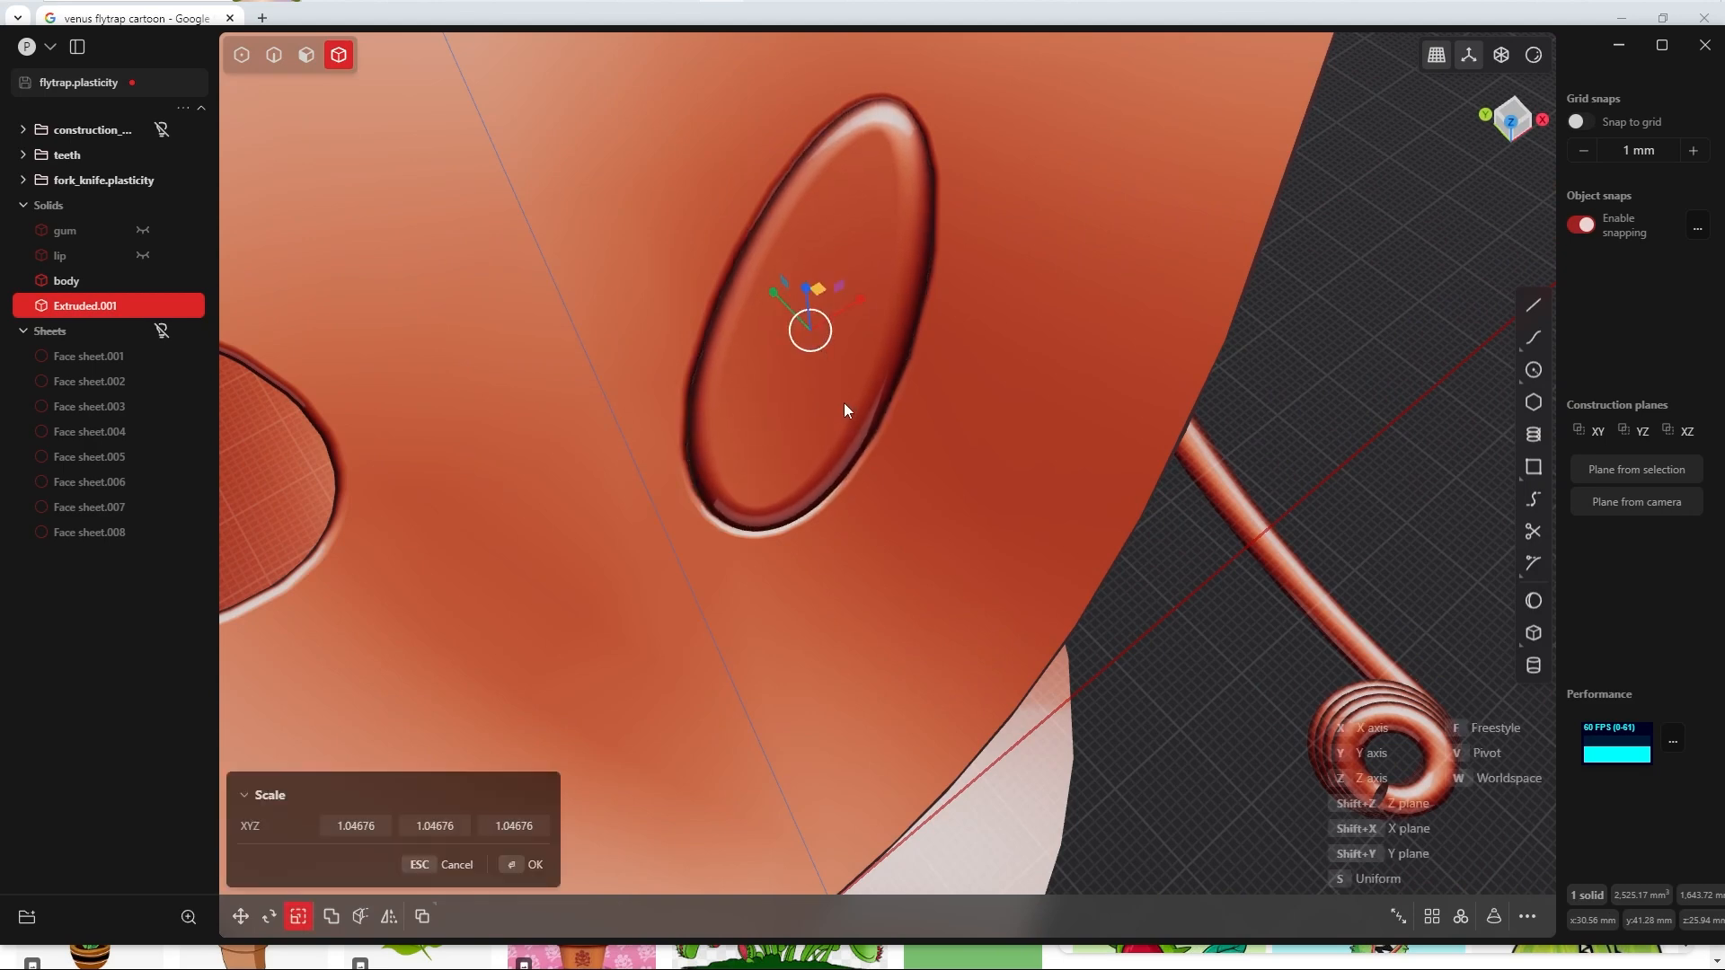
click(355, 825)
text(1.05)
key(Tab)
text(1.05)
key(Tab)
text(1.05)
key(Return)
Step: Show the hidden gum, lip and dot sheets again
middle_drag(835, 557, 839, 336)
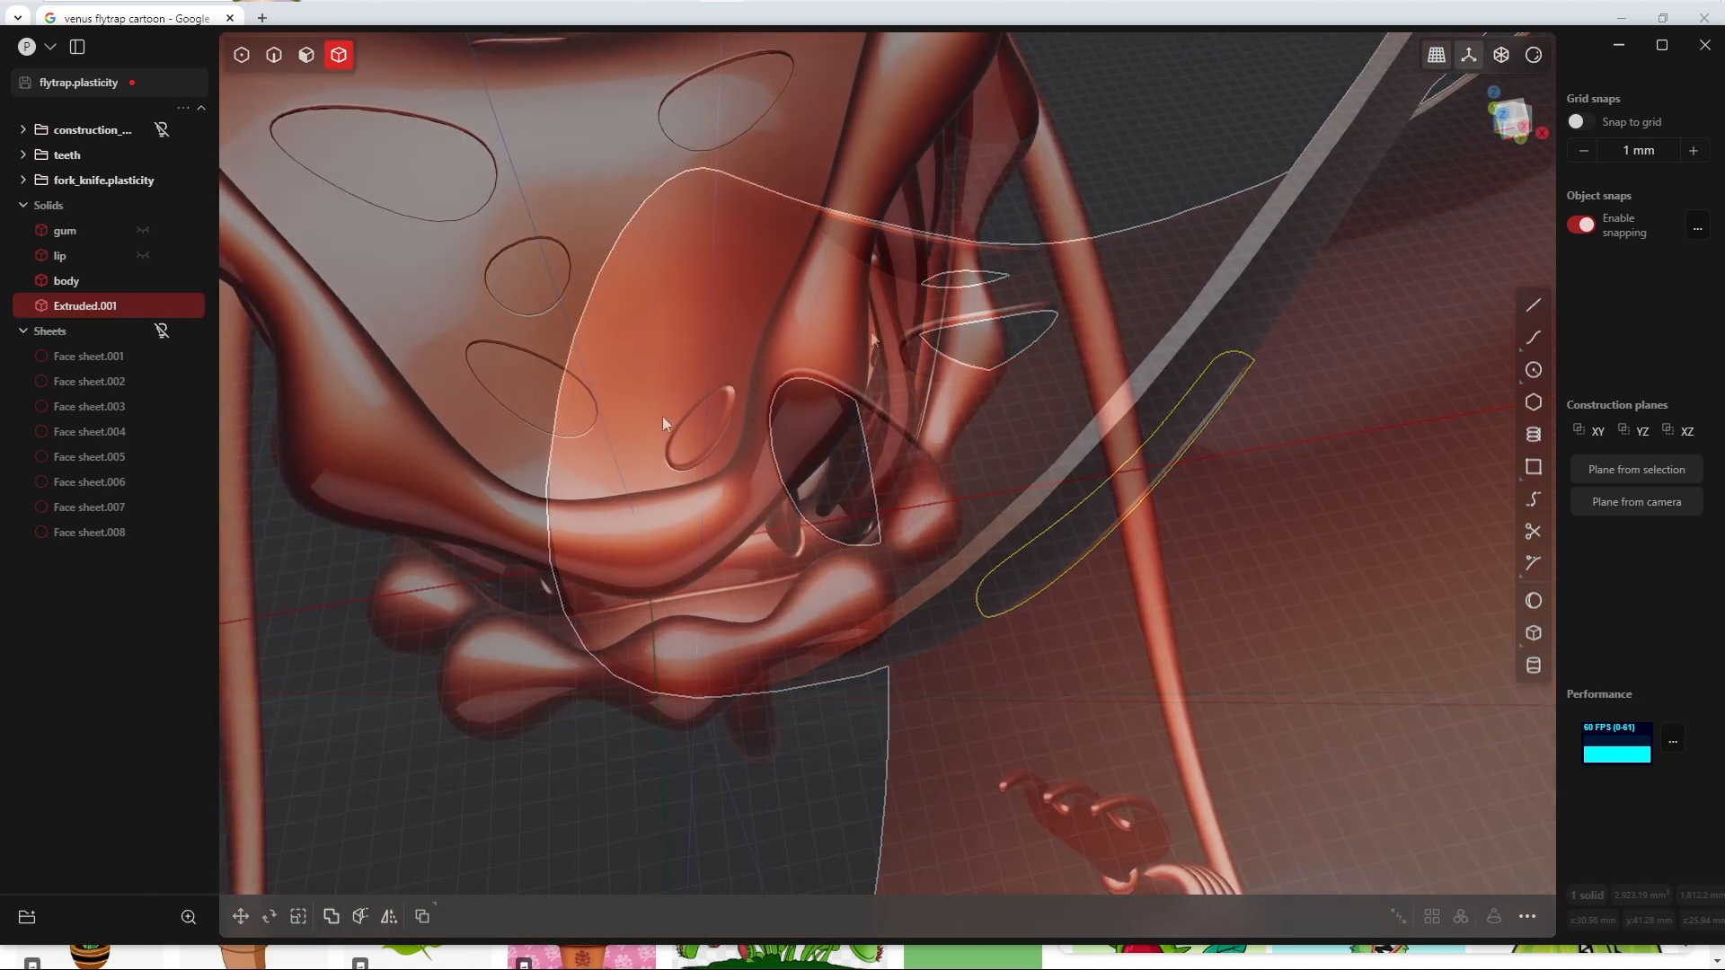
middle_drag(661, 417, 715, 399)
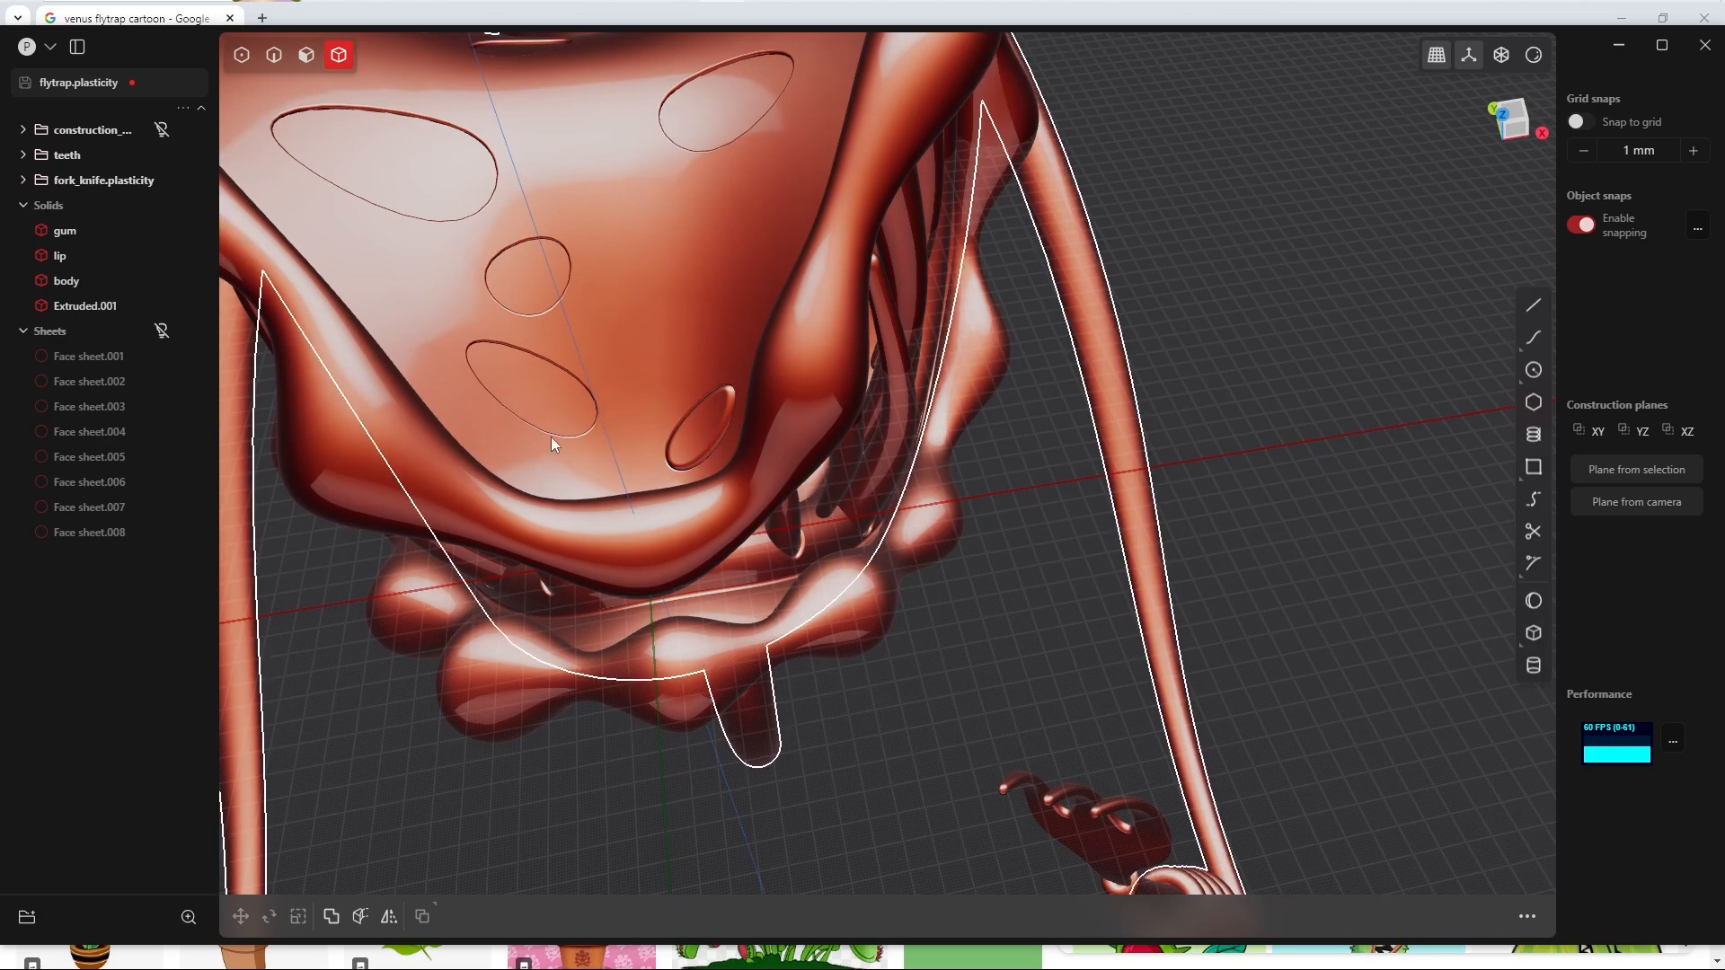
shift+middle_drag(553, 403, 642, 418)
scroll(730, 473, up, 3)
scroll(641, 418, down, 5)
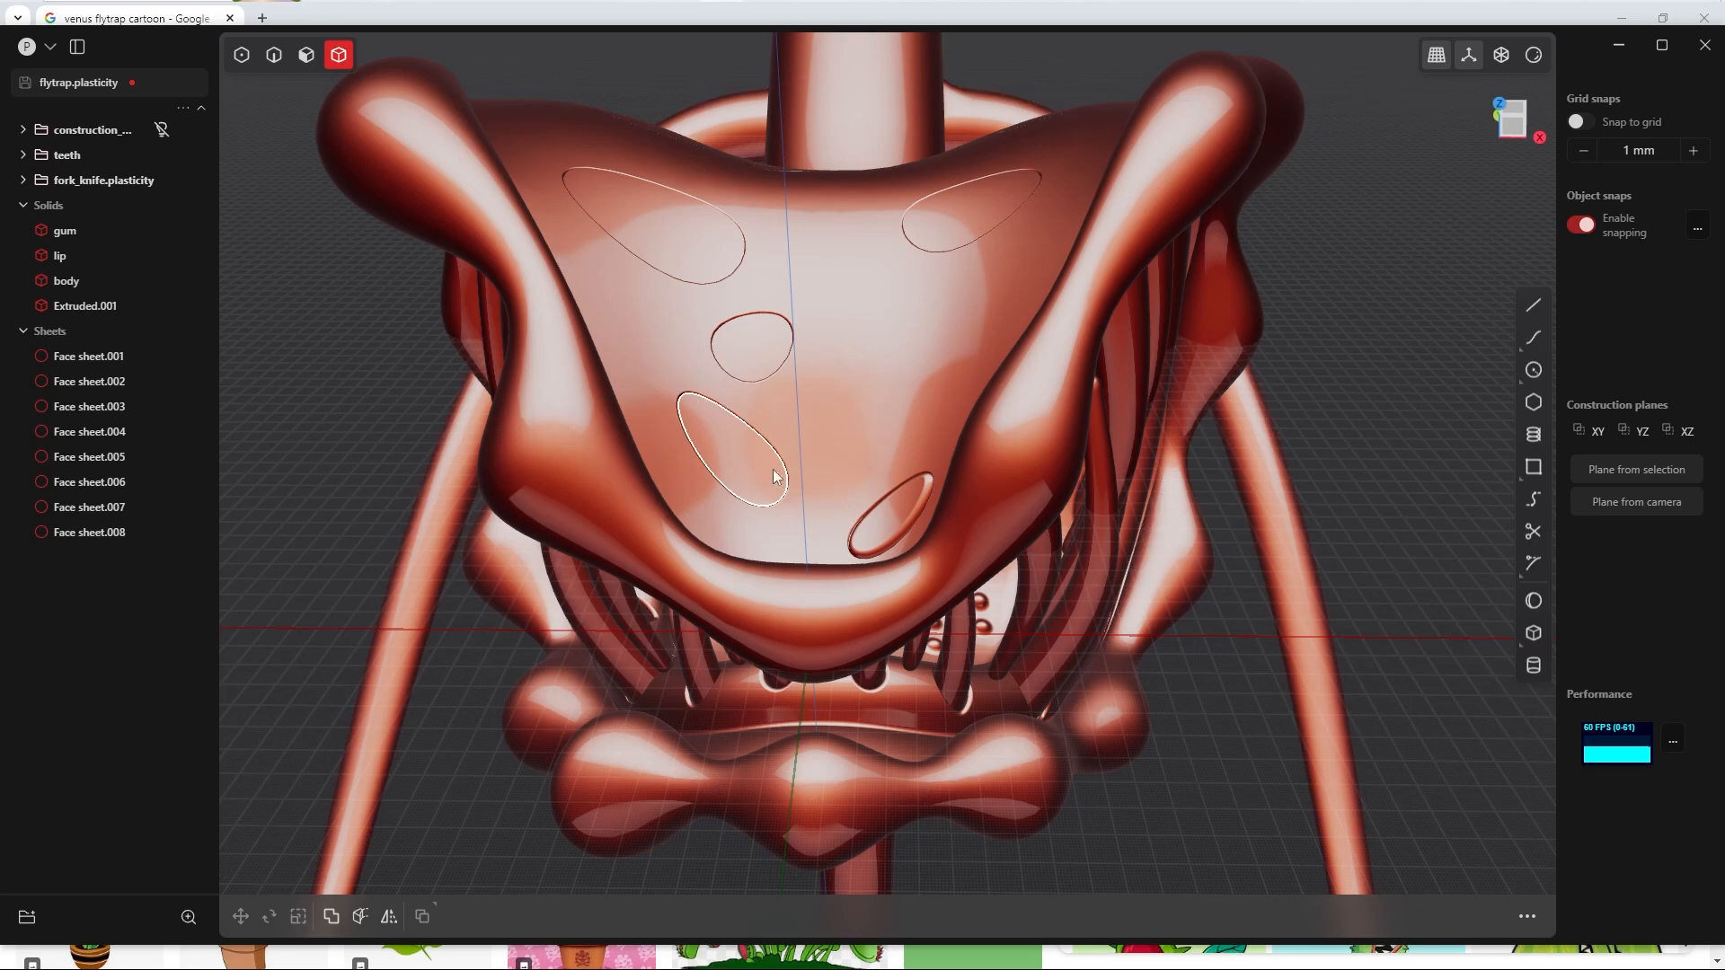
Step: Isolate the body together with the eight dot sheets and switch the viewport shading to a grey metallic look
click(90, 356)
shift+click(117, 534)
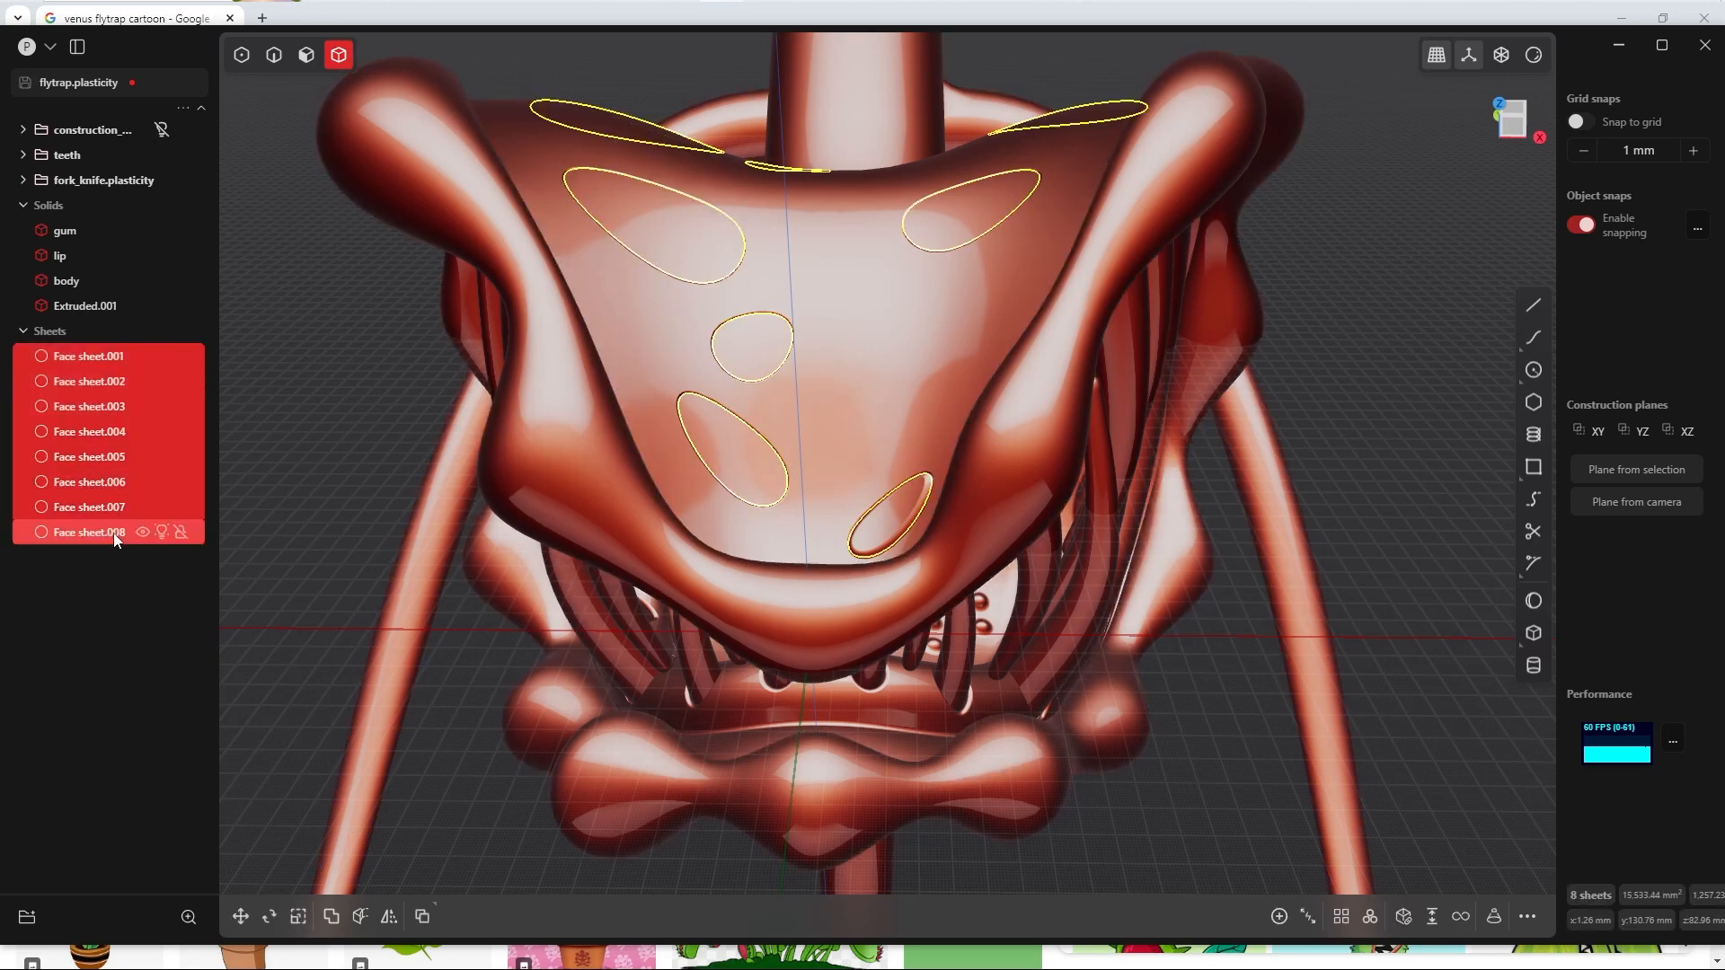
ctrl+click(136, 281)
key(shift+h)
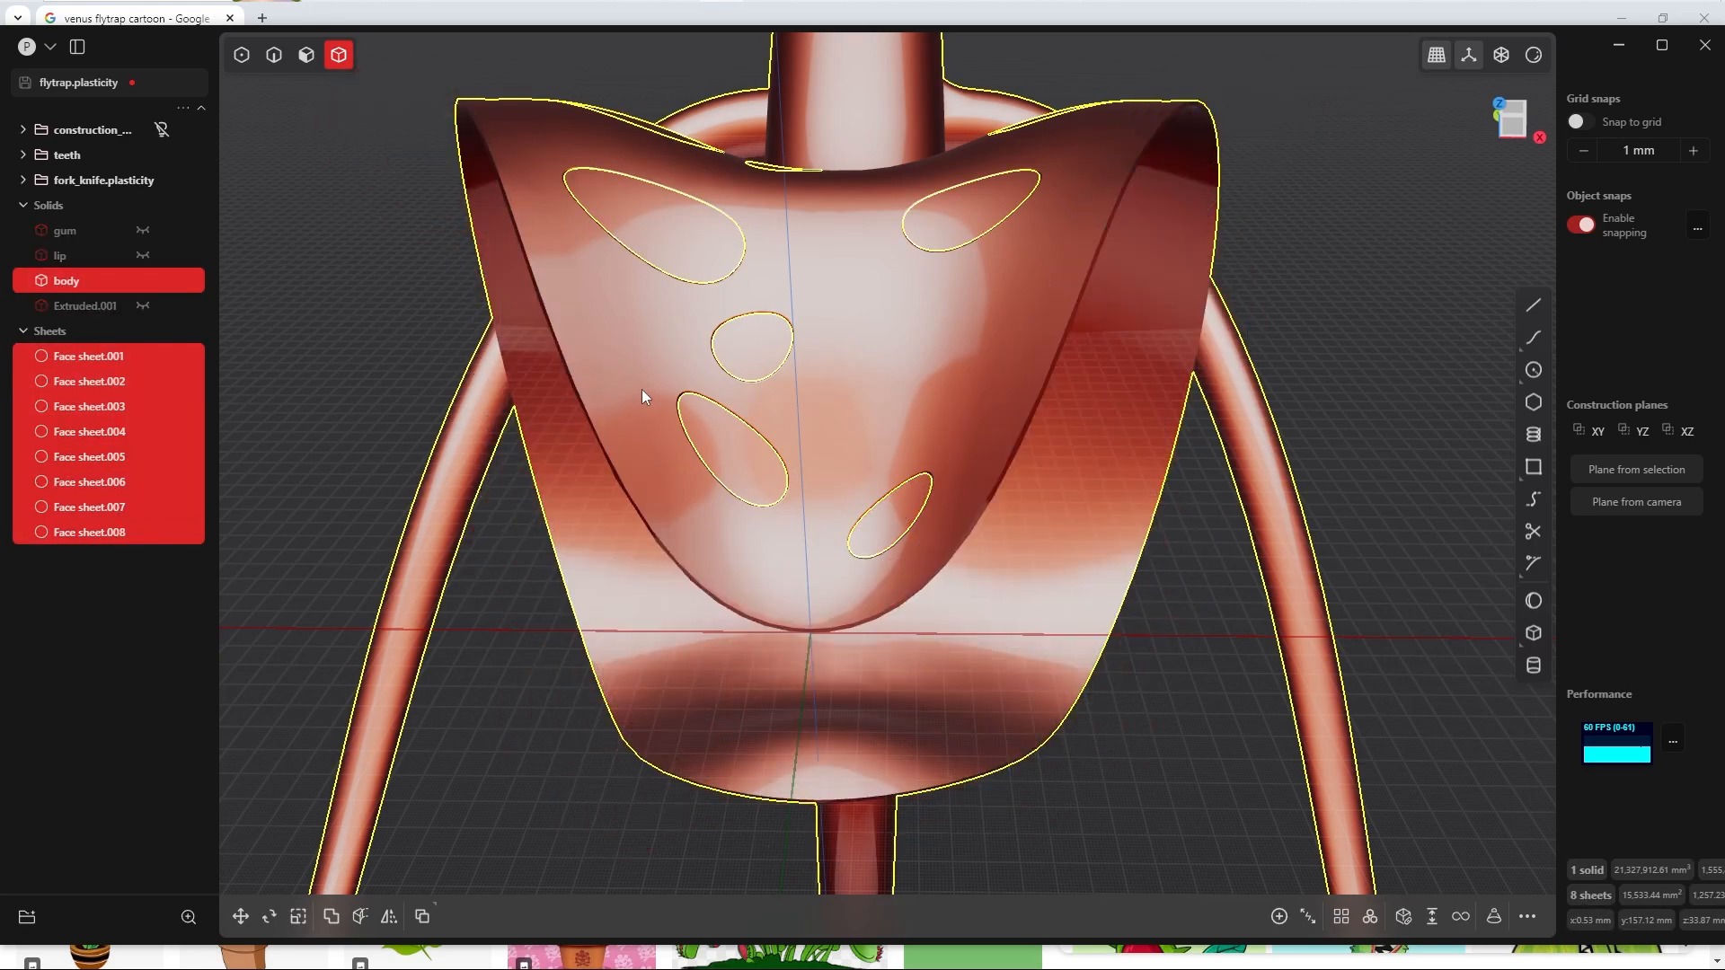
middle_drag(639, 393, 606, 401)
scroll(607, 402, up, 3)
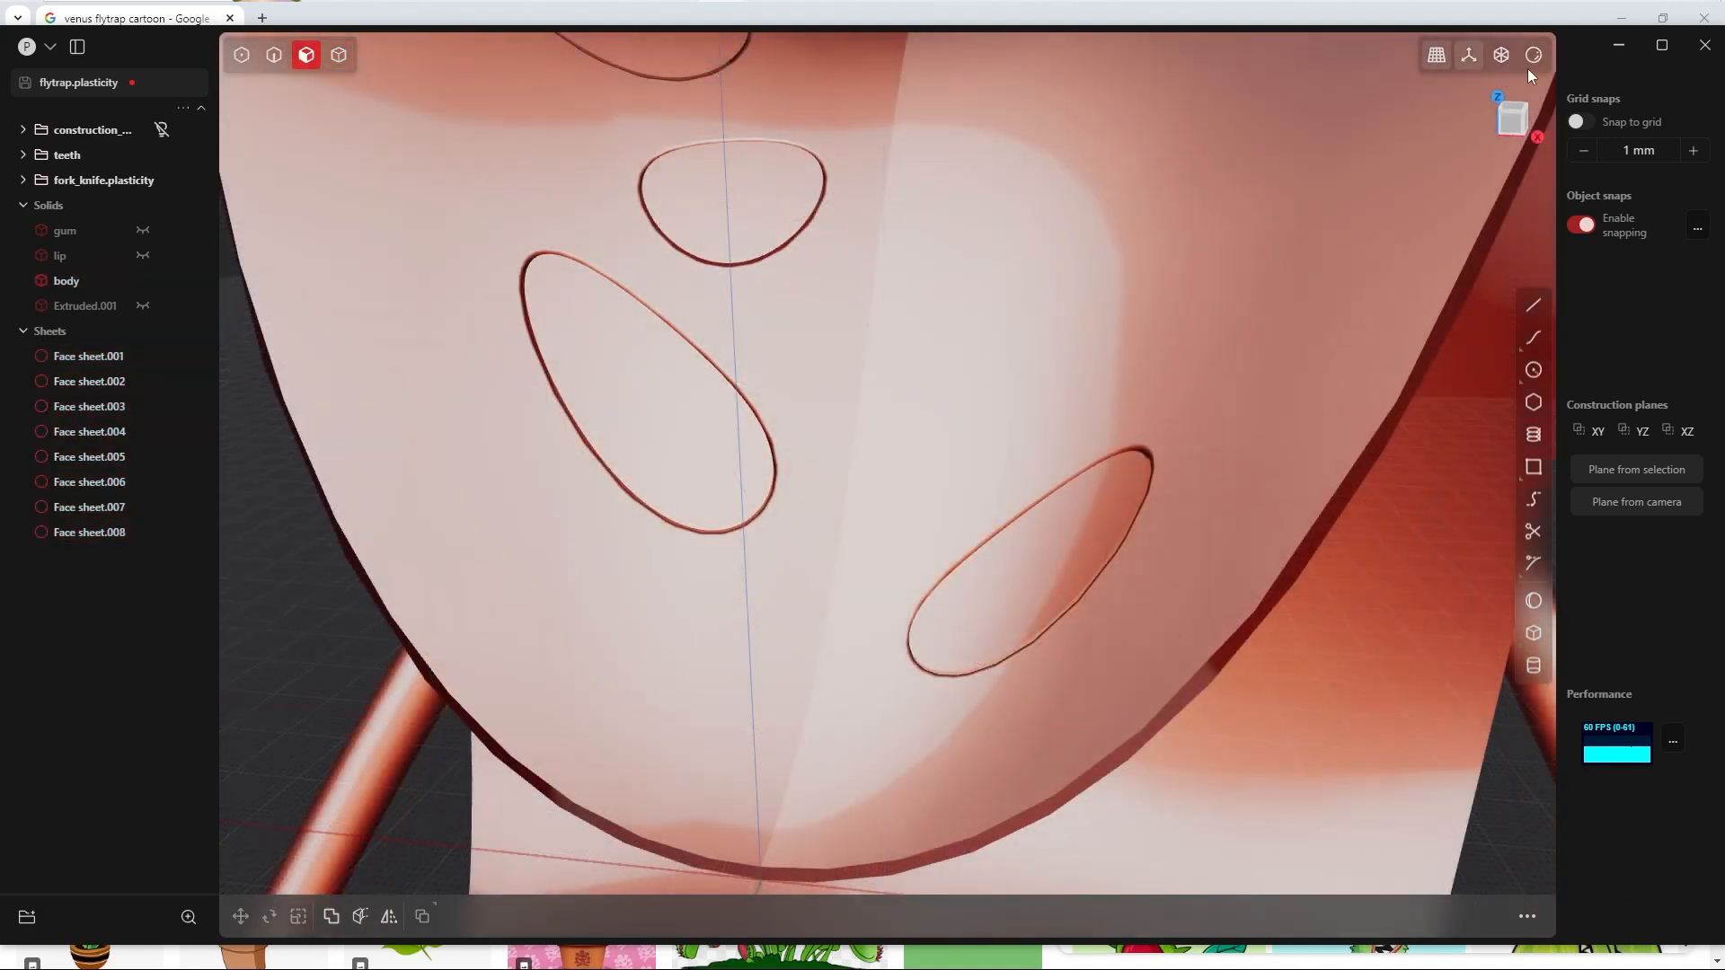
click(1533, 55)
click(1430, 139)
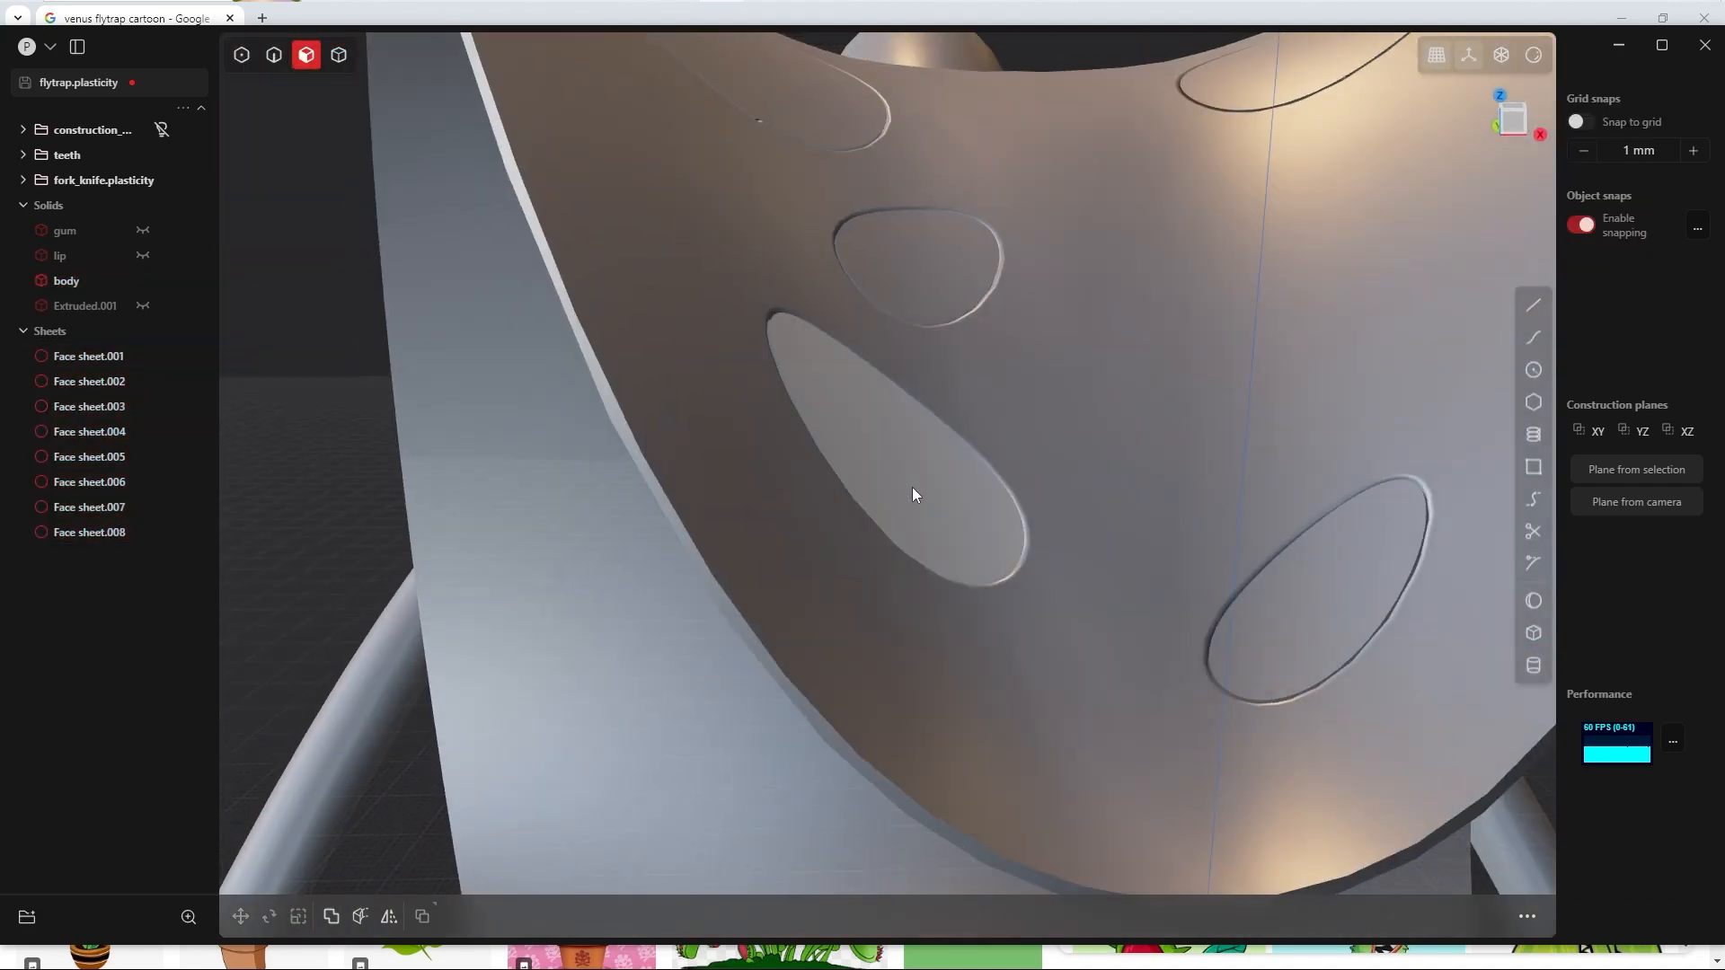
Step: Extrude the sheet of the large elongated dot symmetrically by 2 mm per side as a new body
click(912, 487)
key(o)
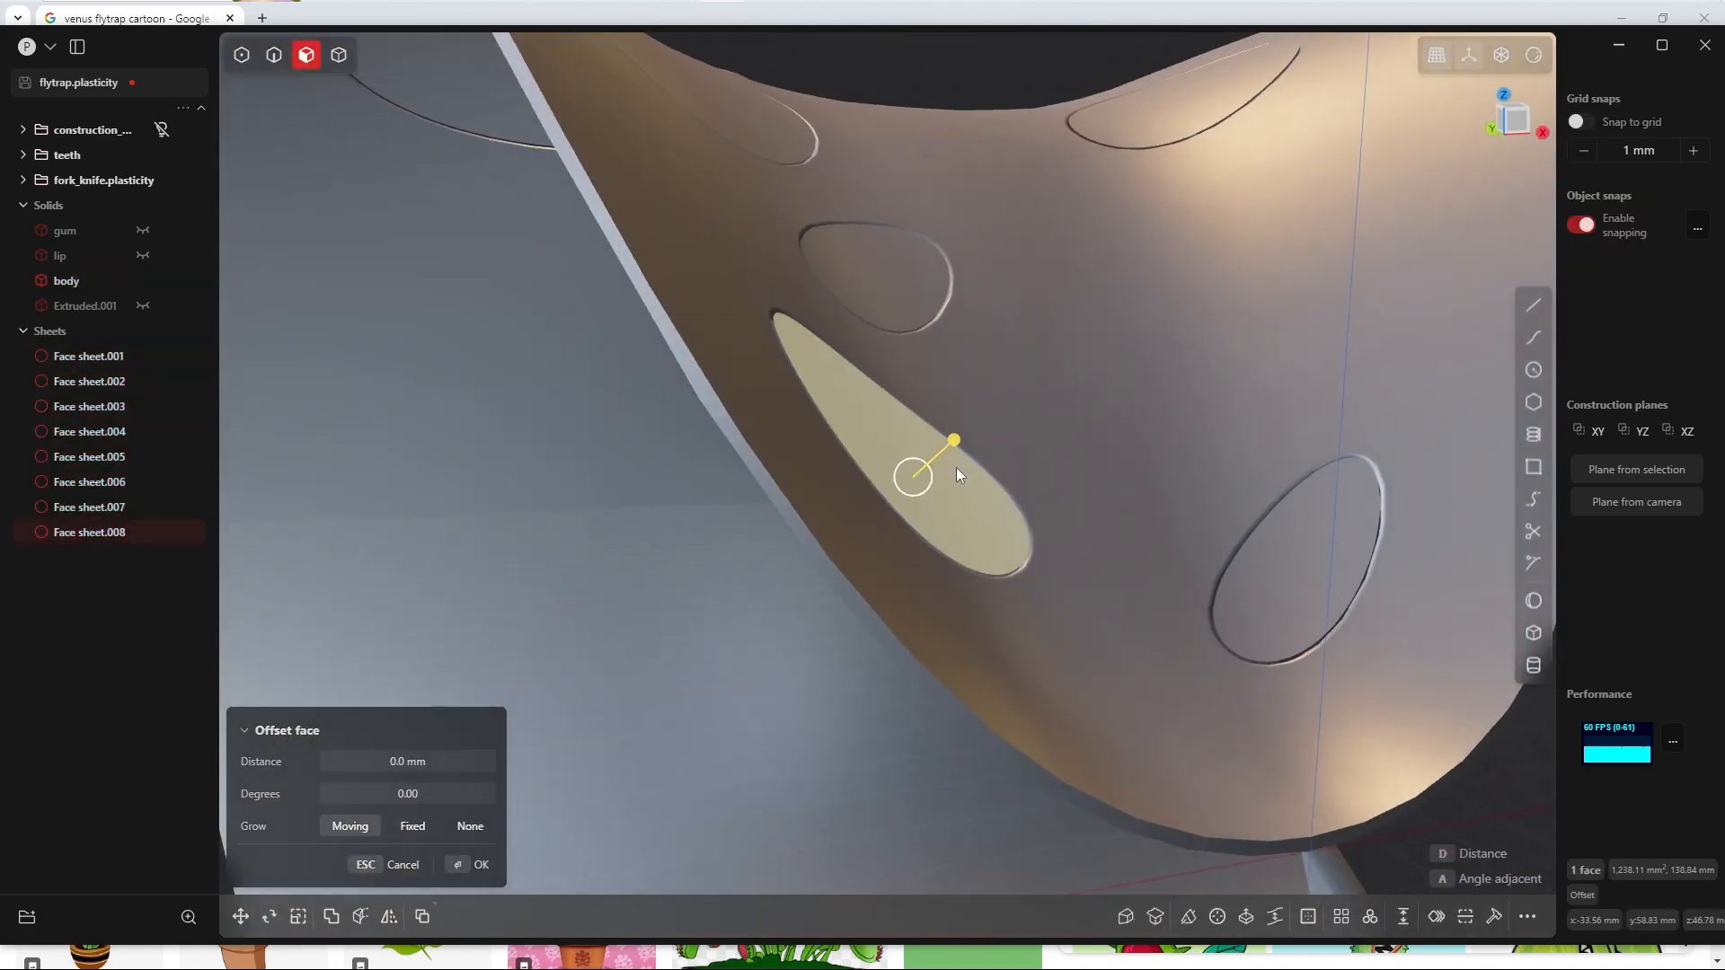
key(e)
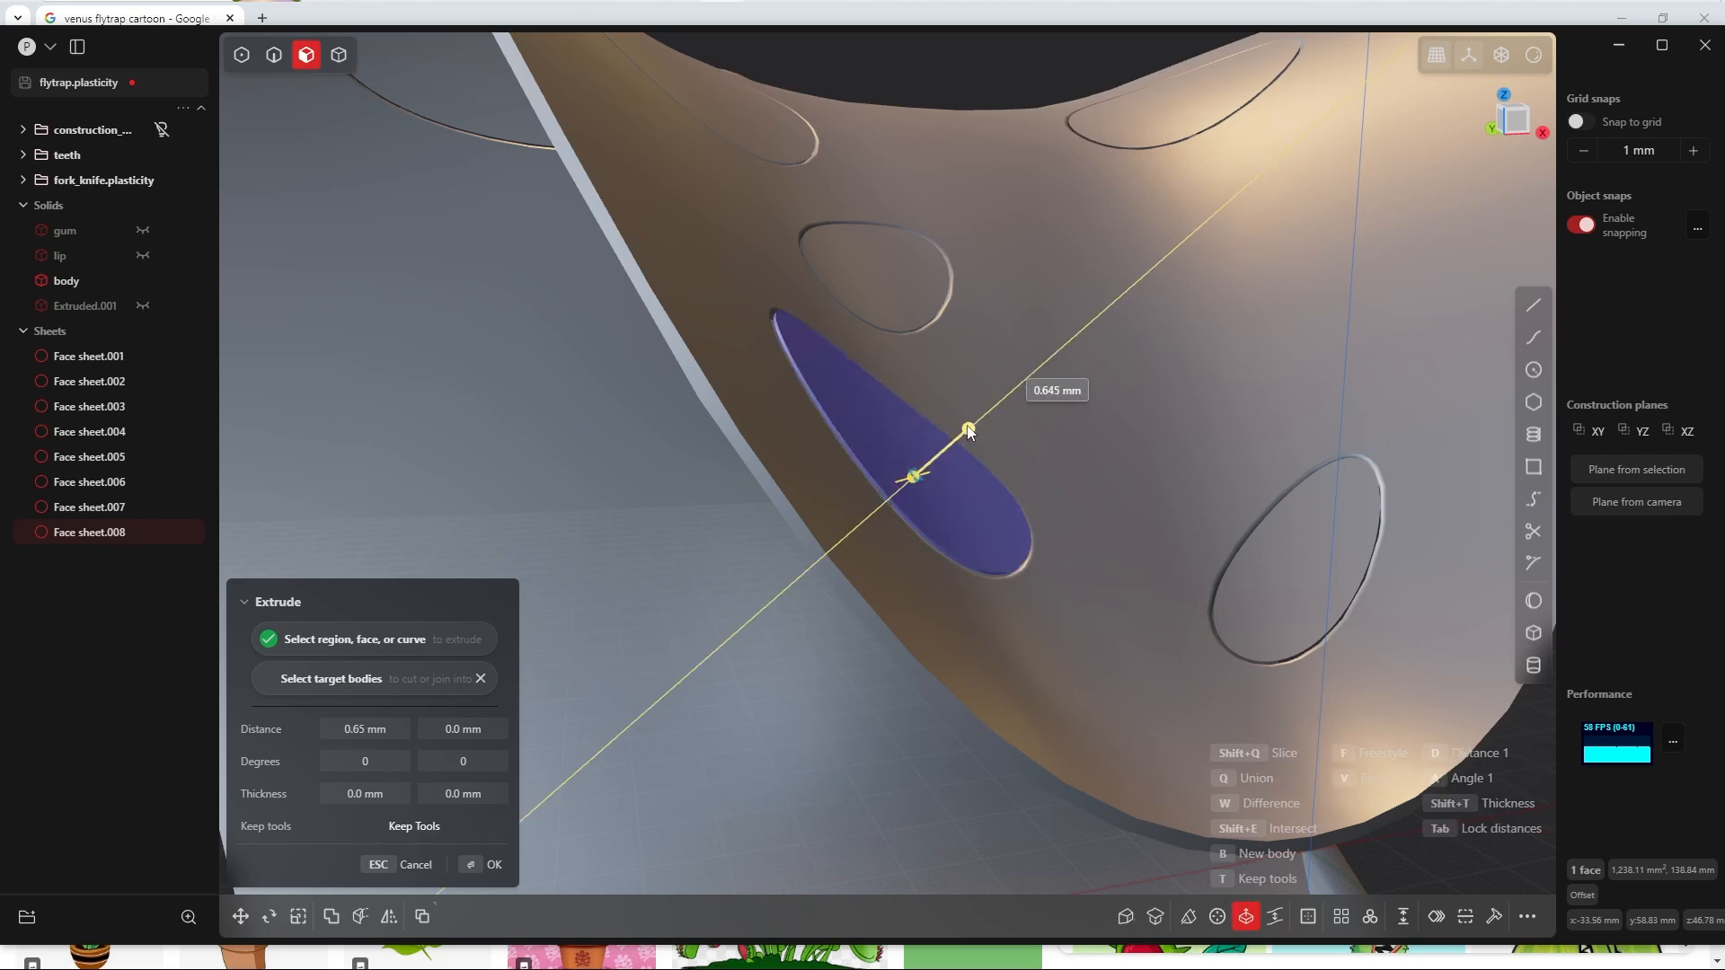
key(Tab)
drag(968, 426, 974, 423)
click(394, 724)
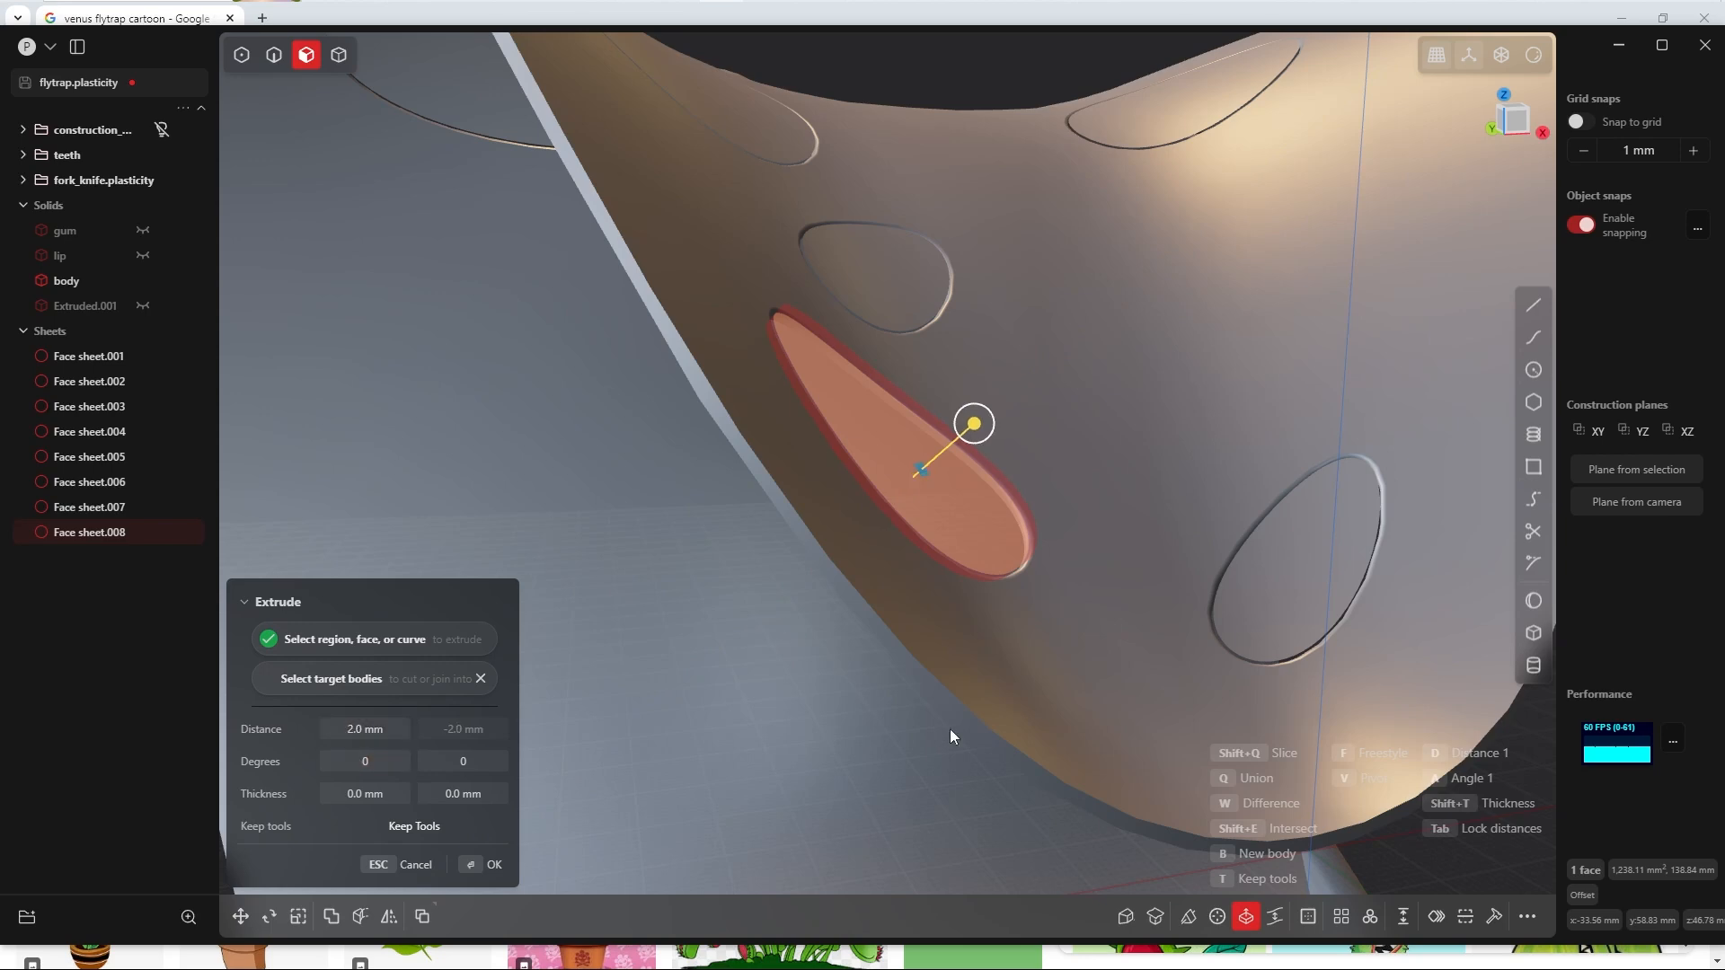
key(q)
key(b)
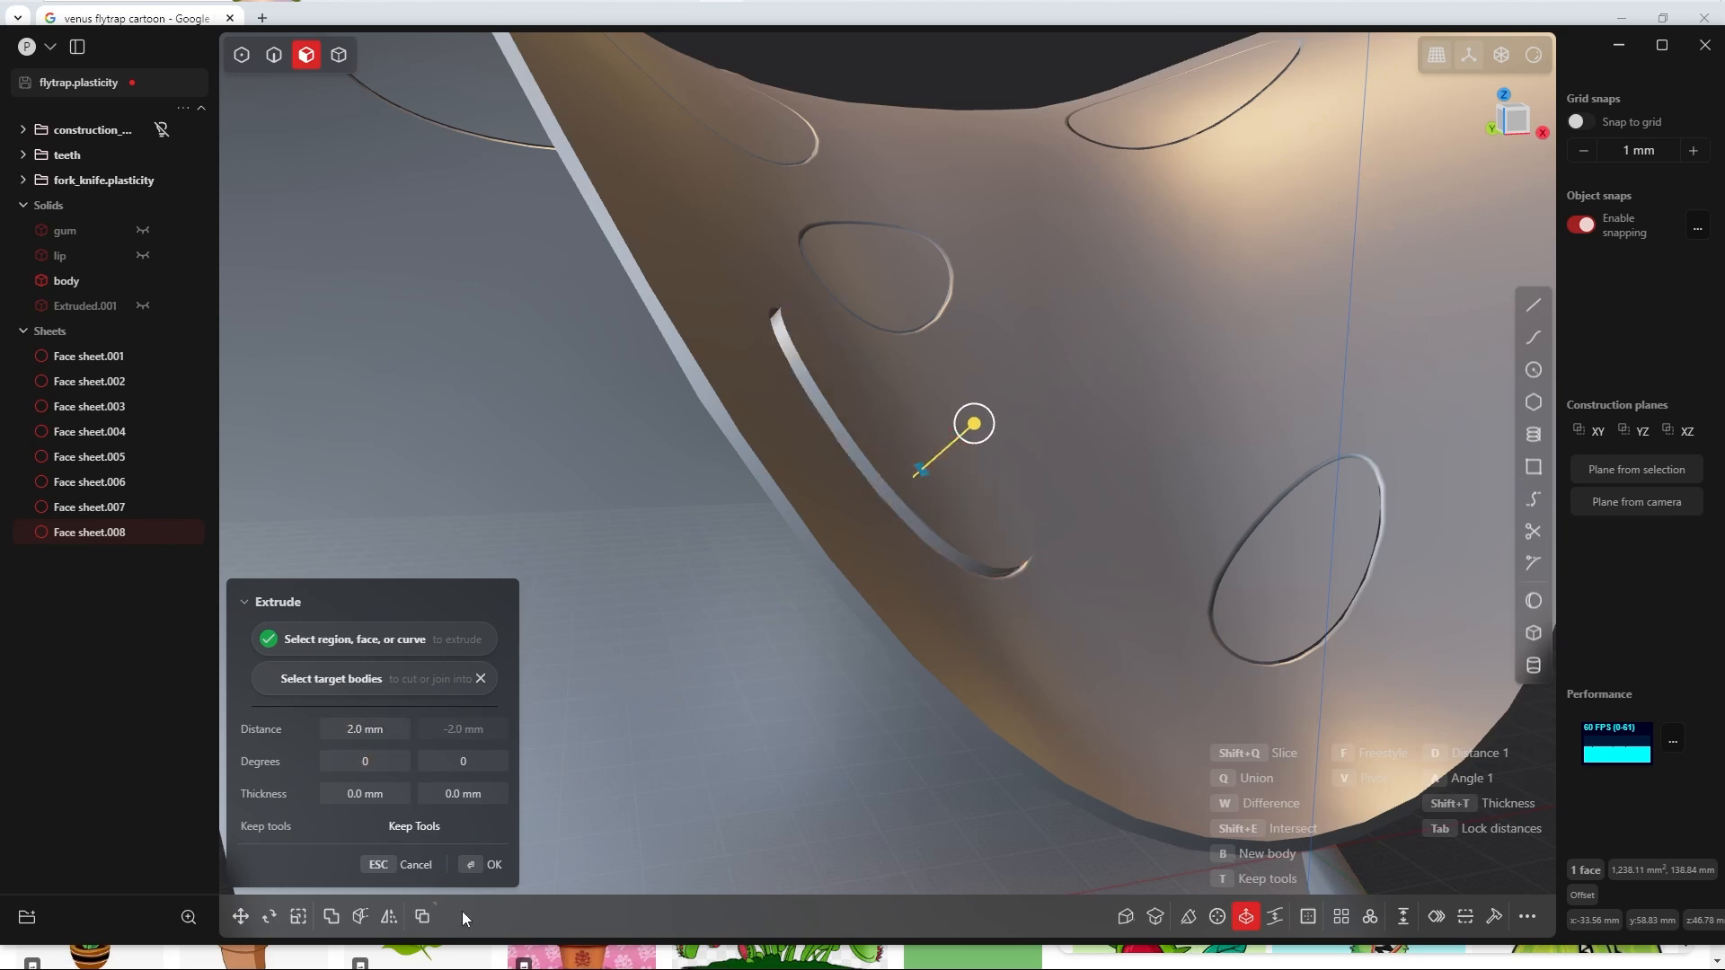
click(485, 864)
Step: Fillet the outer rim edge of the large elongated dot solid with a conic fillet
middle_drag(863, 647, 933, 471)
scroll(932, 470, down, 5)
scroll(801, 573, up, 6)
shift+middle_drag(977, 214, 773, 541)
middle_drag(973, 480, 935, 438)
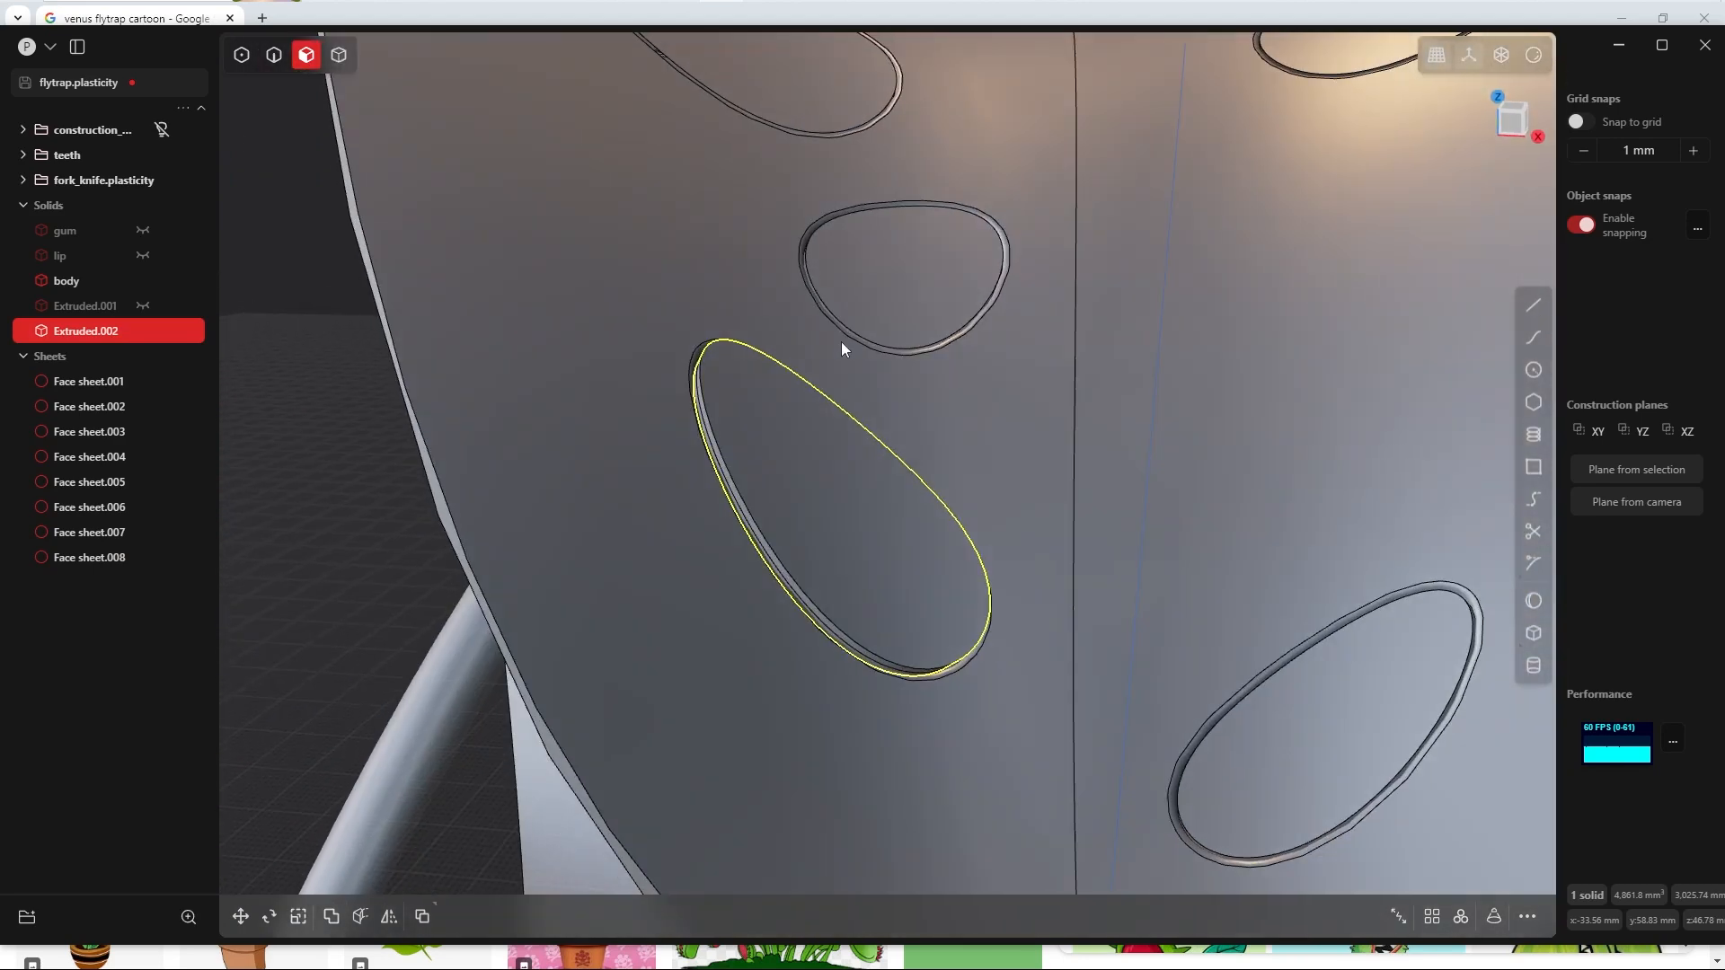
scroll(841, 344, up, 4)
key(Tab)
click(749, 670)
key(f)
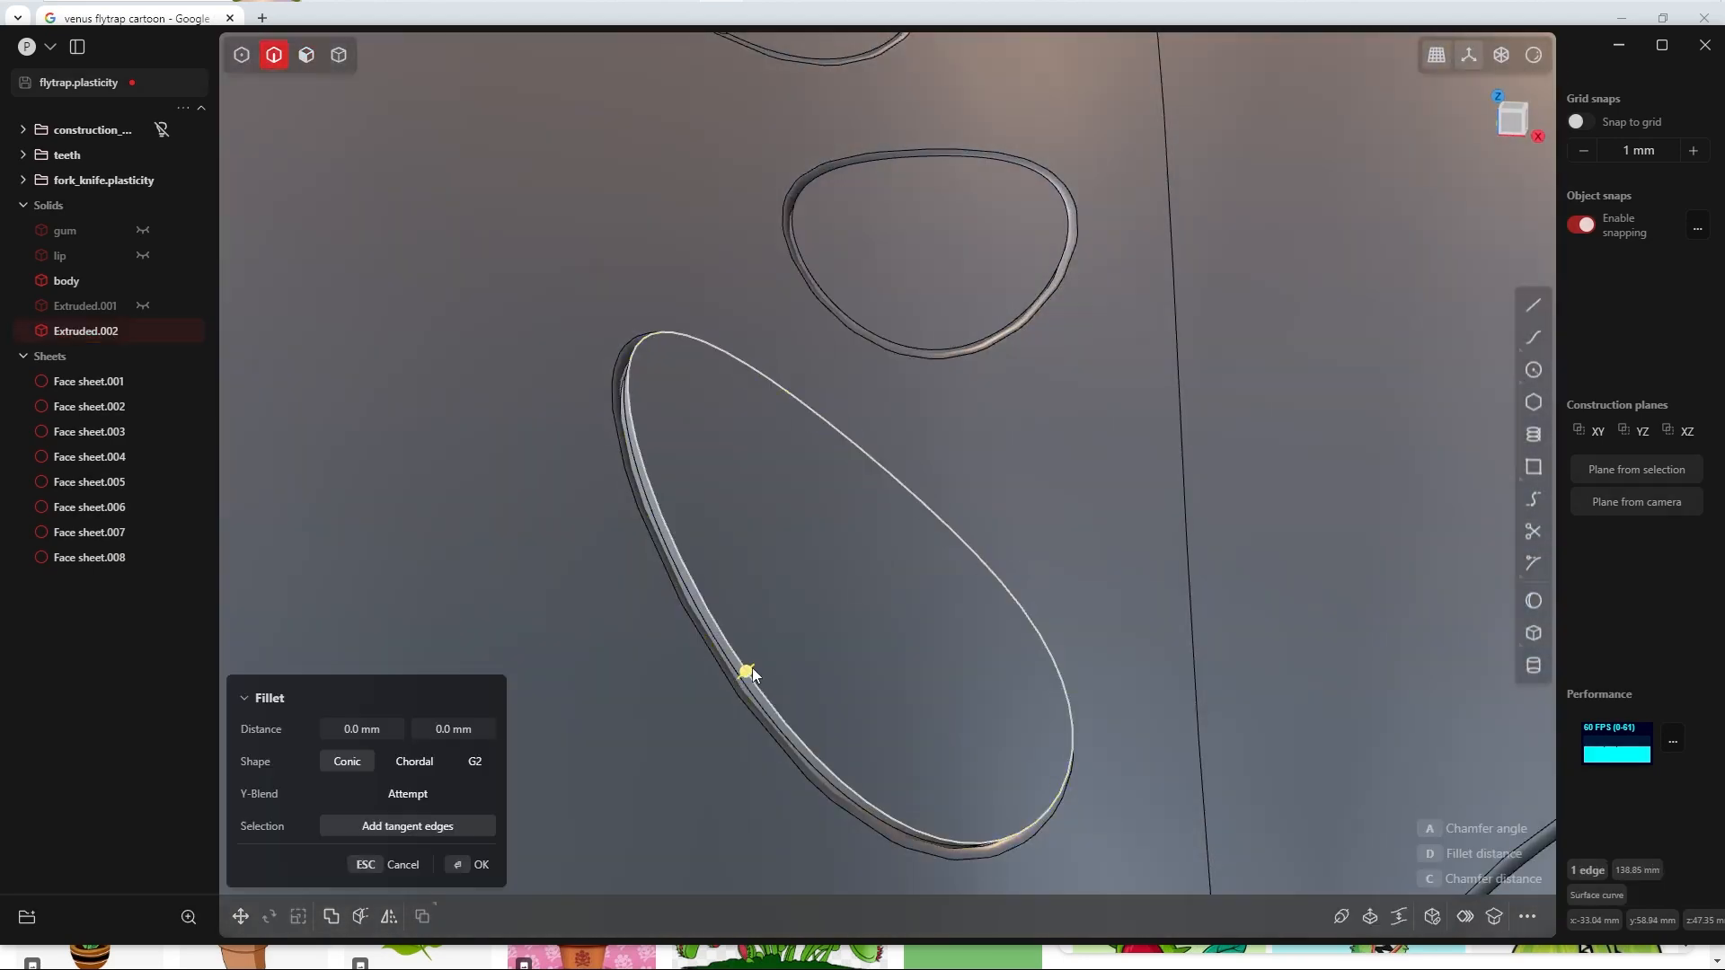
middle_drag(750, 670, 762, 566)
drag(784, 590, 718, 497)
key(Return)
Step: Hide the source sheet of the large elongated dot so that only its filleted solid fills the hole
scroll(716, 502, down, 3)
middle_drag(703, 550, 679, 577)
key(4)
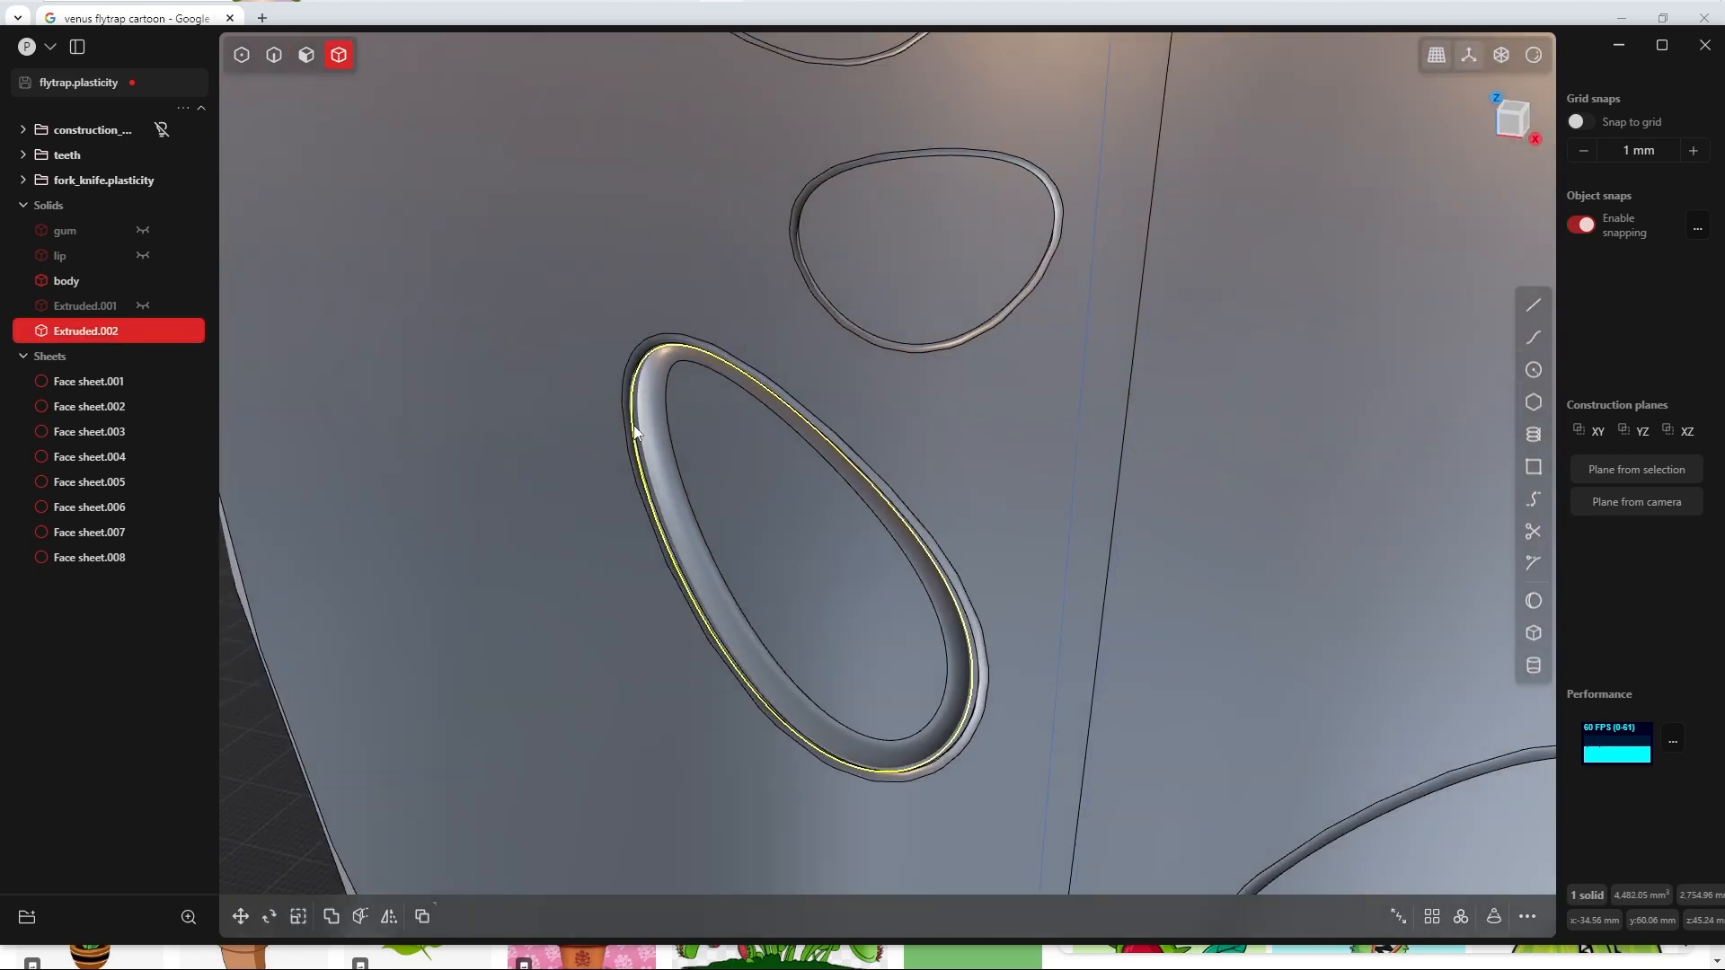
scroll(633, 467, up, 4)
key(v)
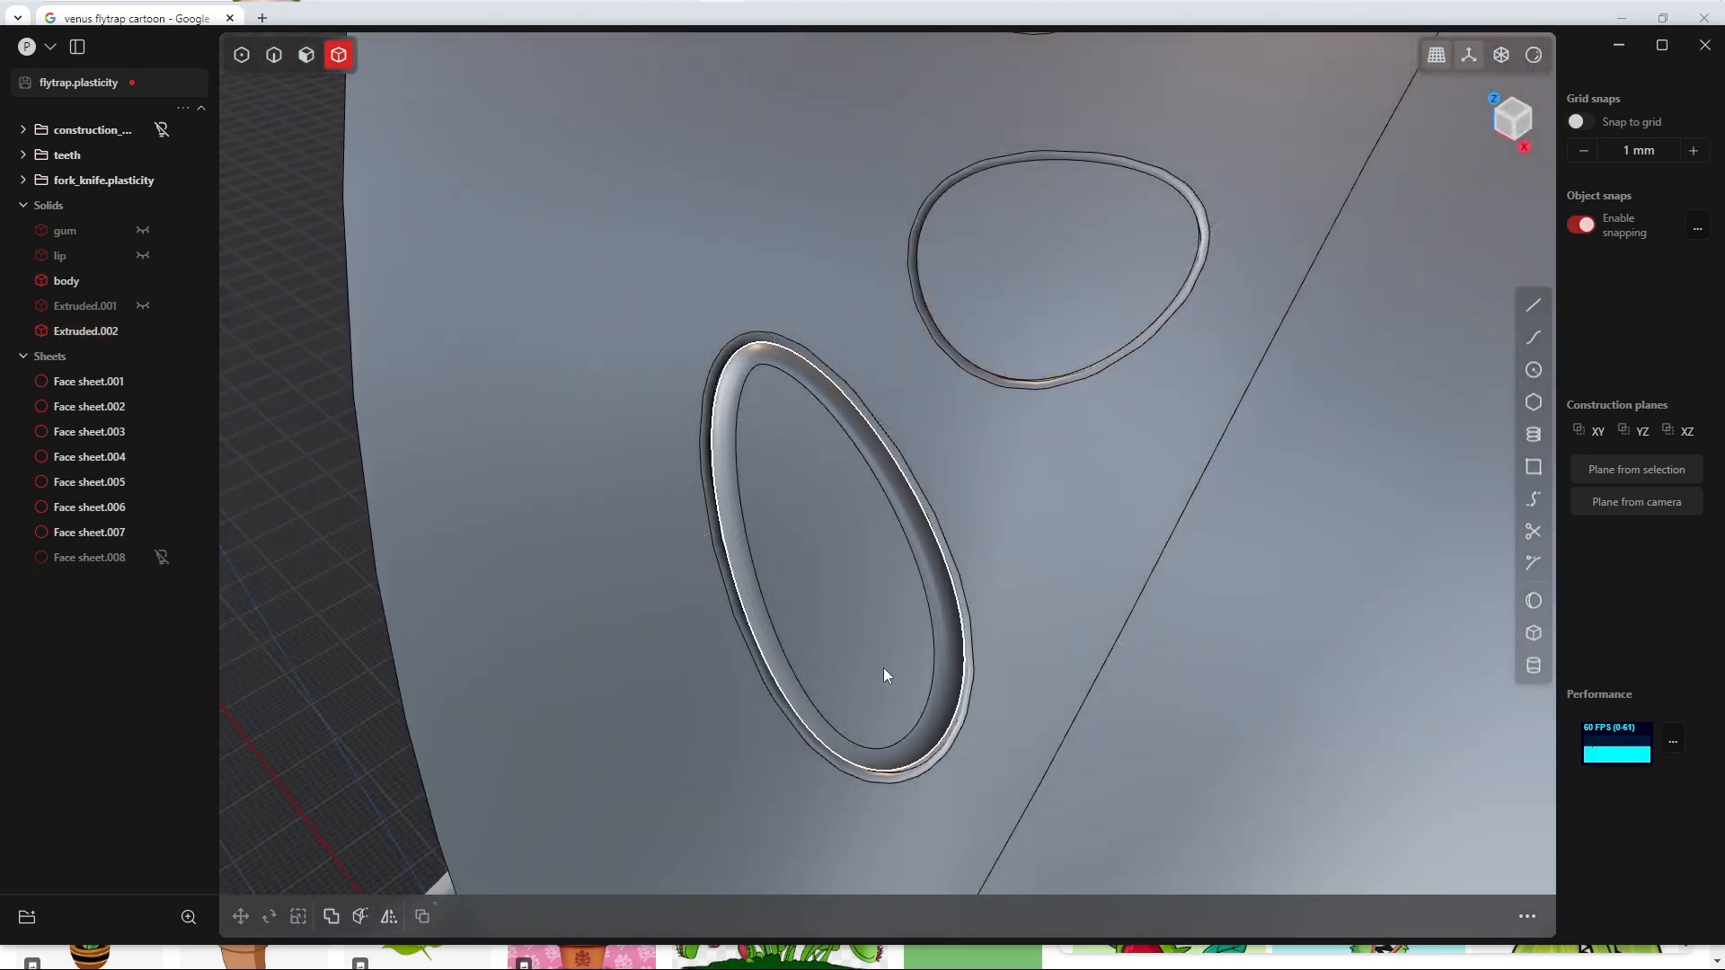
middle_drag(882, 666, 941, 595)
key(v)
Step: Scale the large elongated dot solid by 1.05 in X, Y and Z and show the hidden solids again
click(812, 546)
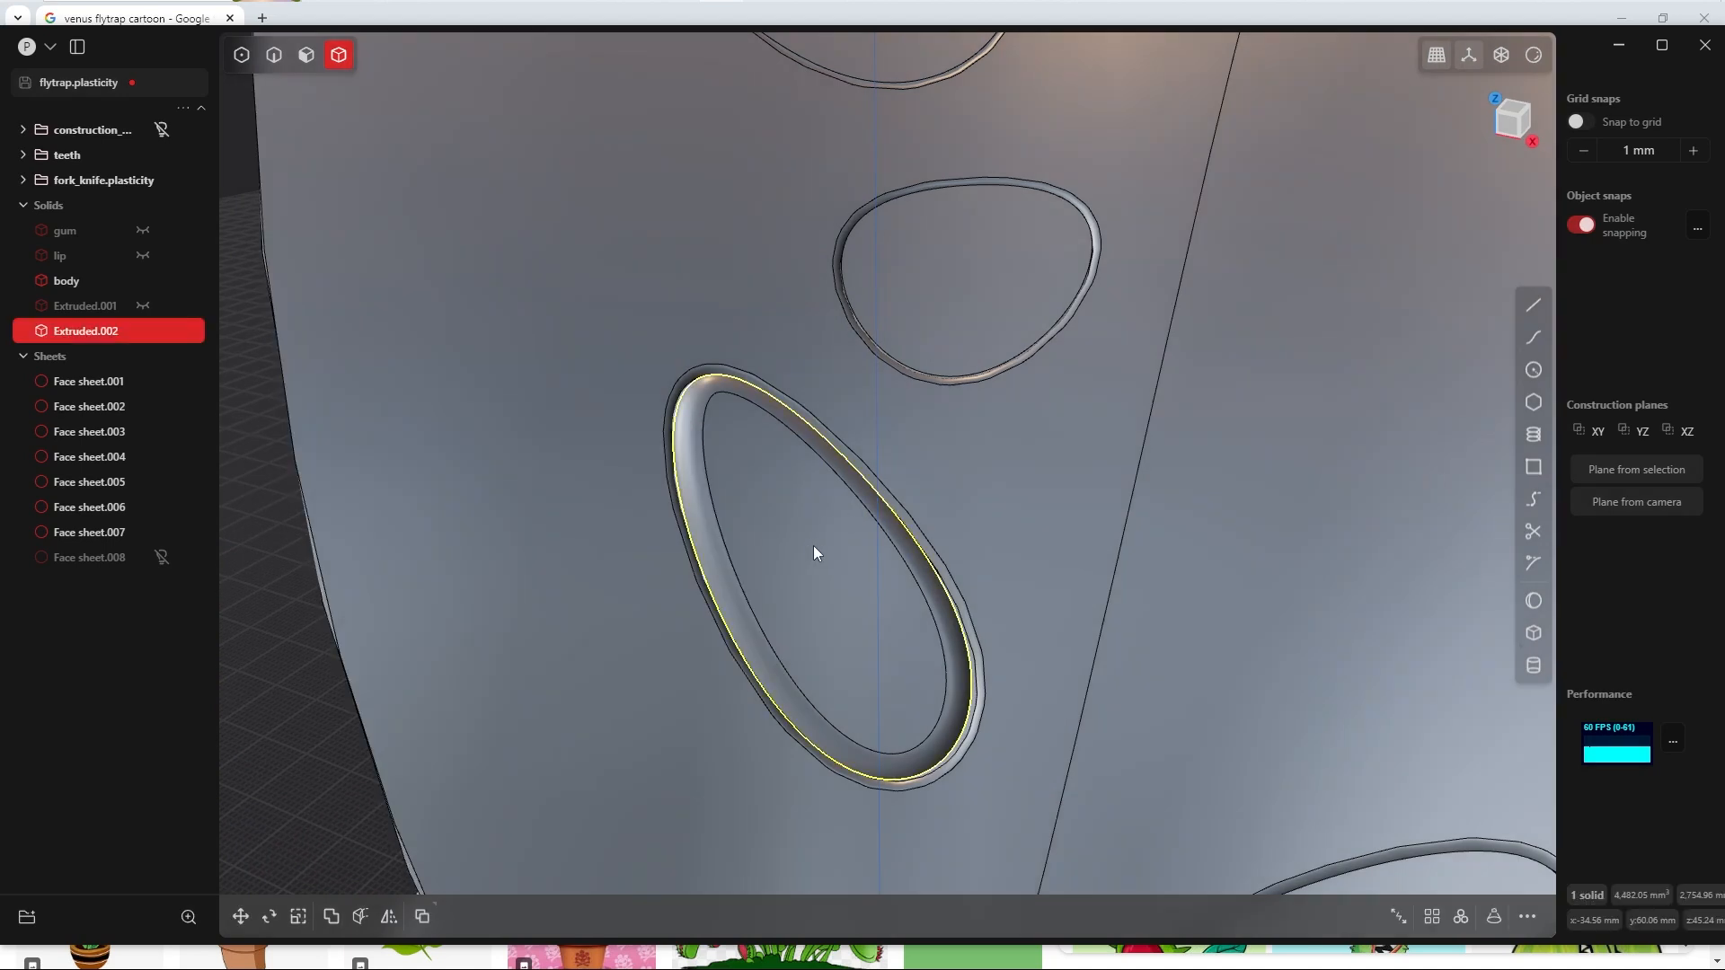
key(s)
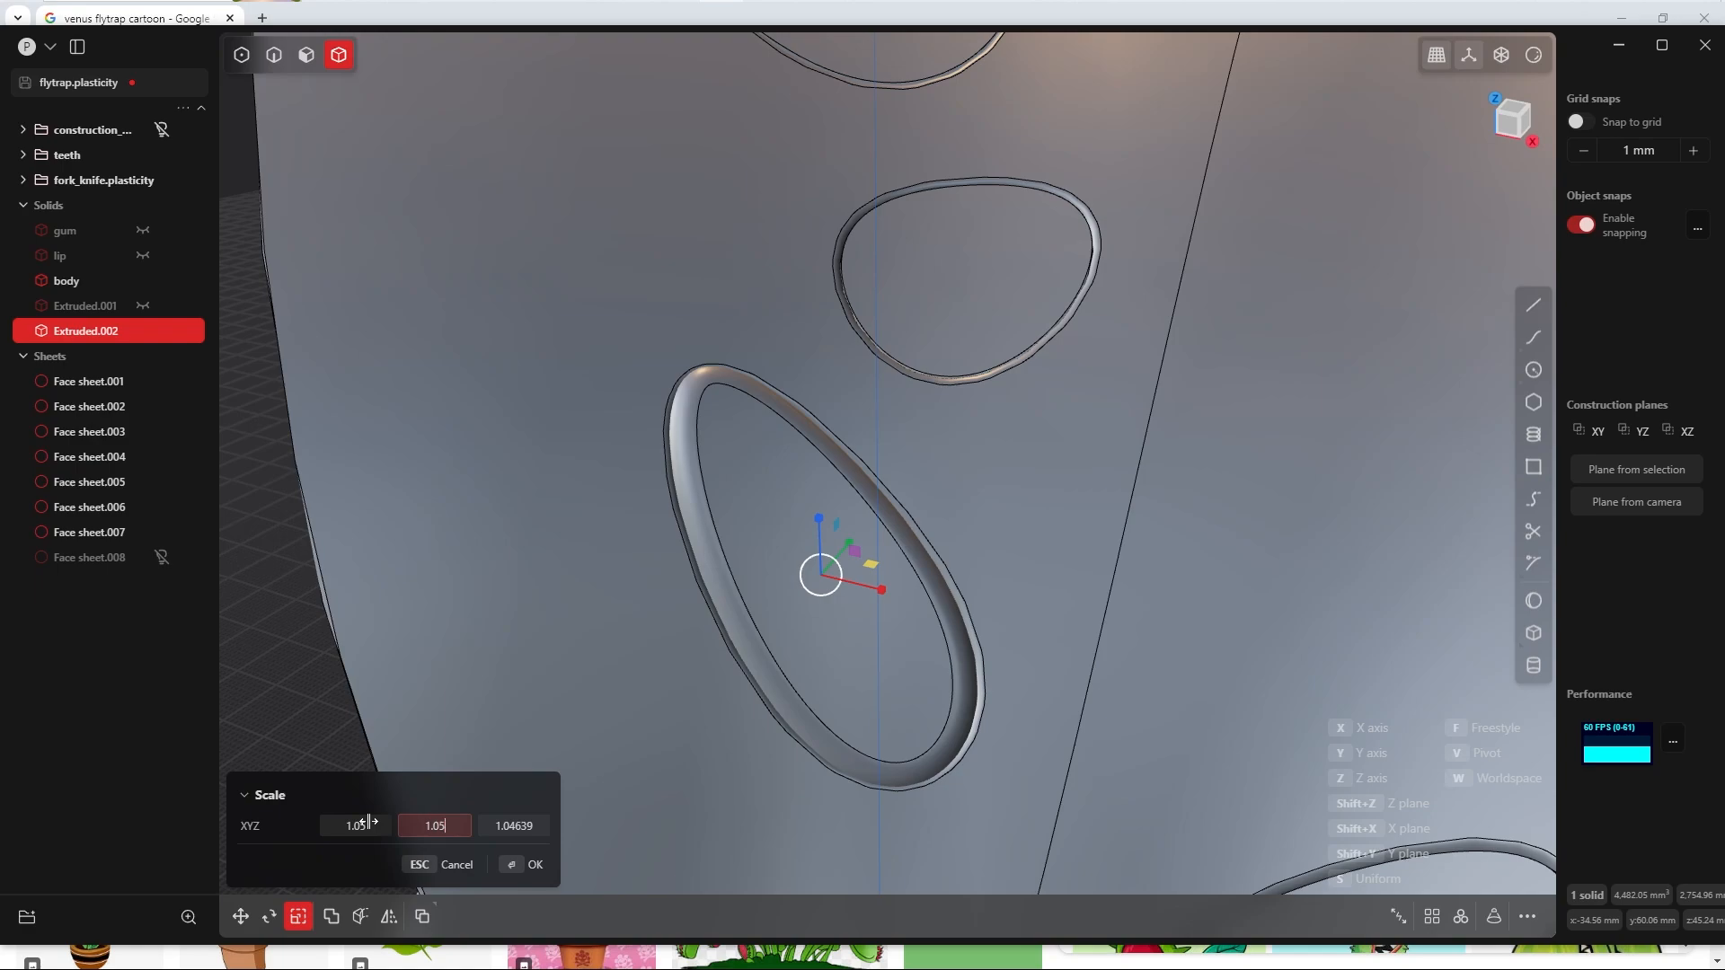
key(Tab)
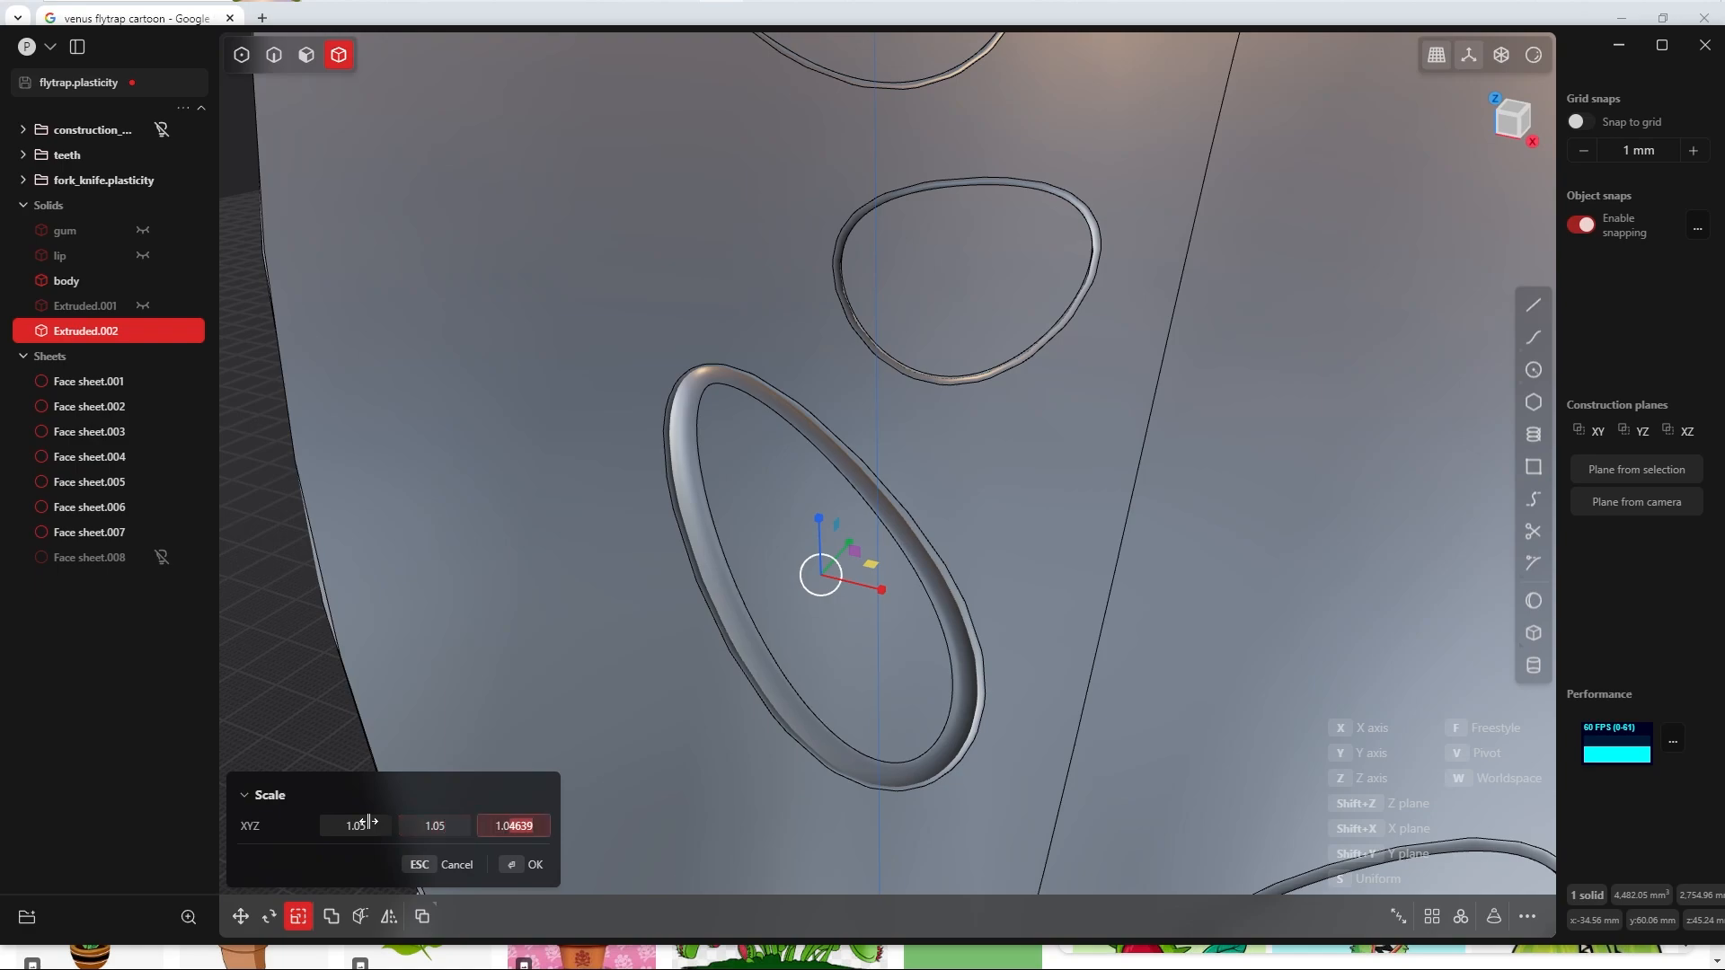
click(520, 869)
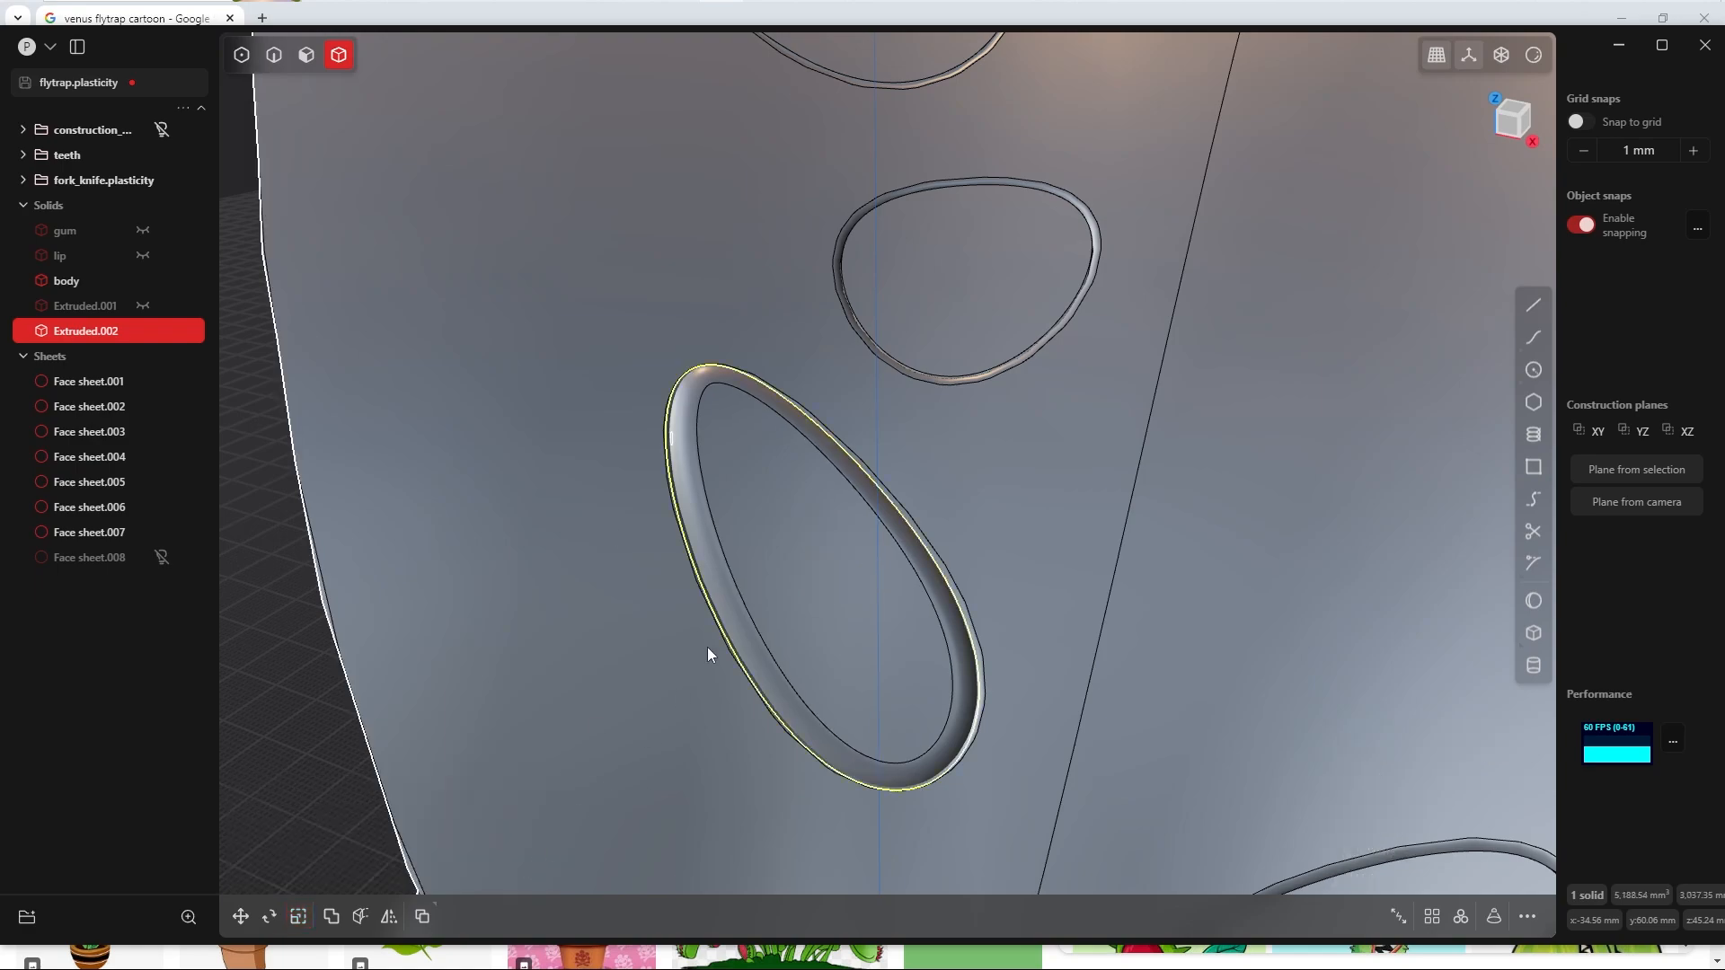
scroll(767, 514, down, 5)
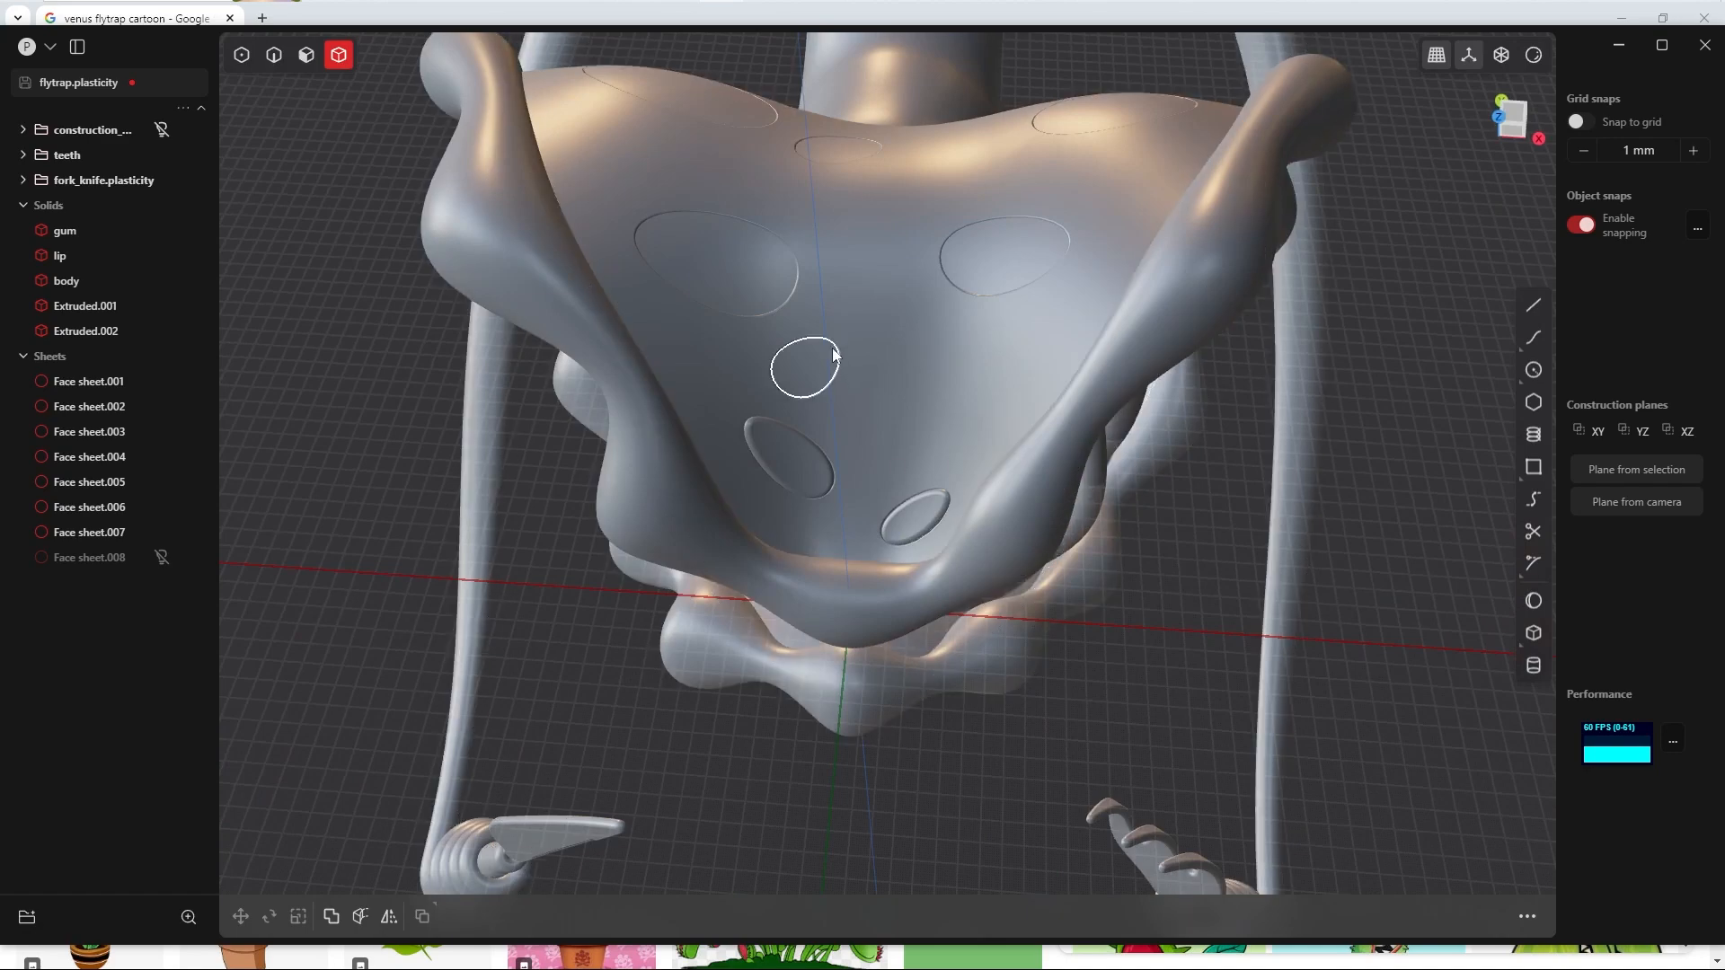
Step: Isolate the body together with Face sheet.001 through Face sheet.007, hiding every other solid
shift+middle_drag(807, 375, 849, 454)
scroll(856, 464, up, 5)
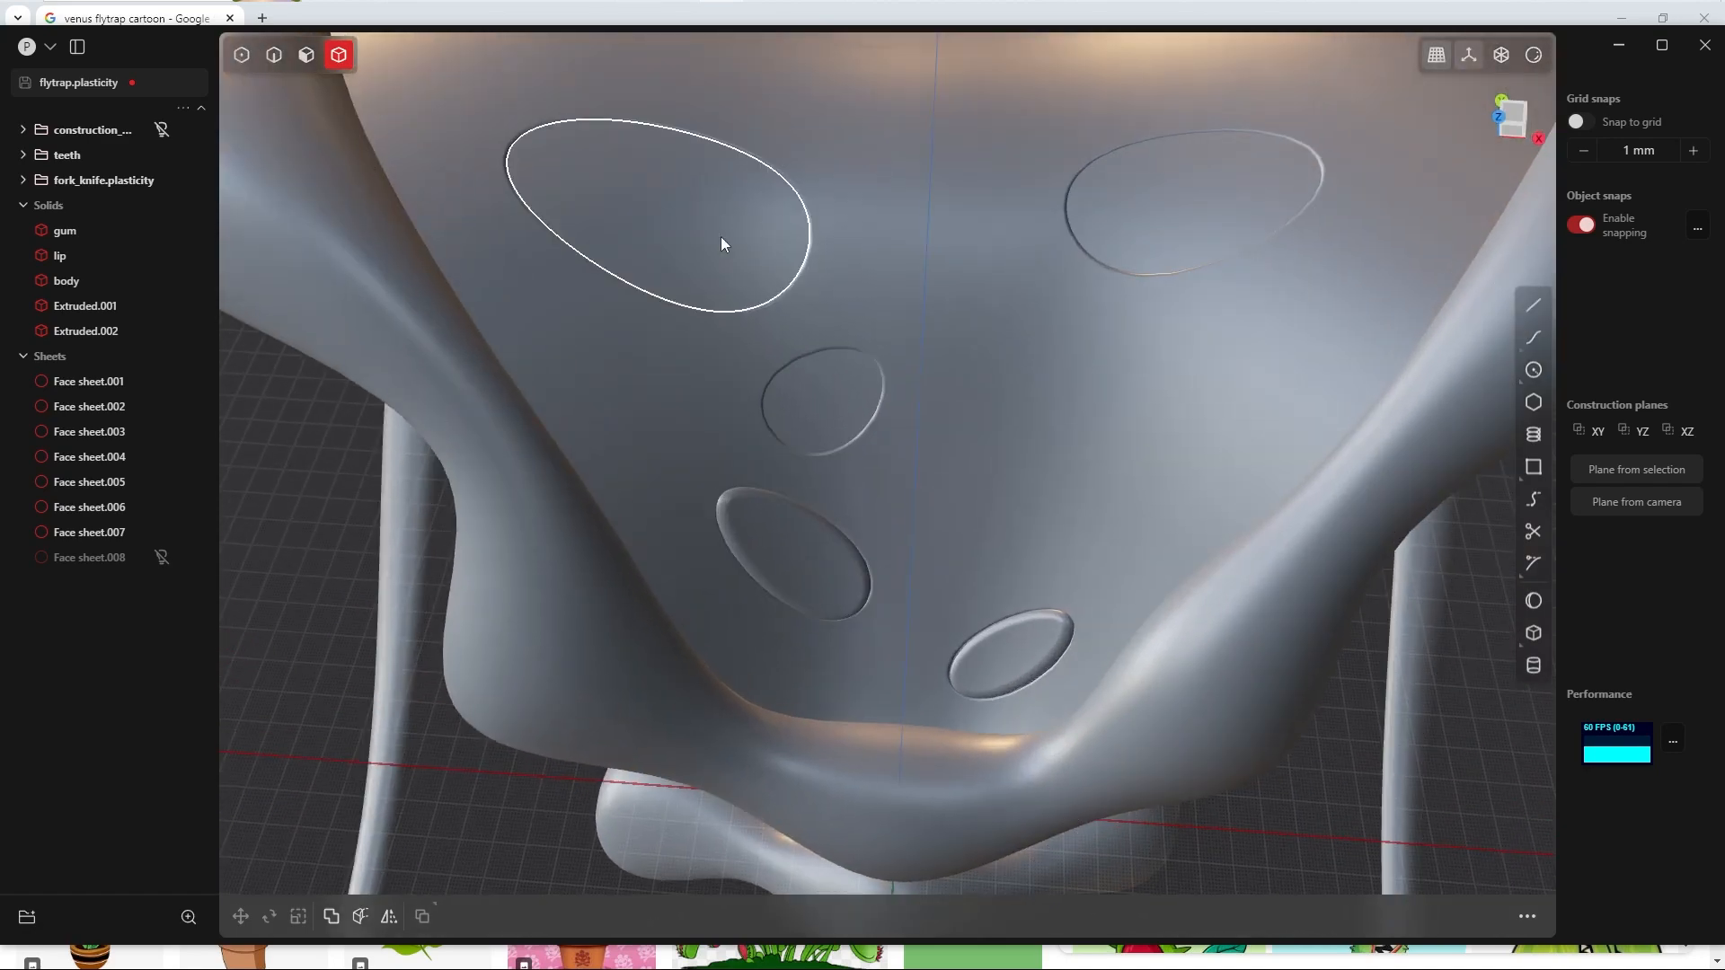
scroll(858, 205, down, 5)
scroll(866, 201, down, 4)
middle_drag(865, 201, 857, 480)
scroll(834, 431, up, 4)
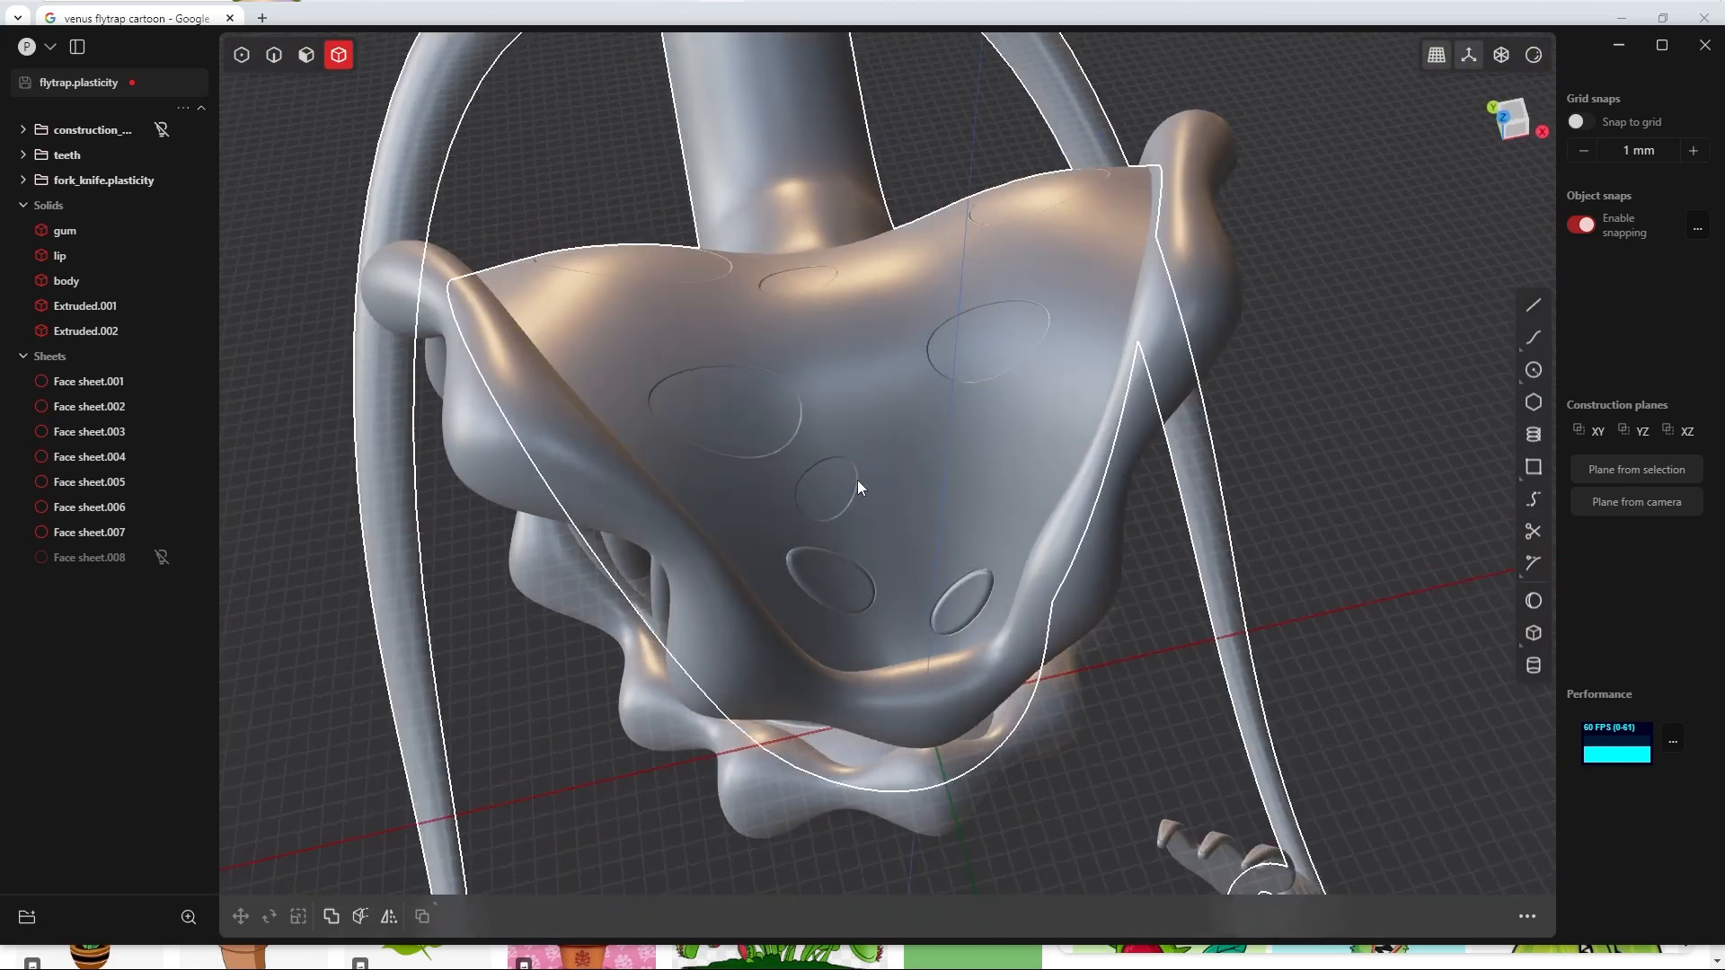
scroll(857, 480, up, 2)
click(99, 382)
shift+click(110, 534)
ctrl+click(95, 283)
key(shift+h)
Step: Extrude Face sheet.001, the small round dot, symmetrically by 2 mm per side as a new body
middle_drag(794, 594, 764, 467)
key(3)
click(780, 431)
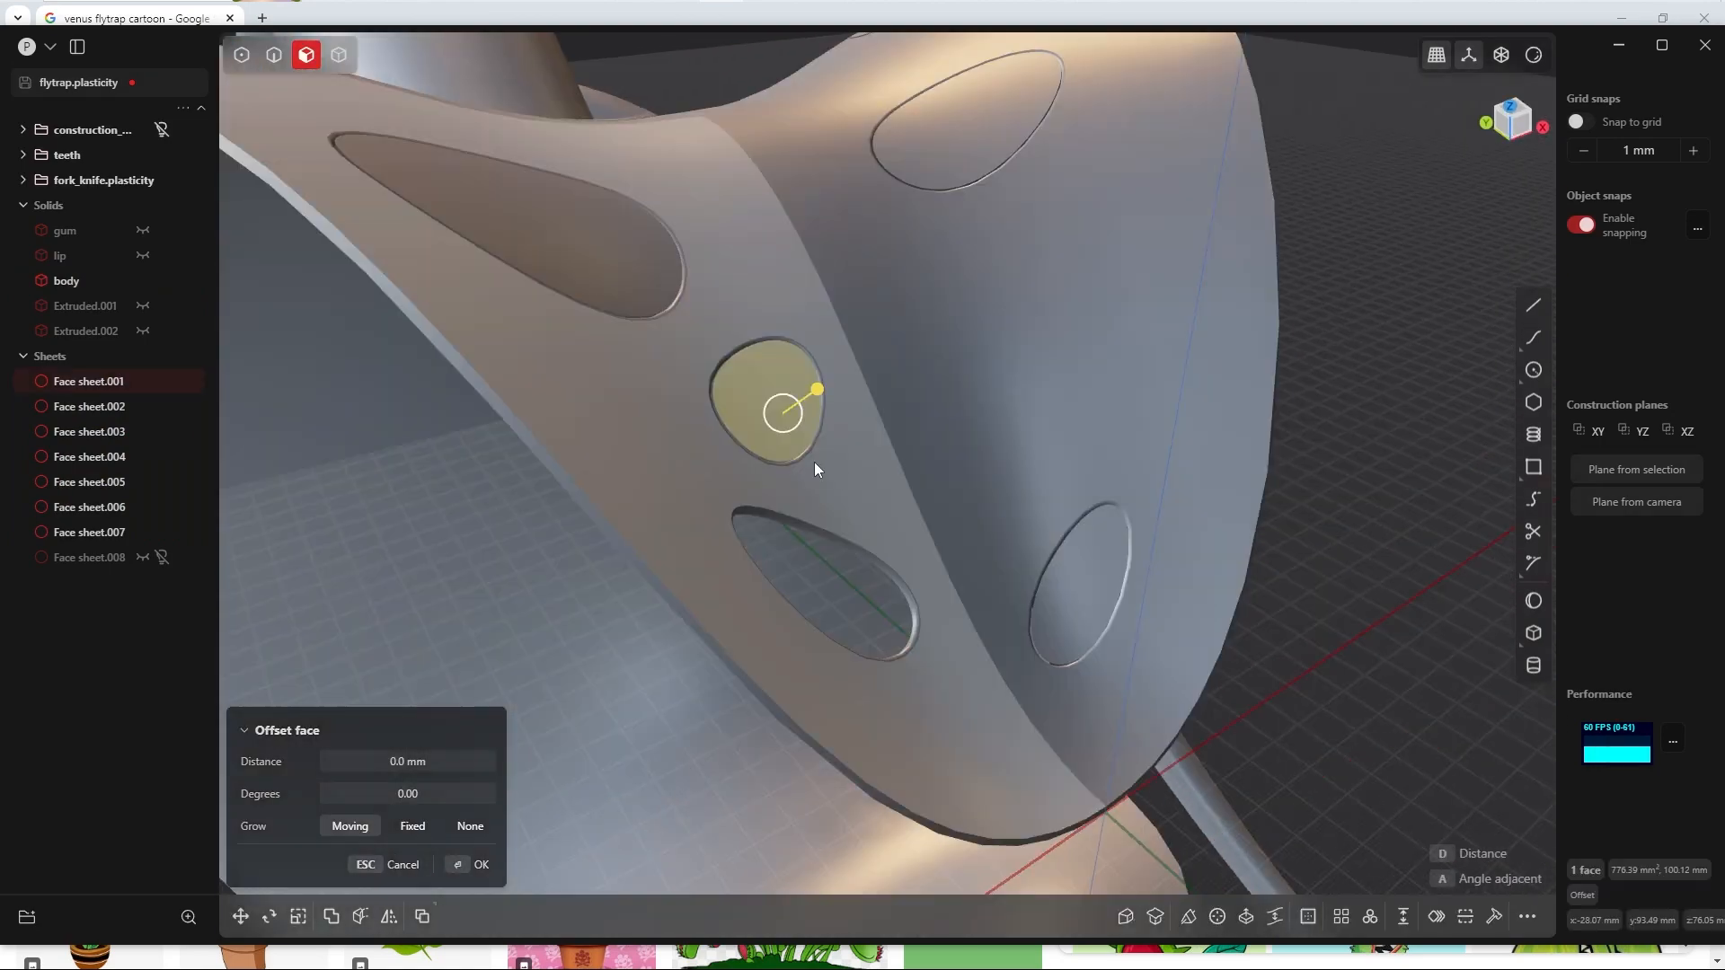
key(e)
drag(826, 383, 835, 378)
click(386, 723)
text(2)
key(Return)
Step: Fillet the outer rim edge of the small round dot solid with a conic fillet
key(Return)
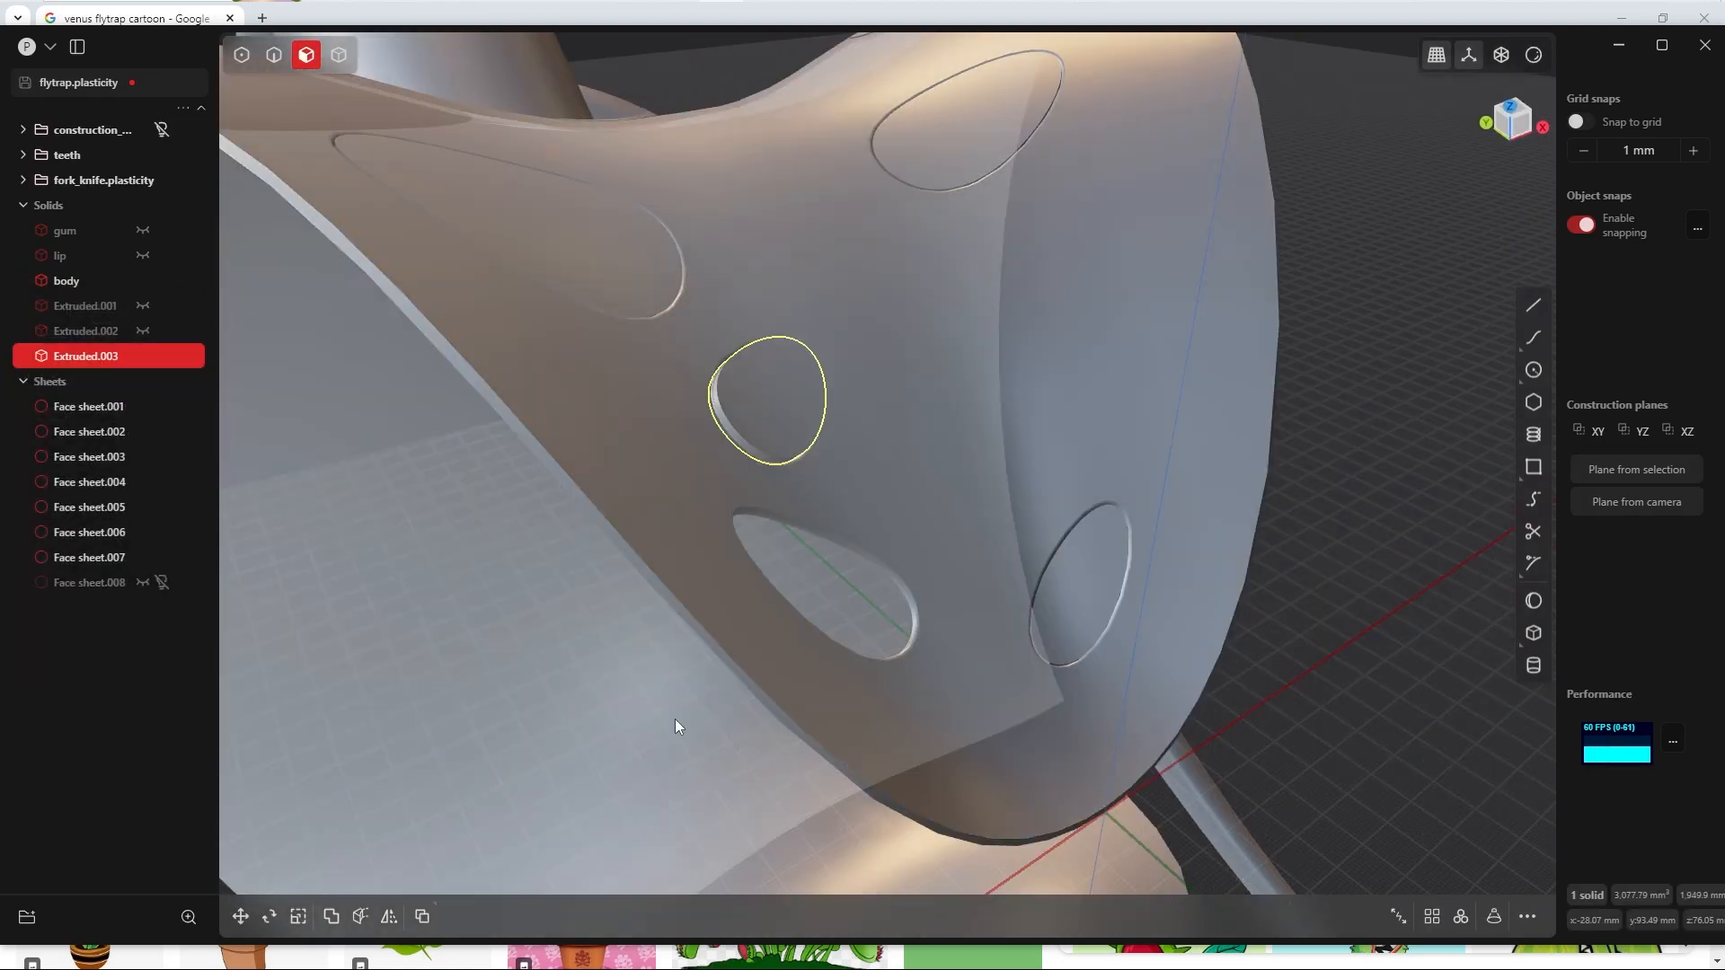
key(2)
scroll(672, 647, up, 4)
click(628, 570)
key(b)
key(Tab)
Step: Scale the small round dot solid by 1.05 in X, Y and Z
key(Return)
key(Return)
middle_drag(413, 698, 767, 538)
key(4)
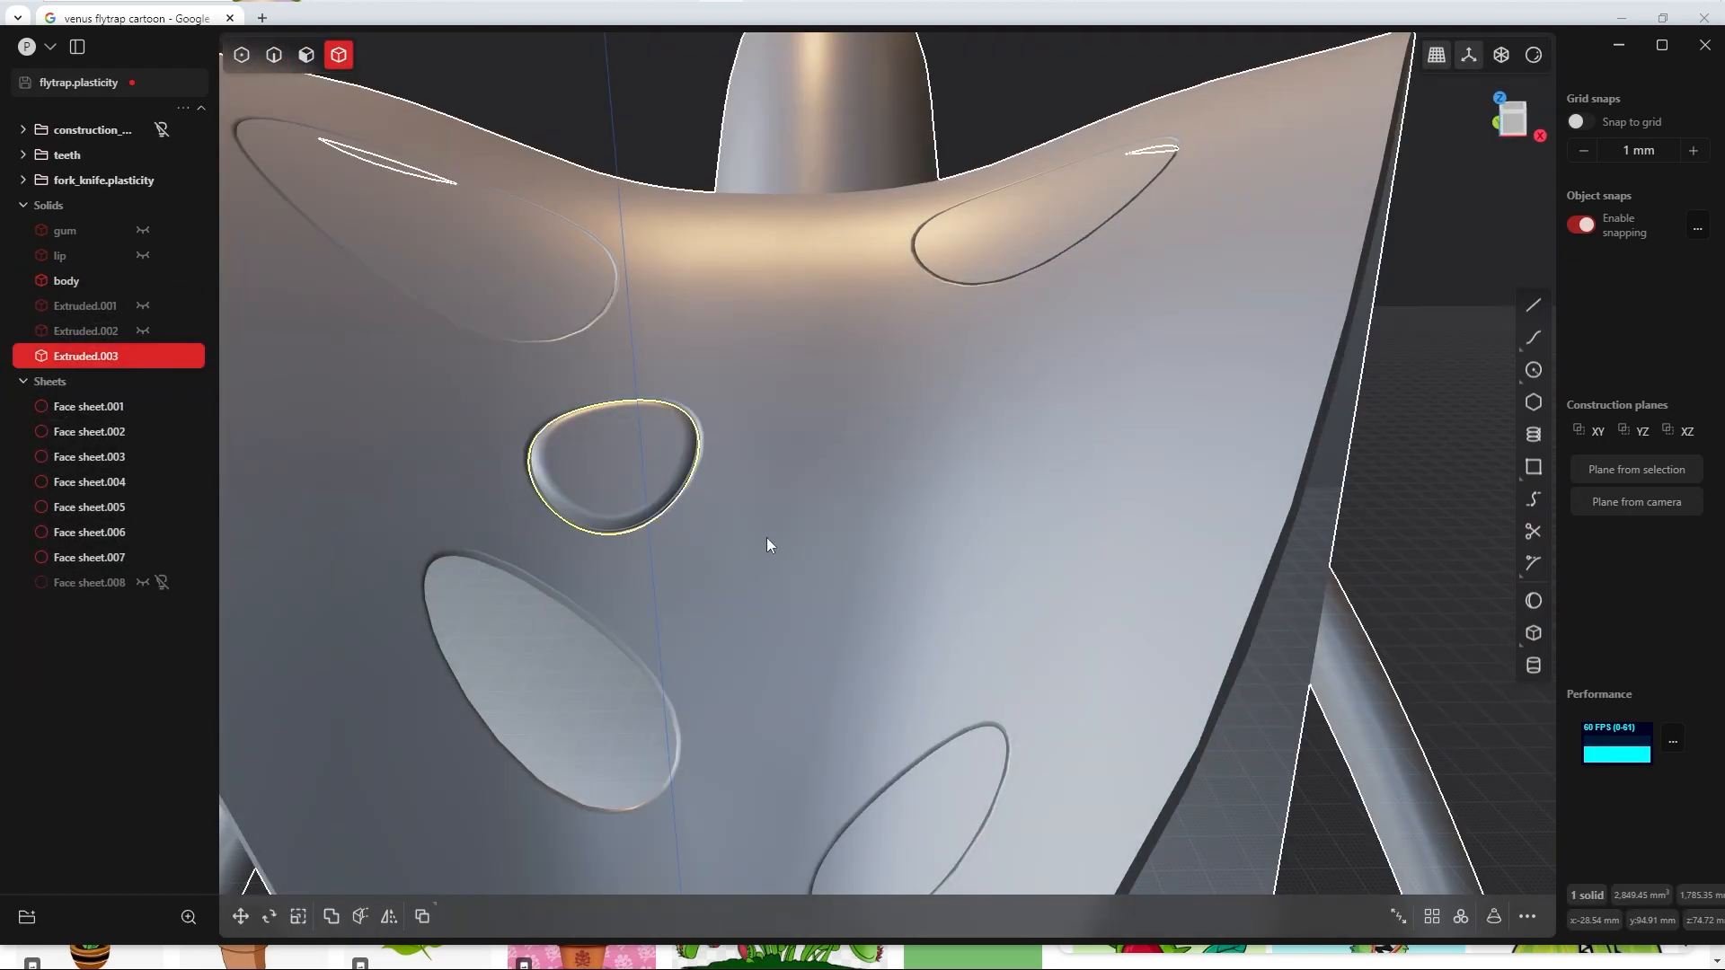
key(s)
key(Tab)
text(1,05)
key(Tab)
key(Tab)
Step: Extrude Face sheet.002, the large elongated dot on the -X side, symmetrically by 2 mm per side as a new body
key(Return)
key(Return)
scroll(431, 557, down, 5)
key(3)
click(709, 450)
key(e)
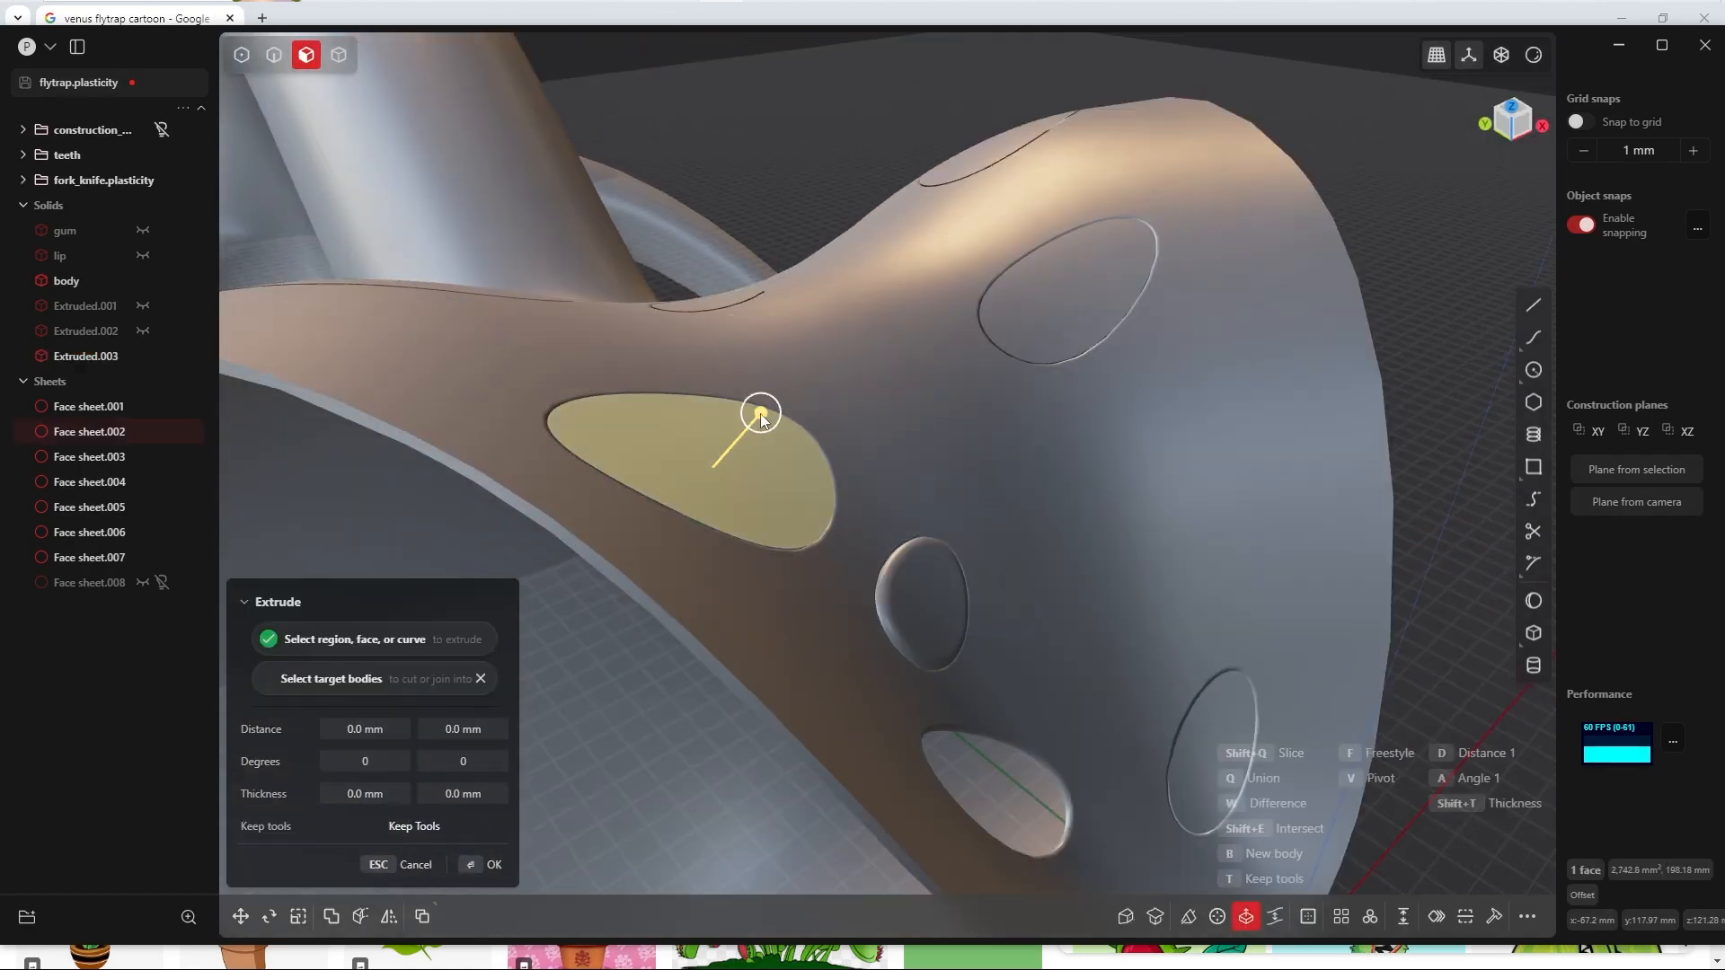
drag(758, 413, 769, 404)
click(378, 729)
text(2)
key(Tab)
Step: Fillet the outer rim edge of the large elongated dot solid on the -X side with a conic fillet
key(Return)
key(Return)
key(2)
scroll(728, 467, up, 2)
click(730, 546)
key(b)
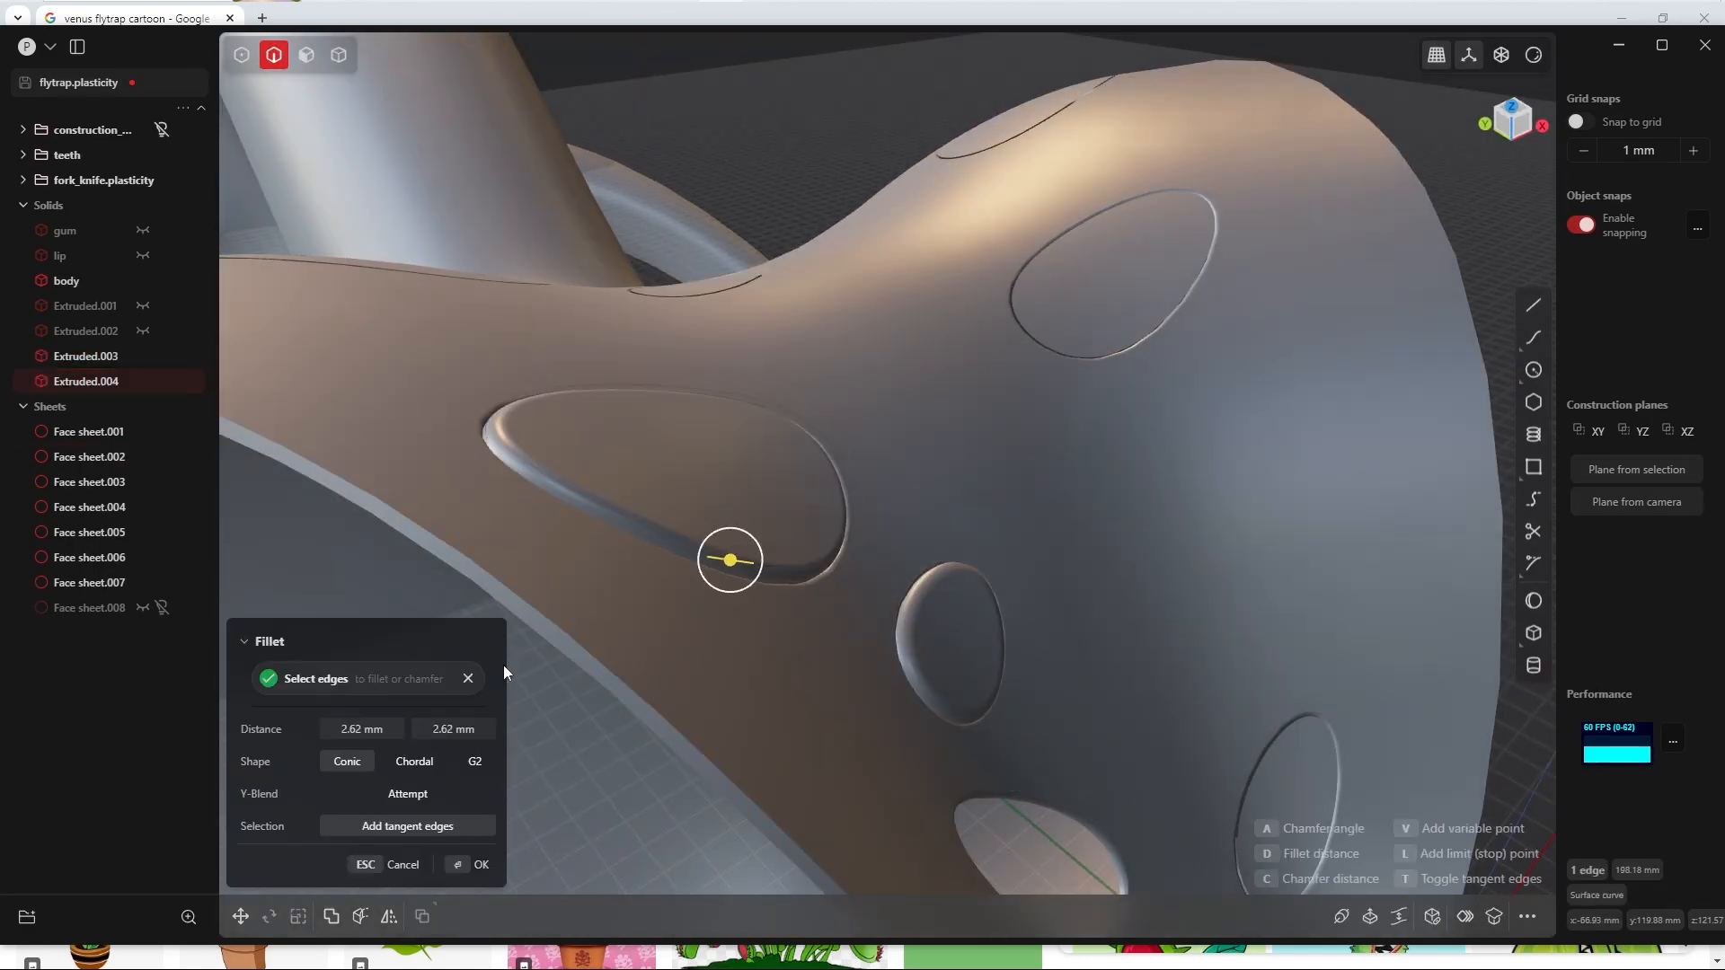
Step: Scale the large elongated dot solid on the -X side by 1.05 in X, Y and Z
key(Return)
key(4)
click(685, 472)
key(s)
key(Tab)
text(1,05)
key(Return)
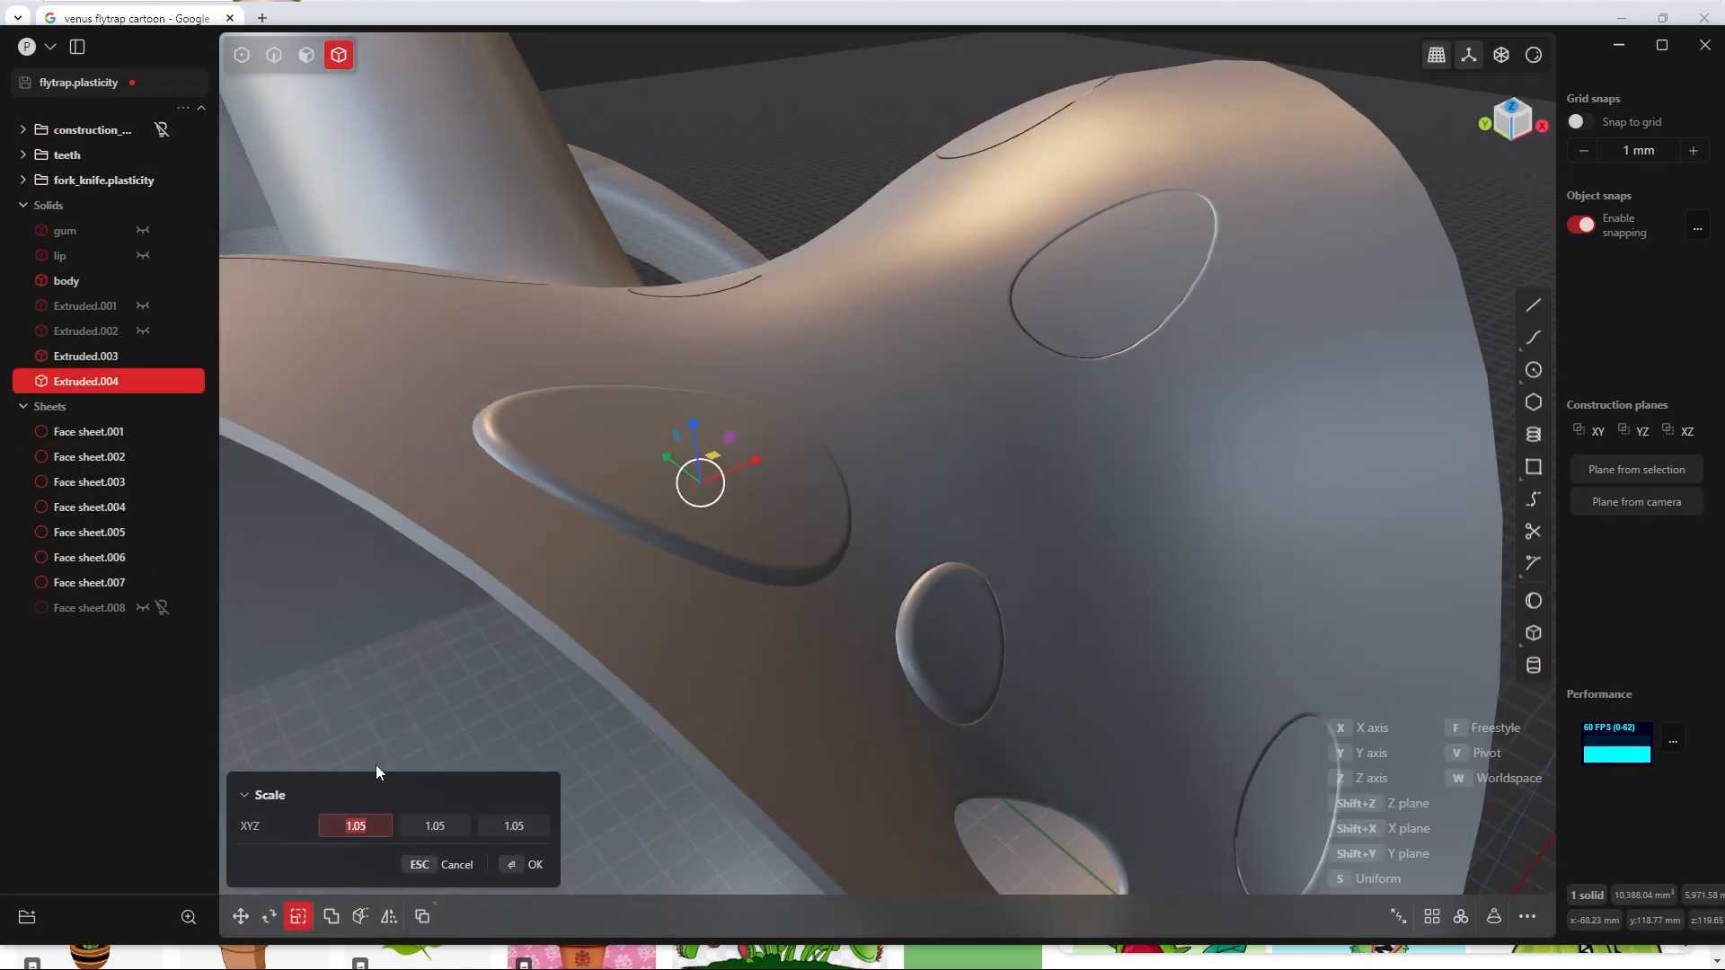
middle_drag(376, 764, 512, 879)
Step: Extrude Face sheet.004, the elongated dot on the +X side, symmetrically by 2 mm per side as a new body
key(Return)
scroll(989, 374, down, 6)
scroll(1029, 563, up, 3)
key(3)
click(1109, 414)
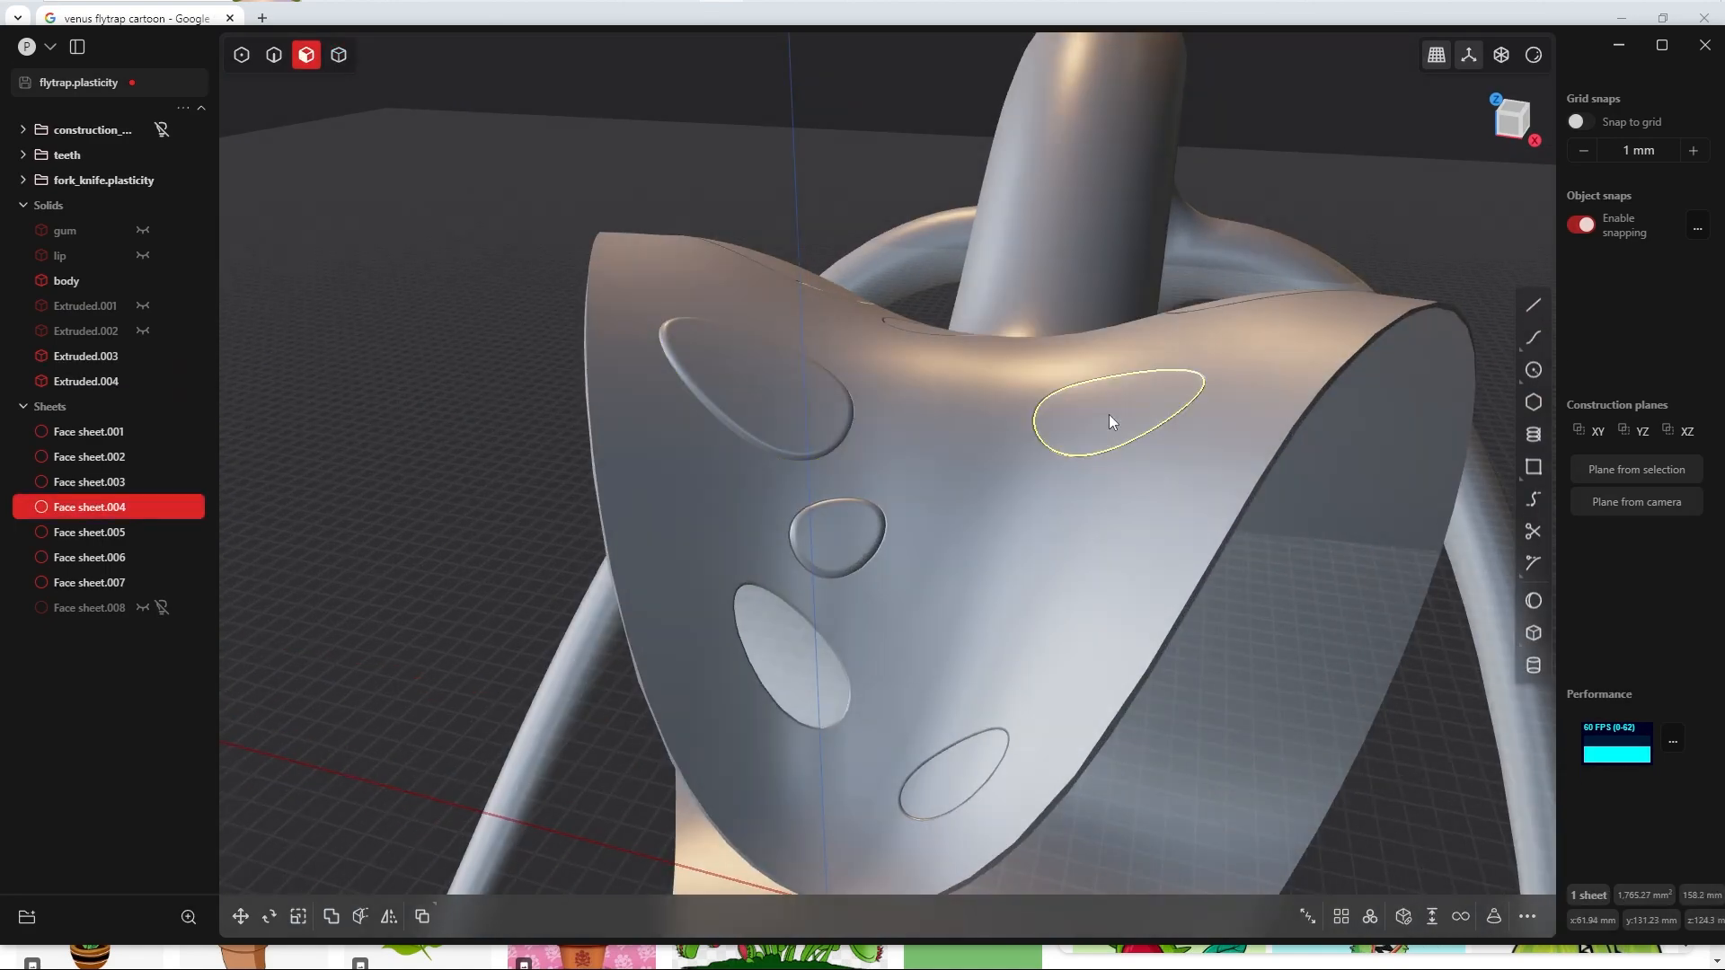
shift+middle_drag(1109, 414, 966, 490)
key(e)
drag(927, 448, 911, 443)
click(379, 729)
text(2)
key(Tab)
Step: Fillet the outer rim edge of the elongated dot solid on the +X side with a conic fillet
key(Return)
key(Return)
key(2)
click(1031, 494)
key(b)
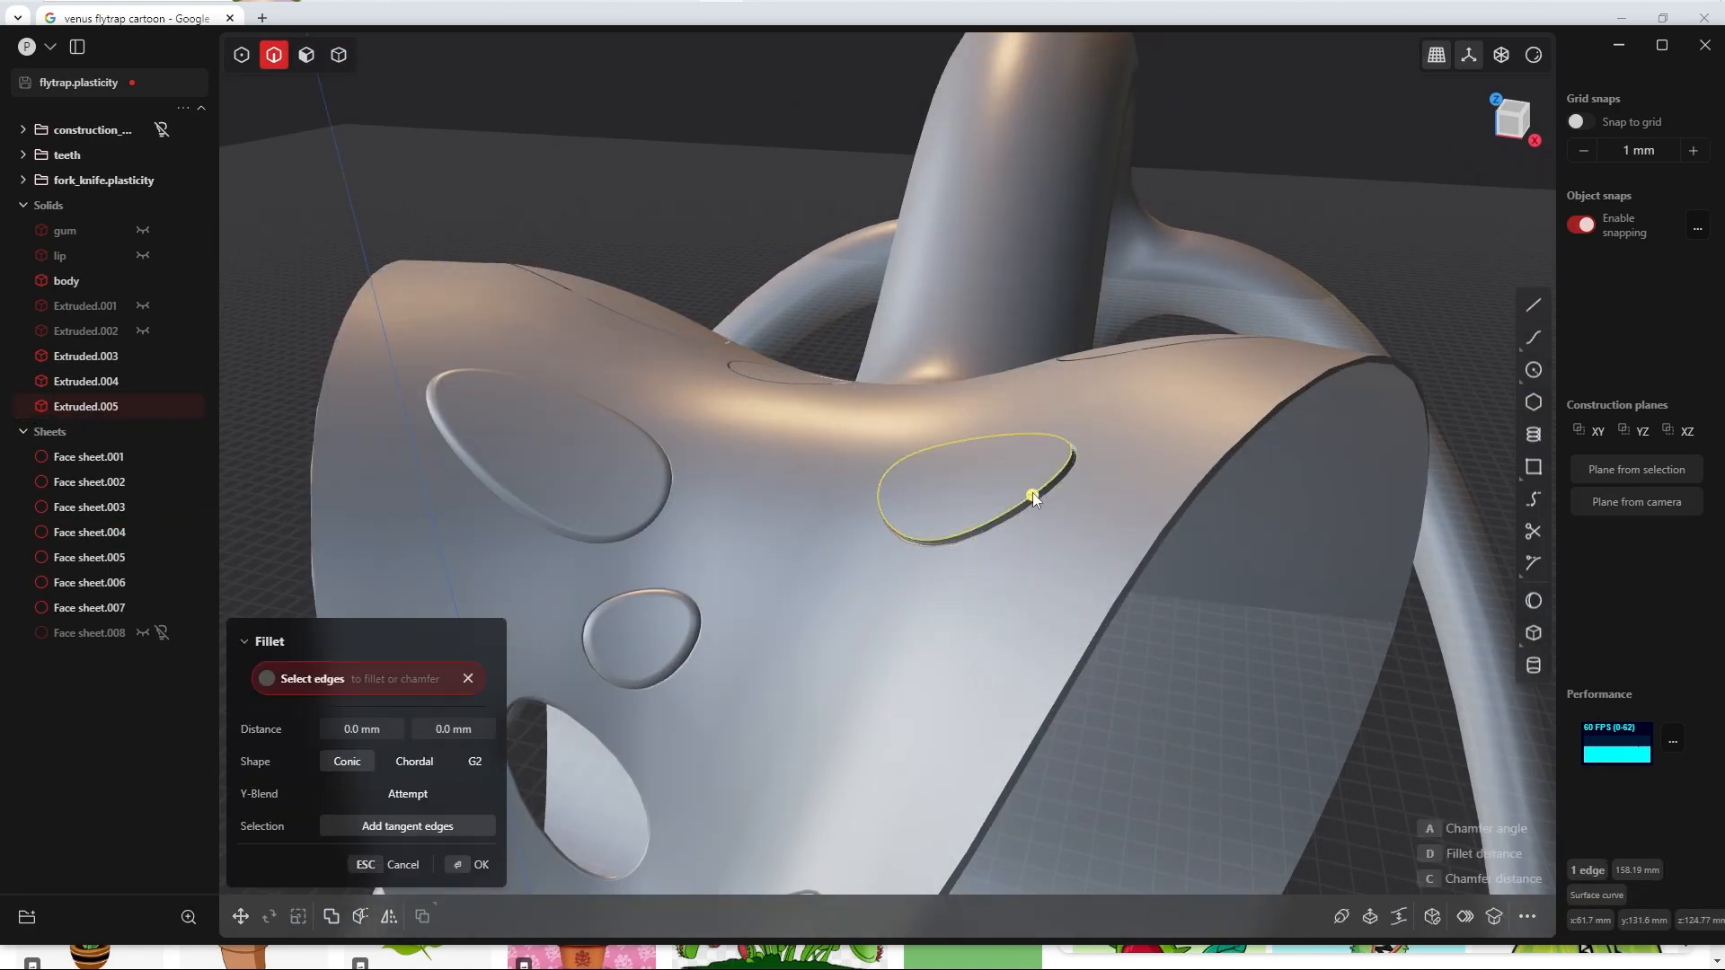
Step: Extrude Face sheet.005, the large dot near the neck on the -X side, symmetrically by 2 mm per side as a new body
key(Return)
key(Return)
key(3)
middle_drag(1033, 297, 876, 454)
click(882, 451)
key(e)
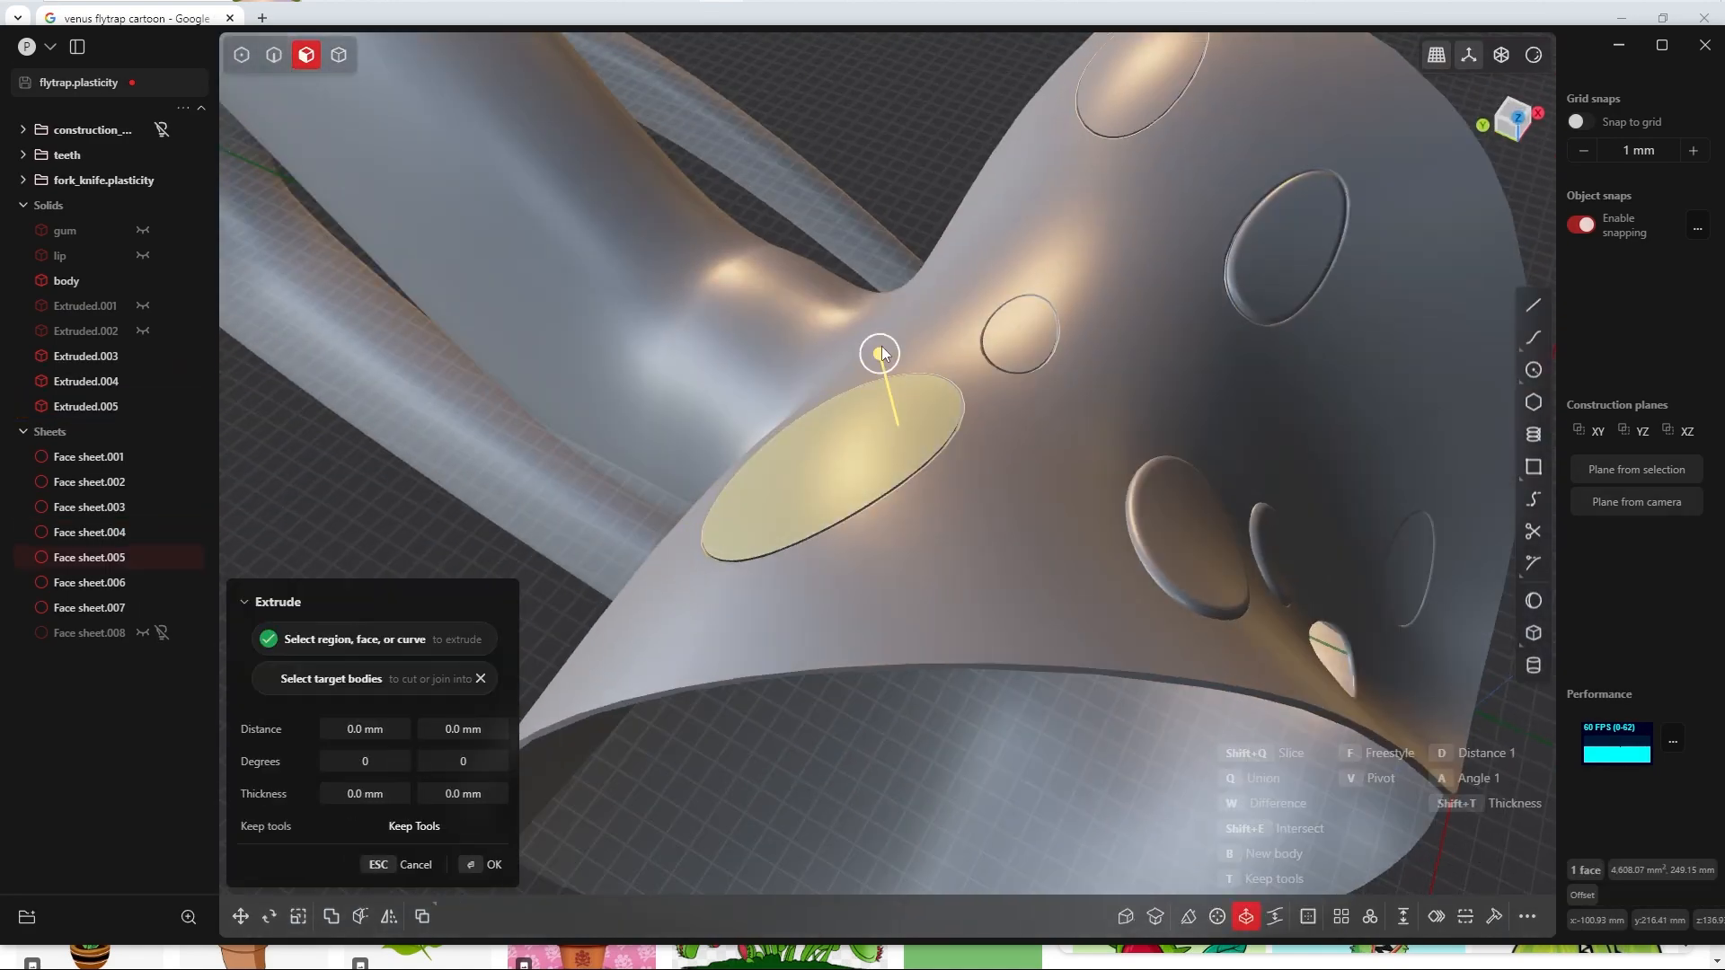
drag(878, 354, 873, 336)
click(379, 729)
text(2)
Step: Fillet the outer rim edge of the large dot solid near the neck on the -X side
key(Return)
key(2)
click(707, 557)
key(b)
key(Return)
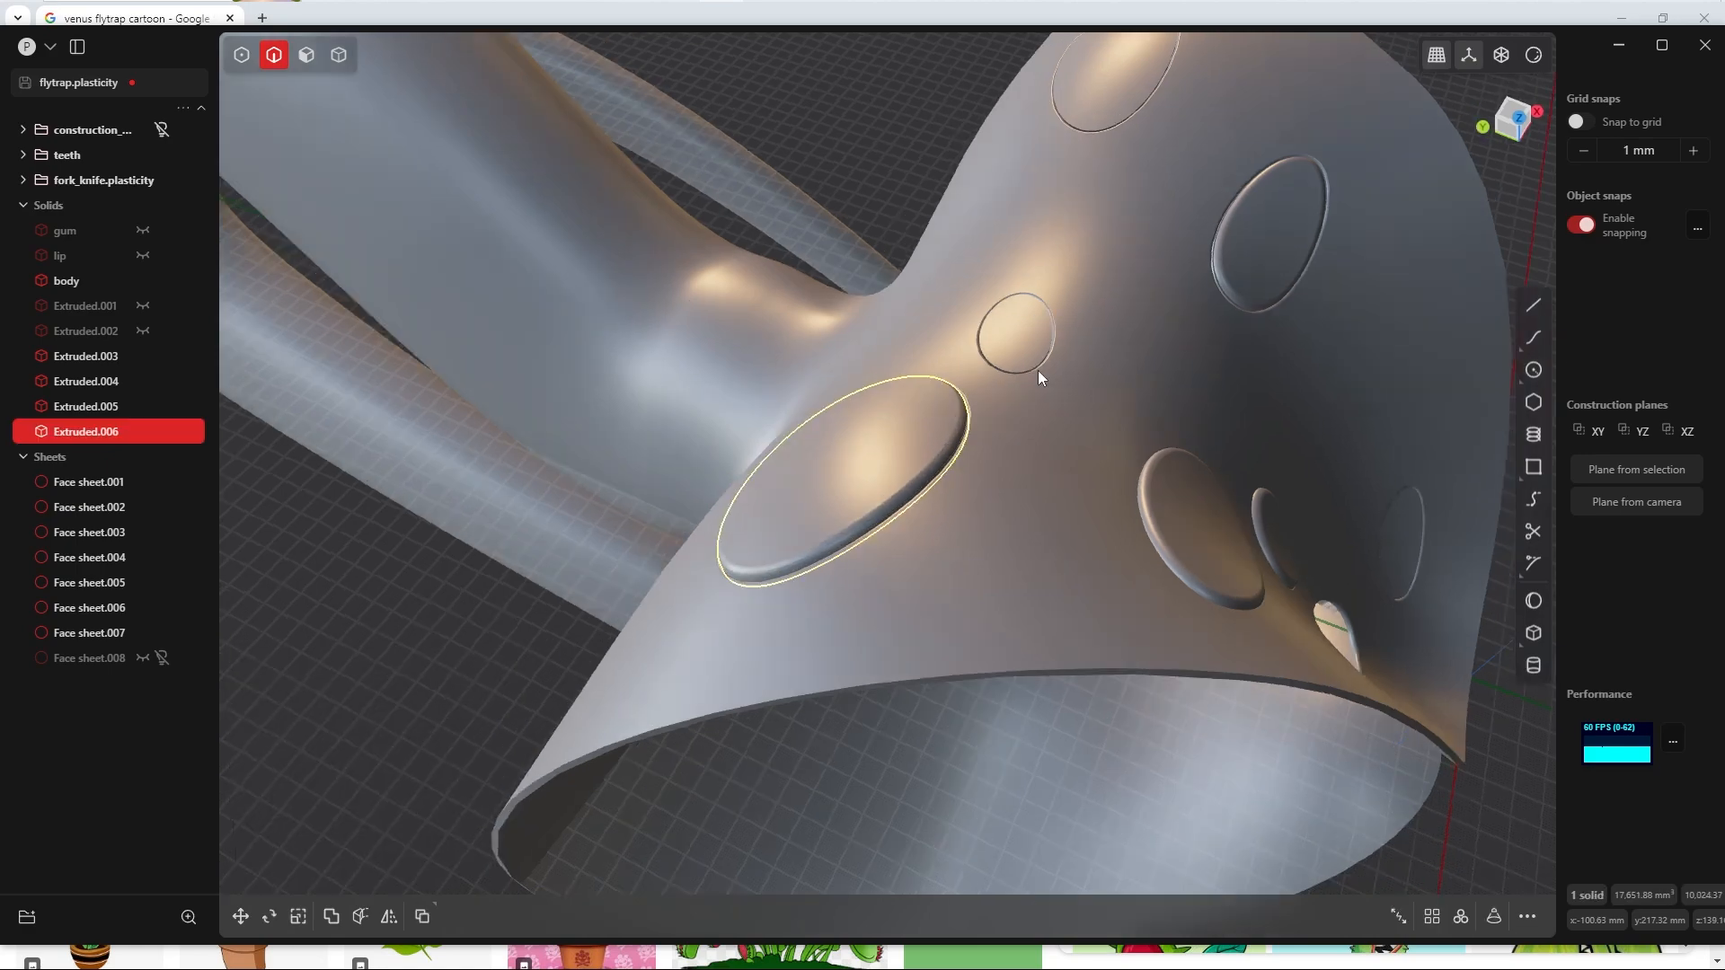
Step: Extrude Face sheet.006, the small oval dot in front of the neck, symmetrically by 2 mm per side as a new body
middle_drag(1038, 371, 986, 336)
click(934, 412)
click(939, 352)
key(e)
drag(922, 278, 922, 262)
click(379, 728)
text(2)
click(487, 860)
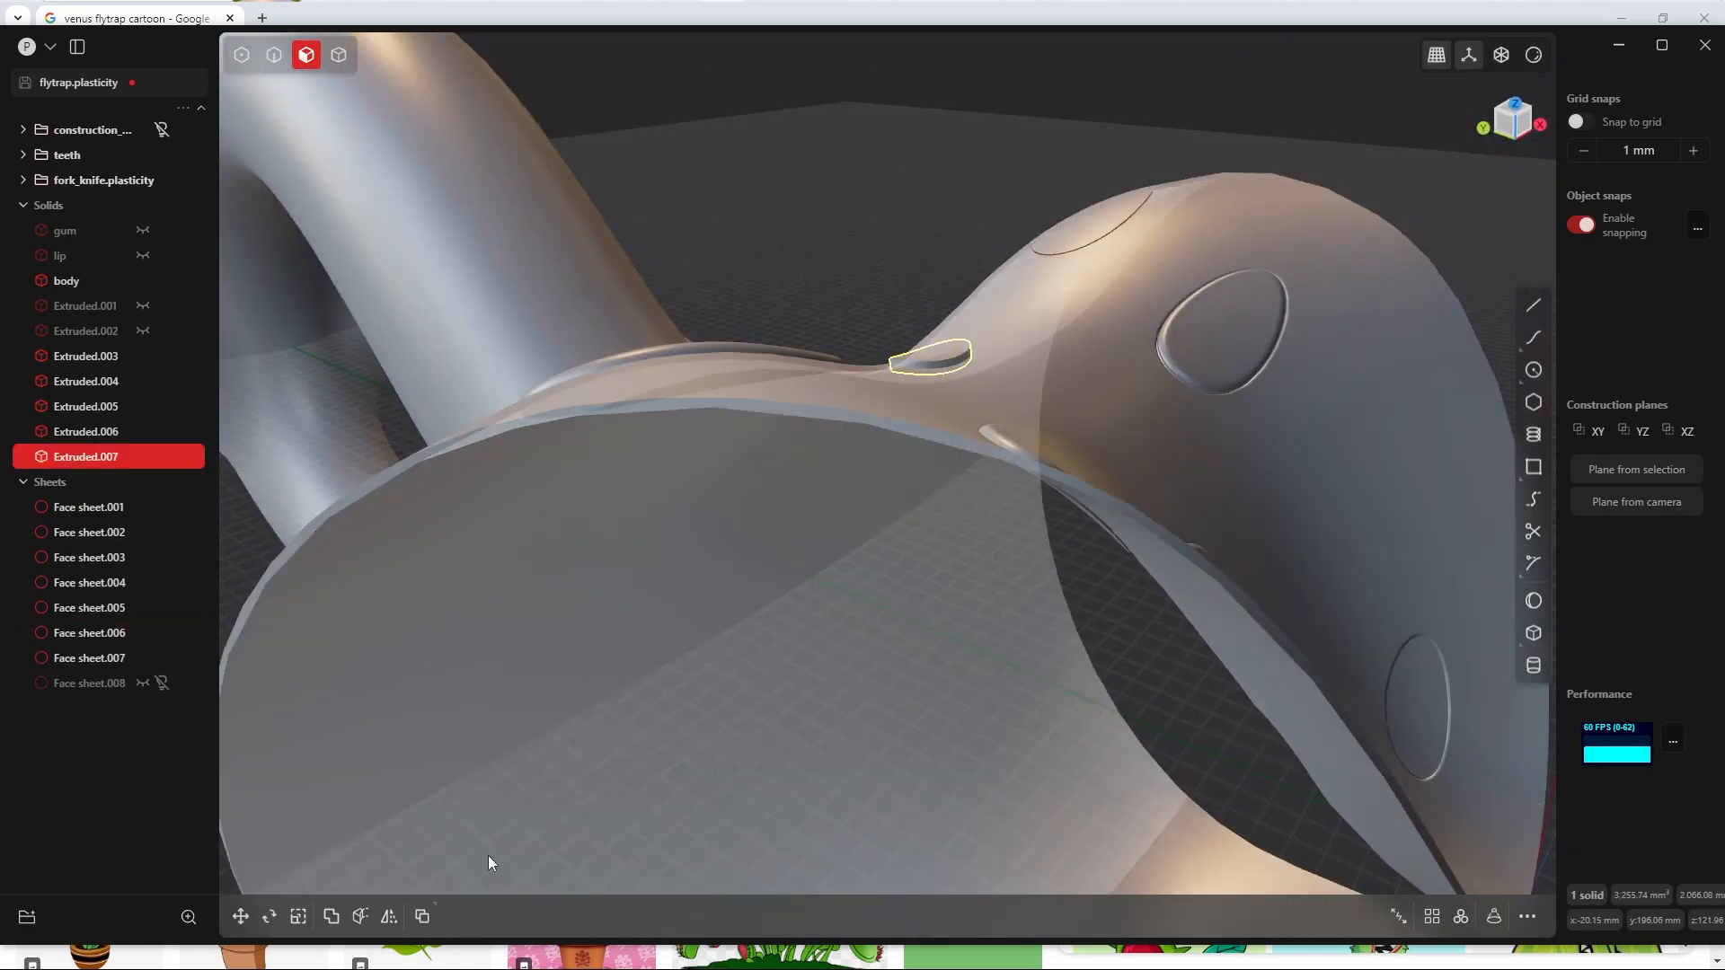
Step: Fillet the outer rim edge of the small oval dot solid in front of the neck
middle_drag(943, 296, 979, 422)
click(1005, 194)
key(b)
click(379, 729)
text(2)
key(Return)
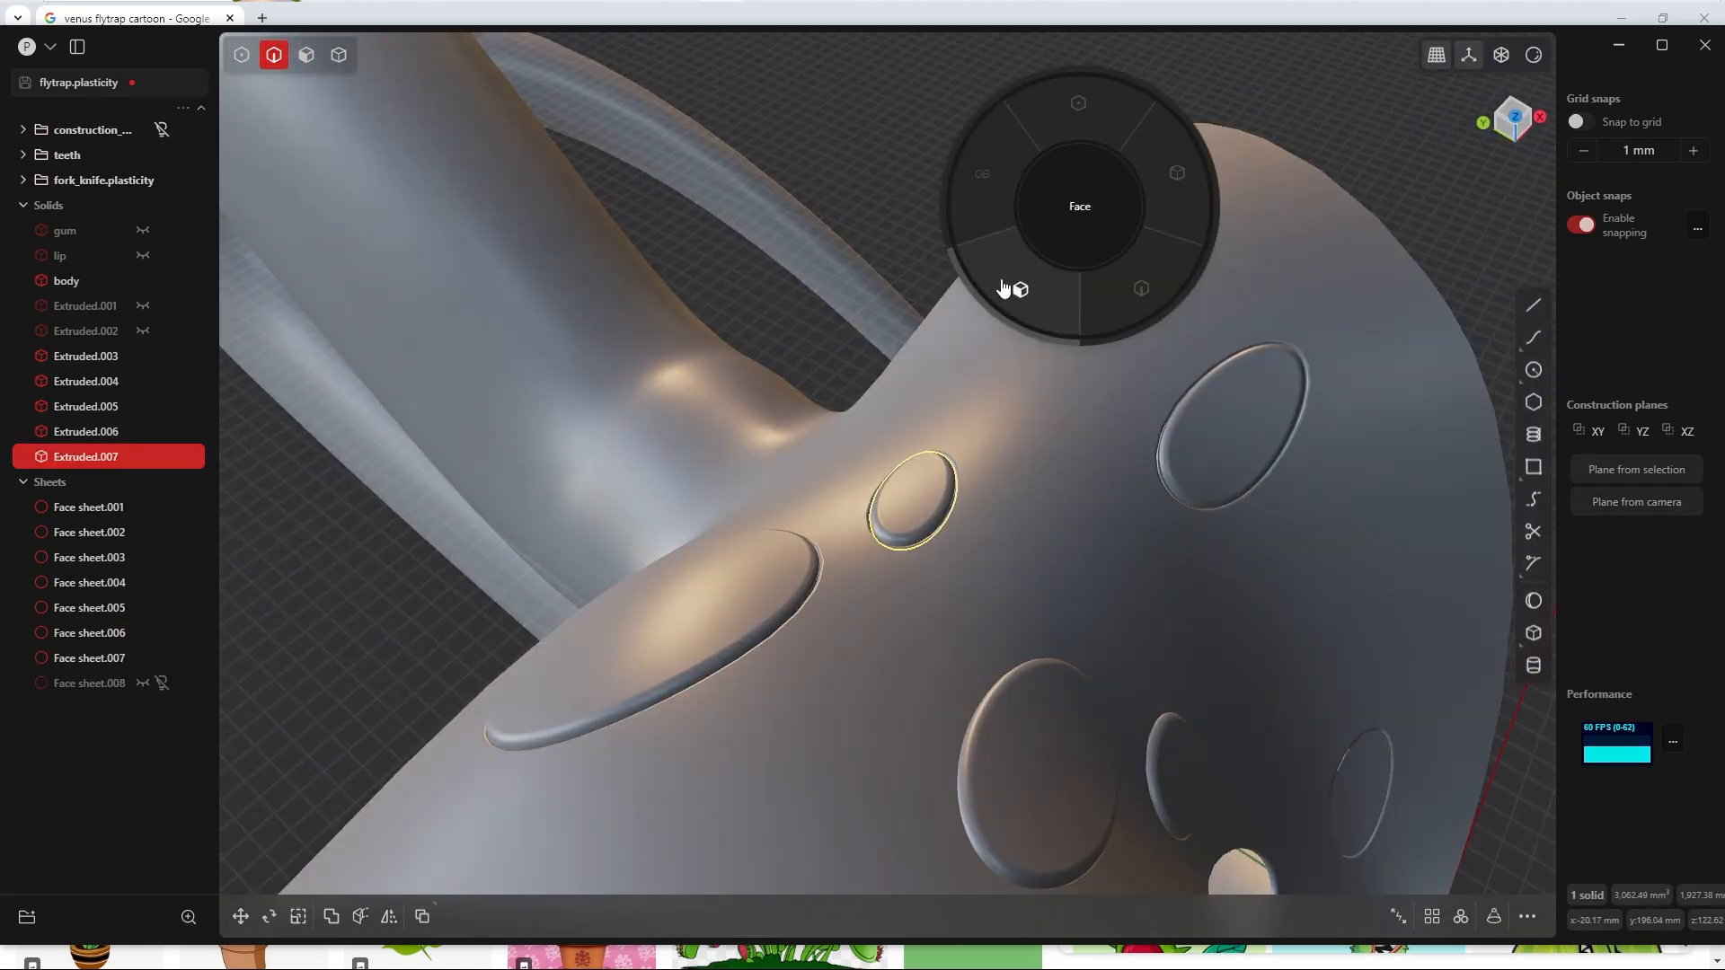
click(1065, 256)
key(e)
drag(1060, 190, 1053, 174)
click(379, 729)
text(2)
Step: Extrude Face sheet.007, the large dot near the neck on the +X side, symmetrically by 2 mm per side as a new body
middle_drag(980, 431, 1055, 374)
key(e)
drag(1104, 467, 1105, 440)
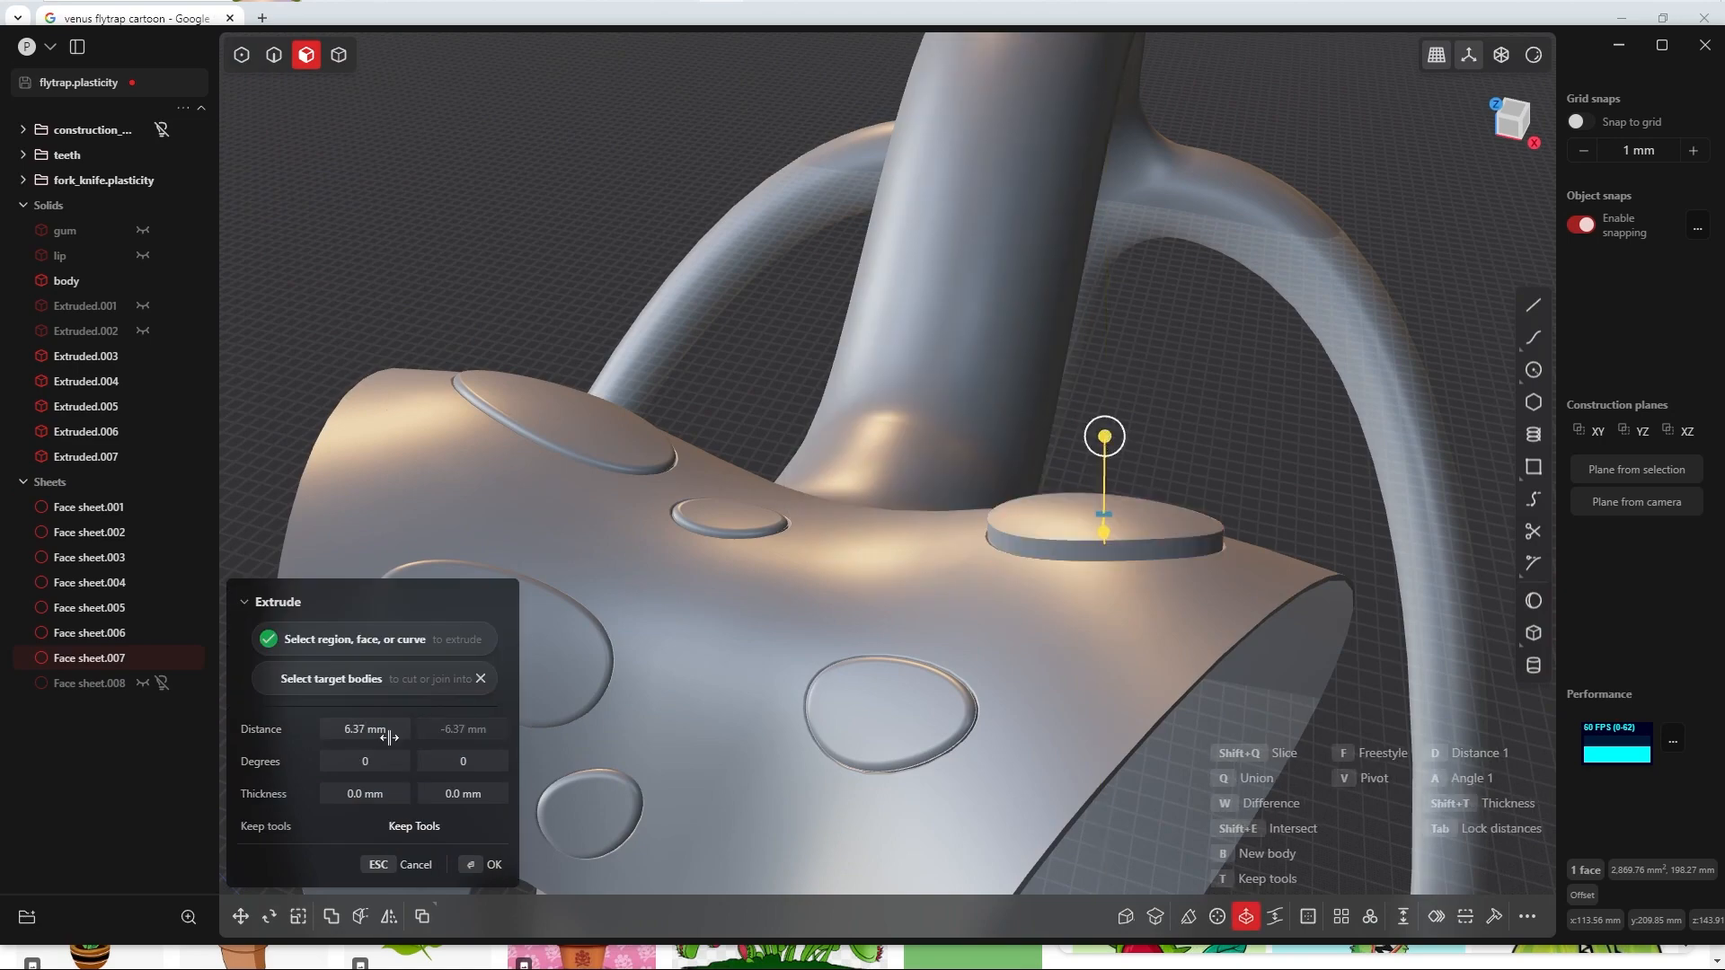
click(385, 731)
text(2)
key(Tab)
click(478, 871)
Step: Fillet the outer rim edge of the large dot solid near the neck on the +X side with a 3 mm conic fillet
click(1190, 550)
key(b)
click(381, 728)
text(2)
key(Tab)
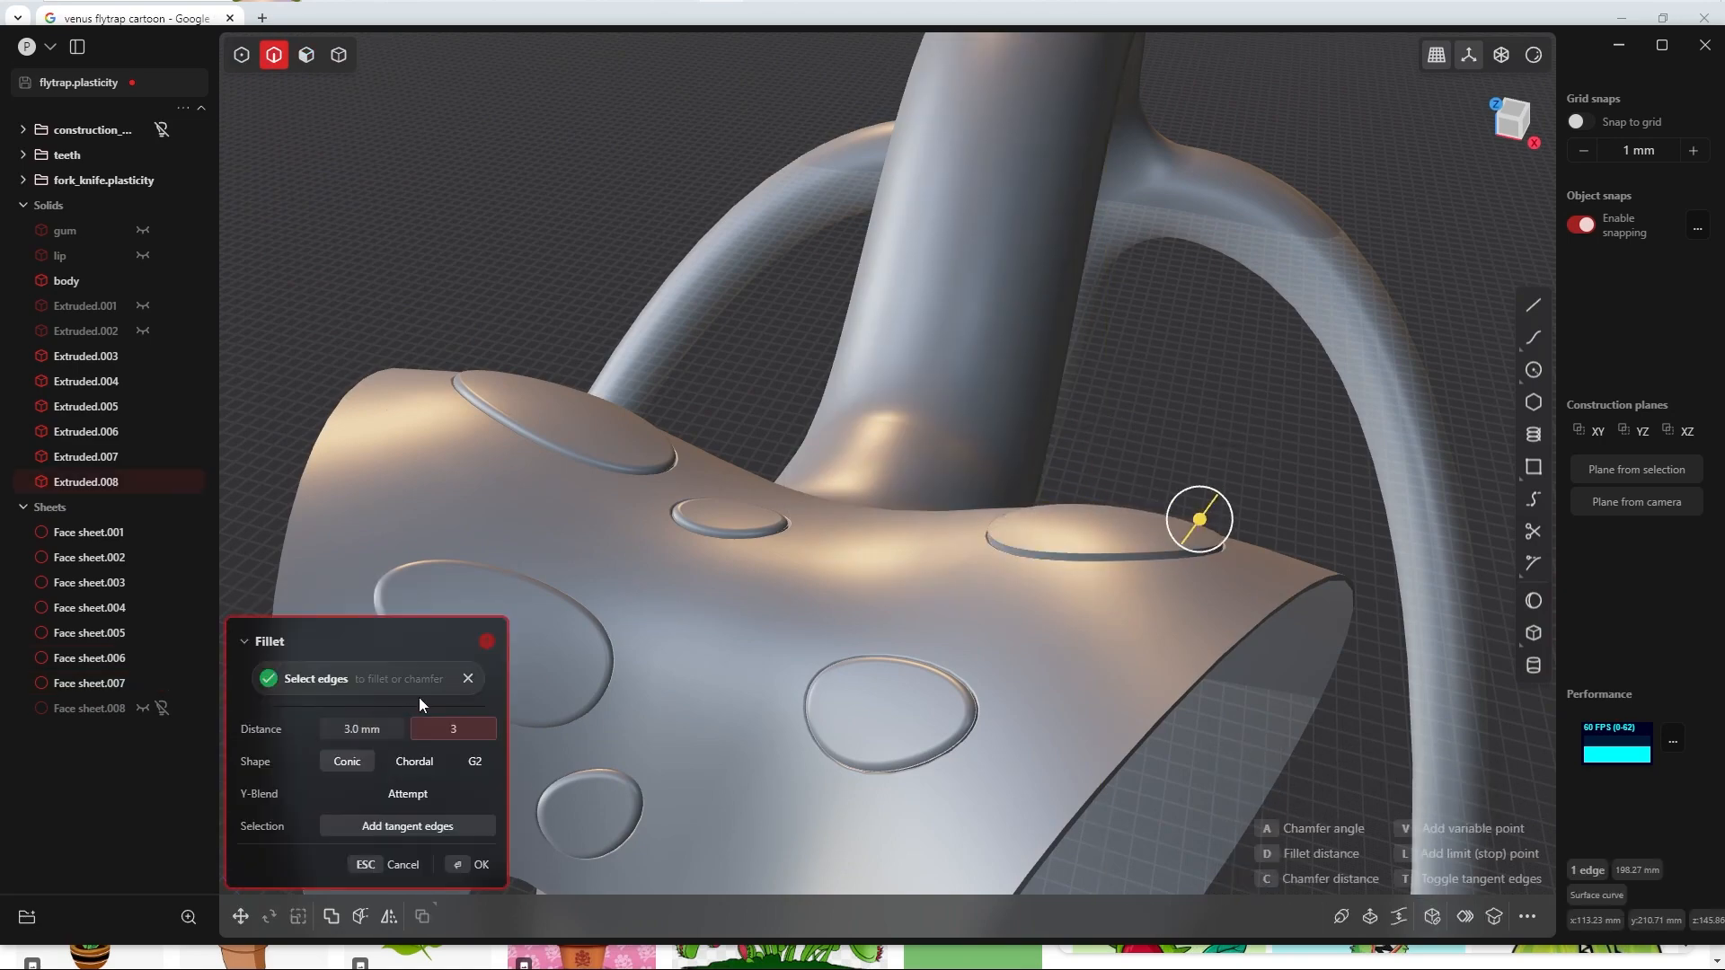
click(485, 863)
Step: Make Face sheet.008 visible again and unhide all the hidden solids
middle_drag(1006, 341, 1048, 413)
scroll(1051, 440, up, 4)
middle_drag(1129, 632, 1161, 557)
click(143, 709)
click(162, 709)
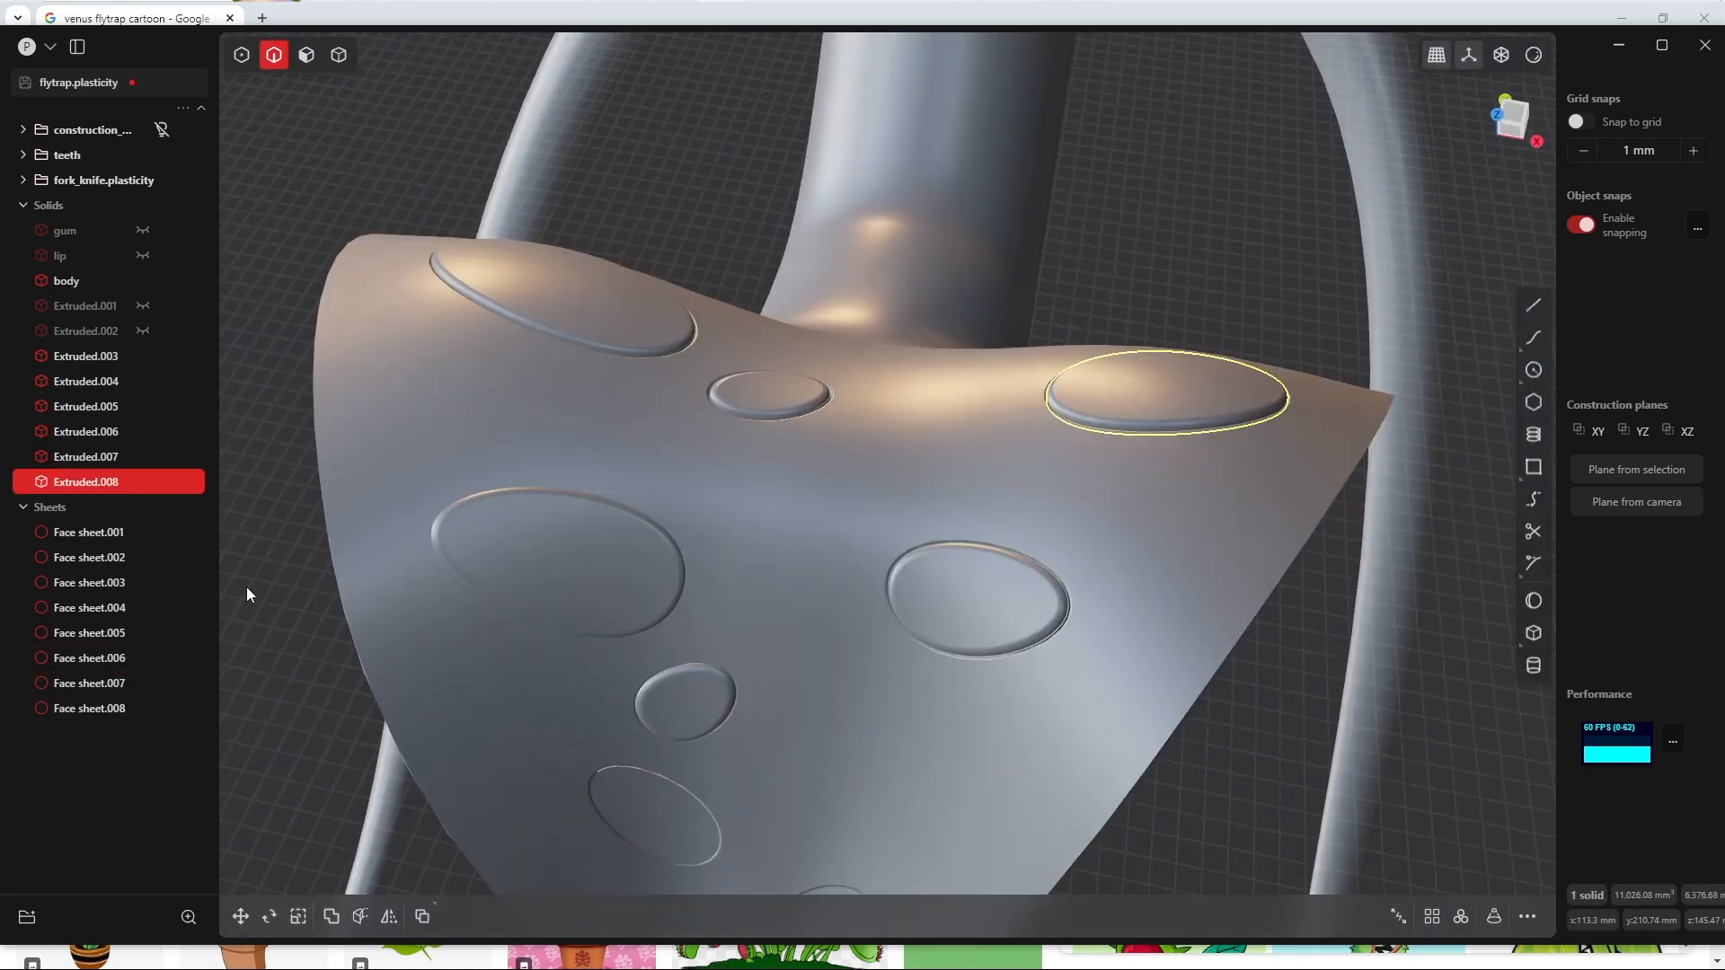
middle_drag(809, 773, 855, 672)
key(alt+h)
scroll(864, 718, up, 5)
middle_drag(885, 773, 720, 556)
scroll(660, 468, up, 3)
scroll(719, 555, down, 5)
key(4)
click(822, 483)
key(g)
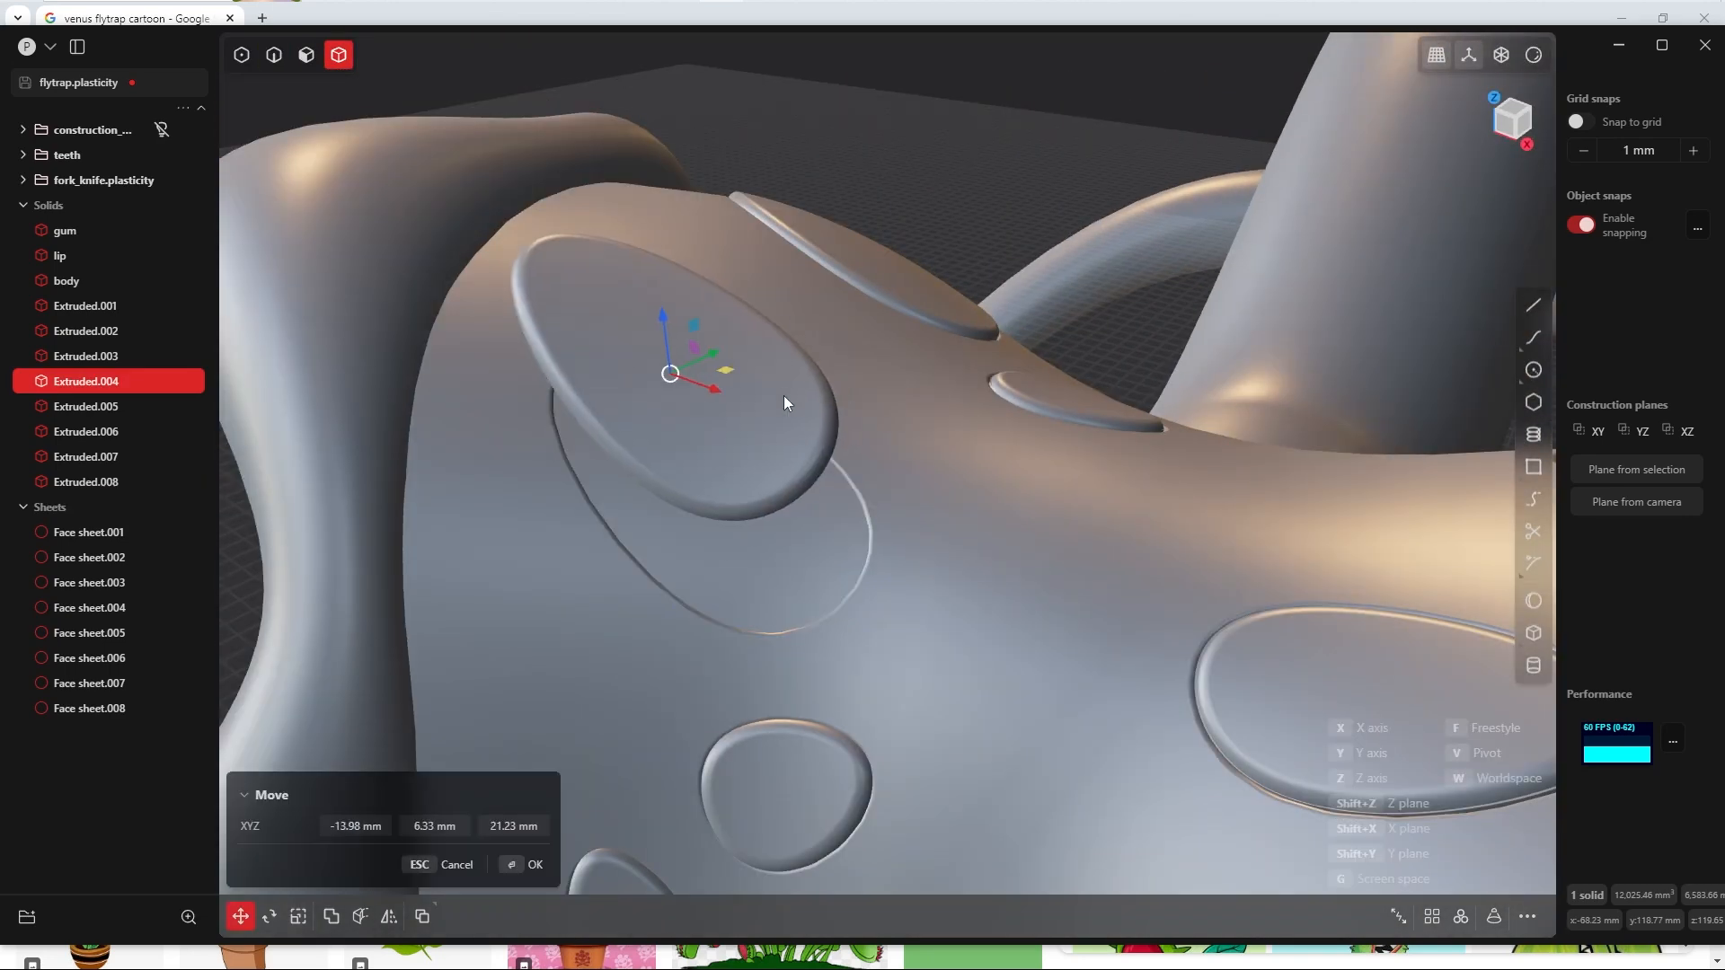
key(Escape)
Step: Scale the large elongated dot solid on the -X side down slightly and uniformly so that it fits its hole better
scroll(753, 445, up, 3)
middle_drag(834, 628, 886, 674)
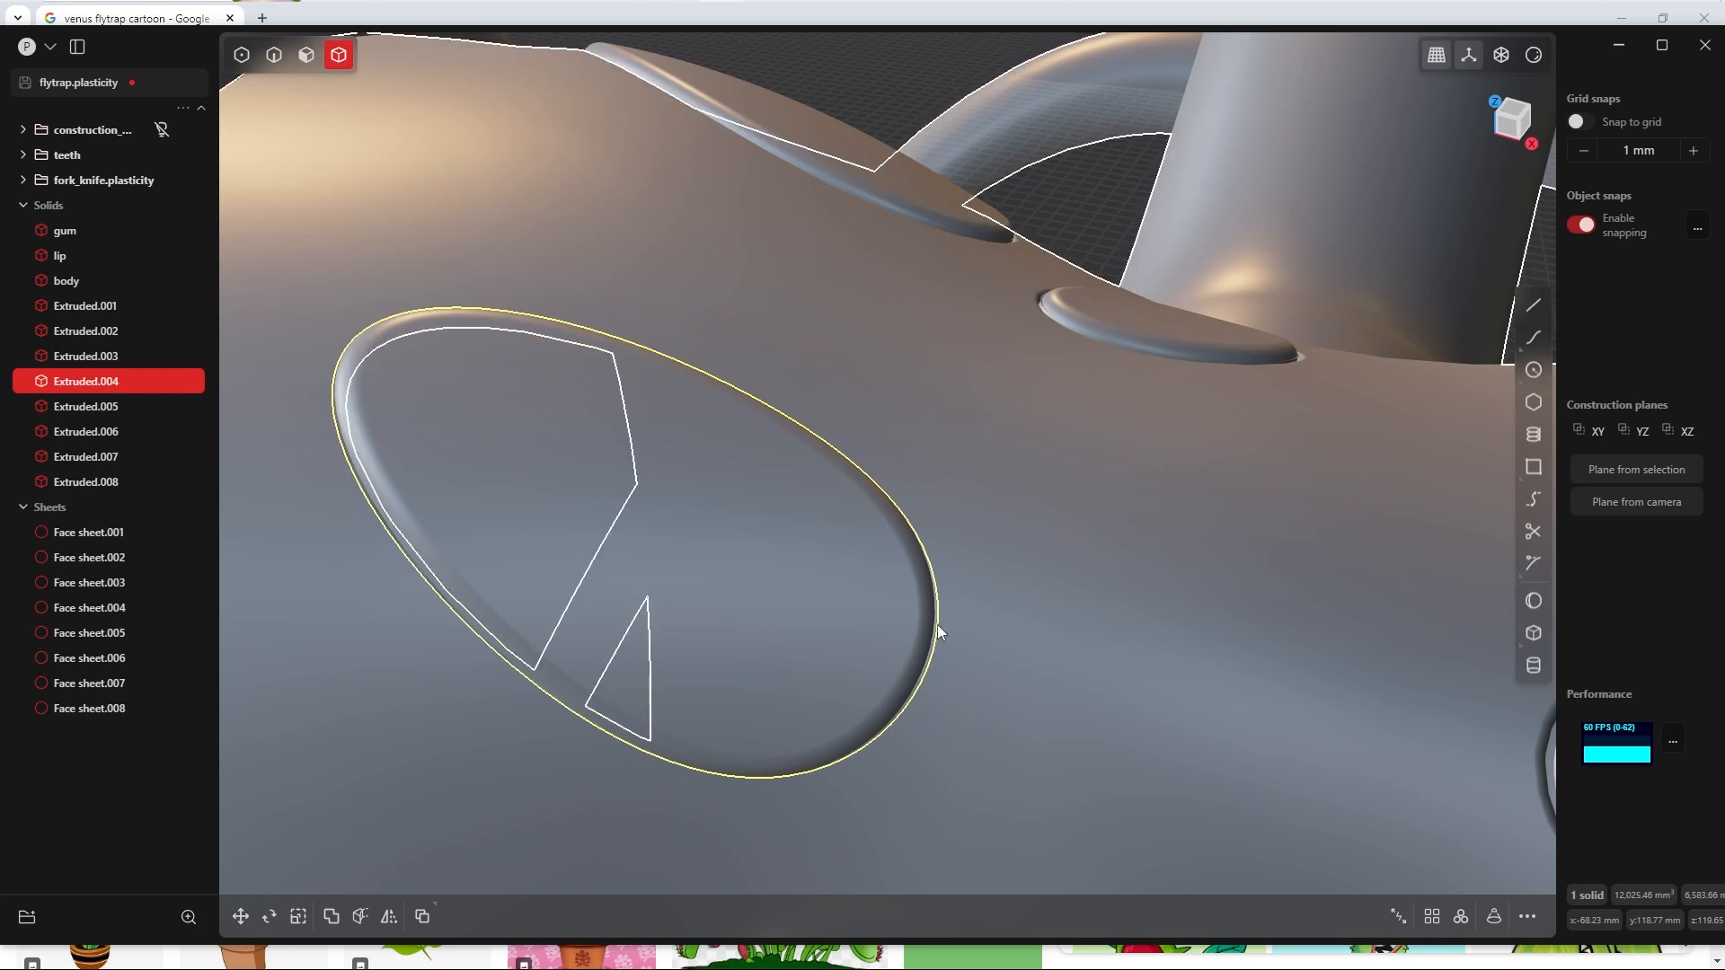
key(s)
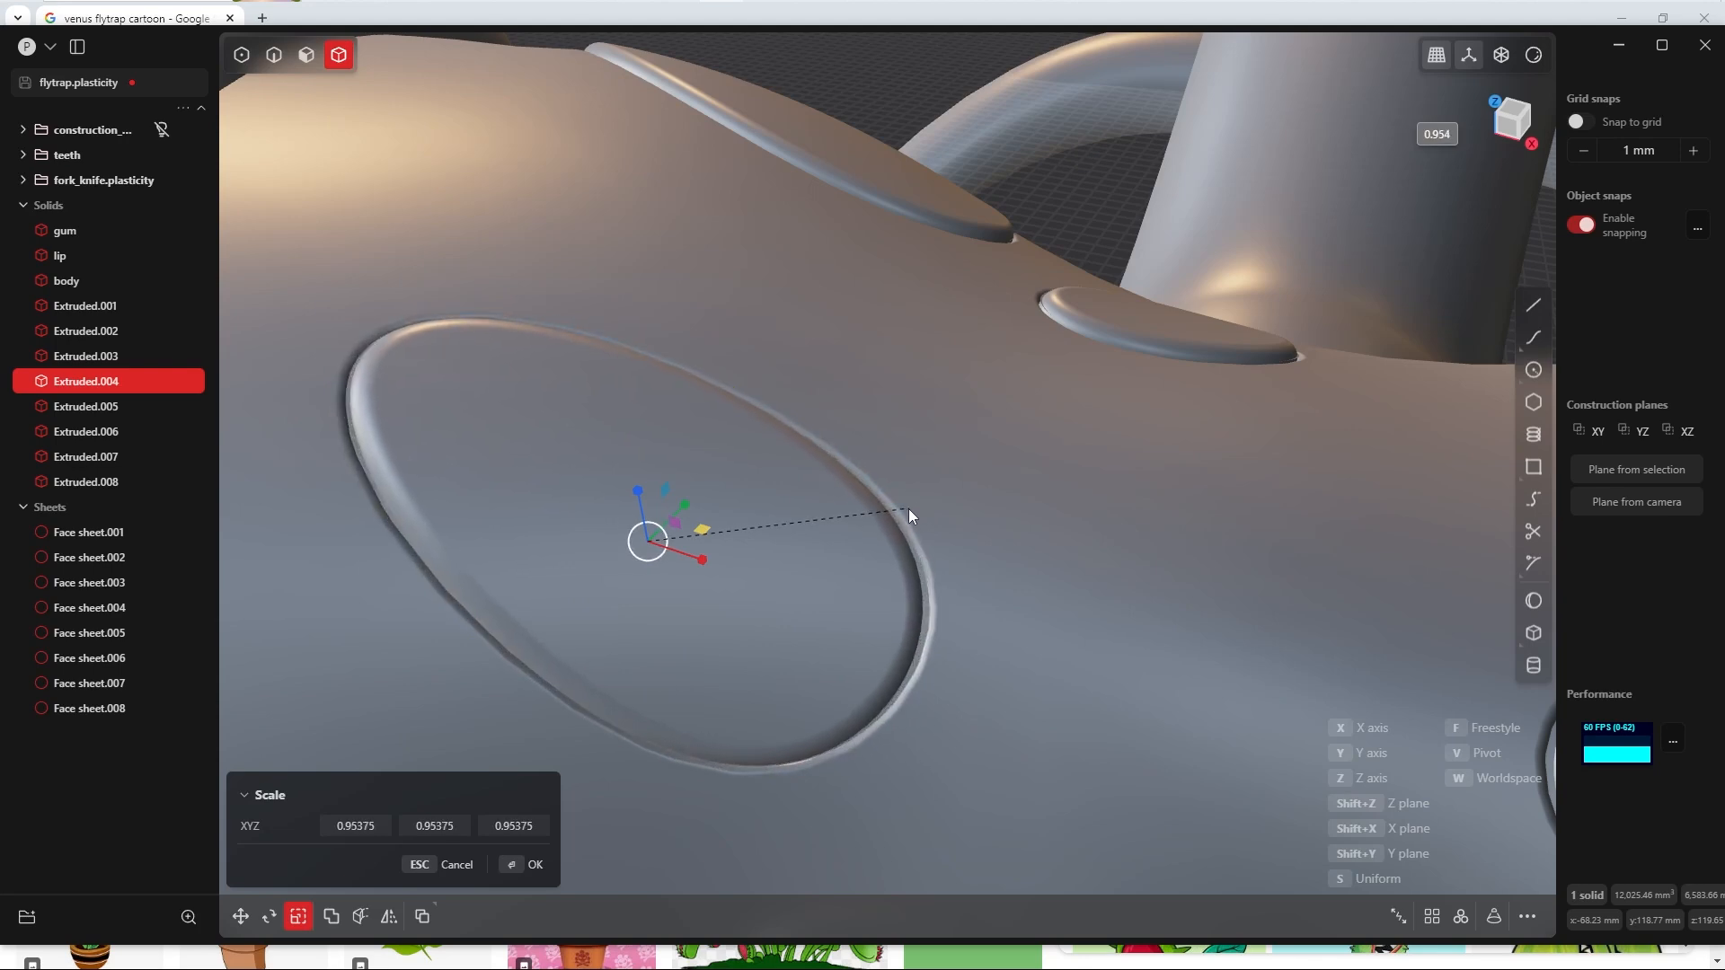
click(926, 521)
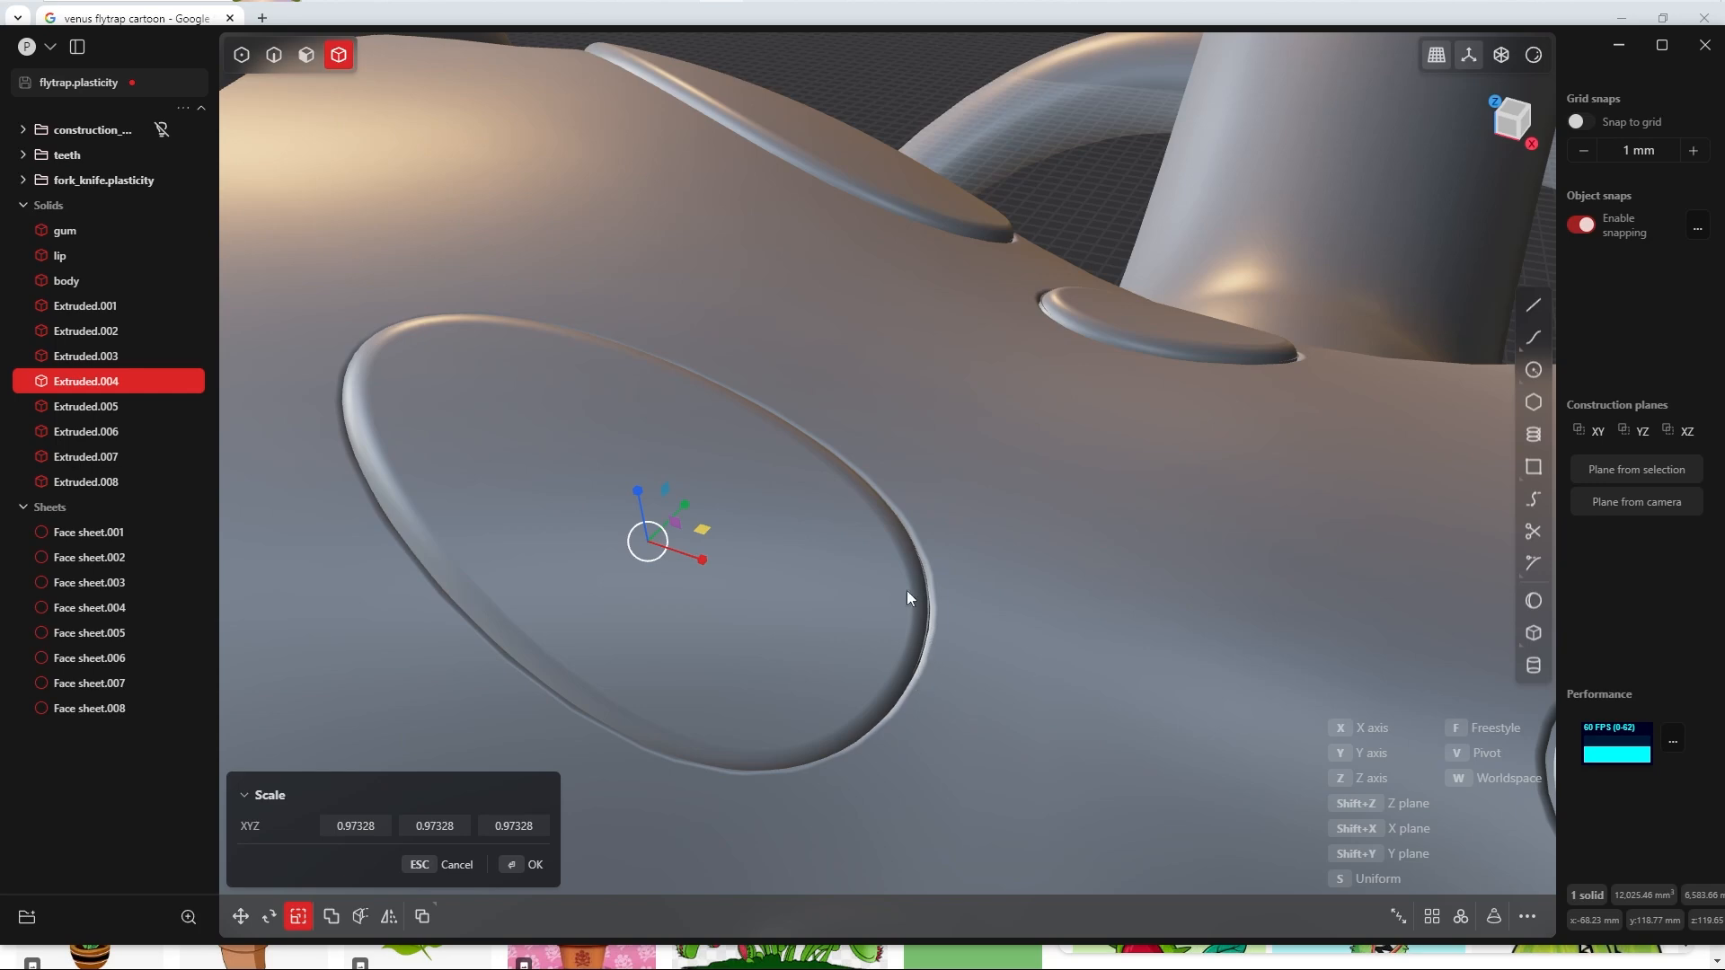
middle_drag(907, 590, 993, 525)
click(531, 859)
scroll(834, 589, down, 5)
scroll(848, 591, up, 3)
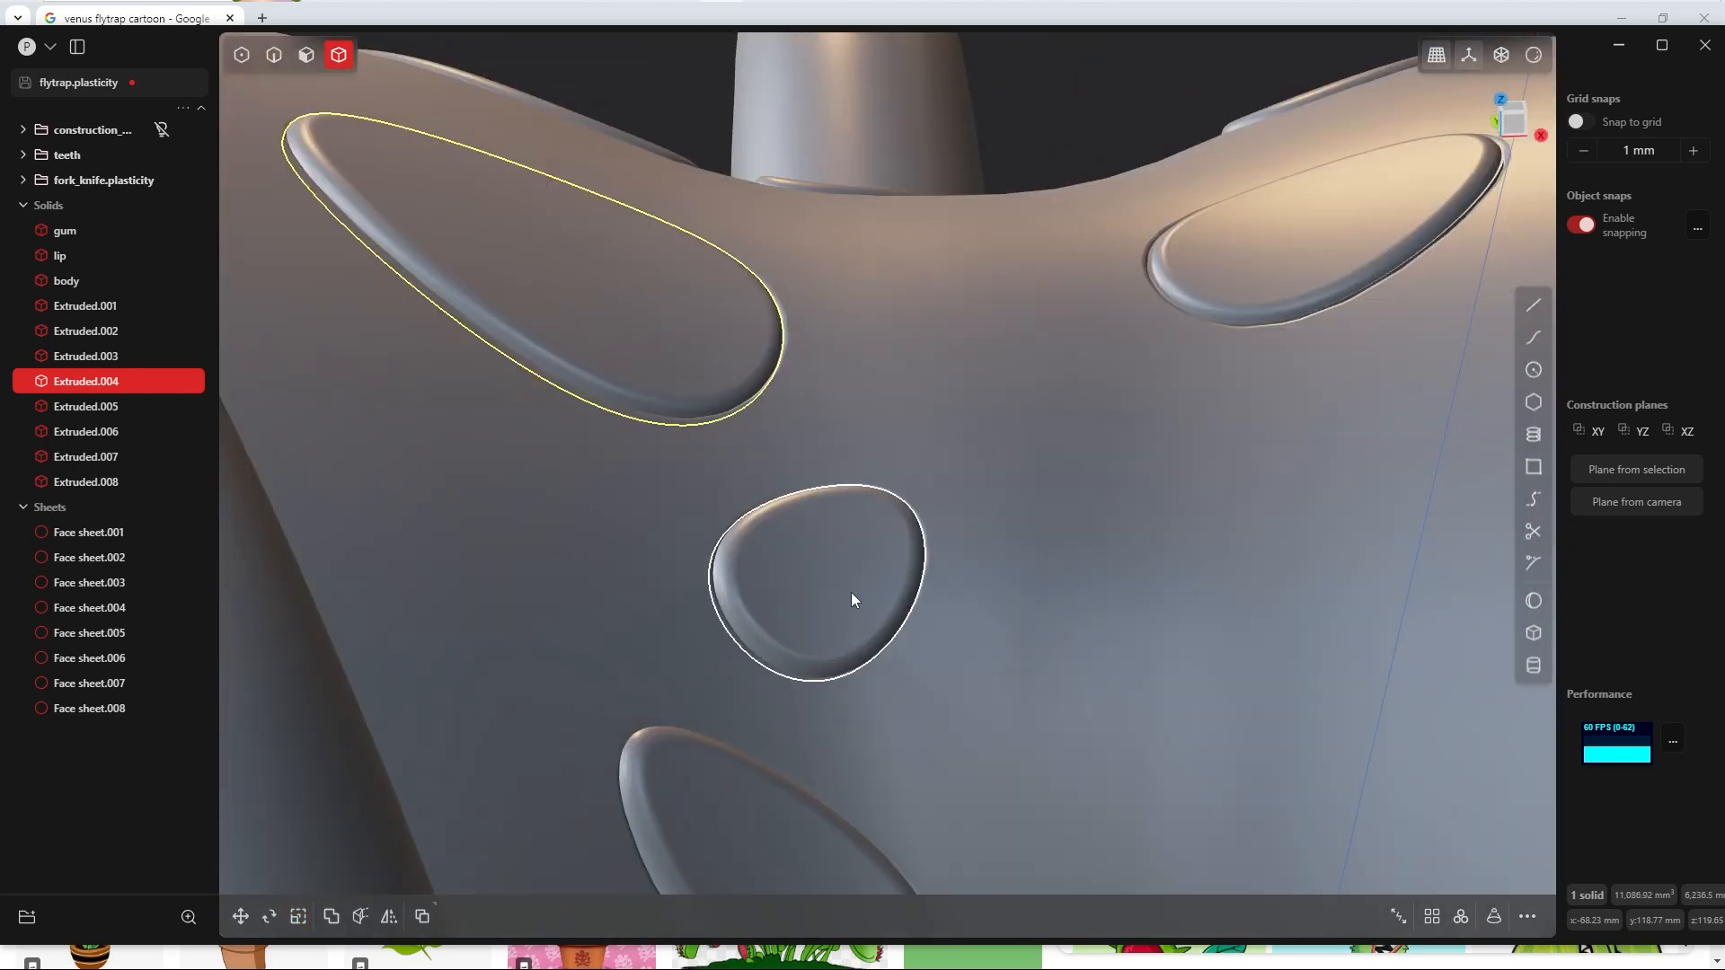
Step: Try scaling the large dot solid near the neck on the -X side uniformly by about 1.03
mouse_move(983, 717)
middle_down()
mouse_move(931, 534)
mouse_move(881, 503)
mouse_move(957, 629)
mouse_move(751, 869)
middle_up()
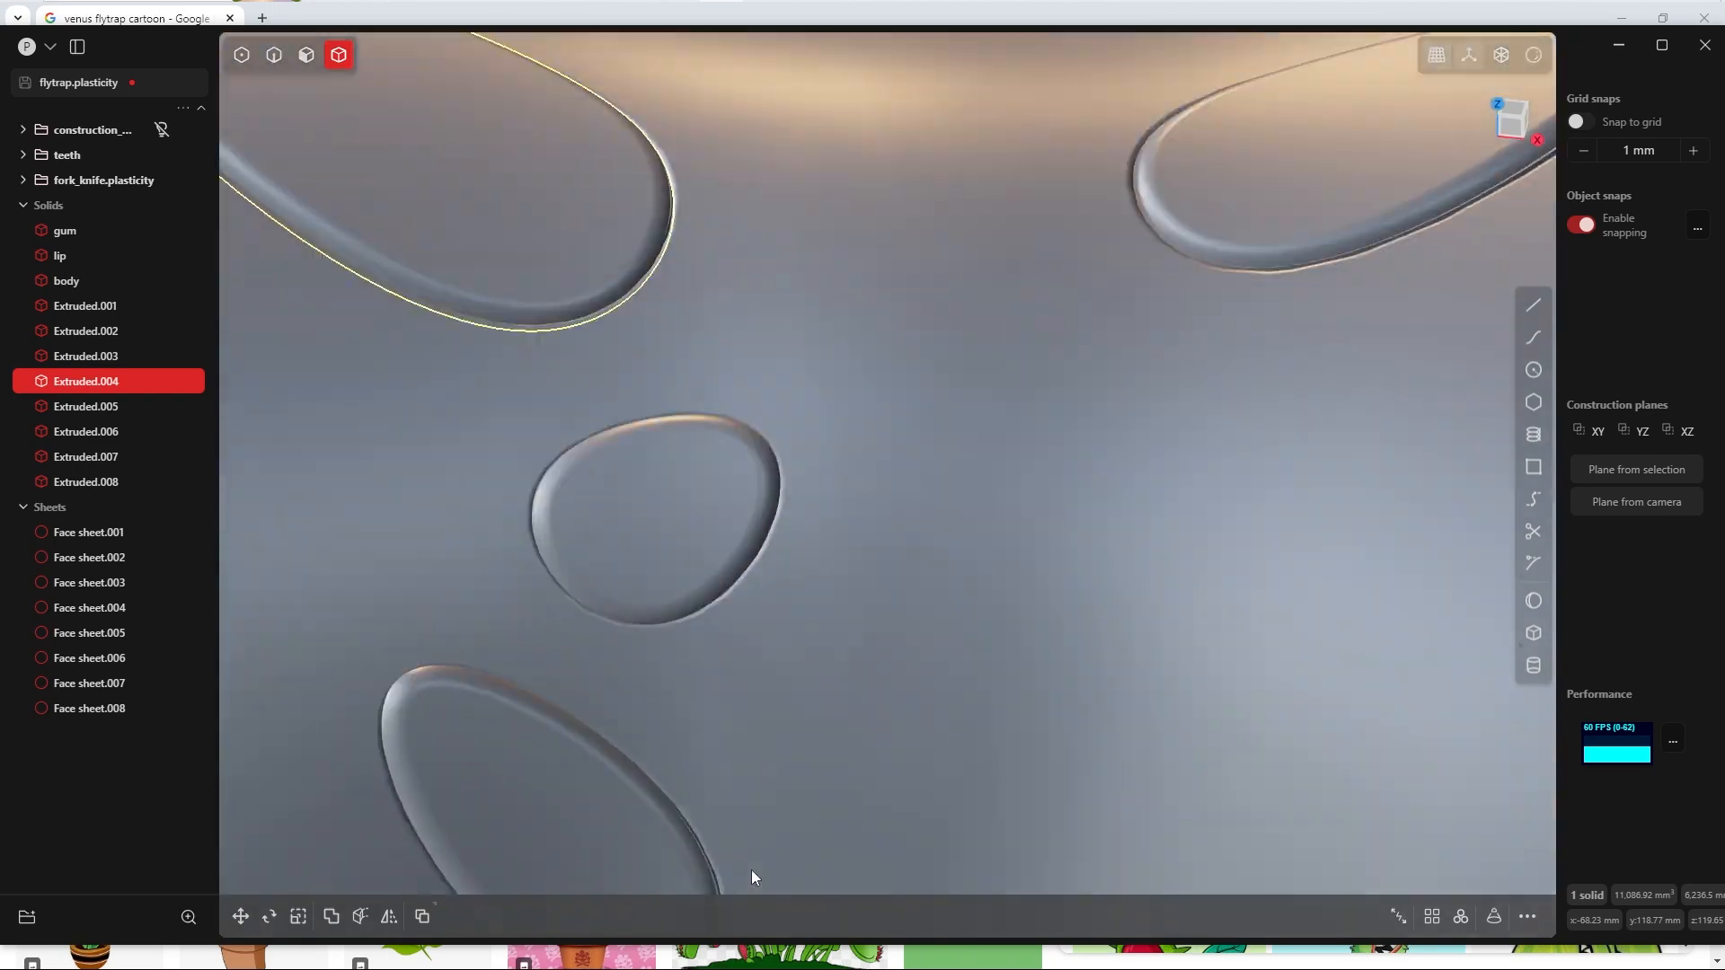
mouse_move(907, 468)
shift+middle_down()
mouse_move(731, 758)
mouse_move(597, 902)
shift+middle_up()
scroll(936, 718, up, 4)
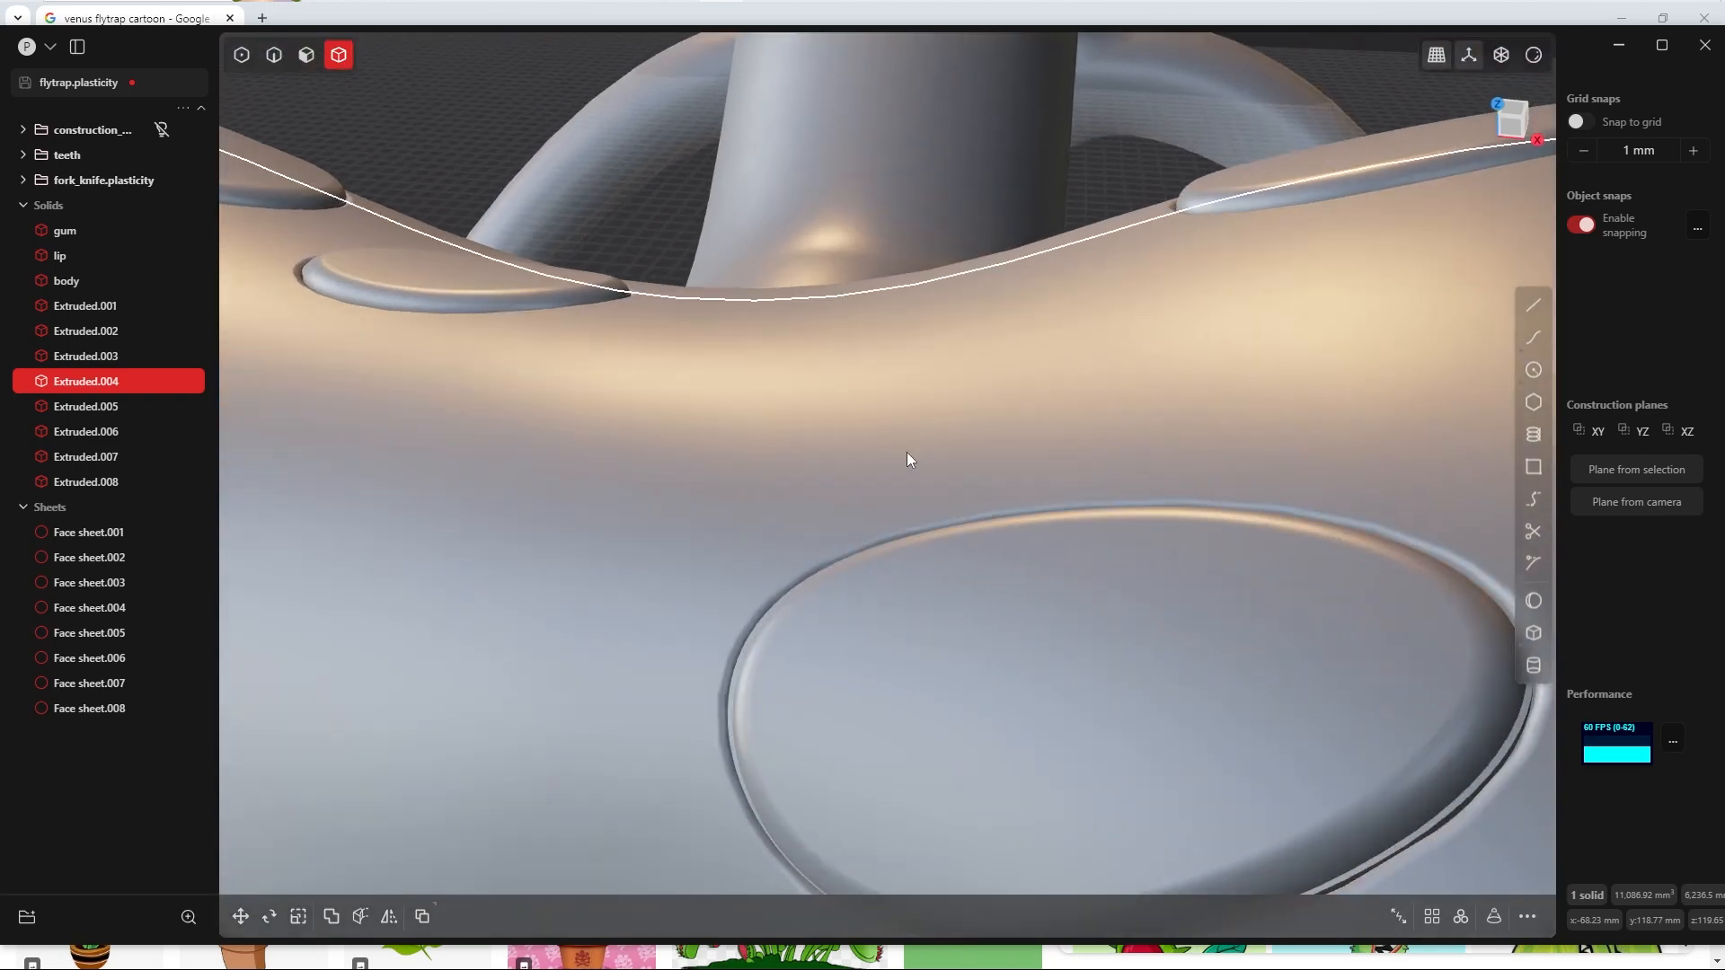
scroll(908, 451, down, 4)
shift+middle_drag(948, 403, 1123, 667)
middle_drag(943, 557, 687, 557)
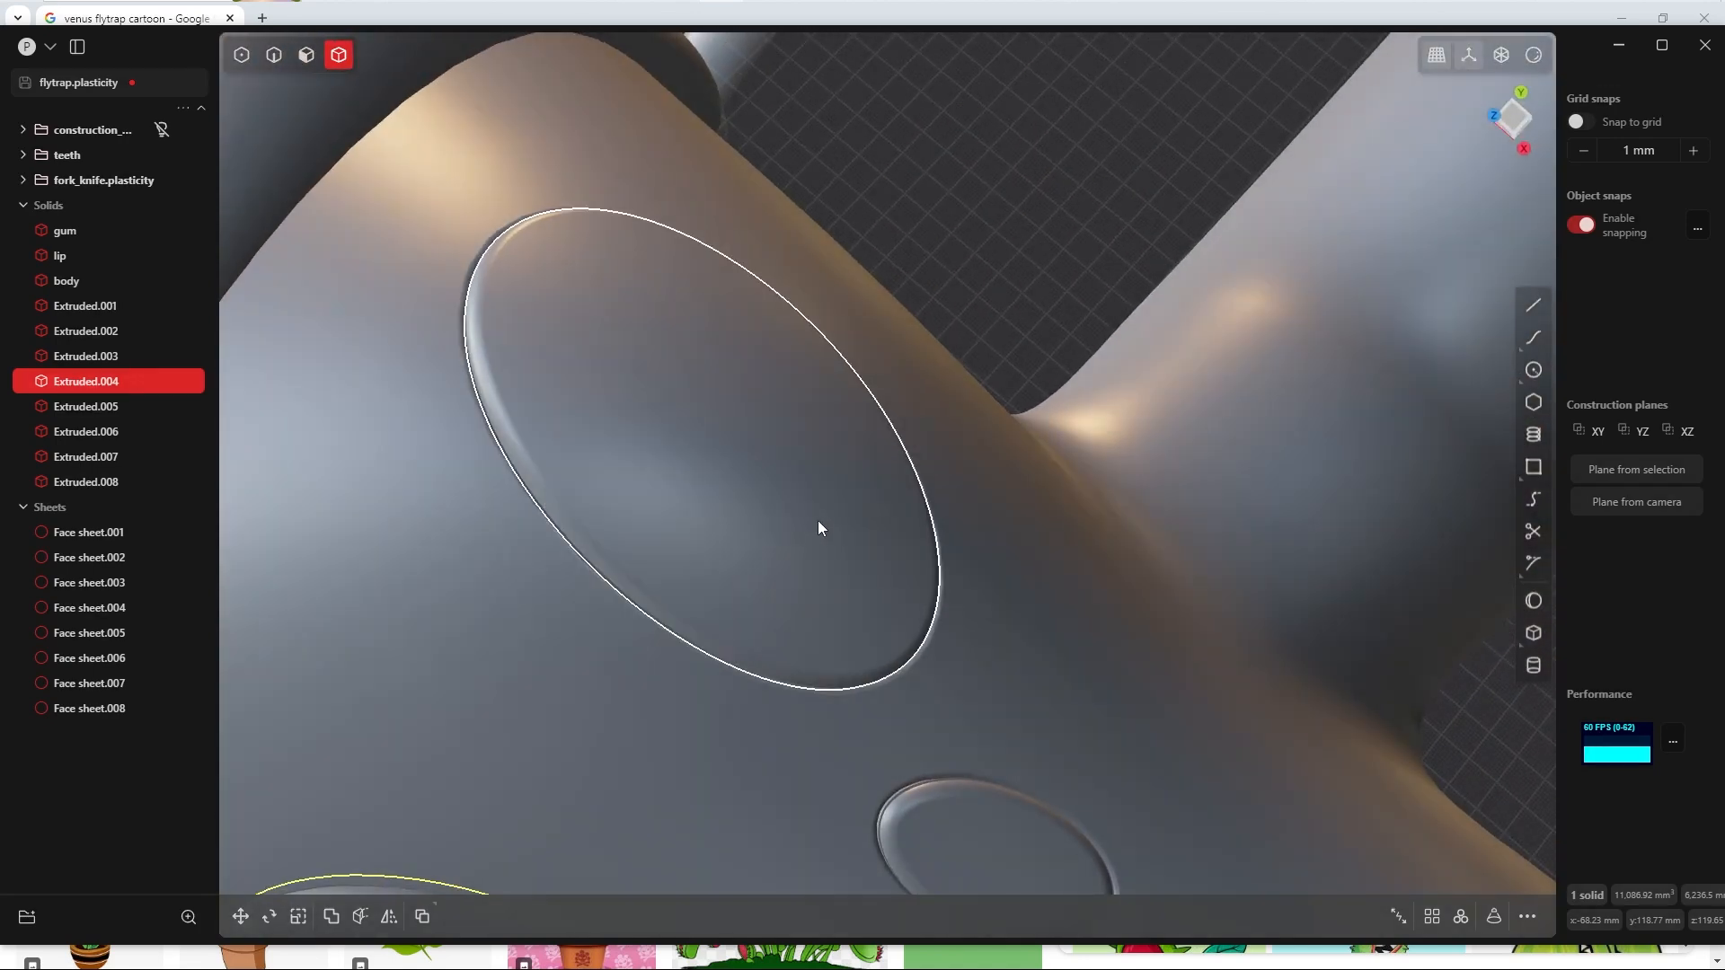
click(844, 535)
key(s)
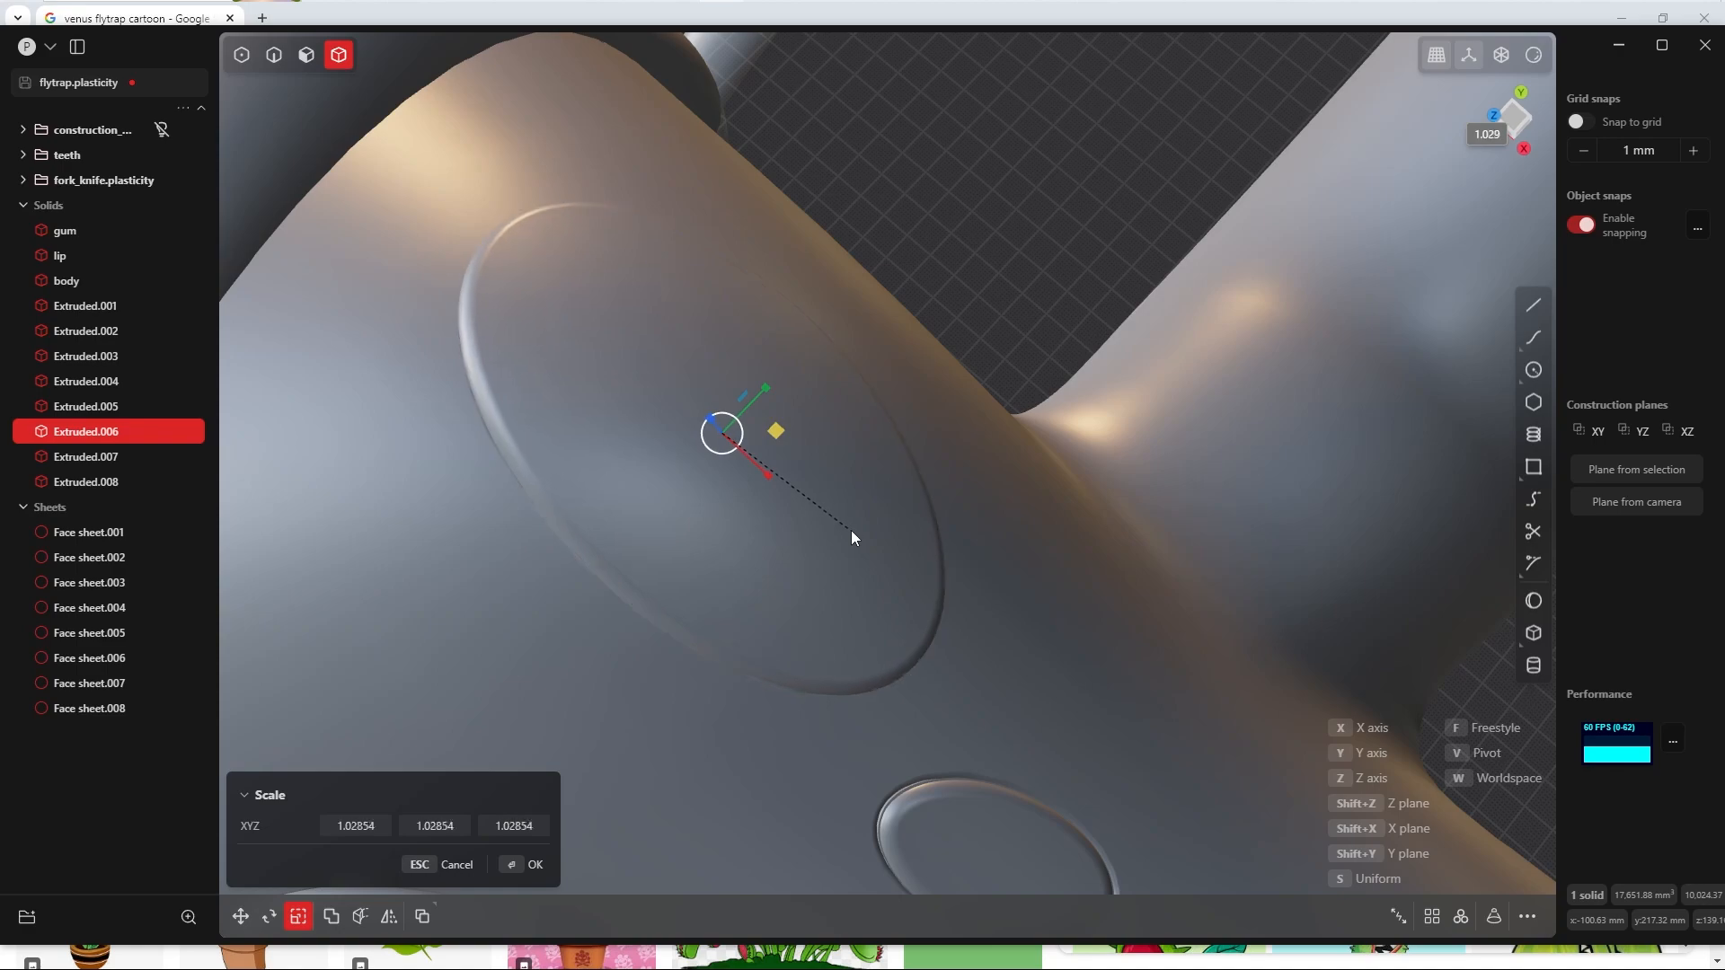
click(850, 532)
scroll(941, 431, down, 5)
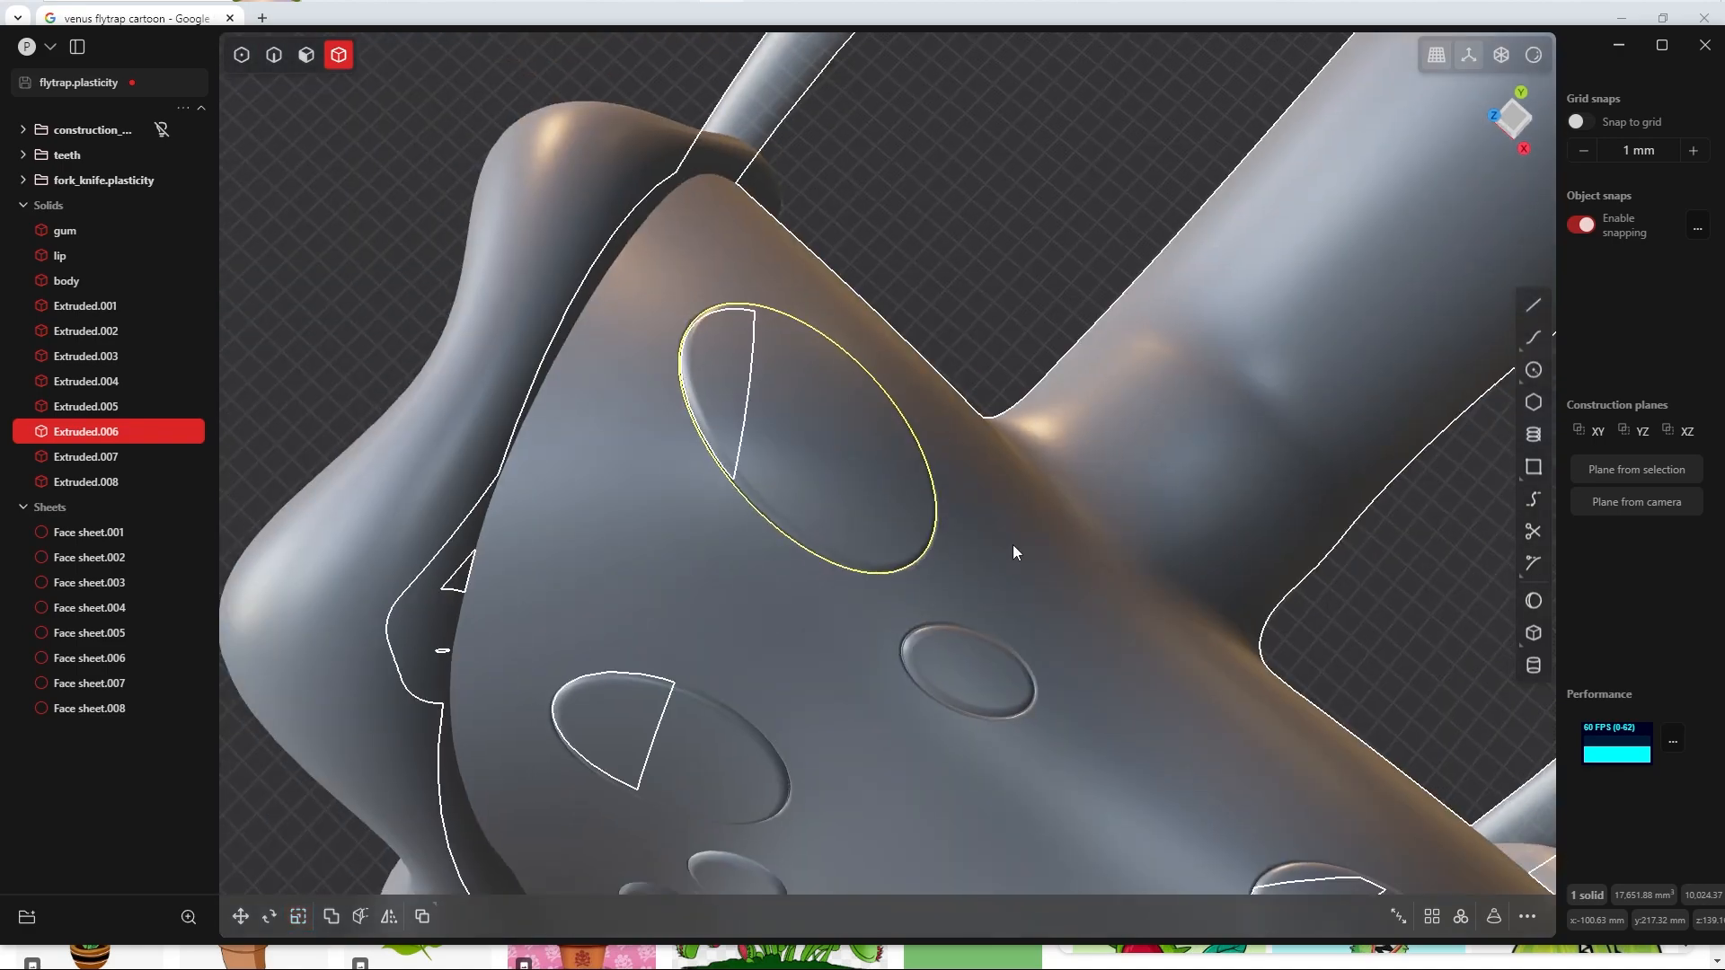
Step: Deselect the dot solid and examine the finished dots on the whole head from several angles
shift+middle_drag(1088, 719, 865, 469)
middle_drag(1068, 721, 1106, 657)
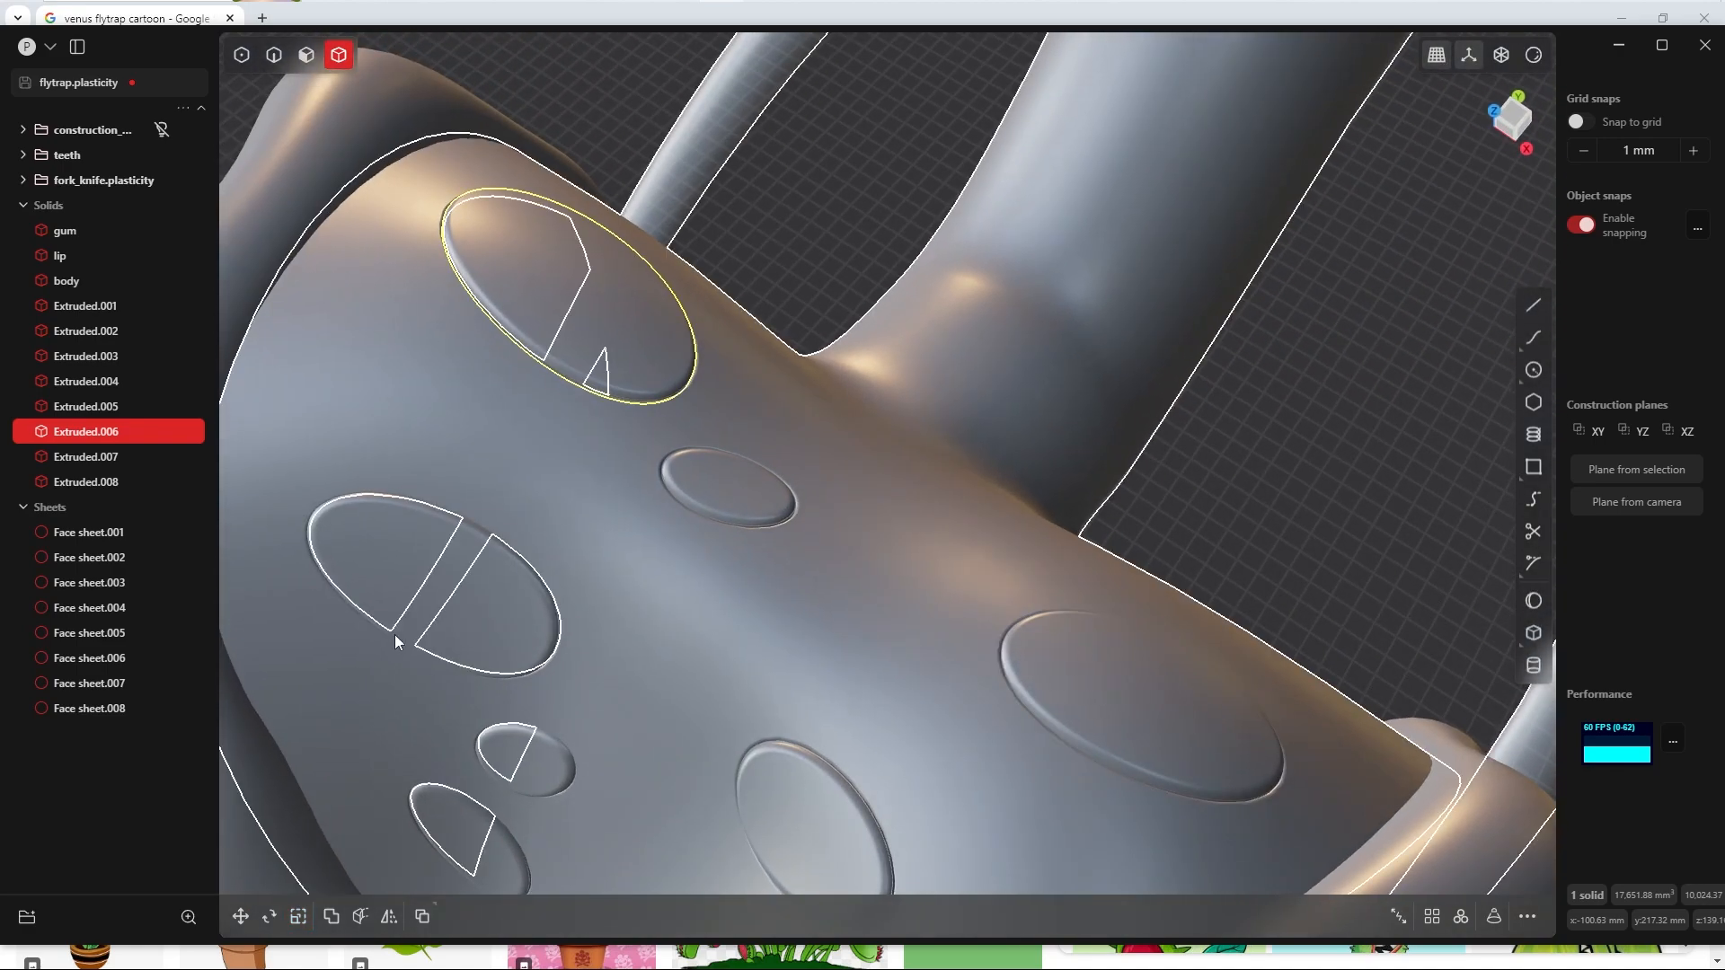
scroll(742, 602, down, 5)
middle_drag(796, 621, 967, 591)
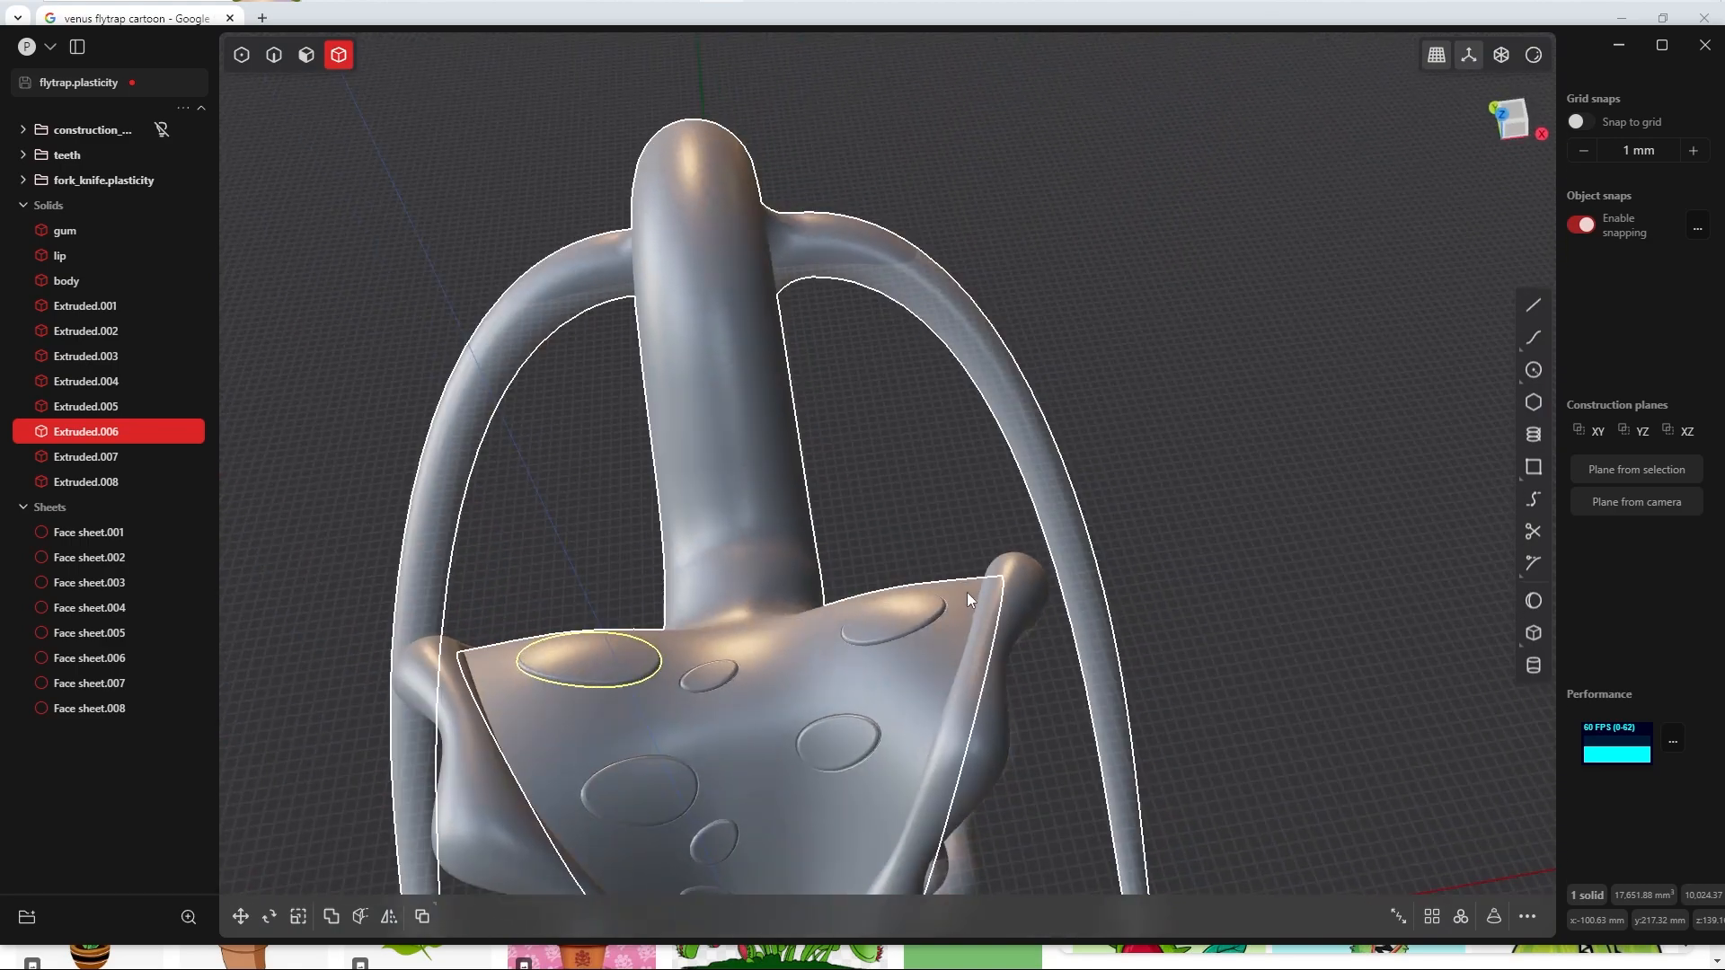
click(937, 492)
shift+middle_drag(936, 492, 895, 251)
middle_drag(848, 386, 757, 487)
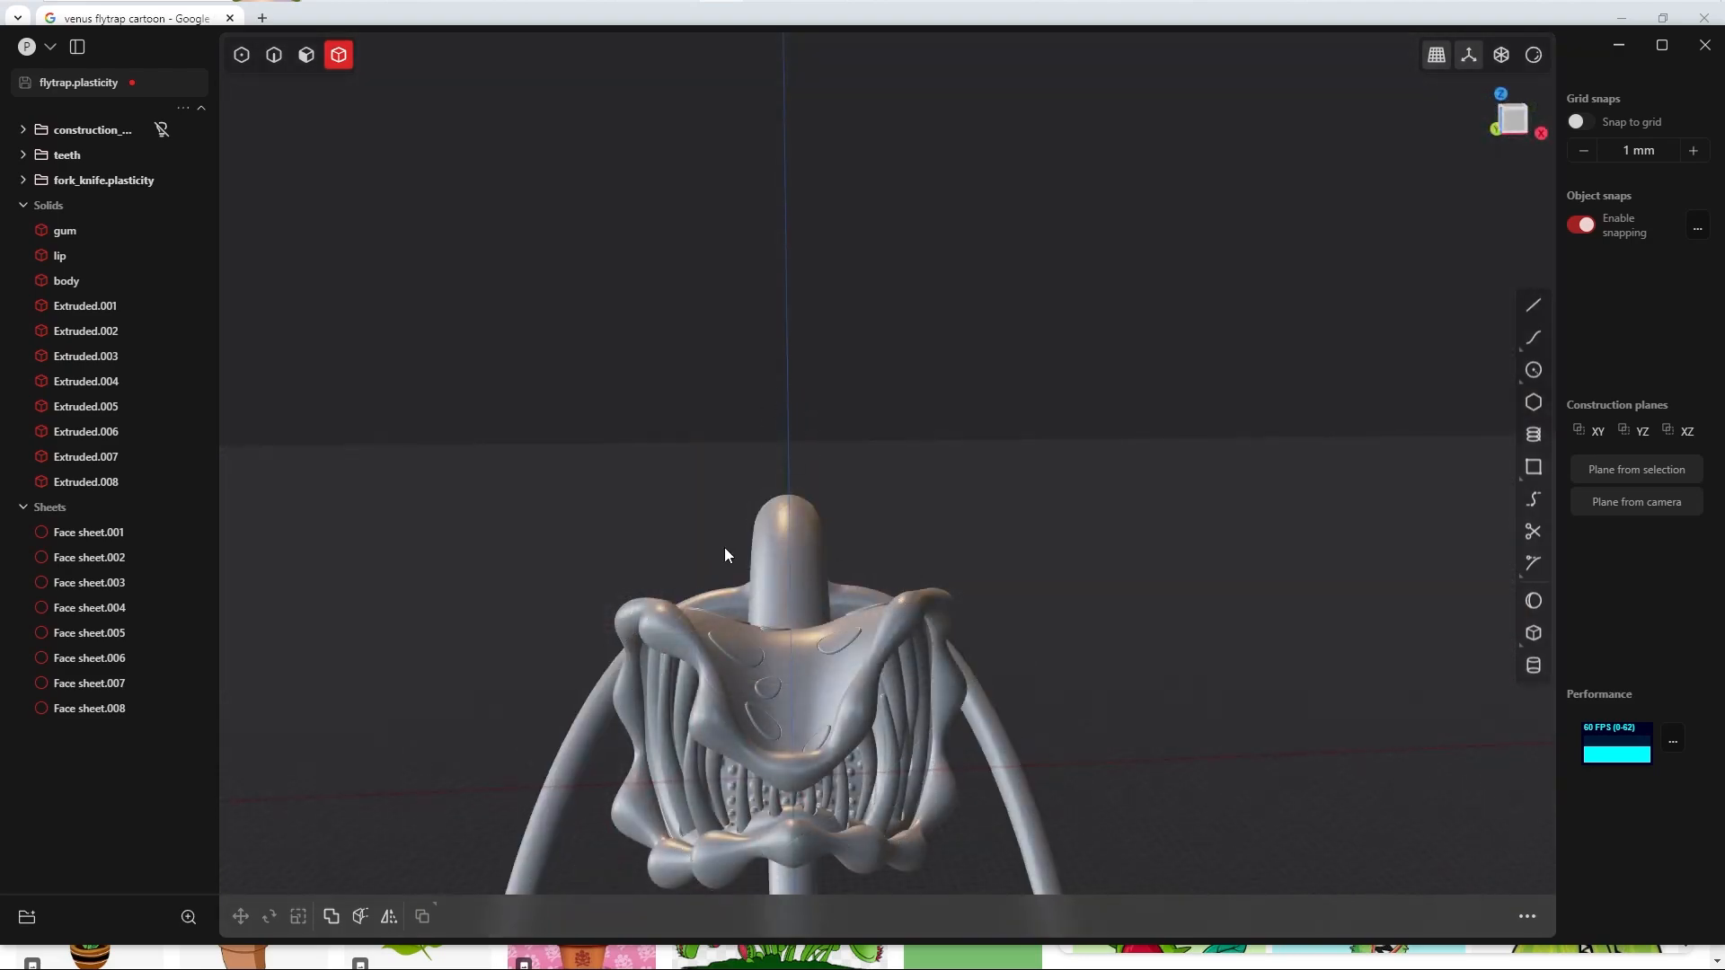
Step: Switch to the browser to check the venus flytrap cartoon reference images, and return to the Plasticity model
key(alt+Tab)
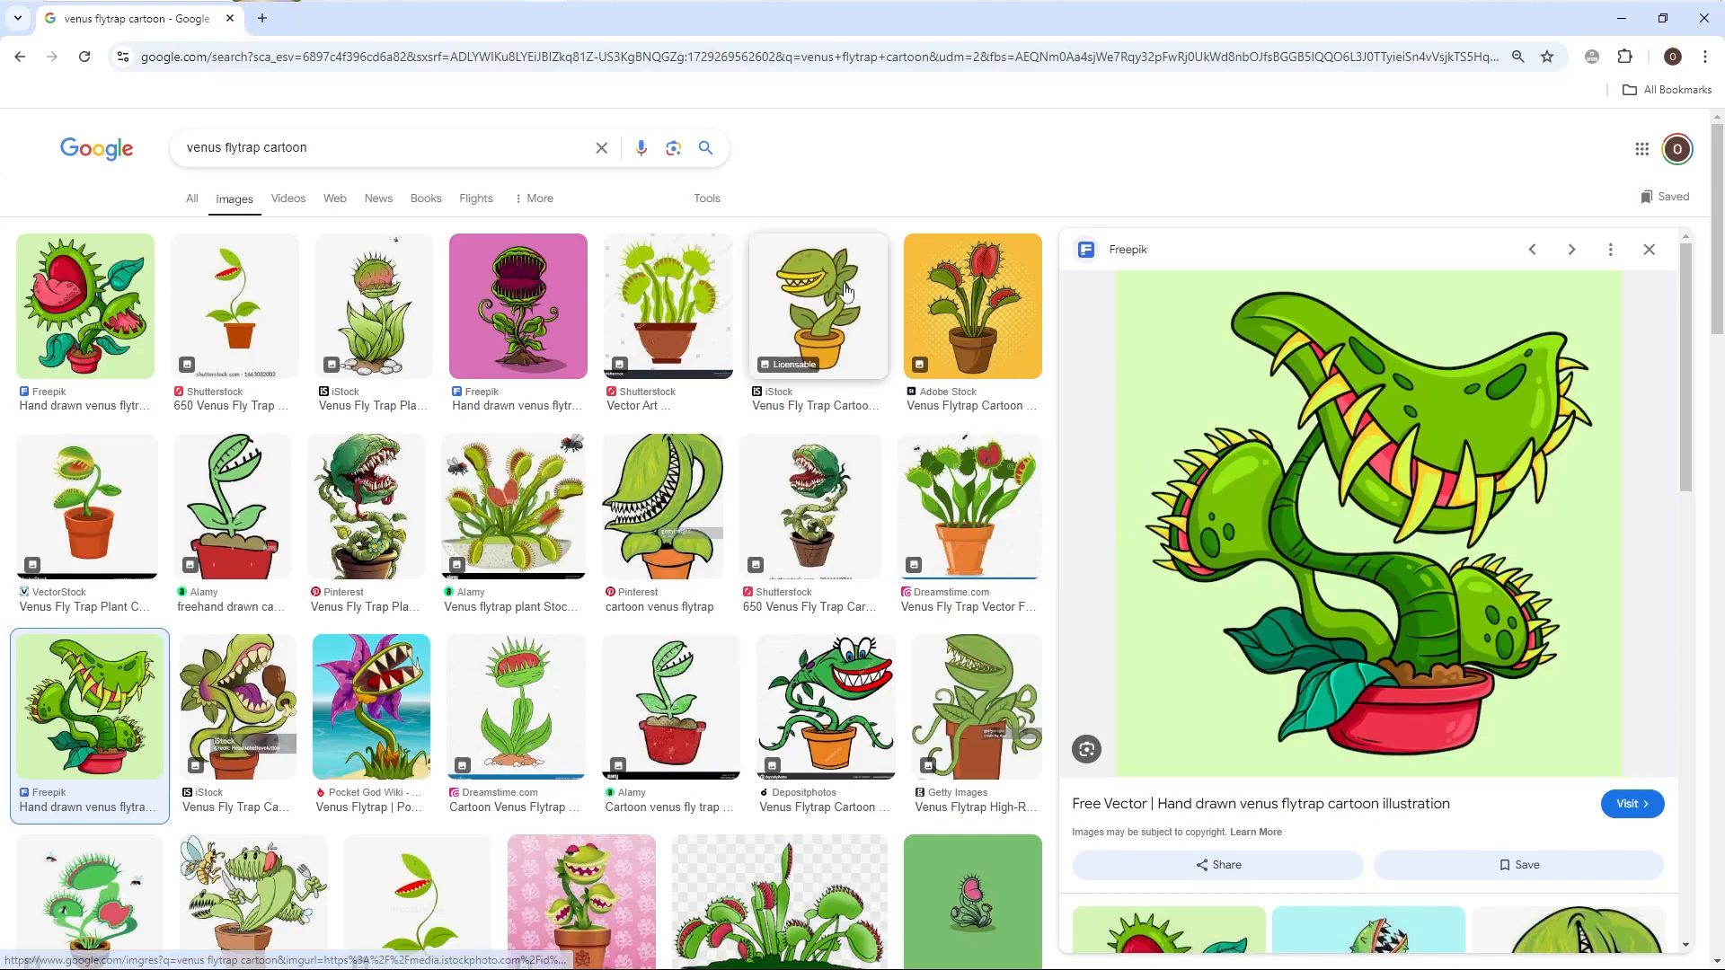
click(818, 306)
key(alt+Tab)
Step: In the front view, draw an S-shaped spline through four points on the +X side of the flytrap, ending on the X axis, and show its control points
shift+middle_drag(1041, 435, 1065, 360)
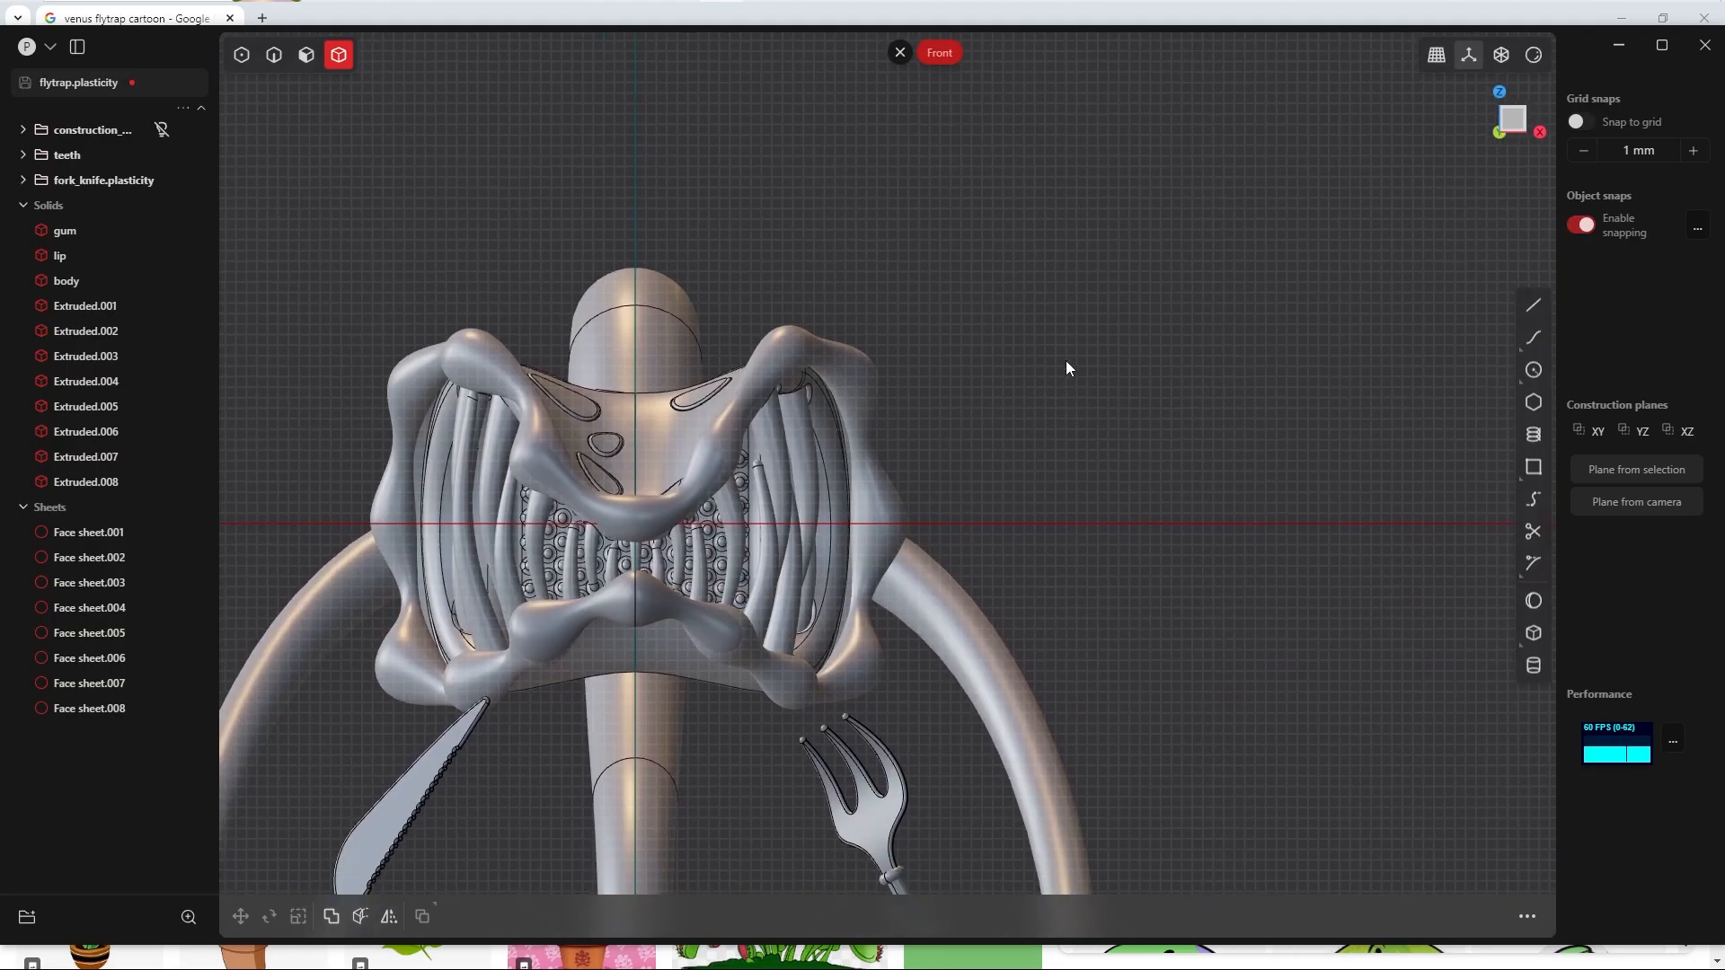
scroll(1041, 360, down, 5)
shift+middle_drag(1103, 438, 995, 434)
click(1533, 338)
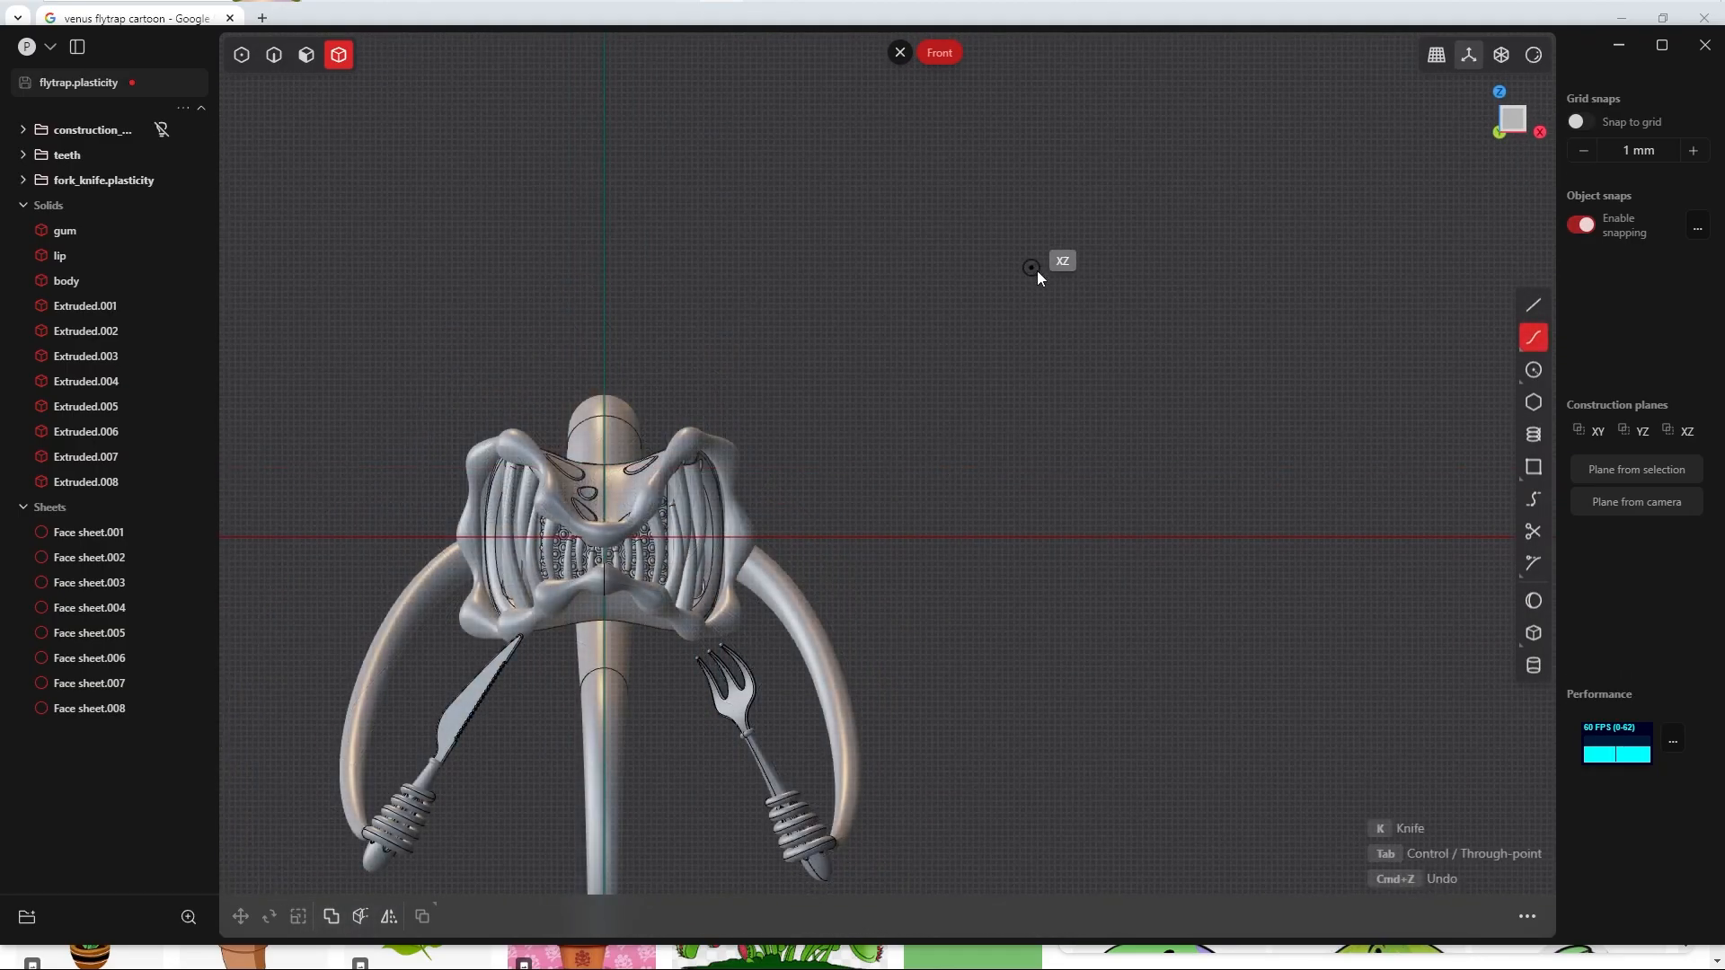
click(1042, 270)
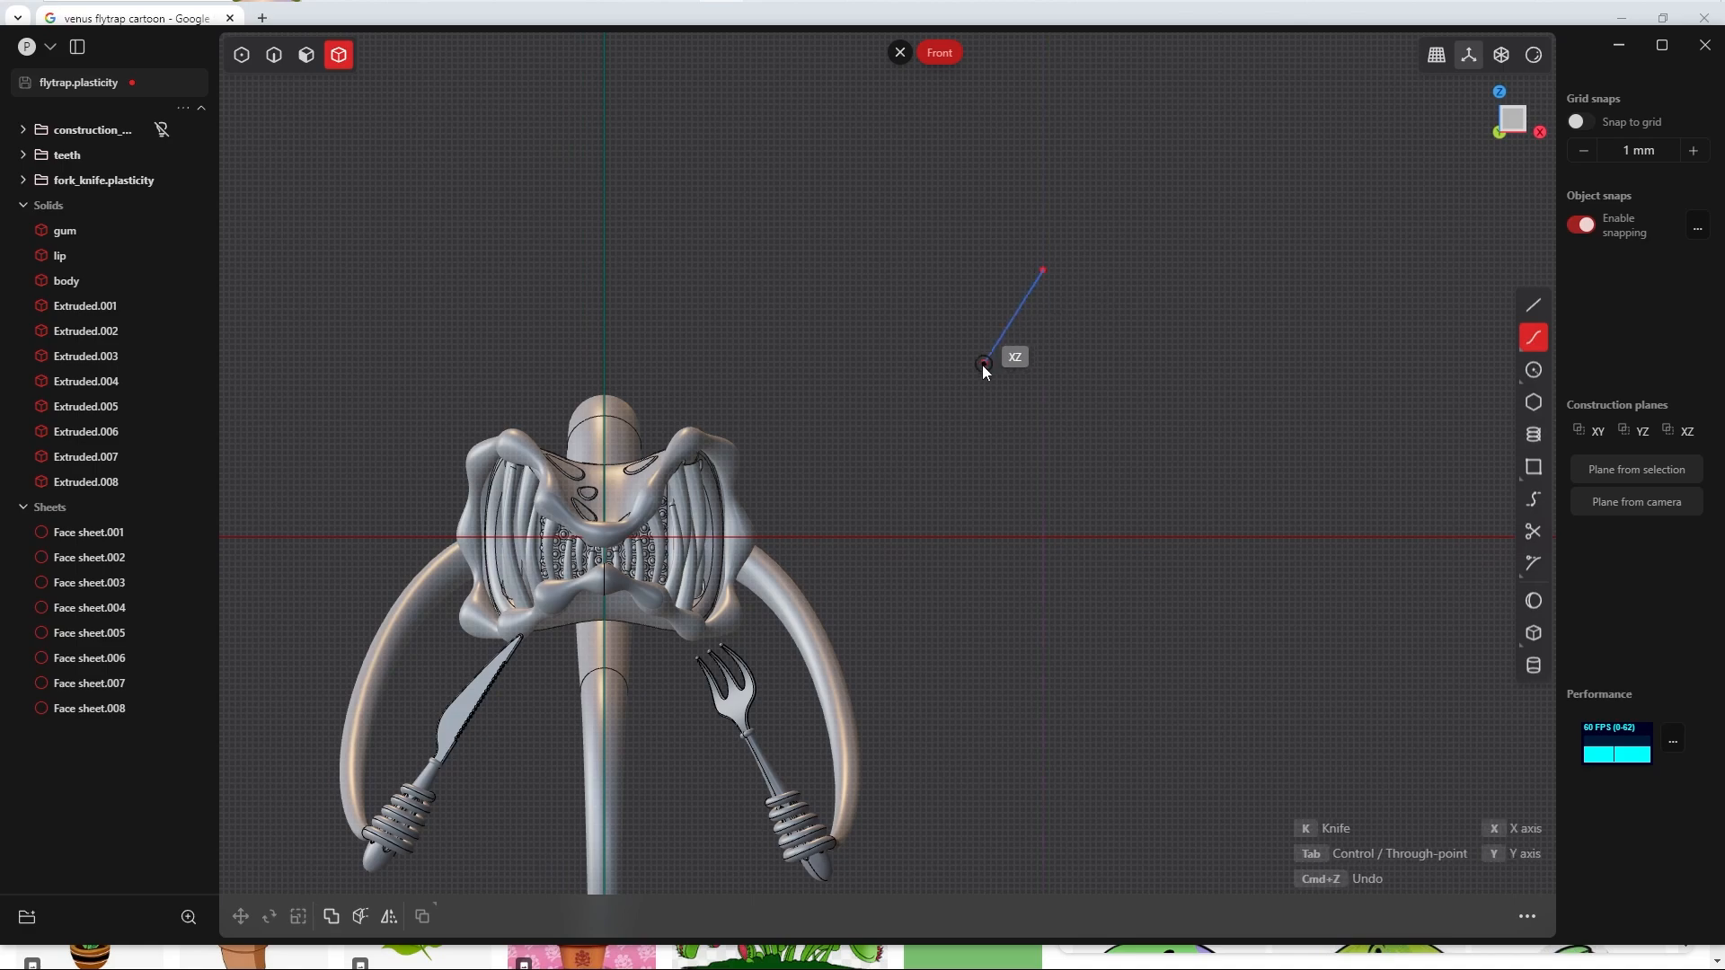
click(1017, 361)
click(974, 456)
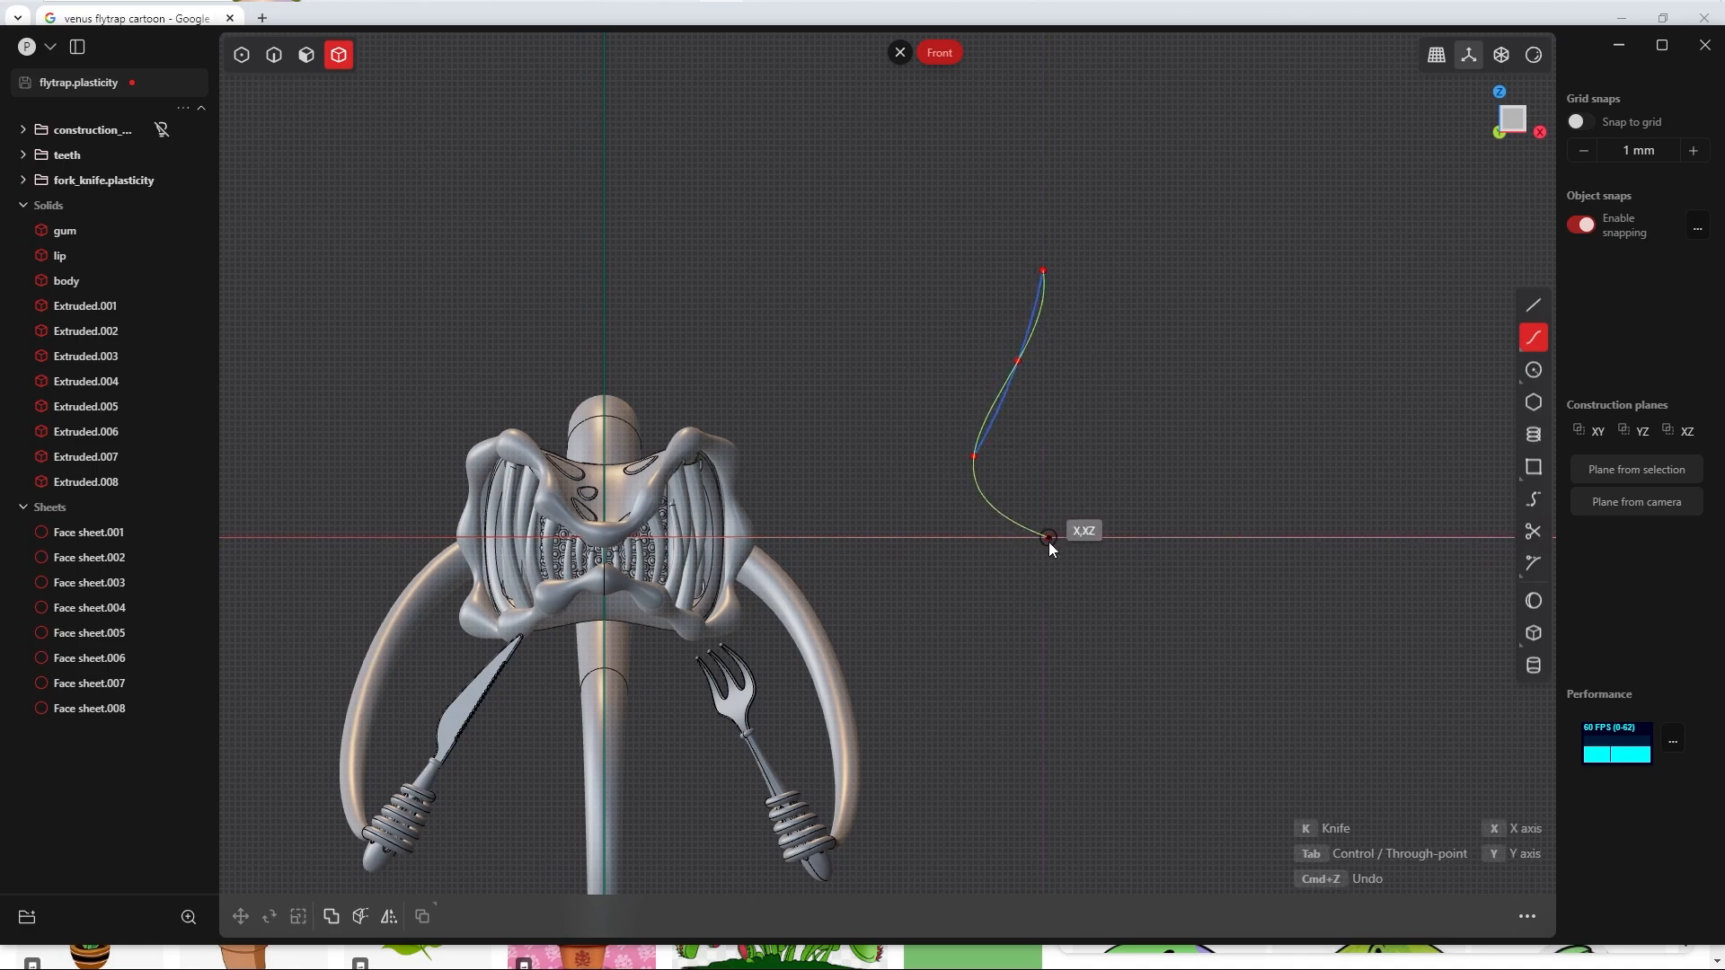
click(1049, 539)
key(Return)
scroll(1047, 361, up, 4)
right_drag(1095, 382, 1056, 423)
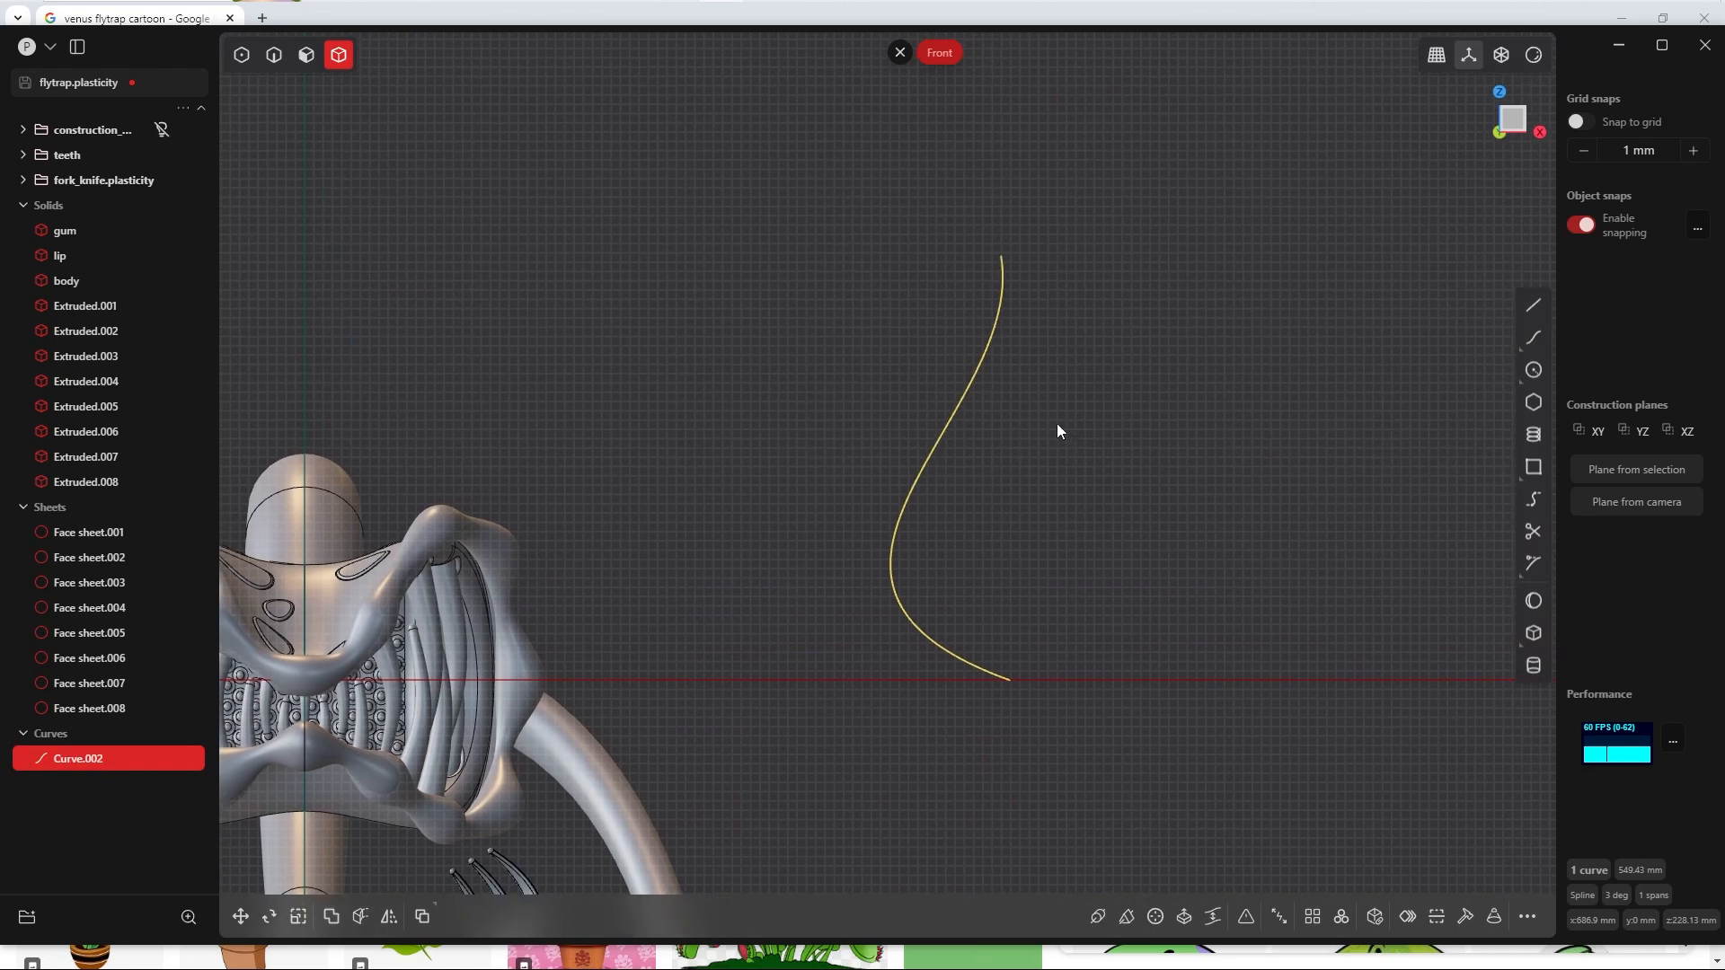
key(Tab)
click(1063, 346)
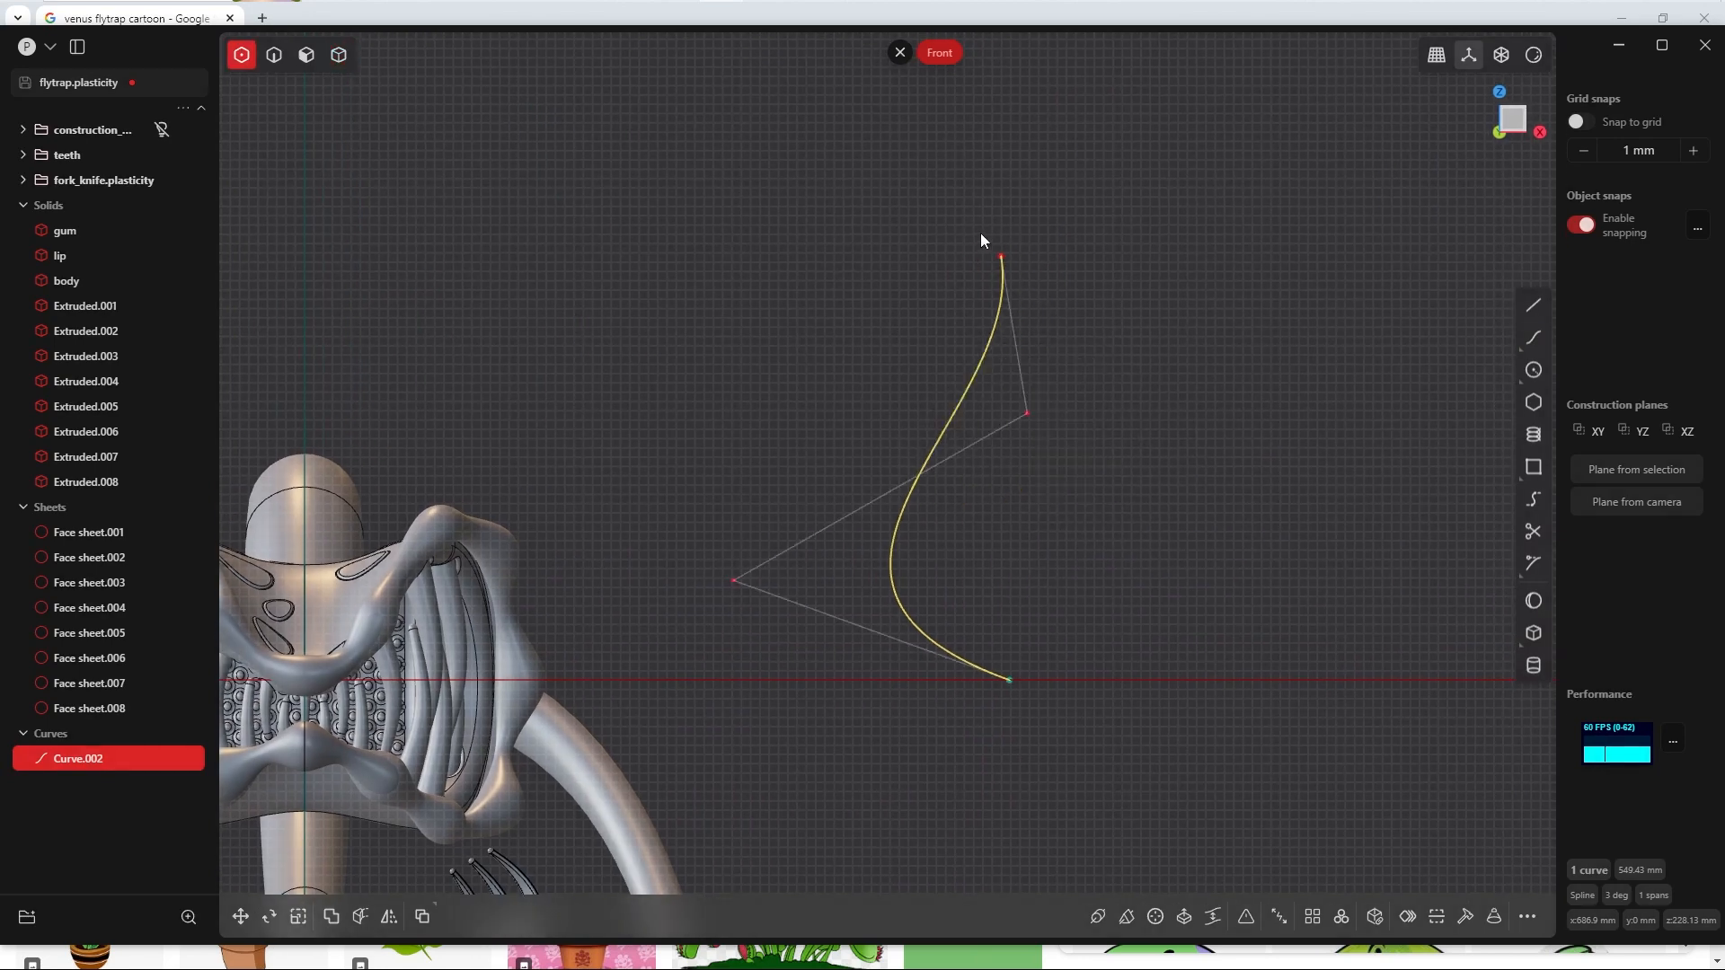
Step: Move the spline's top end point about 28 mm along +X, in line with the control point beneath it
drag(980, 236, 1034, 290)
key(g)
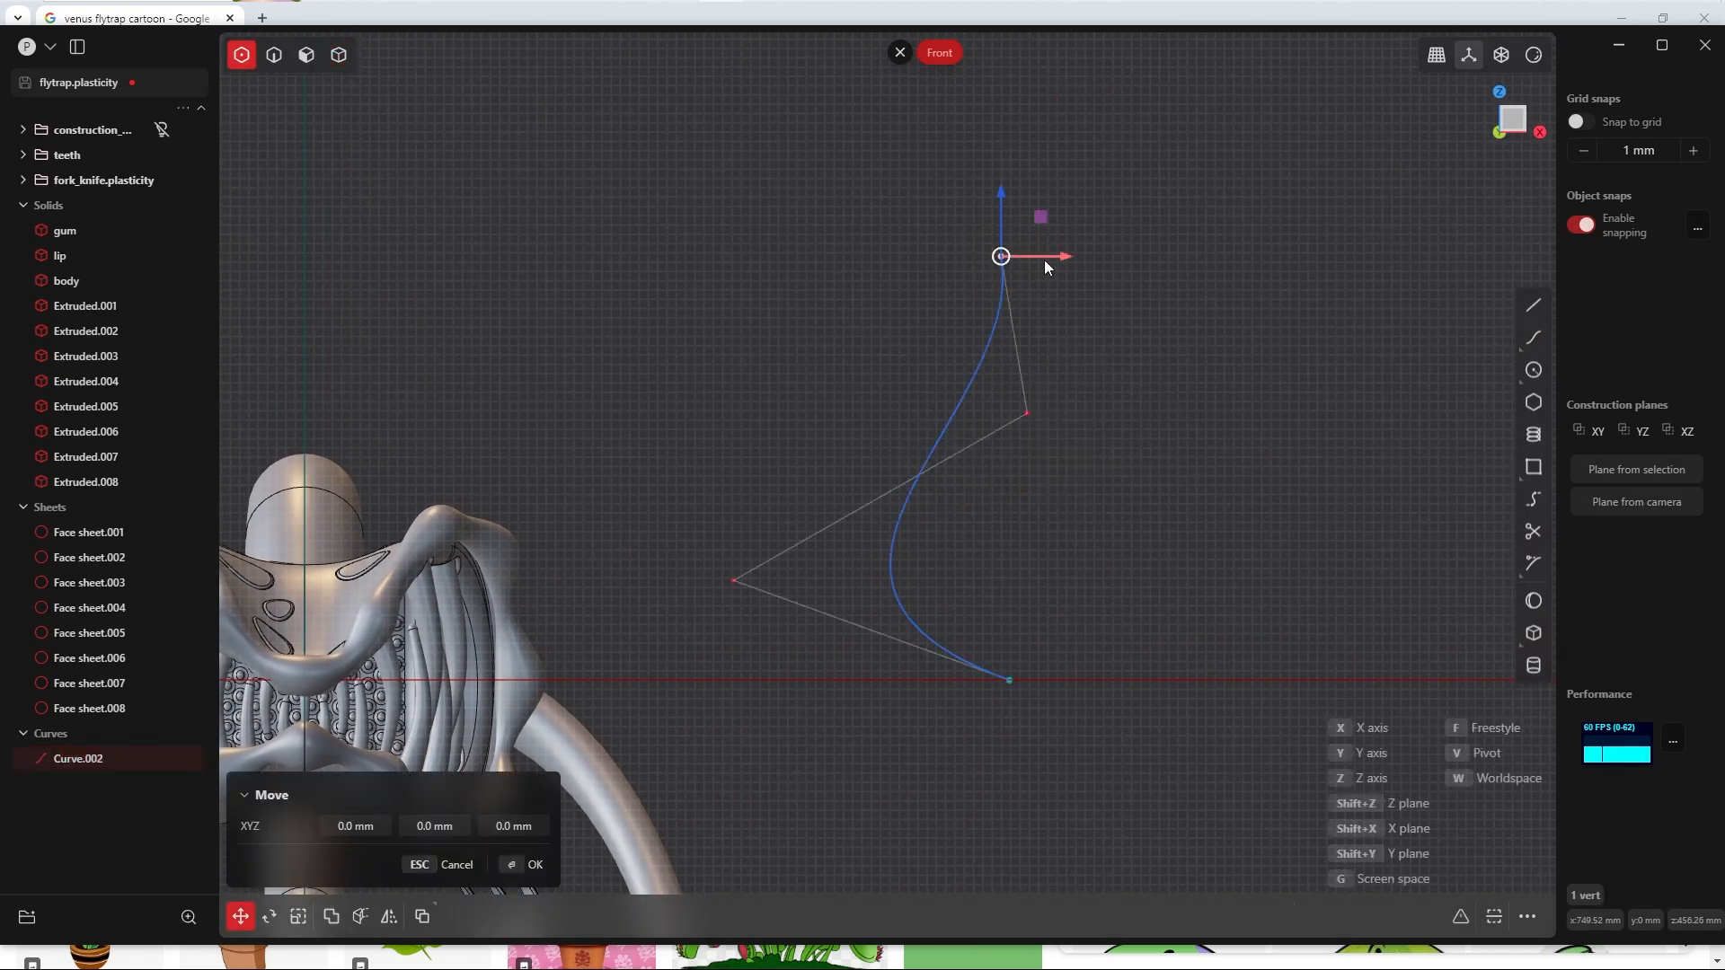
key(x)
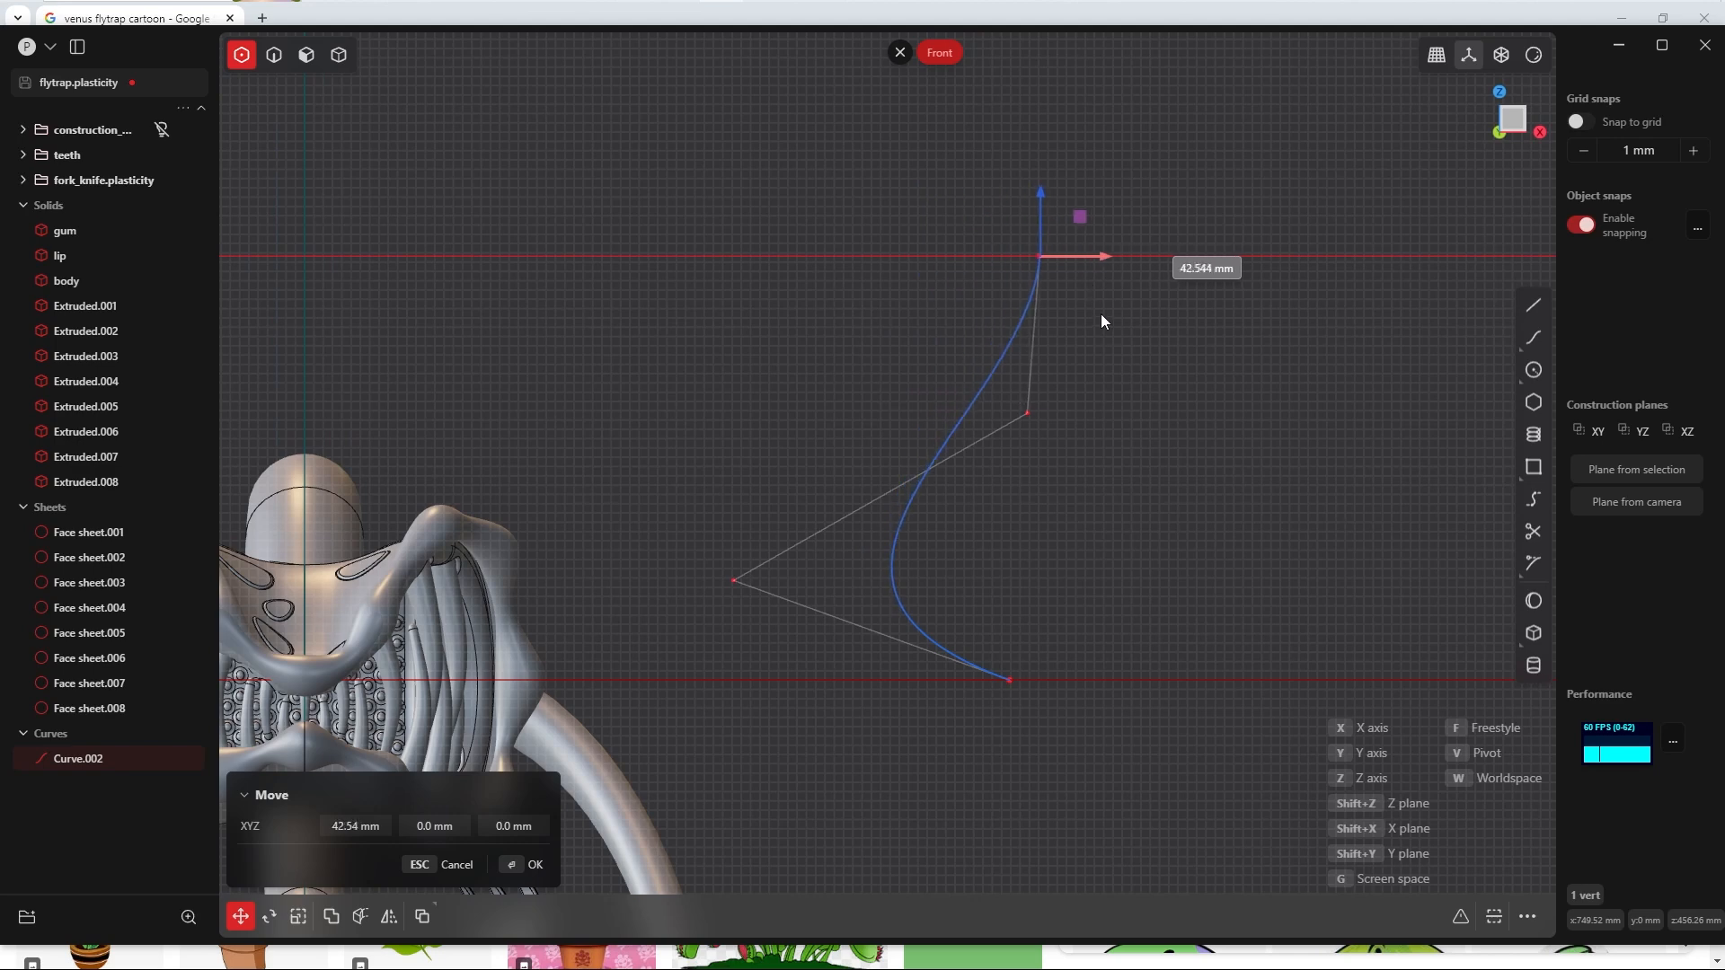
click(1028, 415)
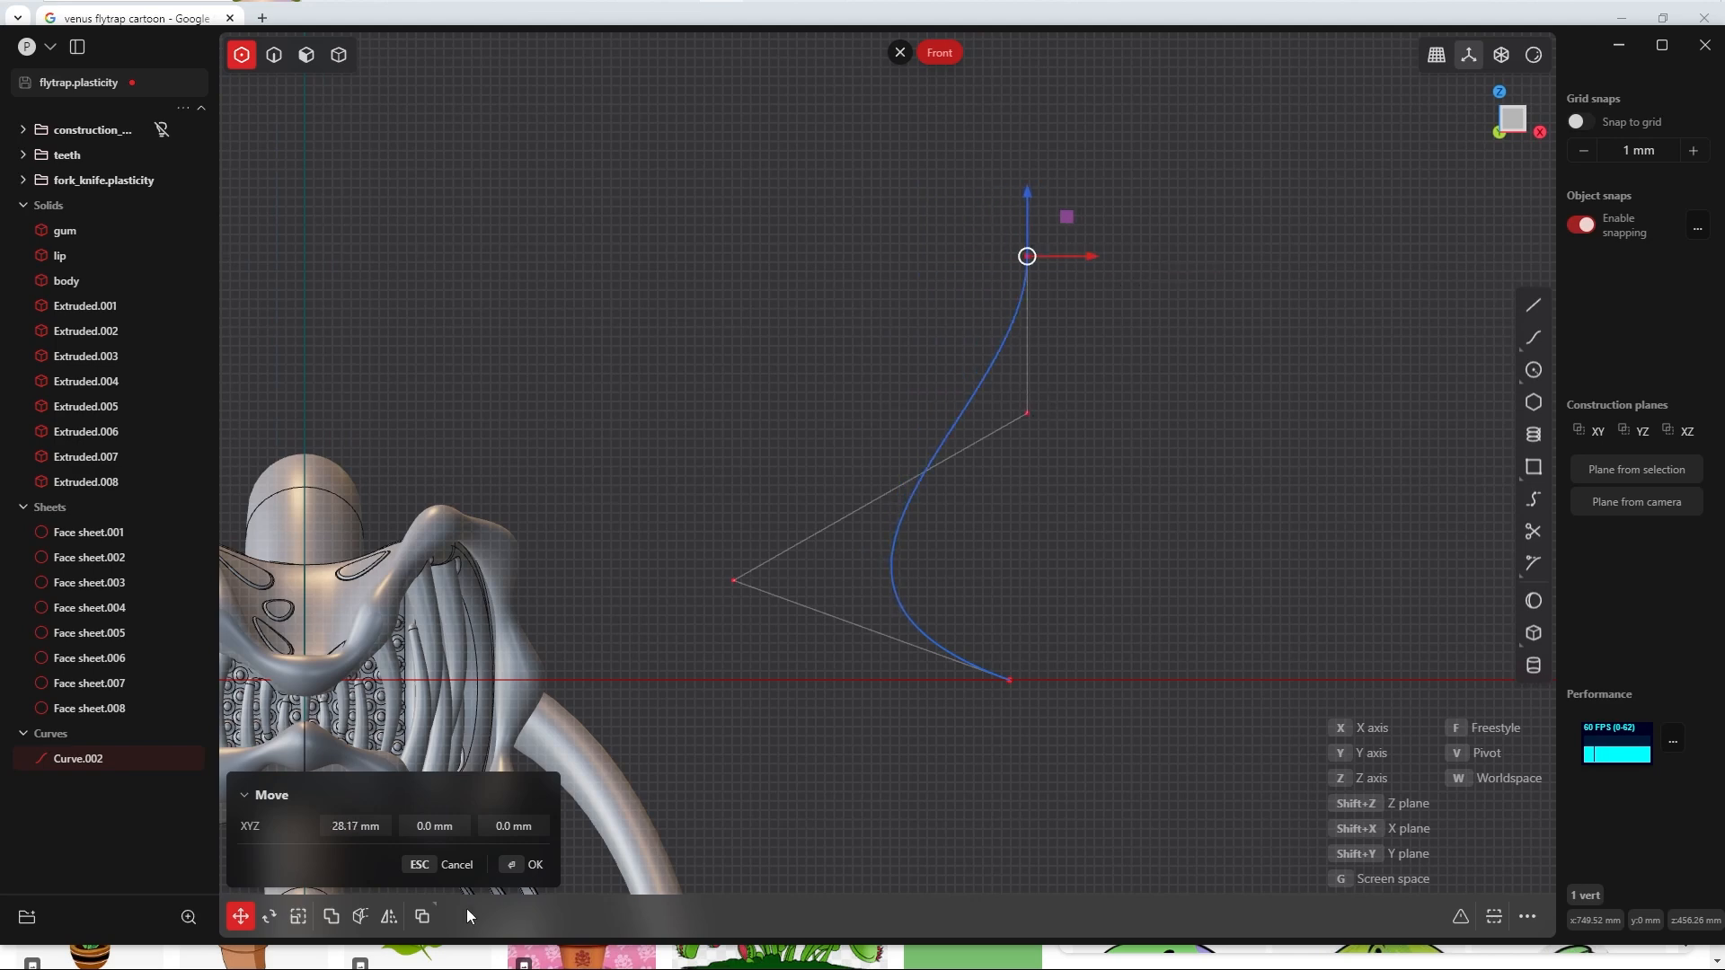
click(523, 866)
Step: Move the spline's upper inner control point by about -28 mm in X and -17.4 mm in Z
drag(992, 379, 1074, 458)
key(g)
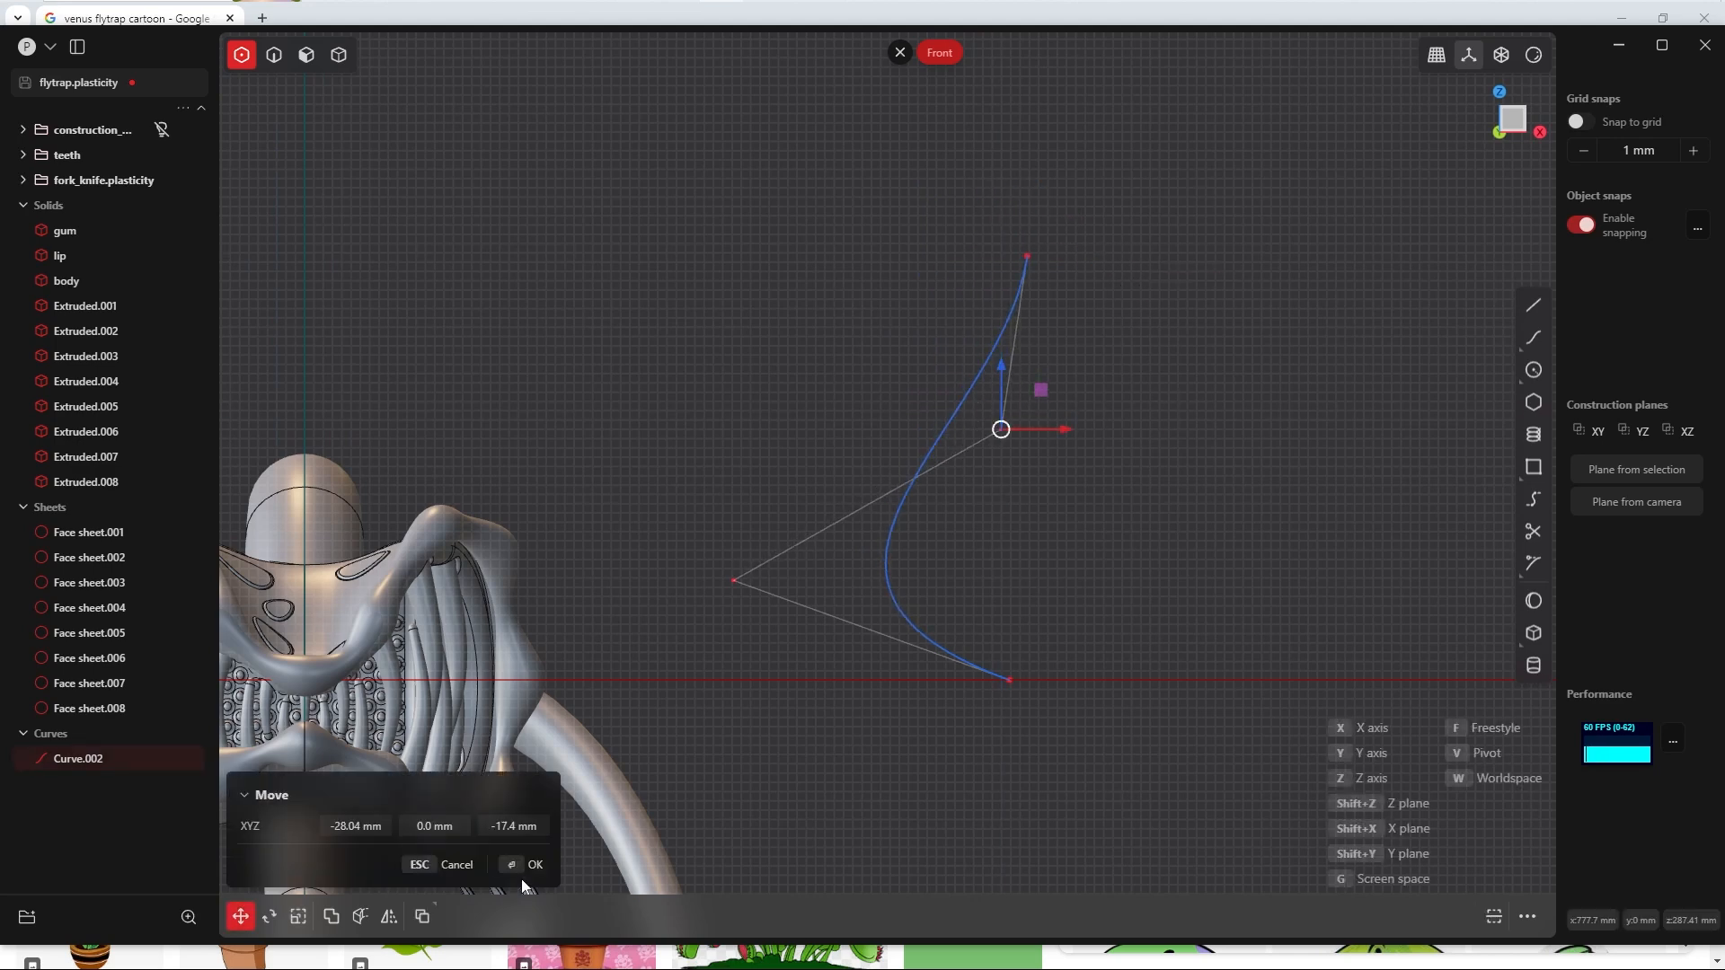
click(1042, 415)
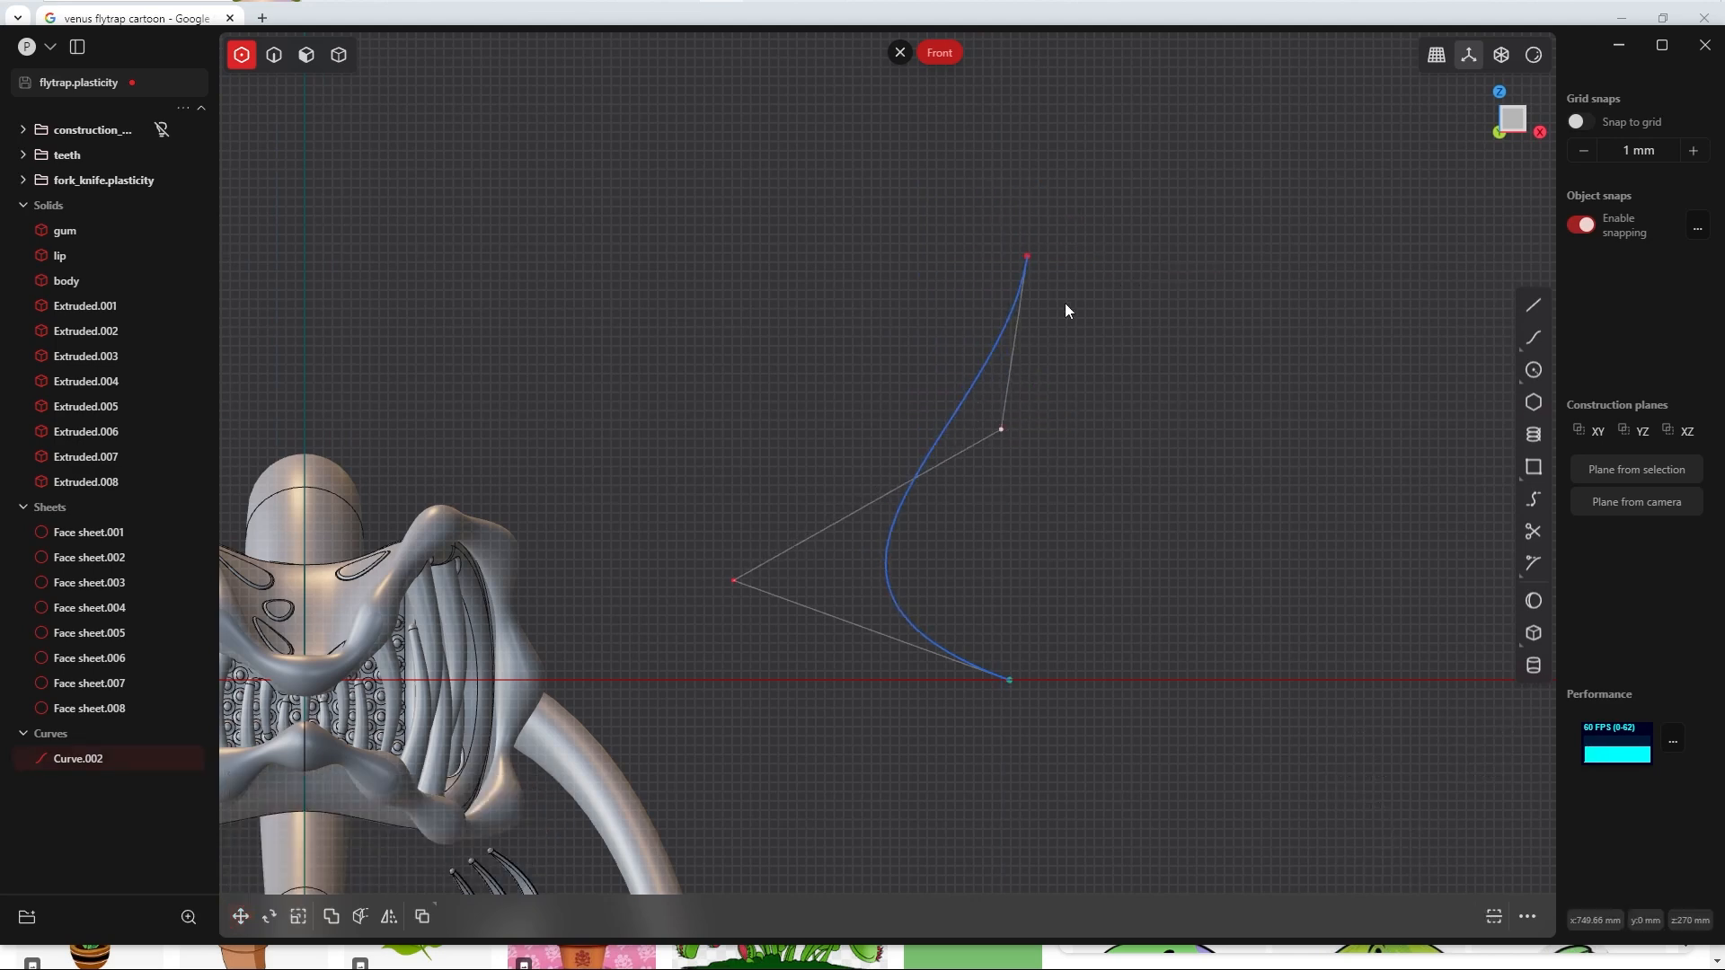
Step: Move the spline's top end point along X until it aligns vertically with the bottom end point
click(1027, 255)
key(g)
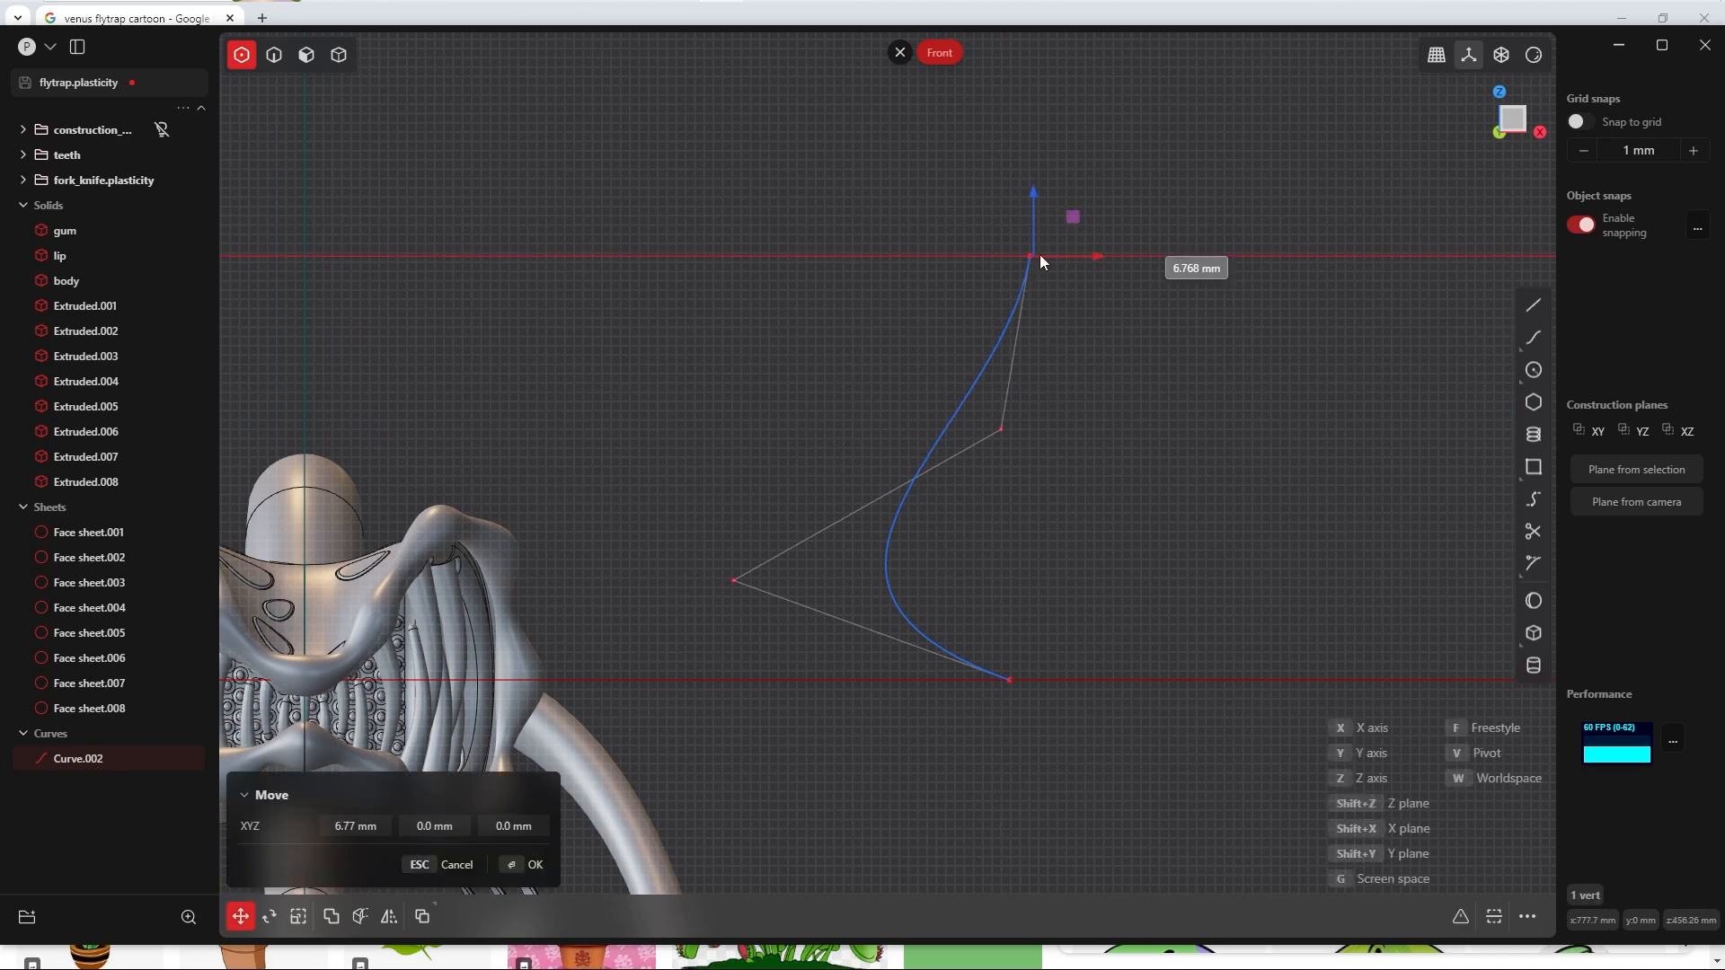
click(1011, 681)
click(525, 865)
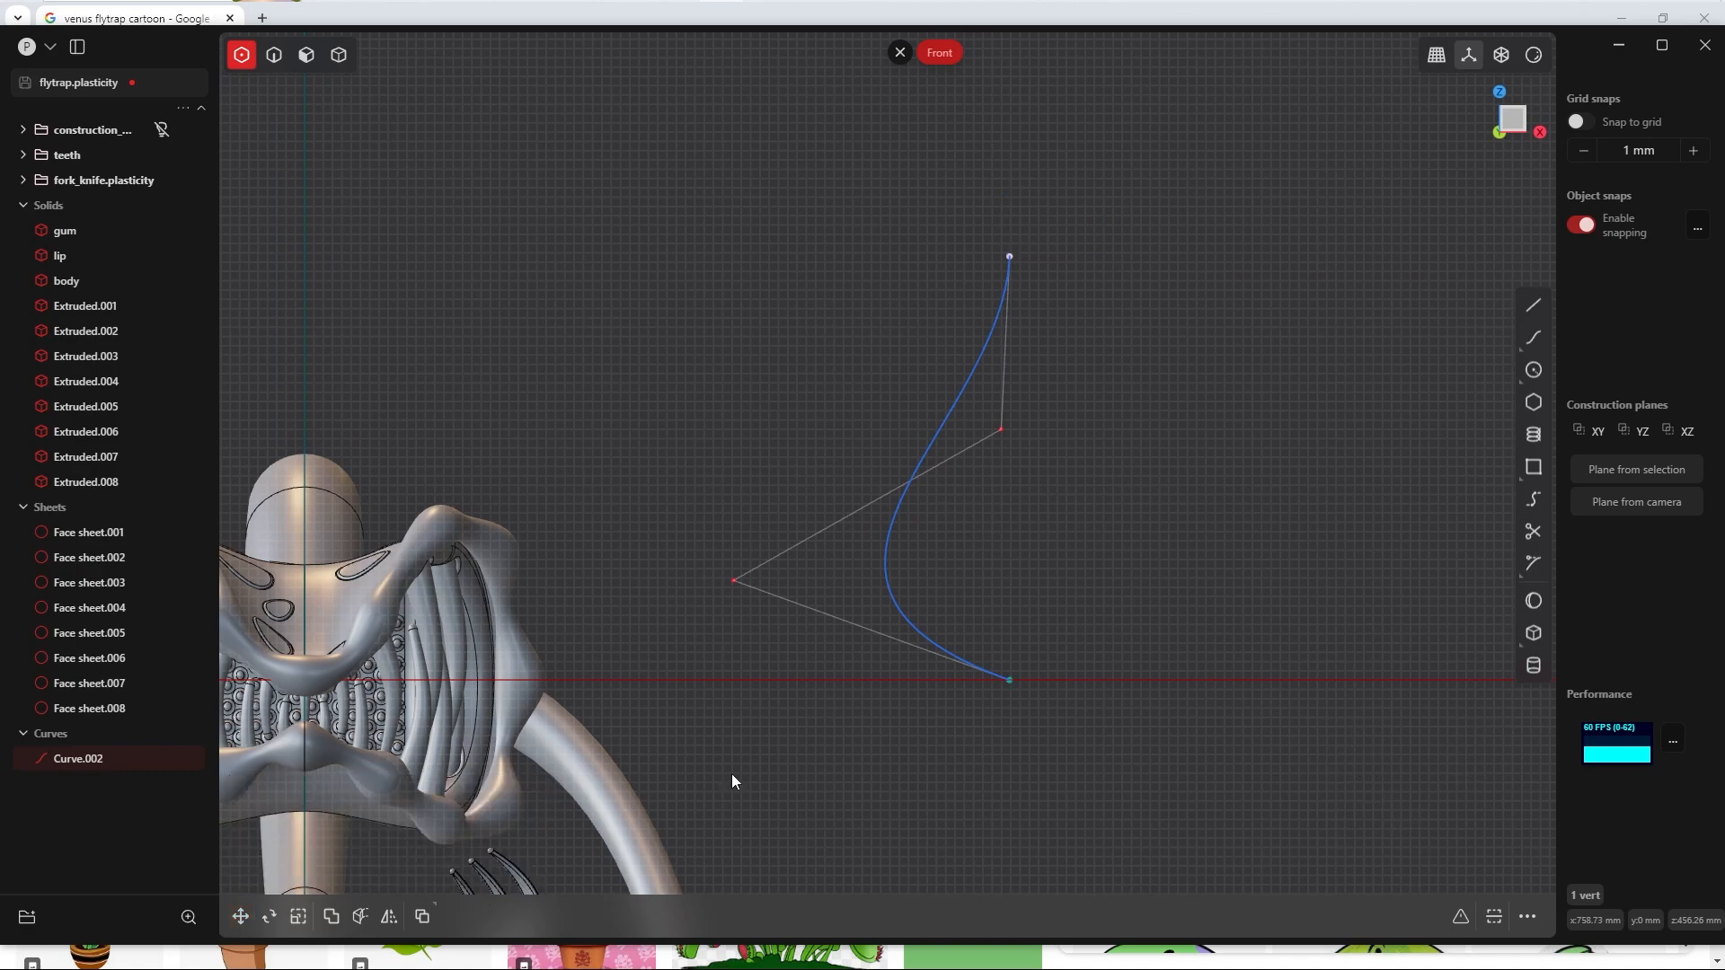
Step: Move the spline's lower inner control point closer to the end points to reduce the curve's bulge
click(734, 580)
key(g)
click(909, 601)
click(1078, 503)
scroll(1123, 483, down, 1)
shift+middle_drag(1123, 484, 1022, 468)
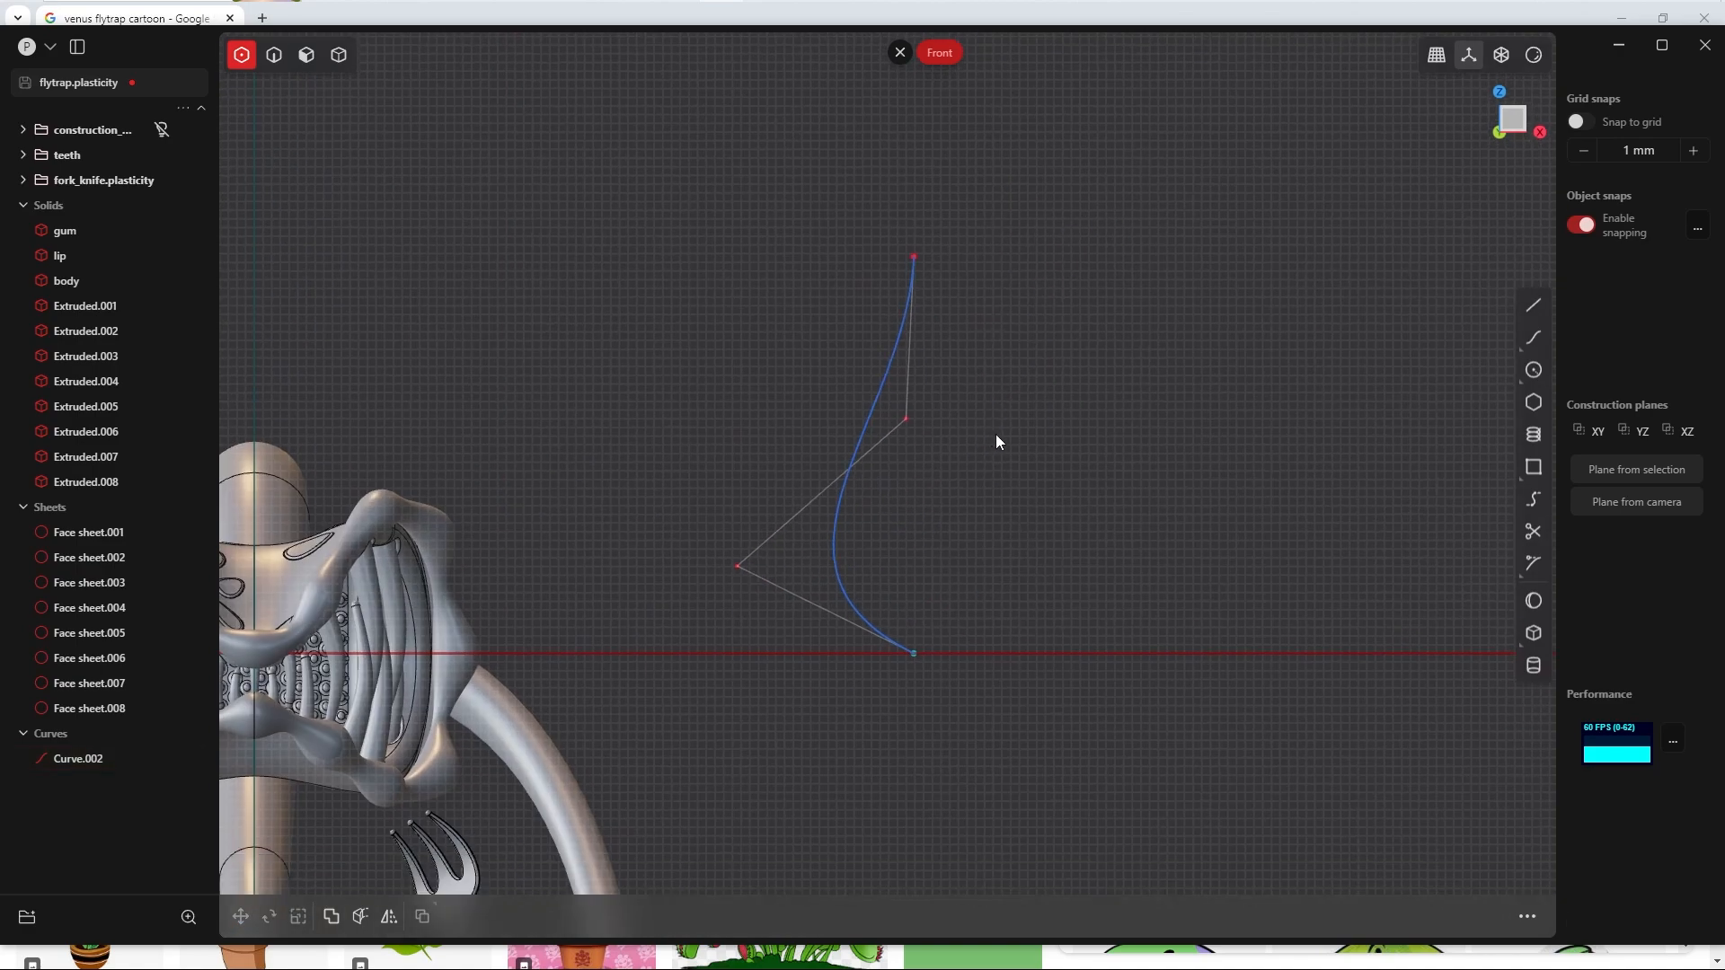
Step: Draw a straight line connecting the spline's top and bottom end points to close the profile
key(l)
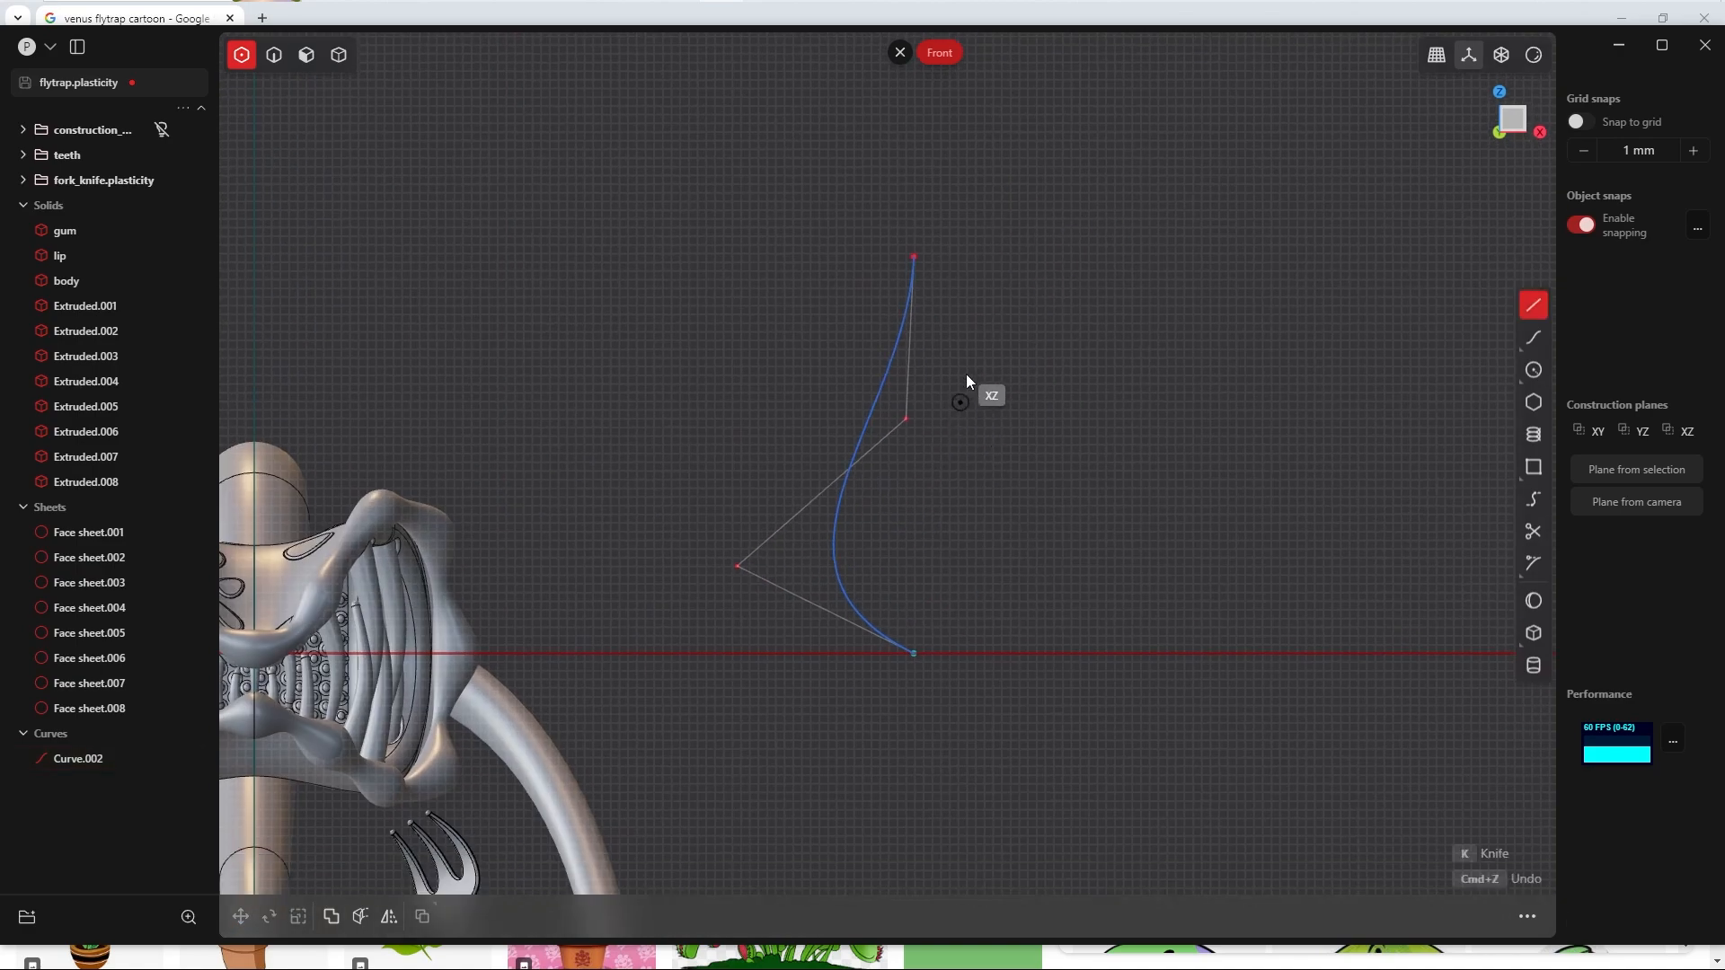
click(913, 253)
click(914, 652)
right_click(1042, 551)
scroll(972, 531, up, 3)
mouse_move(972, 532)
shift+middle_down()
mouse_move(1009, 648)
mouse_move(1026, 514)
mouse_move(1042, 526)
shift+middle_up()
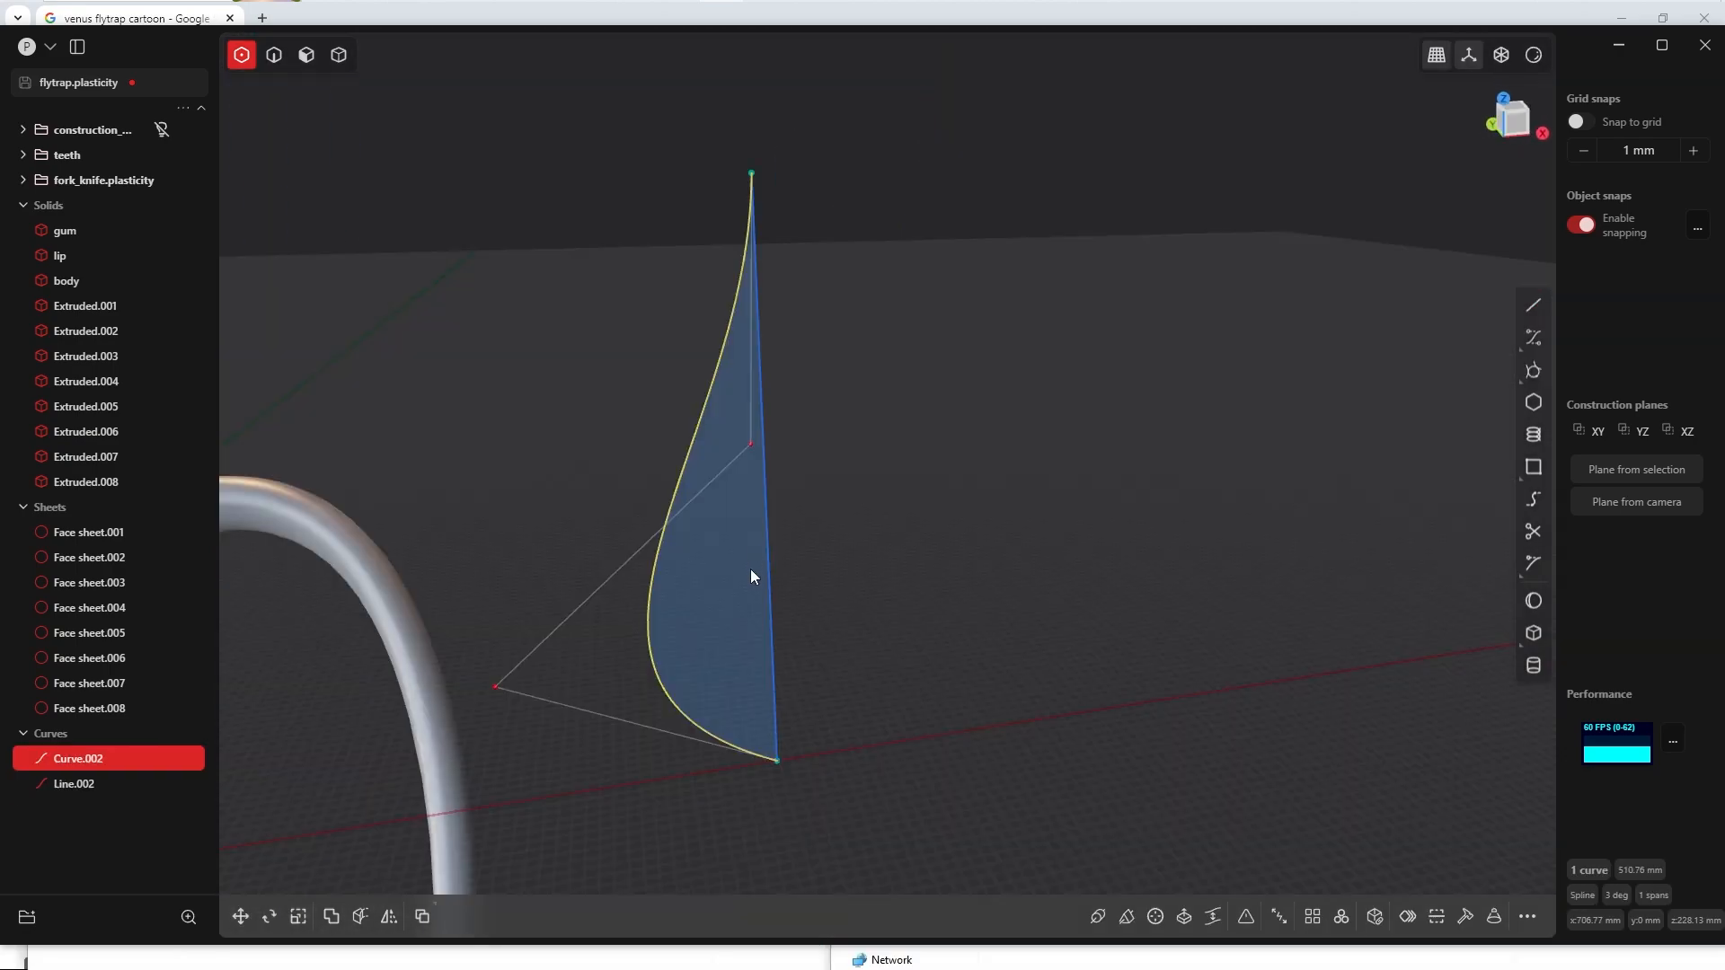
Step: Move the spline's lower inner control point along -Y so that the curve bends out of its plane
shift+middle_drag(751, 569, 836, 510)
click(704, 627)
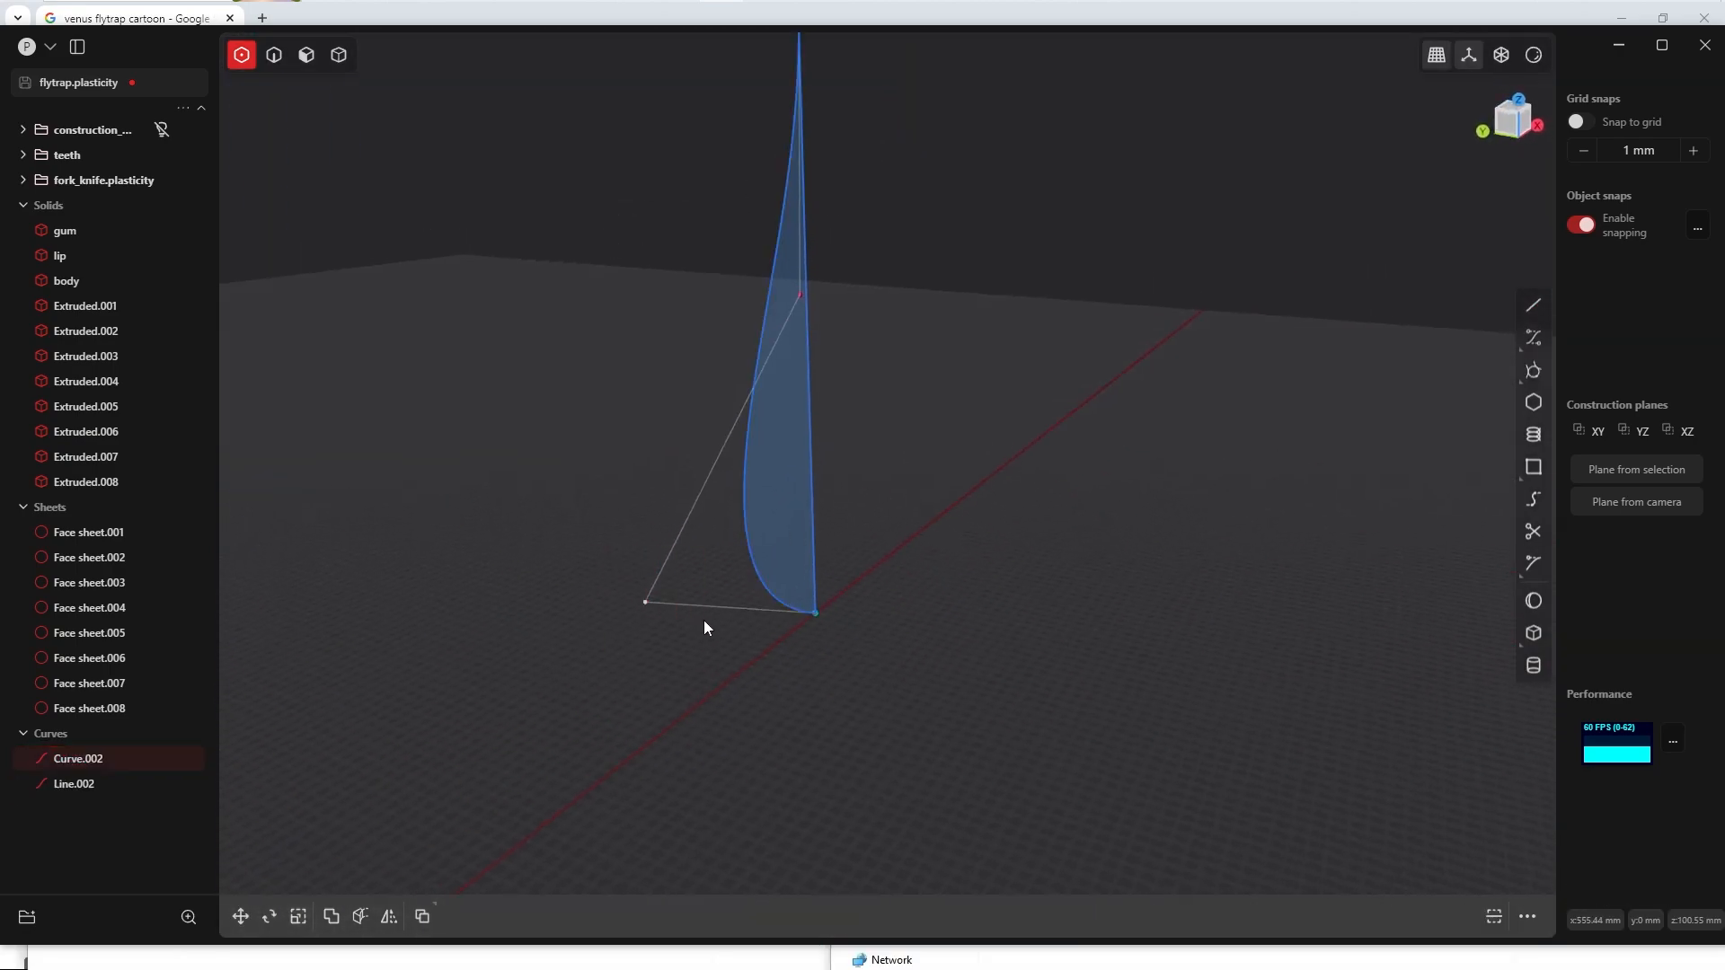
middle_drag(723, 608, 751, 623)
key(g)
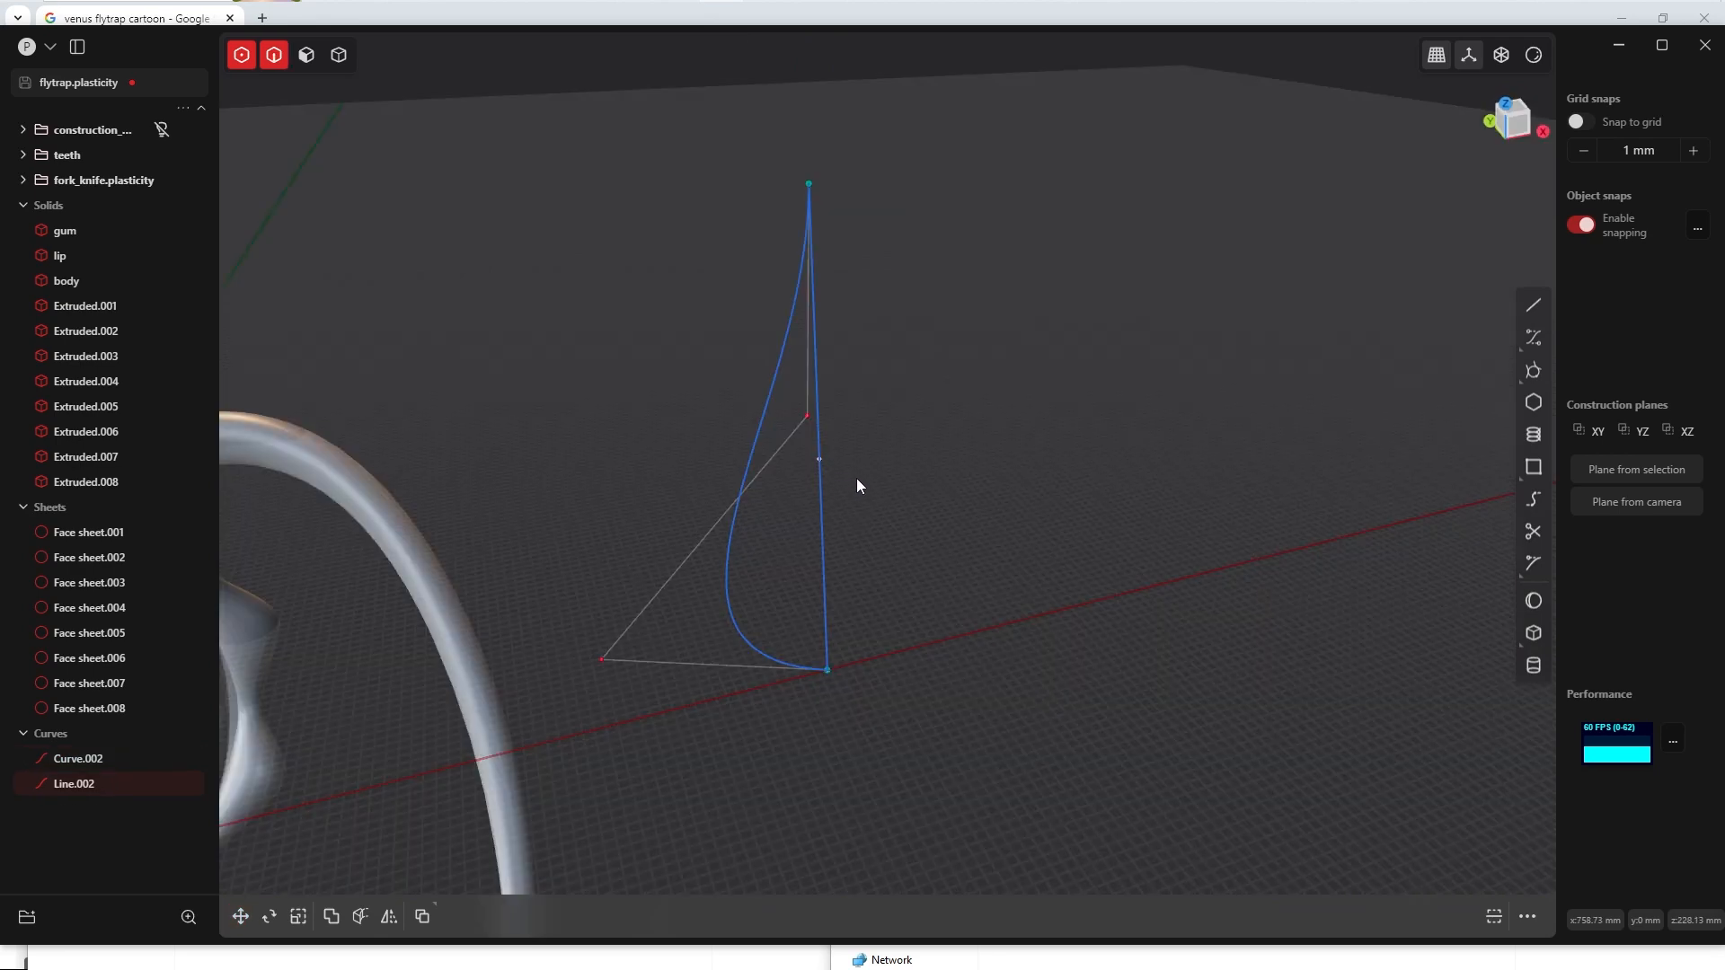
click(858, 484)
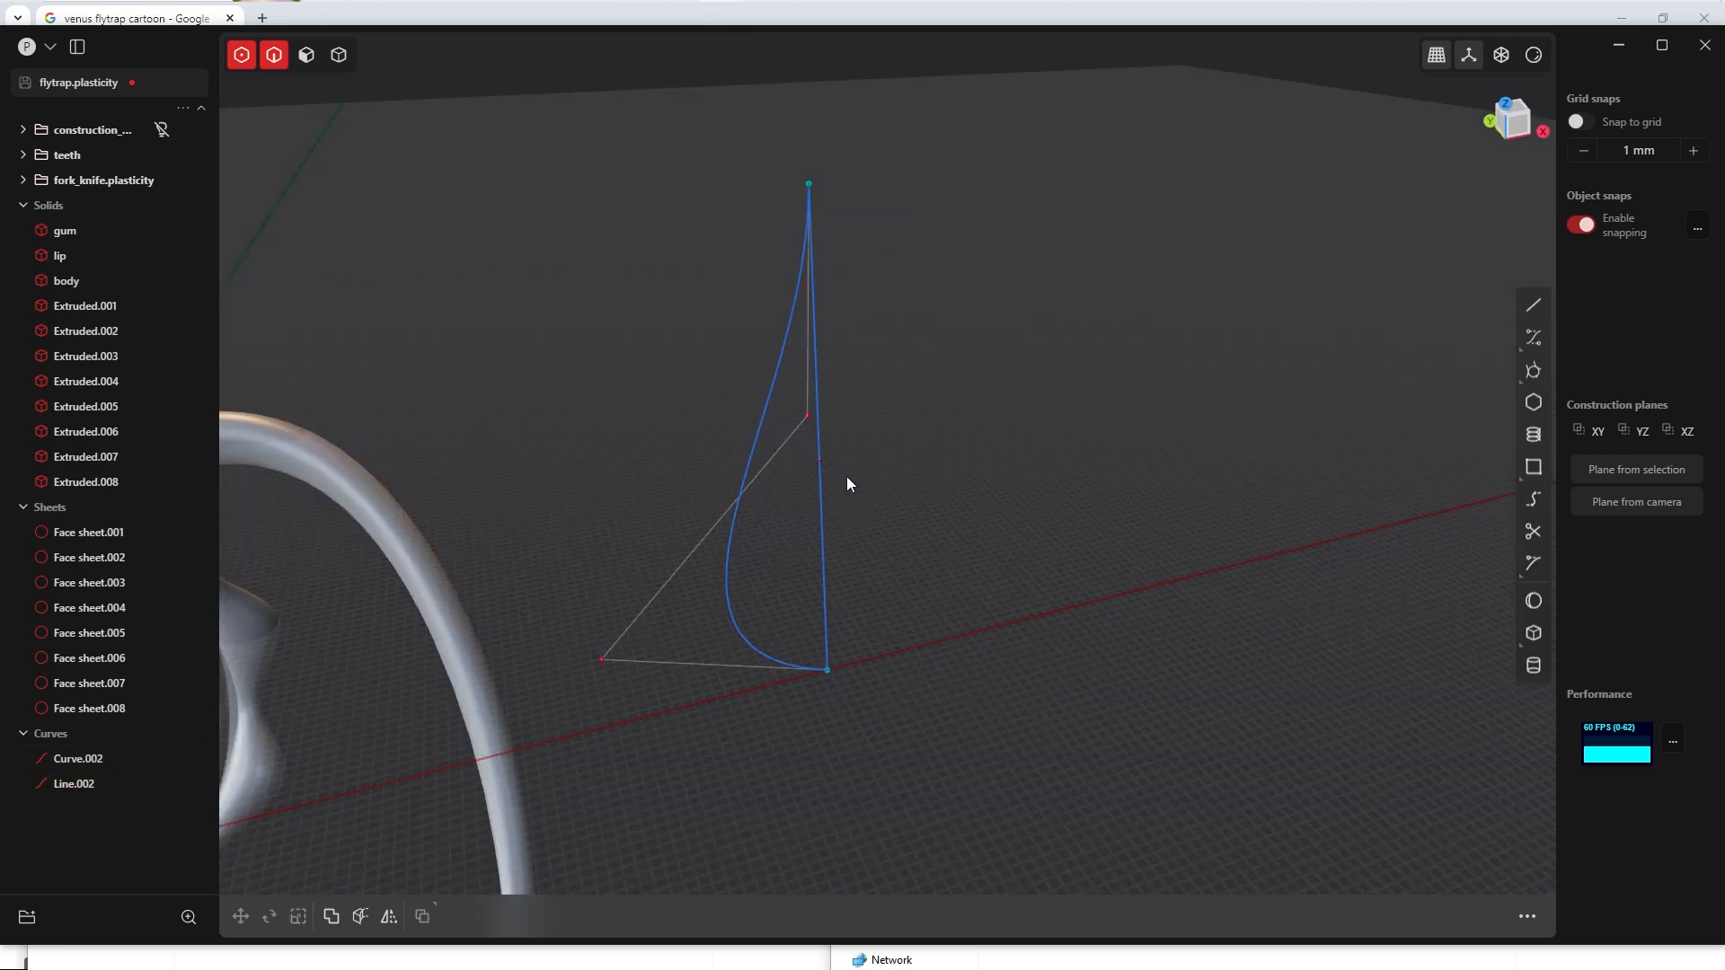
Step: Give the straight line a middle control point and move it together with the spline's lower control point along -Y
middle_drag(847, 479, 813, 485)
click(812, 488)
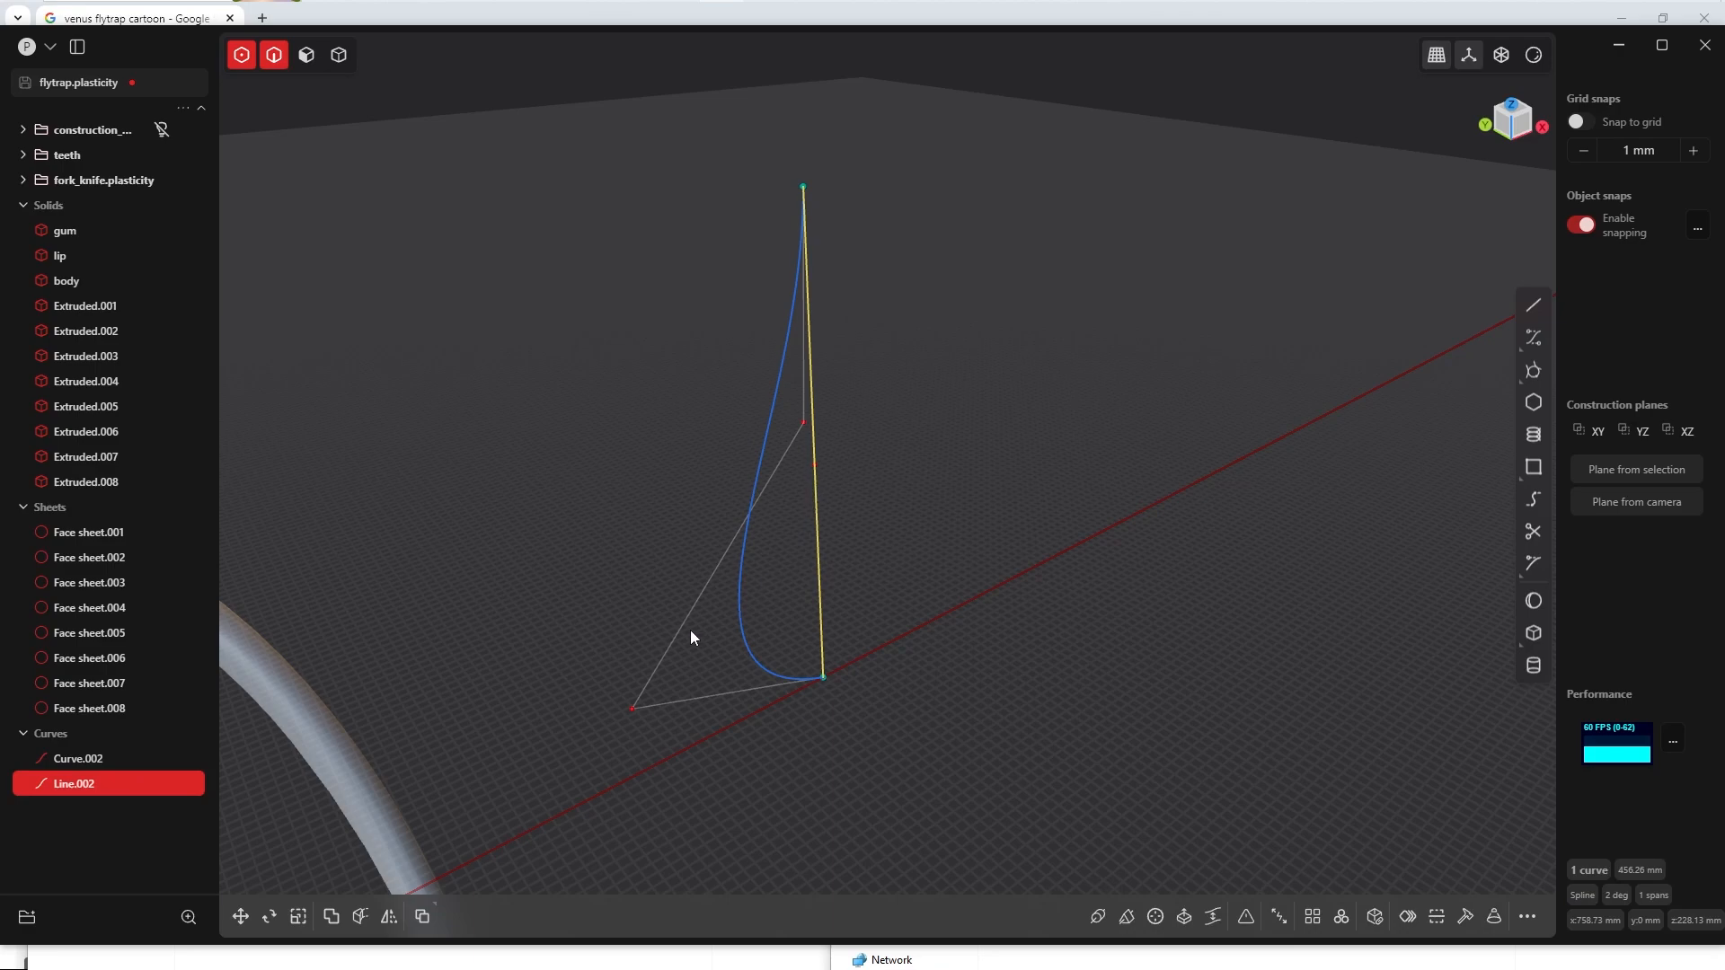
shift+drag(607, 672, 678, 743)
shift+click(815, 464)
key(g)
drag(697, 548, 718, 577)
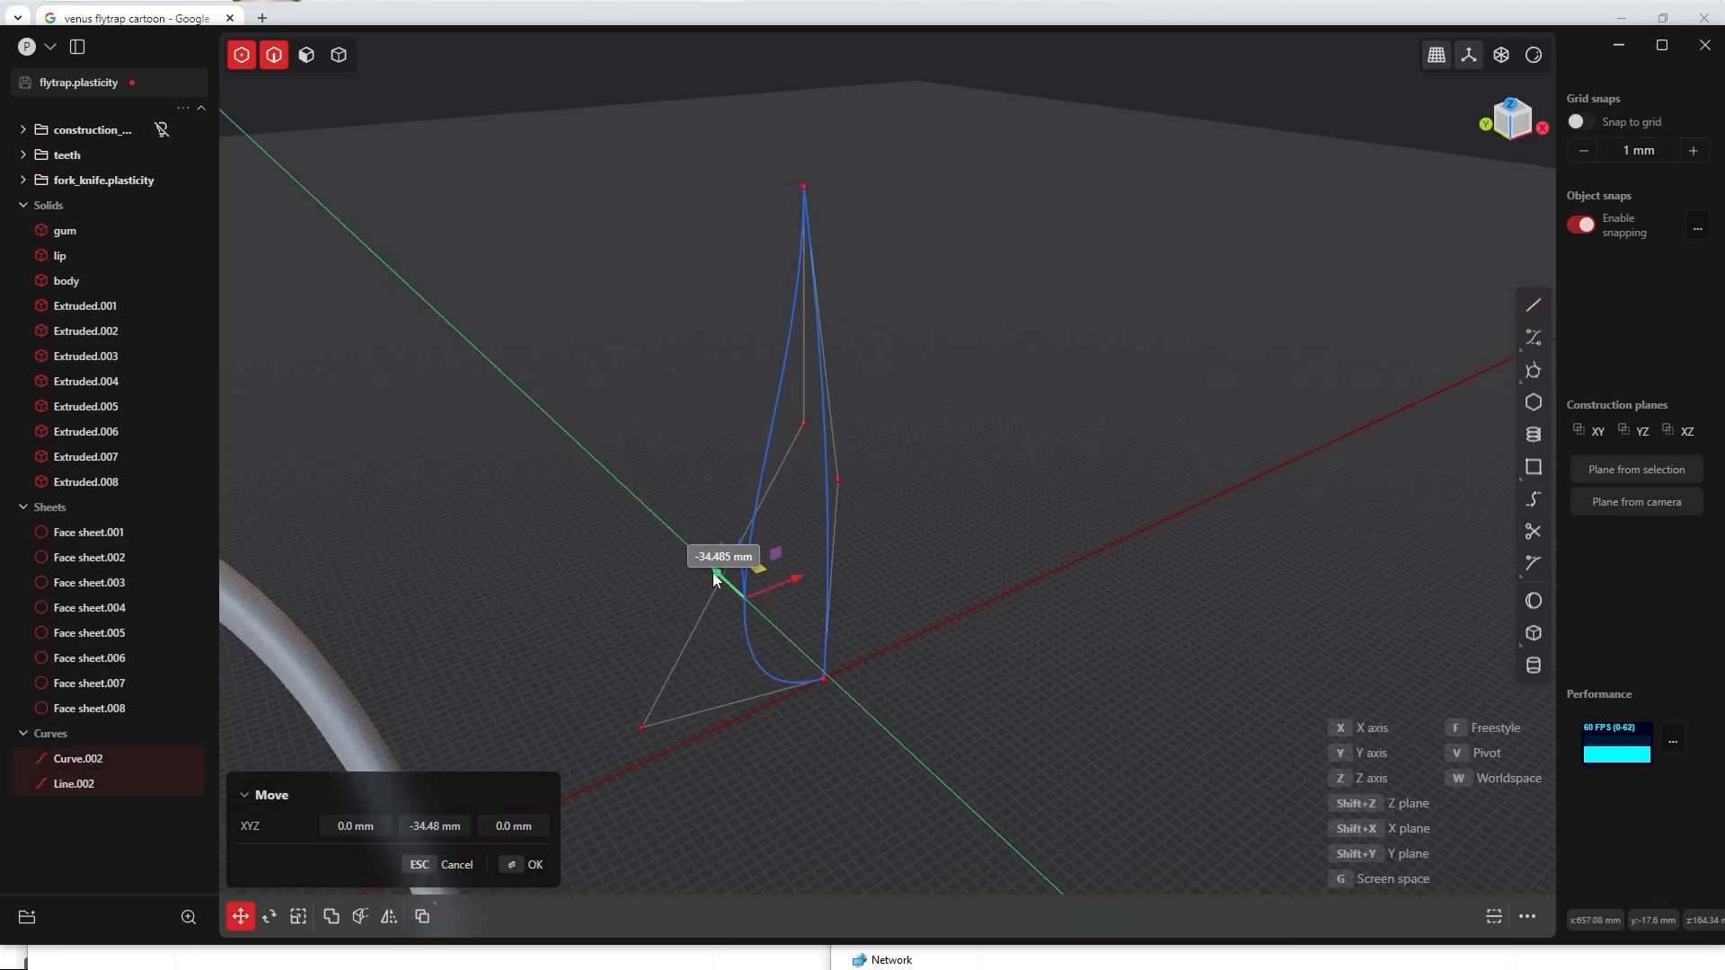
middle_drag(726, 575, 611, 766)
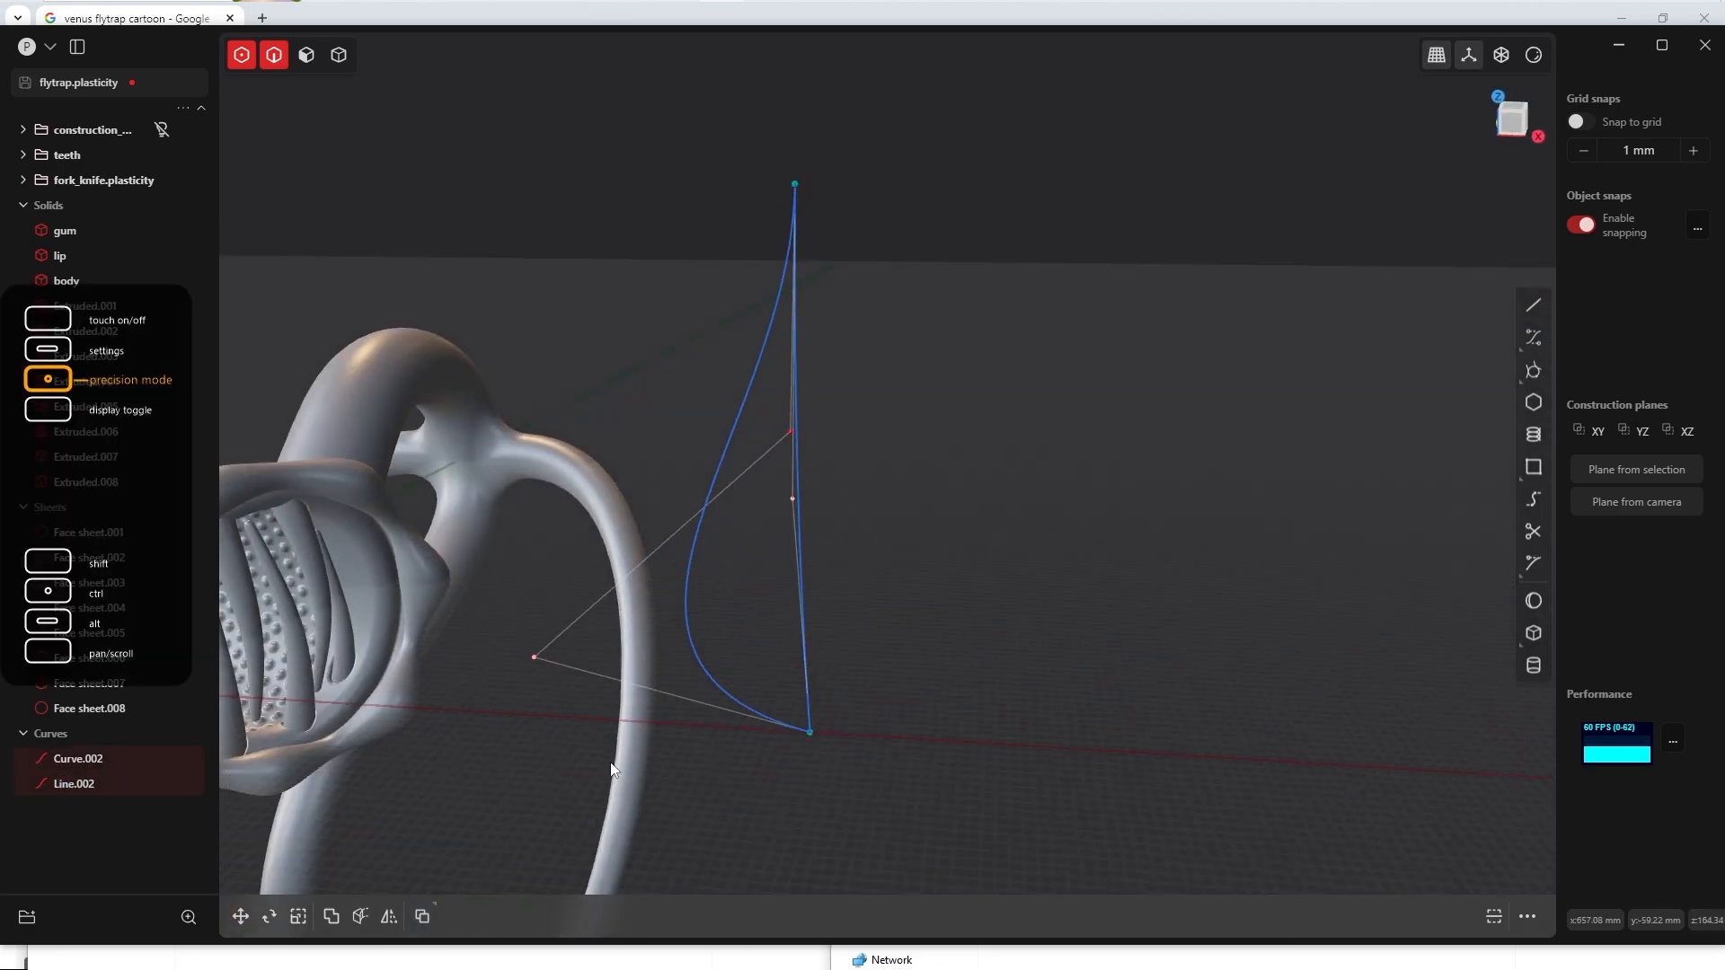
key(Return)
Step: Raise the degree of the bowed line so that it has two inner control points, and view them from the right
key(KP_3)
scroll(852, 466, up, 4)
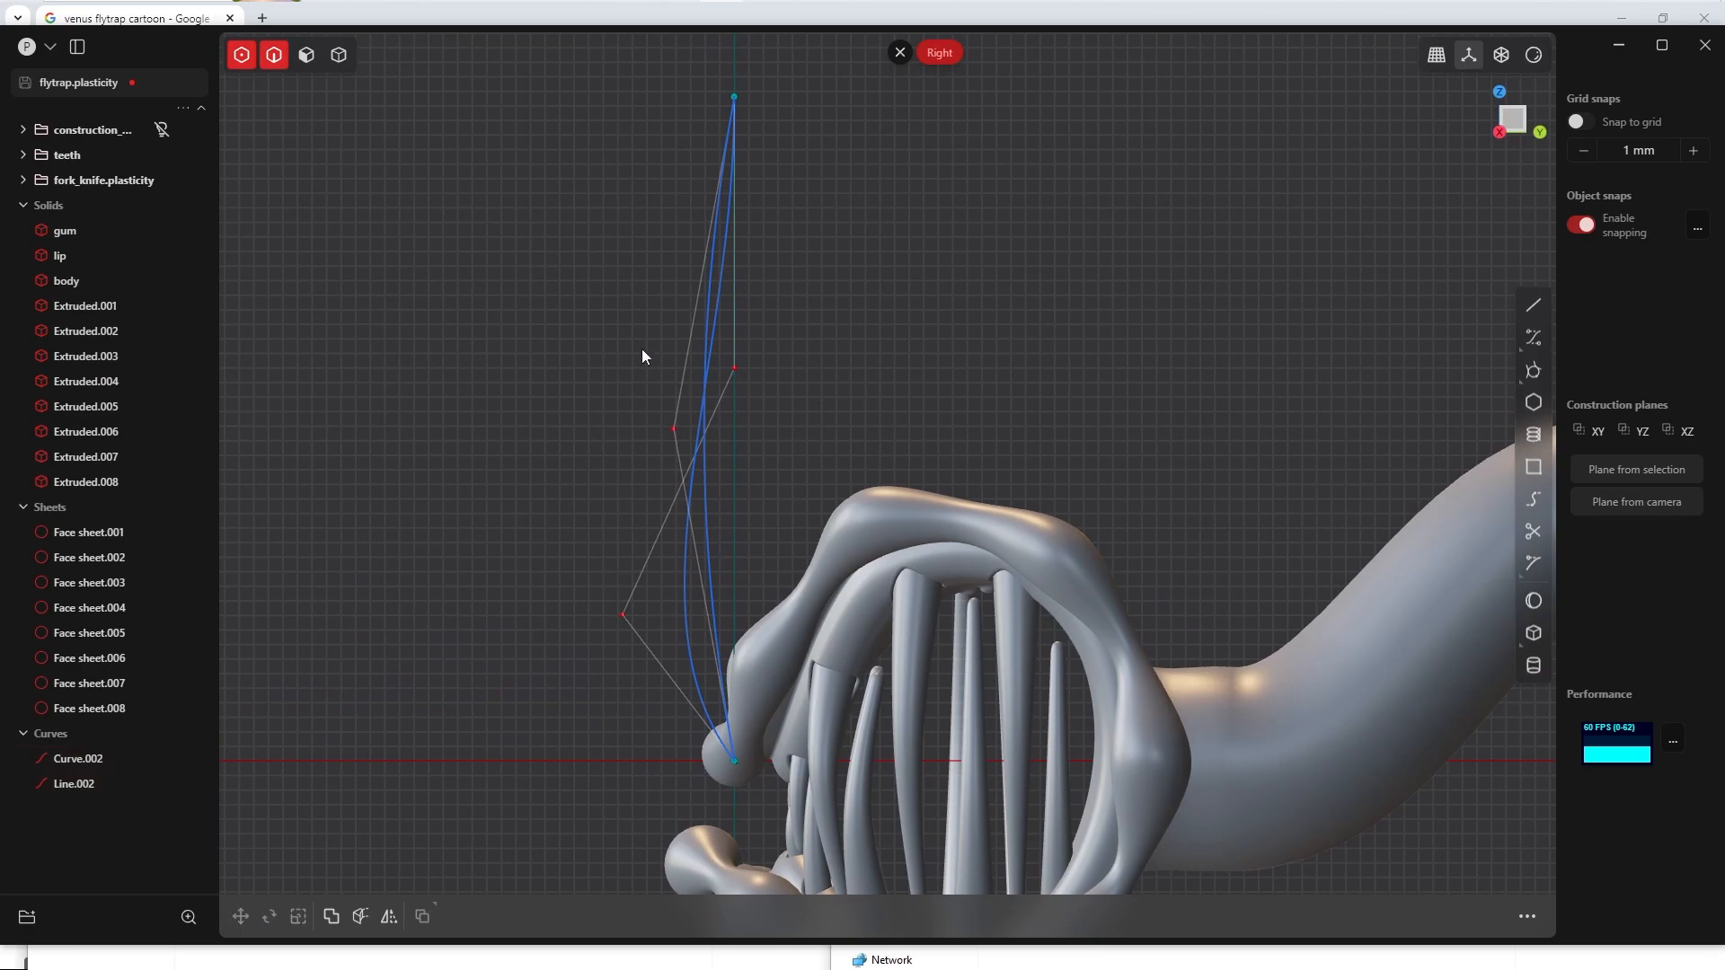
click(641, 348)
click(689, 634)
middle_drag(689, 634, 873, 442)
click(875, 446)
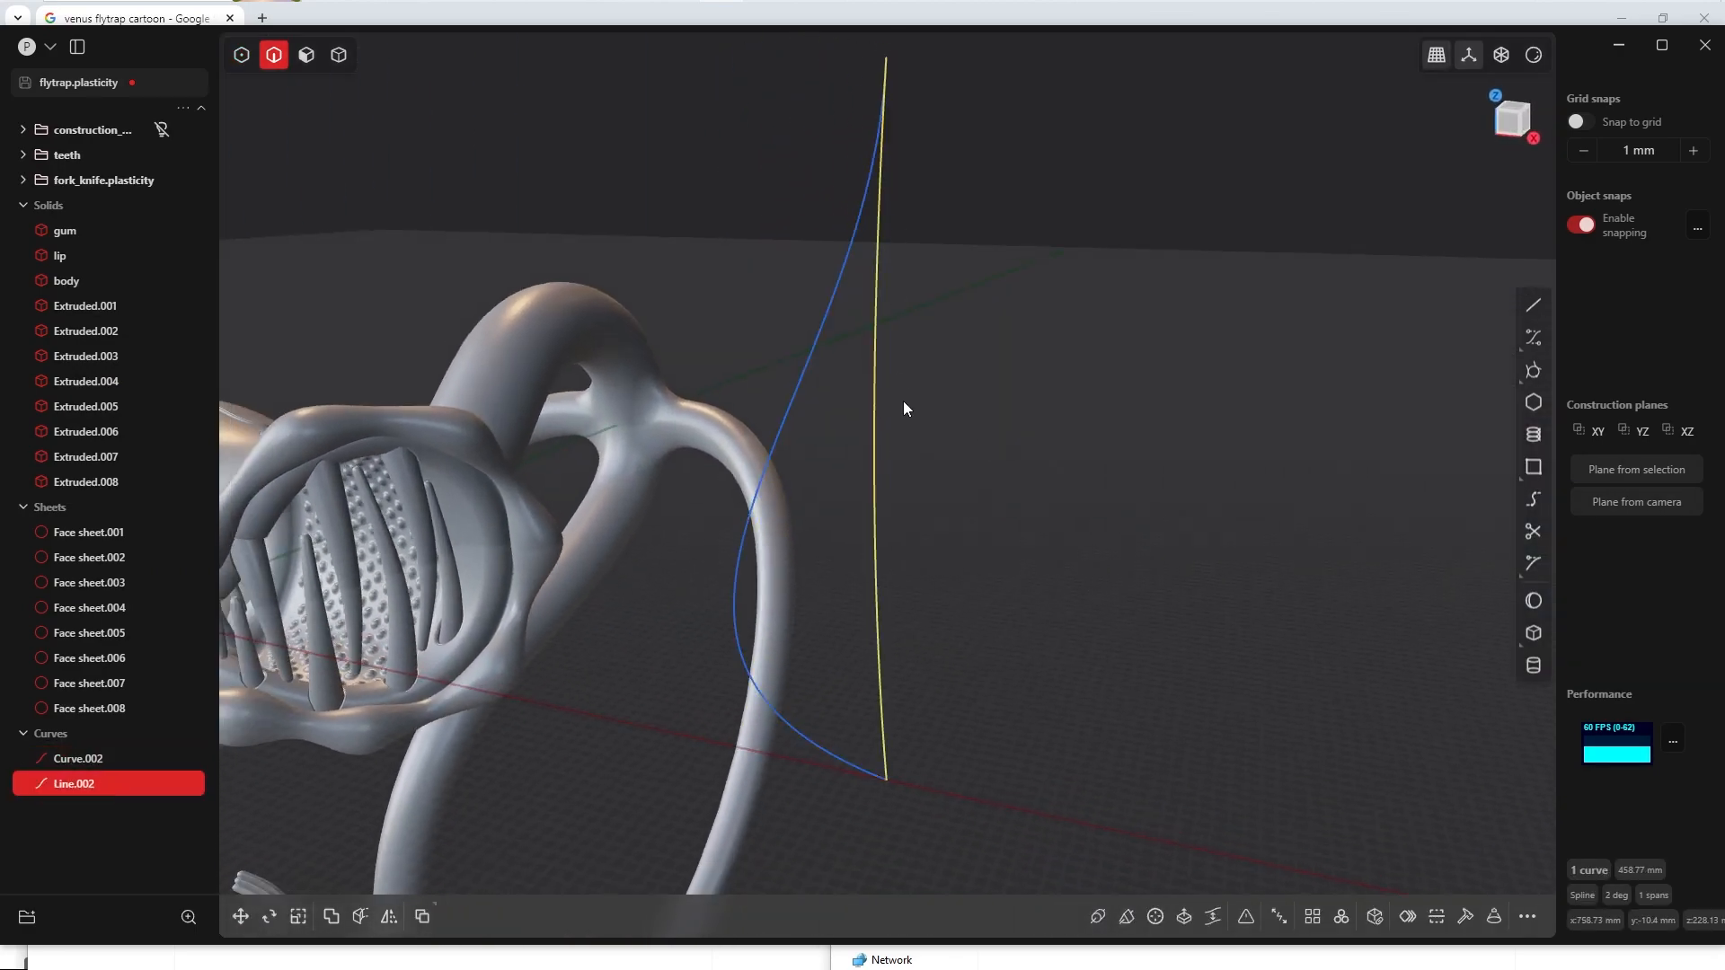
key(1)
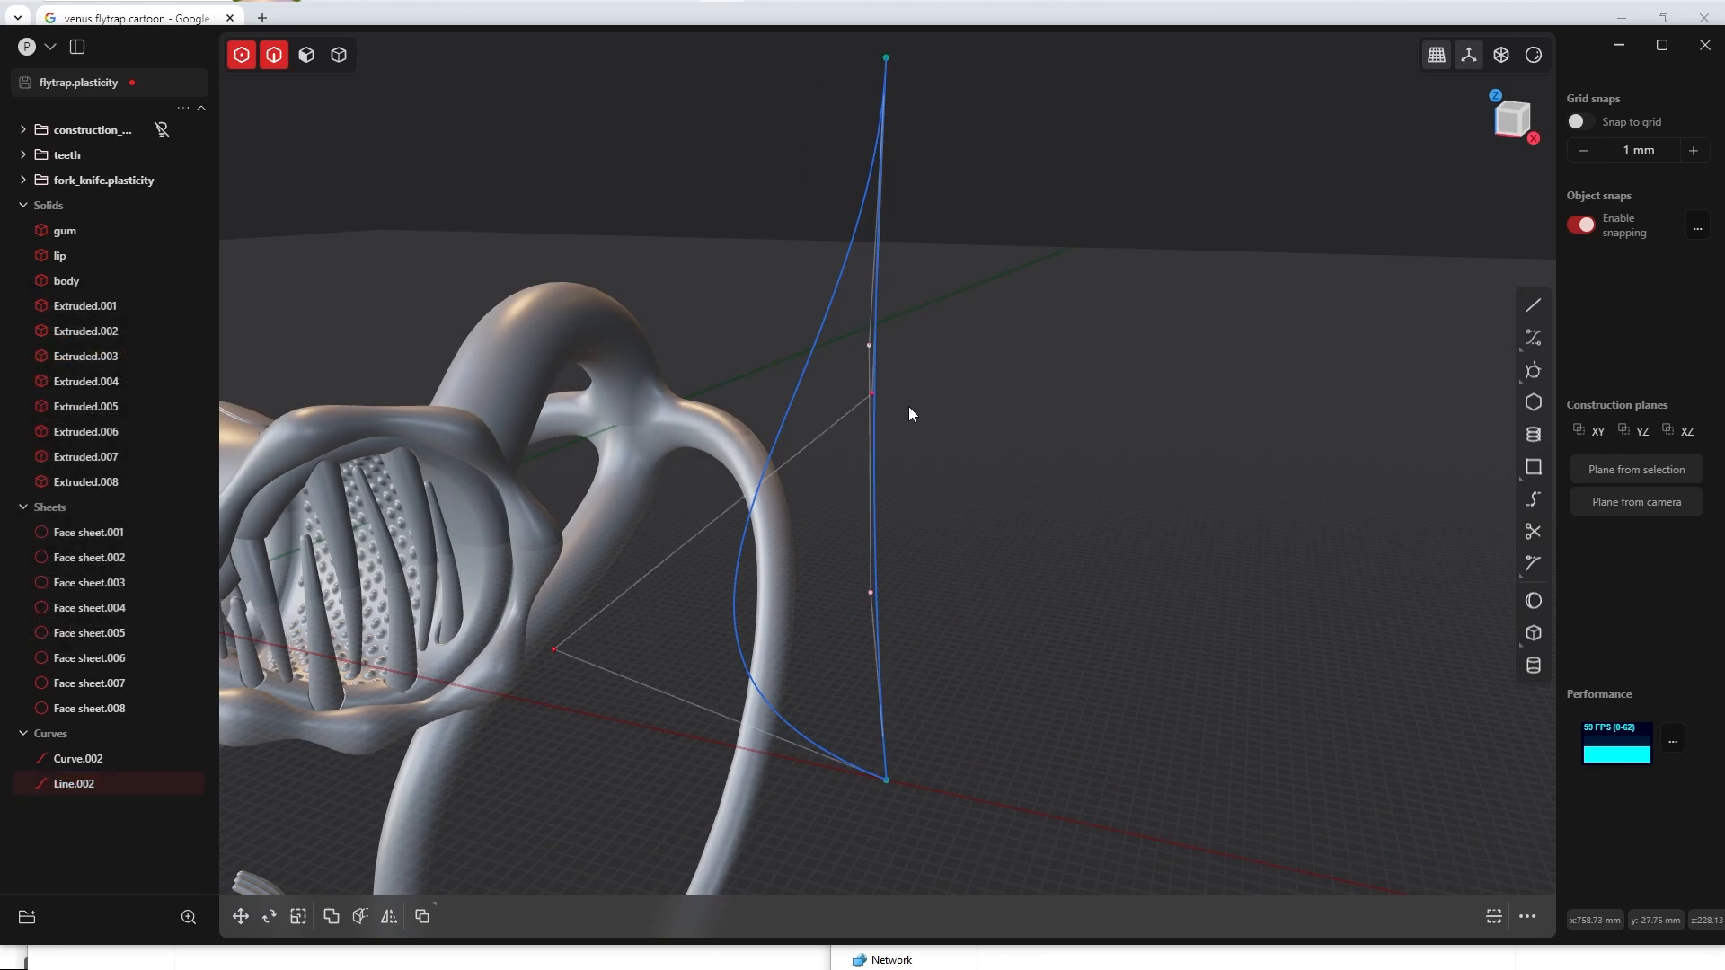
mouse_move(904, 408)
middle_down()
mouse_move(968, 418)
mouse_move(876, 401)
middle_up()
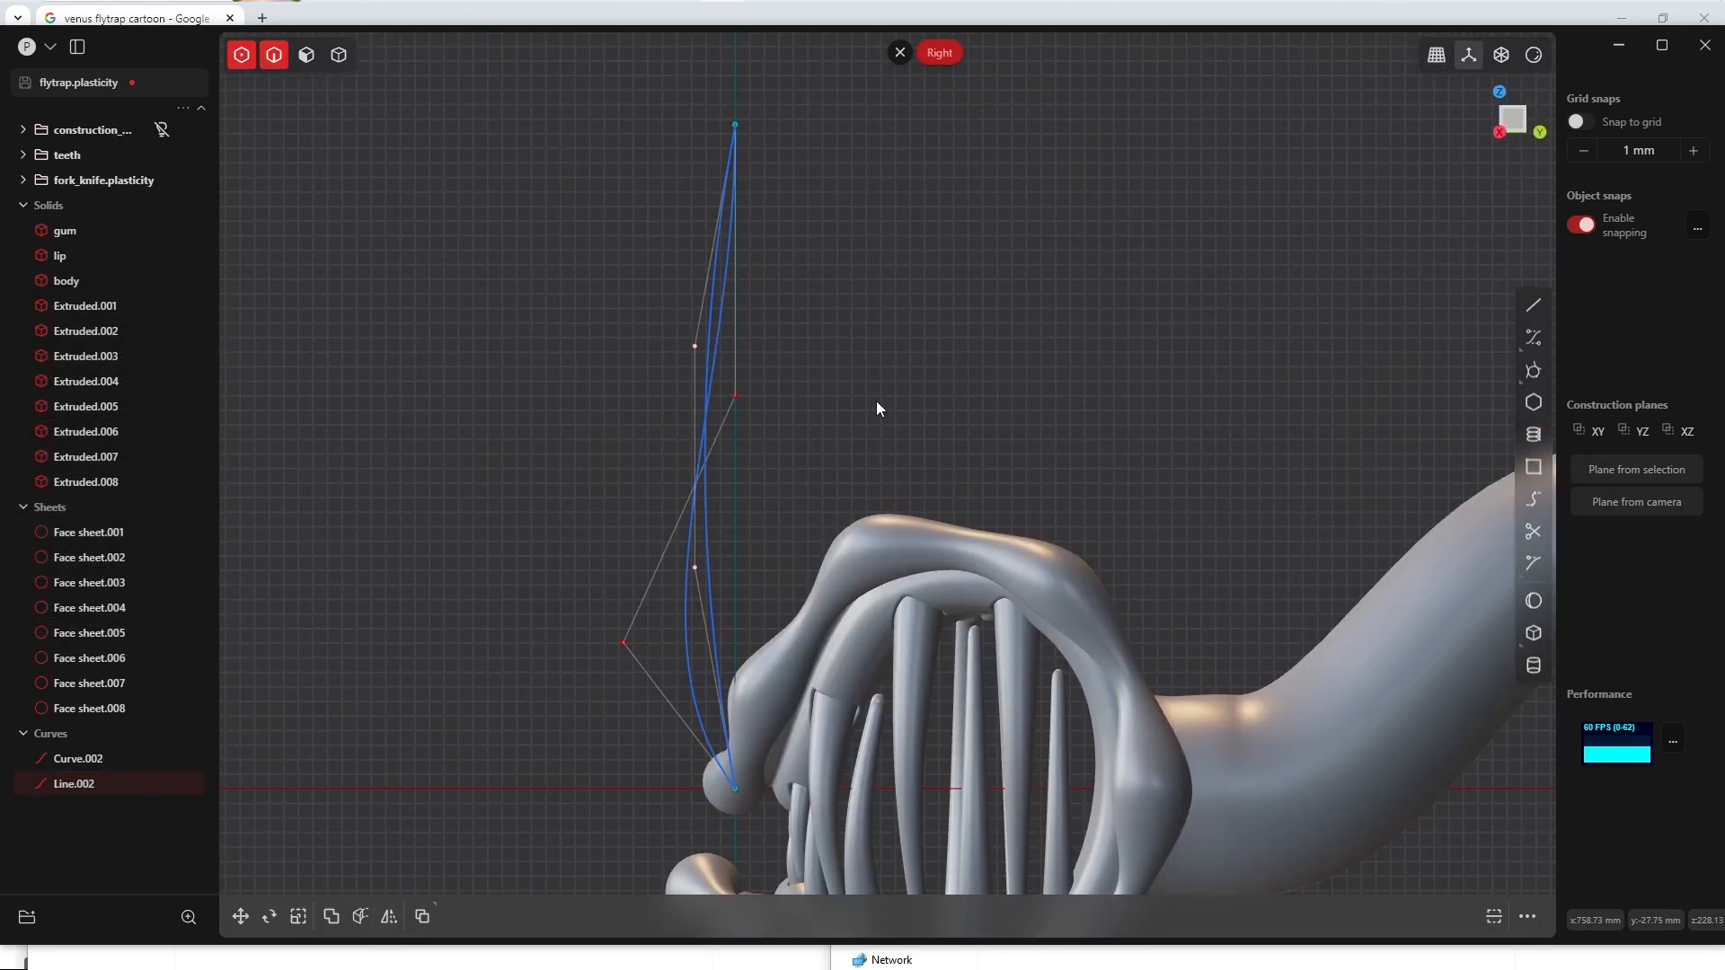
Step: Move the bowed line's upper inner control point along +Y to about Y 4.3 mm
click(694, 346)
key(g)
drag(762, 345, 810, 339)
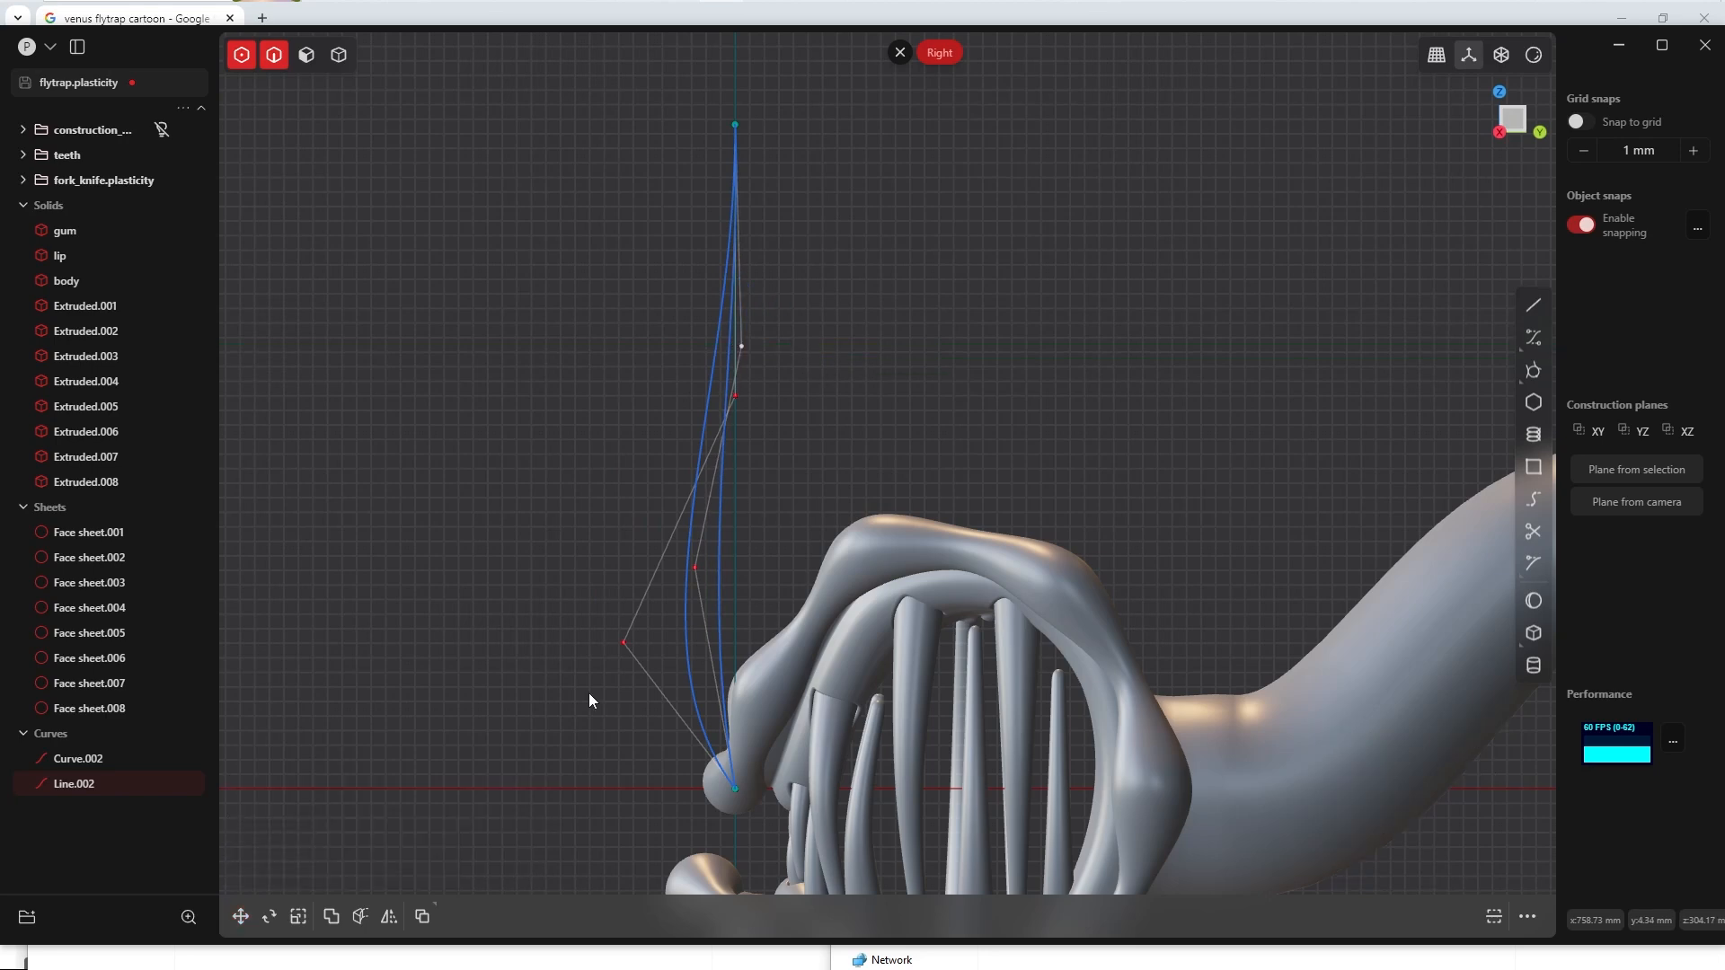
Step: Move the lower inner control points of both curves together about -31.5 mm along Y
drag(555, 507, 710, 661)
shift+middle_drag(687, 580, 810, 473)
key(g)
drag(806, 514, 759, 530)
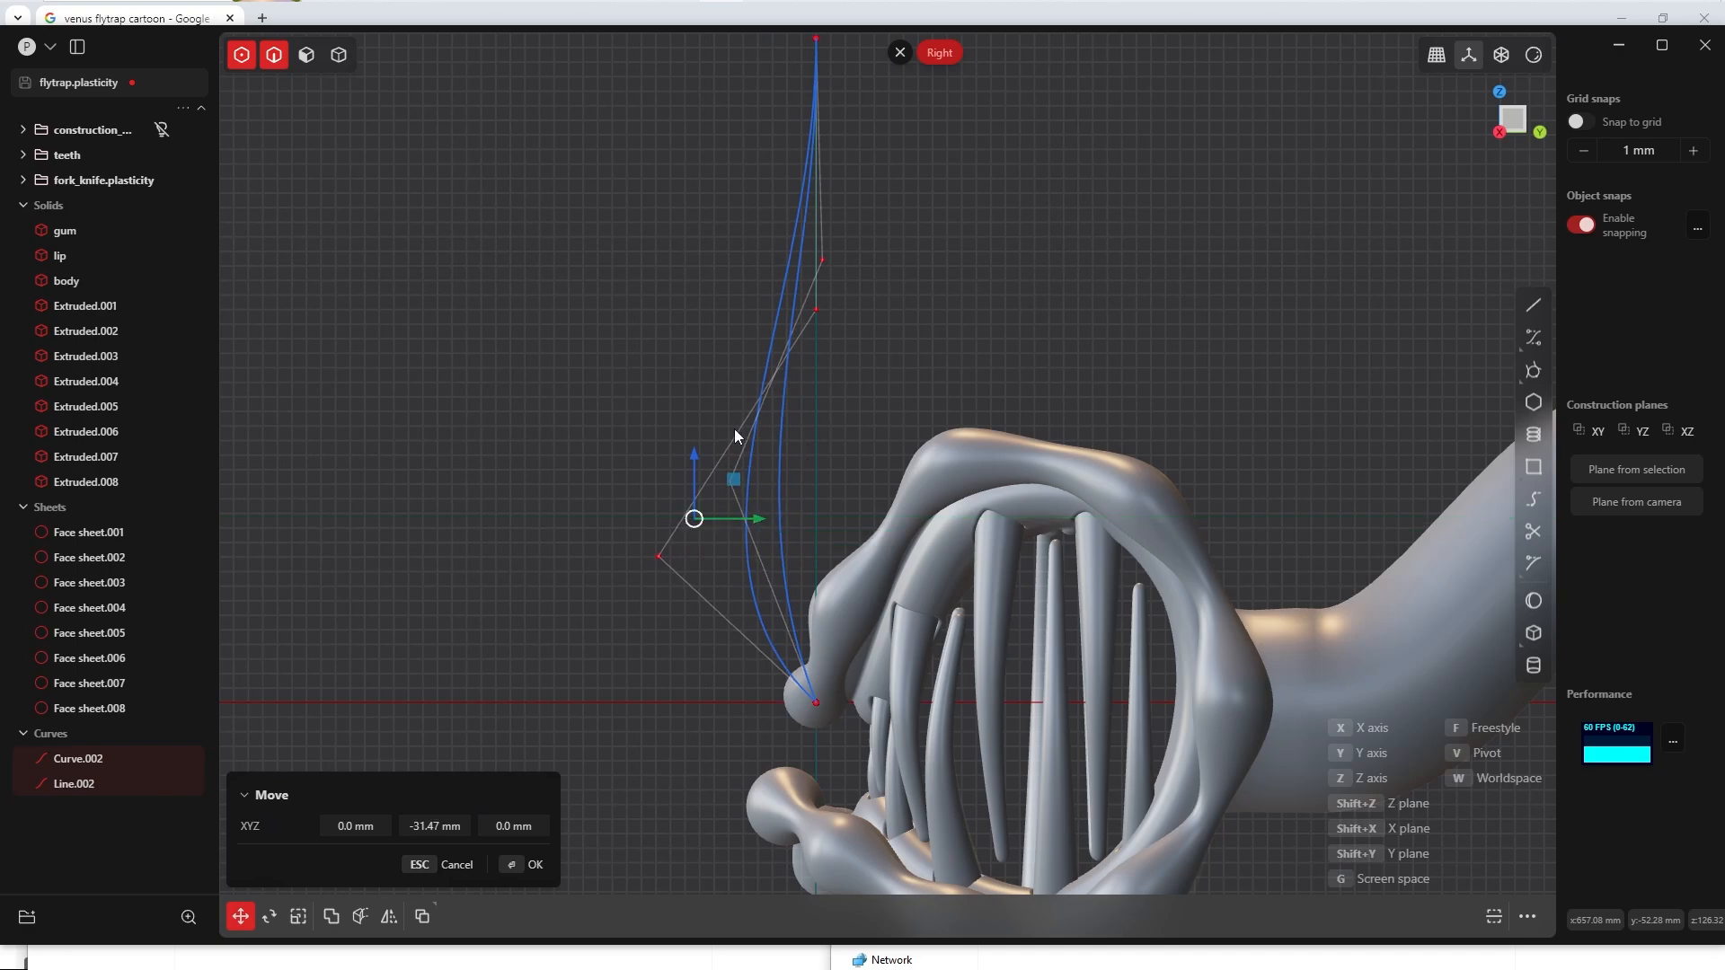
shift+middle_drag(810, 278, 1129, 471)
click(531, 855)
Step: Move the upper inner control points of both curves together along +Y, bringing their centre to about Y 42 mm
click(907, 431)
drag(894, 349, 1022, 477)
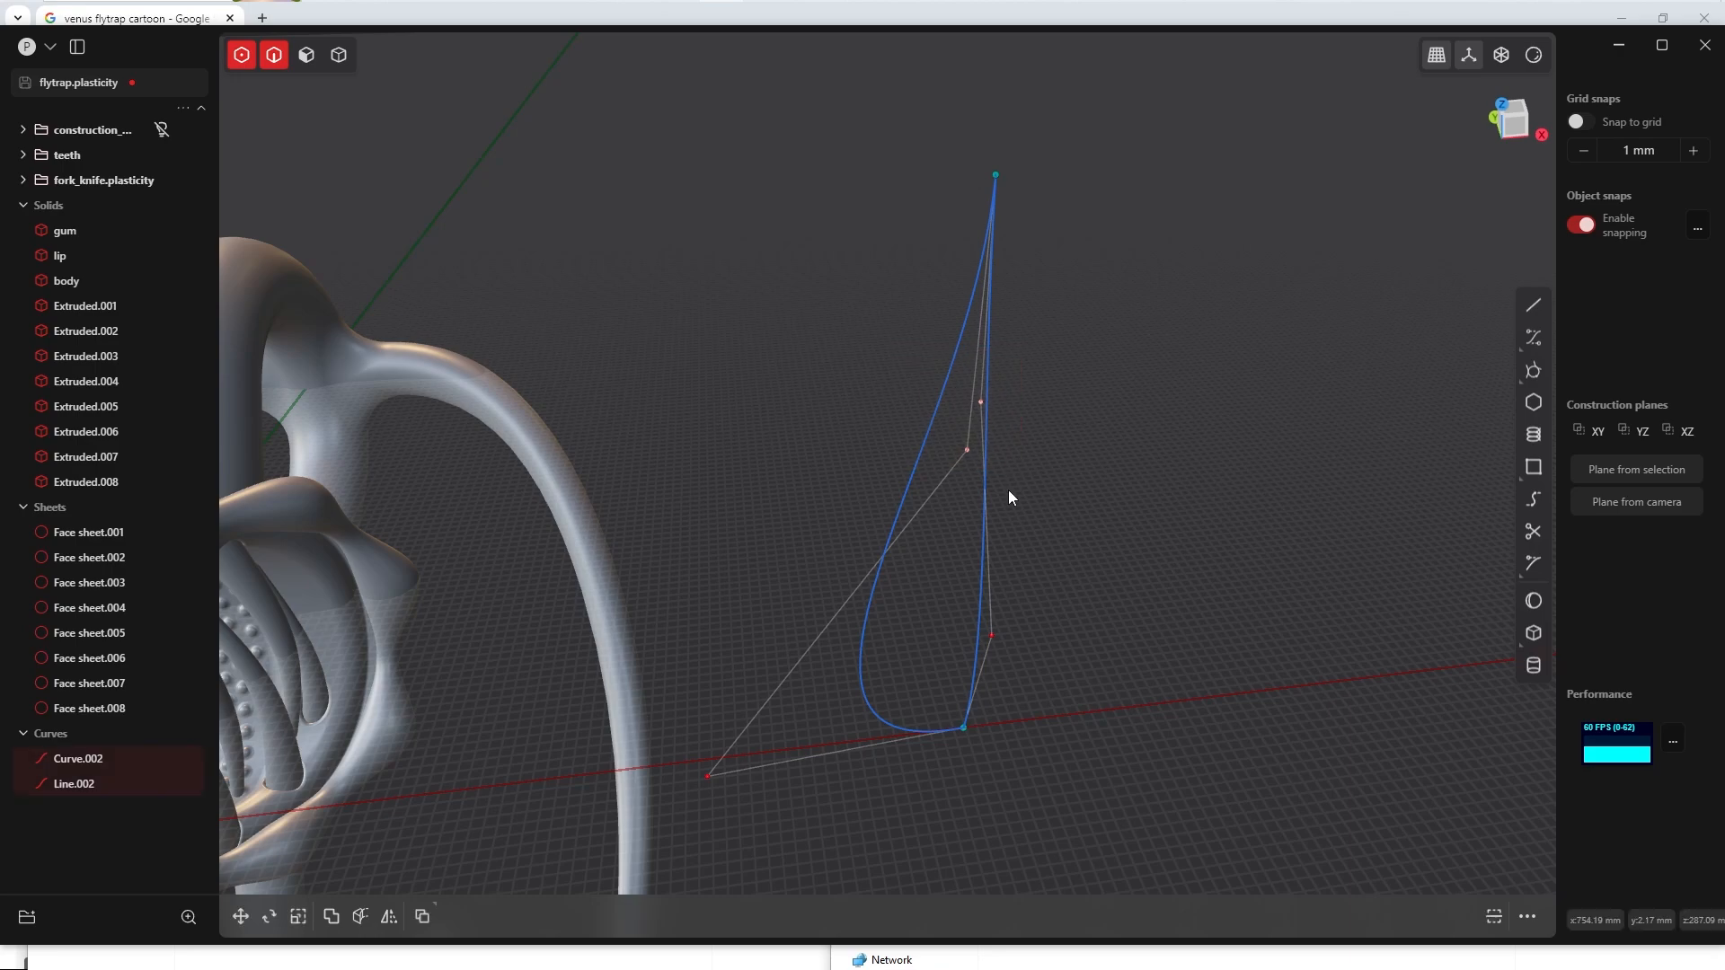
key(grave)
key(g)
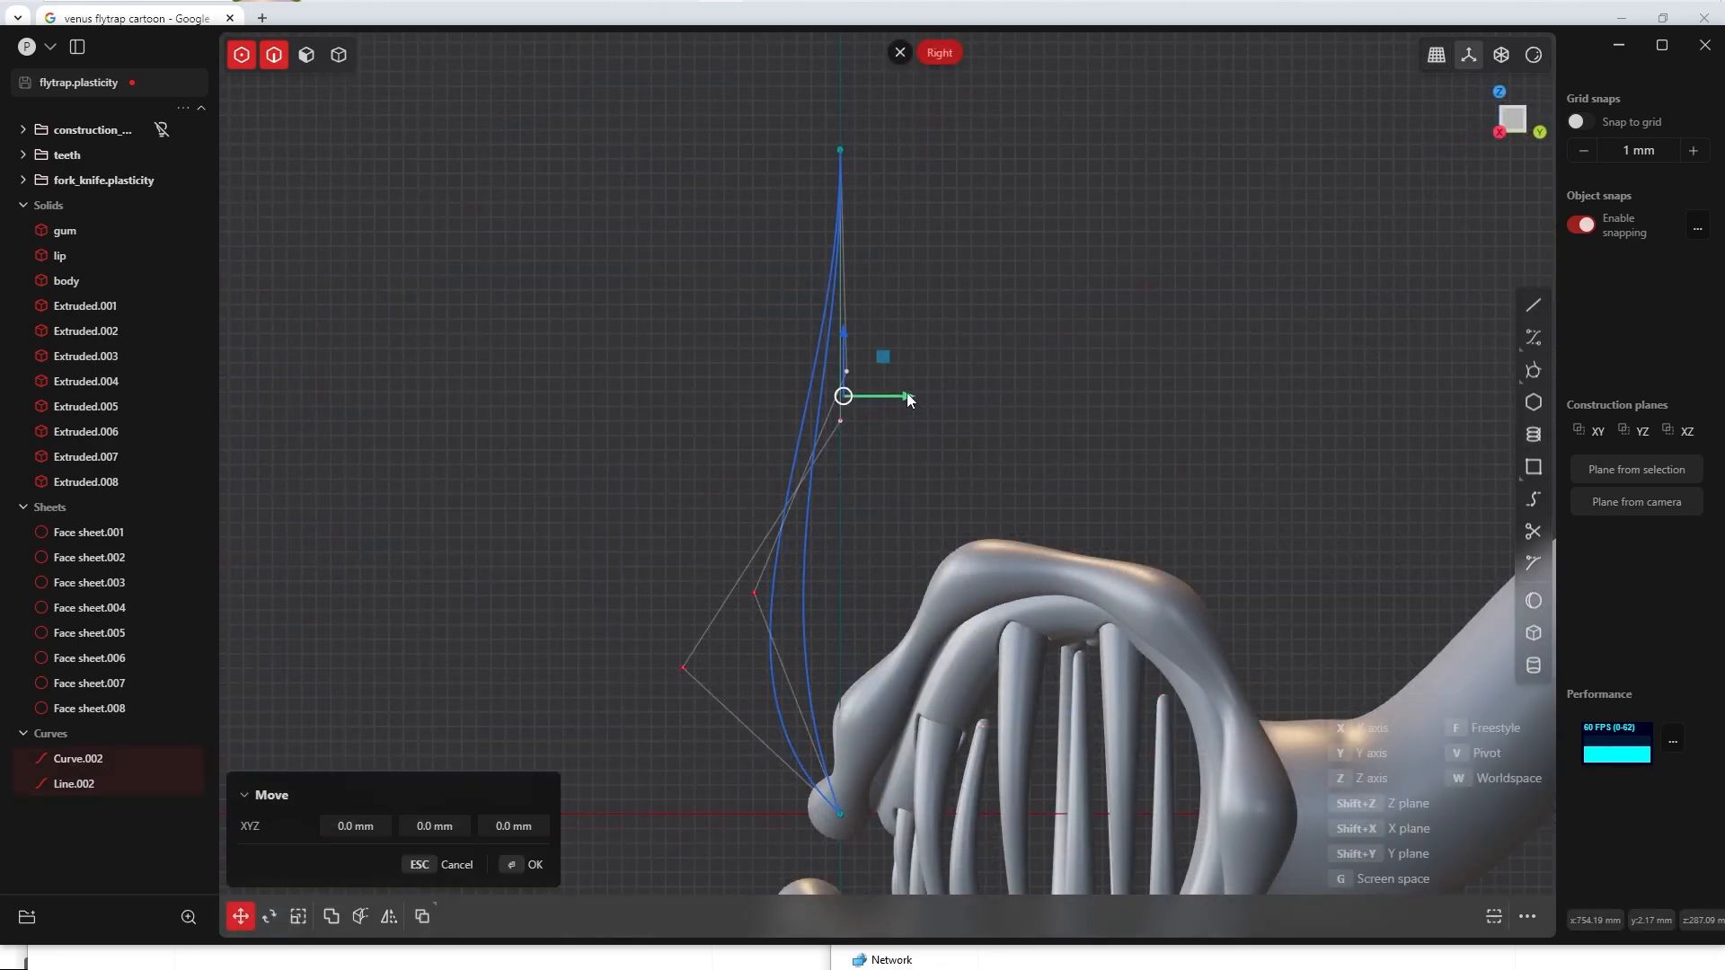
click(967, 398)
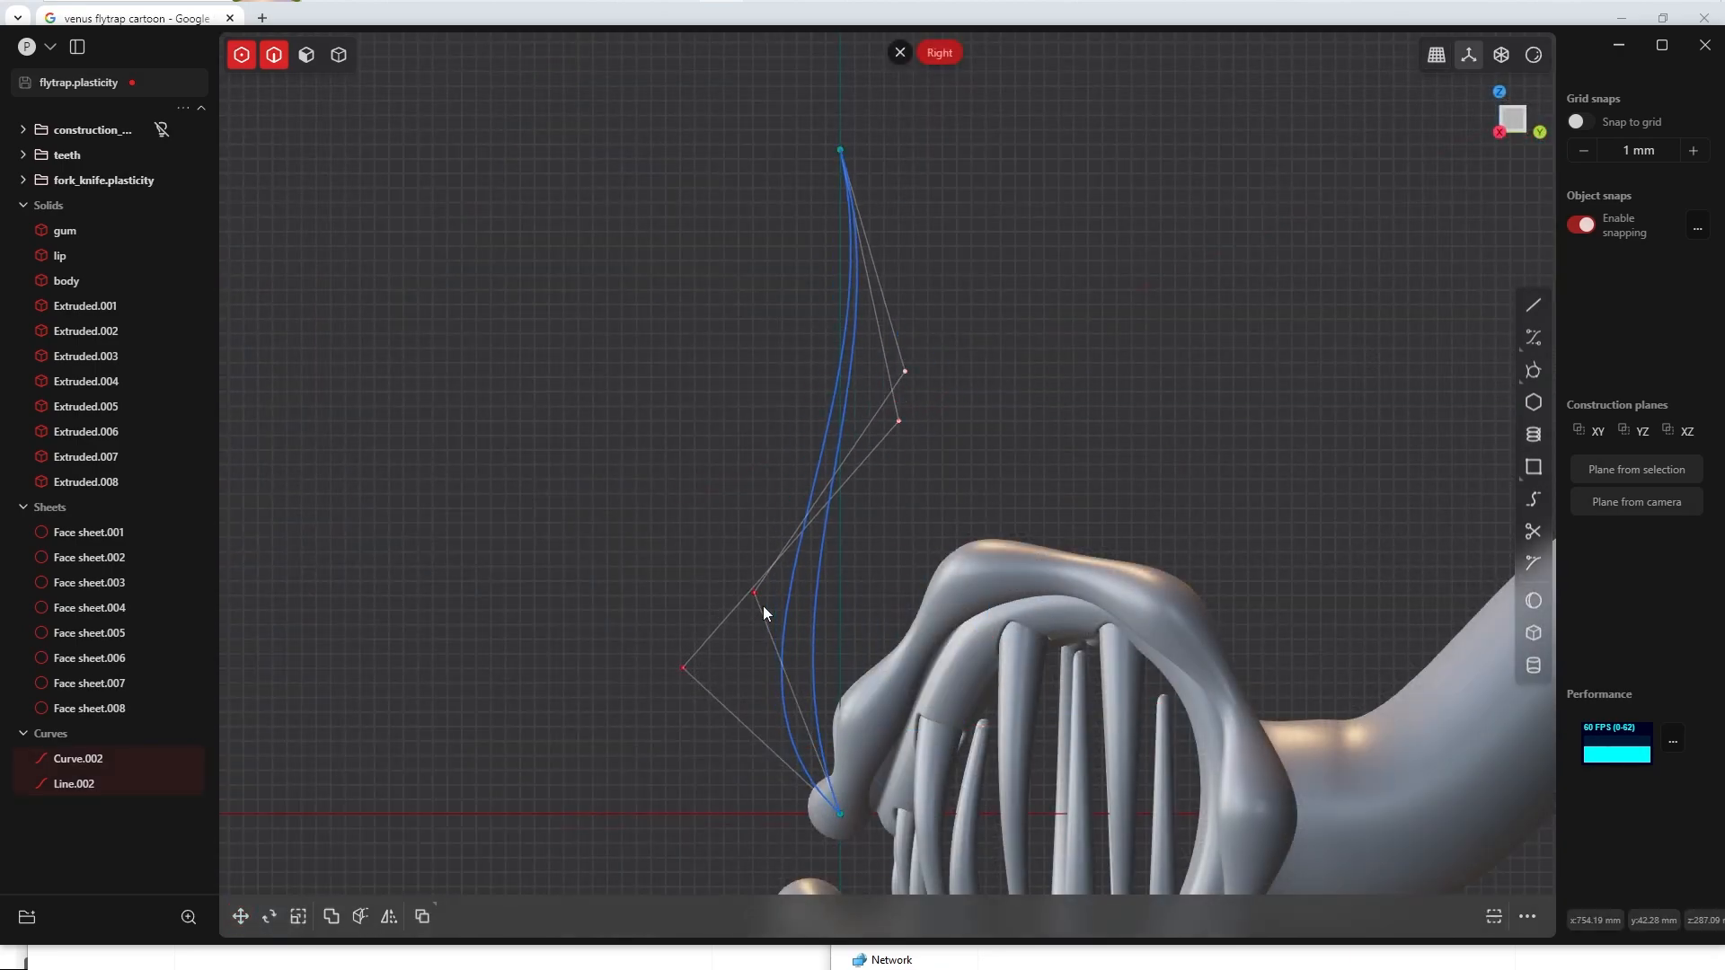
Step: Move the lower inner control points of both curves a further -39.5 mm or so along Y
drag(616, 546, 775, 679)
key(g)
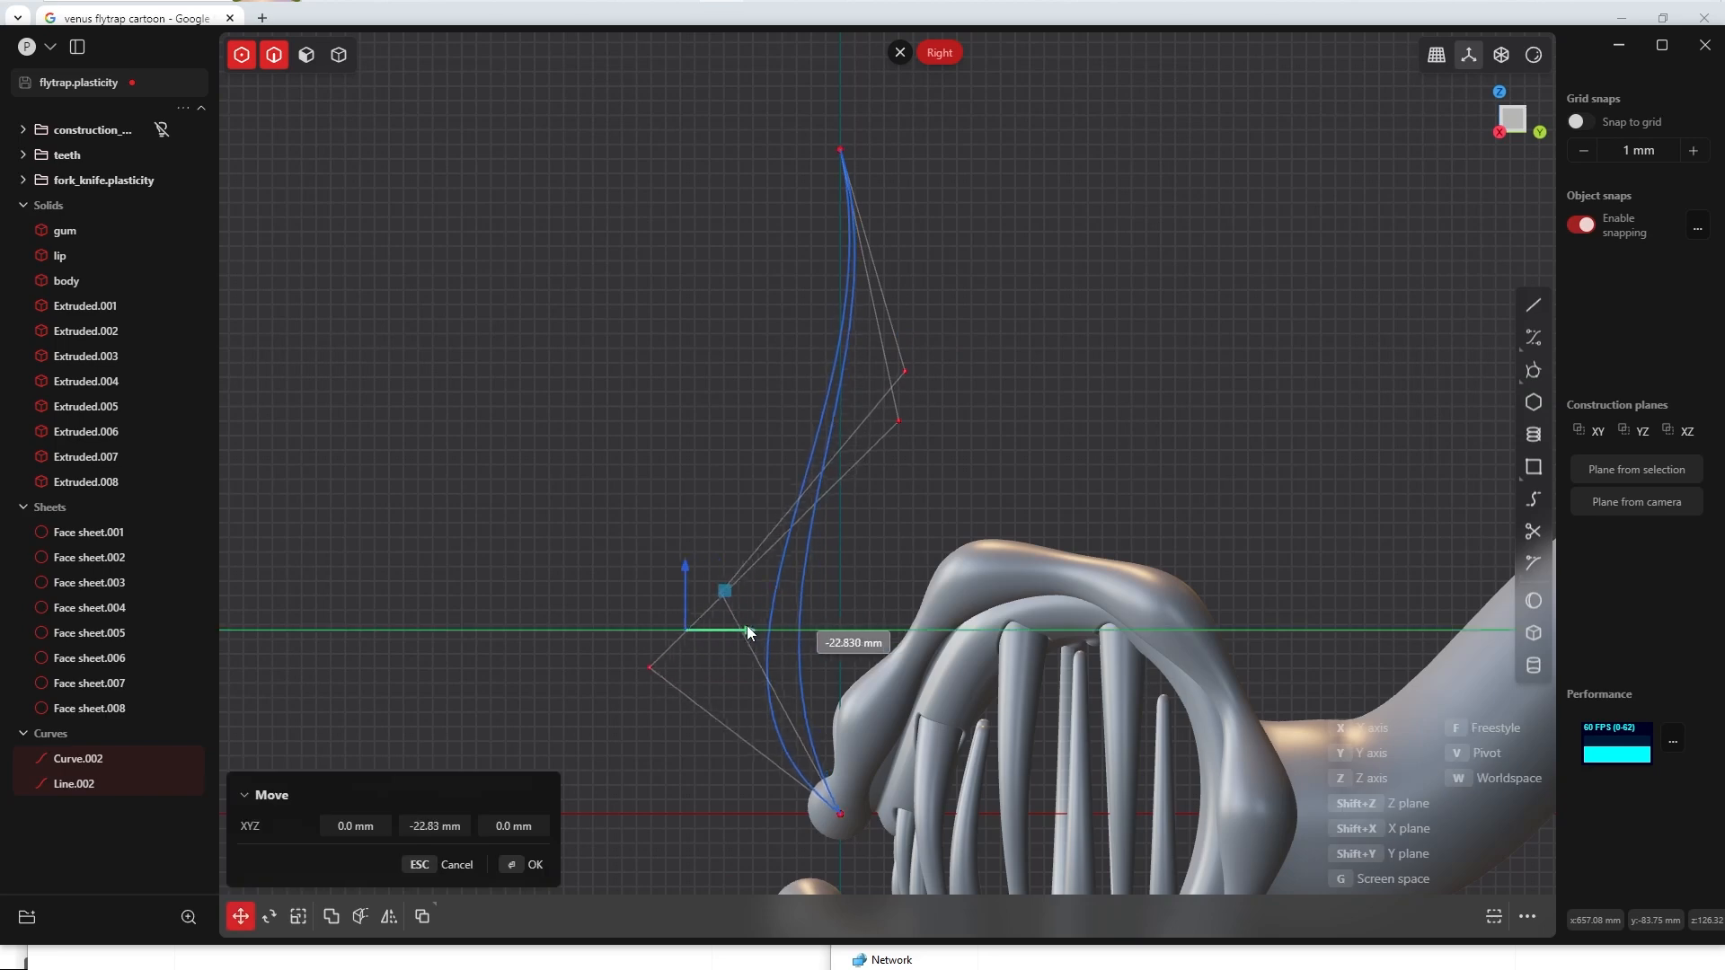
click(723, 631)
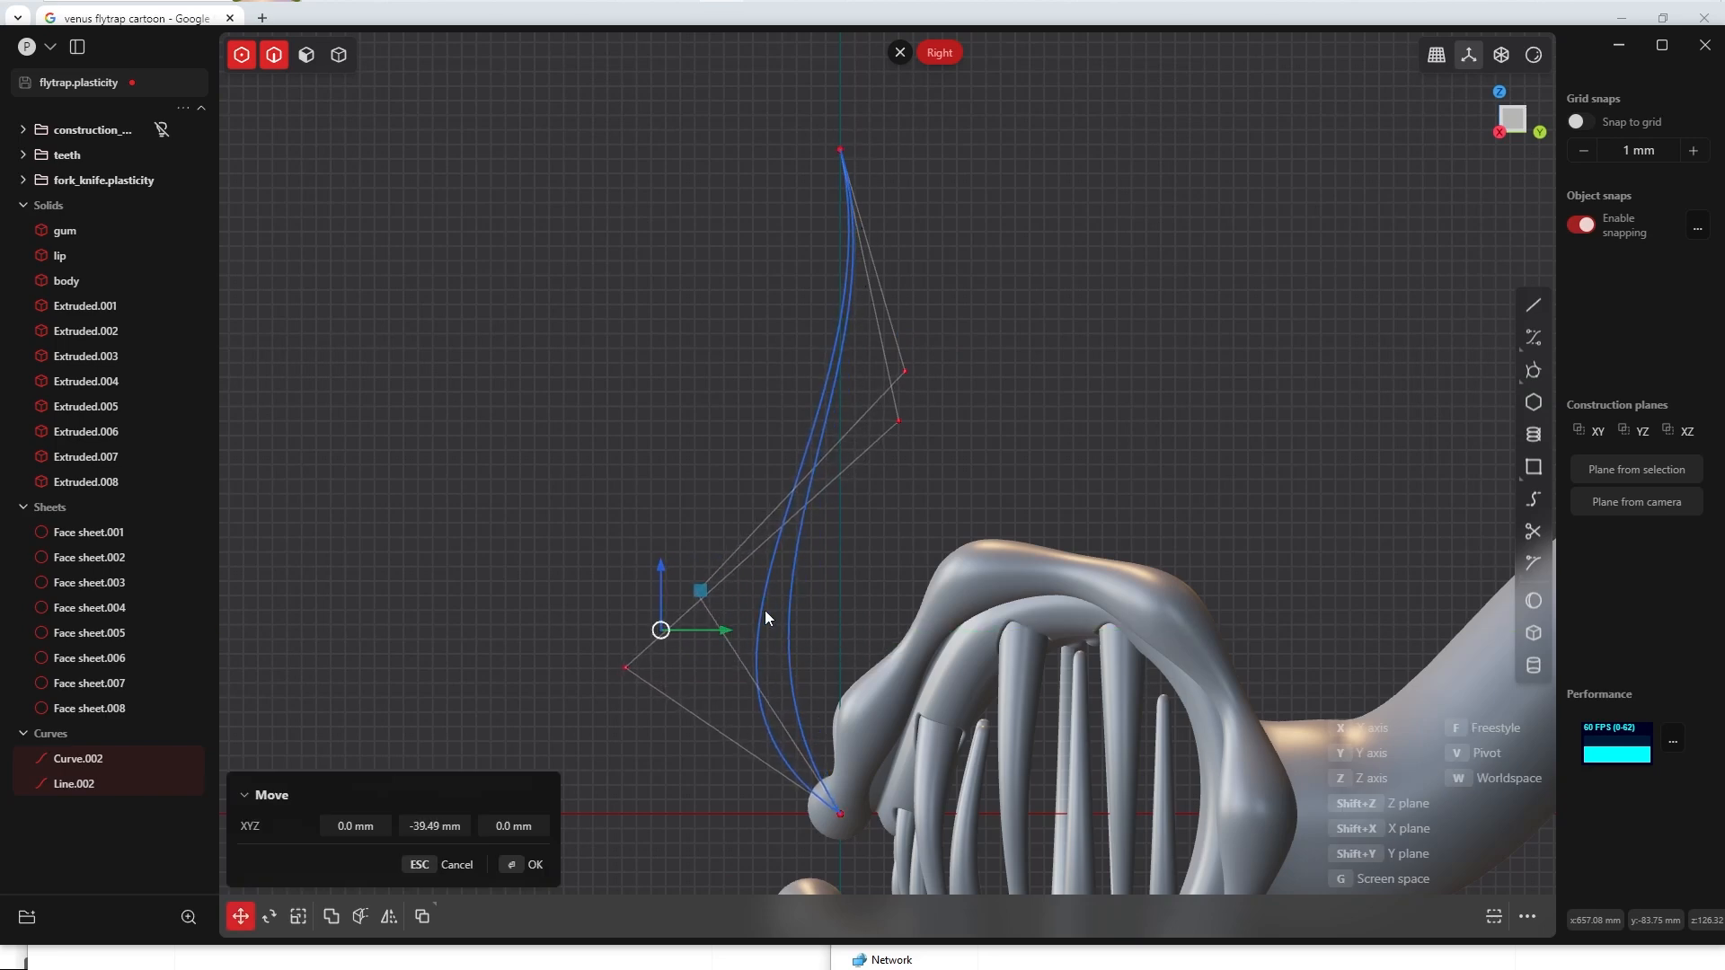
Step: Lower the shared top end points of both curves along Z to about Z 417 mm
drag(797, 104, 915, 208)
key(g)
drag(842, 101, 843, 144)
click(534, 864)
middle_drag(970, 400, 835, 381)
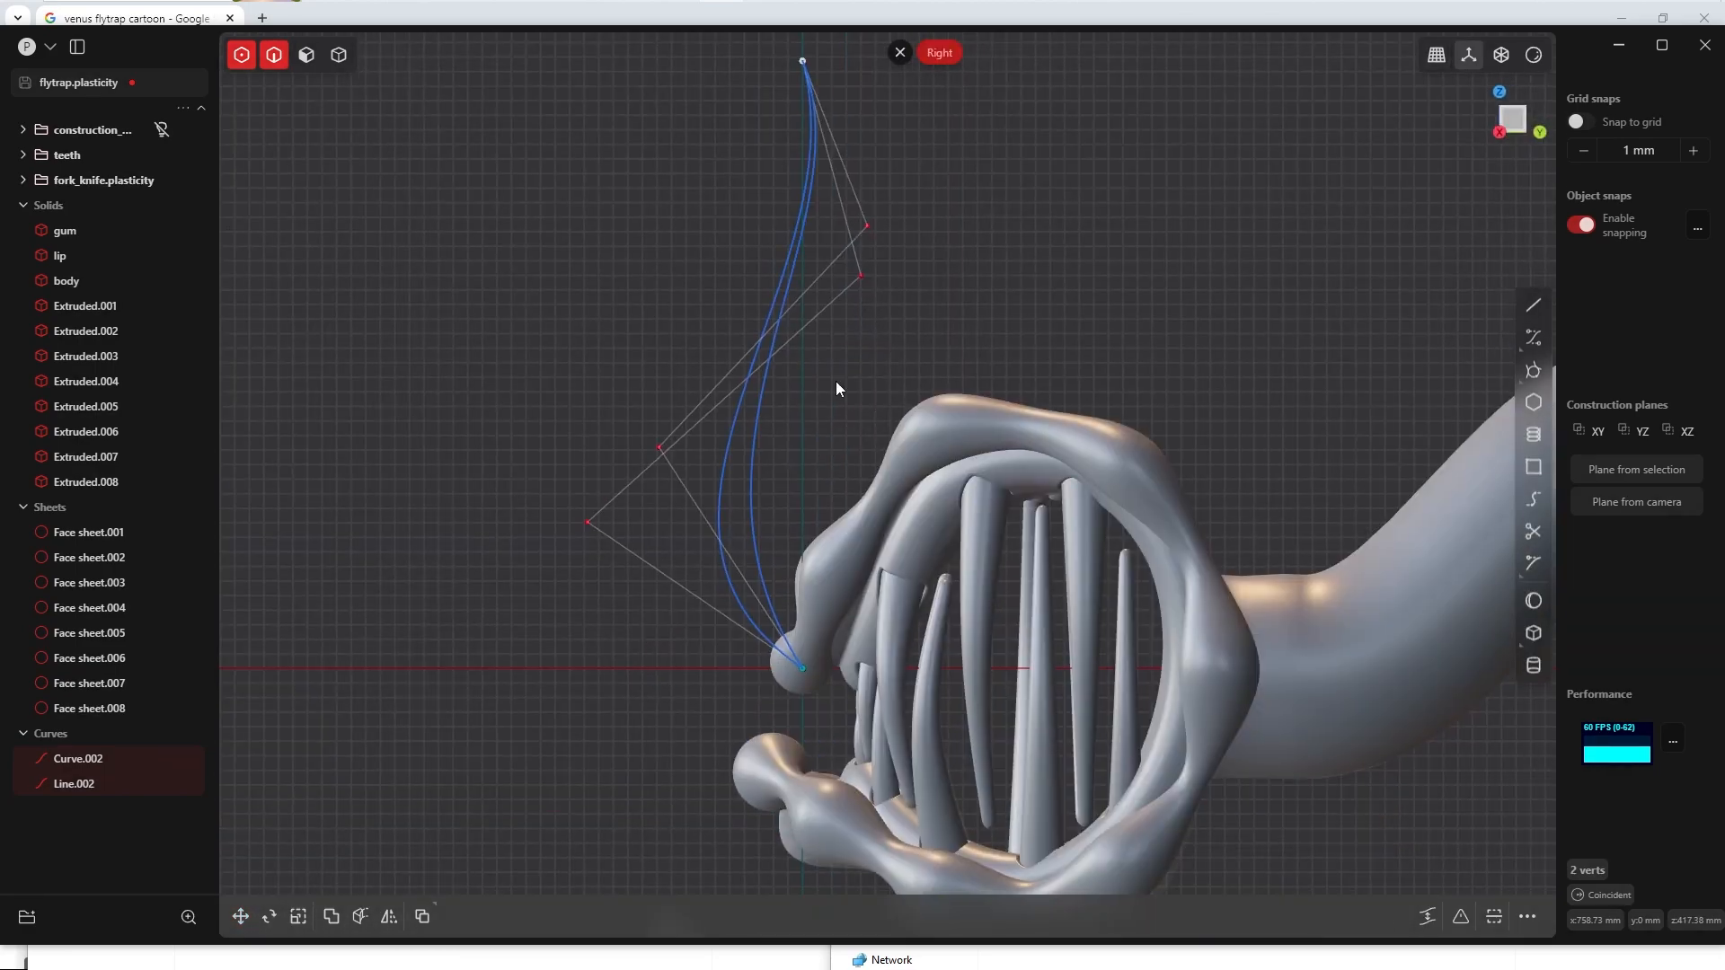
Step: Move the lower inner control point of the straight centre curve about 22 mm along Y
middle_drag(694, 434, 781, 504)
key(g)
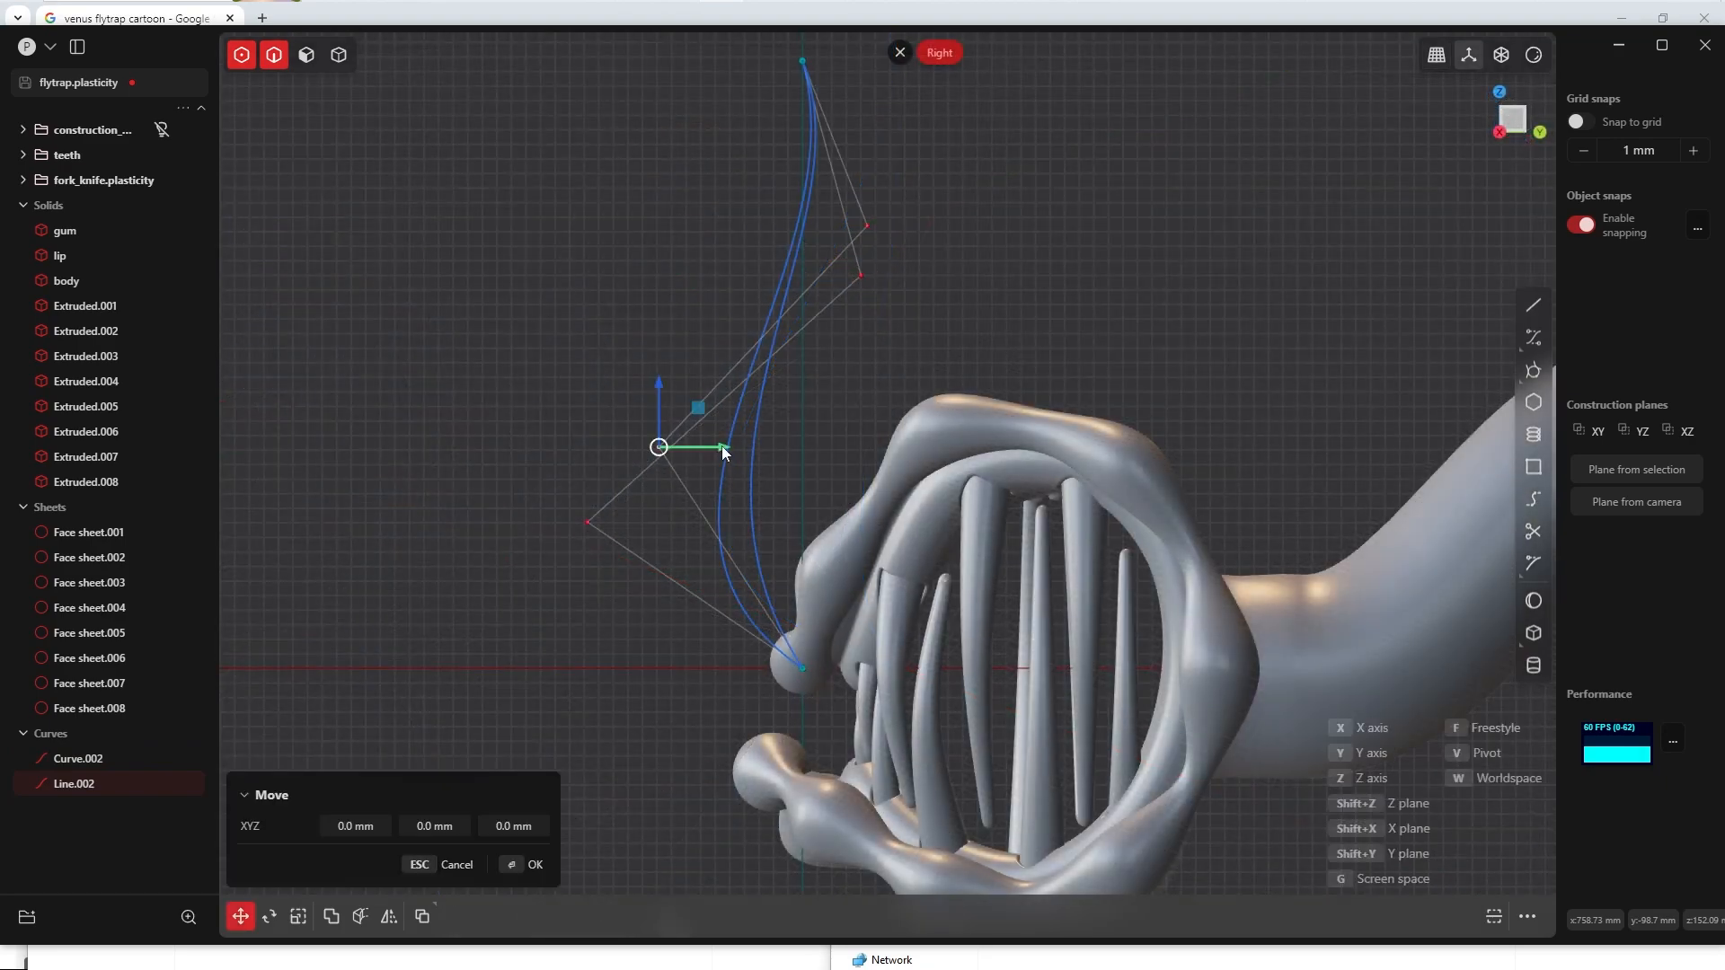
drag(720, 446, 756, 446)
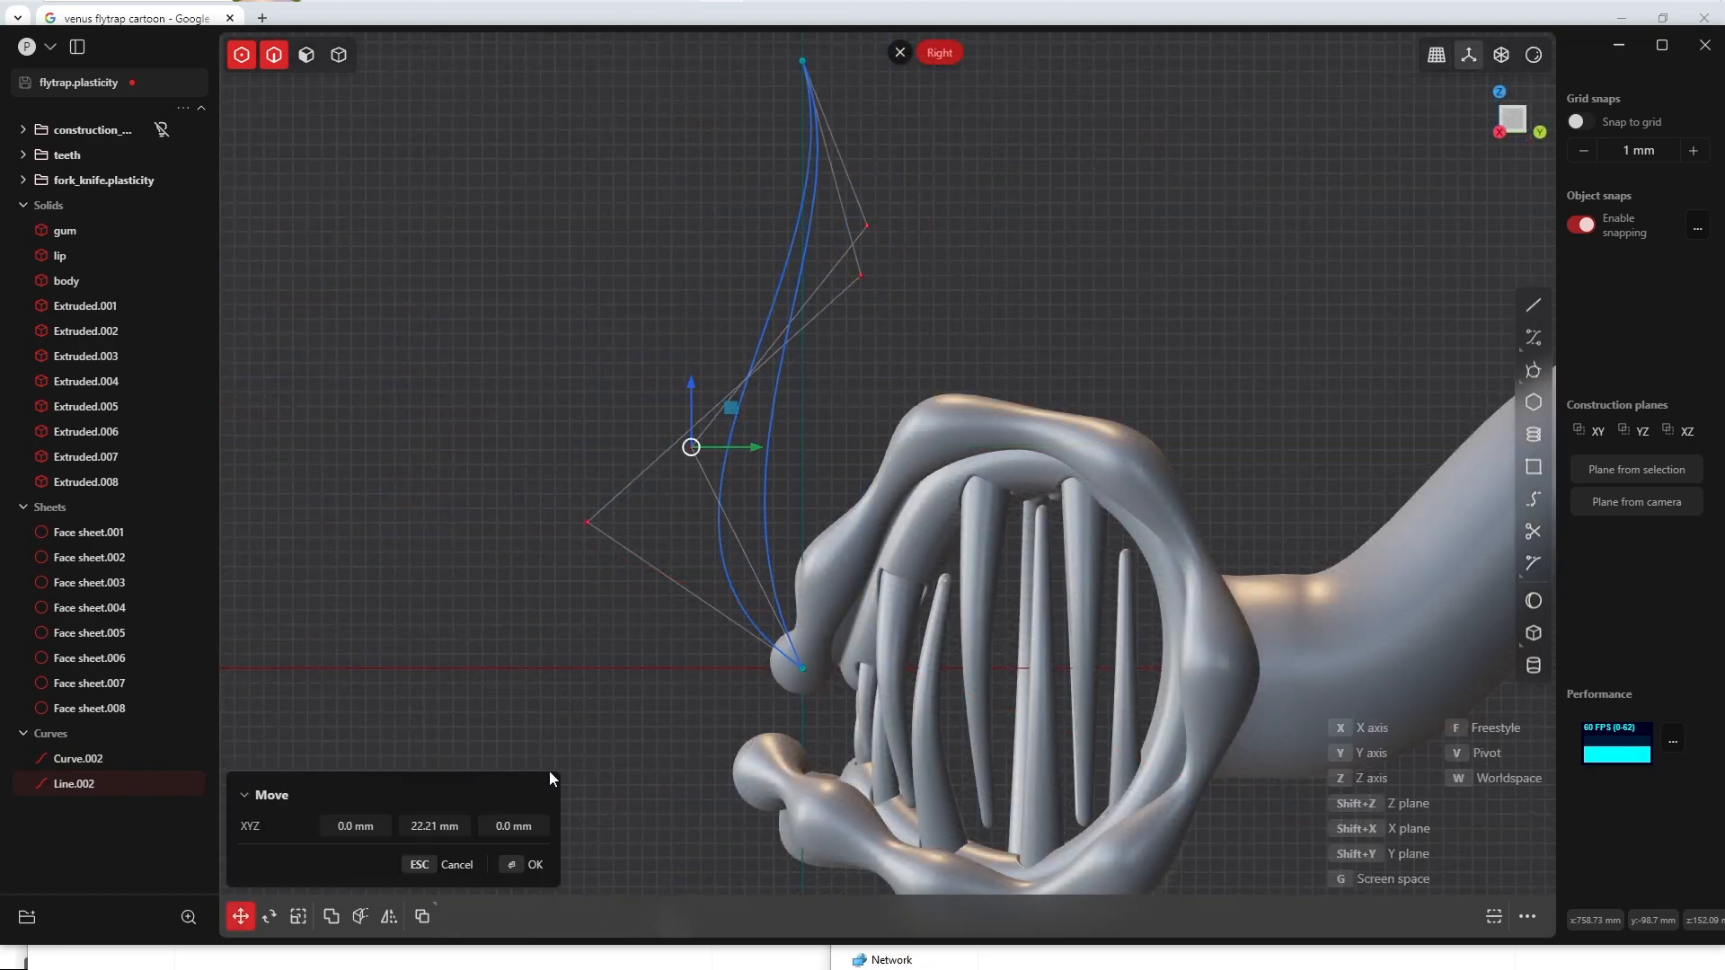
middle_drag(548, 771, 974, 342)
Step: Loft a sheet between the curved side outline and the centre curve
key(1)
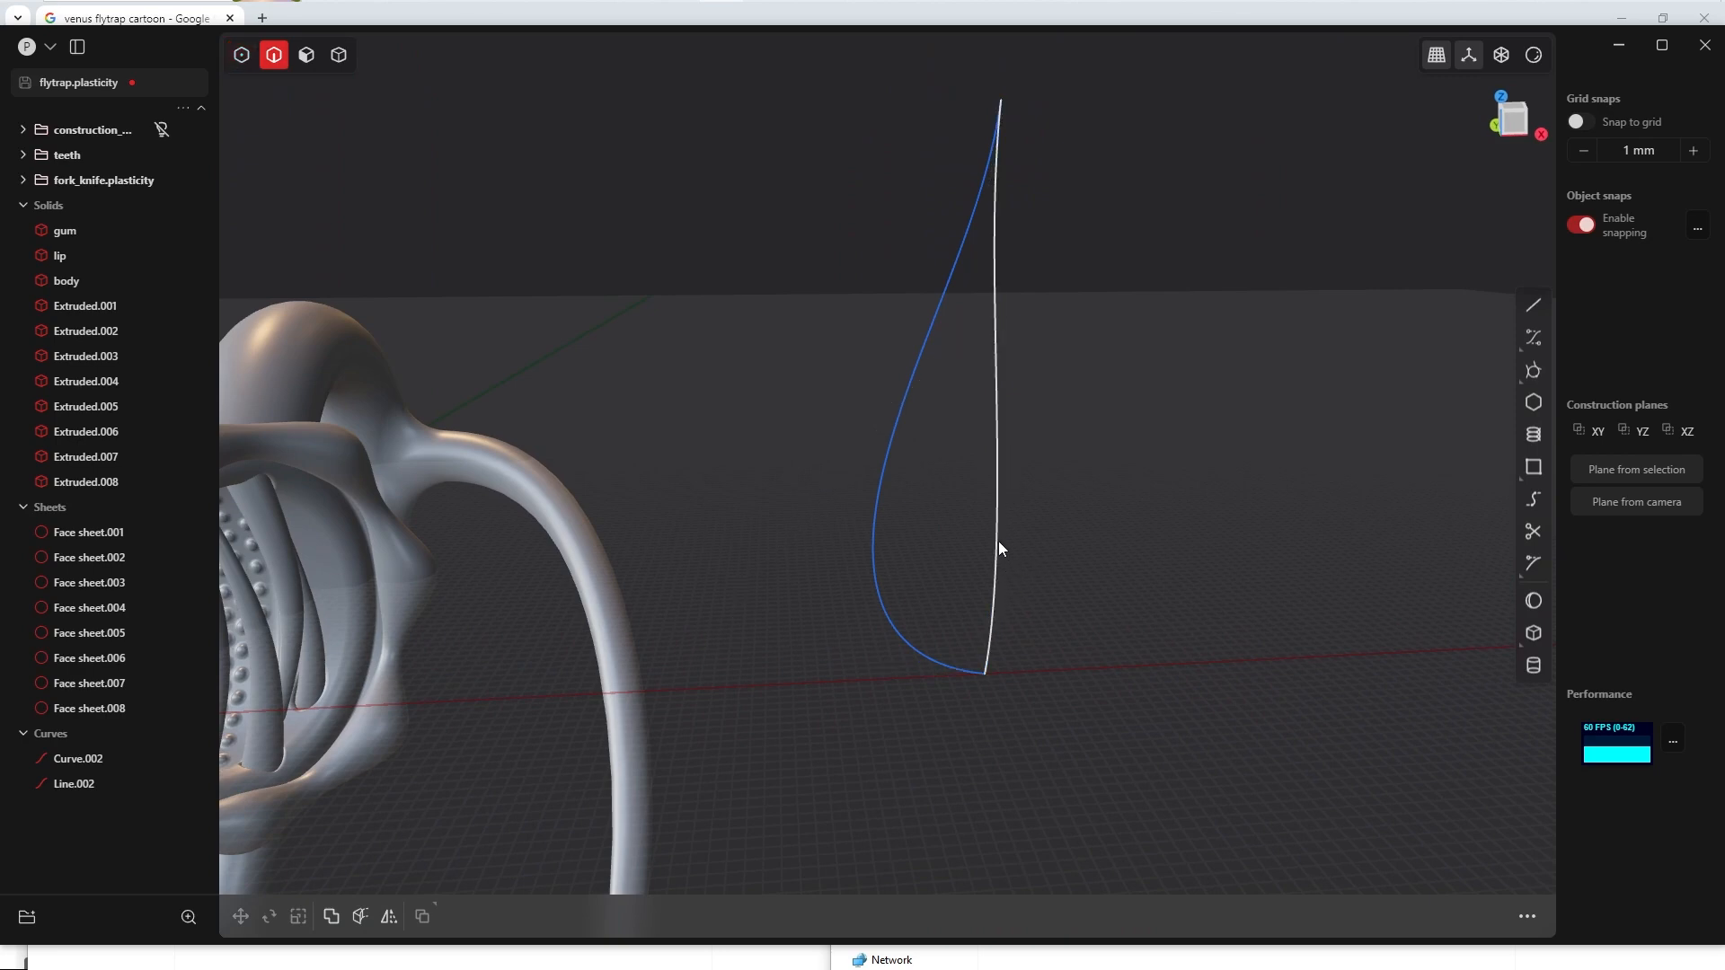
click(996, 520)
key(l)
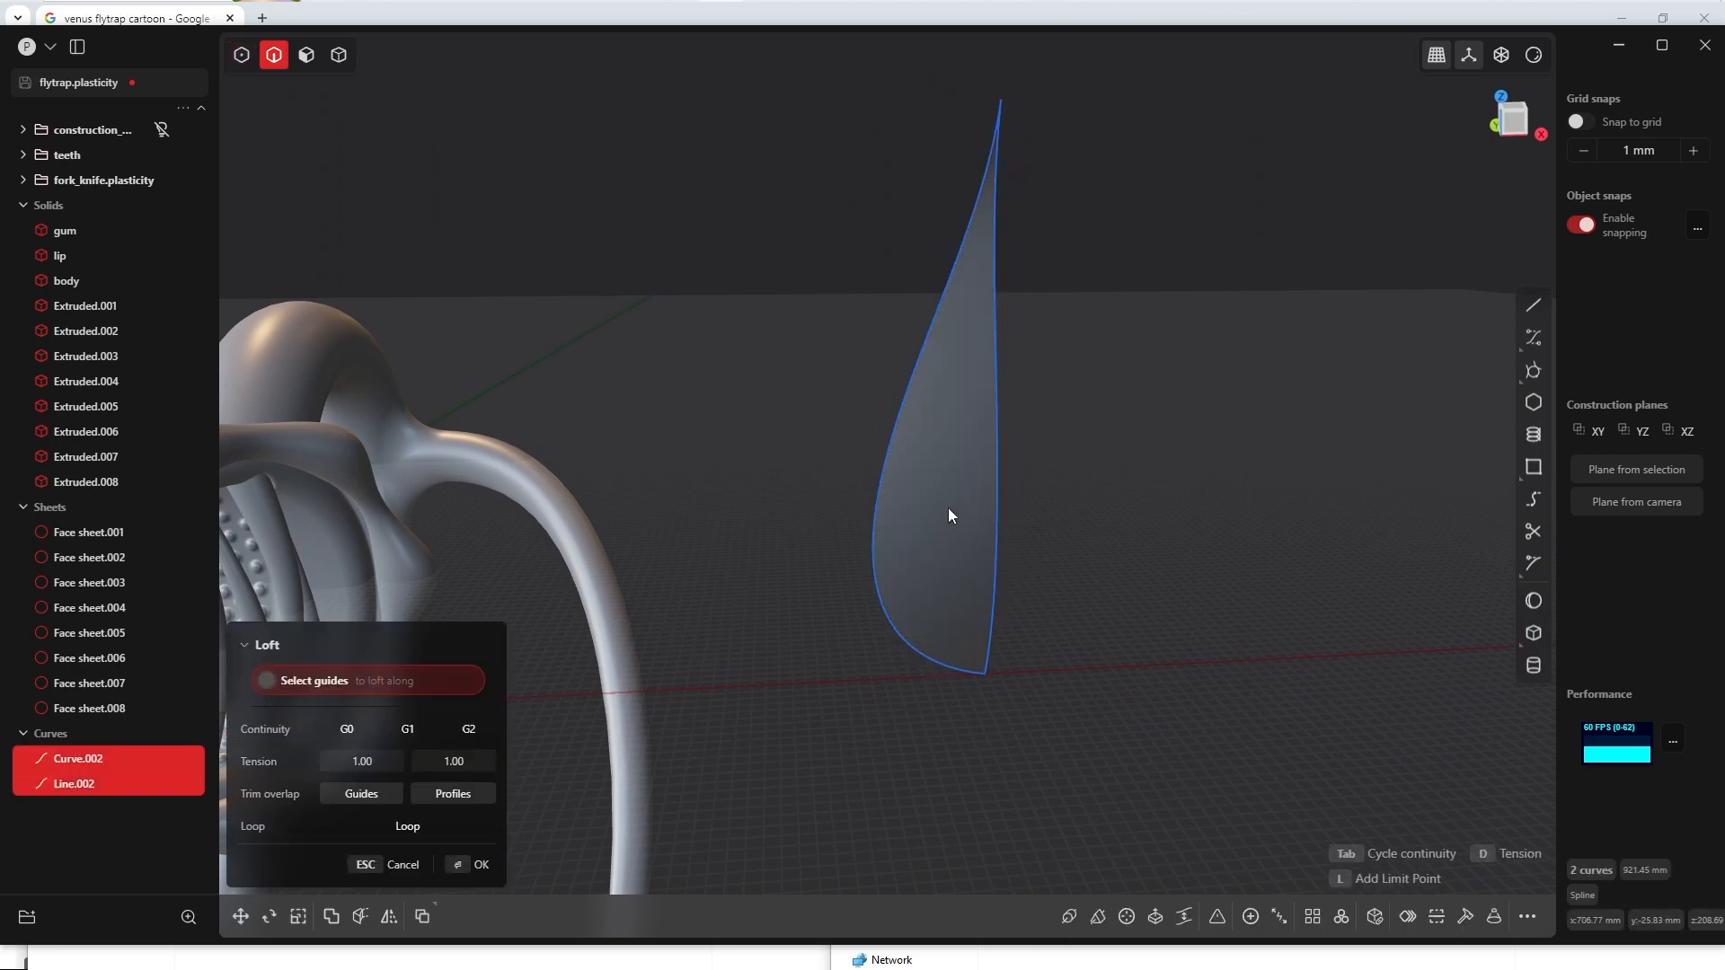
middle_drag(929, 449, 636, 437)
click(457, 866)
Step: Move the lofted half-leaf sheet about 210 mm along +X, away from its source curves
key(KP_1)
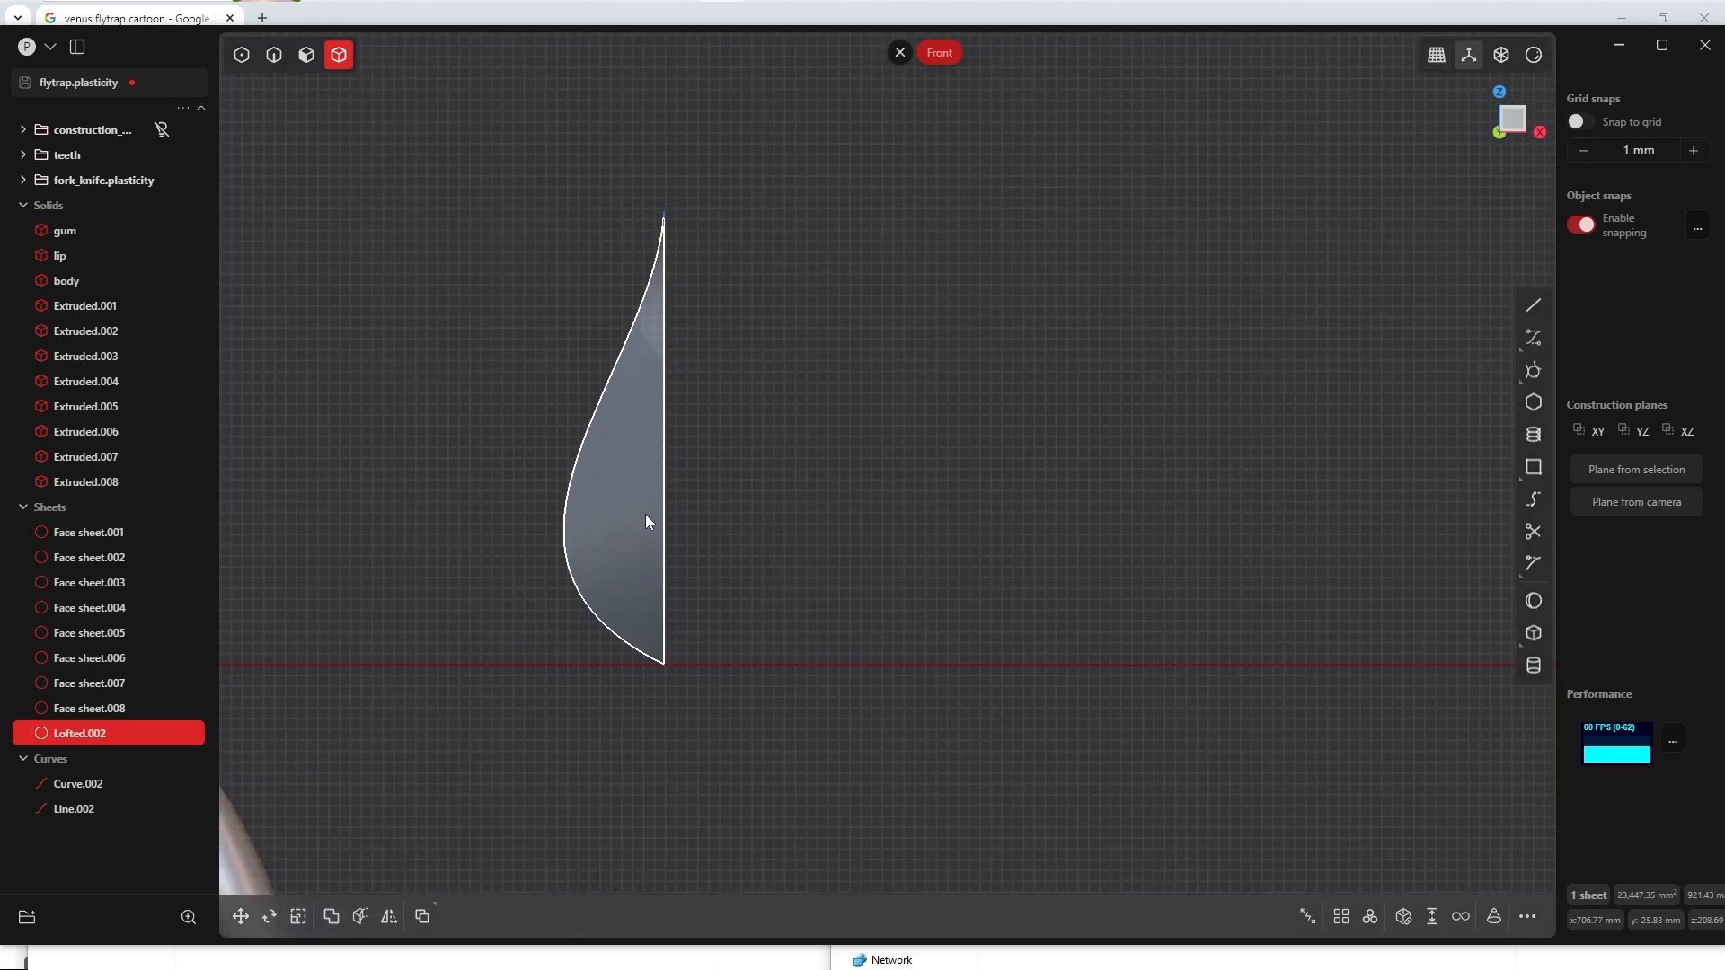
key(g)
key(x)
click(884, 531)
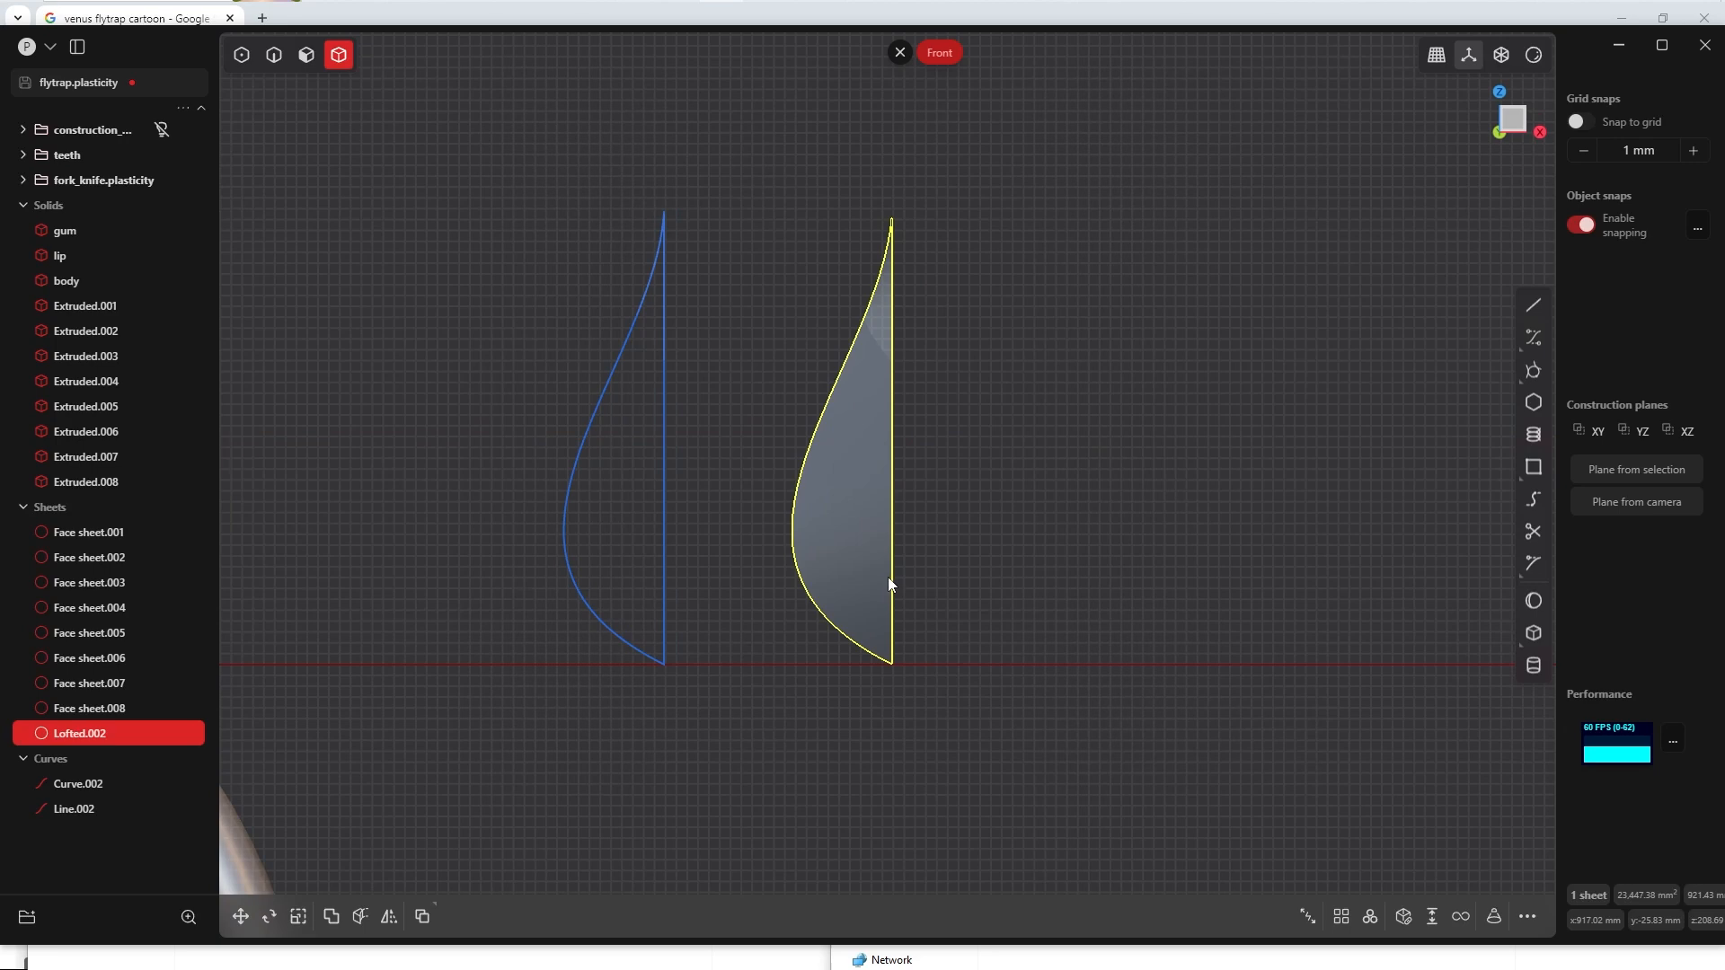
Step: Mirror the half-leaf sheet across its straight centre edge with a freestyle plane, merging both halves together
key(alt+x)
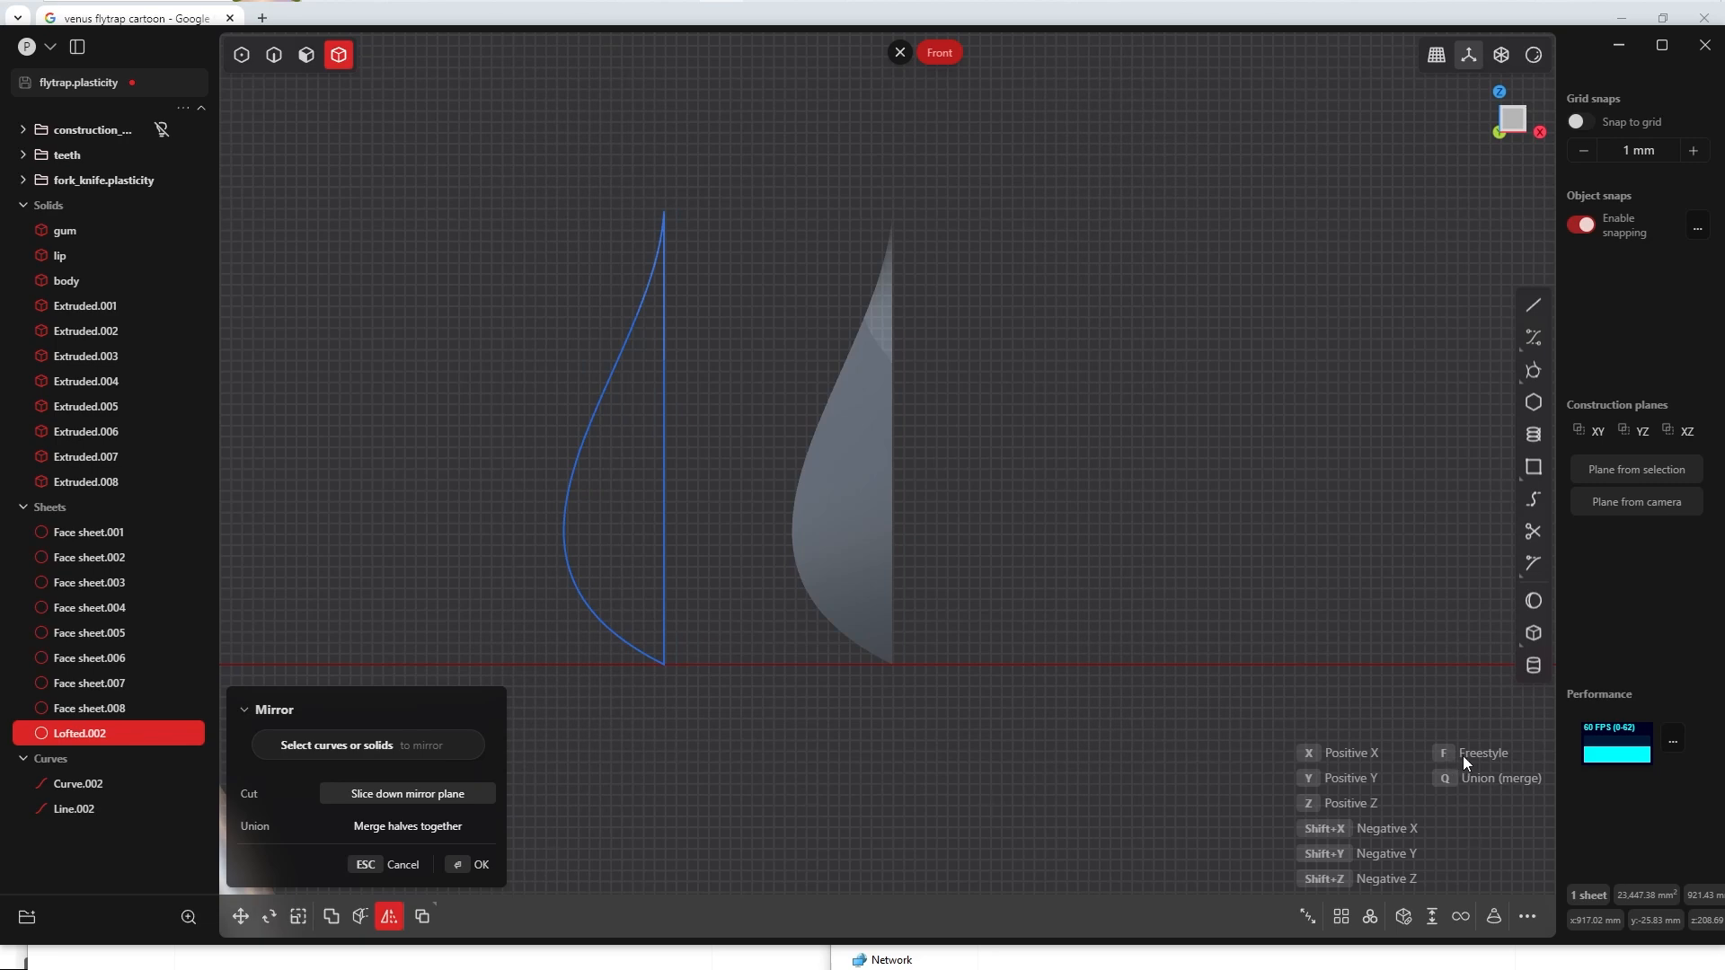
key(f)
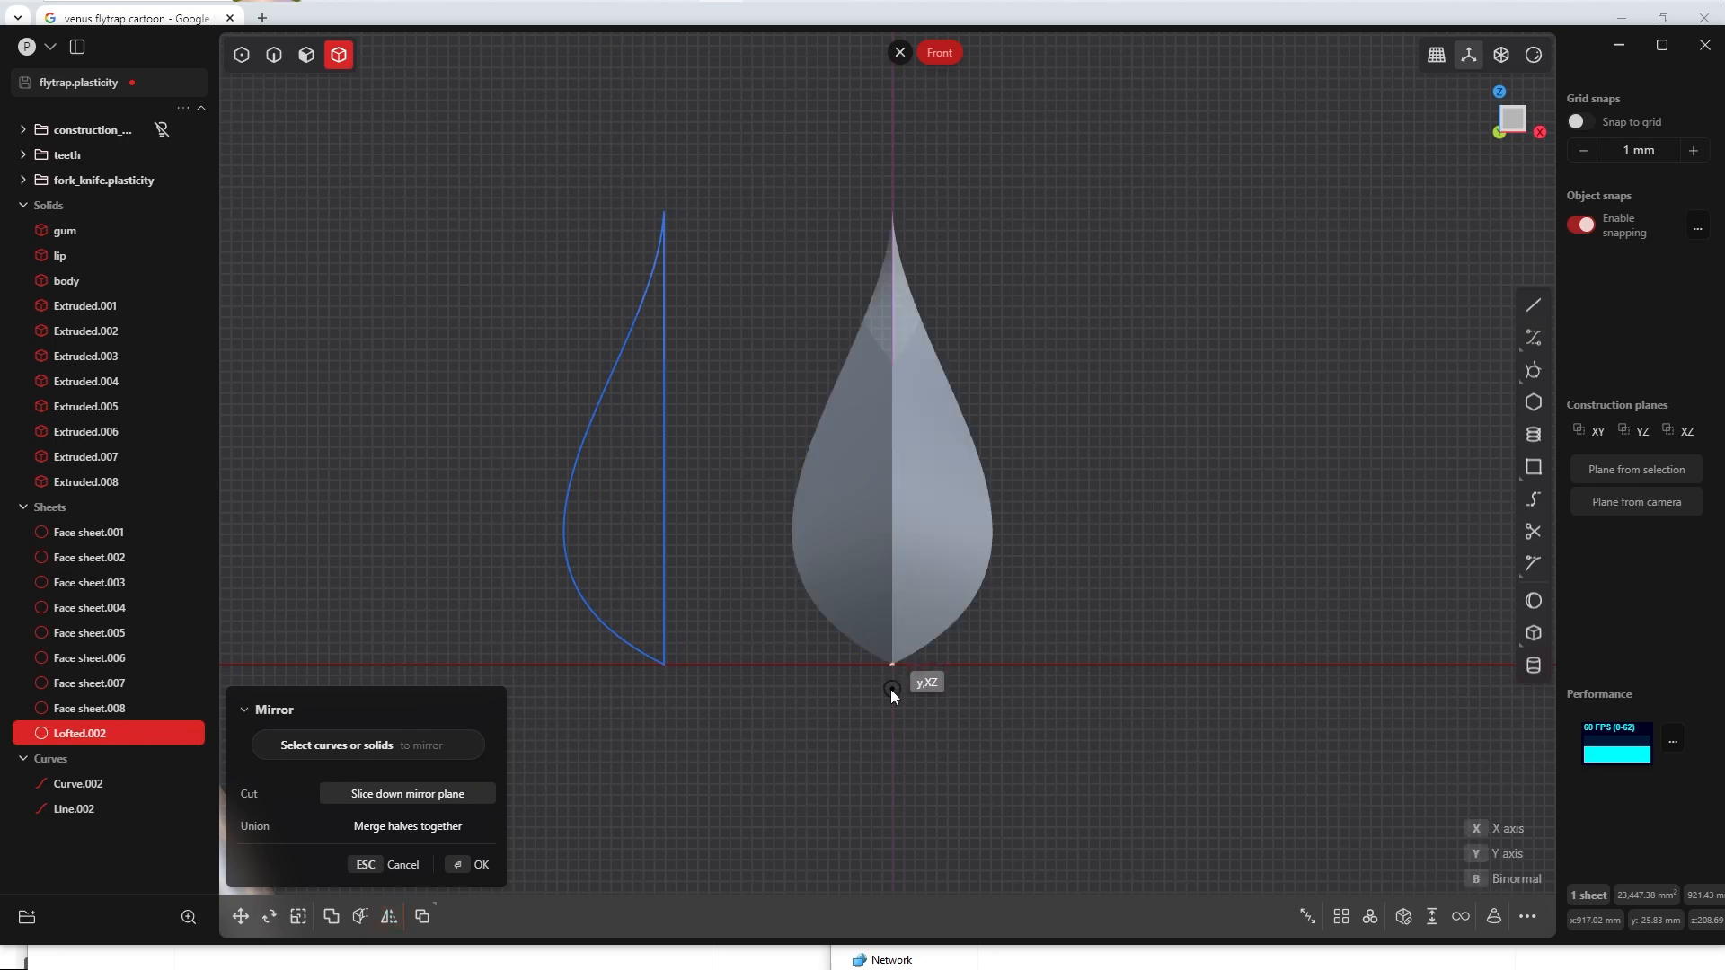
click(407, 826)
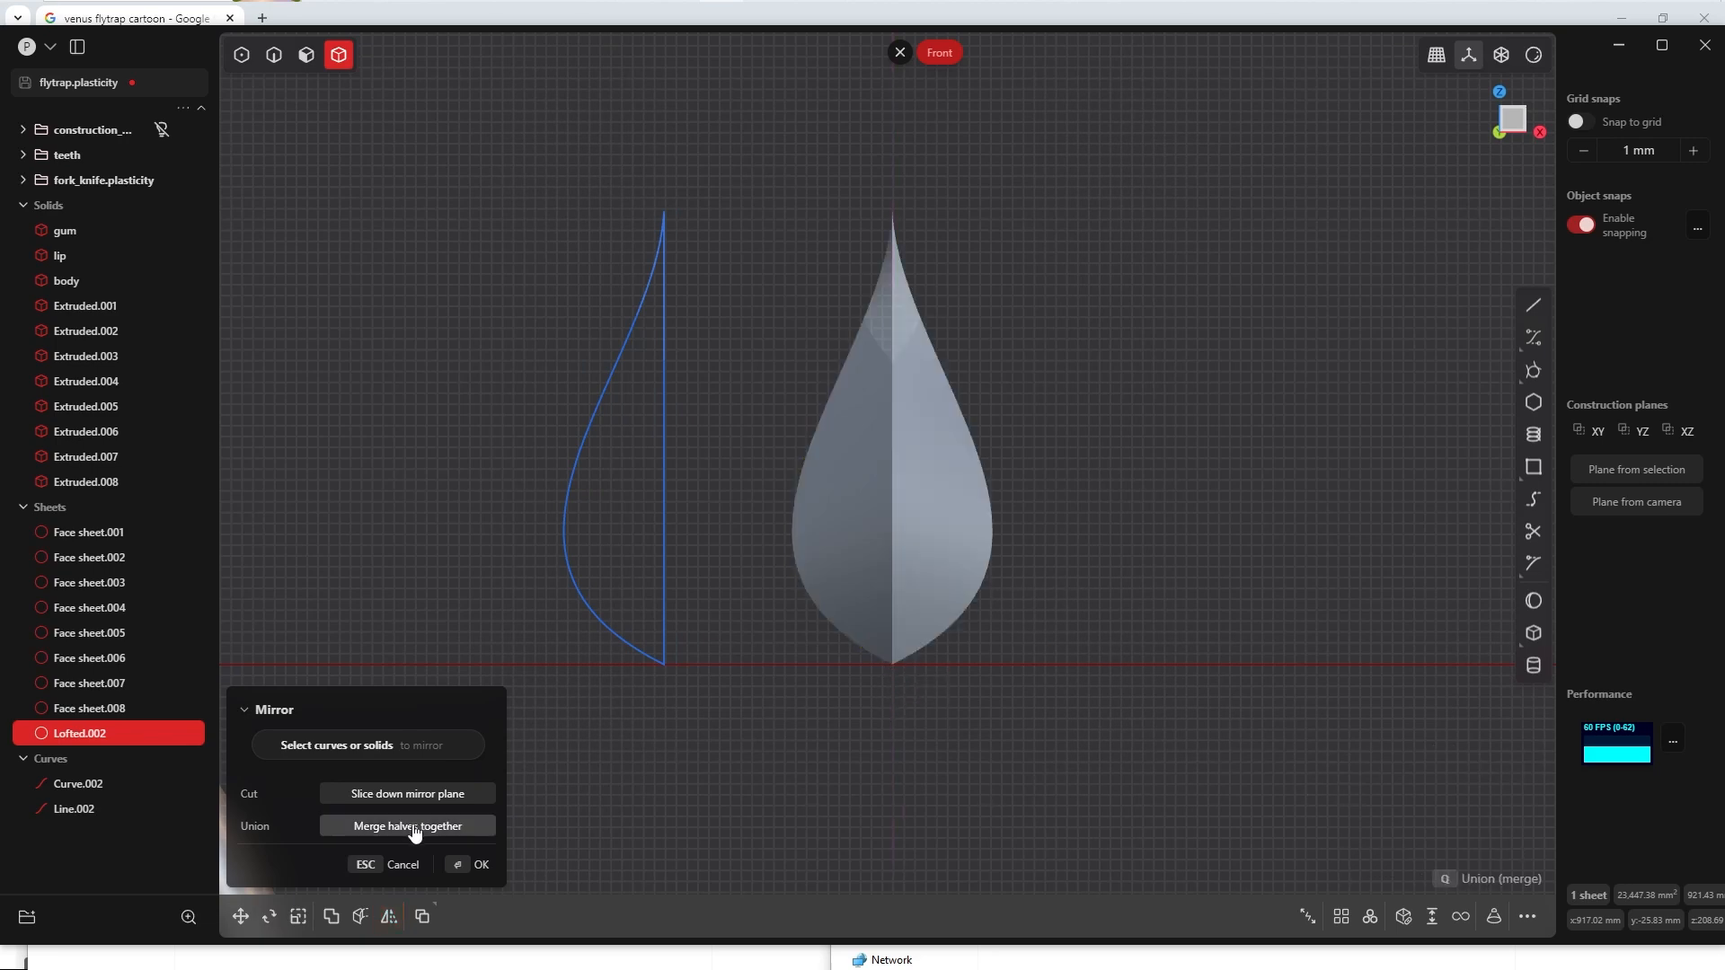
click(477, 865)
middle_drag(488, 859, 735, 751)
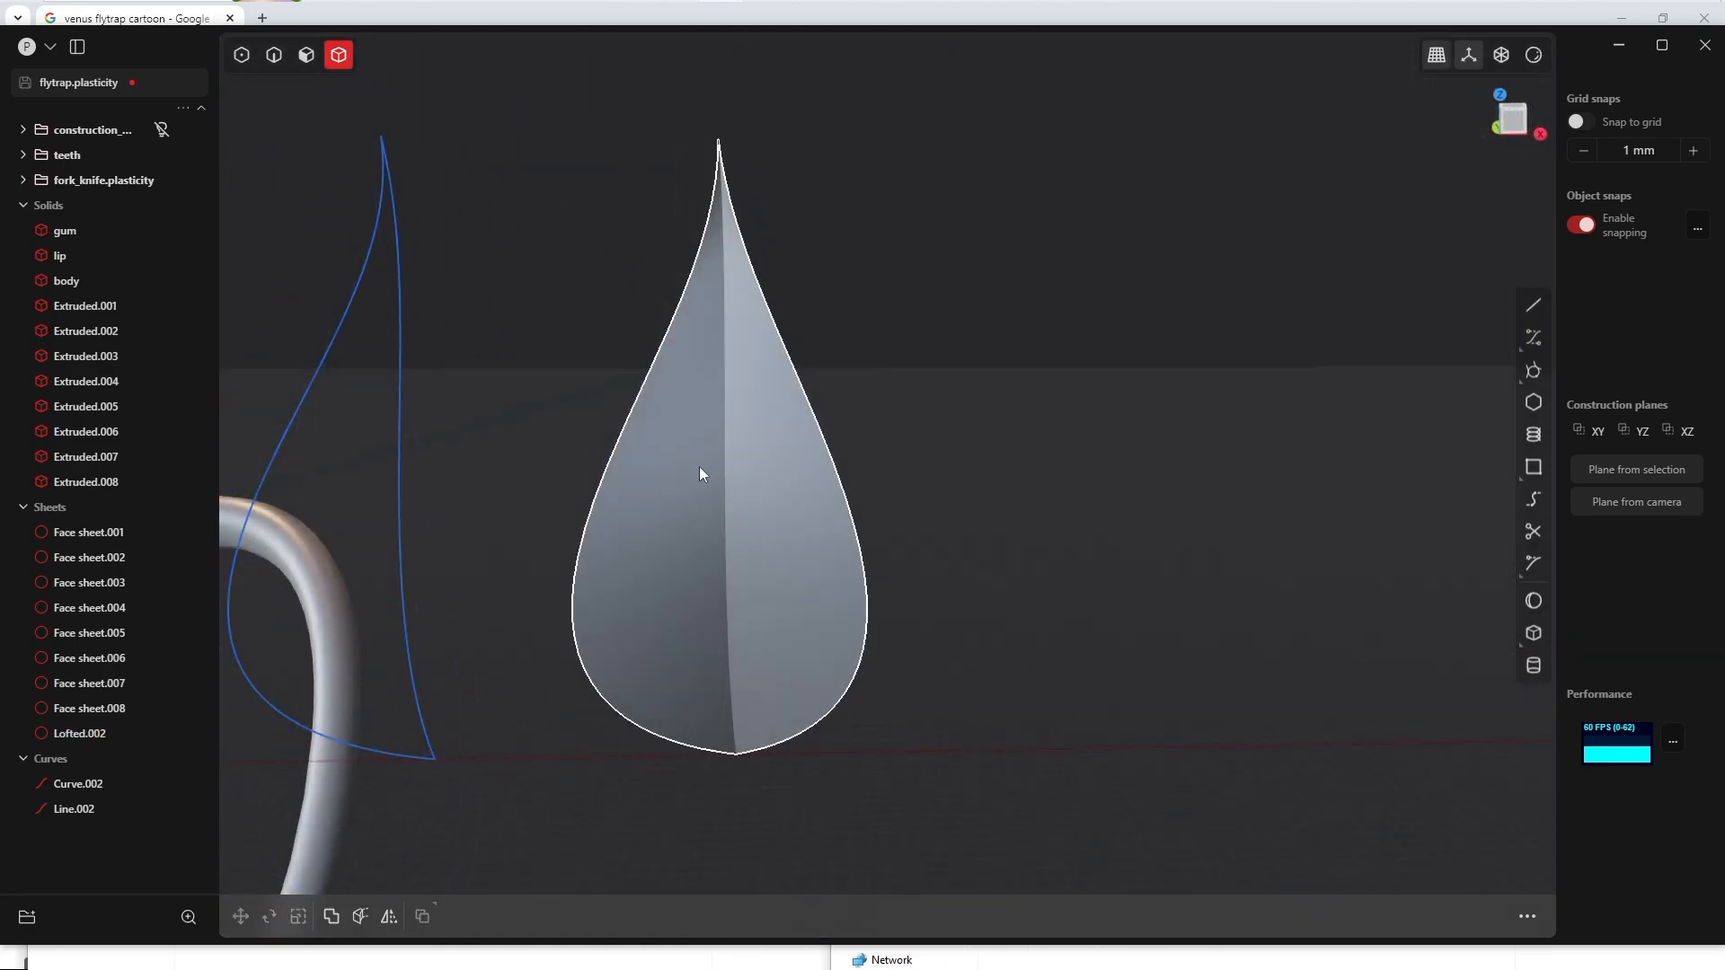
middle_drag(699, 466, 709, 427)
mouse_move(758, 521)
middle_down()
mouse_move(727, 614)
mouse_move(527, 359)
mouse_move(688, 527)
mouse_move(569, 445)
mouse_move(1100, 381)
middle_up()
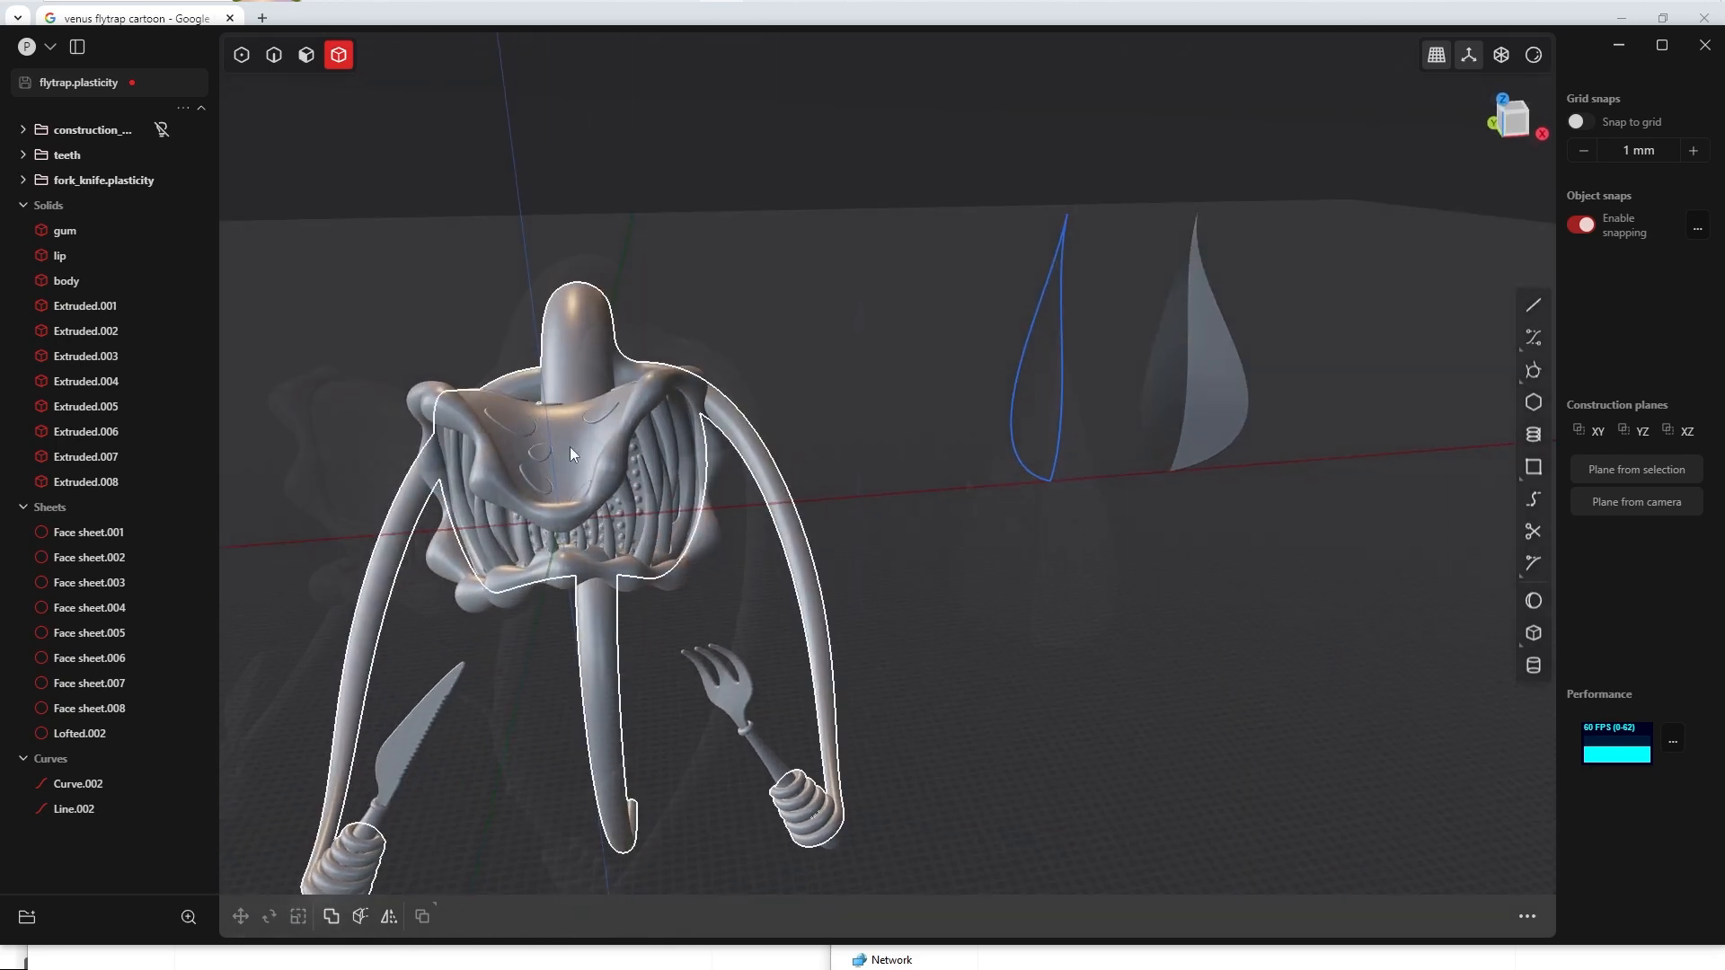
Step: Duplicate the leaf sheet's two outer edges as a curve and move the copy about -260.6 mm along Y
key(grave)
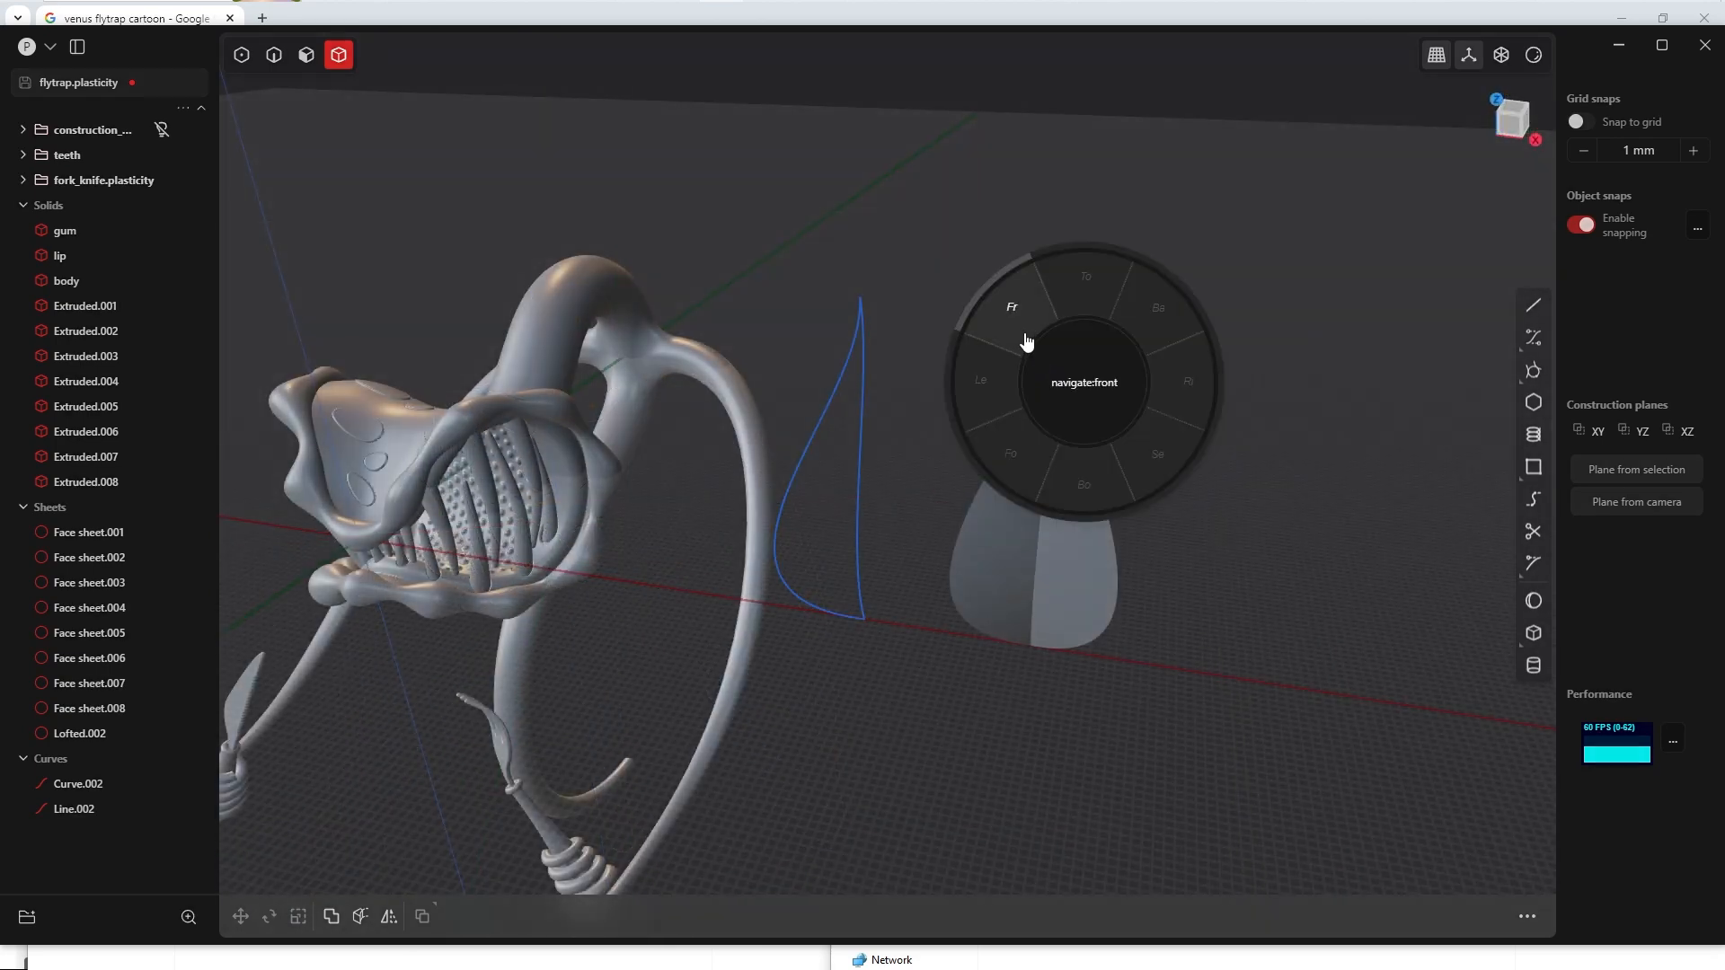
click(1012, 307)
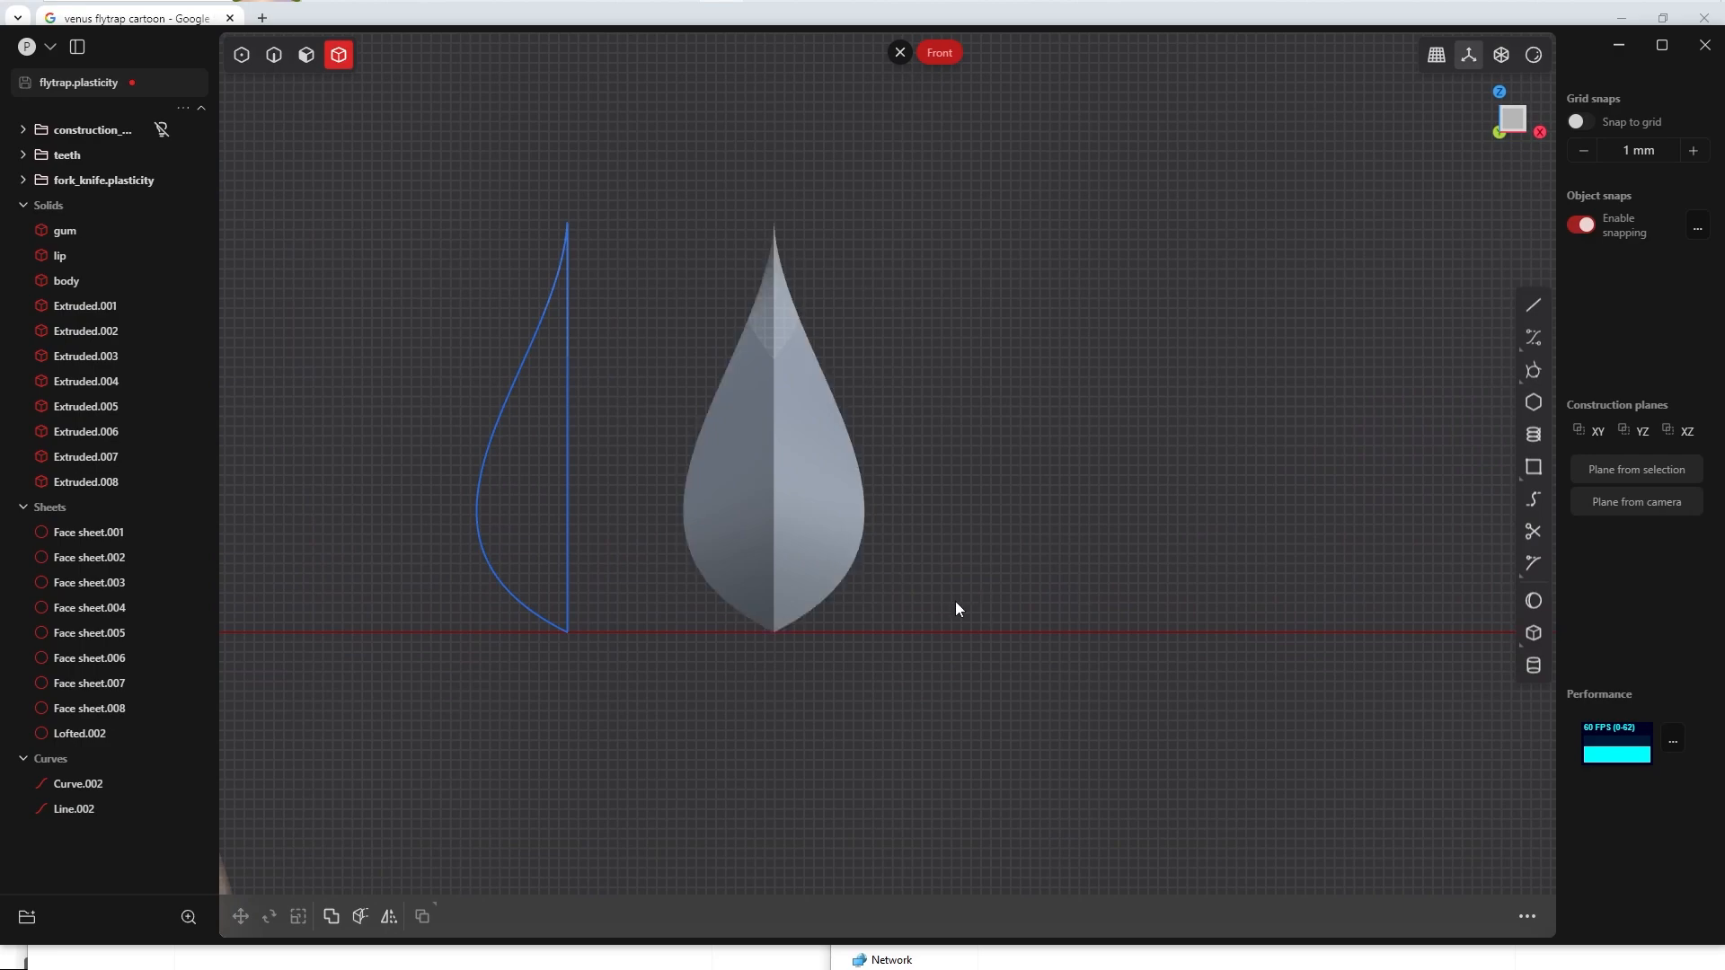
scroll(857, 564, down, 3)
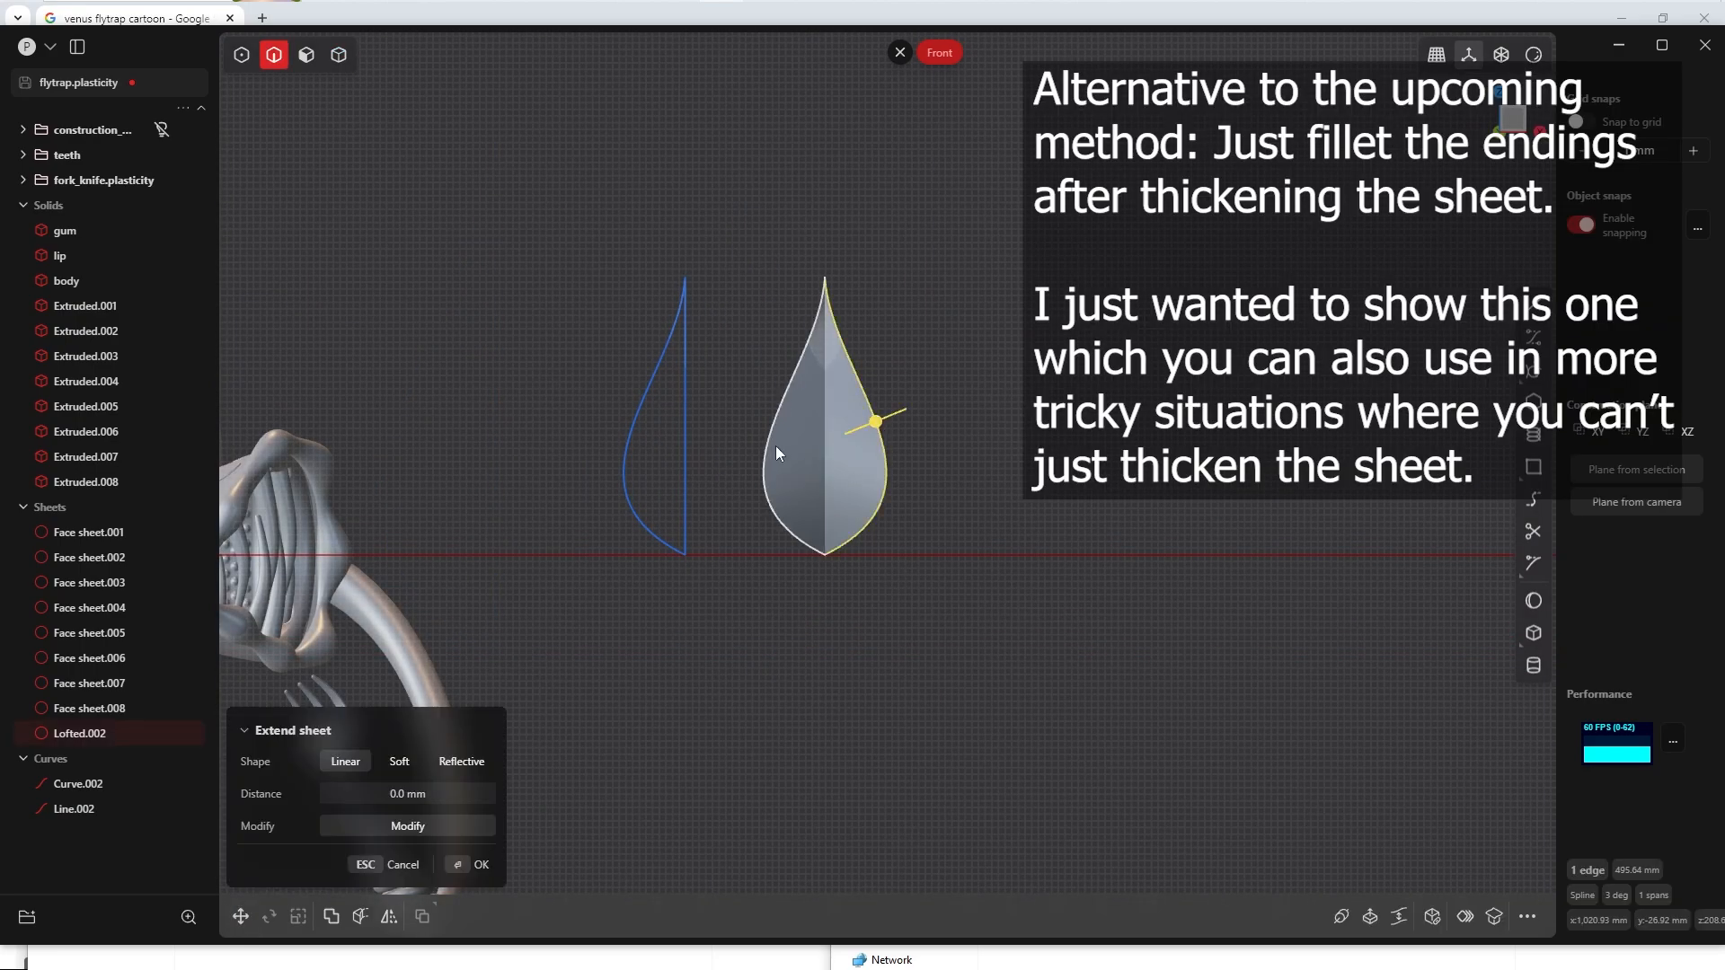
click(775, 445)
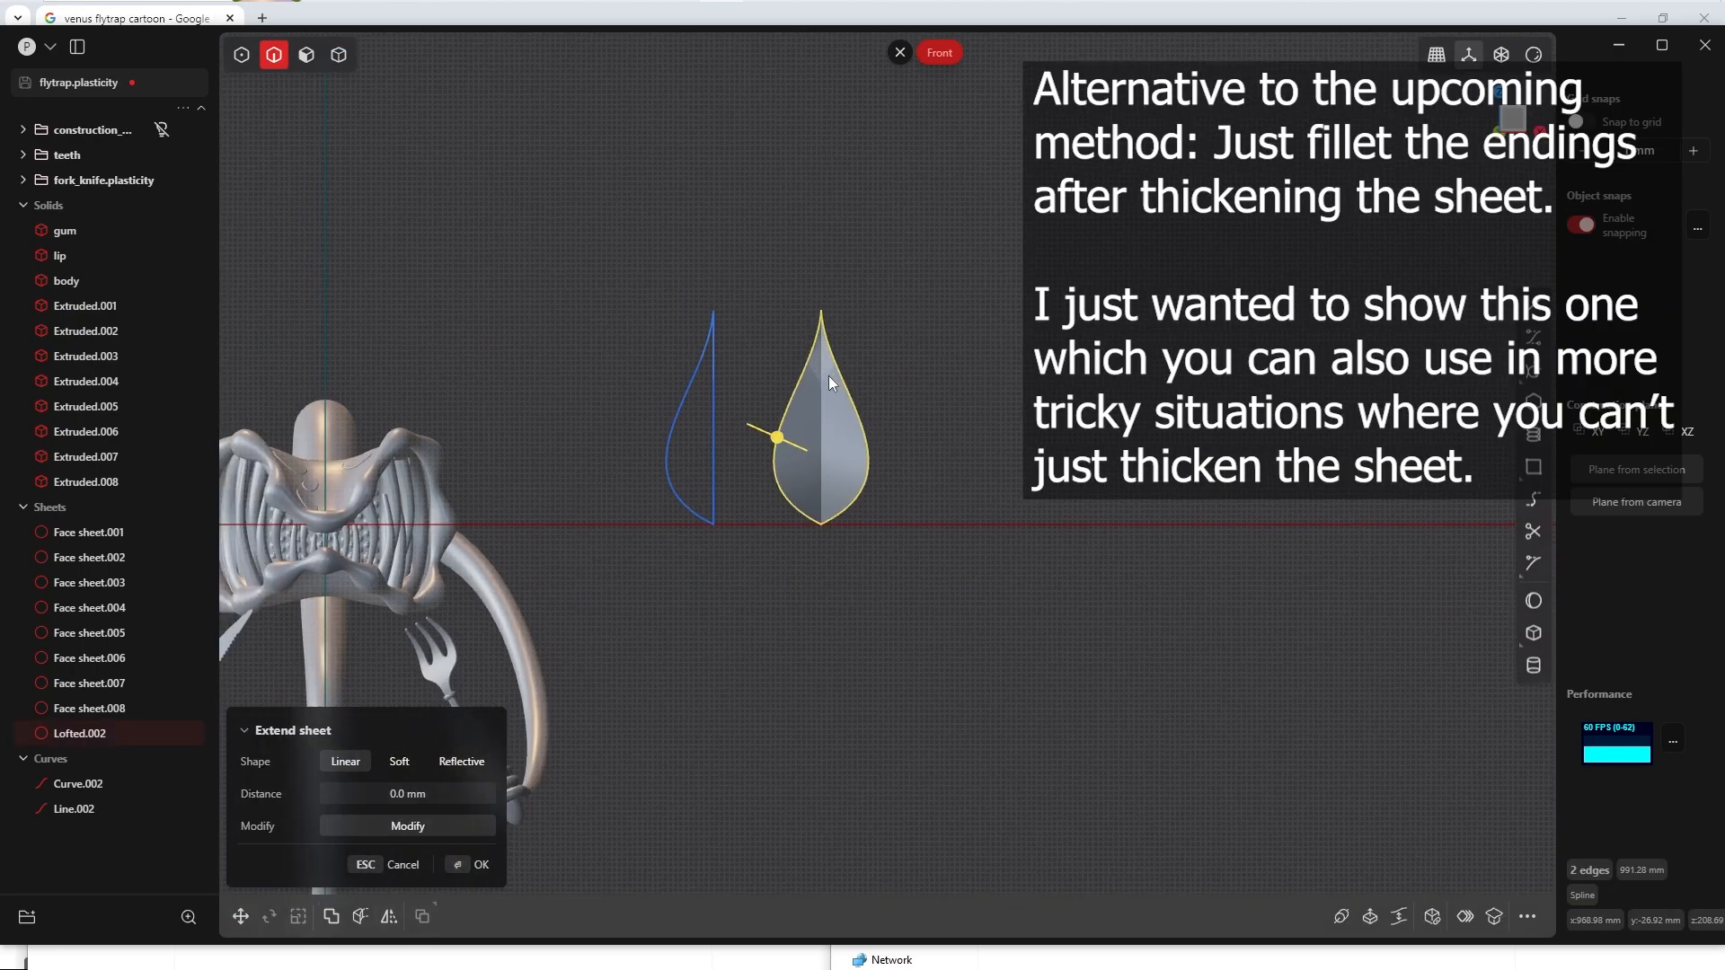
middle_drag(822, 412, 741, 513)
key(shift+d)
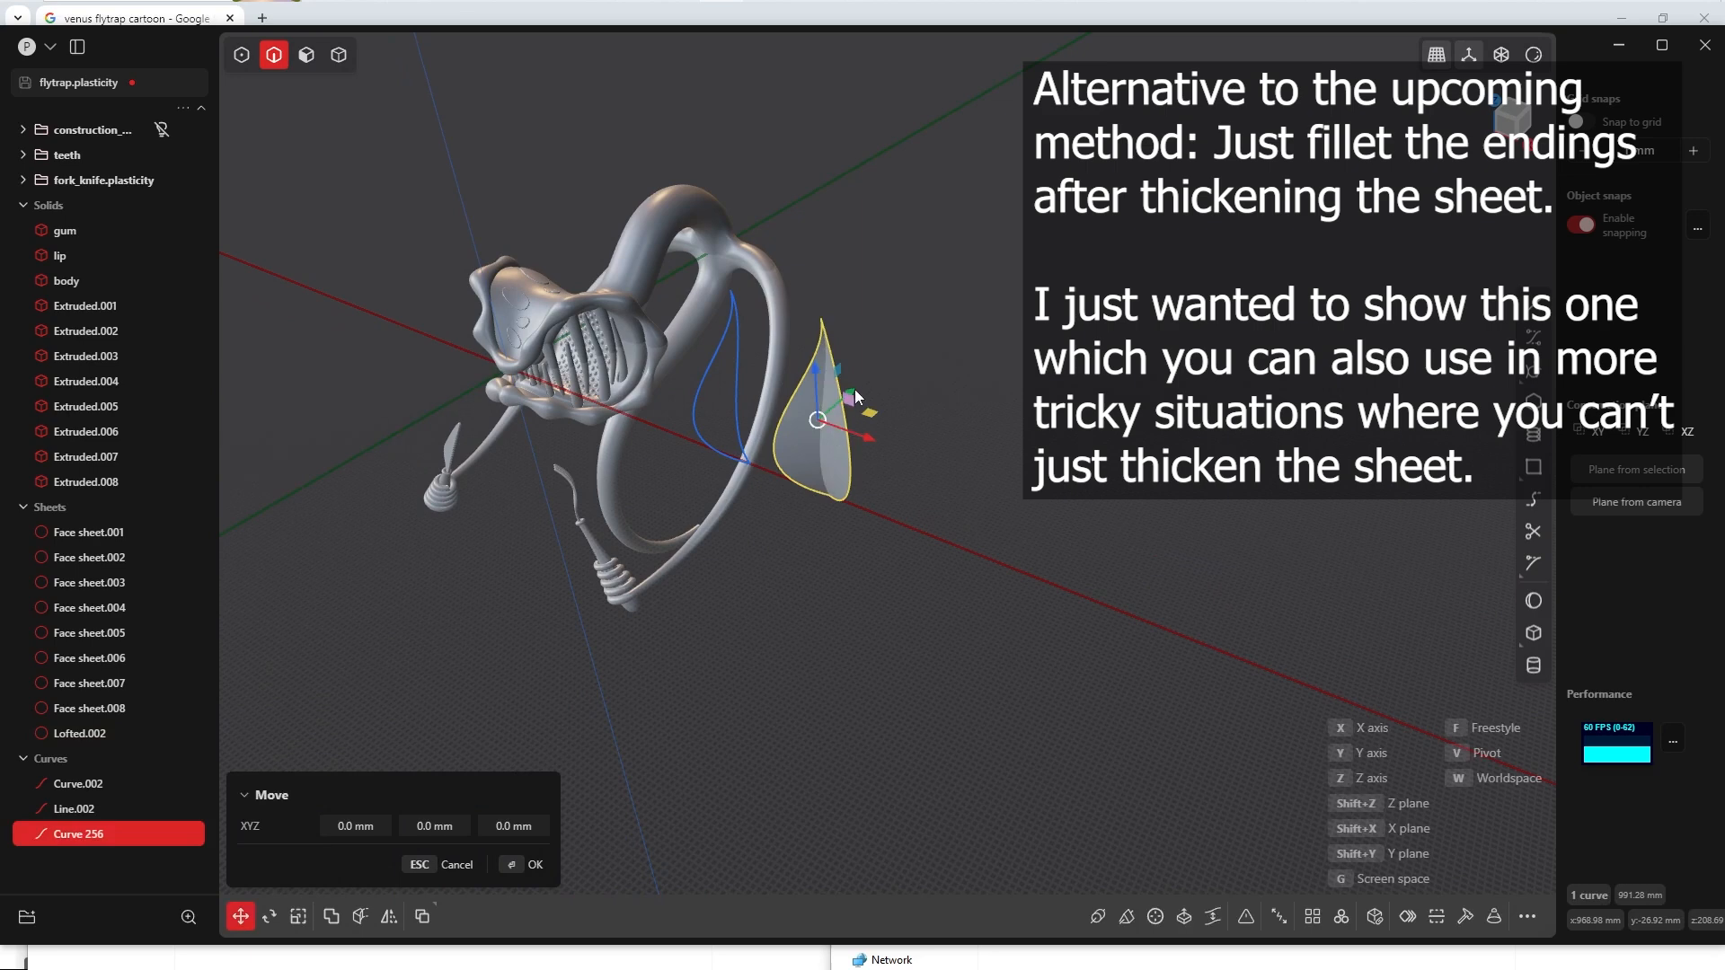
drag(856, 396, 773, 468)
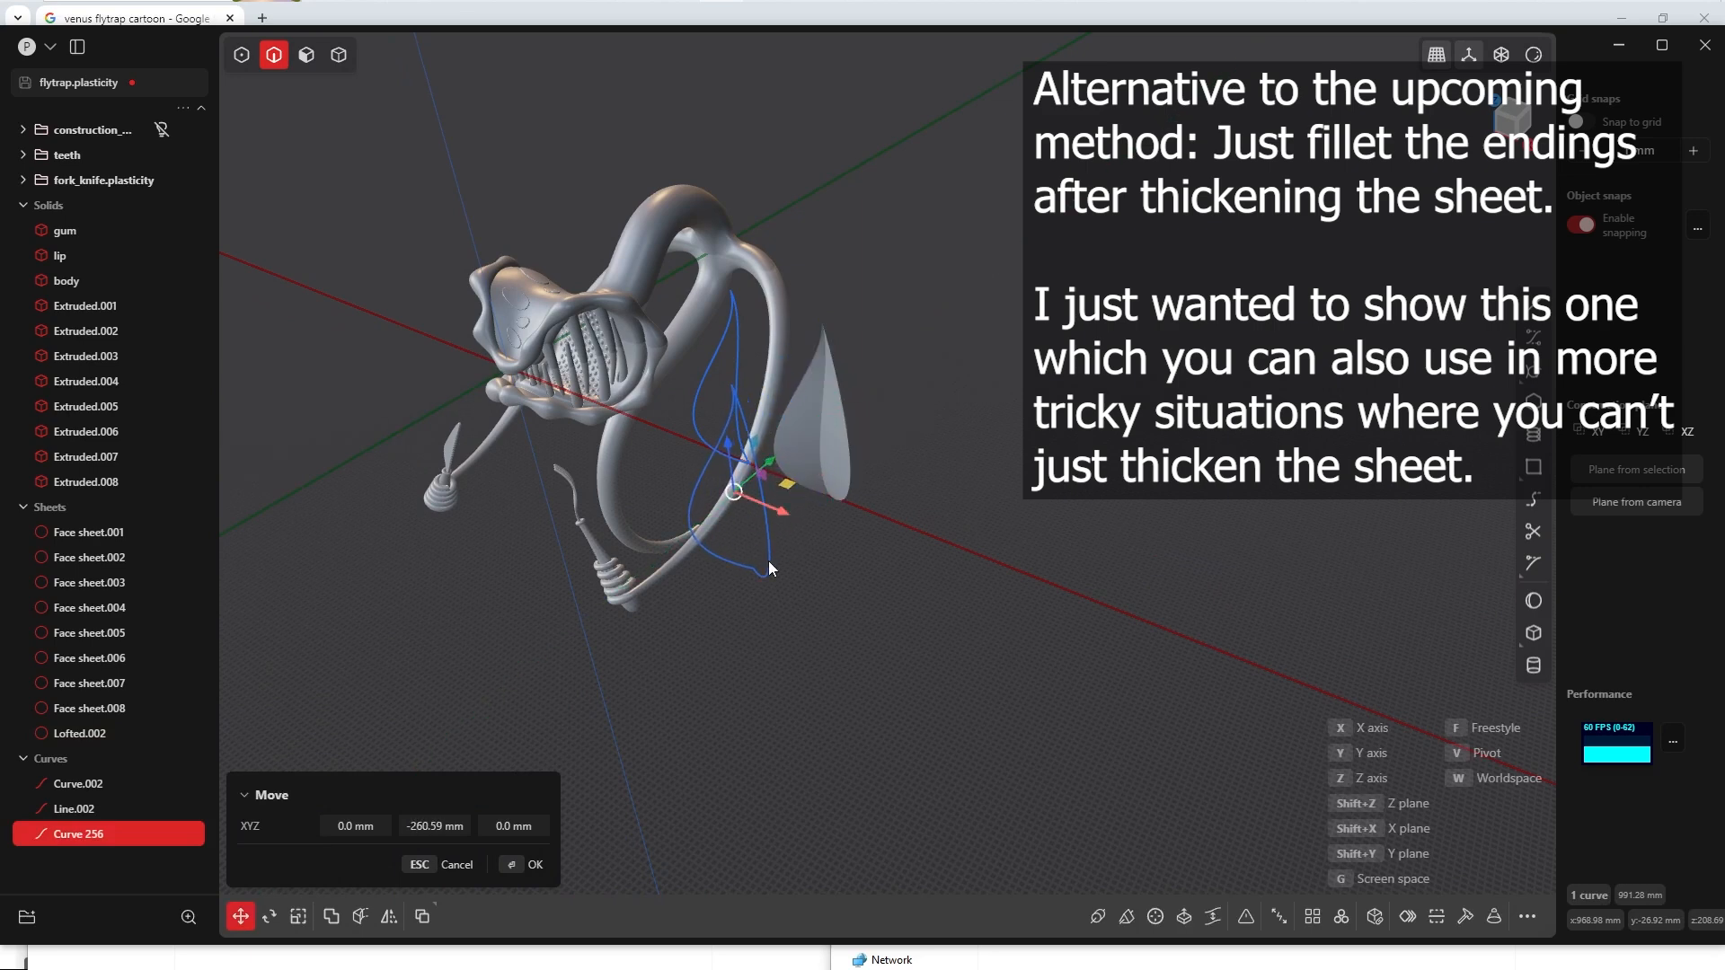
click(526, 871)
Step: Hide the mirrored leaf sheet Lofted.002
key(4)
click(823, 451)
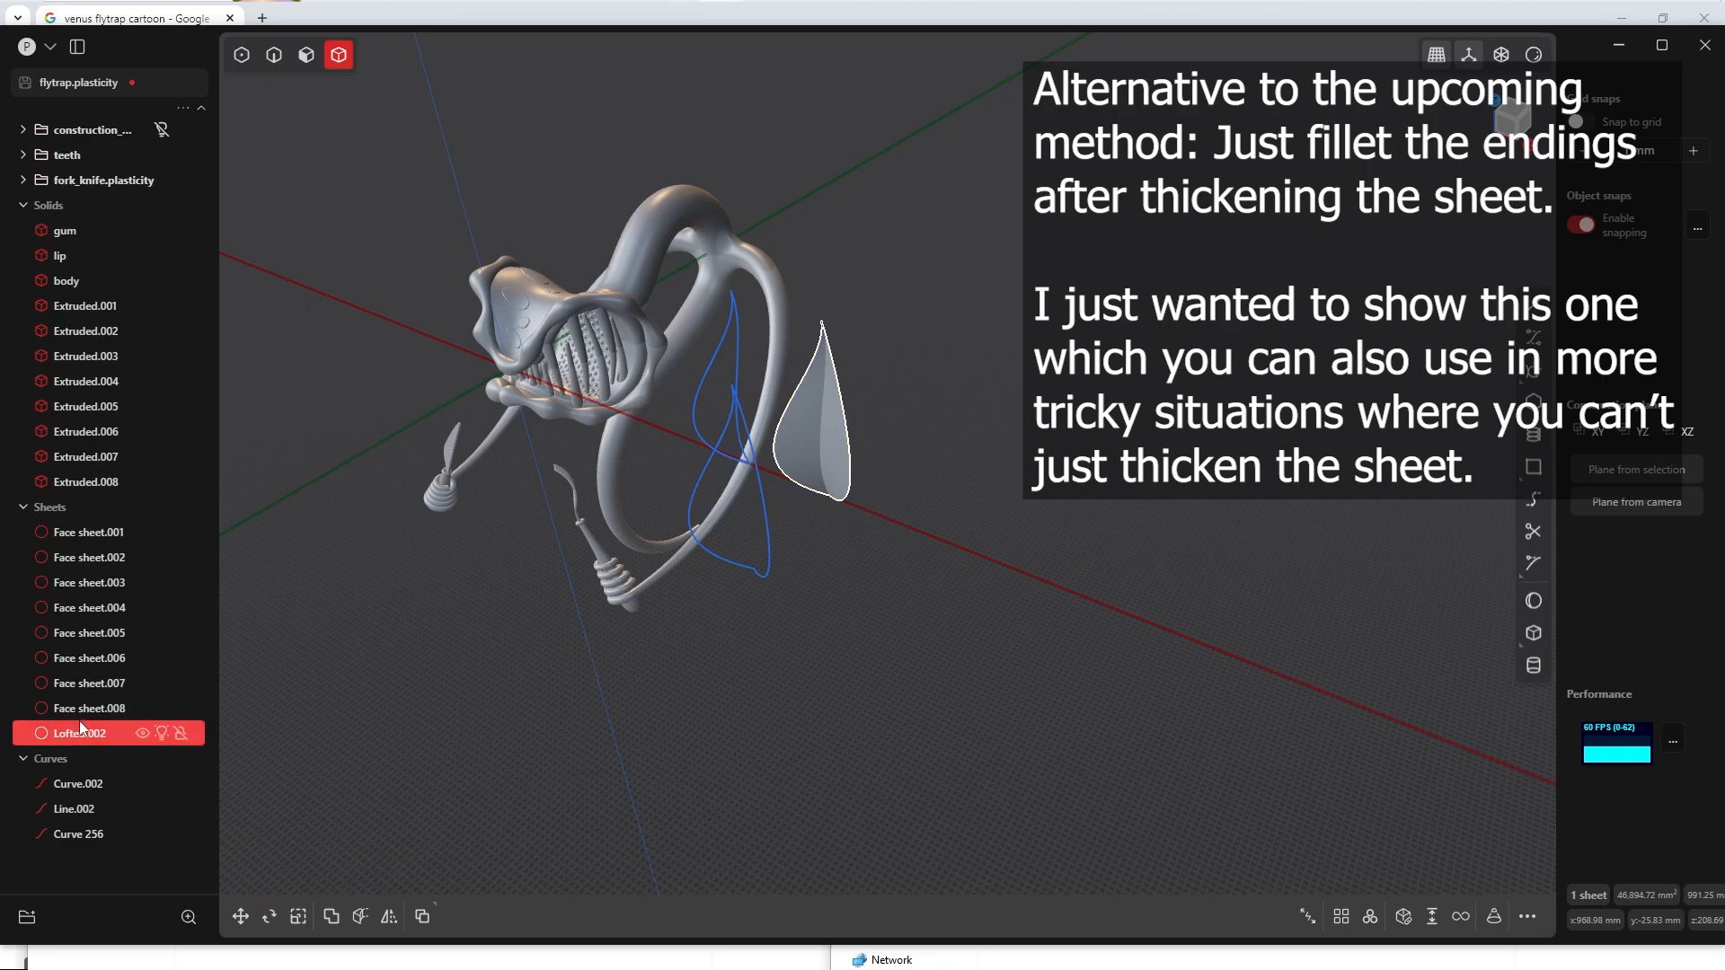
click(160, 733)
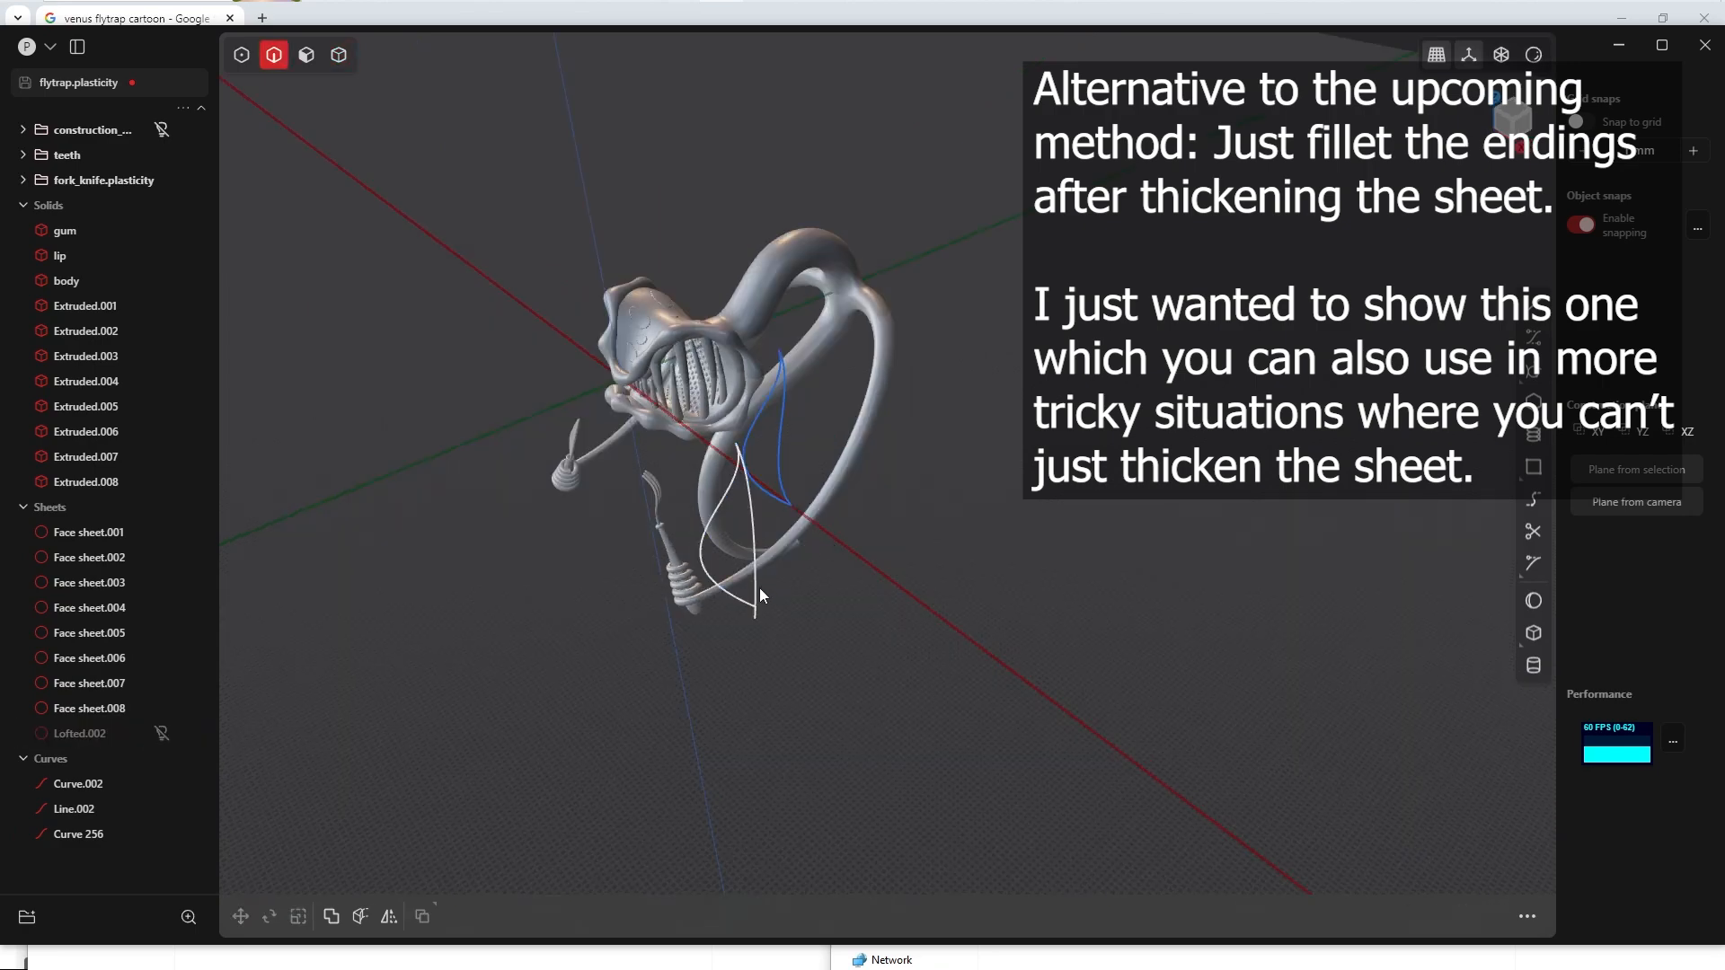
Step: Flatten the duplicated leaf outline by scaling it to 0 along Y
click(757, 586)
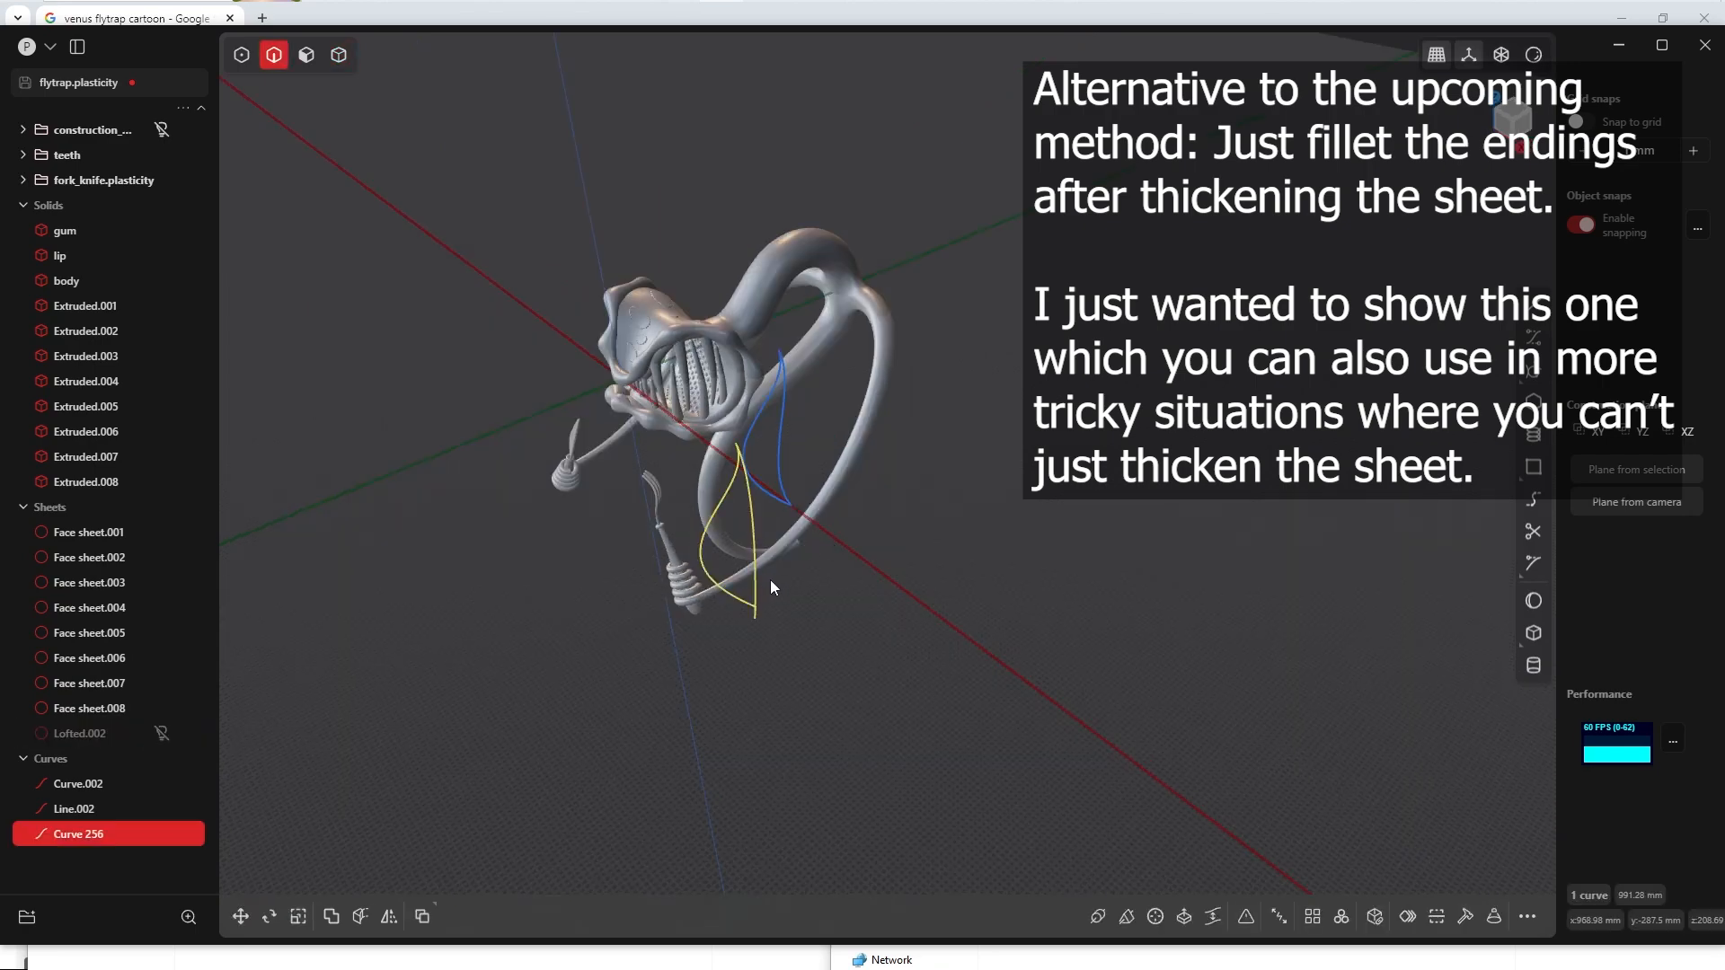
middle_drag(779, 574, 744, 431)
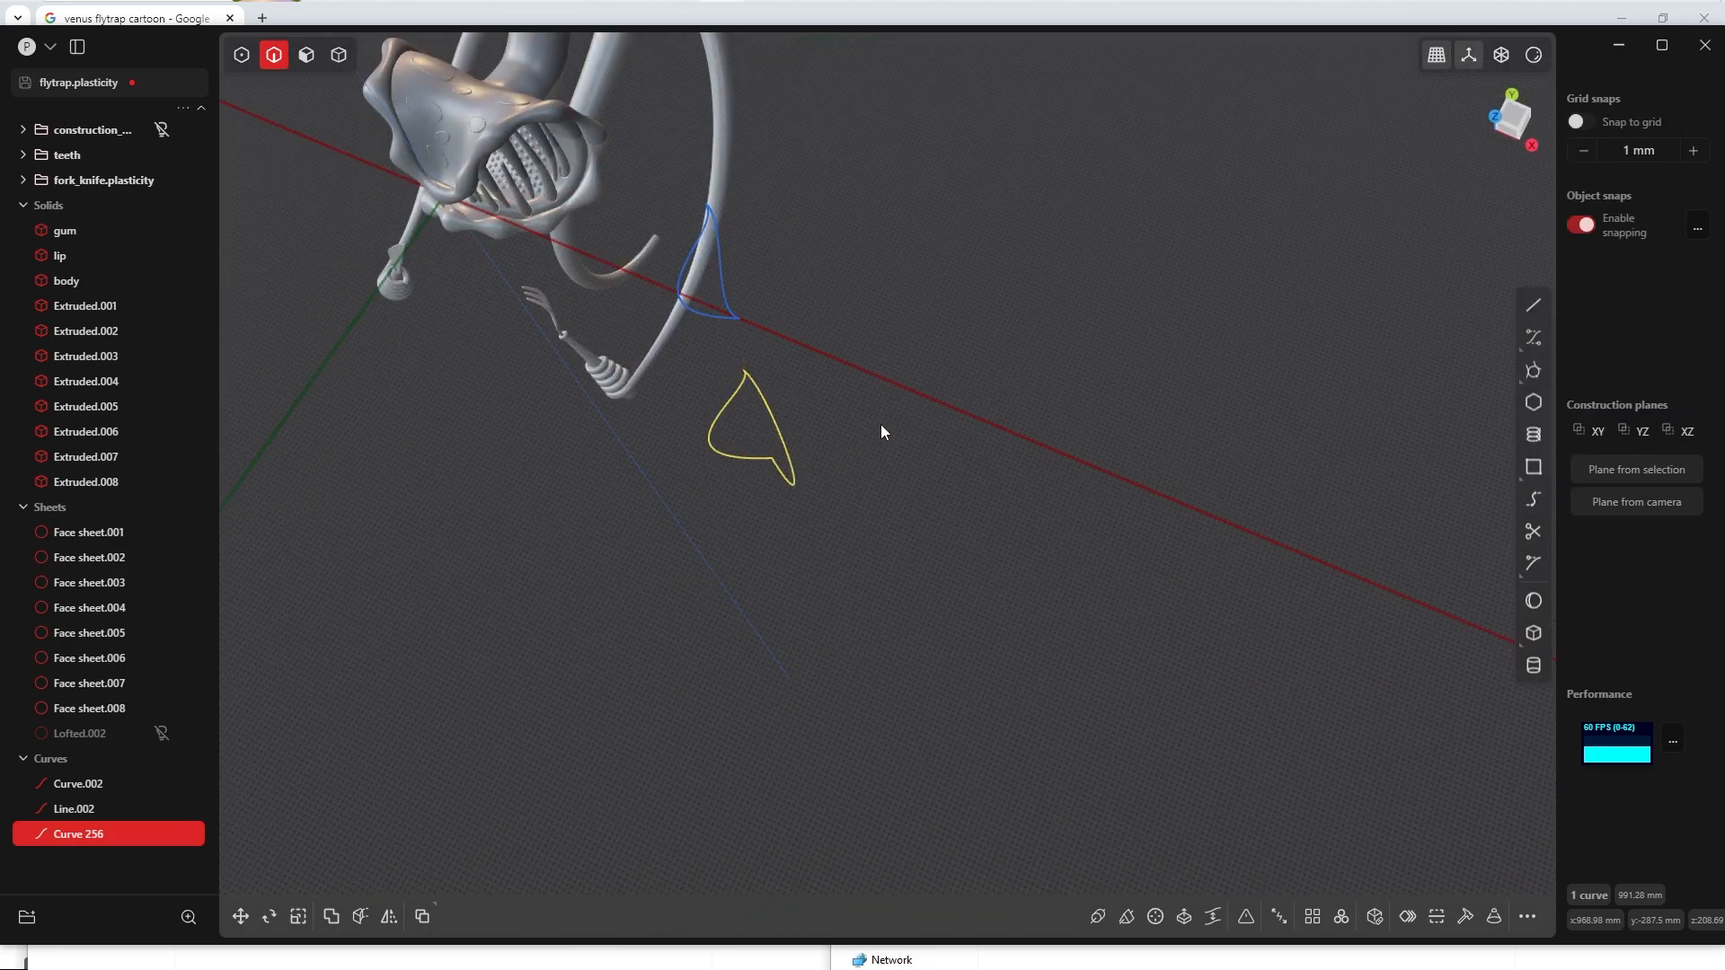
text(s)
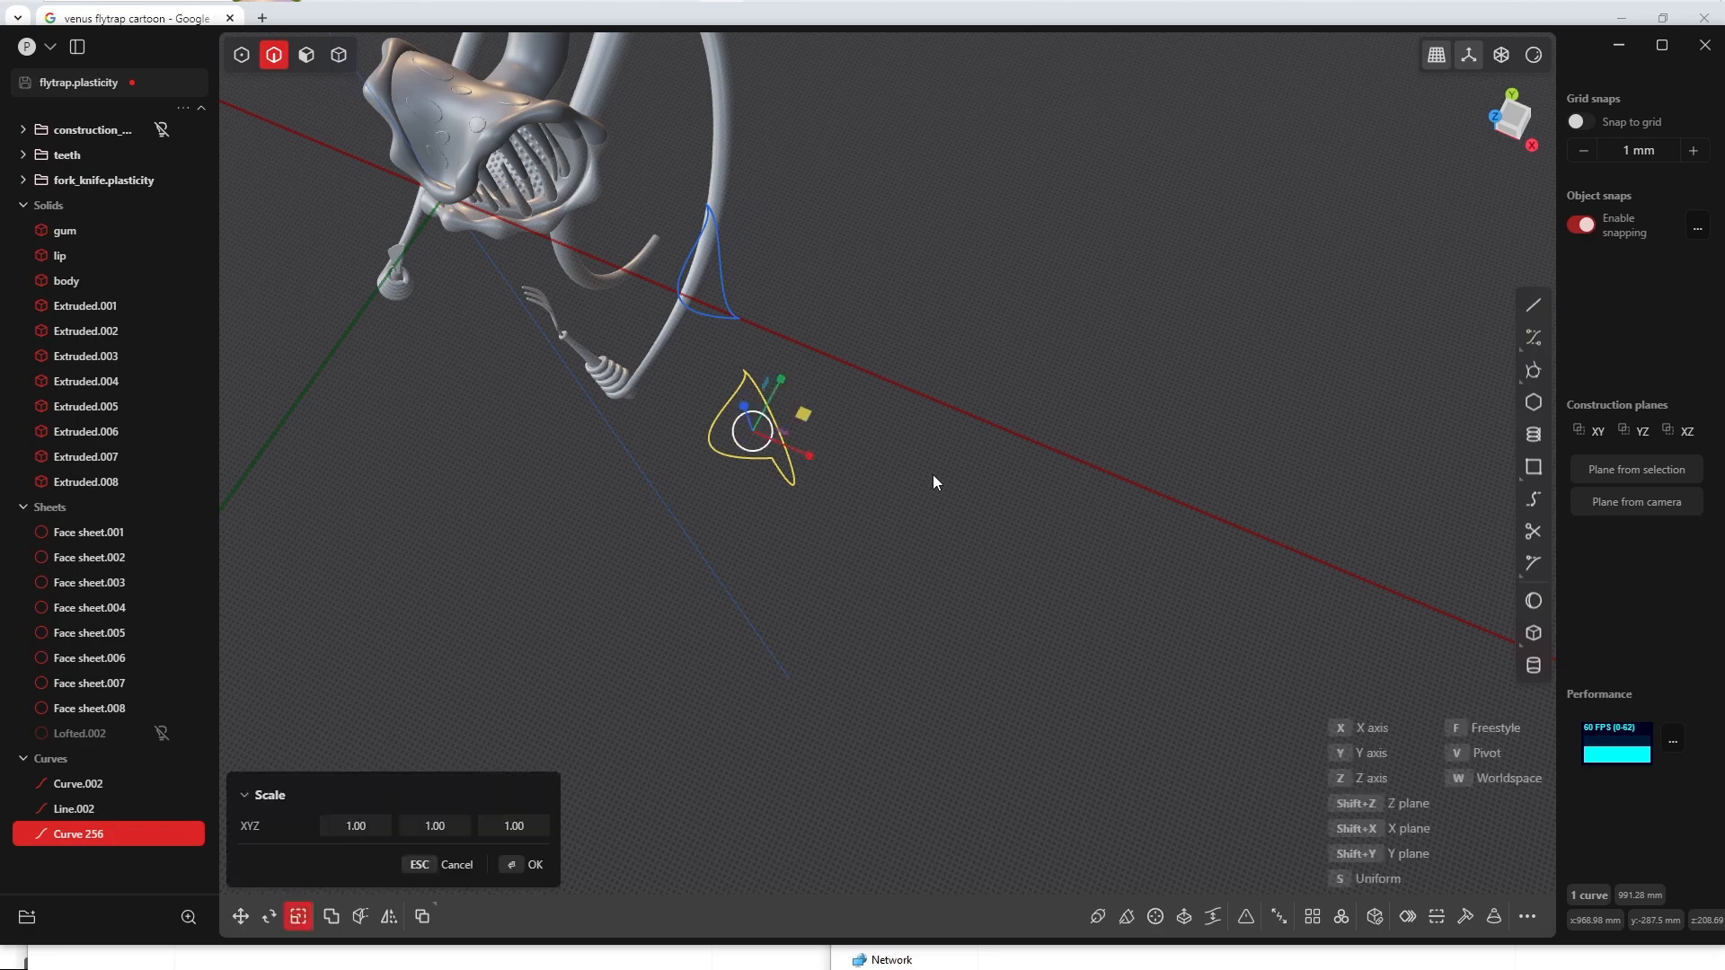
text(y0)
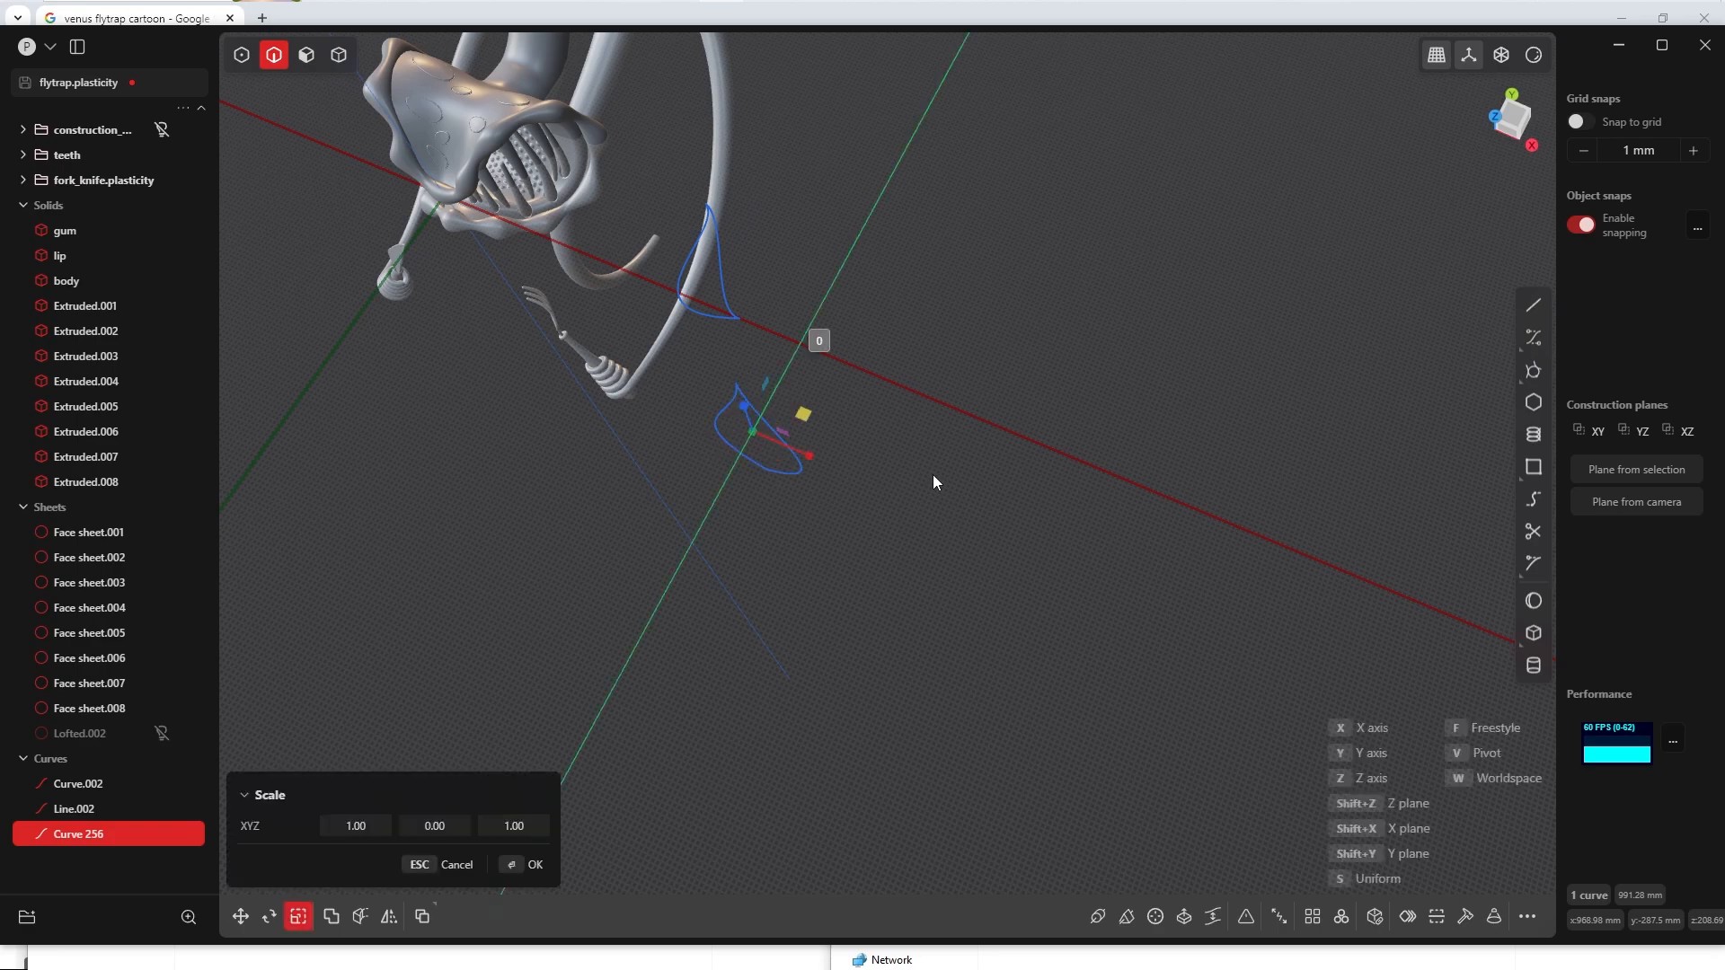
key(Return)
click(525, 867)
key(grave)
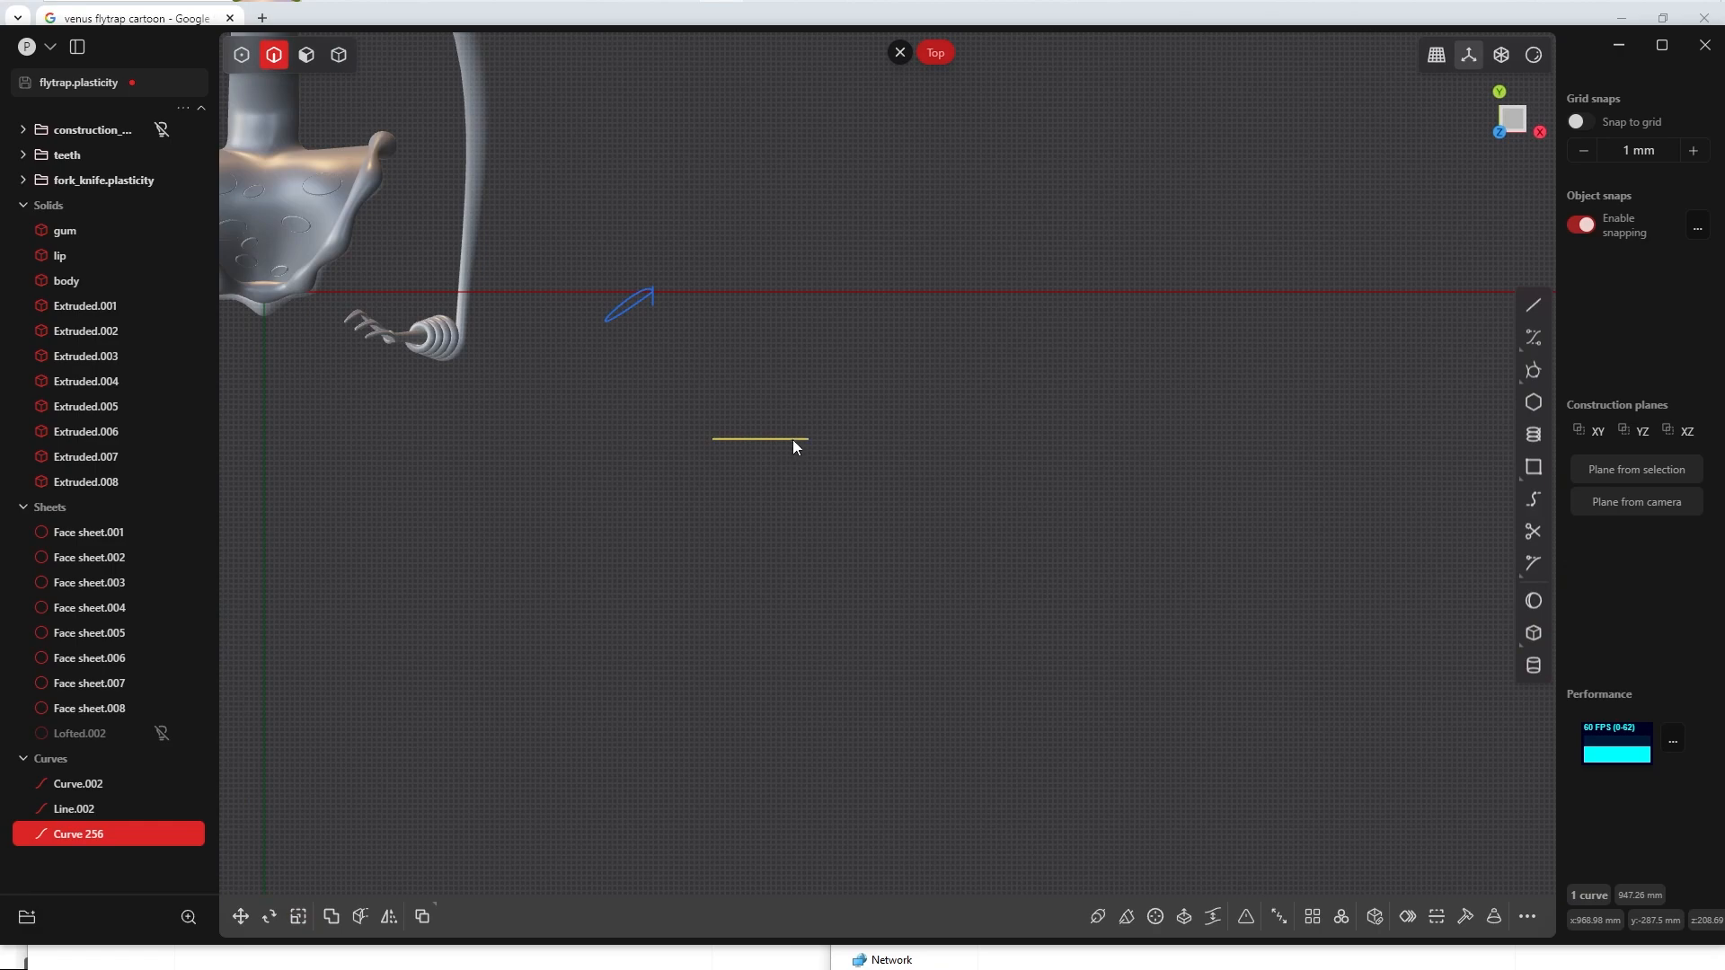
middle_drag(816, 438, 451, 310)
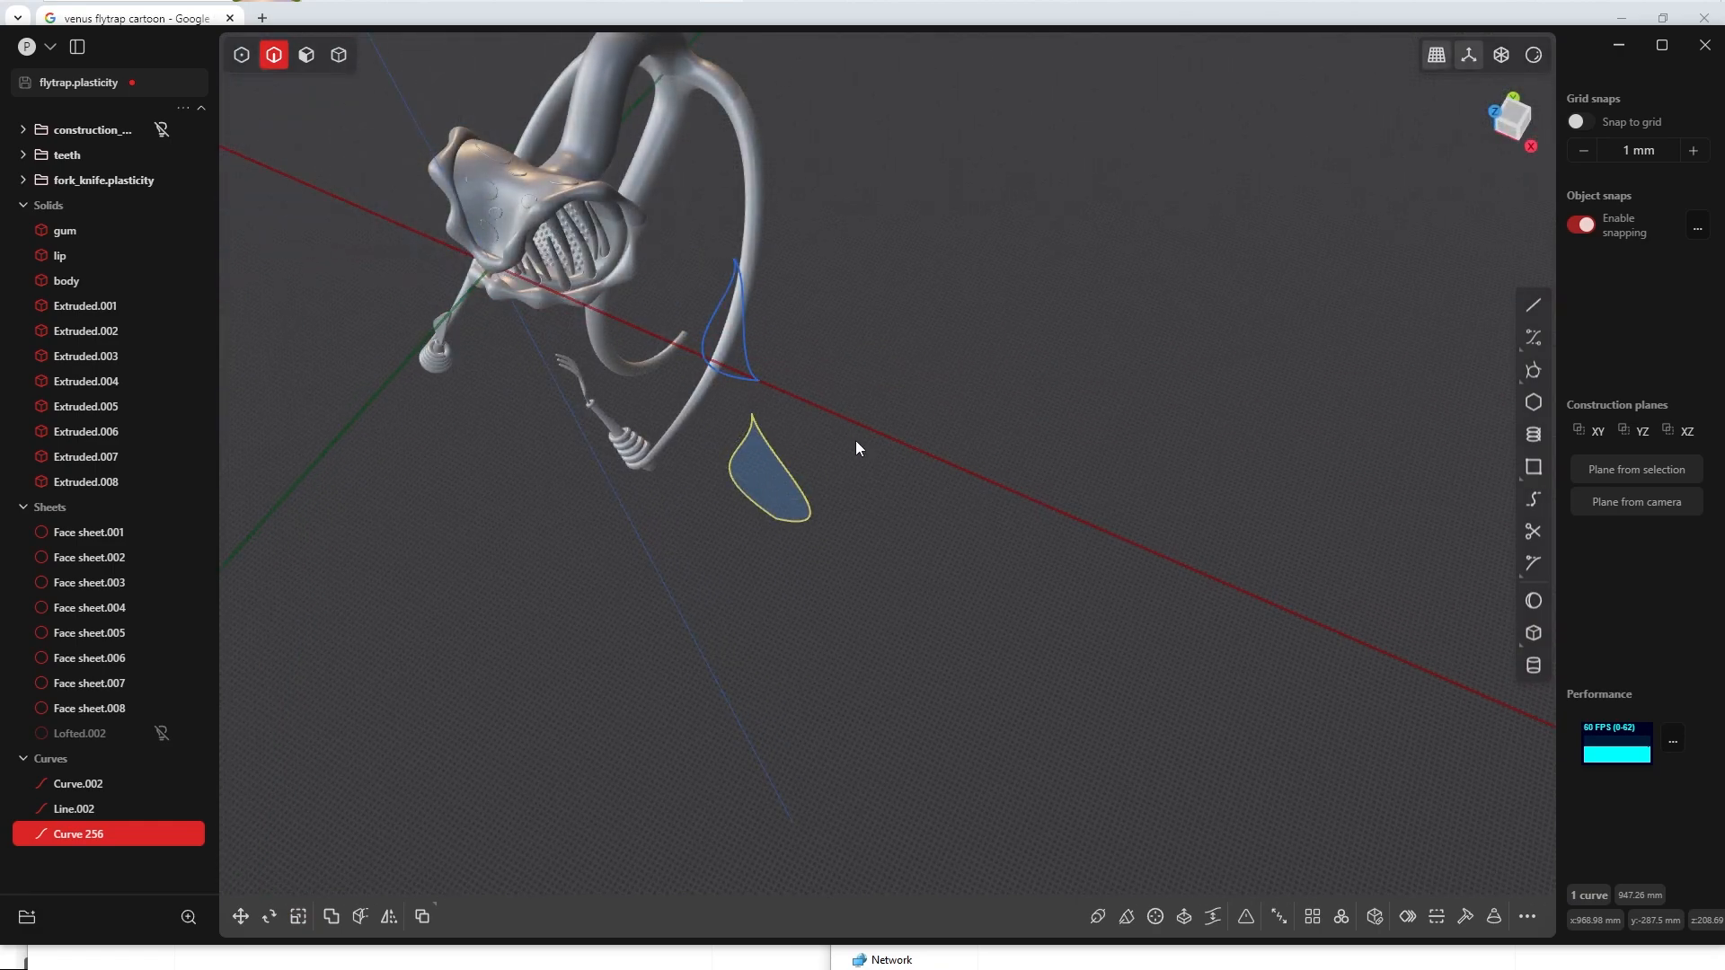
Step: Draw a tangent circle with a radius of about 8.6 mm between both sides of the flat outline near its upper tip
key(KP_1)
scroll(861, 372, up, 5)
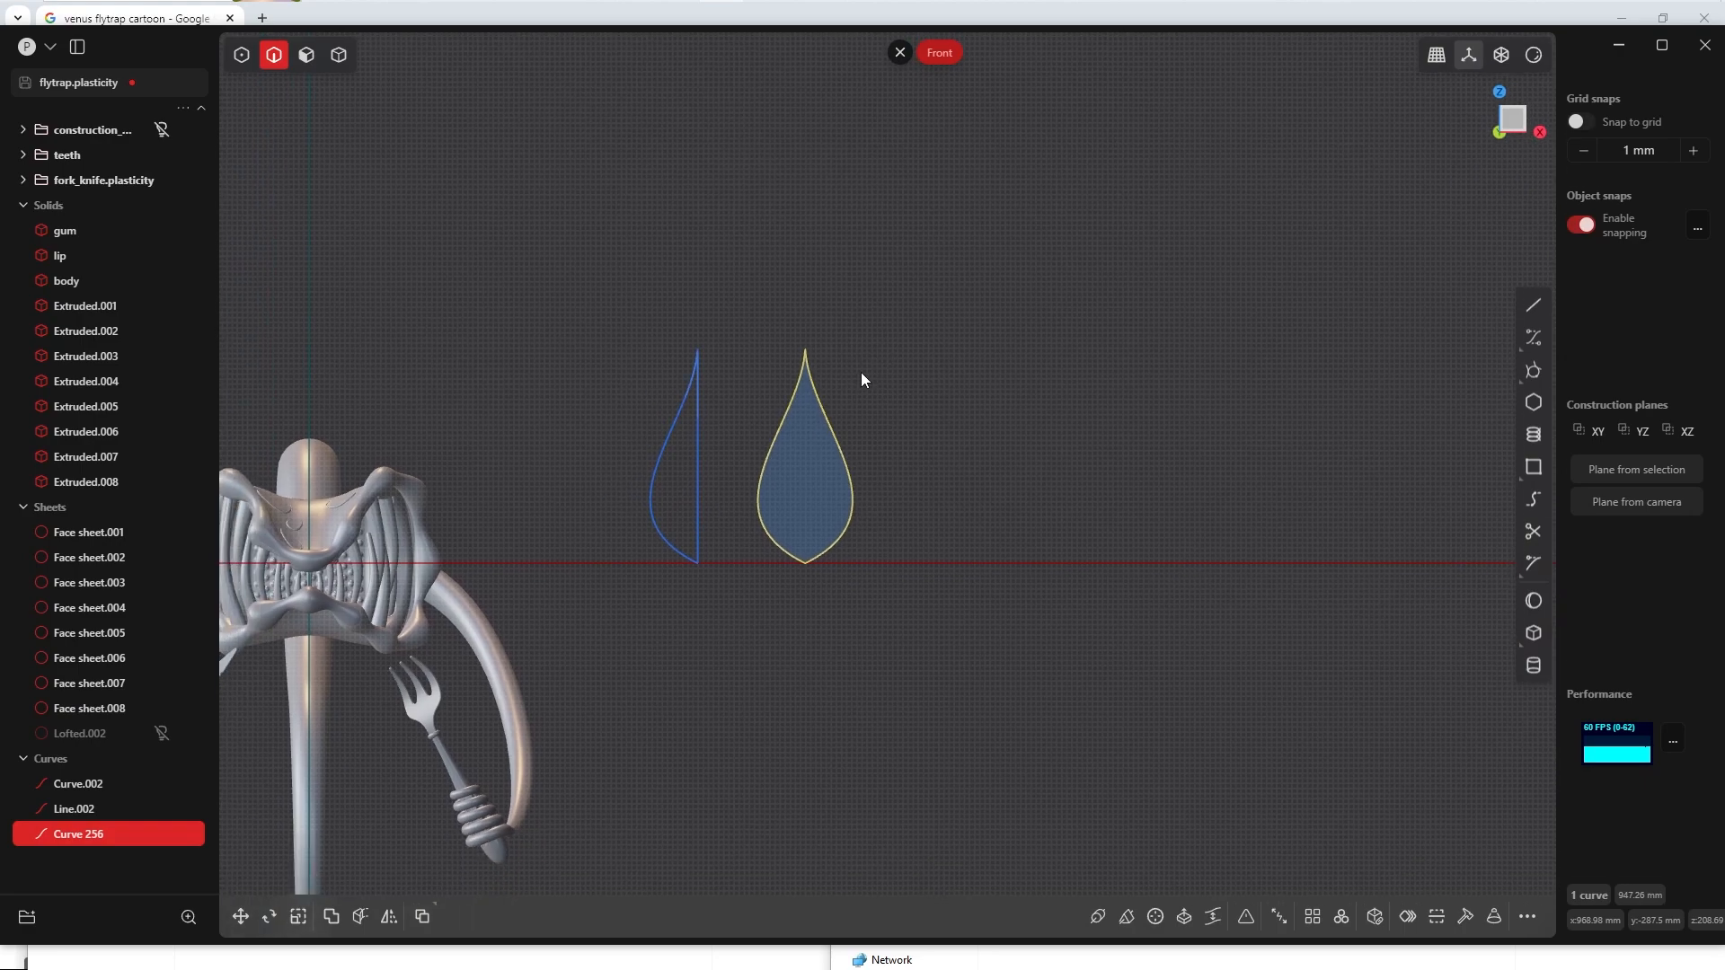
shift+middle_drag(839, 559, 872, 520)
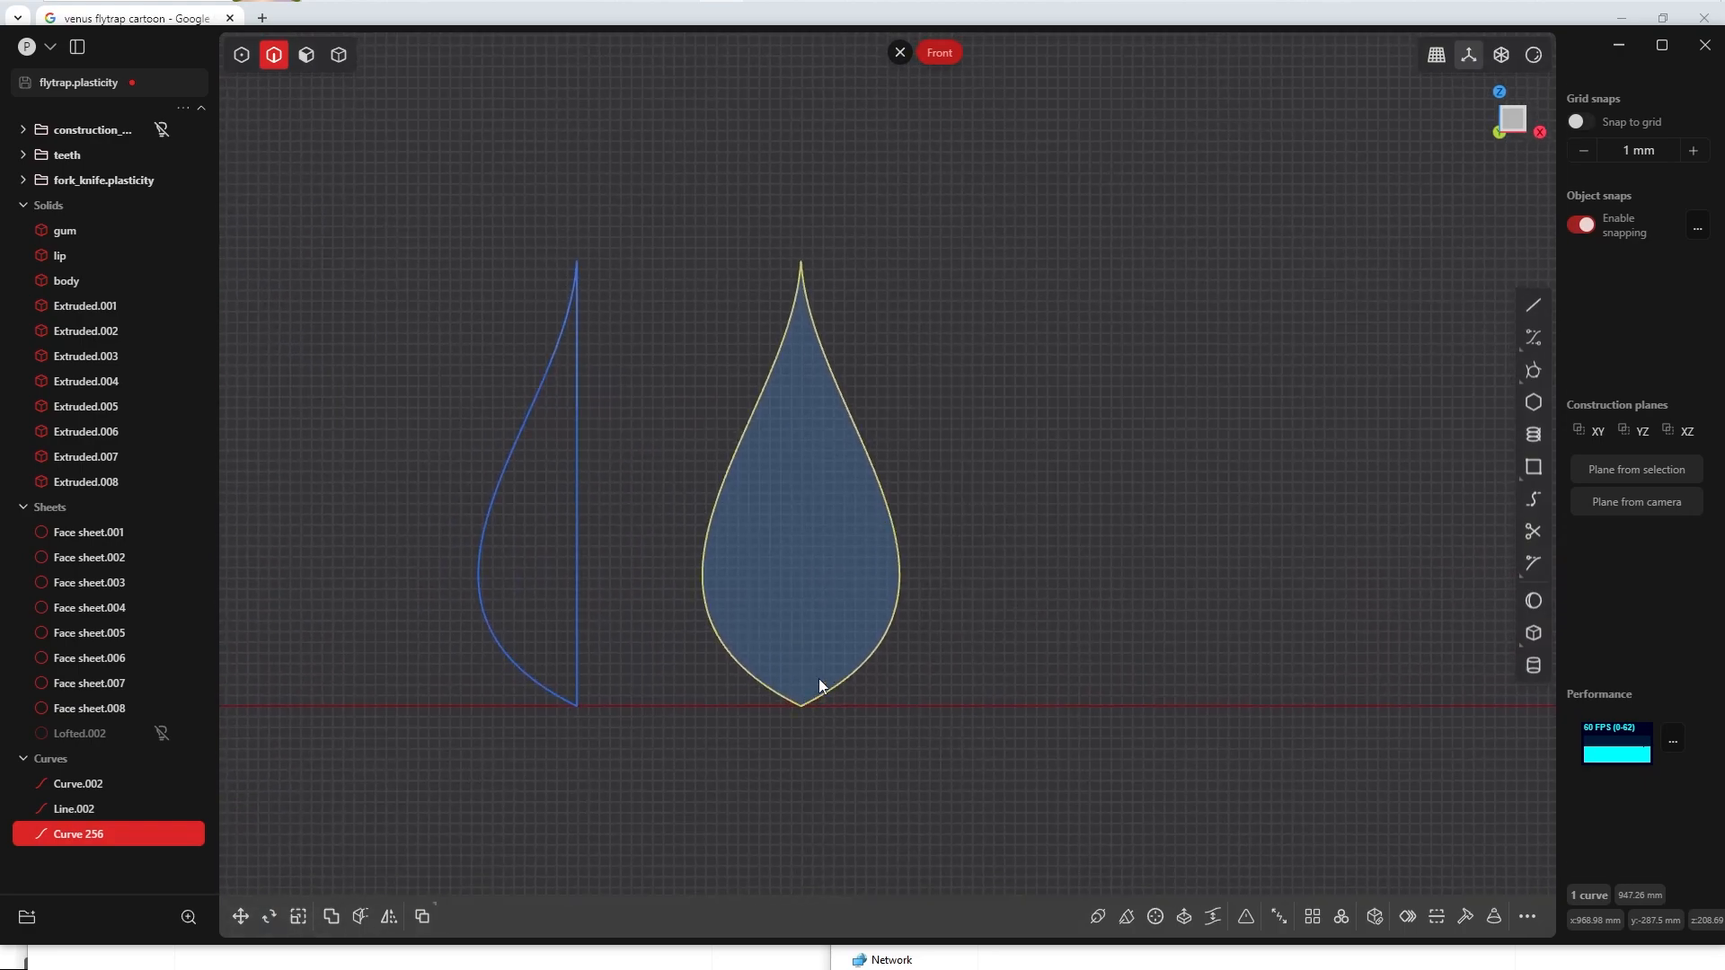
click(1535, 370)
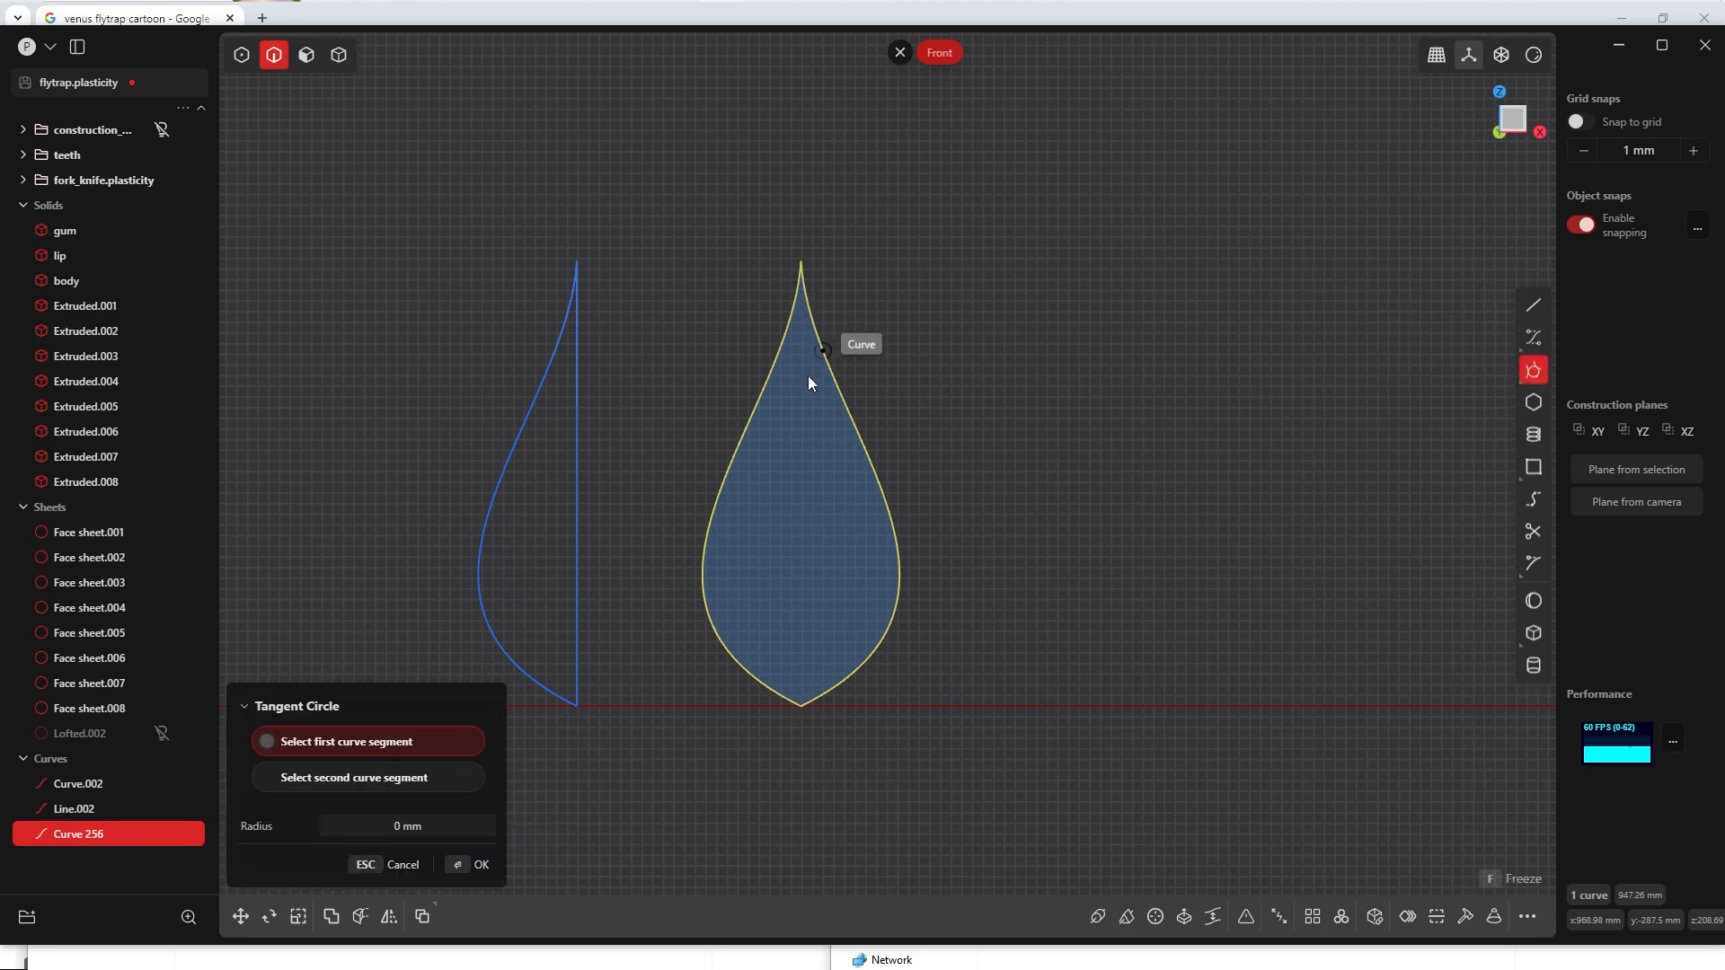
scroll(803, 368, up, 1)
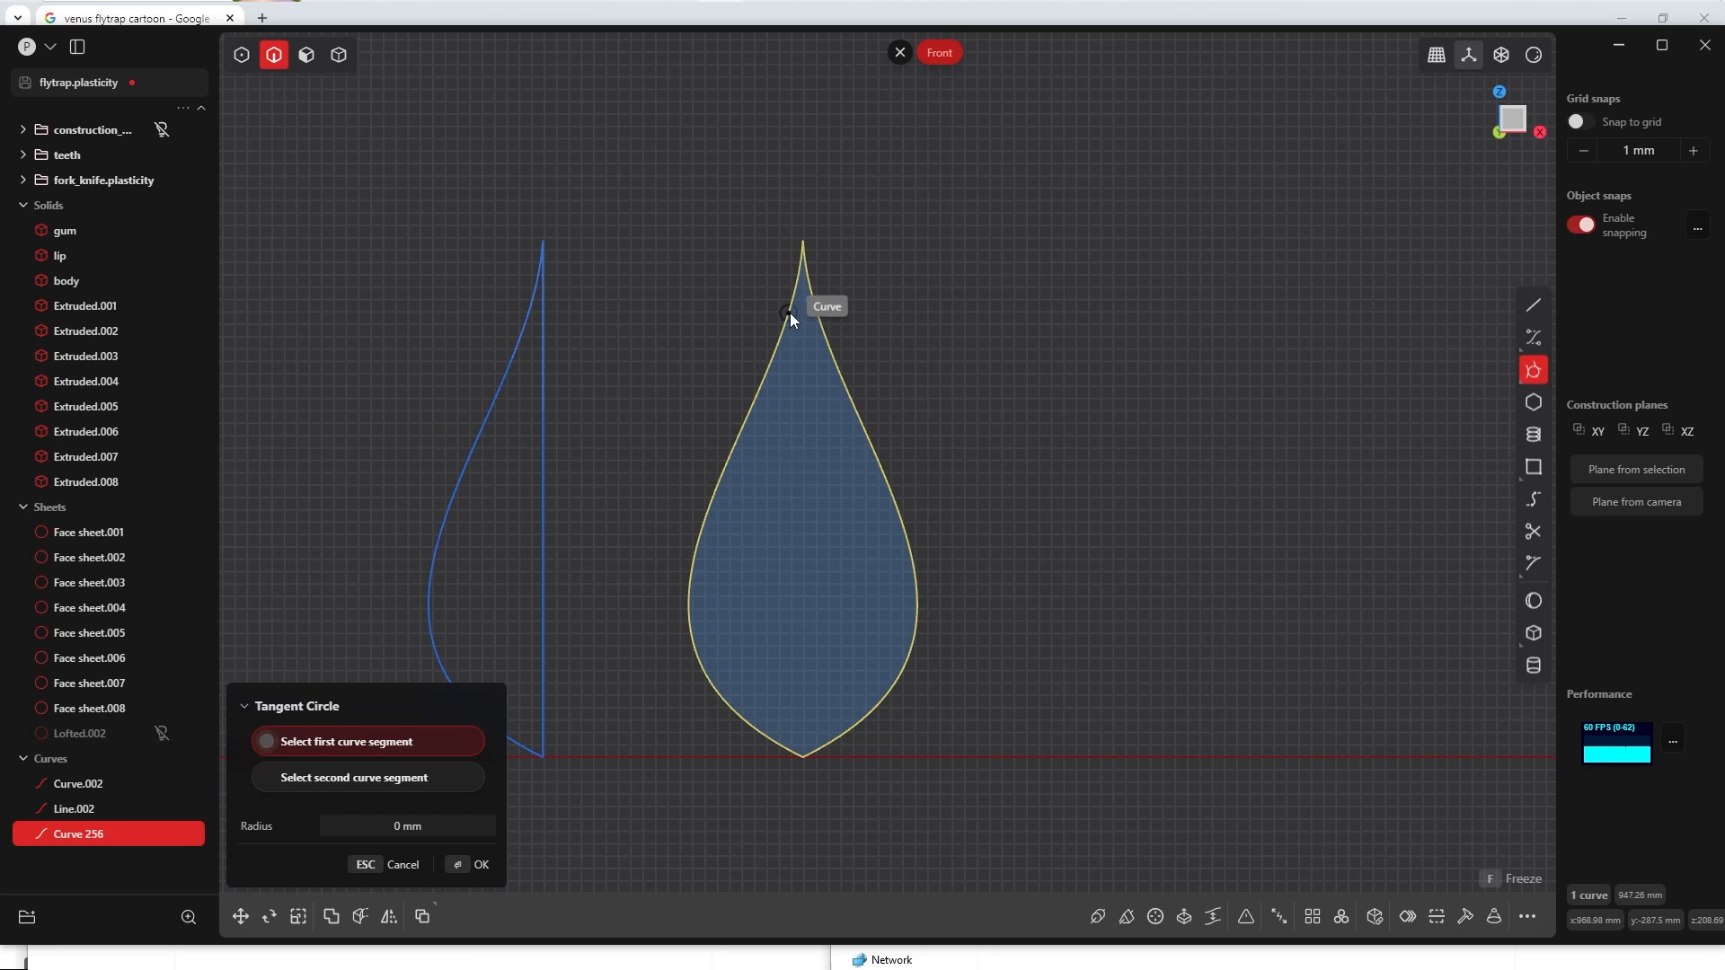
click(789, 310)
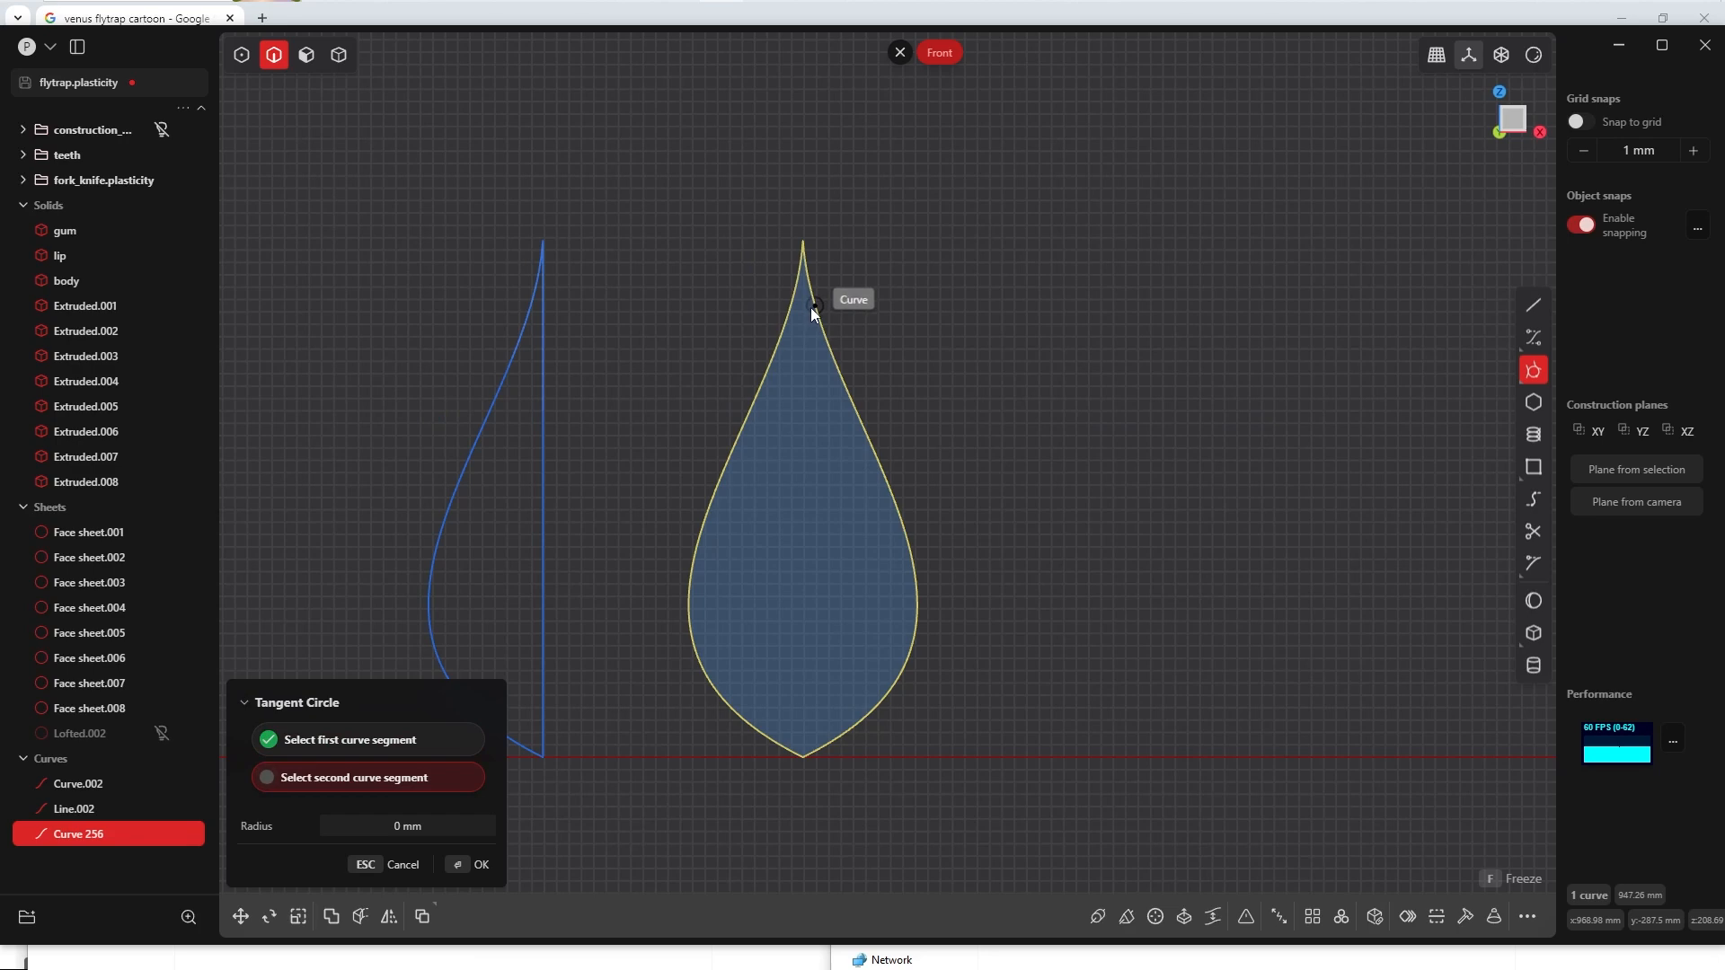
click(810, 325)
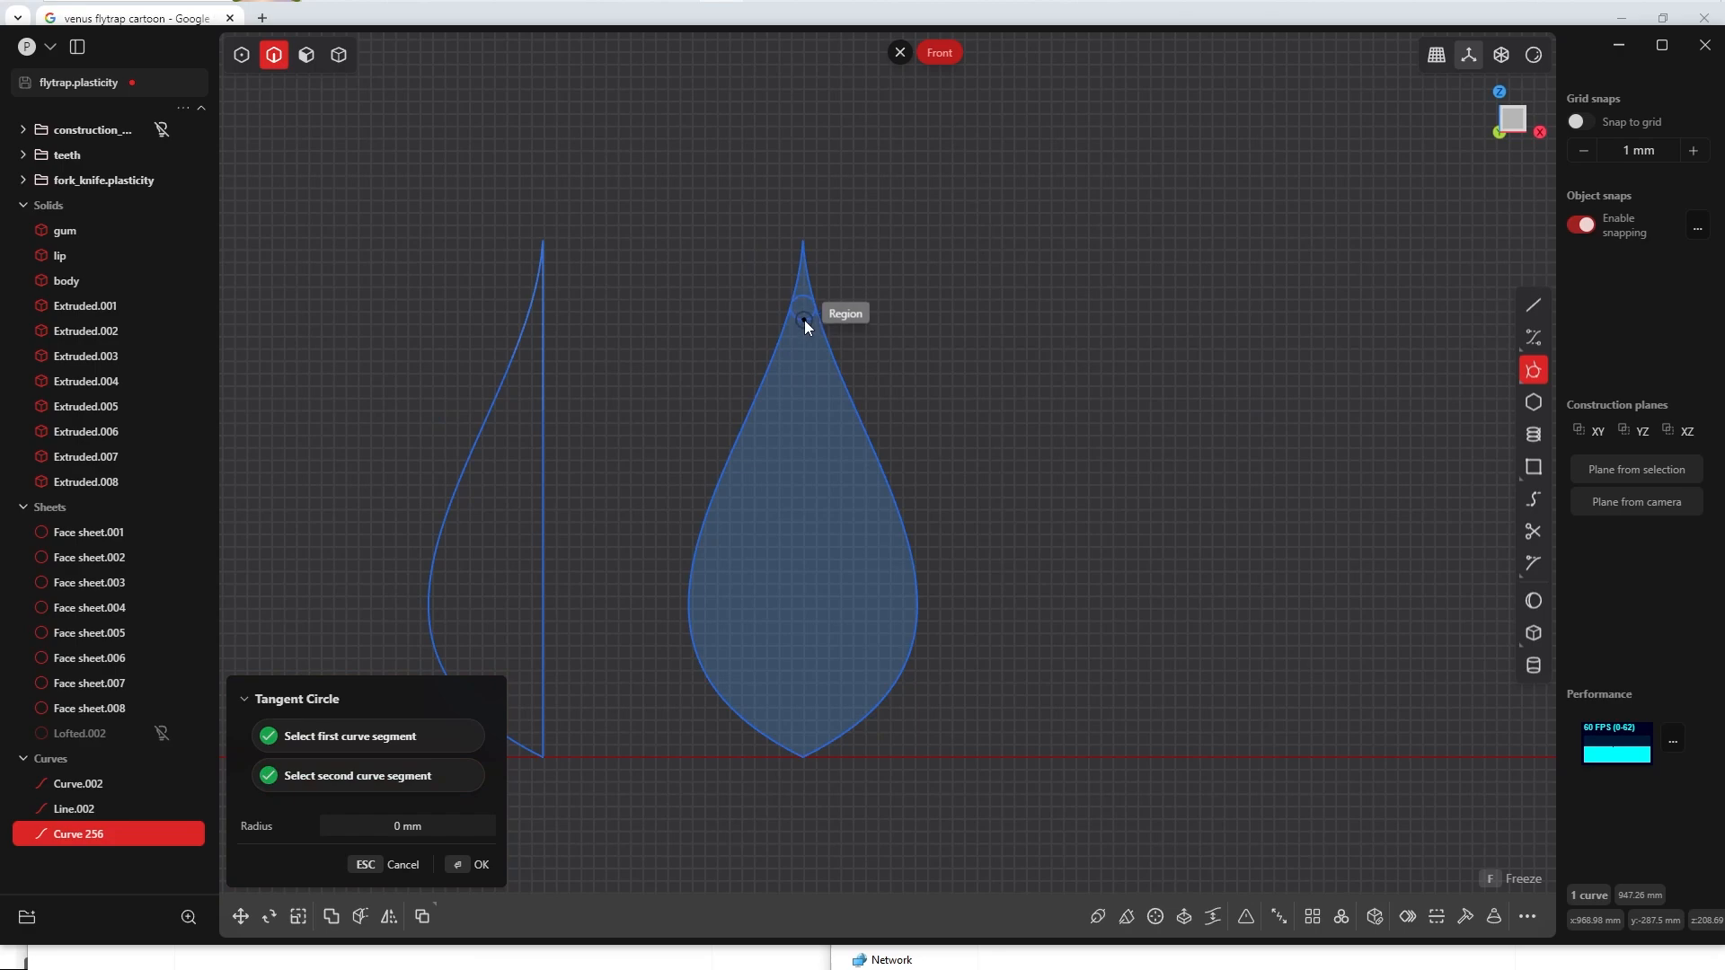
scroll(809, 336, up, 5)
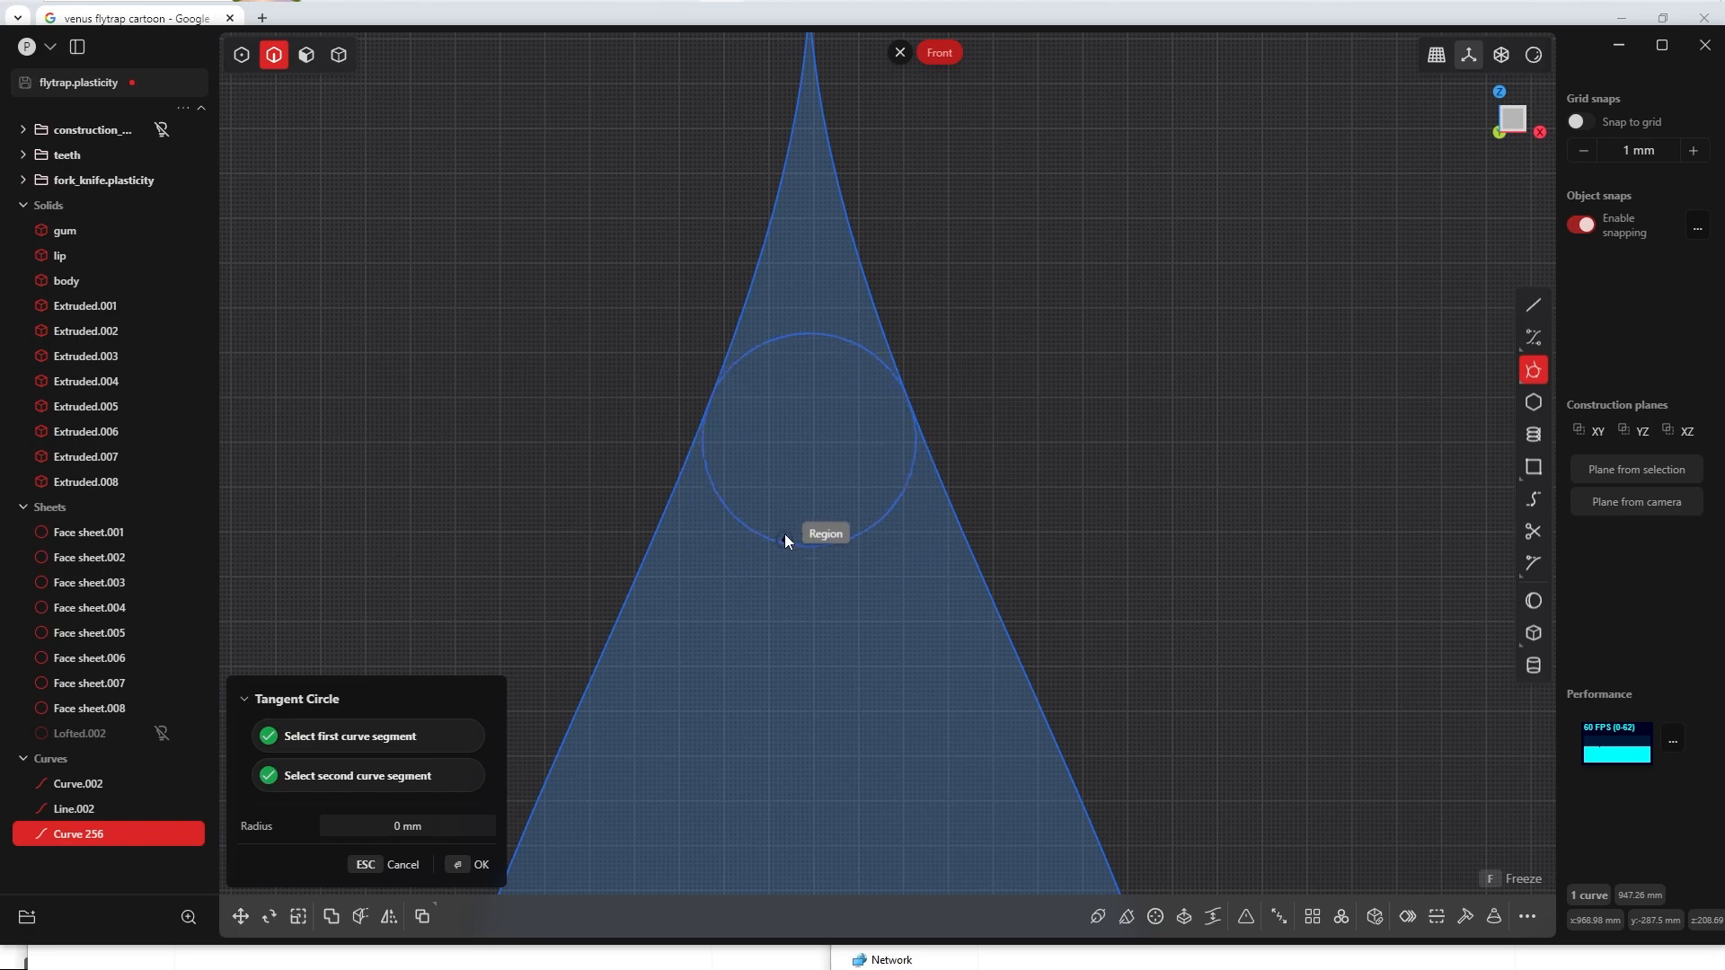
scroll(799, 270, down, 5)
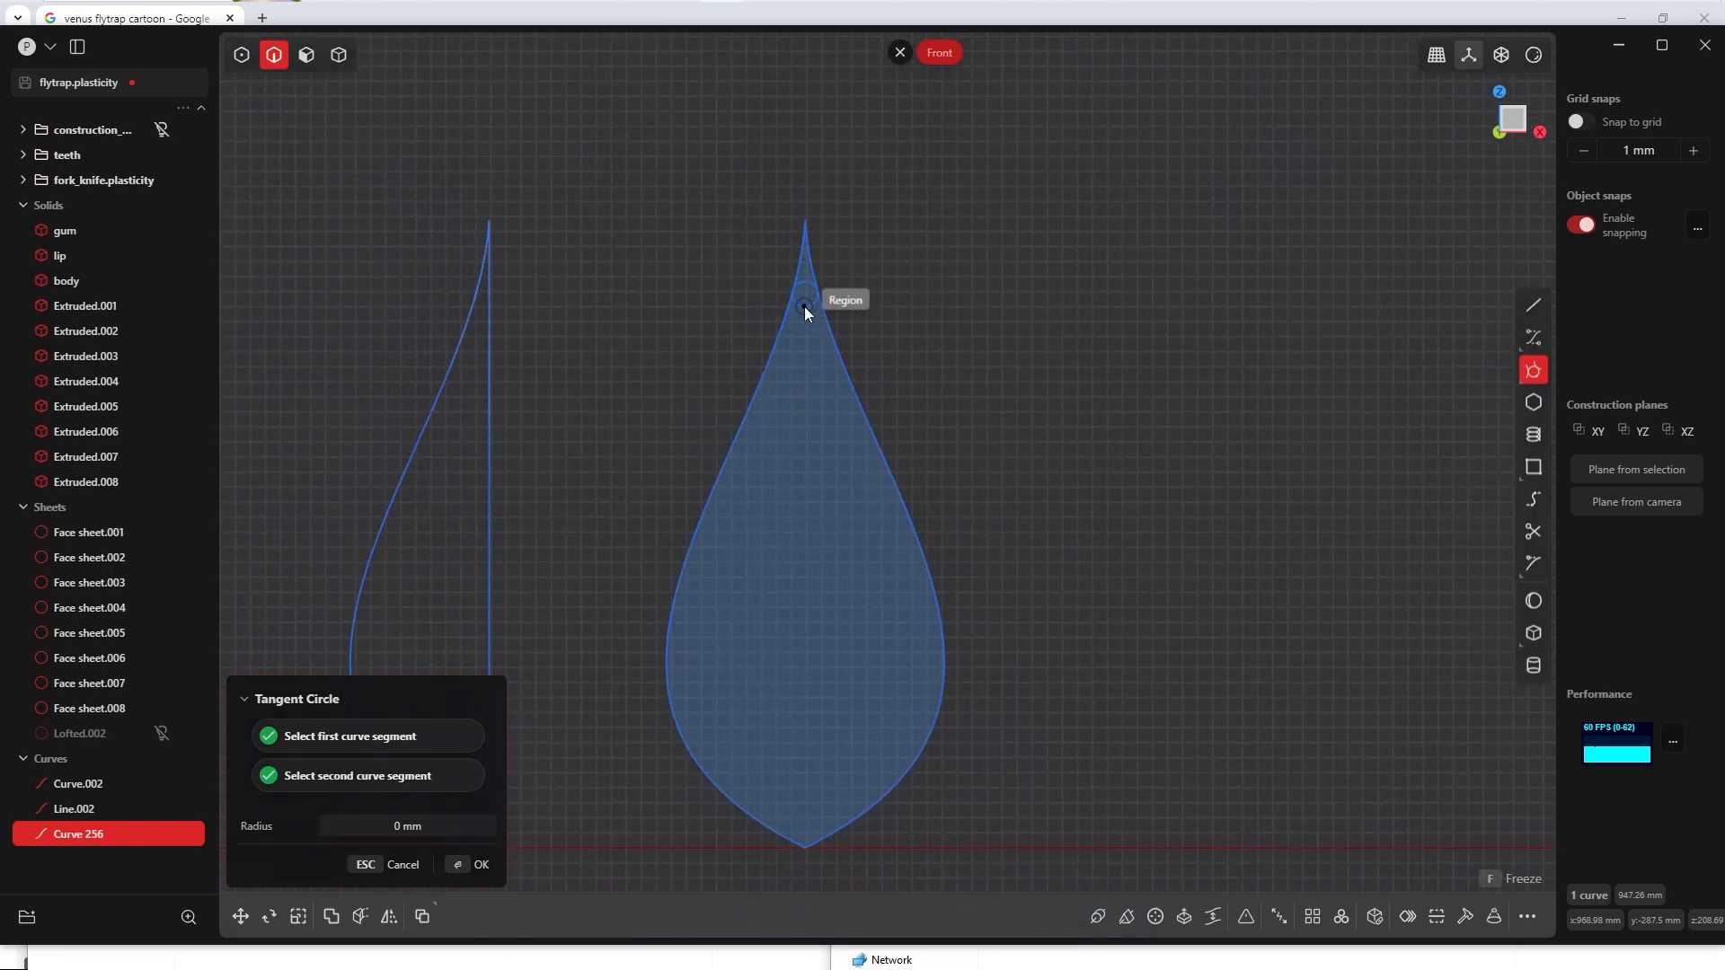
click(803, 307)
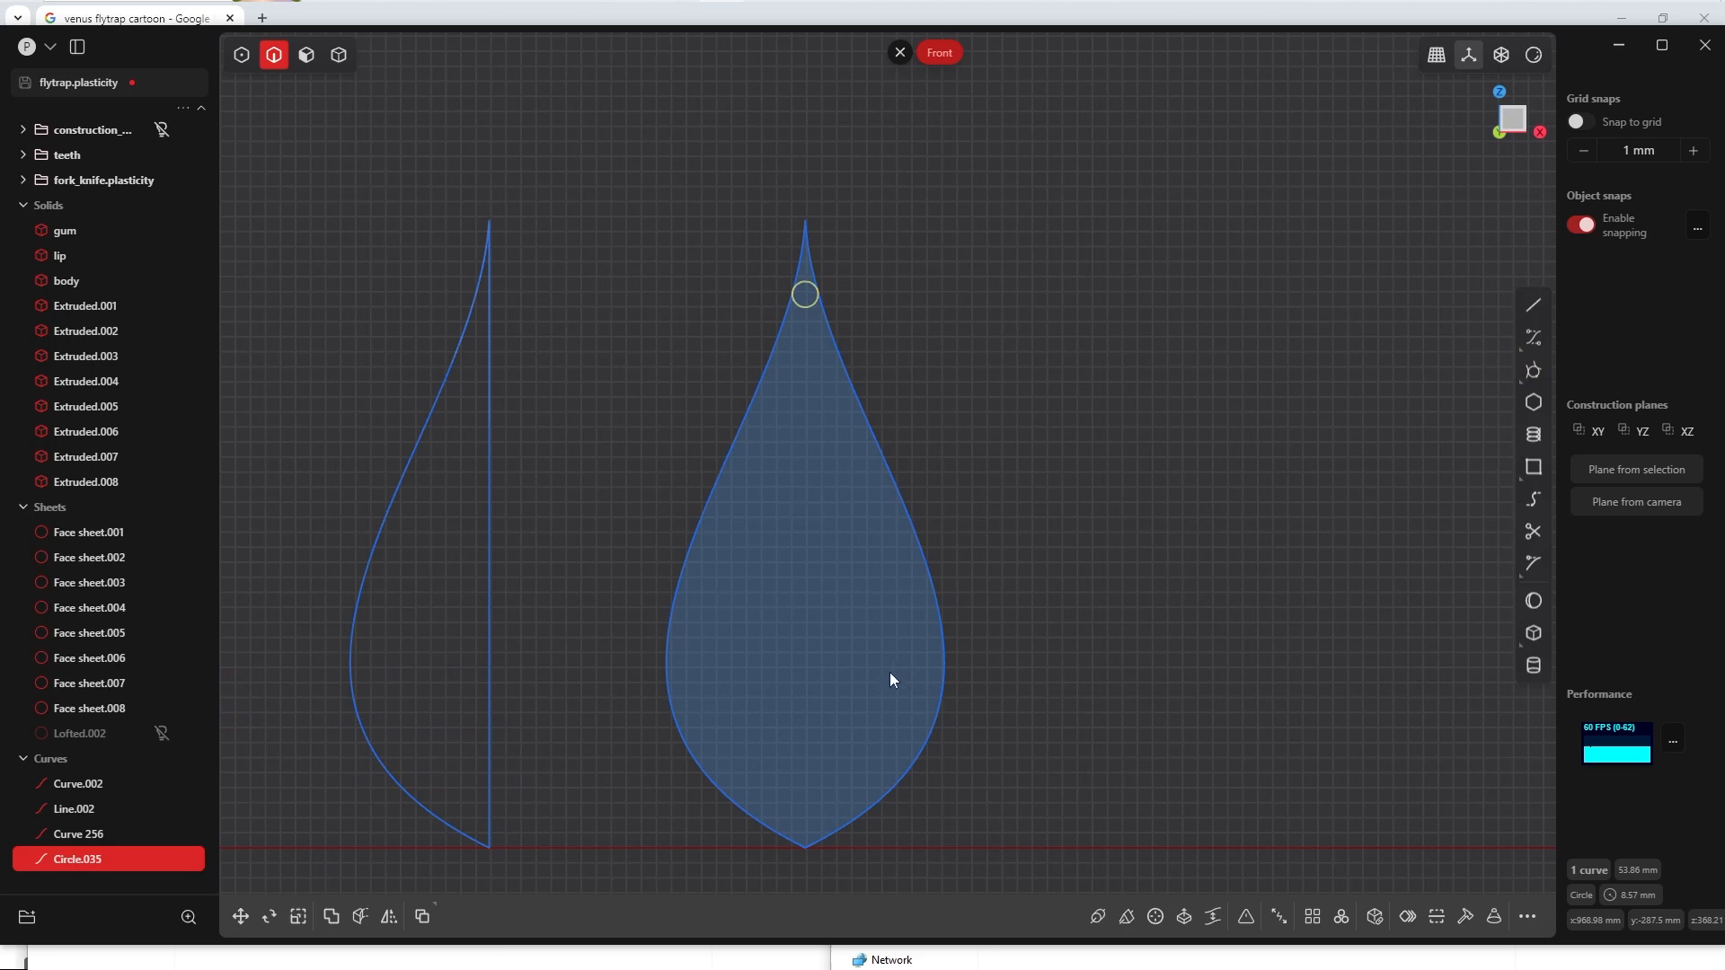
Step: Draw a tangent circle between both sides of the flat leaf outline near its lower tip
middle_drag(889, 672, 886, 569)
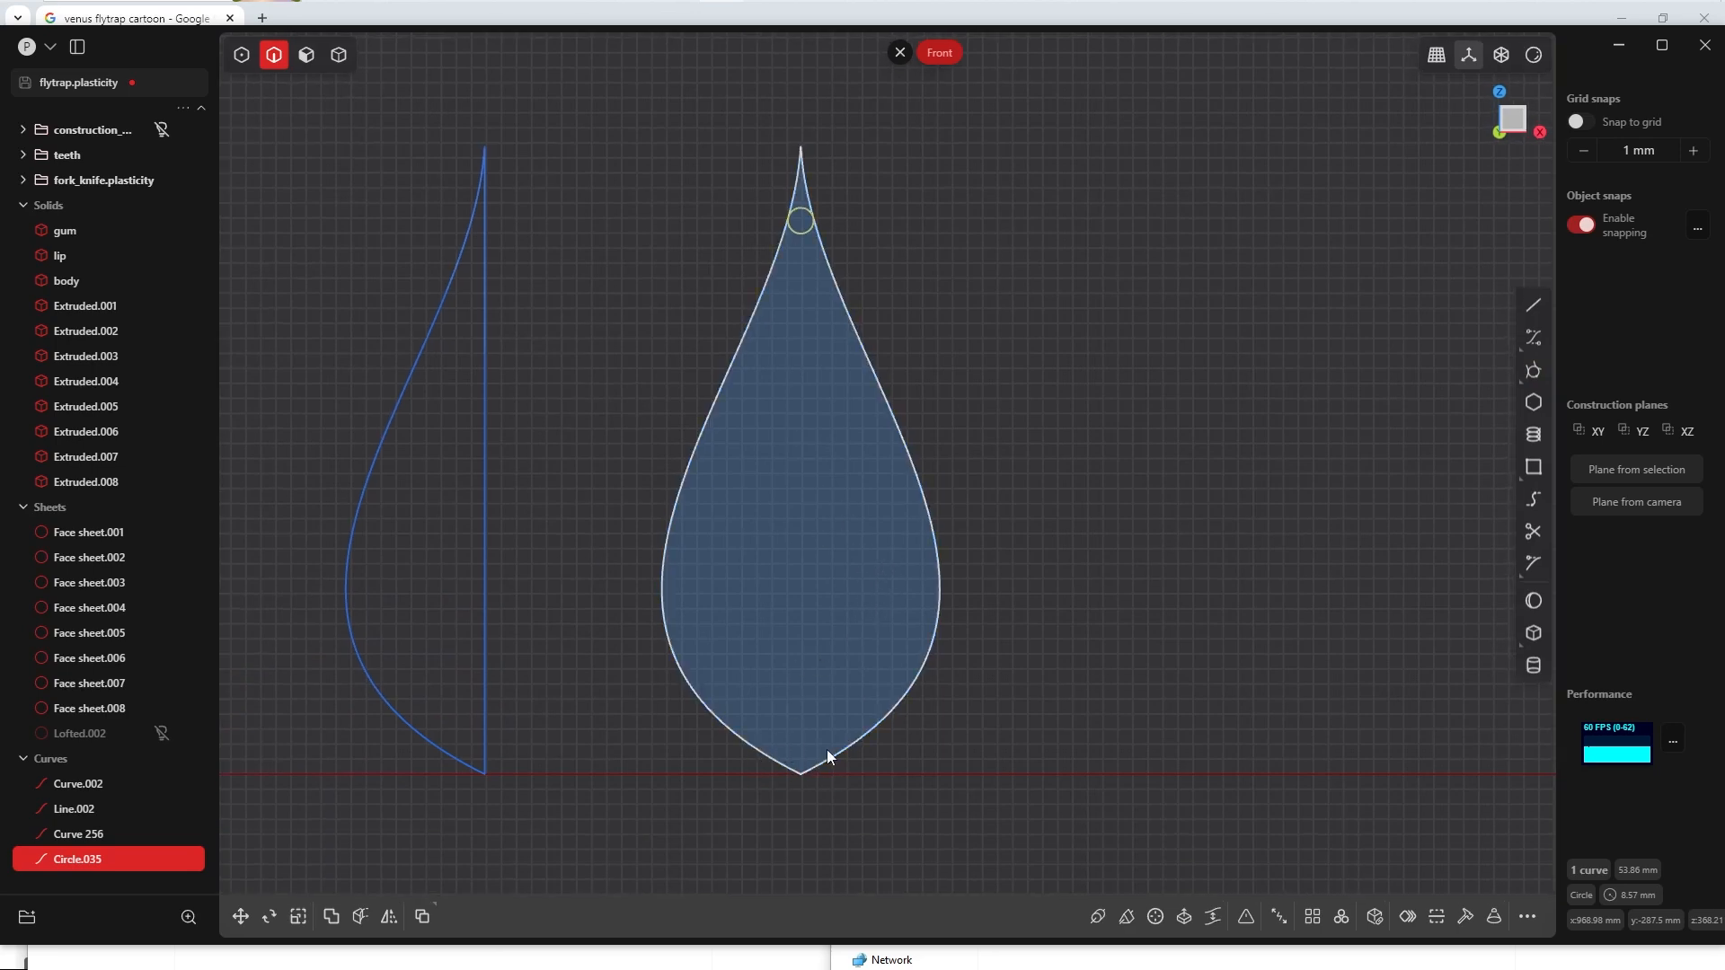
click(1531, 369)
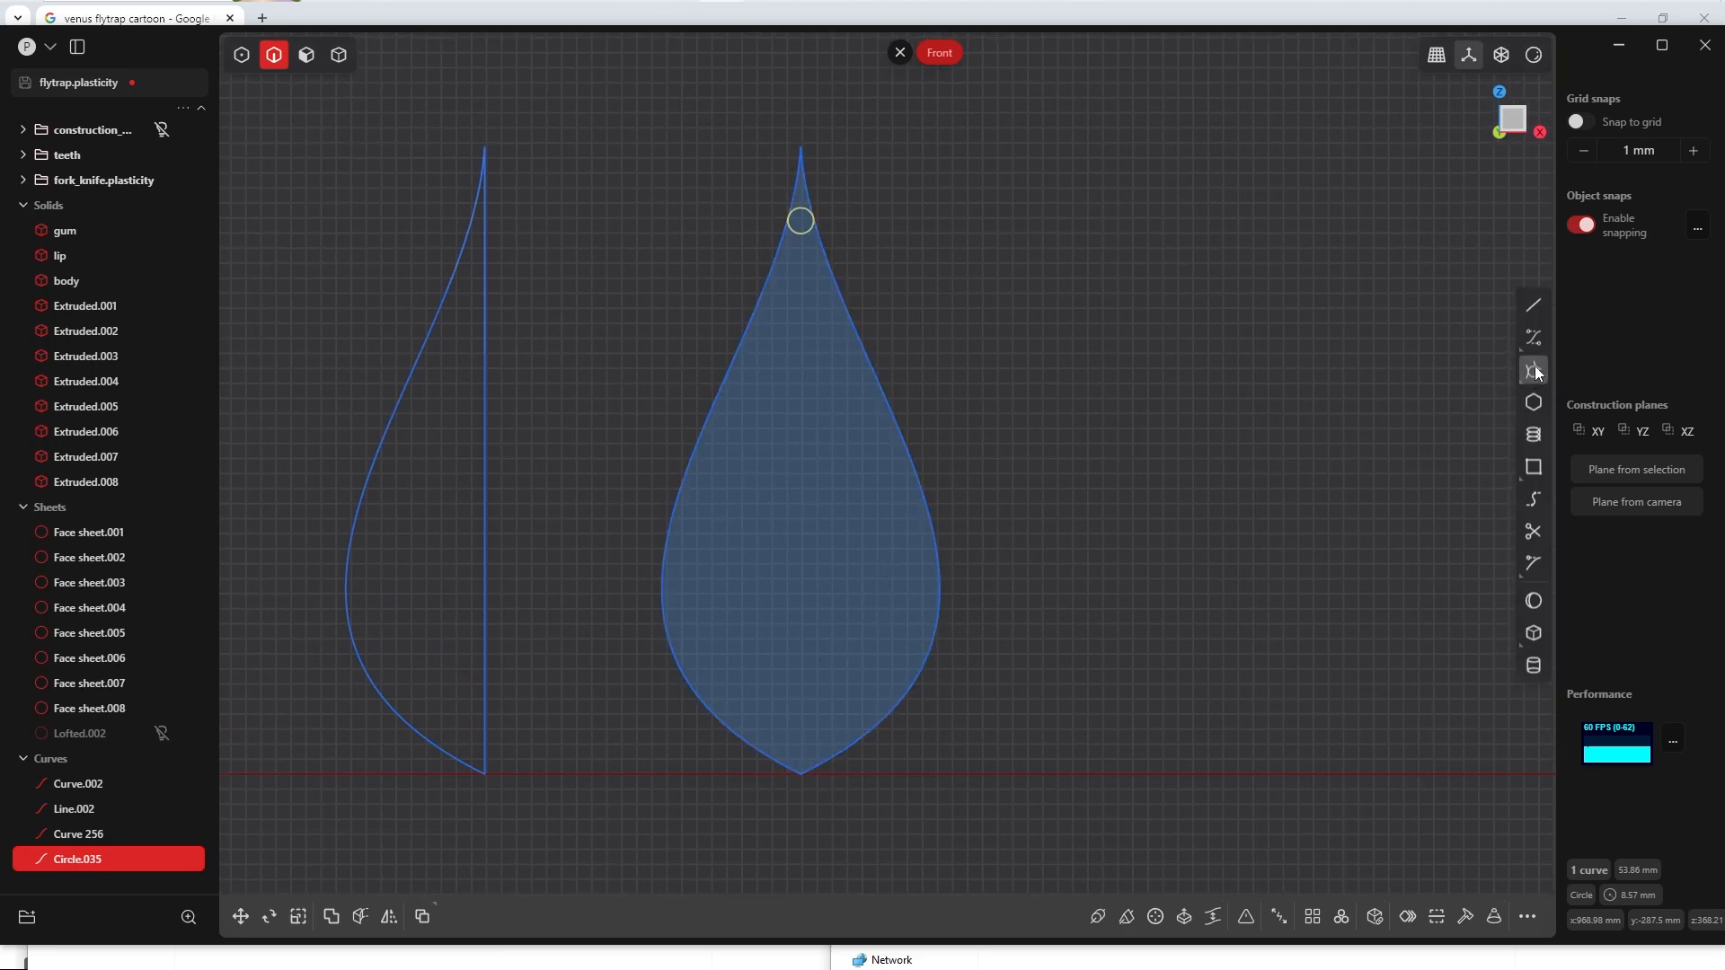
click(741, 737)
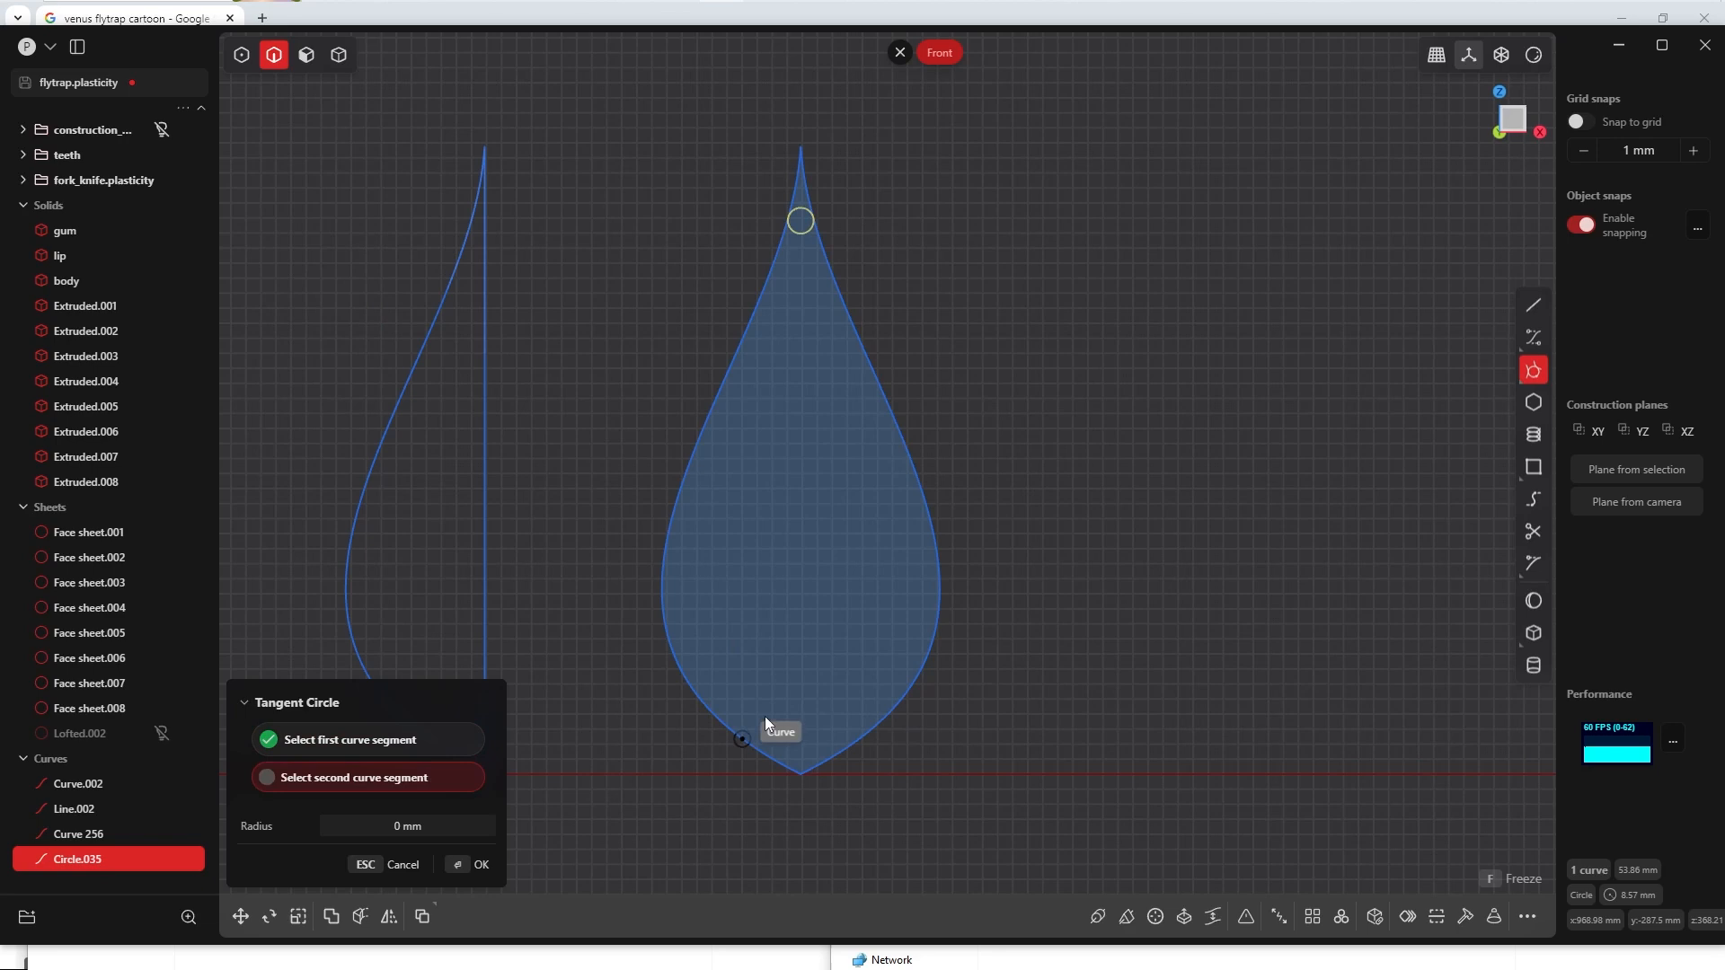
click(858, 722)
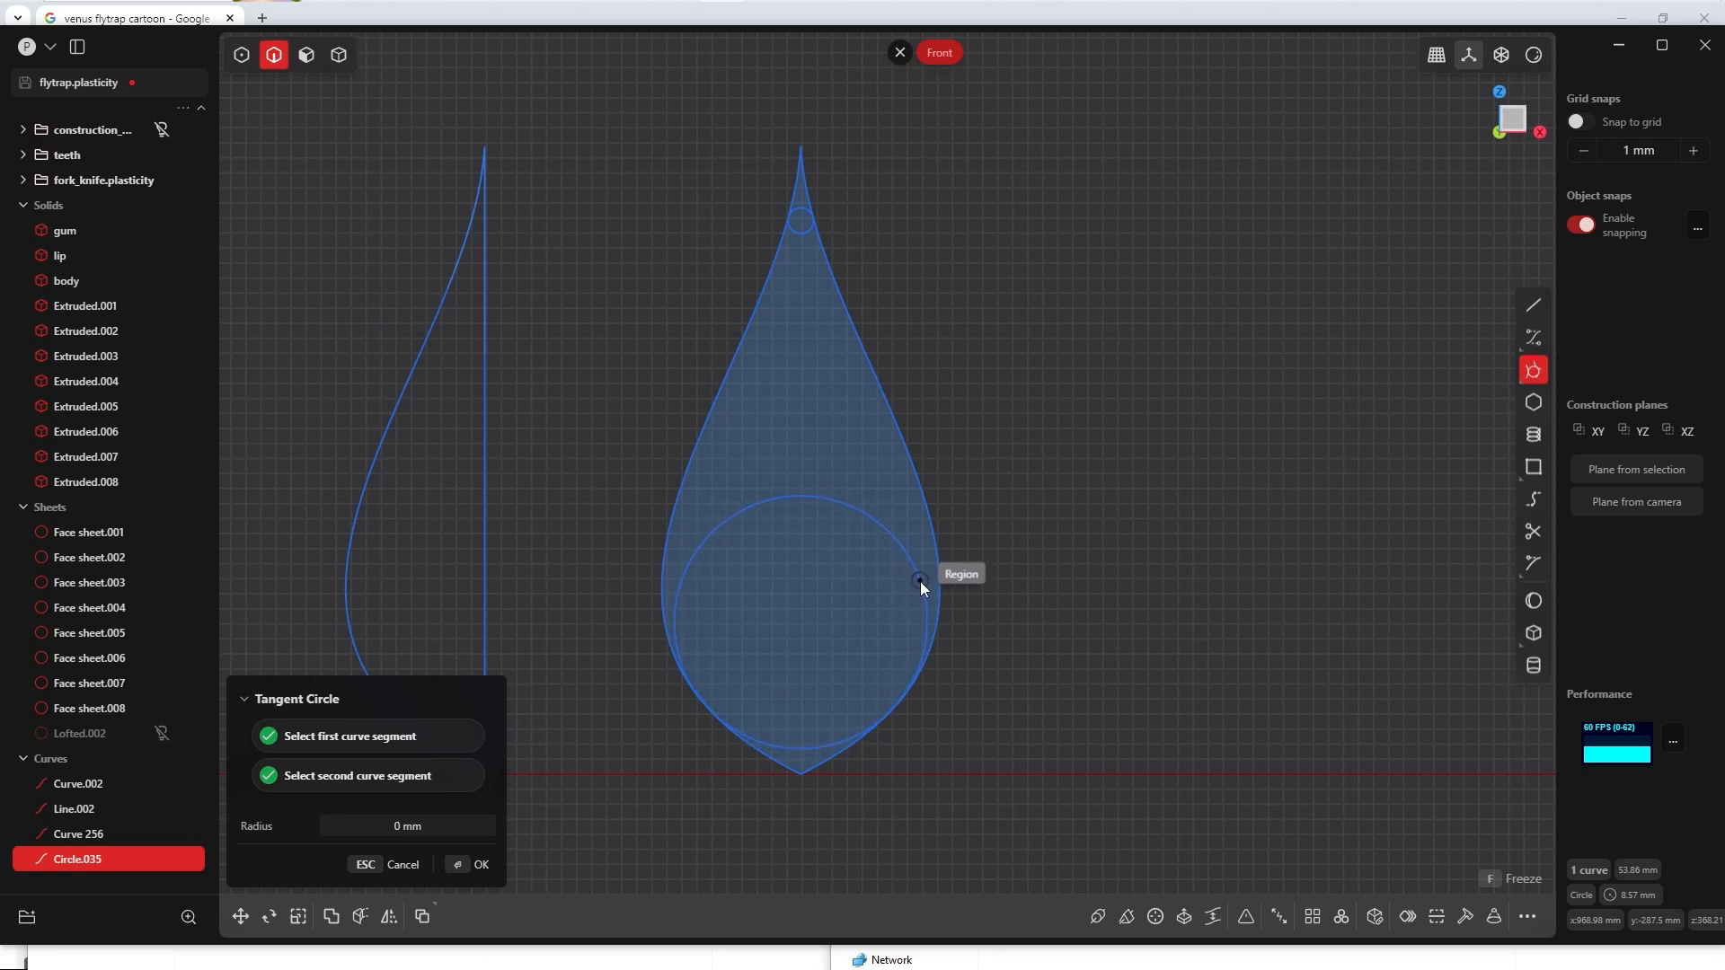
click(916, 590)
click(1026, 423)
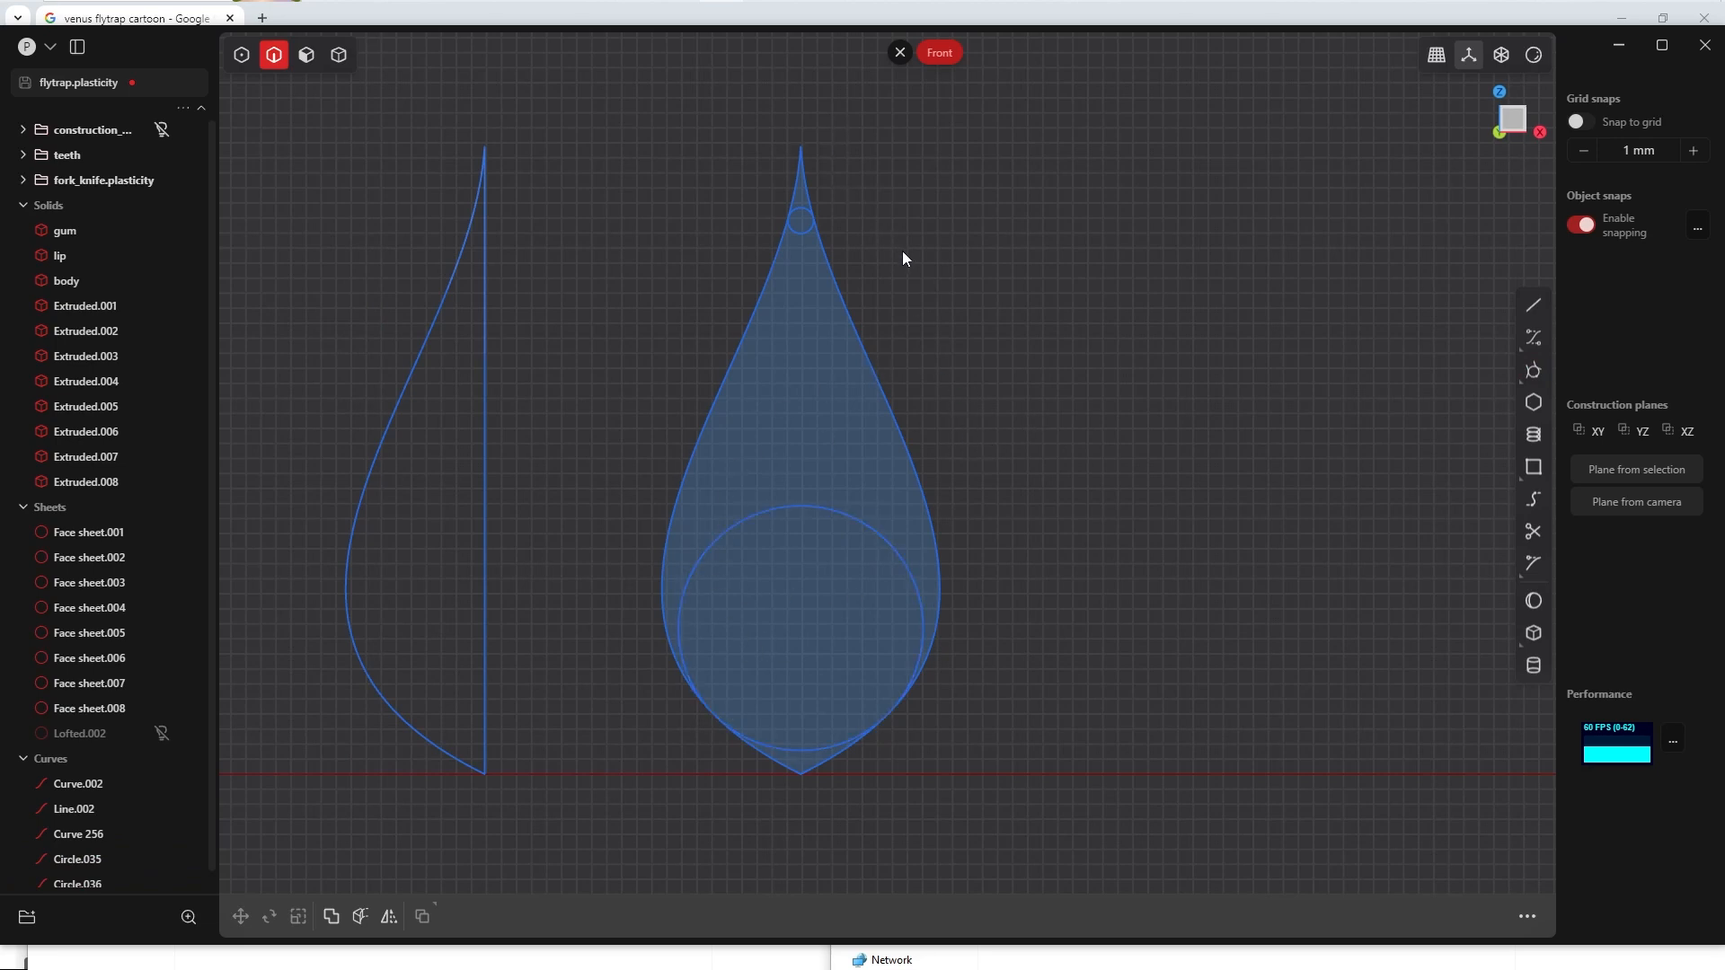
Step: Trim away the leaf outline and the excess circle segments, leaving only the small upper arc and the wide lower arc
key(t)
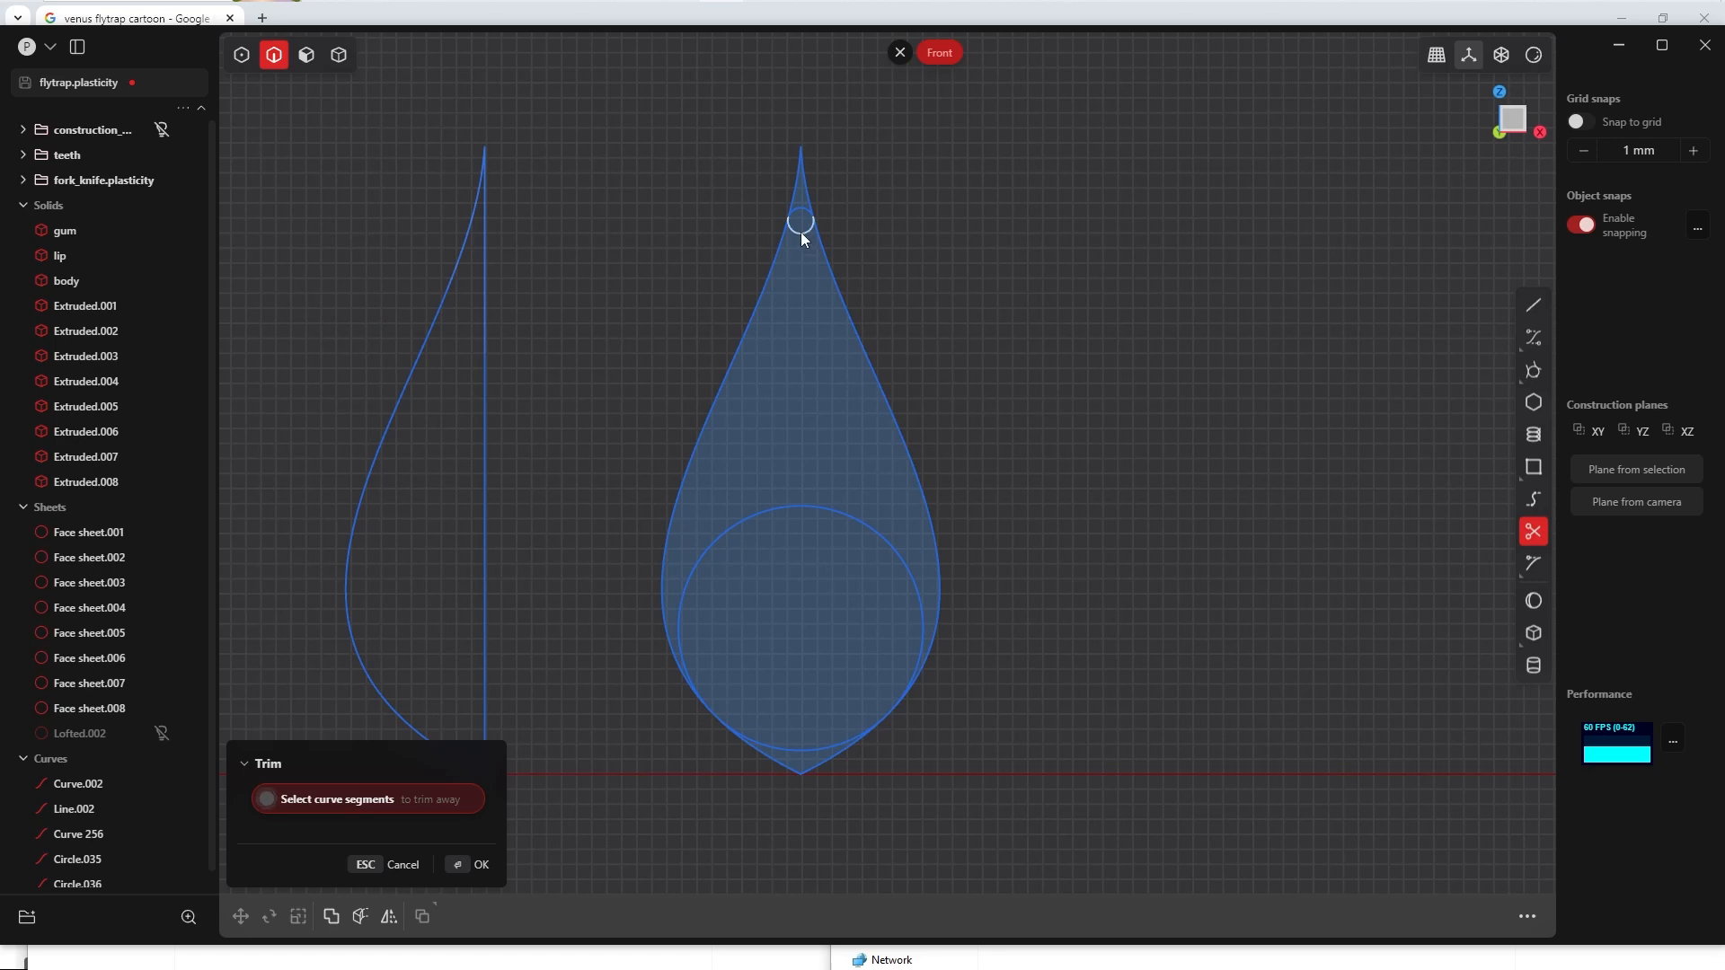
click(830, 235)
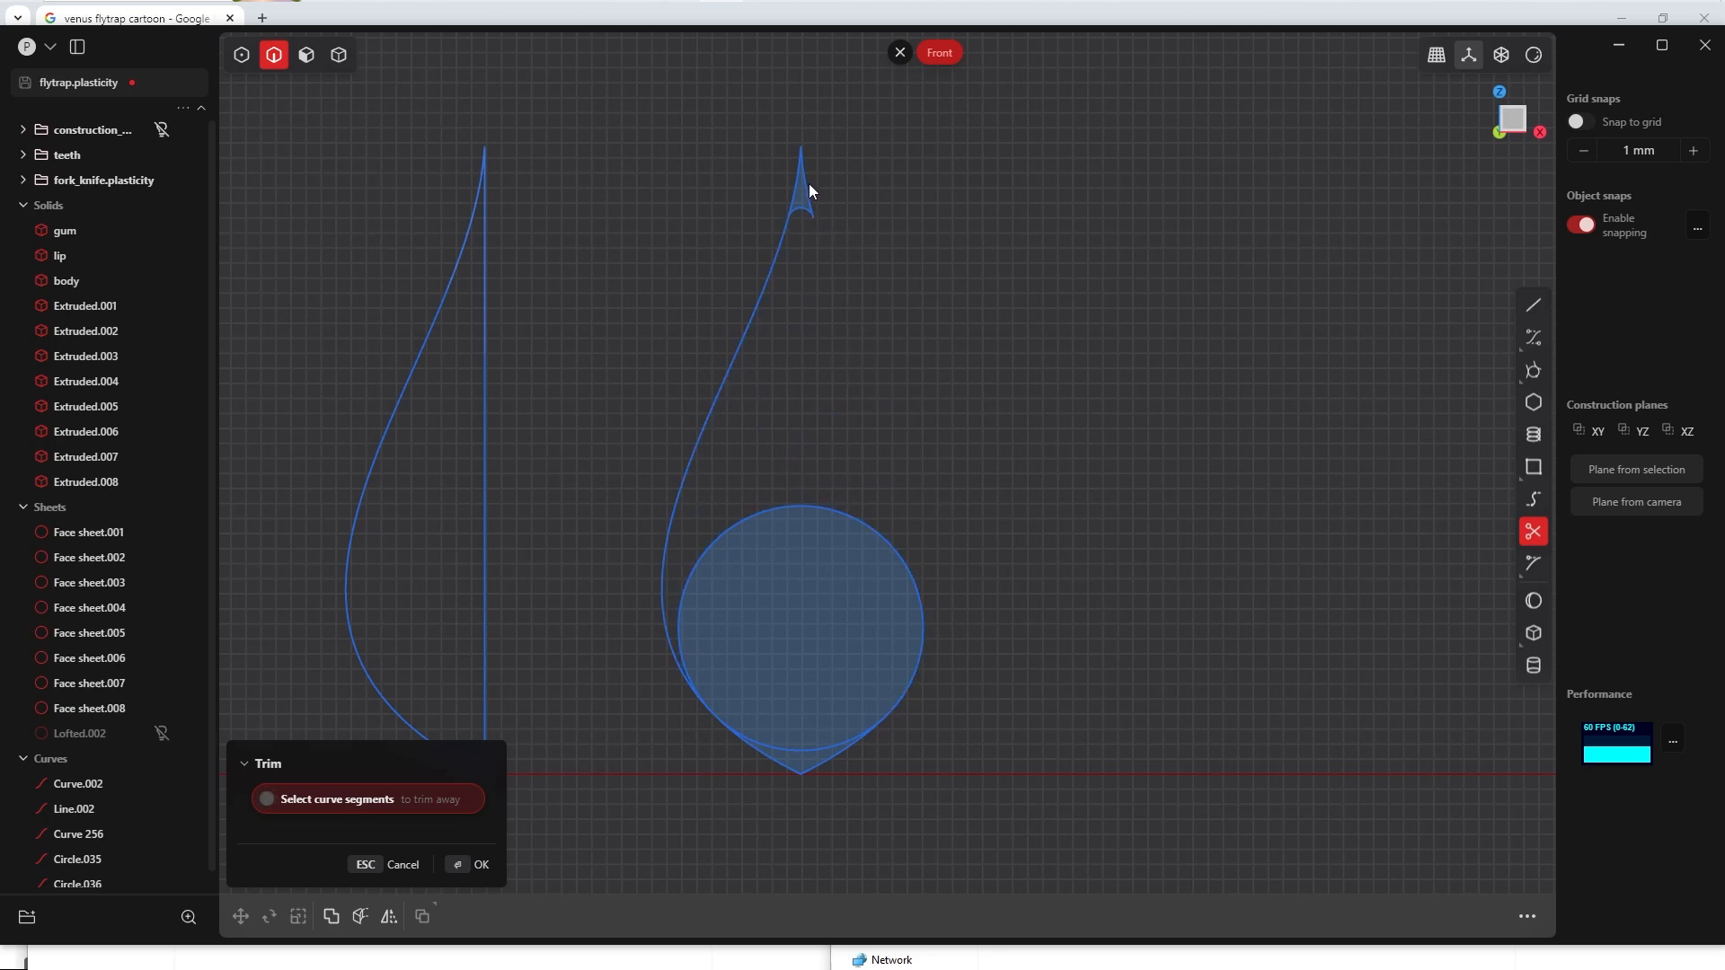
click(808, 190)
click(780, 499)
key(Return)
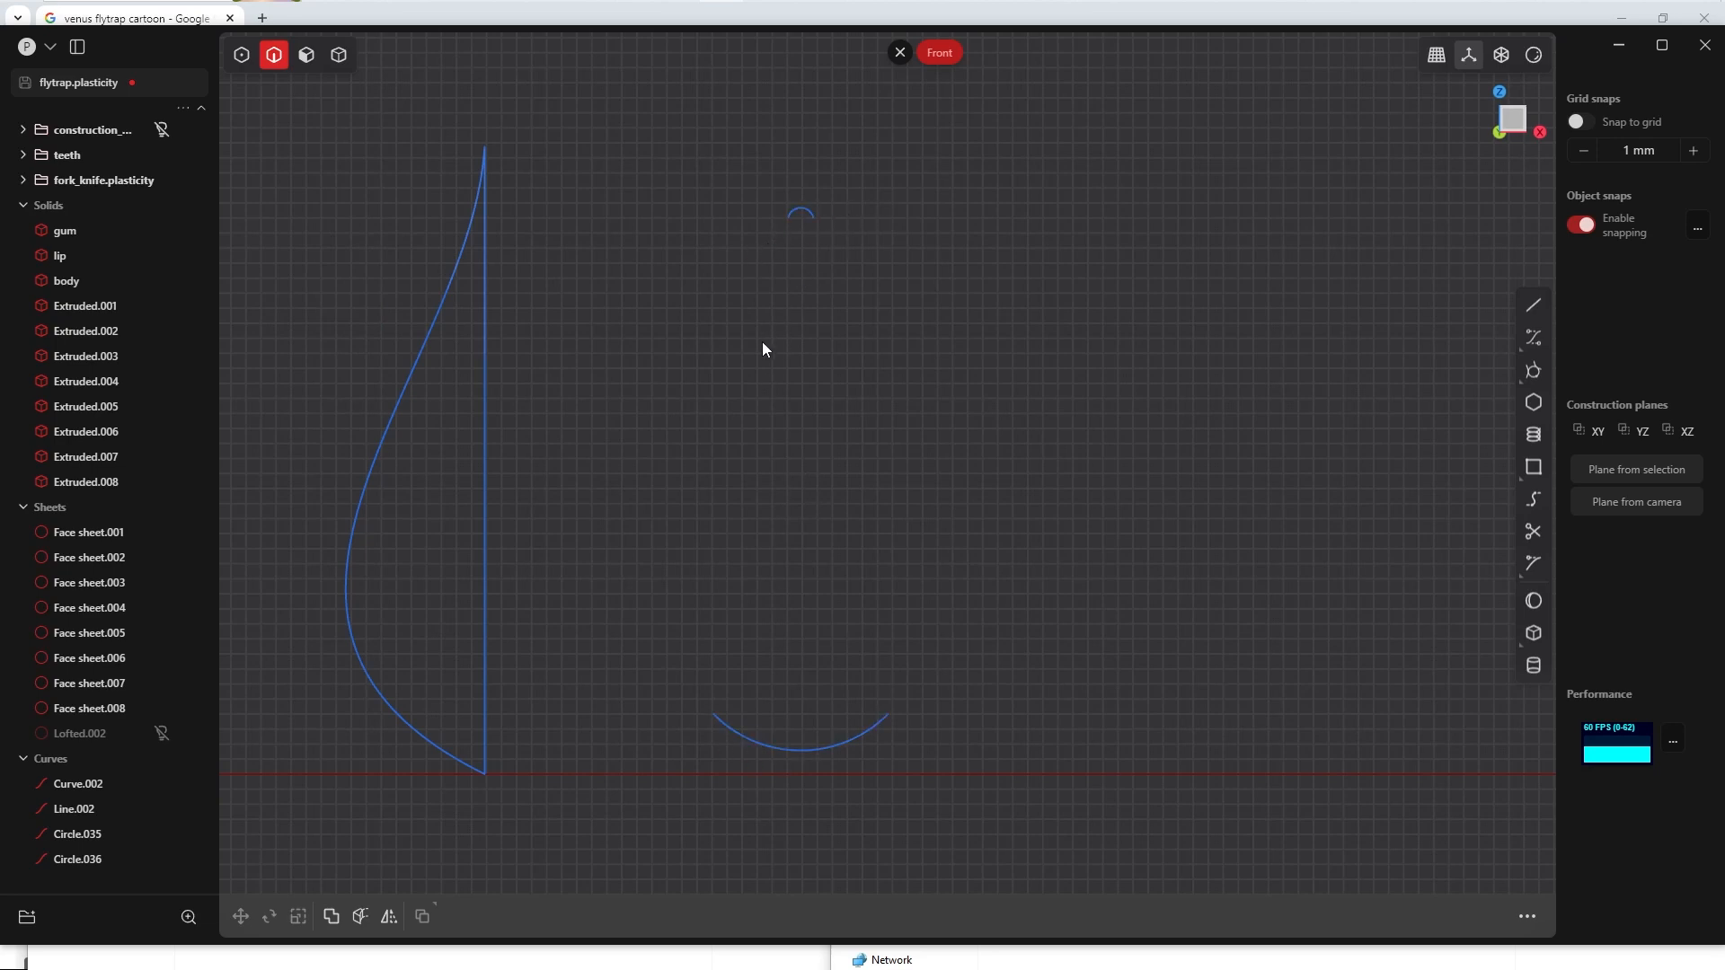
Step: Show the leaf sheet Lofted.002 again and cut it with the upper and lower arcs
click(161, 734)
key(4)
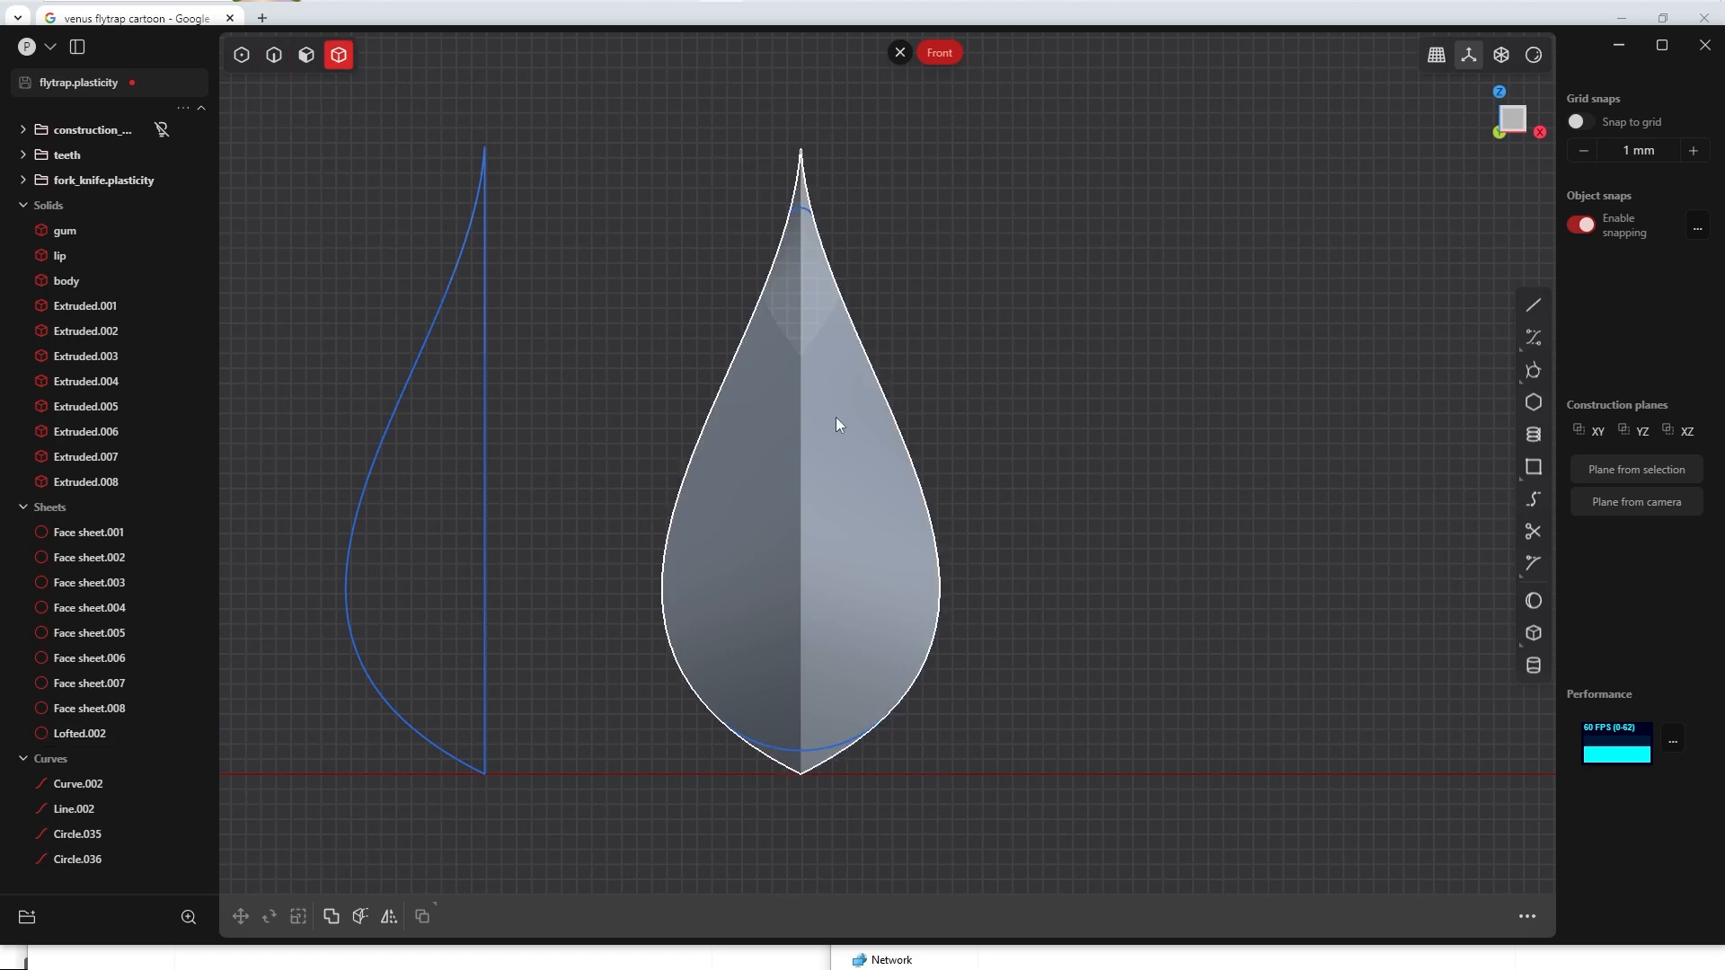
click(858, 406)
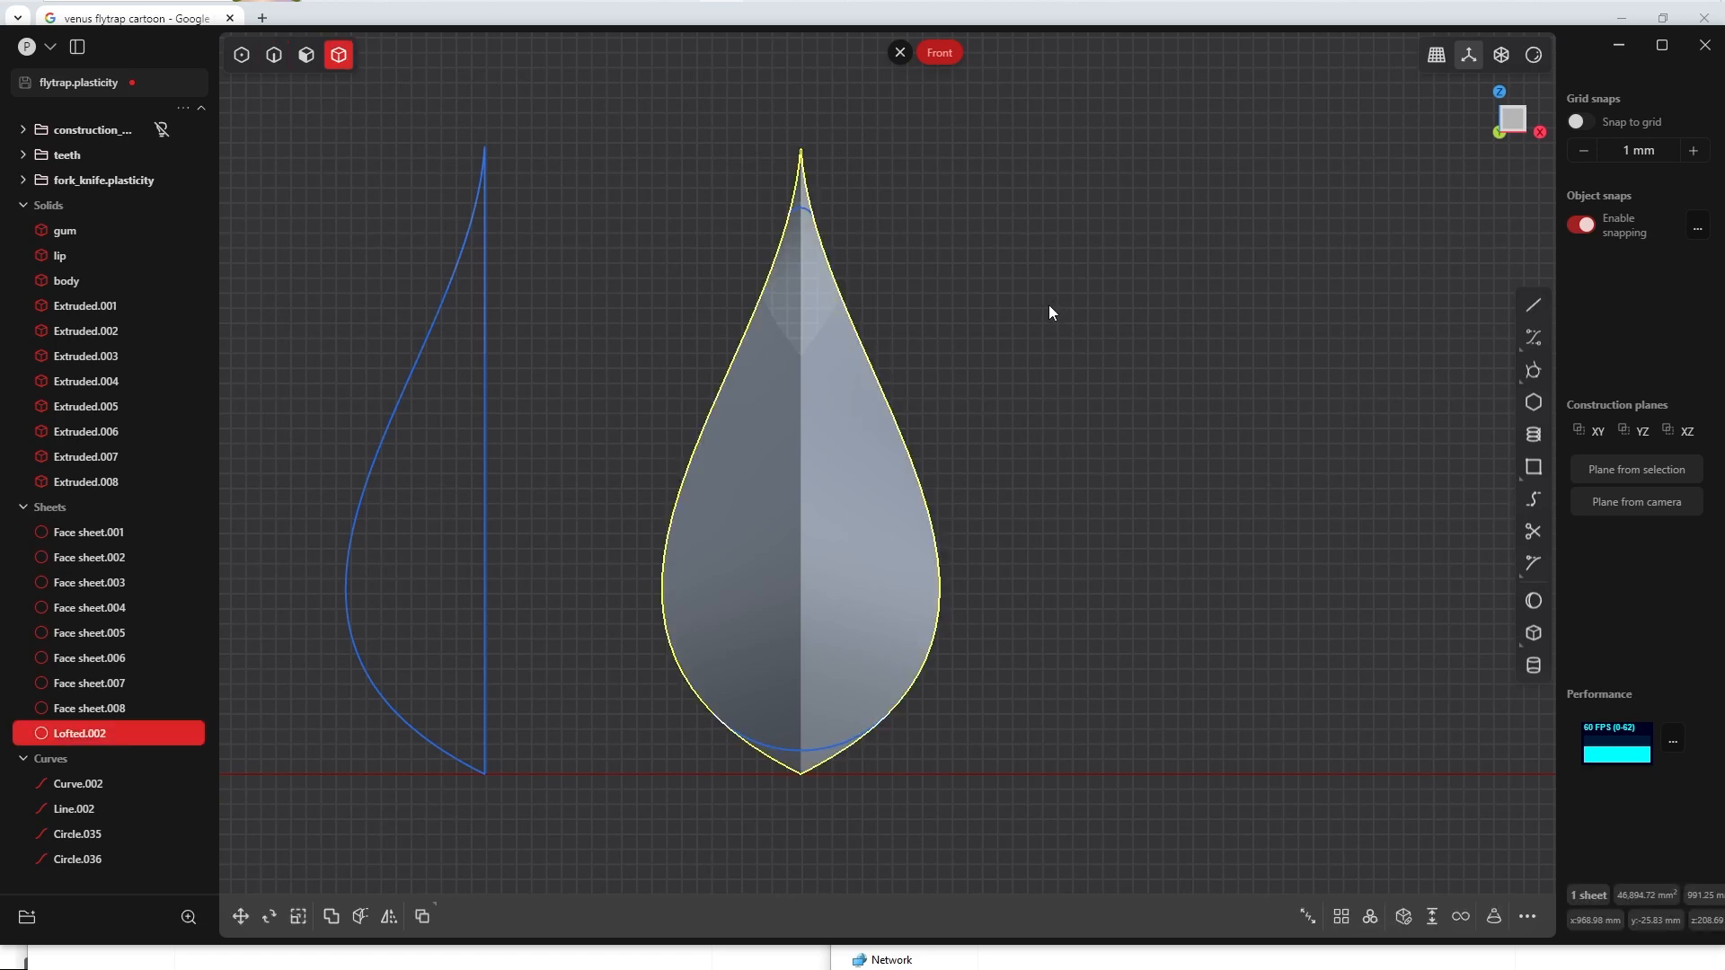
key(c)
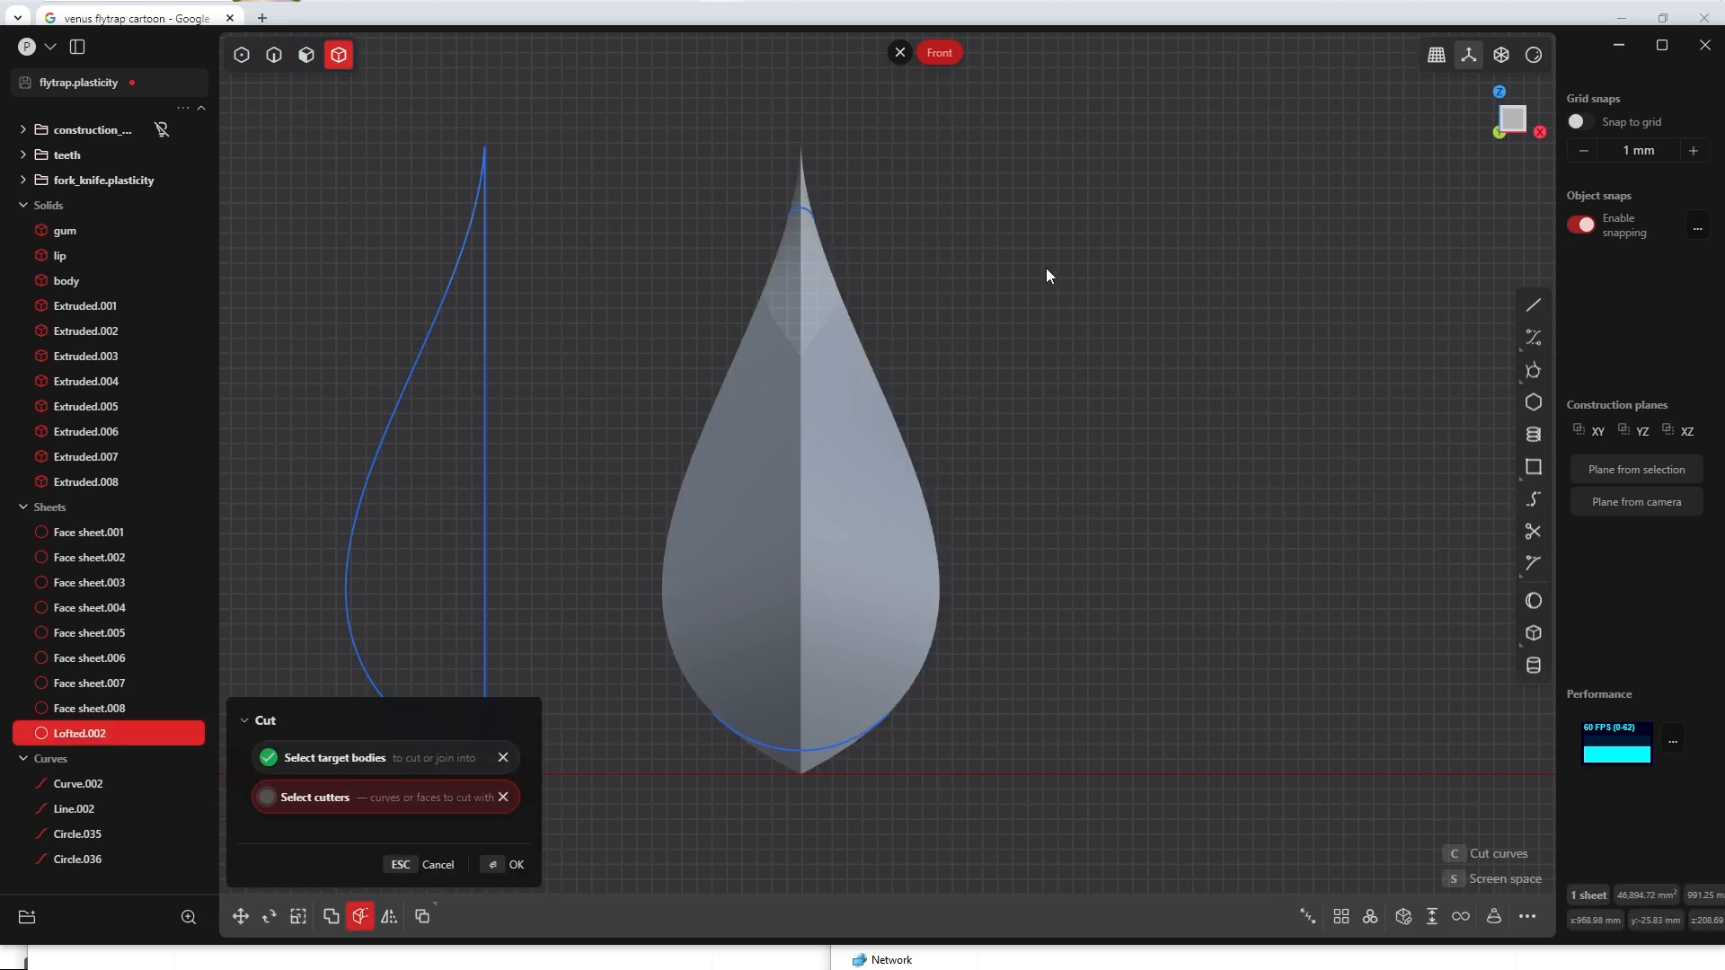
click(799, 212)
click(785, 748)
click(505, 865)
click(954, 433)
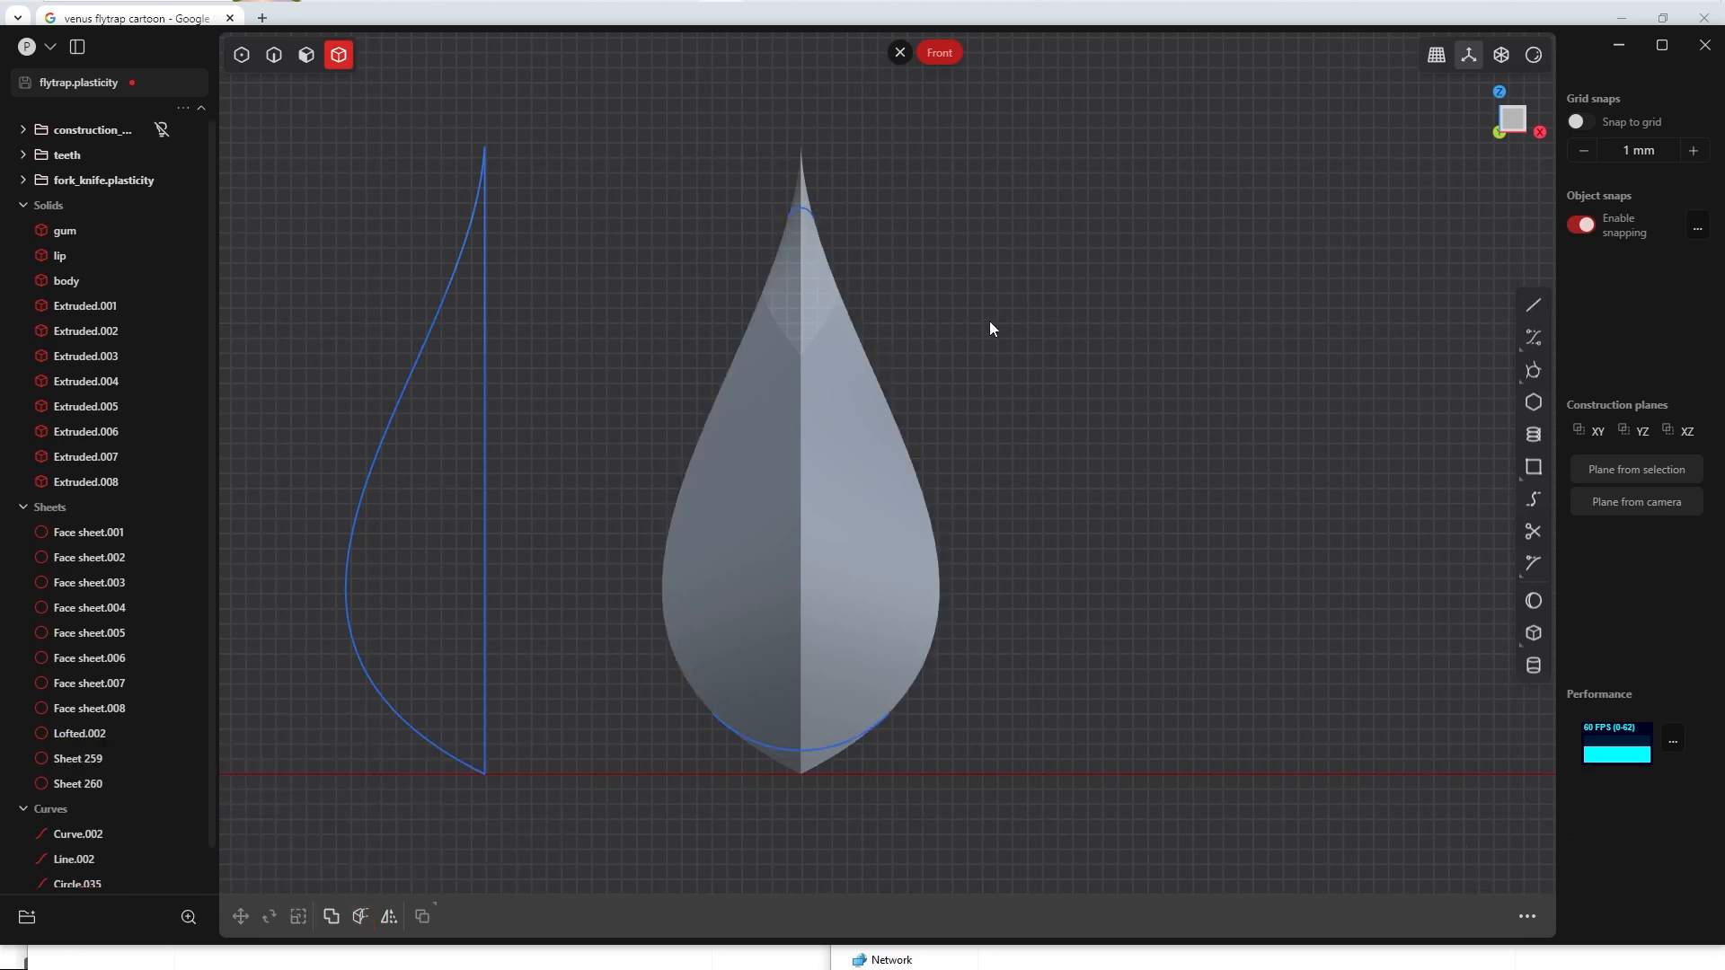
Step: Turn on edge display for the models in the viewport
middle_drag(989, 320, 867, 461)
mouse_move(924, 321)
middle_down()
mouse_move(955, 316)
mouse_move(897, 304)
middle_up()
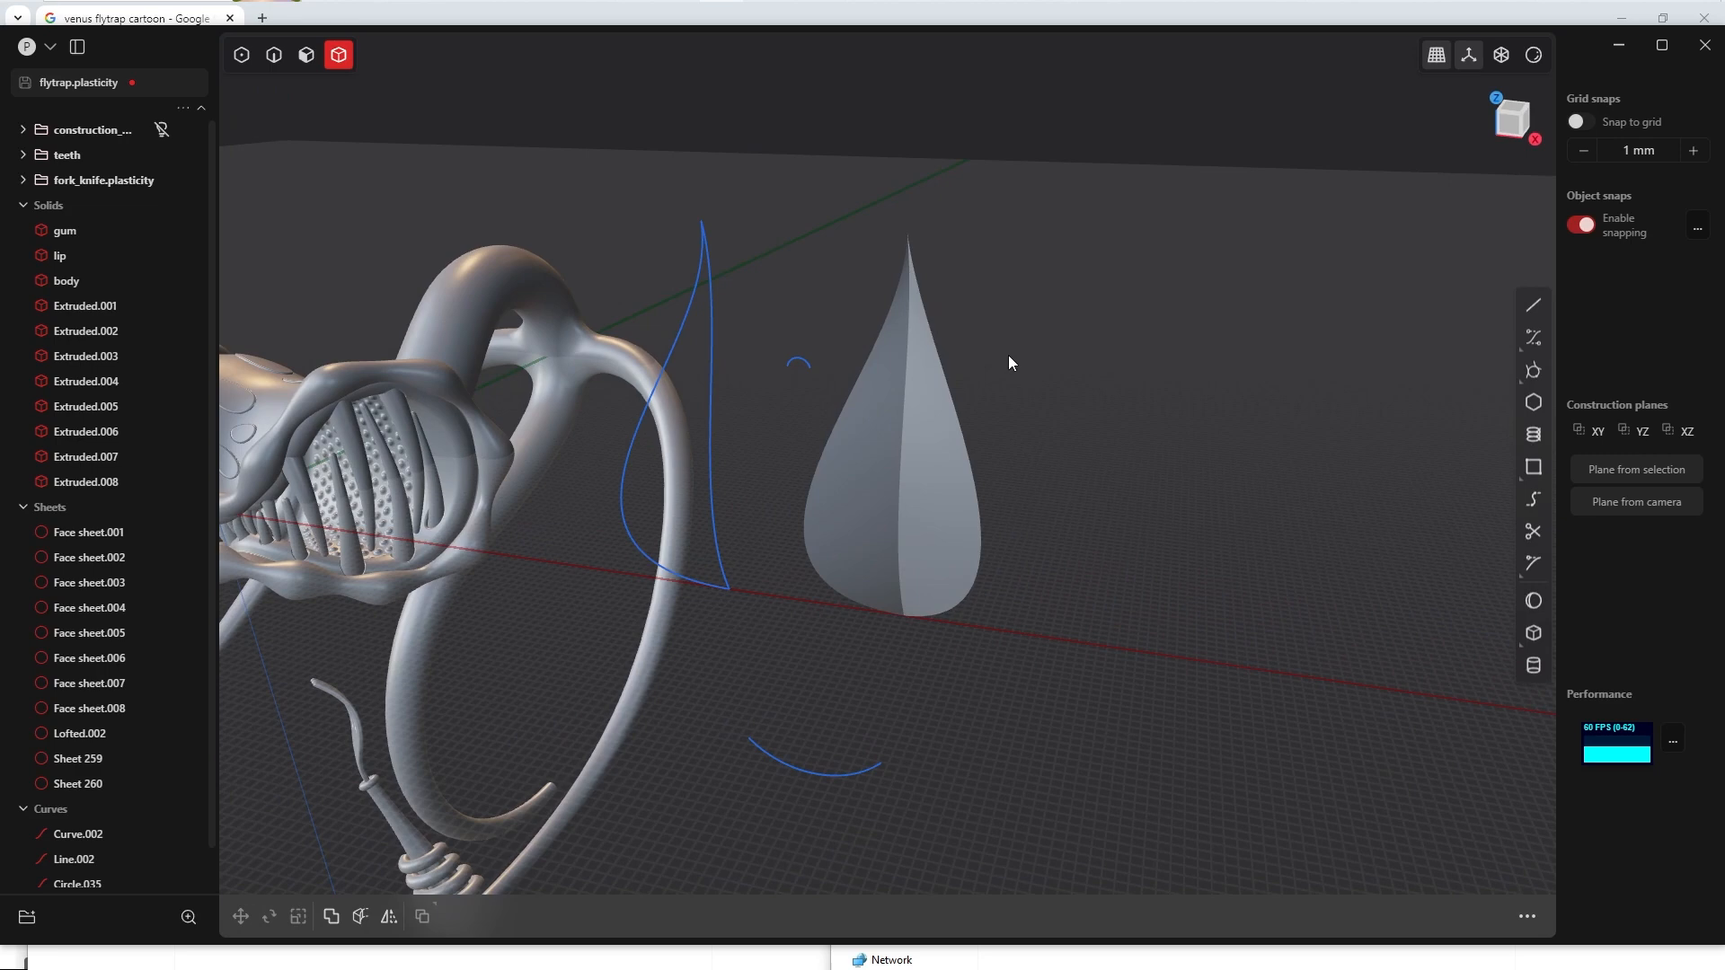
click(1533, 54)
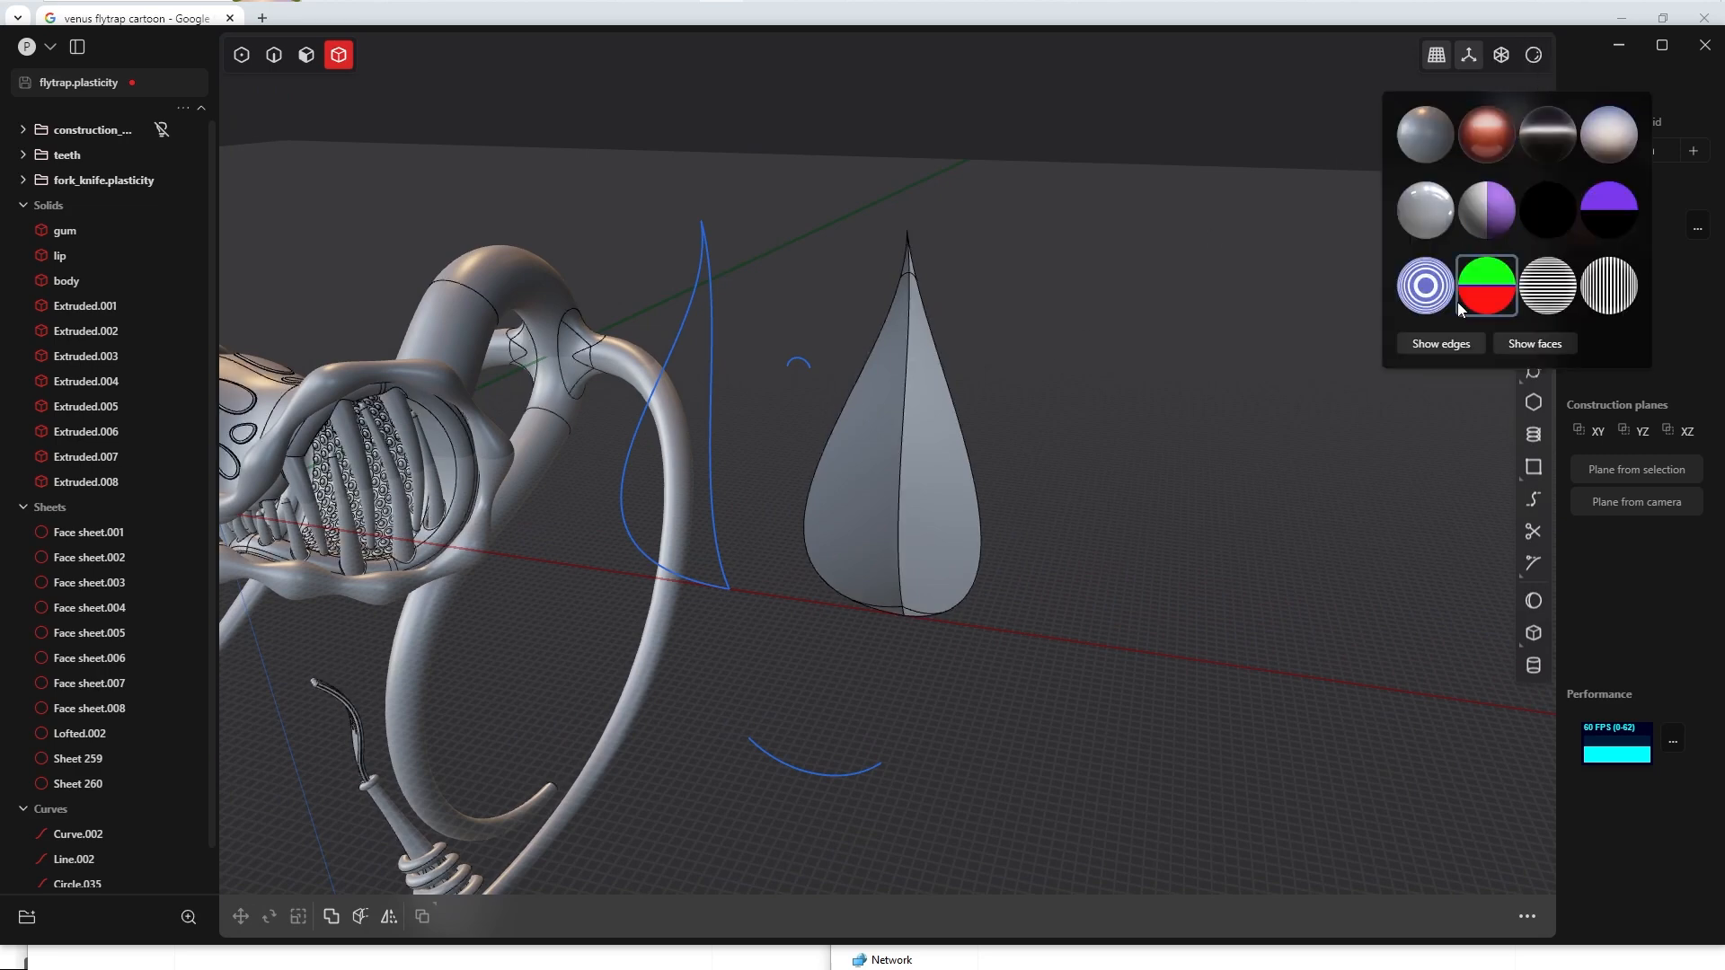
scroll(1068, 421, up, 3)
right_drag(862, 247, 936, 215)
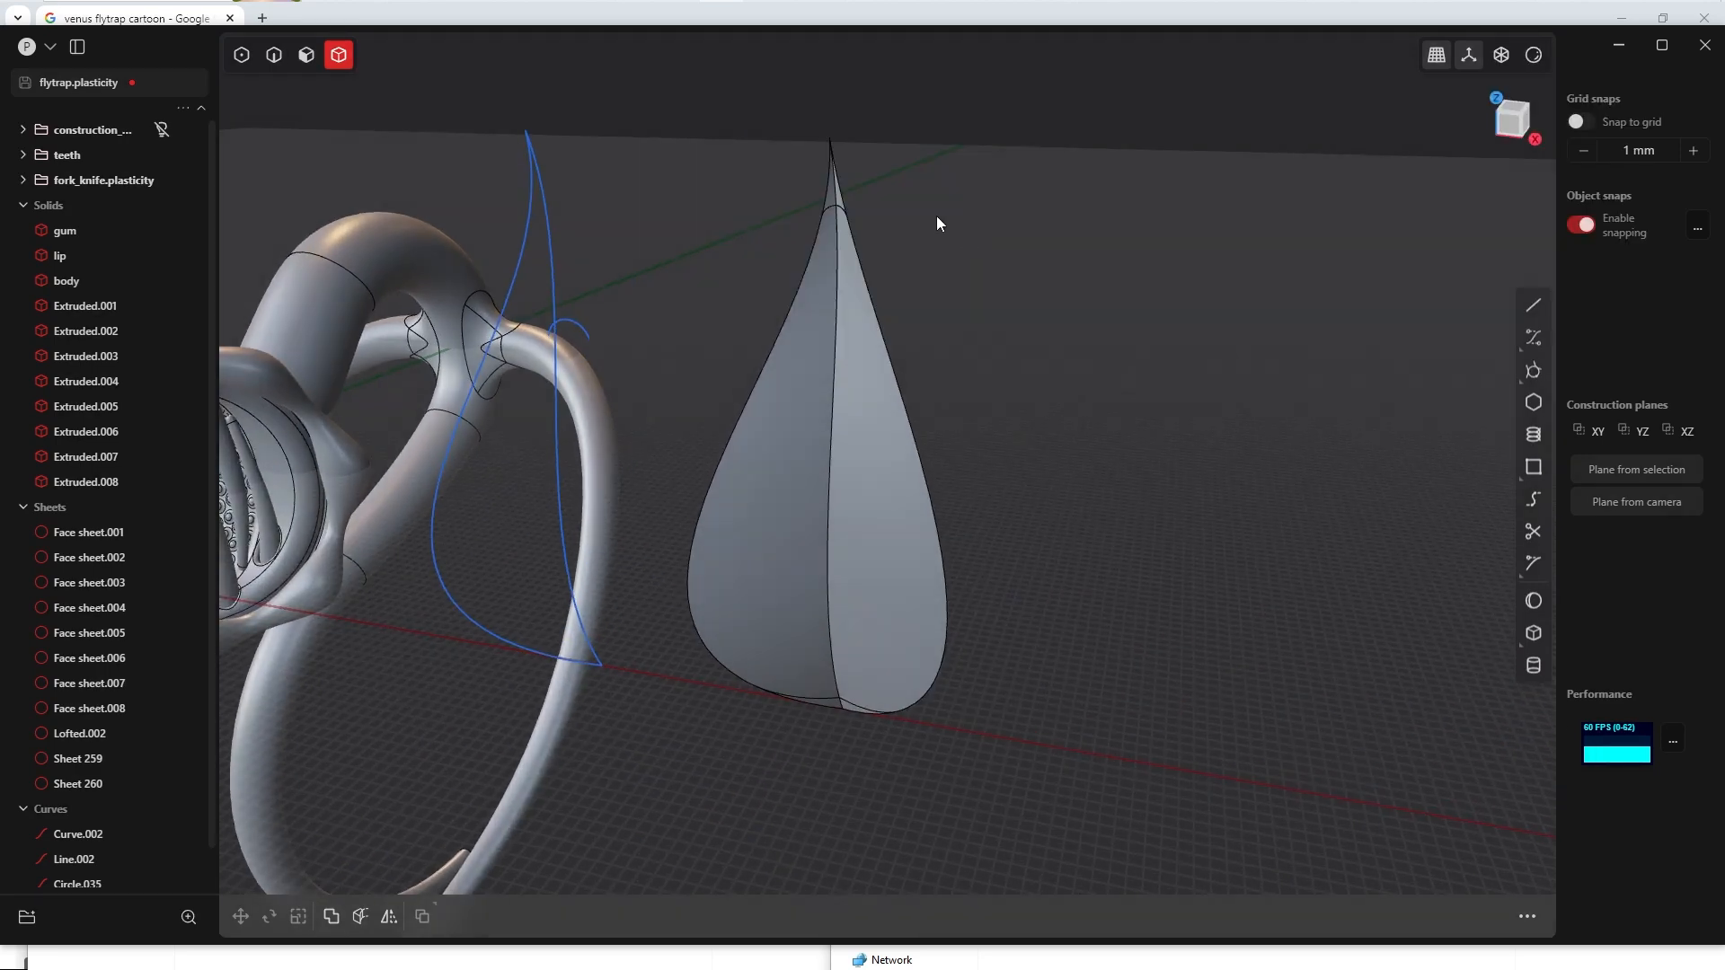
Step: Delete the two pointed end pieces cut from the leaf sheet's upper and lower tips
click(852, 267)
right_drag(801, 692, 811, 679)
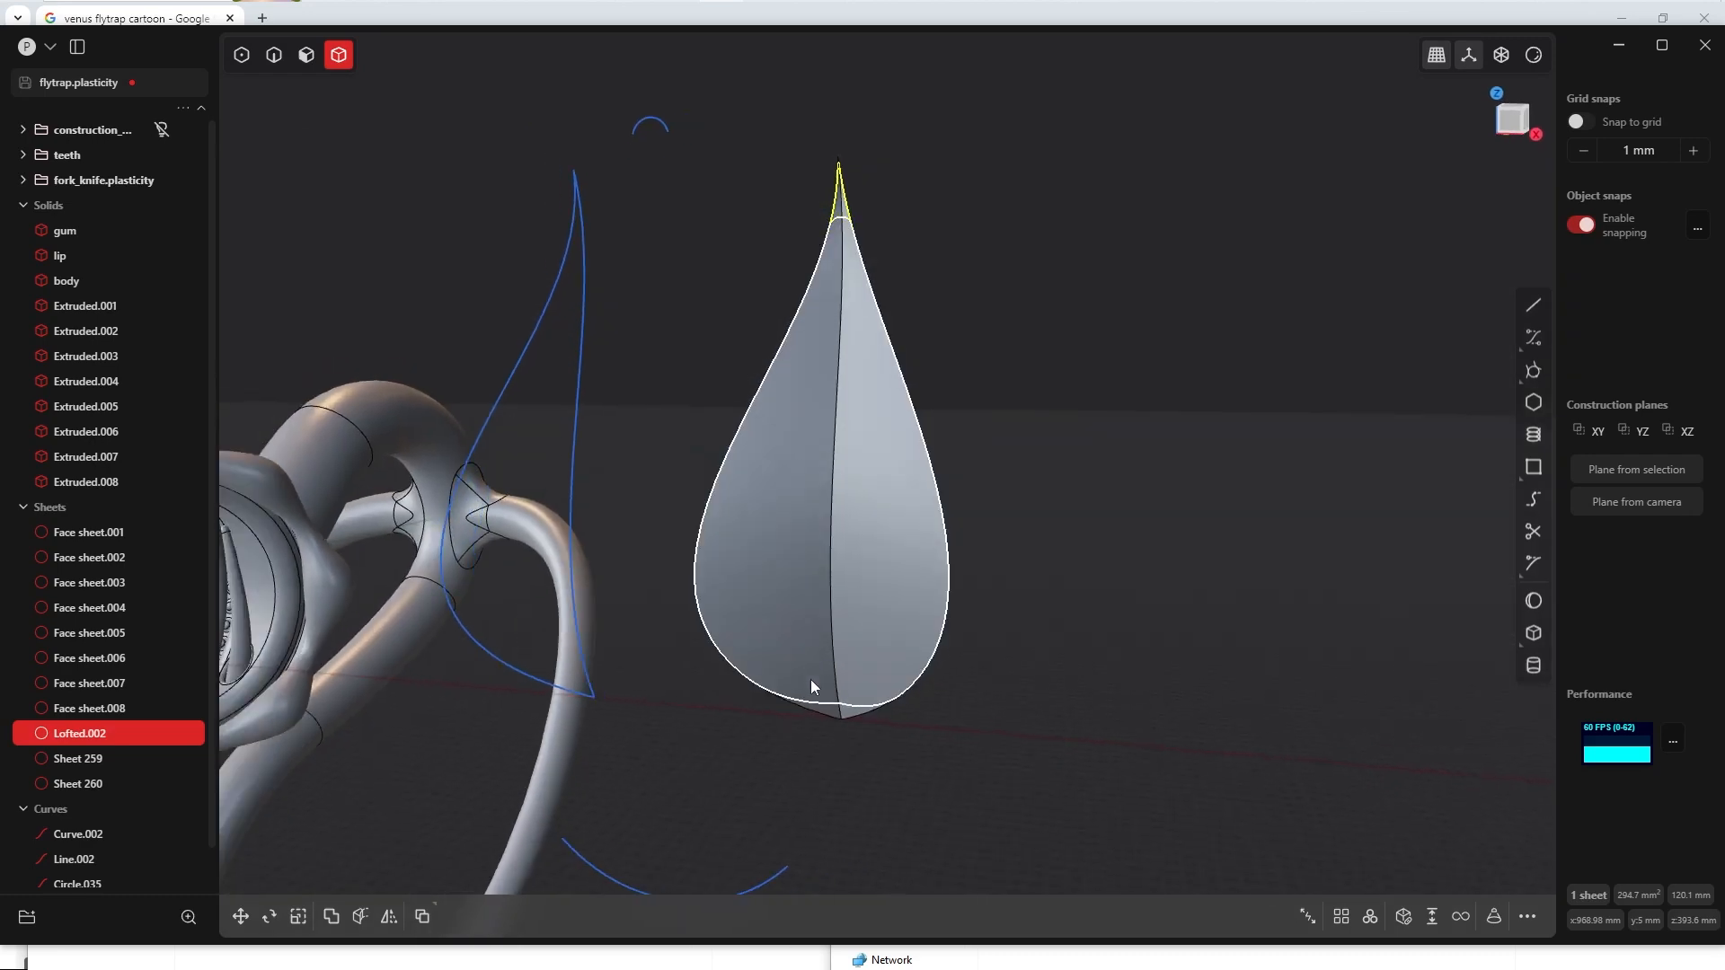
shift+click(843, 713)
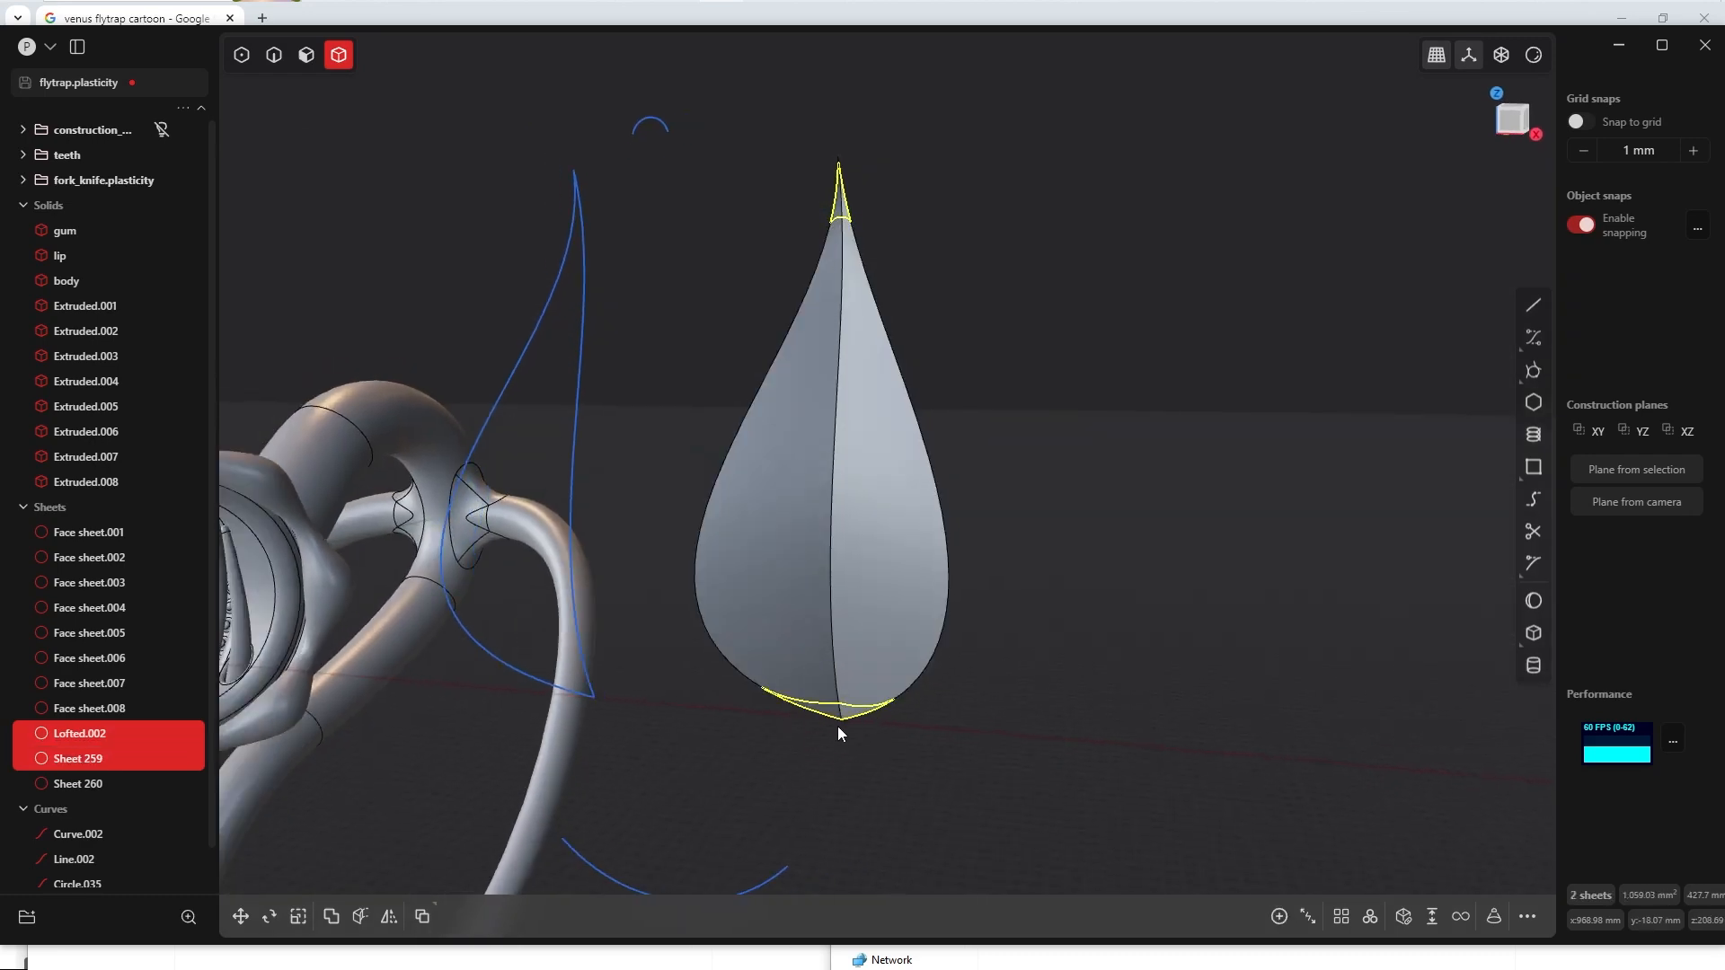
key(Delete)
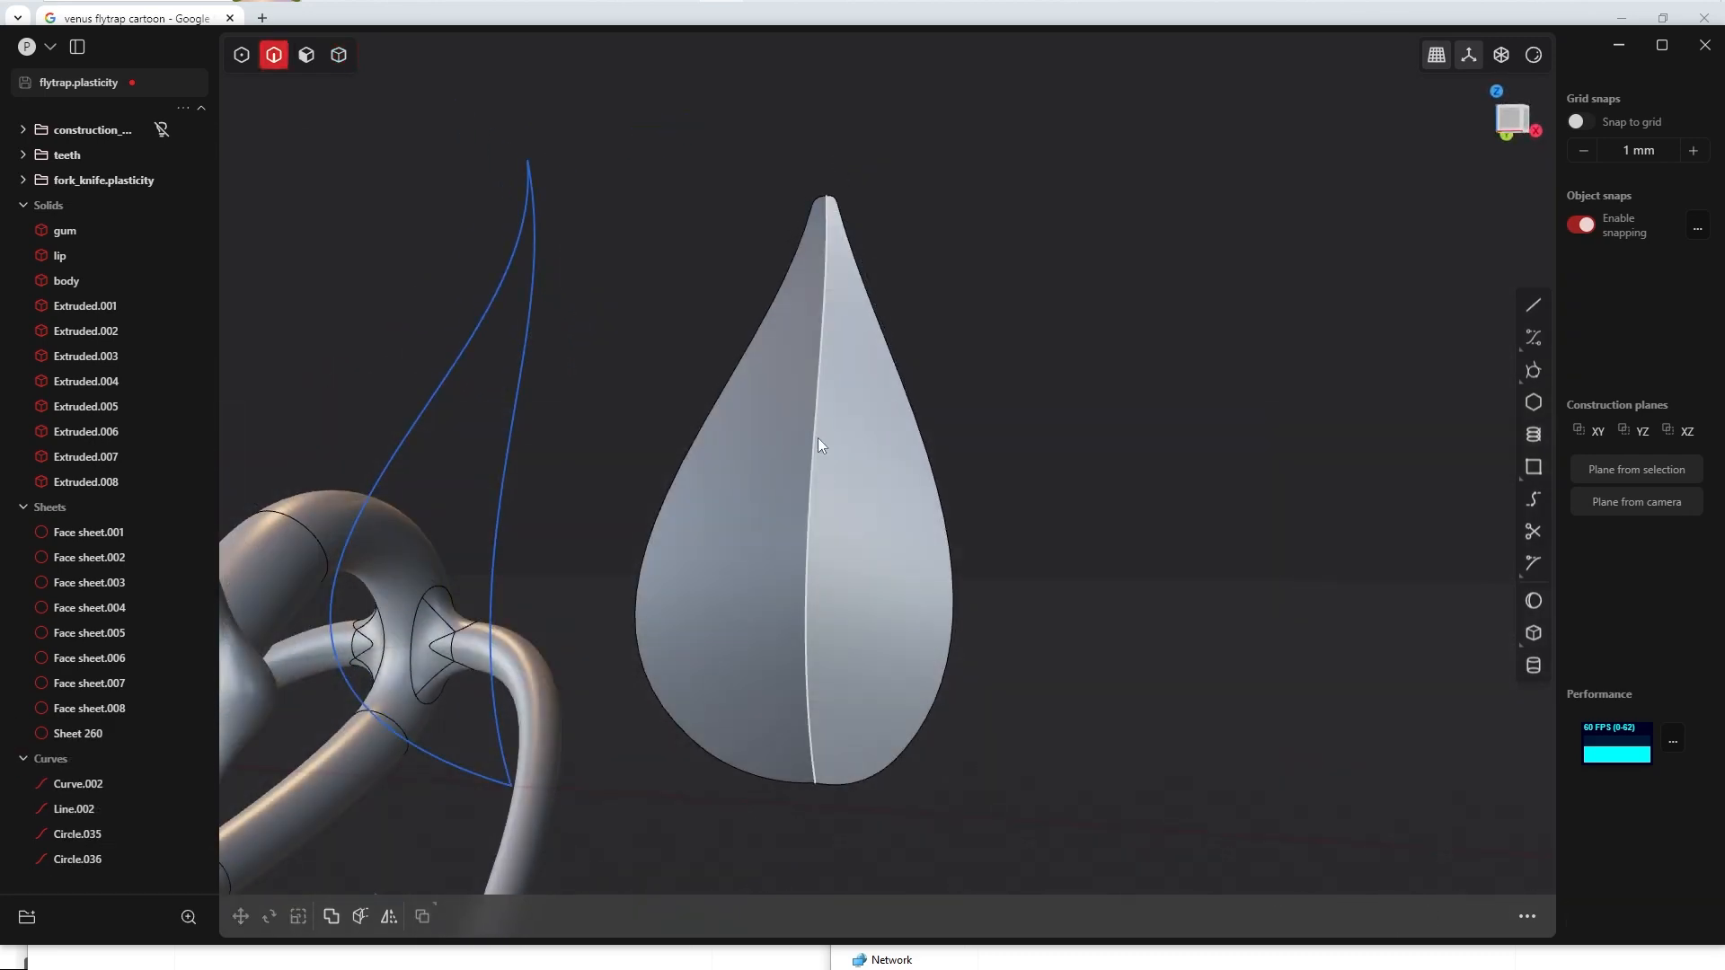
Step: Fillet the crease edge running down the middle of the leaf sheet
click(806, 543)
key(f)
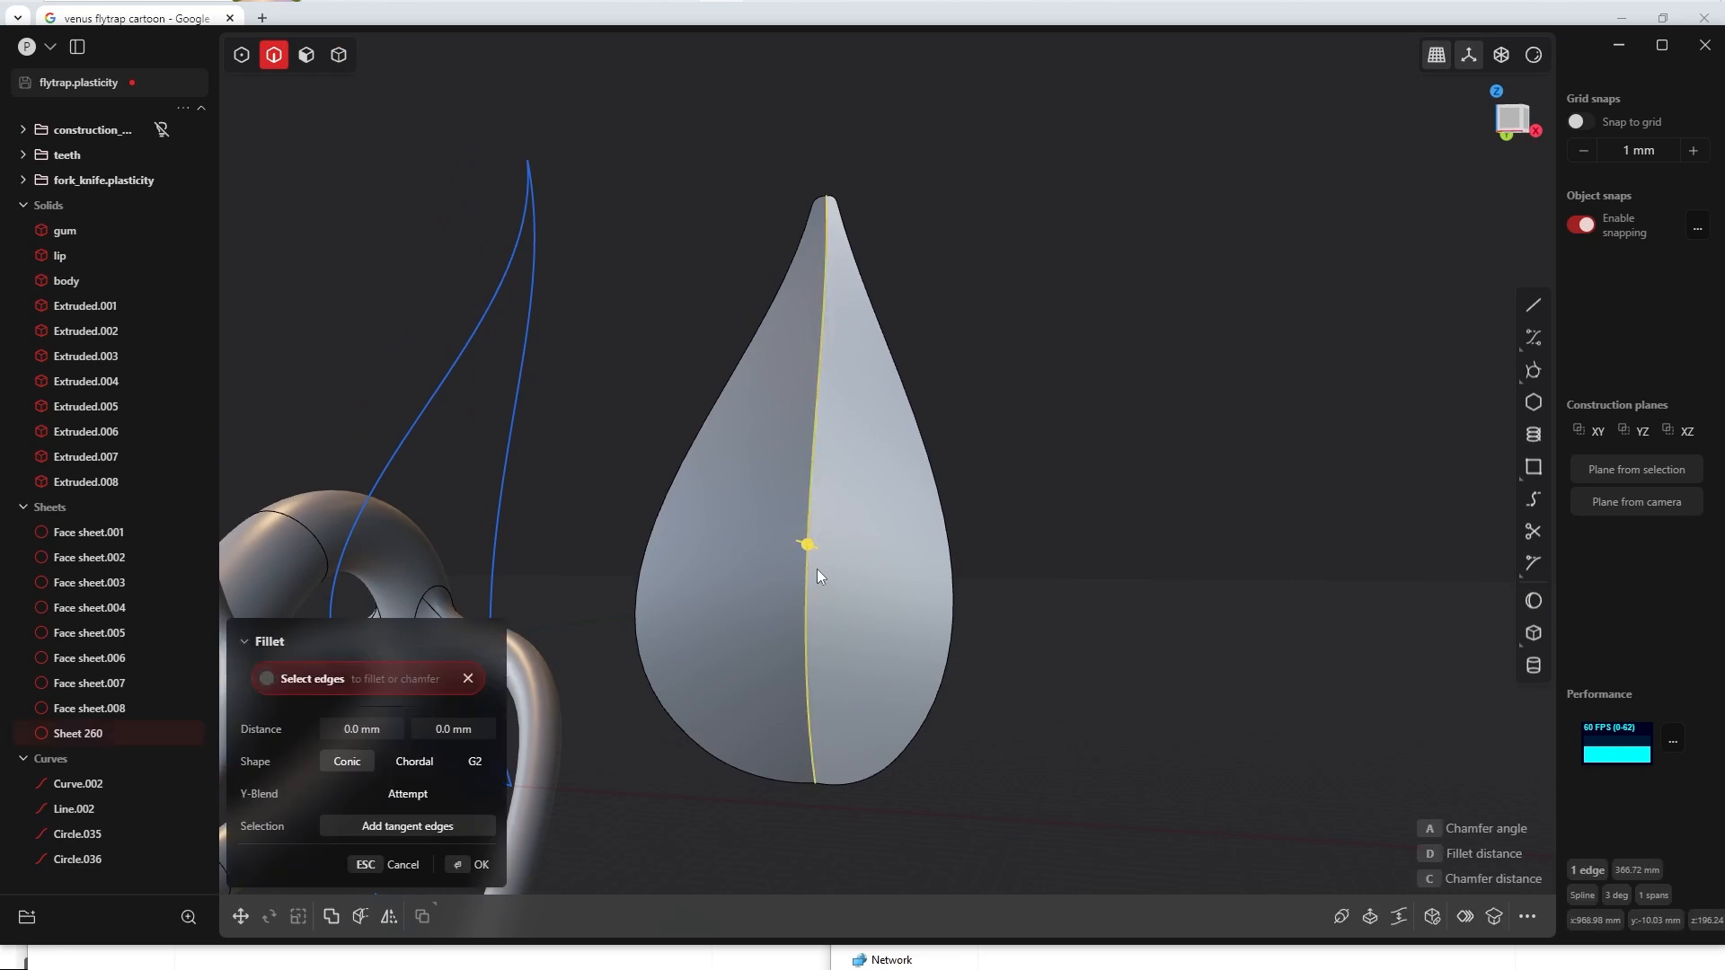
drag(817, 568, 838, 572)
right_click(838, 572)
scroll(1028, 267, down, 4)
middle_drag(1028, 268, 1022, 297)
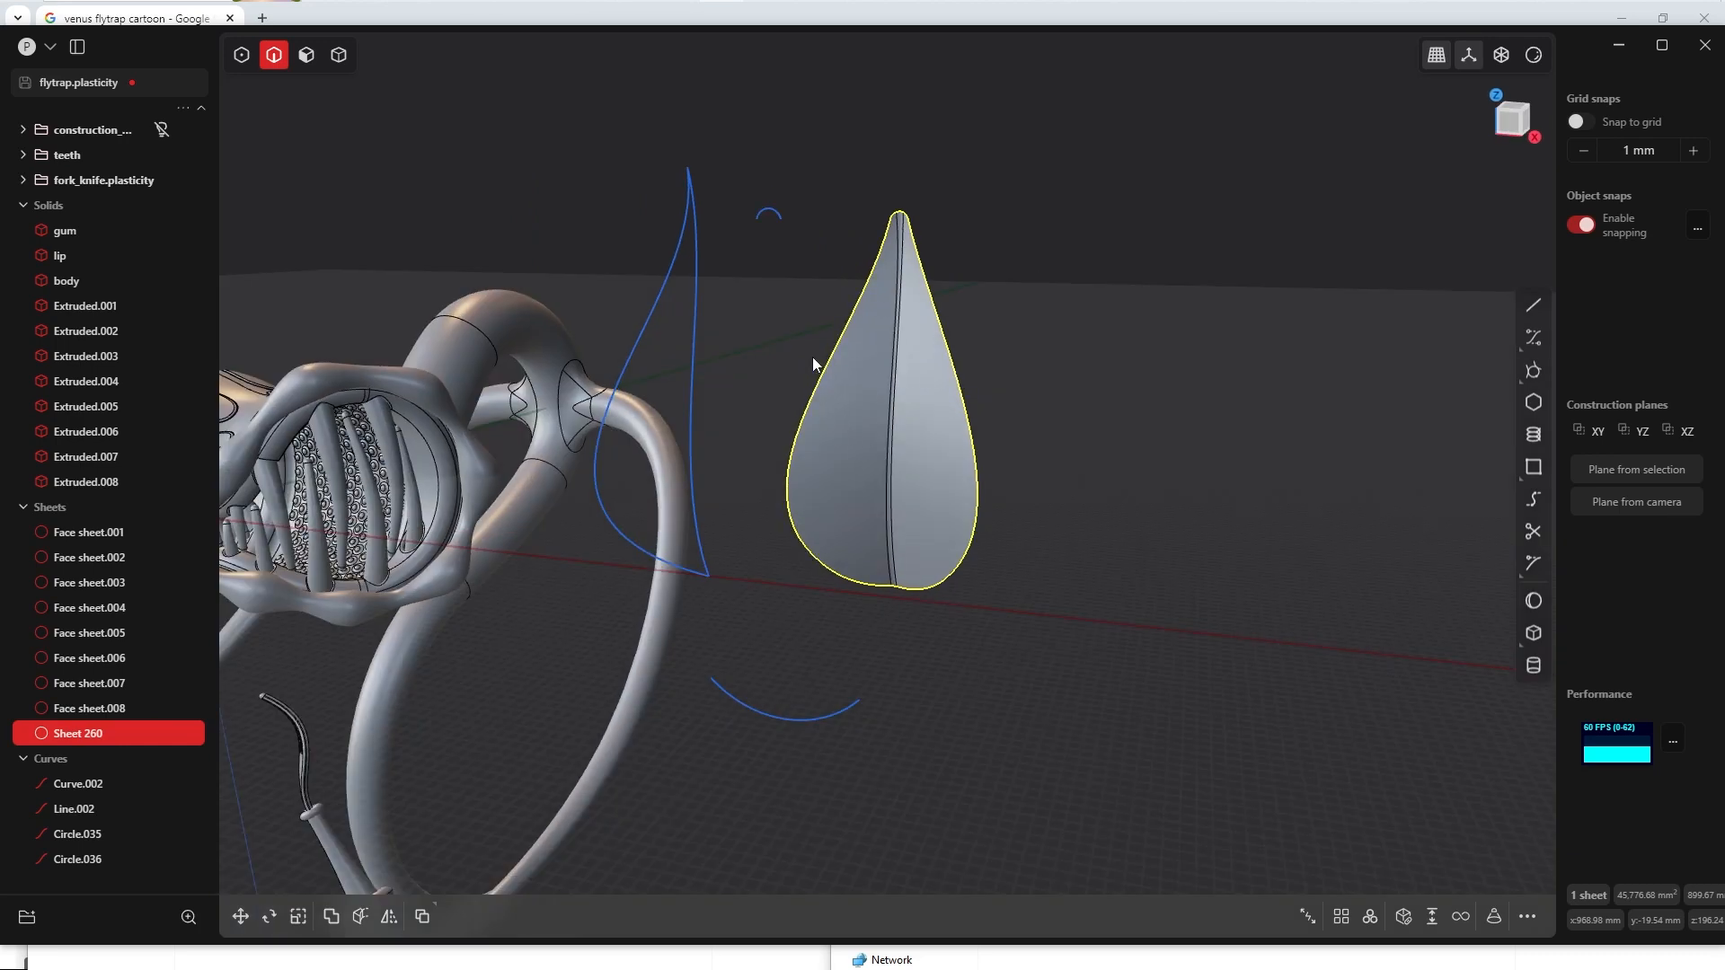
Step: Thicken the leaf sheet into a solid with a thickness of about 3.17 mm on one side
middle_drag(813, 358, 745, 447)
scroll(732, 487, up, 4)
shift+middle_drag(737, 523, 663, 516)
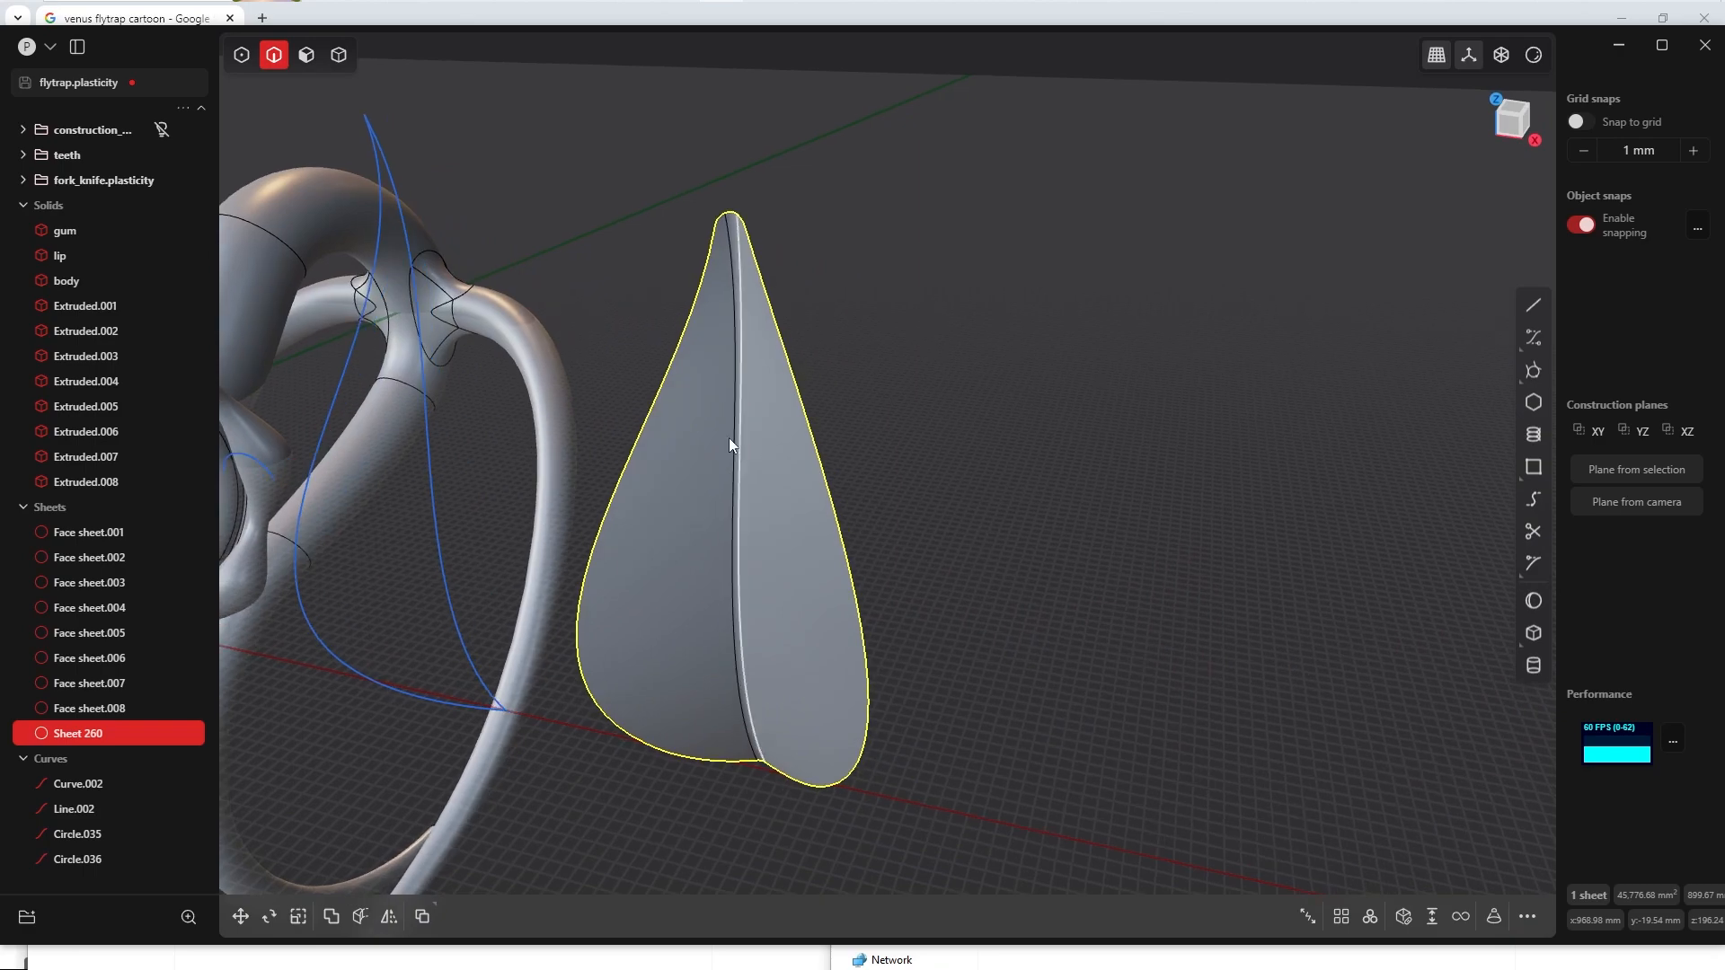
middle_drag(705, 384, 769, 520)
key(3)
key(4)
key(Escape)
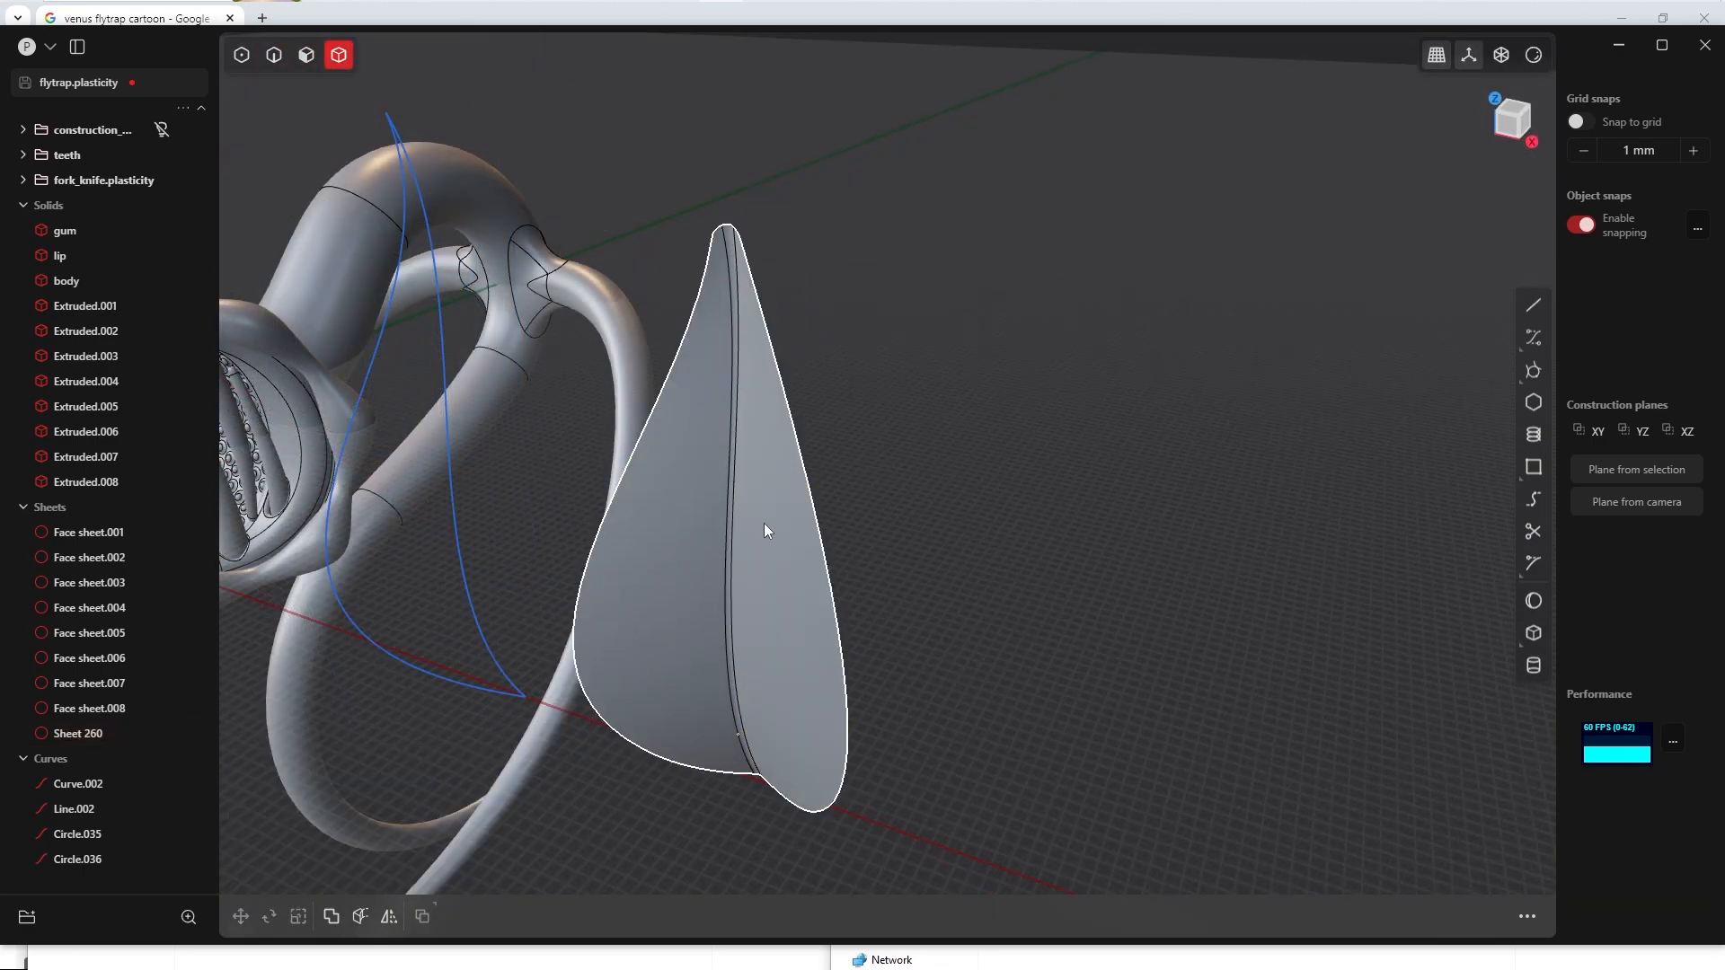
click(764, 530)
key(F3)
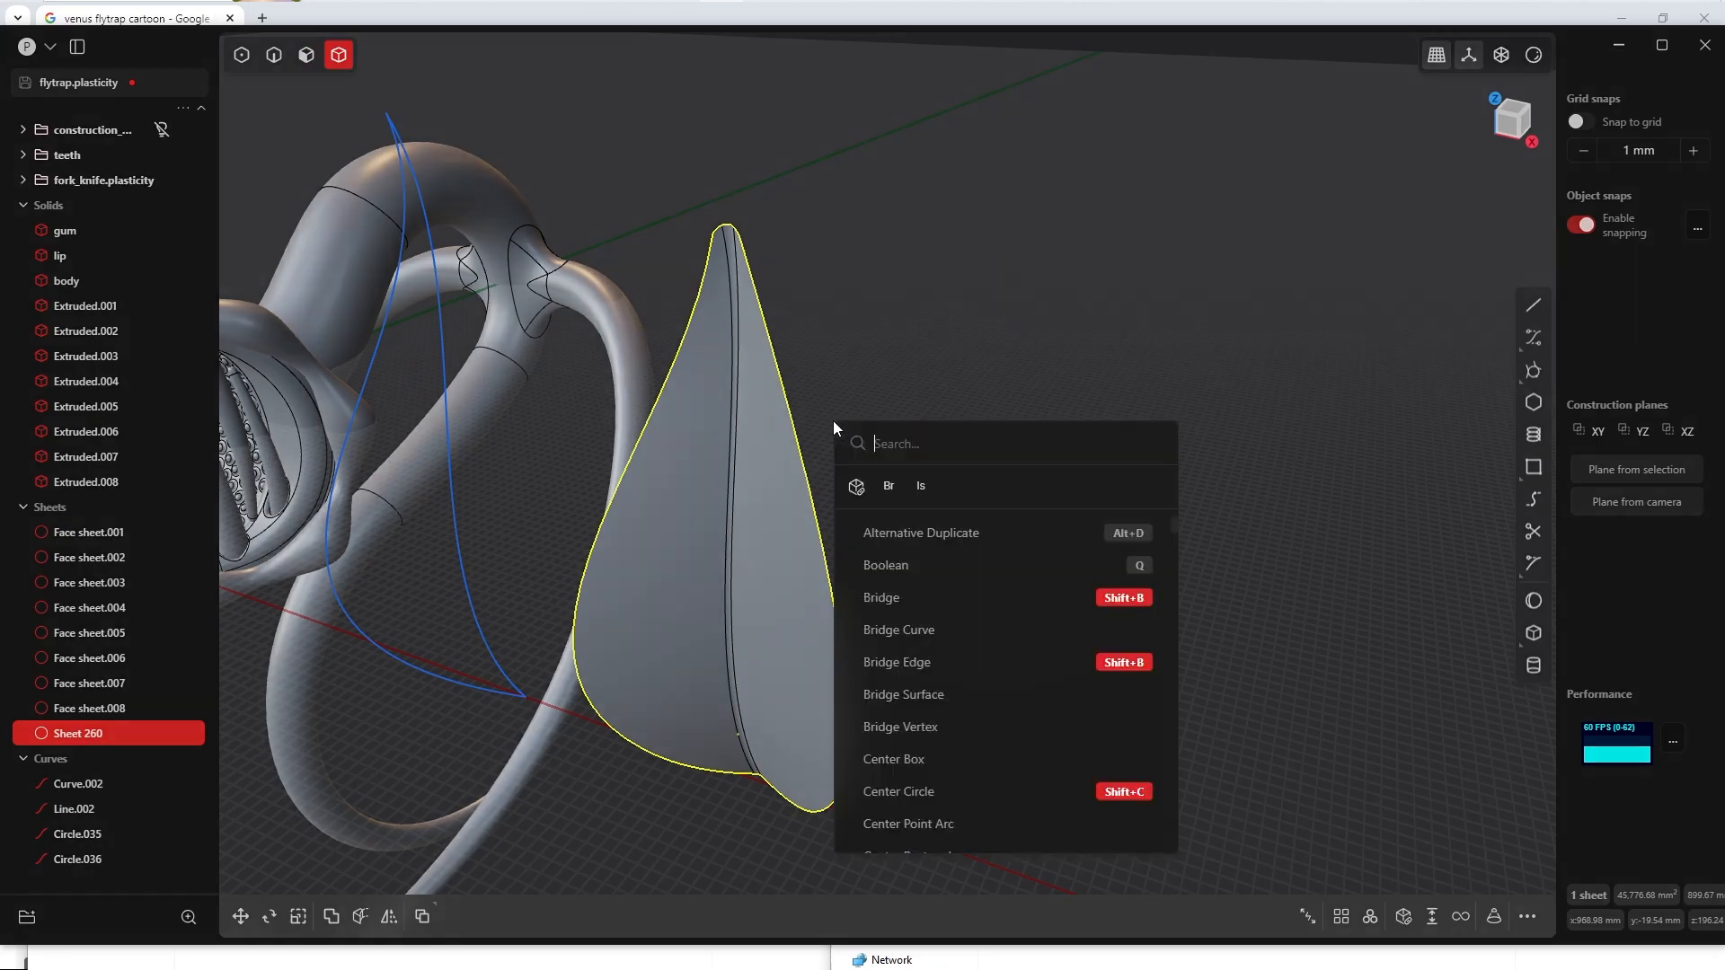
text(th)
click(924, 622)
middle_drag(924, 621, 770, 431)
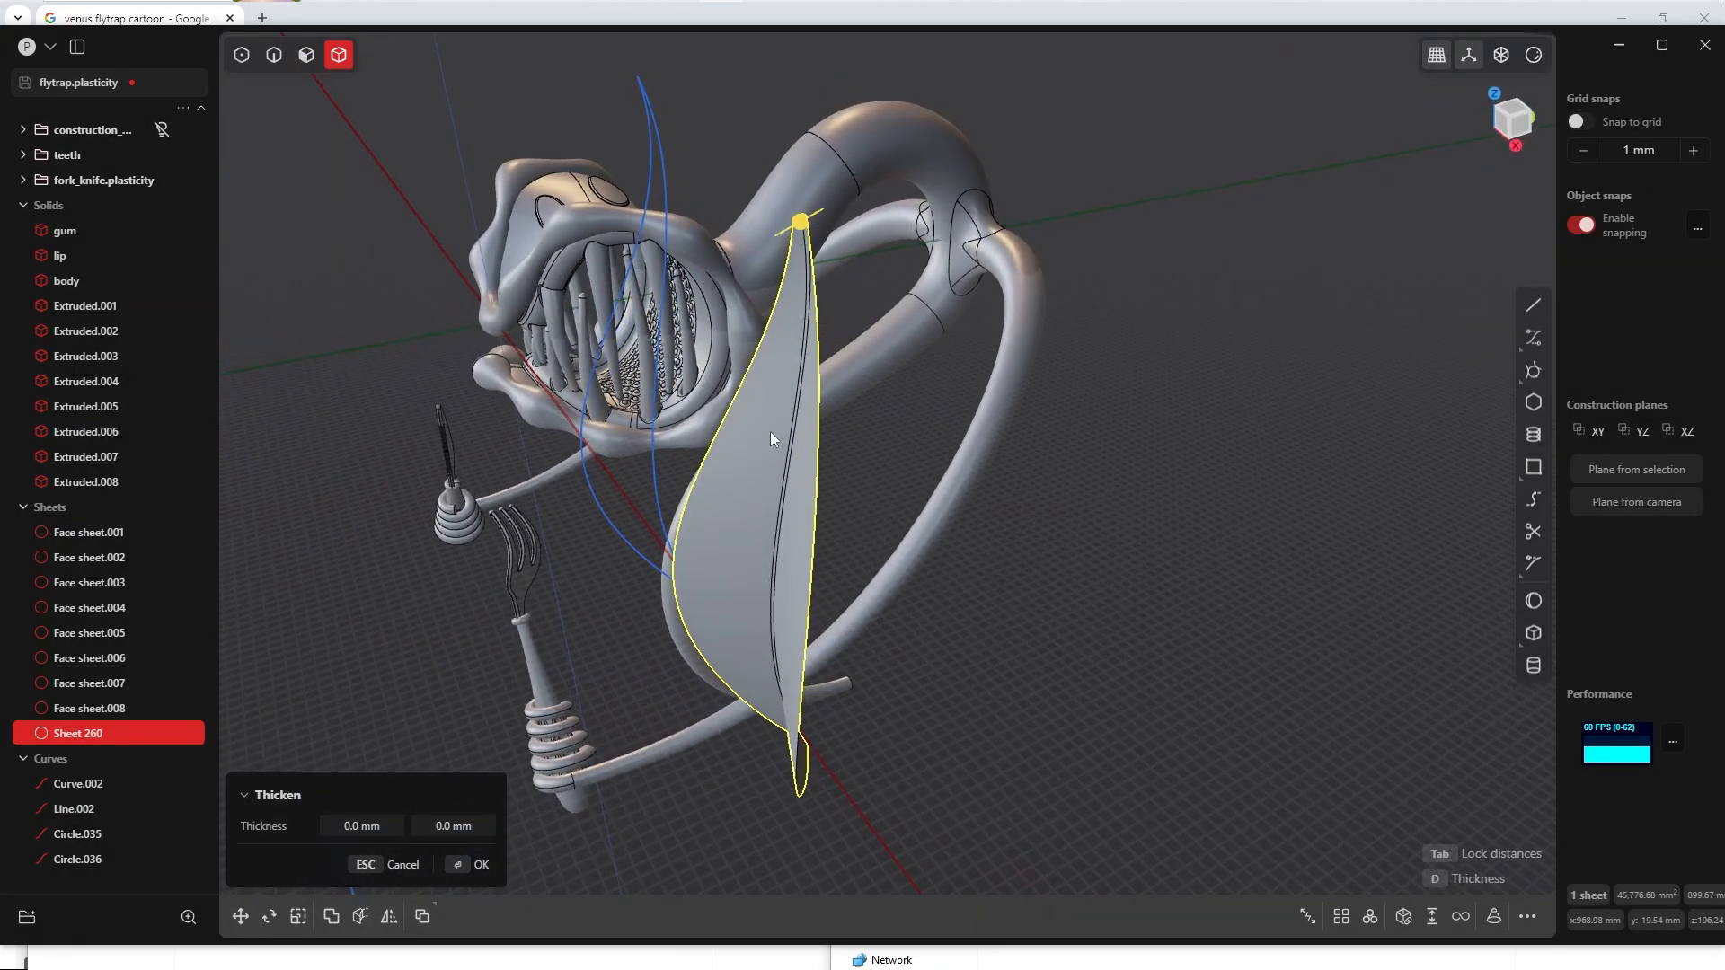
mouse_move(801, 221)
mouse_down()
mouse_move(947, 176)
mouse_move(812, 231)
mouse_up()
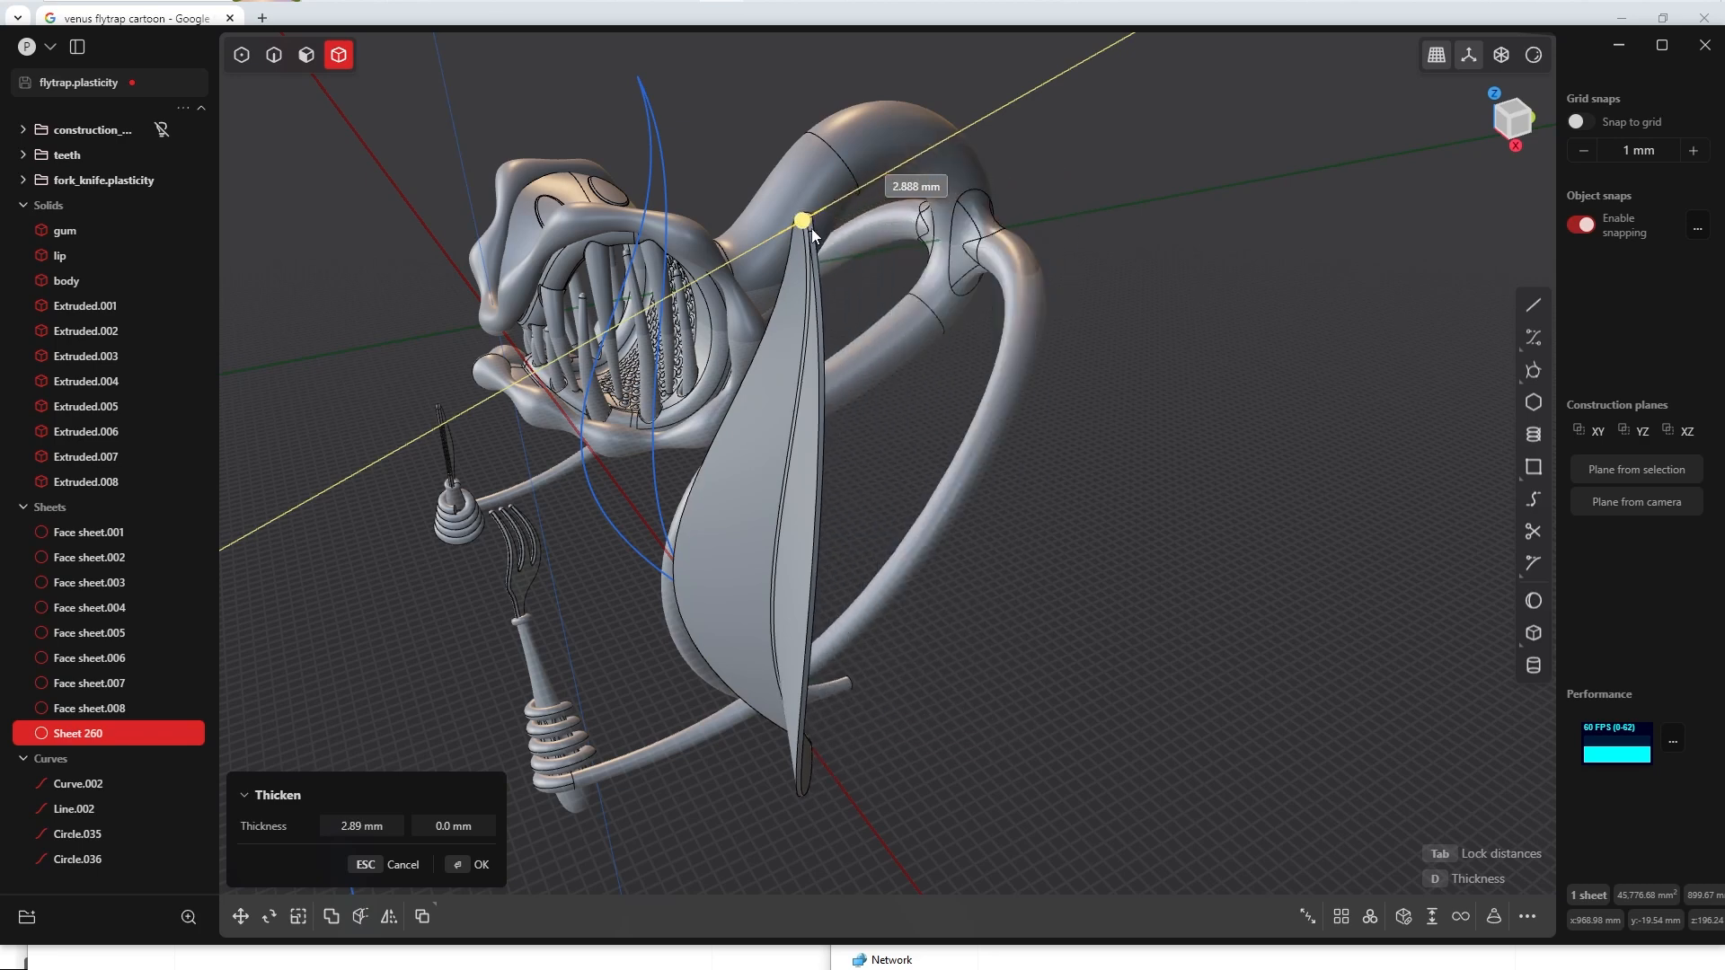
click(477, 865)
Step: Fillet the outer edge loop on one side of the leaf solid with a distance of about 1.75 mm
scroll(808, 467, up, 6)
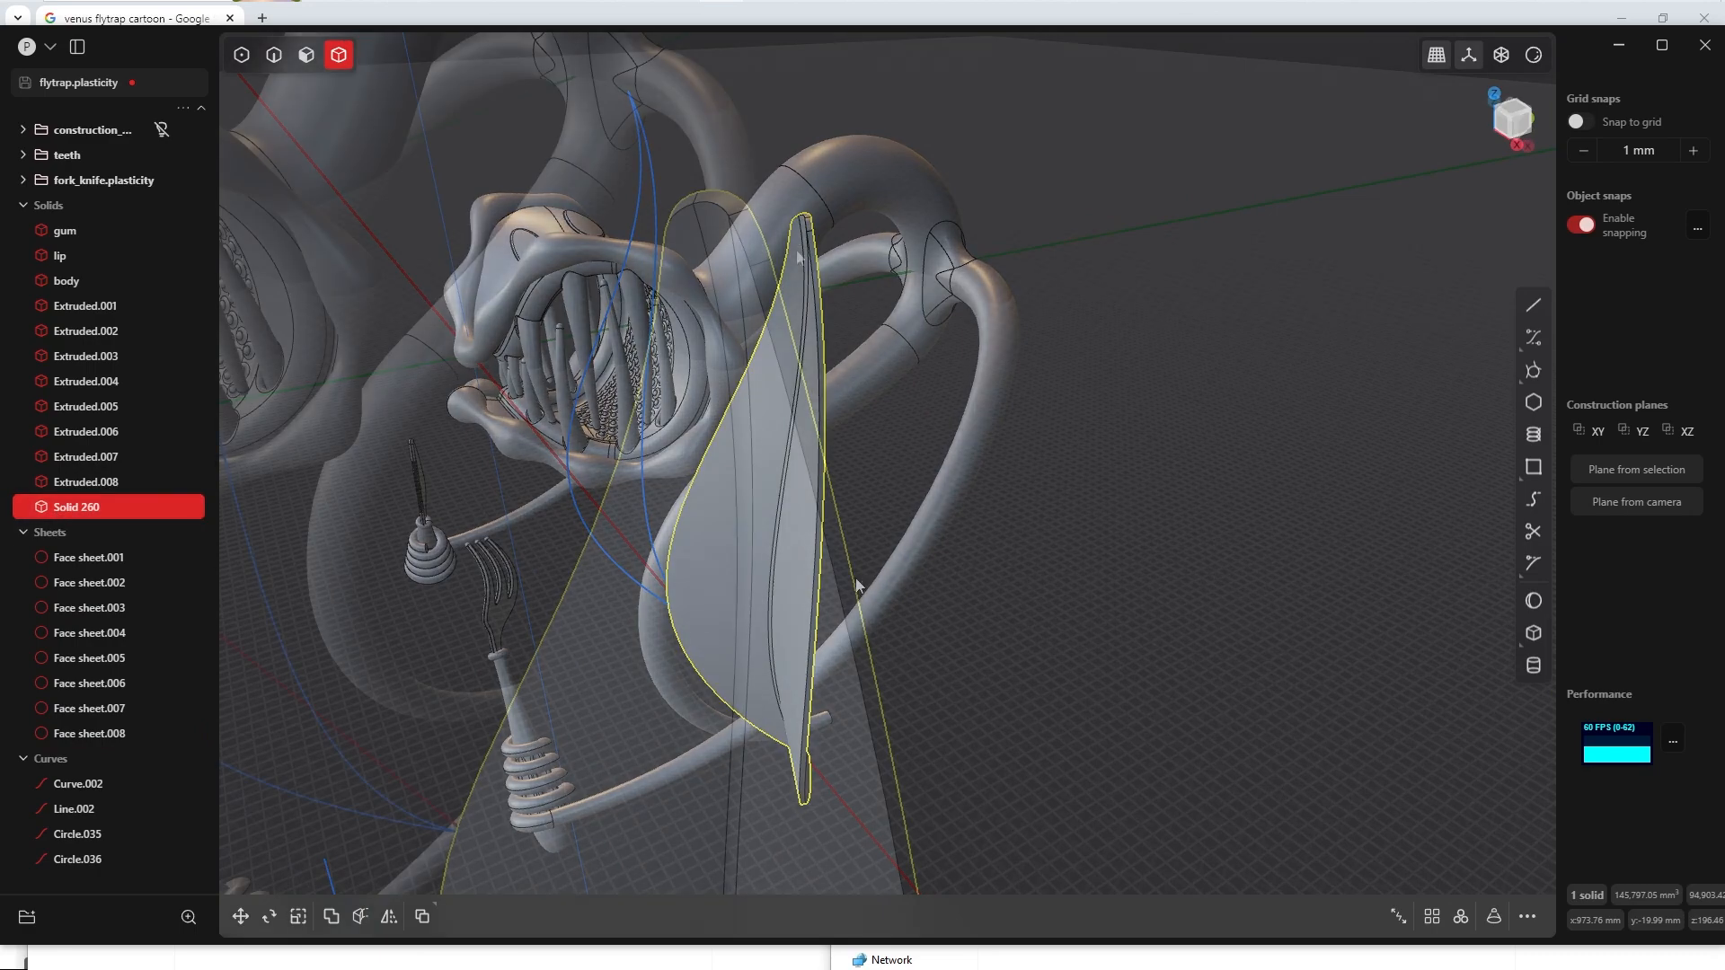
key(2)
alt+click(809, 463)
key(b)
scroll(827, 447, up, 3)
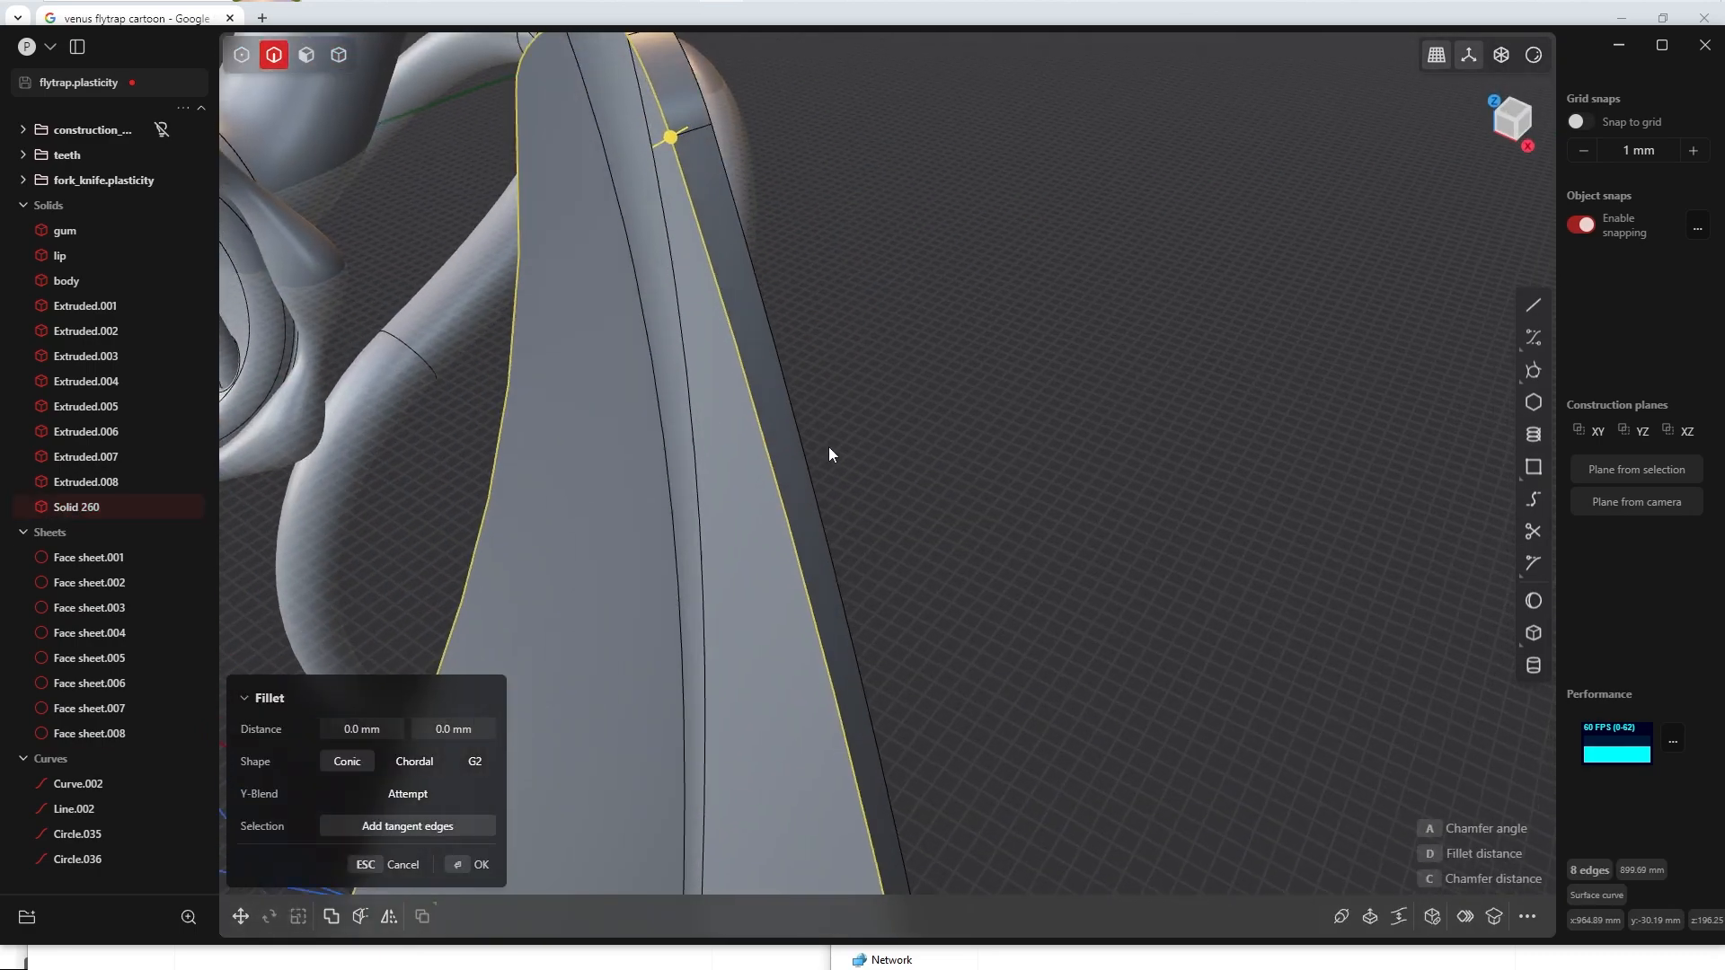
shift+middle_drag(828, 445, 882, 634)
key(d)
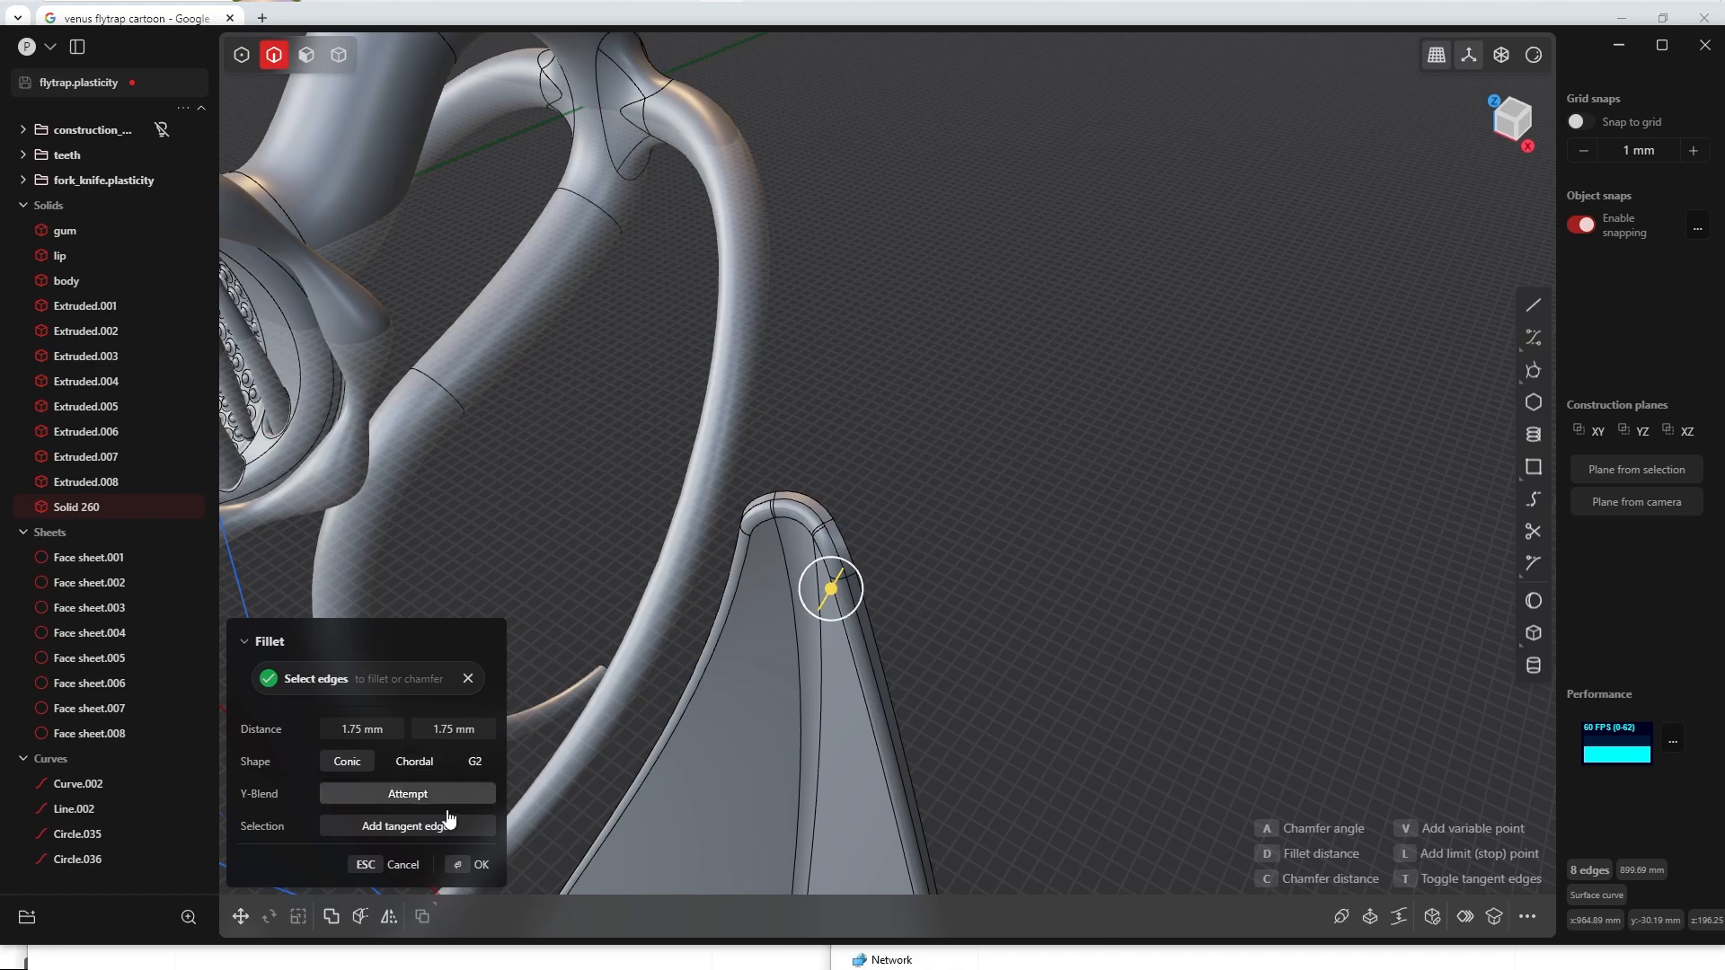
click(478, 864)
Step: Fillet the outer edge loop on the opposite side of the leaf solid with a distance of 1 mm
middle_drag(936, 531, 840, 613)
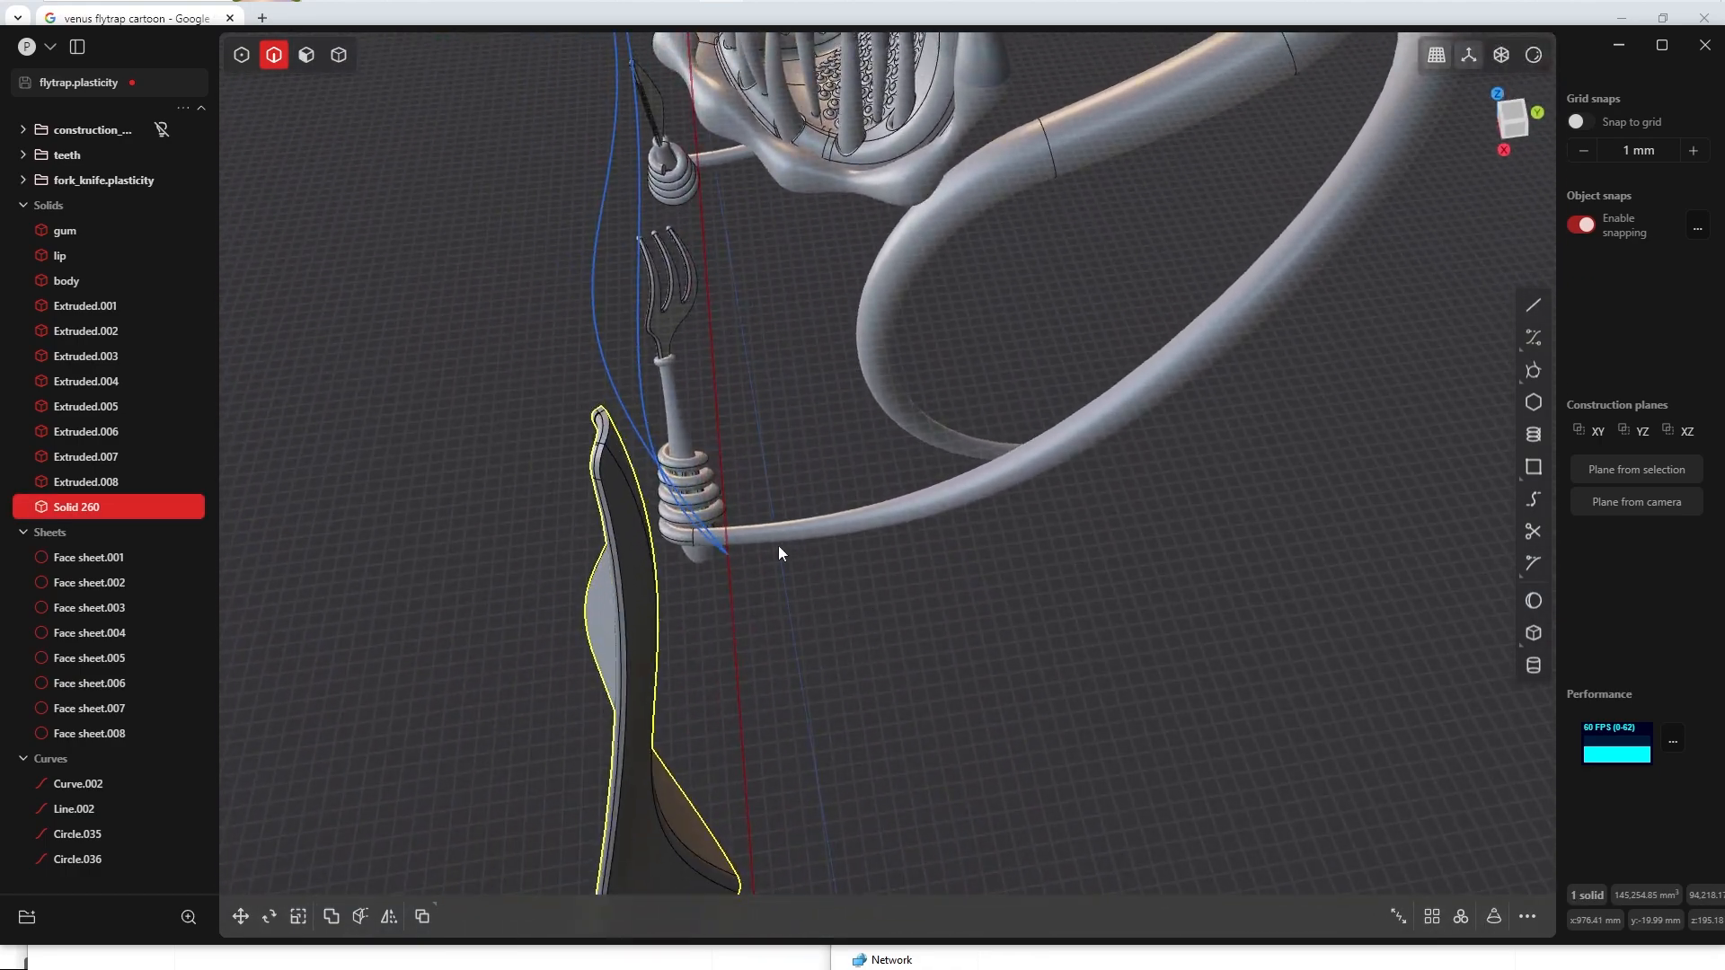
scroll(705, 453, up, 3)
key(Tab)
shift+middle_drag(708, 485, 763, 491)
click(940, 547)
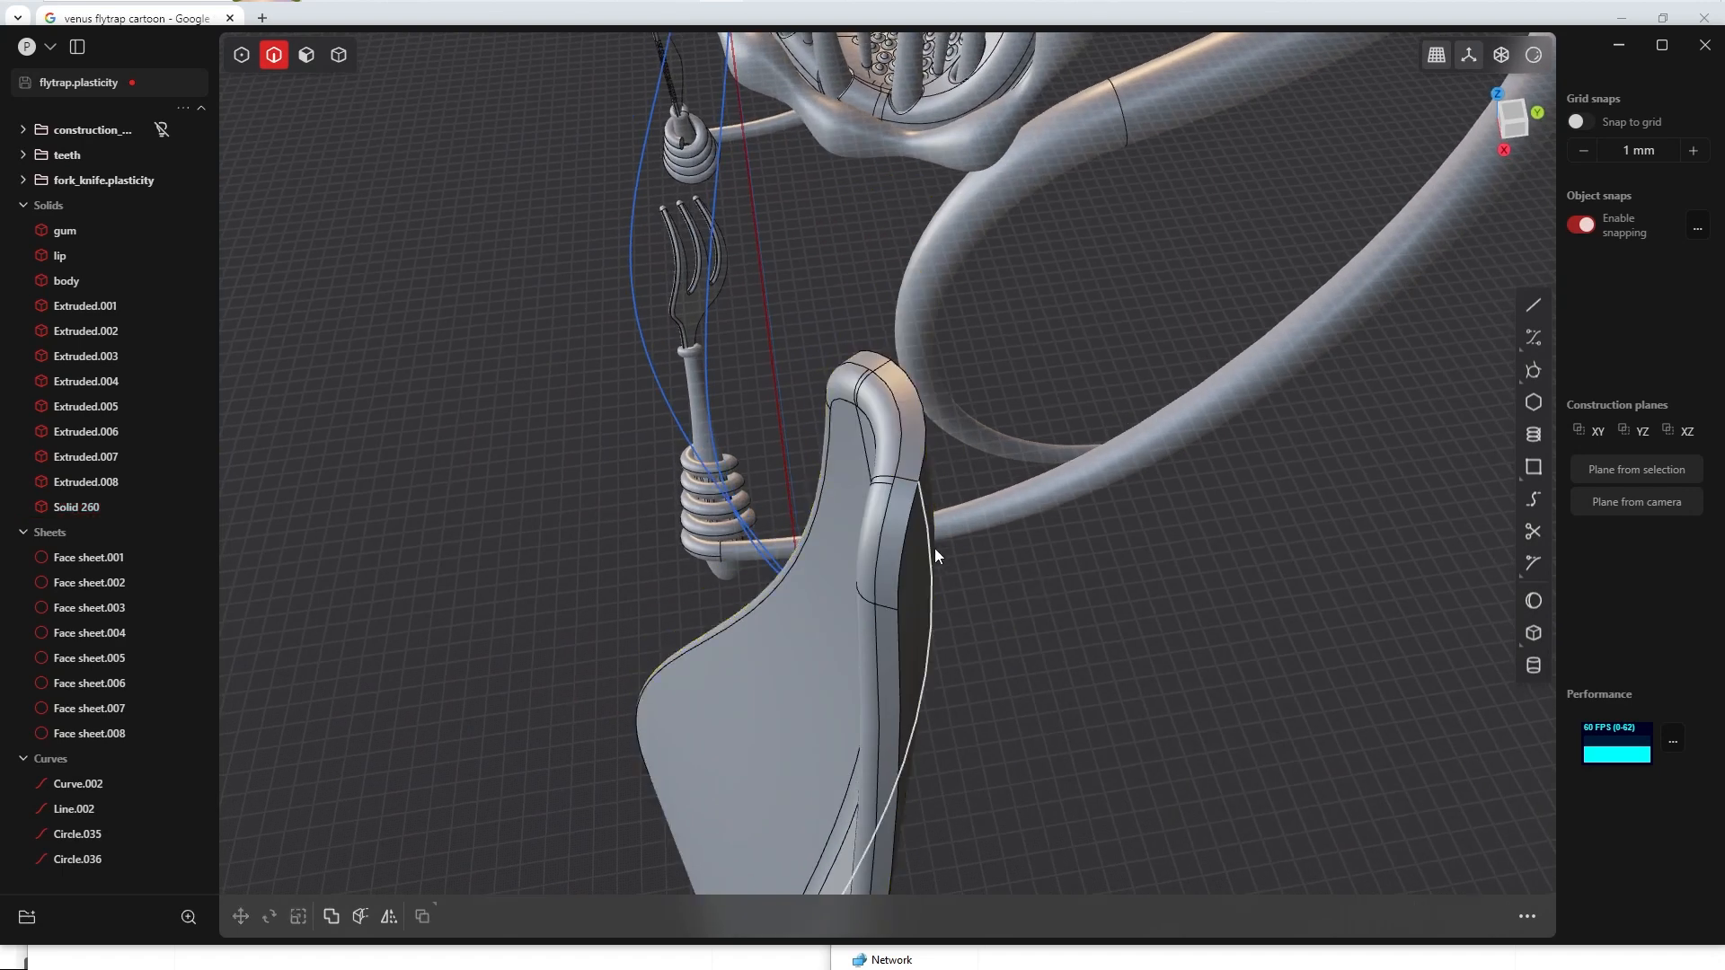
alt+click(908, 530)
key(b)
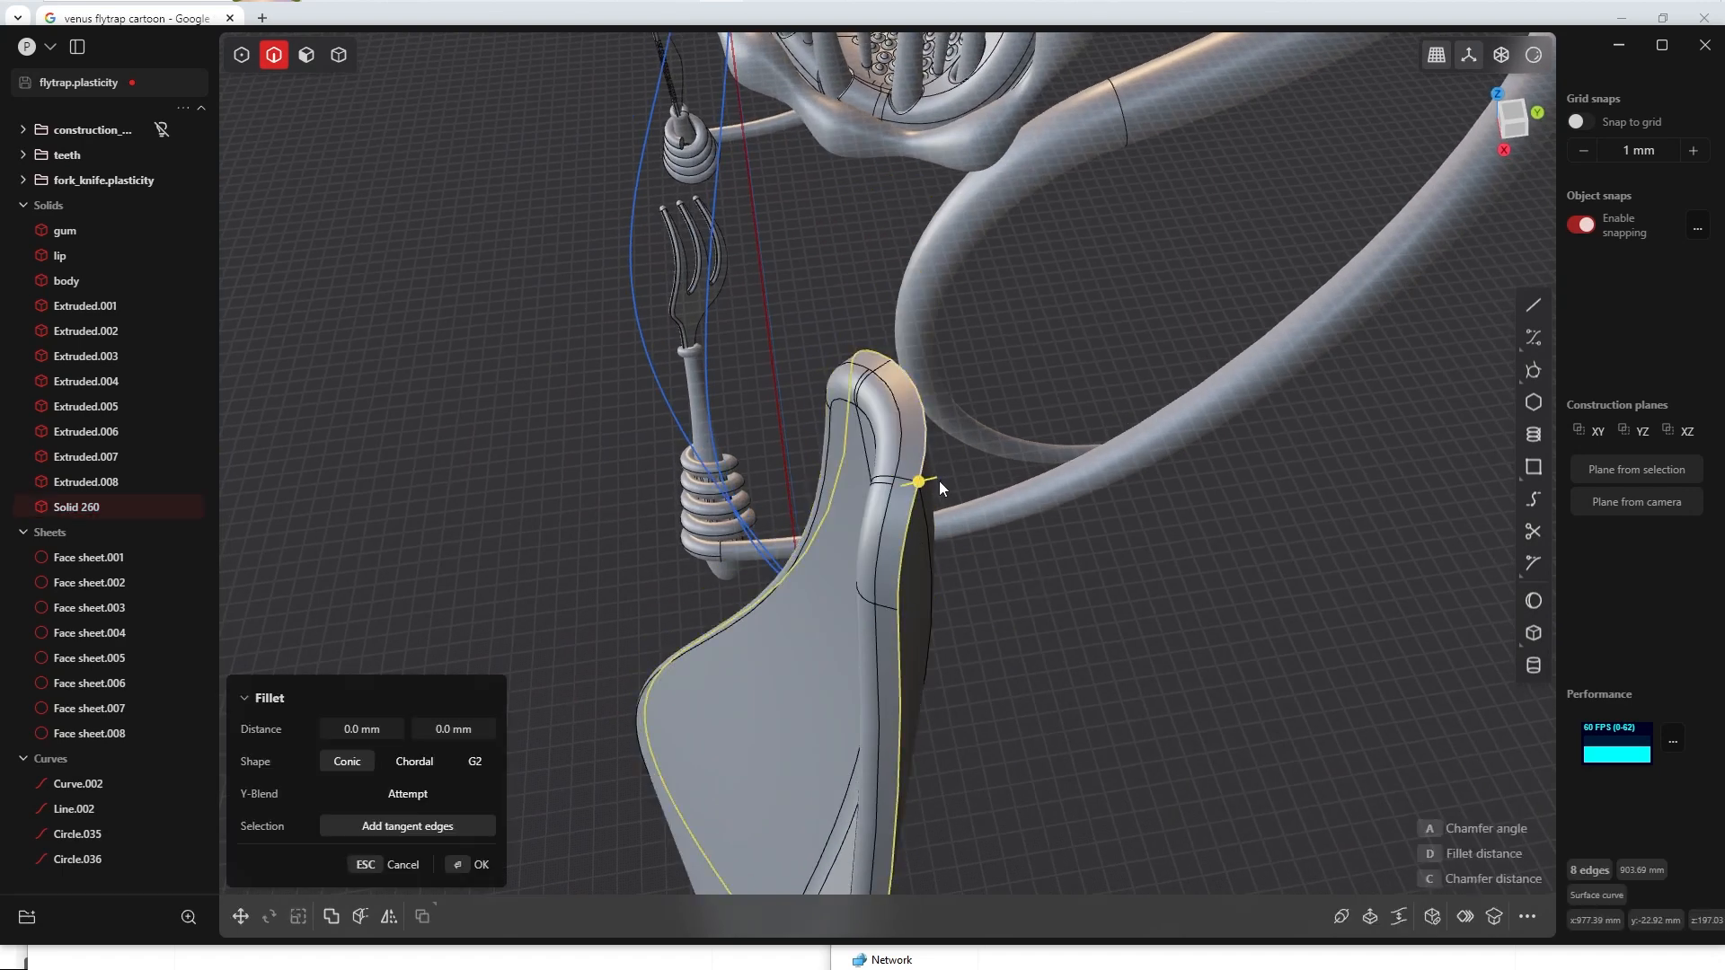
click(384, 727)
text(1)
key(Tab)
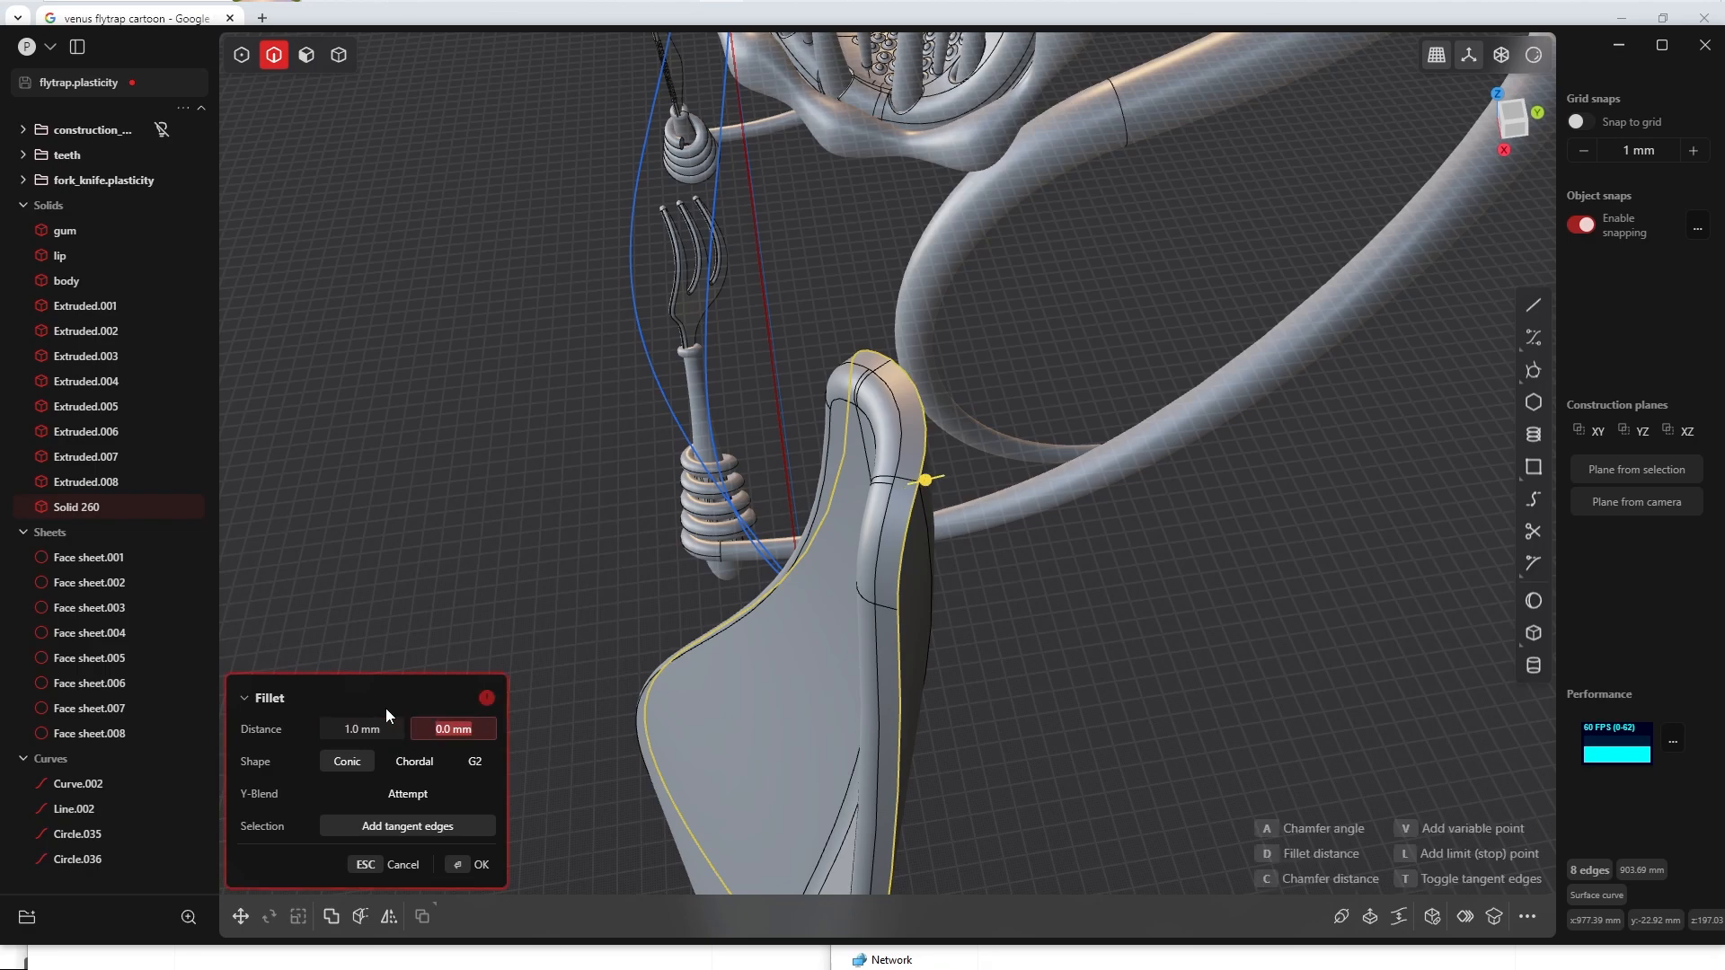
key(shift+Tab)
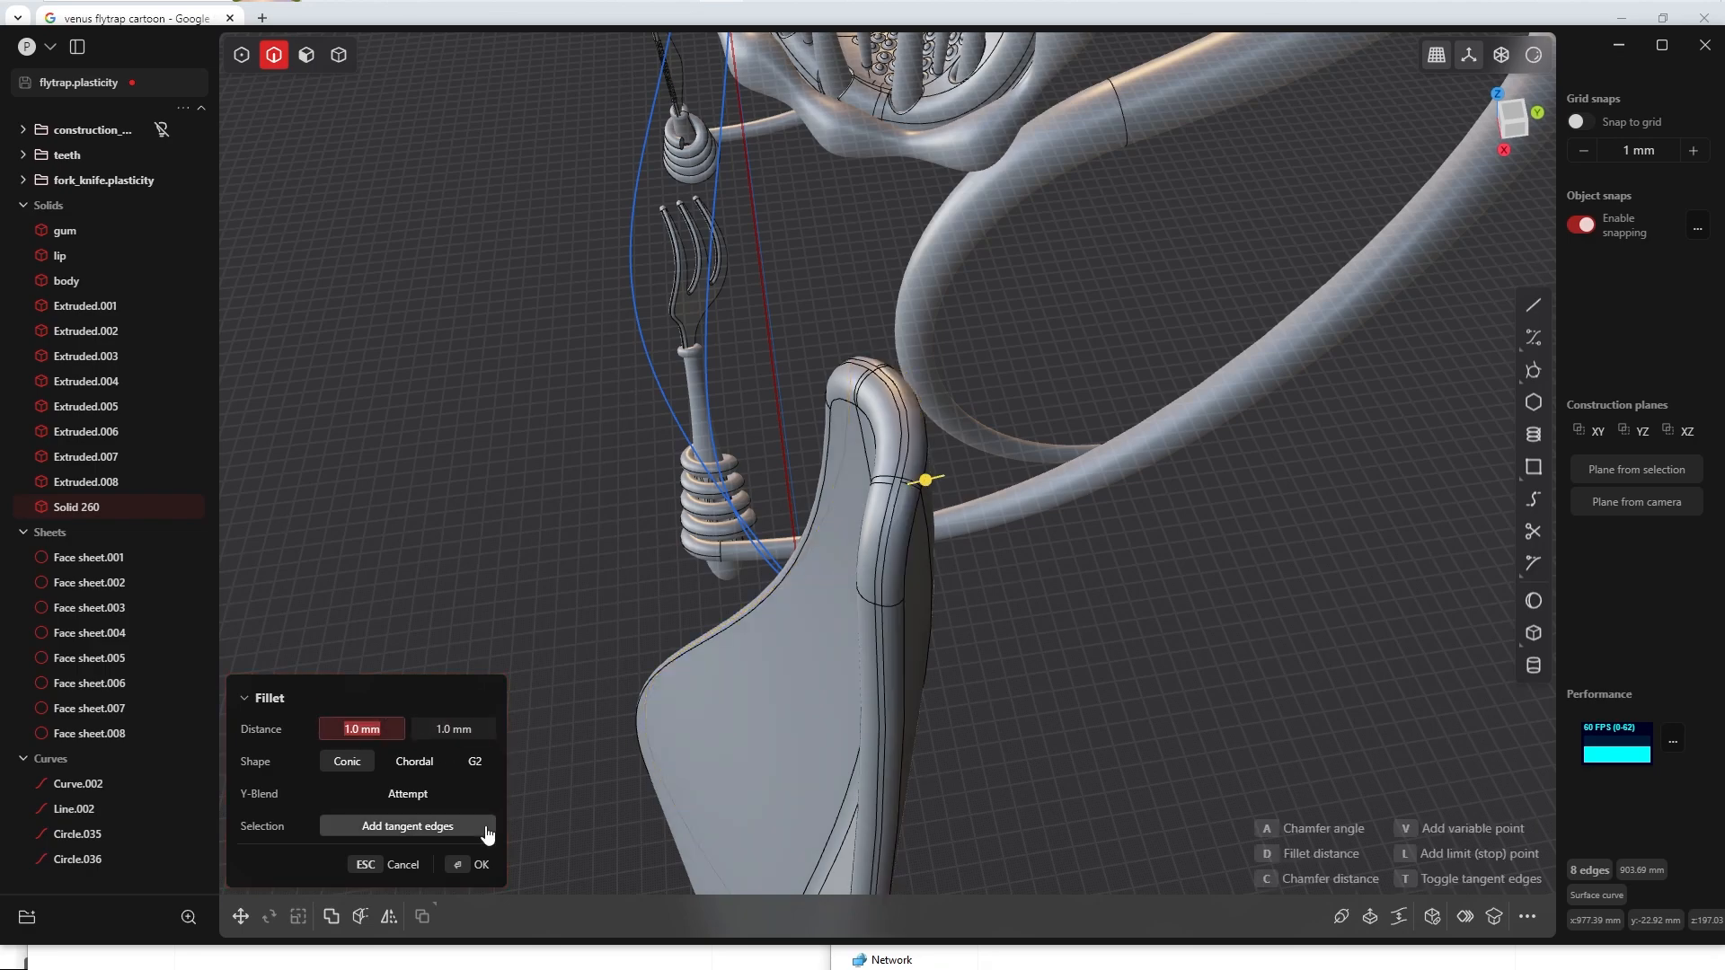
click(469, 864)
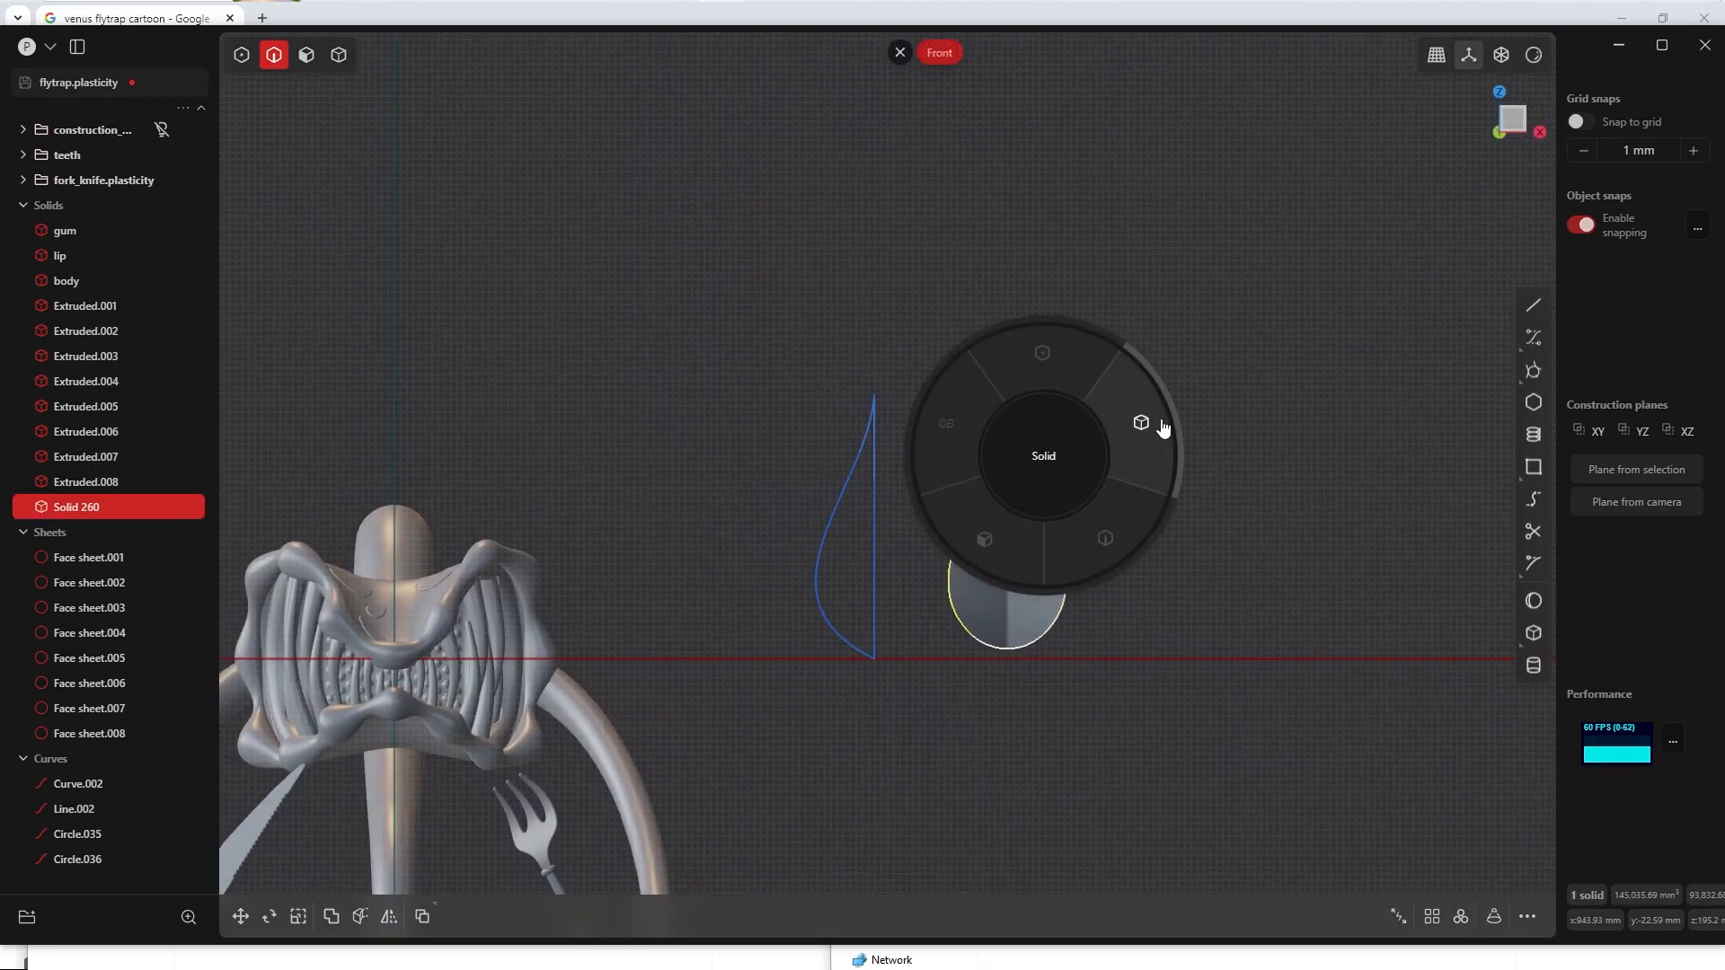
Step: Move the leaf solid above the flytrap's head, about -970 mm along X and 245 mm along Z
key(g)
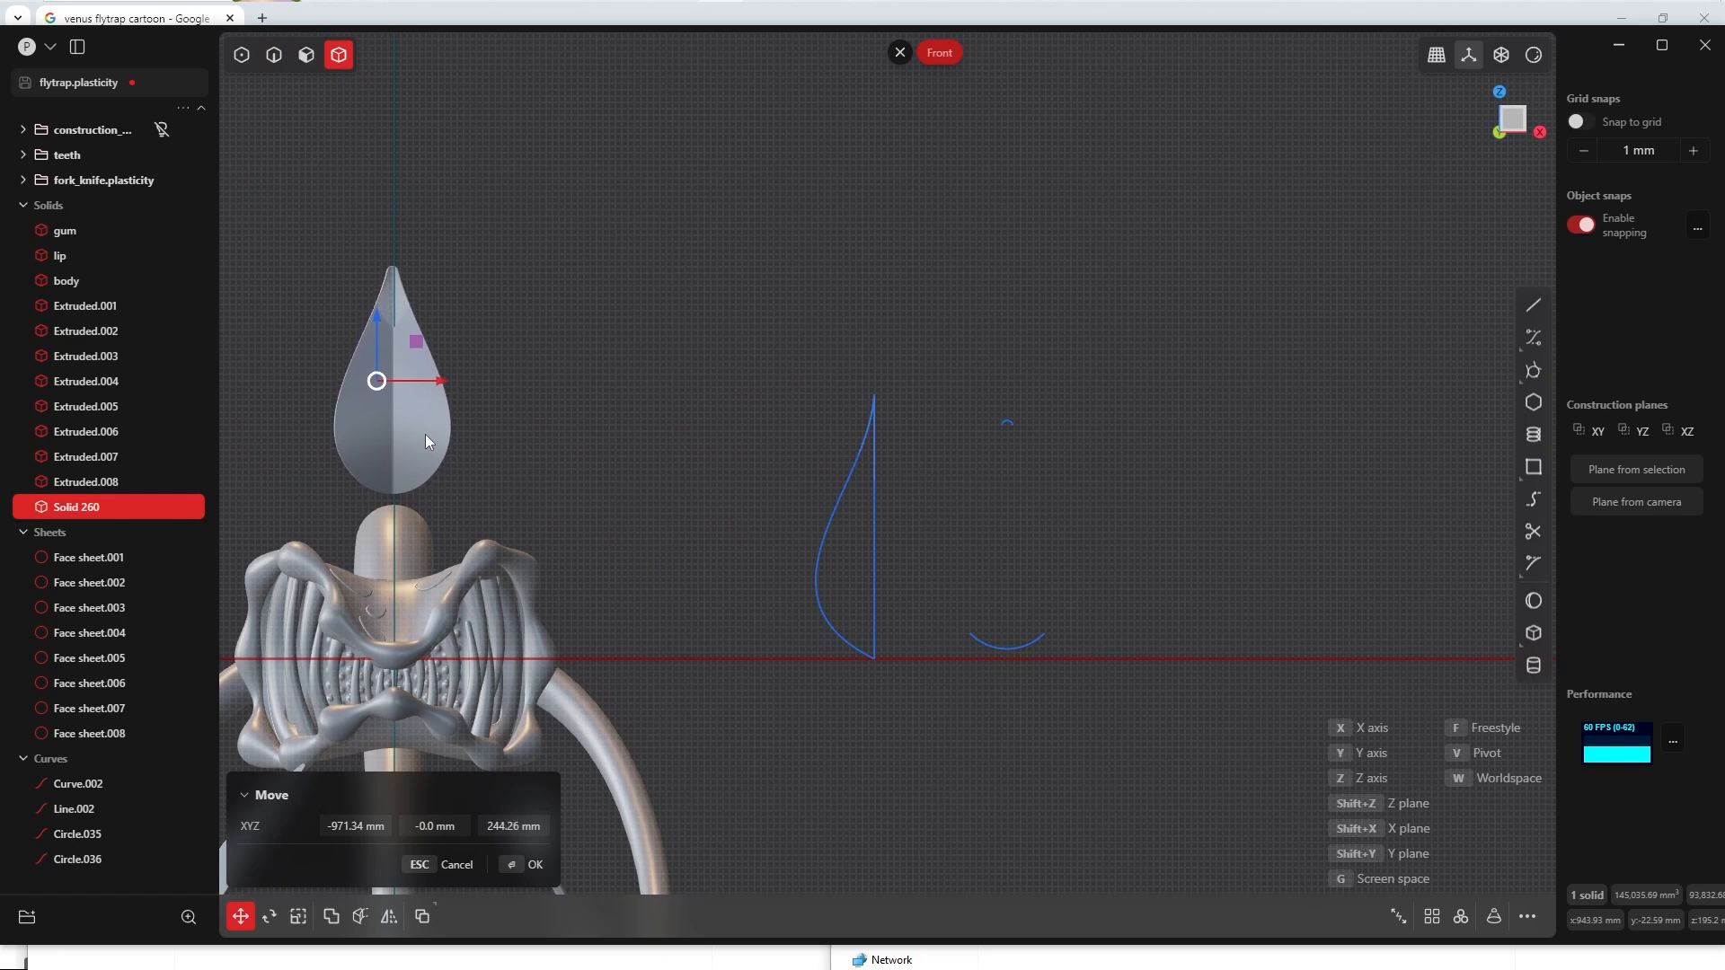
click(514, 867)
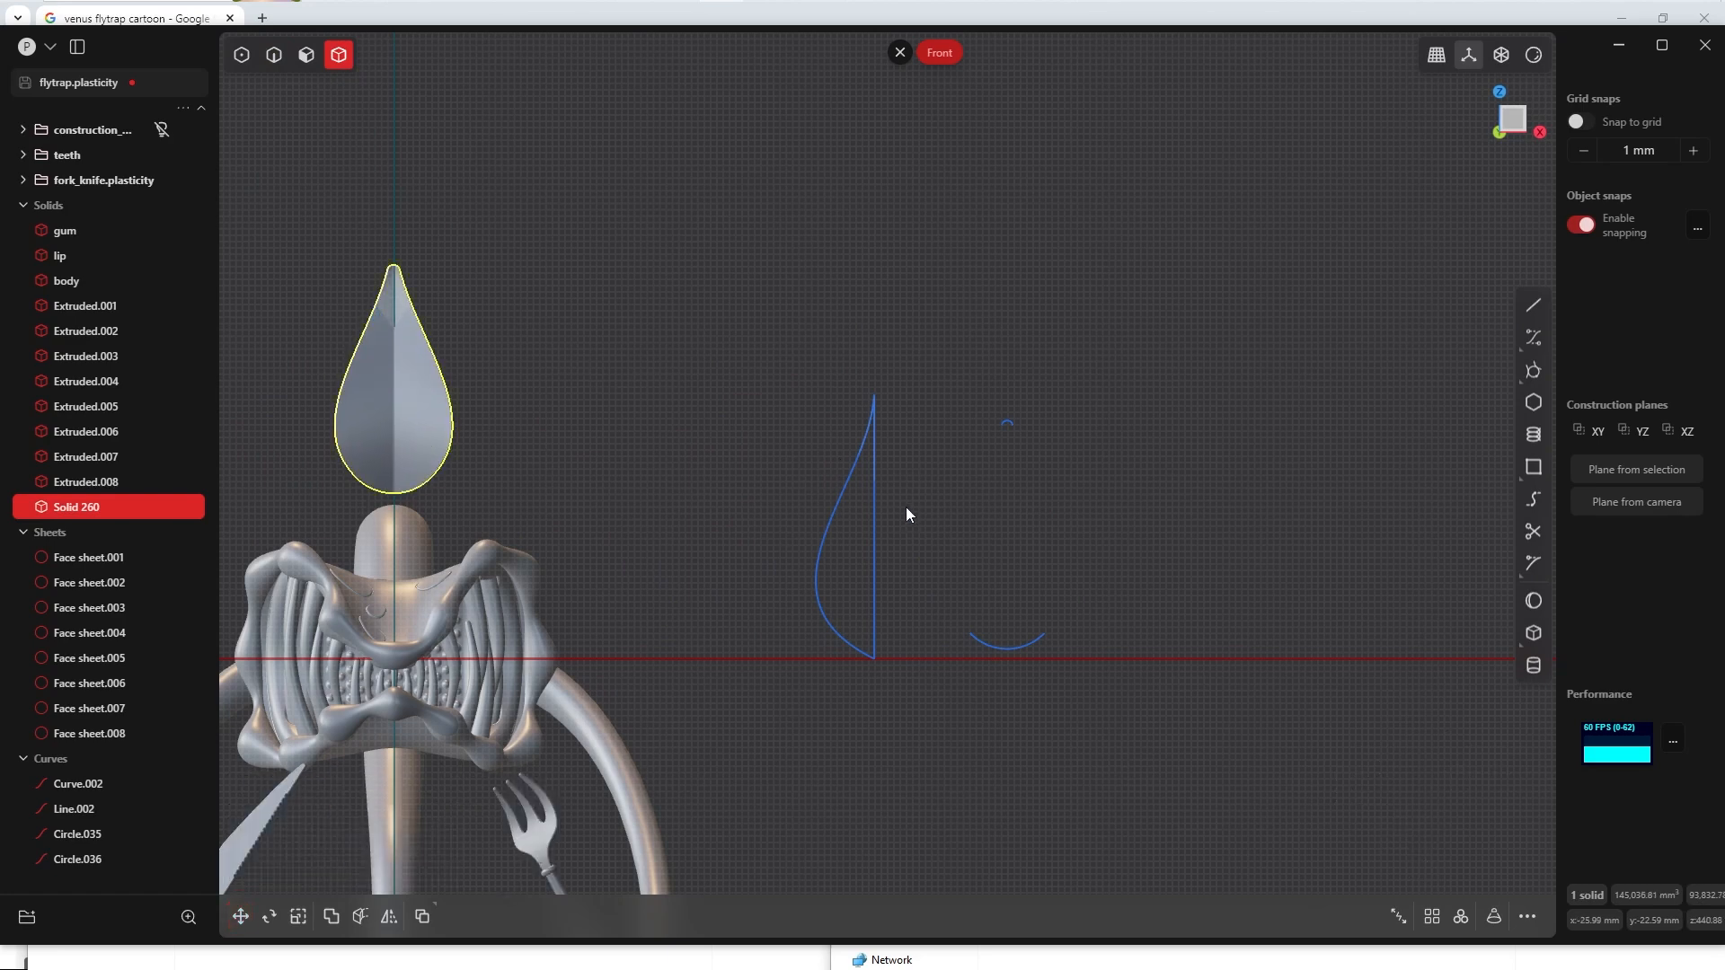
Step: Delete the two leftover trimming arcs
key(2)
drag(932, 355, 1090, 754)
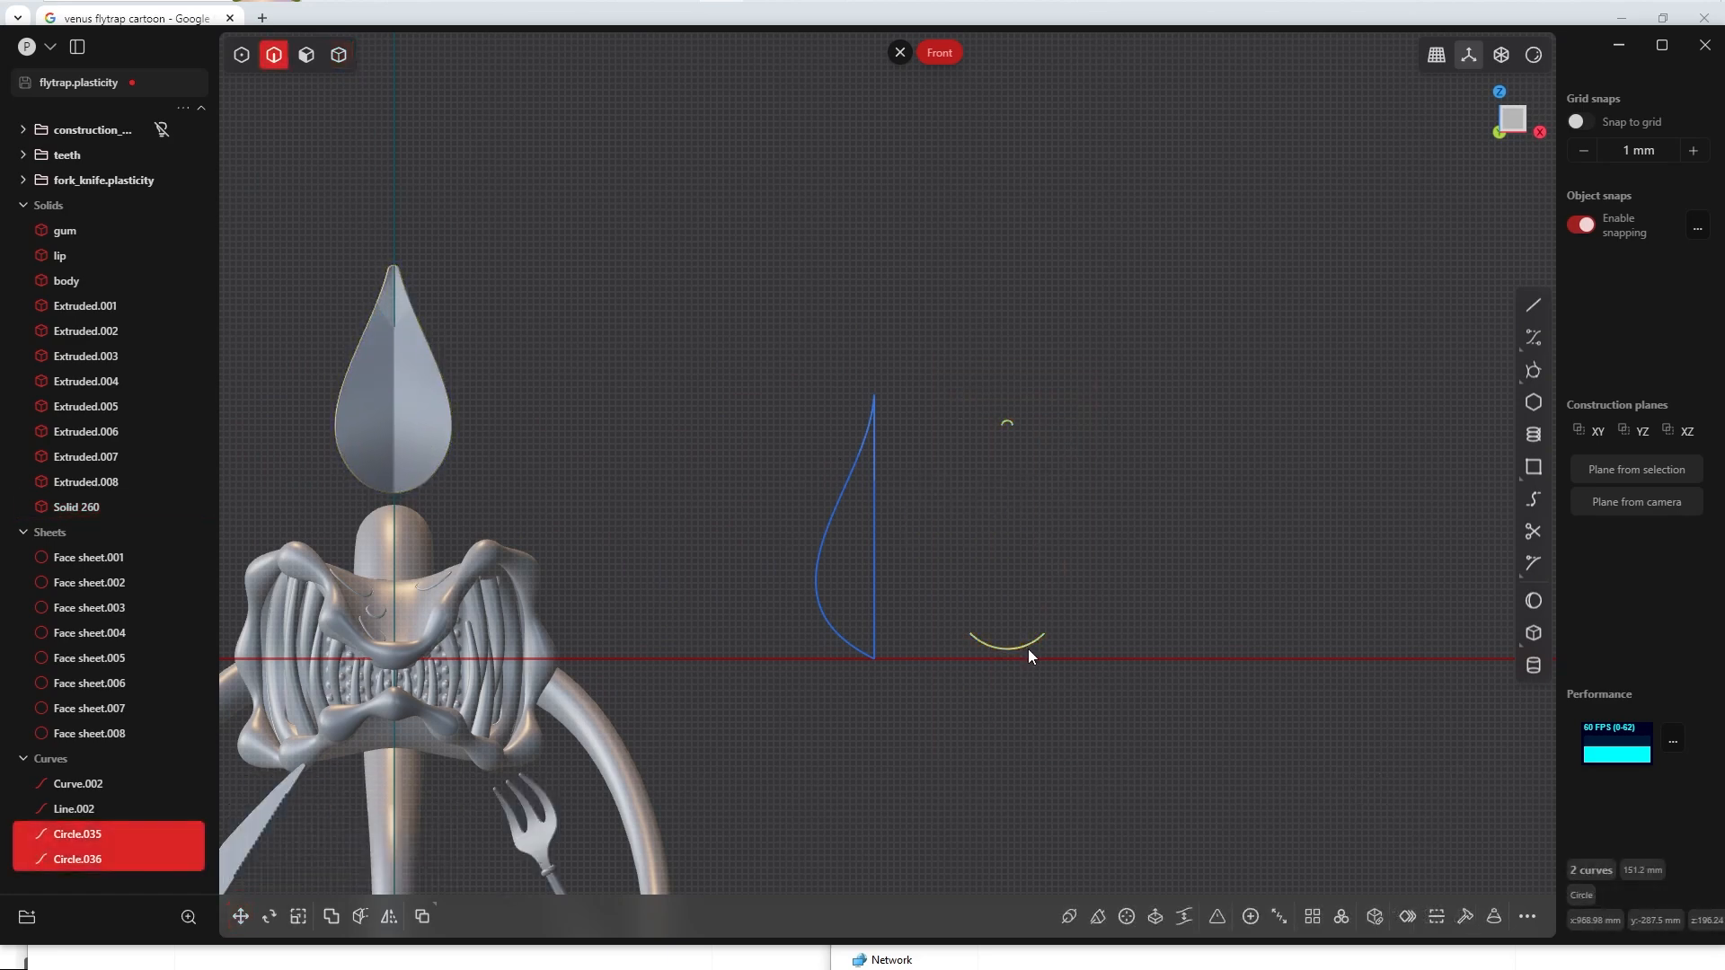
key(Delete)
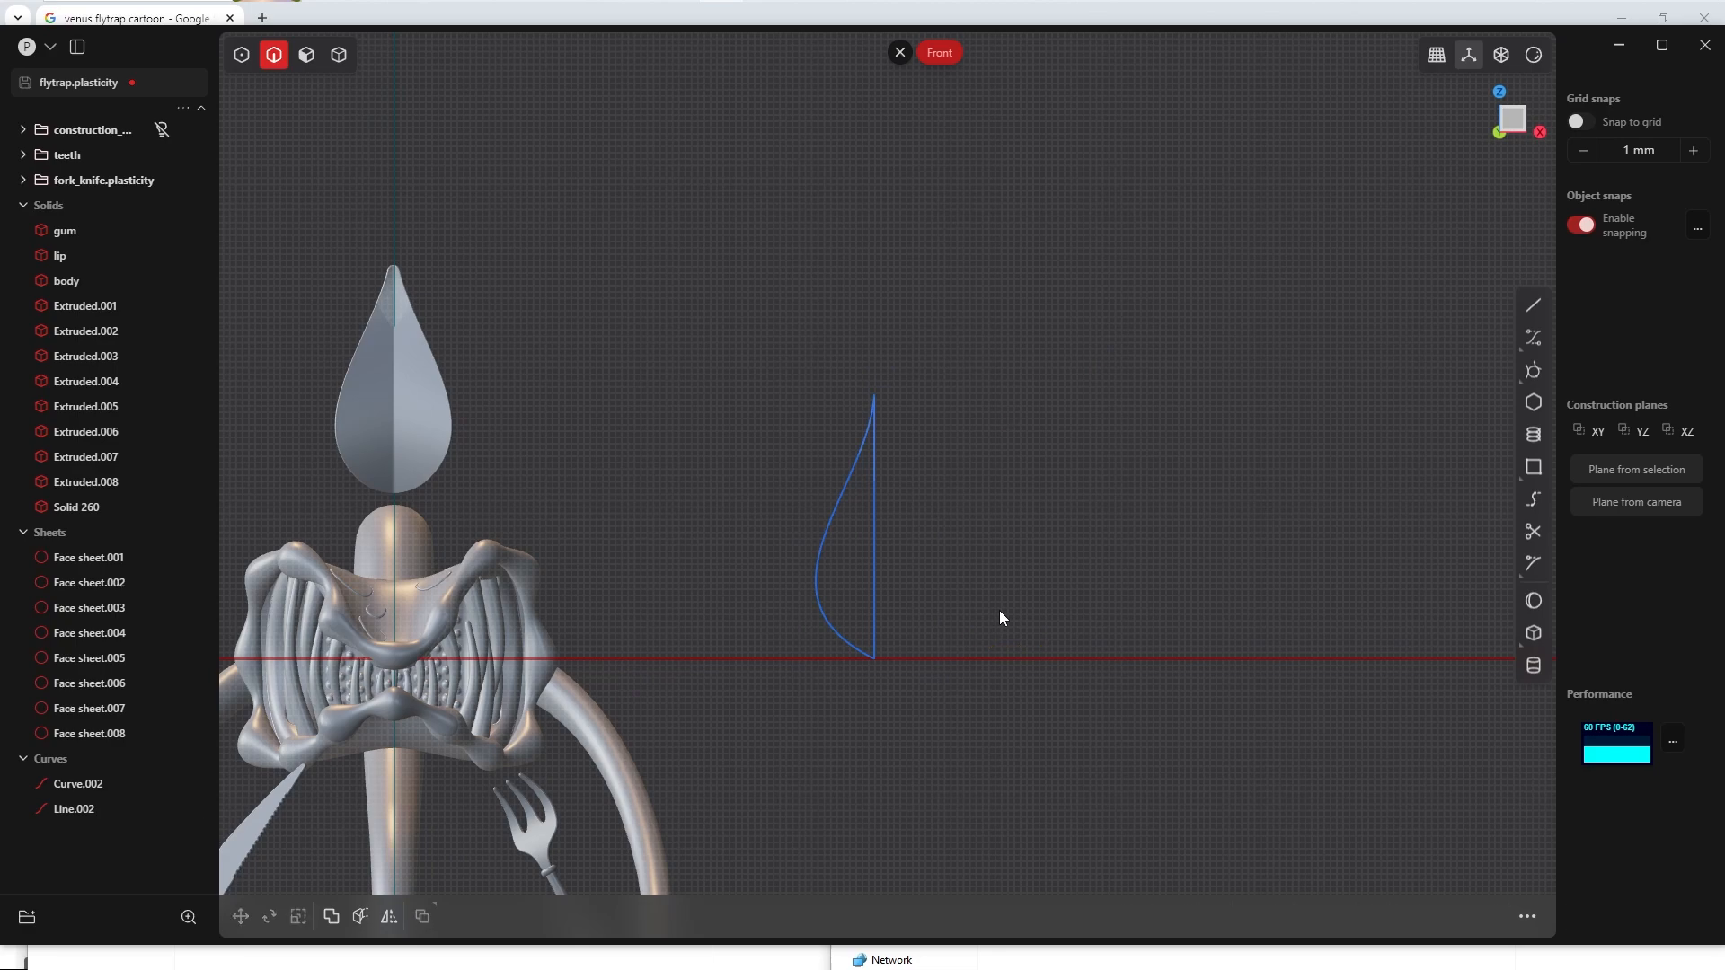
Step: Select the half-leaf profile's curved side and straight line
click(875, 510)
shift+click(833, 513)
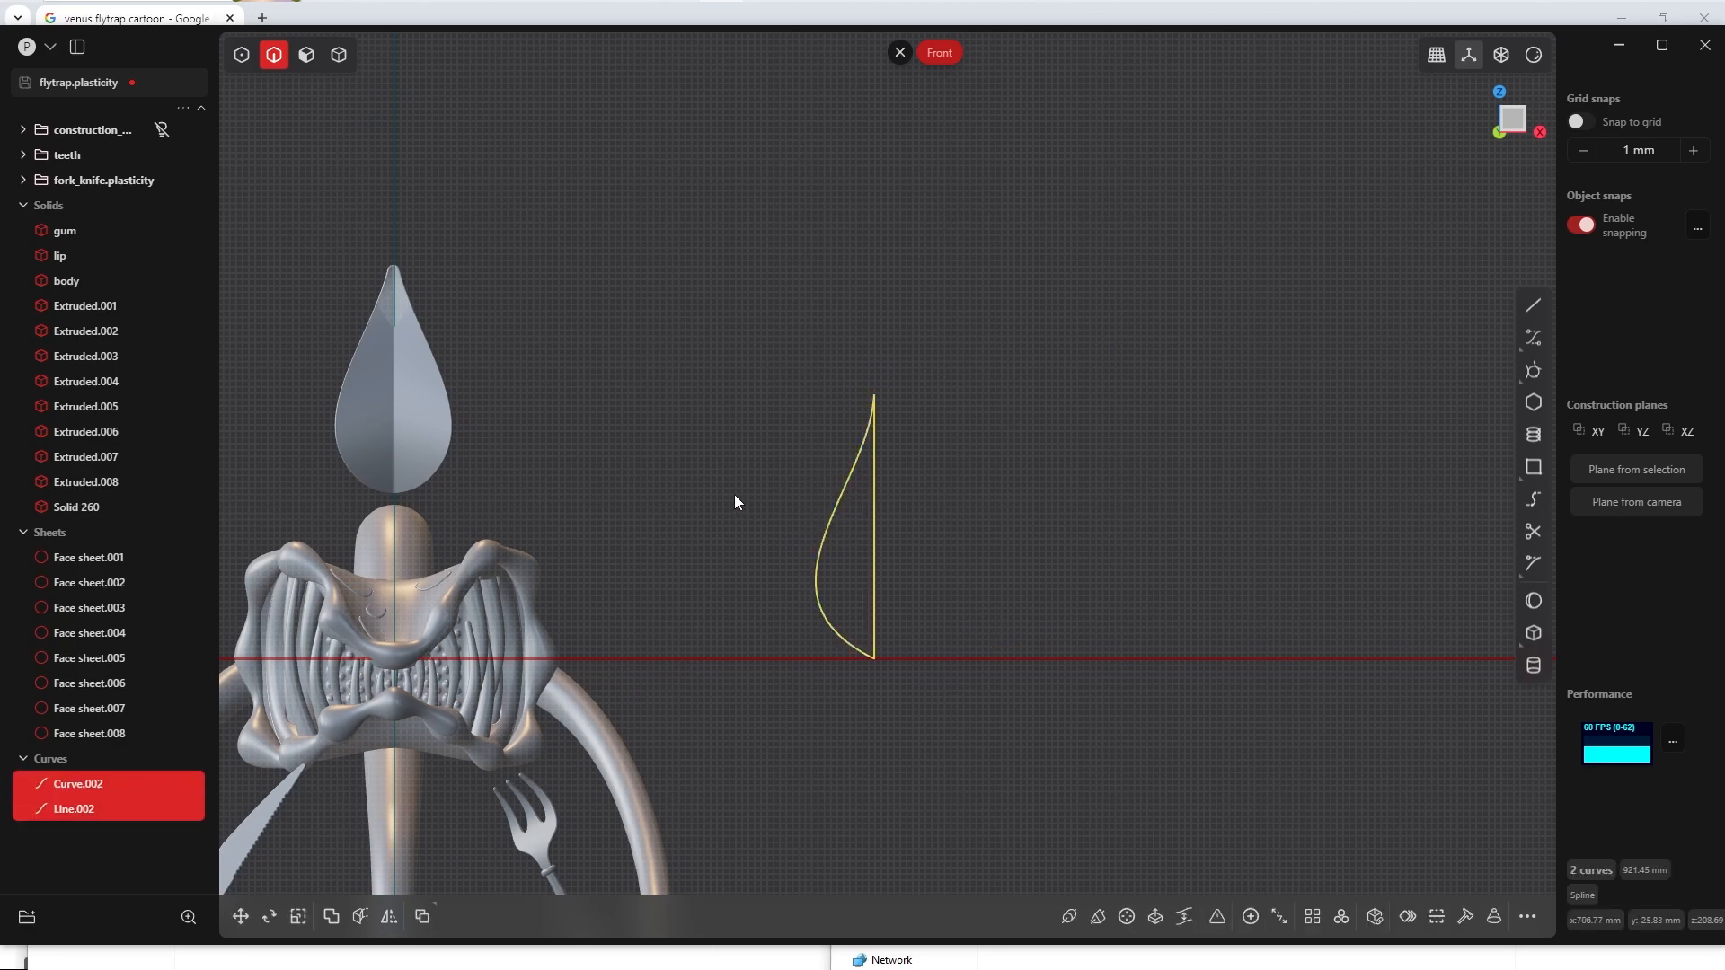
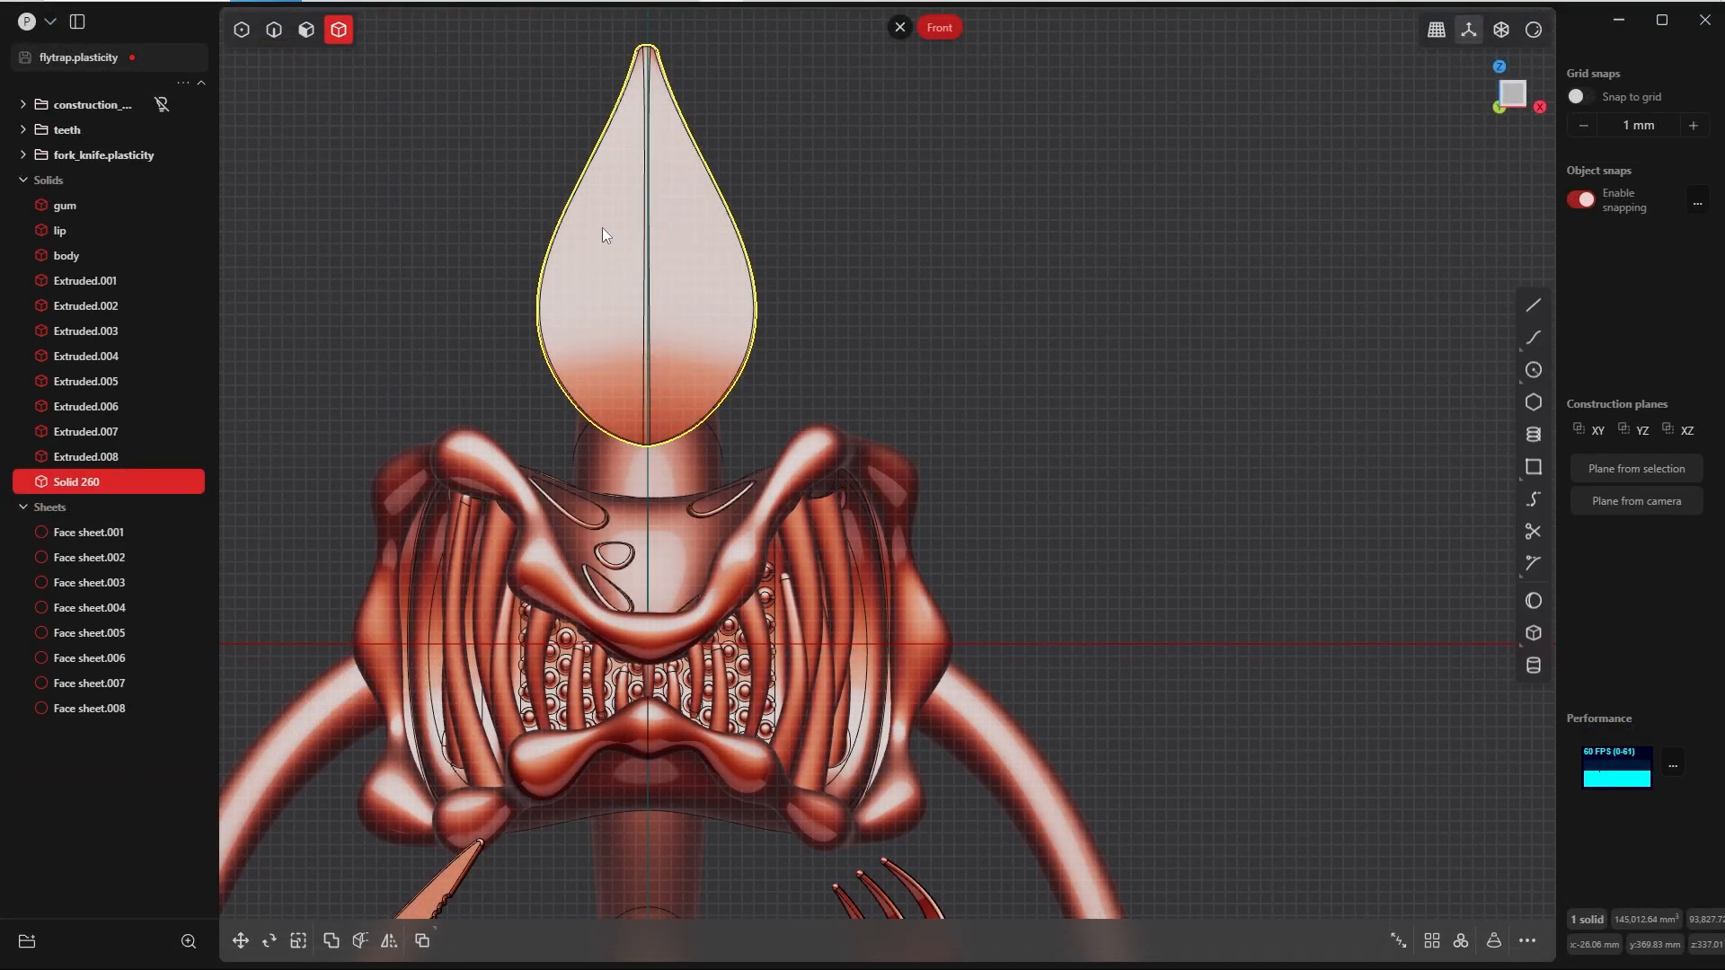
Step: Move the leaf solid sideways away from the flytrap, about 613 mm along X
click(864, 314)
key(Tab)
click(829, 231)
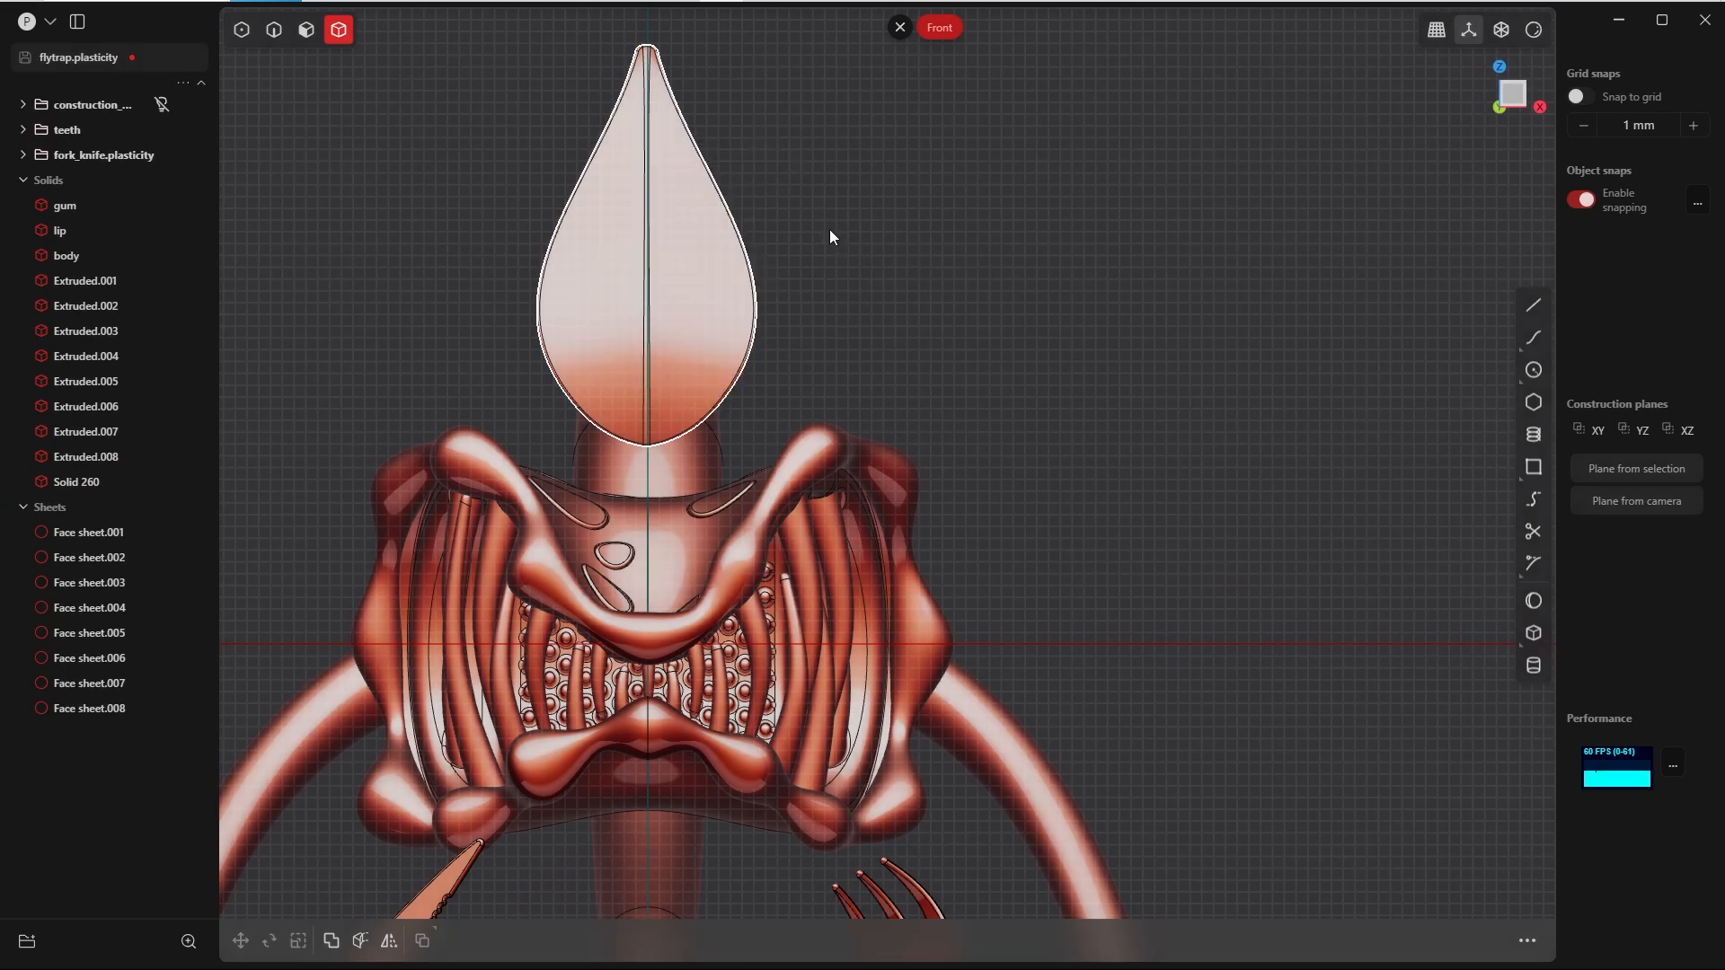
click(706, 295)
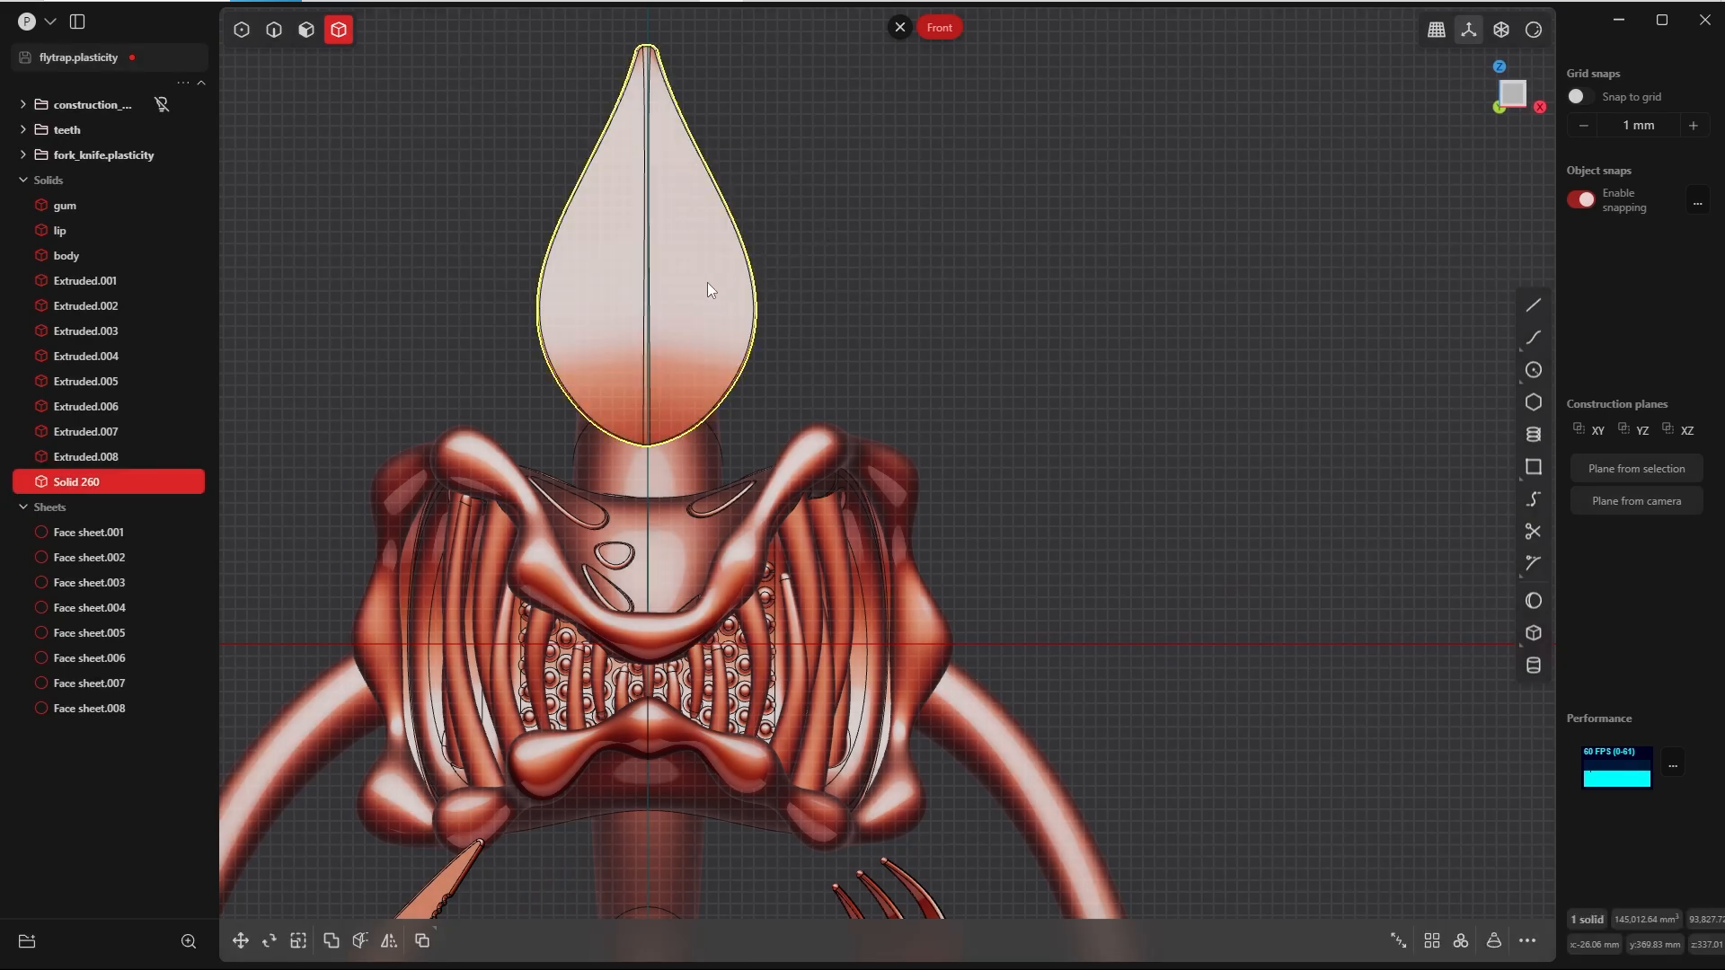
key(g)
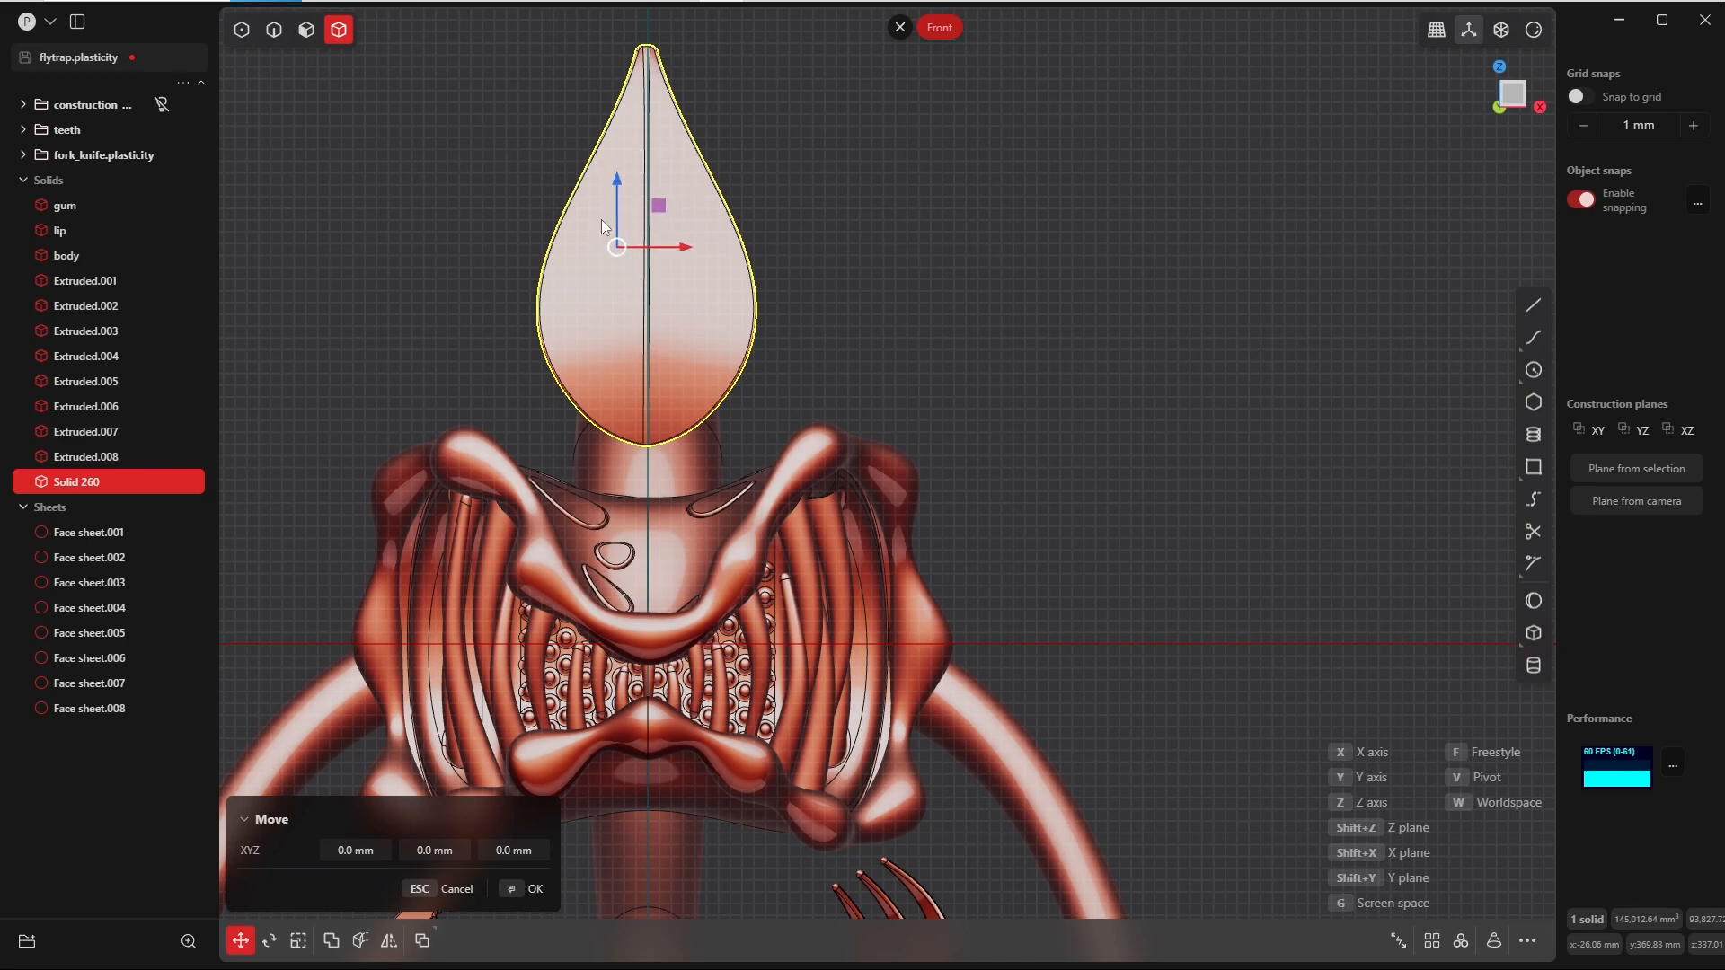
drag(687, 245, 1383, 242)
key(Return)
shift+middle_drag(1150, 463, 956, 487)
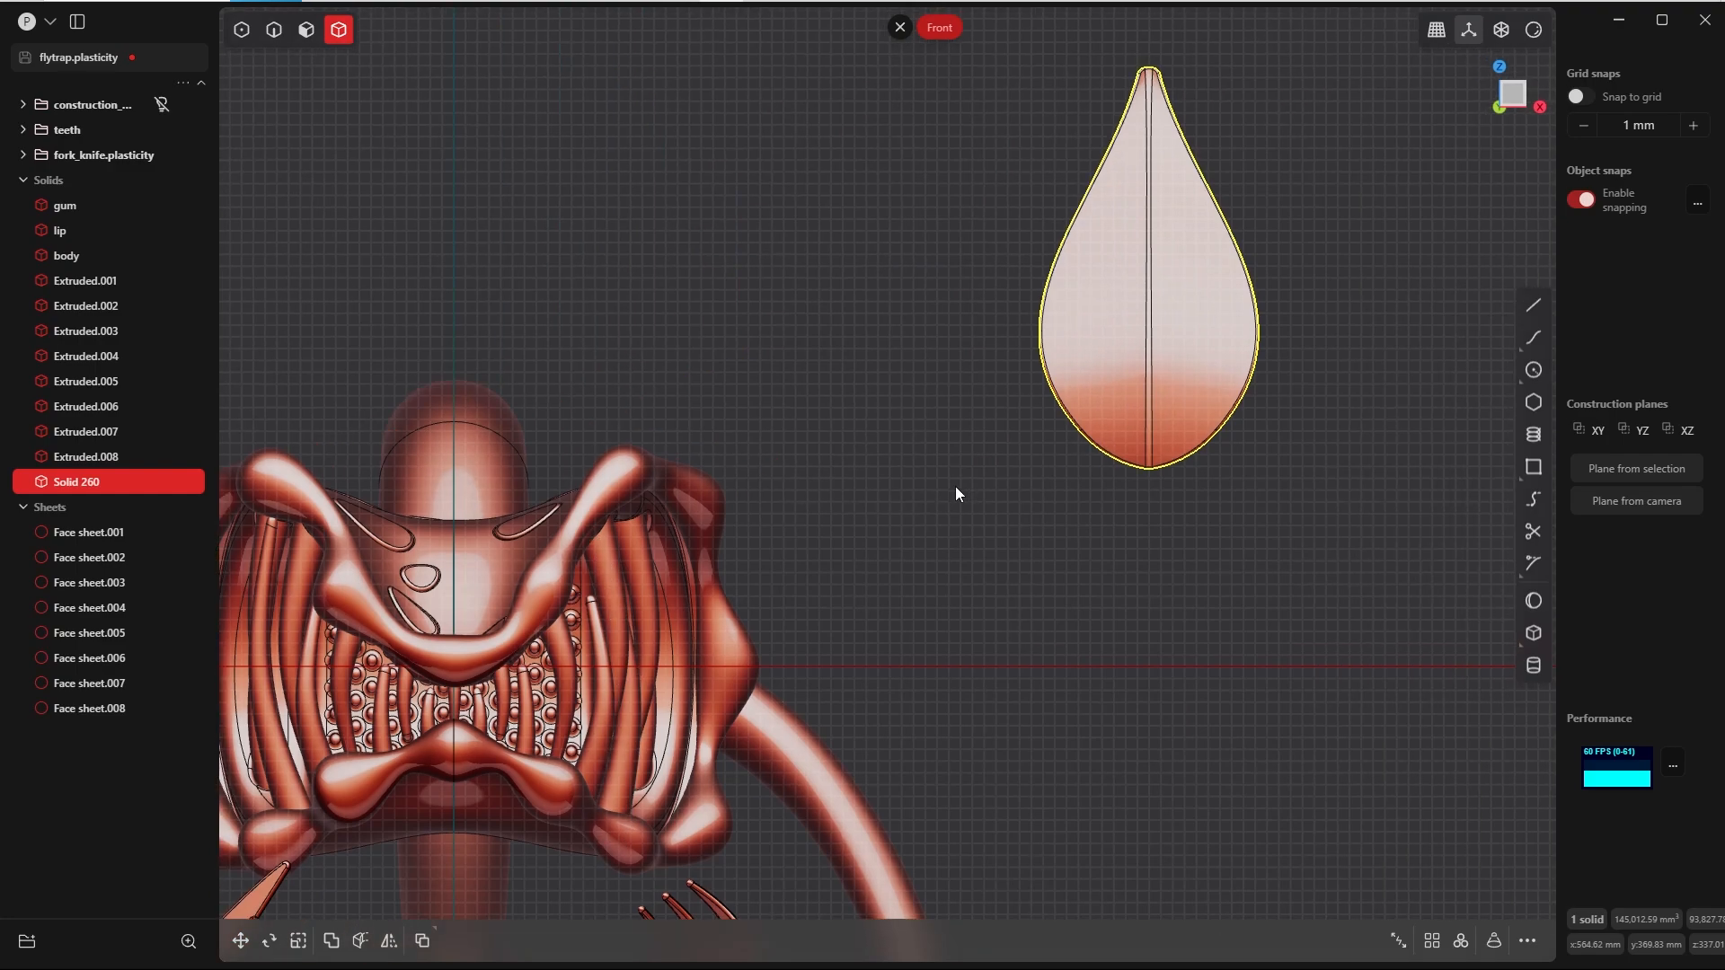
shift+middle_drag(956, 487, 829, 504)
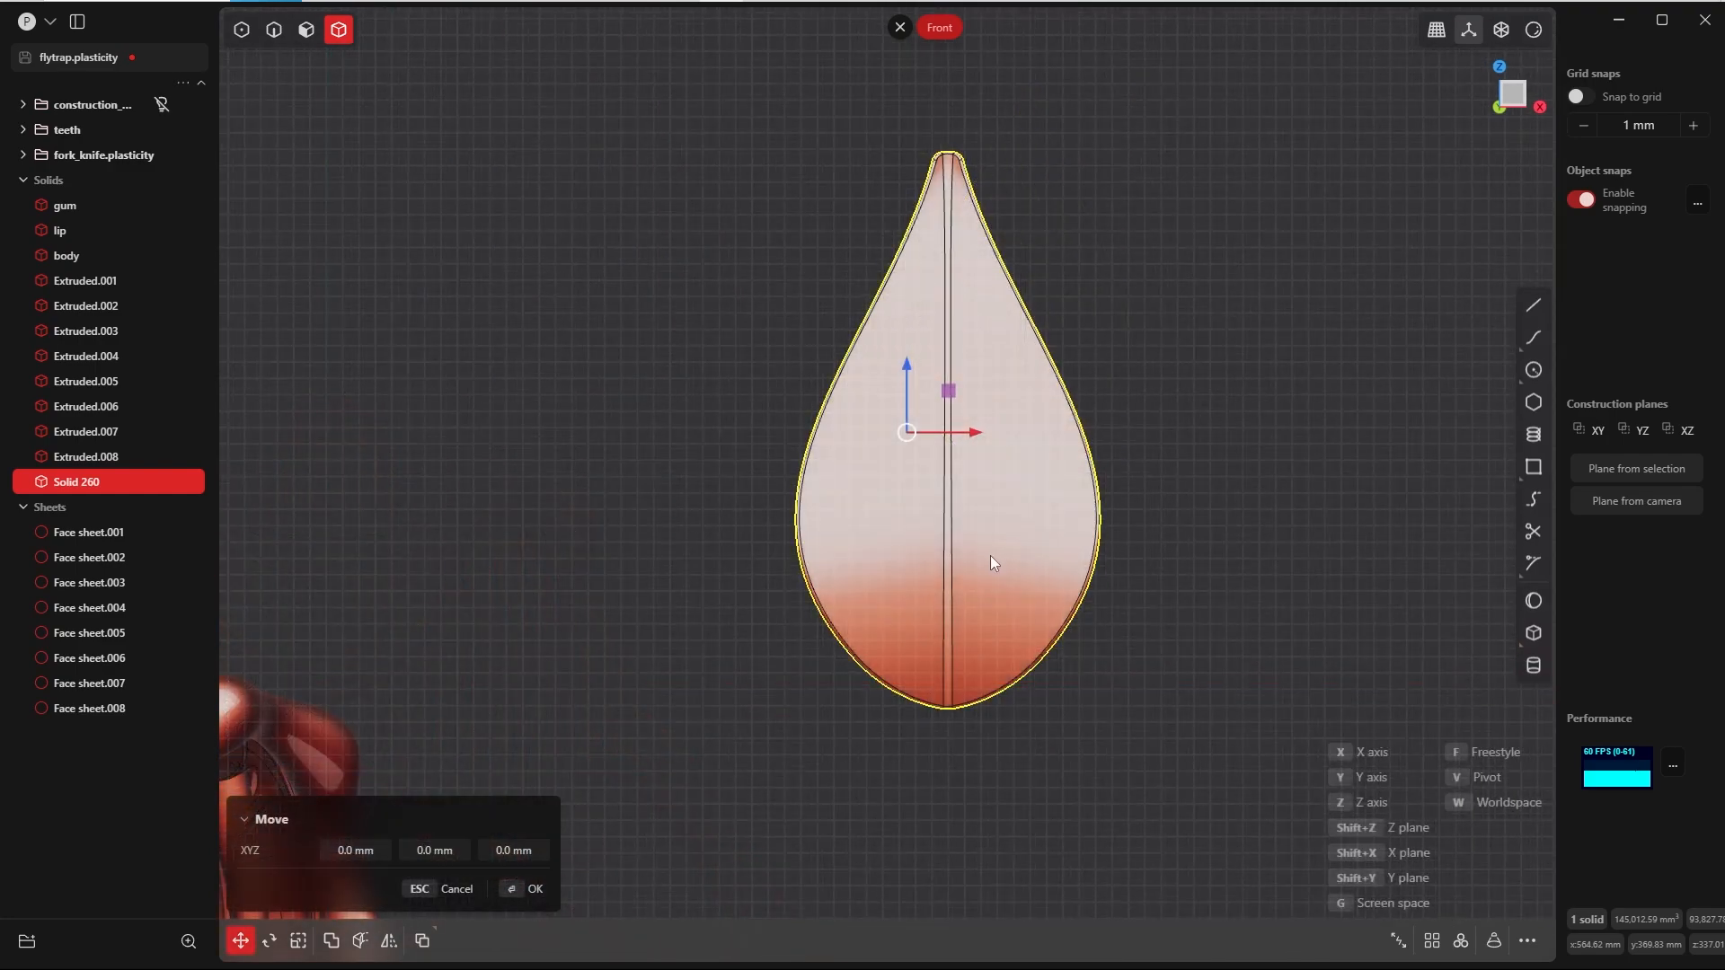
key(Escape)
Step: Mirror the leaf solid across its vertical centerline from the bottom center point, slicing down the mirror plane without merging the halves
key(alt+x)
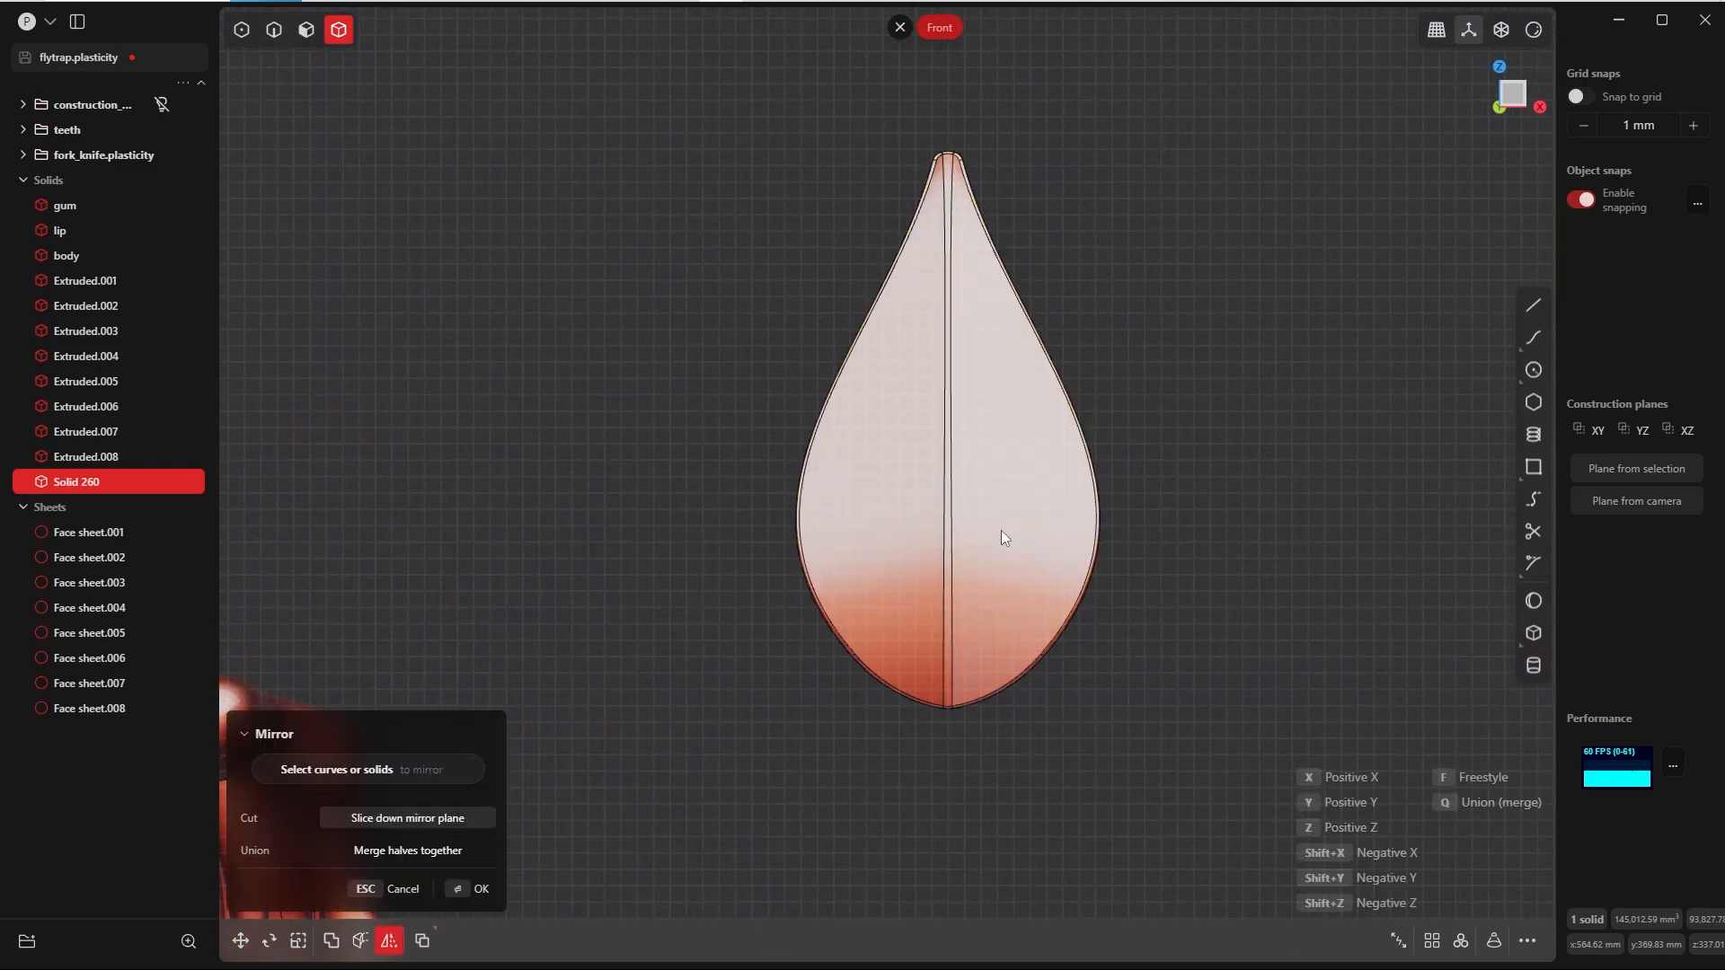
scroll(990, 553, down, 5)
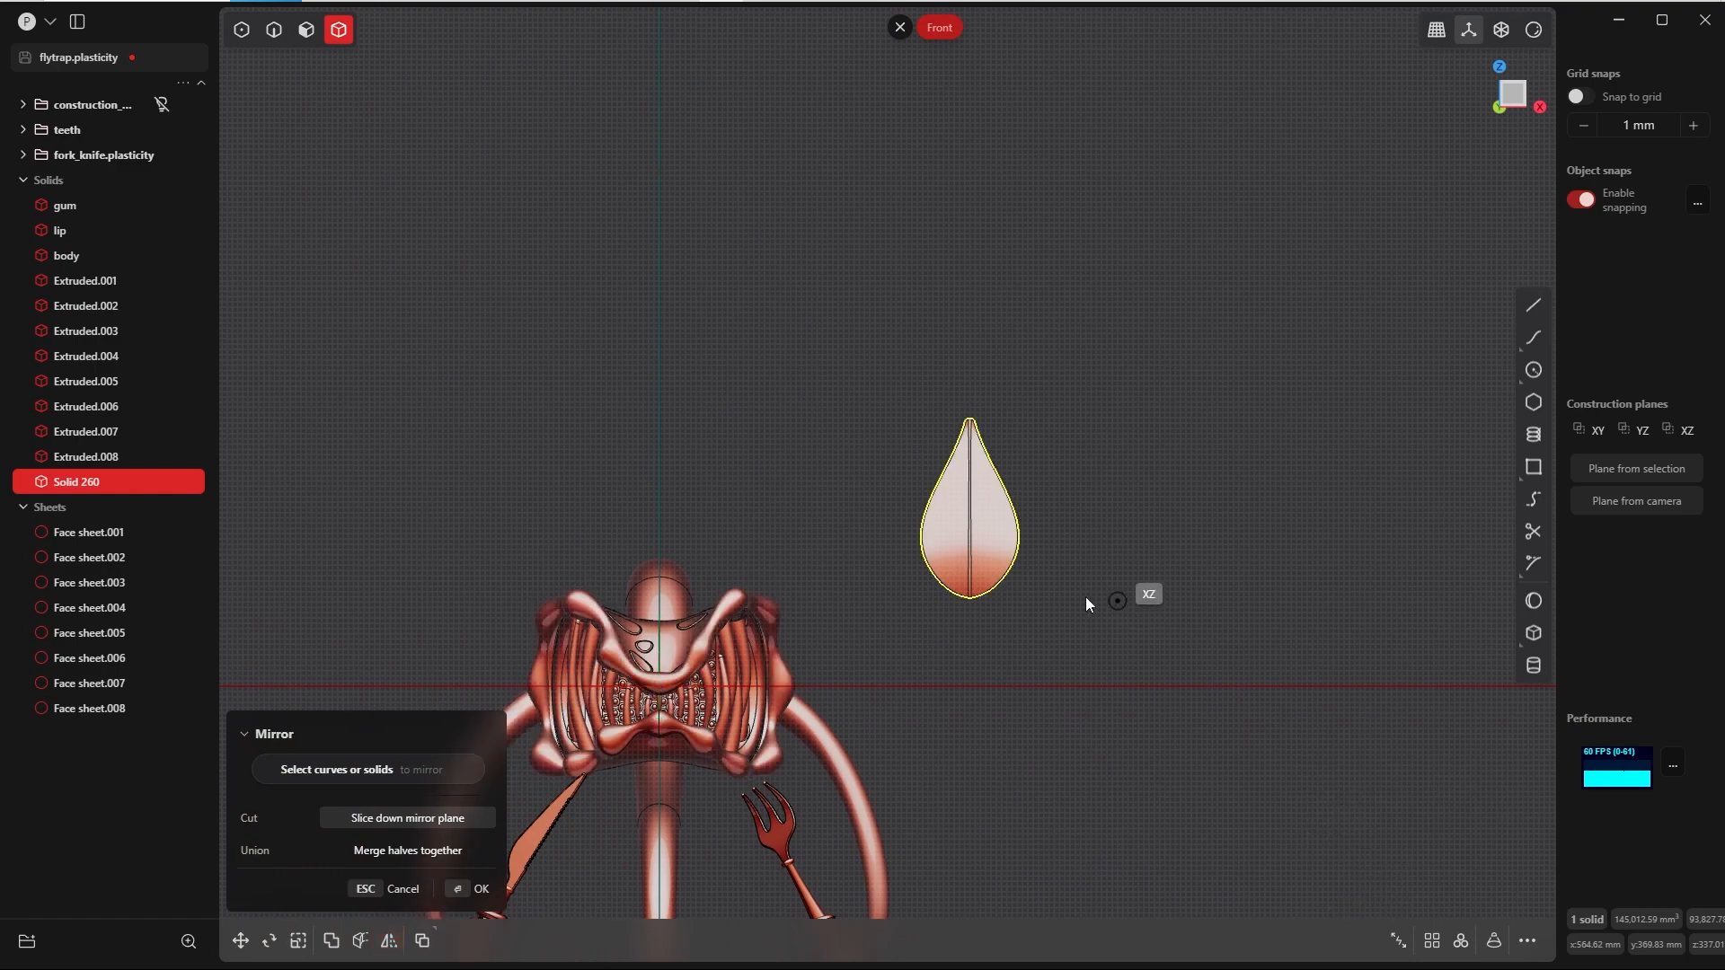
scroll(1026, 601, up, 8)
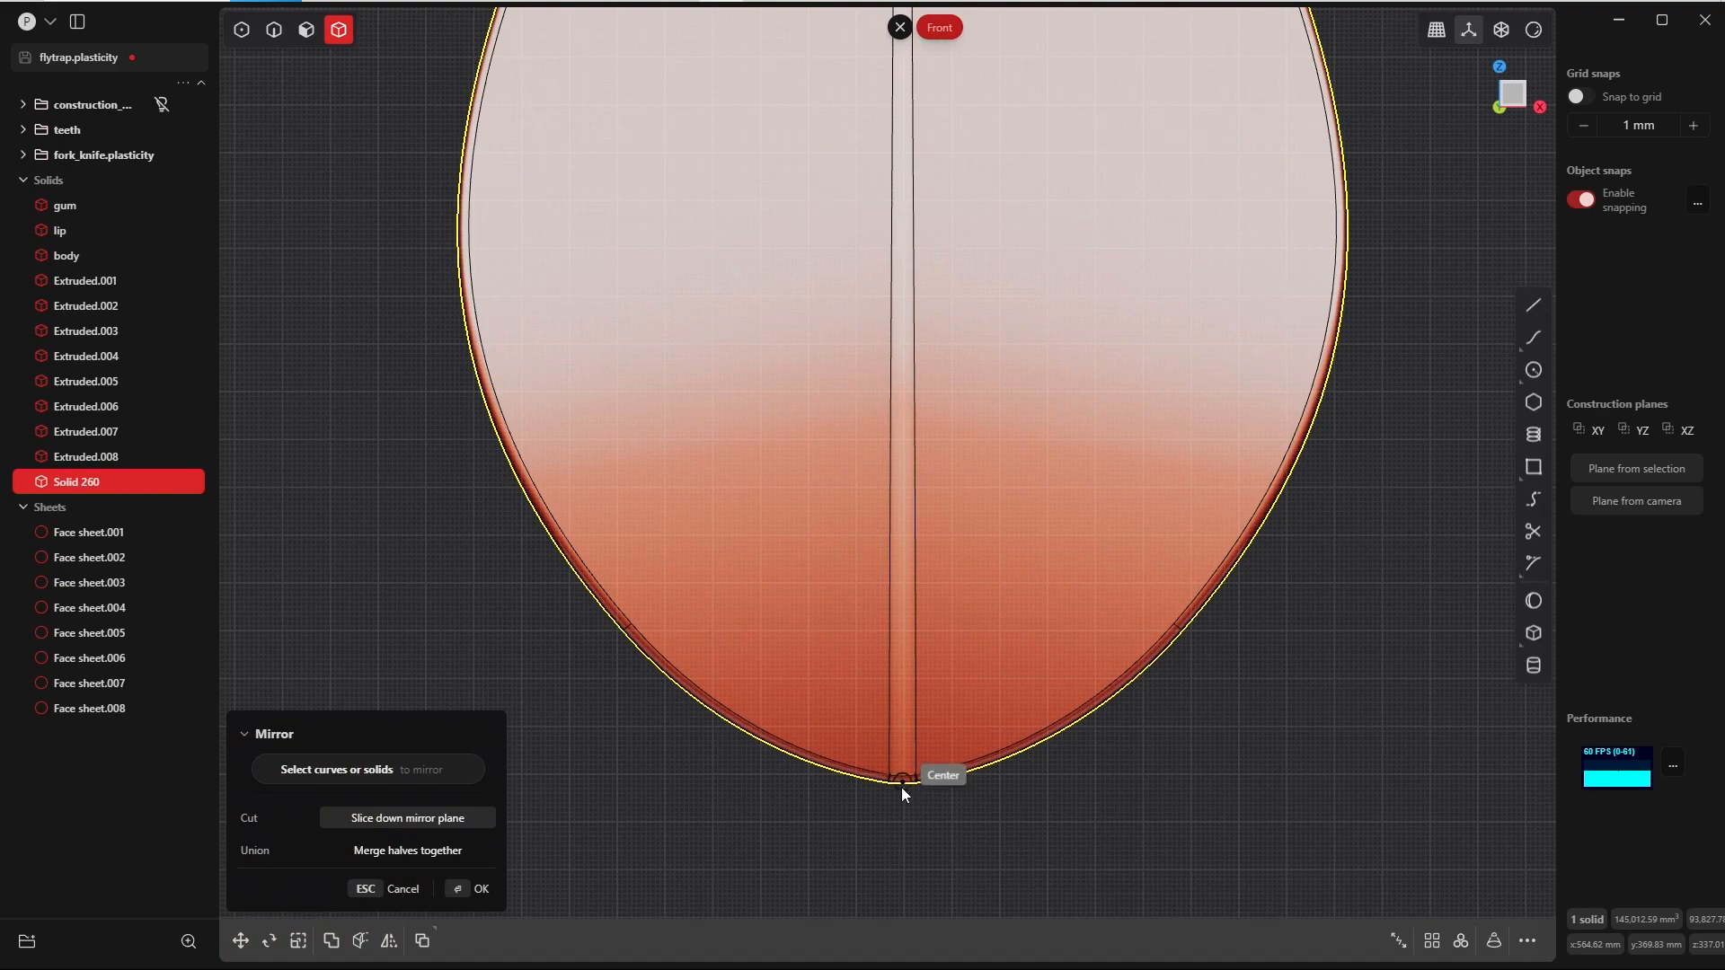
scroll(919, 796, down, 10)
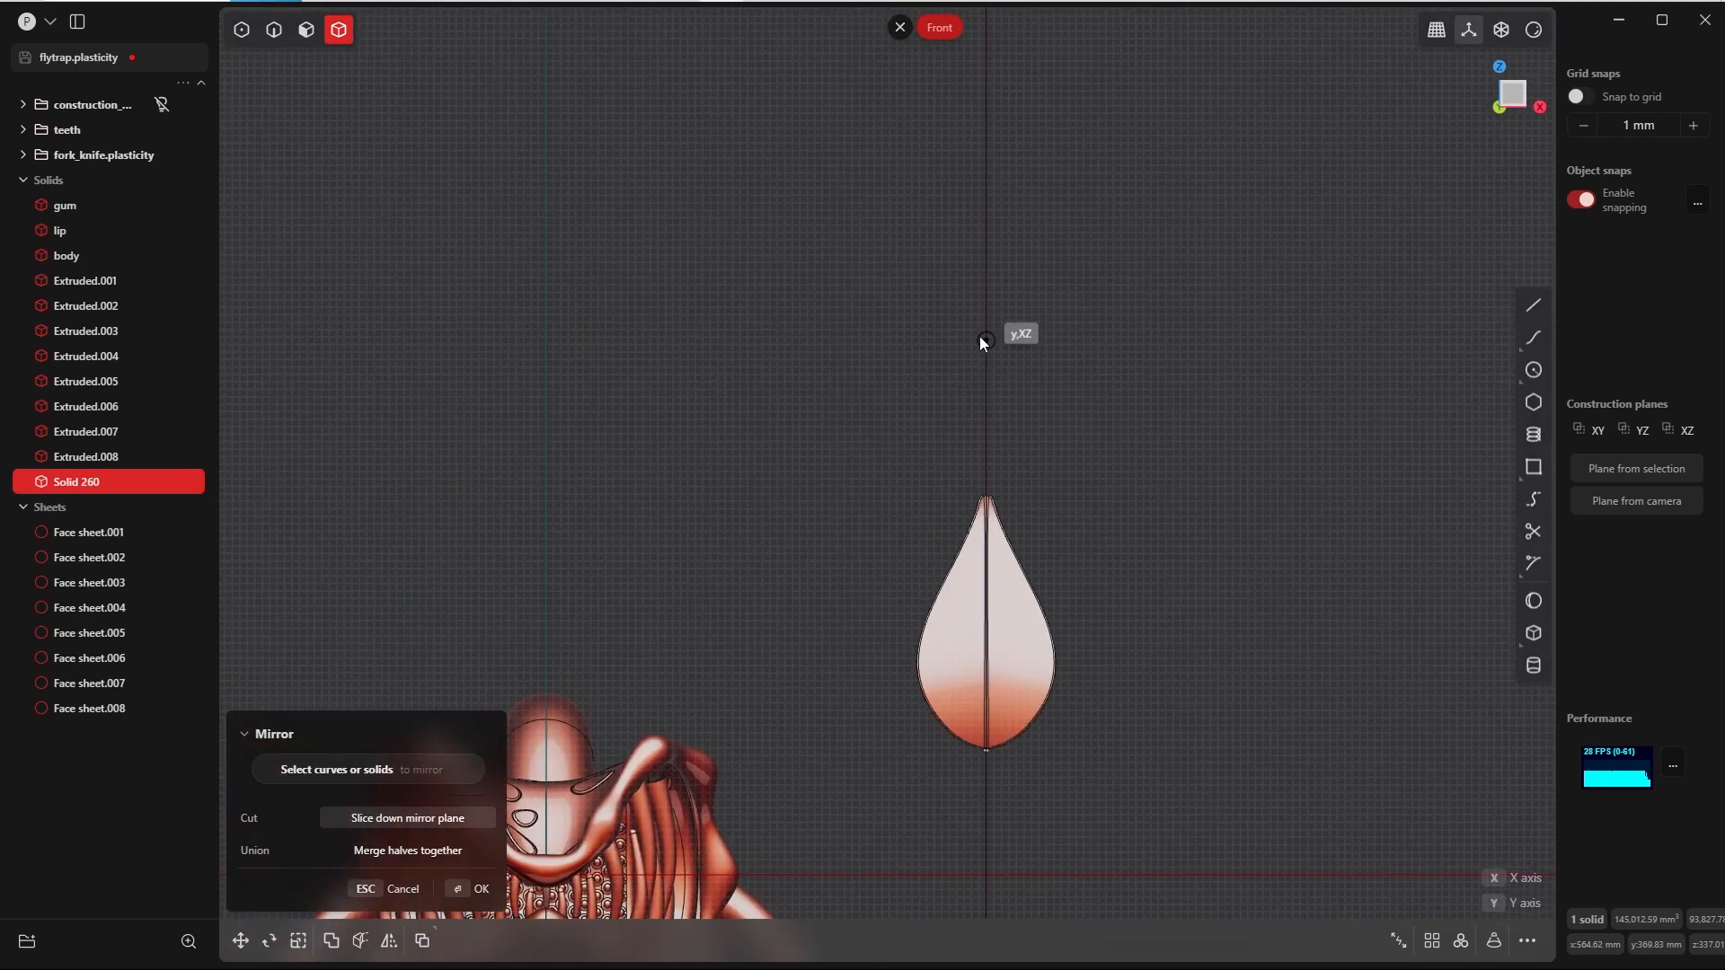
click(983, 322)
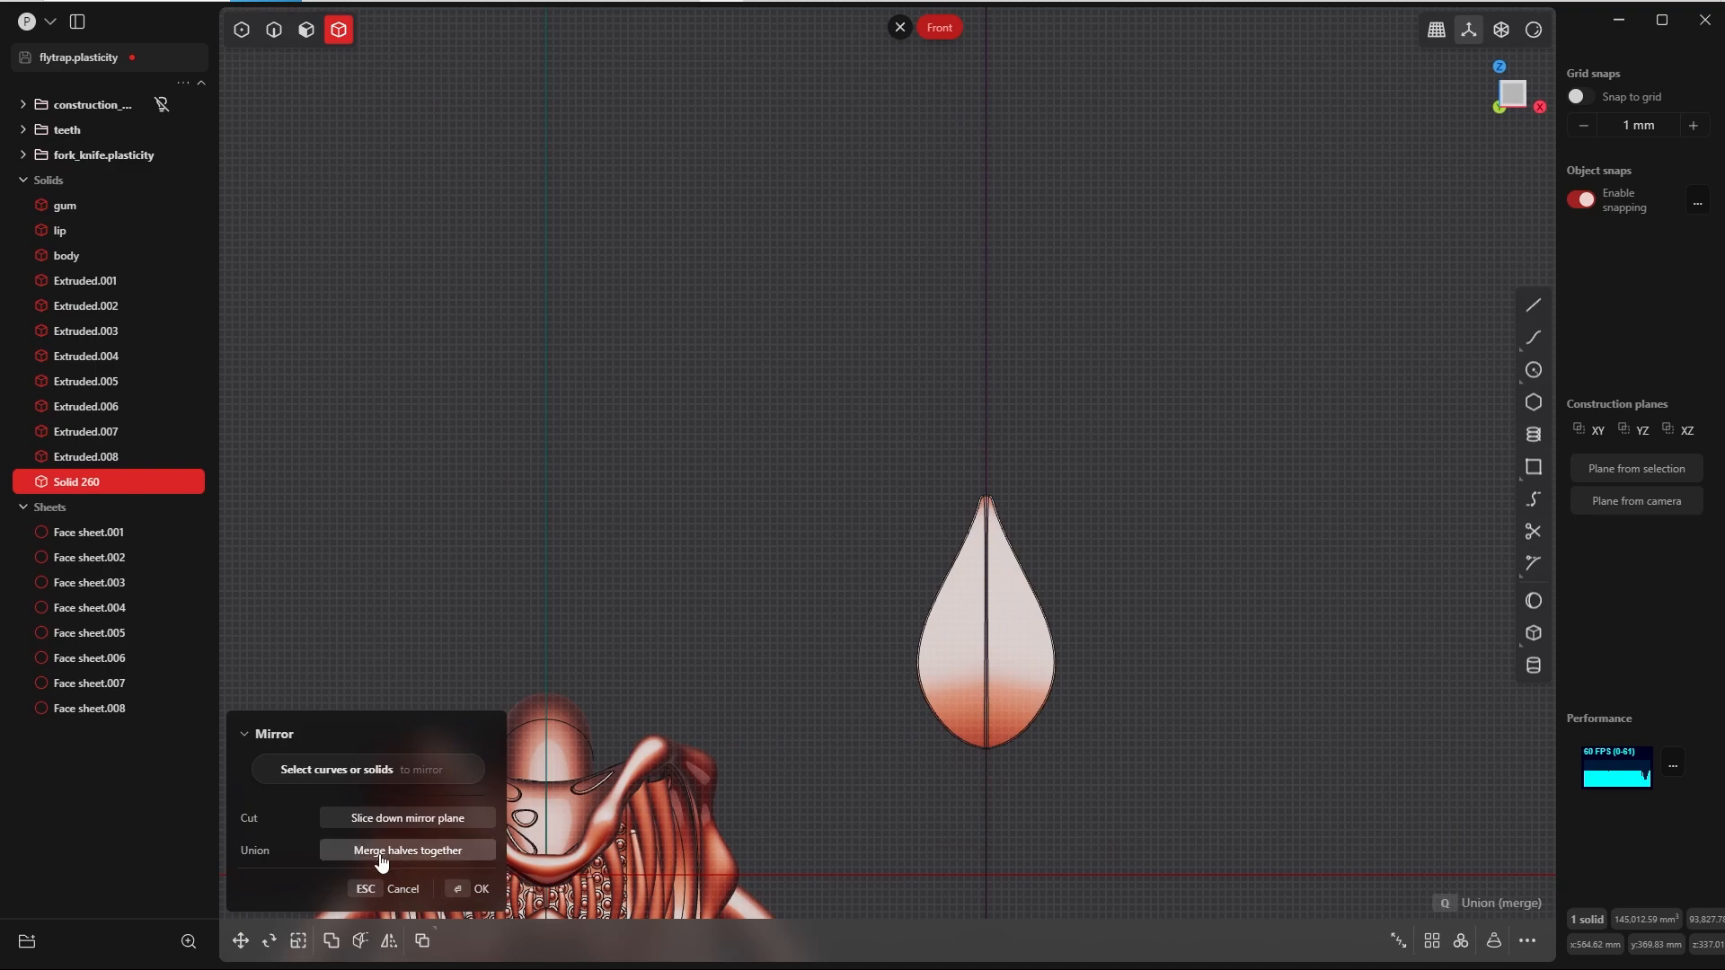
click(467, 891)
scroll(842, 657, up, 4)
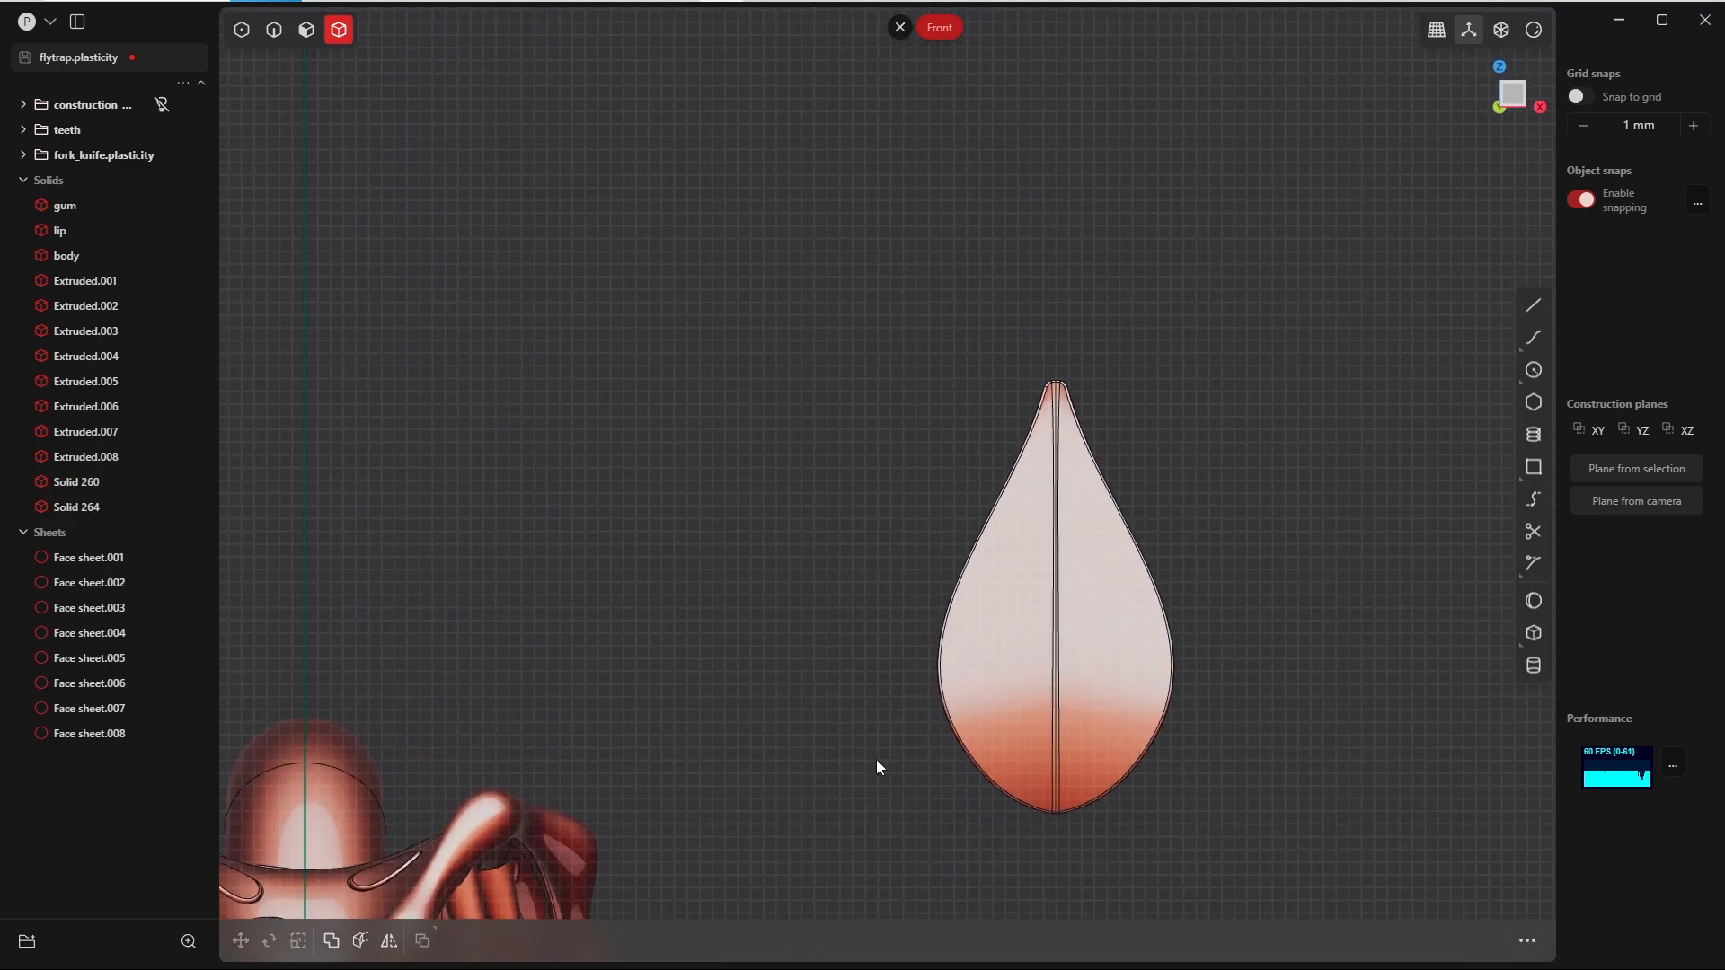
Step: Join the two leaf halves into a single solid with a Boolean Union
shift+middle_drag(1012, 655, 809, 586)
click(941, 512)
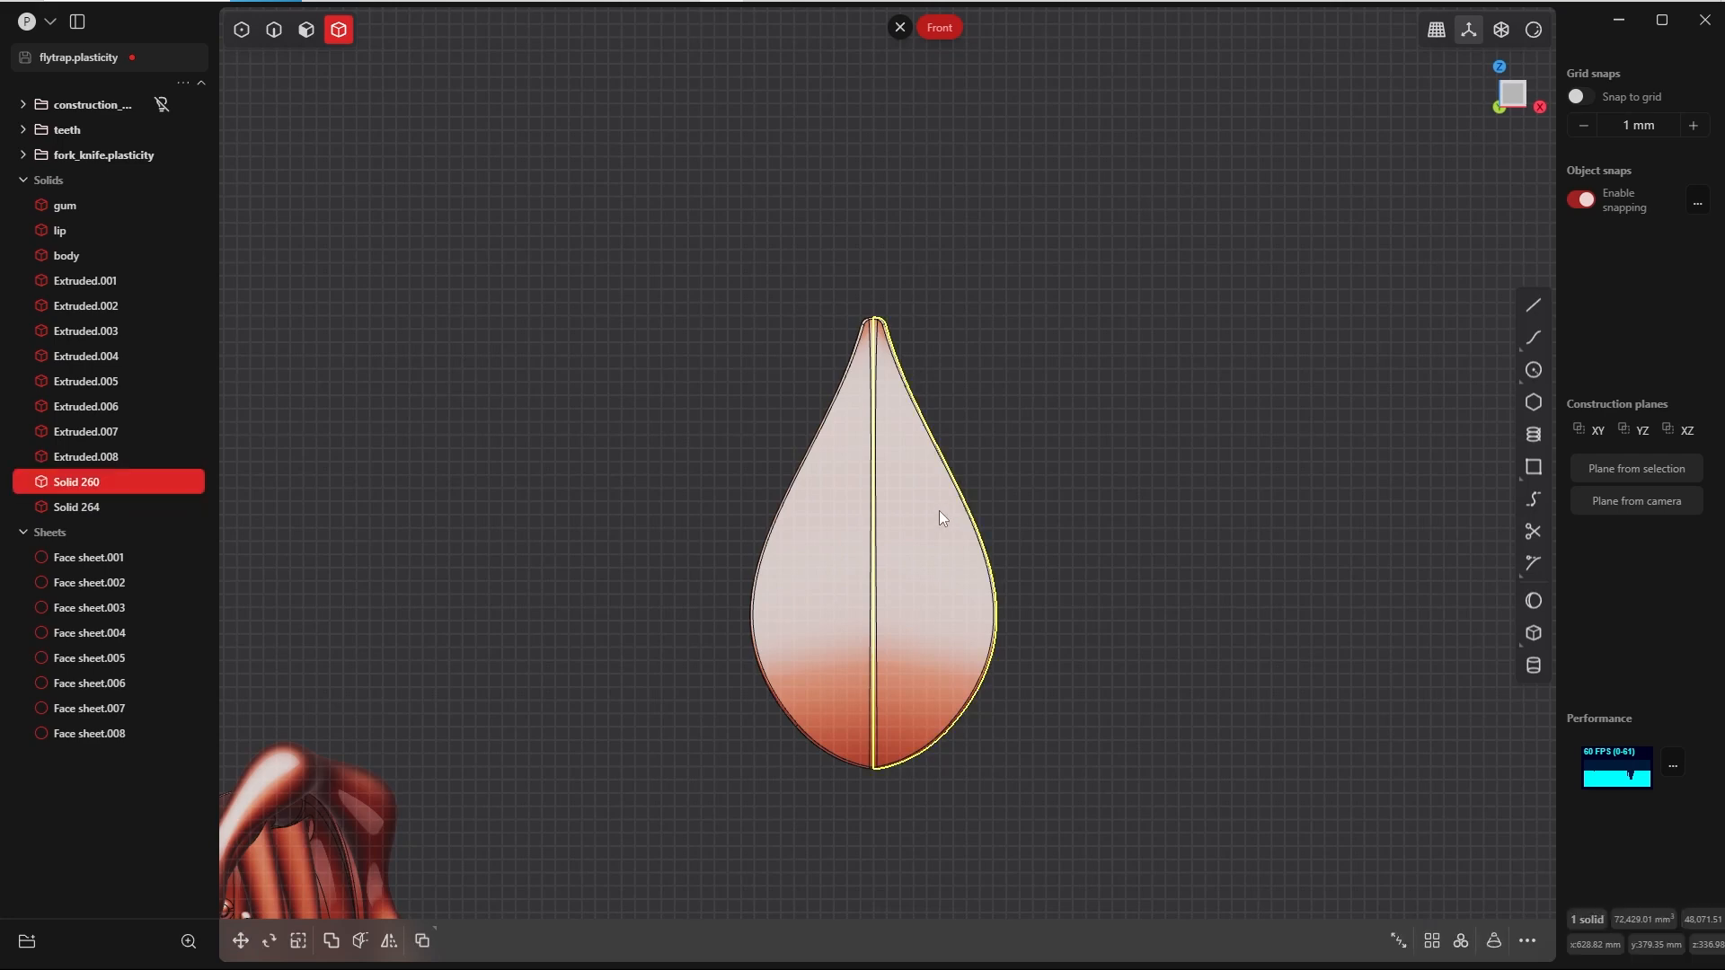
click(841, 532)
key(shift+b)
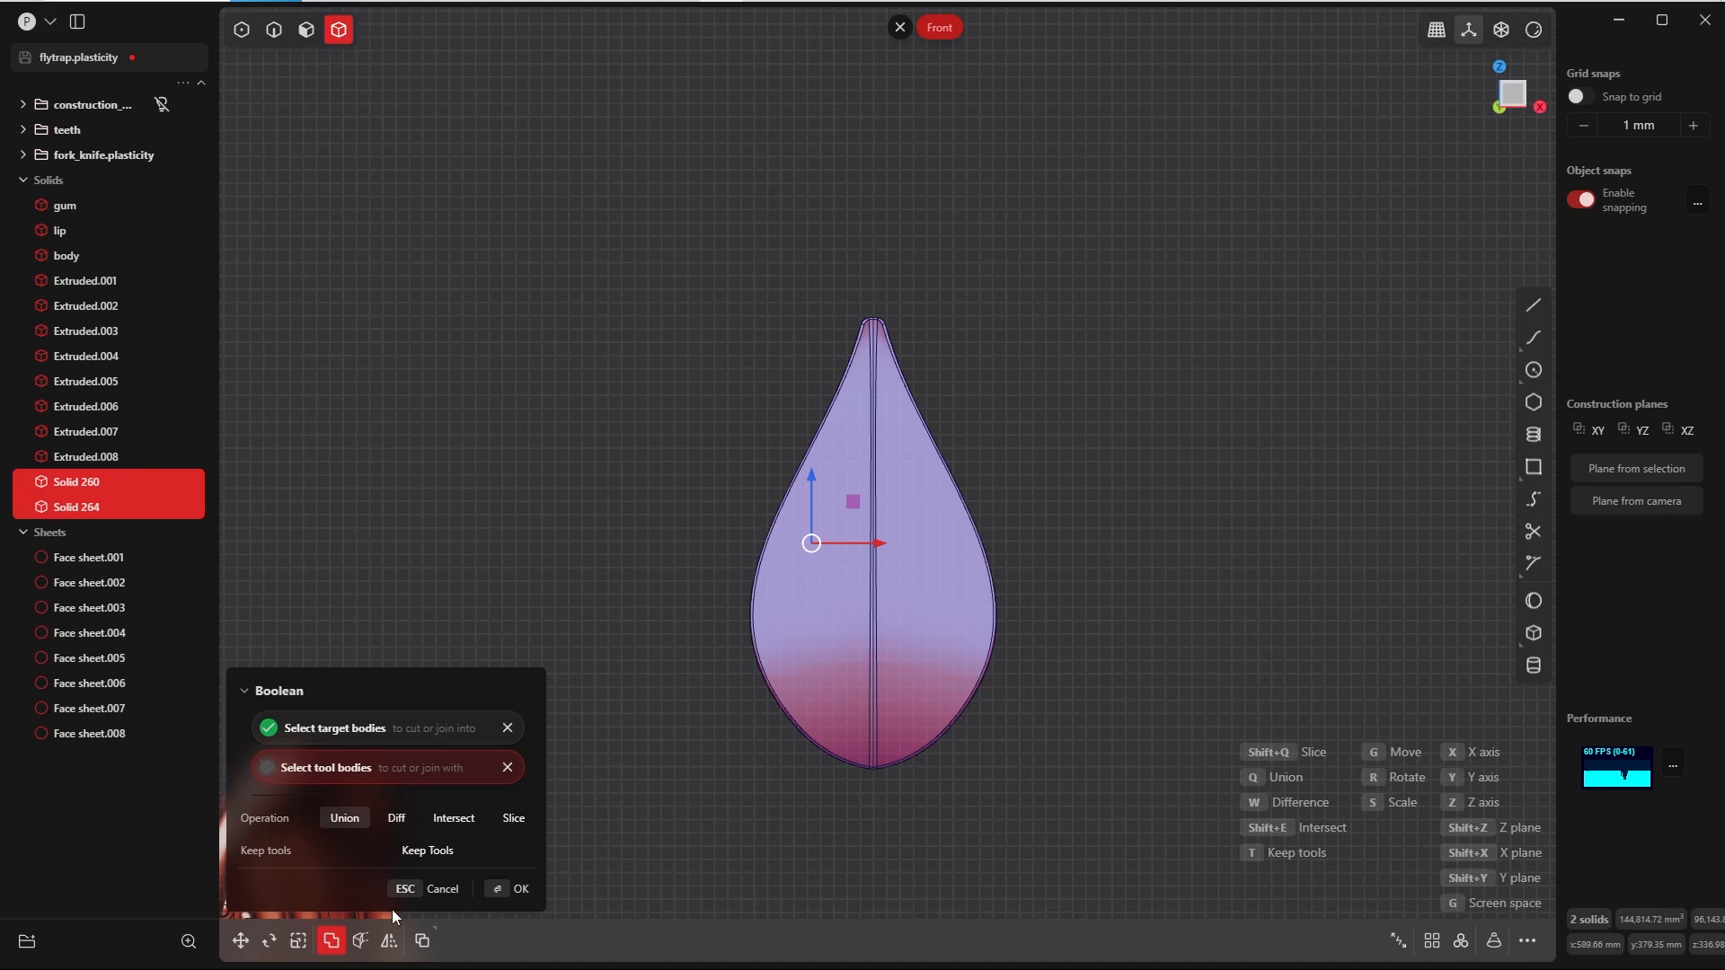
click(503, 889)
key(g)
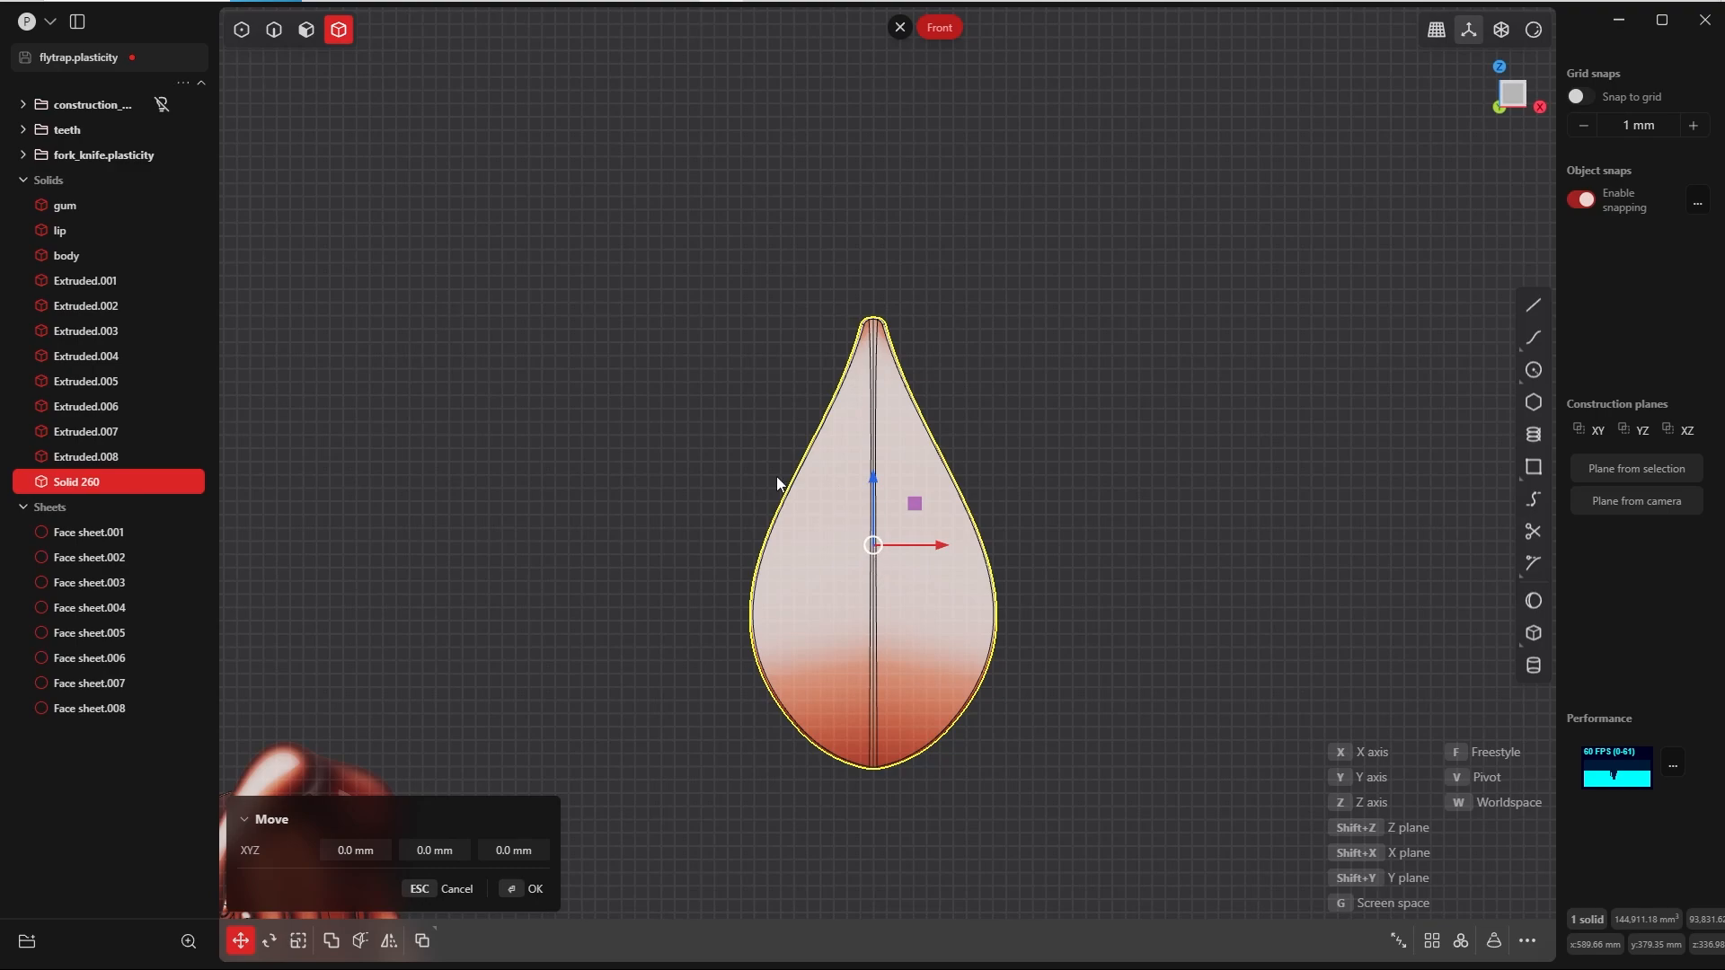
click(526, 890)
Step: Duplicate the central seam edge on the back of the leaf in place as a separate curve
scroll(1047, 417, down, 3)
click(1084, 387)
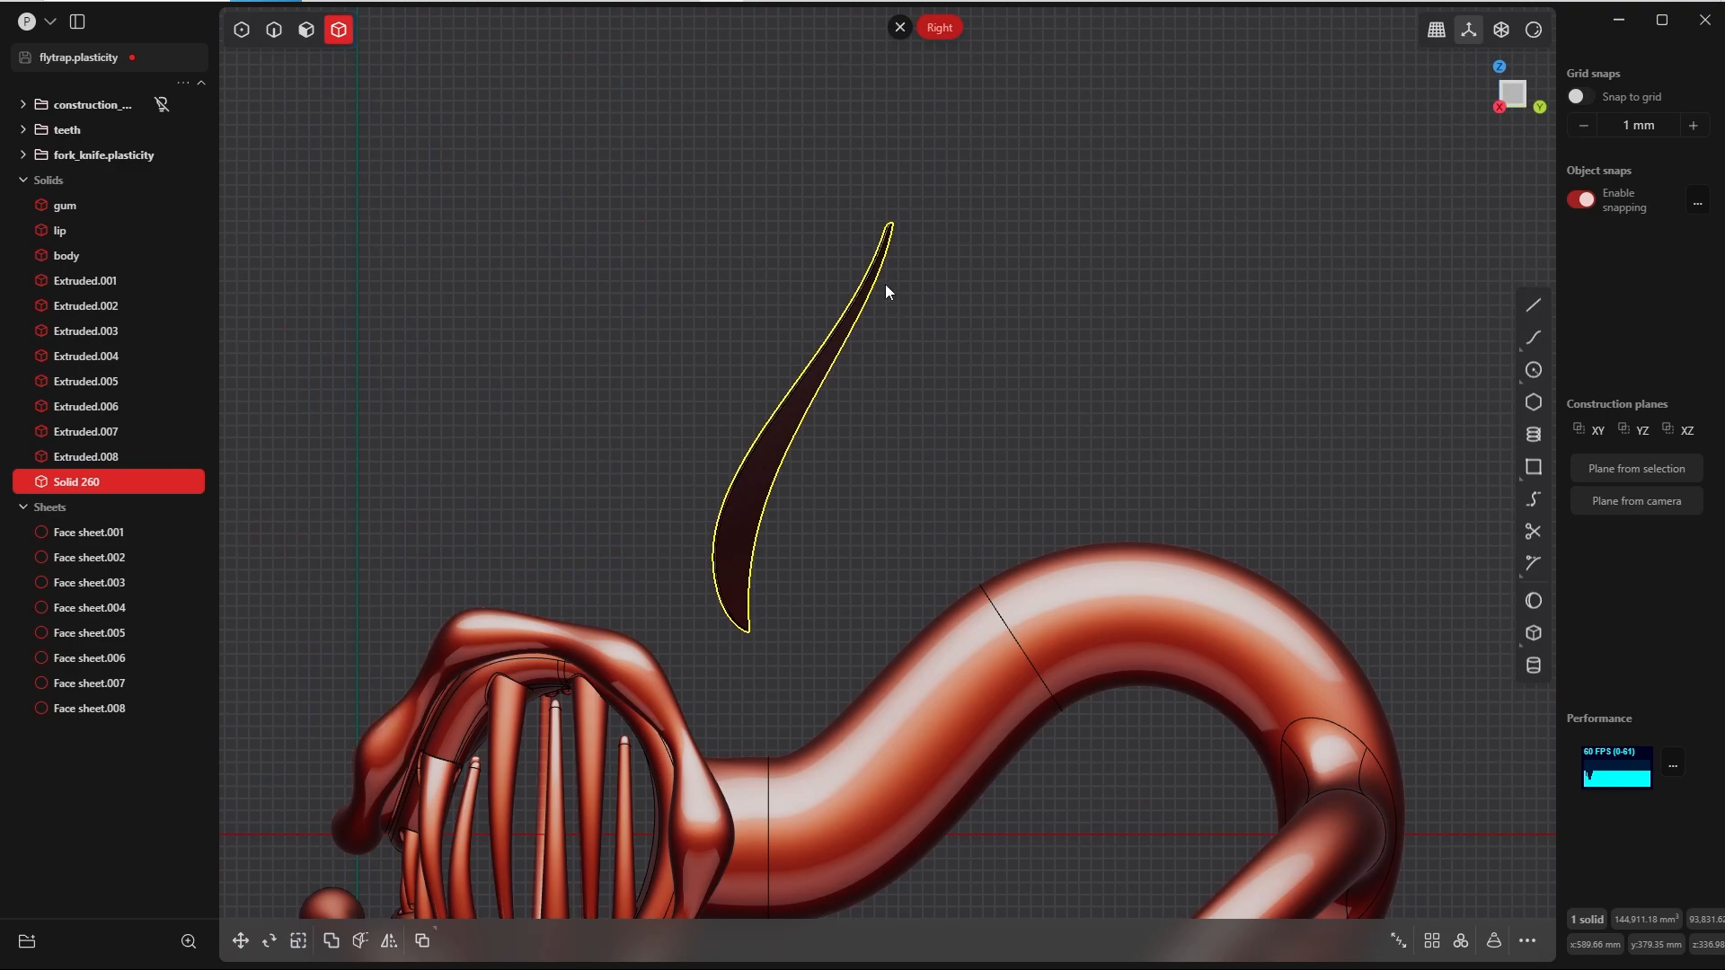
middle_drag(755, 622, 781, 494)
scroll(778, 493, up, 5)
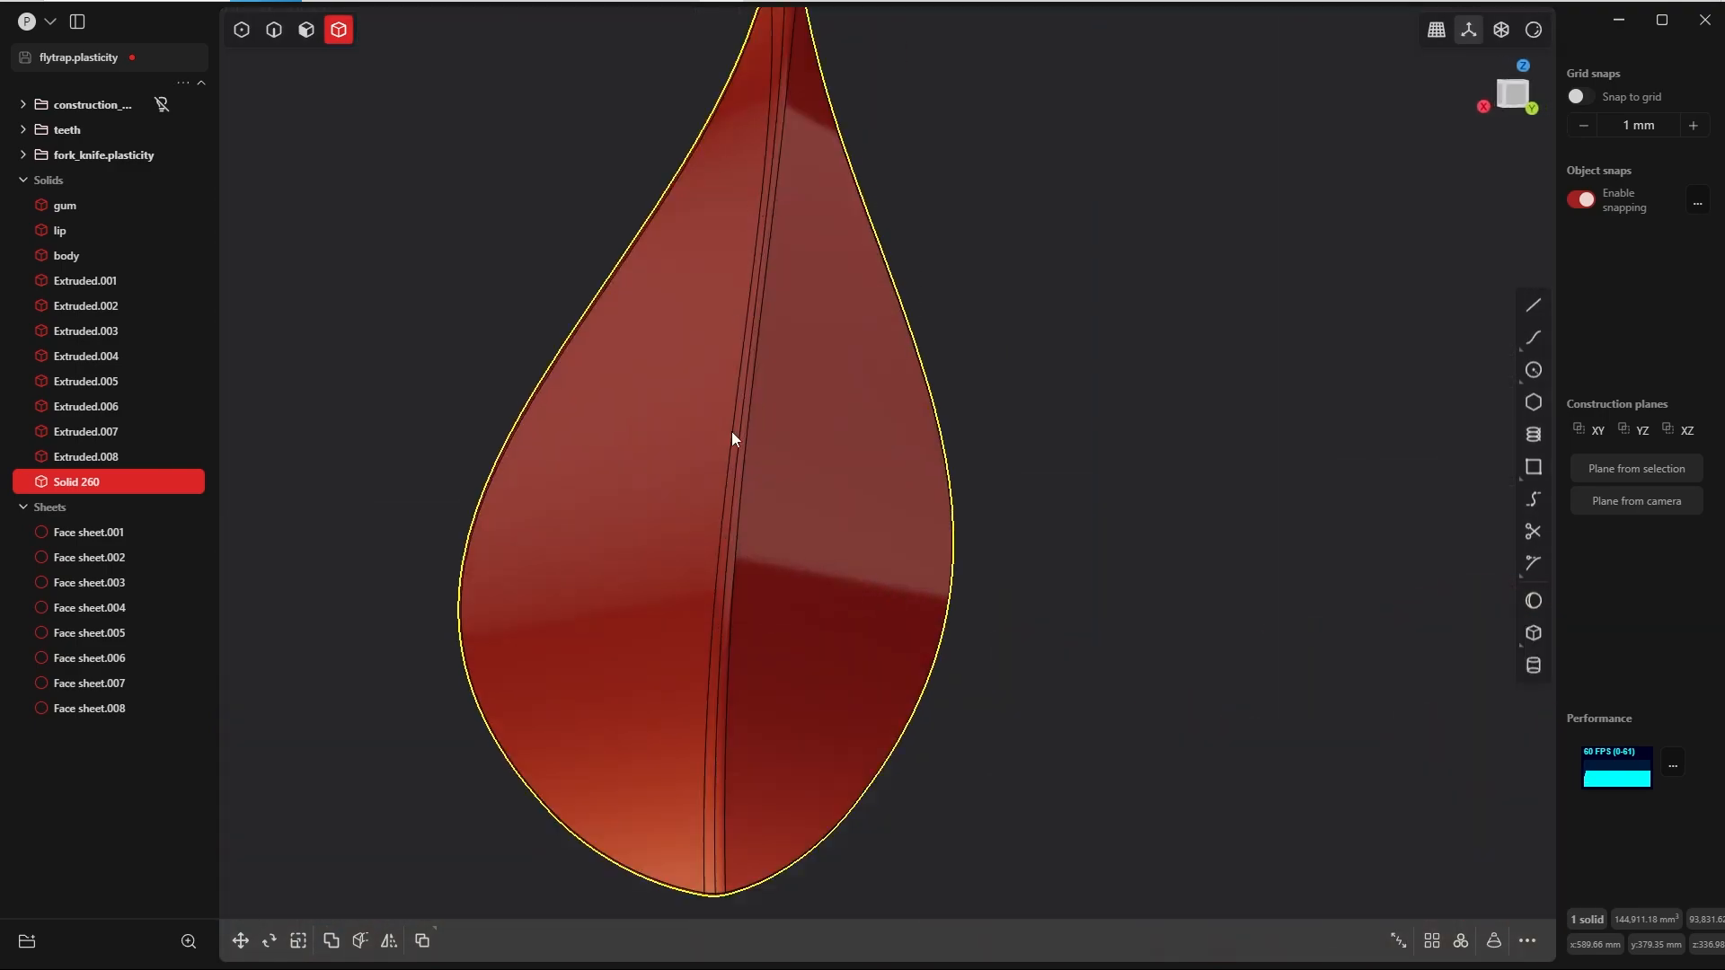
key(2)
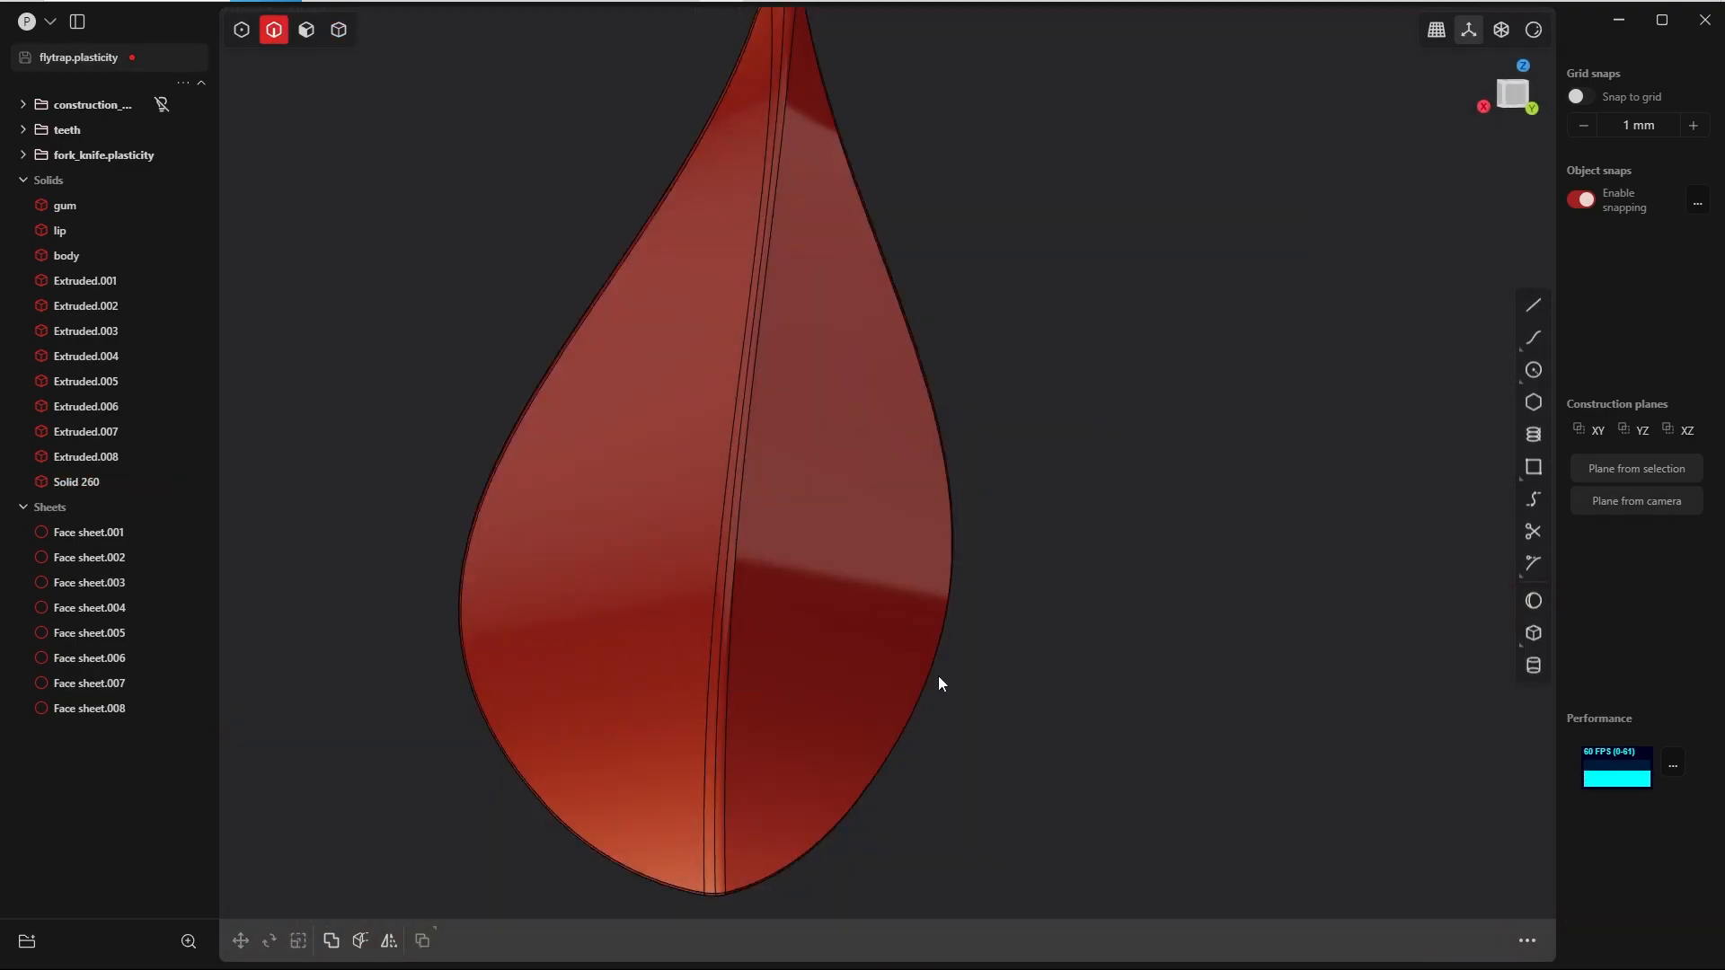
click(719, 728)
key(f)
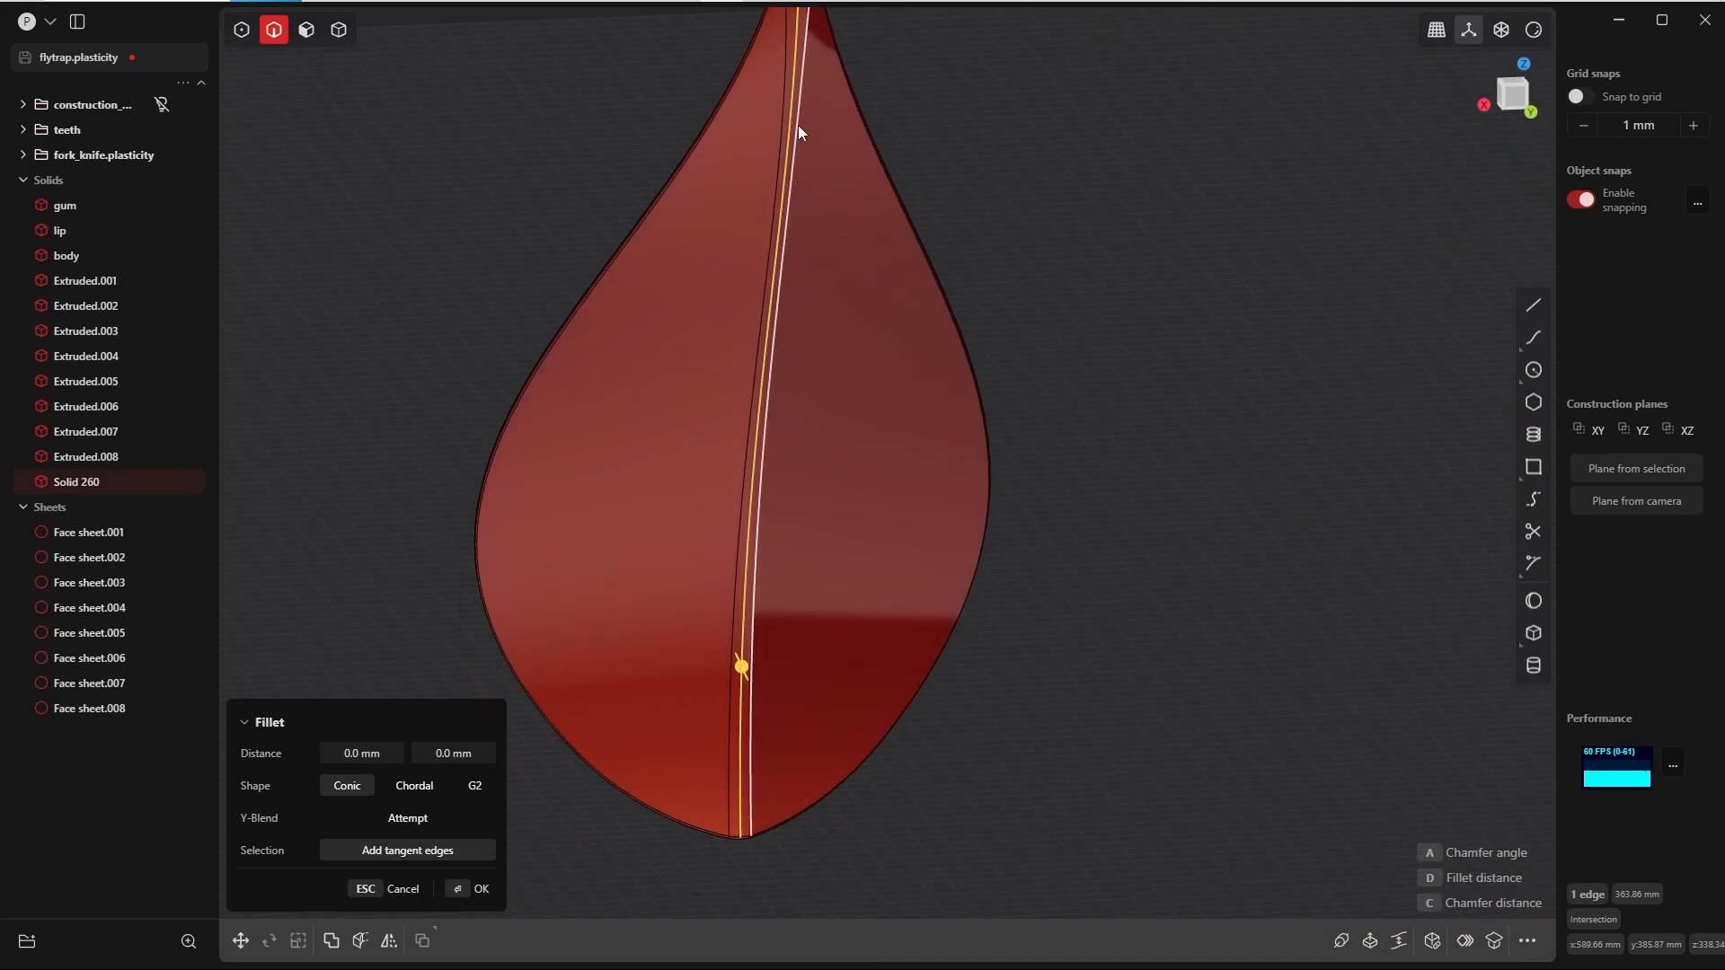
middle_drag(760, 457, 846, 514)
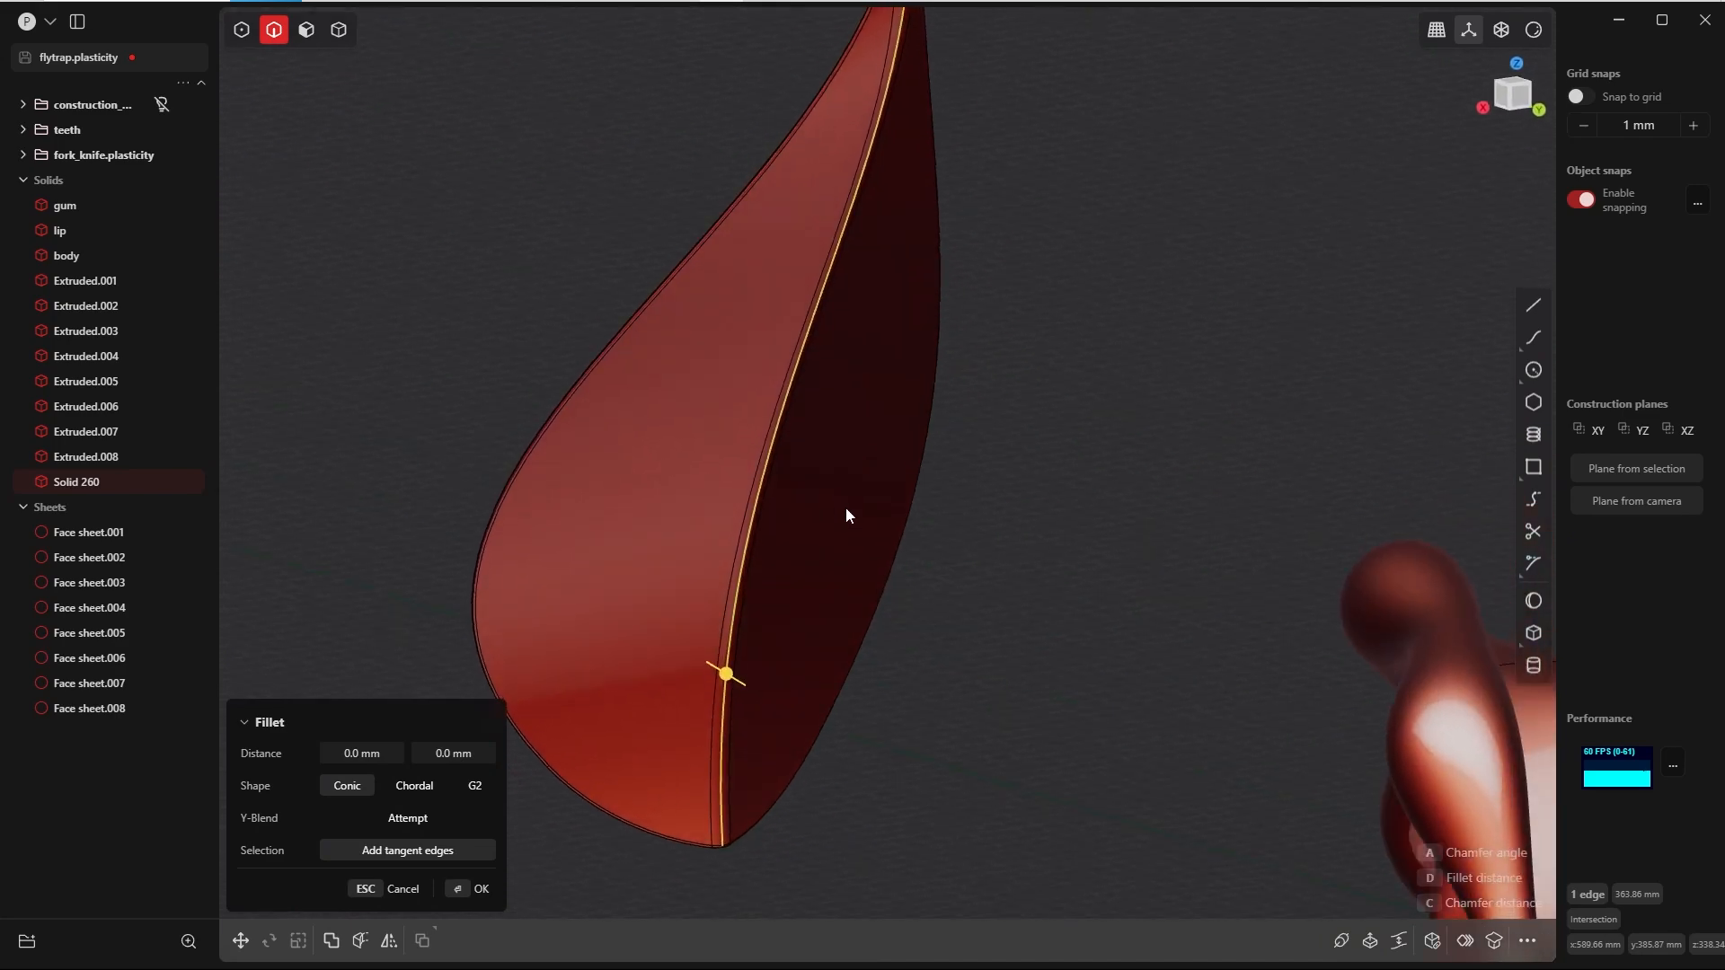
key(ctrl+d)
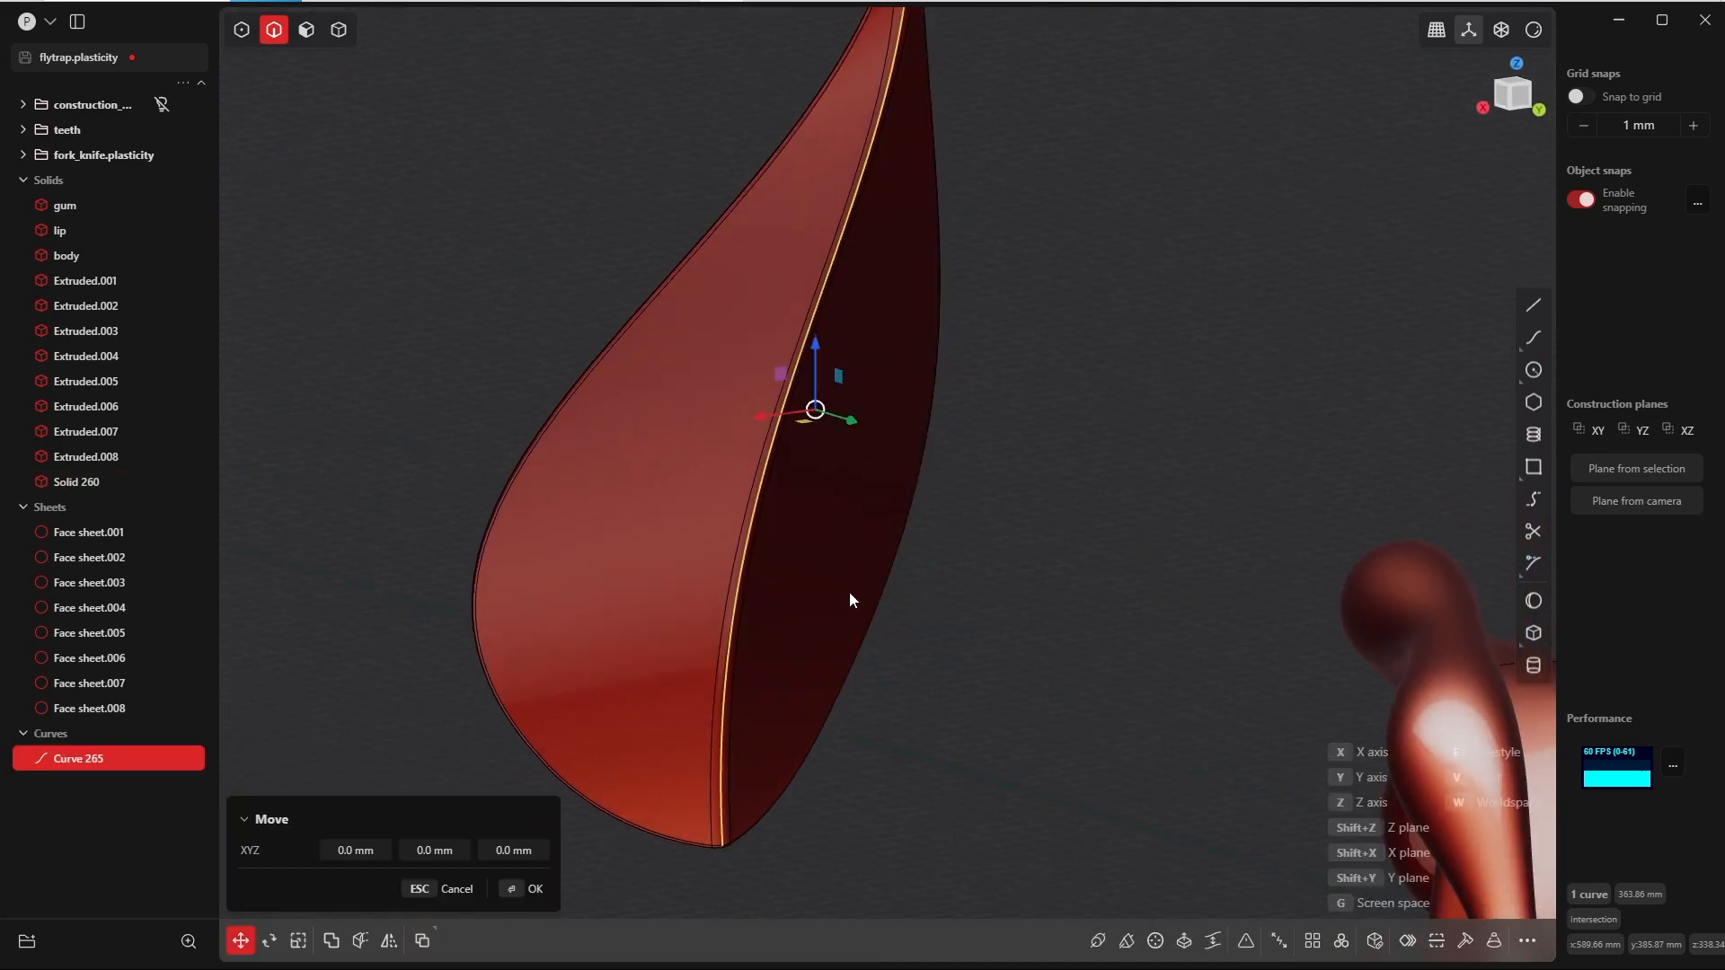
click(537, 888)
Step: Isolate the duplicated seam curve in the Right view and rebuild it with 10 points
scroll(906, 548, down, 5)
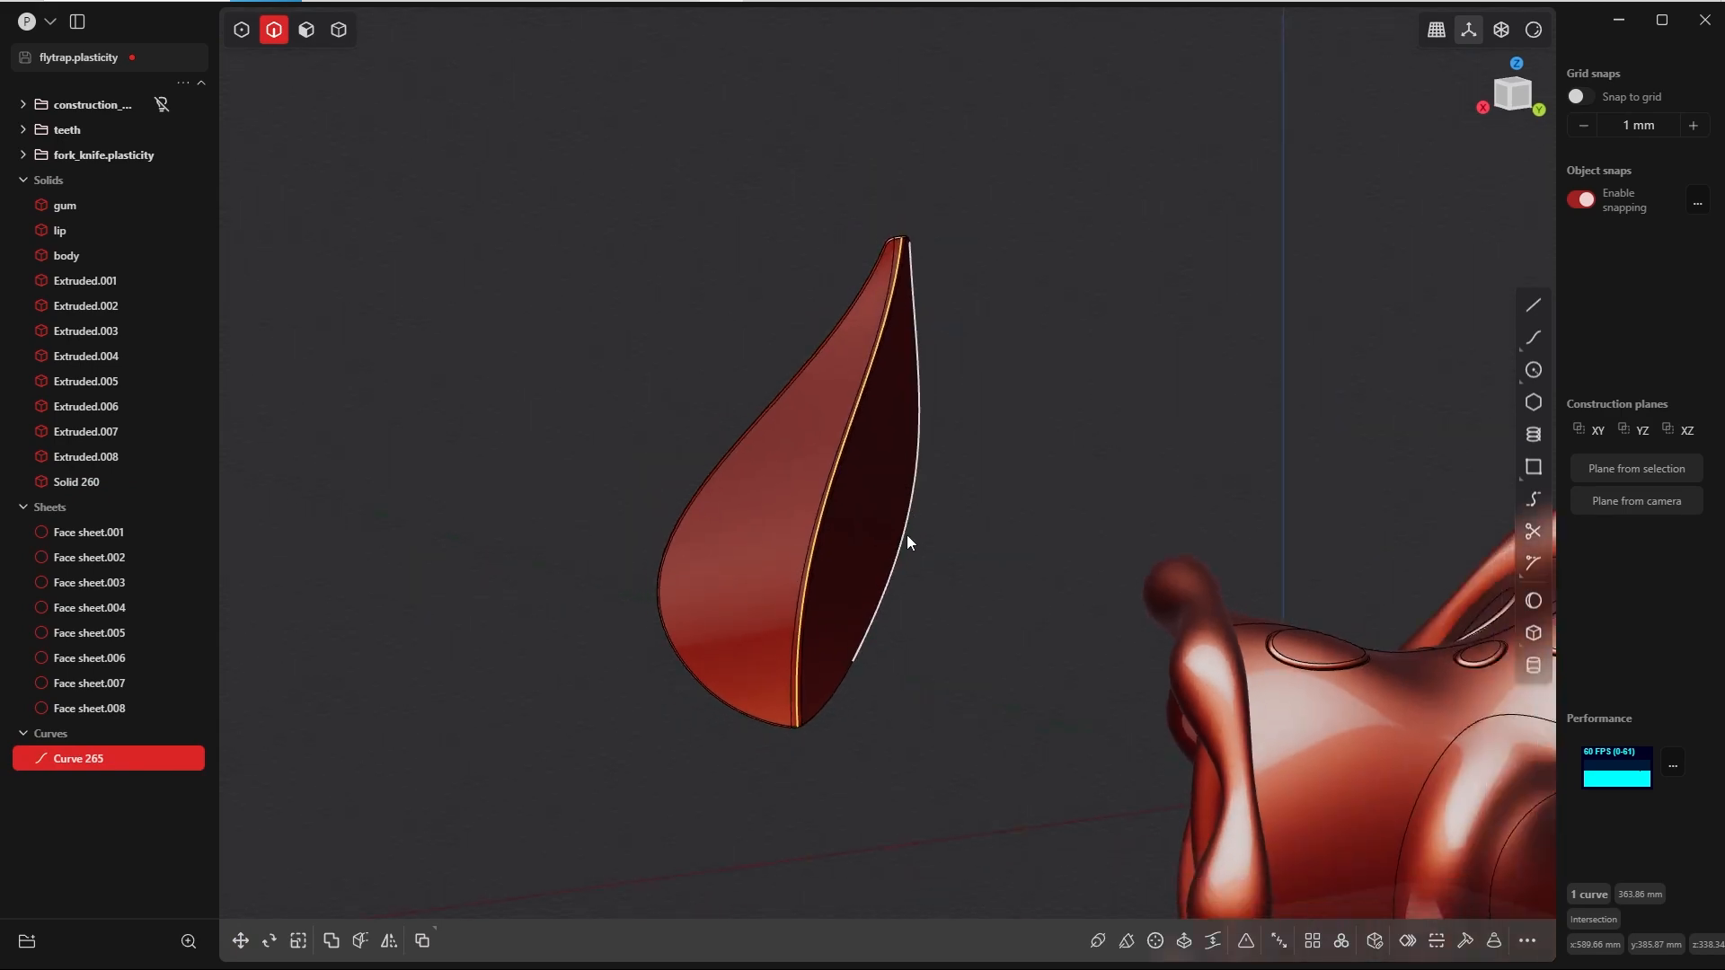
middle_drag(896, 551, 944, 577)
key(grave)
click(1032, 566)
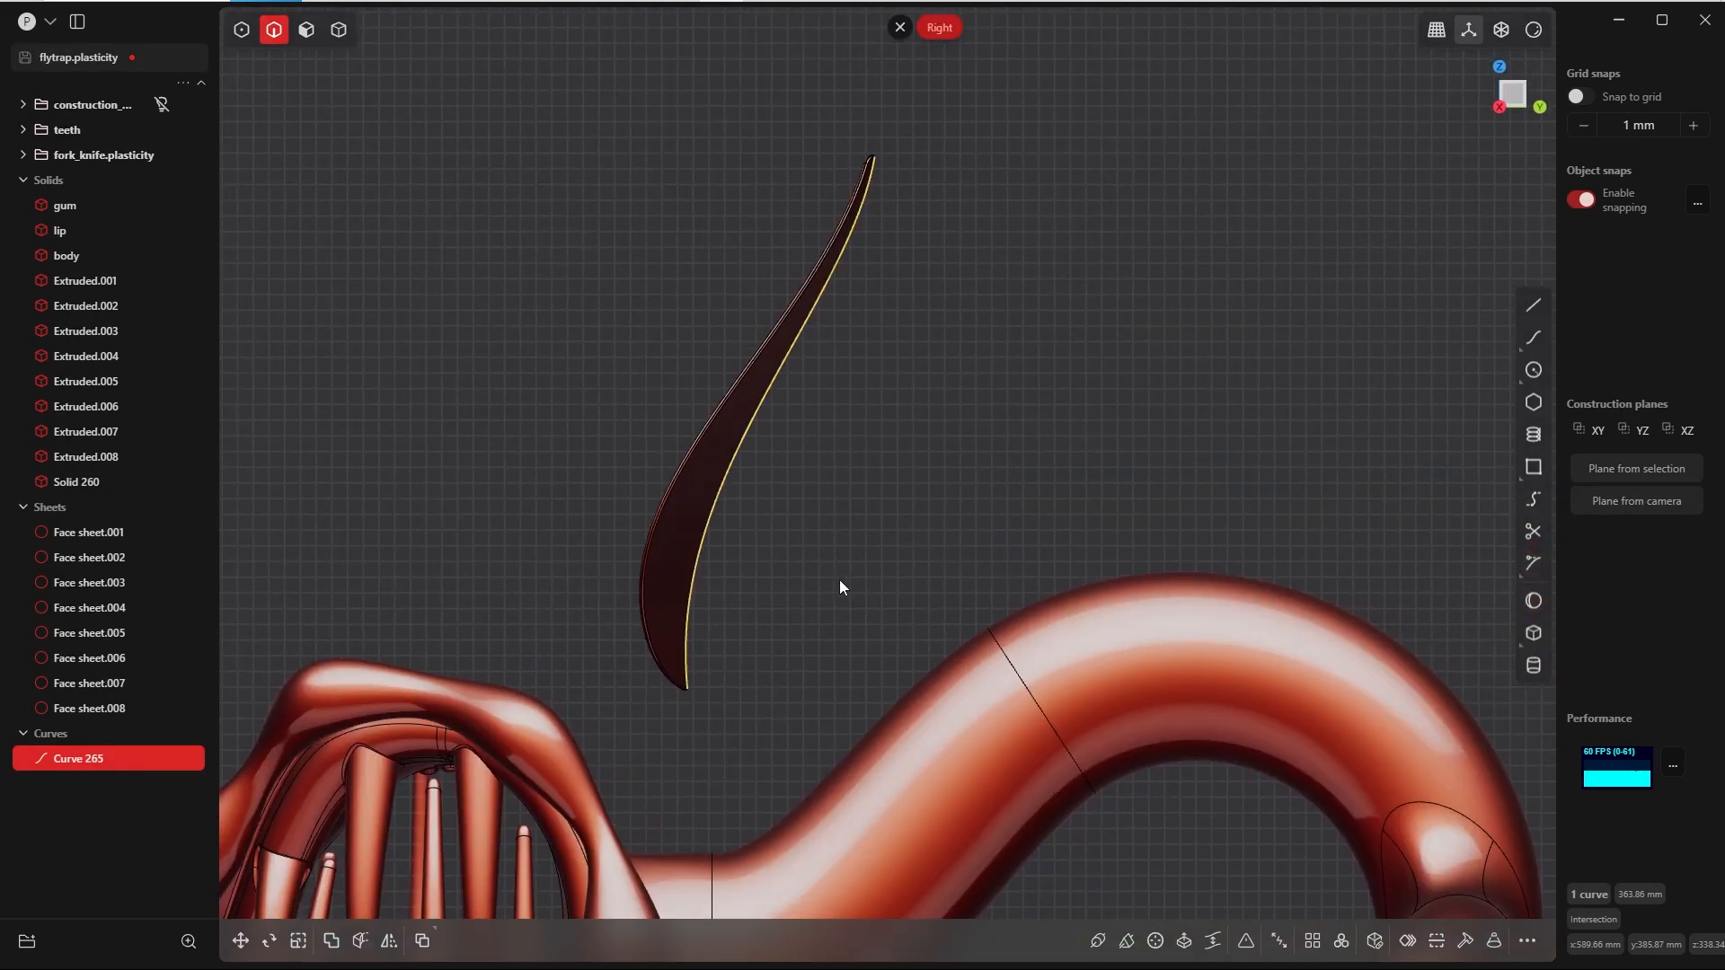
key(shift+h)
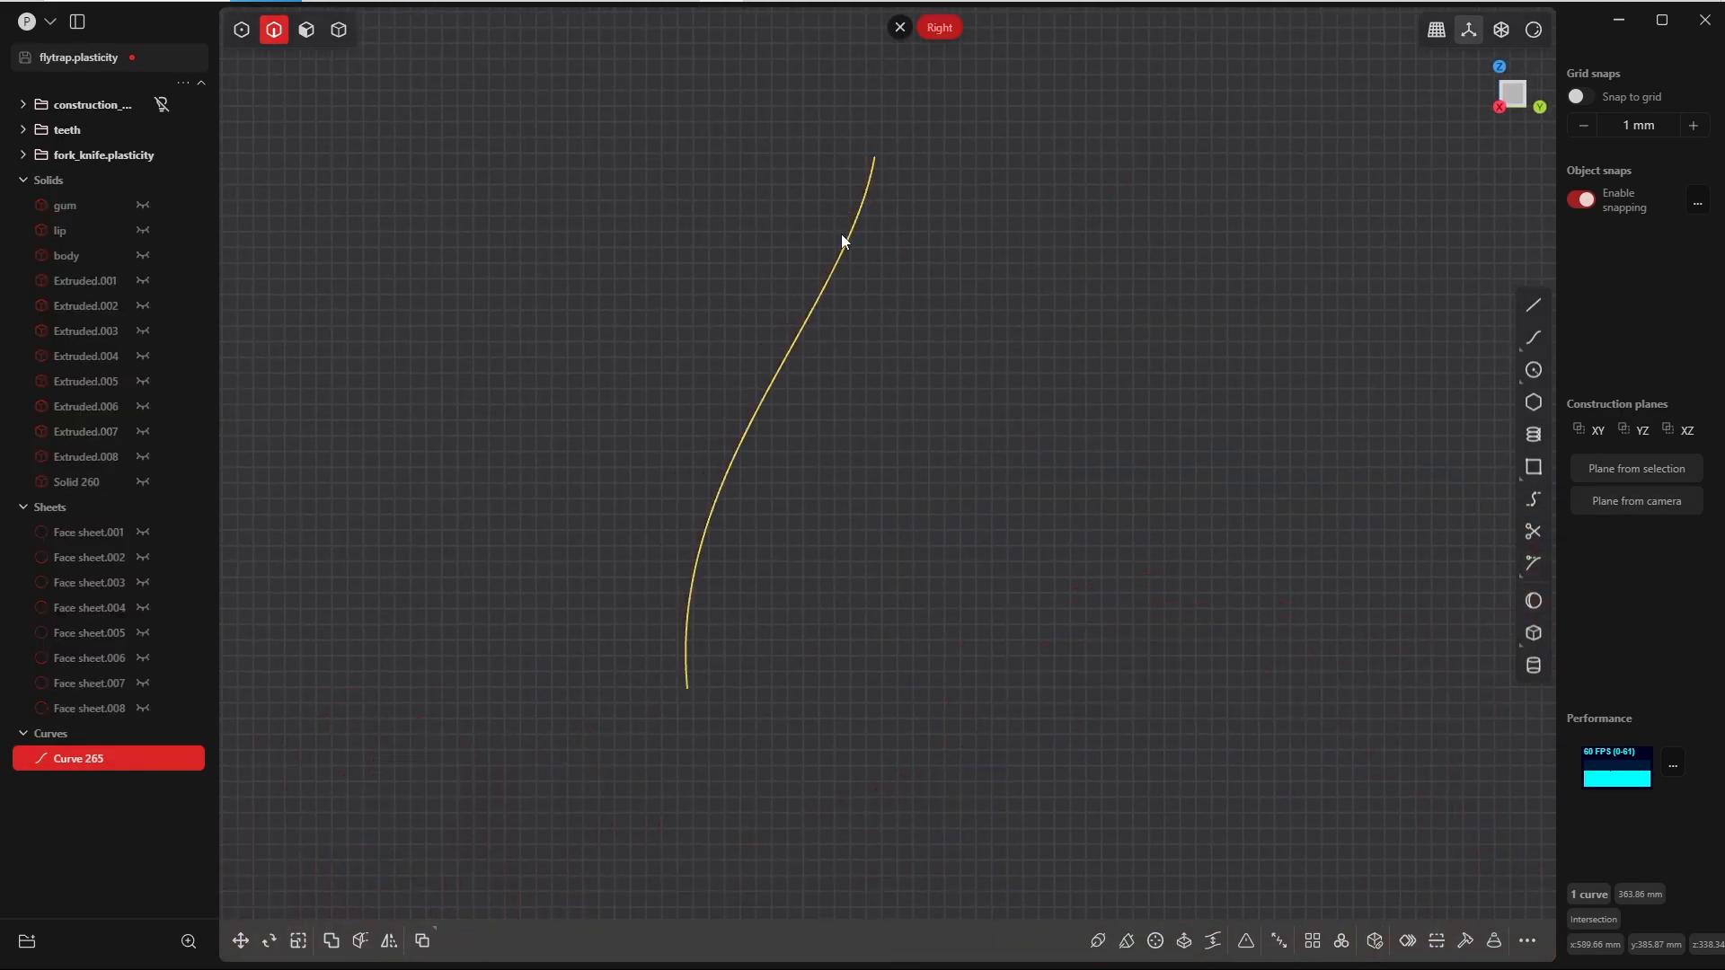
click(1466, 941)
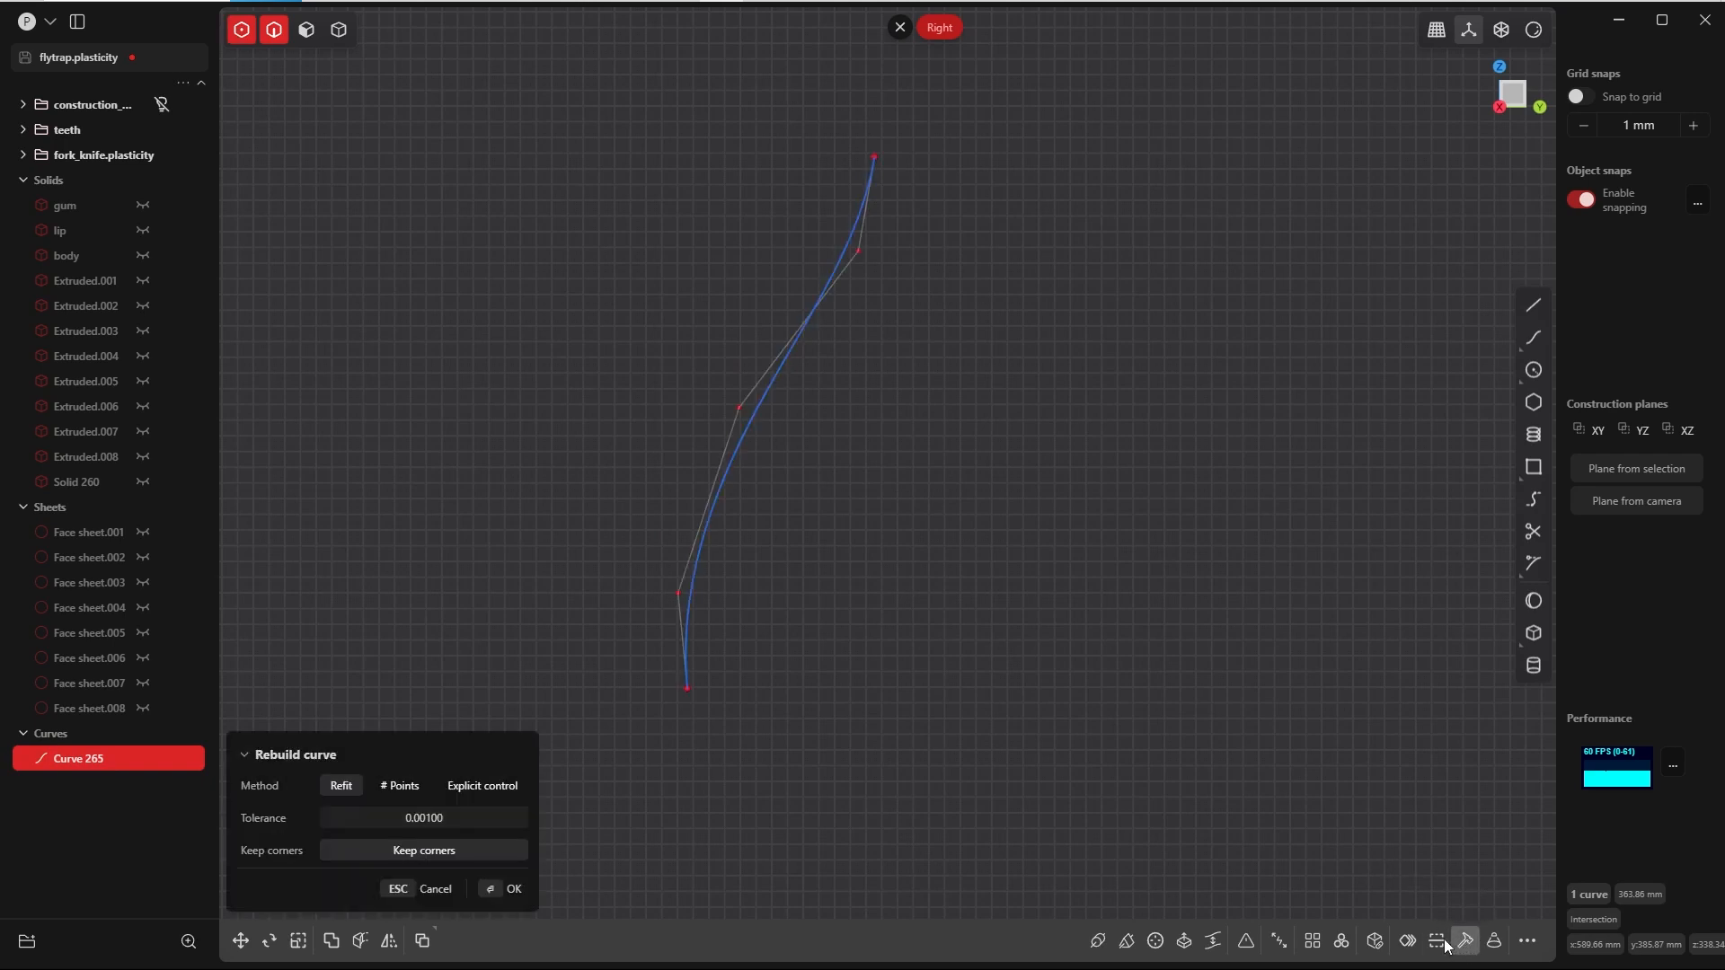
click(400, 785)
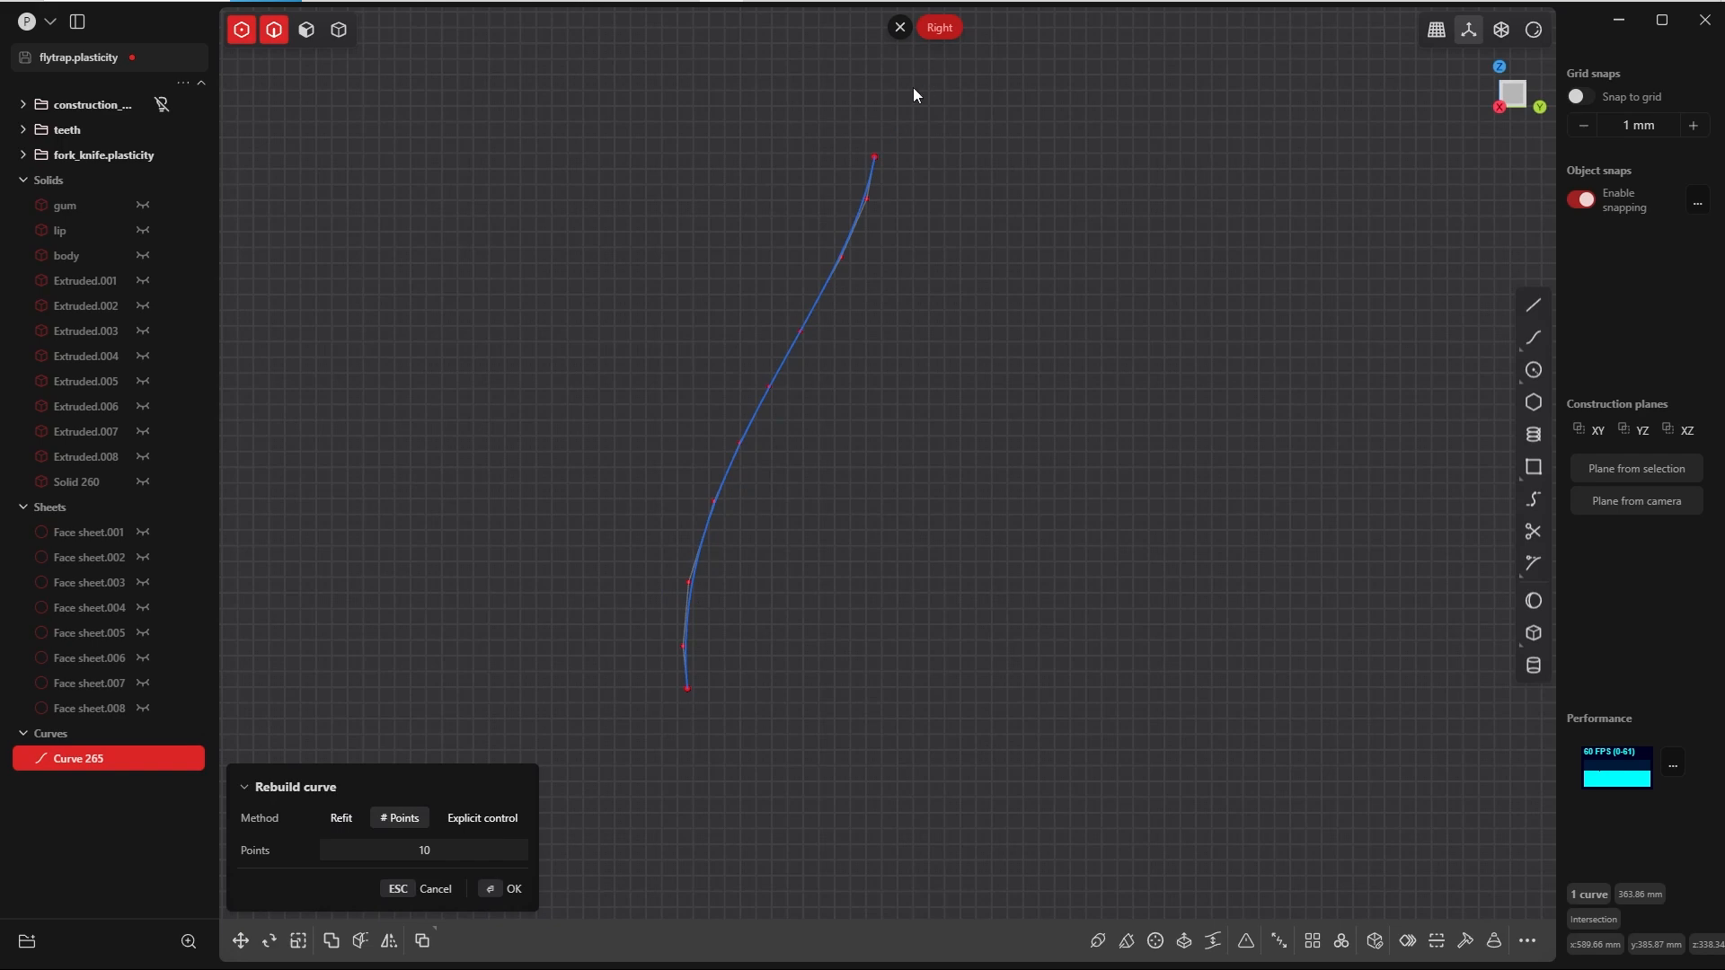
key(Return)
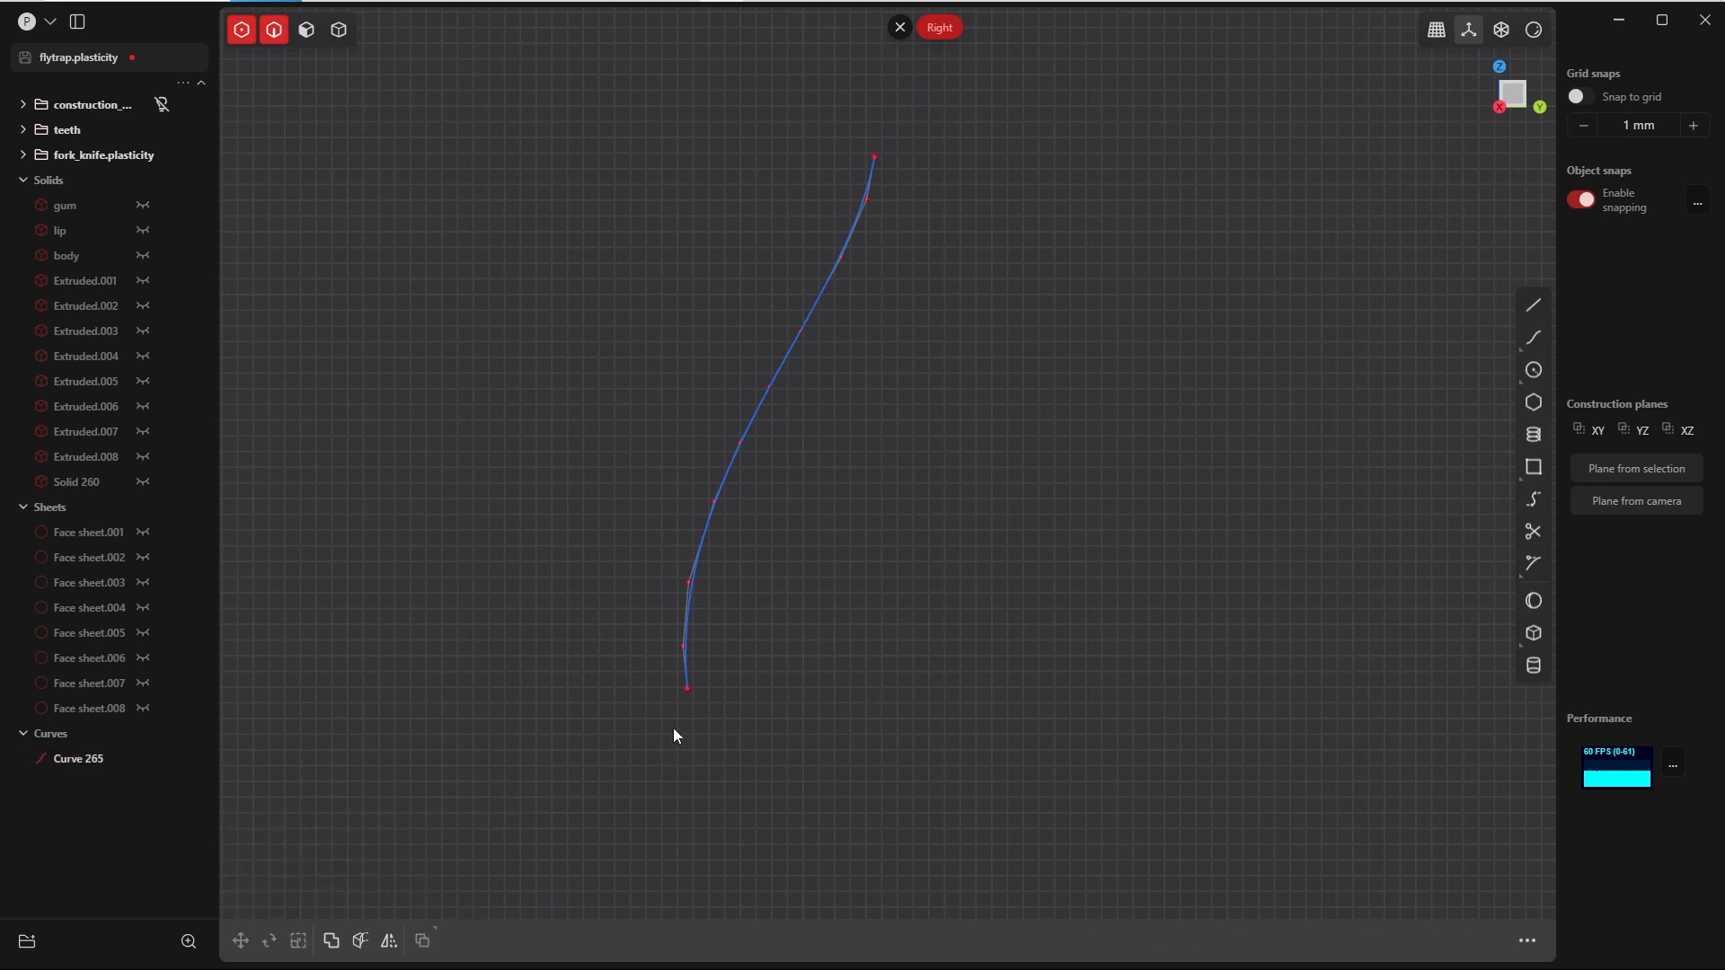
Step: Extend the lower end of the seam curve by 100 mm with the Natural shape
key(Tab)
click(775, 785)
drag(666, 675, 759, 758)
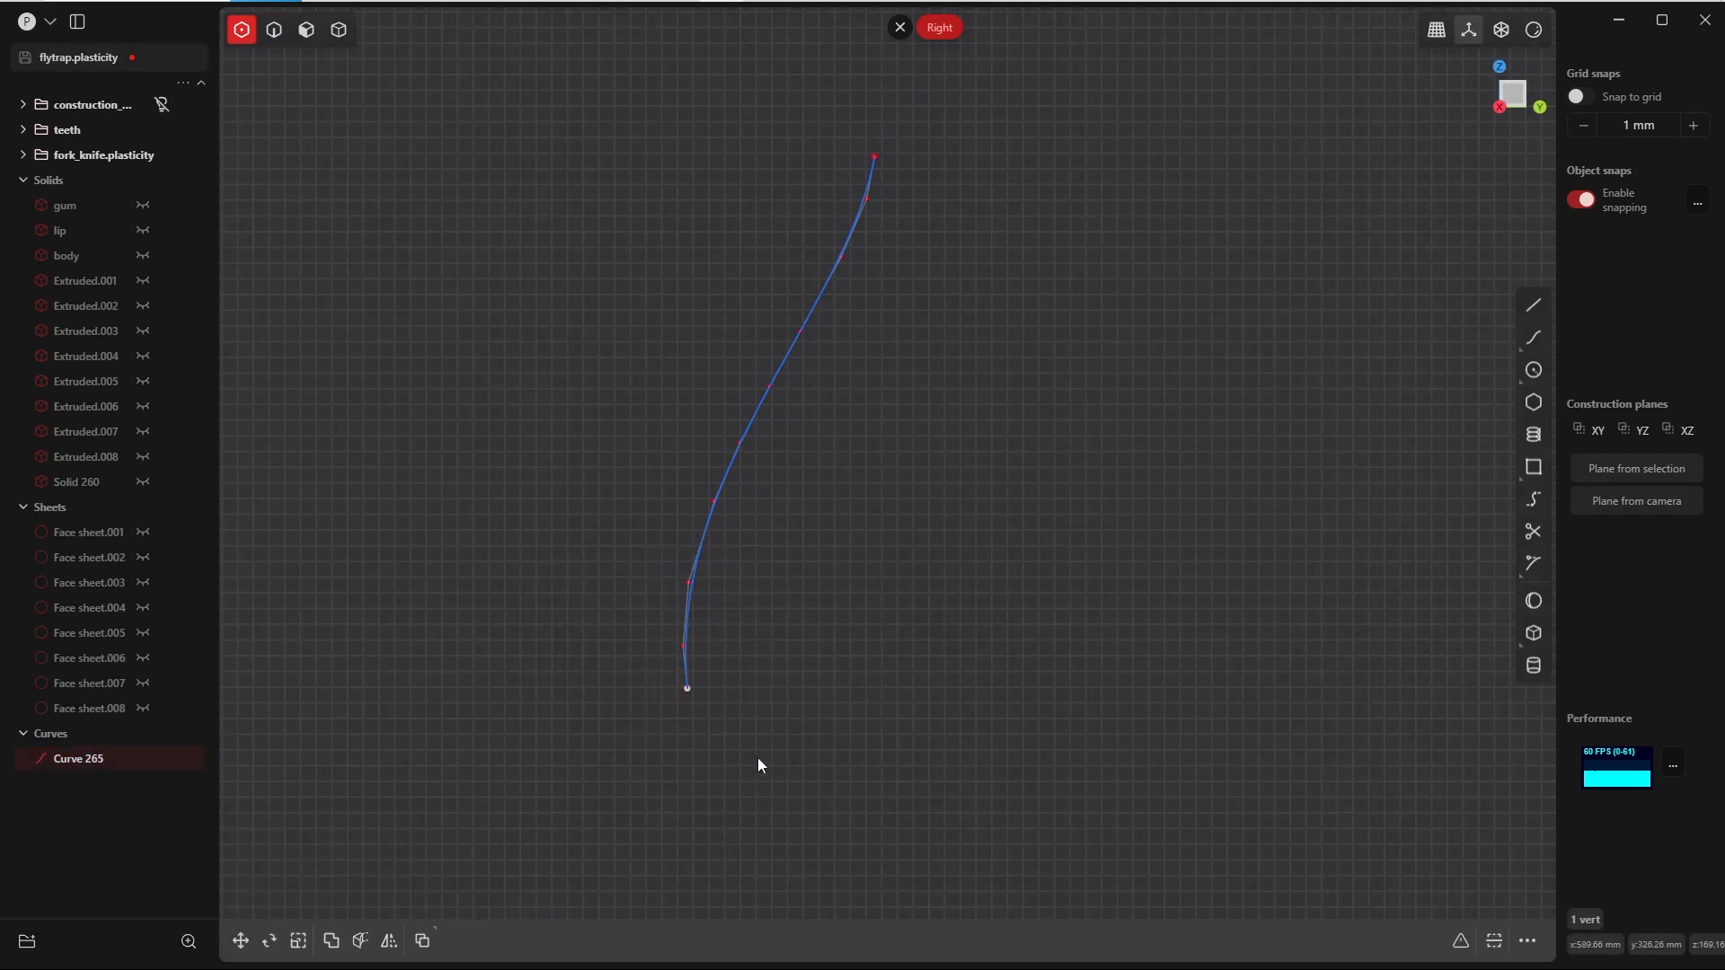
text(f)
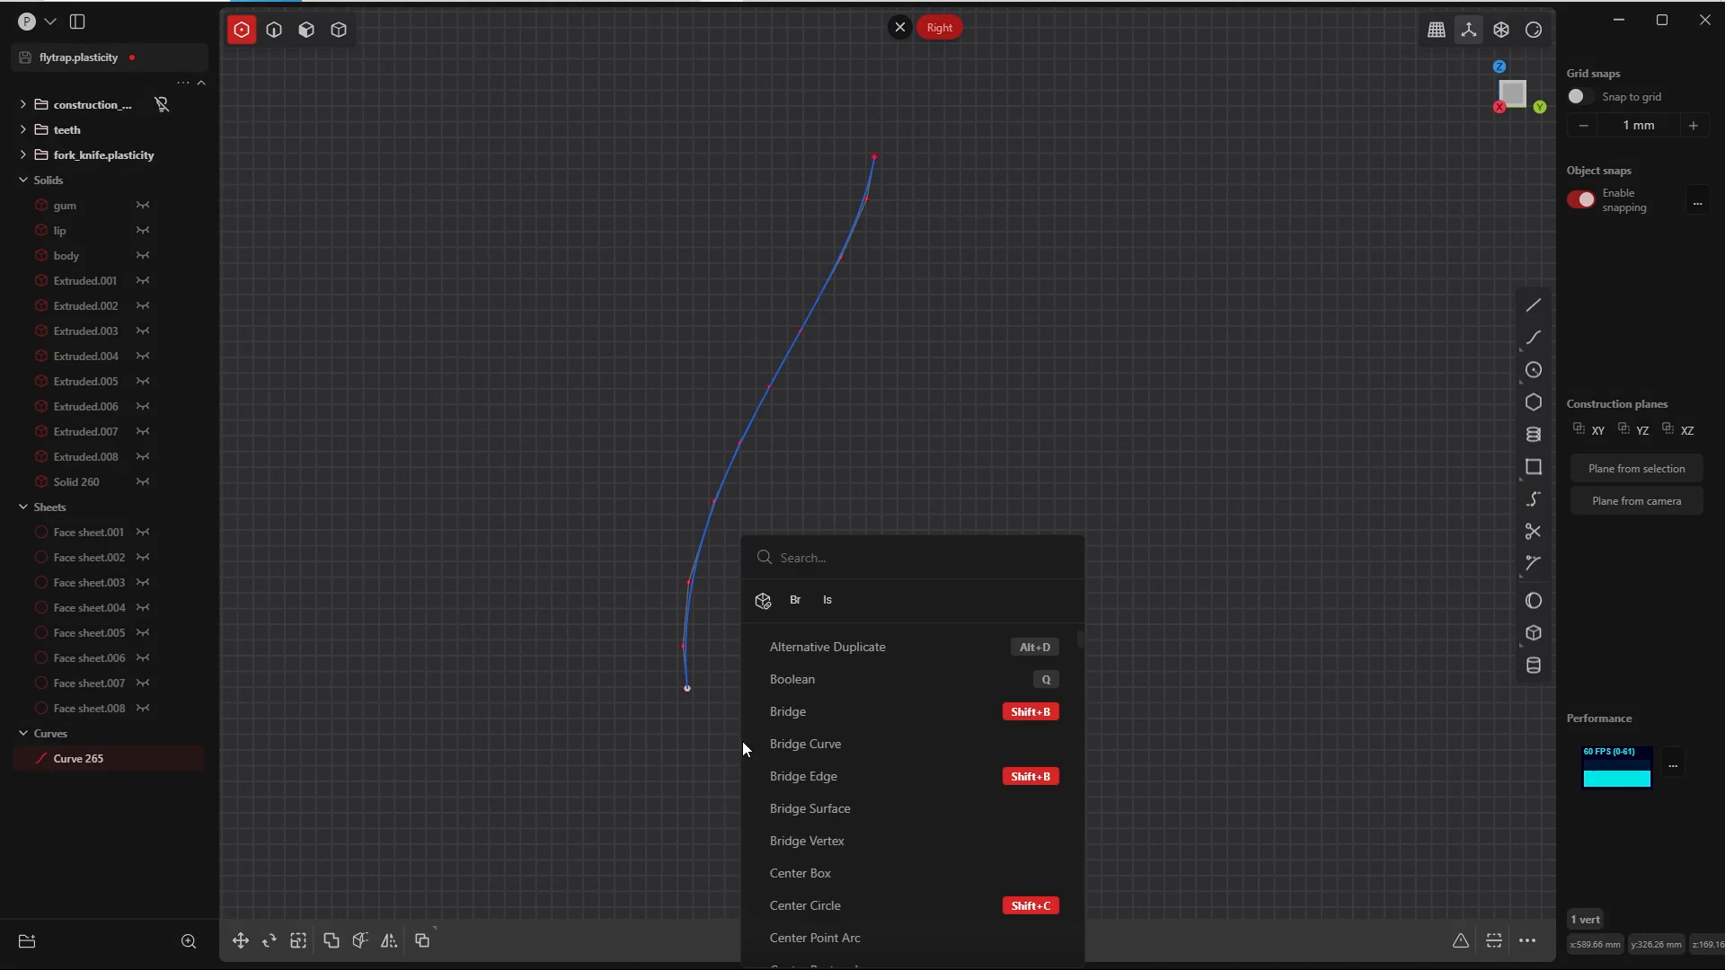
text(ext)
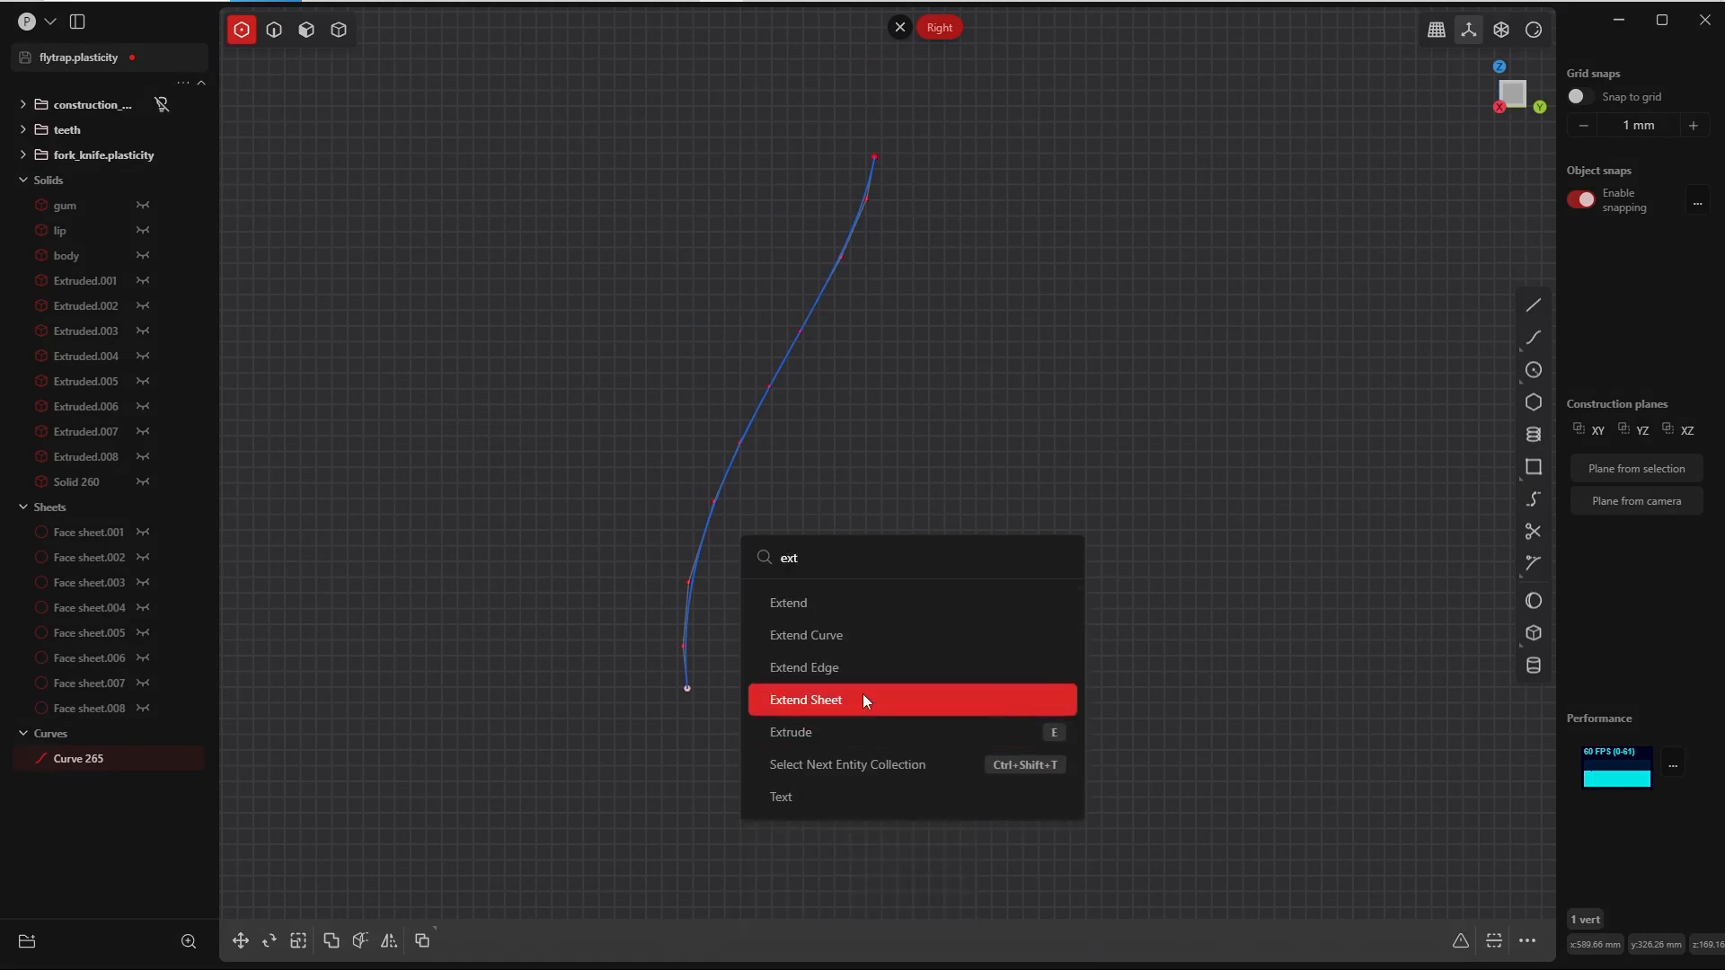
click(832, 640)
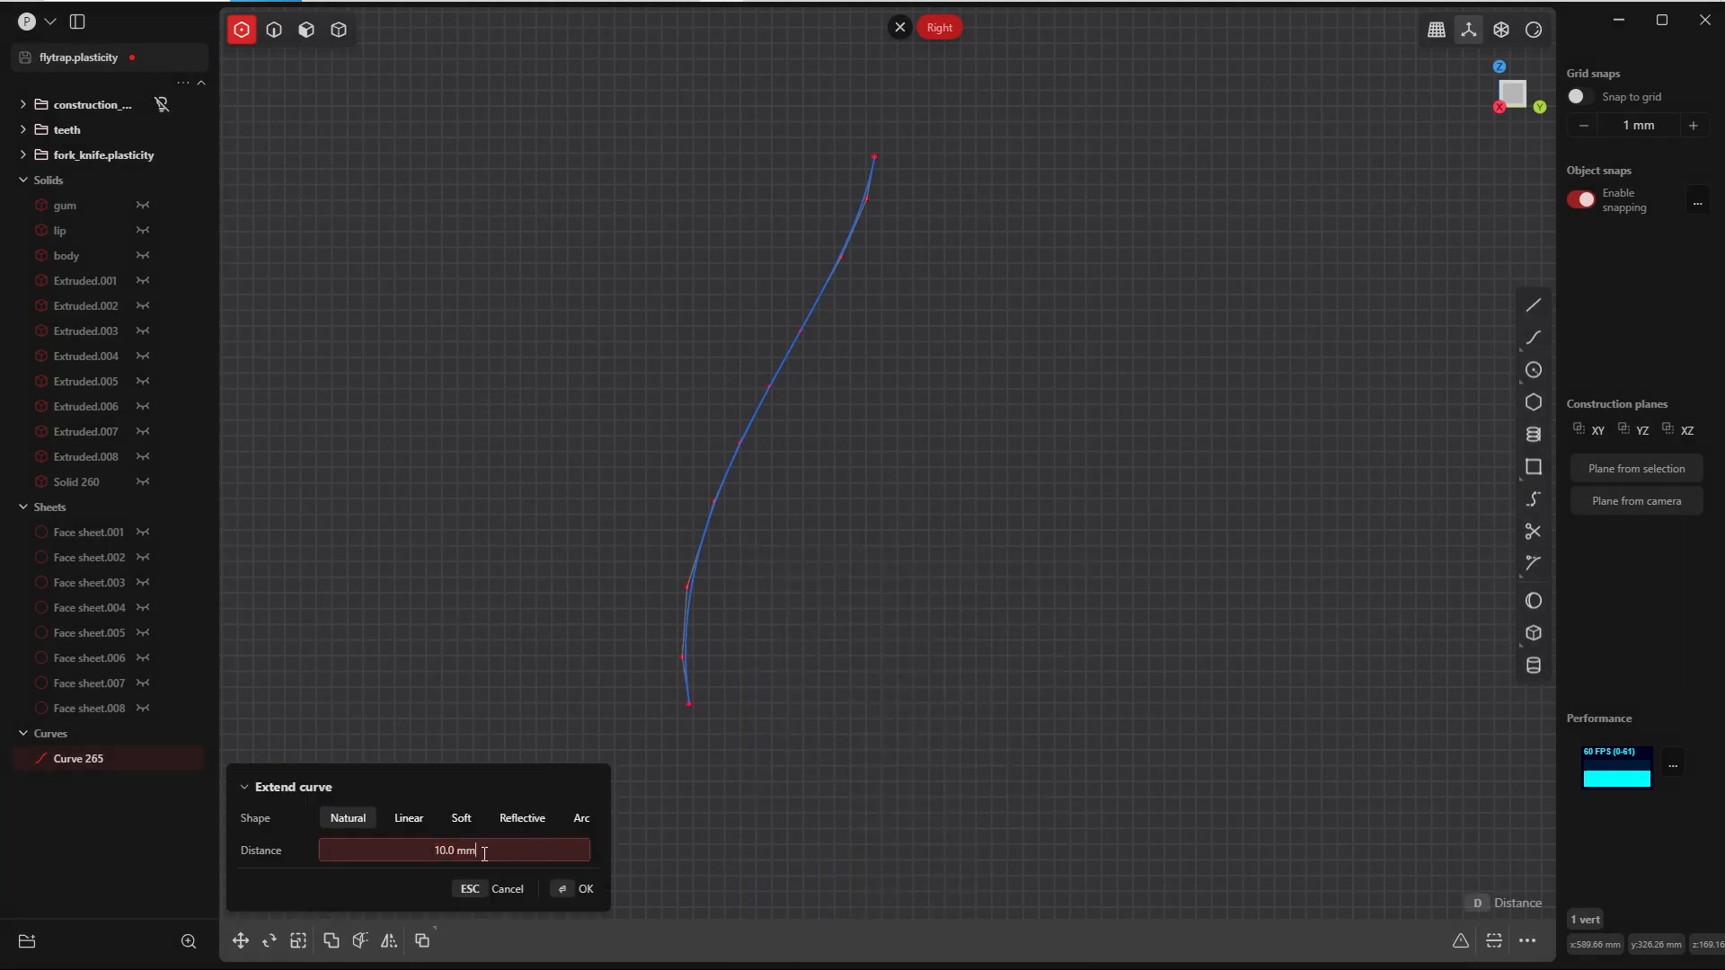
drag(485, 855, 339, 751)
text(100)
key(Return)
click(555, 893)
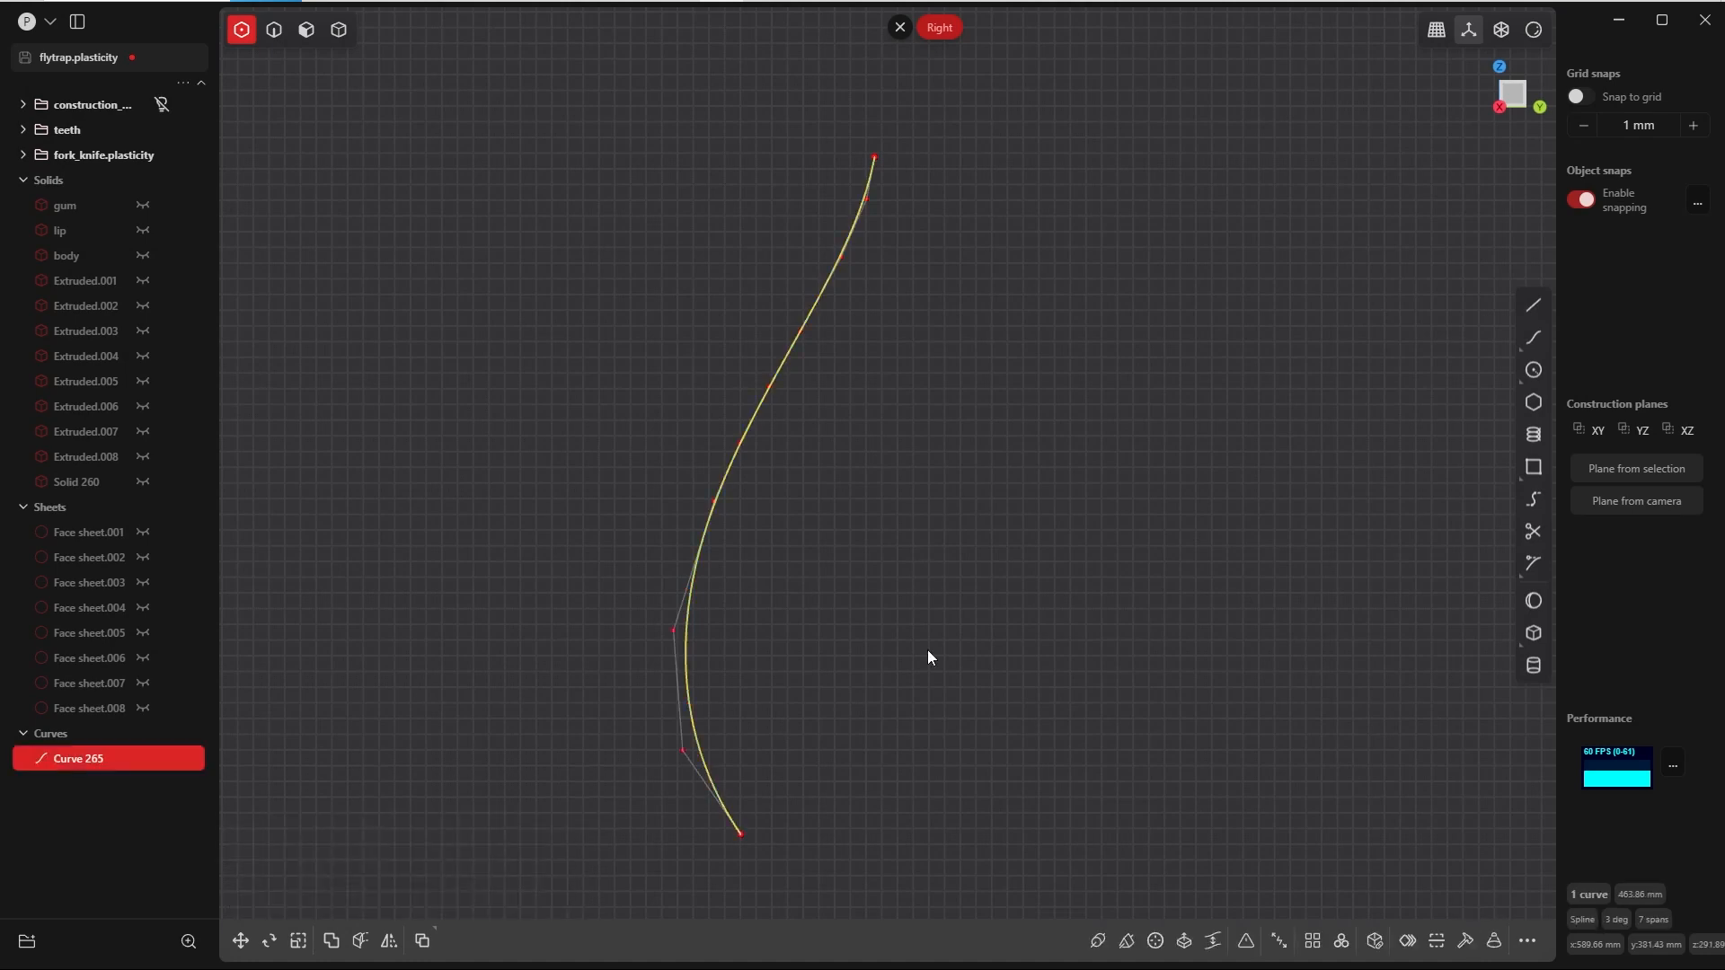
Step: Unhide all objects to view the extended curve beside the leaf and the flytrap's neck
click(953, 643)
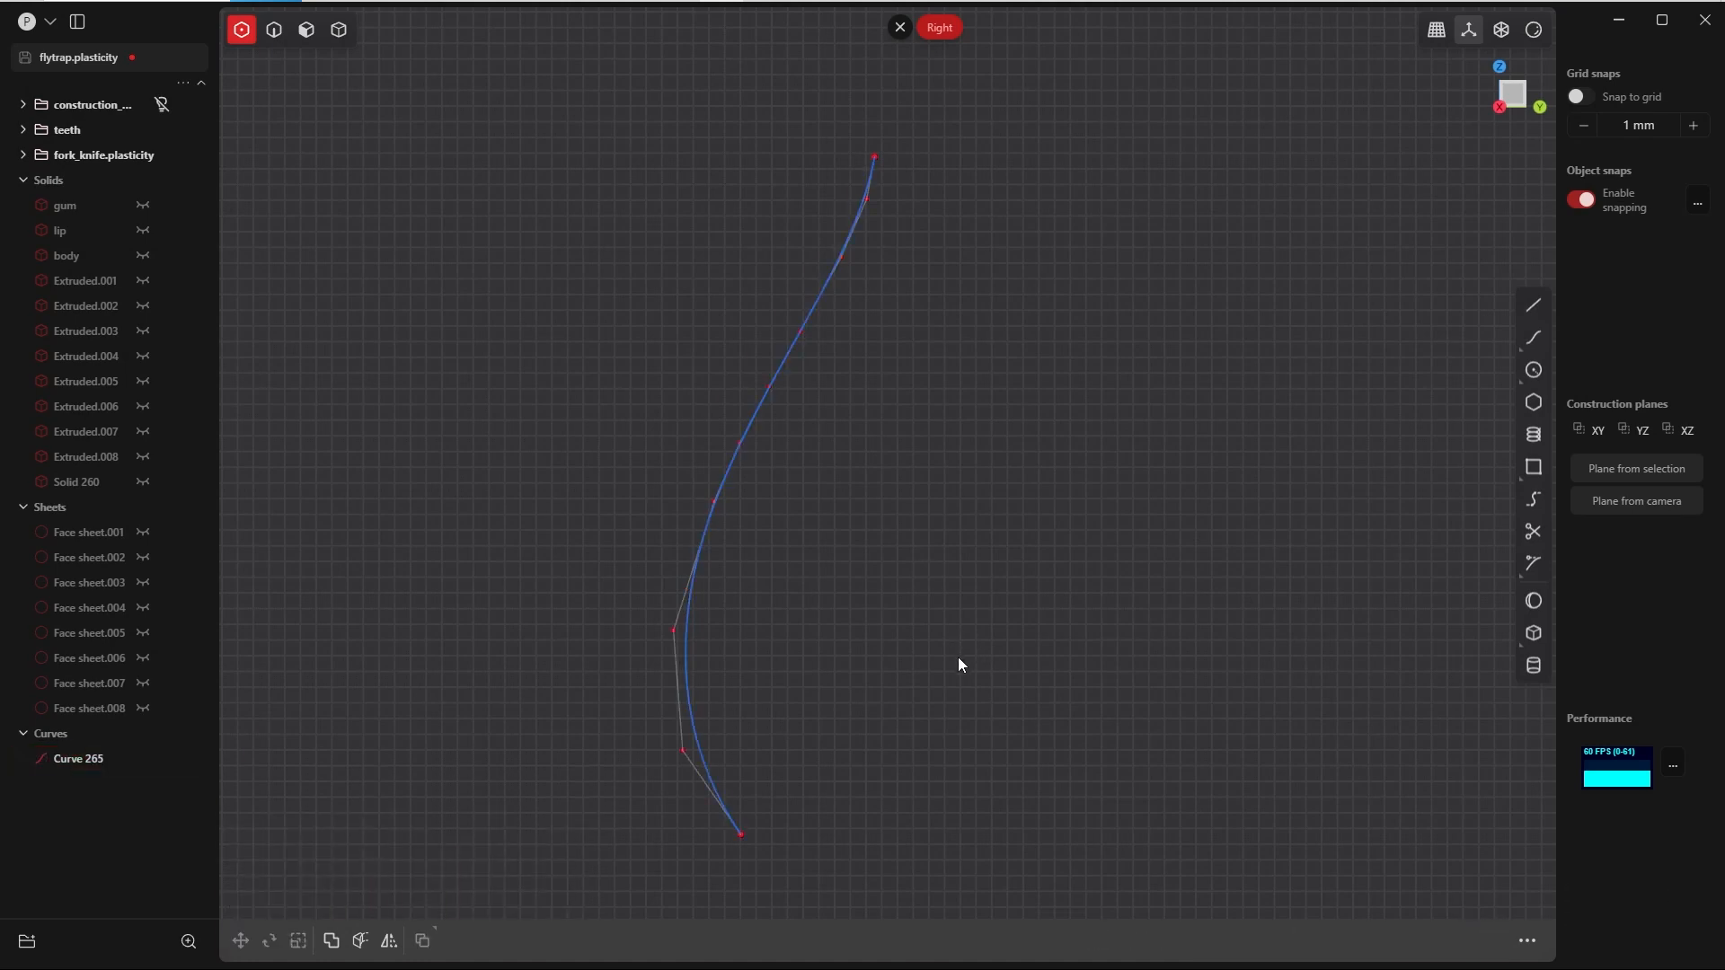
key(alt+h)
scroll(827, 622, down, 2)
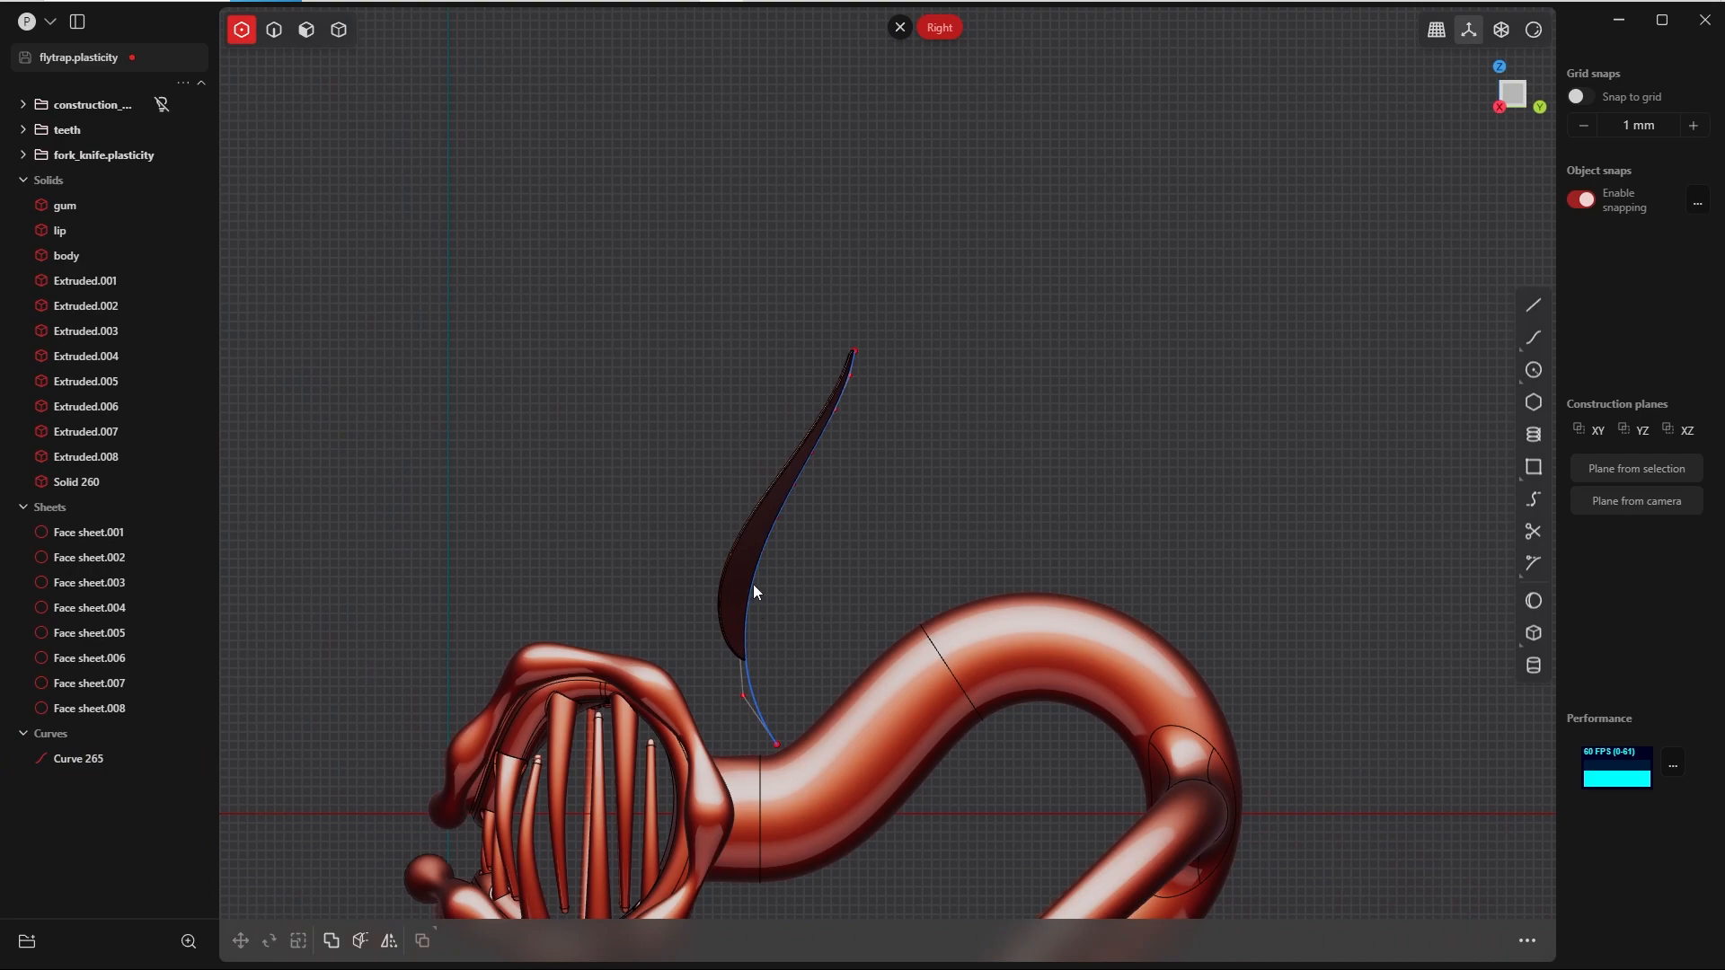
scroll(780, 724, up, 4)
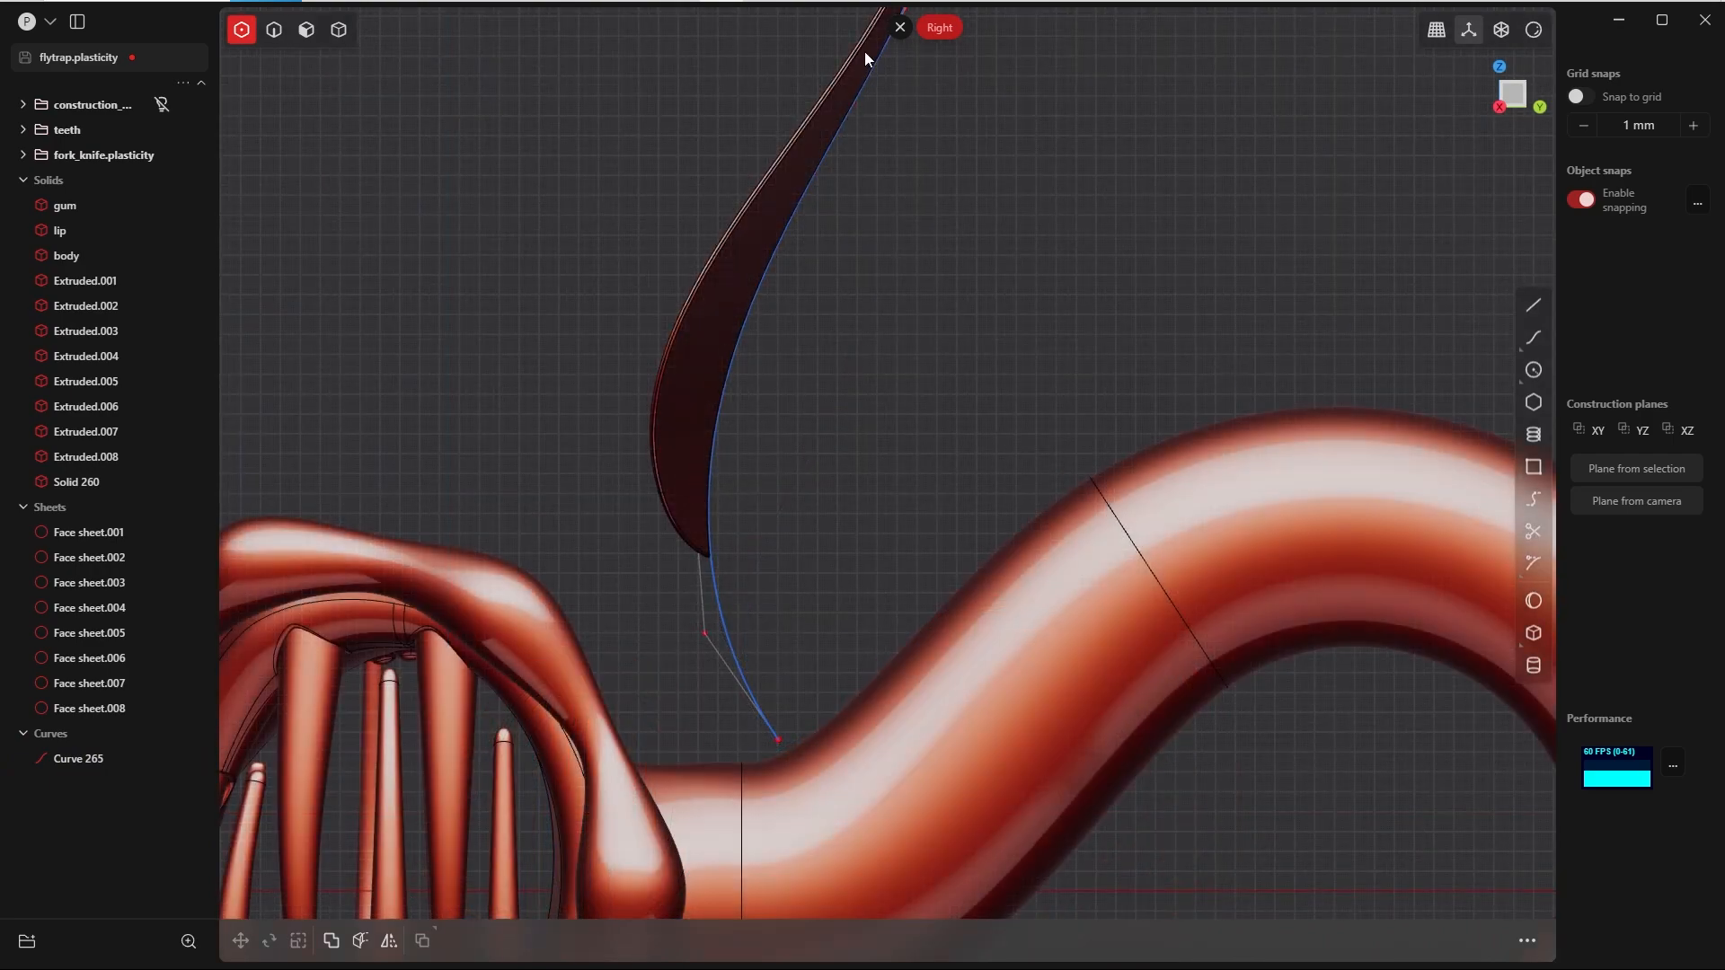
scroll(778, 489, down, 5)
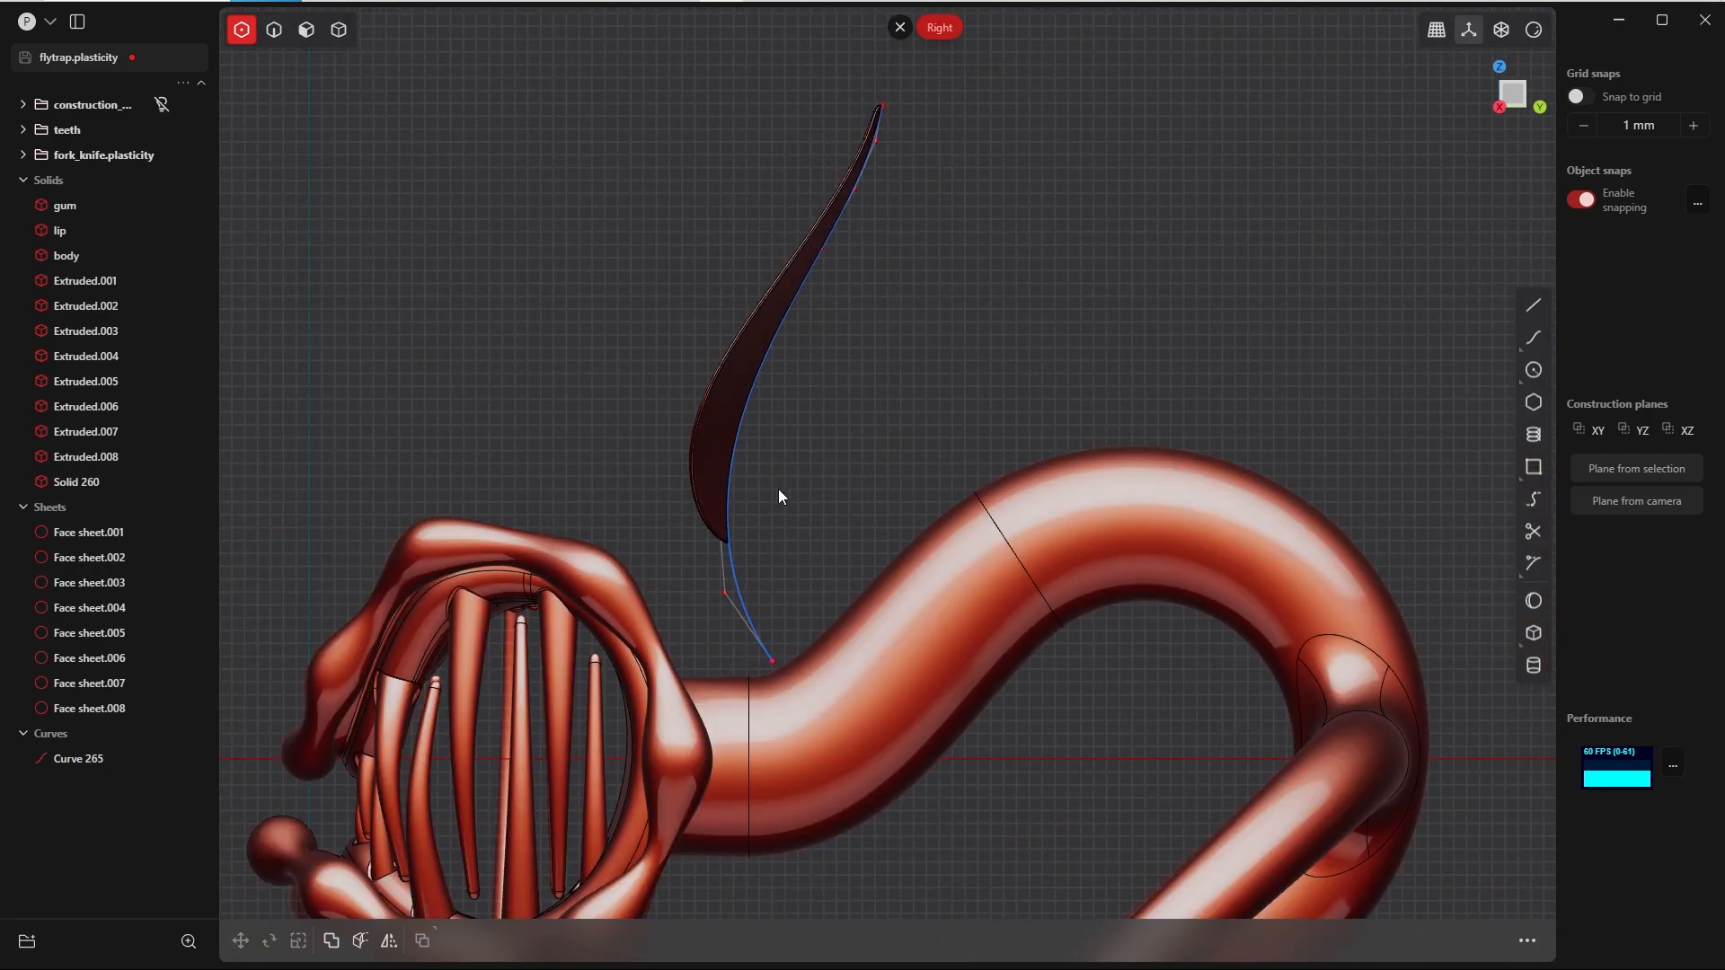
Step: Create a pipe along the extended seam curve with a 2 mm section size and a scale of 10
key(Tab)
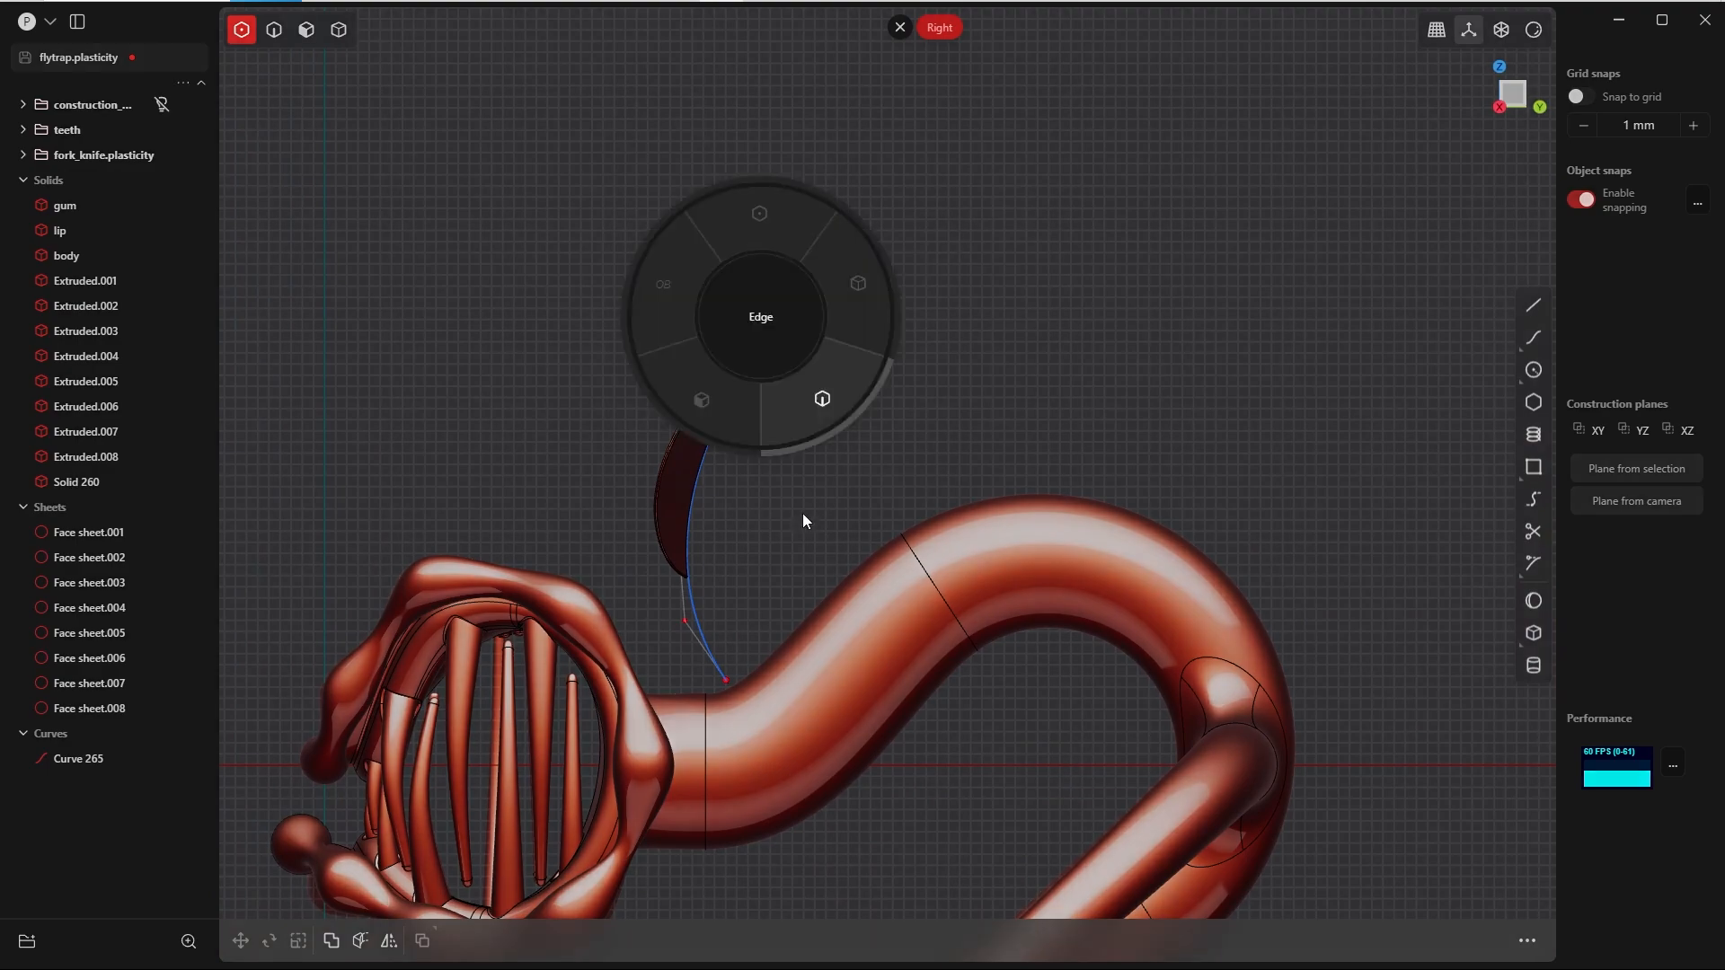
click(692, 588)
middle_drag(787, 396, 732, 494)
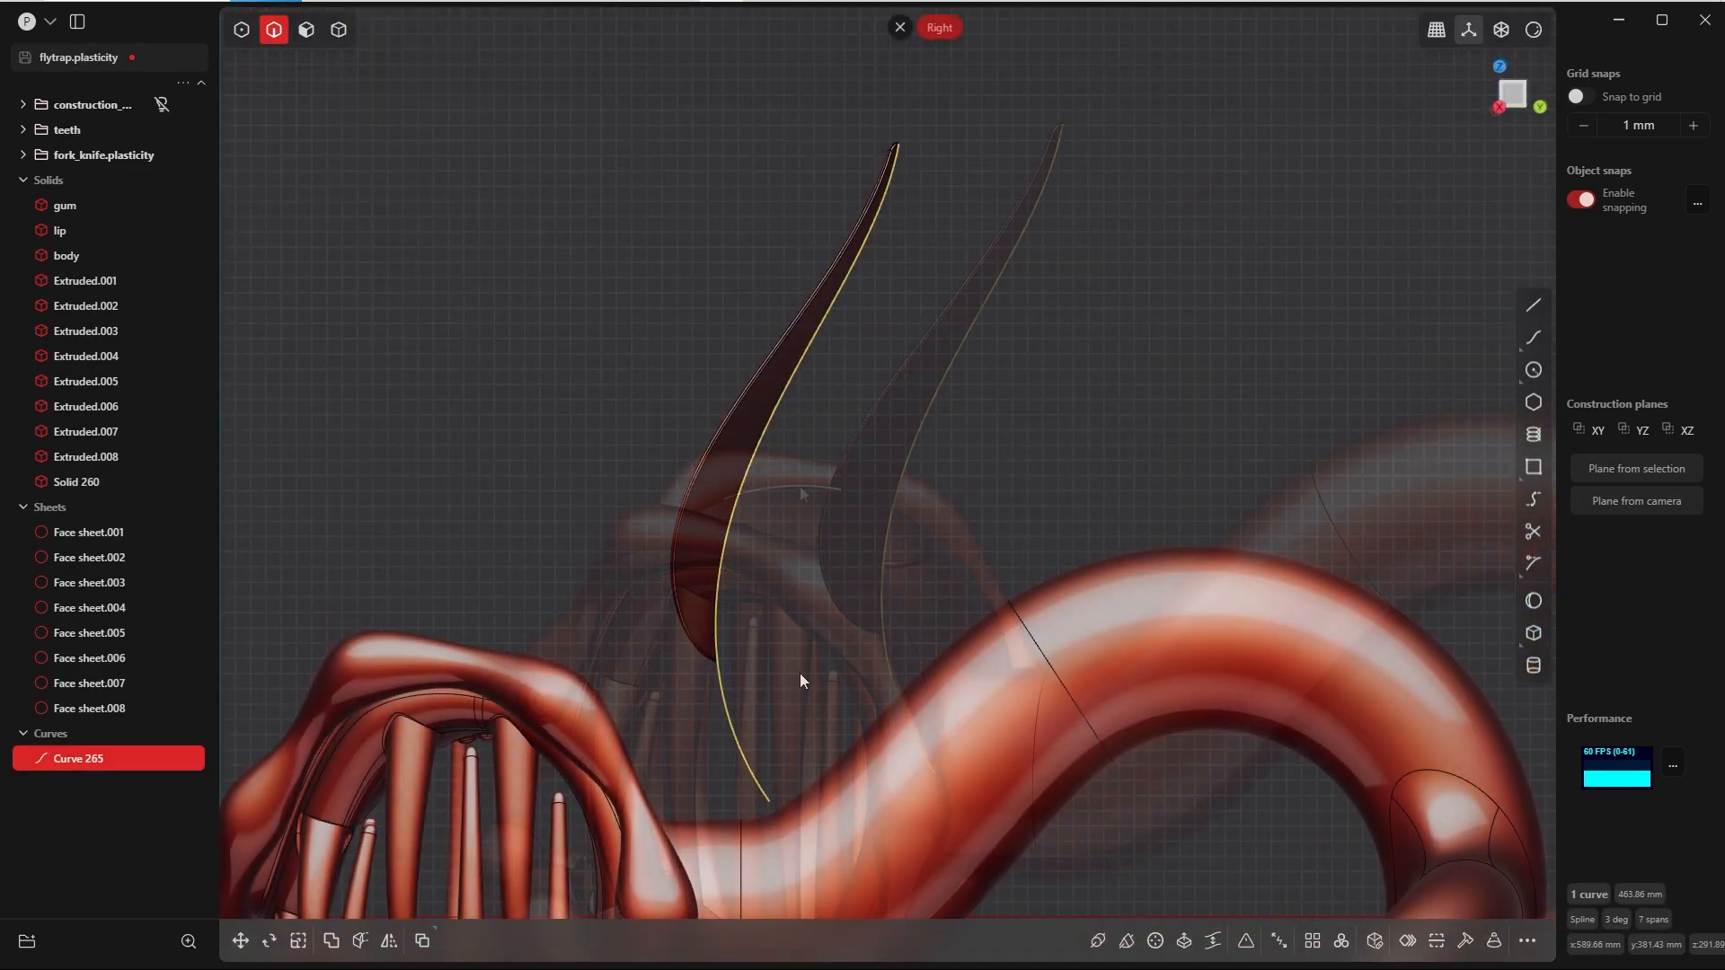
key(p)
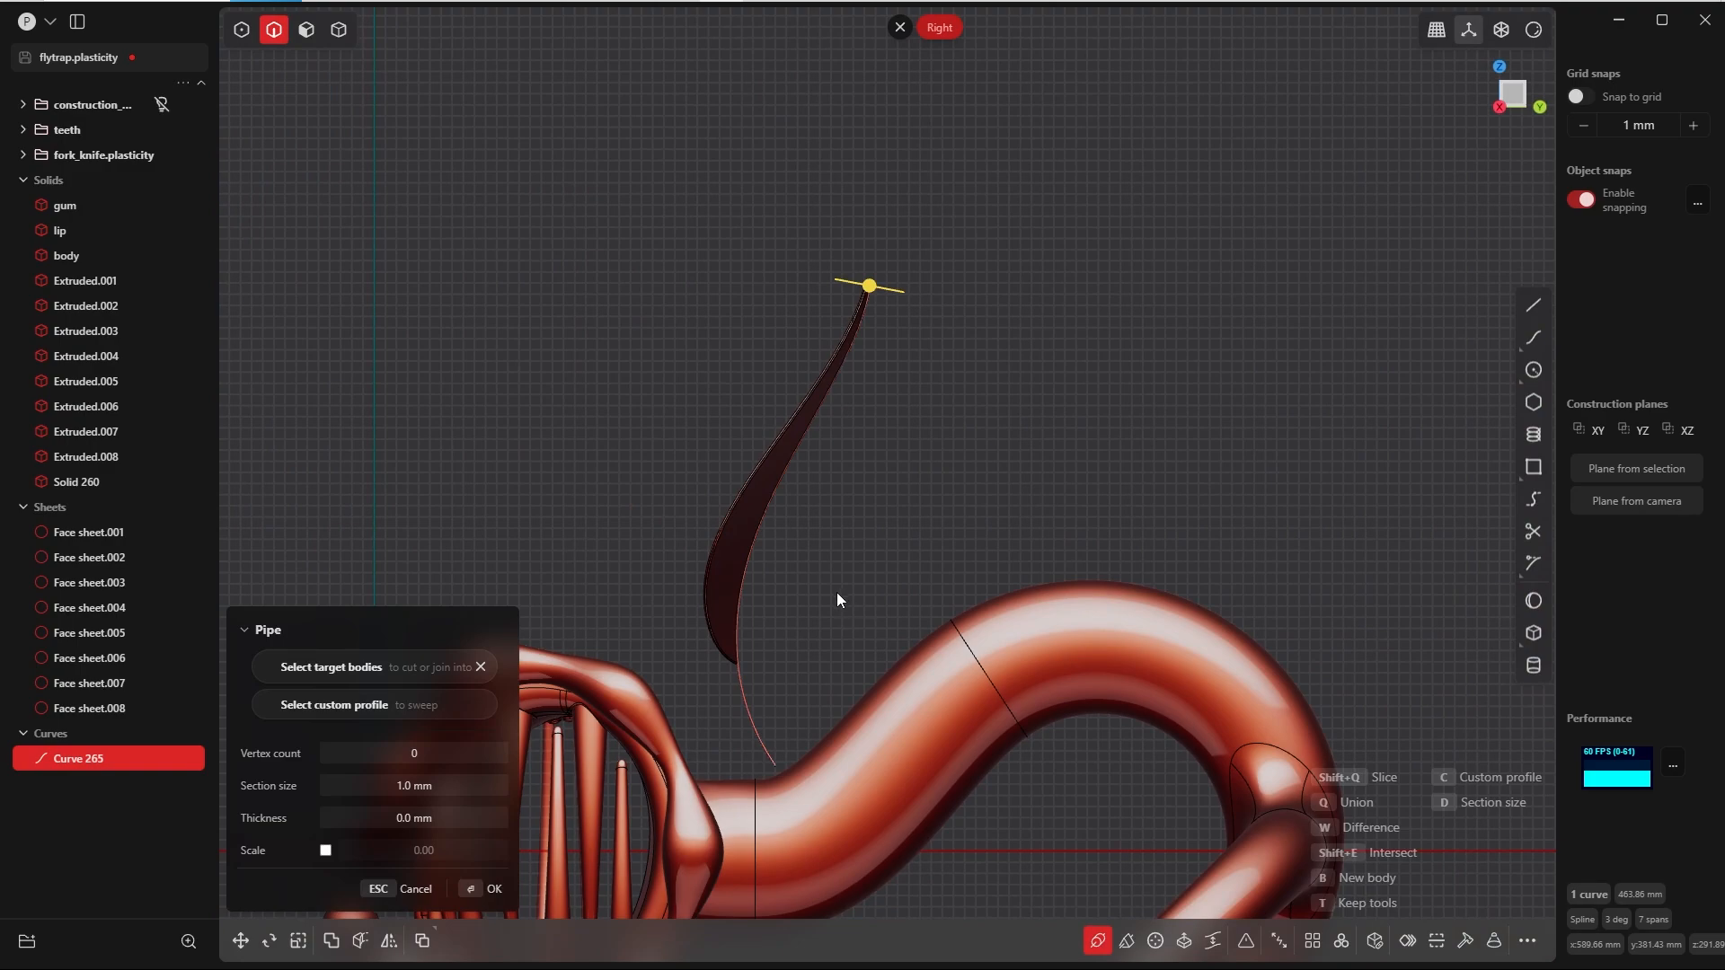
click(420, 781)
text(10)
key(Tab)
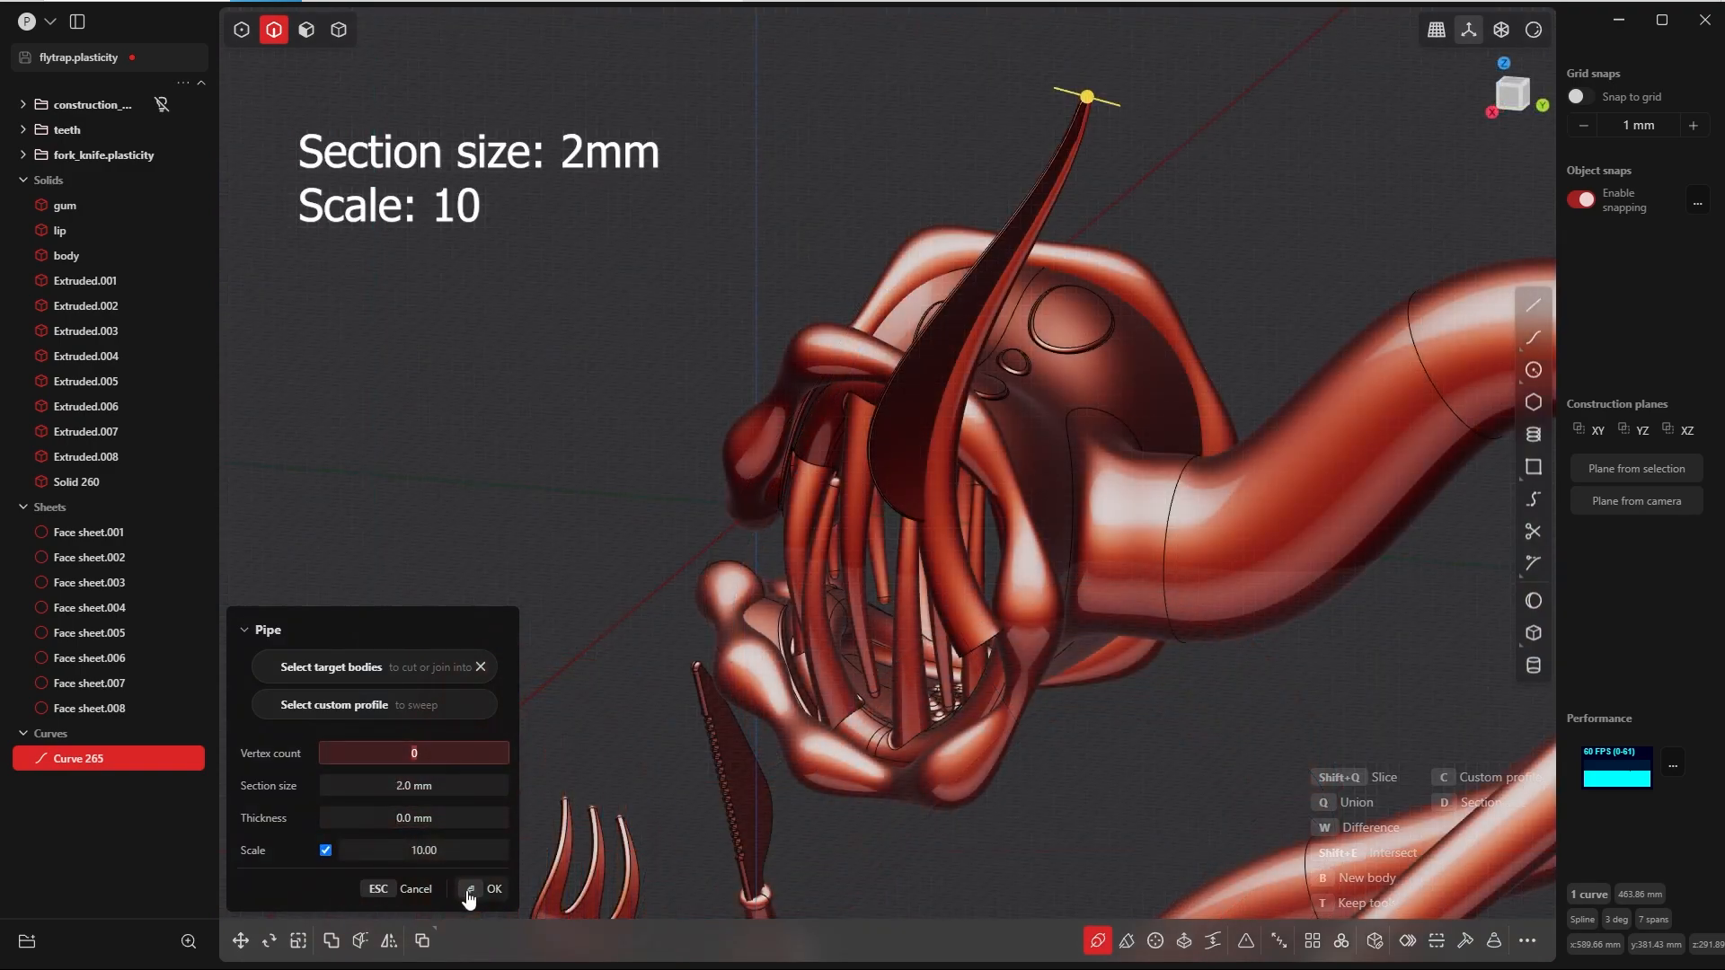
click(470, 889)
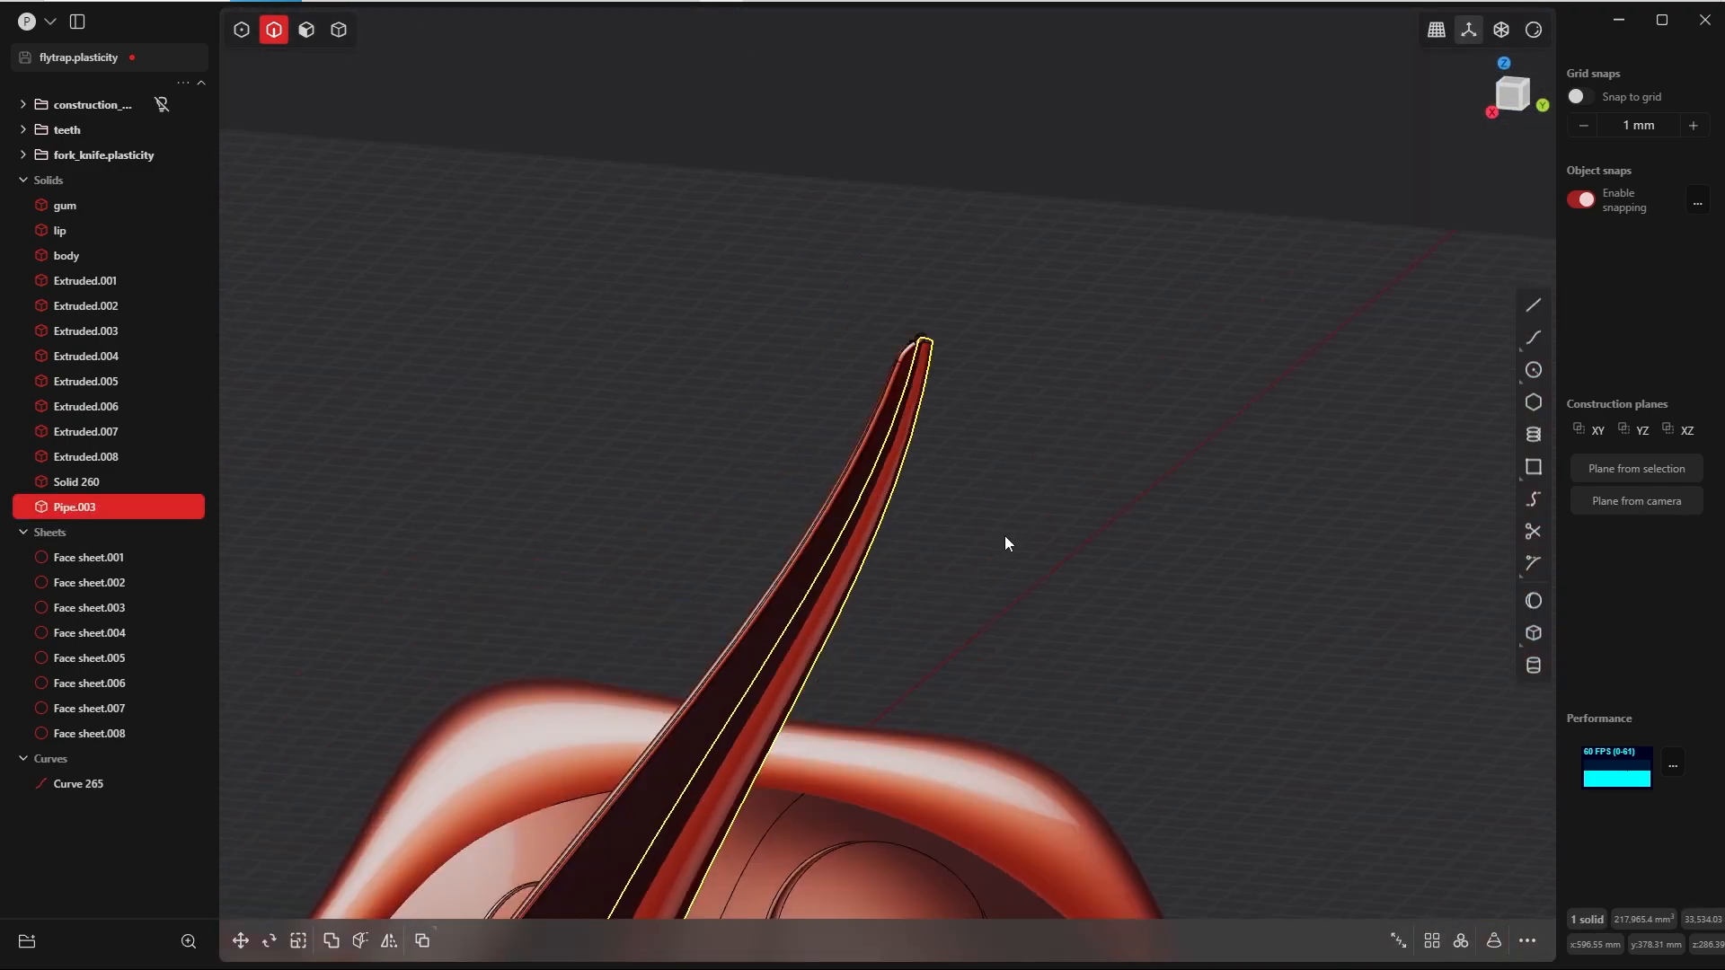
Step: Offset the pipe's end face at the leaf tip inward and delete that face to open the end
scroll(1002, 354, up, 5)
key(Tab)
scroll(940, 434, up, 2)
key(Tab)
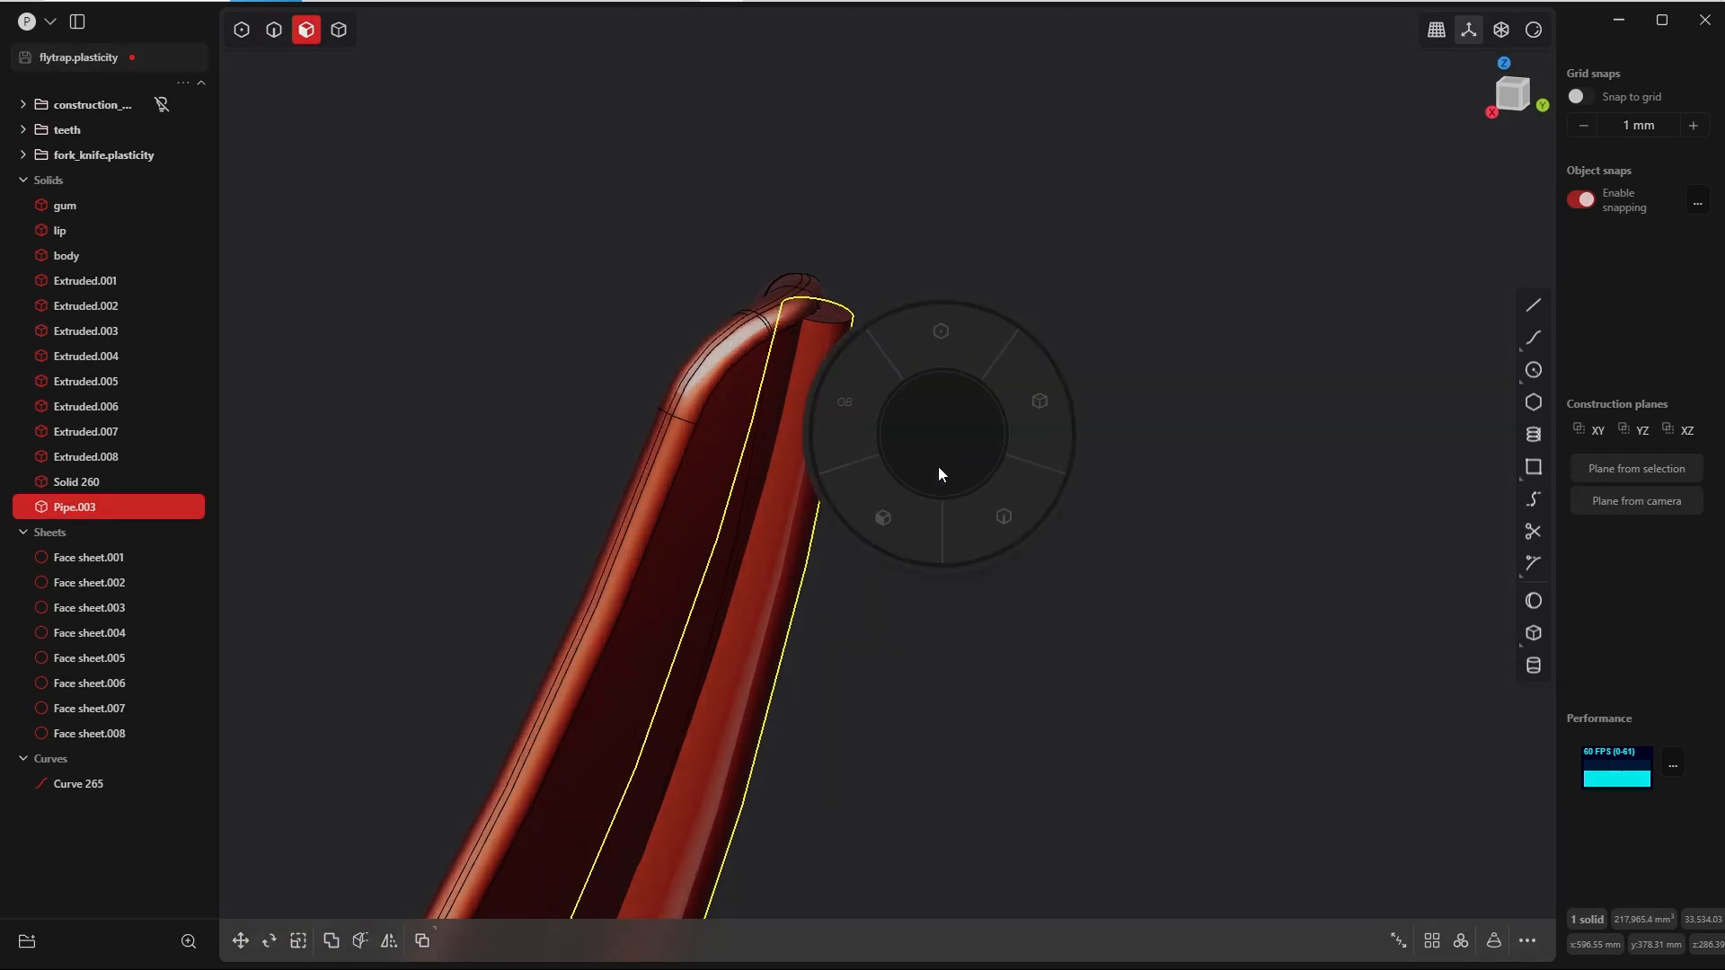
click(828, 314)
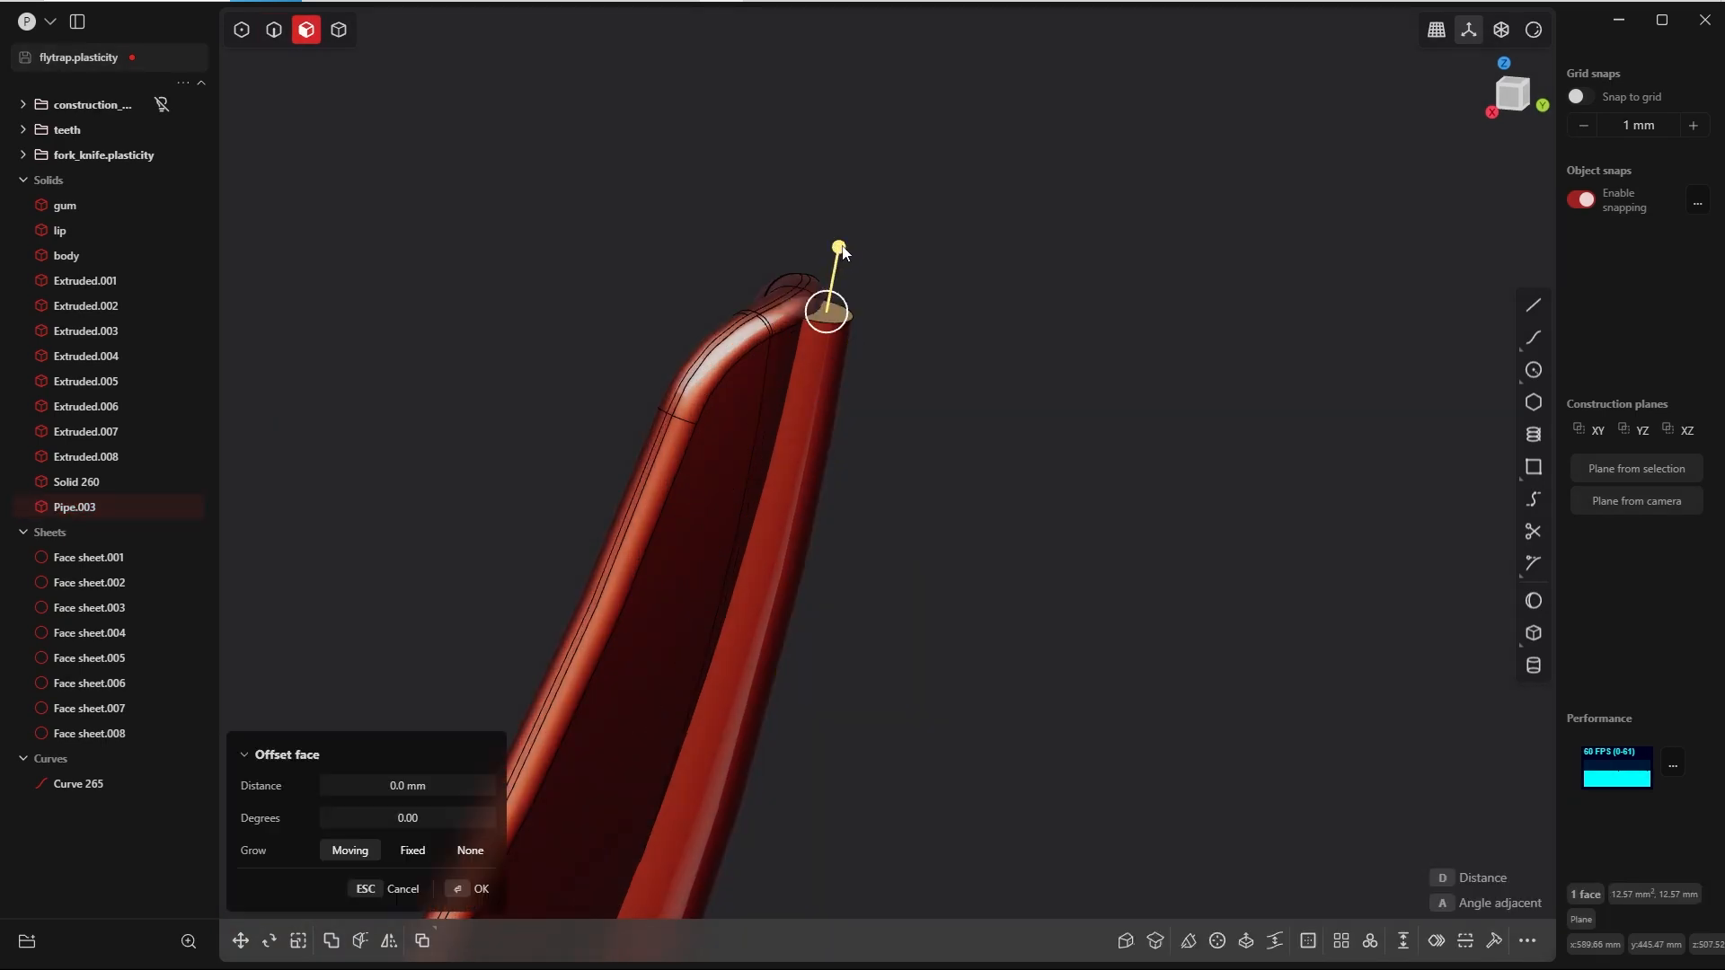
mouse_move(843, 252)
mouse_down()
mouse_move(841, 216)
mouse_move(840, 245)
mouse_up()
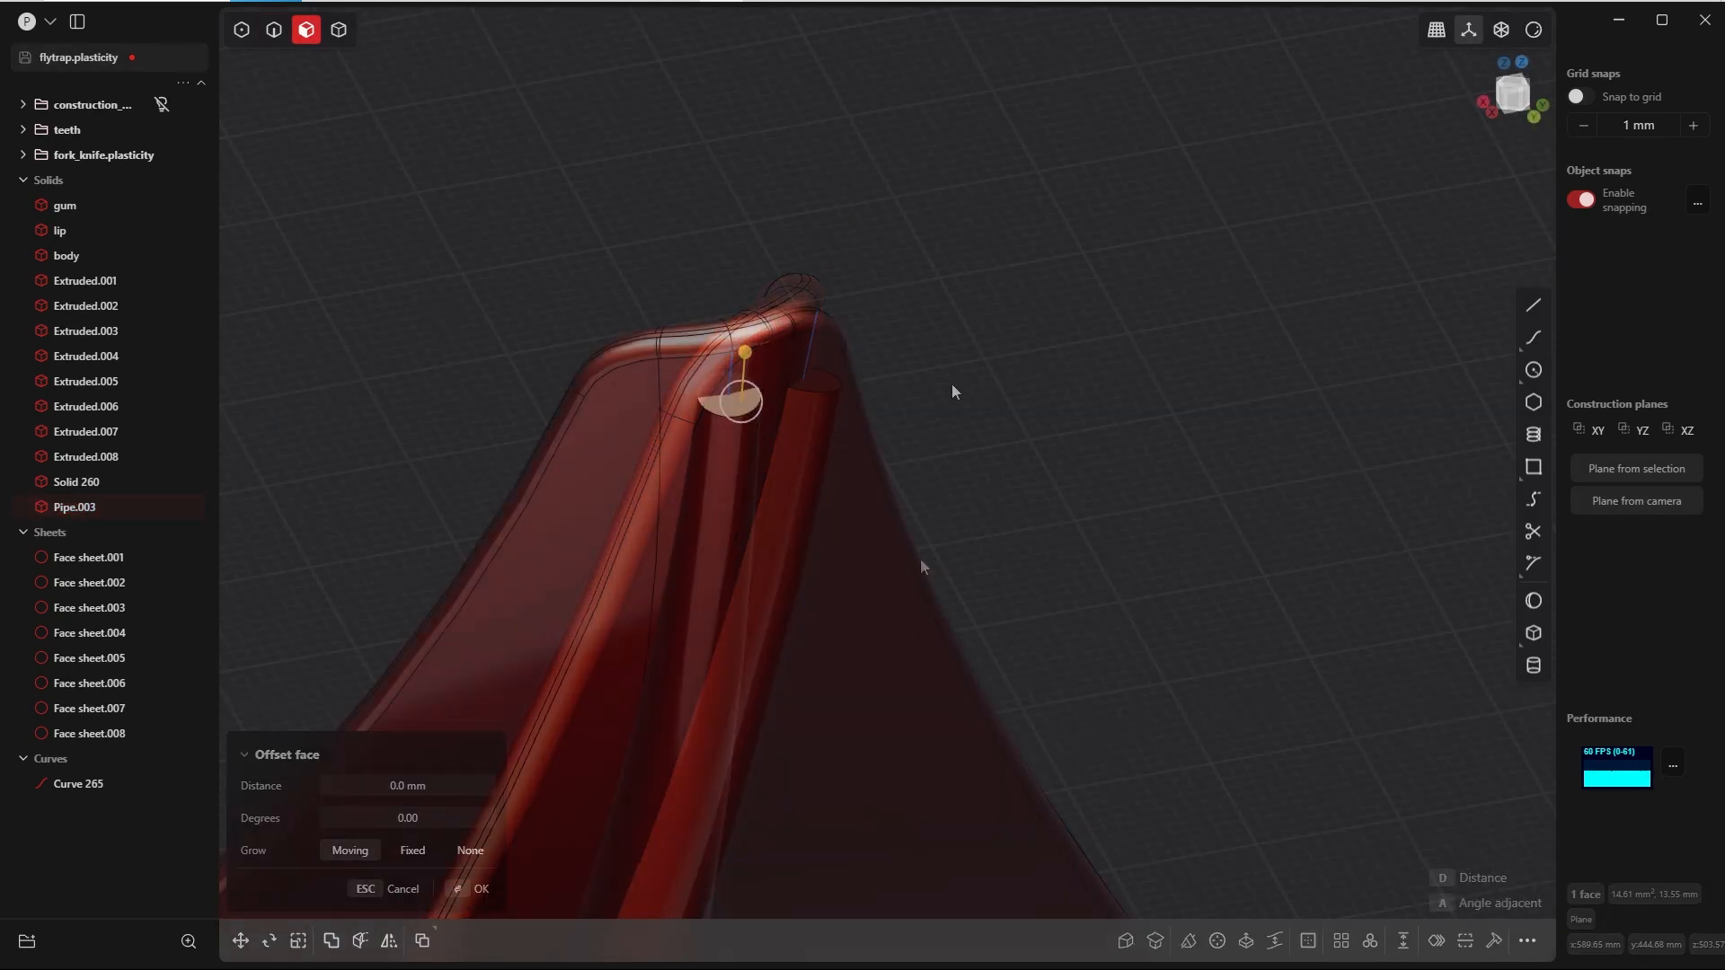
key(Delete)
Step: Trim back the pipe's open edge near the leaf tip with a linear sheet extension of -6.36 mm
key(2)
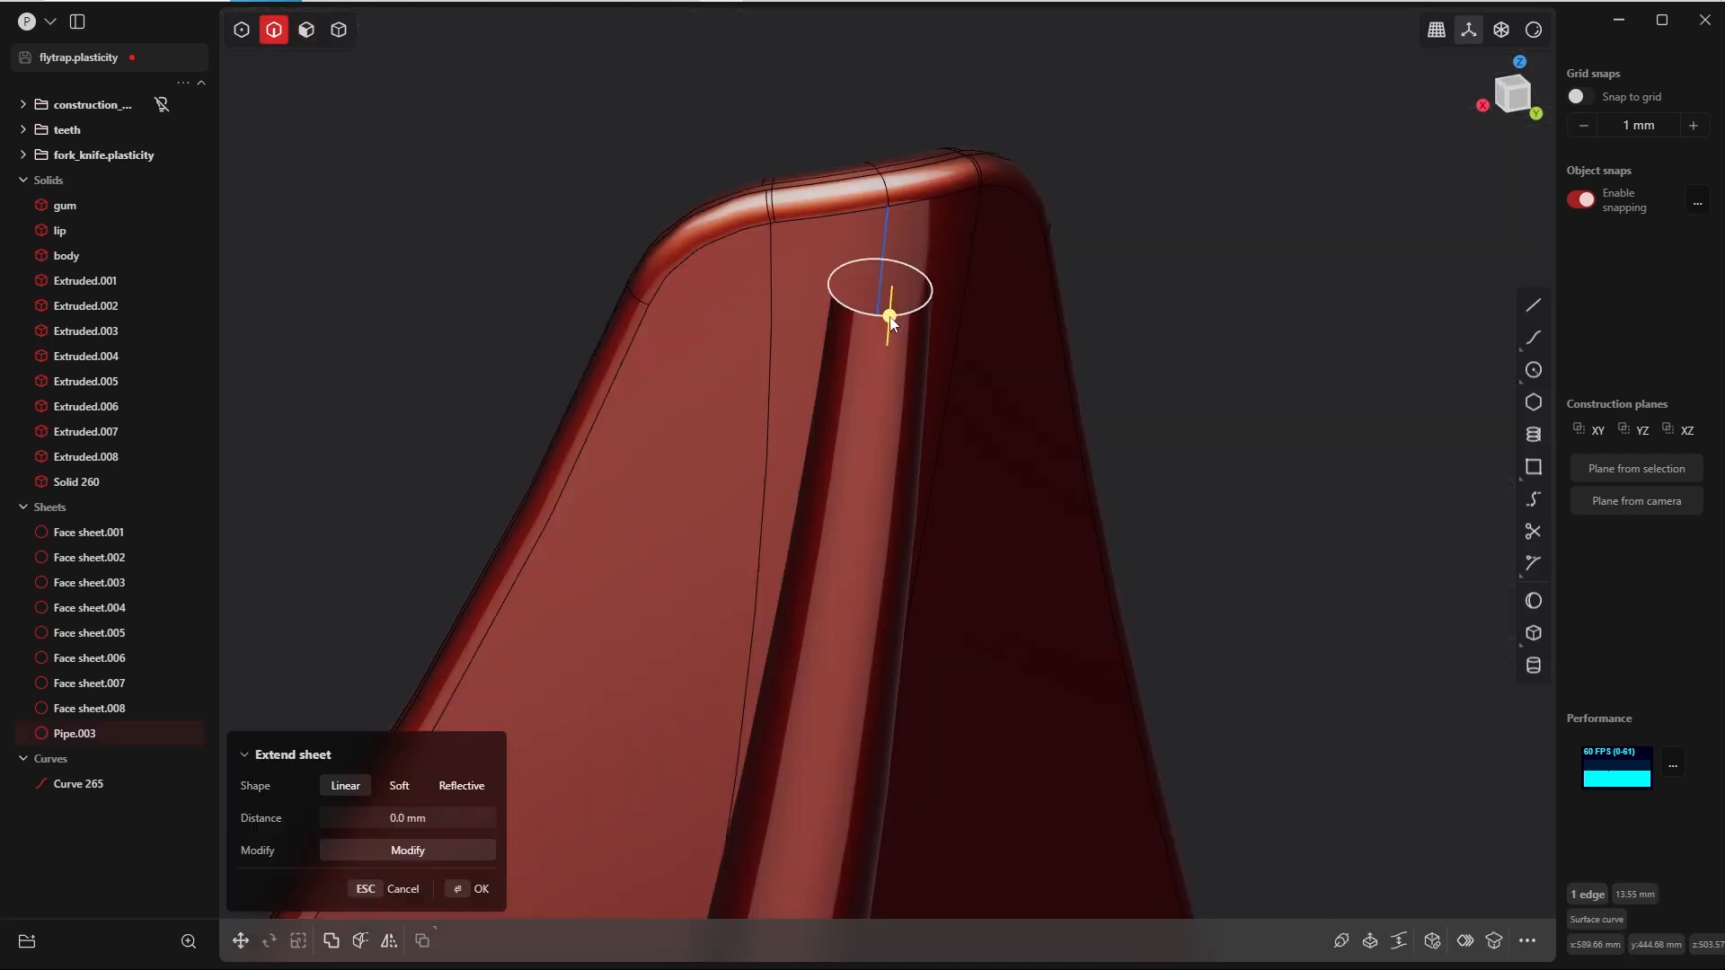
drag(889, 319, 872, 416)
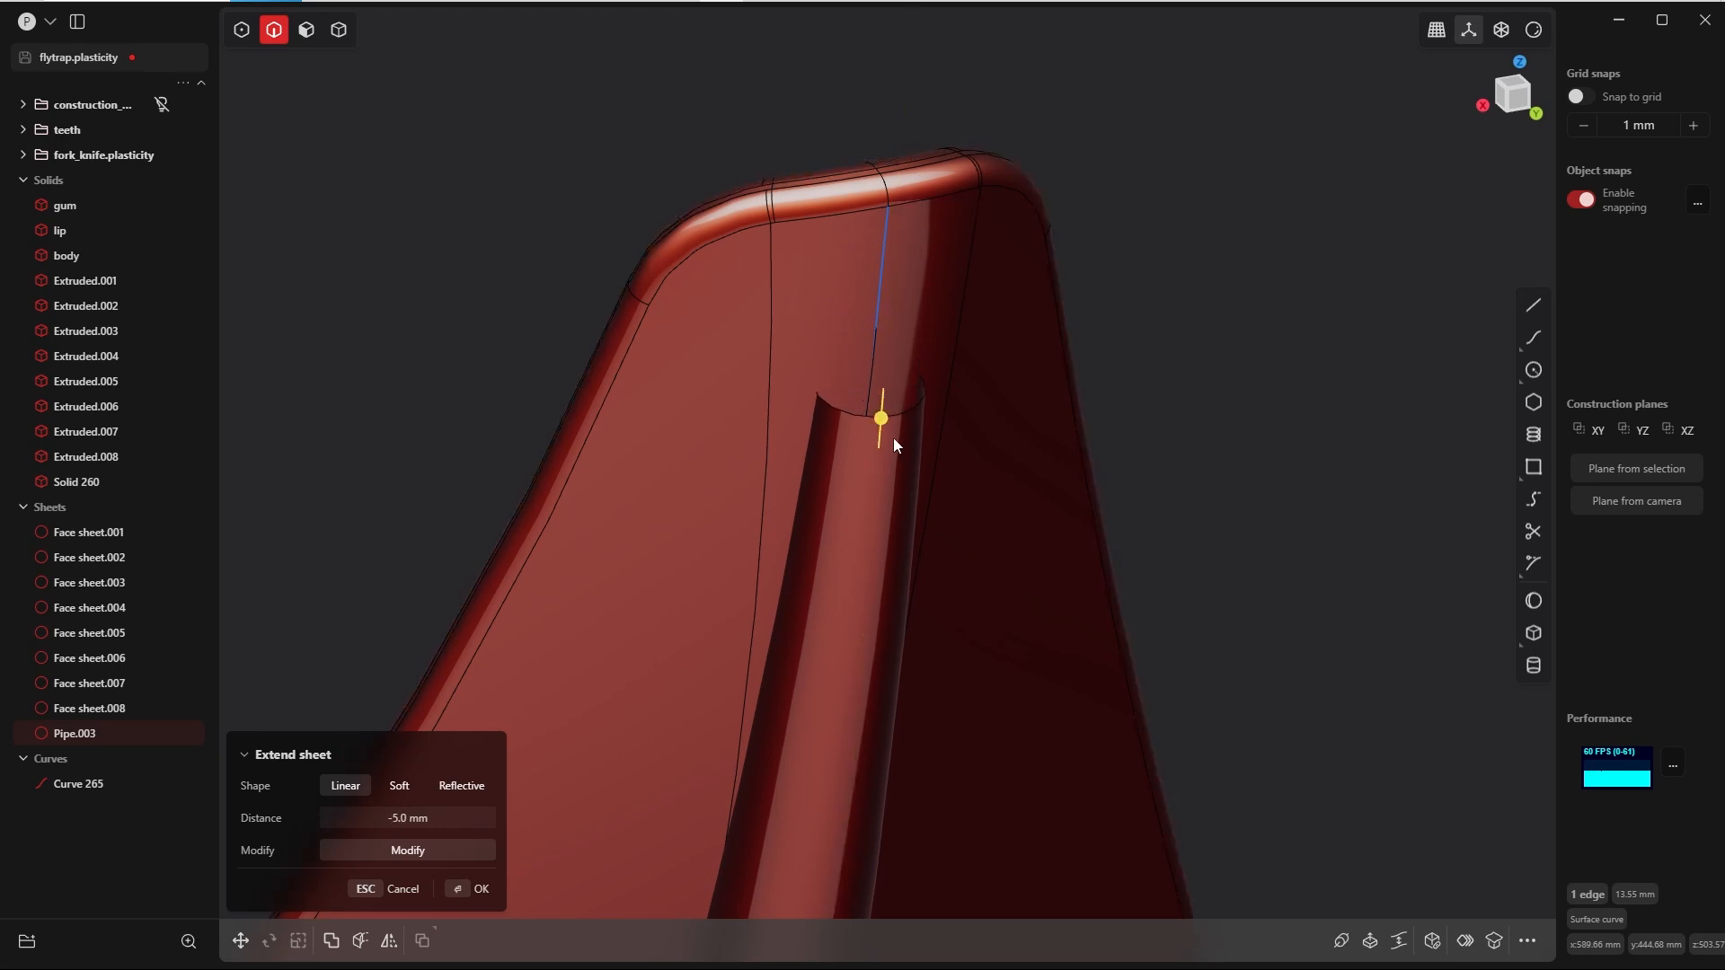
drag(882, 420, 878, 445)
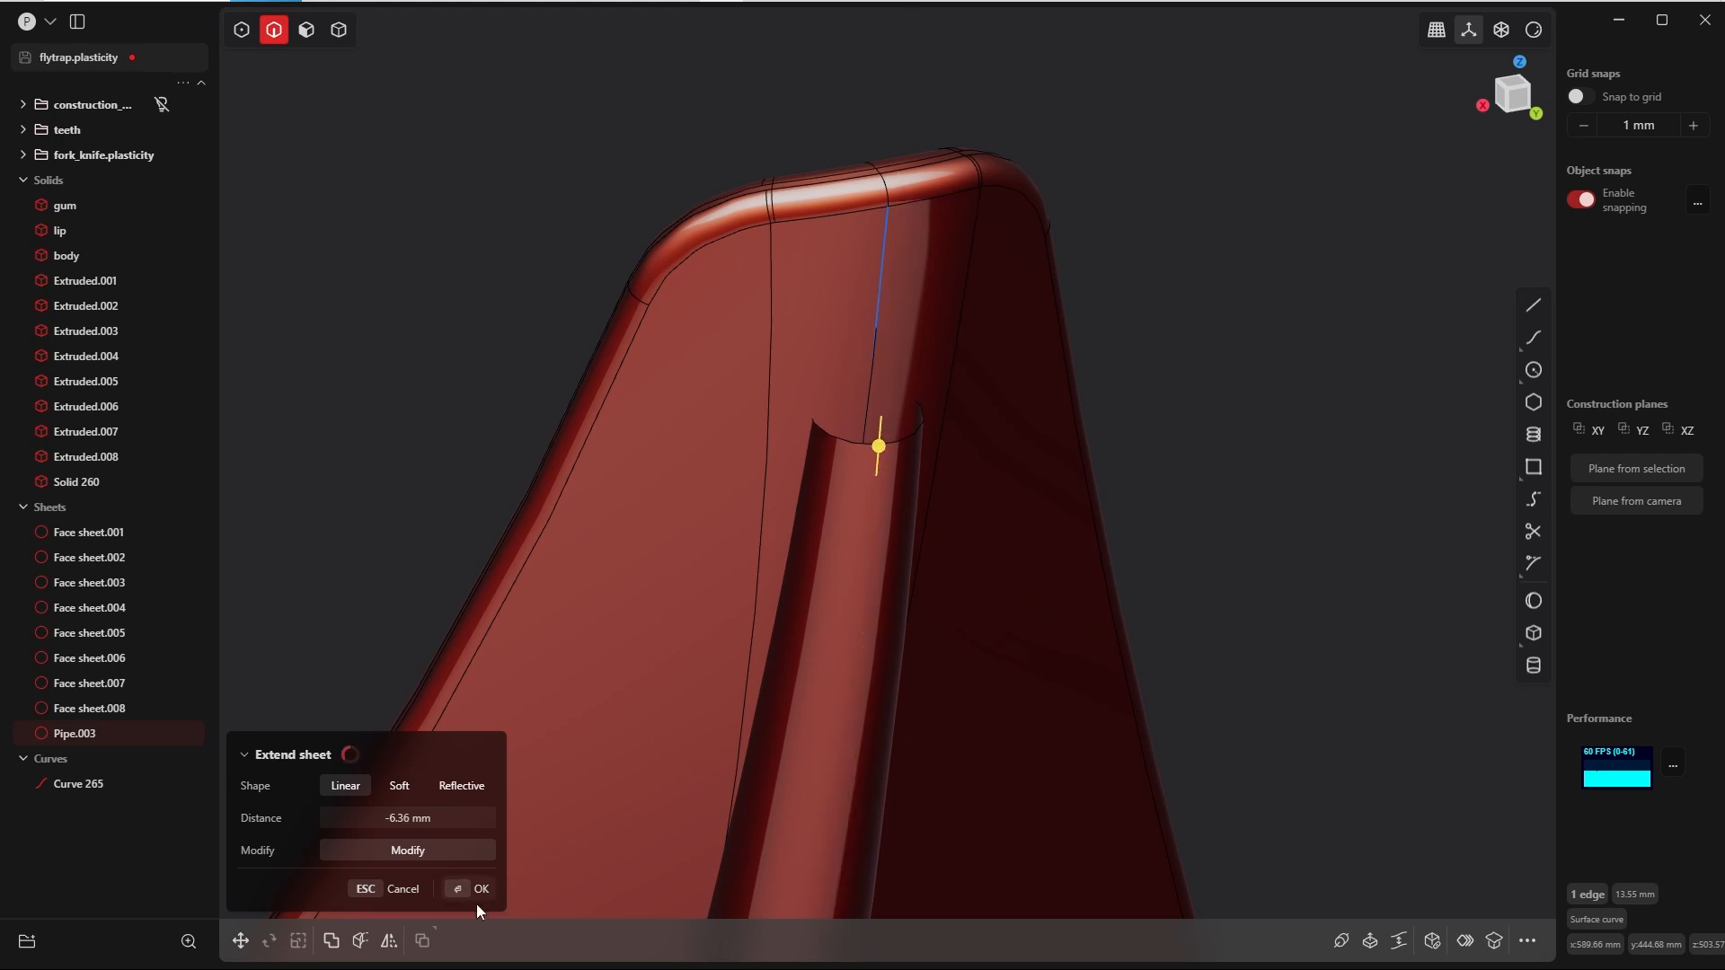
click(478, 895)
Step: Patch the pipe's open end near the leaf tip with G1 continuity to form a rounded cap
key(Tab)
click(877, 452)
key(g)
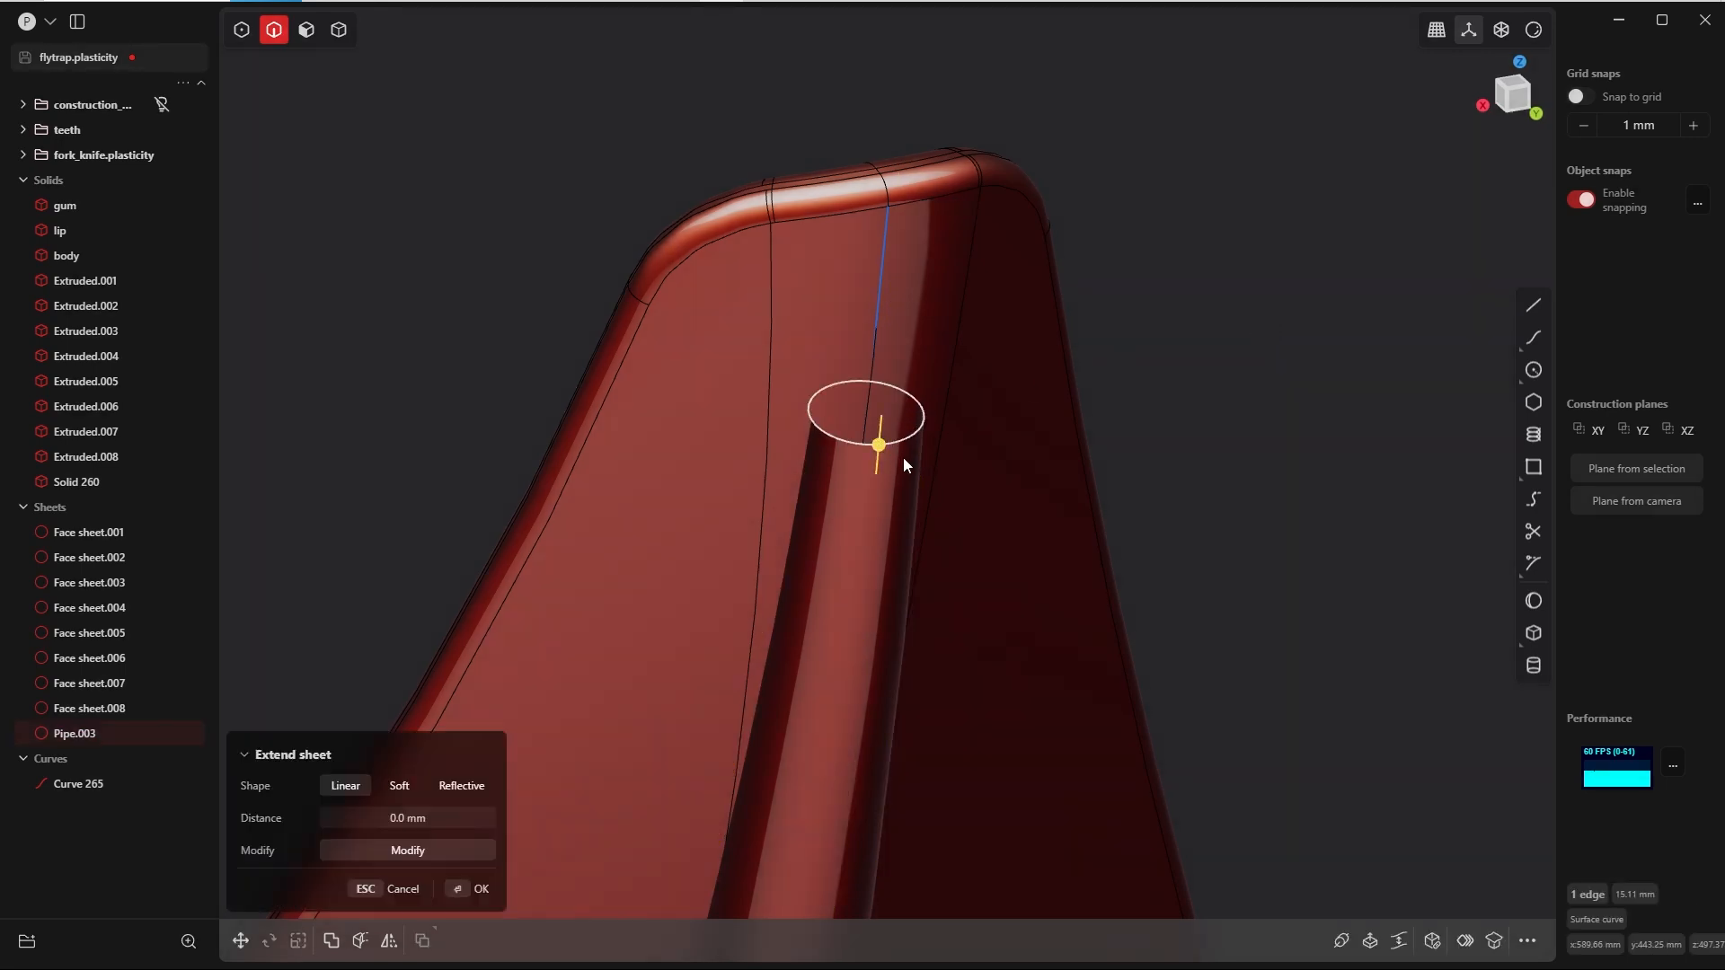
key(p)
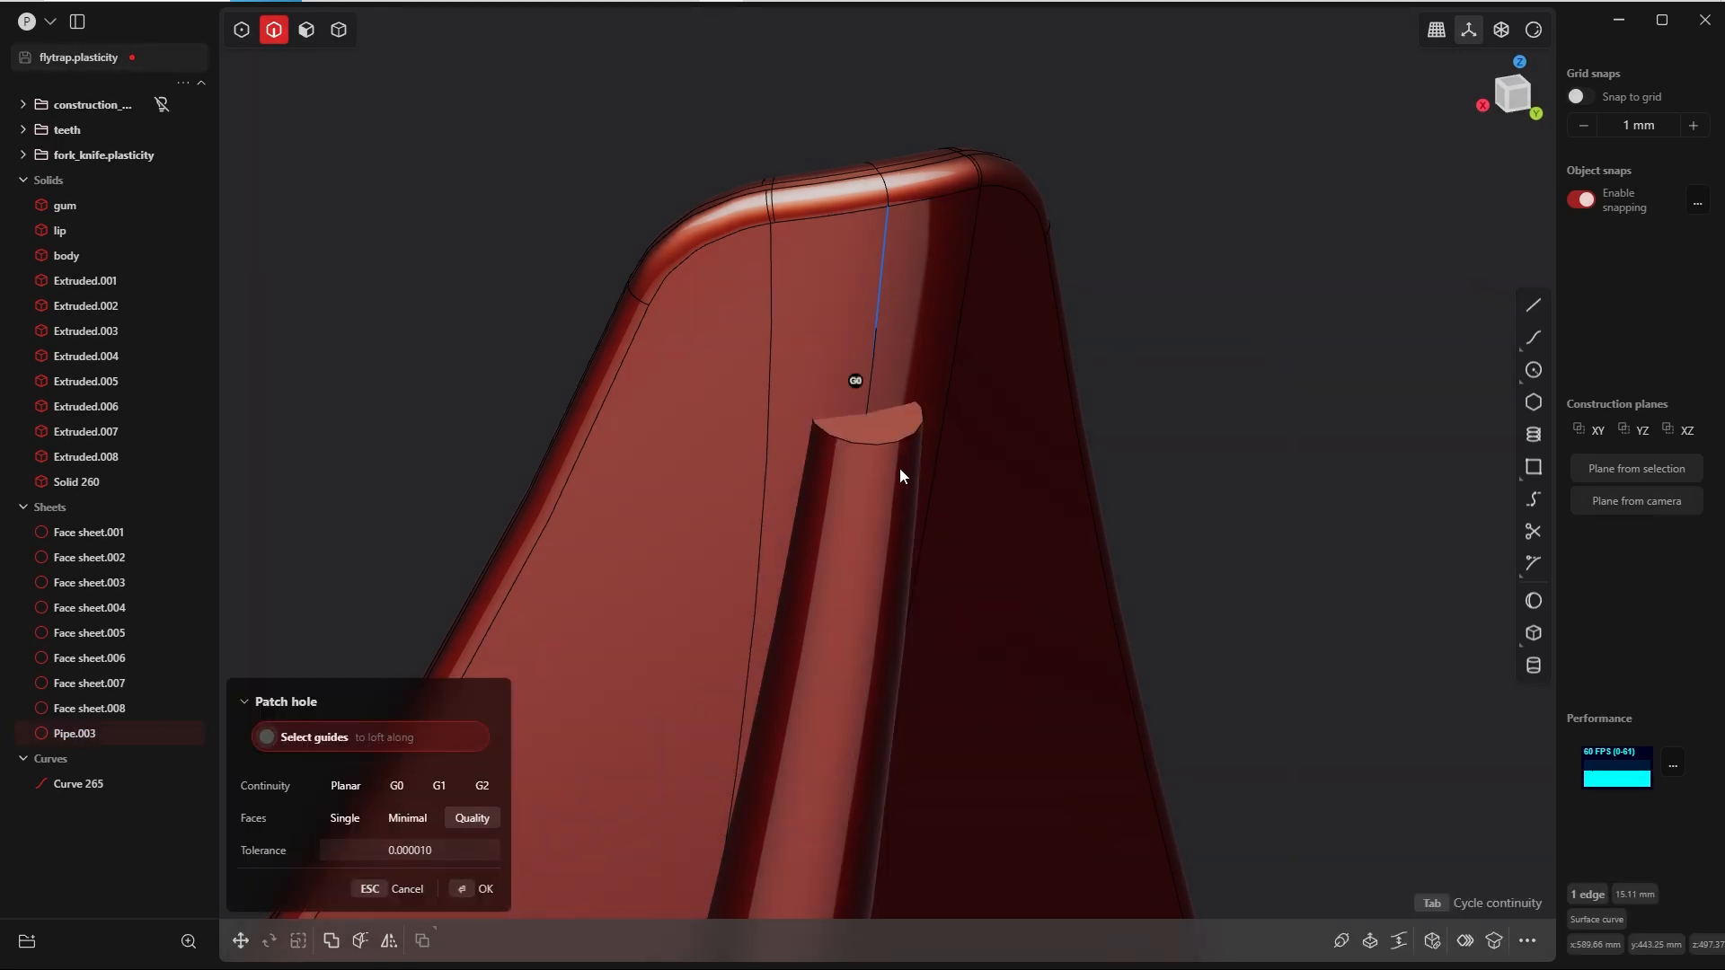
click(860, 377)
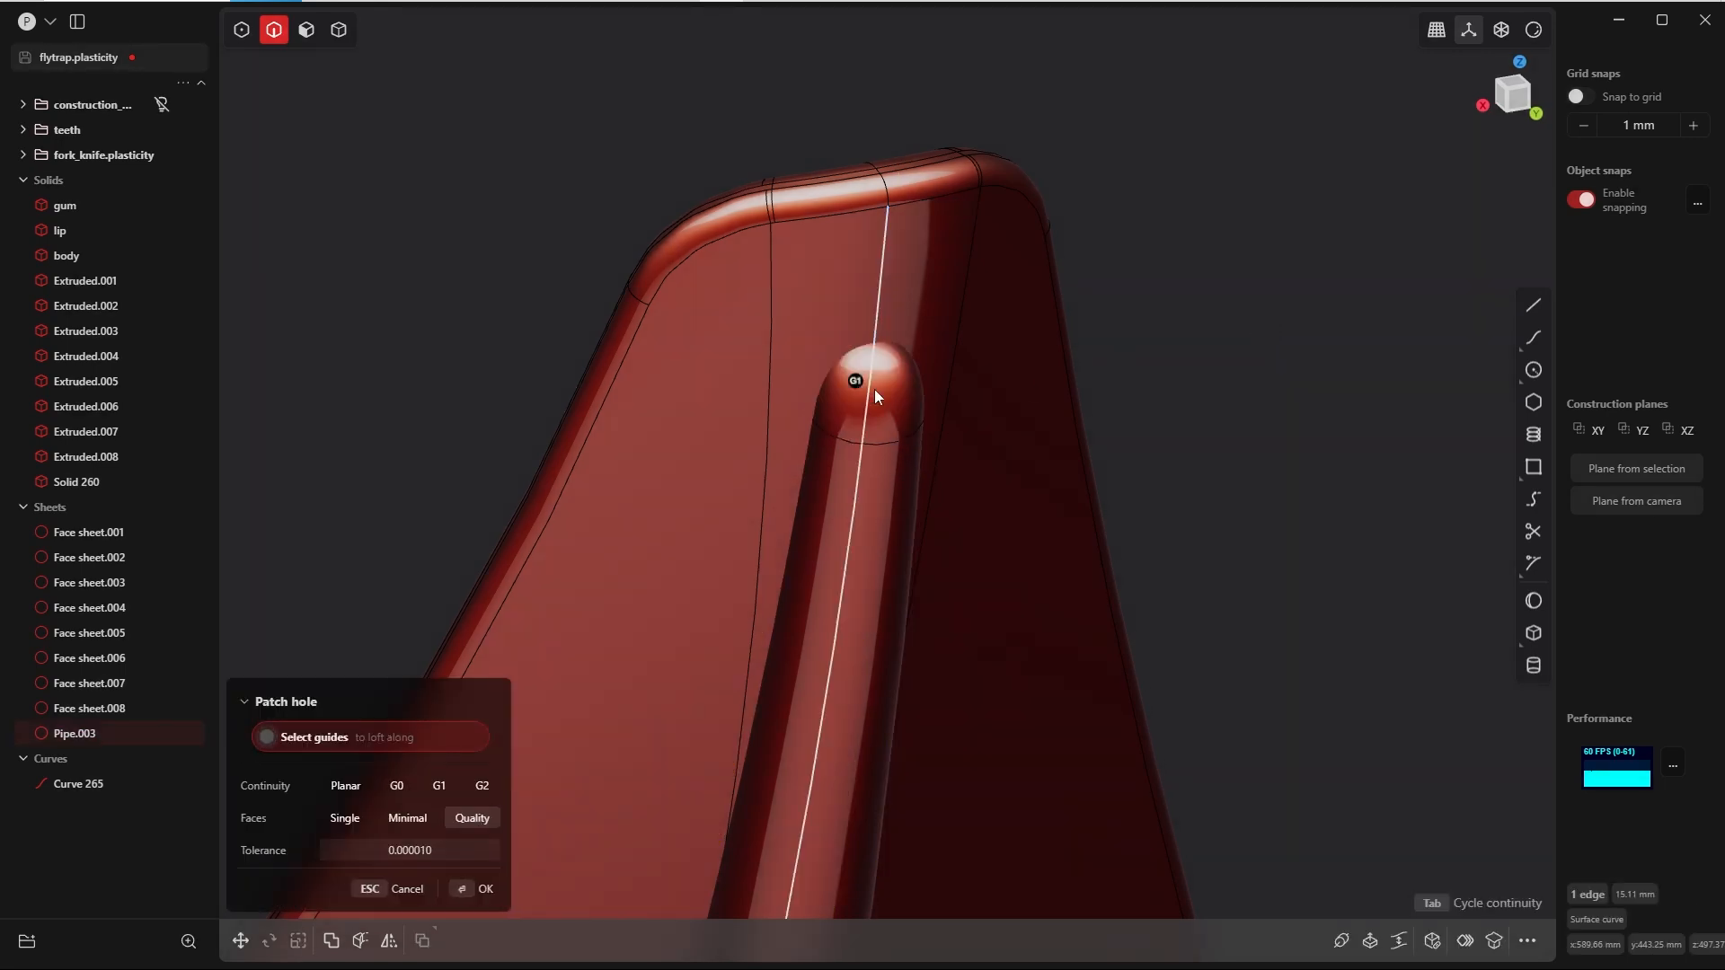
click(475, 890)
click(1294, 215)
Step: Join the leaf and the capped pipe into one solid with a Boolean union
scroll(1042, 419, down, 5)
middle_drag(1098, 370, 985, 224)
key(4)
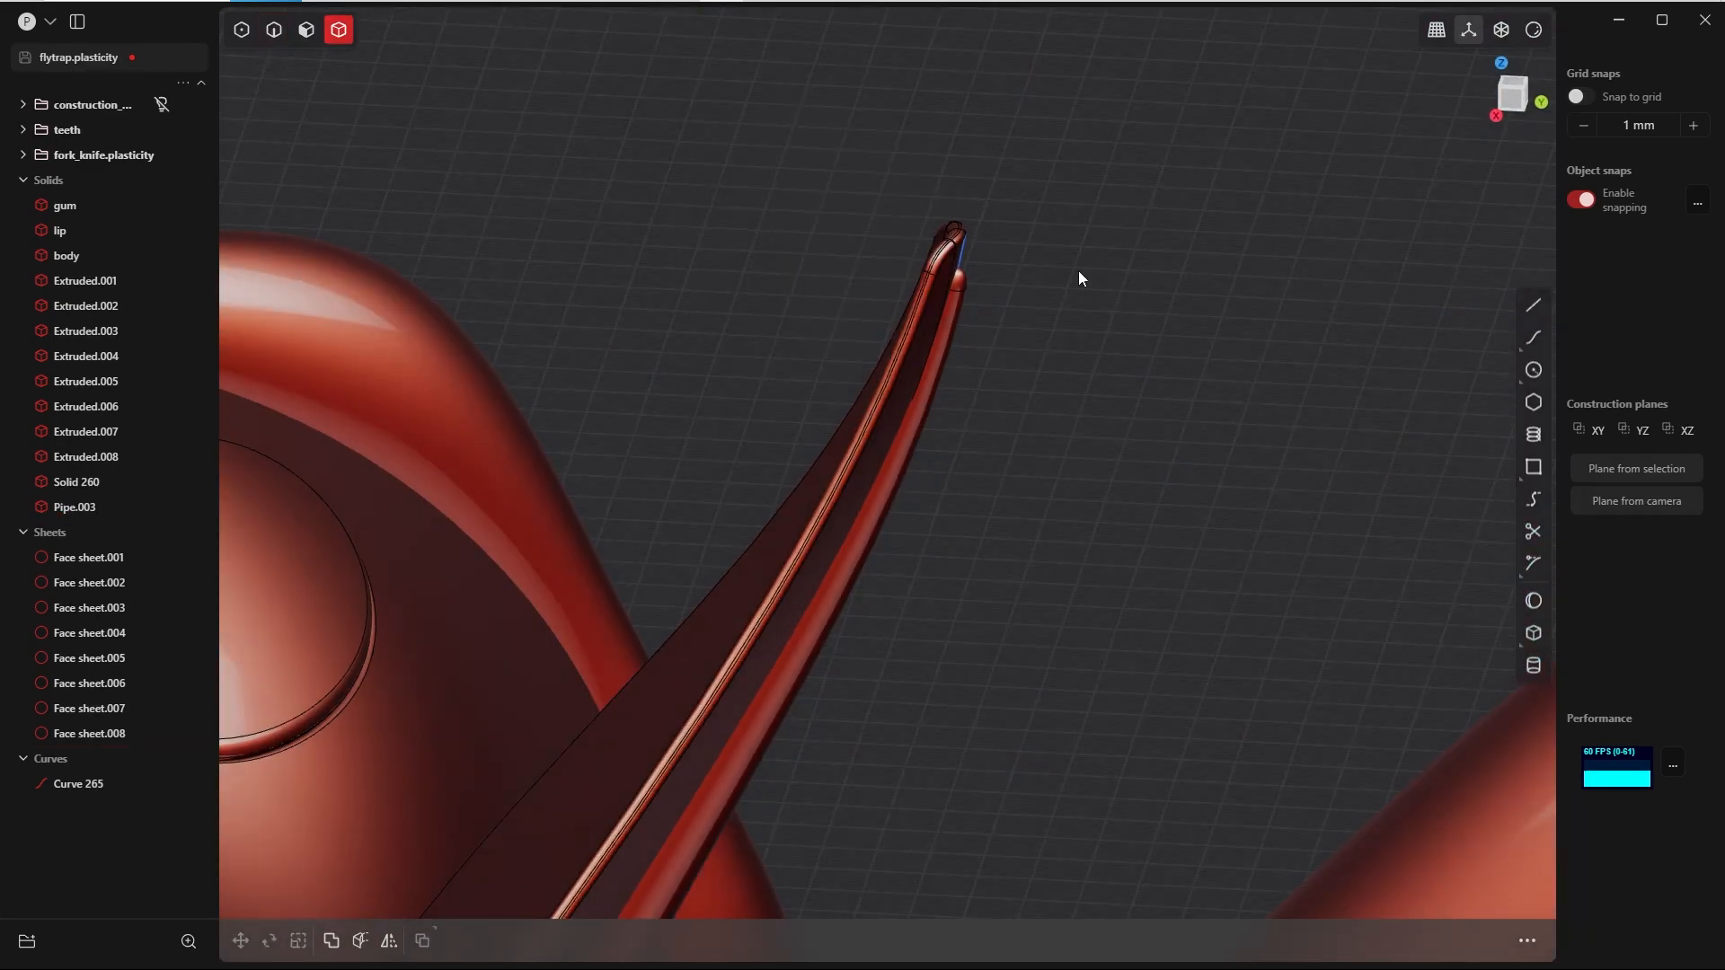
click(925, 400)
shift+click(901, 384)
key(q)
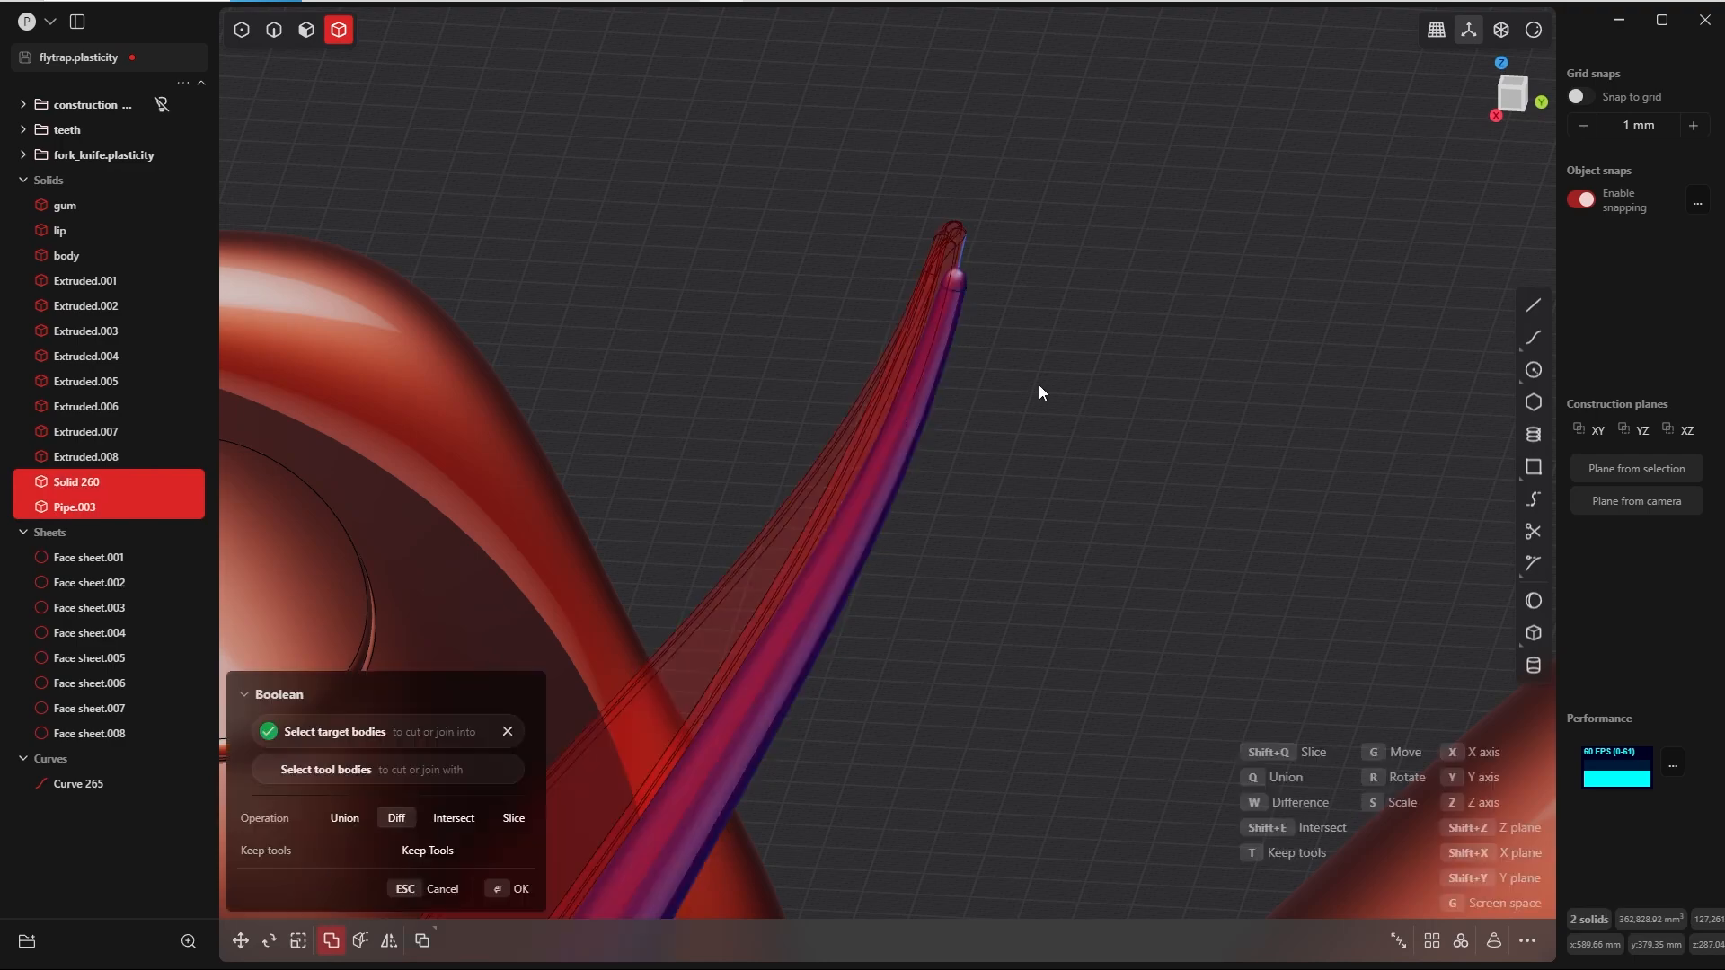
key(q)
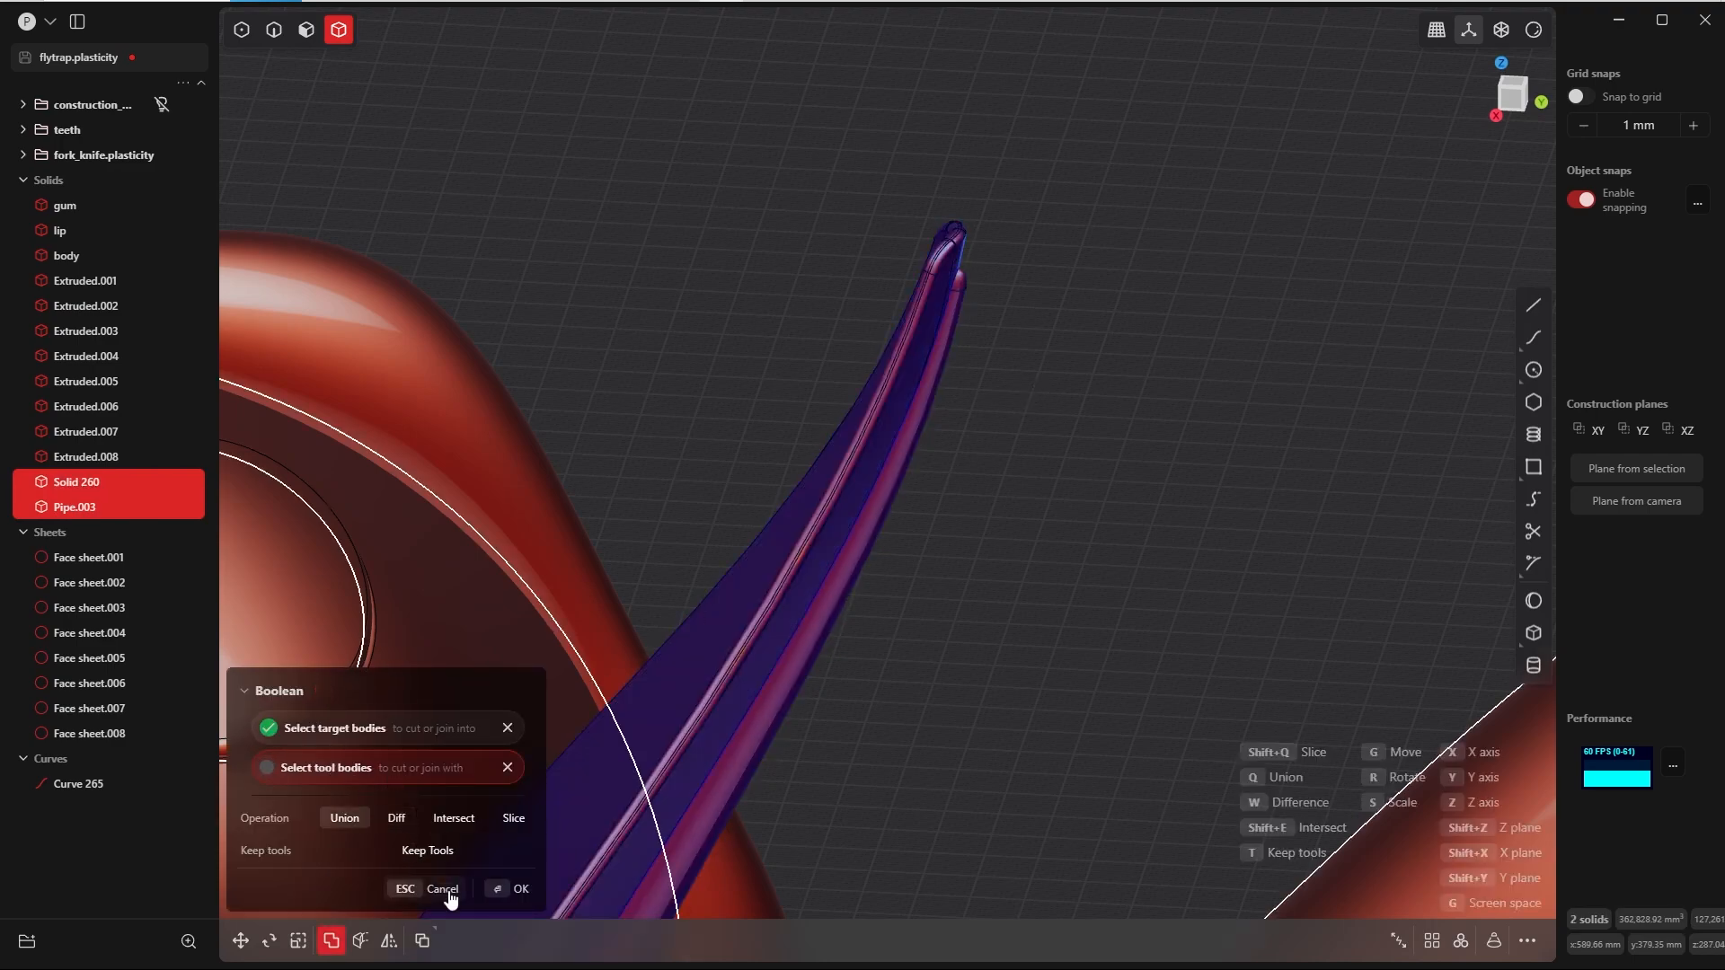
click(497, 894)
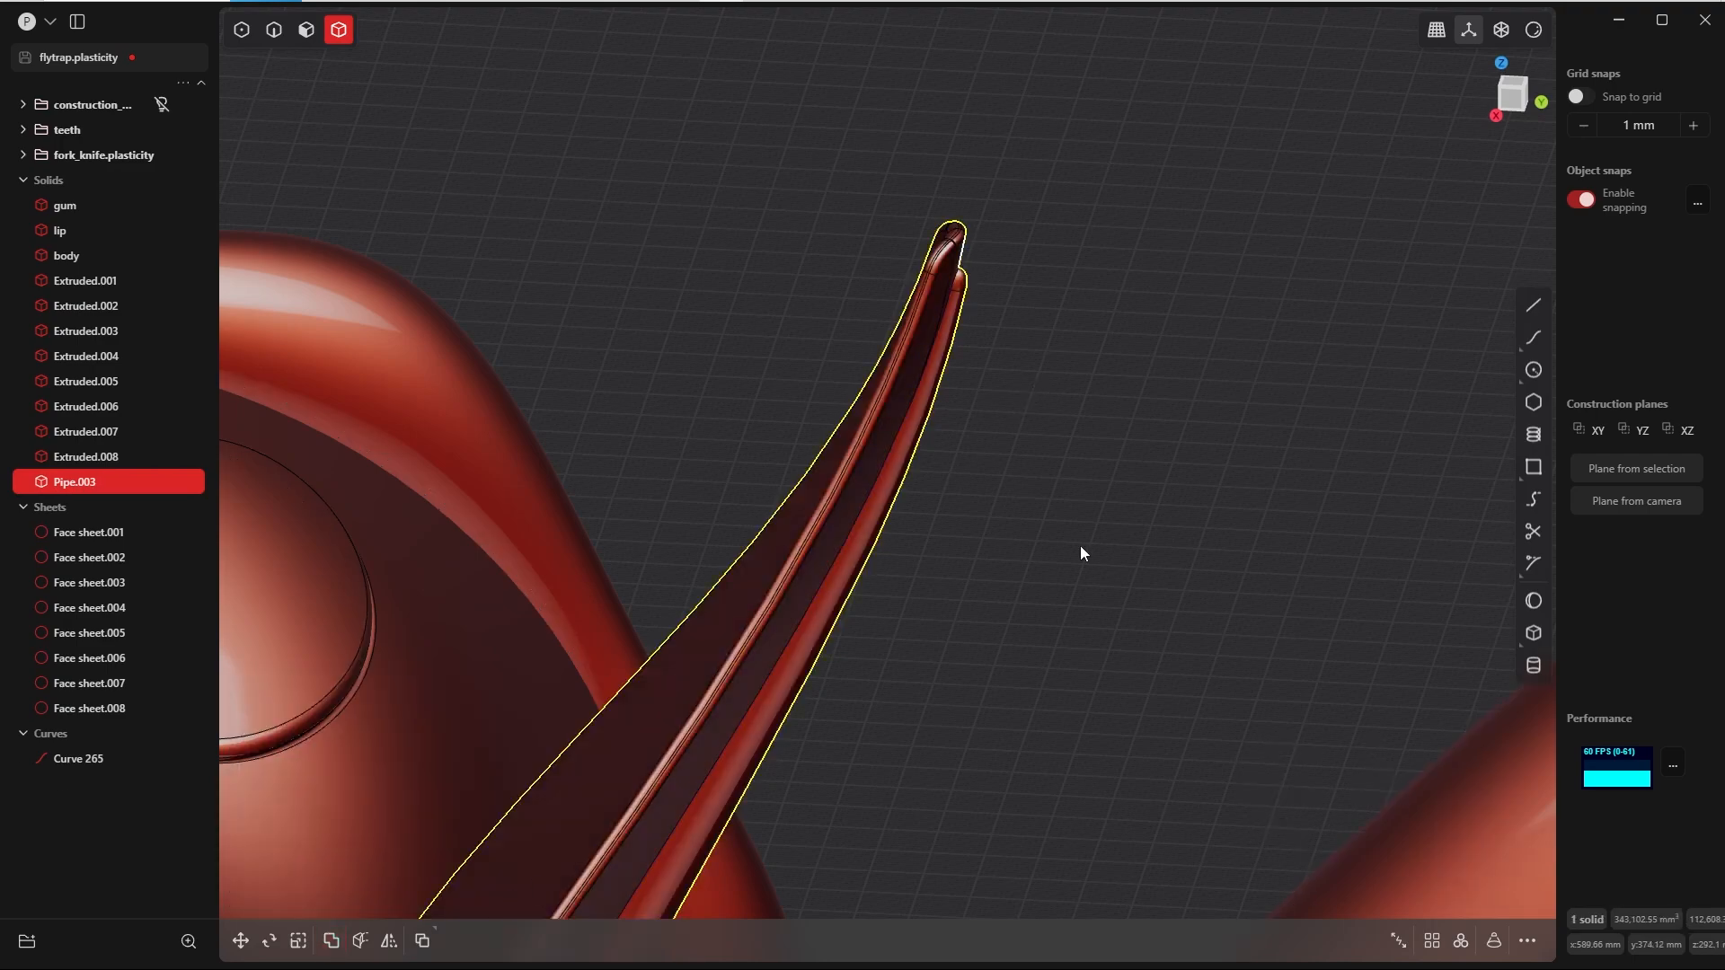
click(1080, 547)
Step: Fillet the intersection edges between stem and leaf on the front and back, with both distances set to 5 mm
scroll(961, 709, up, 5)
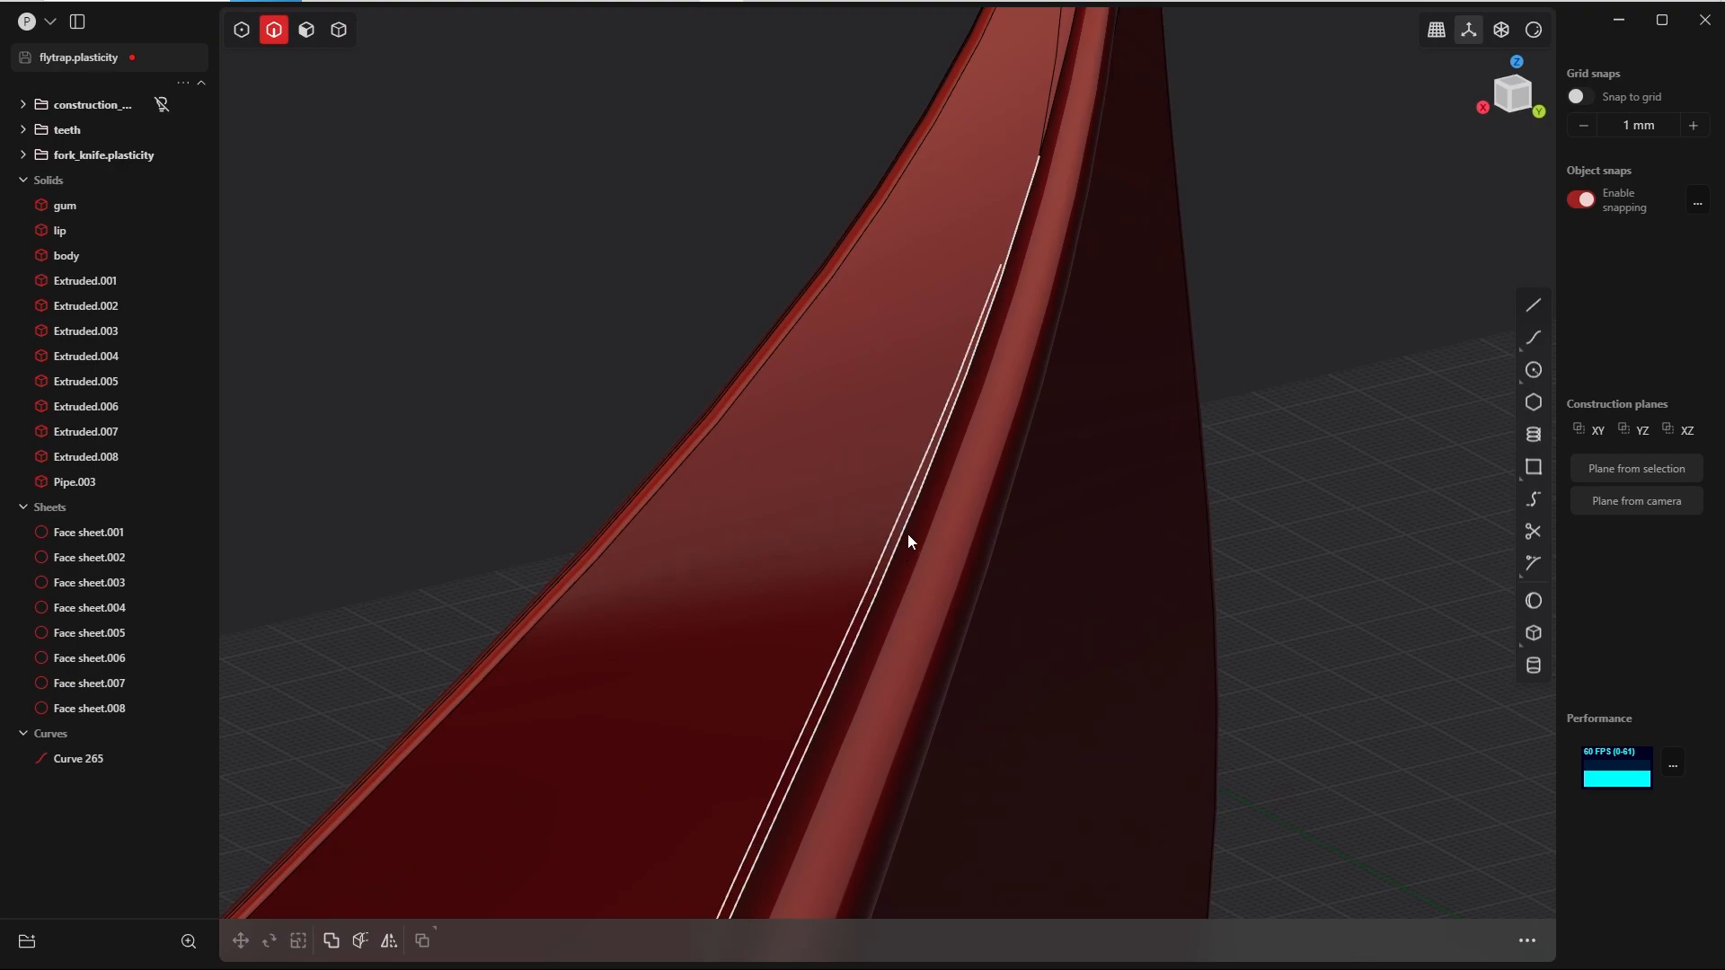
middle_drag(1028, 342, 879, 559)
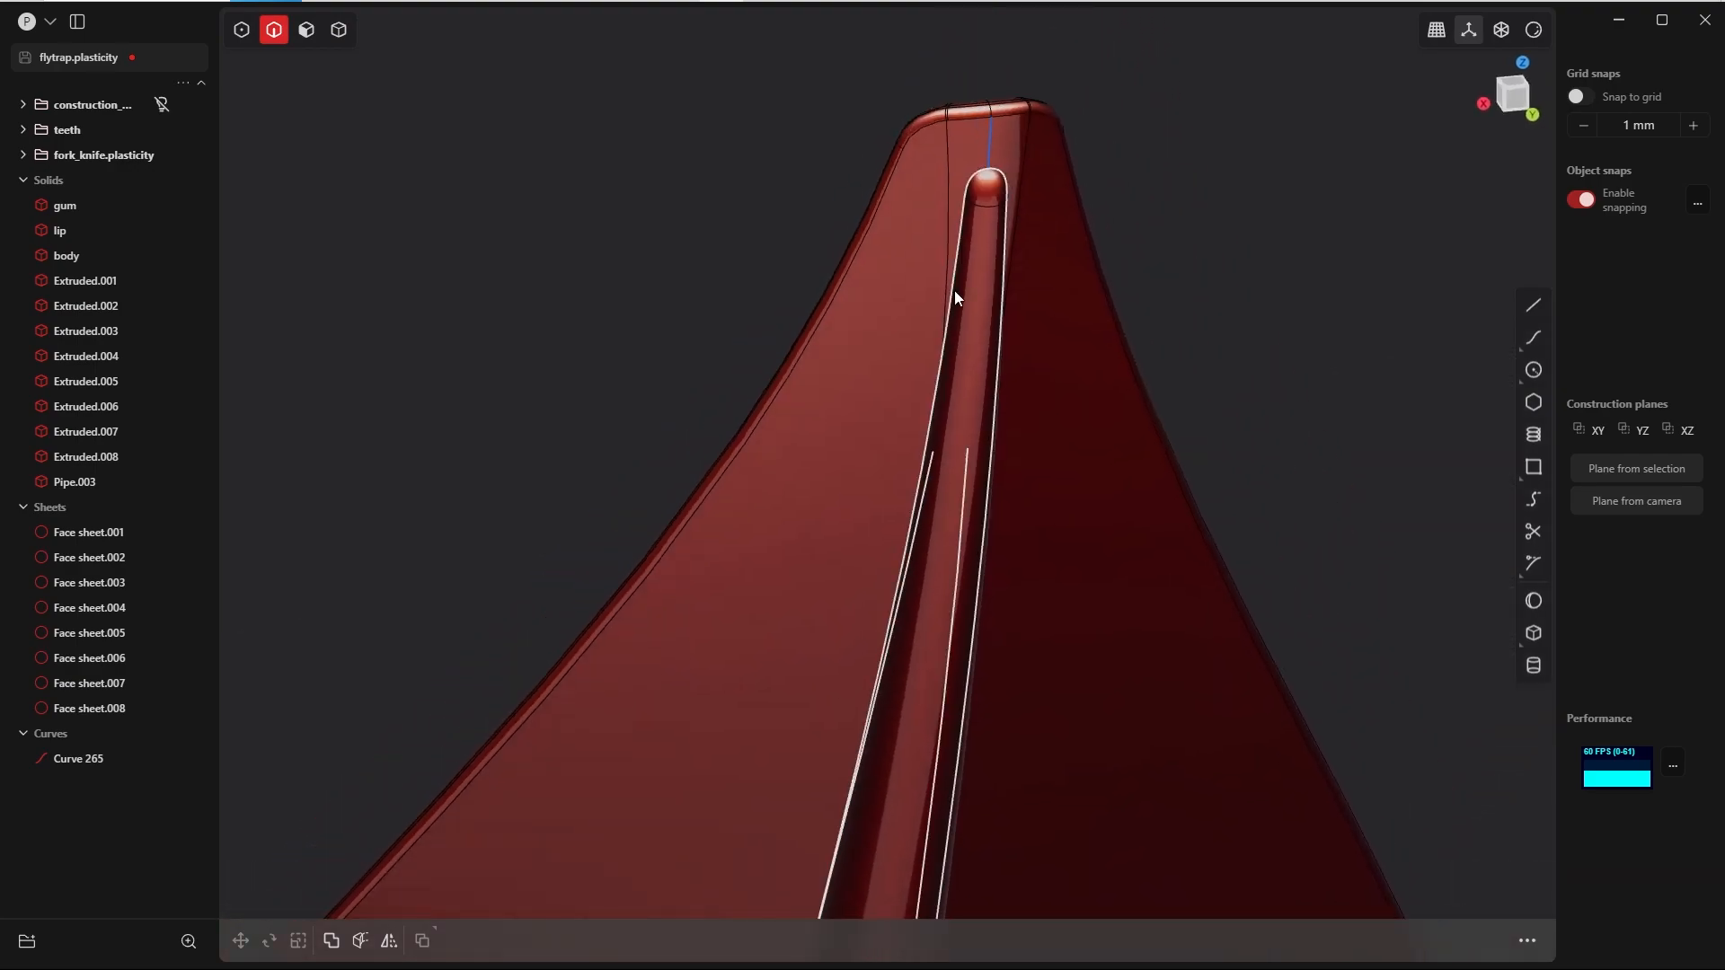
mouse_move(954, 289)
middle_down()
mouse_move(1009, 374)
mouse_move(1278, 362)
mouse_move(989, 374)
mouse_move(962, 286)
middle_up()
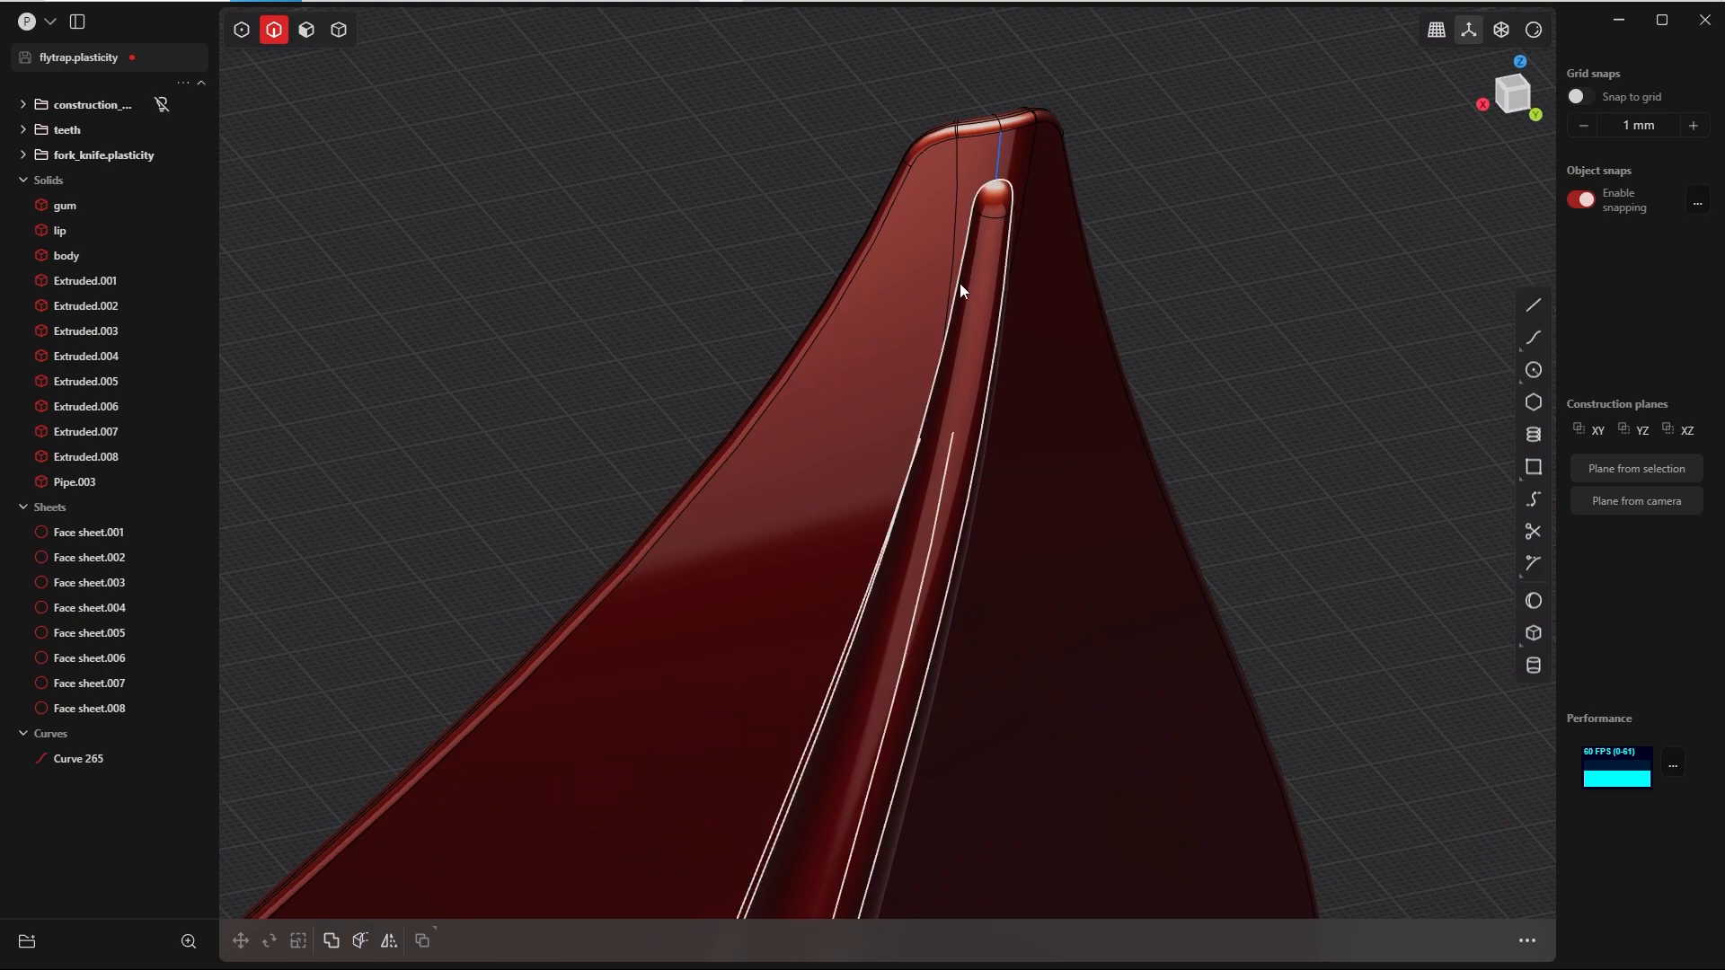
key(b)
middle_drag(959, 297, 1355, 327)
click(957, 395)
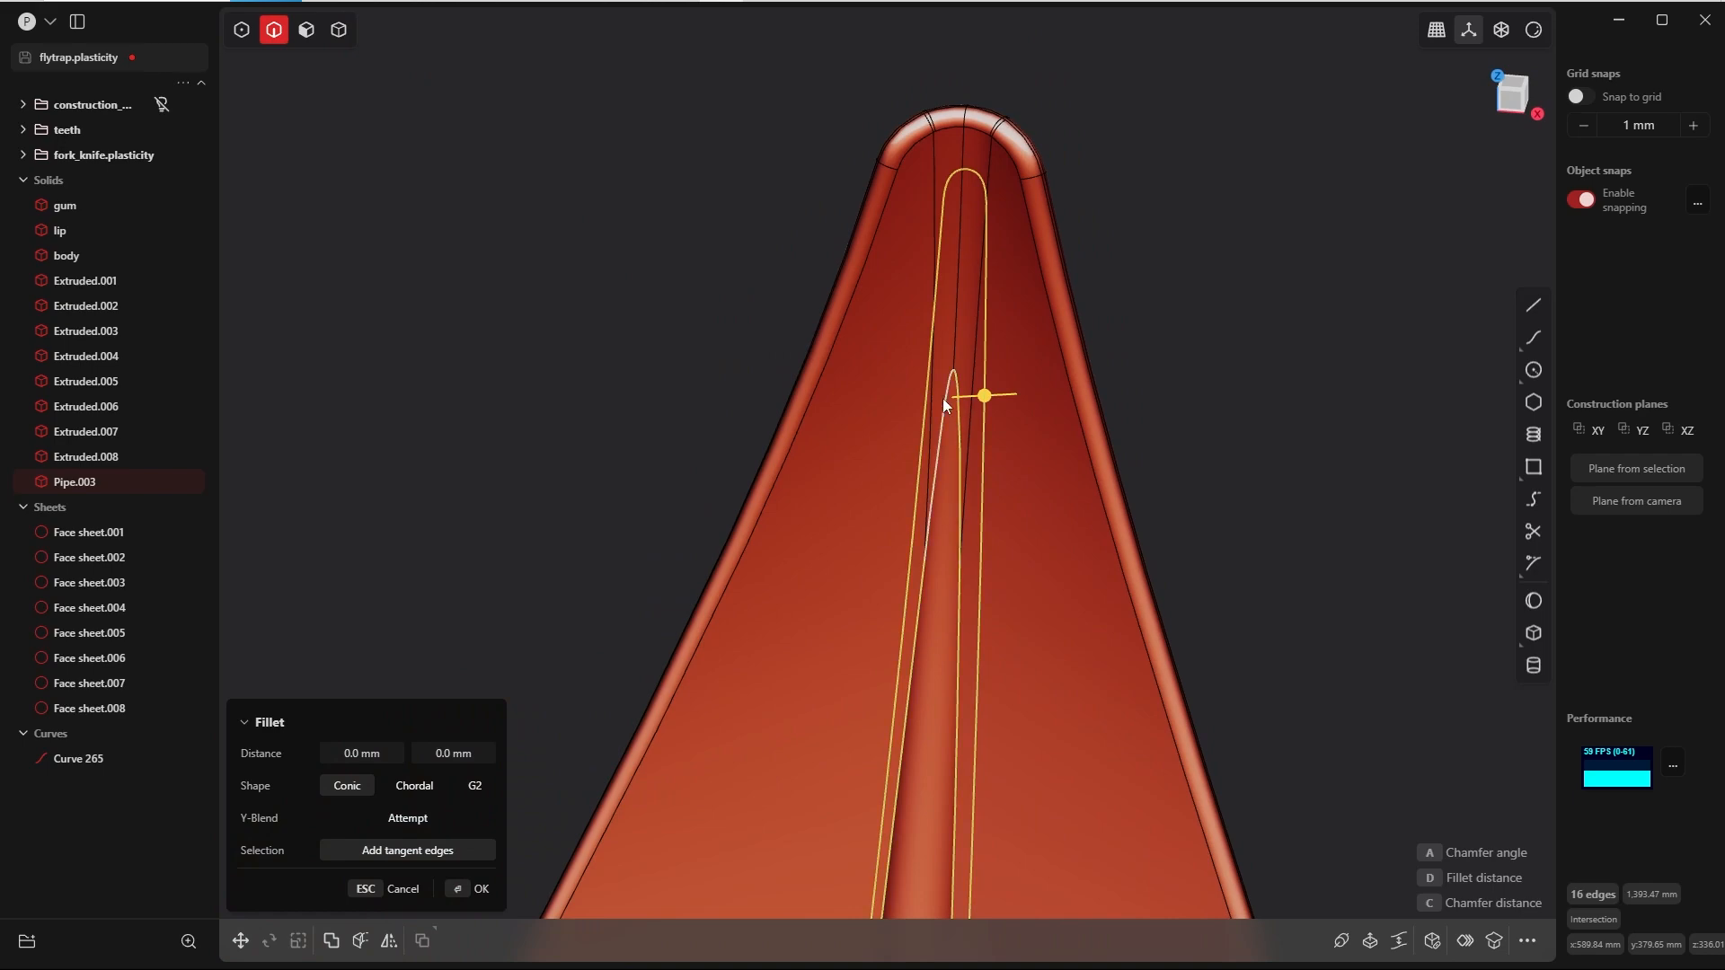
scroll(971, 408, down, 4)
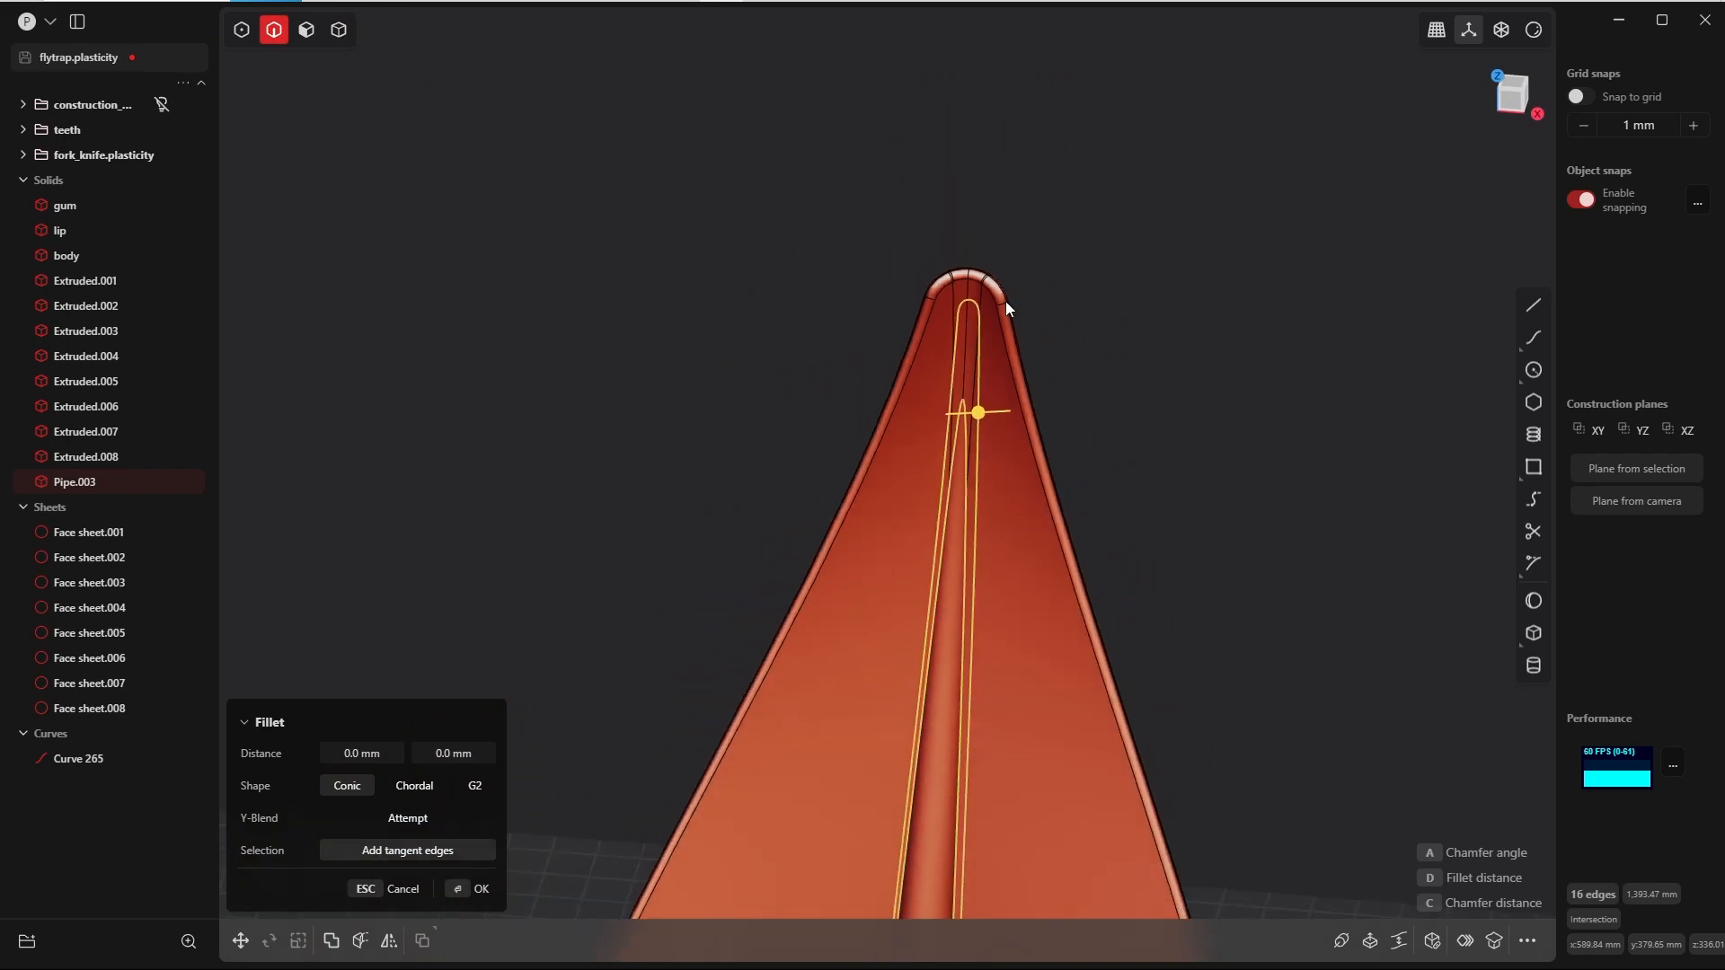
middle_drag(1012, 569, 941, 373)
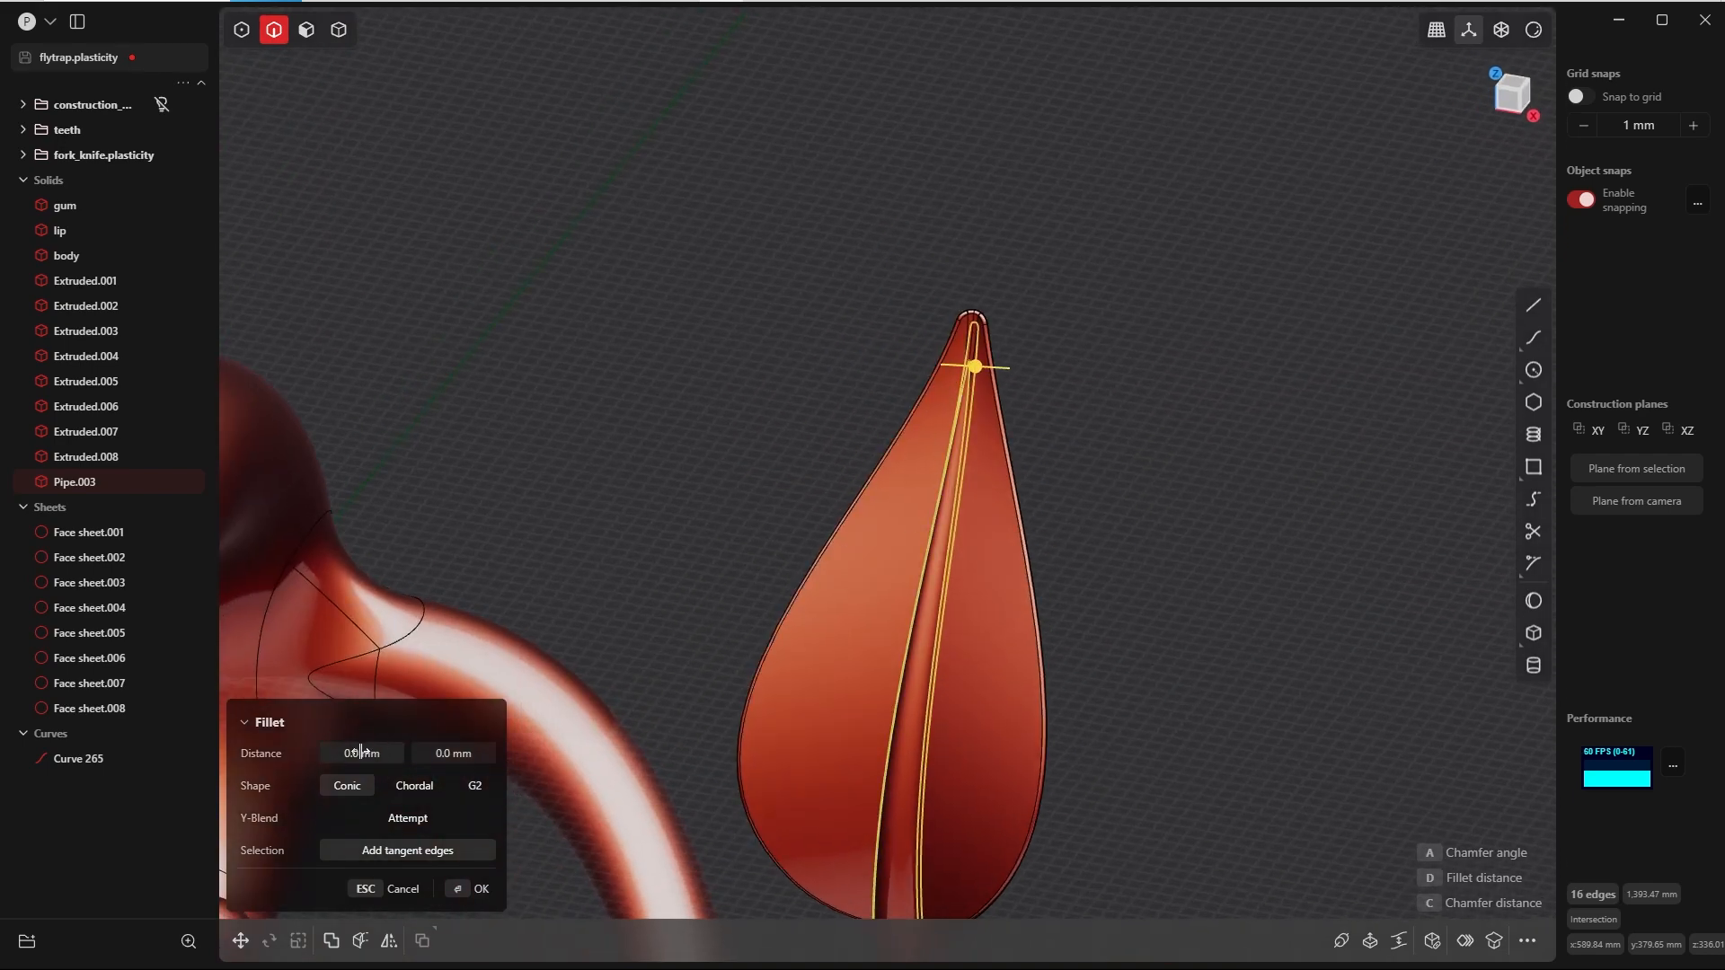
click(359, 753)
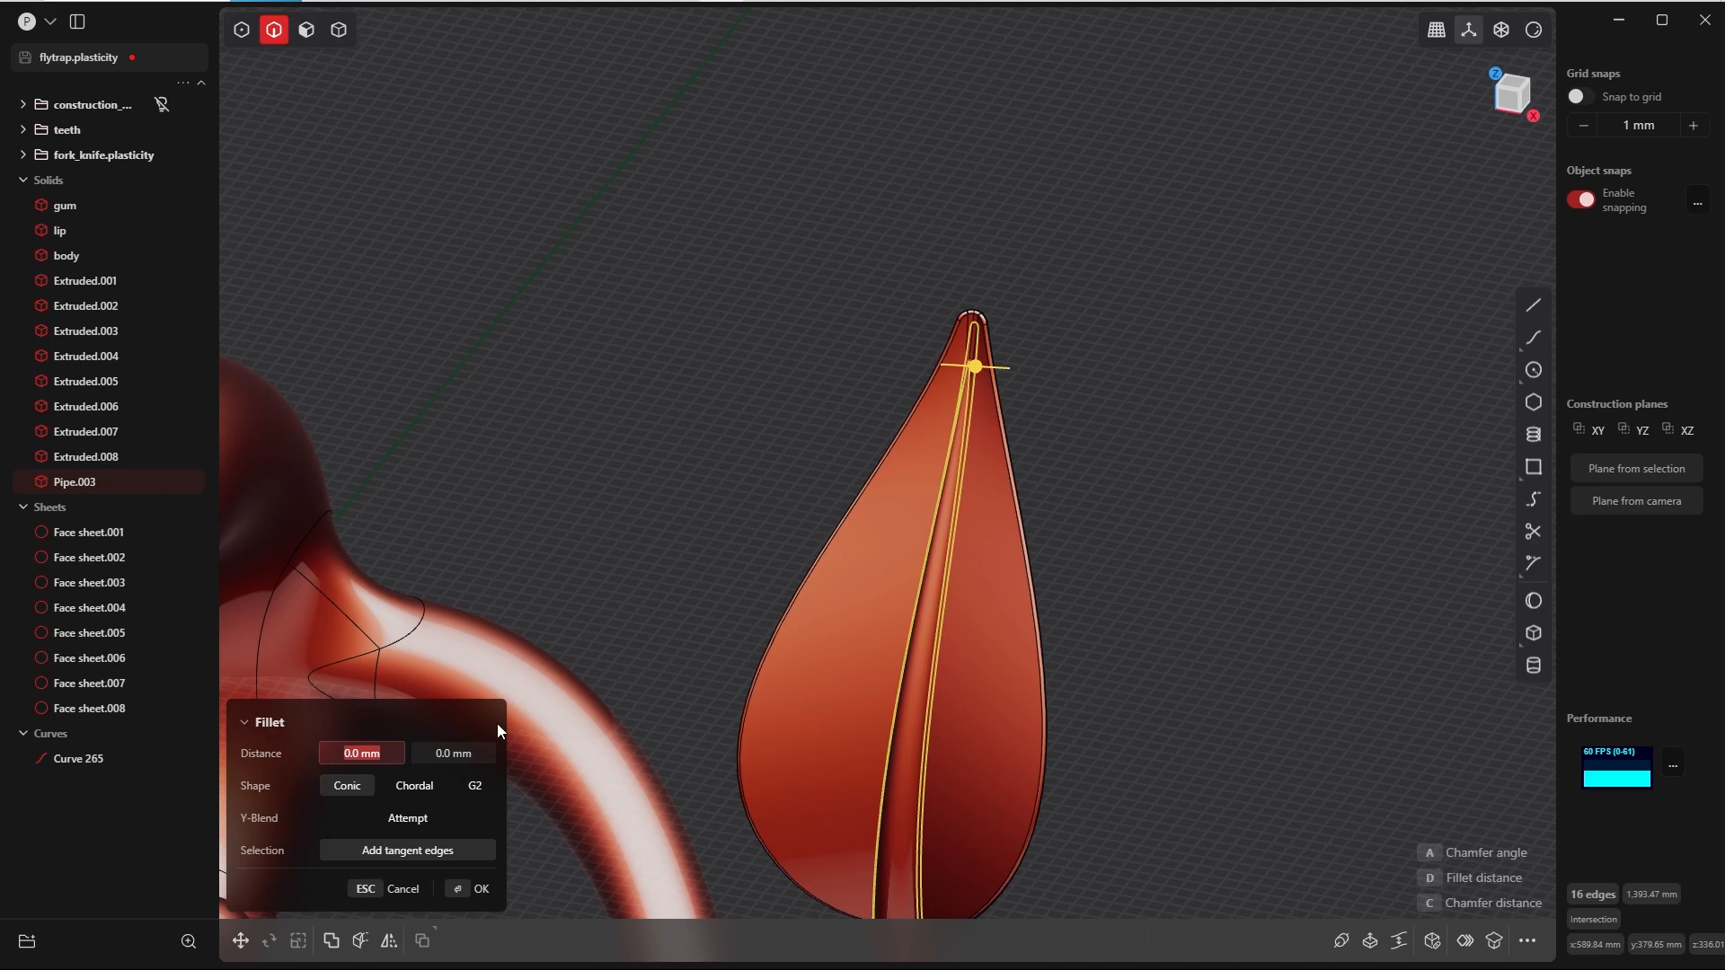
shift+middle_drag(1028, 560, 1173, 403)
text(5)
key(Tab)
text(5)
key(Tab)
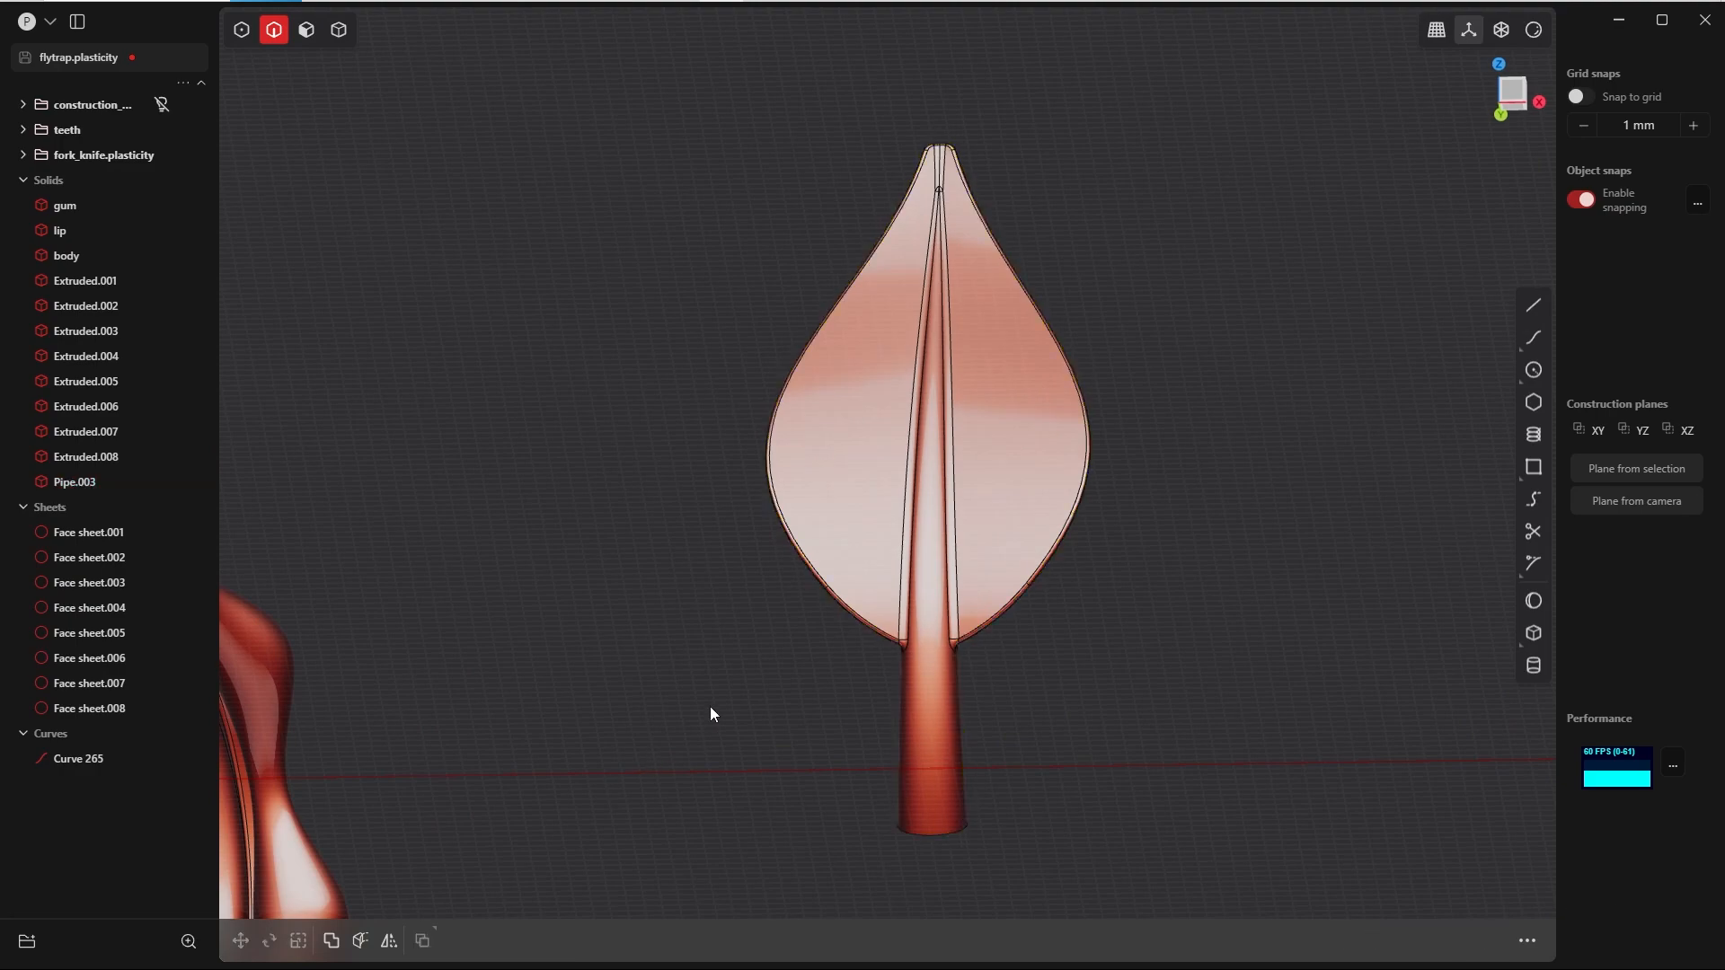
Step: Move the leaf solid -589.66 mm along X to centre it on the flytrap in the Front view
middle_drag(1070, 578, 983, 521)
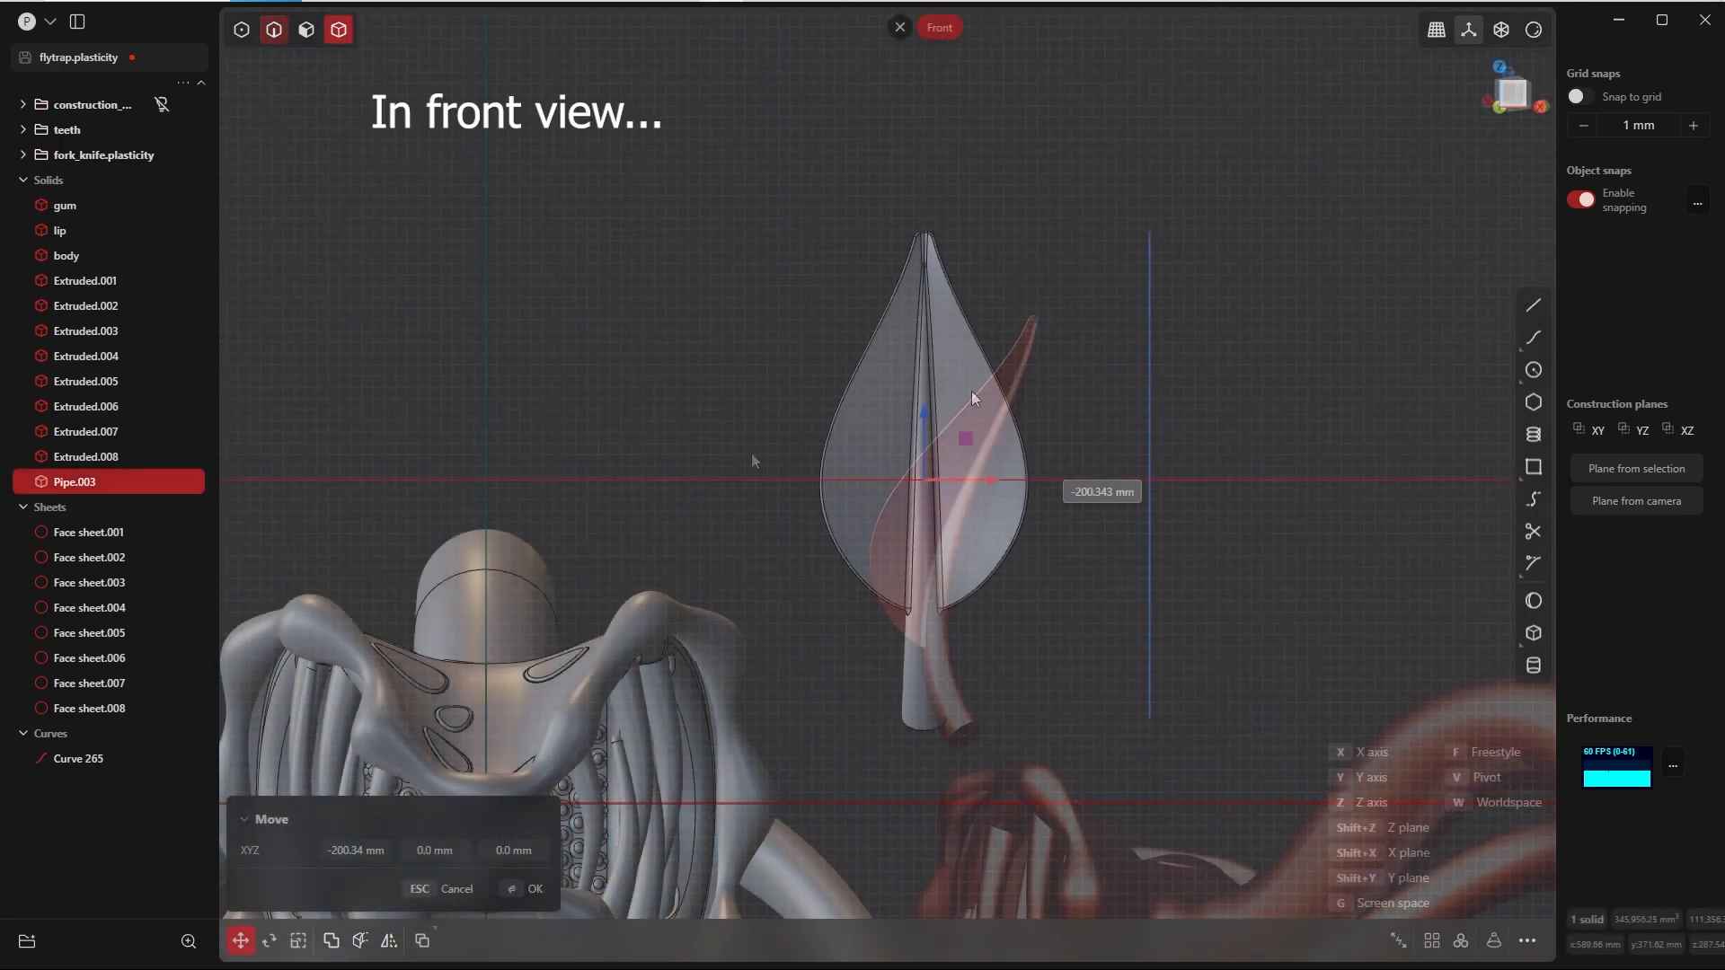
drag(973, 398, 499, 169)
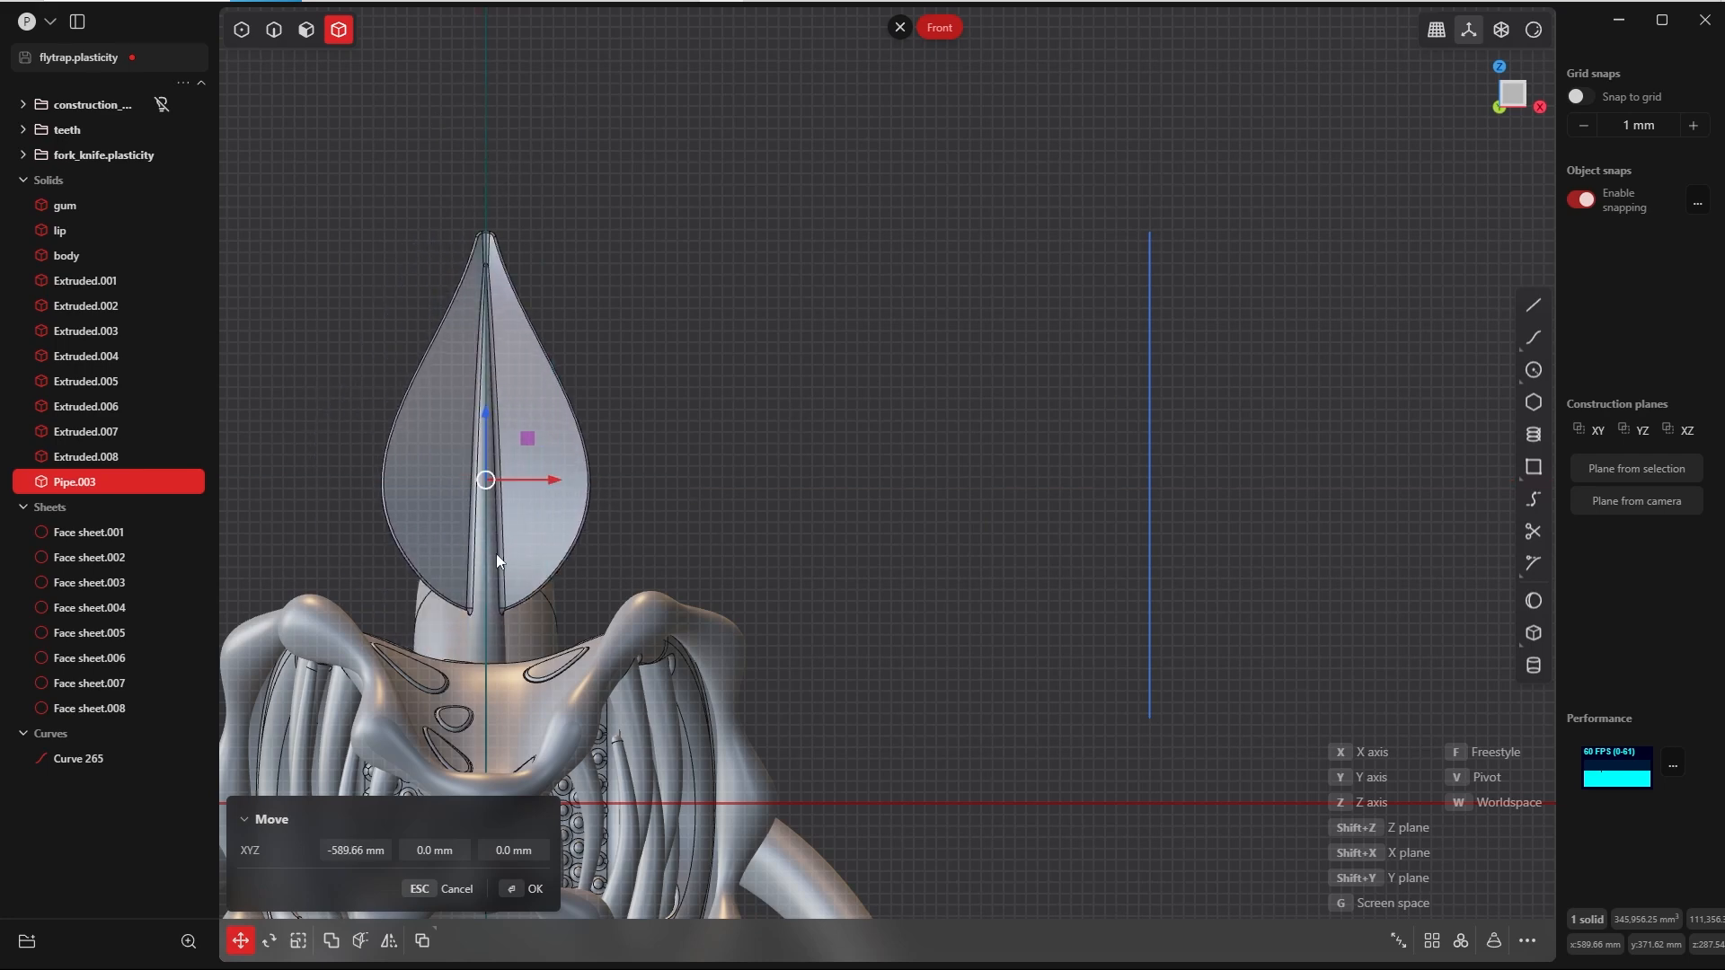
click(518, 888)
click(840, 454)
Step: Put the leftover seam curve into the hidden construction group
shift+middle_drag(888, 453, 1087, 307)
click(91, 761)
drag(91, 761, 82, 106)
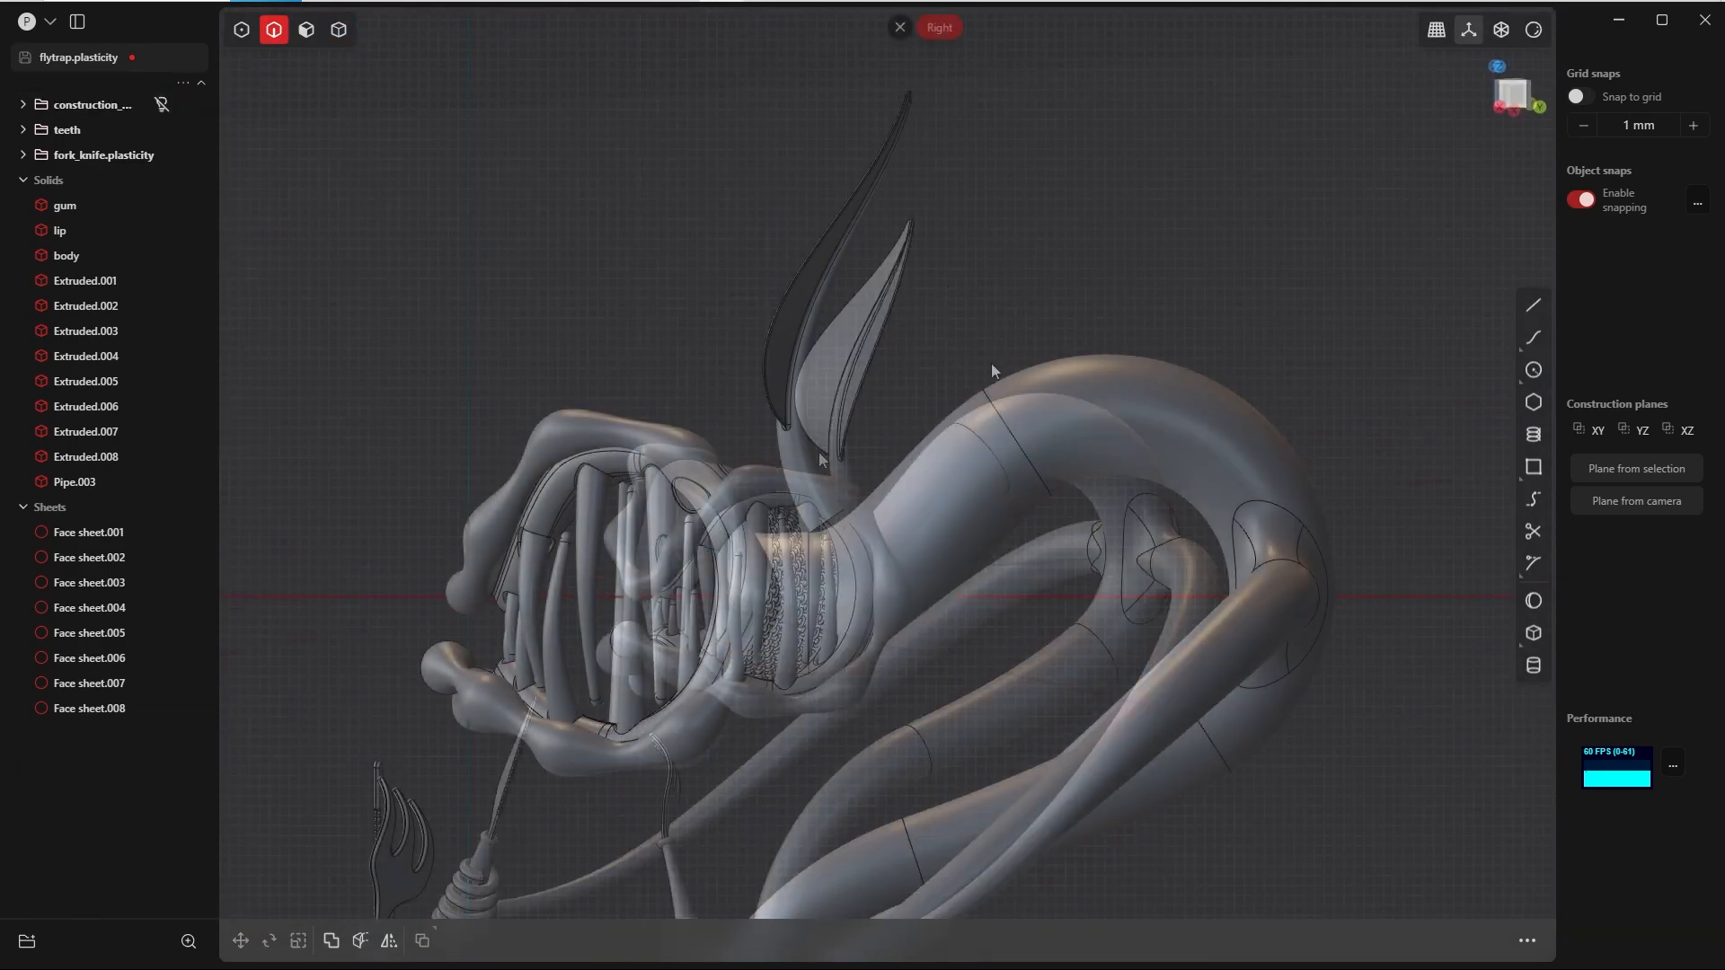
Step: Rotate the leaf in the Right view about 30.6 degrees around the negative X axis, tilting its tip backward
shift+middle_drag(990, 363, 889, 460)
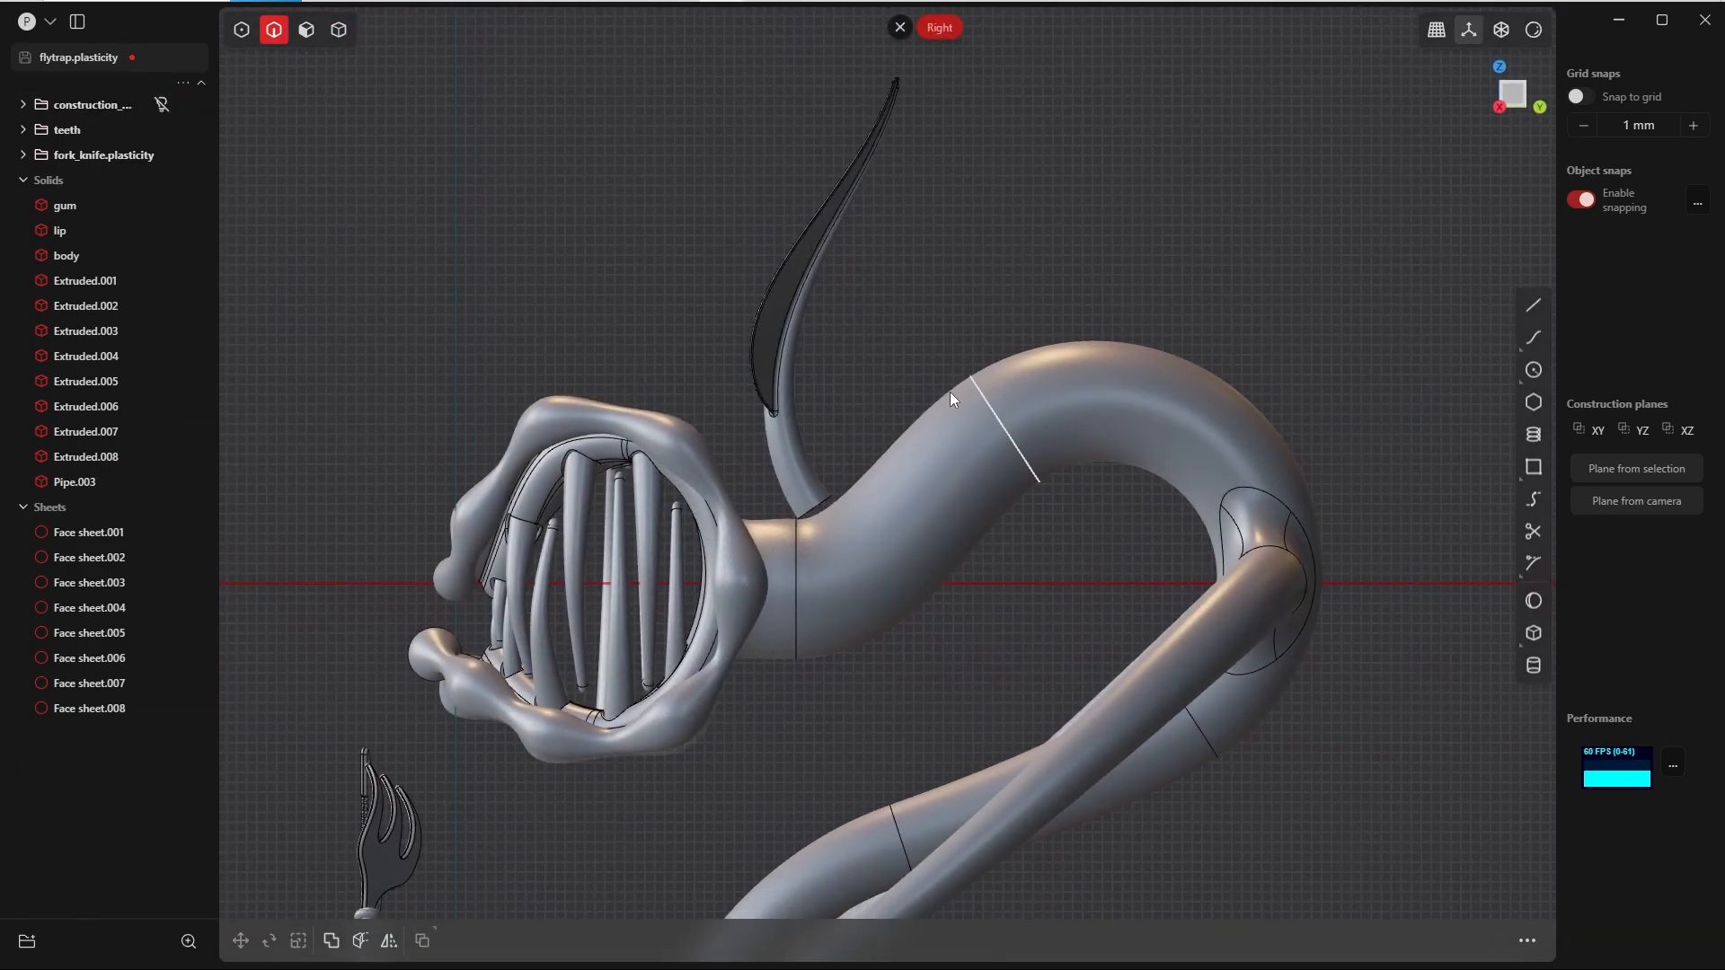
scroll(955, 382, down, 2)
scroll(860, 498, down, 3)
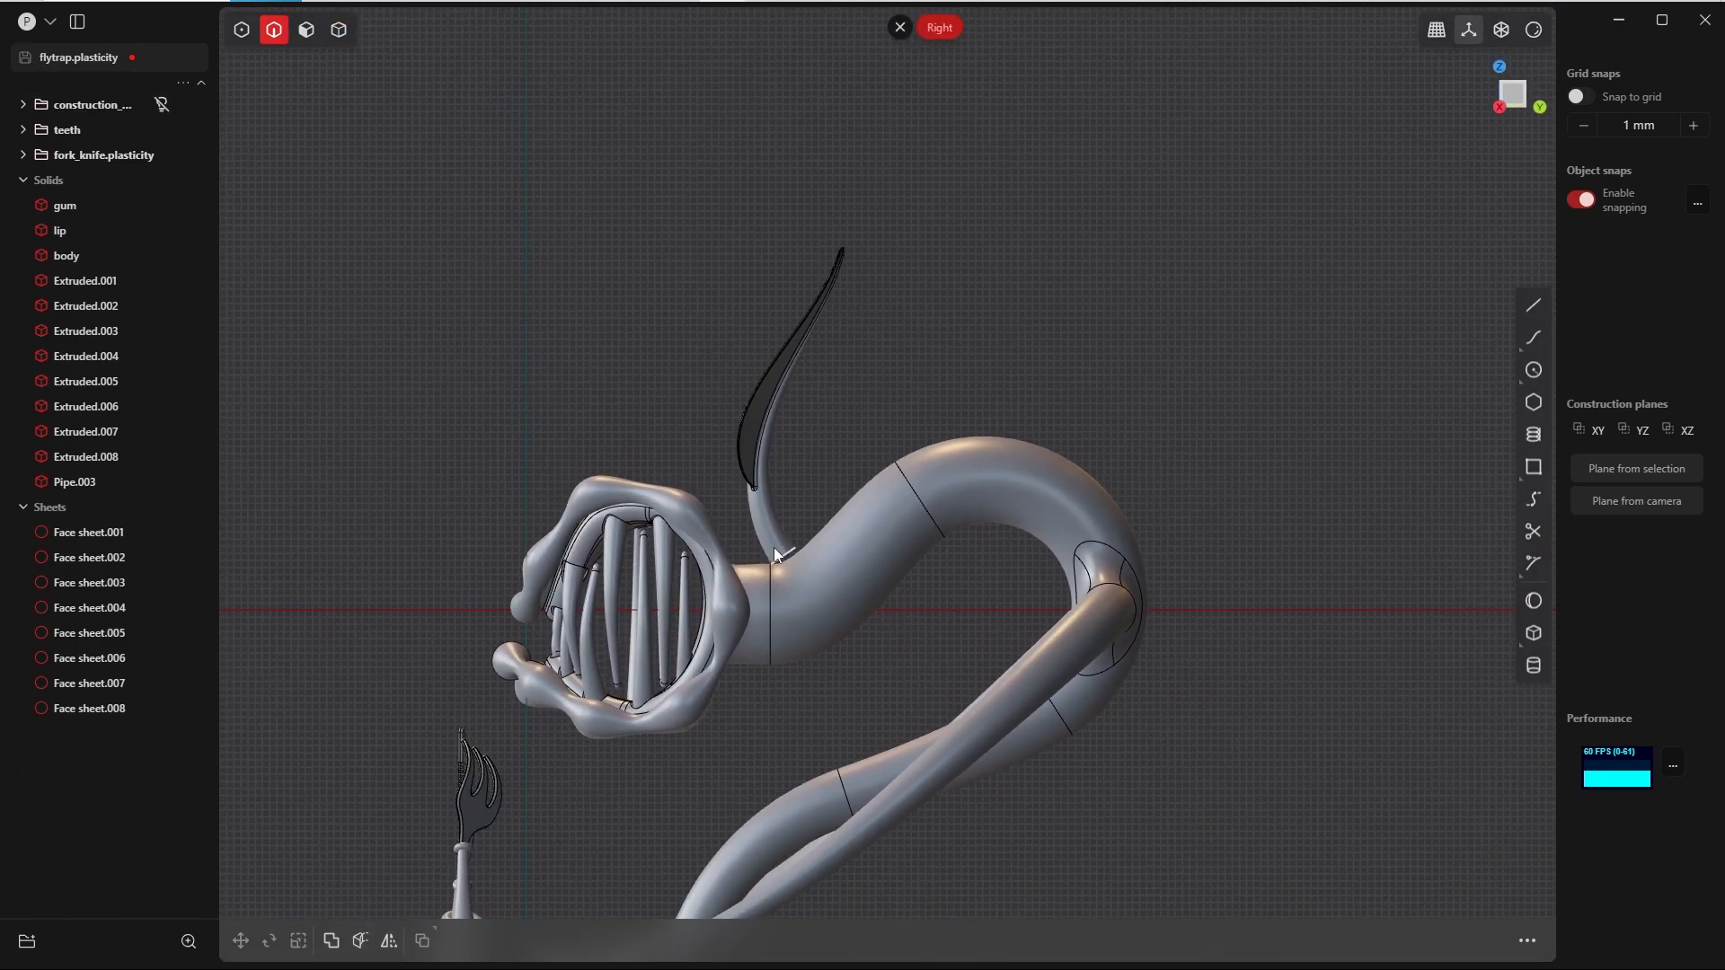
key(Tab)
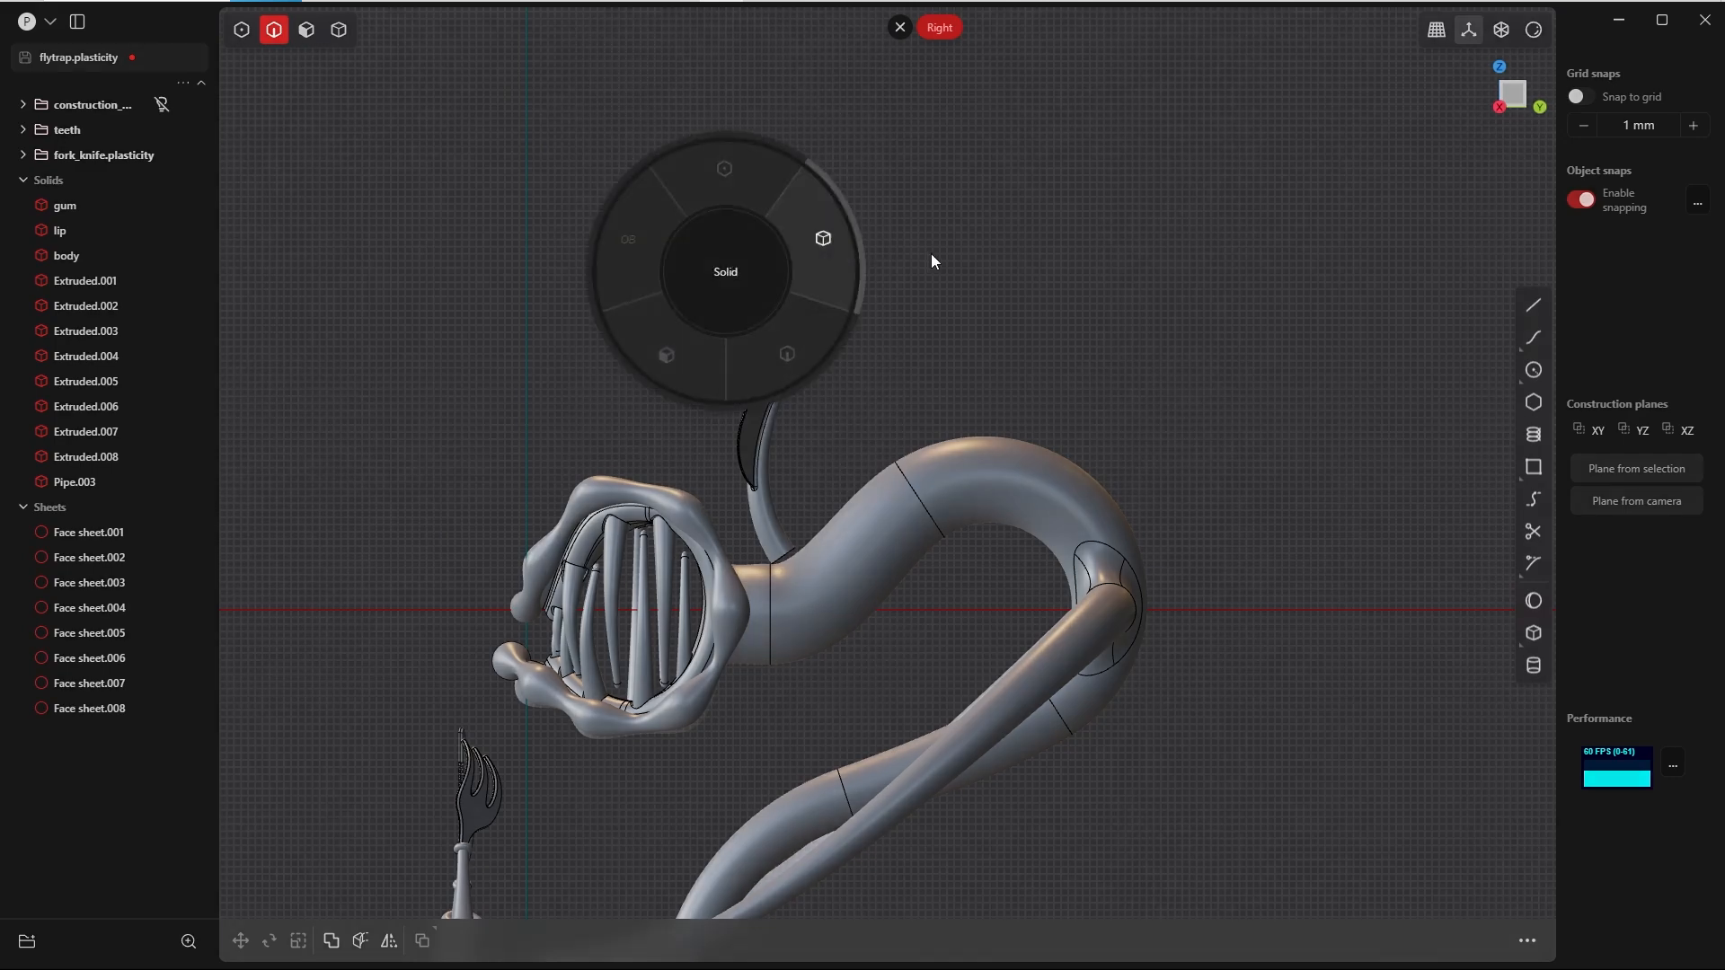
click(802, 337)
key(r)
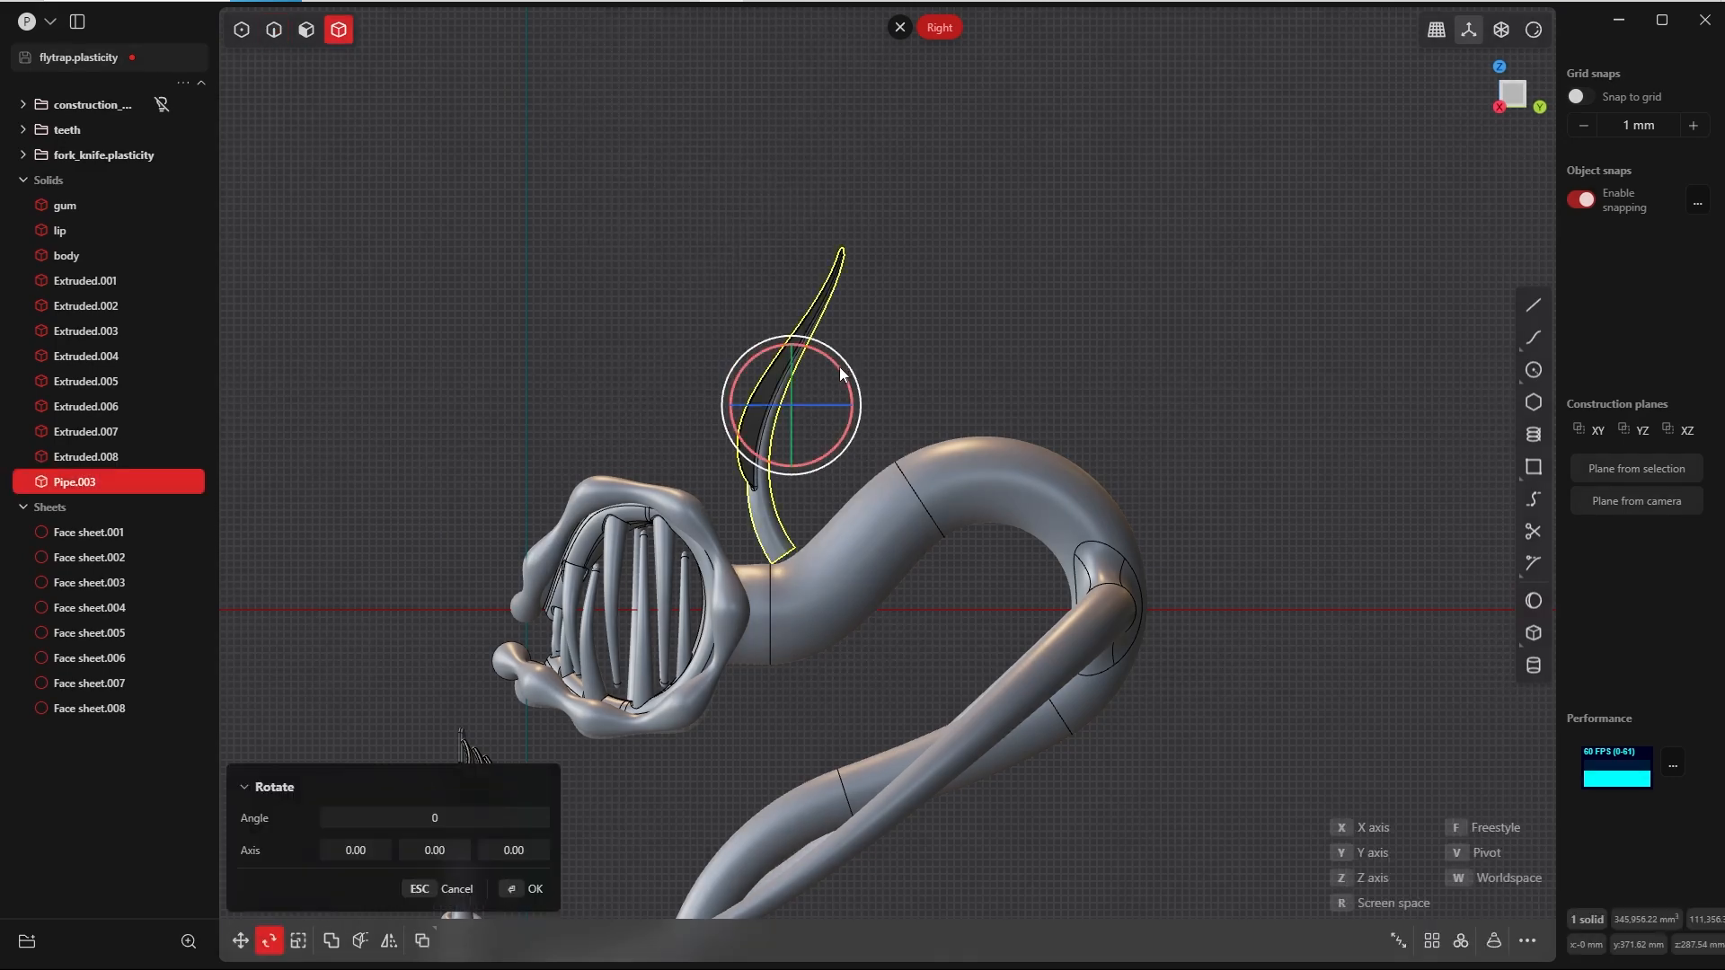
drag(839, 368, 868, 396)
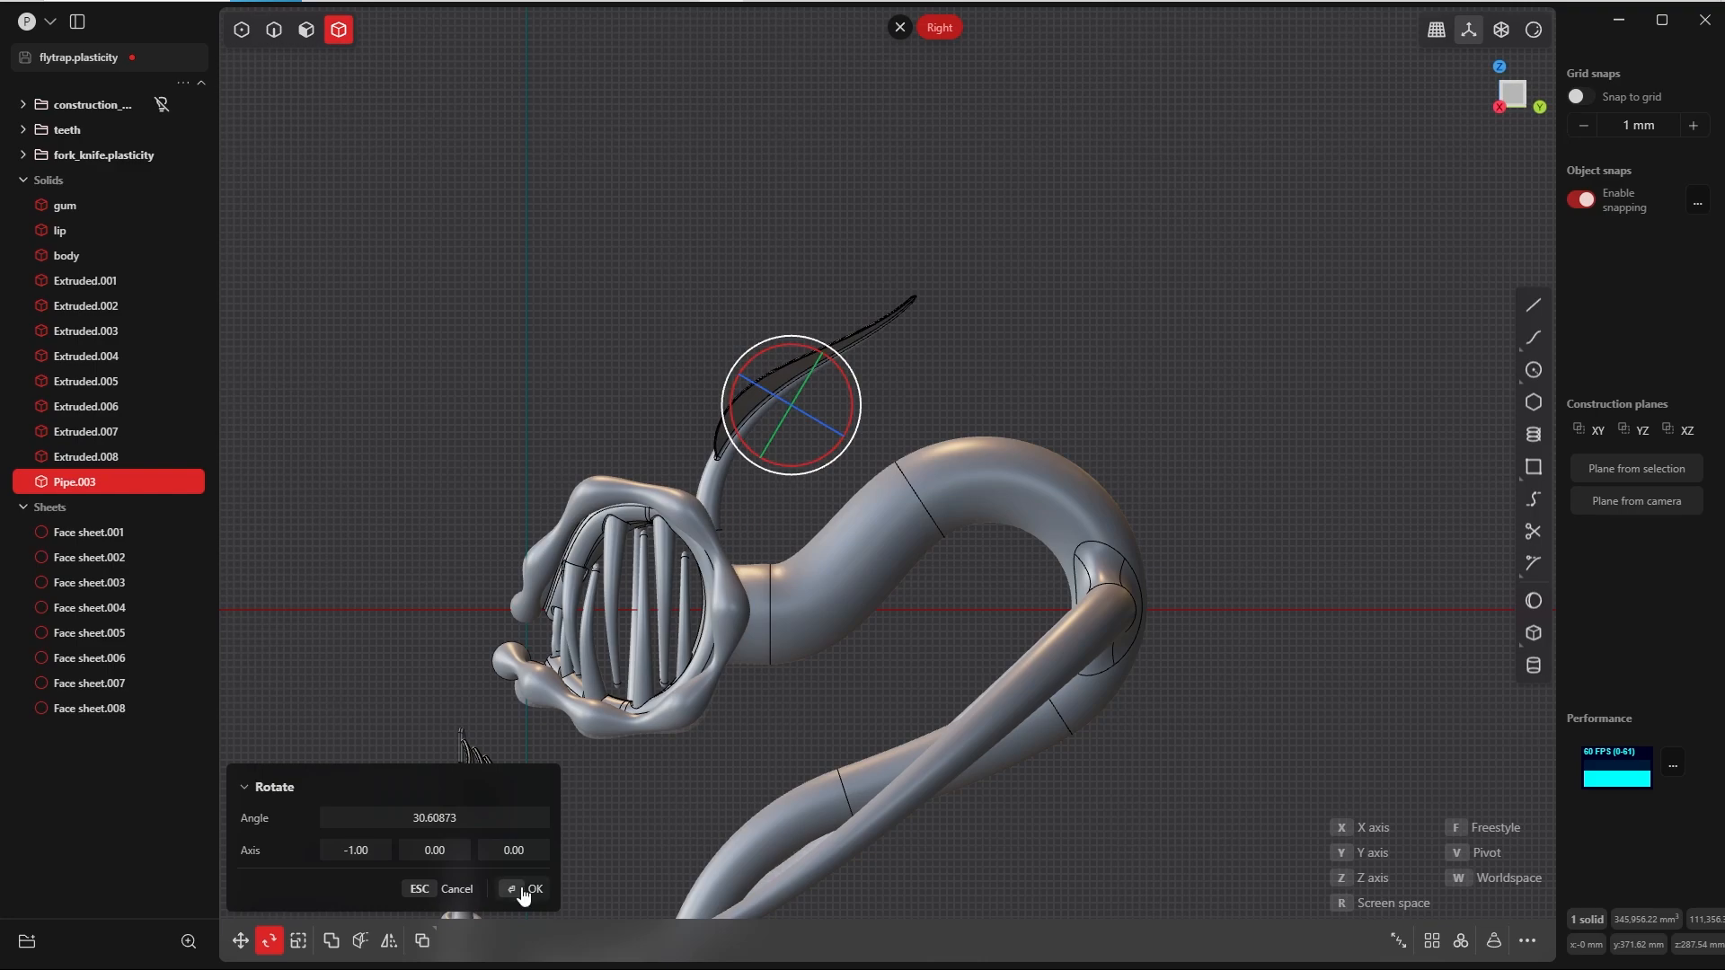
click(524, 889)
Step: Move the leaf about 57.14 mm in Y and -76.81 mm in Z so its stem meets the neck behind the head
scroll(1117, 333, up, 3)
scroll(972, 327, down, 2)
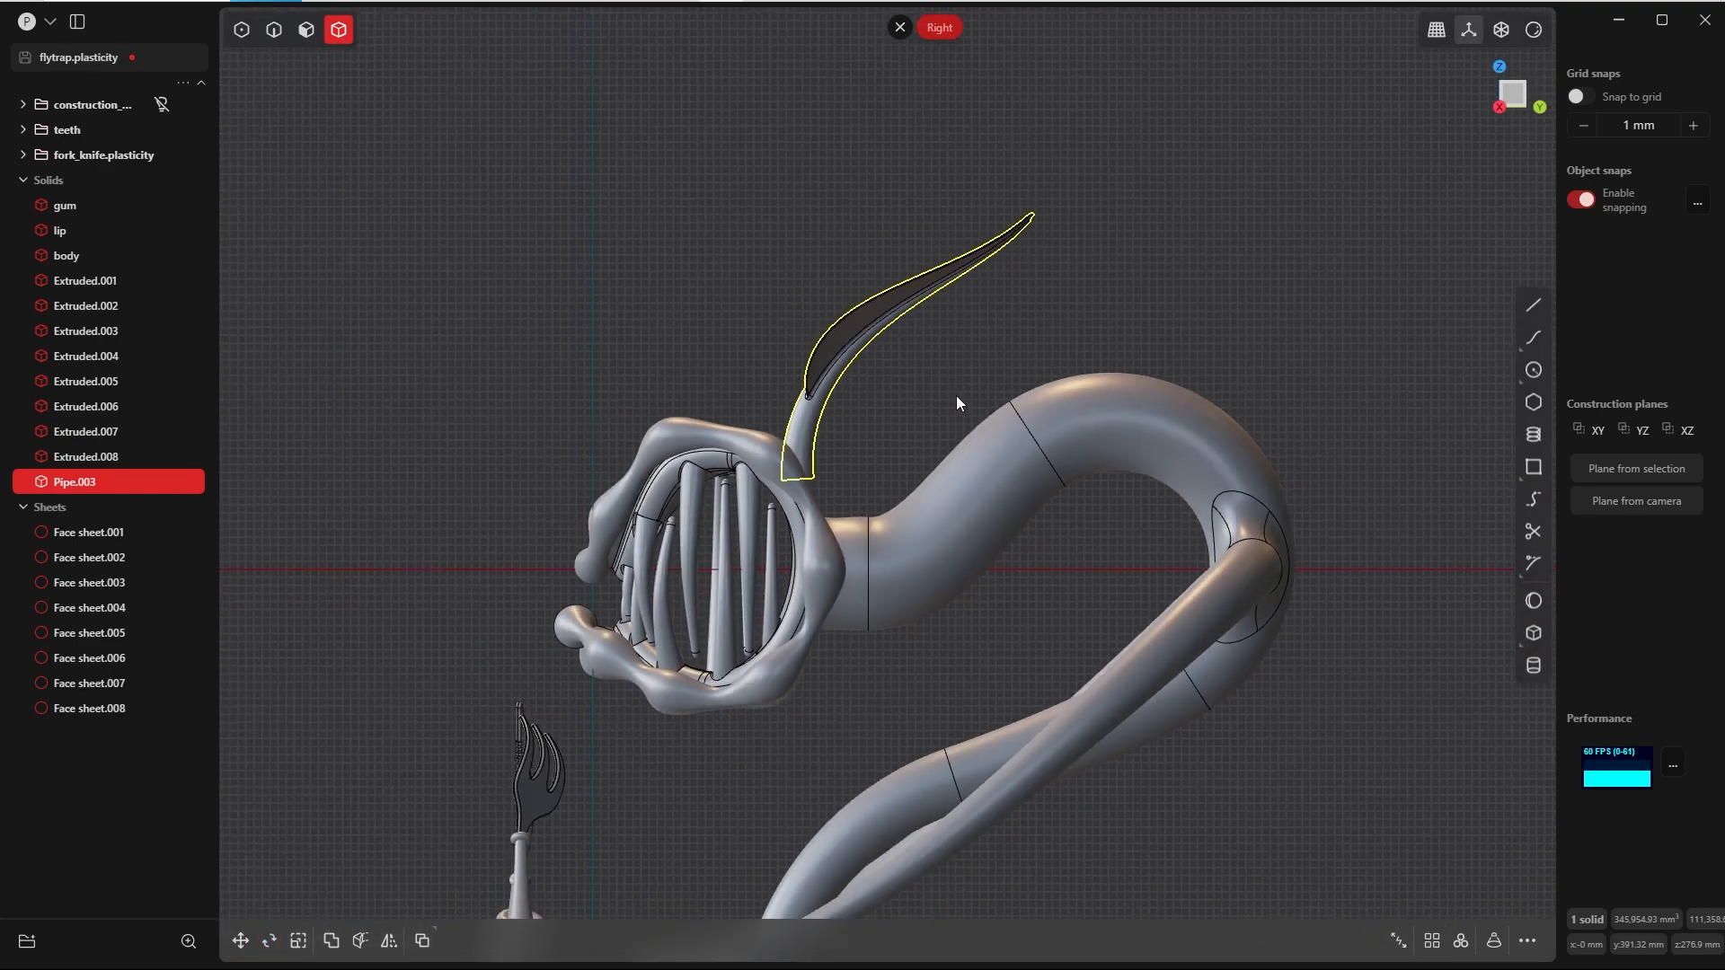
key(g)
drag(956, 309, 994, 372)
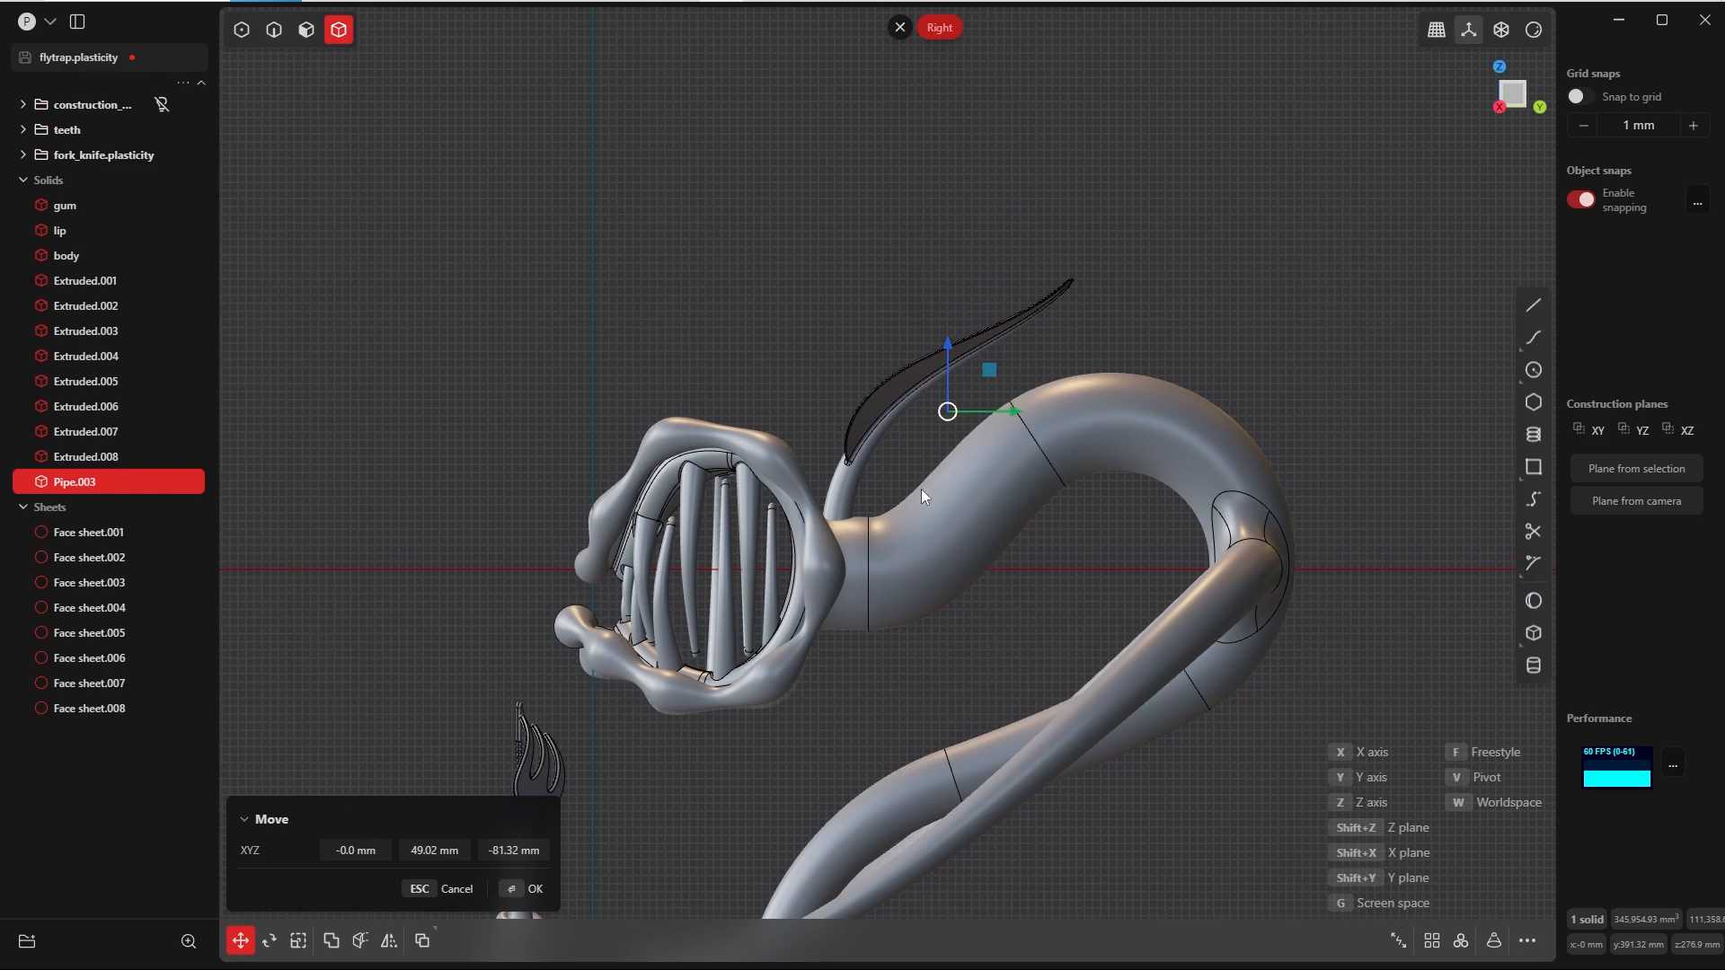
scroll(970, 504, up, 2)
drag(989, 345, 995, 341)
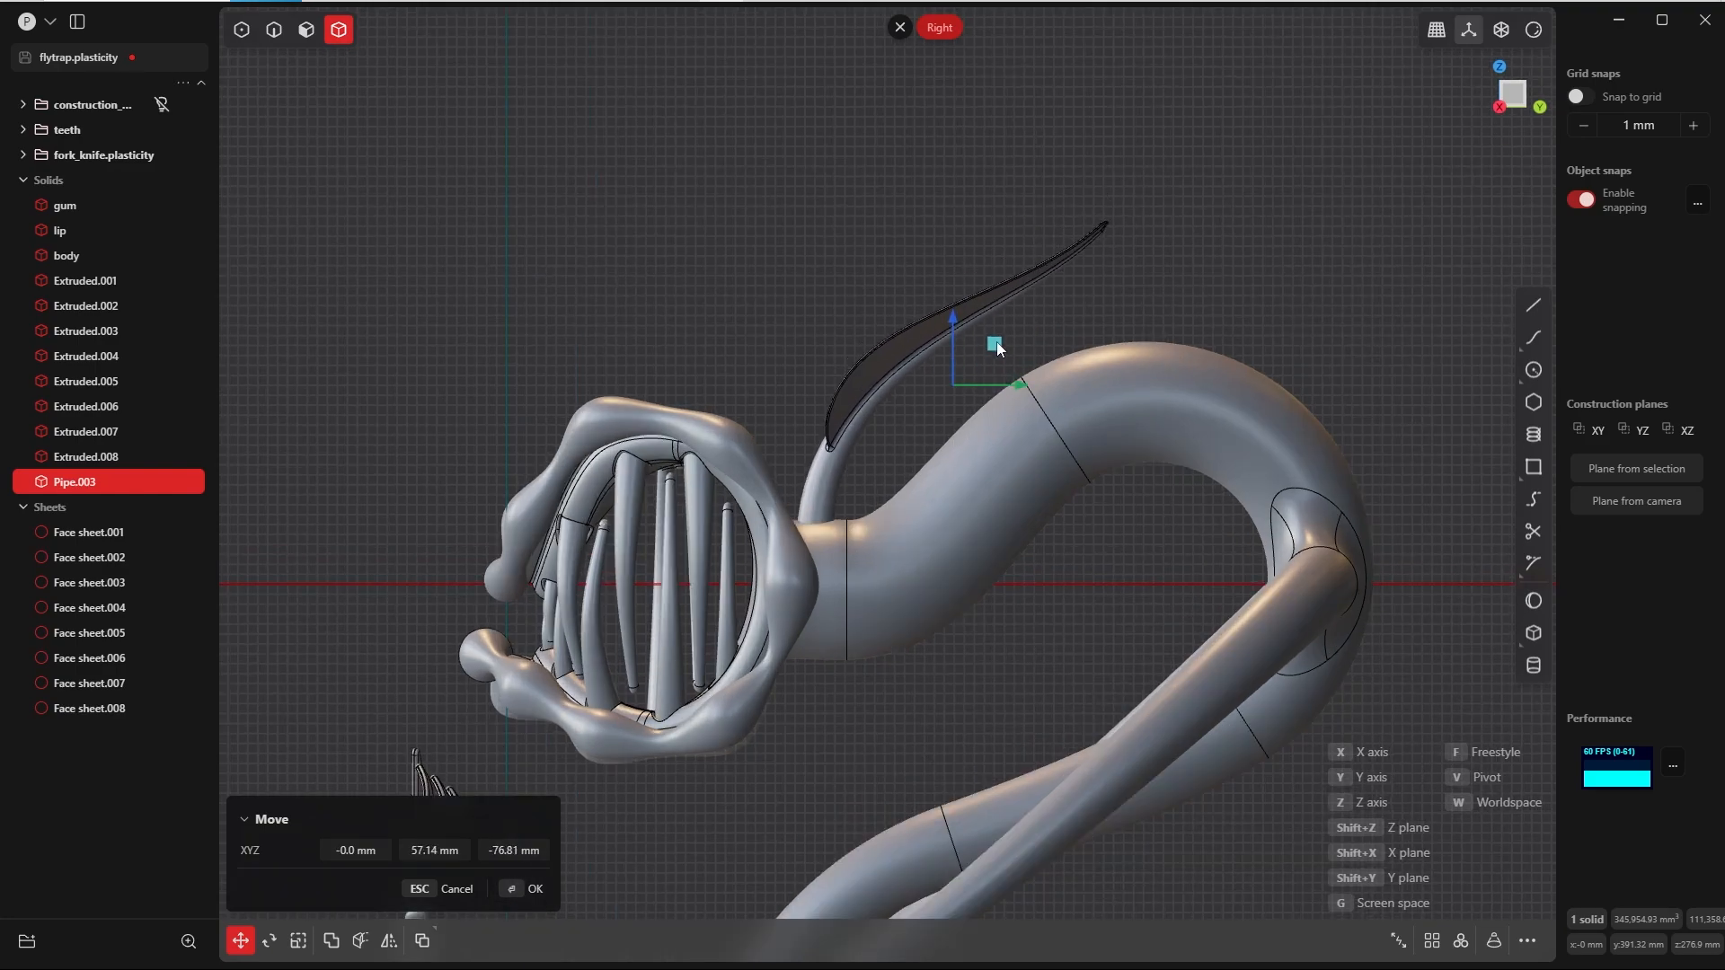
key(Return)
middle_drag(867, 521, 992, 612)
click(1078, 419)
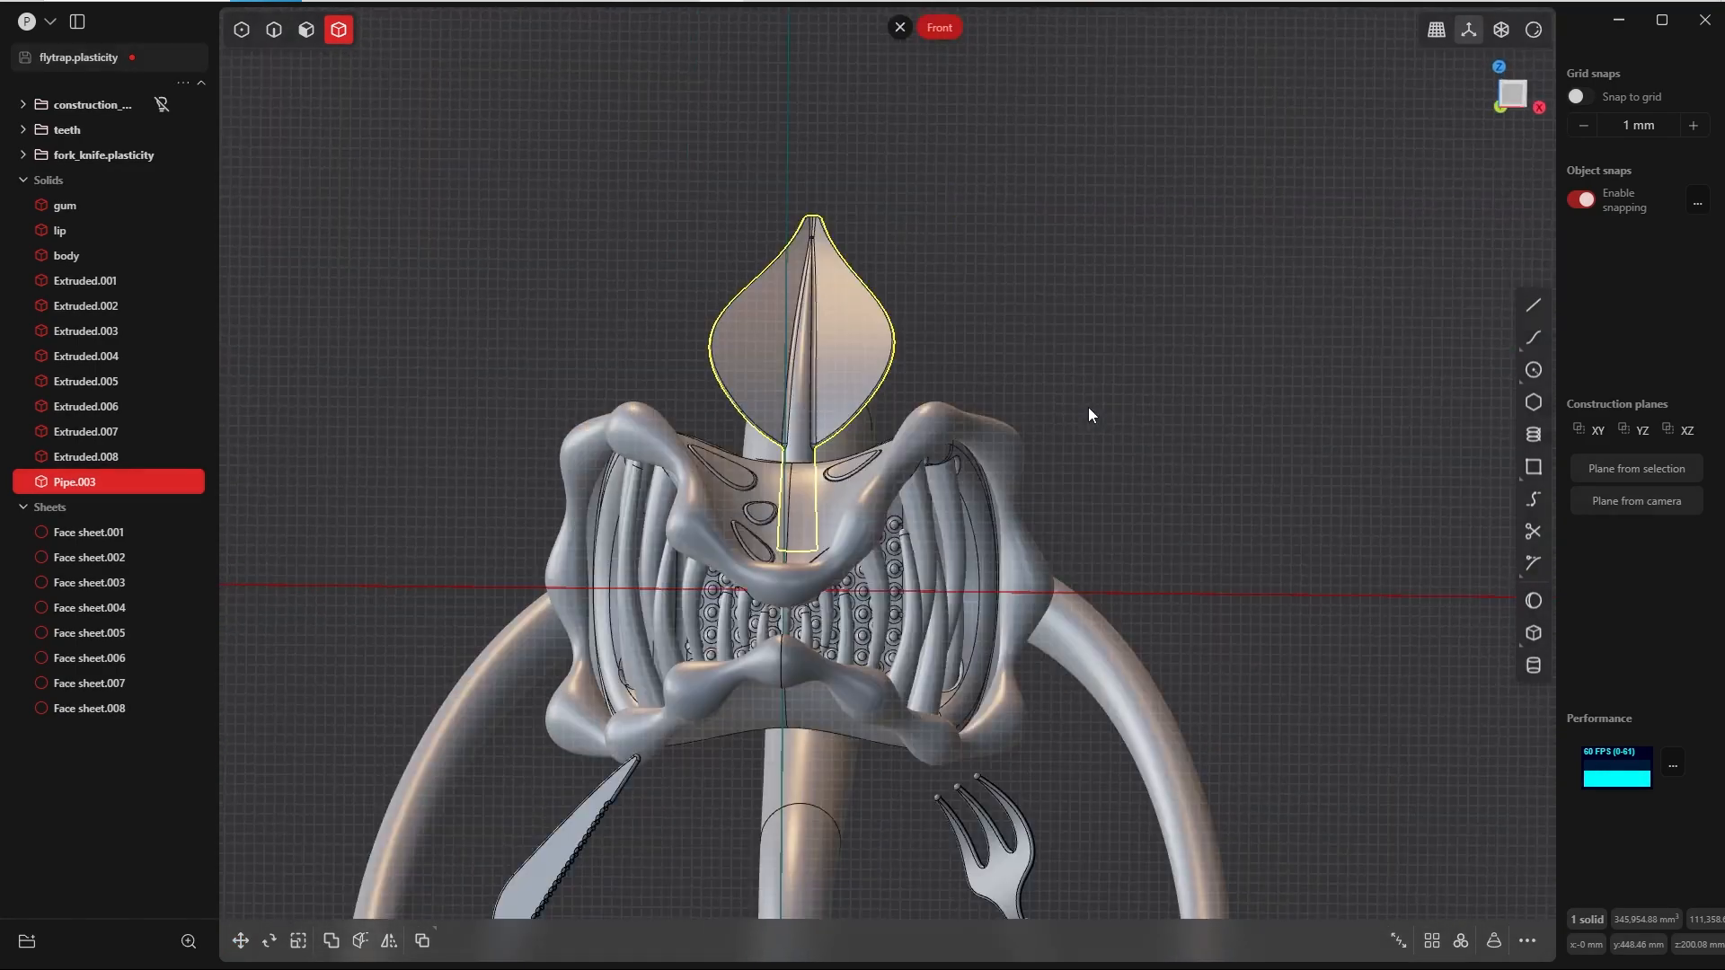
Step: Duplicate the circular seam edge of the neck just behind the head as a separate curve
key(Escape)
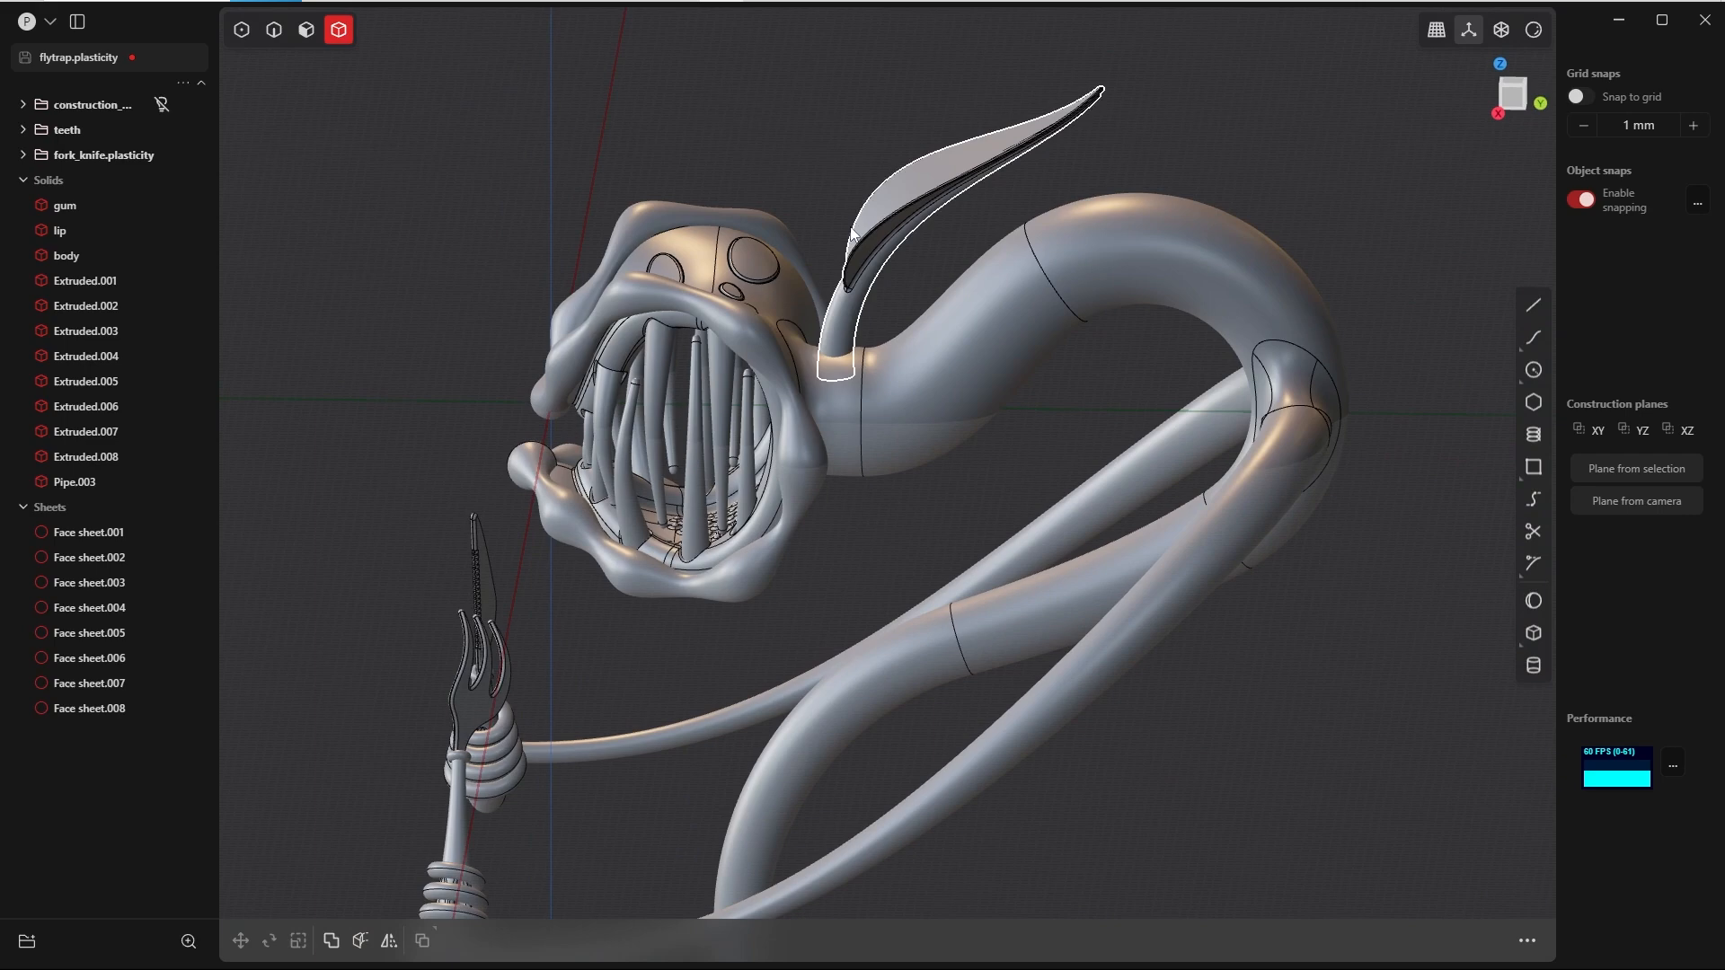
key(2)
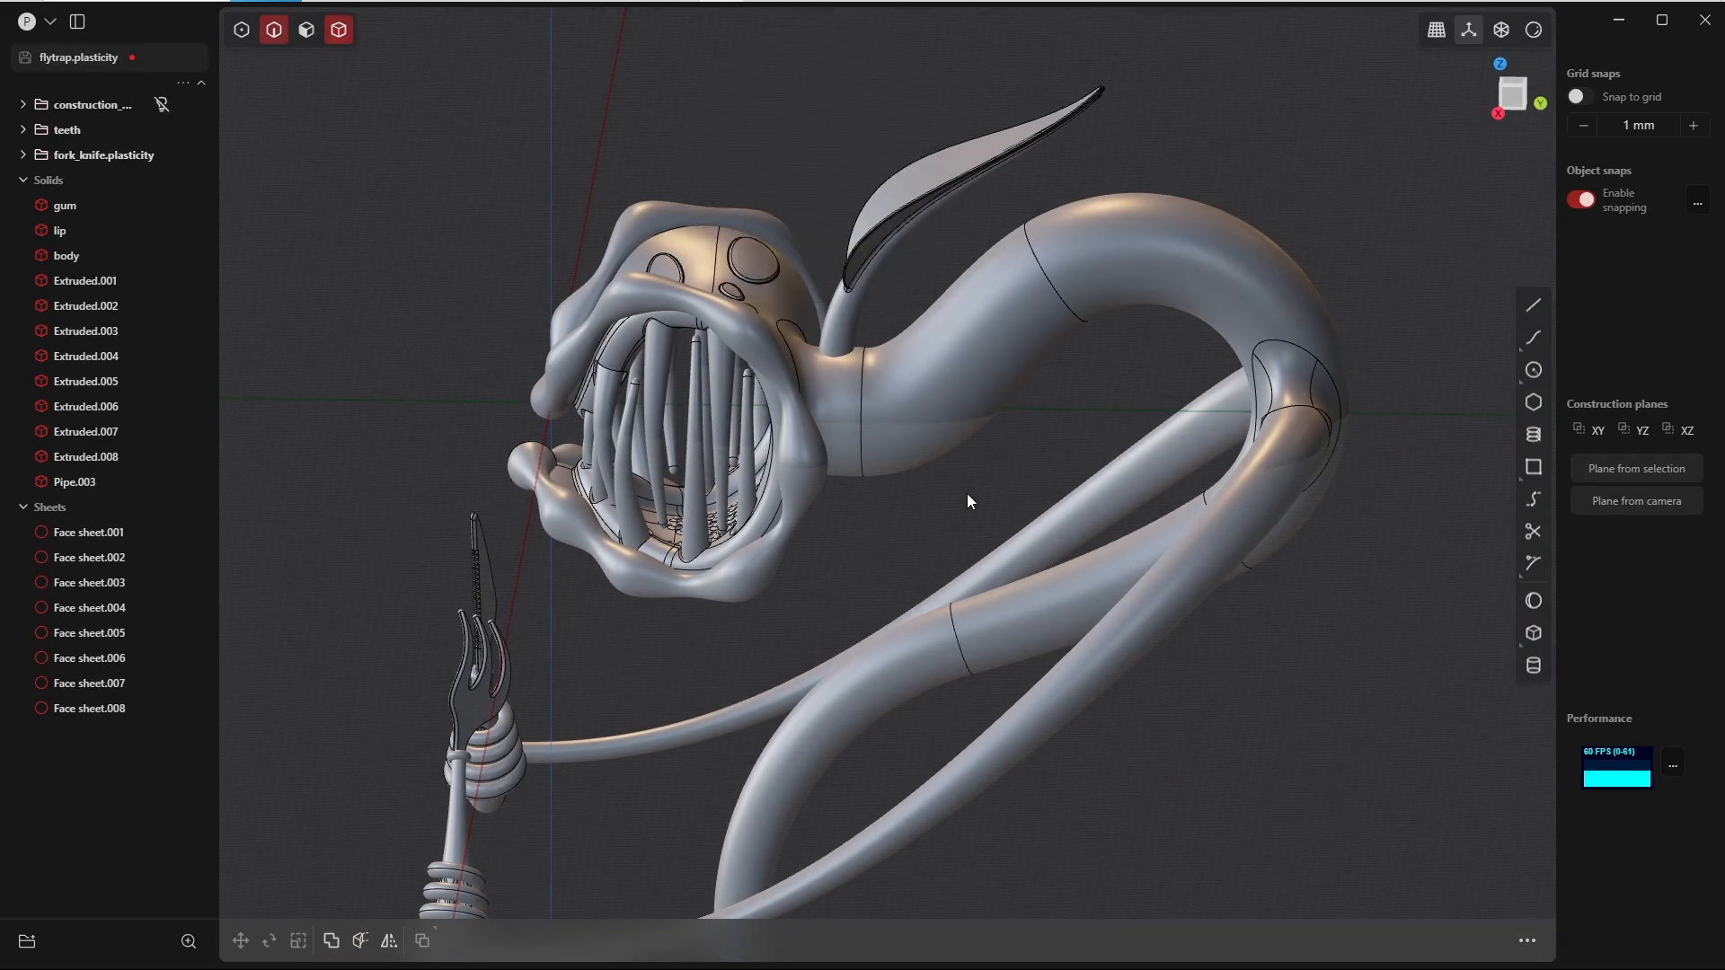
scroll(818, 369, up, 5)
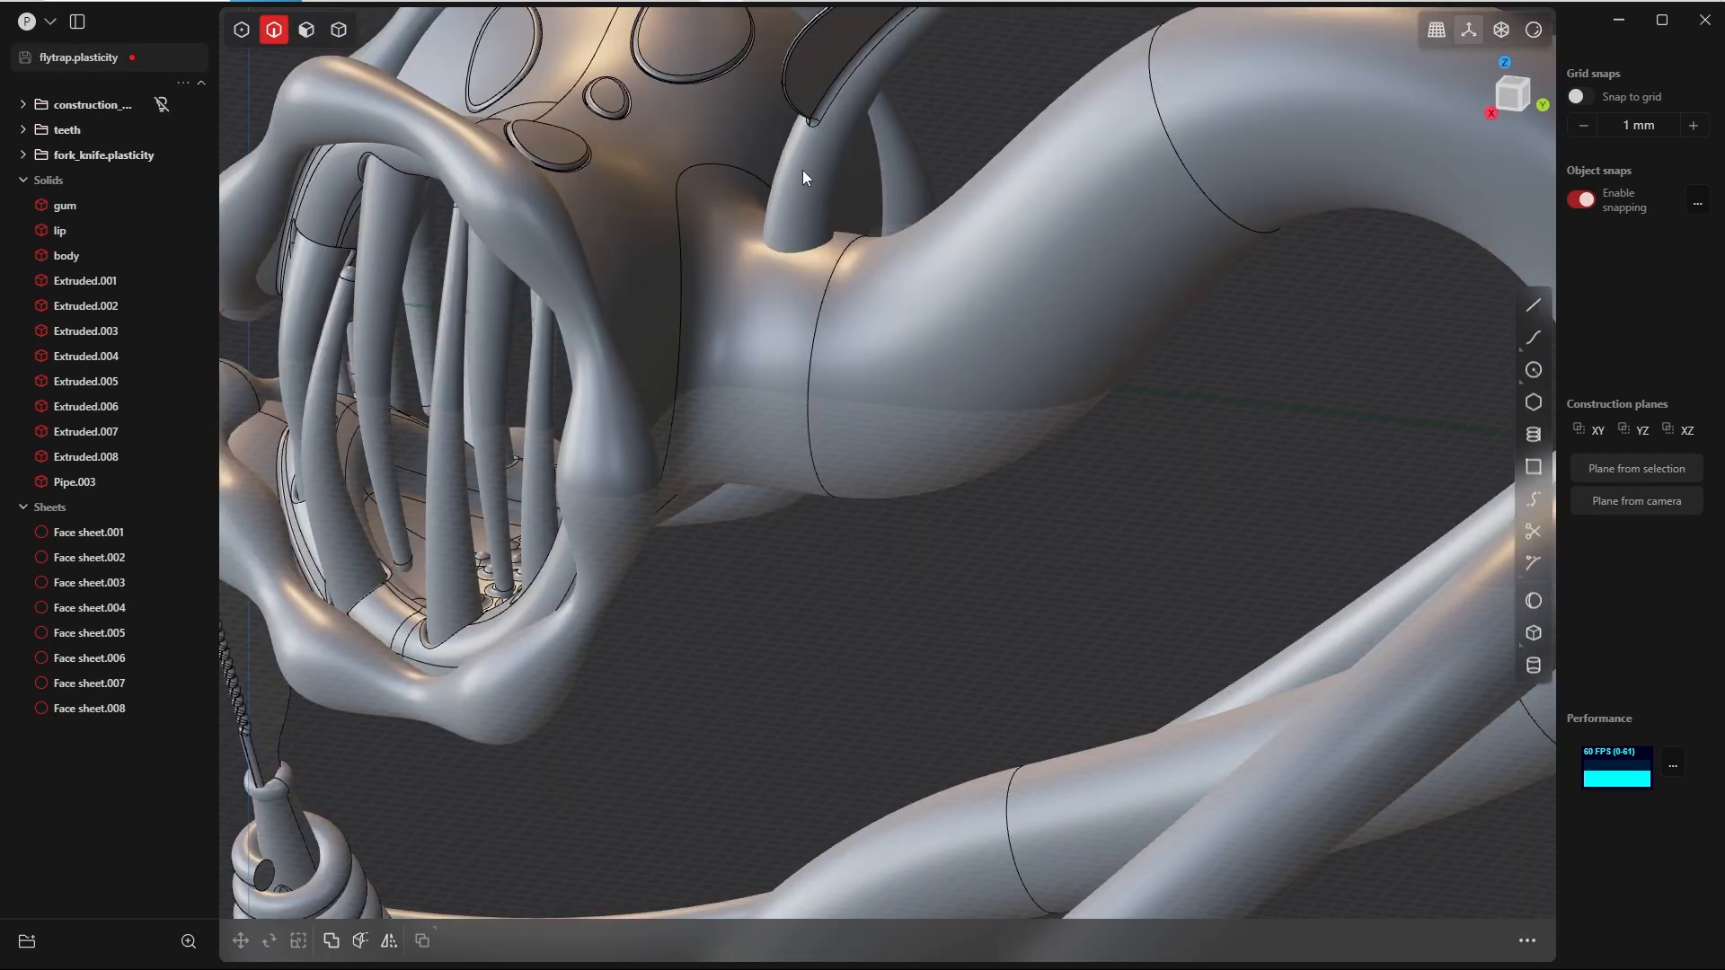
click(811, 388)
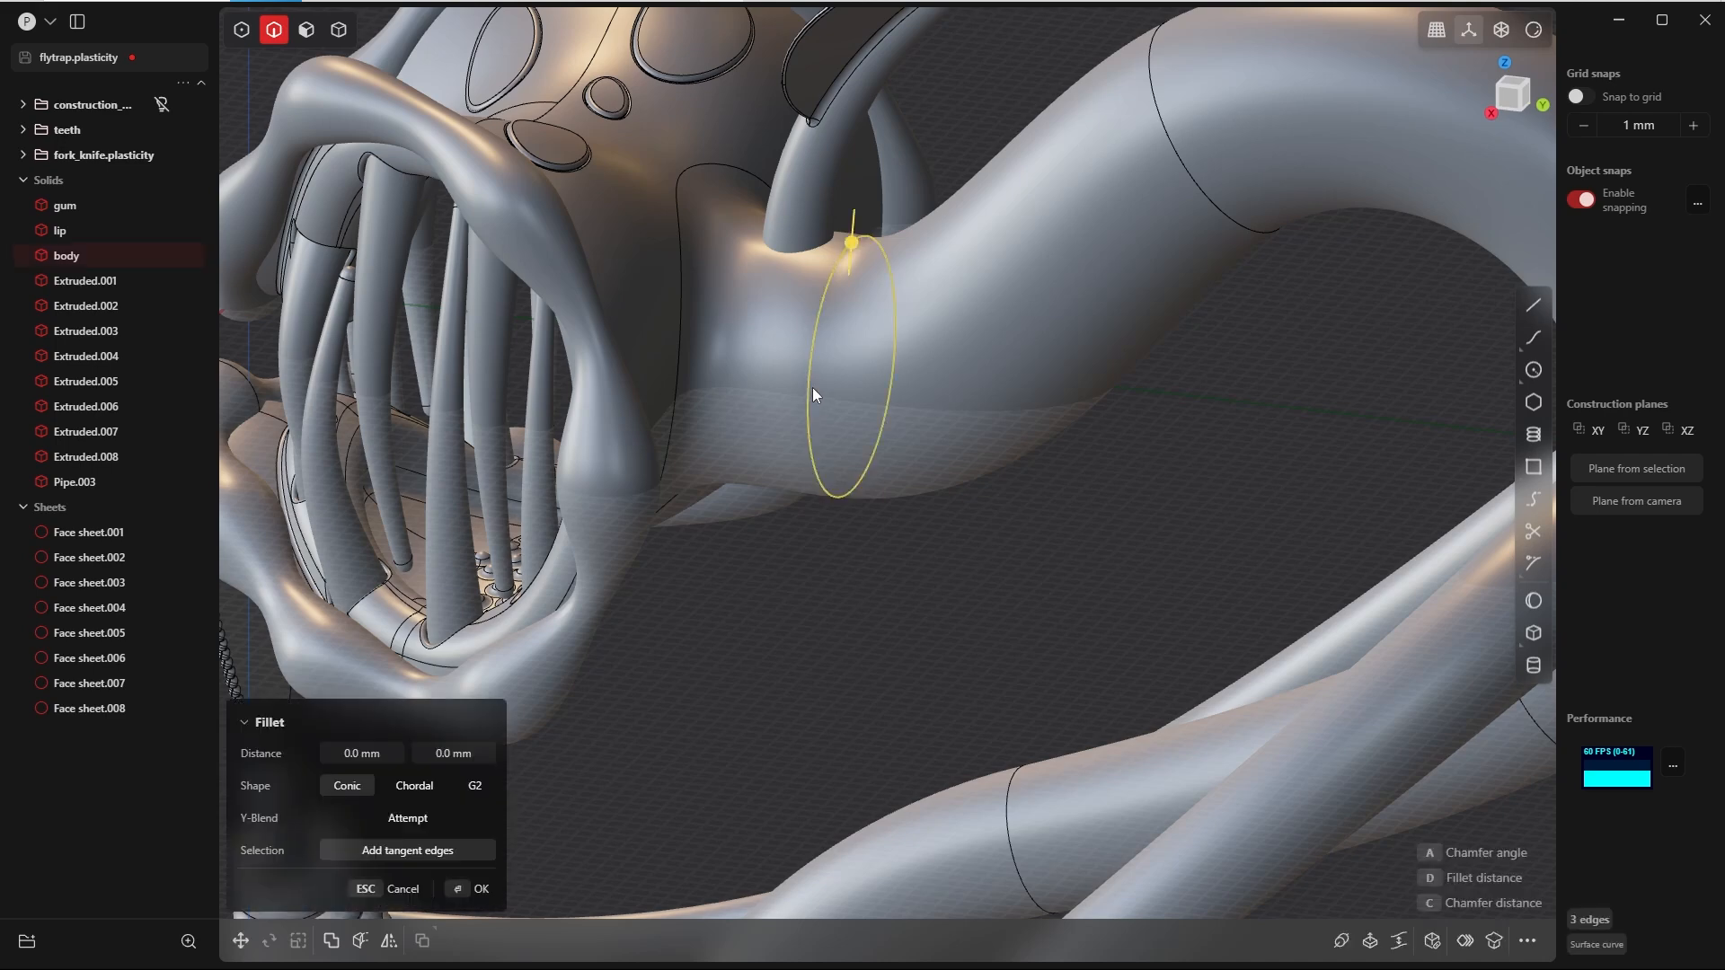
key(shift+d)
key(Escape)
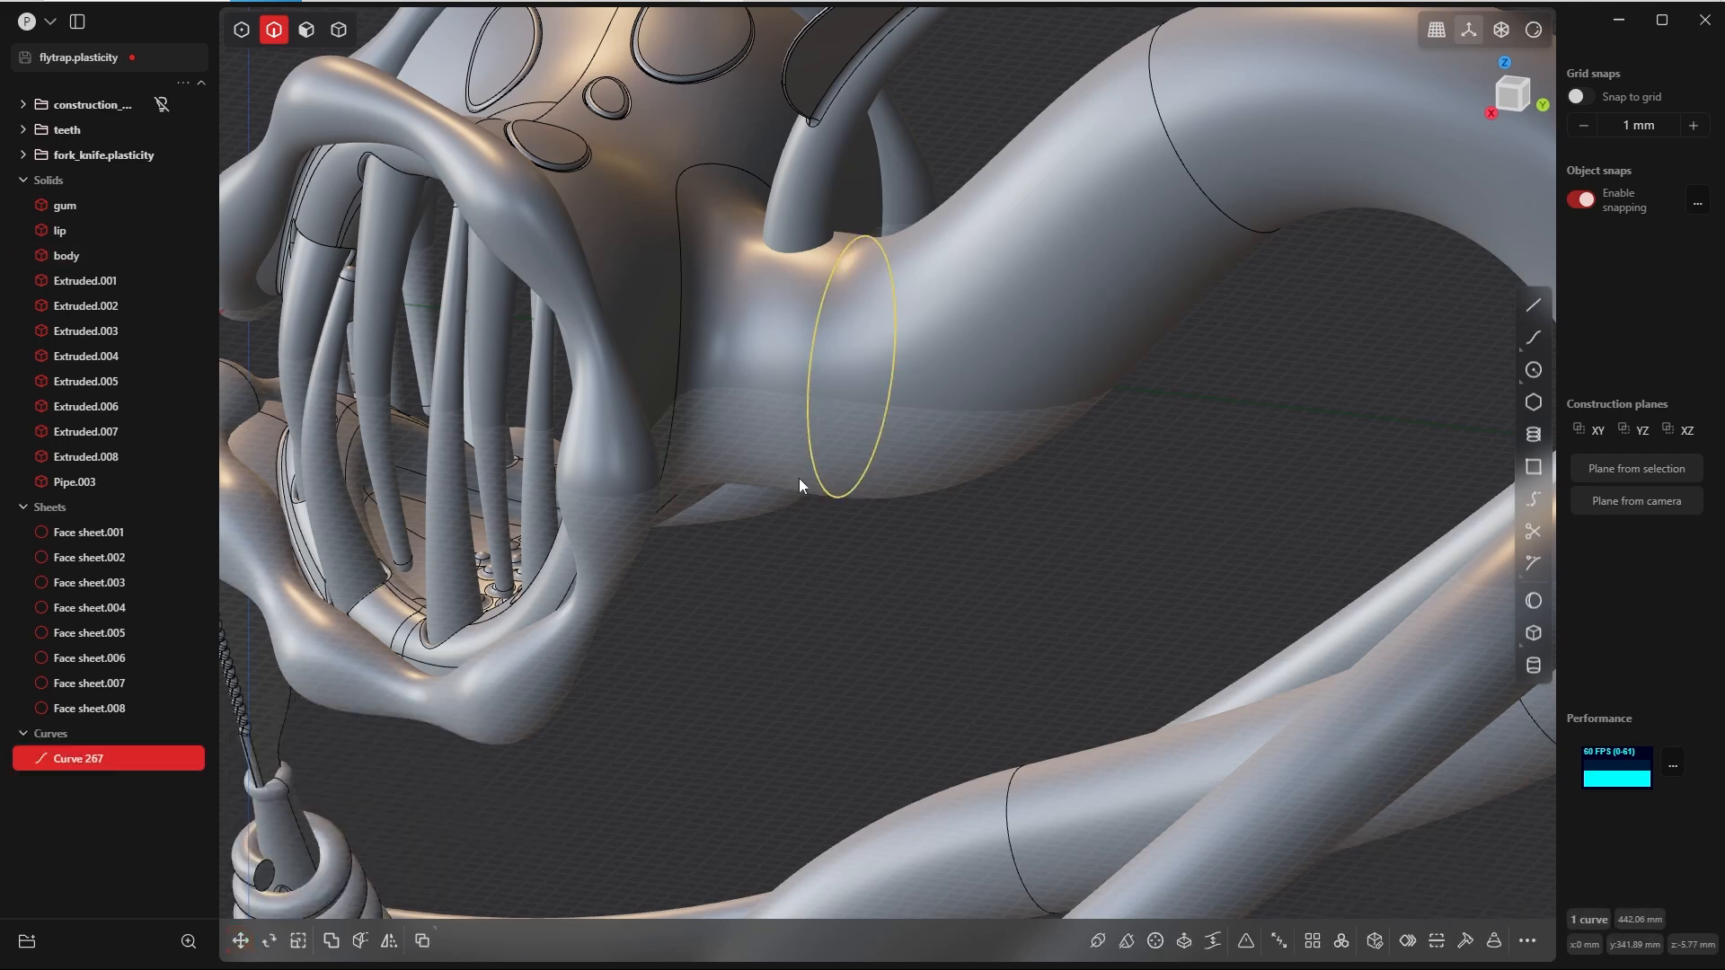
Step: Isolate the leaf and the duplicated neck curve, and show them in the Front view
scroll(802, 462, down, 6)
shift+middle_drag(809, 422, 751, 534)
key(Tab)
click(853, 359)
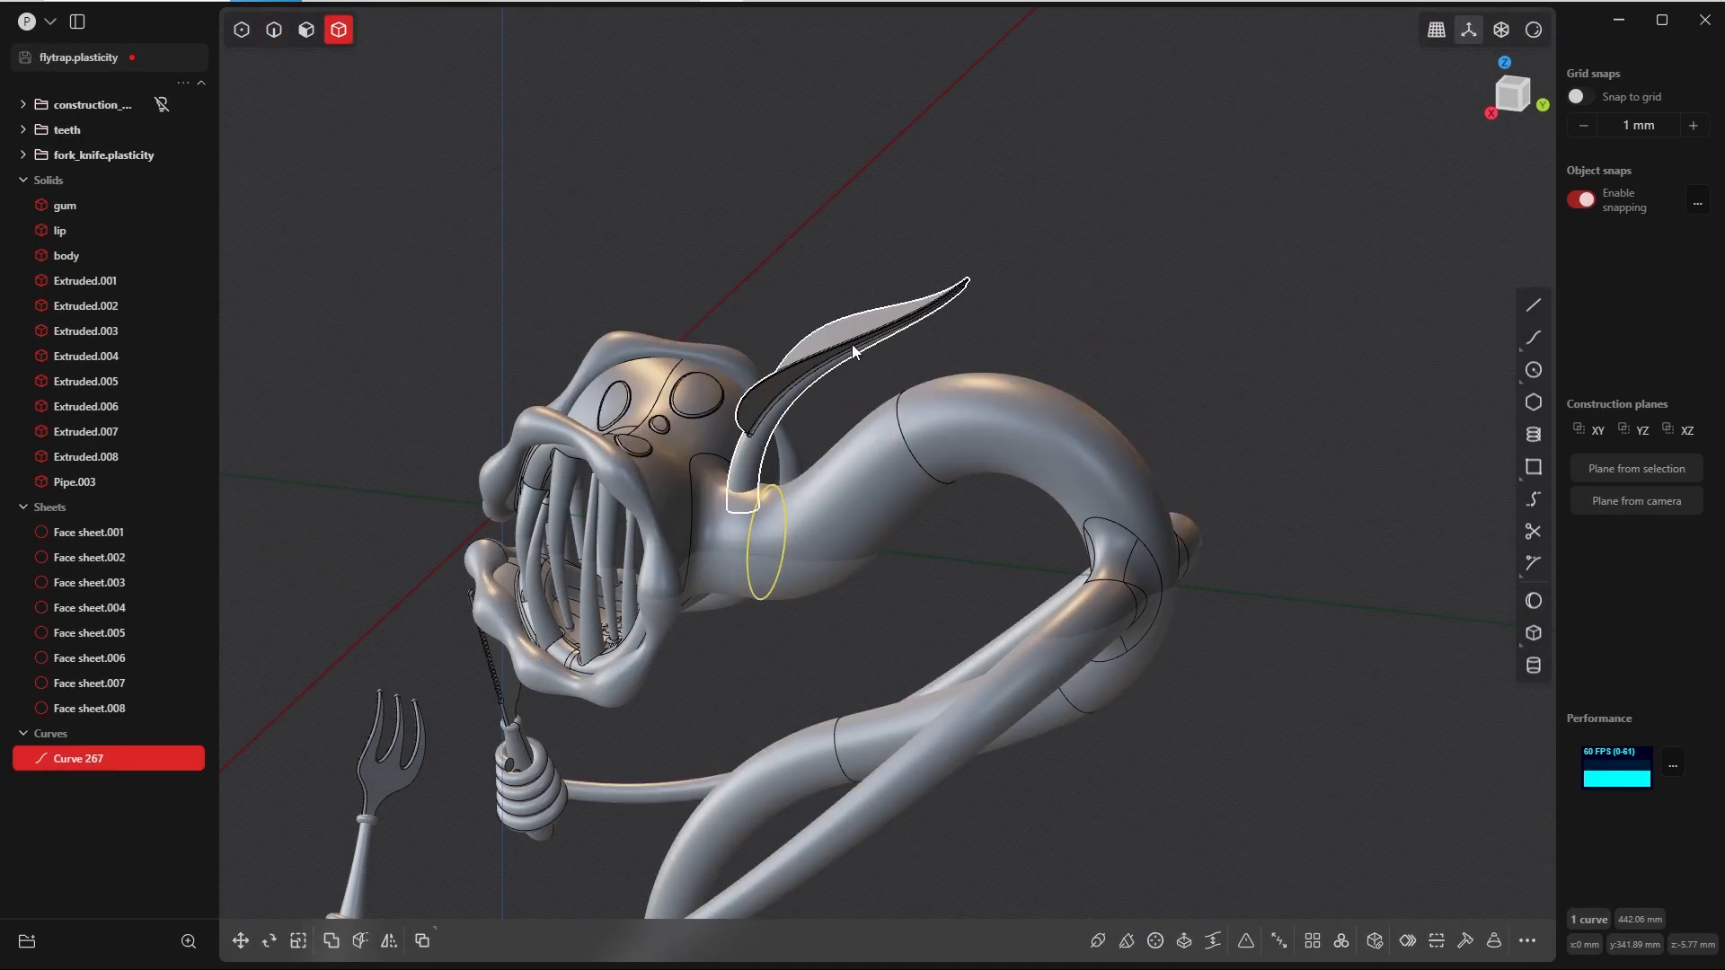
click(852, 345)
key(shift+h)
key(grave)
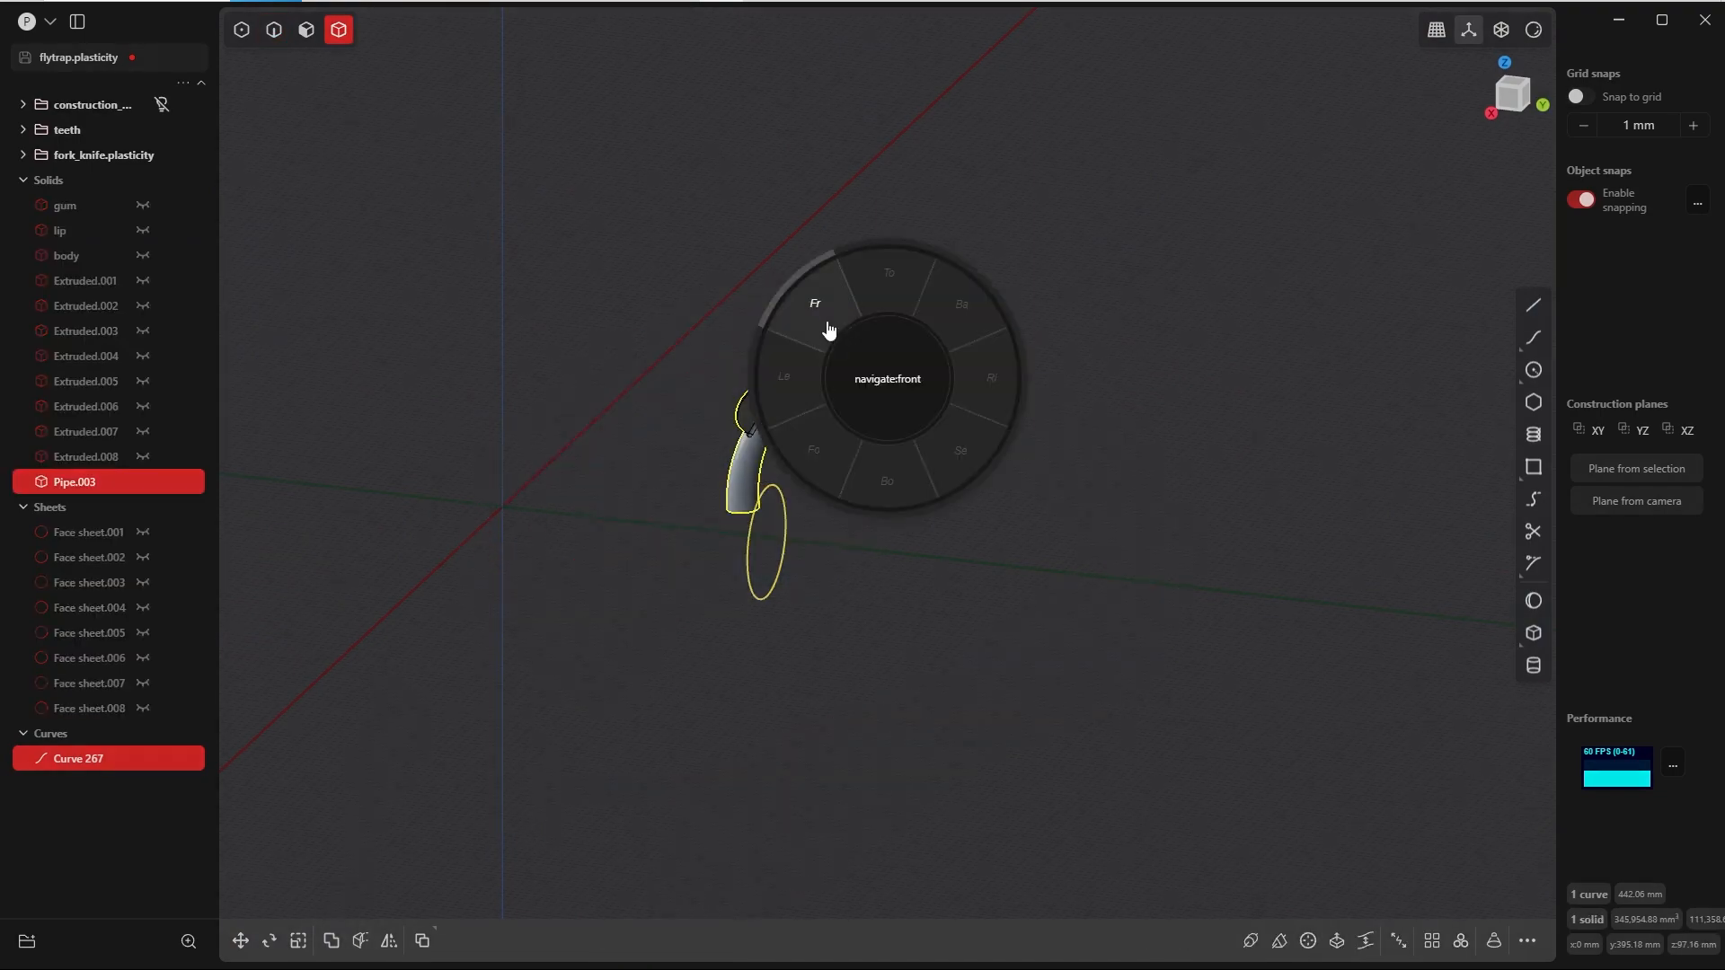
click(825, 325)
key(Escape)
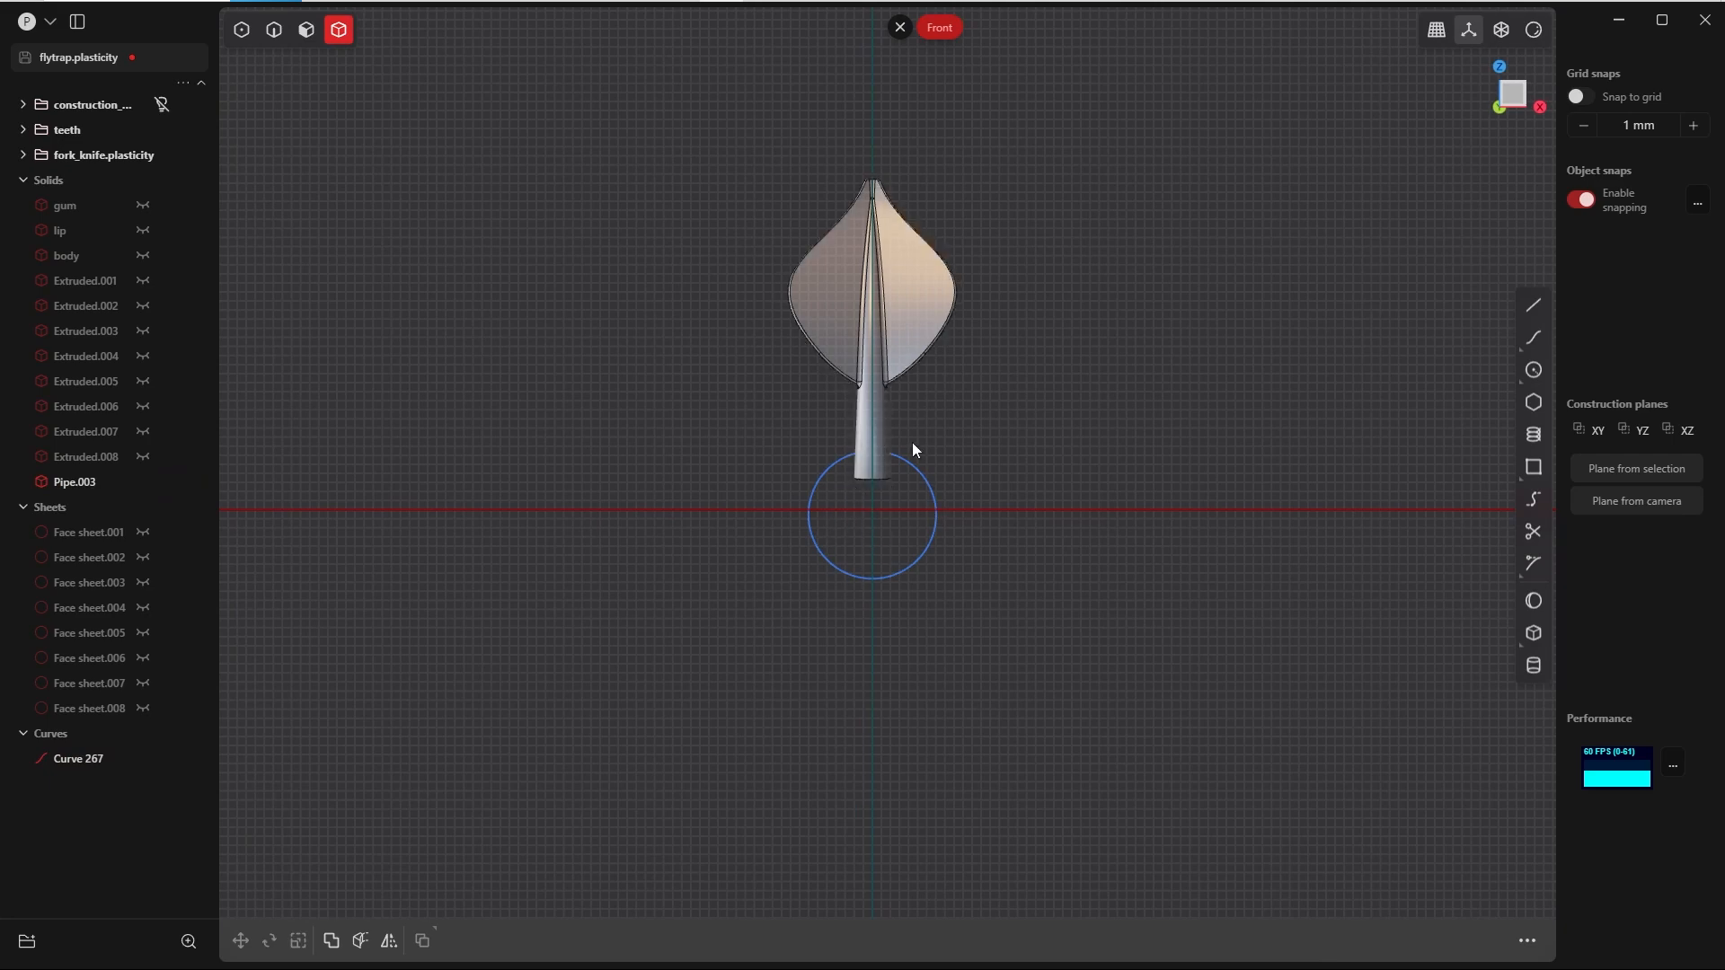
Step: Radial-array the leaf around the centre of the neck curve with number 5 over 360 degrees, and unhide the other objects
click(839, 416)
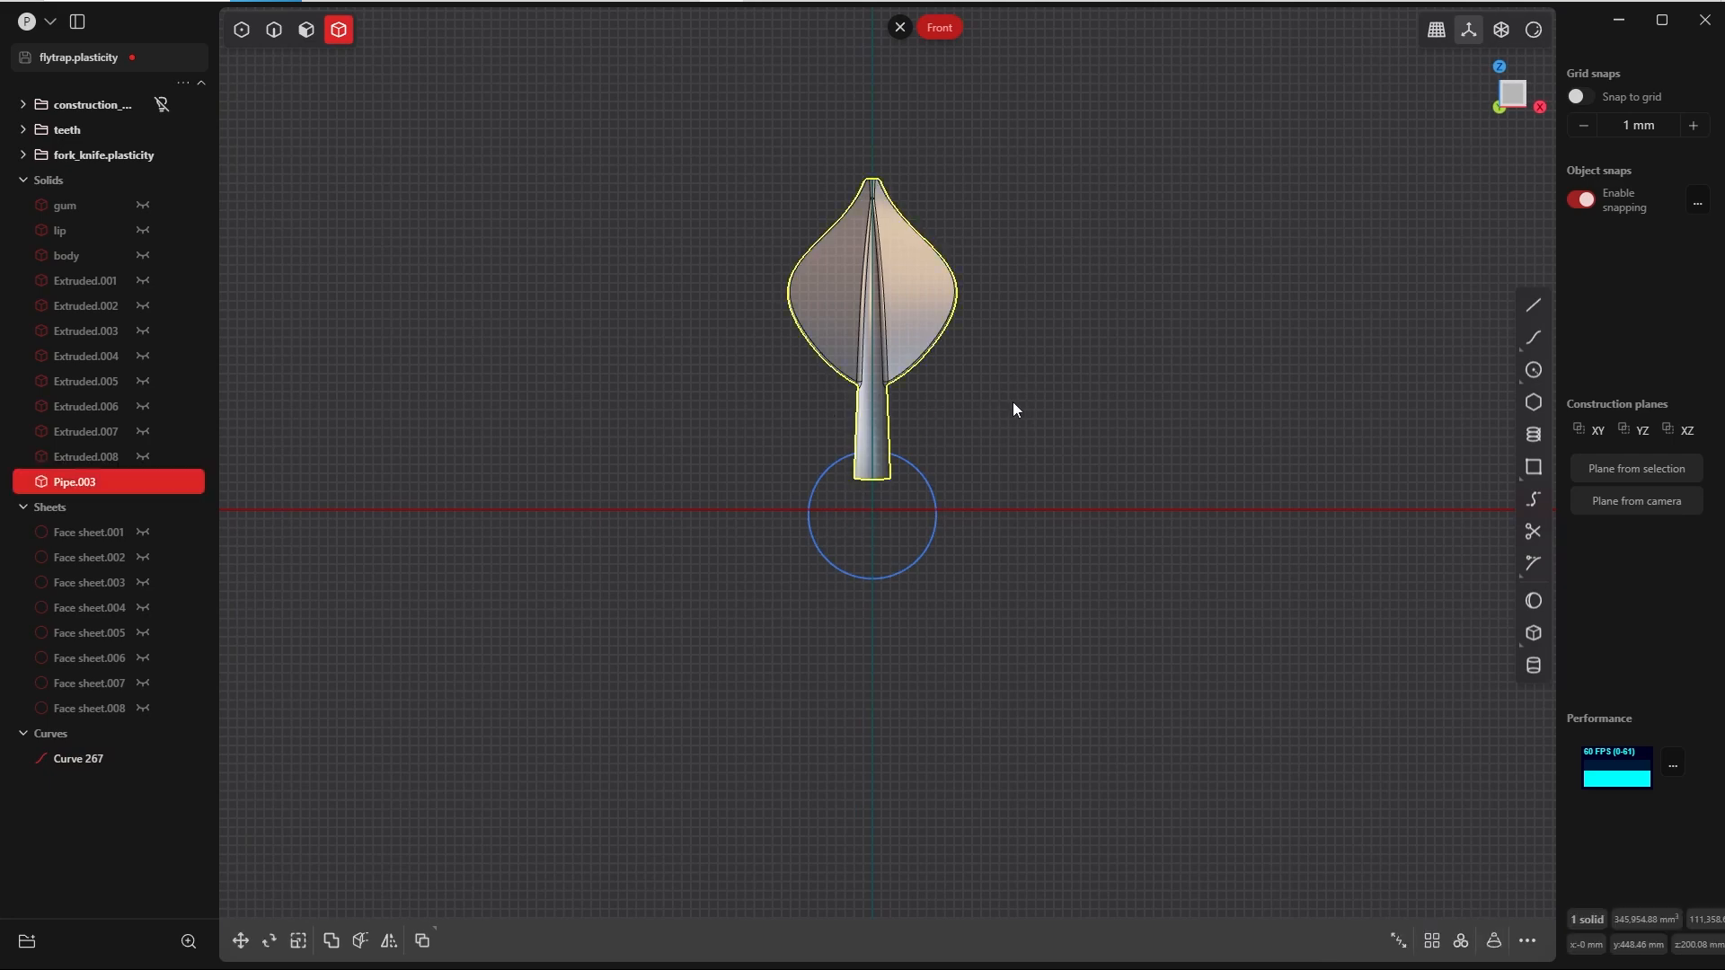
text(f)
text(rad)
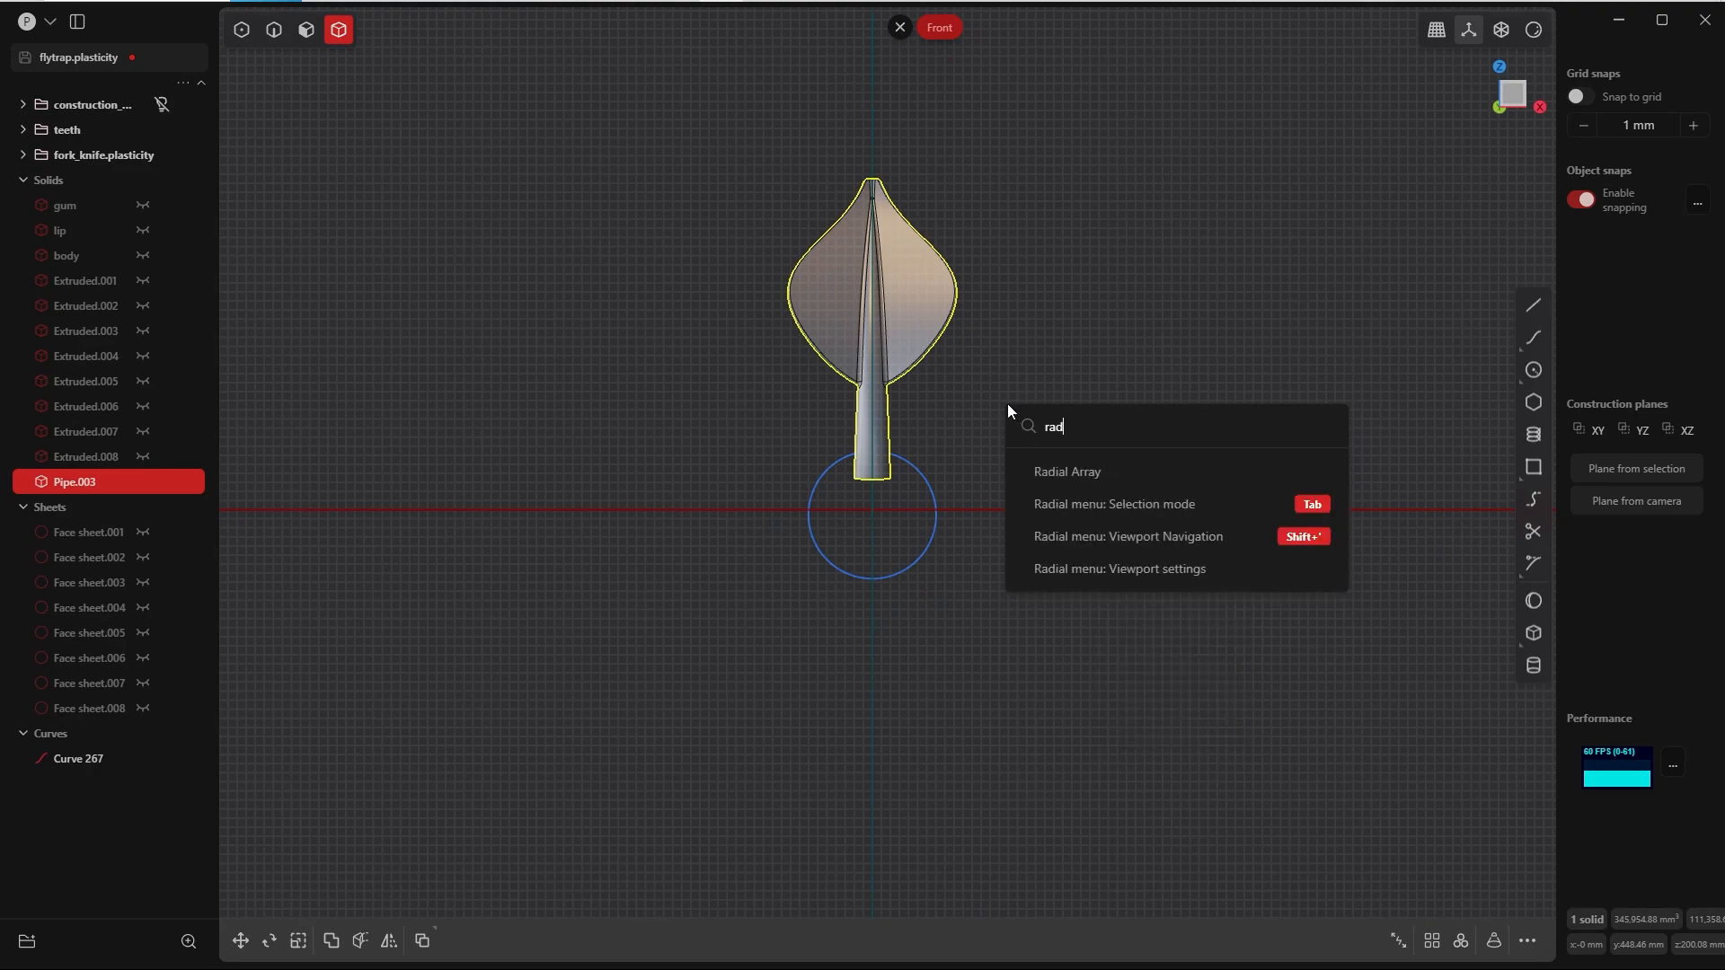
click(1064, 471)
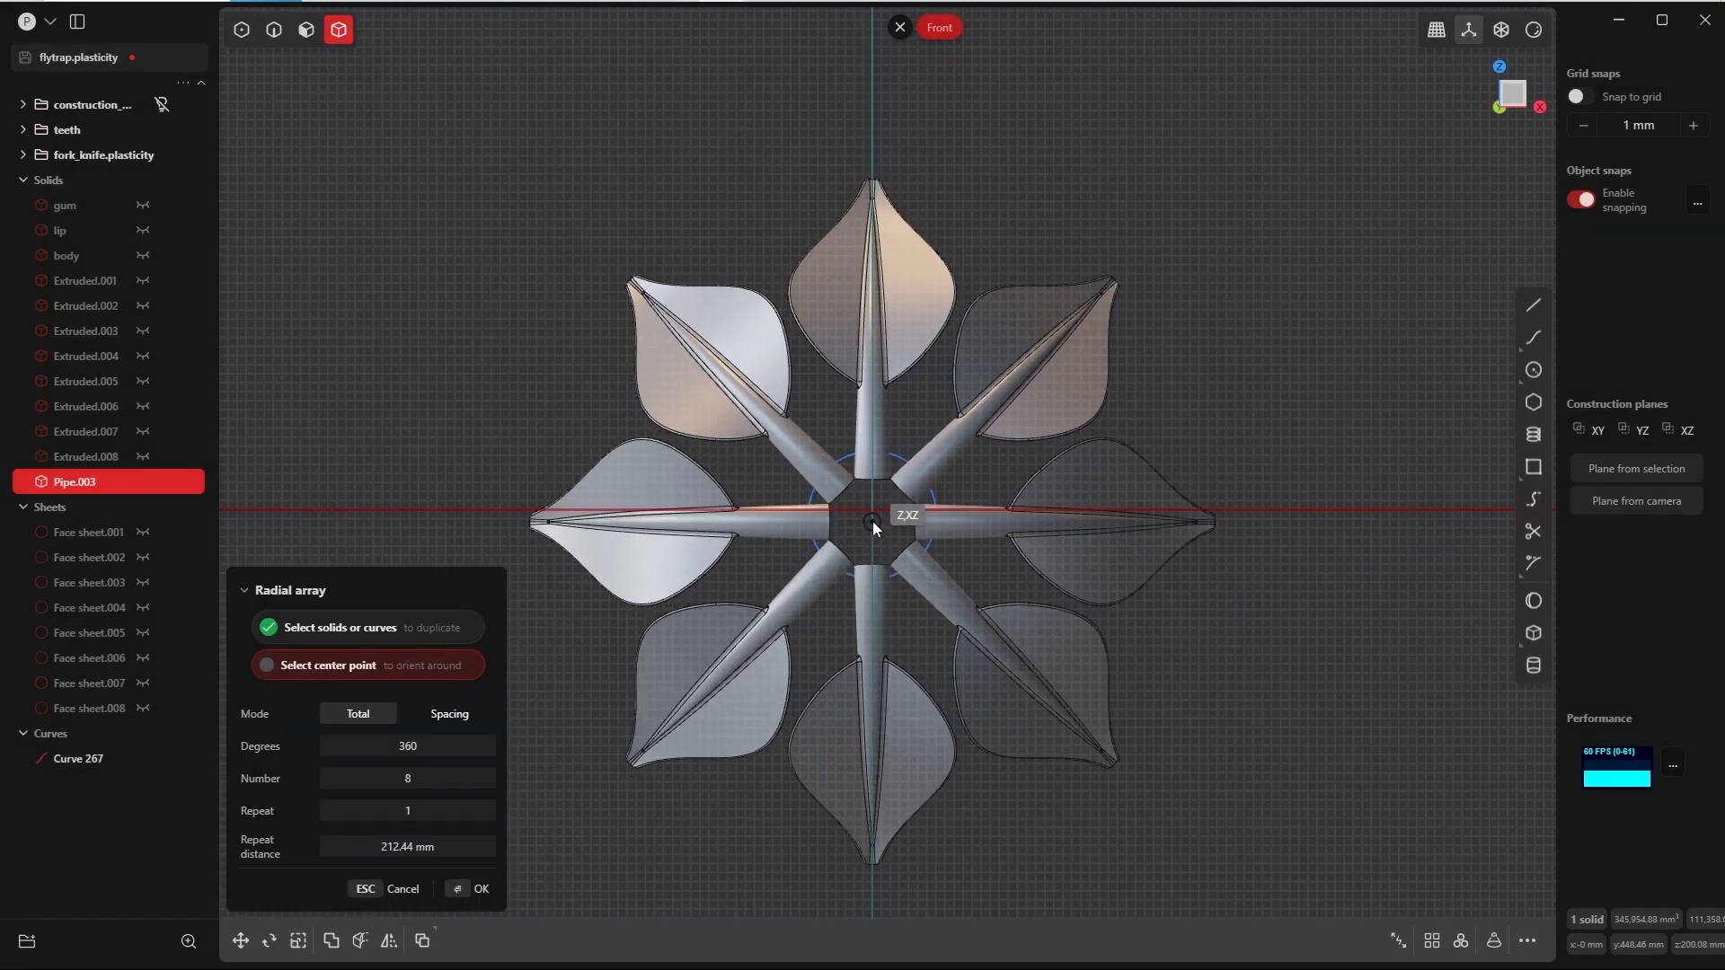
click(870, 517)
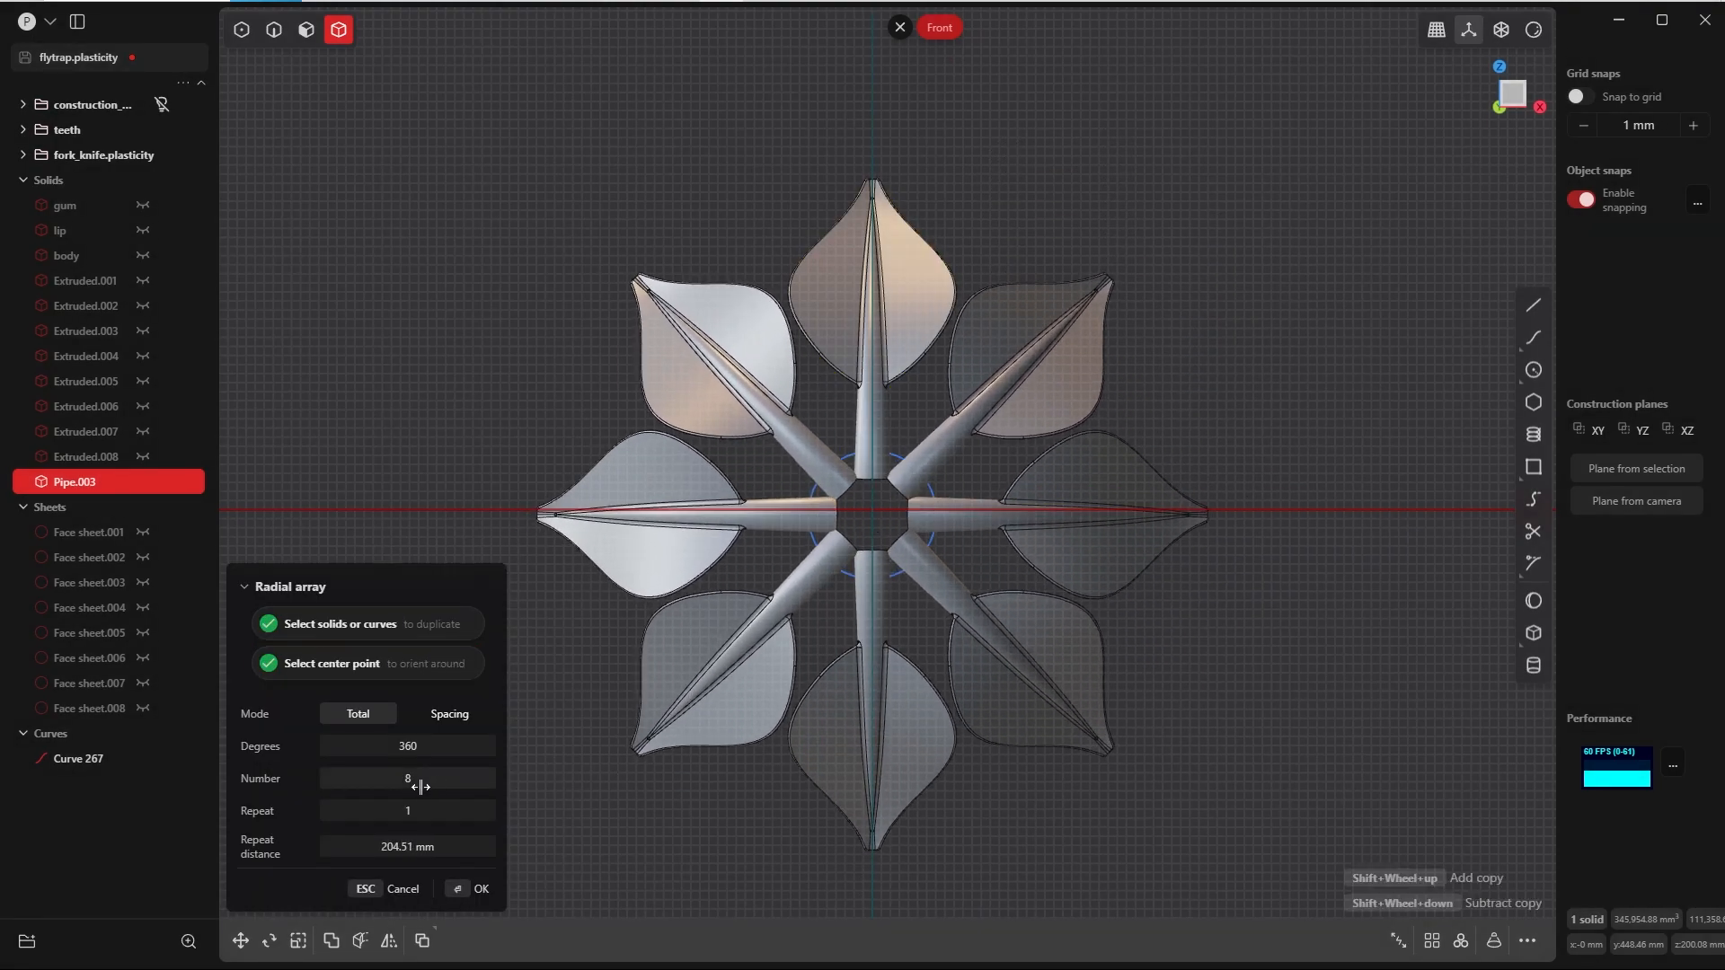
click(418, 784)
text(5)
key(Tab)
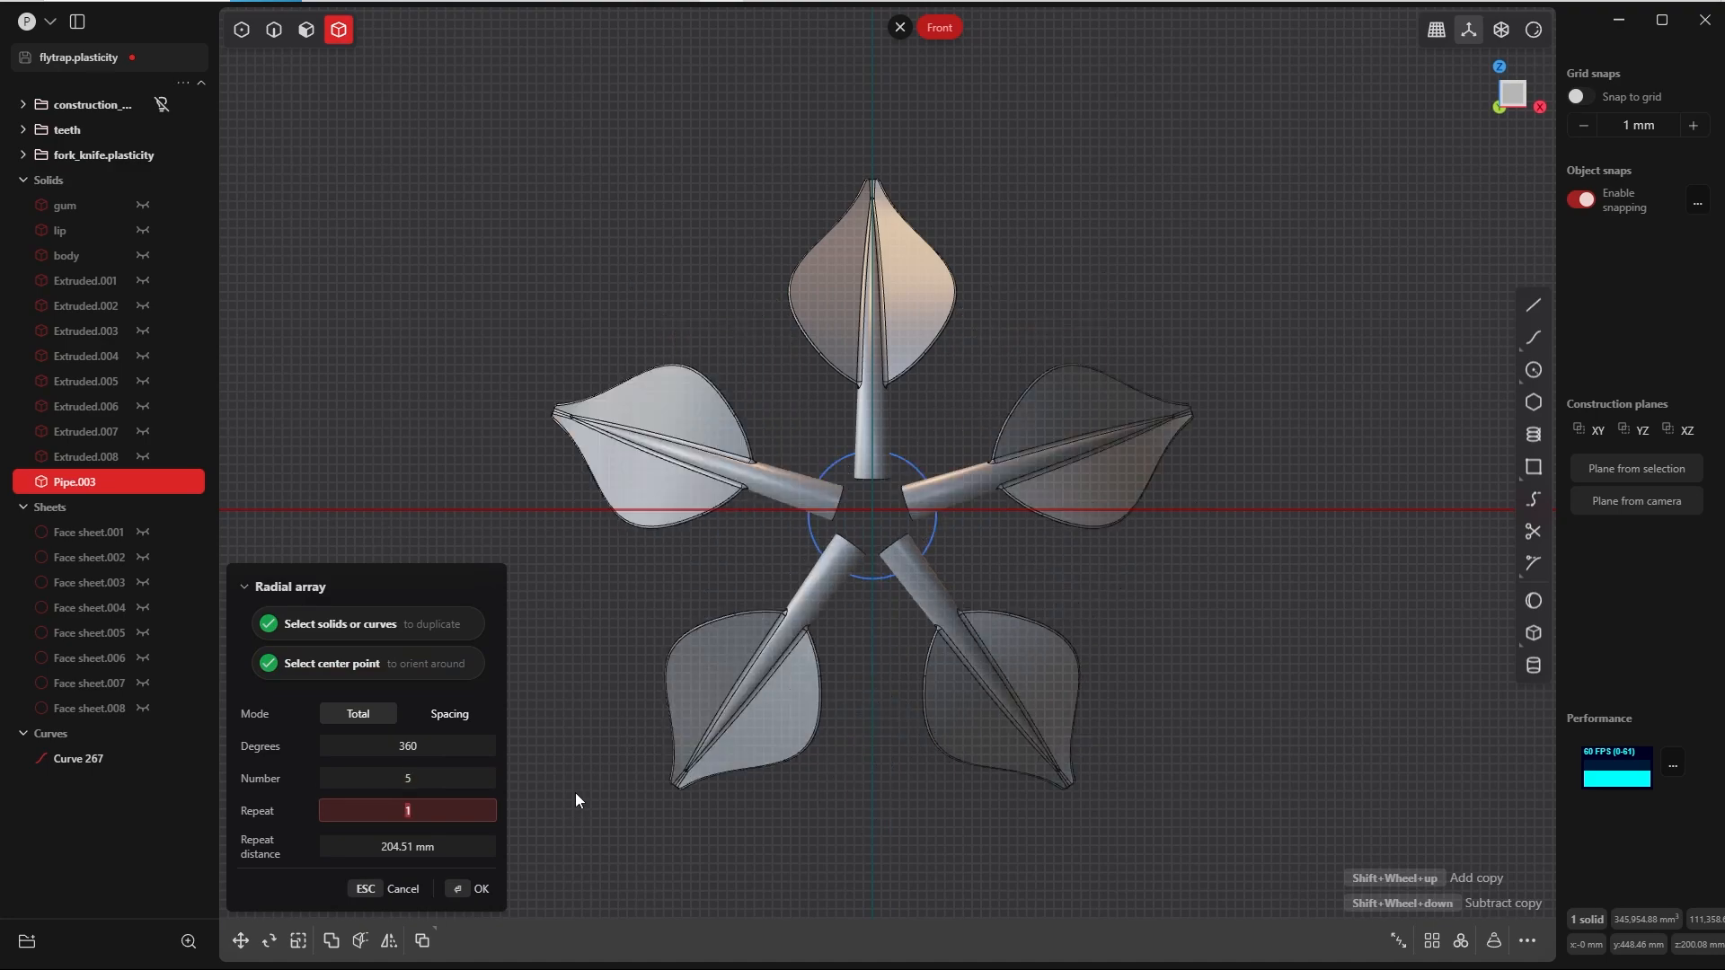
key(Return)
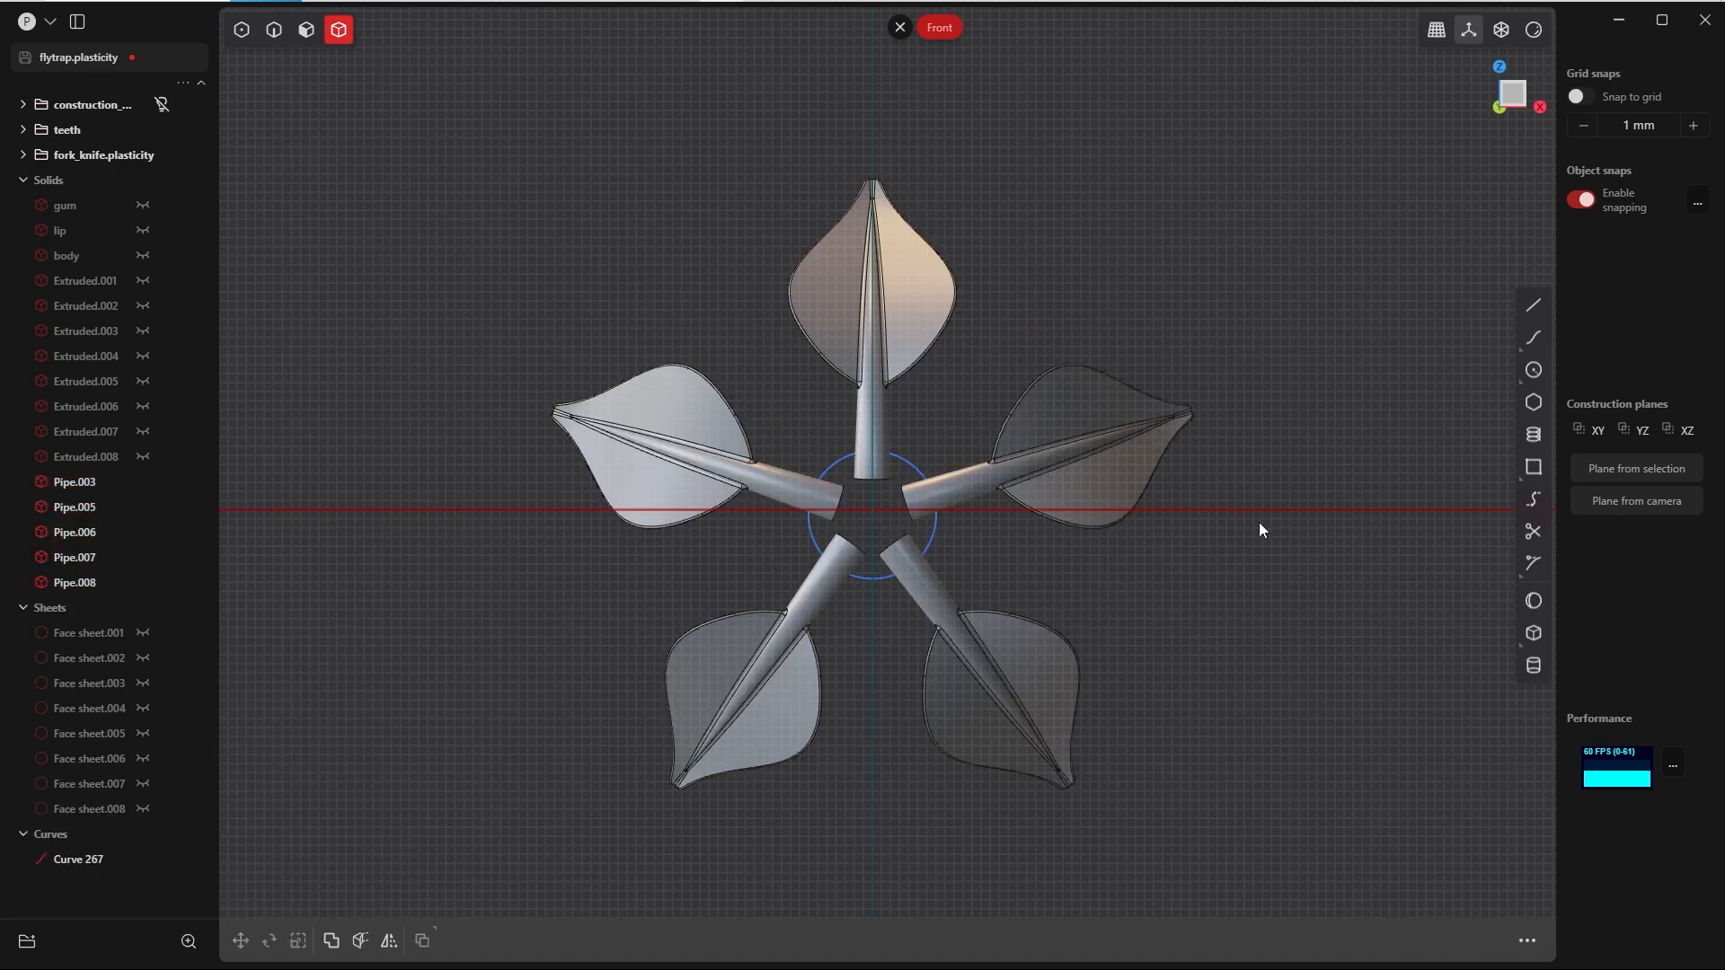
key(alt+h)
scroll(1303, 309, down, 2)
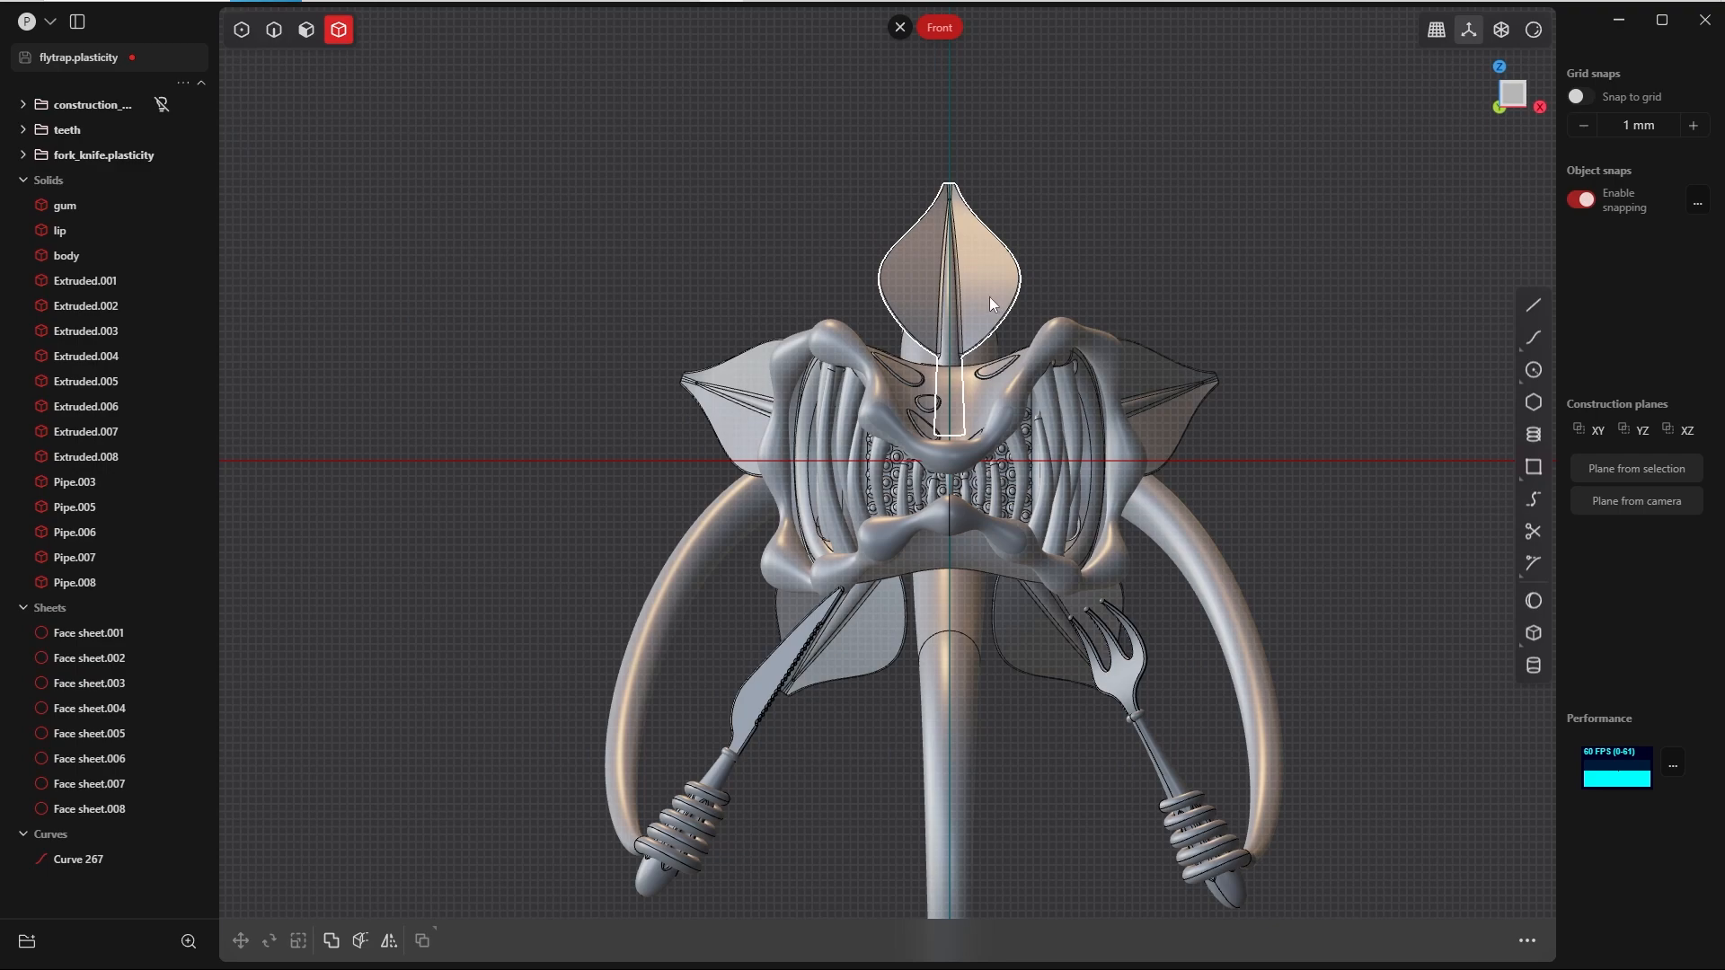
Step: Rotate all five leaves together 36 degrees around the negative Y axis in the Front view
scroll(989, 298, up, 4)
key(Tab)
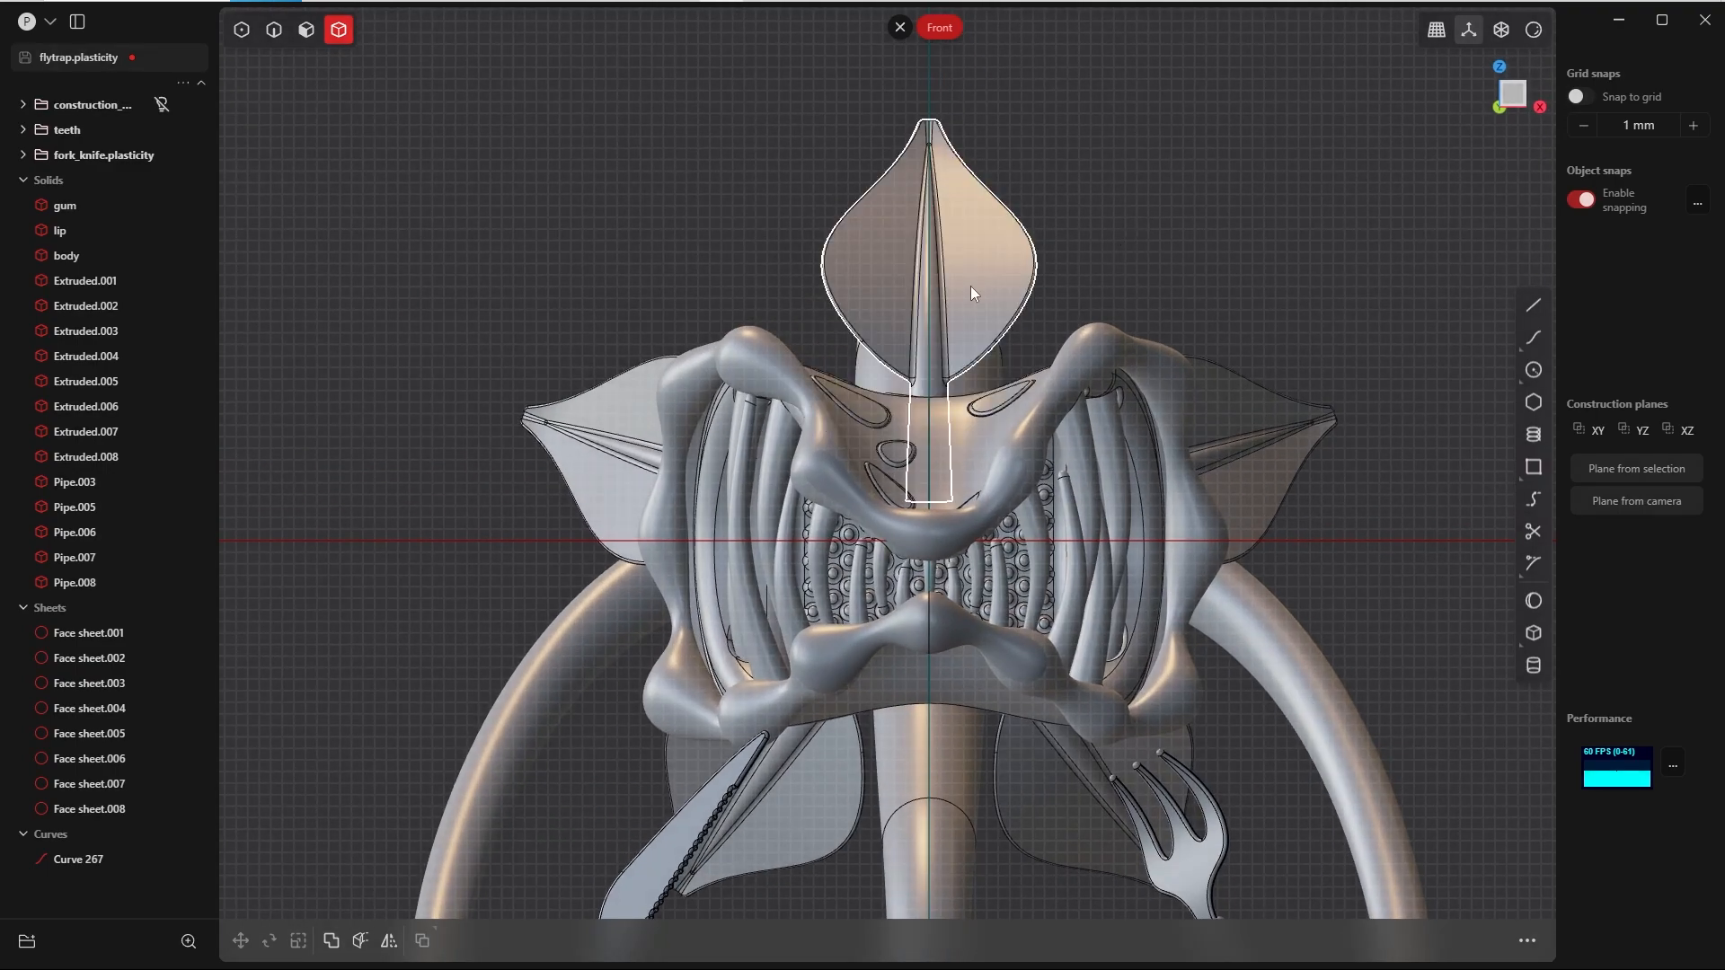
click(970, 286)
click(1280, 413)
click(1061, 794)
click(817, 822)
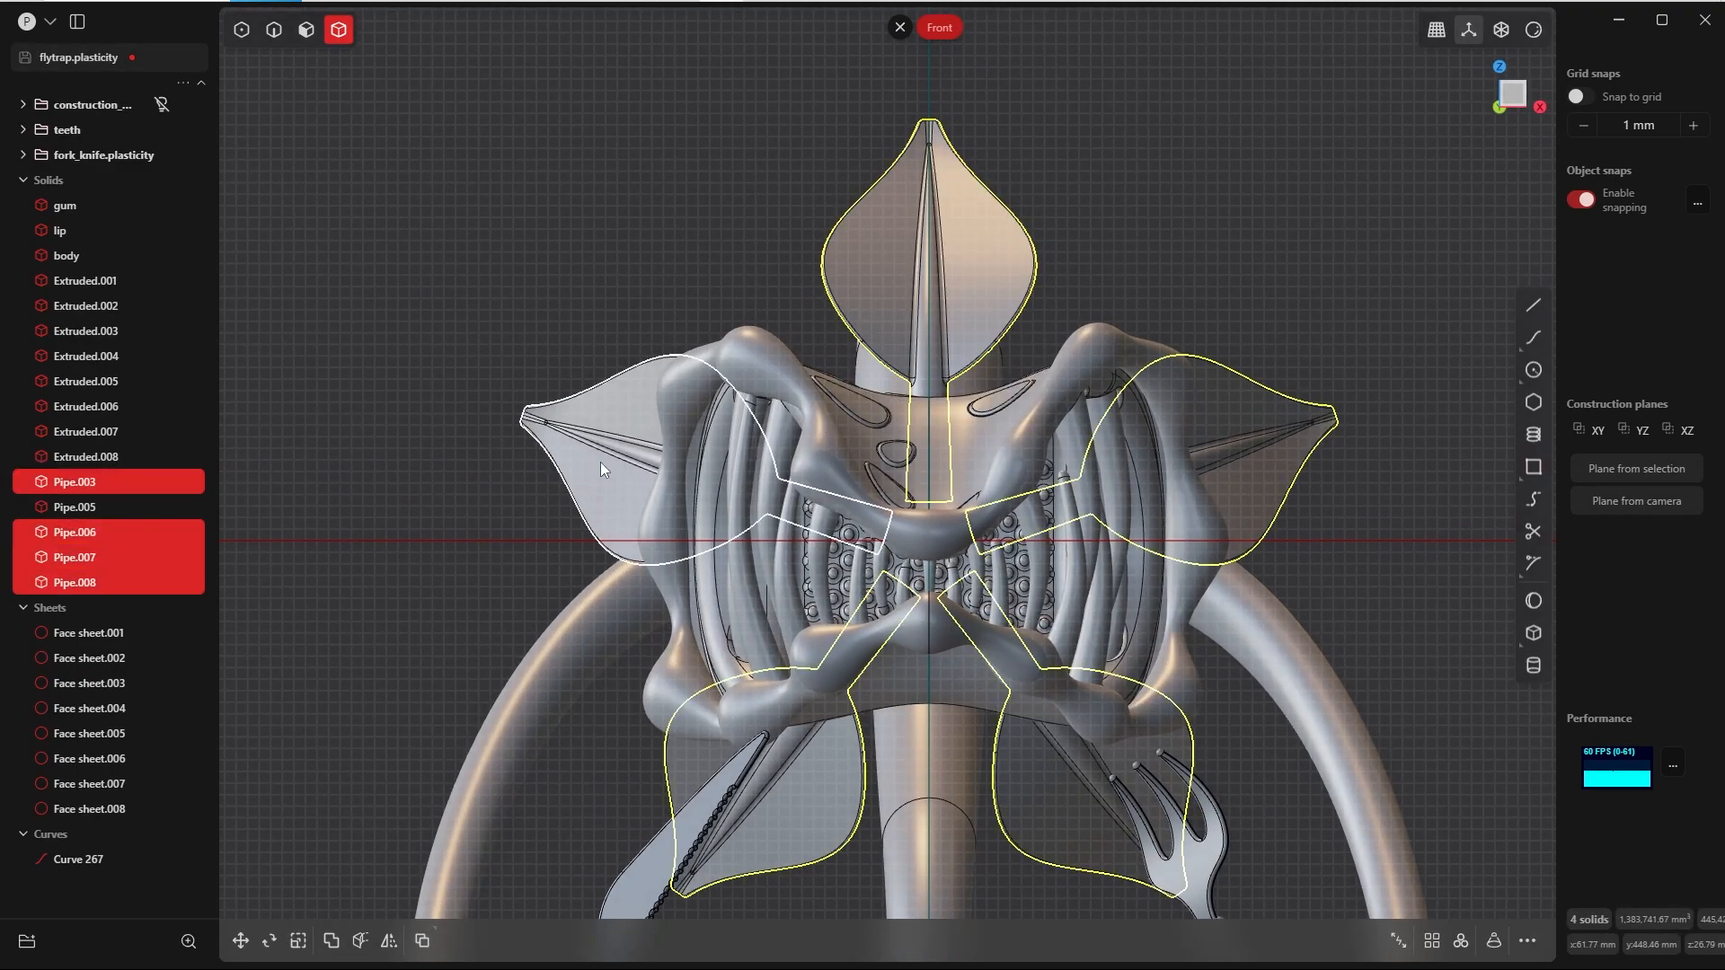
click(600, 462)
scroll(1105, 529, down, 4)
key(r)
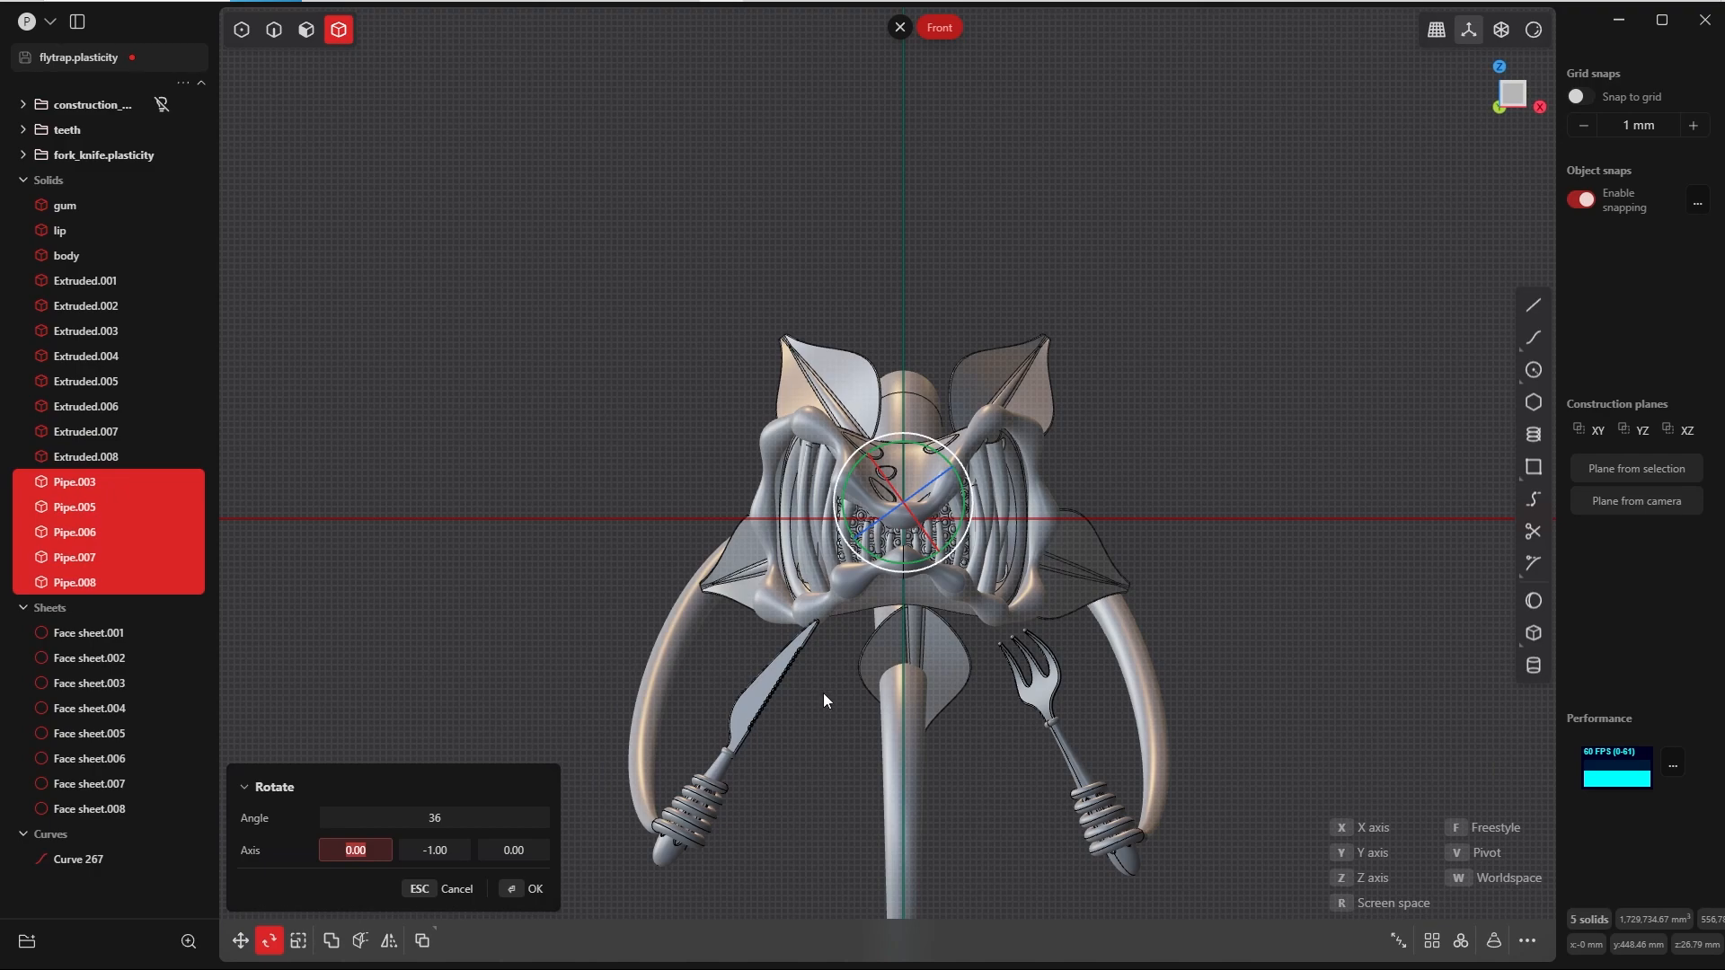
click(514, 889)
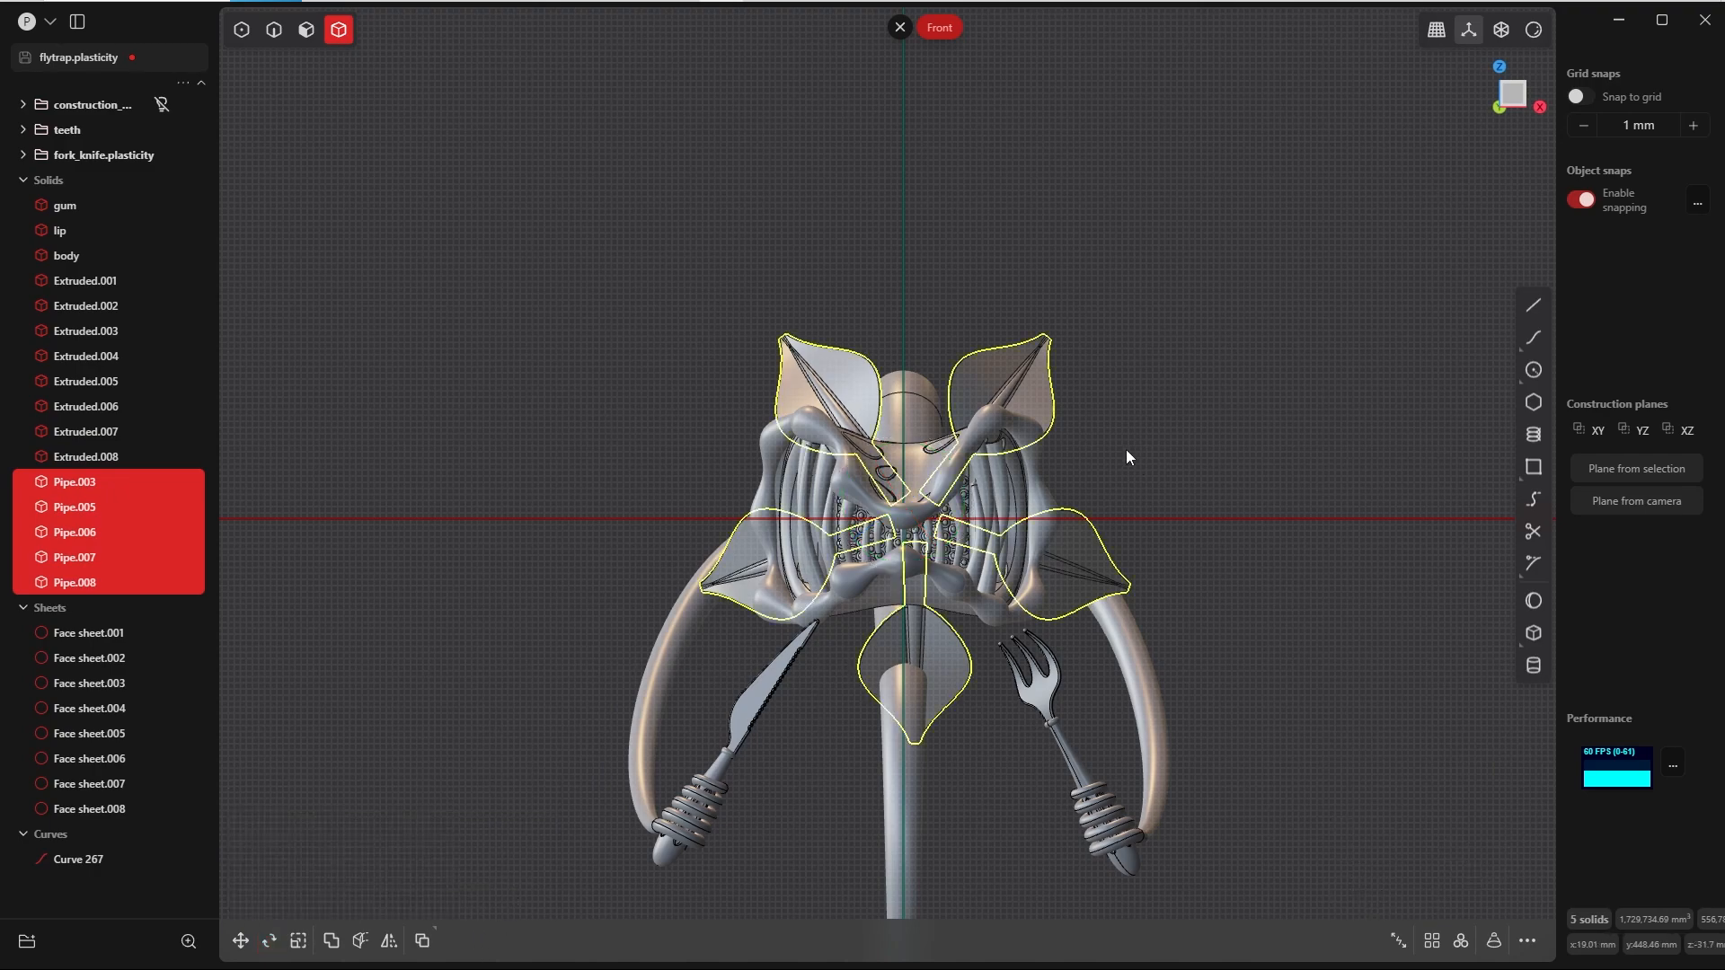
Step: Move the five leaves -19.01 mm along X in the Top view to centre them on the neck
scroll(853, 508, up, 2)
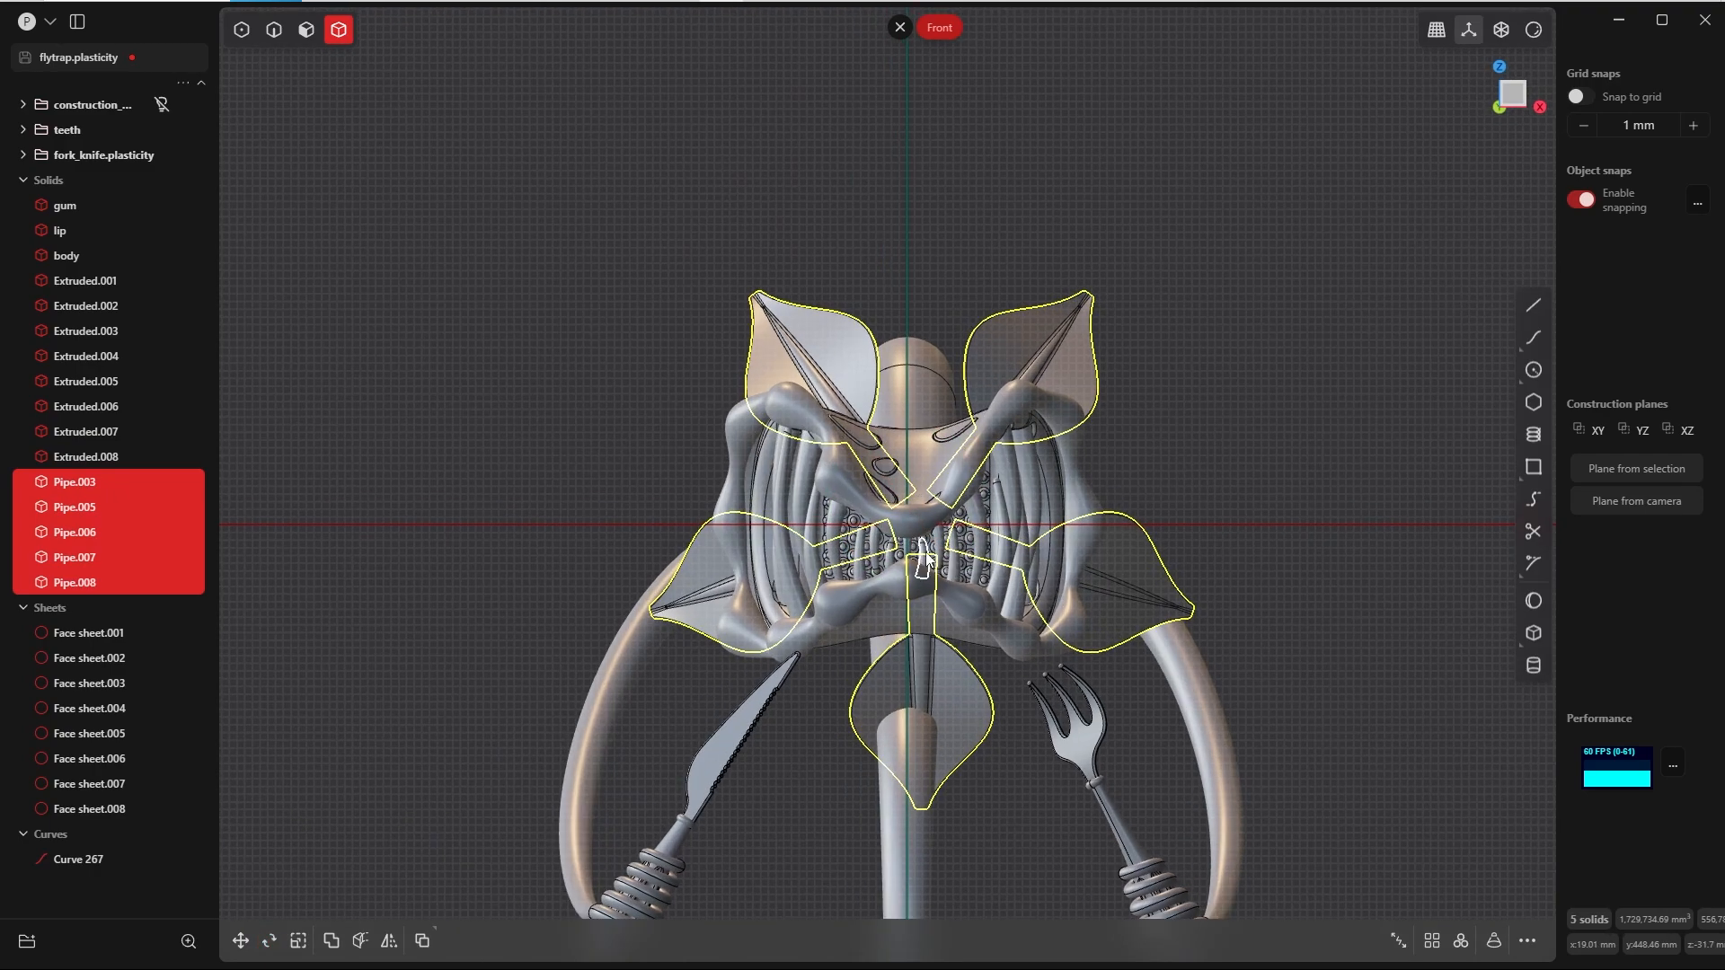
middle_drag(854, 508, 909, 681)
key(grave)
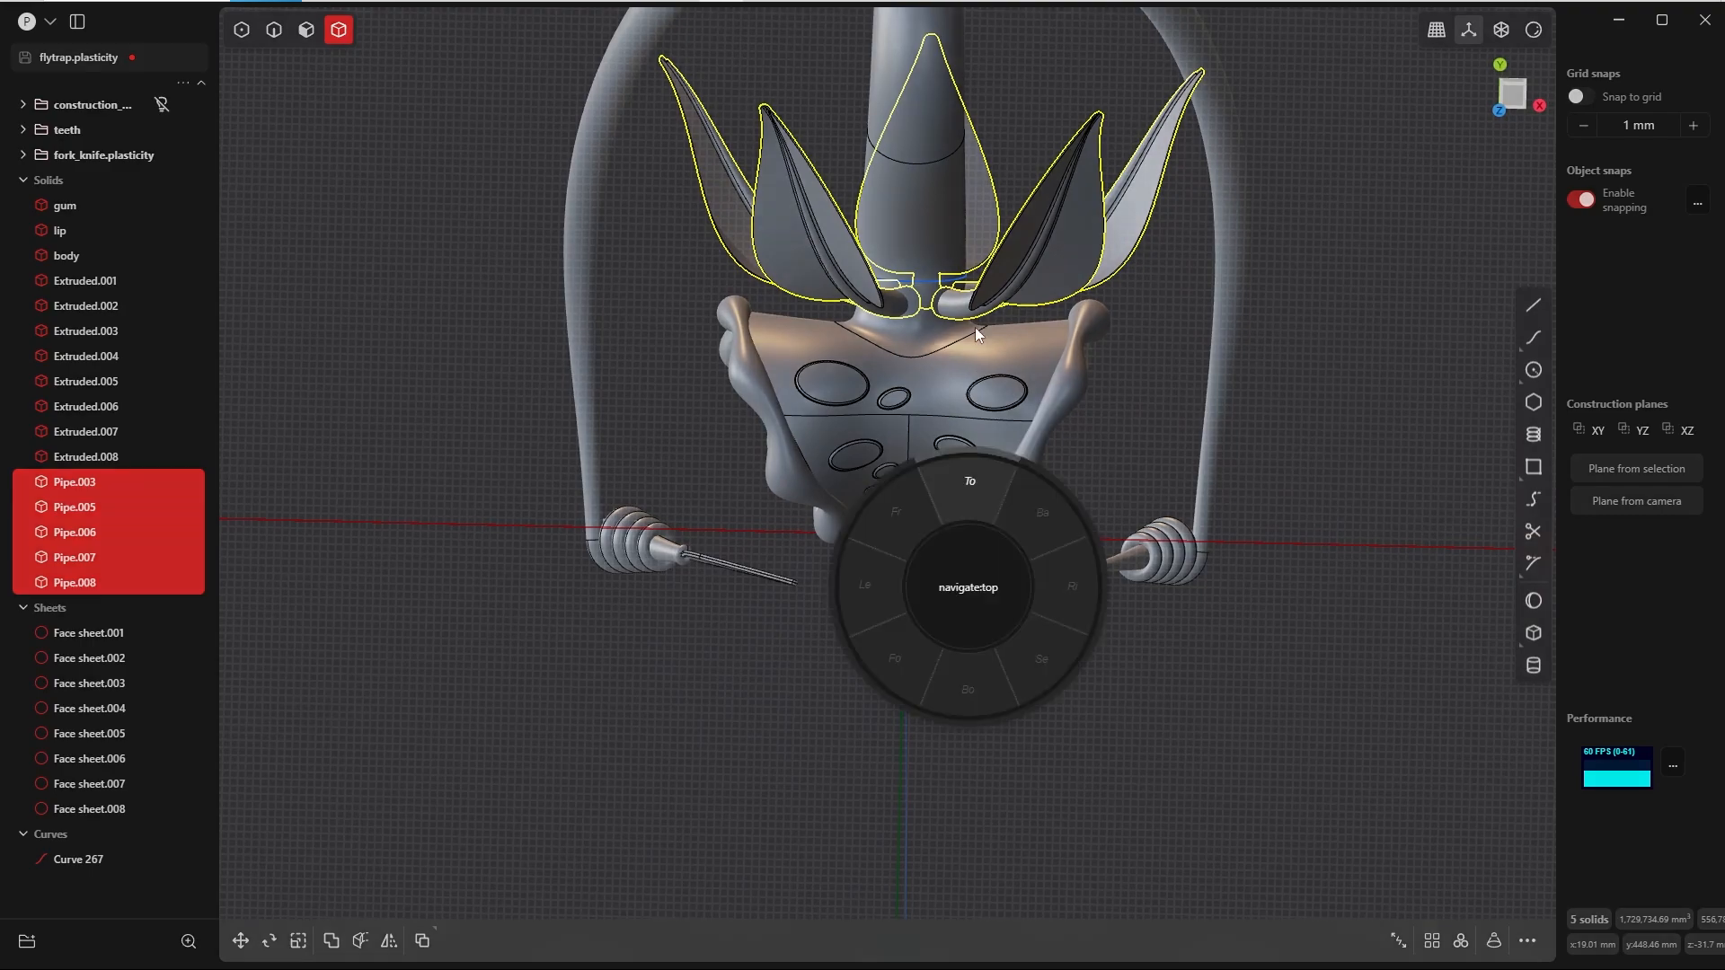
shift+middle_drag(941, 336, 918, 536)
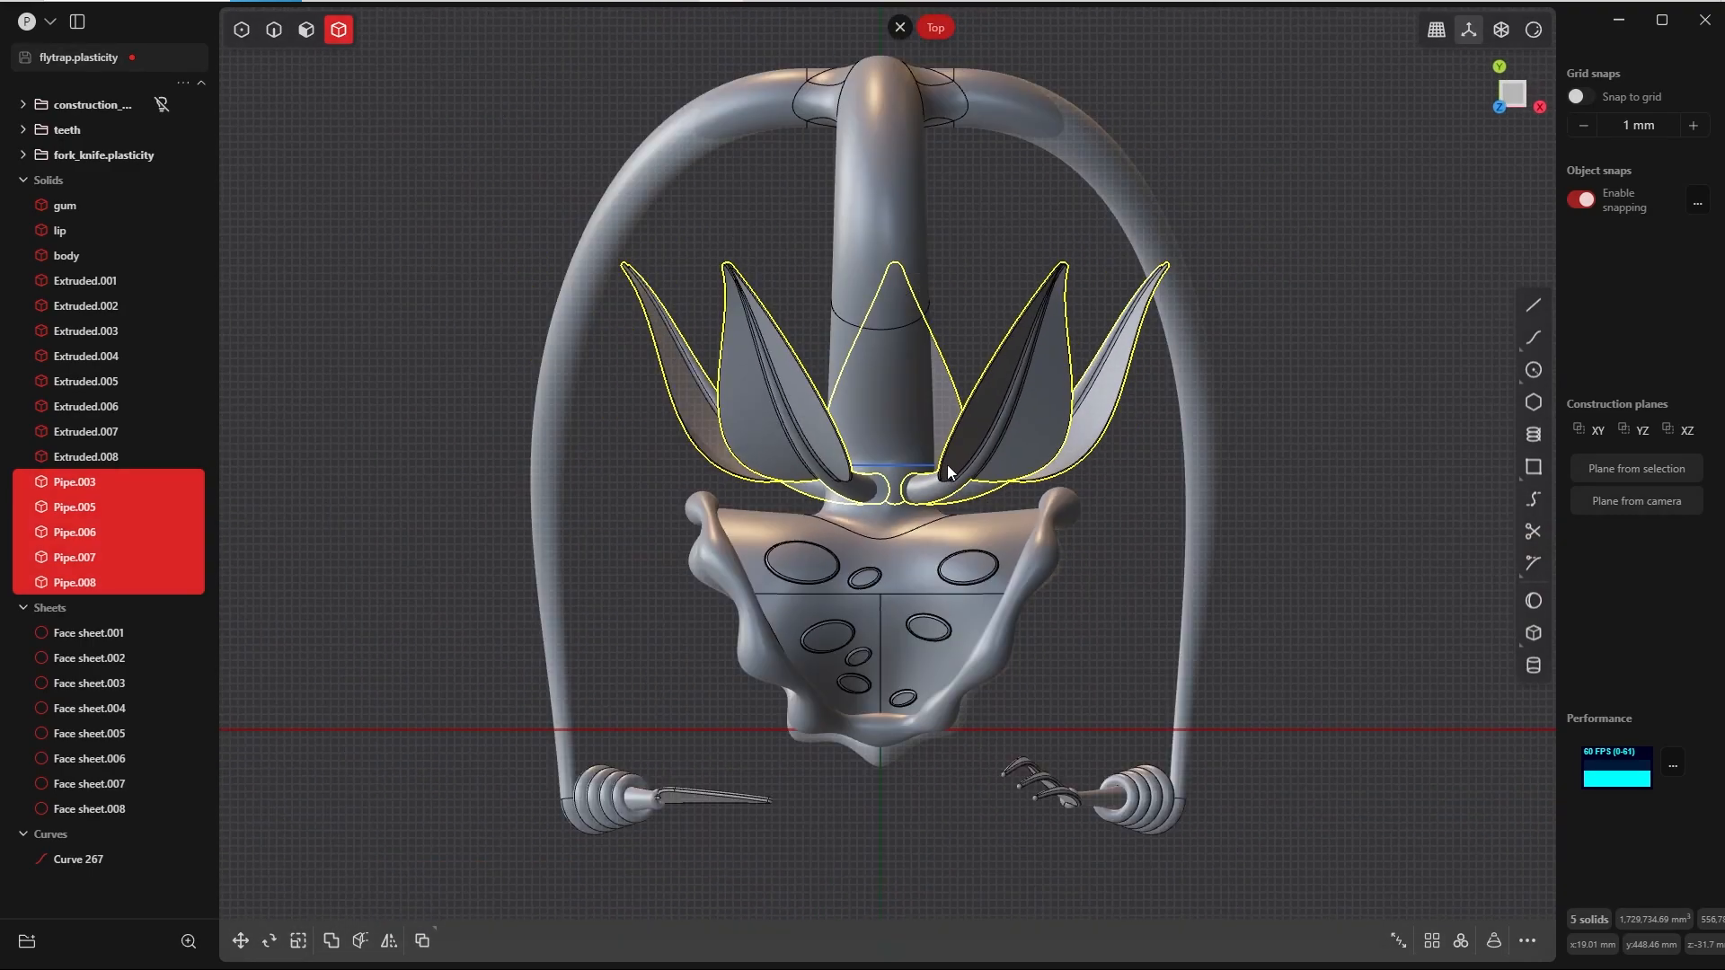
key(g)
key(x)
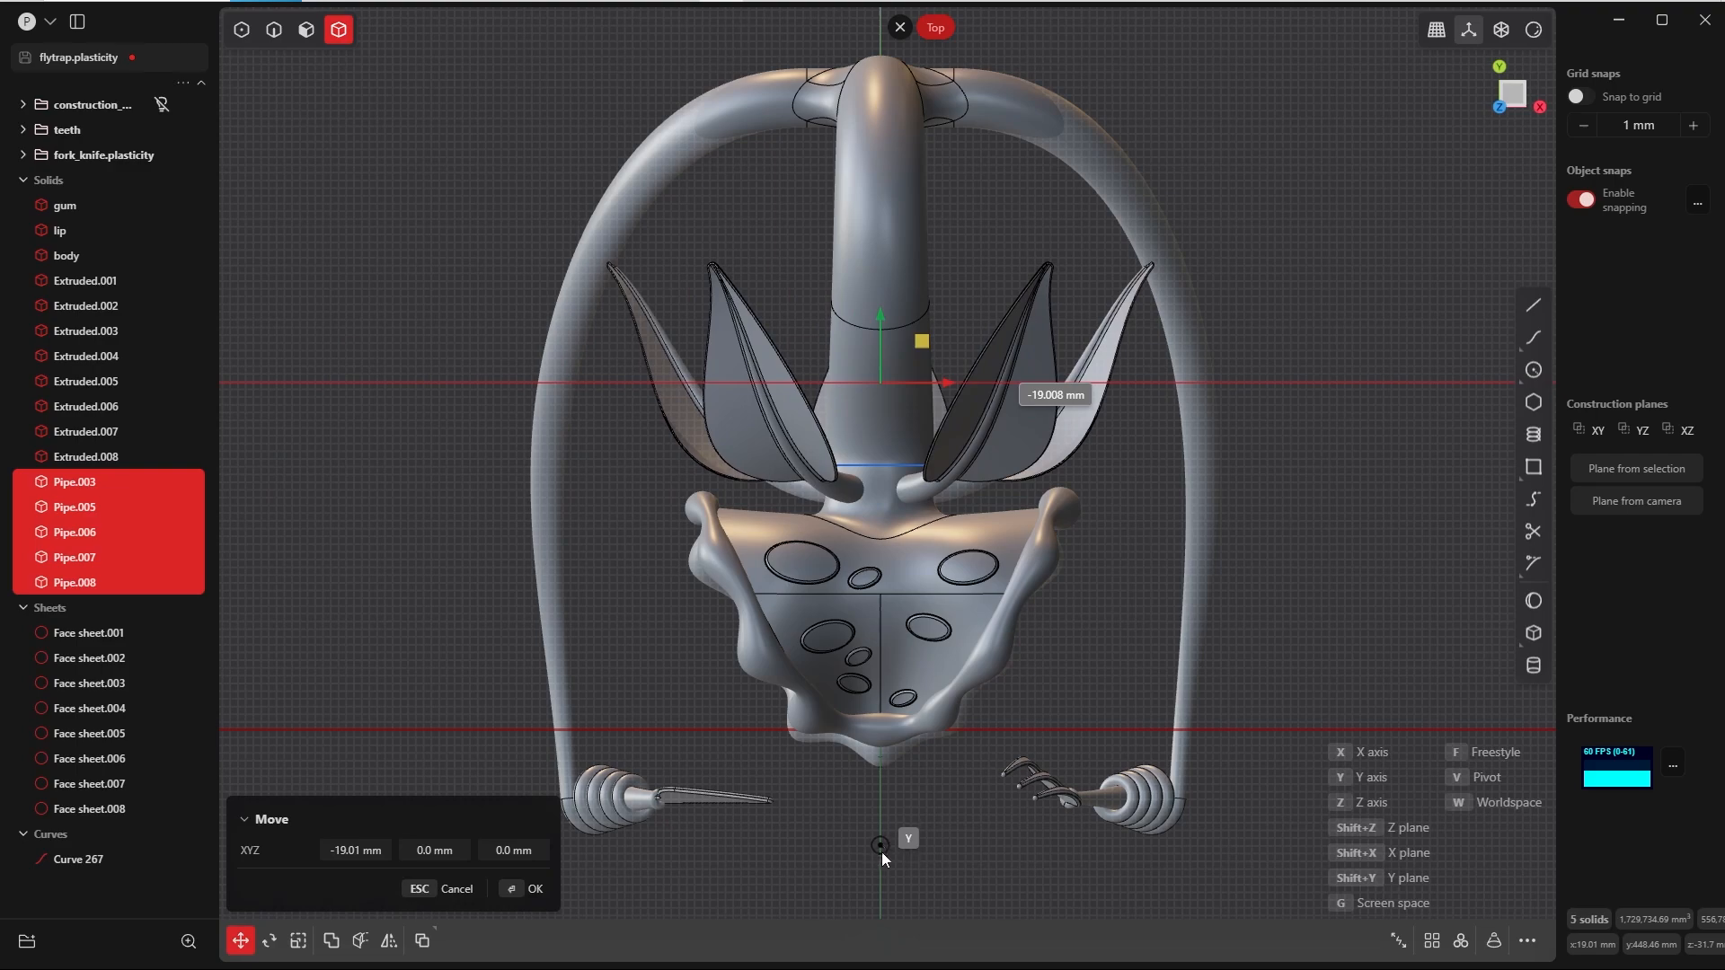
click(882, 848)
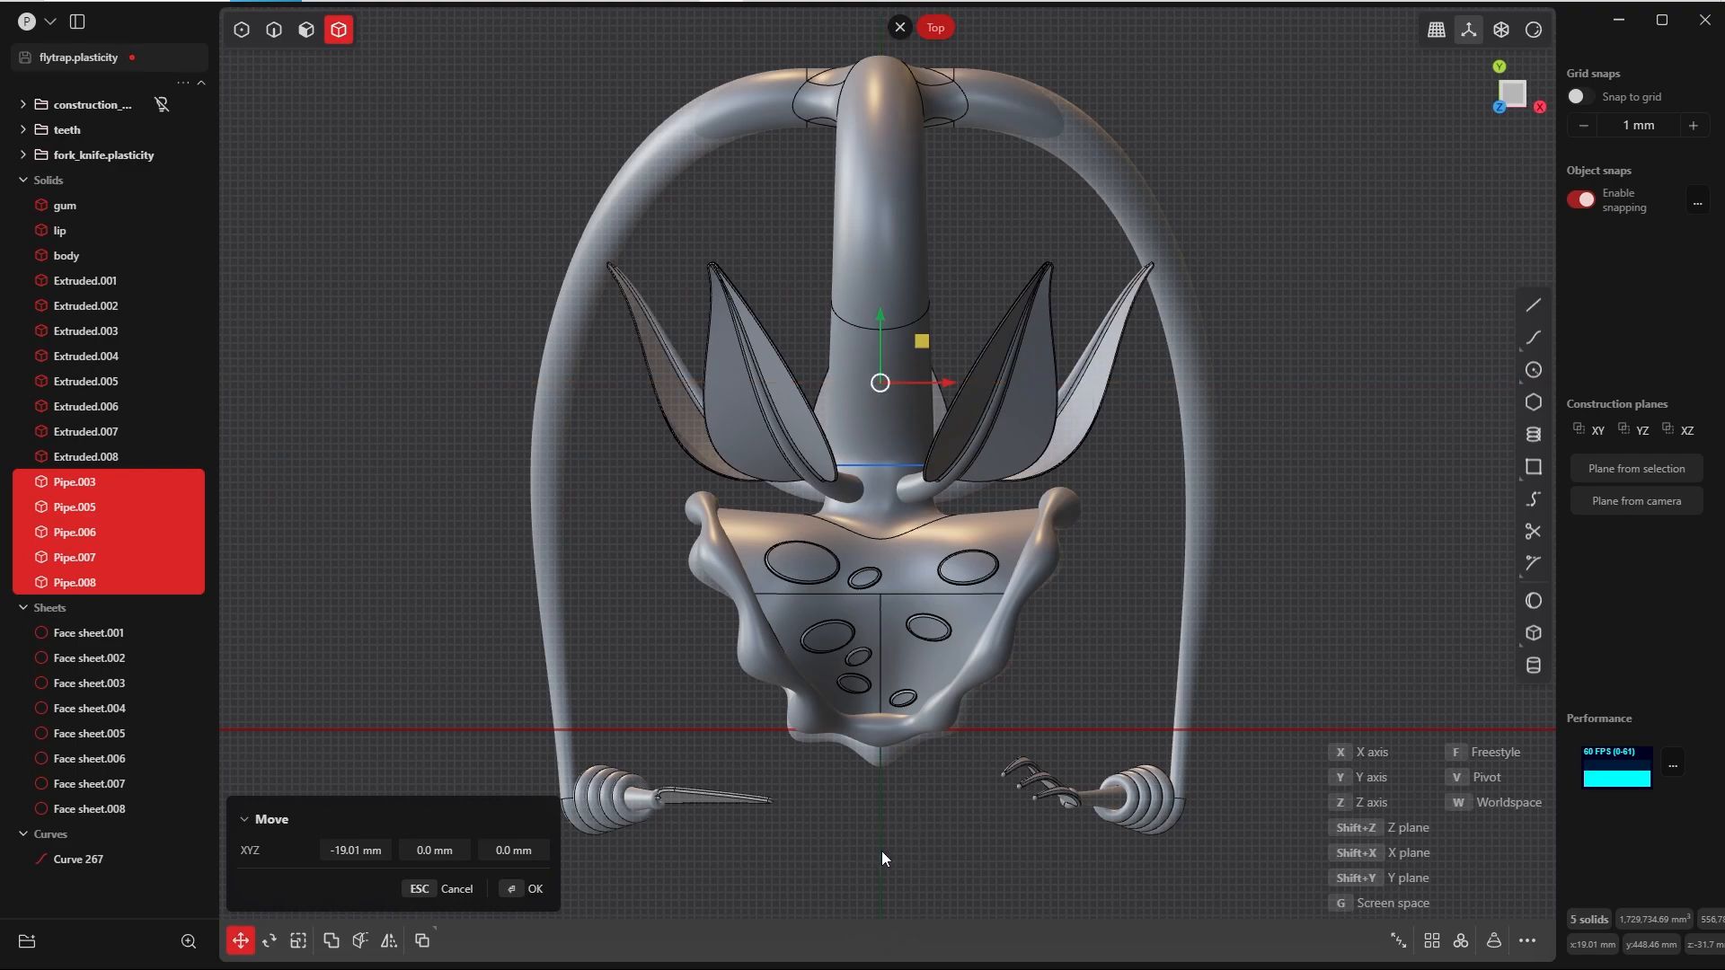
right_click(881, 850)
Step: Rotate the lowest leaf about the X axis in the Right view, pivoting at its stem base to raise the tip
key(grave)
click(1163, 419)
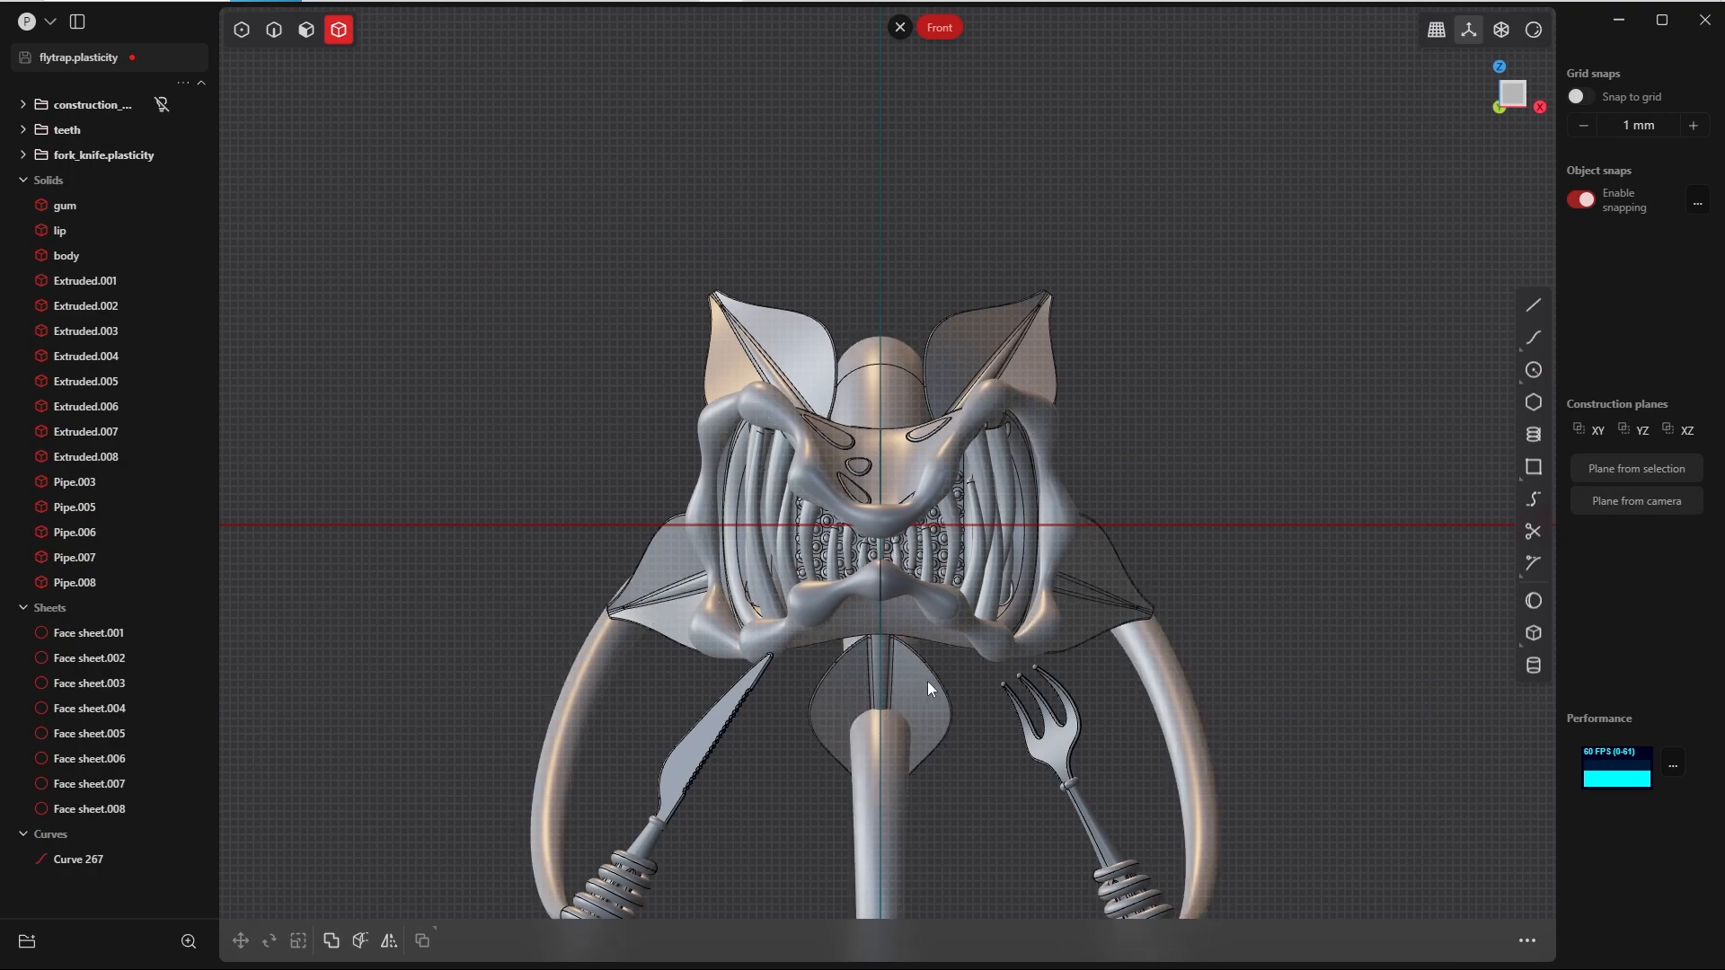
middle_drag(927, 681, 703, 514)
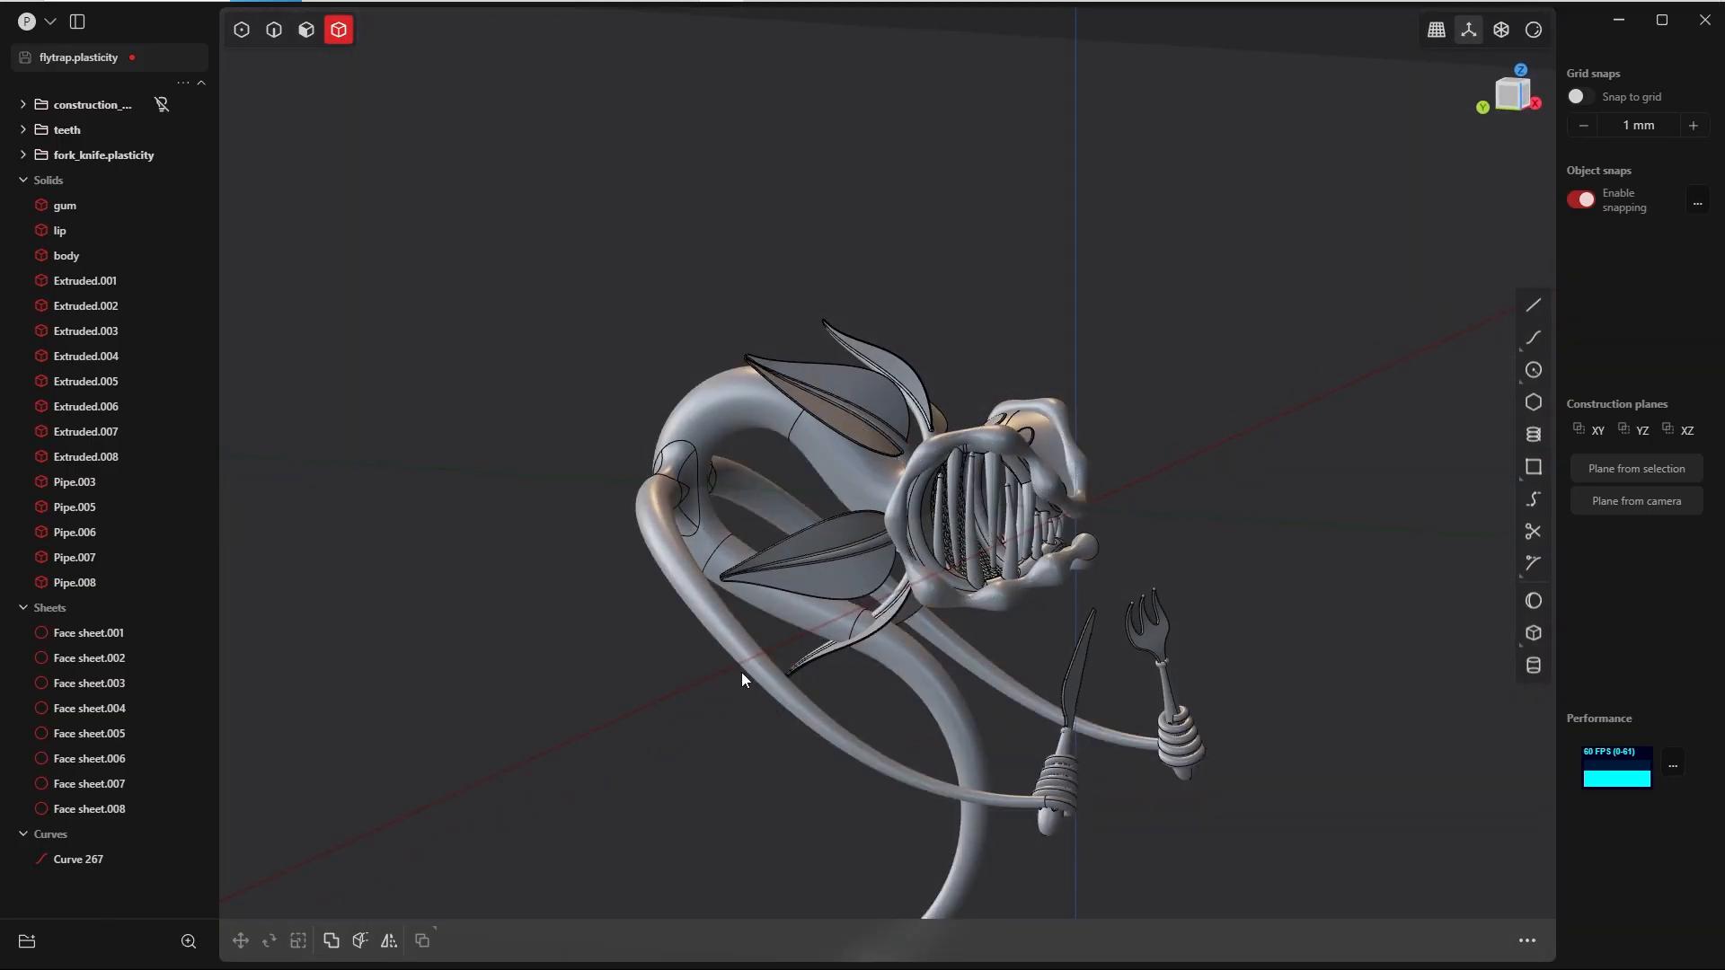
middle_drag(741, 672, 1360, 521)
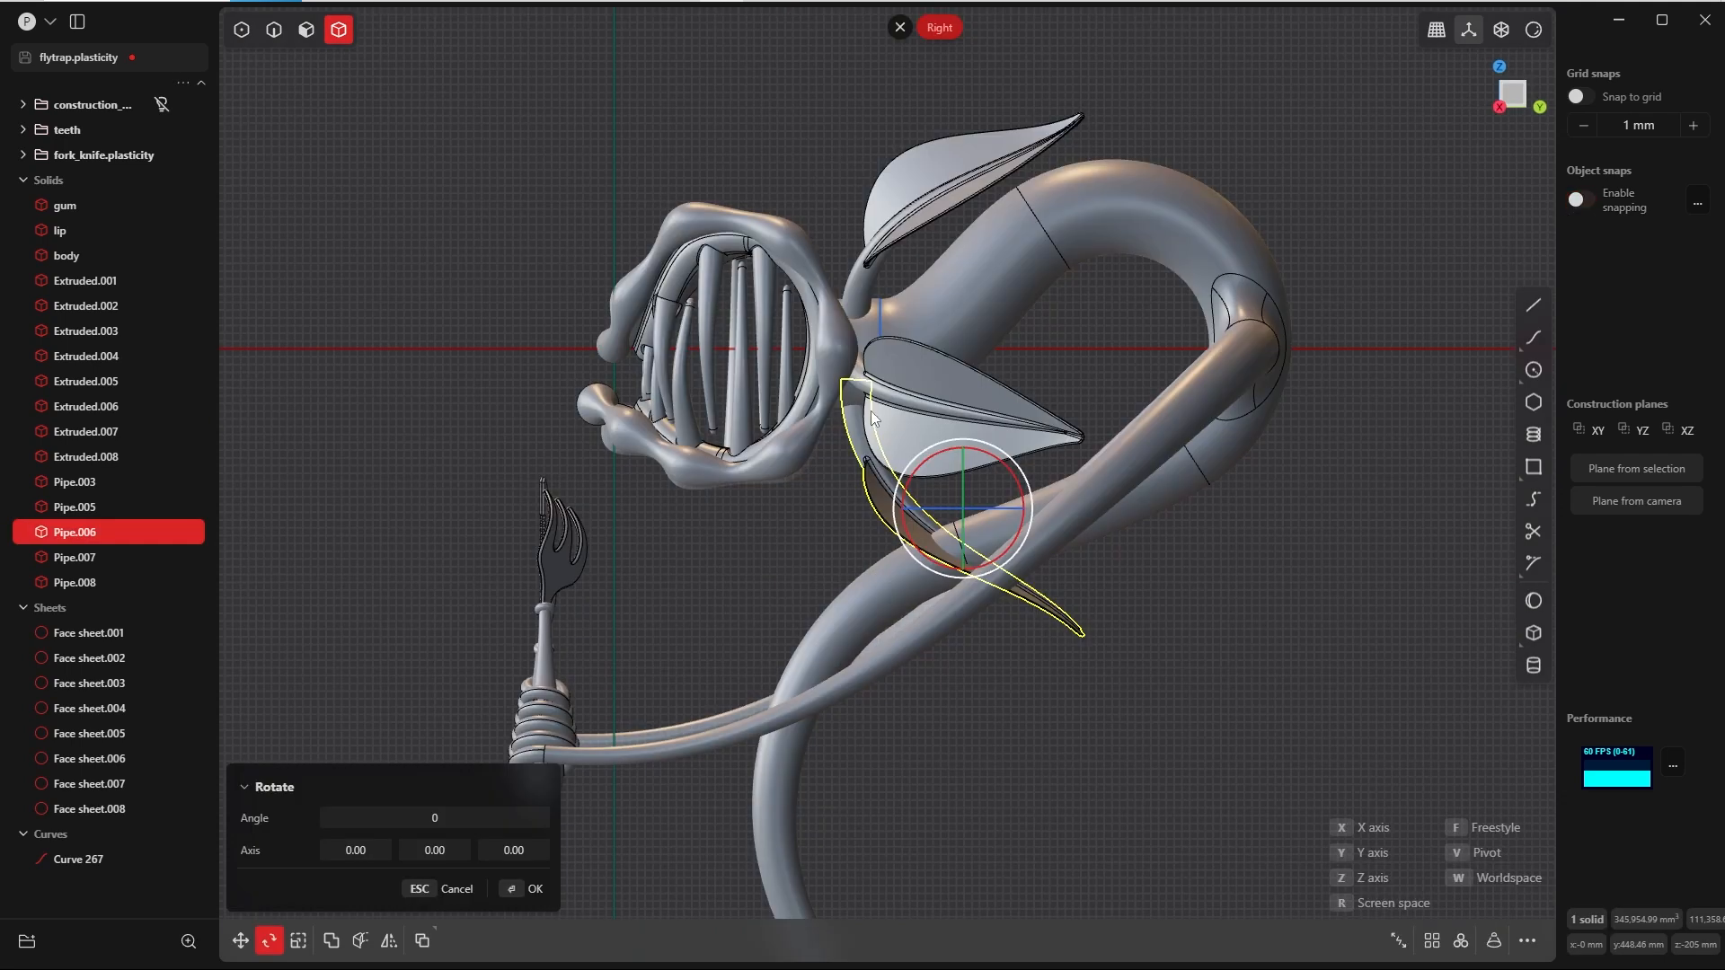
key(v)
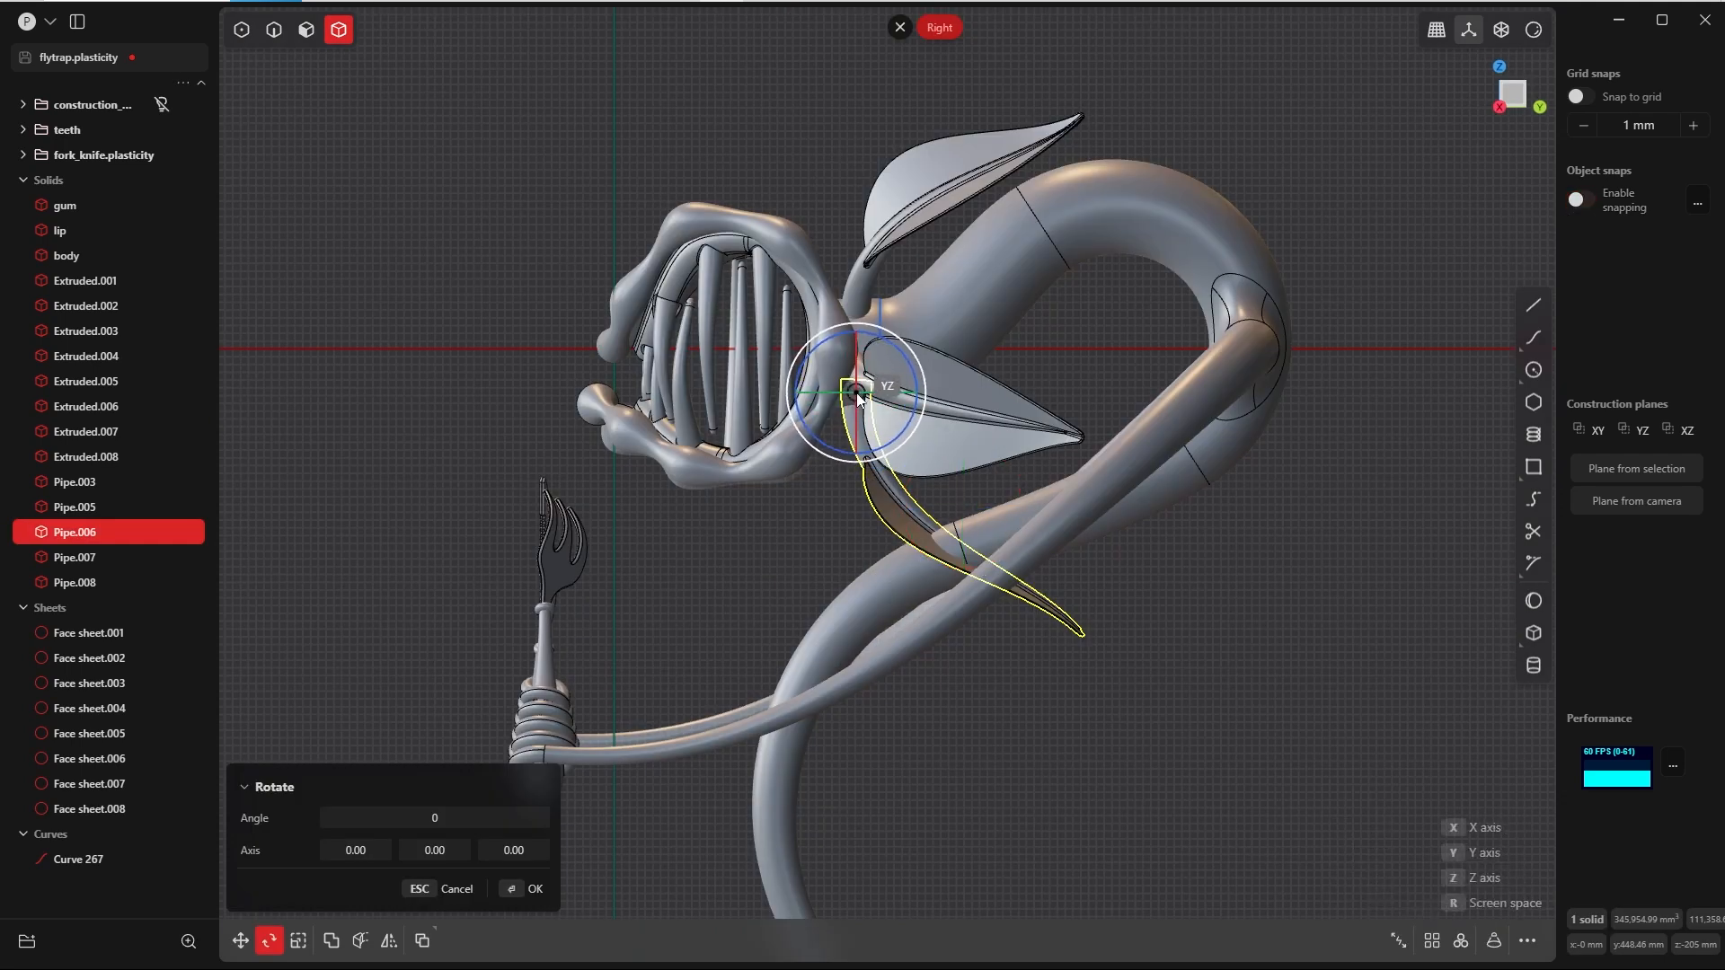
click(858, 396)
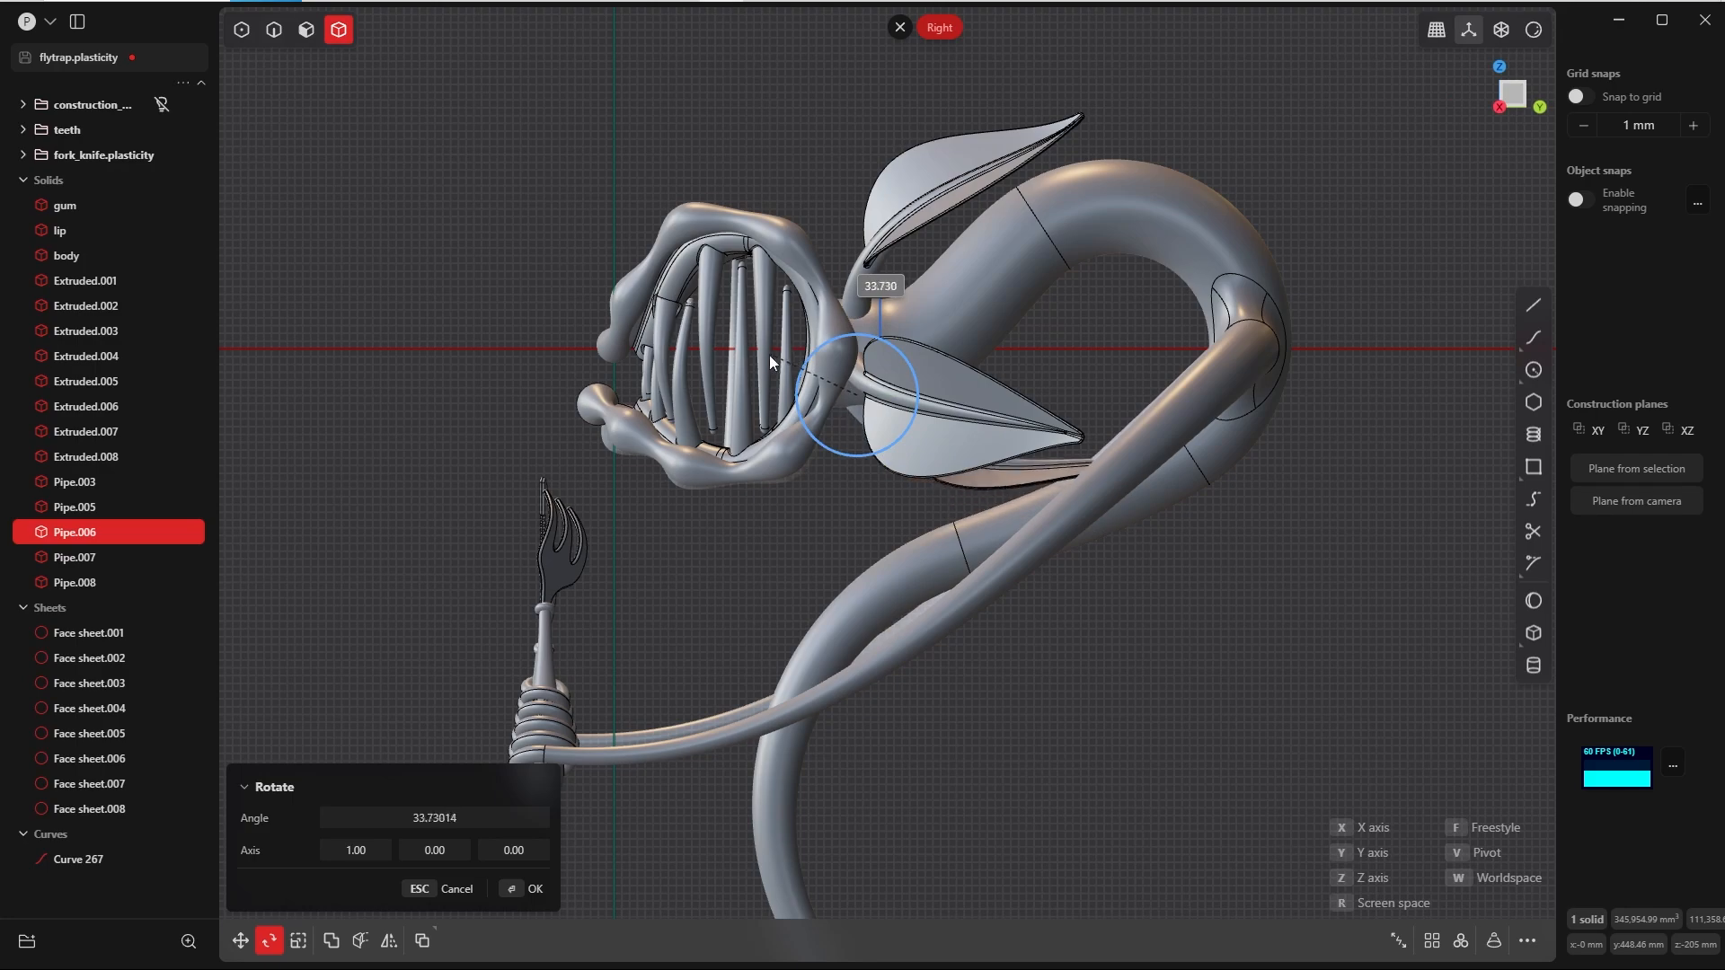
click(719, 365)
Step: Shift the lowest leaf slightly forward and down, and fine-tune its tilt around a new pivot in the Right view
scroll(977, 357, up, 4)
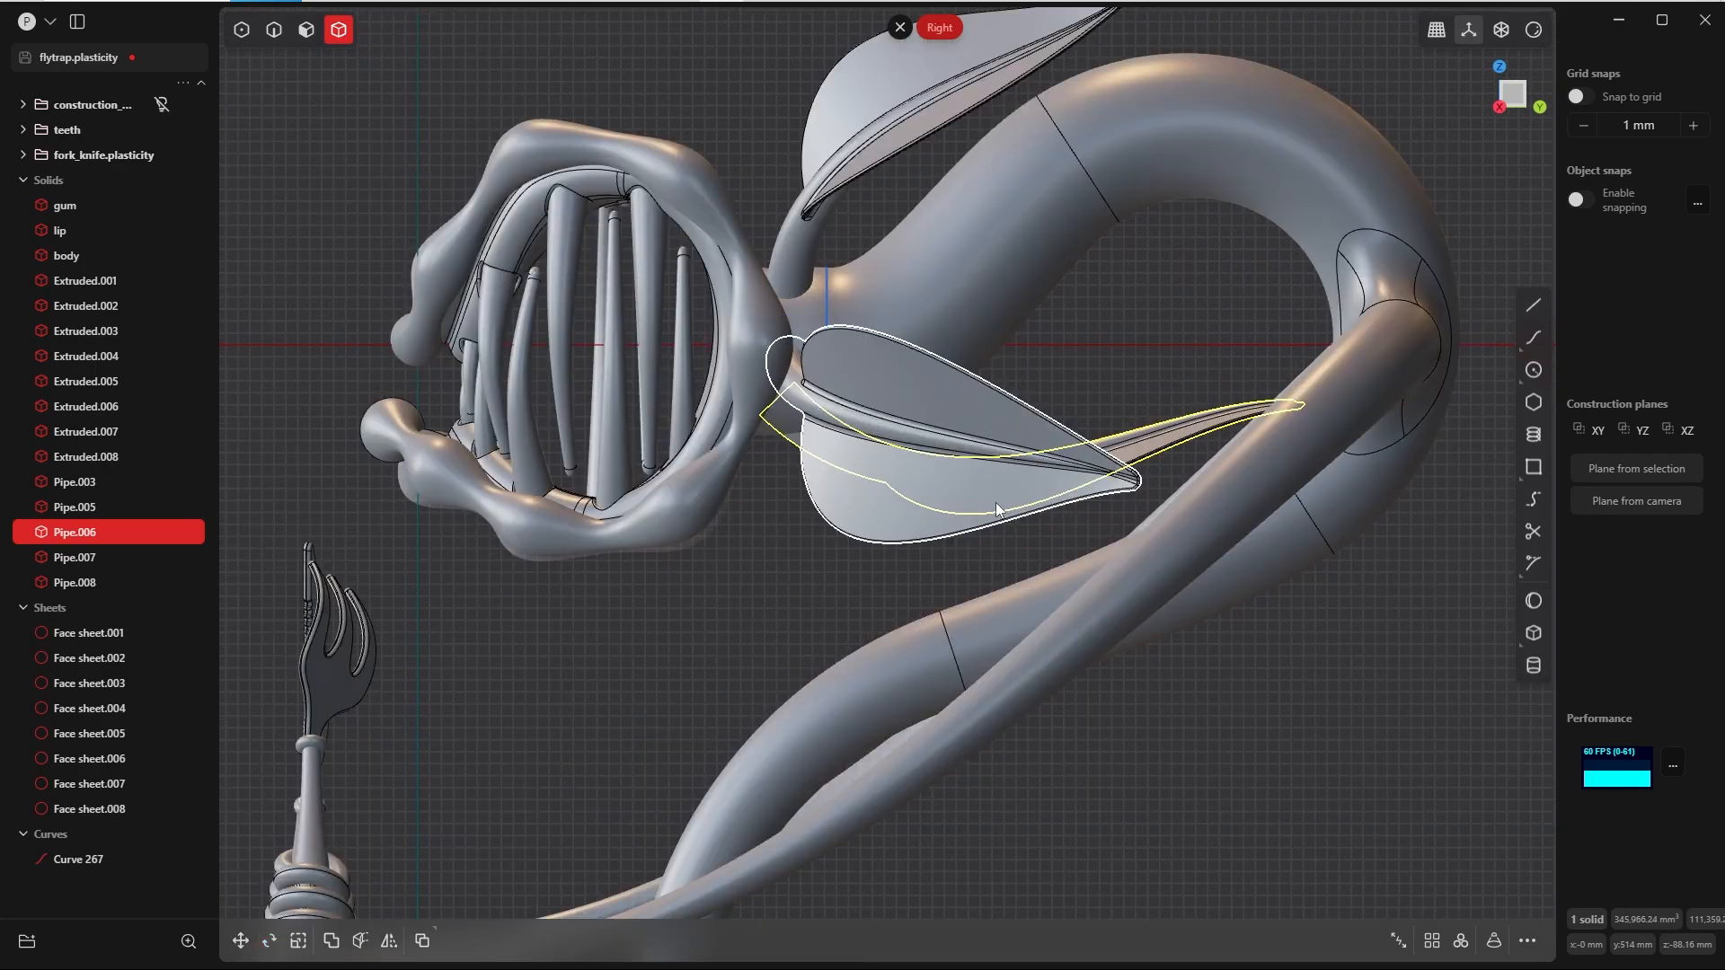
key(g)
drag(1075, 413, 1056, 425)
click(532, 884)
key(r)
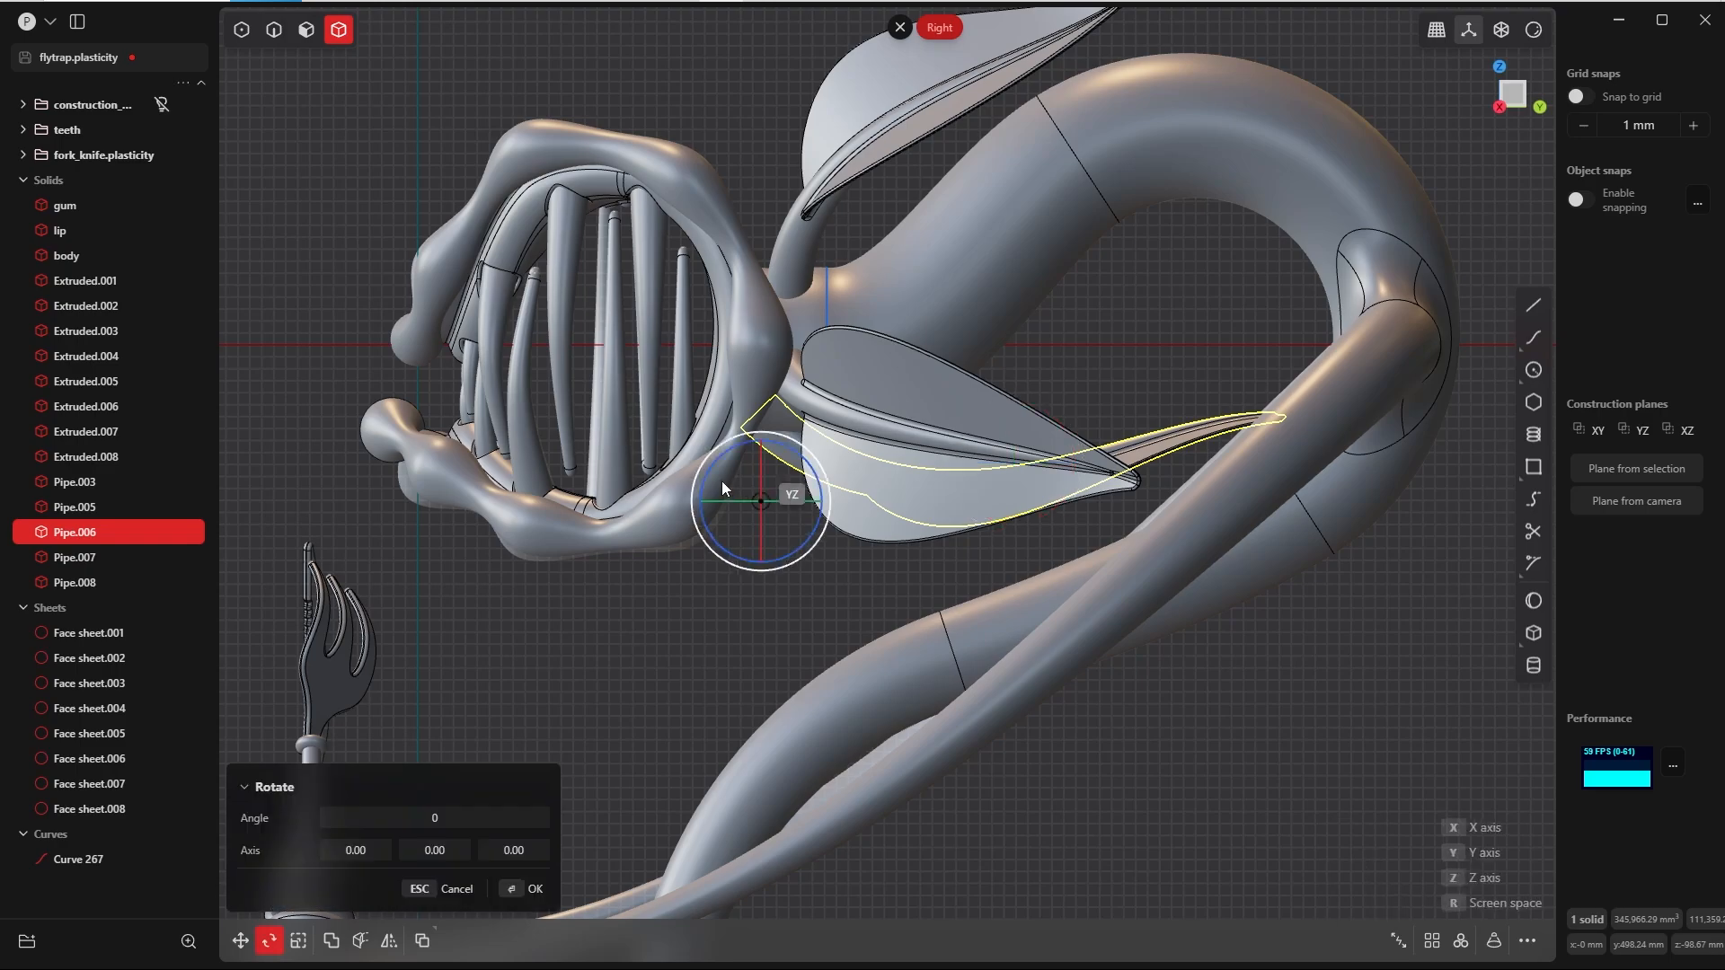
click(769, 418)
drag(822, 387, 824, 393)
middle_drag(824, 393, 647, 476)
right_click(871, 471)
Step: Move the lowest leaf -17.51 mm along Y so its stem sits against the back of the head
click(386, 499)
middle_drag(386, 500, 325, 431)
scroll(742, 458, up, 5)
click(1307, 379)
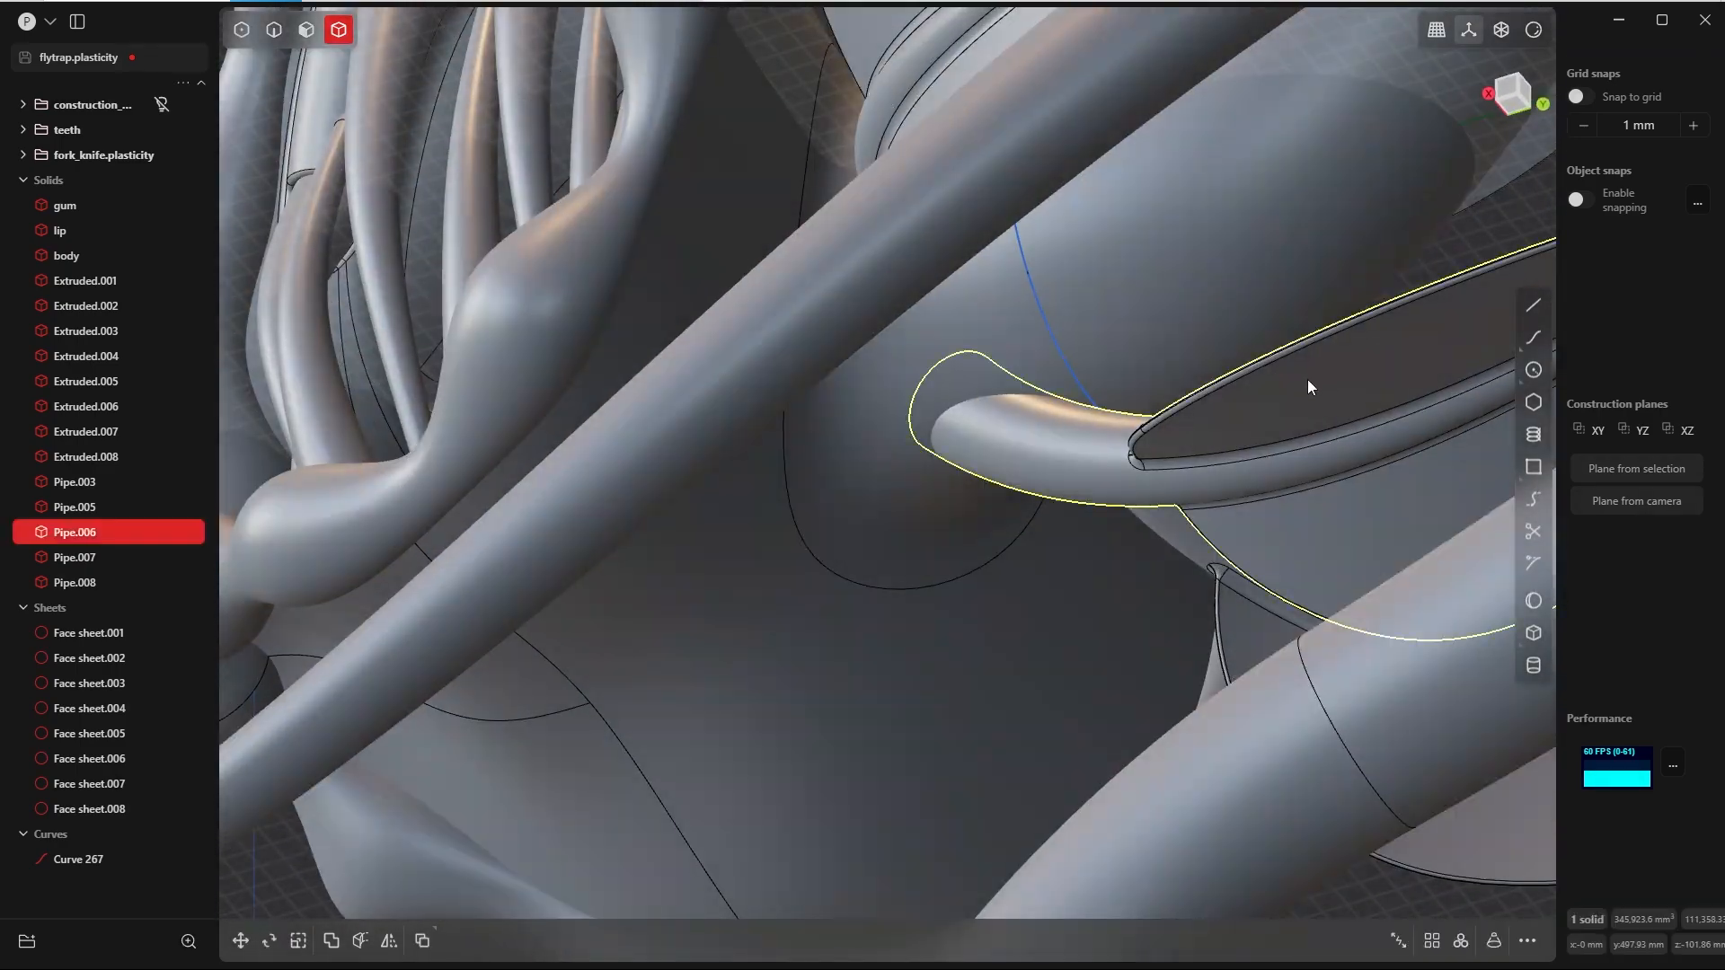
key(g)
middle_drag(1381, 363, 1069, 432)
drag(1055, 349, 1043, 349)
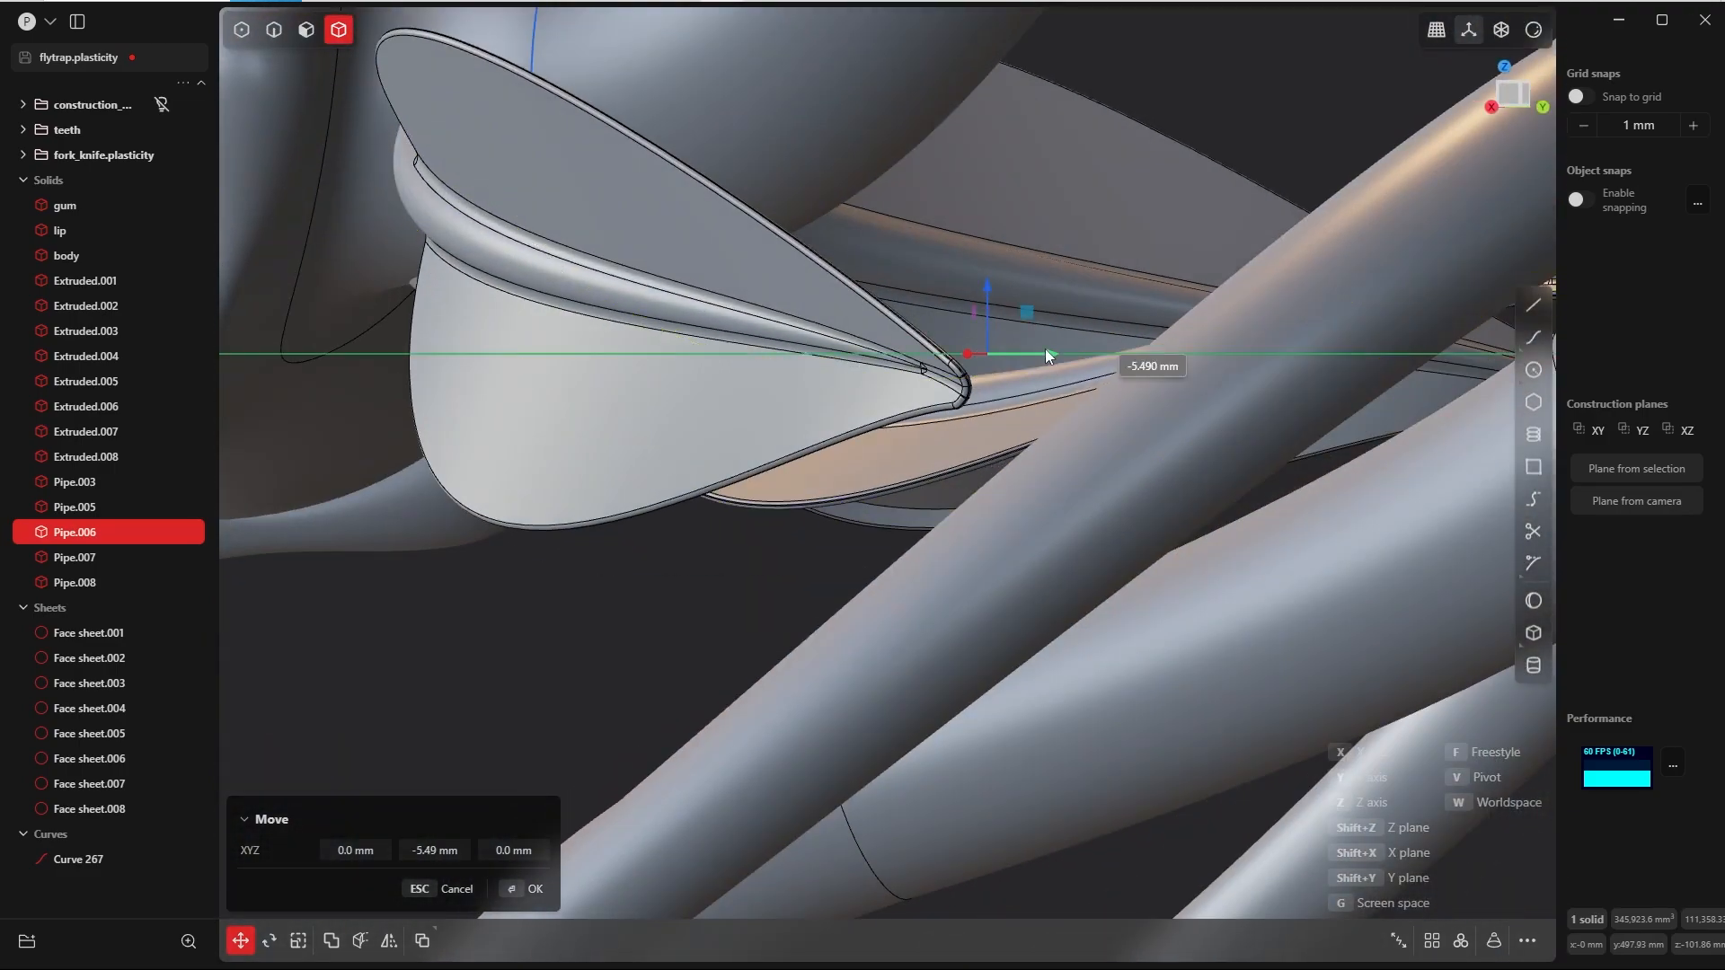
drag(1044, 349, 1040, 348)
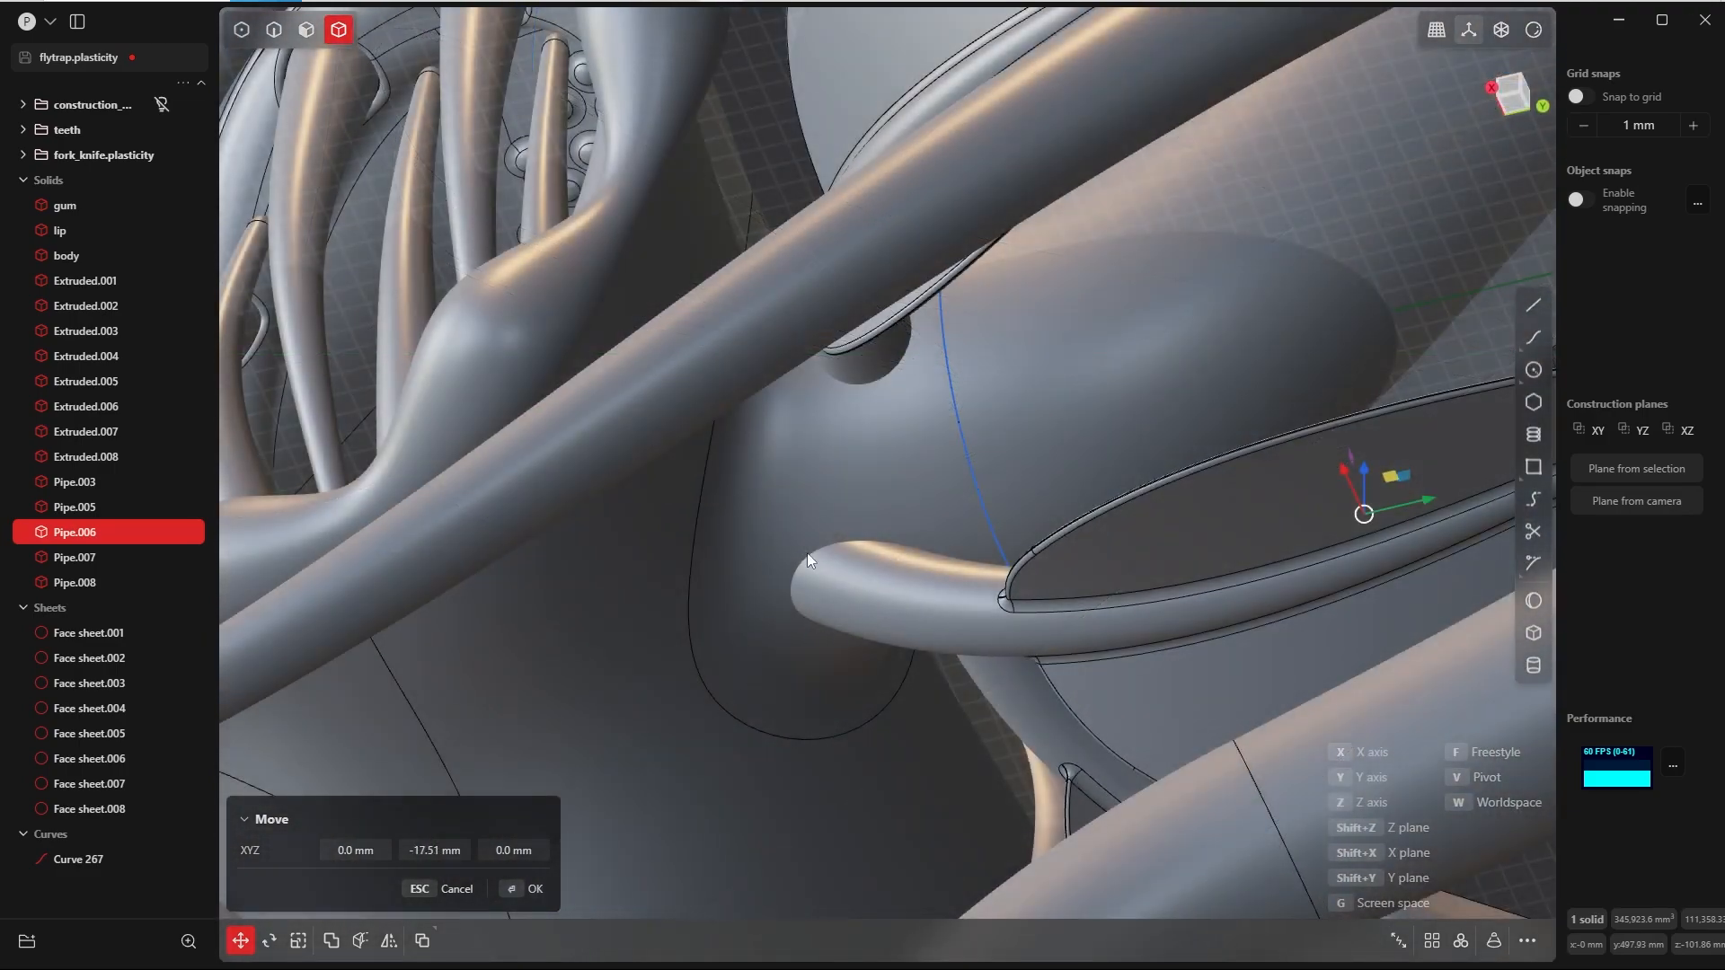
middle_drag(807, 555, 902, 553)
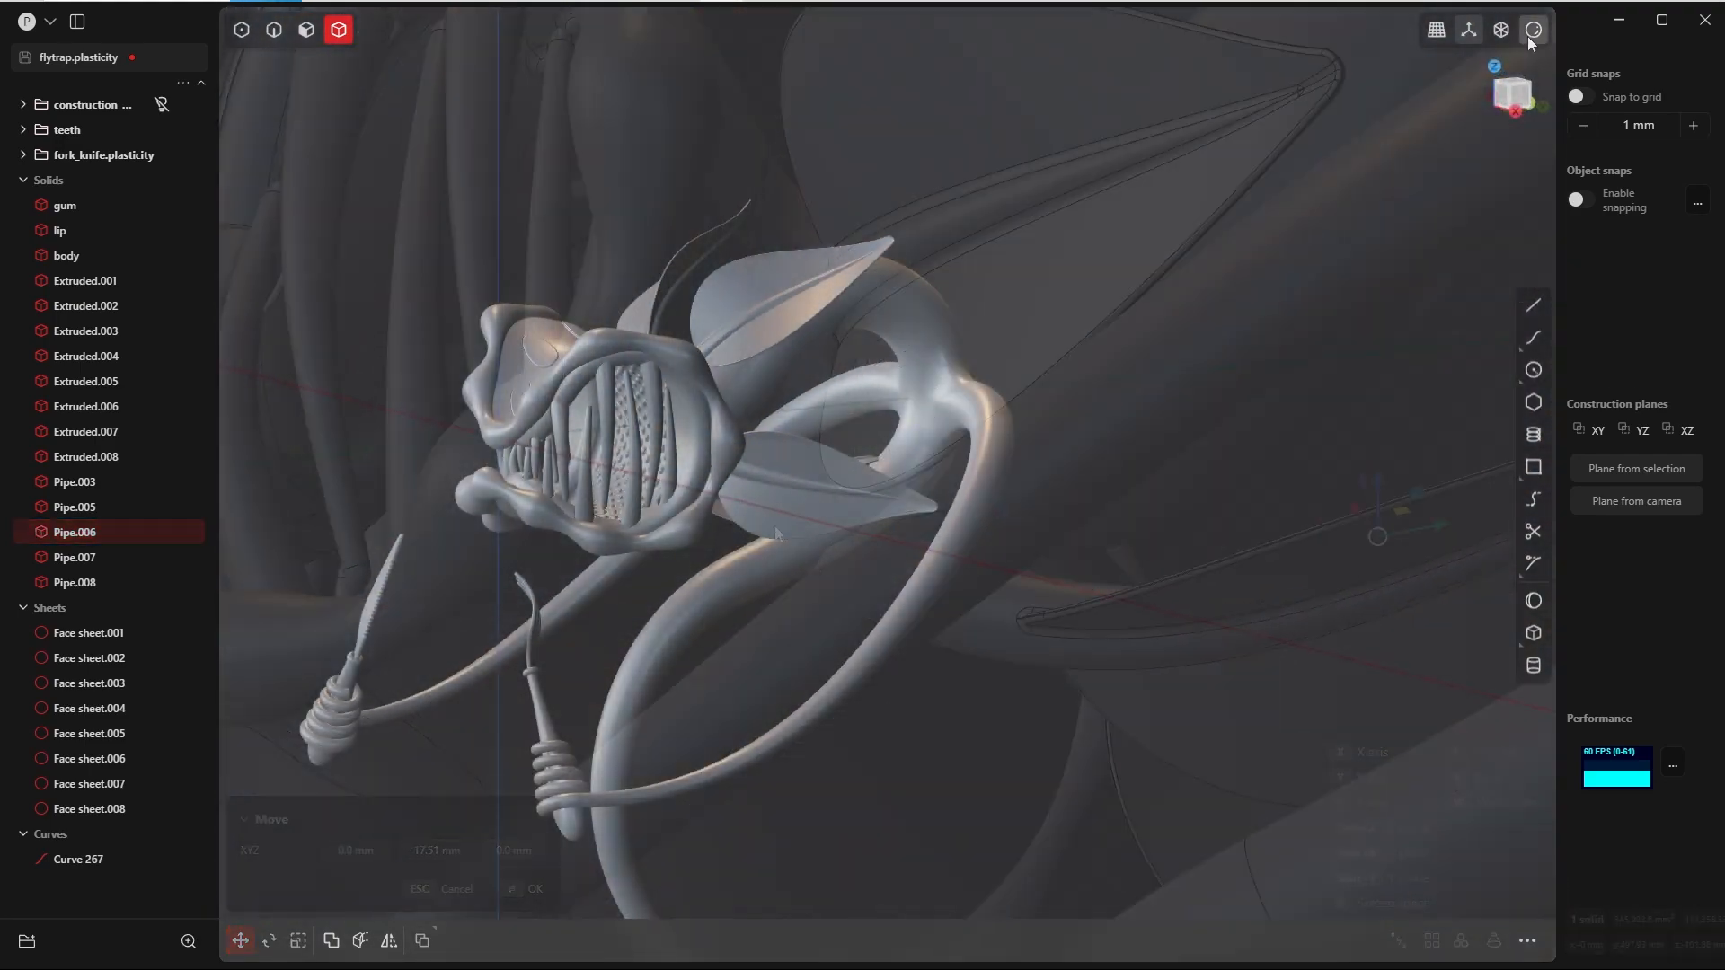
Step: Change the viewport shading of the model to the glossy red matcap
click(1531, 32)
click(1473, 109)
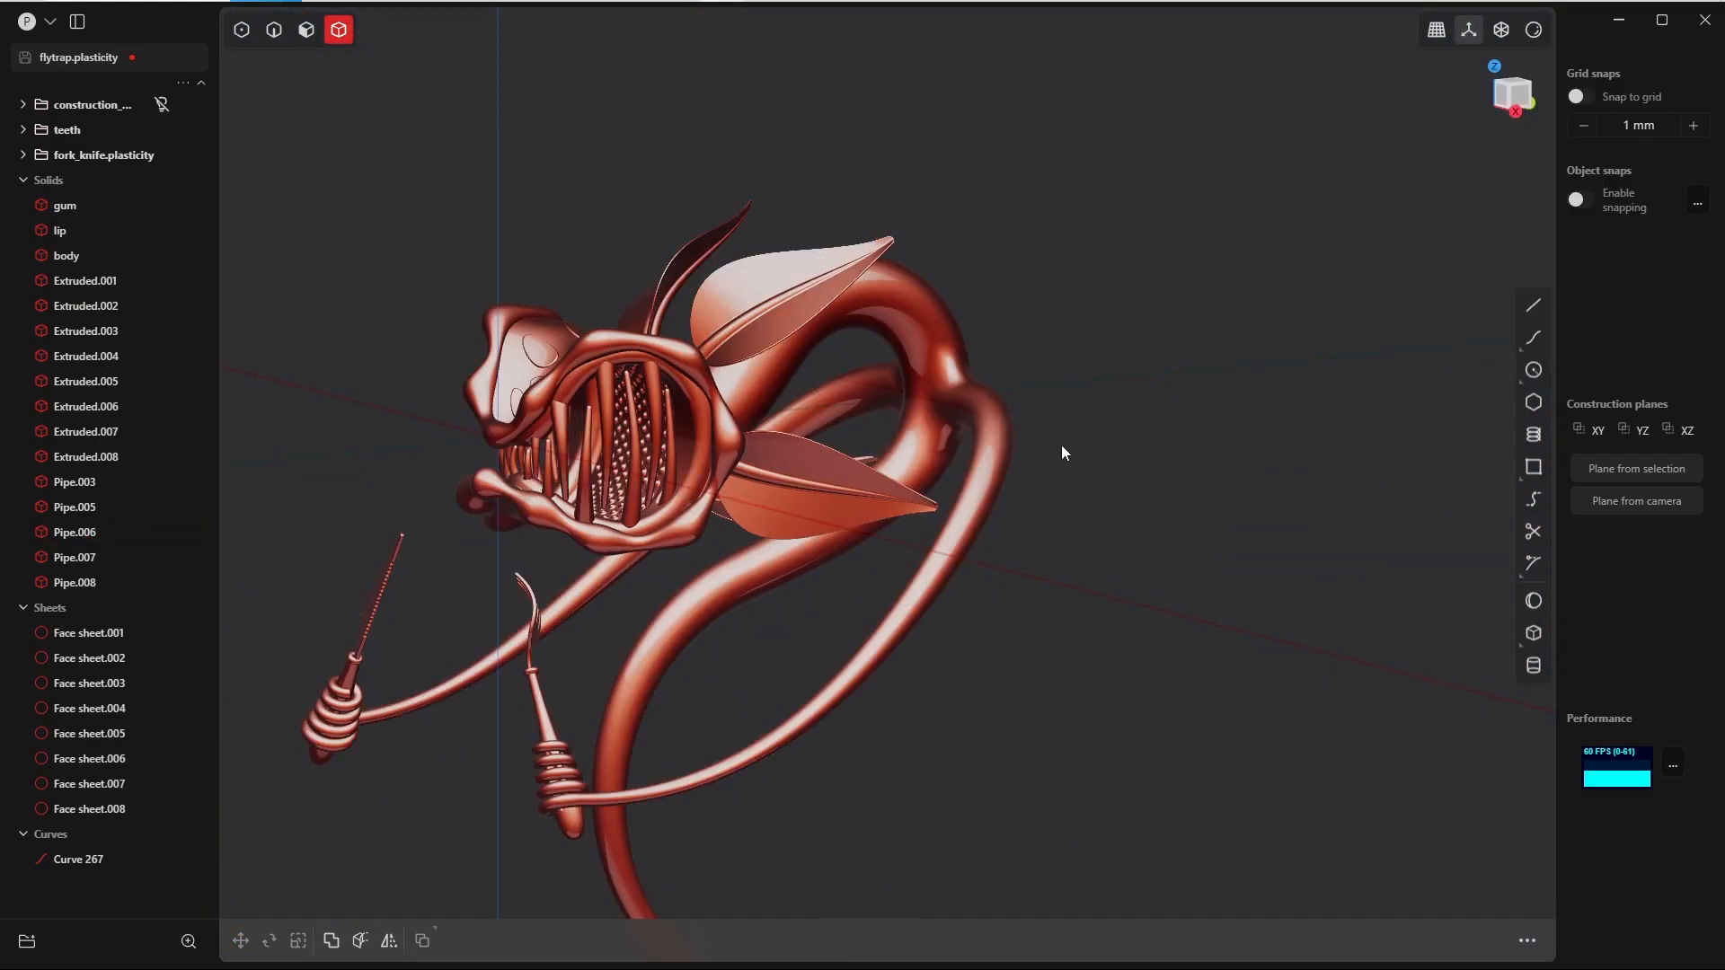
Step: Examine the head, leaf bases and mouth from several angles and in the Front view
middle_drag(1064, 451, 1180, 394)
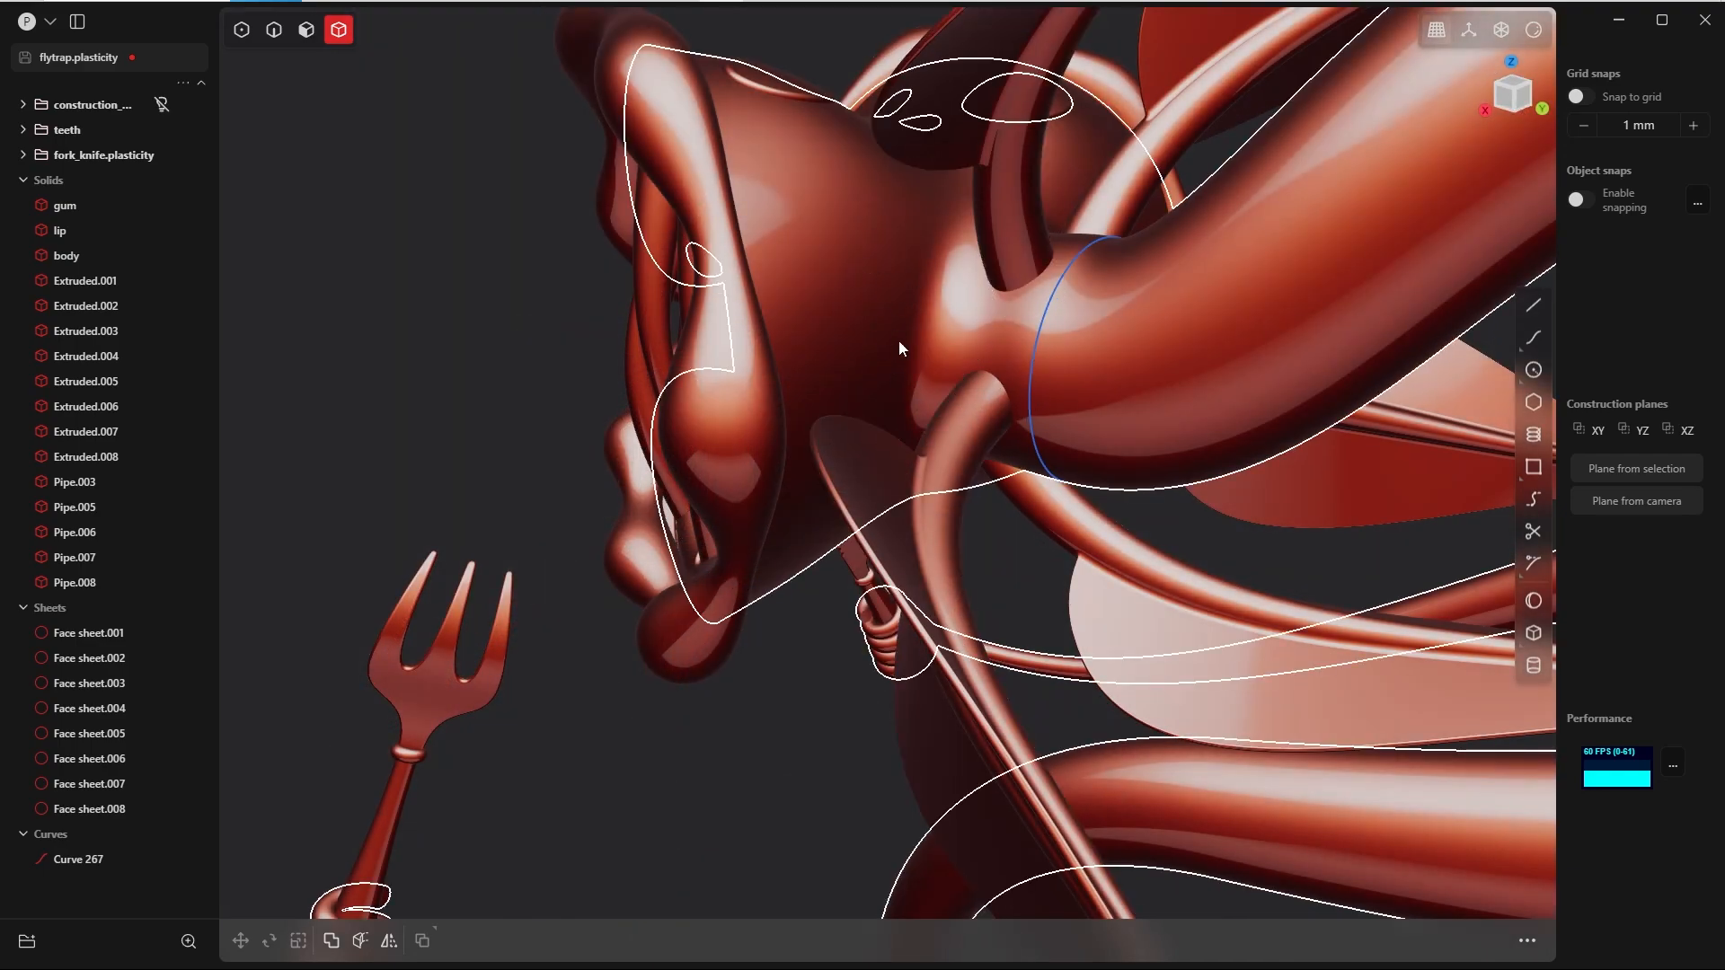
middle_drag(898, 340, 1041, 359)
key(grave)
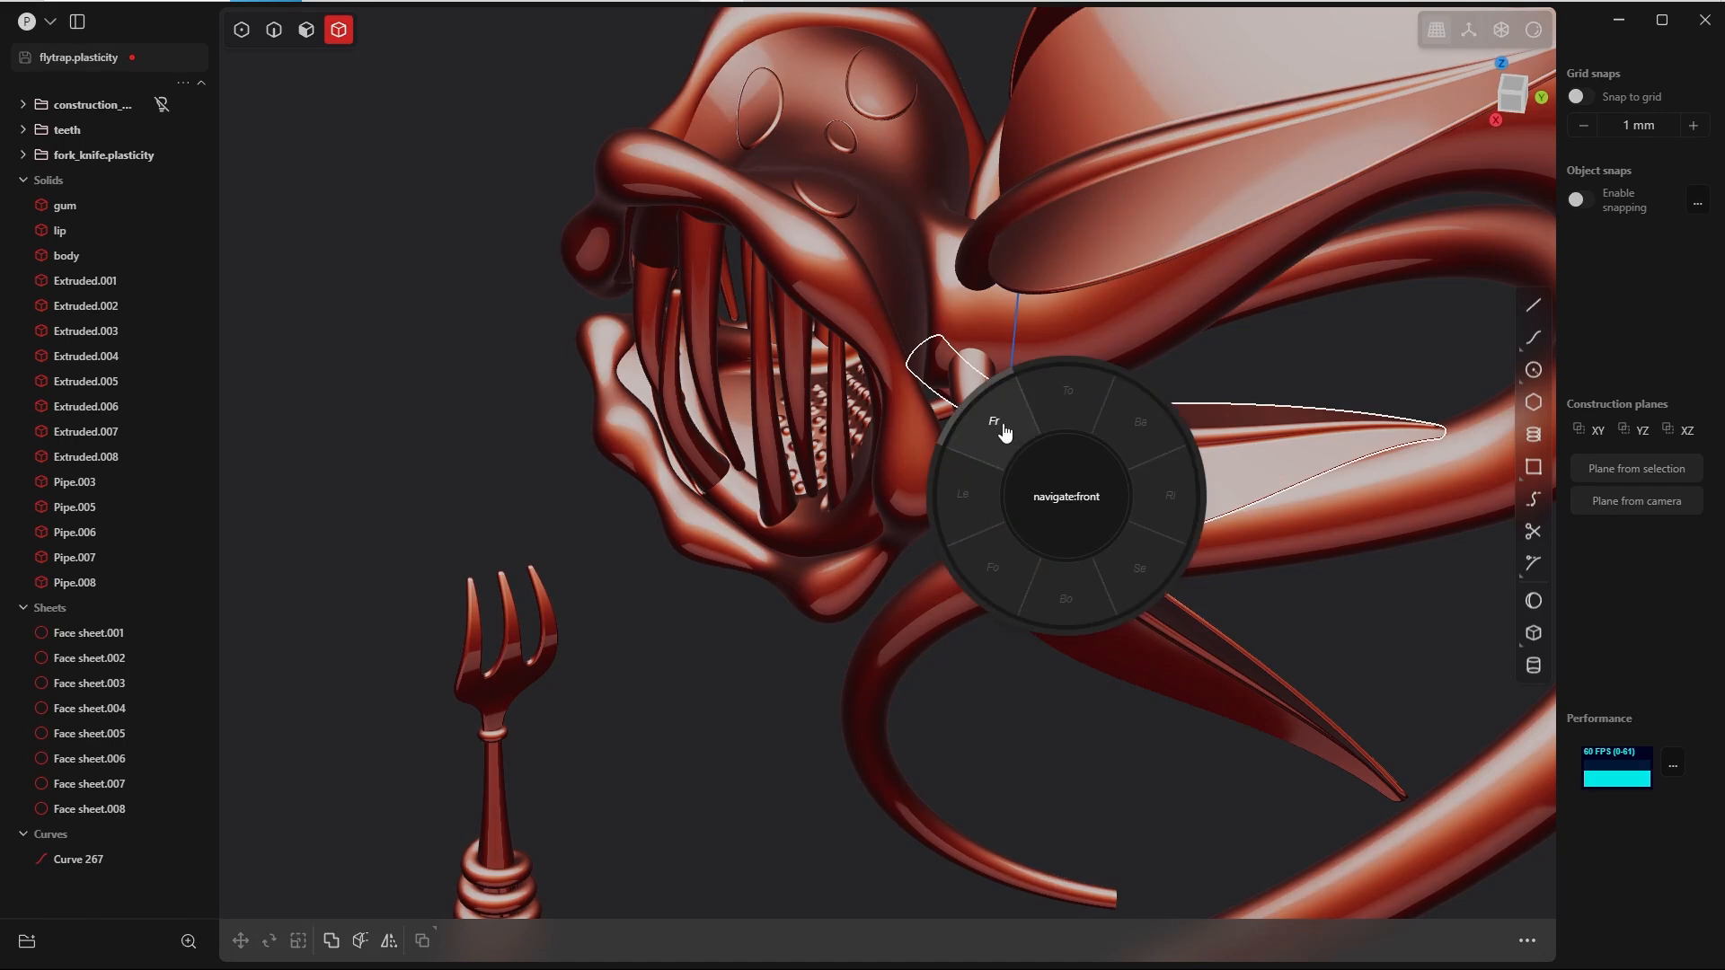
click(1002, 431)
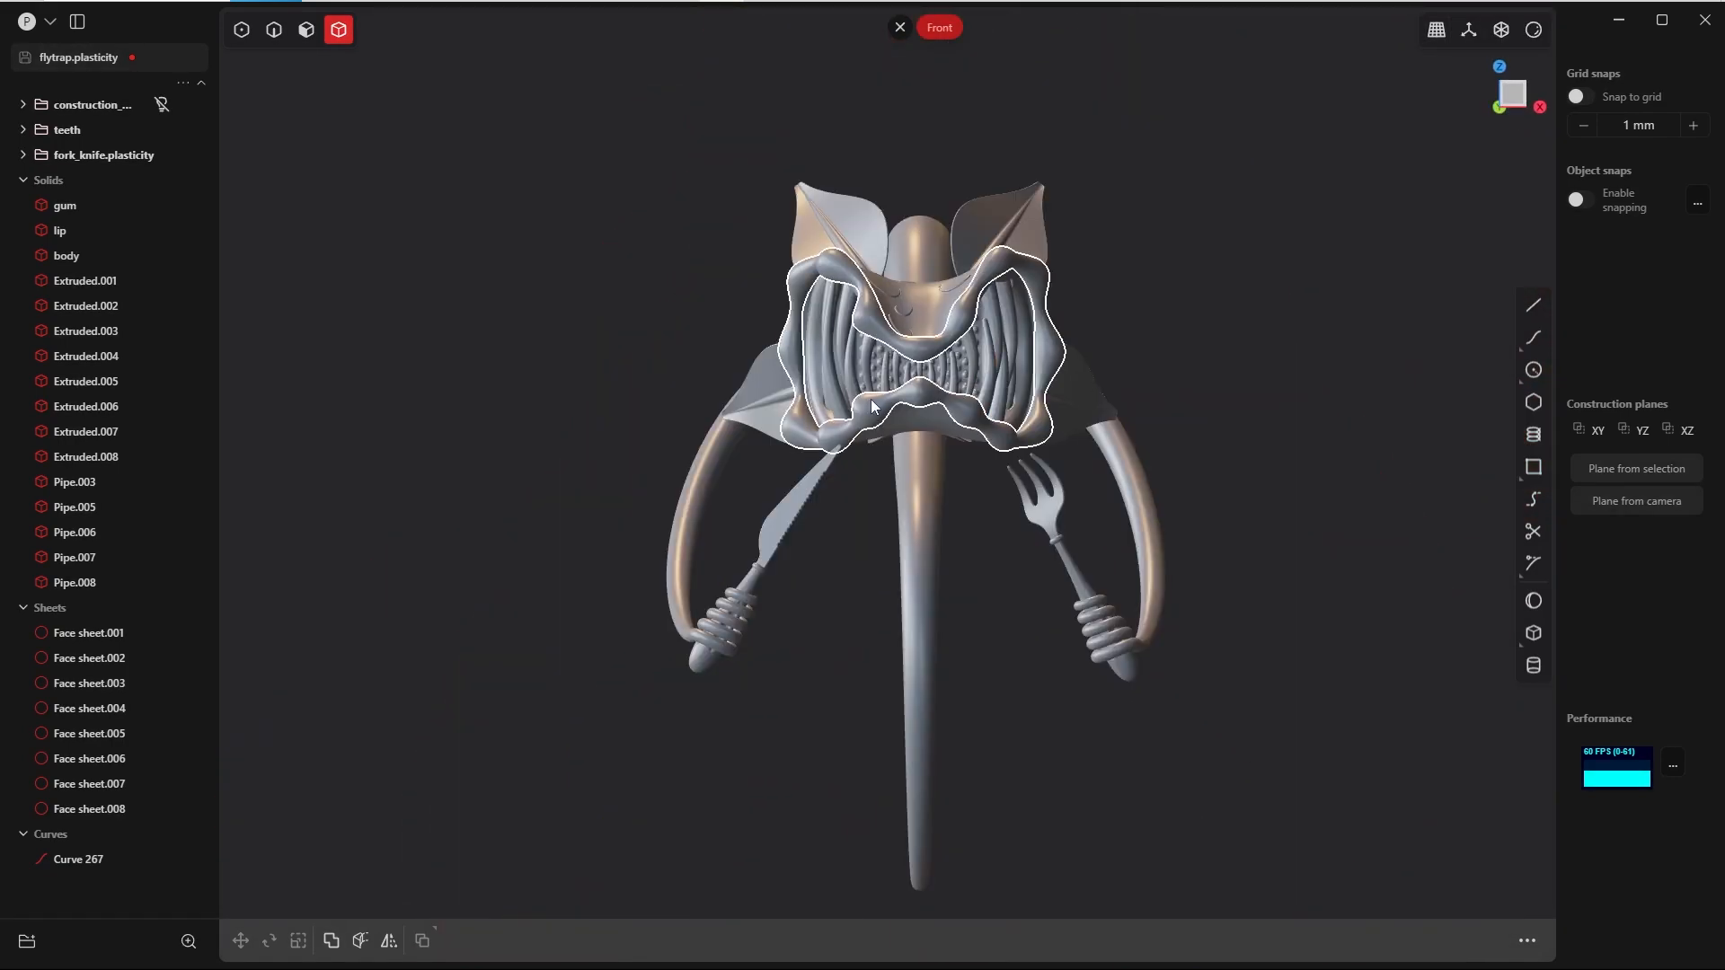
scroll(858, 458, up, 5)
scroll(853, 508, down, 1)
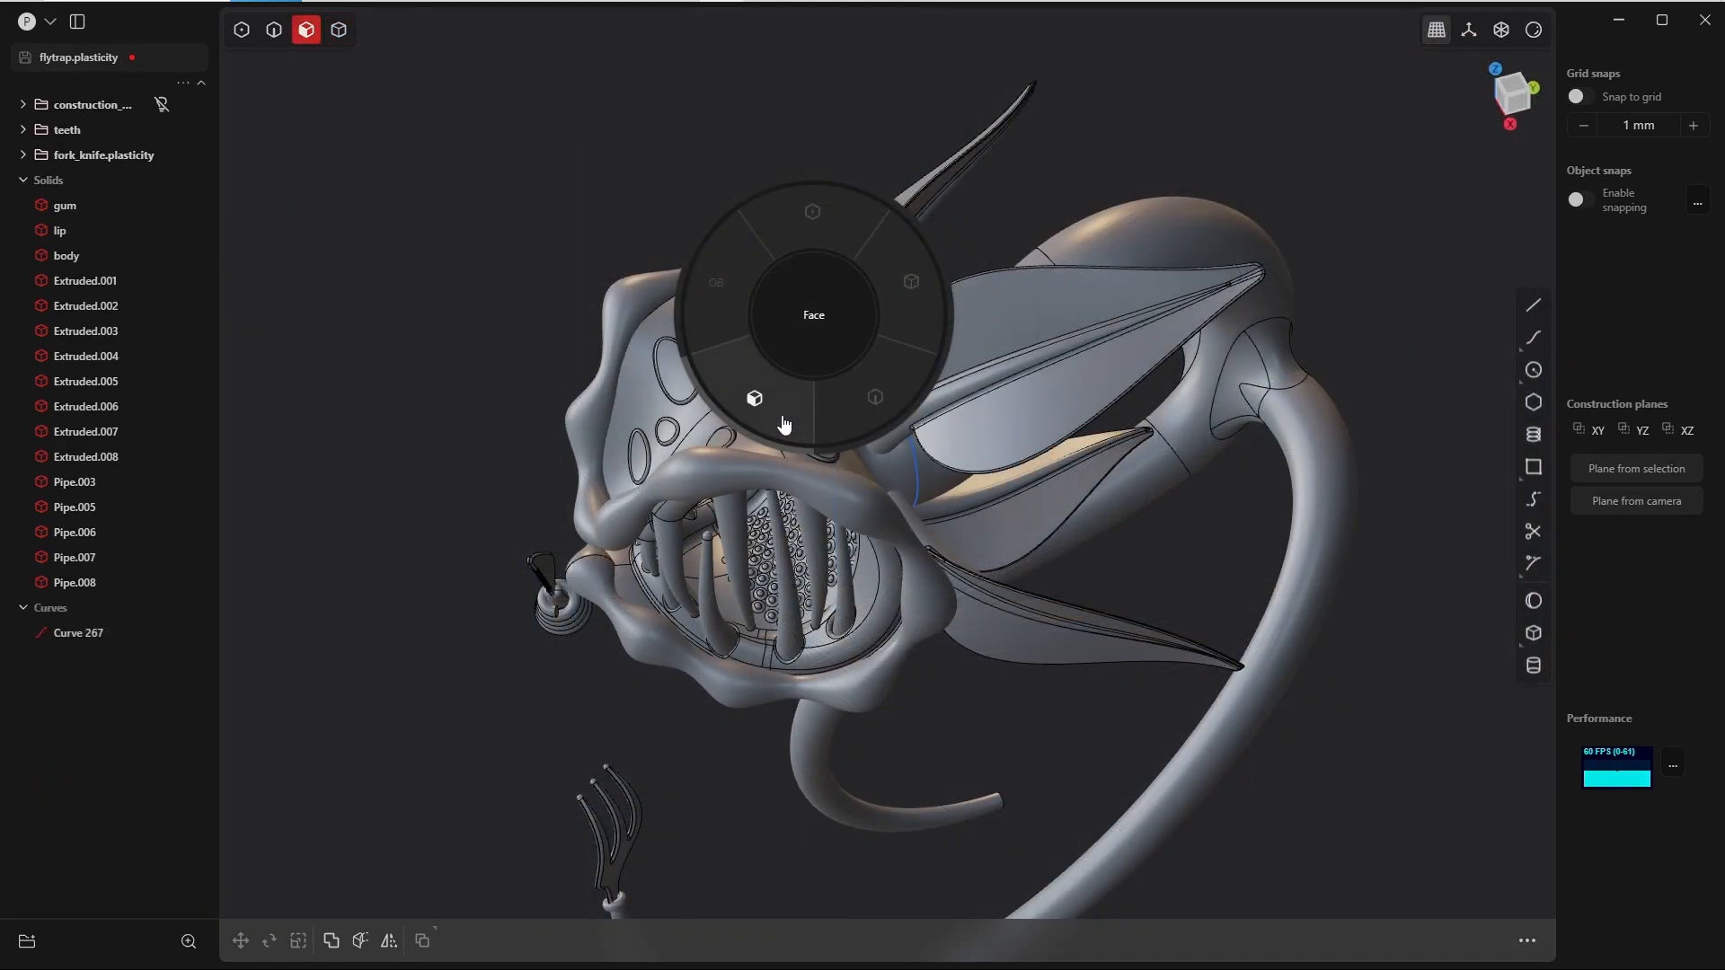
Step: Unjoin the short neck face behind the head so the body separates into individual sheets
click(780, 417)
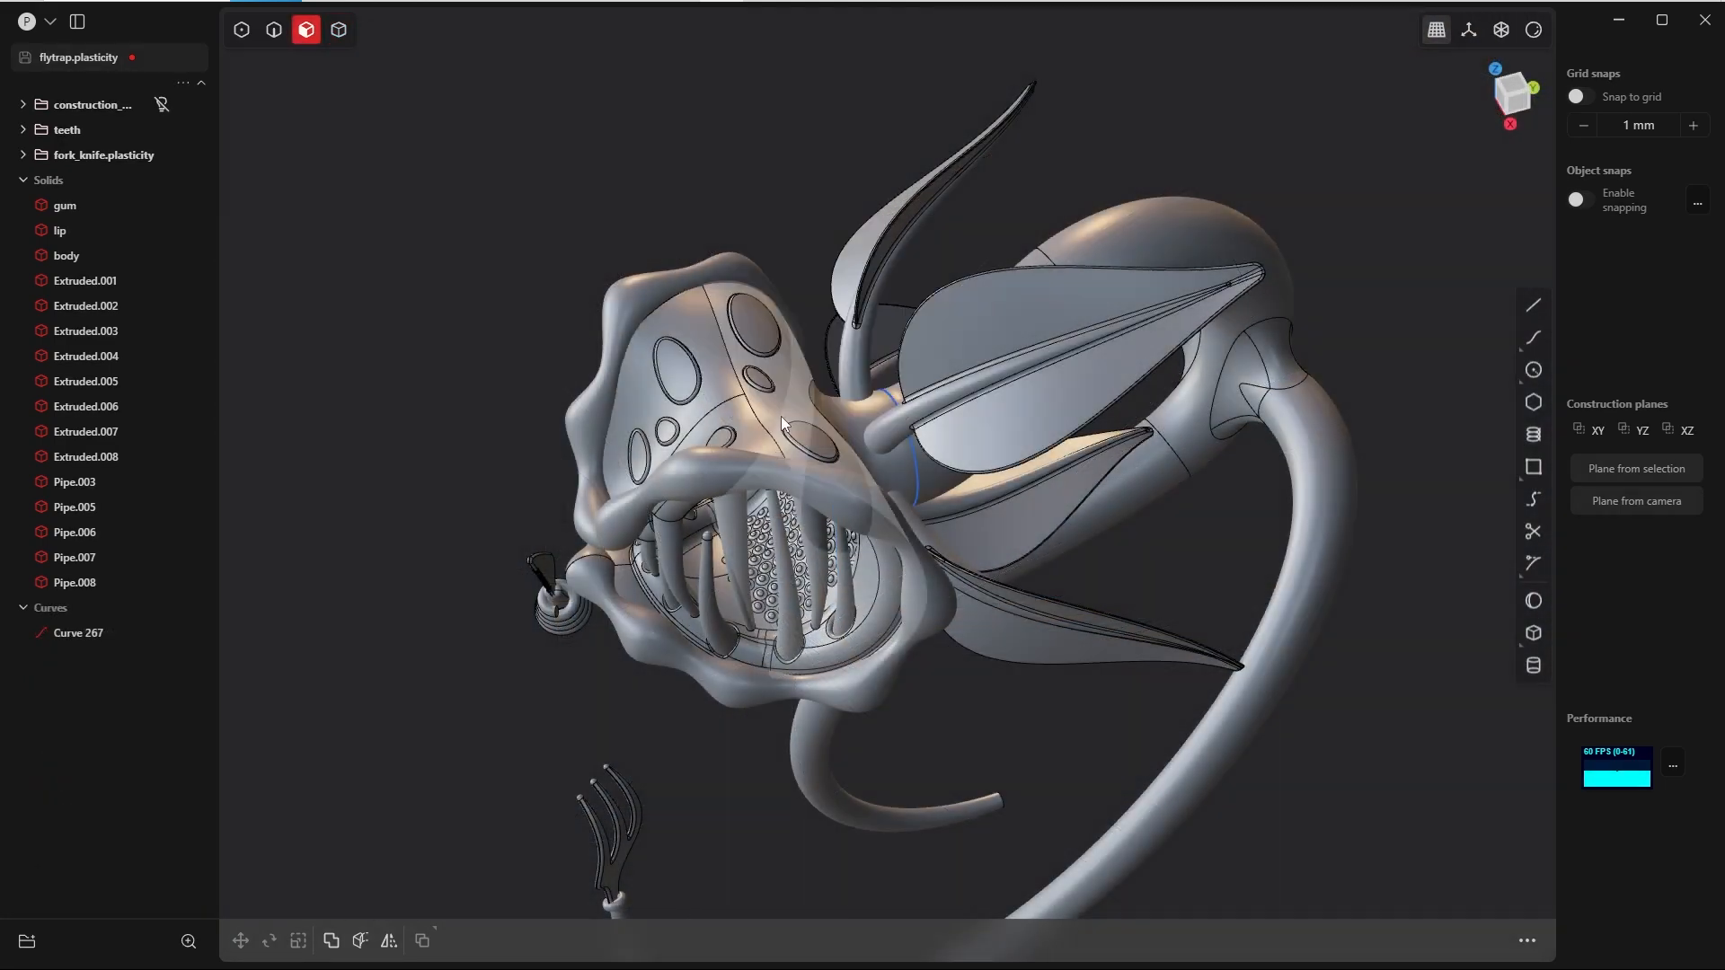
click(855, 423)
key(o)
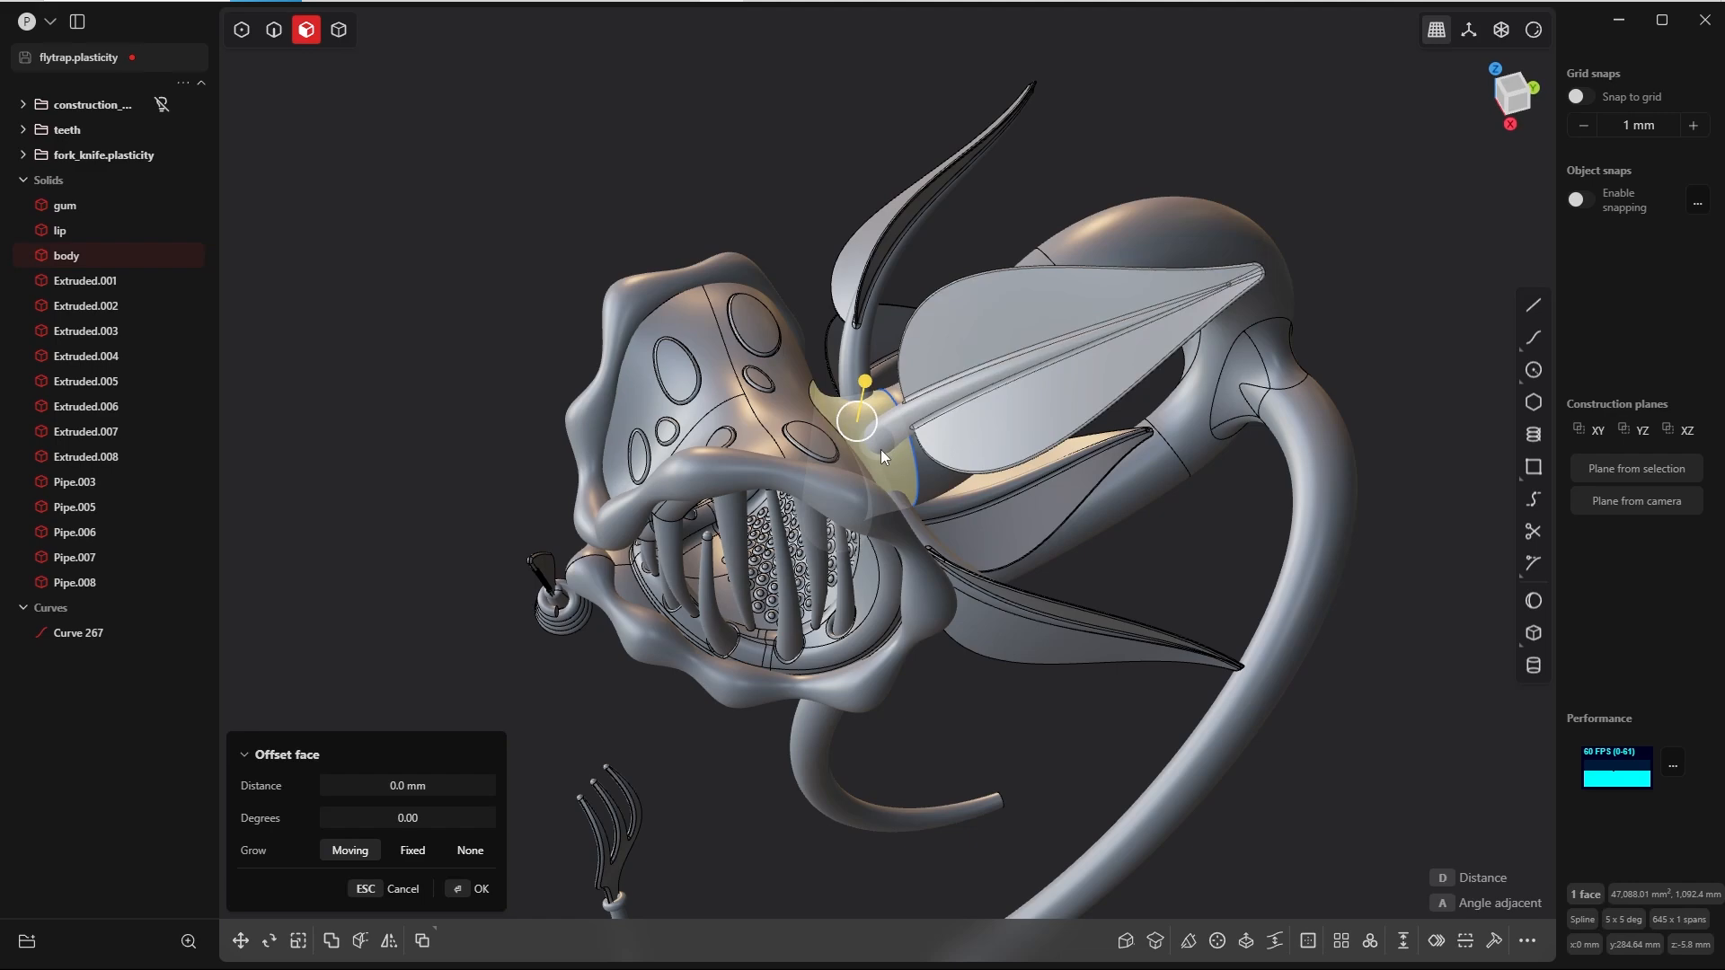
key(alt+j)
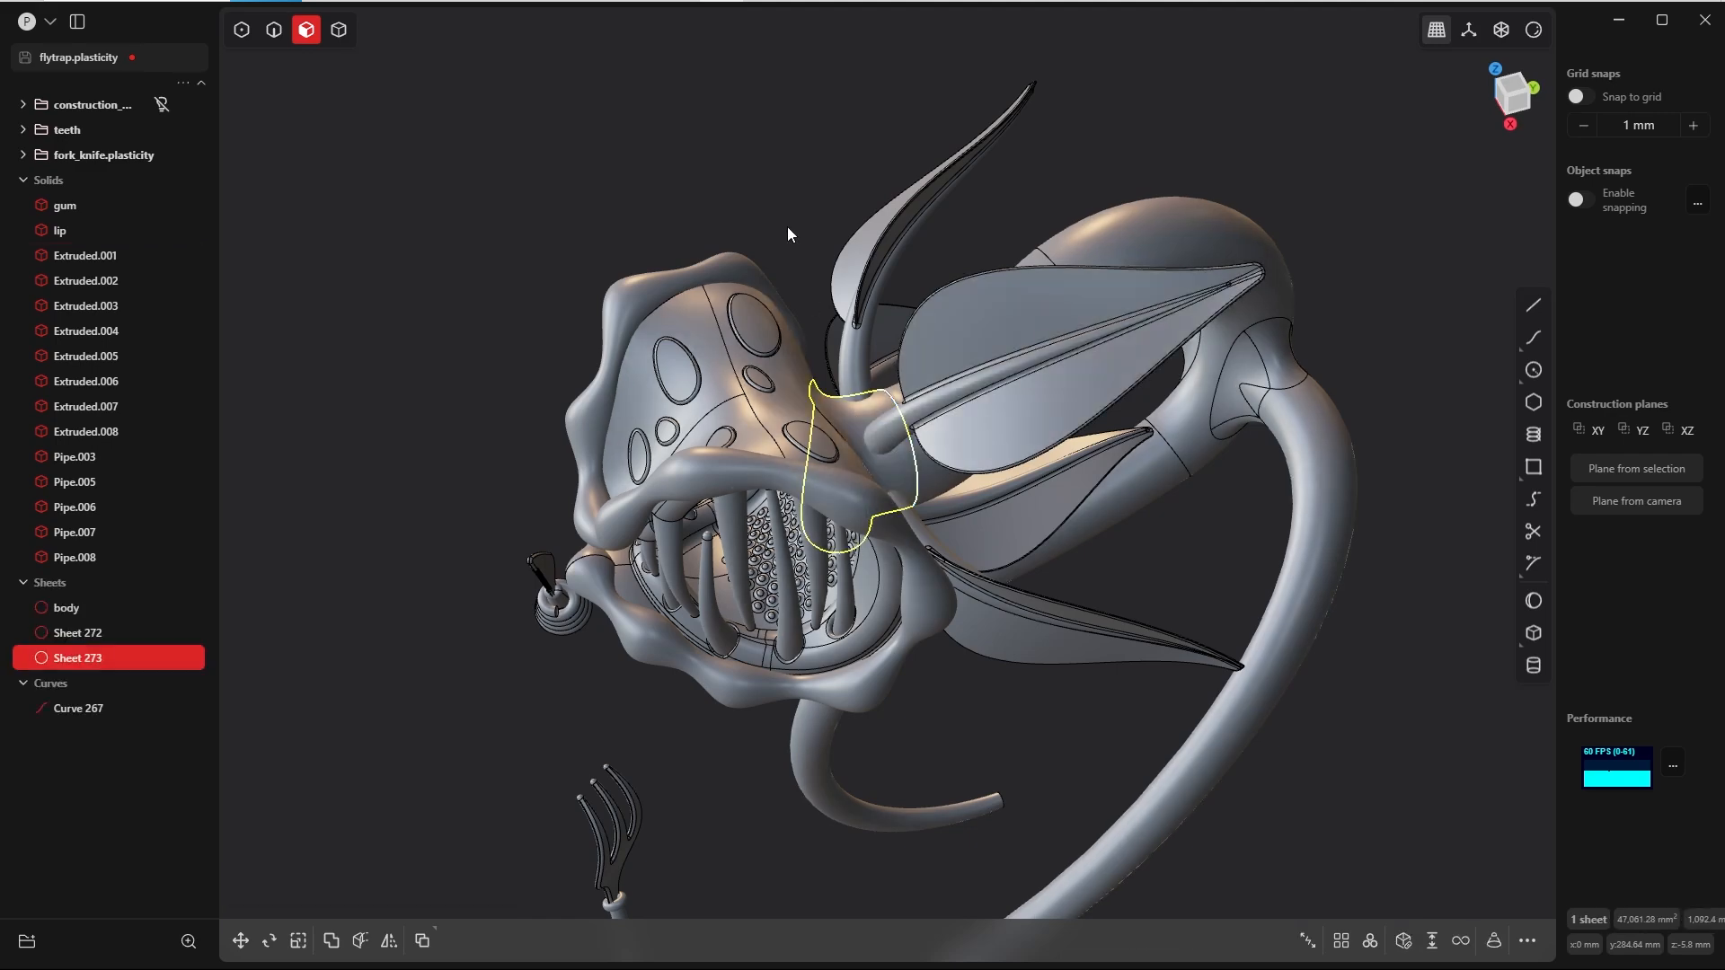
click(765, 235)
key(Tab)
click(821, 165)
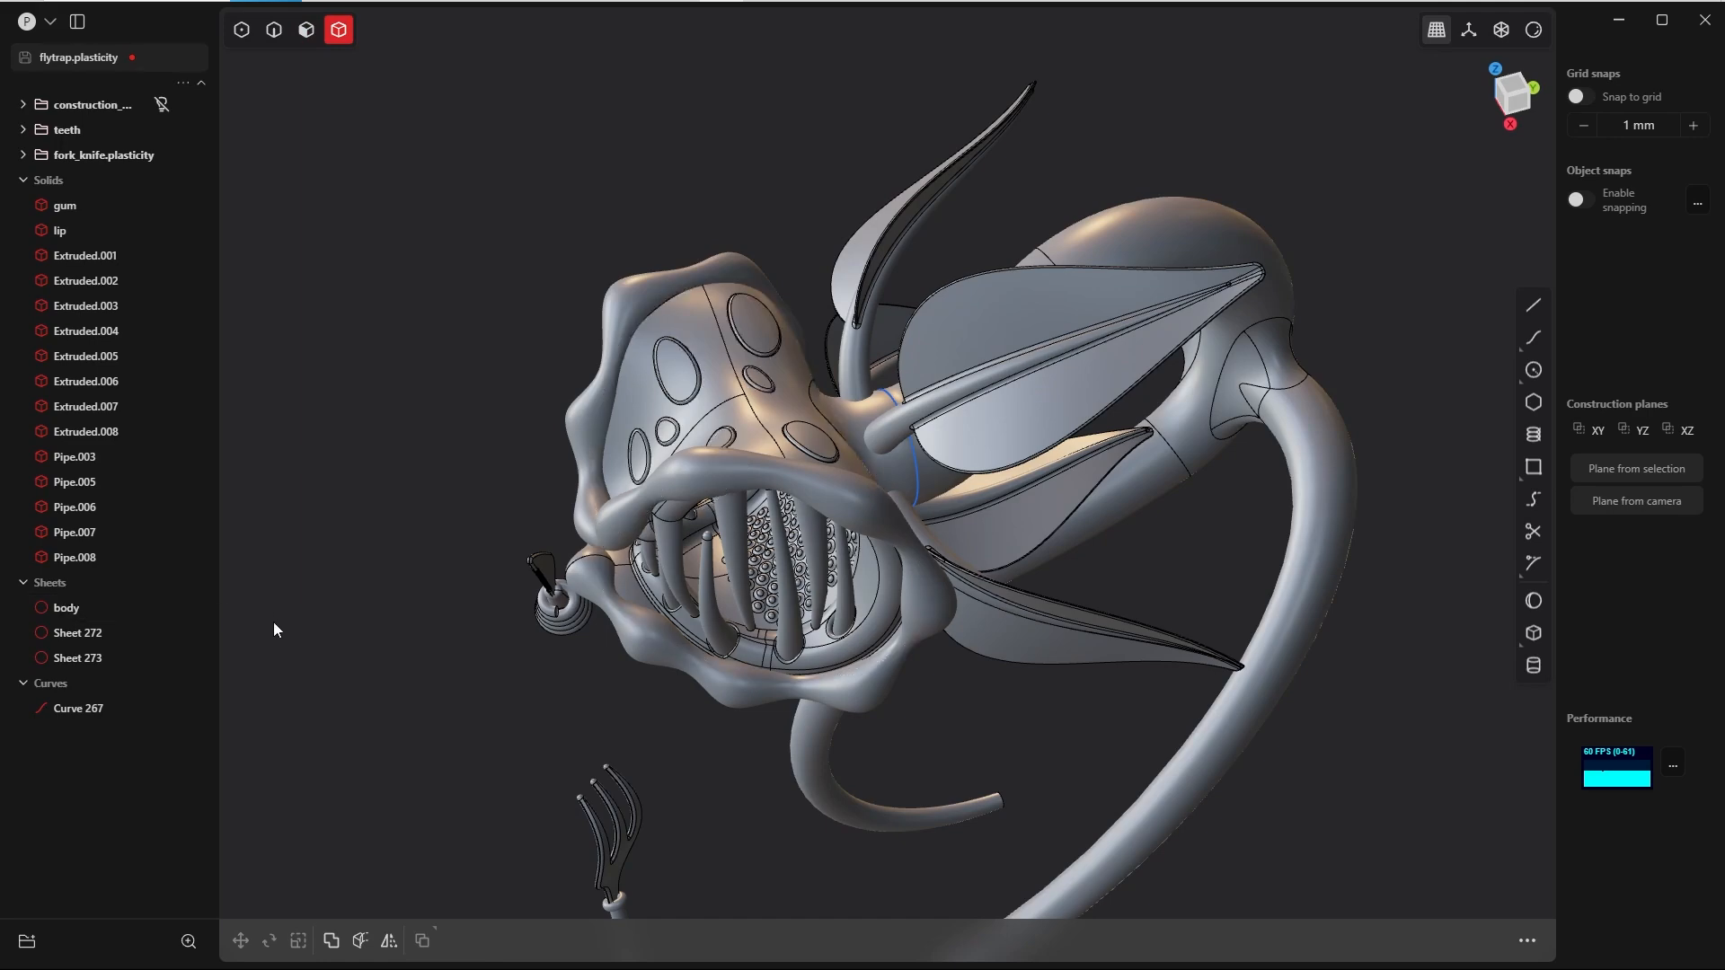
Step: Select the separated neck and head sheets in turn to check where the body is split
click(1184, 219)
middle_drag(1170, 230, 1184, 174)
scroll(1184, 175, down, 6)
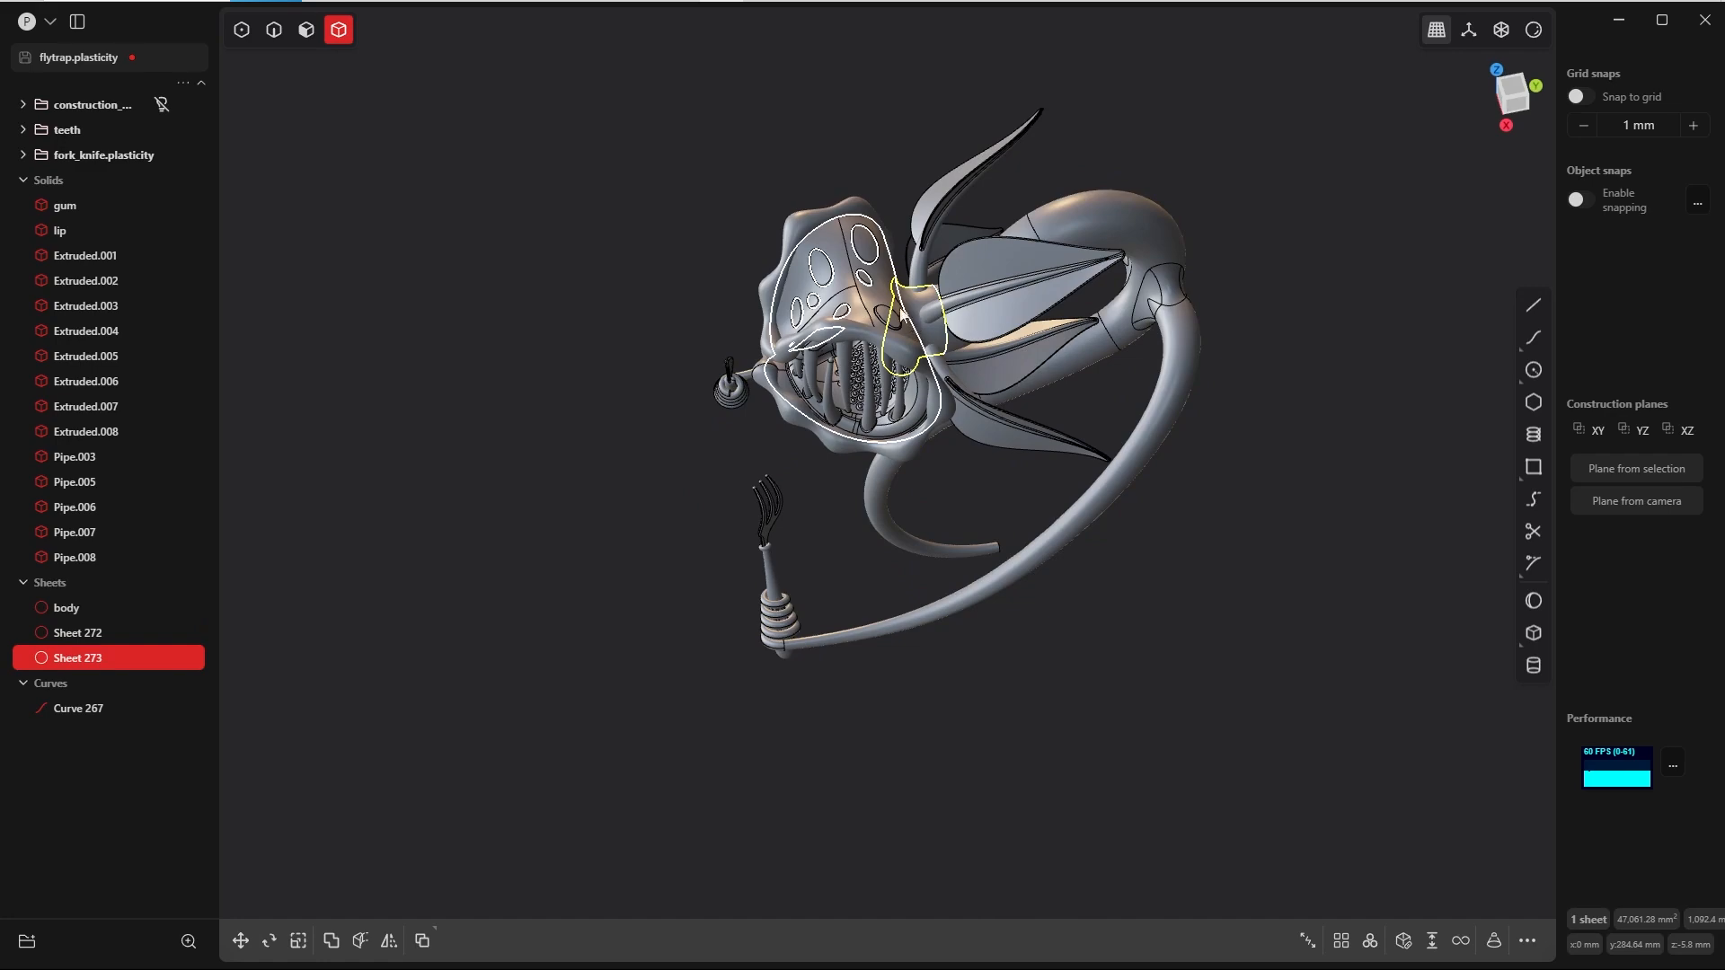
middle_drag(913, 294, 849, 283)
click(849, 283)
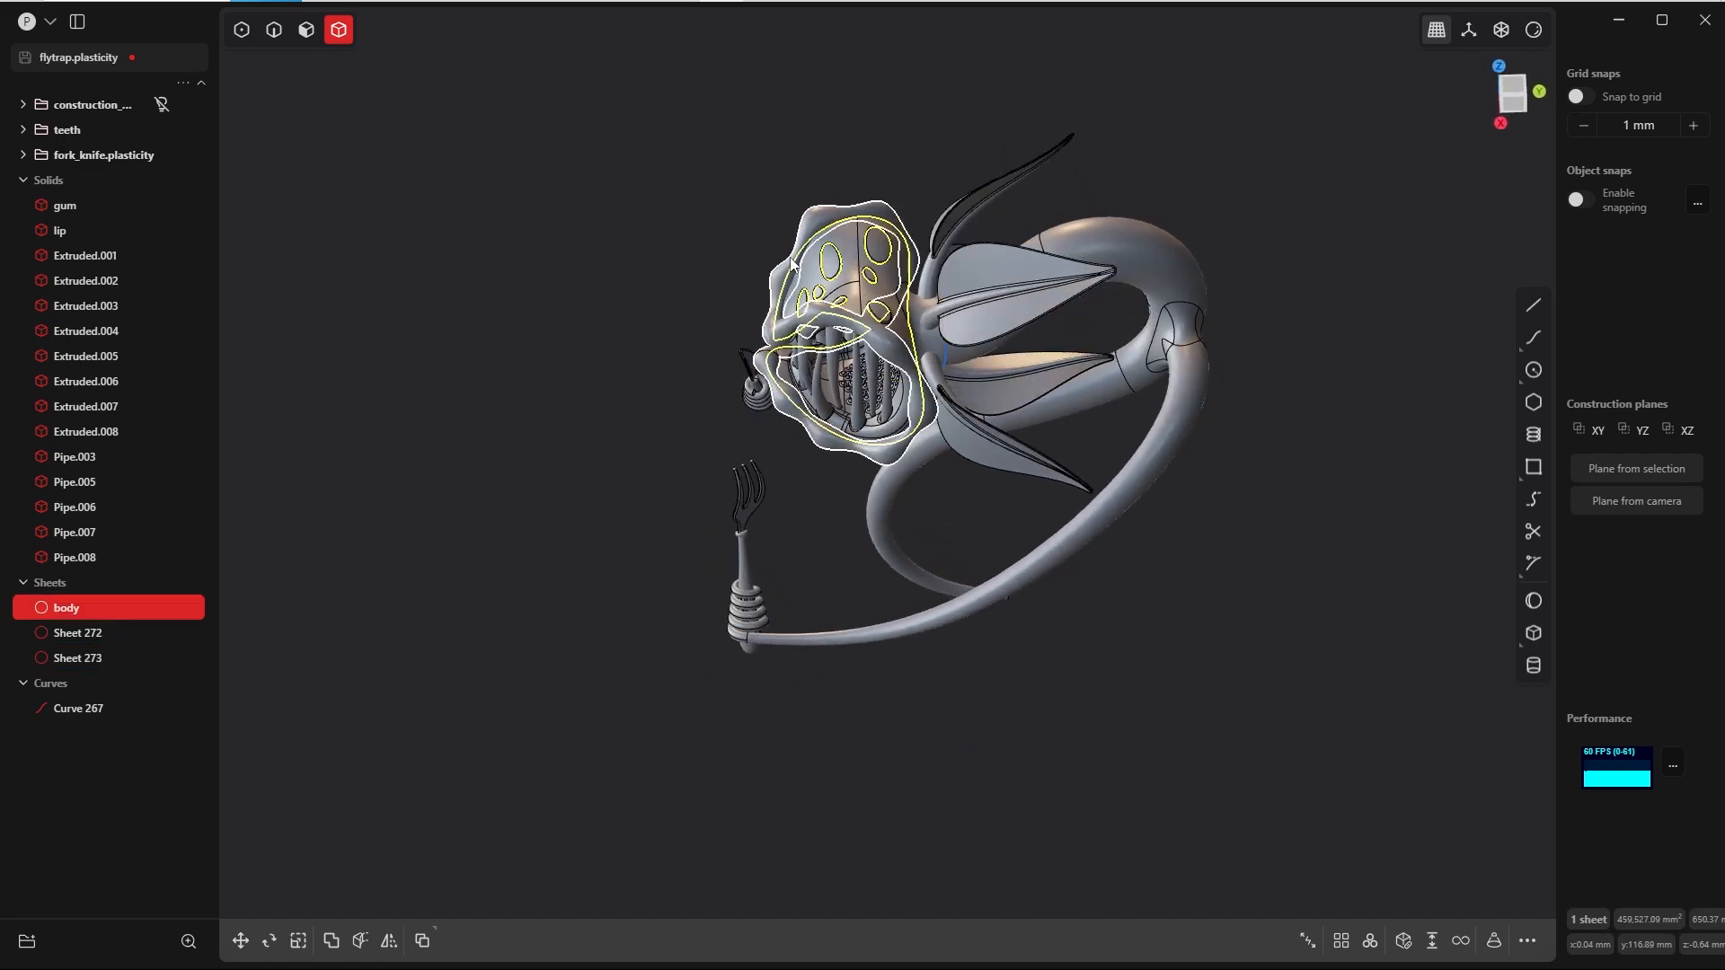
middle_drag(714, 158, 726, 503)
Step: Group the five leaves behind the head and name the group leaves
scroll(725, 258, up, 3)
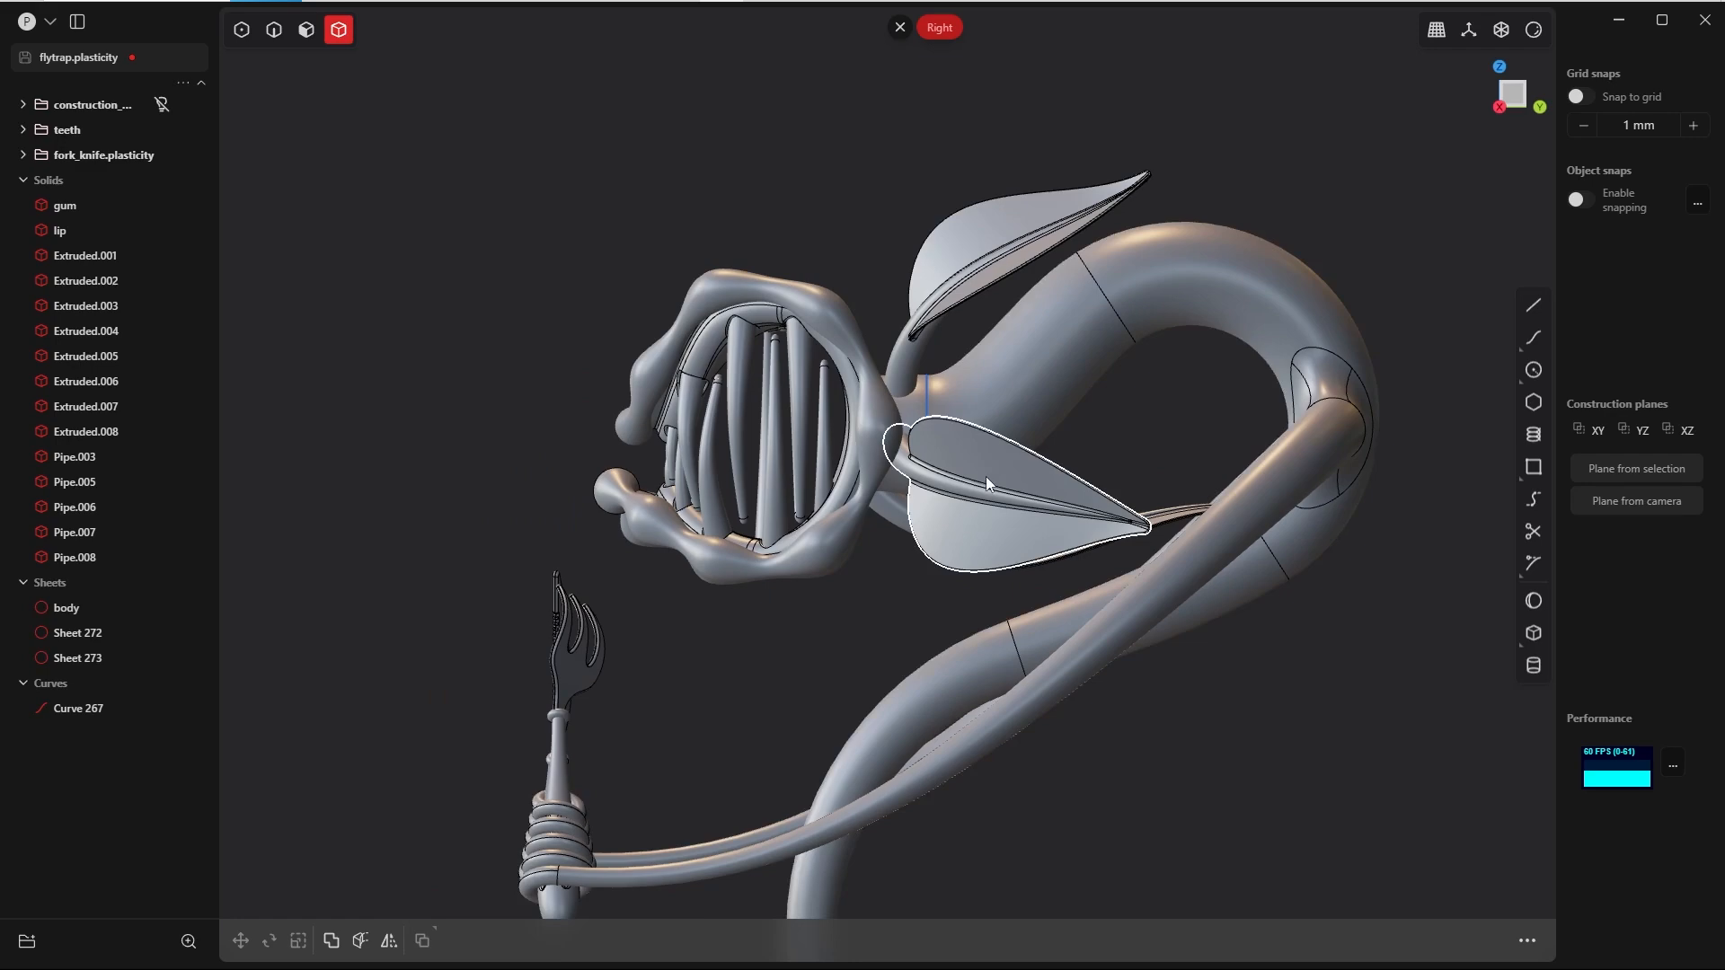
click(957, 460)
click(946, 282)
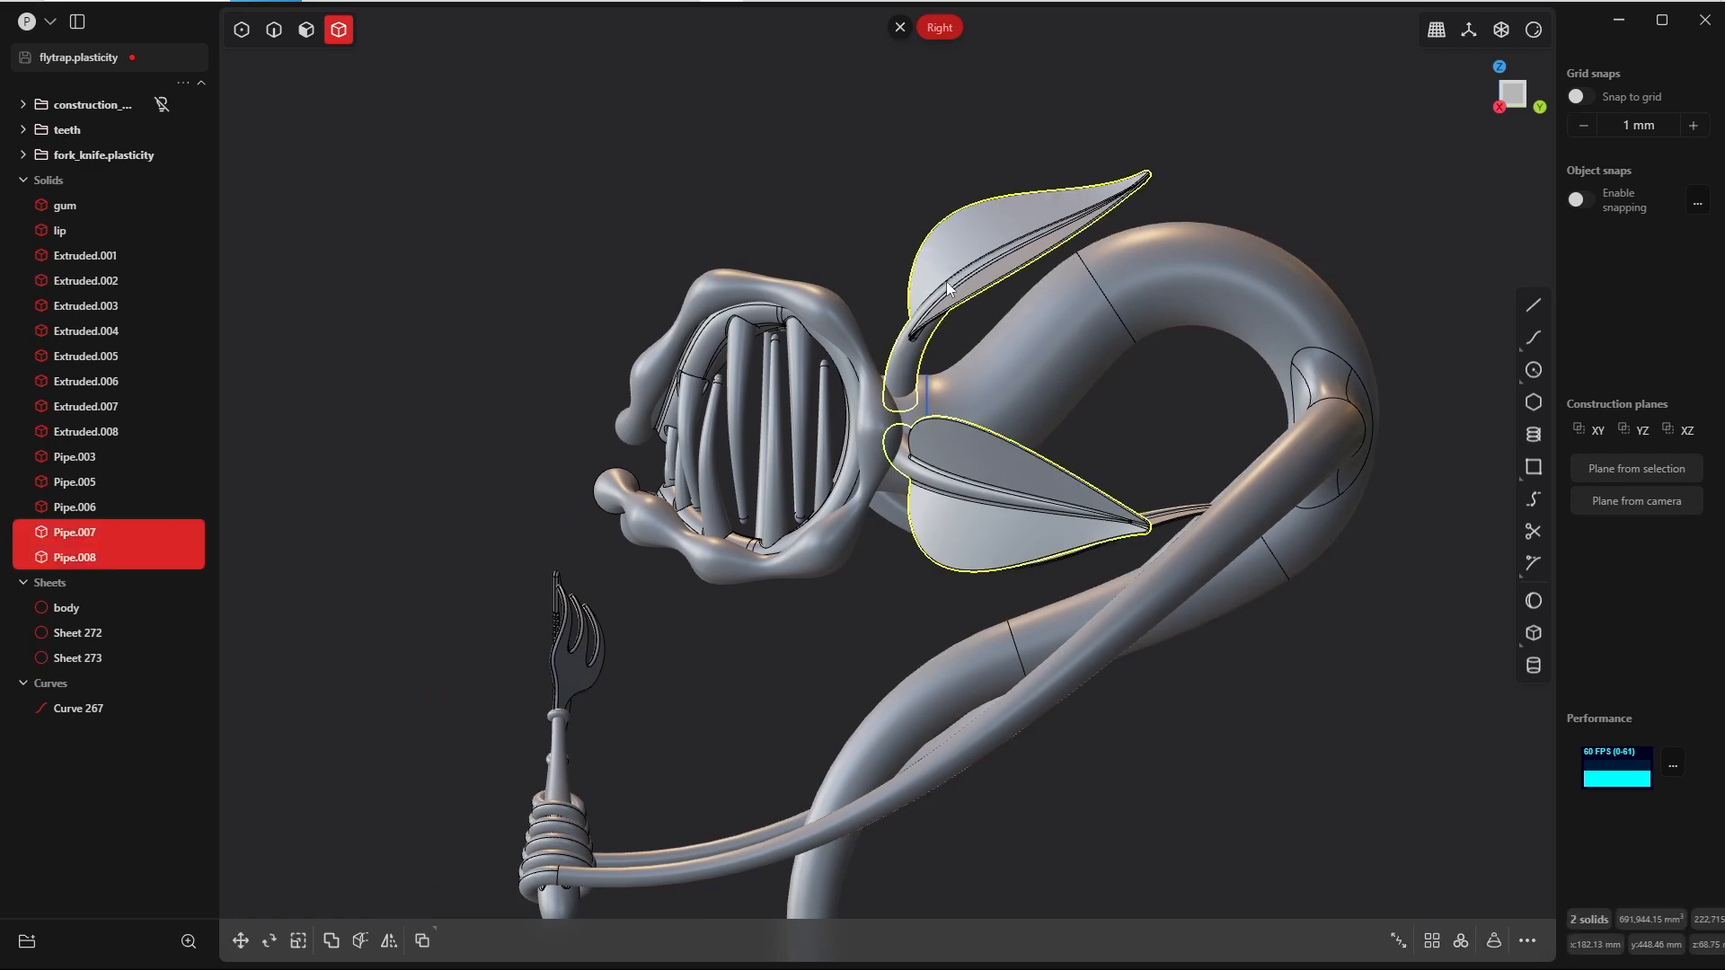
middle_drag(898, 499, 1168, 575)
middle_drag(539, 544, 657, 492)
click(491, 480)
click(517, 236)
middle_drag(517, 235, 274, 305)
click(739, 510)
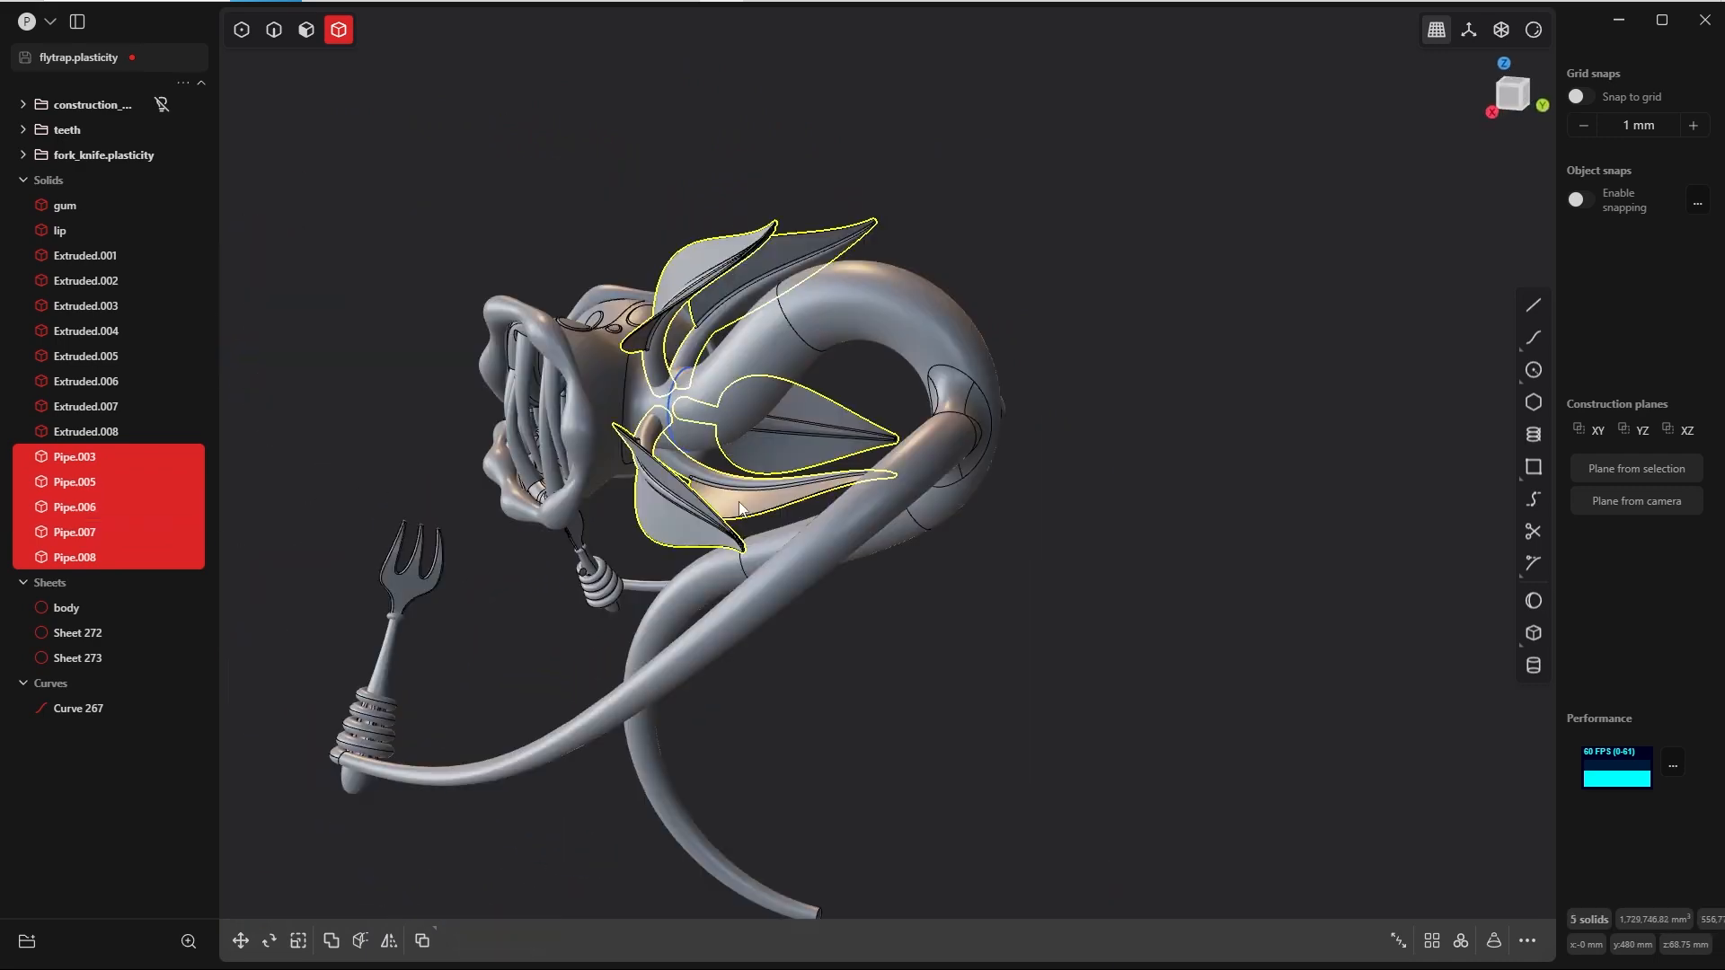
shift+middle_drag(339, 479, 407, 472)
key(ctrl+g)
double_click(58, 177)
text(leave)
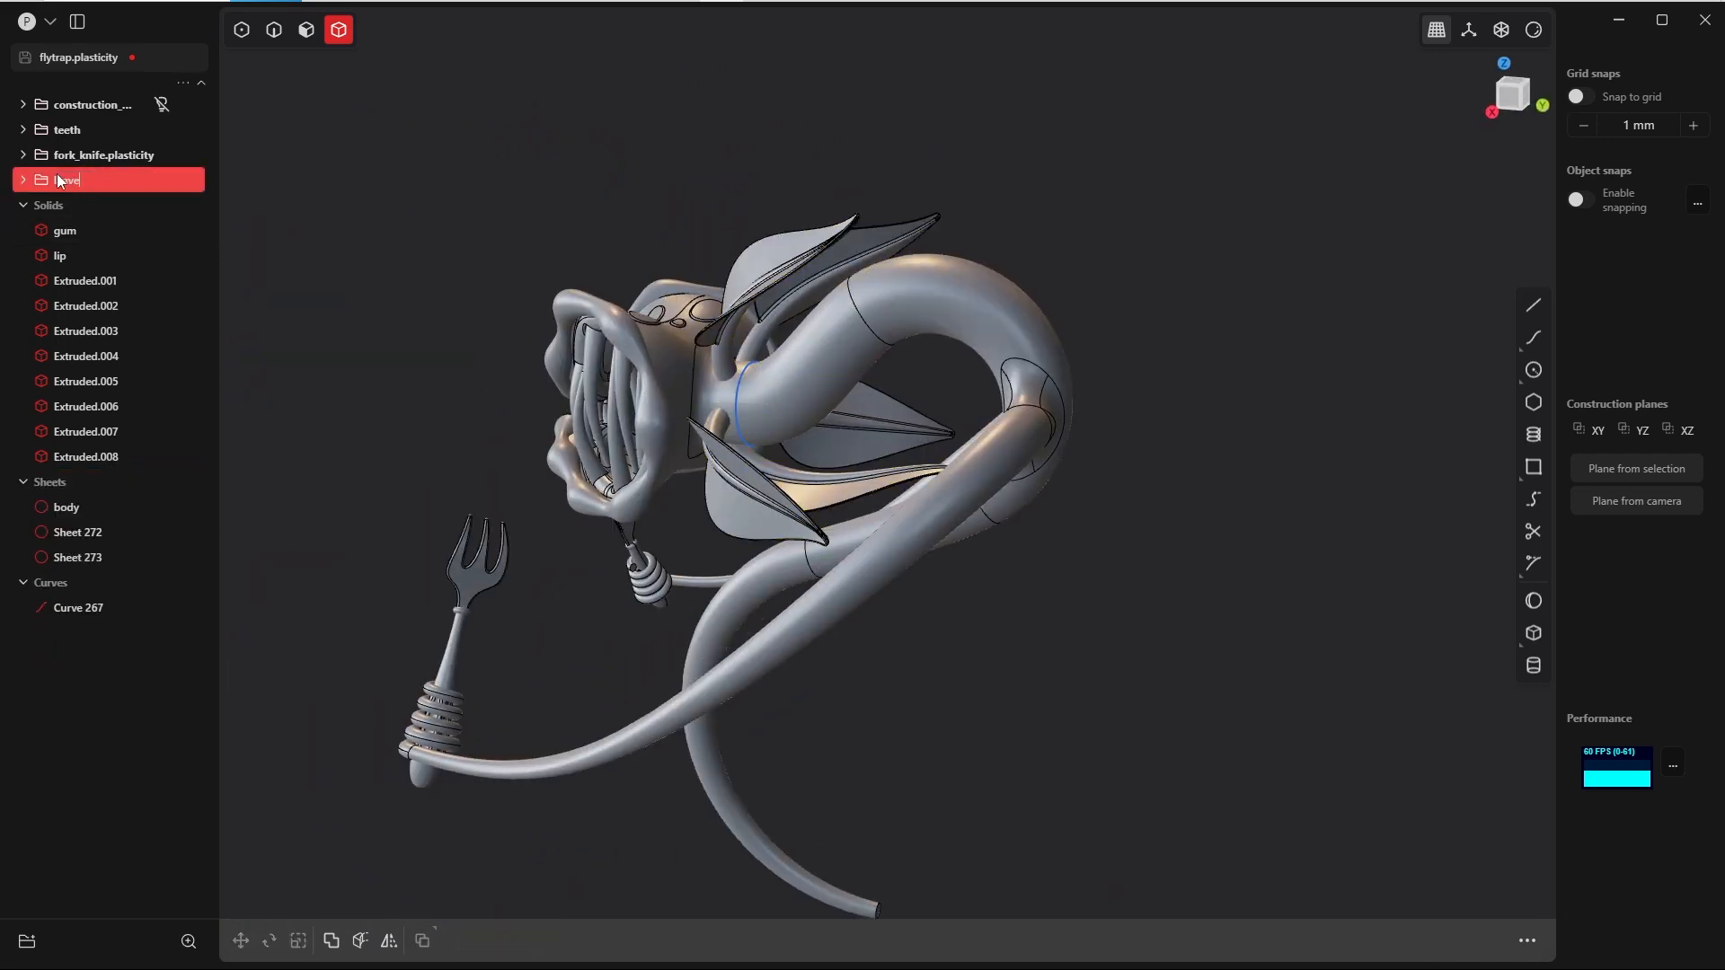
text(s)
key(Return)
Step: Hide the leaves and fork_knife.plasticity groups
click(162, 179)
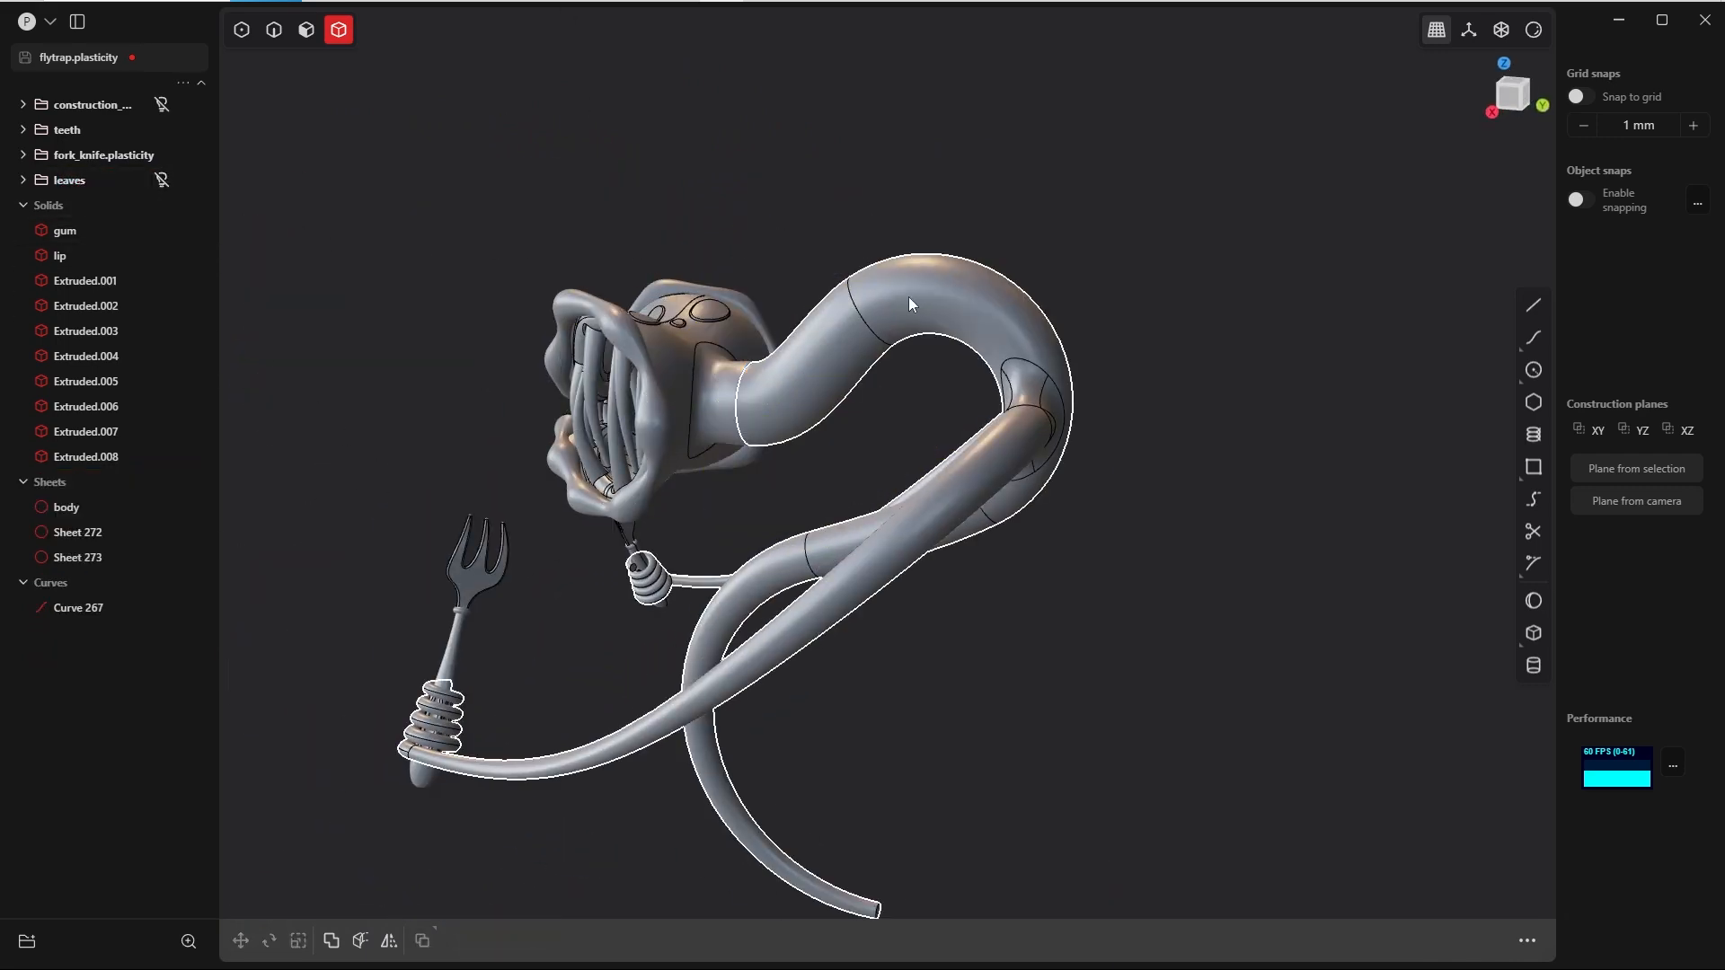
middle_drag(908, 296, 954, 309)
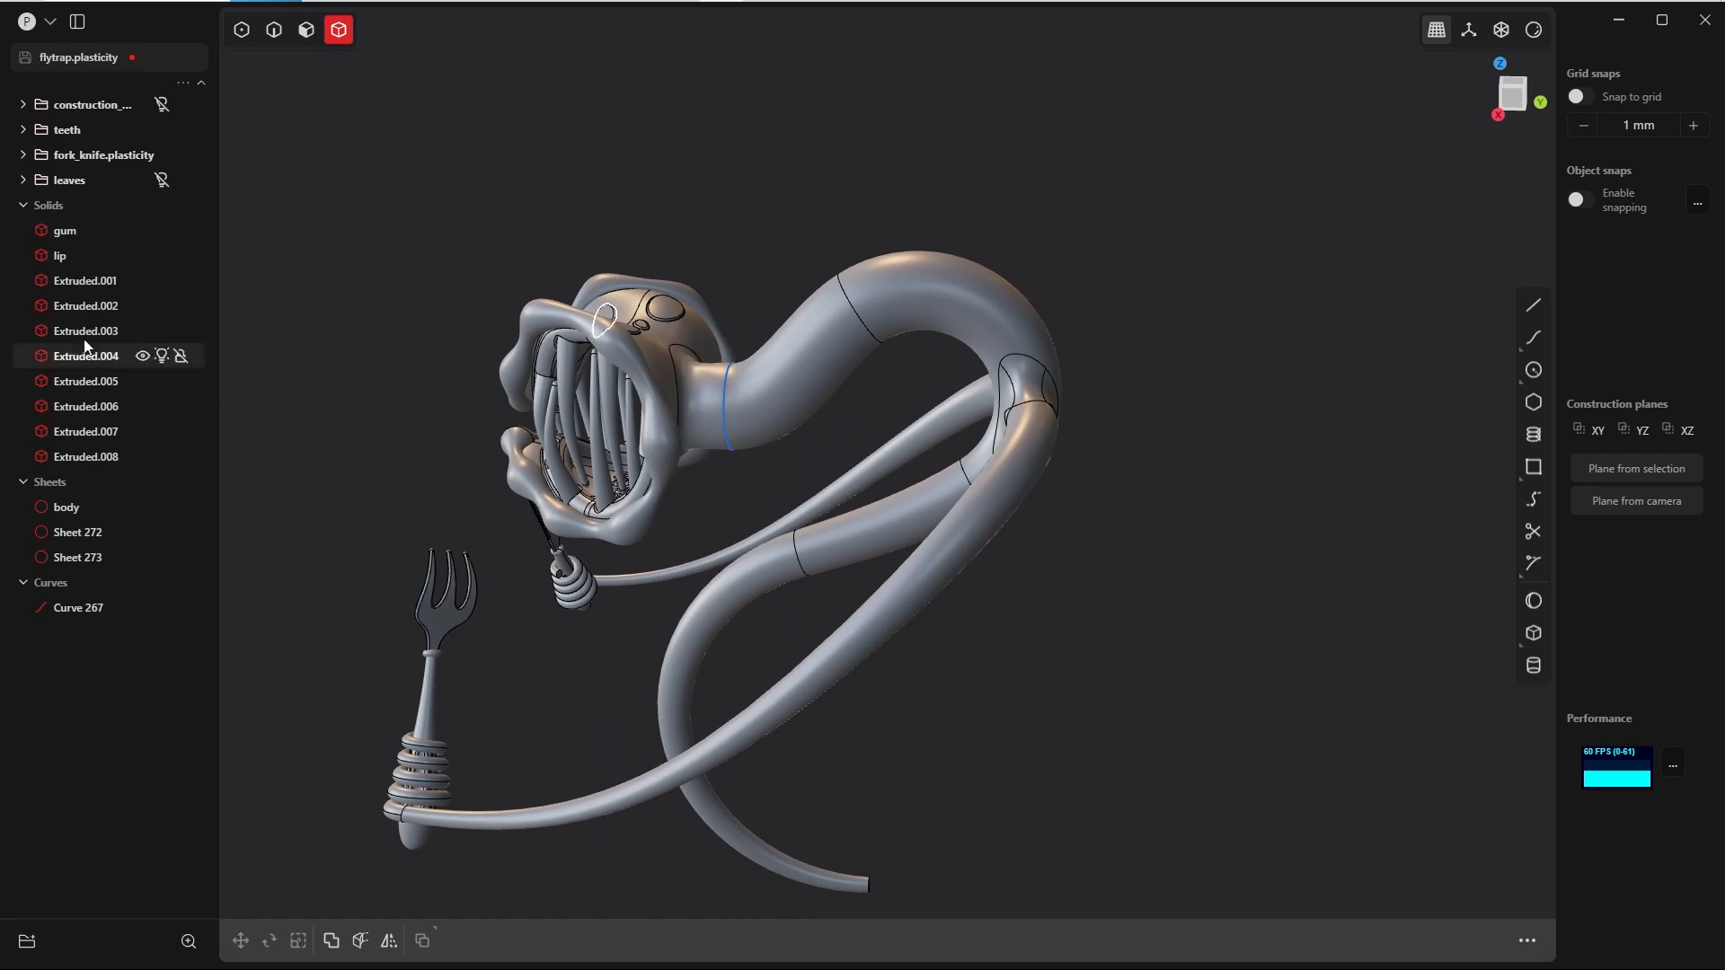
click(162, 154)
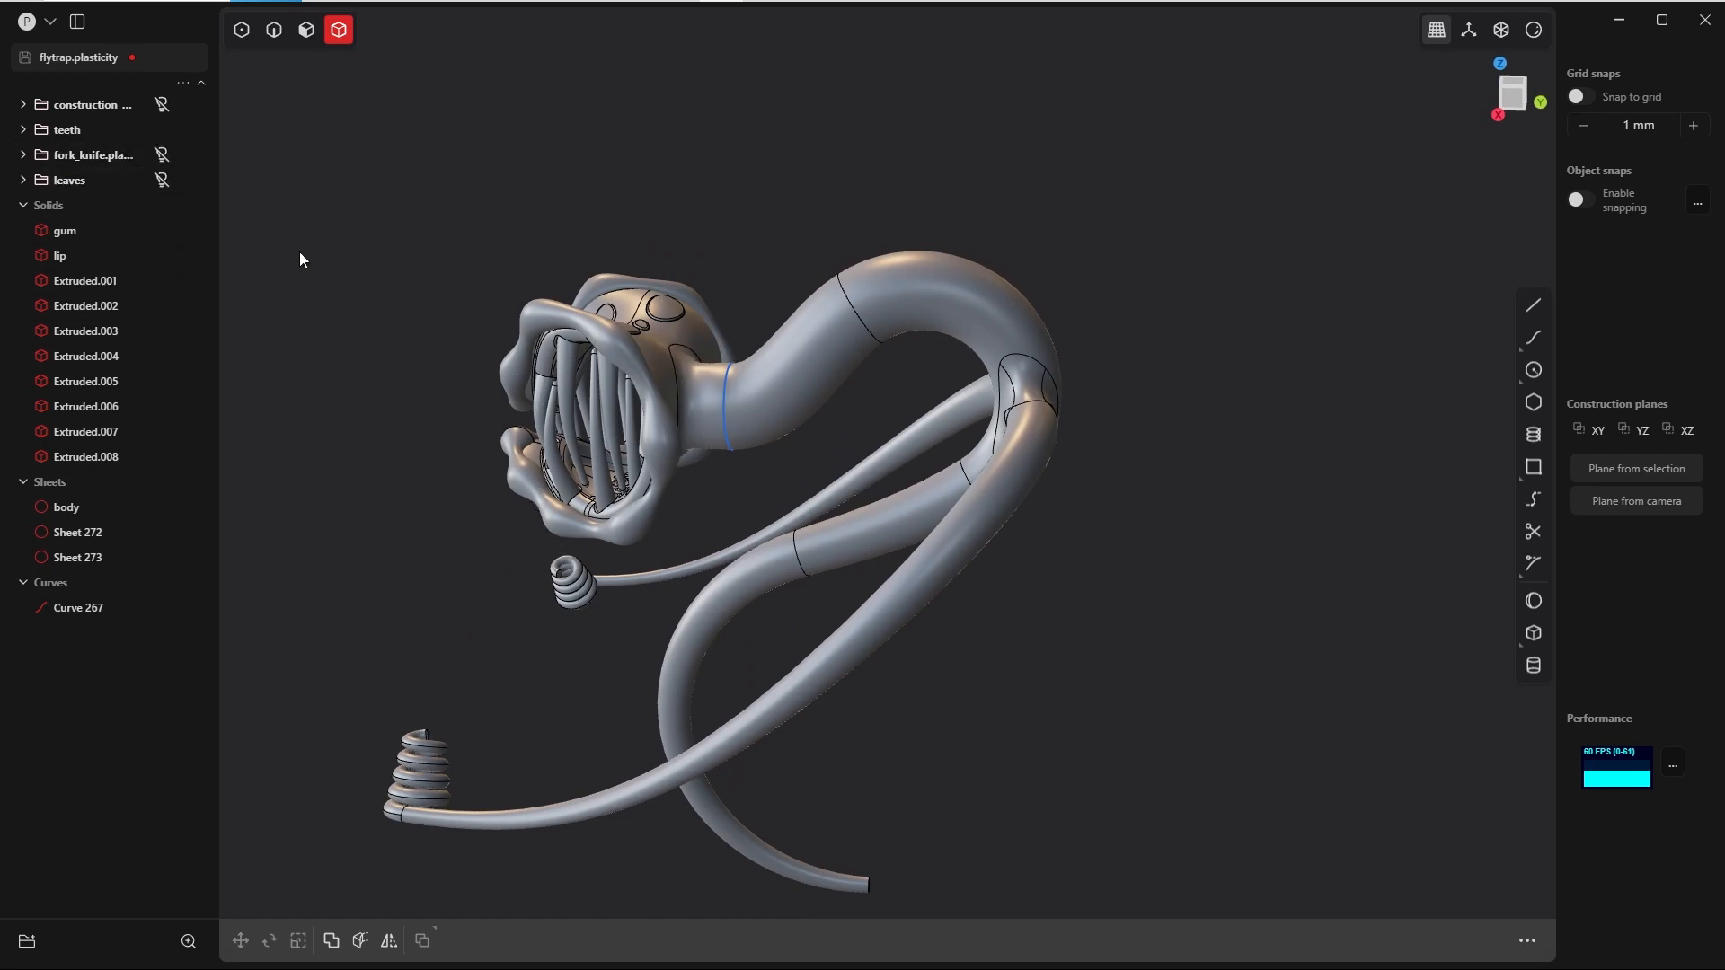
Step: Try moving the whole head with its teeth and neck piece away from the body in the Right view
key(shift+a)
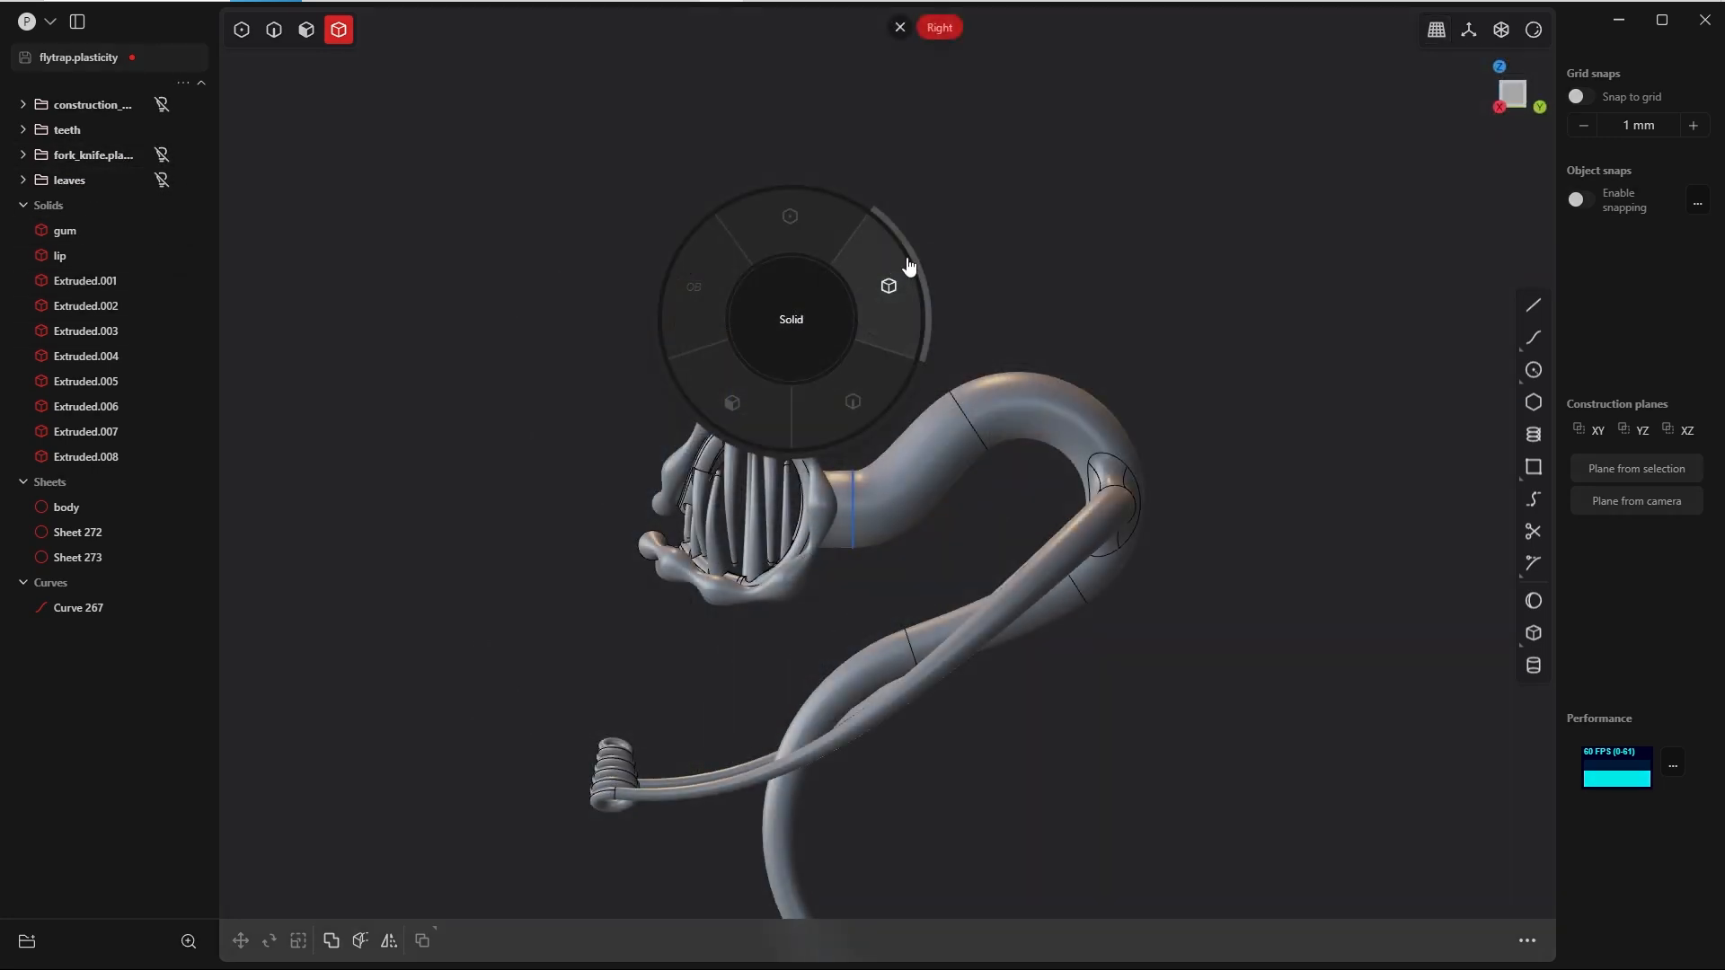
click(906, 266)
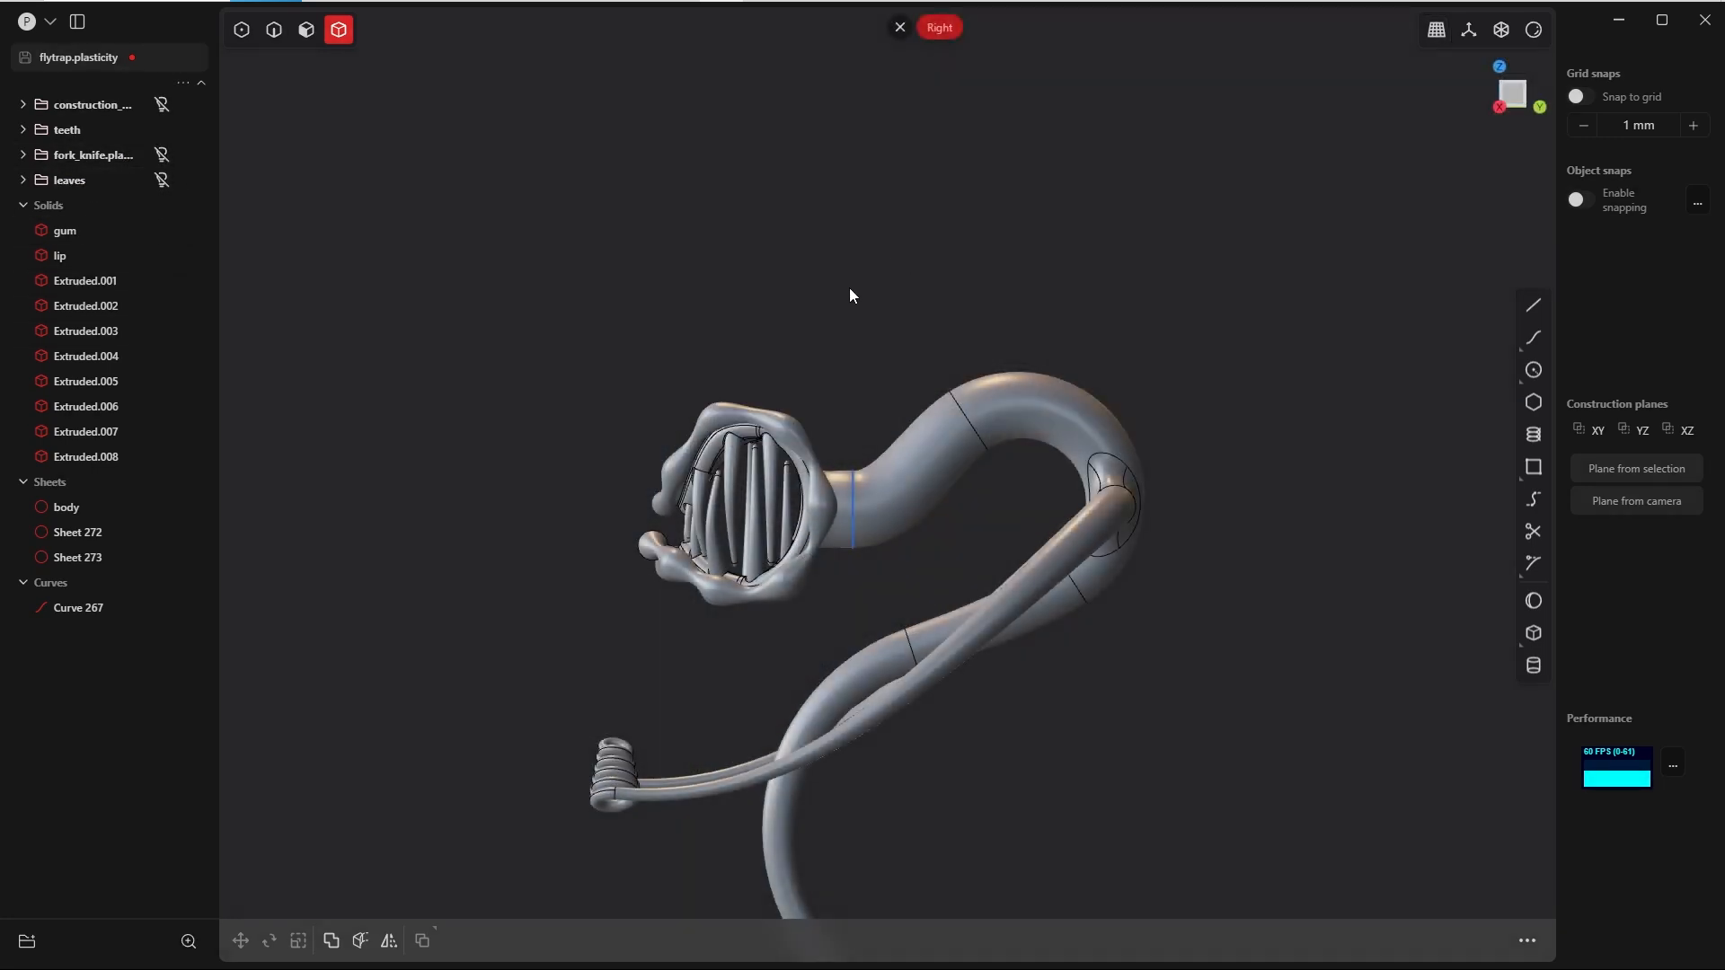
drag(851, 294, 638, 604)
key(g)
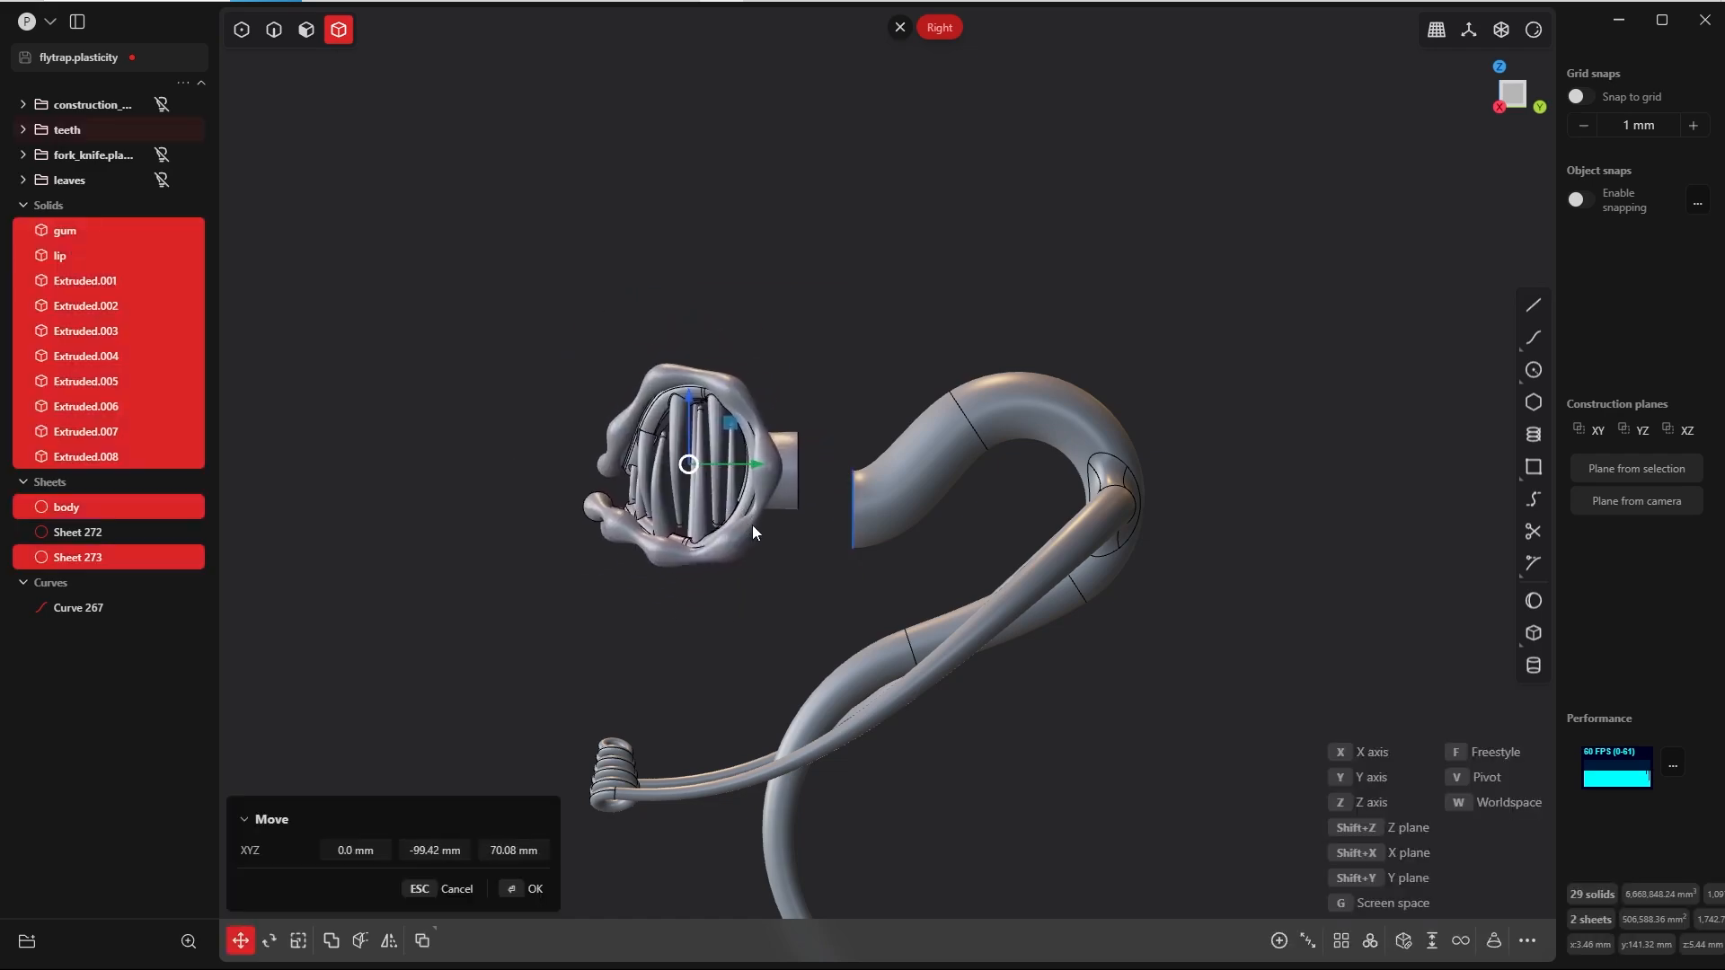
click(787, 533)
middle_drag(816, 465, 705, 521)
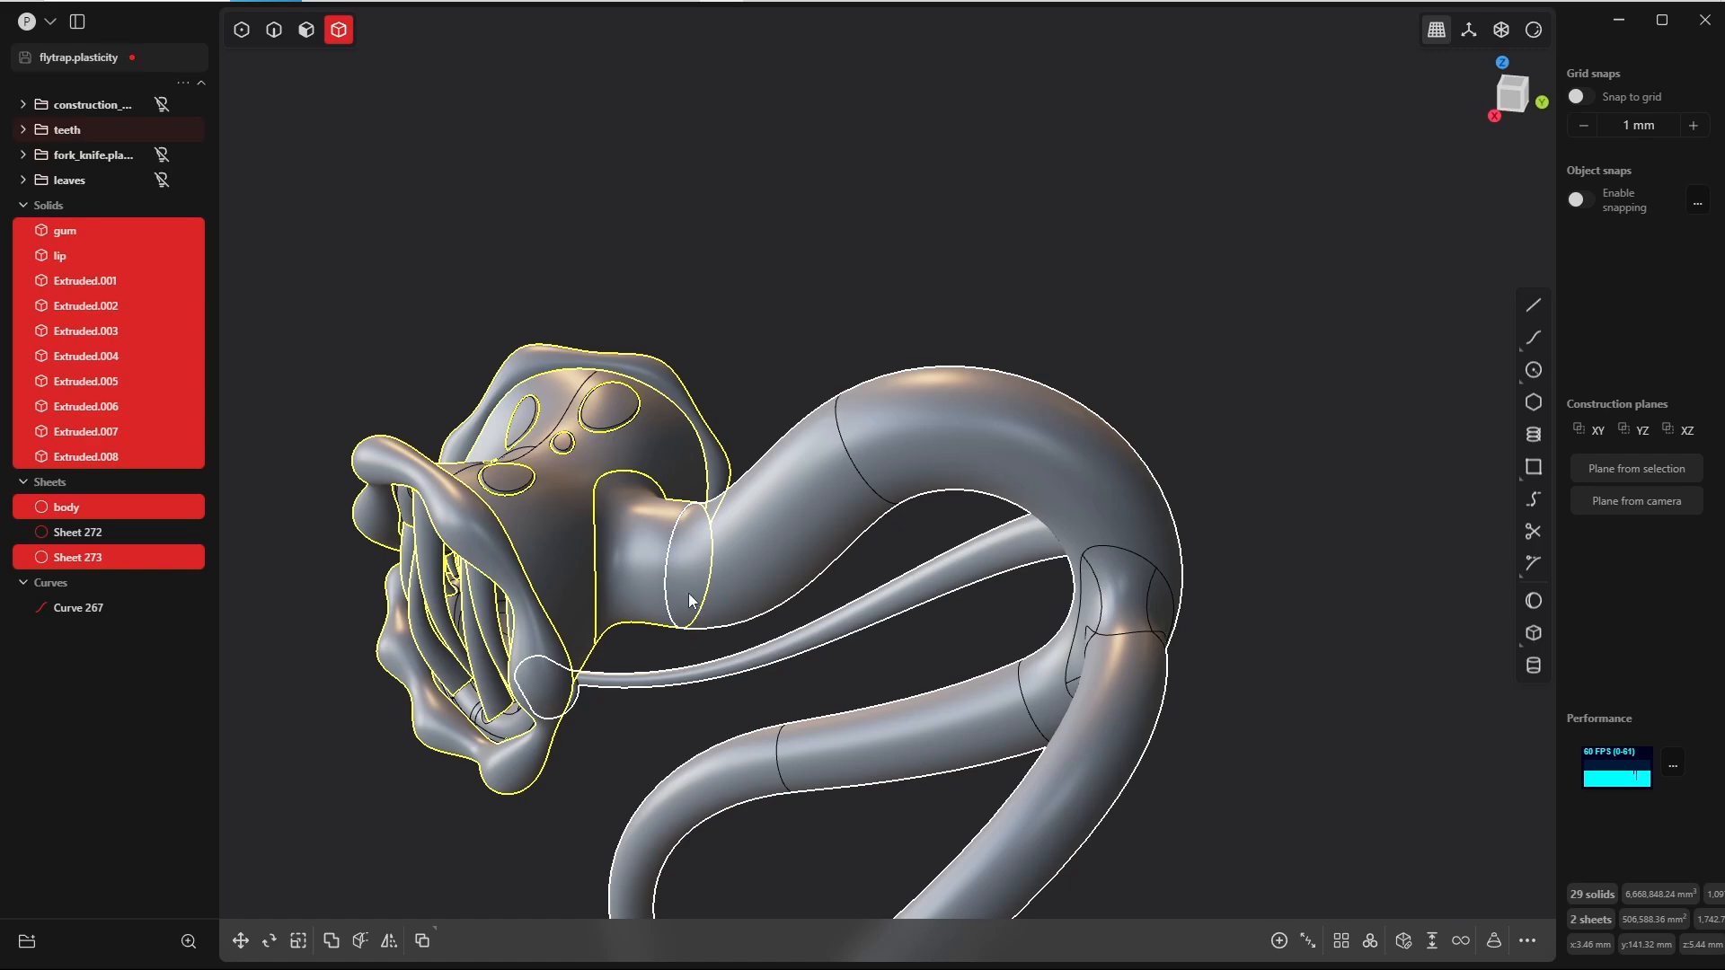
key(Escape)
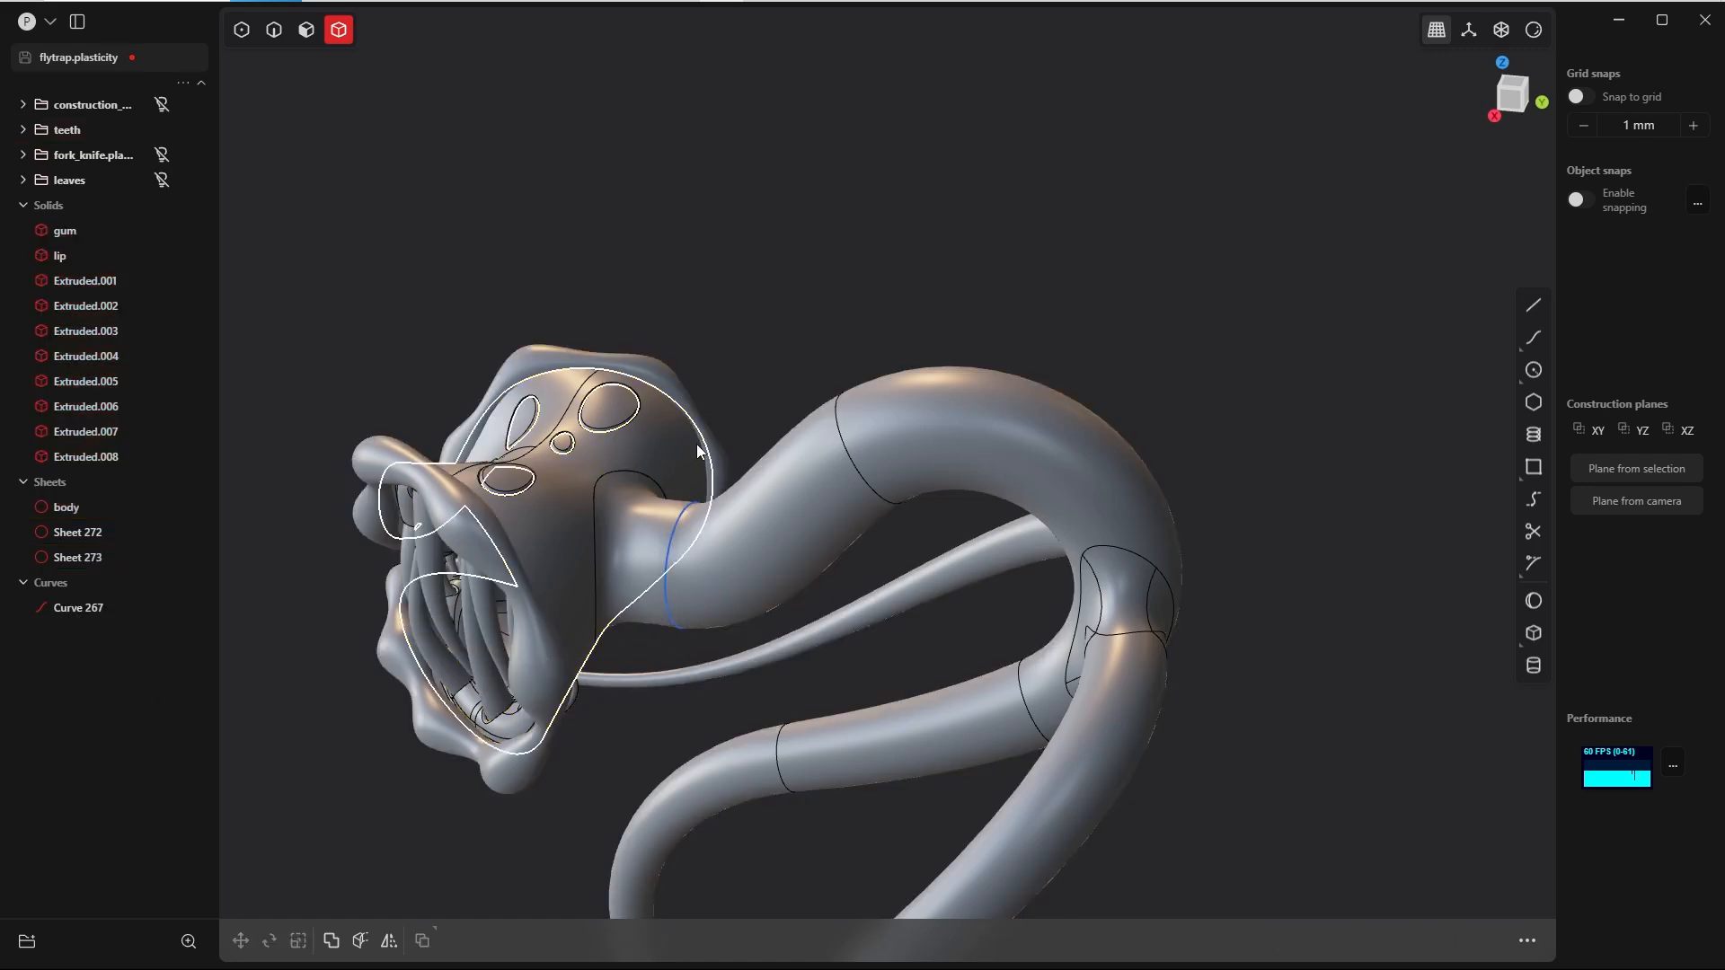
Step: Hide the long stem sheet with the arms behind the neck seam, exposing the open neck end
click(882, 487)
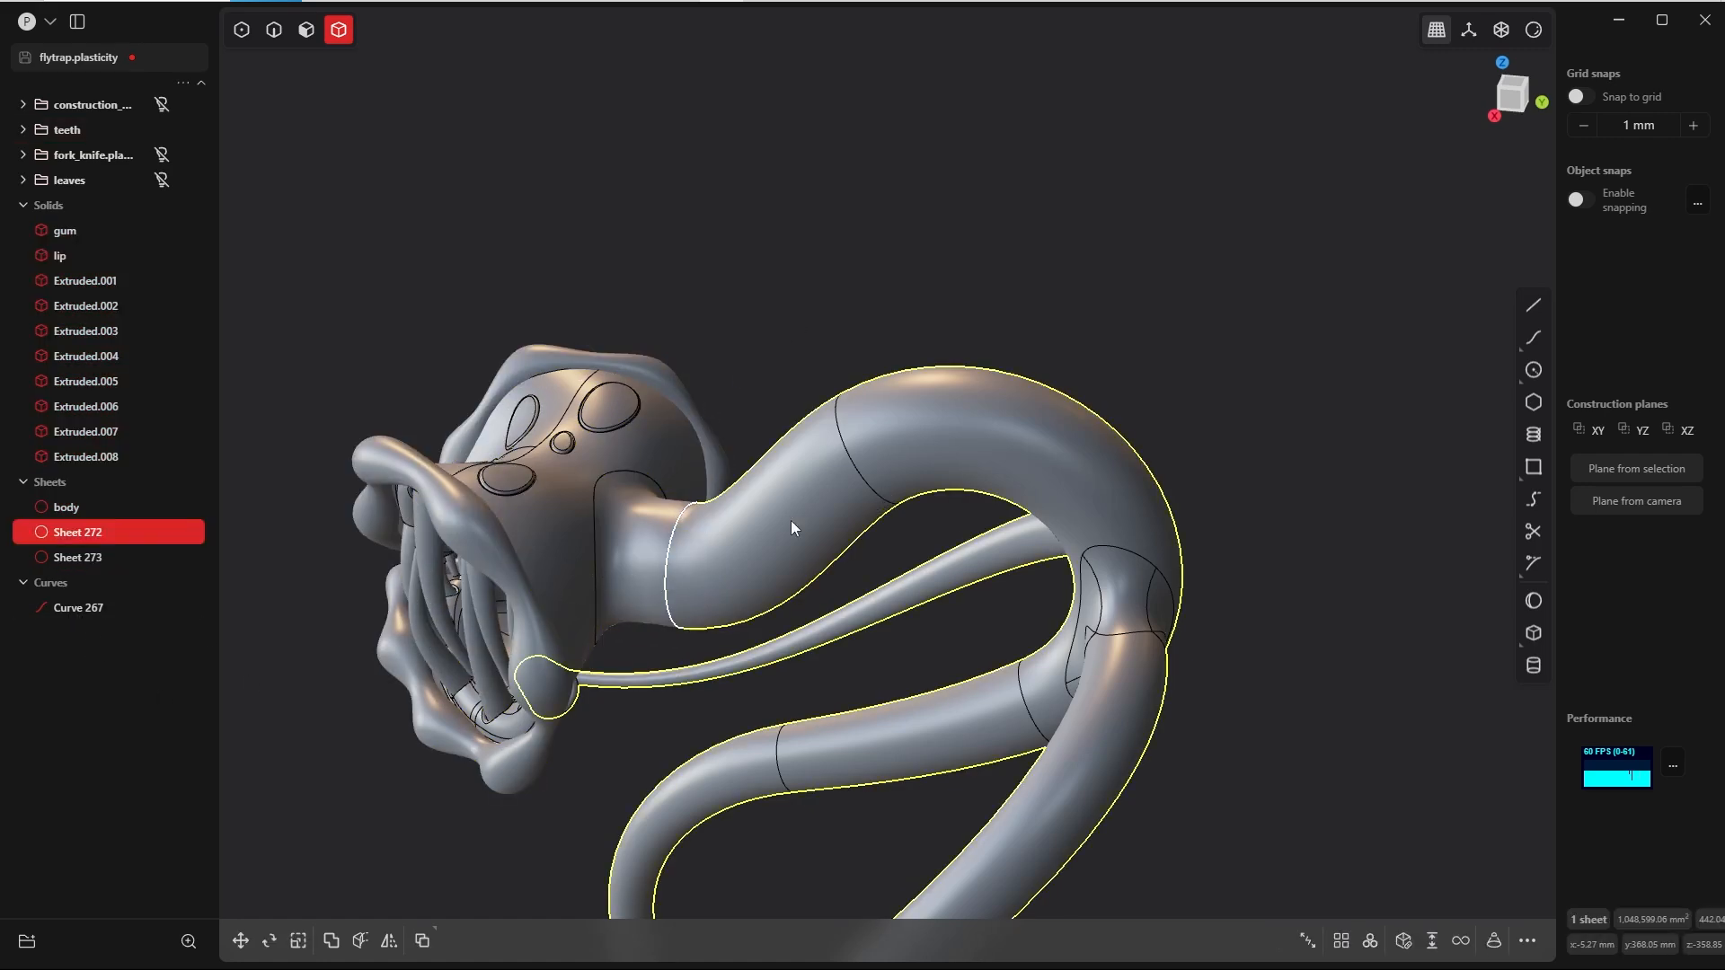
key(h)
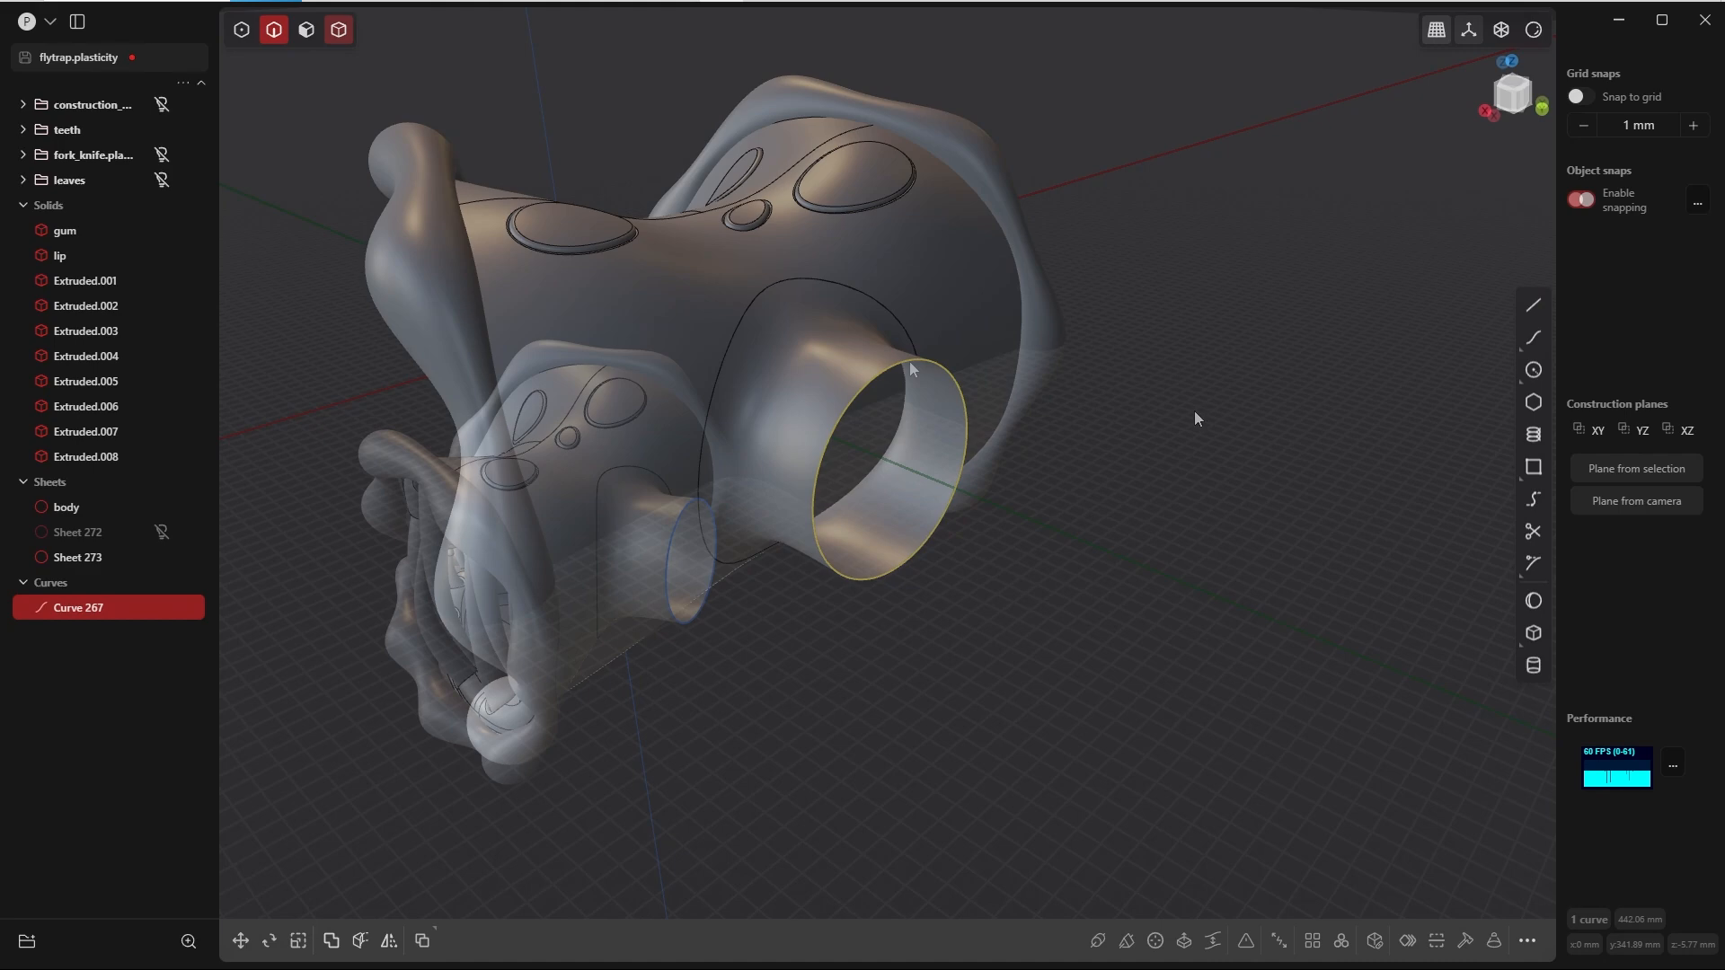
key(alt+z)
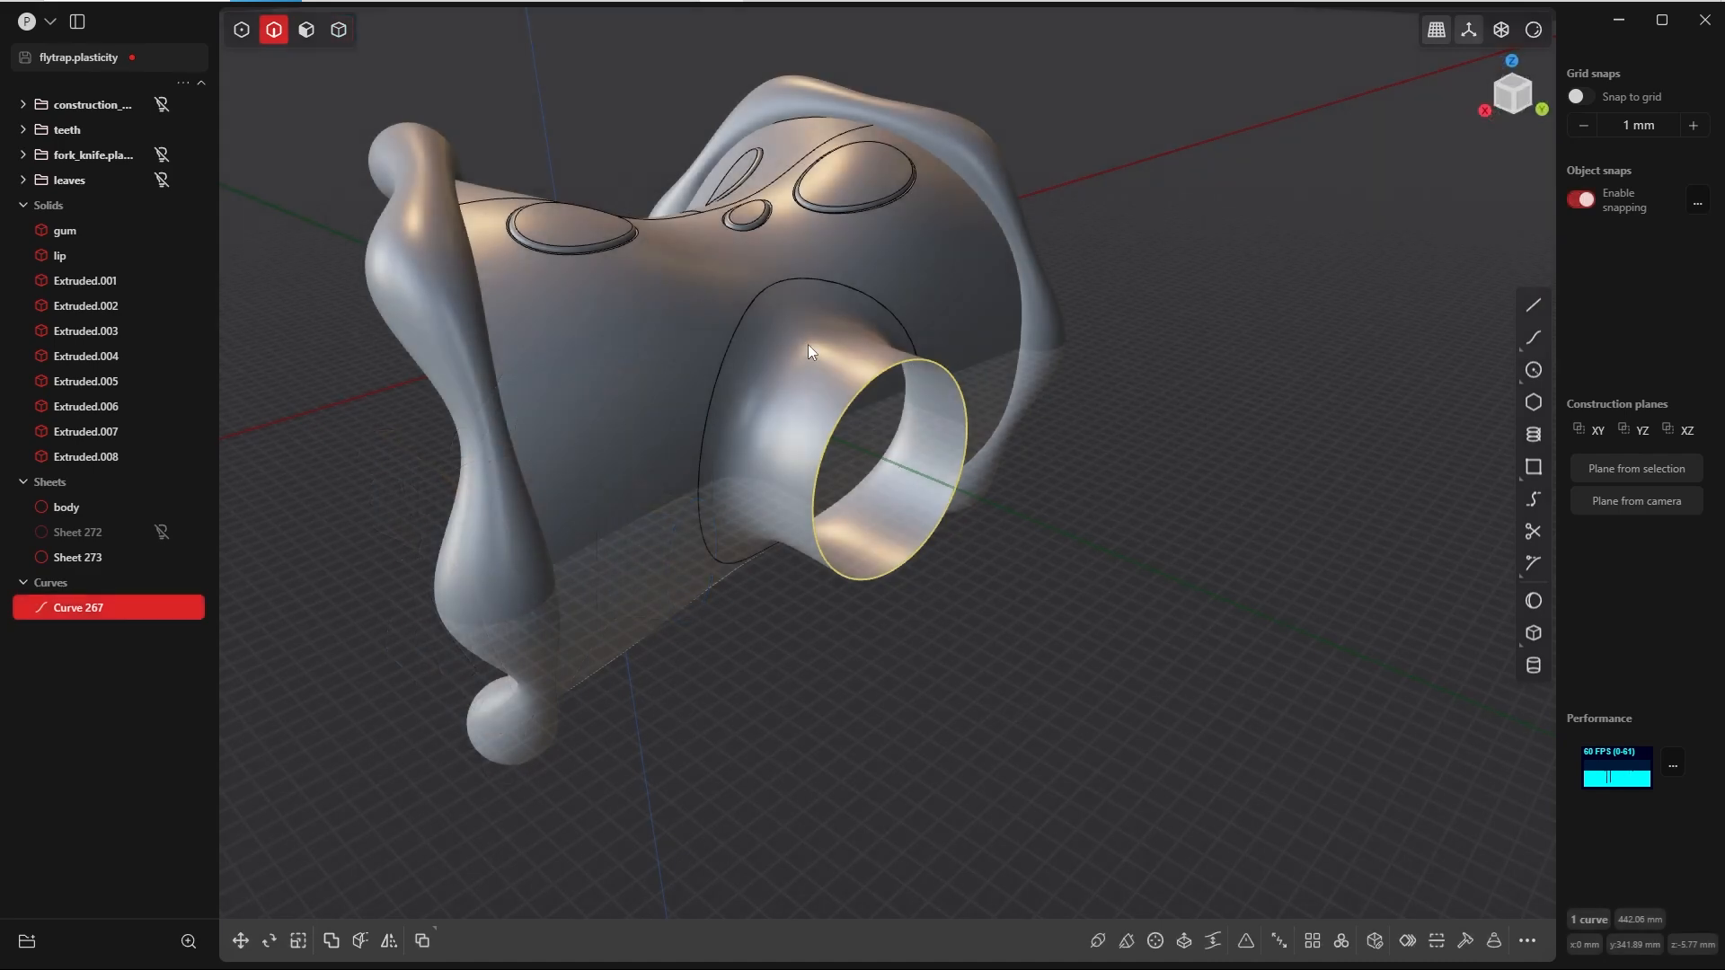
Step: Rotate the complete head with its teeth and neck piece about 19.49° around the Y axis in the Front view, pivoting at the neck opening
key(KP_3)
key(4)
drag(917, 144, 387, 716)
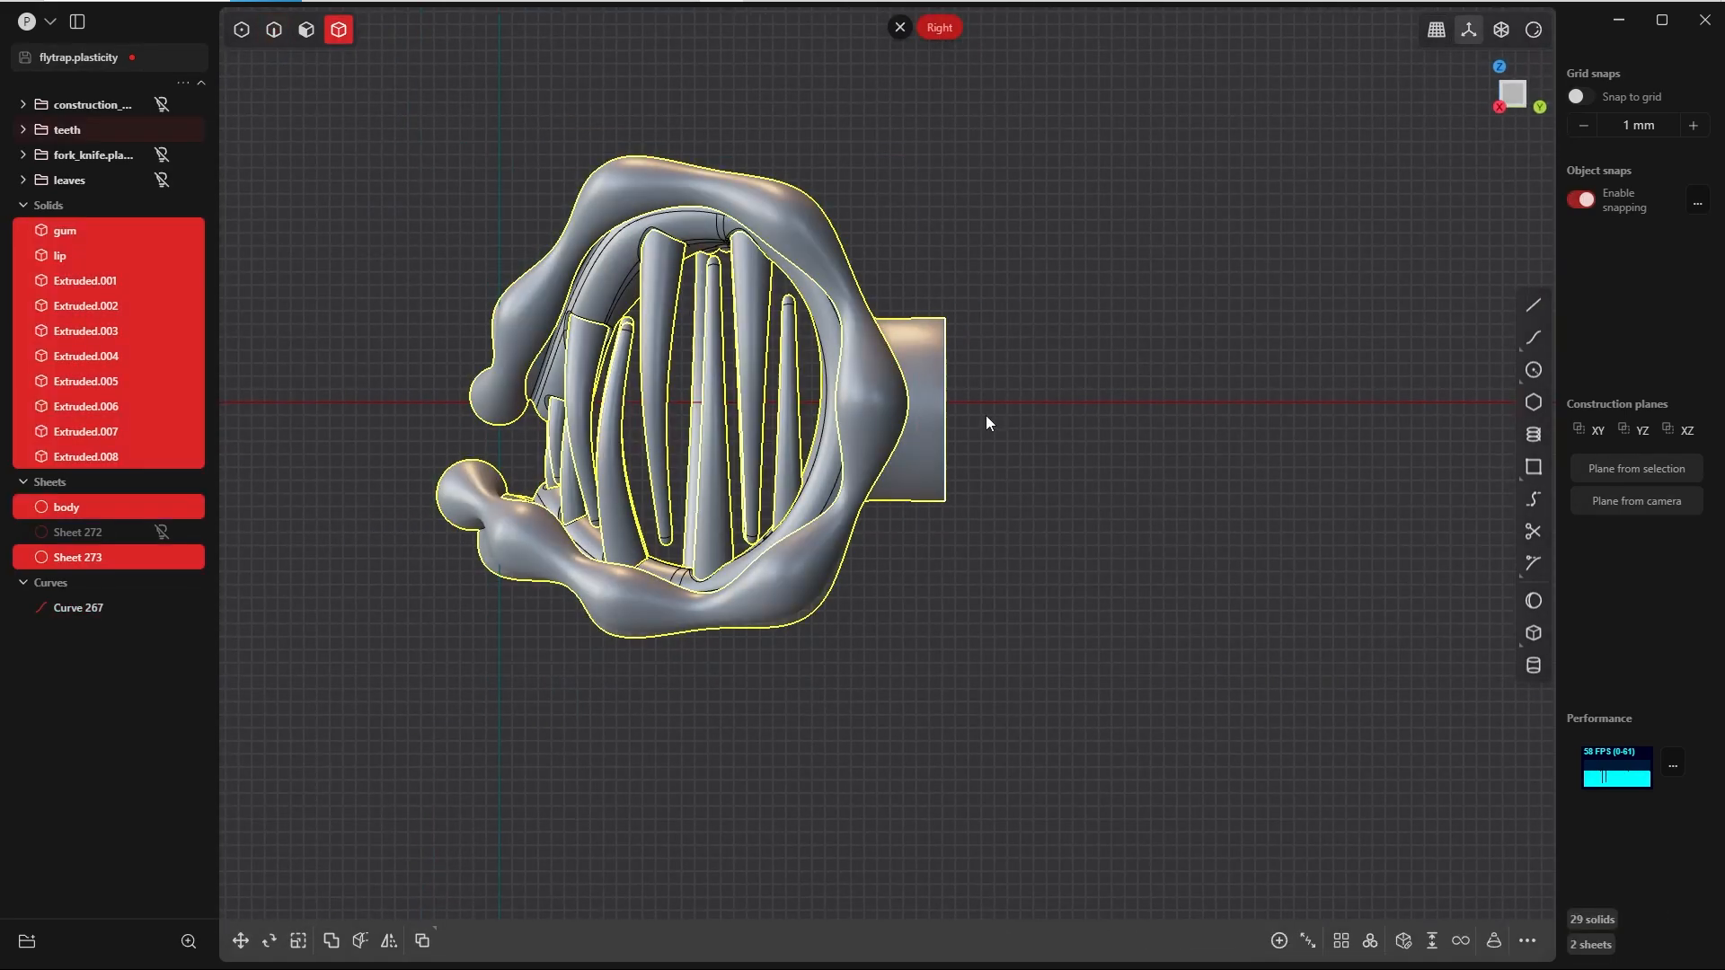
middle_drag(995, 367, 986, 412)
middle_drag(865, 455, 877, 537)
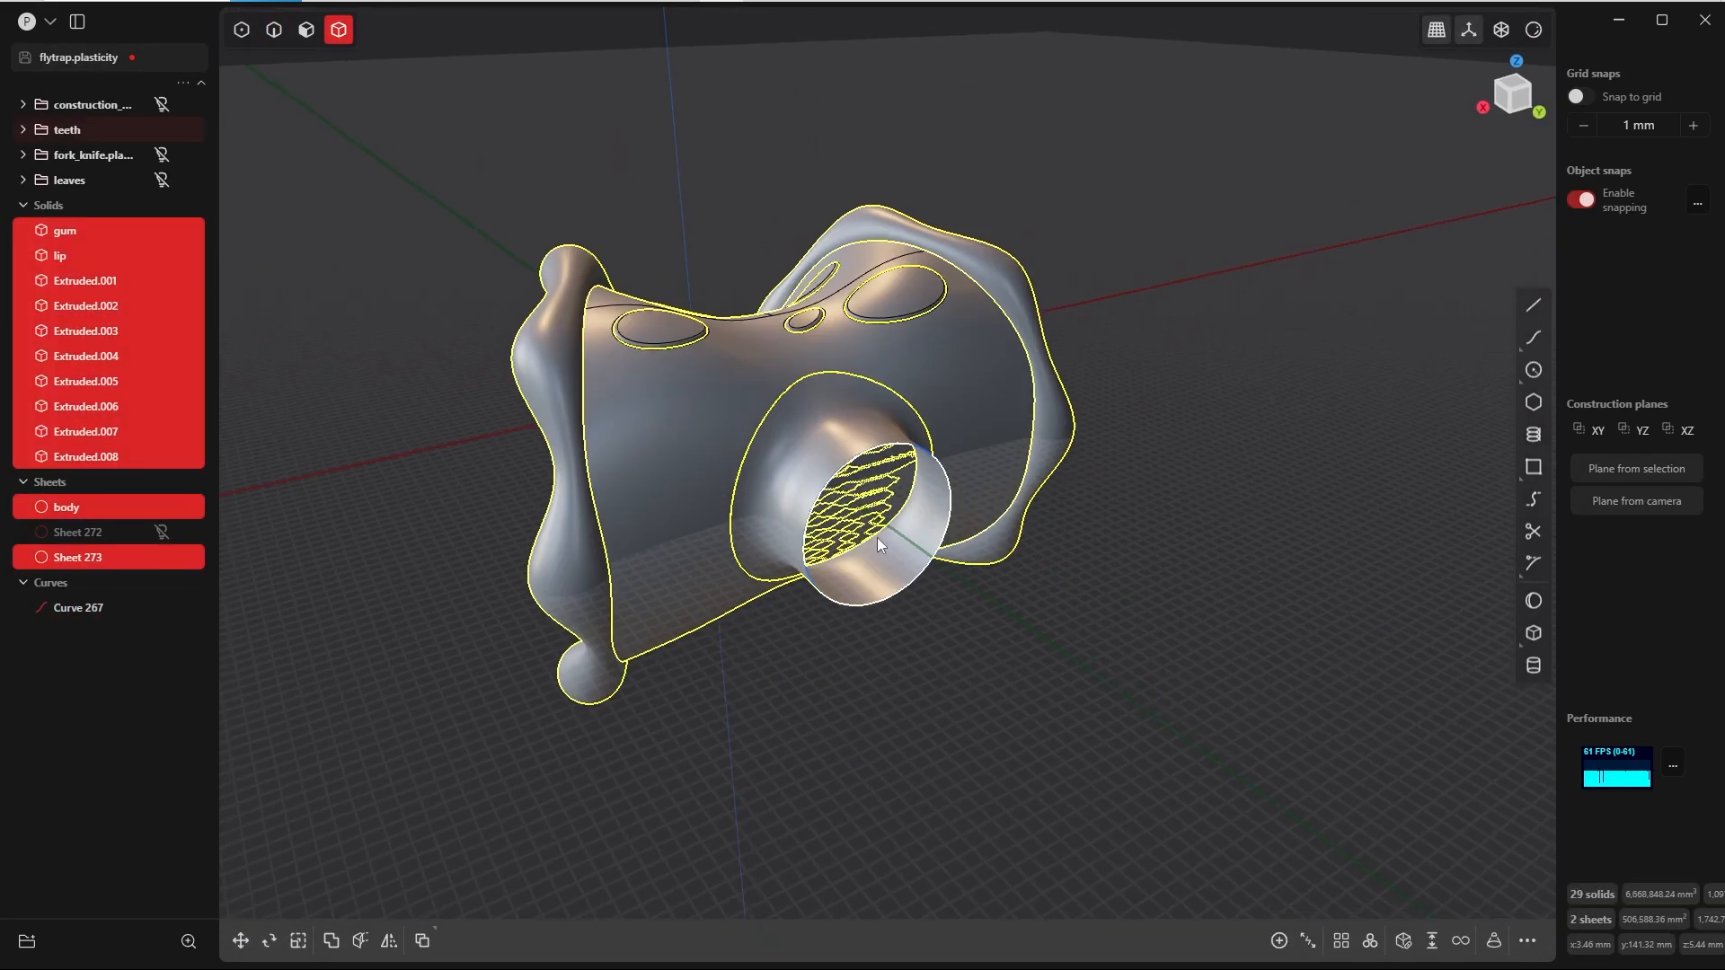
key(r)
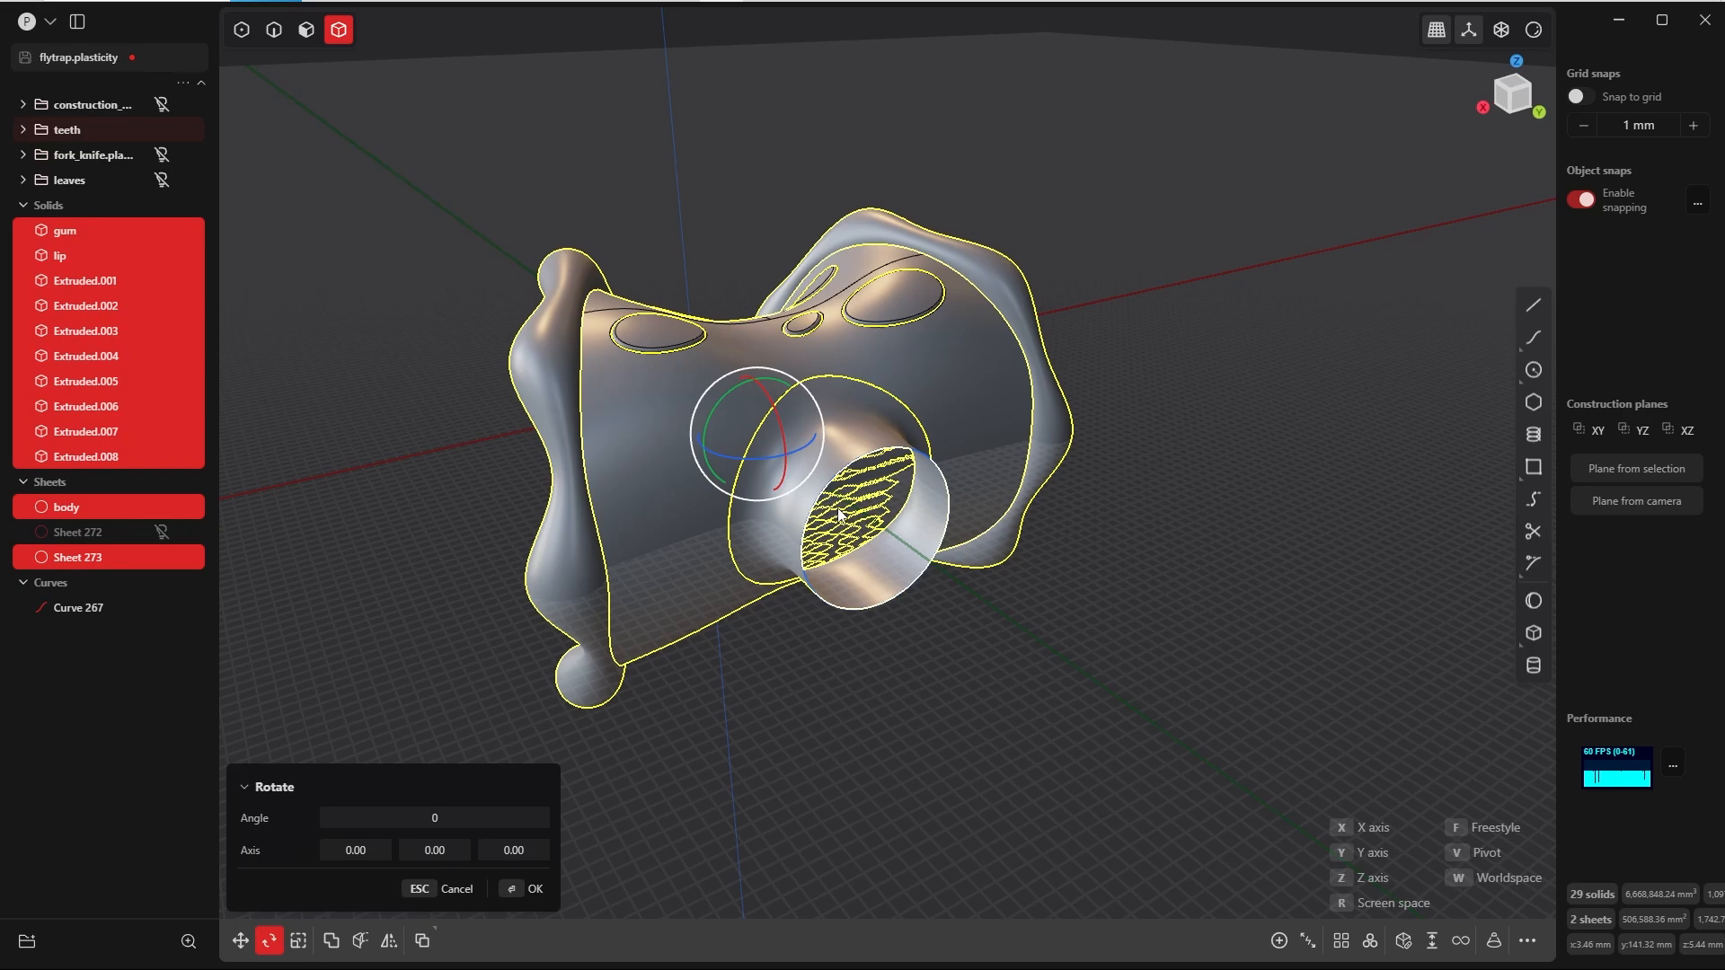
key(v)
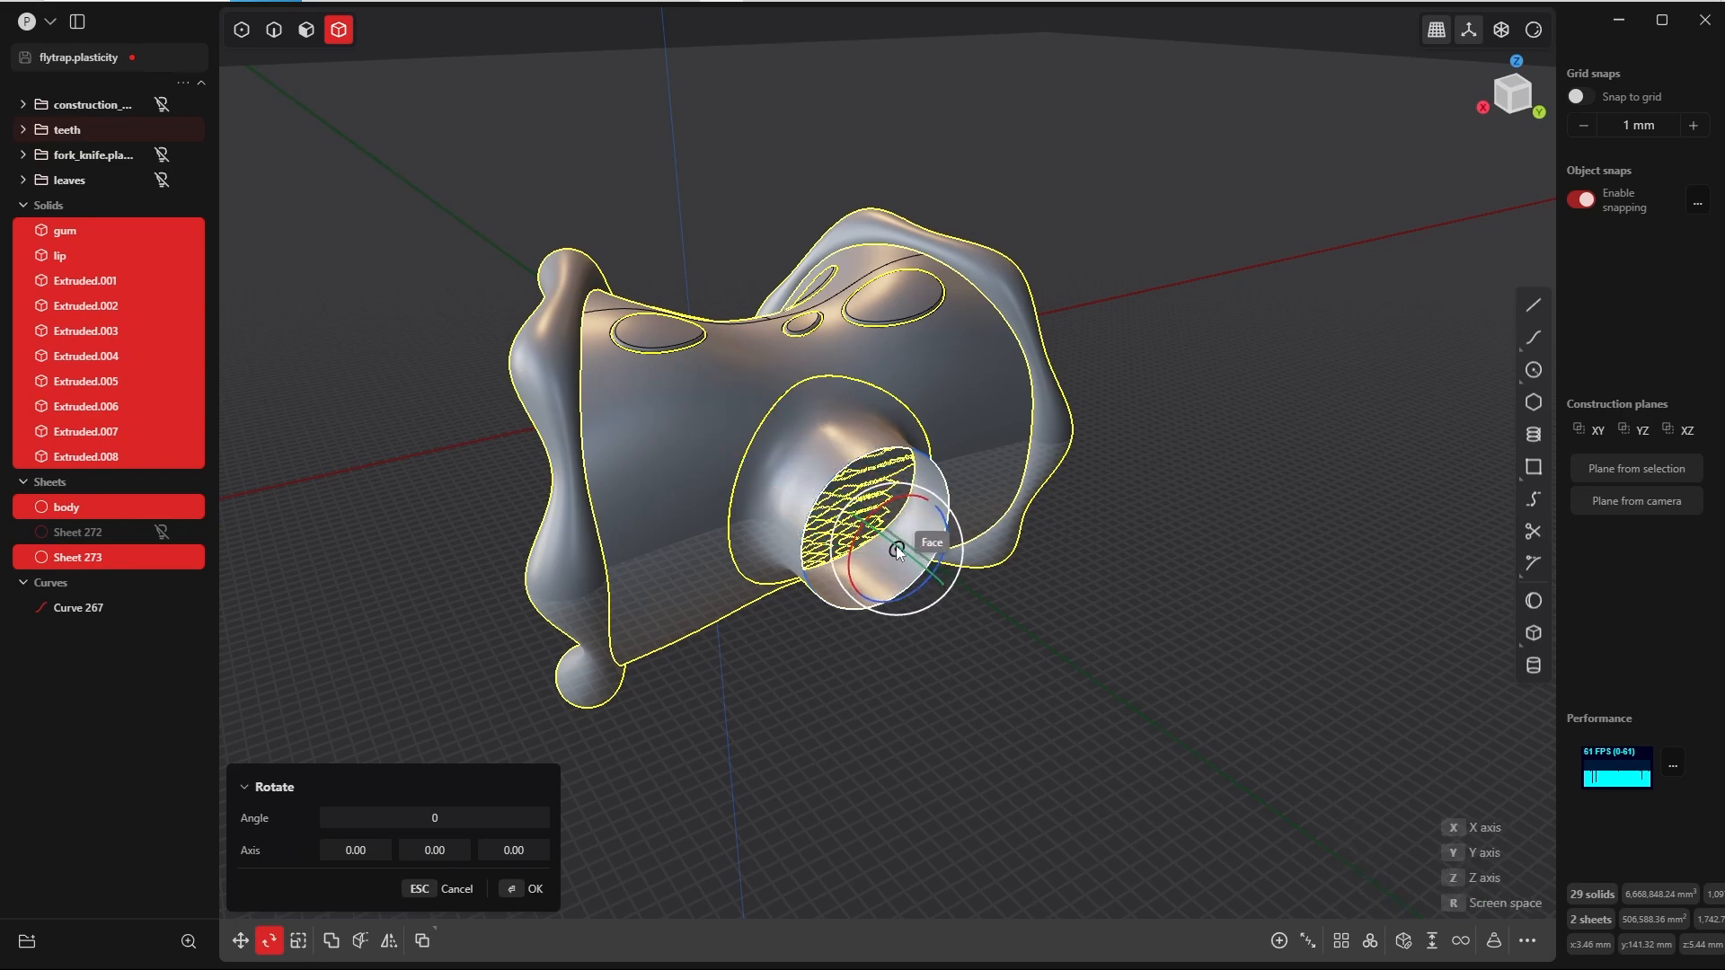
middle_drag(898, 550, 938, 477)
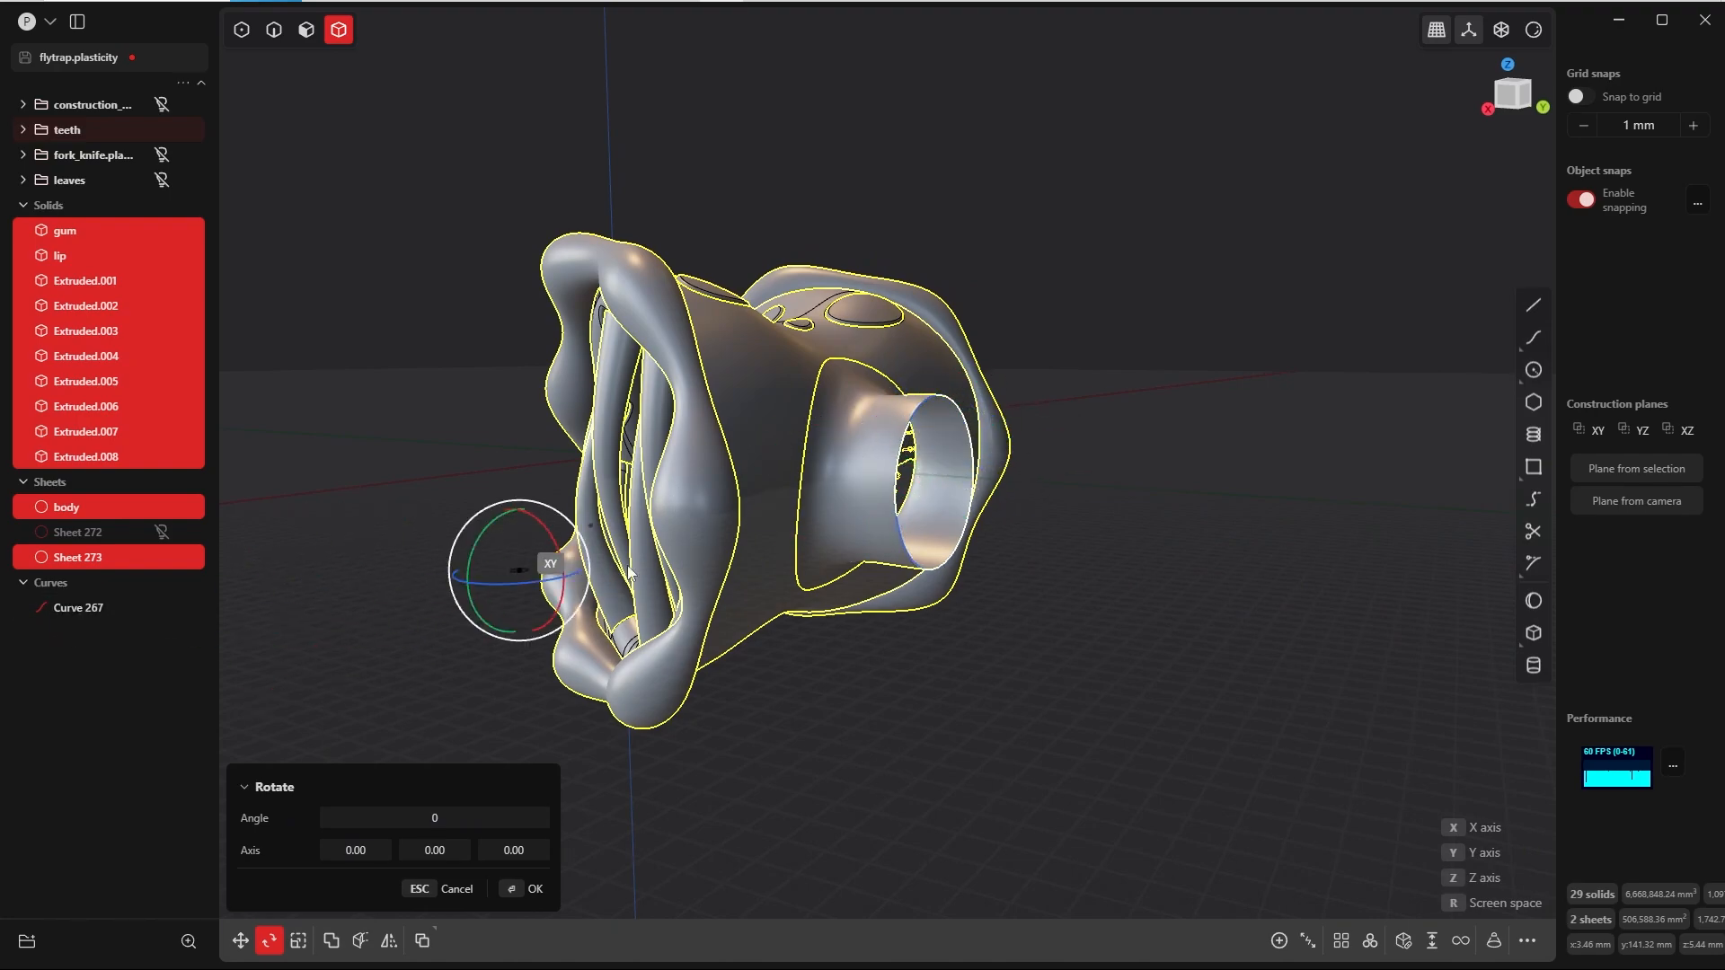
middle_drag(929, 471, 1075, 332)
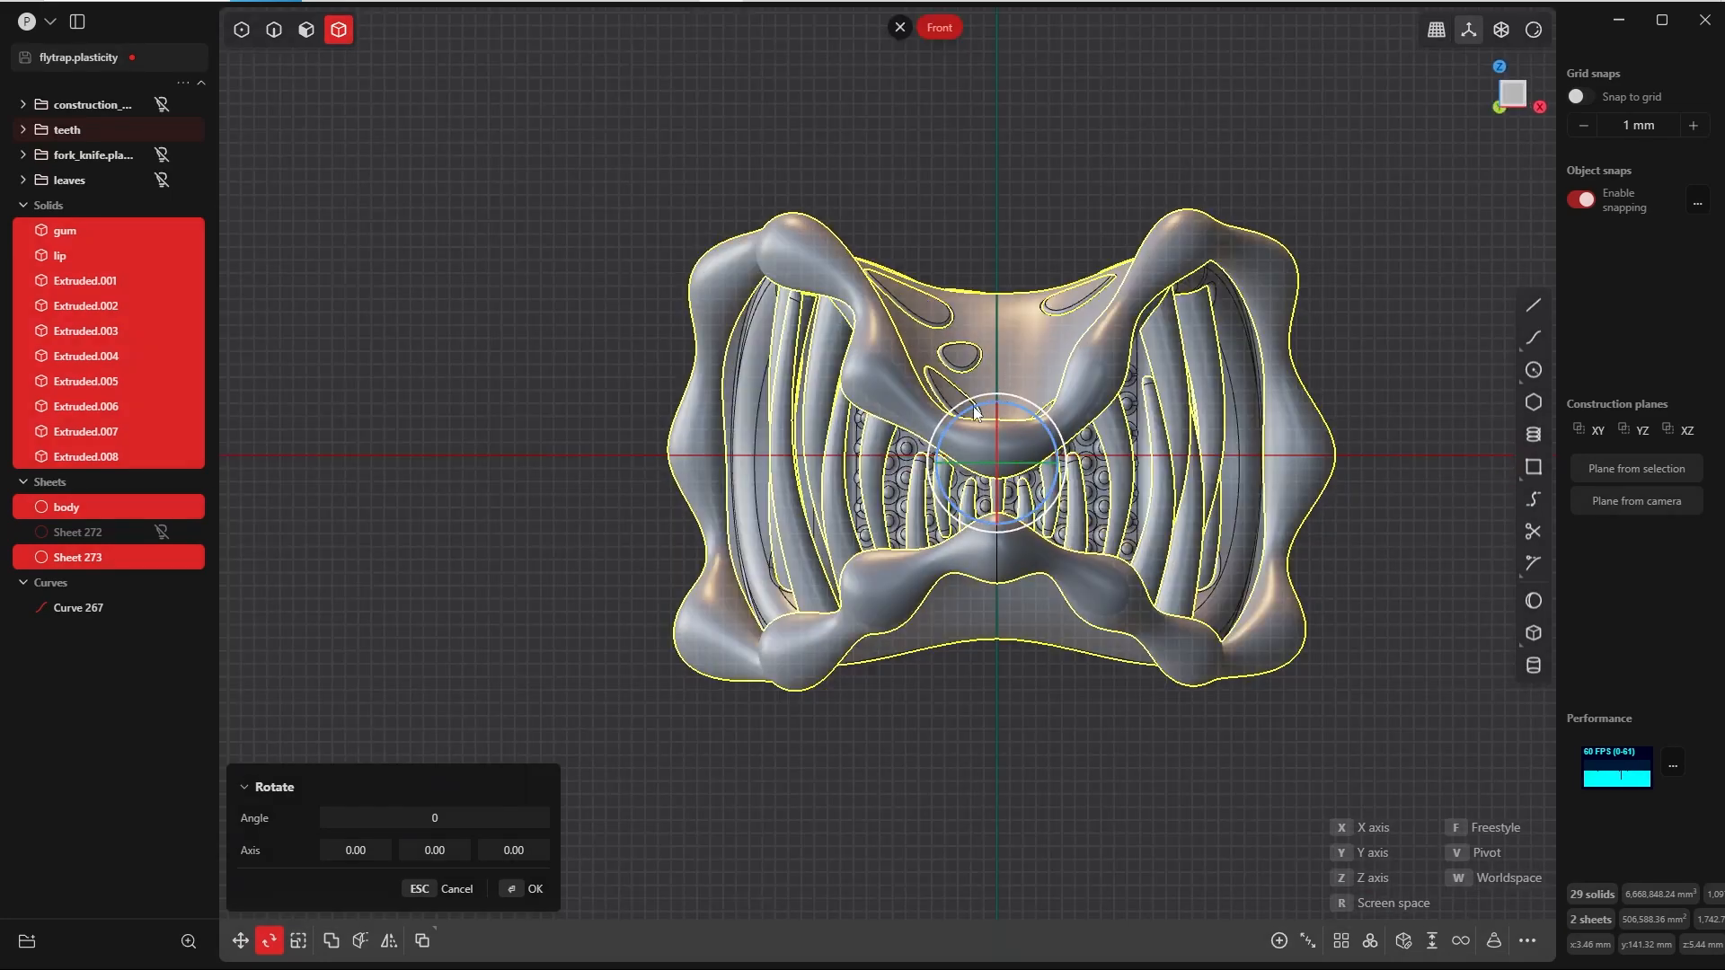
drag(976, 412, 944, 438)
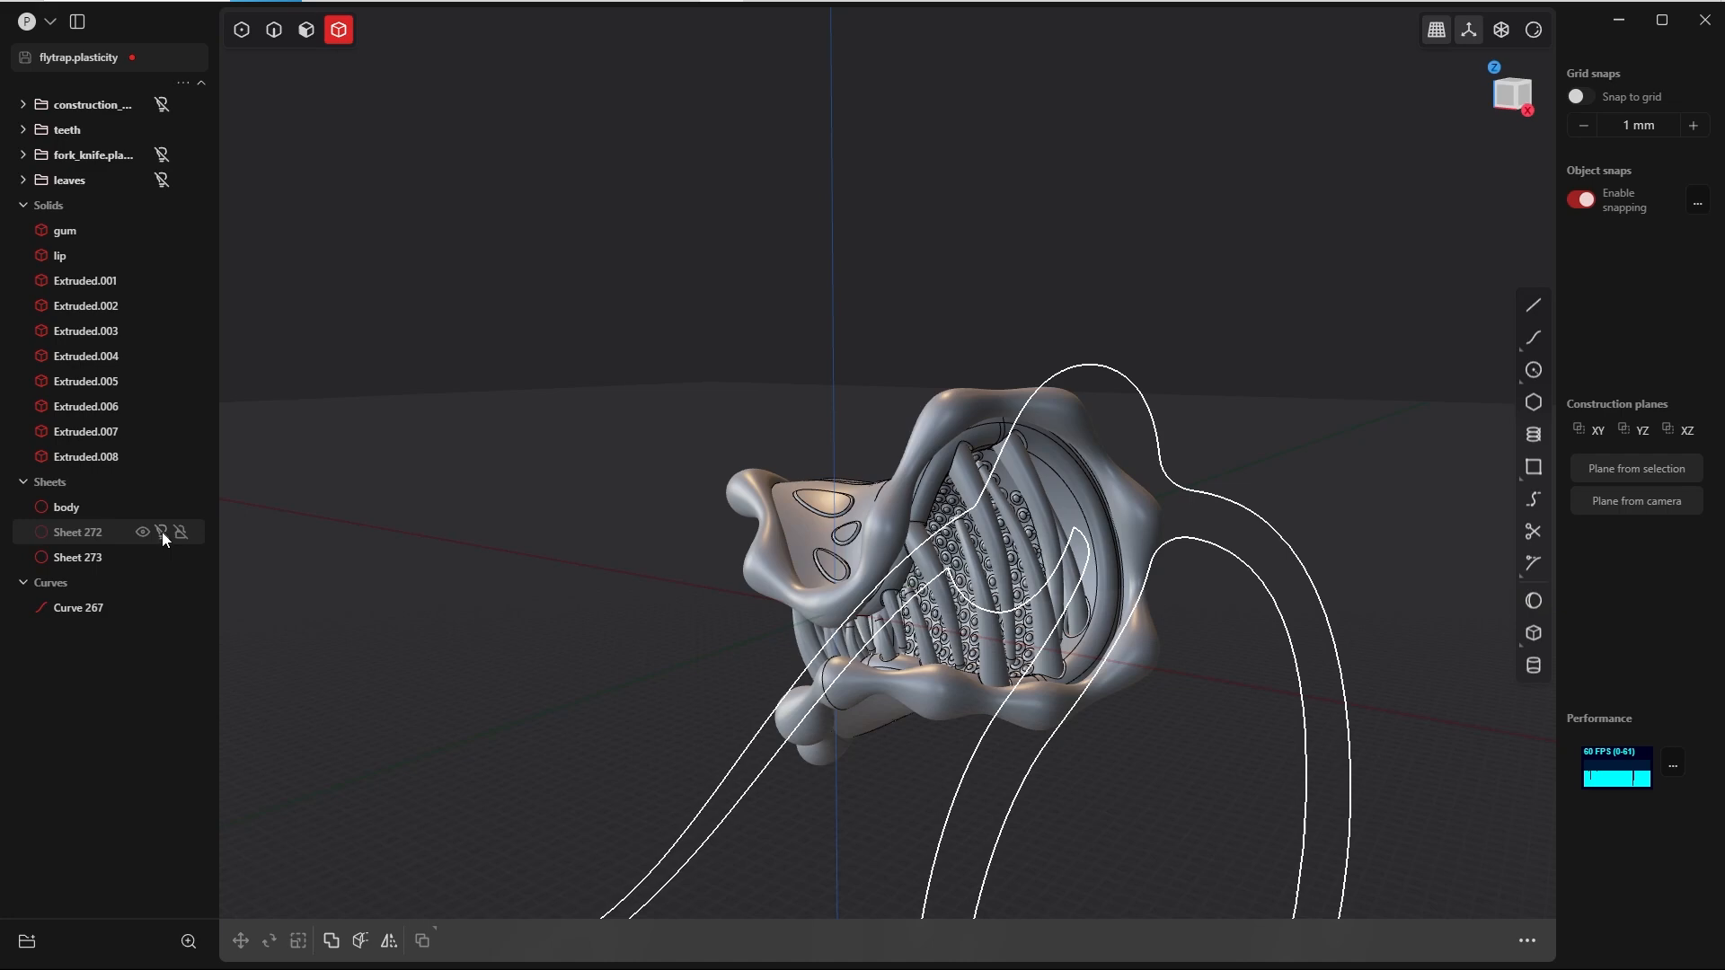
Step: Show the hidden stem sheet again and inspect the neck seam behind the tilted head
click(162, 532)
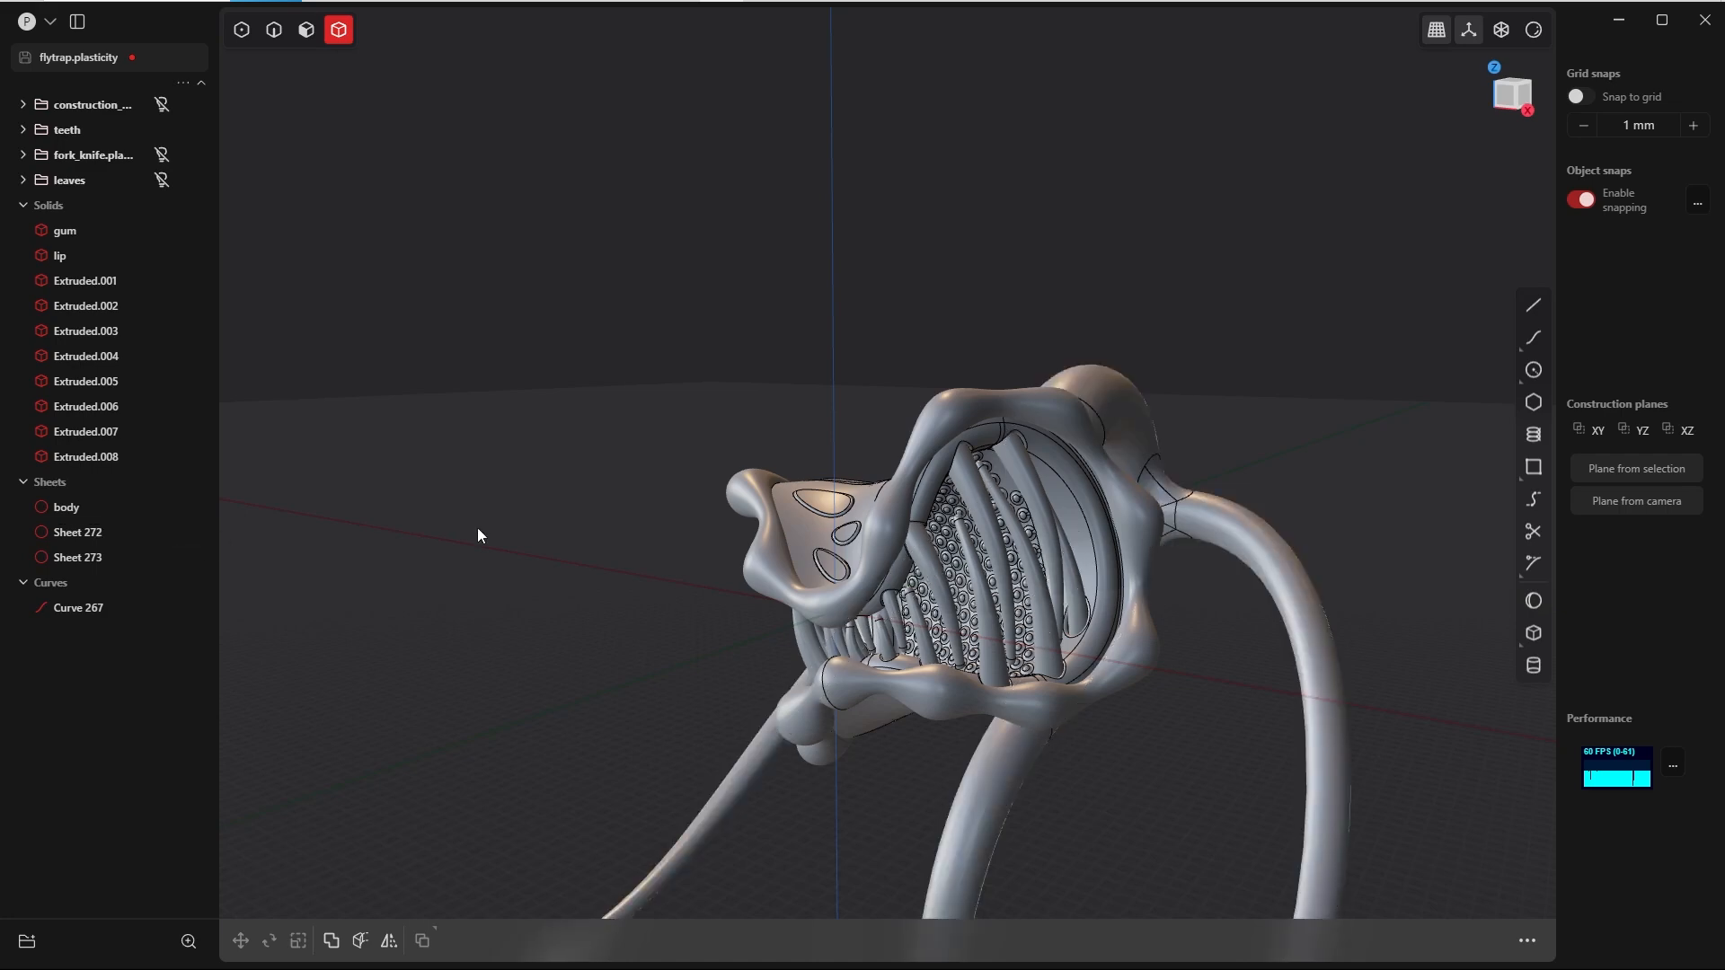
middle_drag(477, 527, 848, 465)
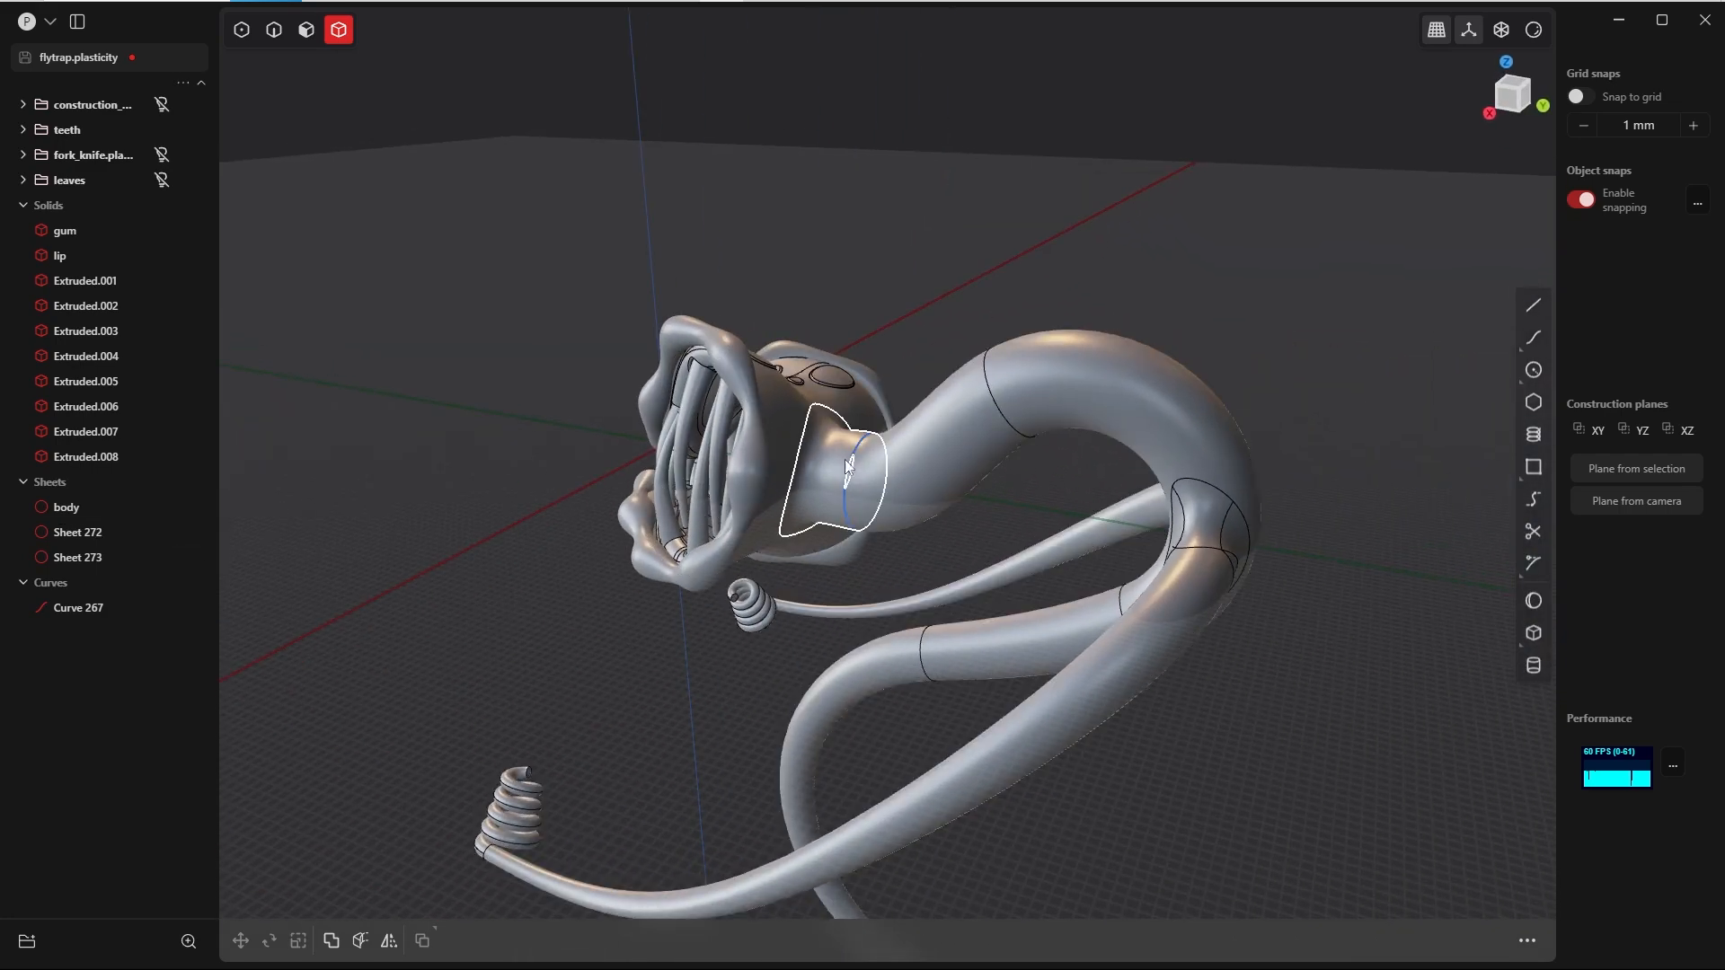
scroll(898, 519, up, 5)
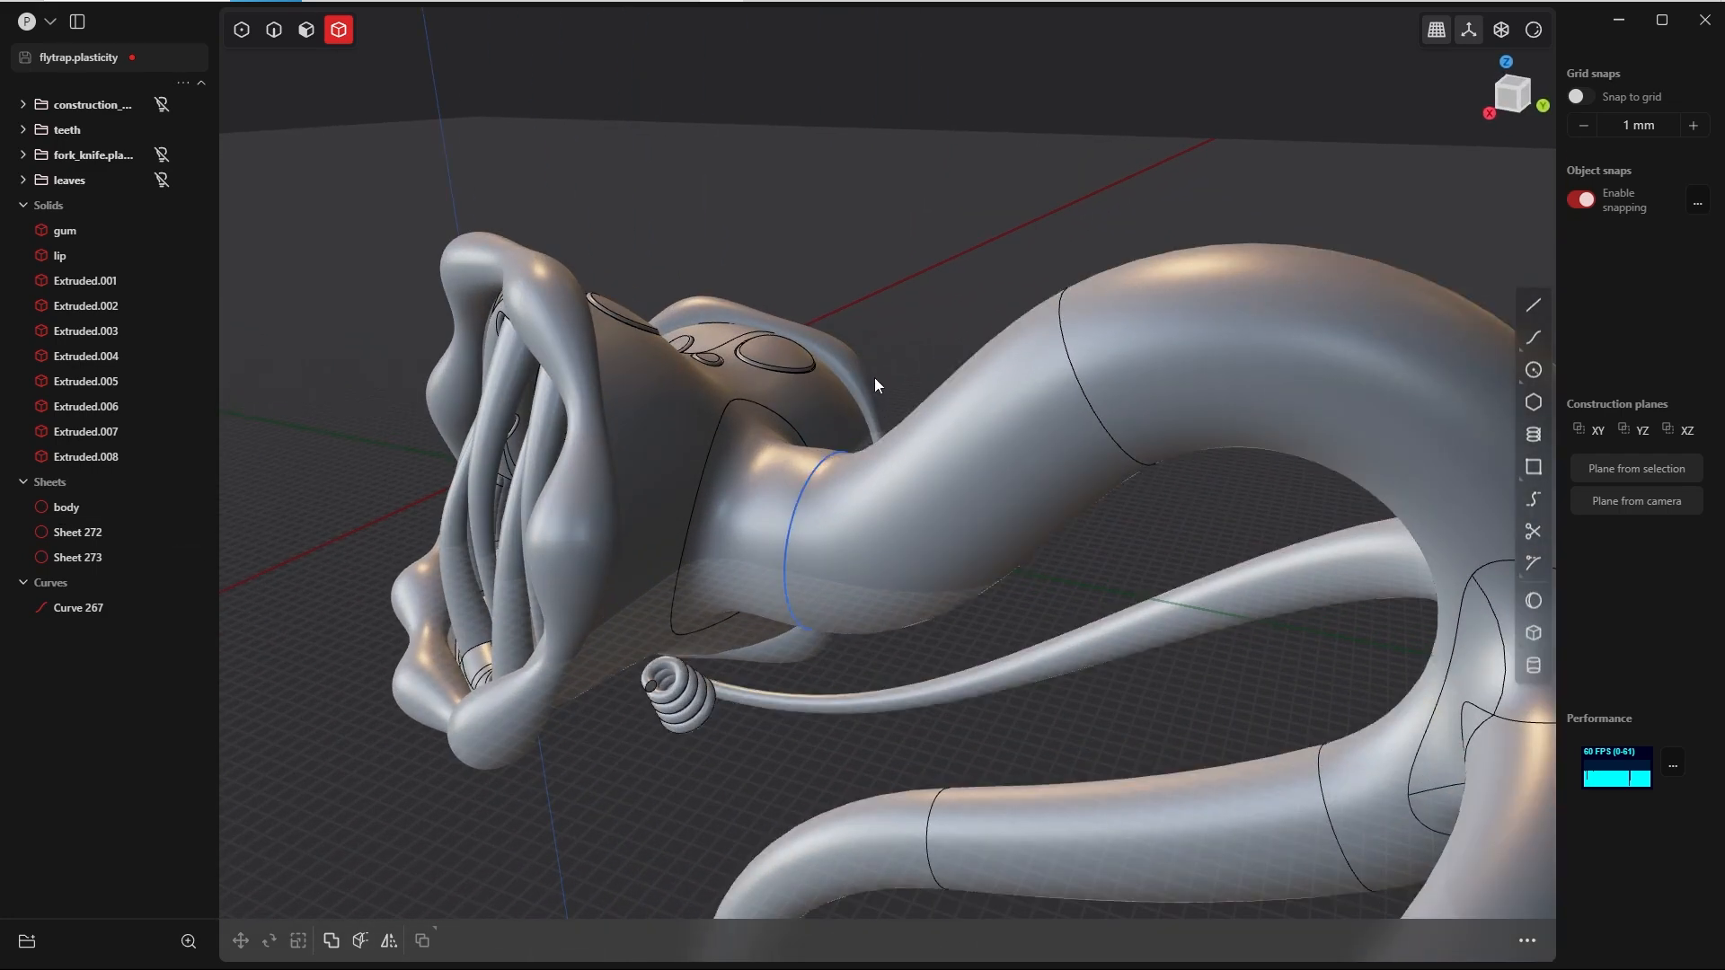
middle_drag(875, 378, 903, 410)
Step: Hide the curve at the neck seam and join the neck piece with the long stem sheet
key(Tab)
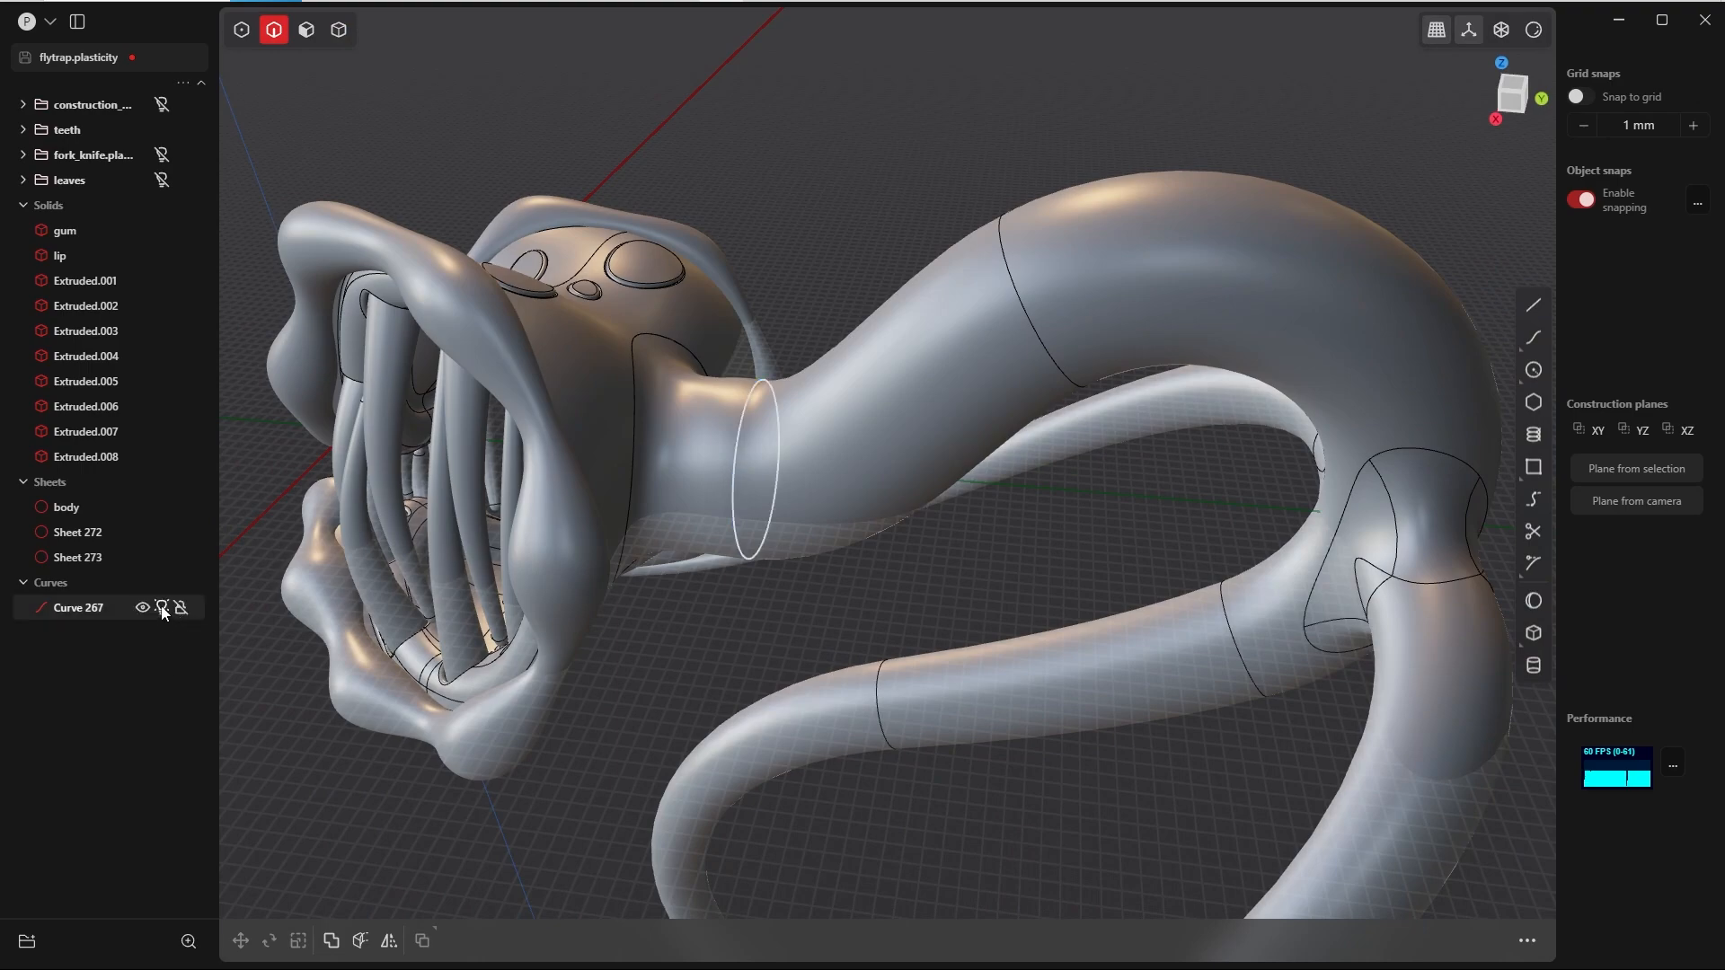
click(162, 608)
key(4)
click(710, 423)
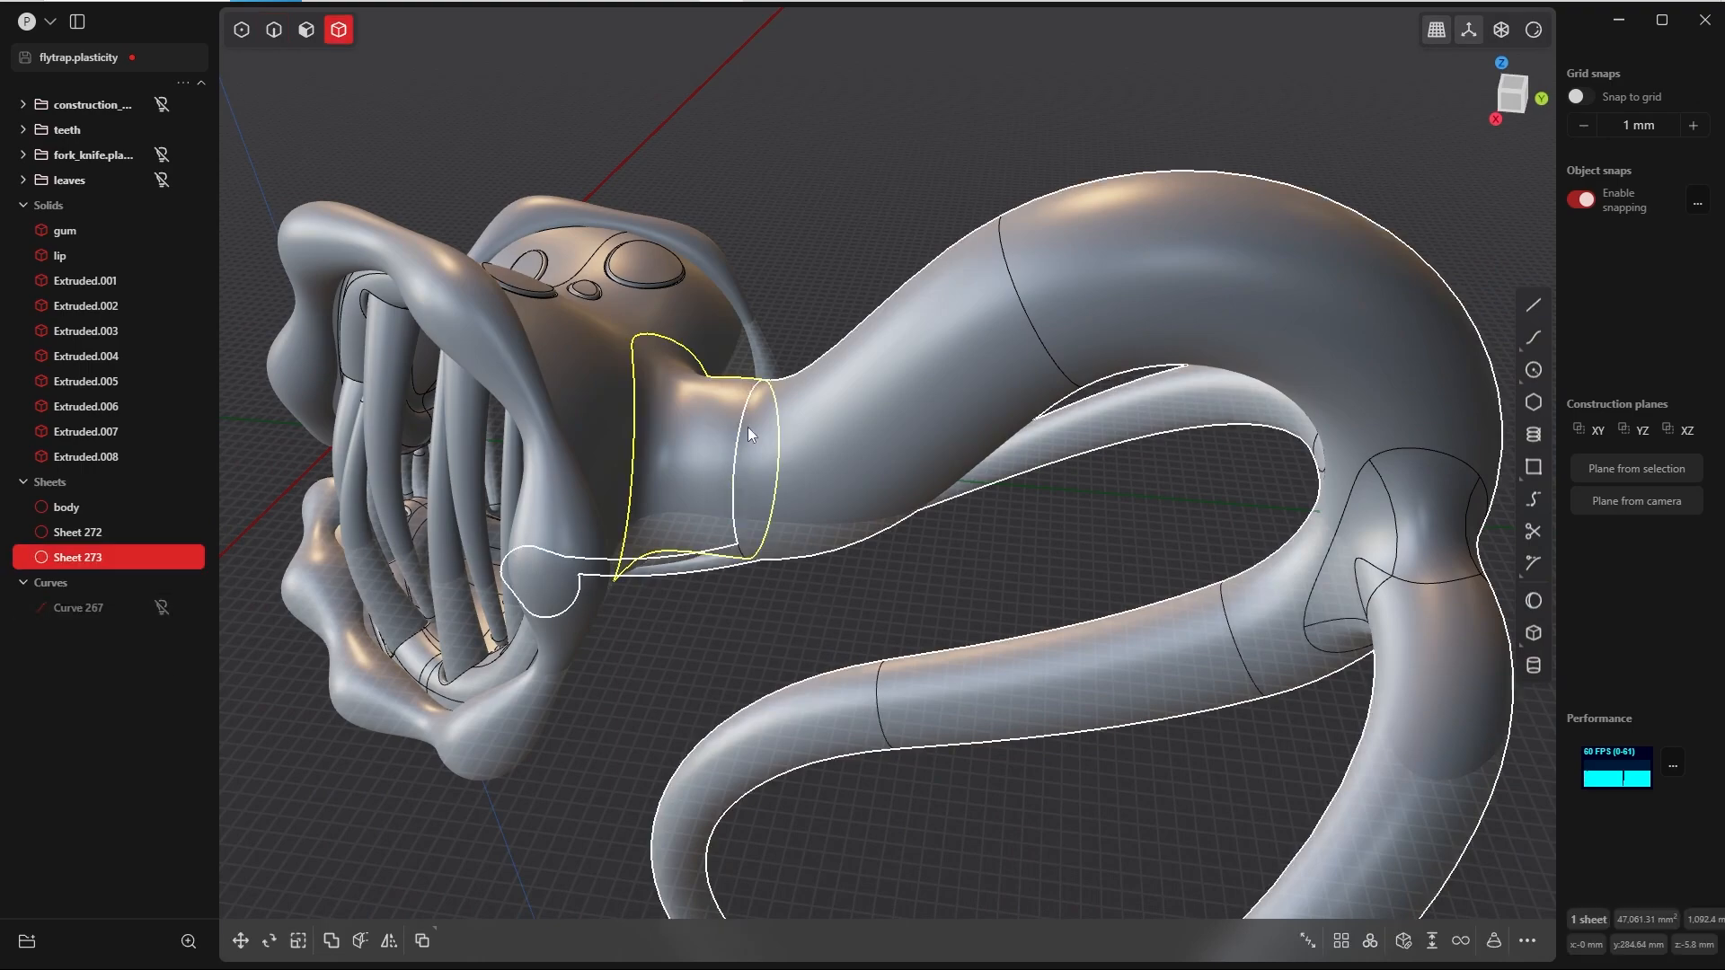
shift+click(827, 422)
middle_drag(829, 419, 807, 389)
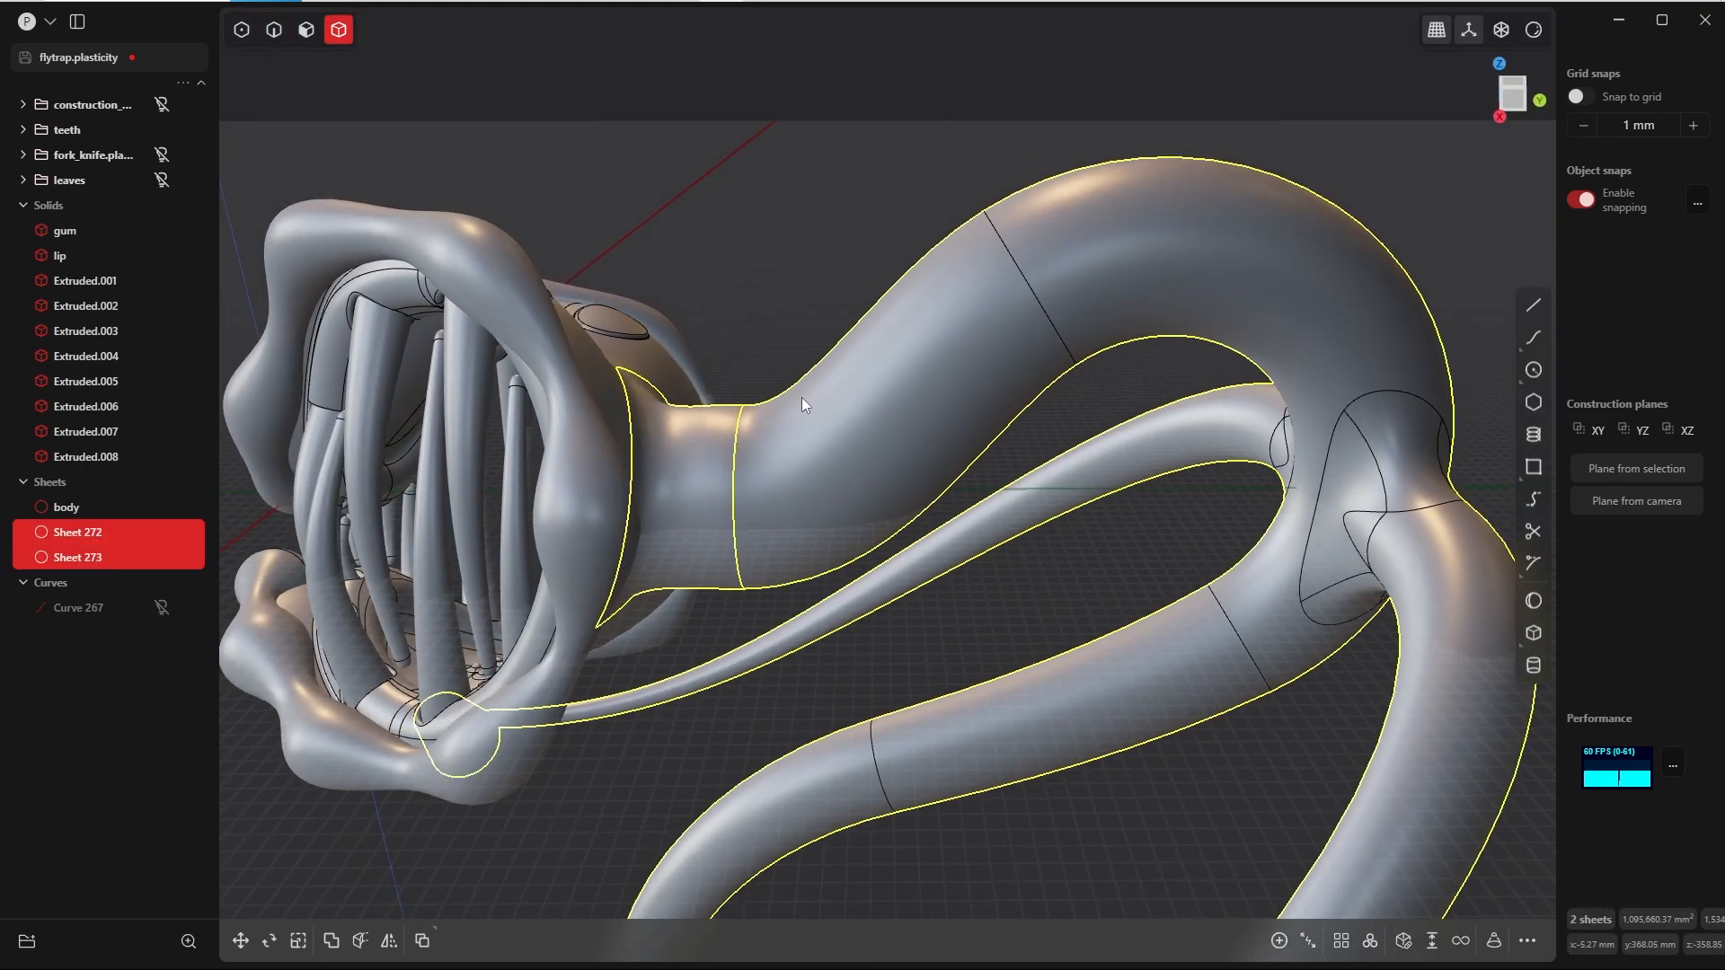
key(j)
click(769, 350)
scroll(769, 341, down, 2)
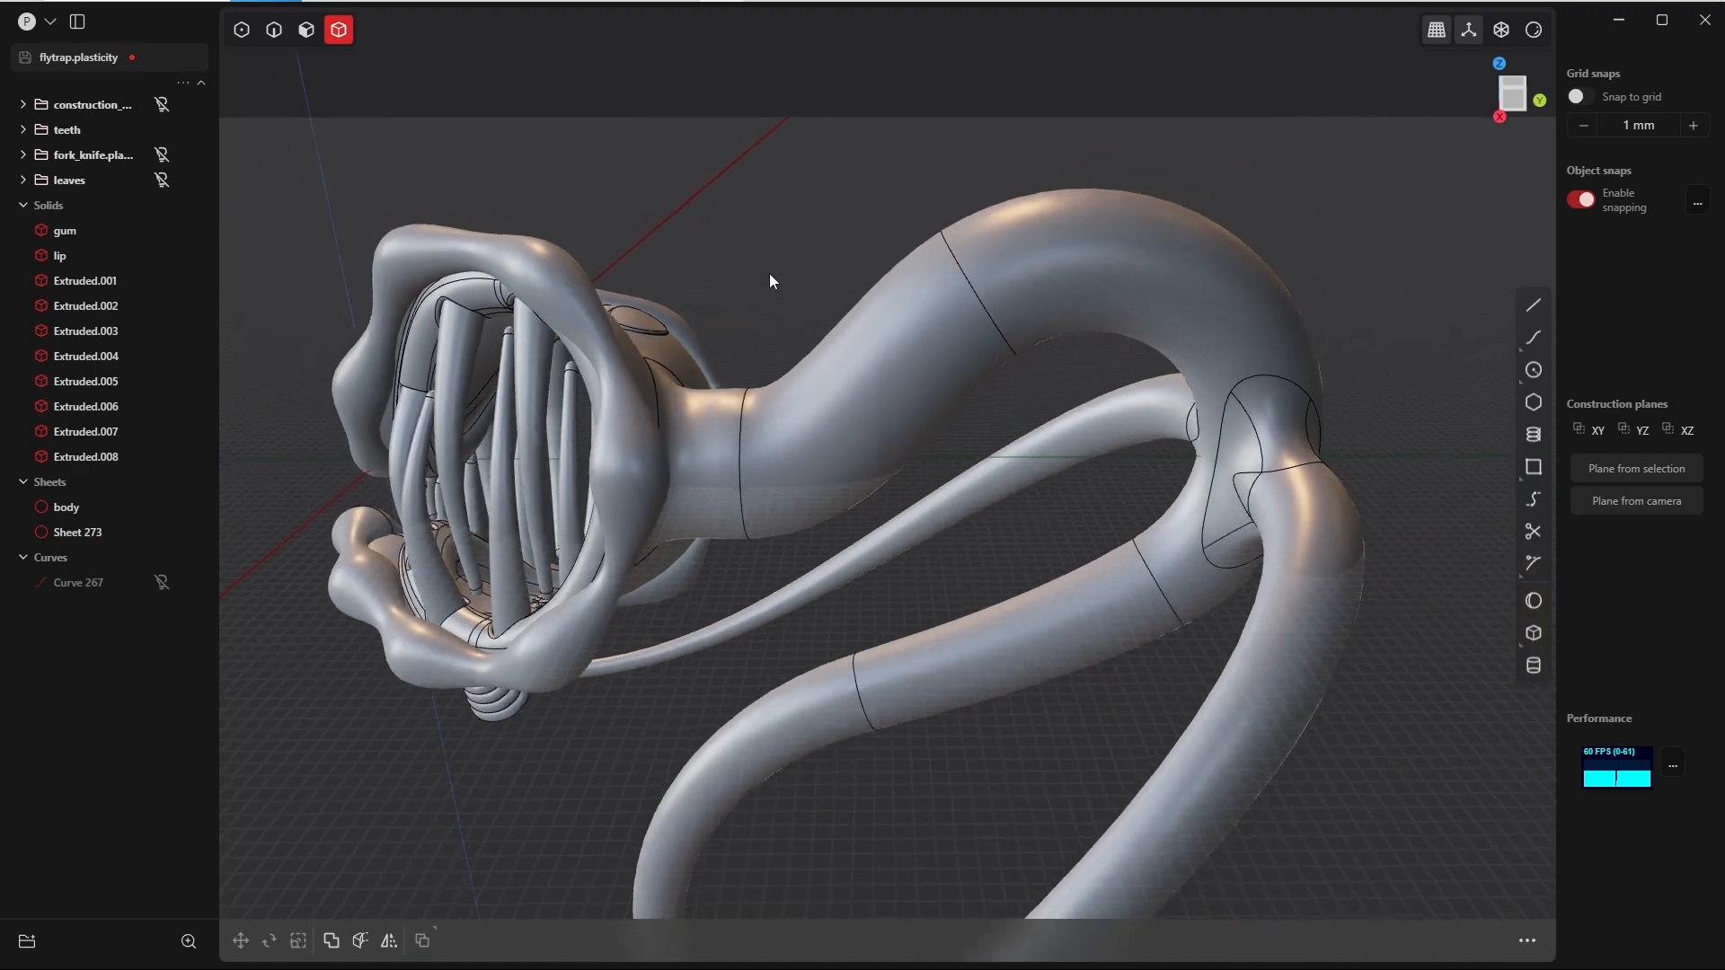
Step: Join the head's body sheet with the neck and stem sheet into one closed body
middle_drag(784, 329, 666, 515)
click(668, 516)
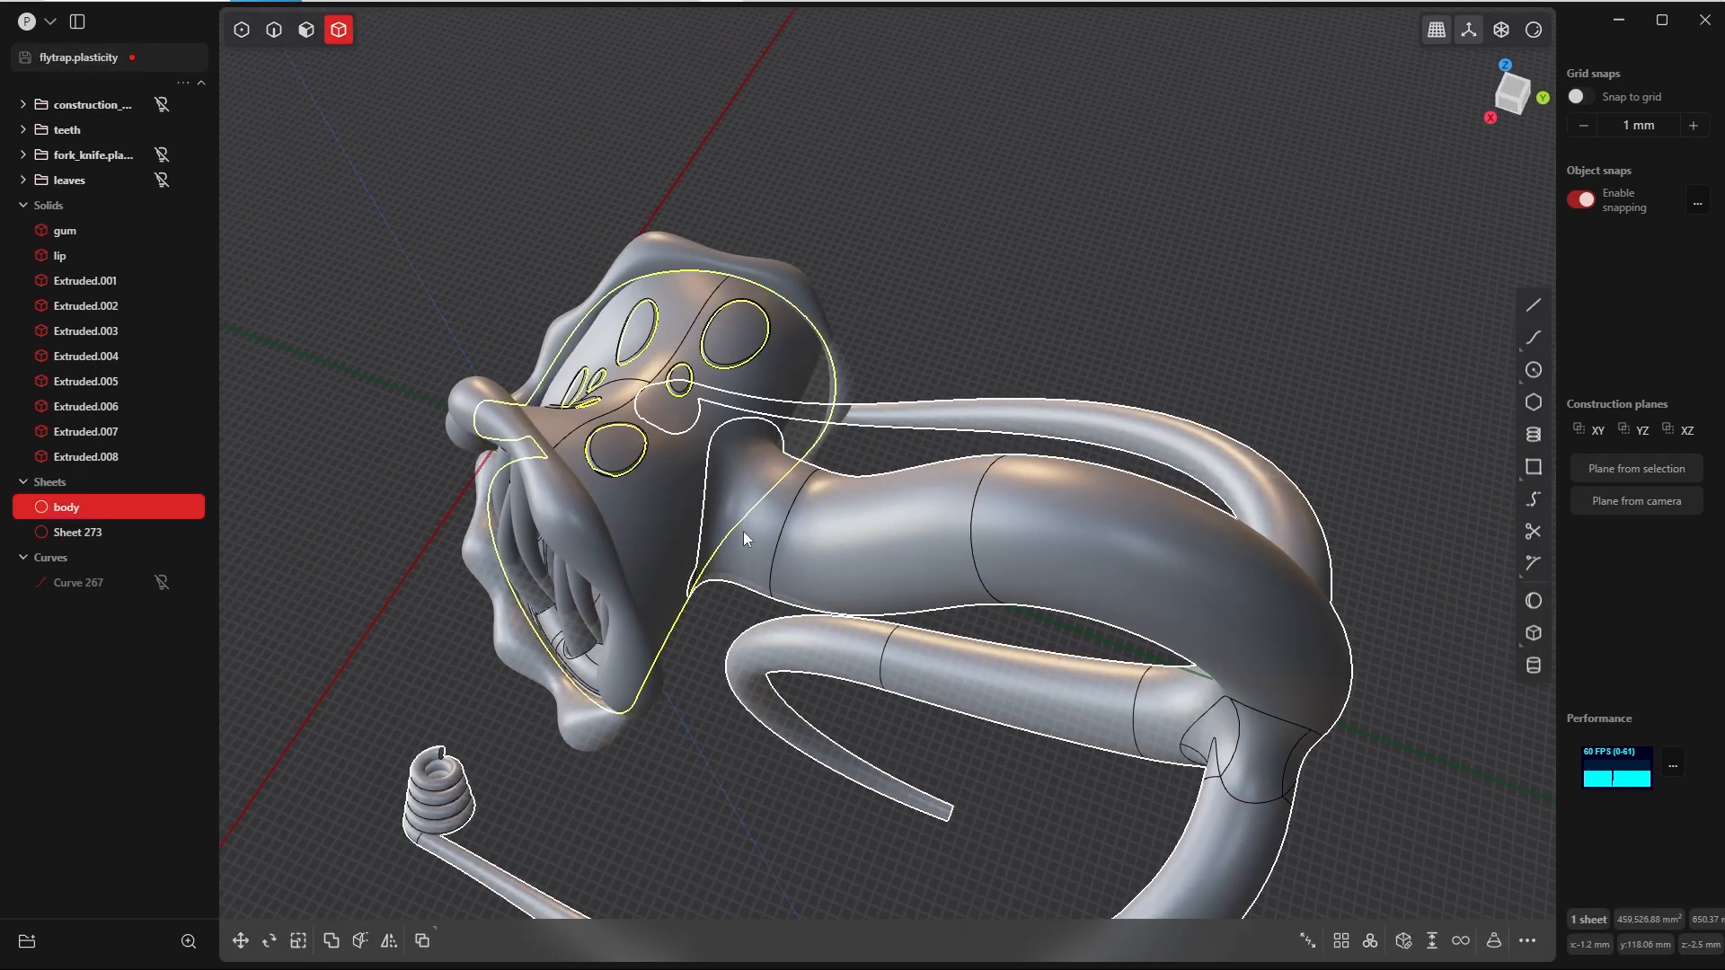
shift+click(789, 528)
middle_drag(794, 530, 763, 407)
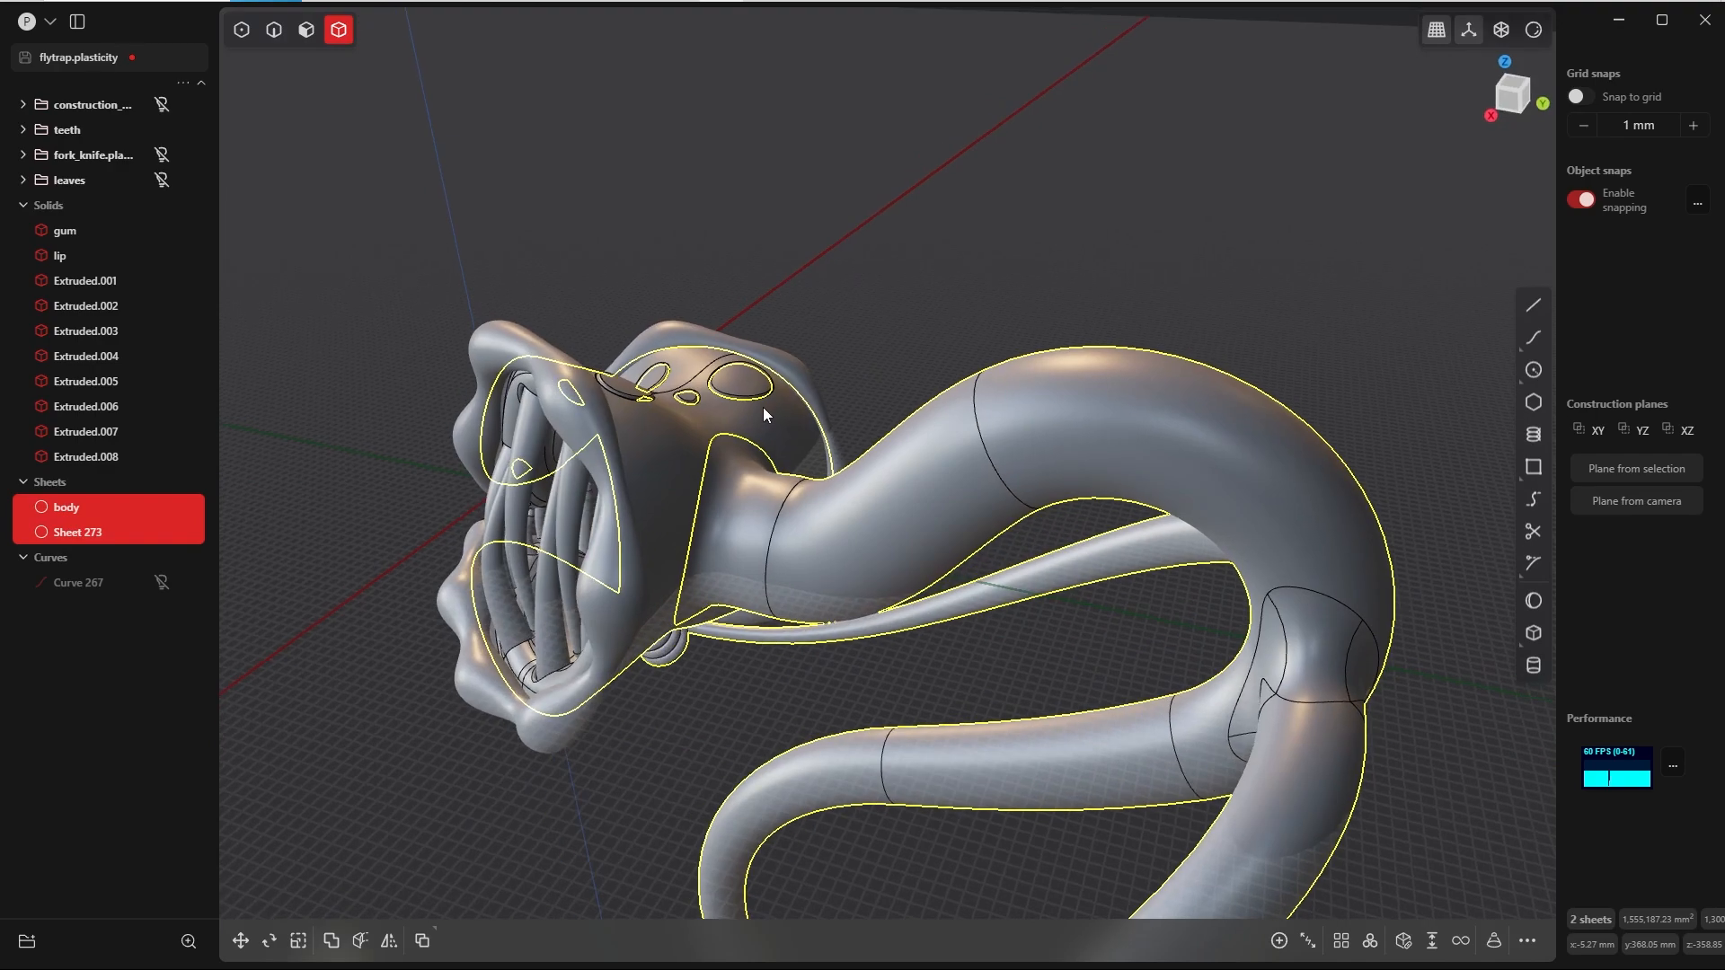
key(ctrl+j)
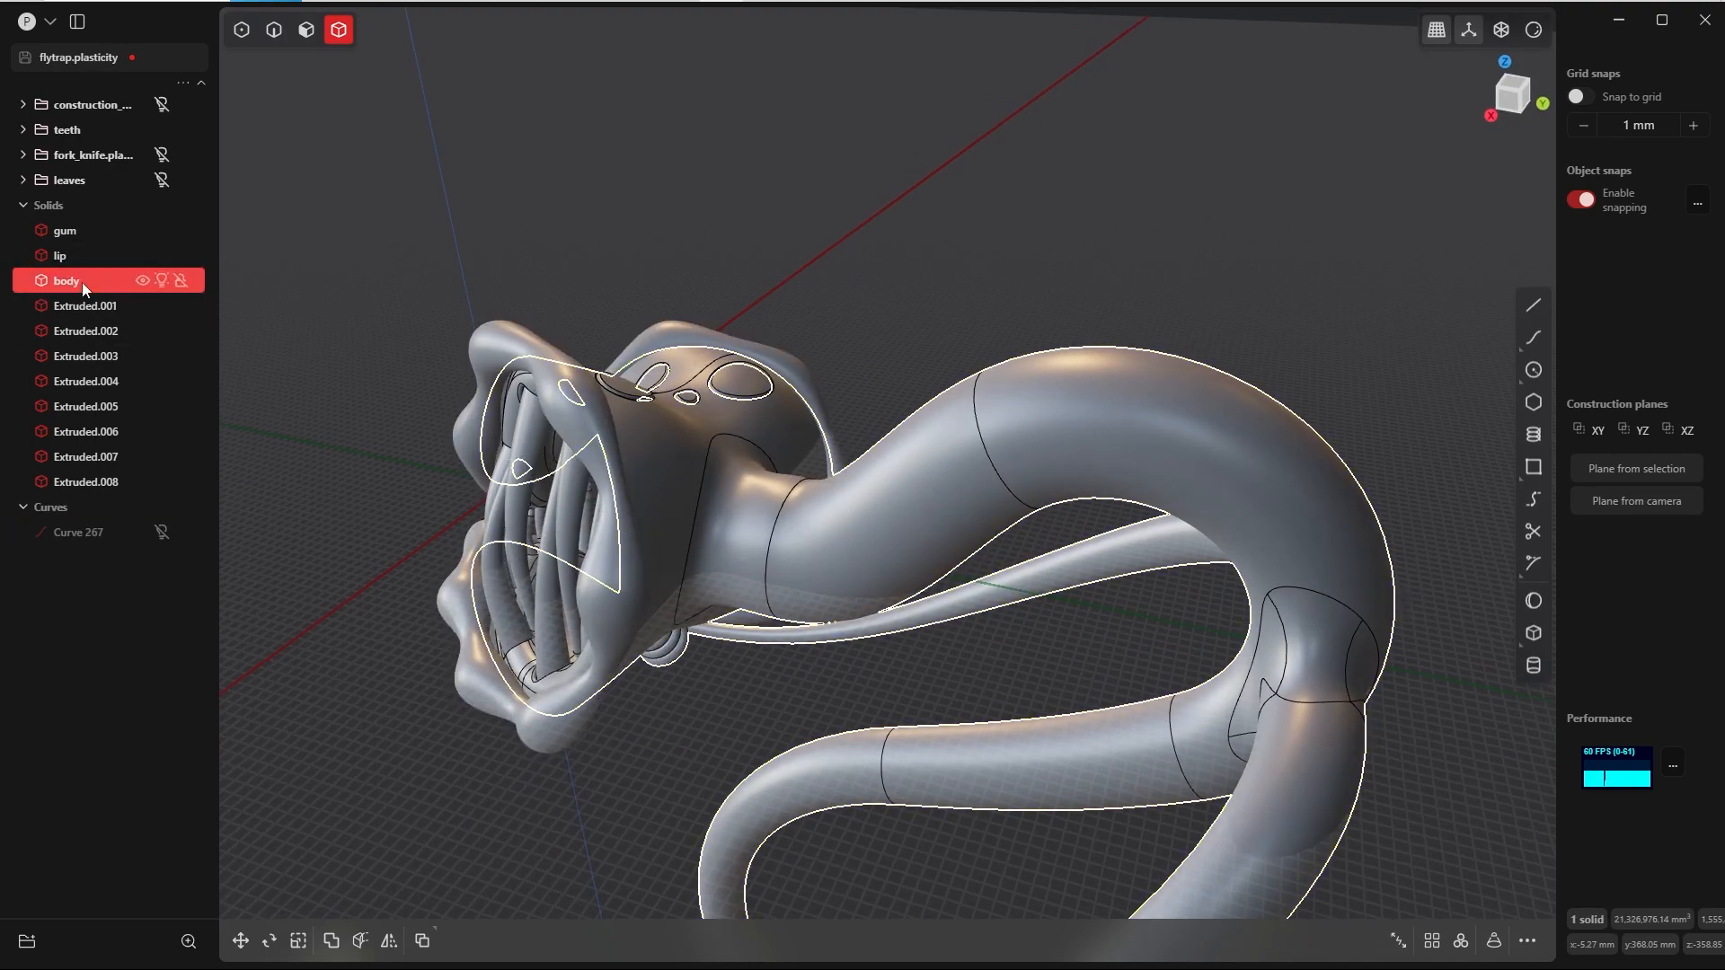
Step: Show the fork_knife and leaves groups around the tilted head
key(KP_1)
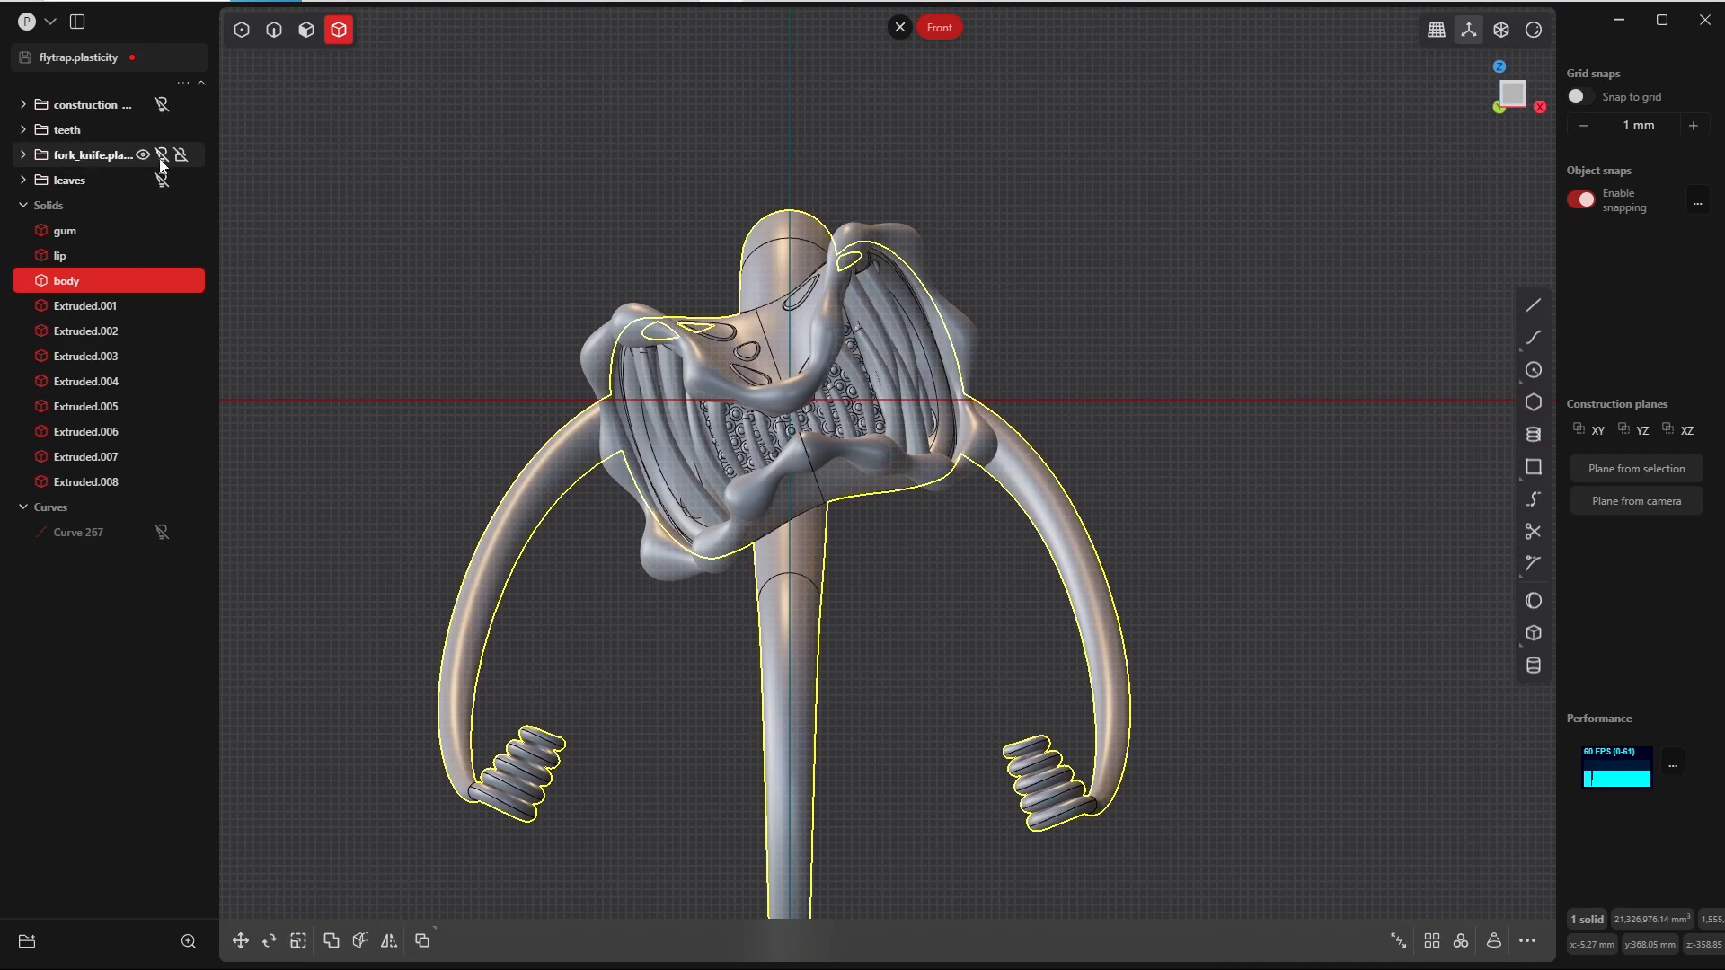
click(162, 155)
middle_drag(775, 477, 666, 498)
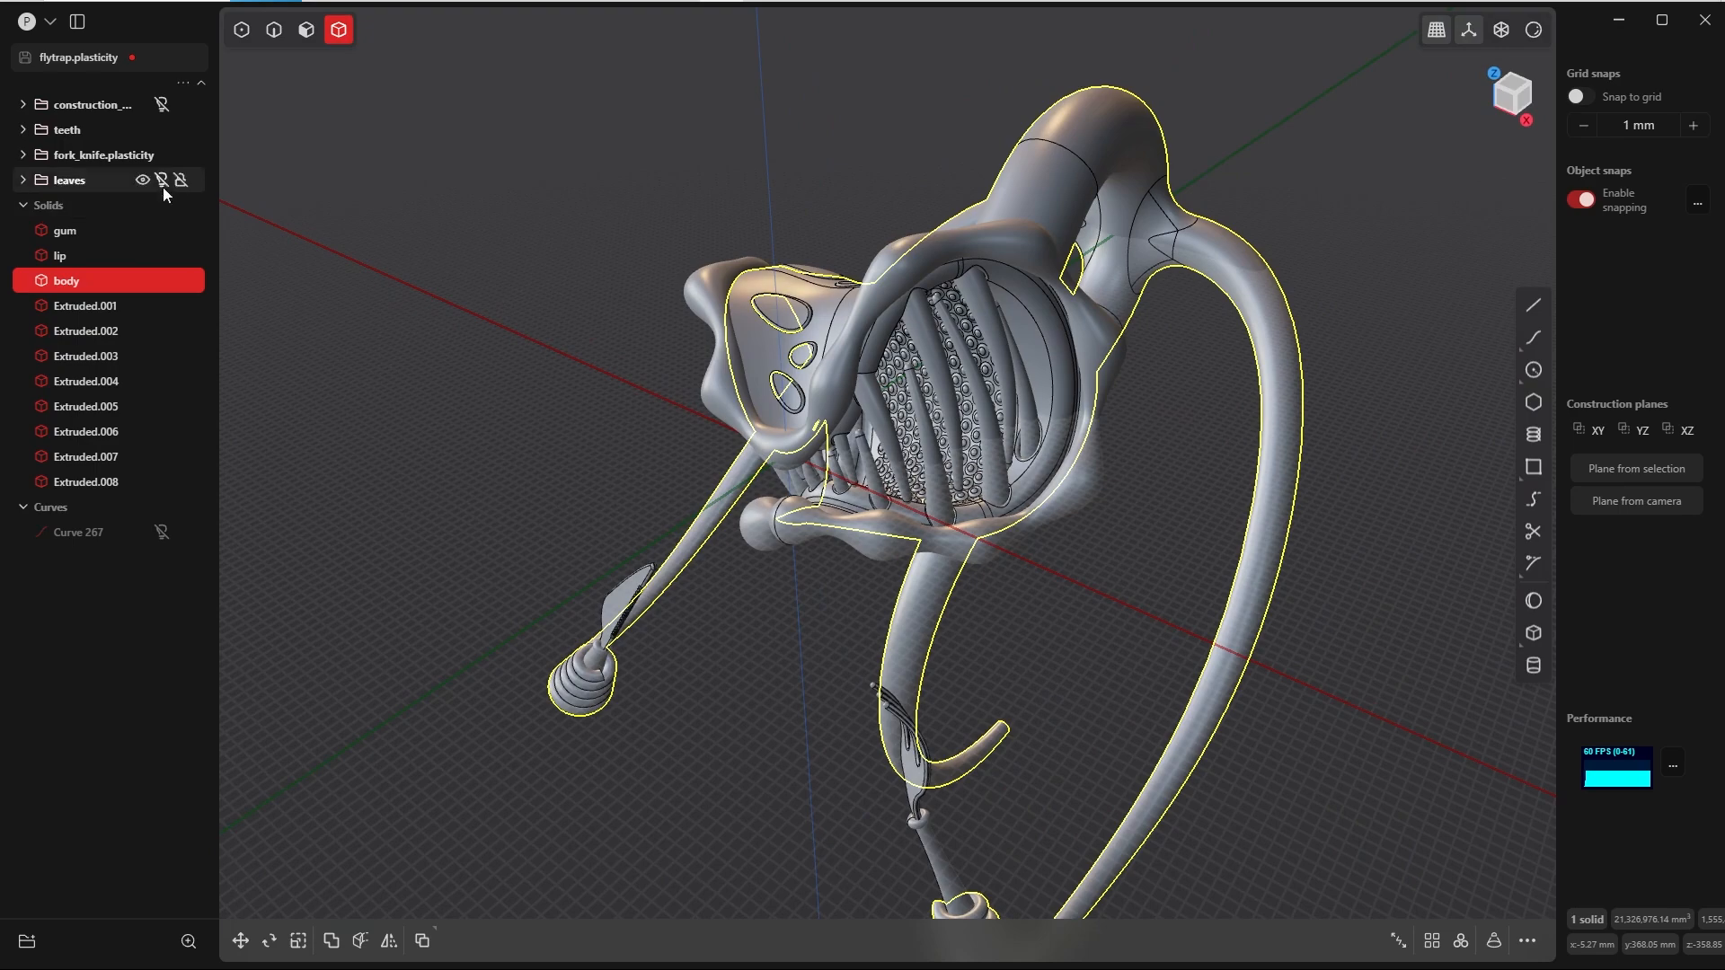
middle_drag(849, 284, 713, 180)
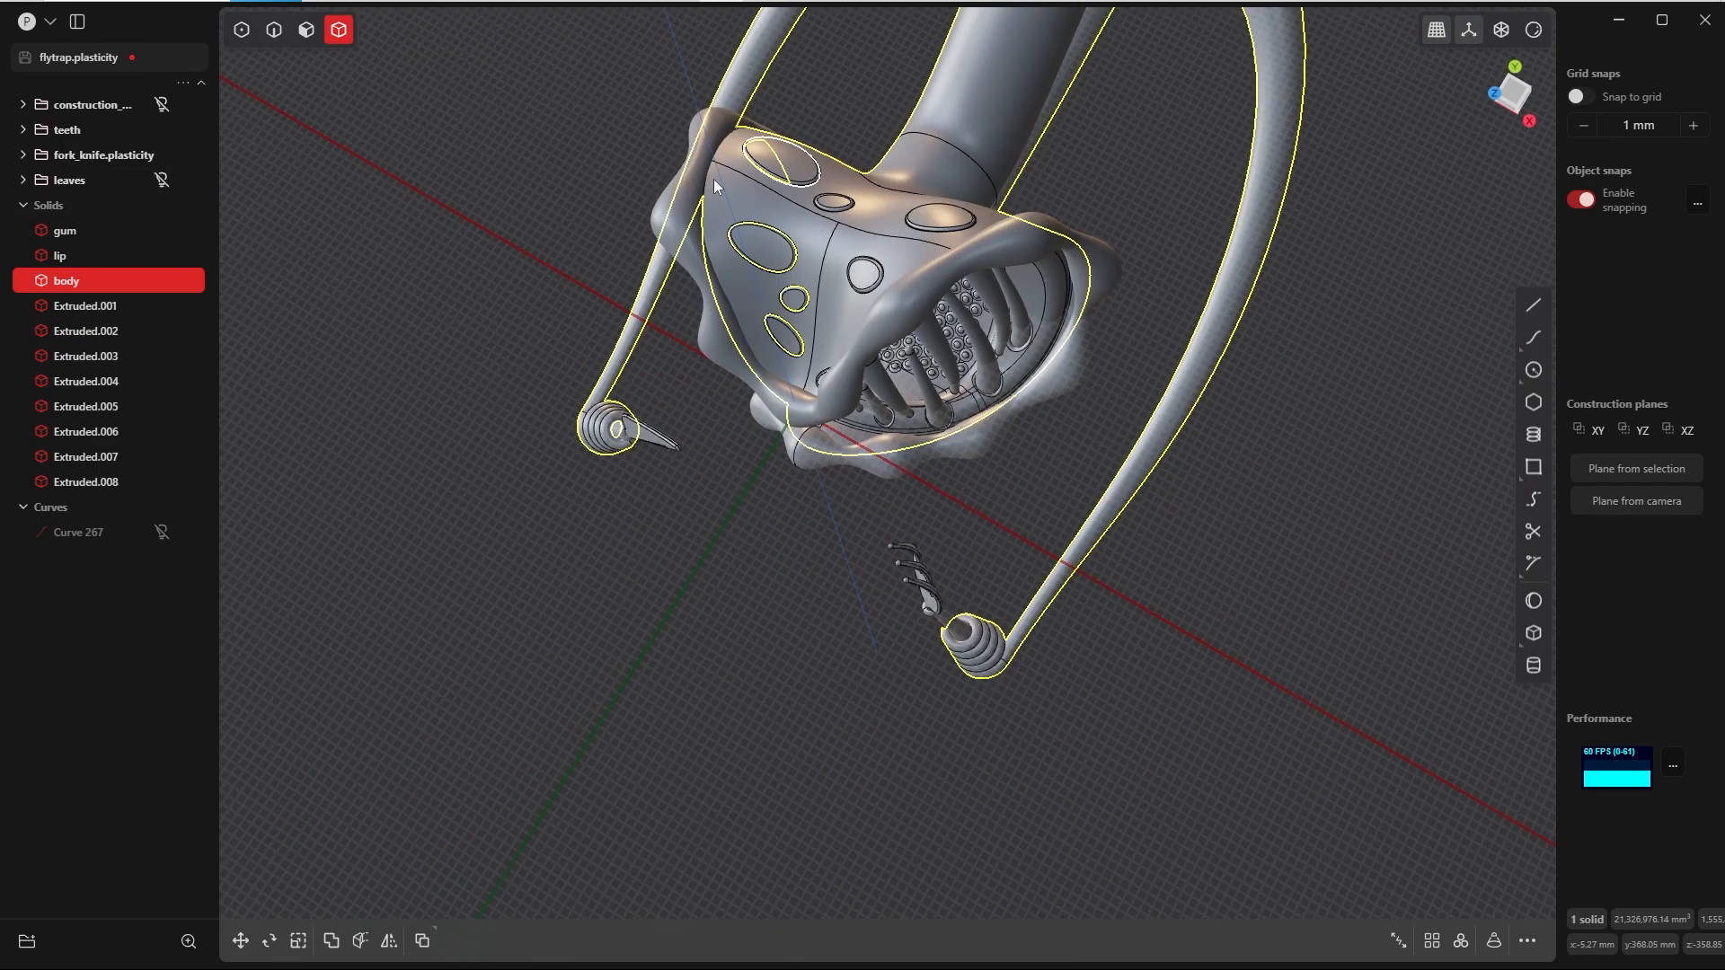
click(162, 182)
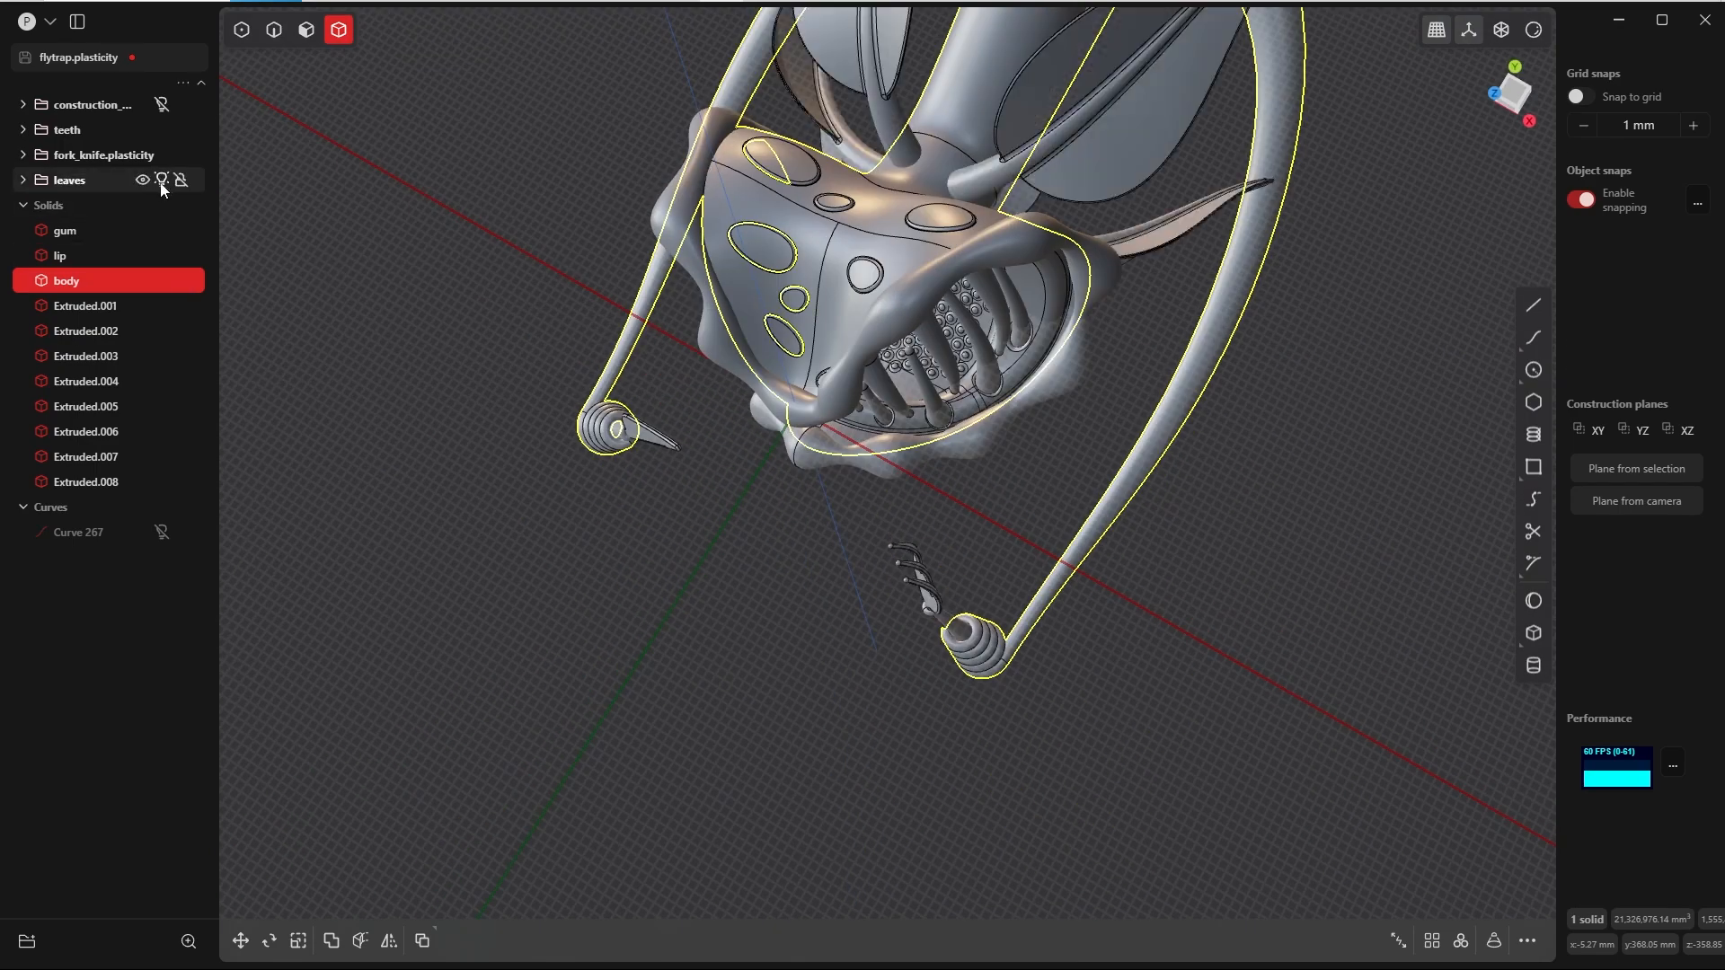
middle_drag(957, 236, 905, 351)
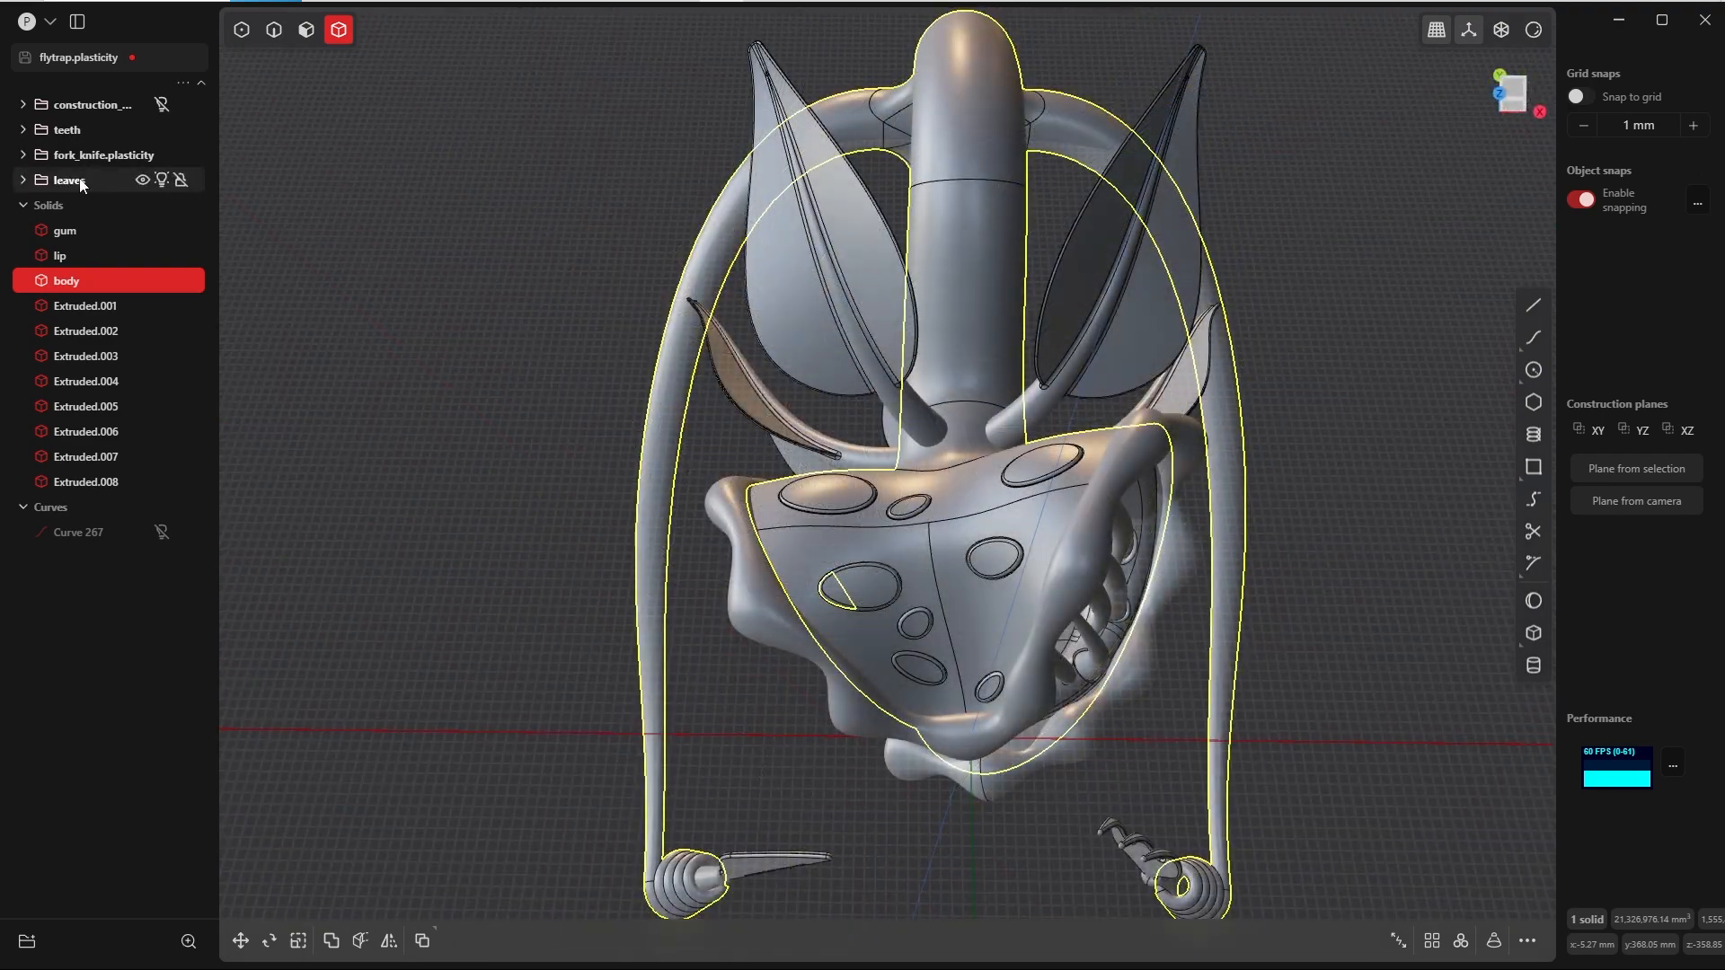
Step: Duplicate the five leaf solids in place, move the copies out to the root level, and hide the original leaves group
click(23, 179)
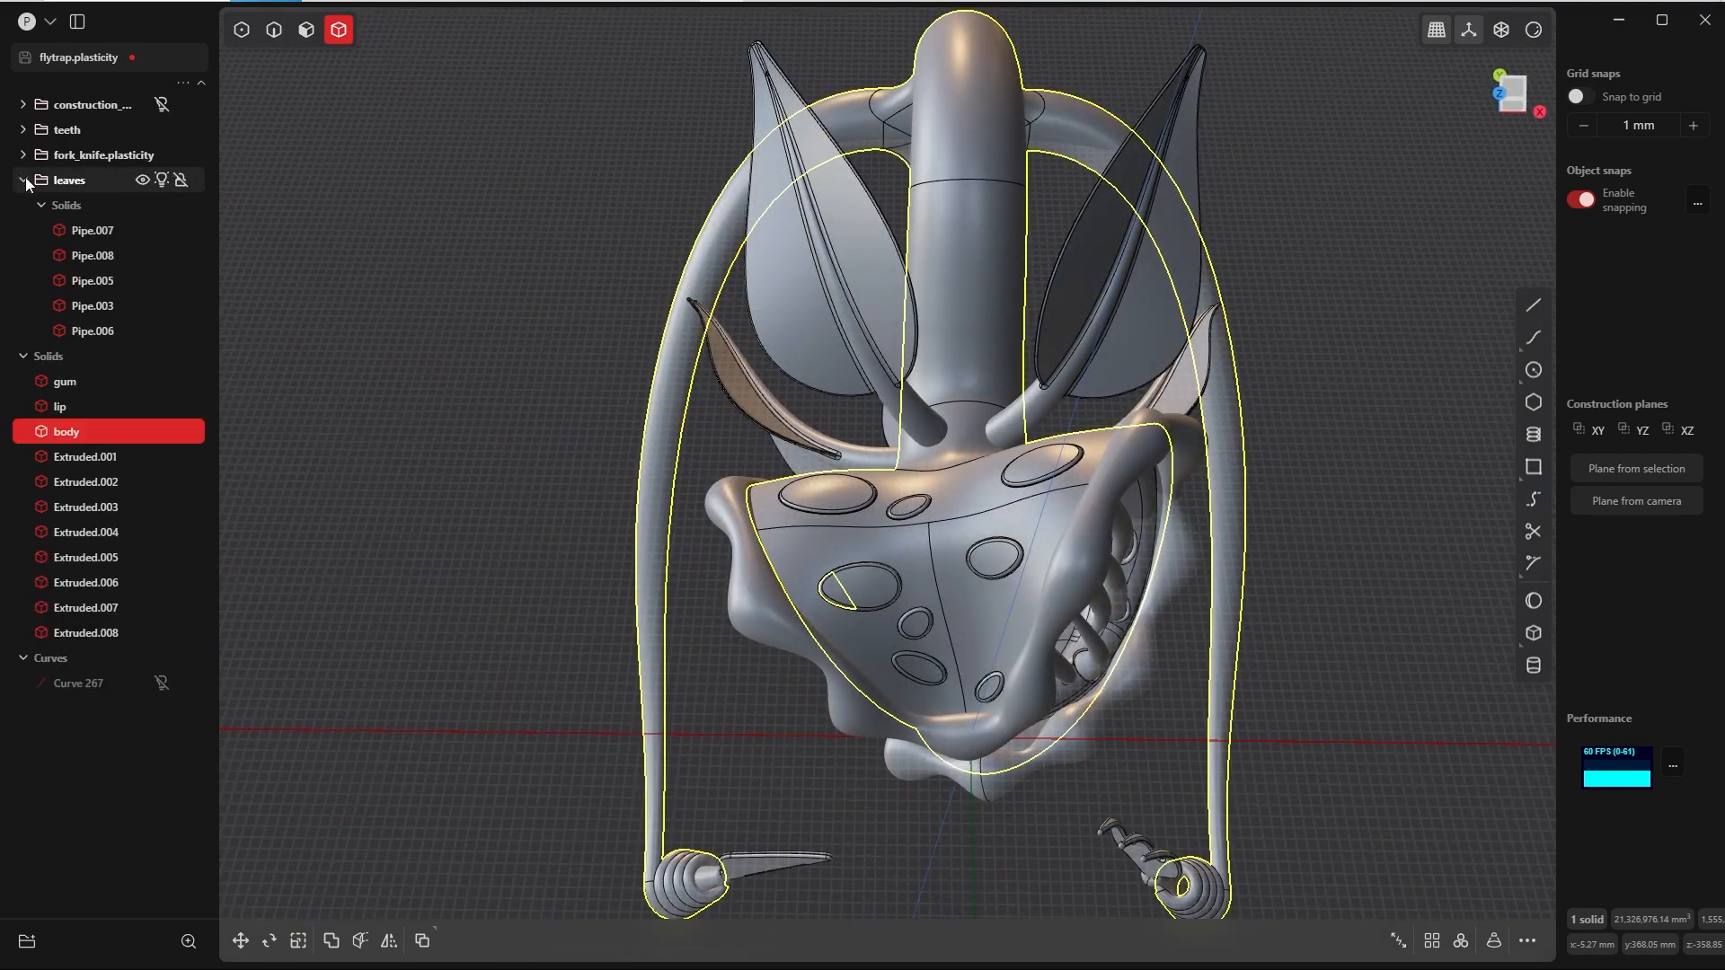
click(90, 231)
shift+click(135, 332)
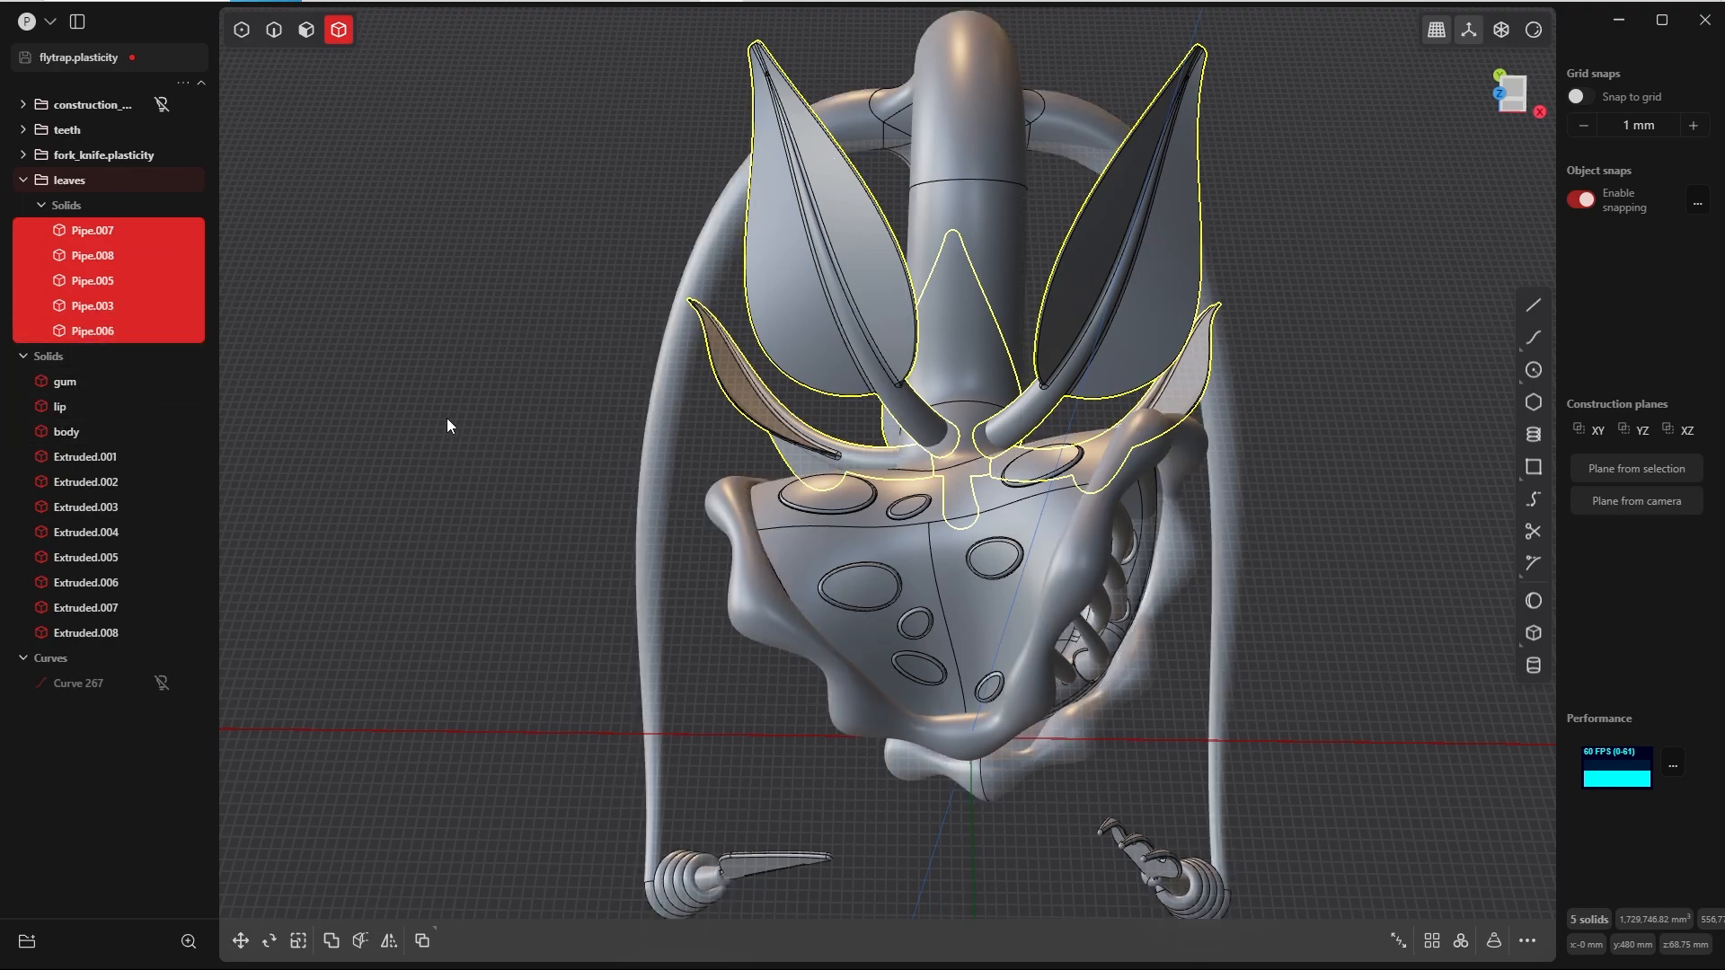
key(ctrl+d)
right_click(96, 355)
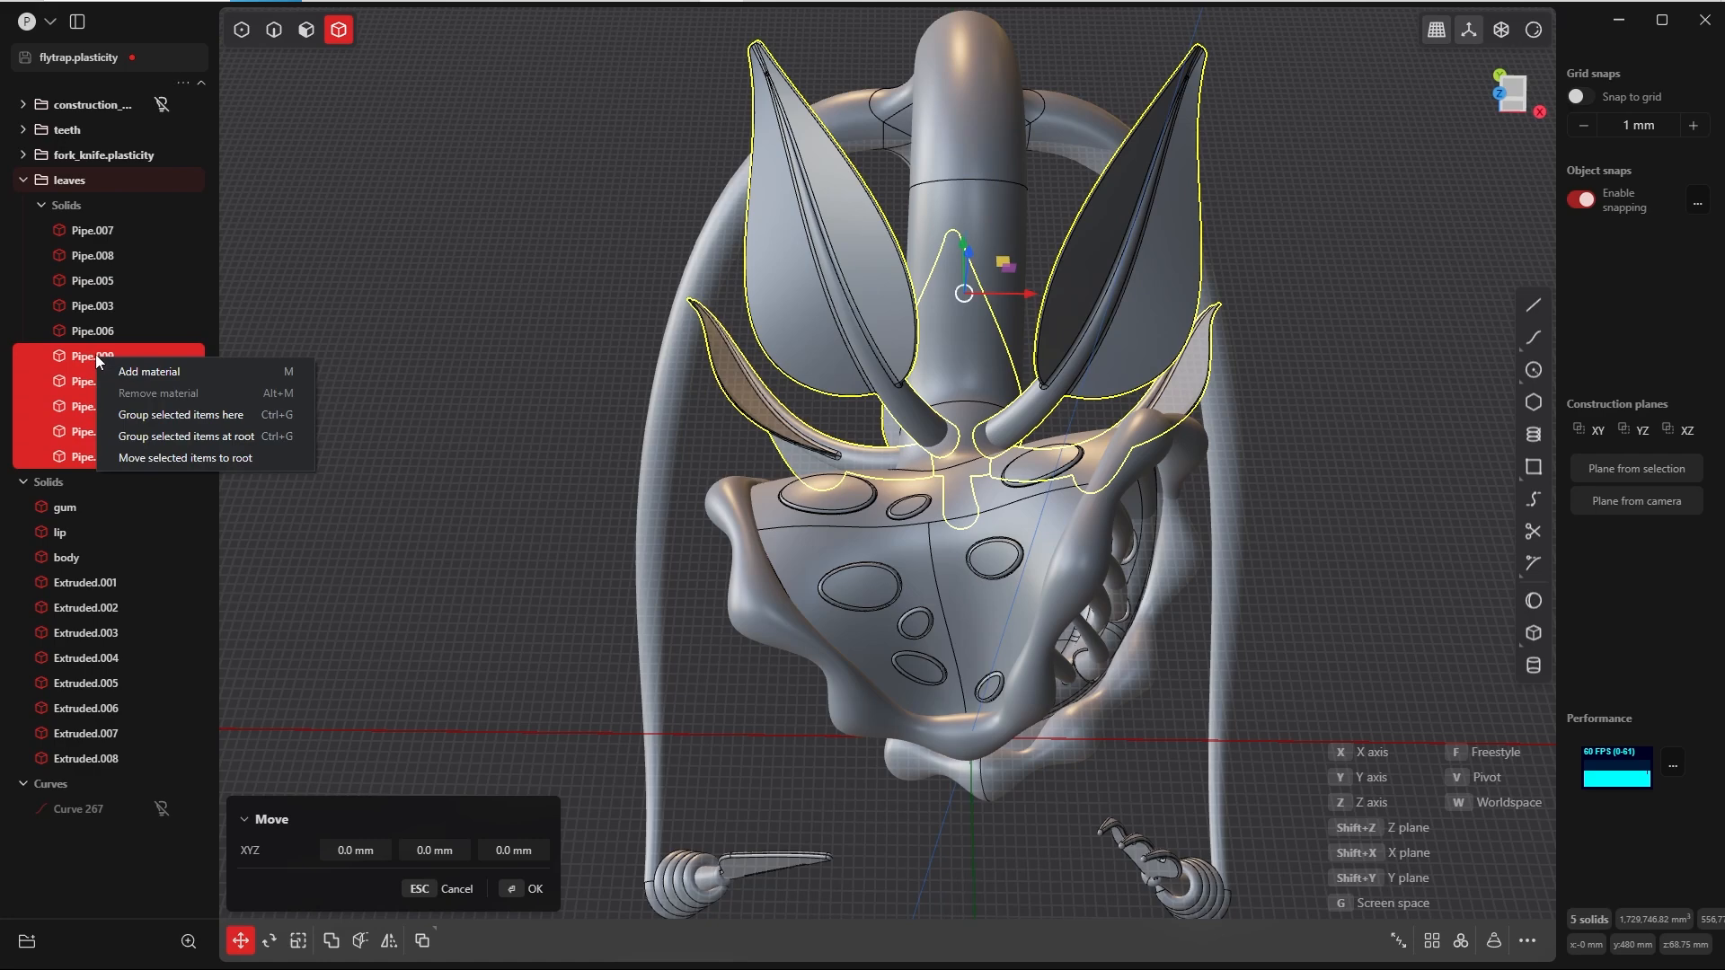
click(208, 458)
click(25, 181)
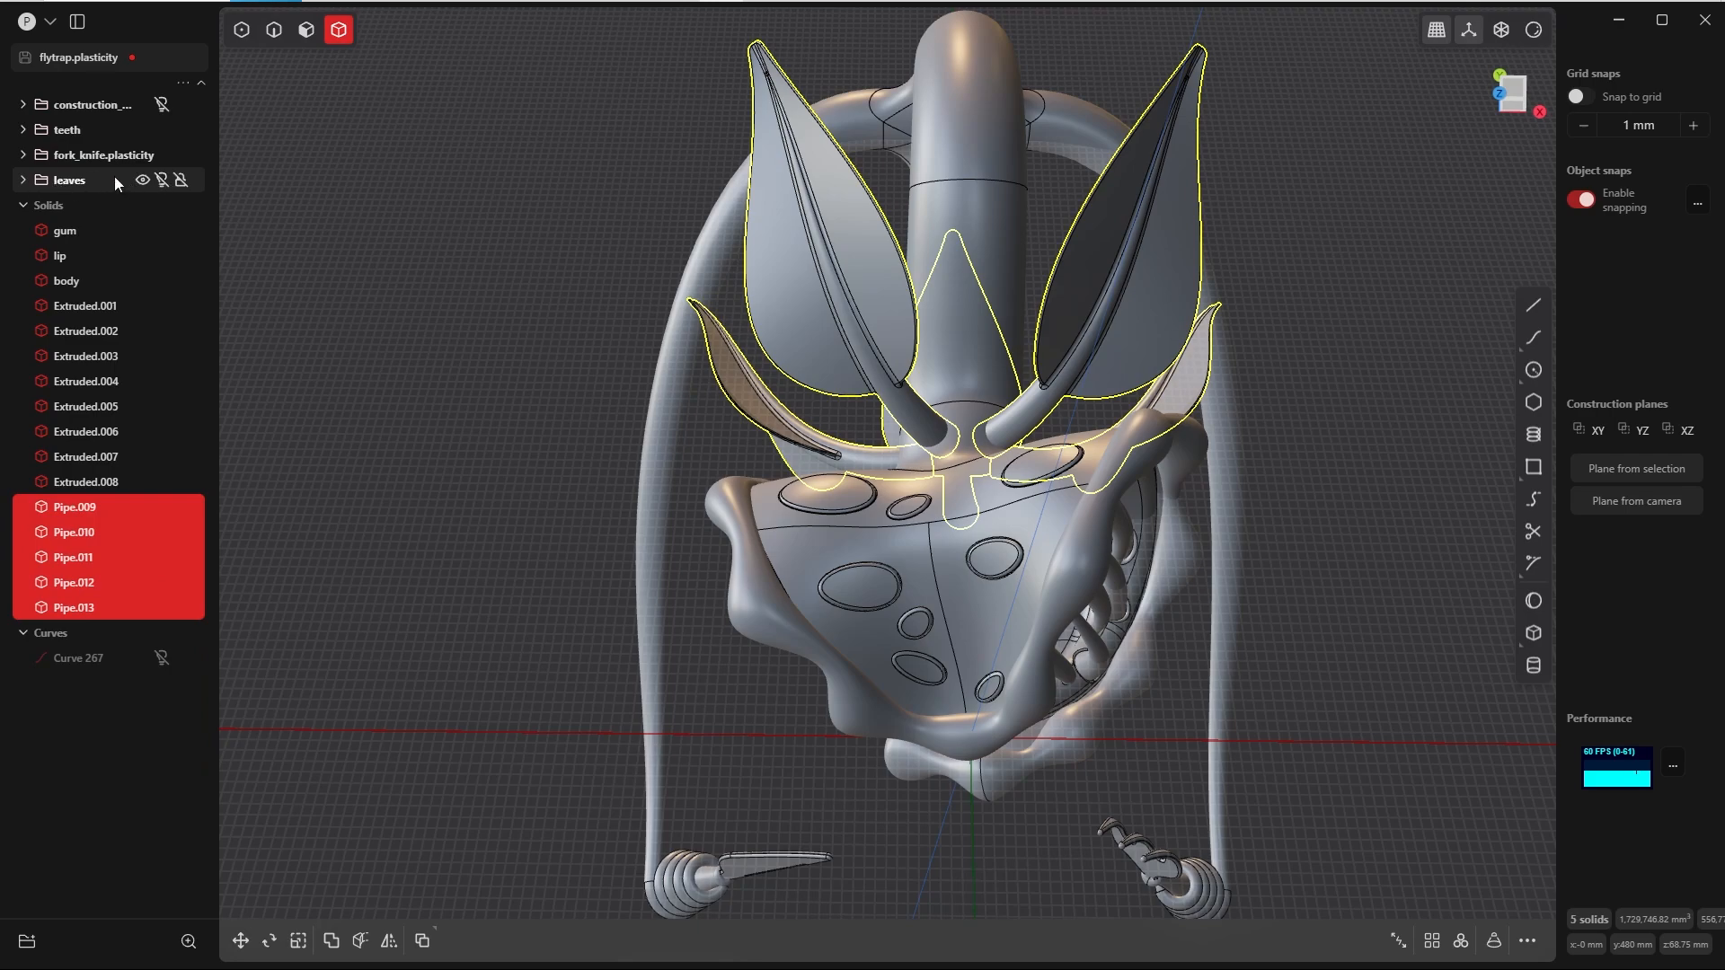
key(Escape)
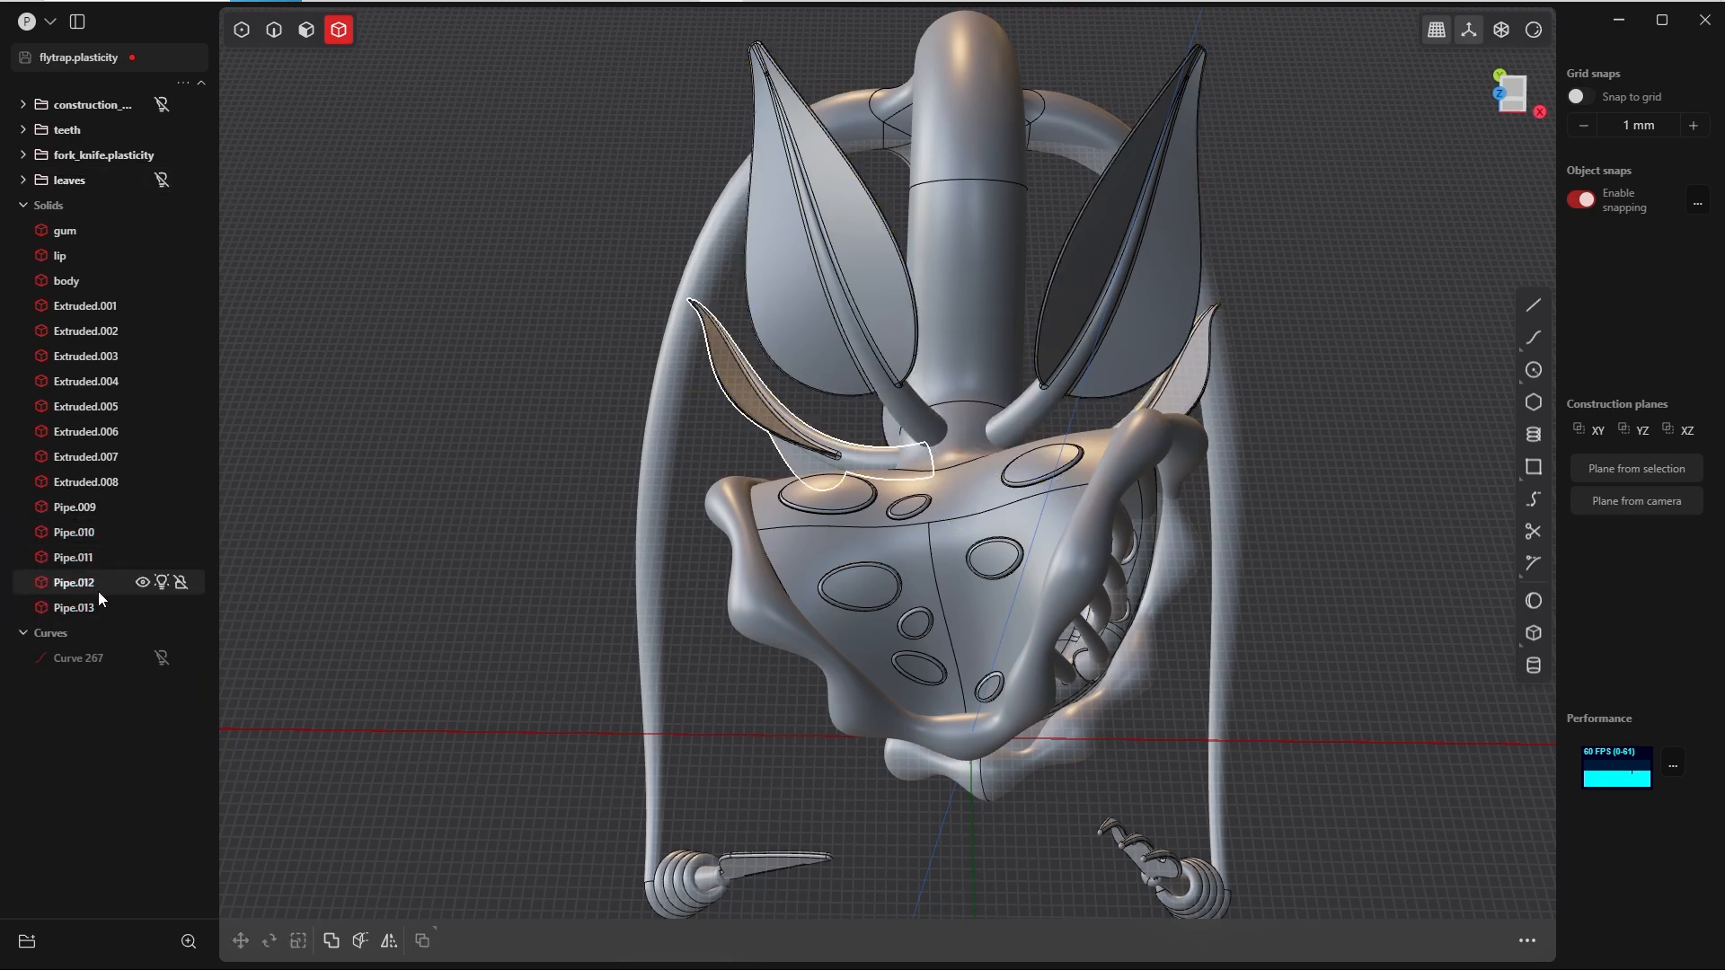
Step: Merge the five duplicated leaves and the body into one solid with a Boolean Union
middle_drag(708, 326, 750, 323)
click(729, 313)
shift+click(695, 331)
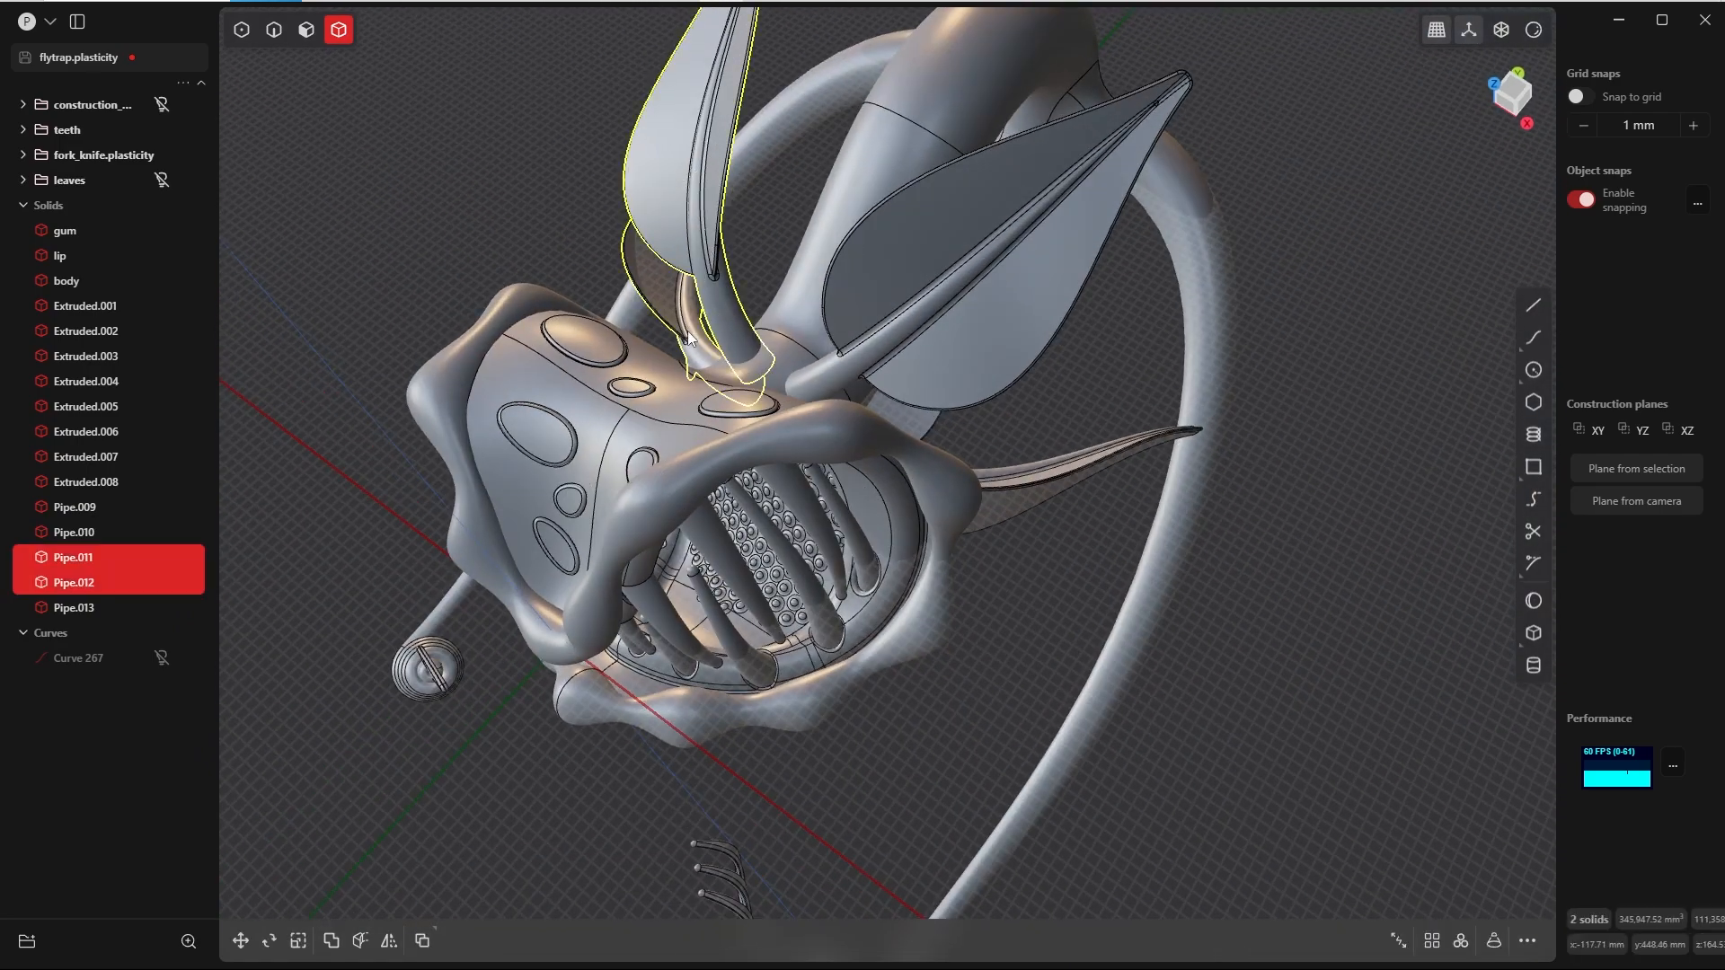
shift+click(834, 359)
middle_drag(834, 358, 710, 270)
shift+click(989, 539)
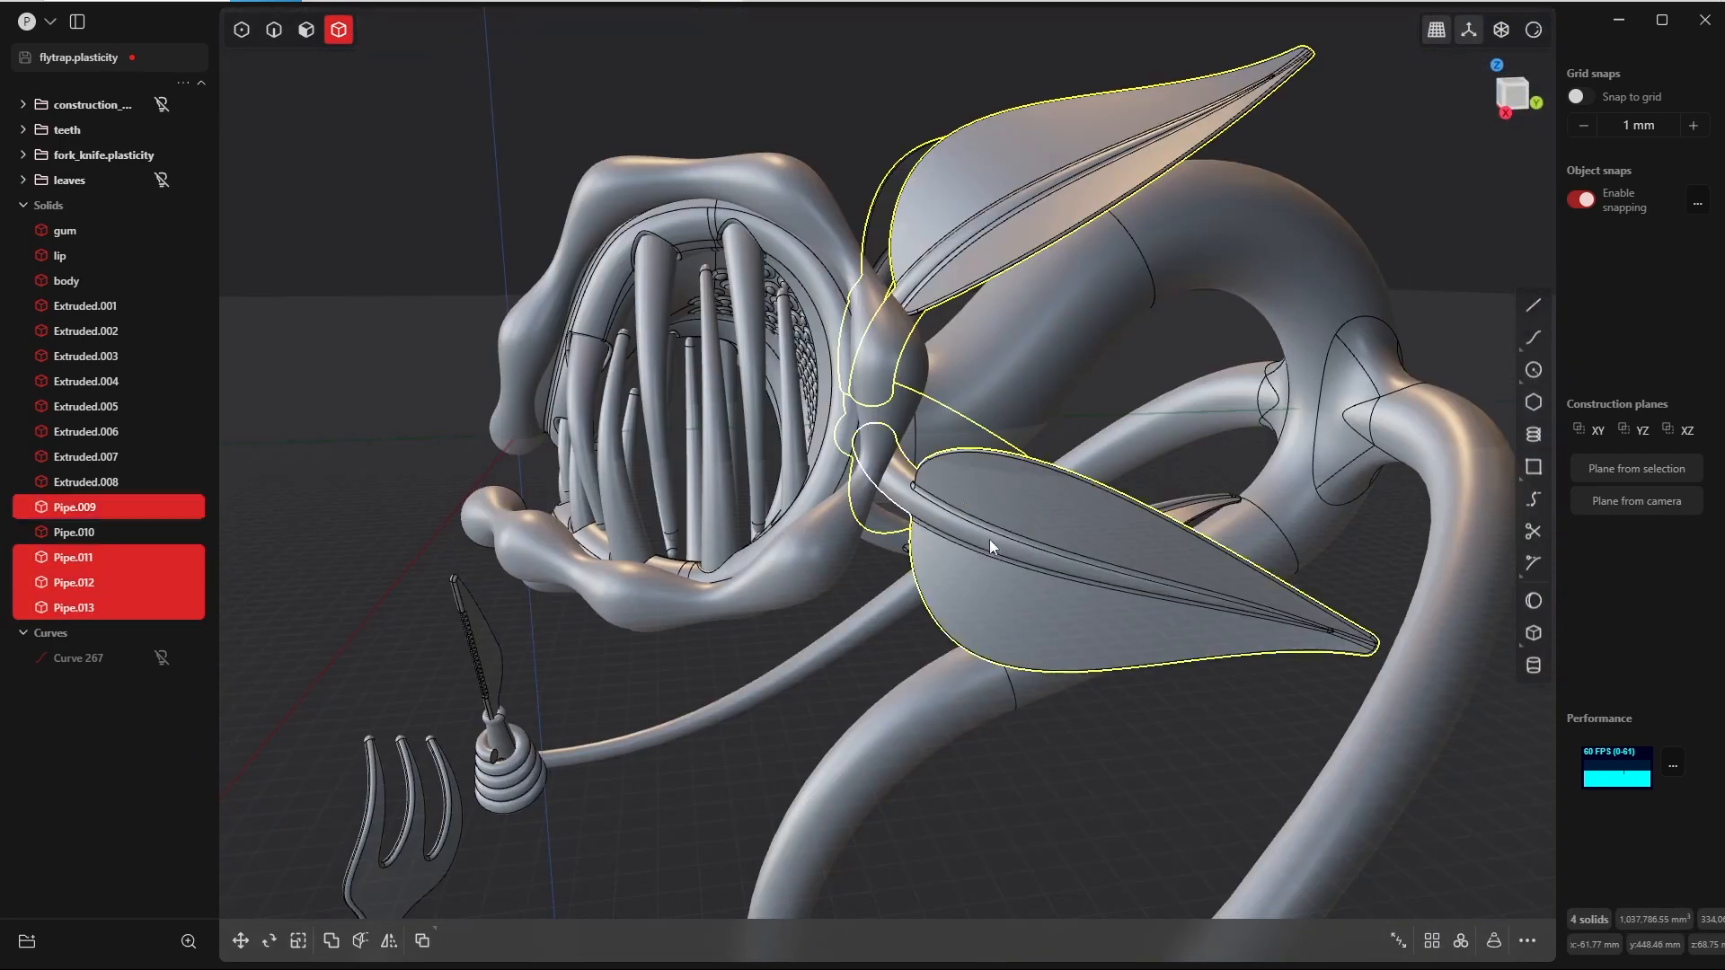
middle_drag(989, 539, 862, 530)
shift+click(844, 557)
middle_drag(844, 557, 663, 849)
shift+click(611, 650)
scroll(633, 539, down, 8)
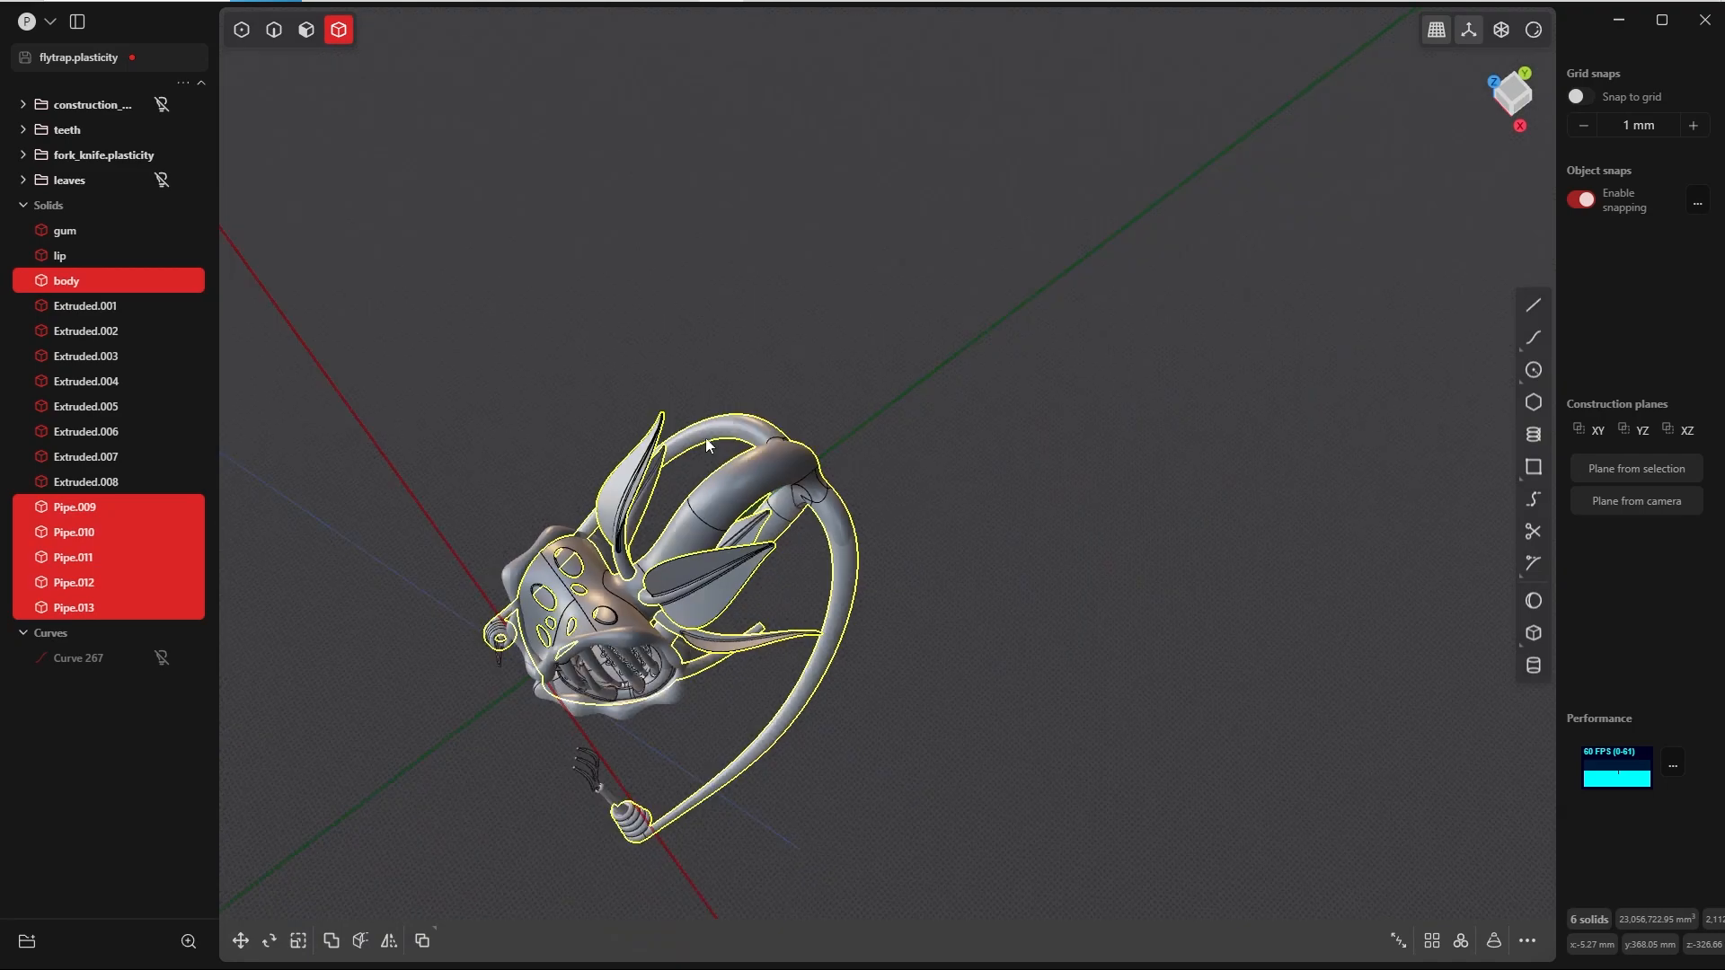
shift+middle_drag(707, 441, 798, 328)
key(q)
key(q)
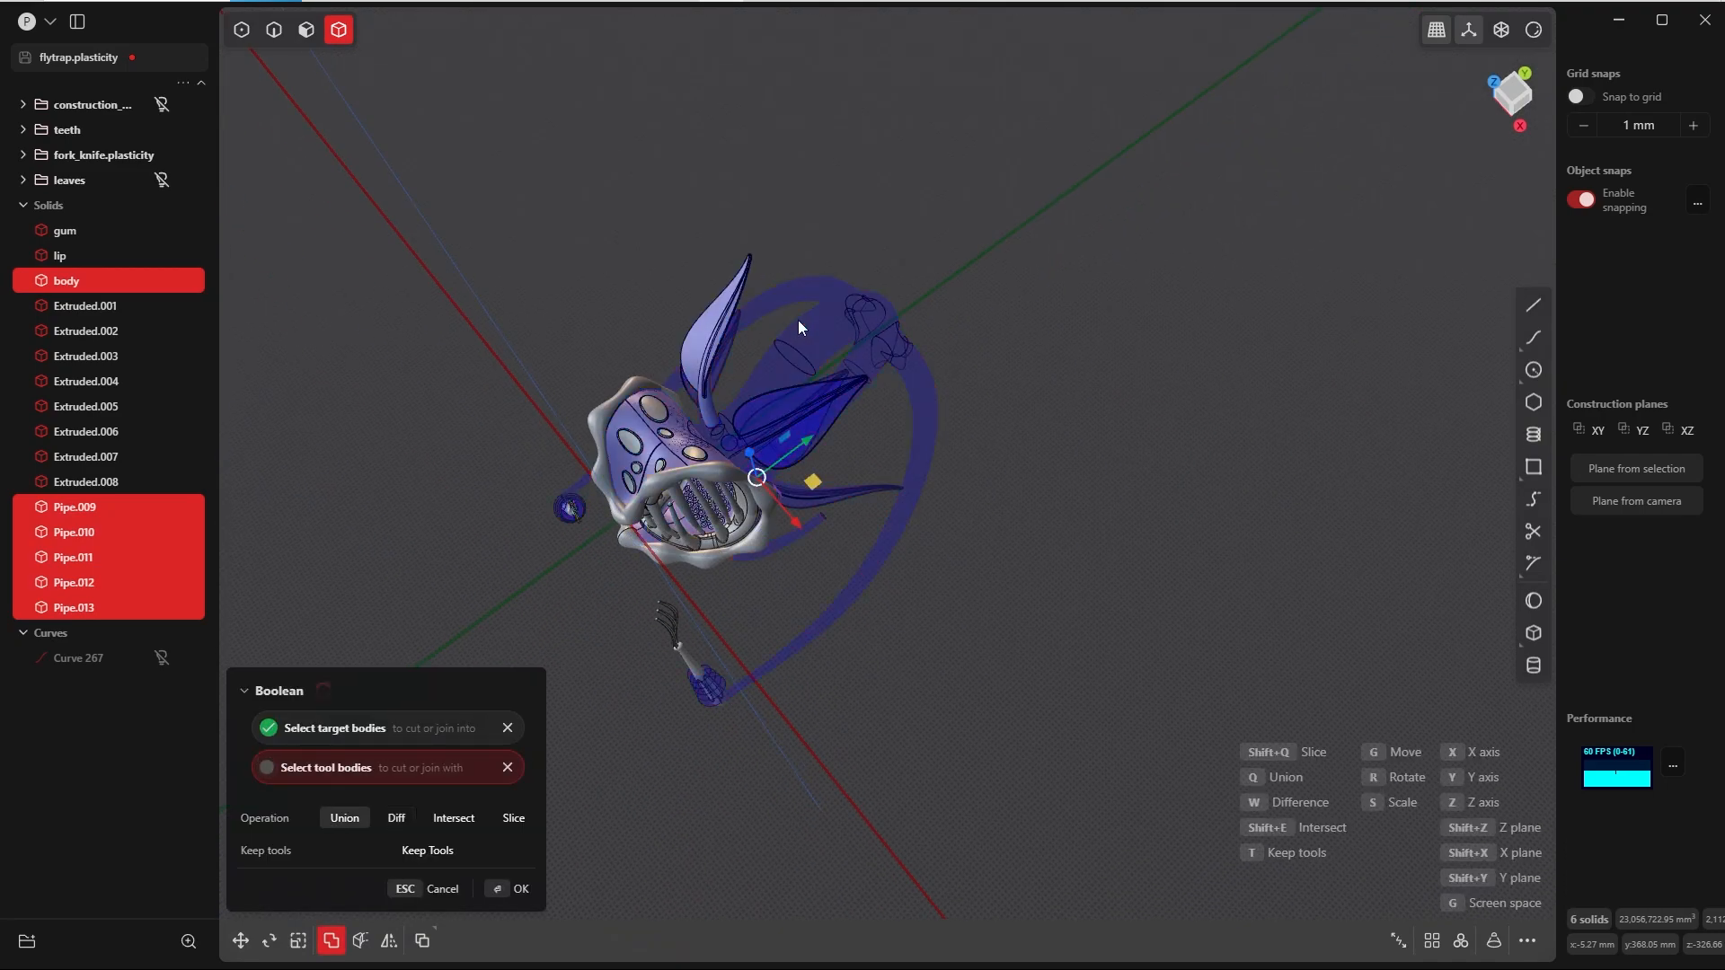
key(Return)
click(589, 822)
Step: Start a Fillet on the edge where an upper leaf stalk meets the neck and try a distance of 30 mm
scroll(763, 557, up, 8)
middle_drag(862, 620, 892, 639)
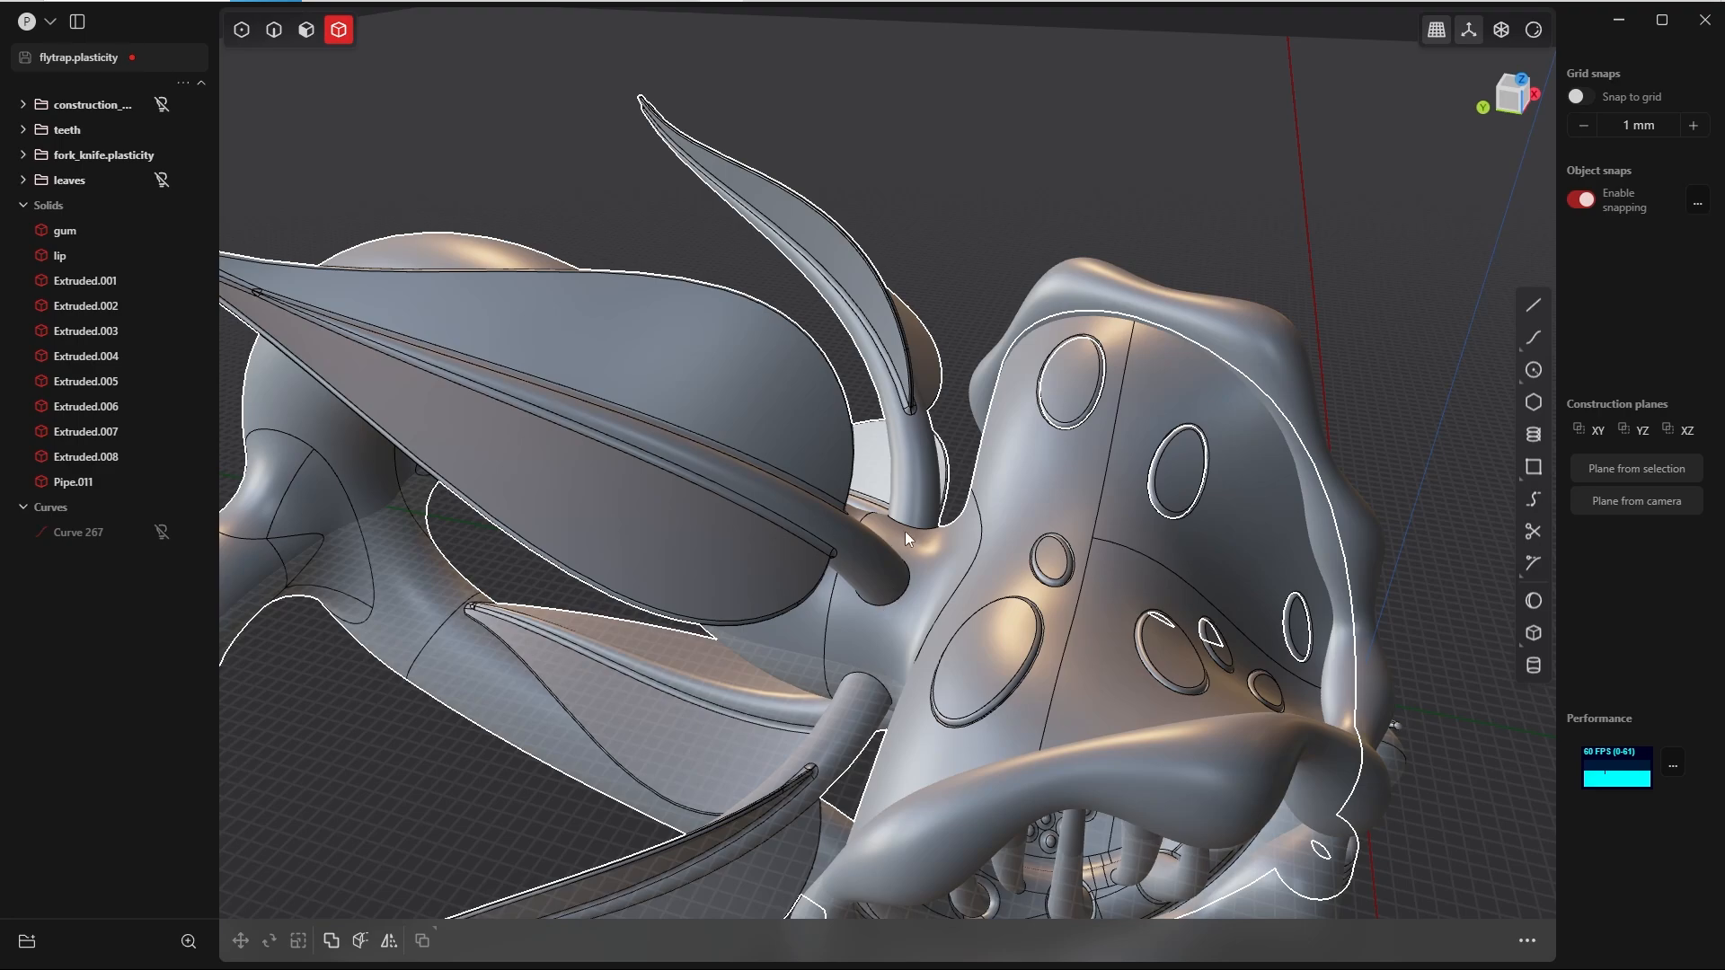
middle_drag(901, 528, 1309, 695)
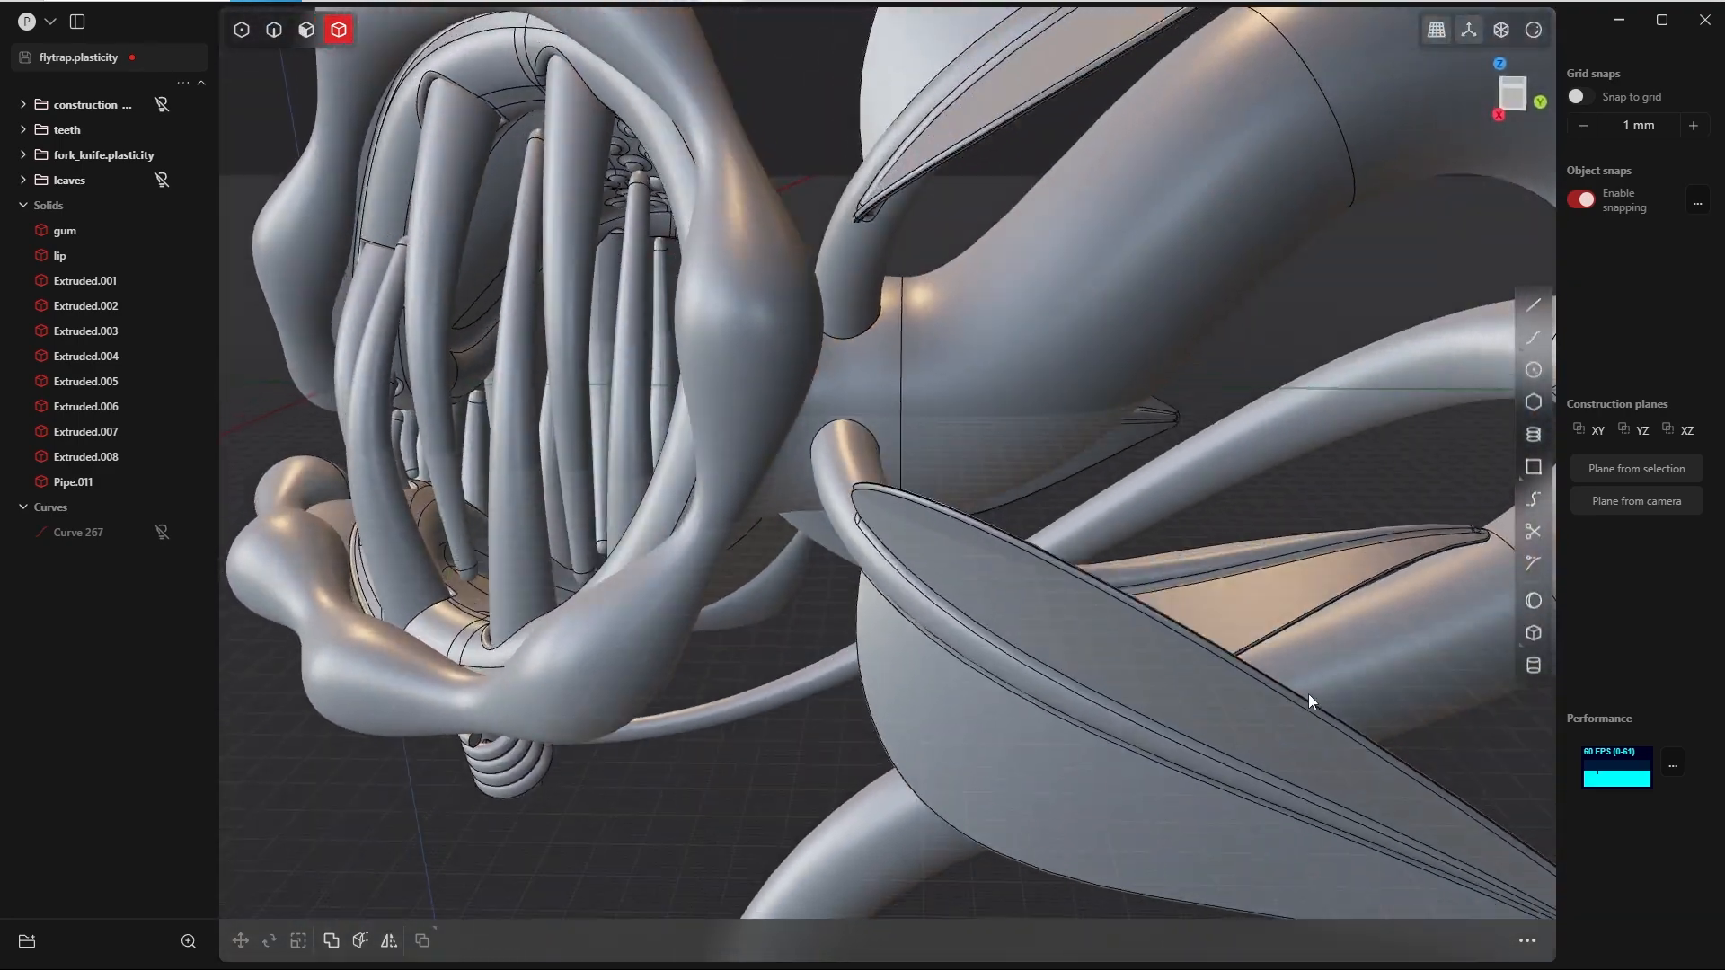
scroll(1309, 695, down, 6)
scroll(909, 380, up, 8)
middle_drag(772, 351, 850, 377)
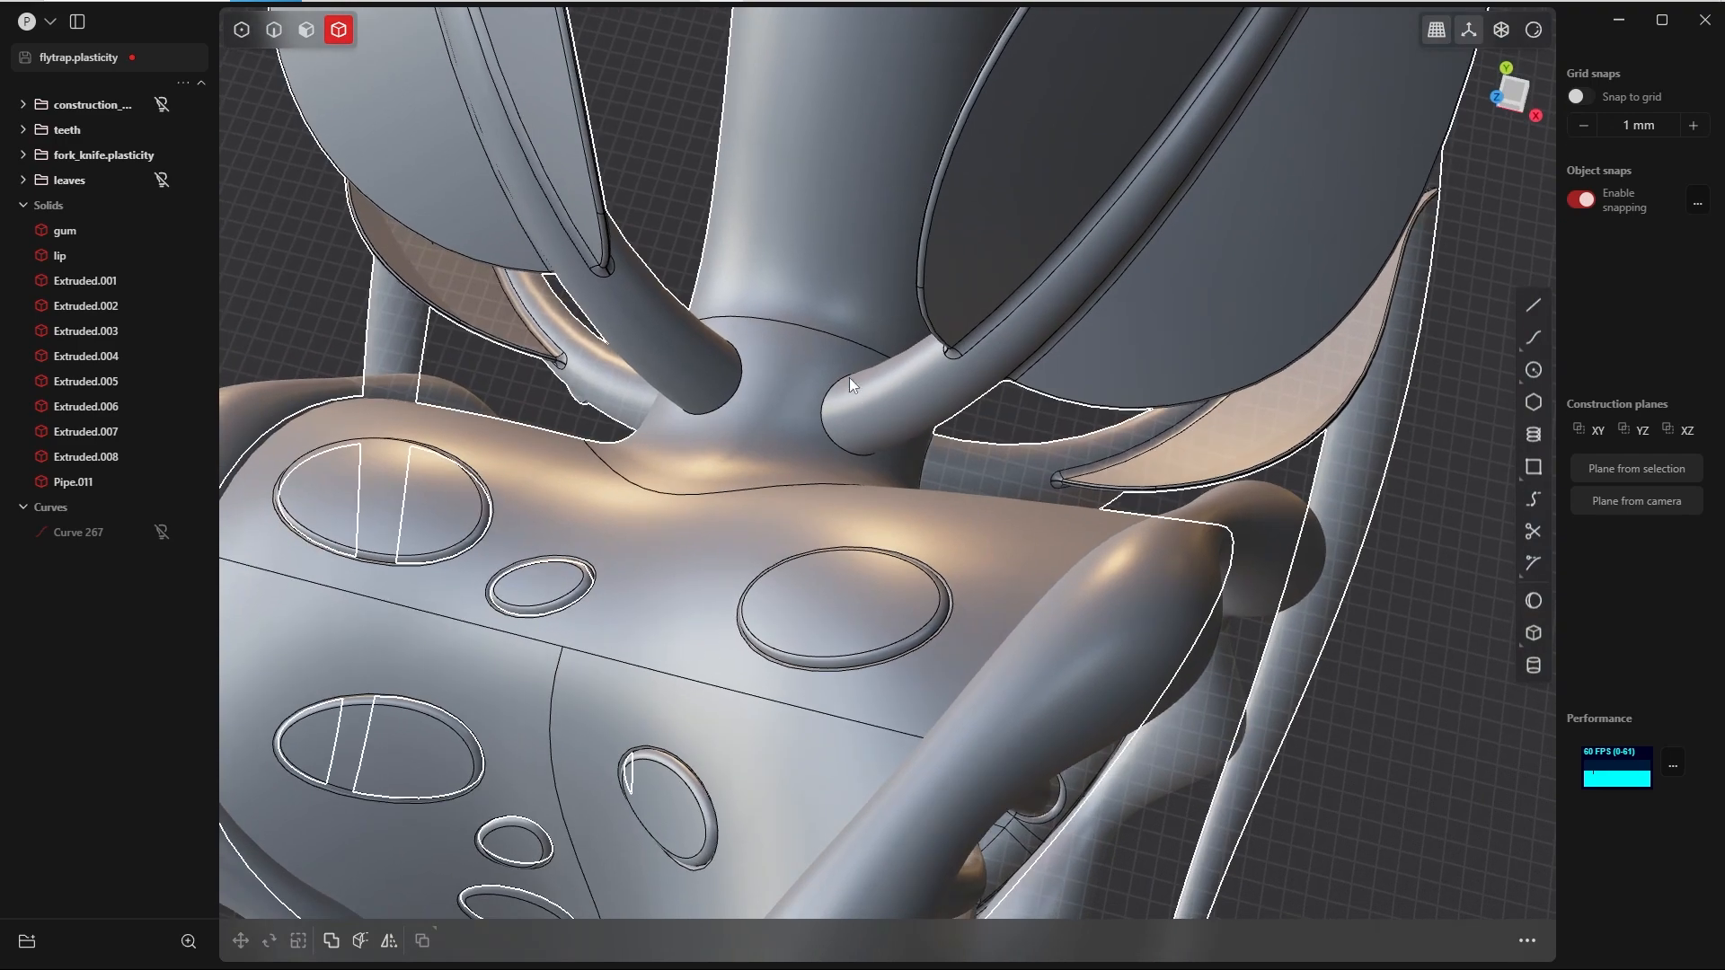
key(2)
click(717, 407)
key(f)
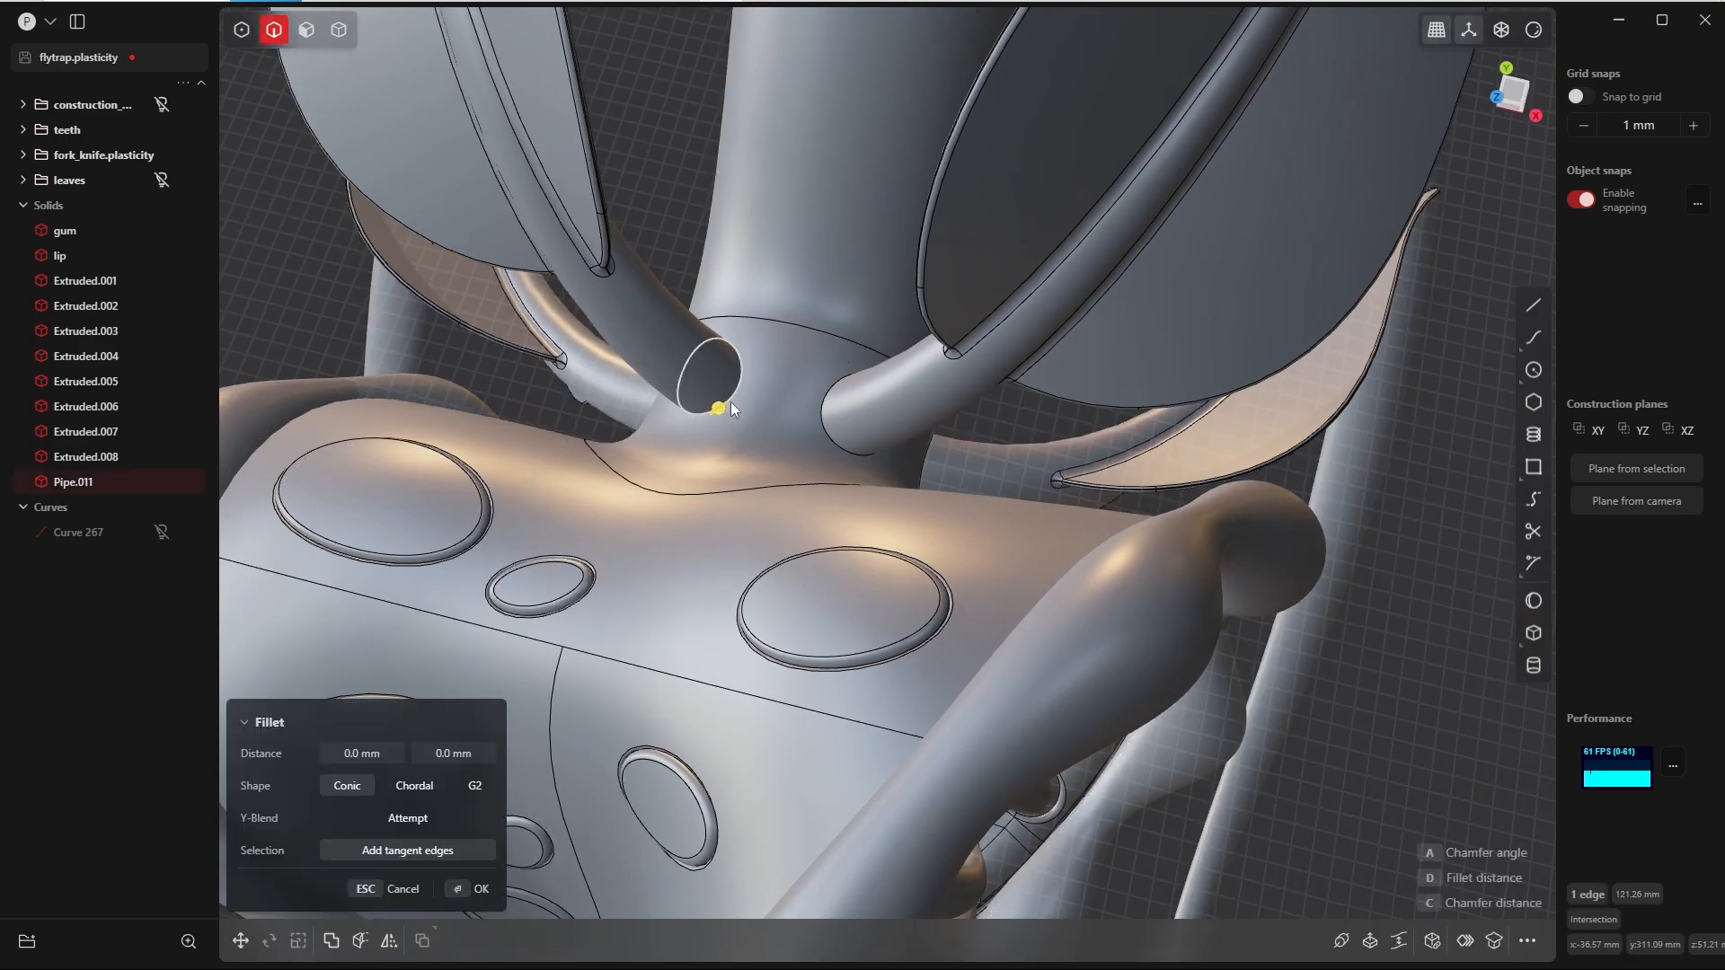
middle_drag(730, 402, 690, 436)
key(d)
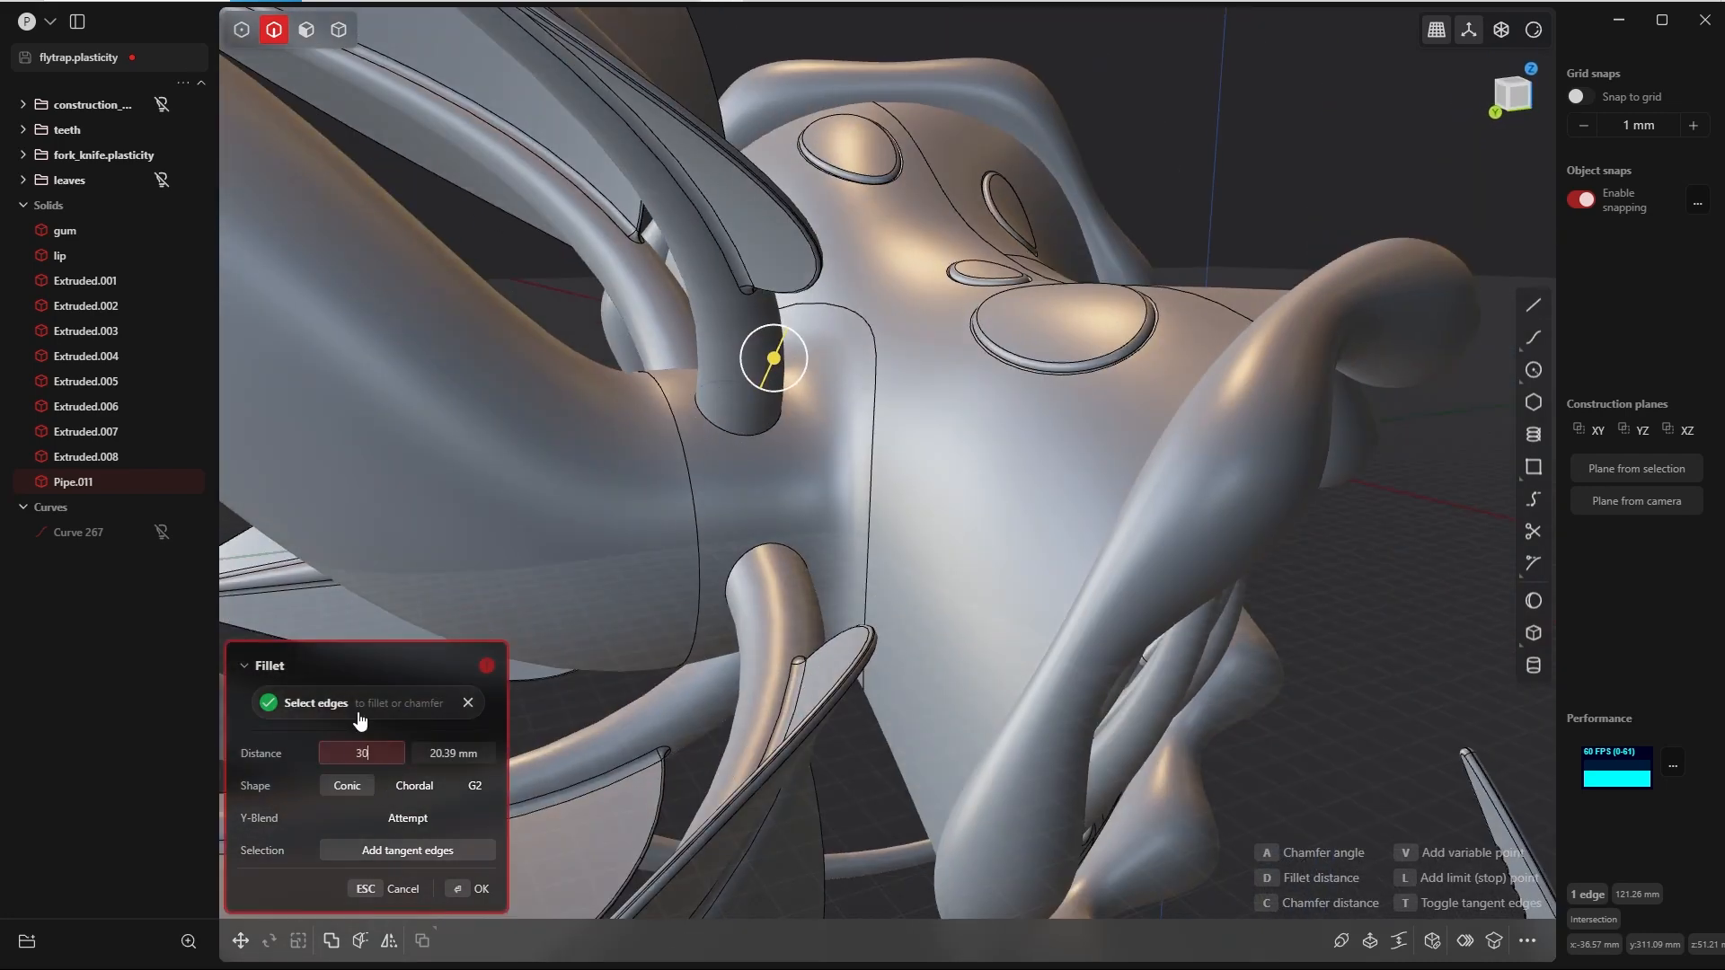
text(30)
key(Return)
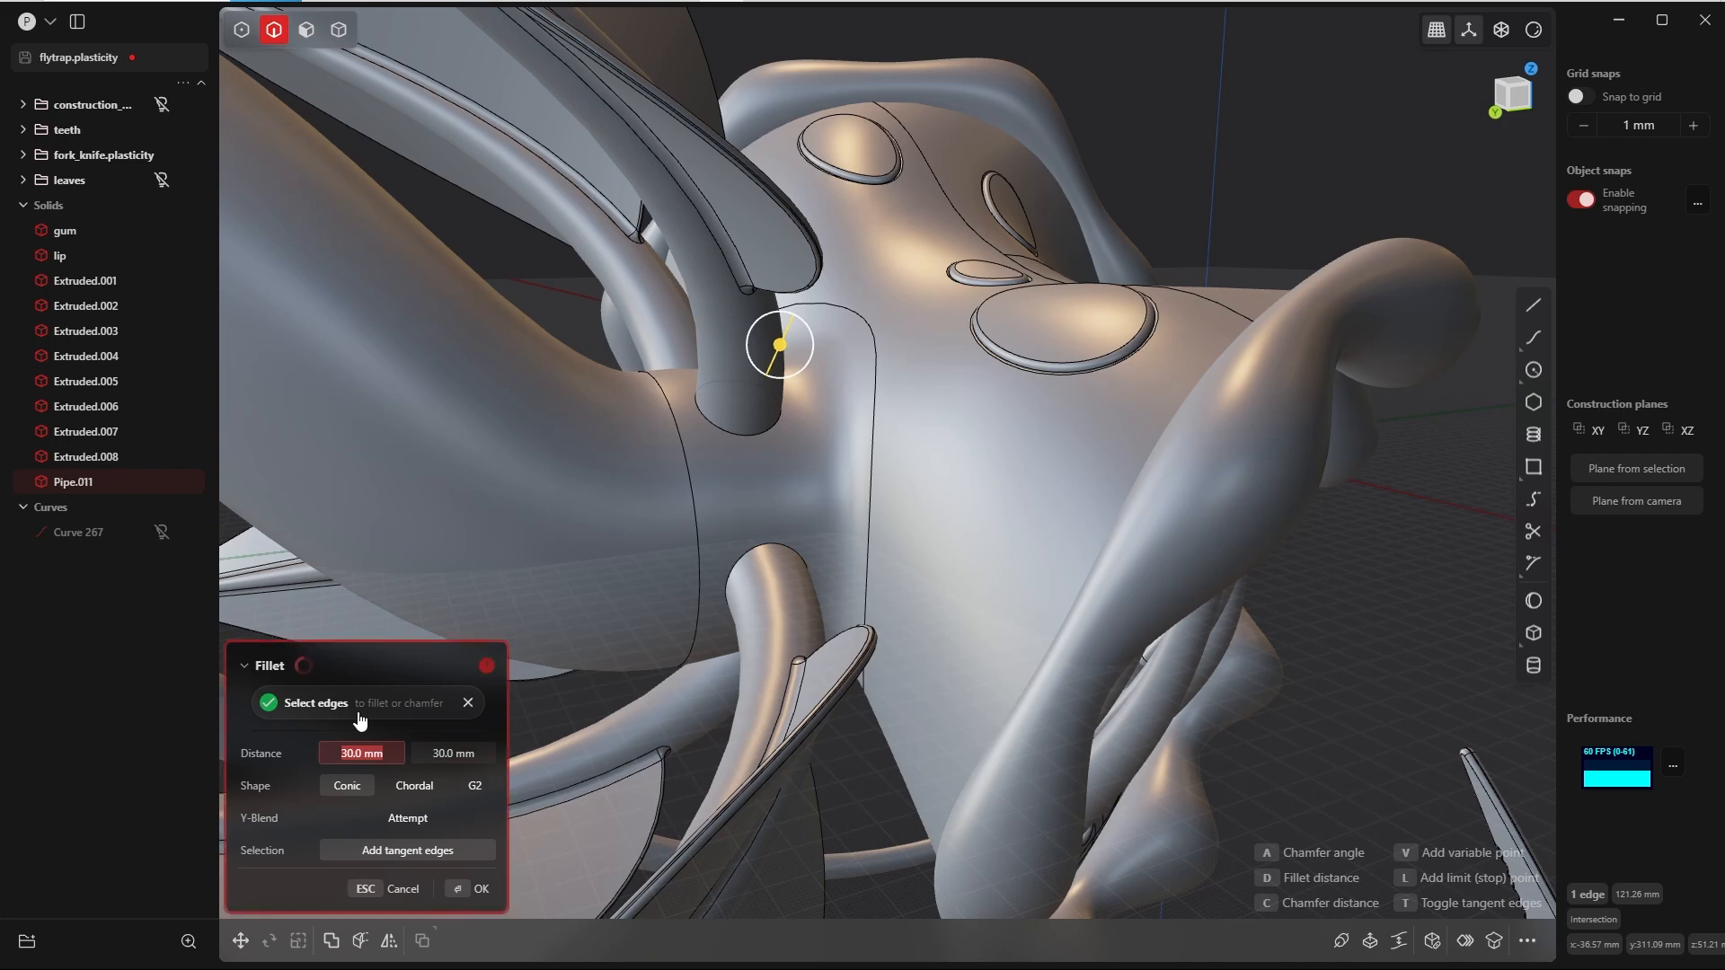
Step: Set both fillet distances at the upper leaf stalk's base to 10 mm
key(Return)
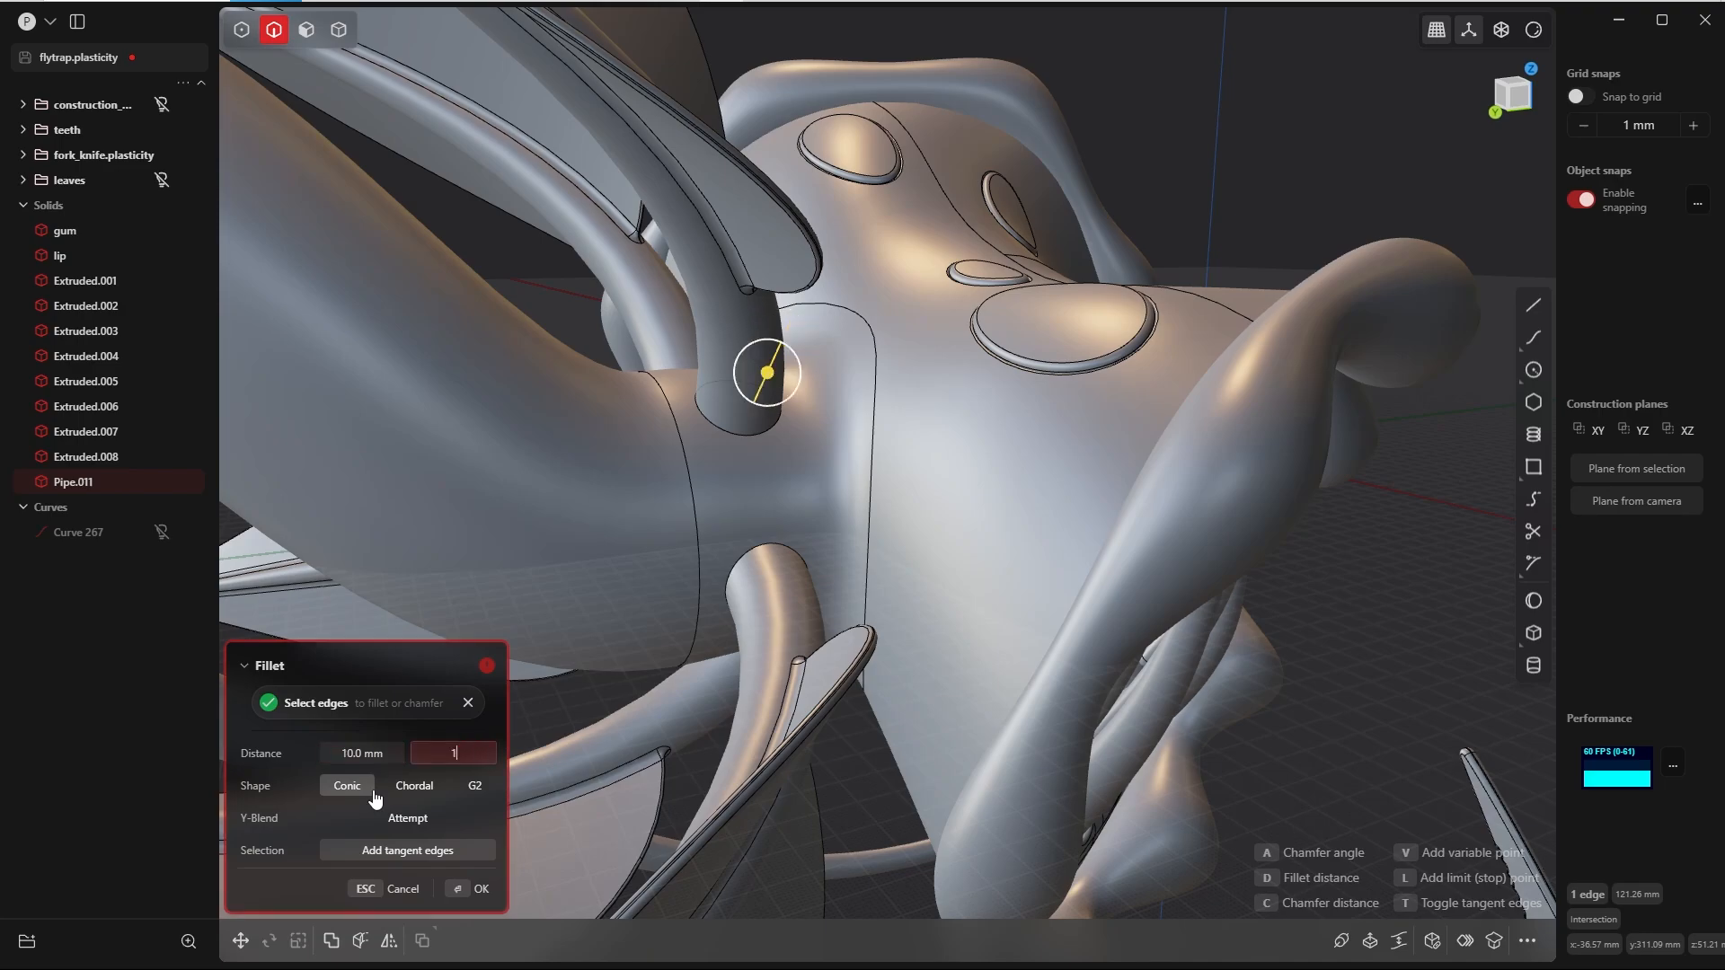
middle_drag(924, 397, 1048, 589)
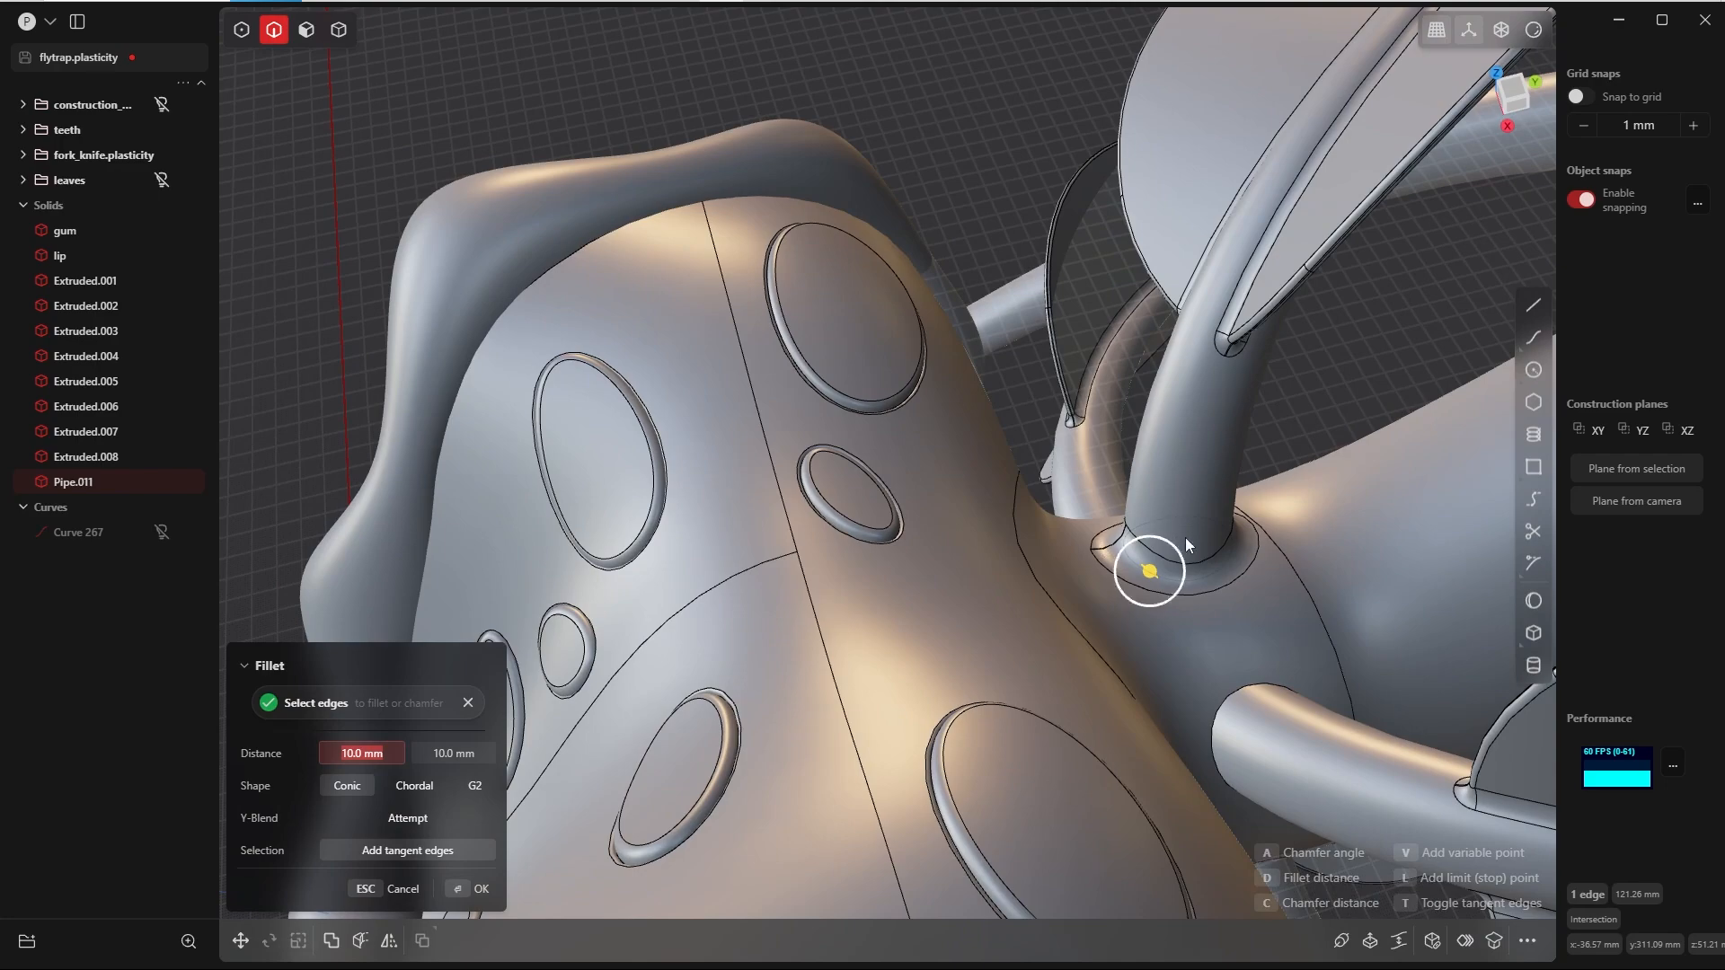
middle_drag(1167, 492, 1279, 471)
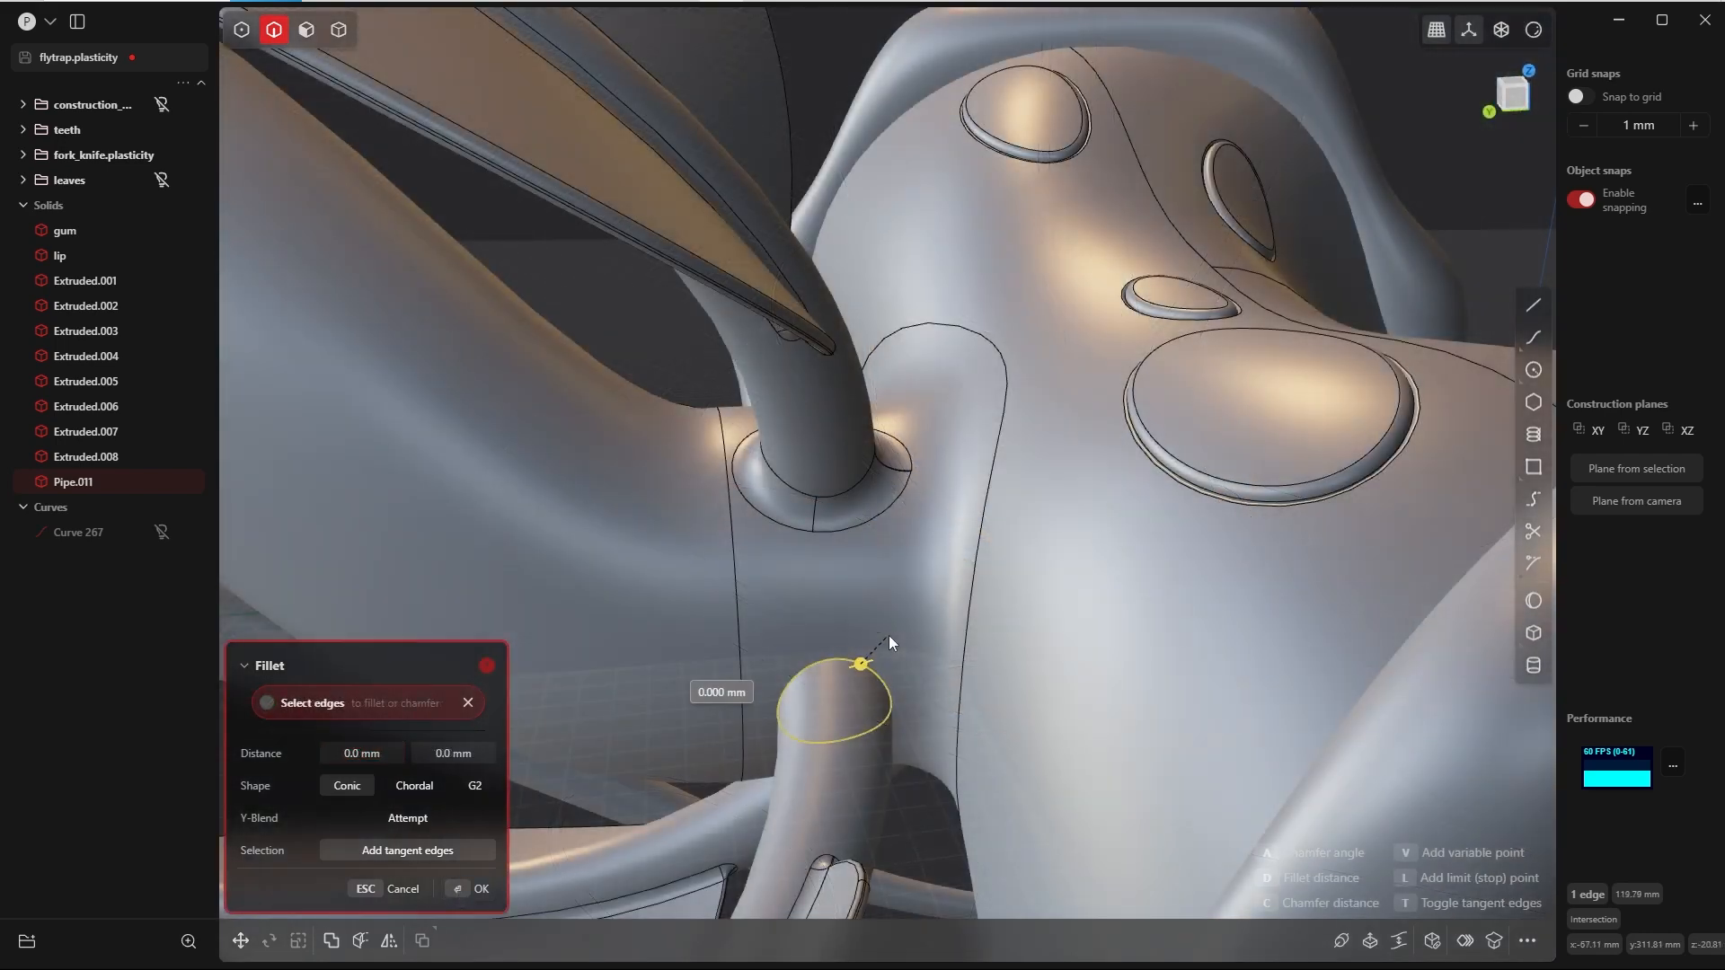
Step: Try 10 mm for both fillet distances where the lower leaf stalk on the same side meets the neck
text(10)
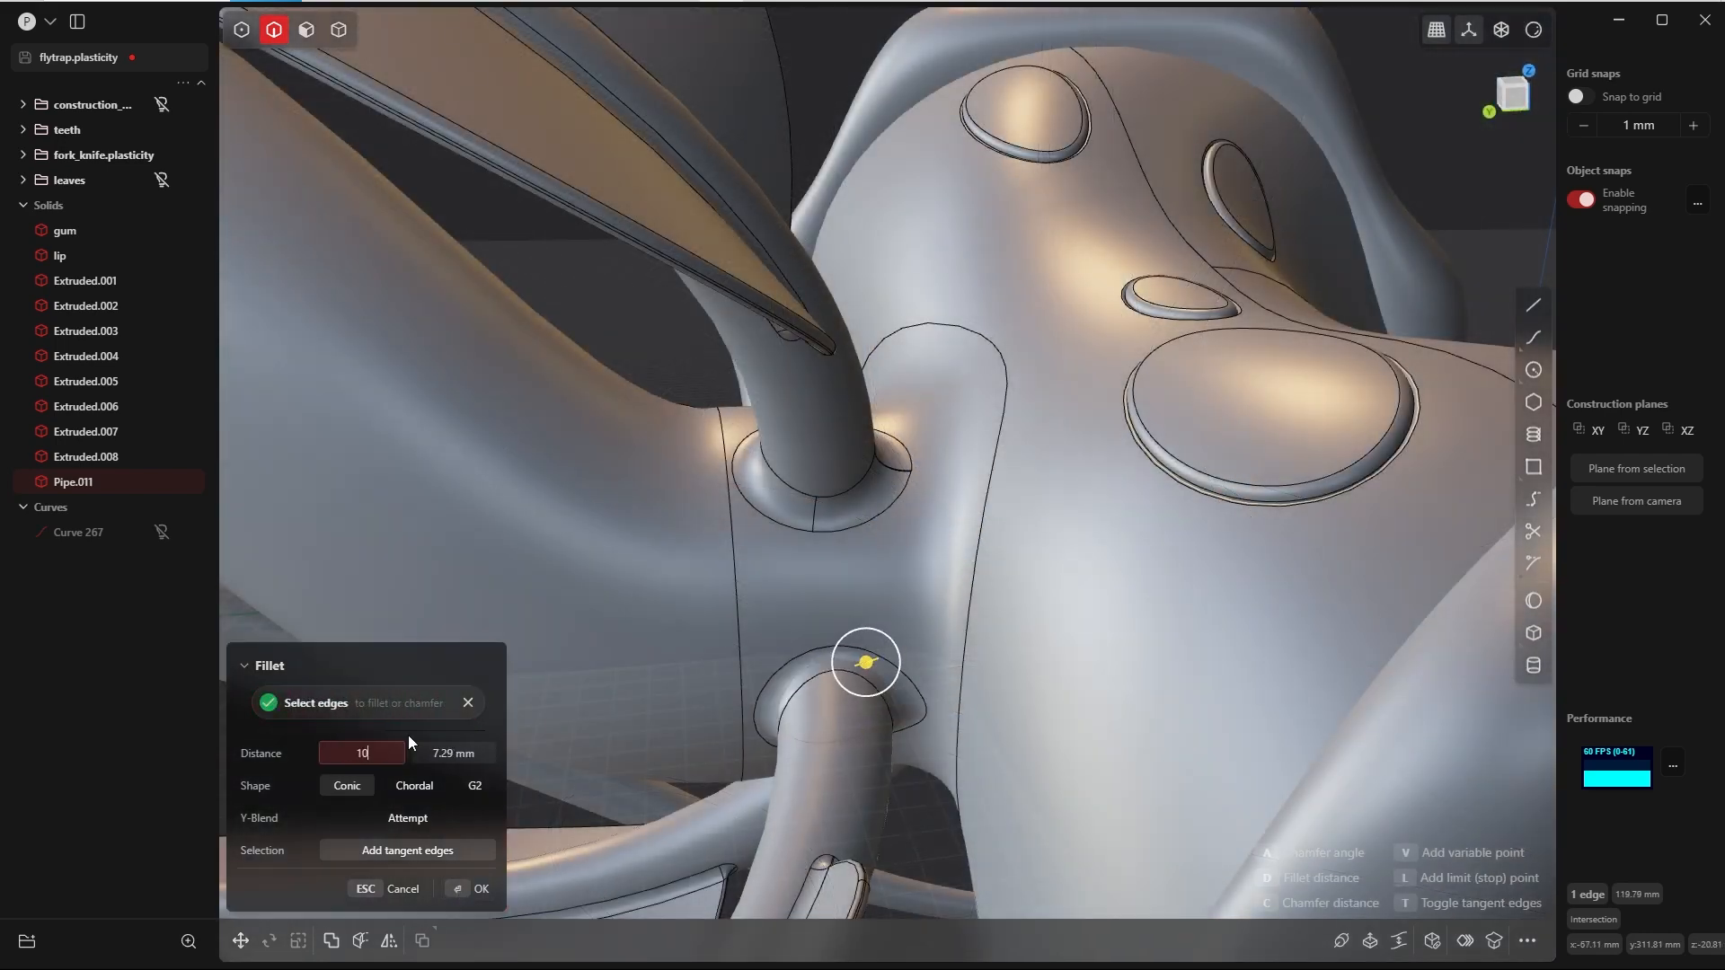
key(Tab)
text(10)
key(Tab)
middle_drag(690, 773, 848, 772)
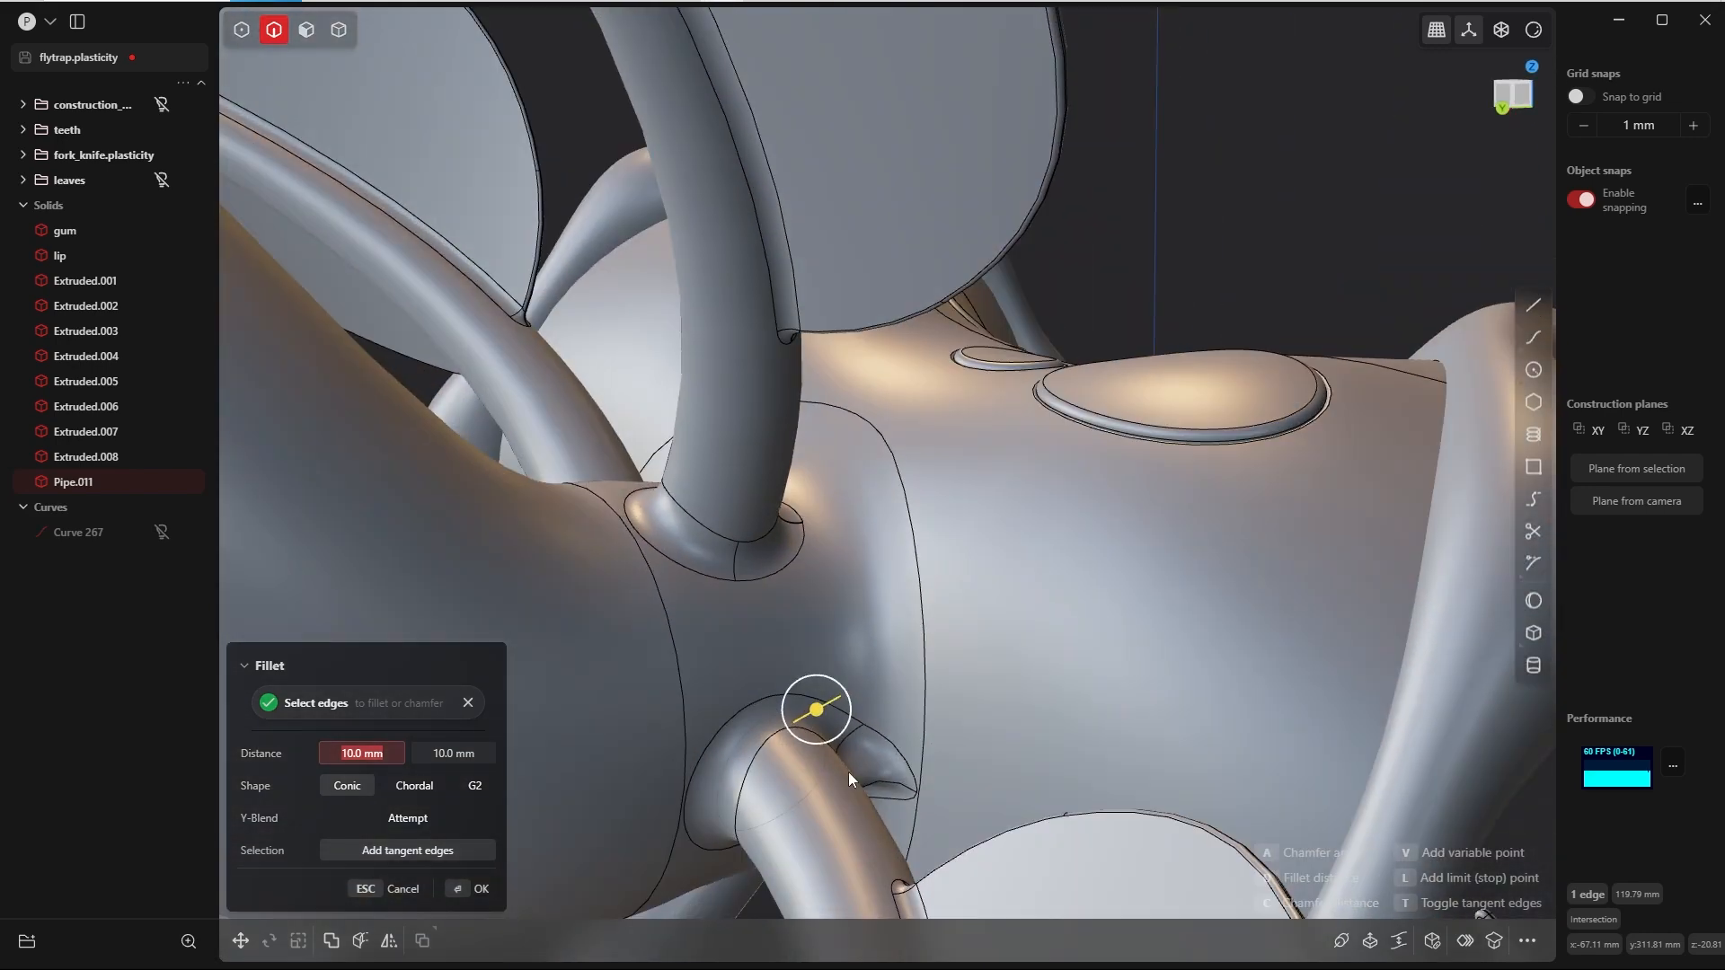
Step: Try 8 mm for both fillet distances at the lower leaf stalk's base
text(8)
key(Tab)
text(8)
key(Tab)
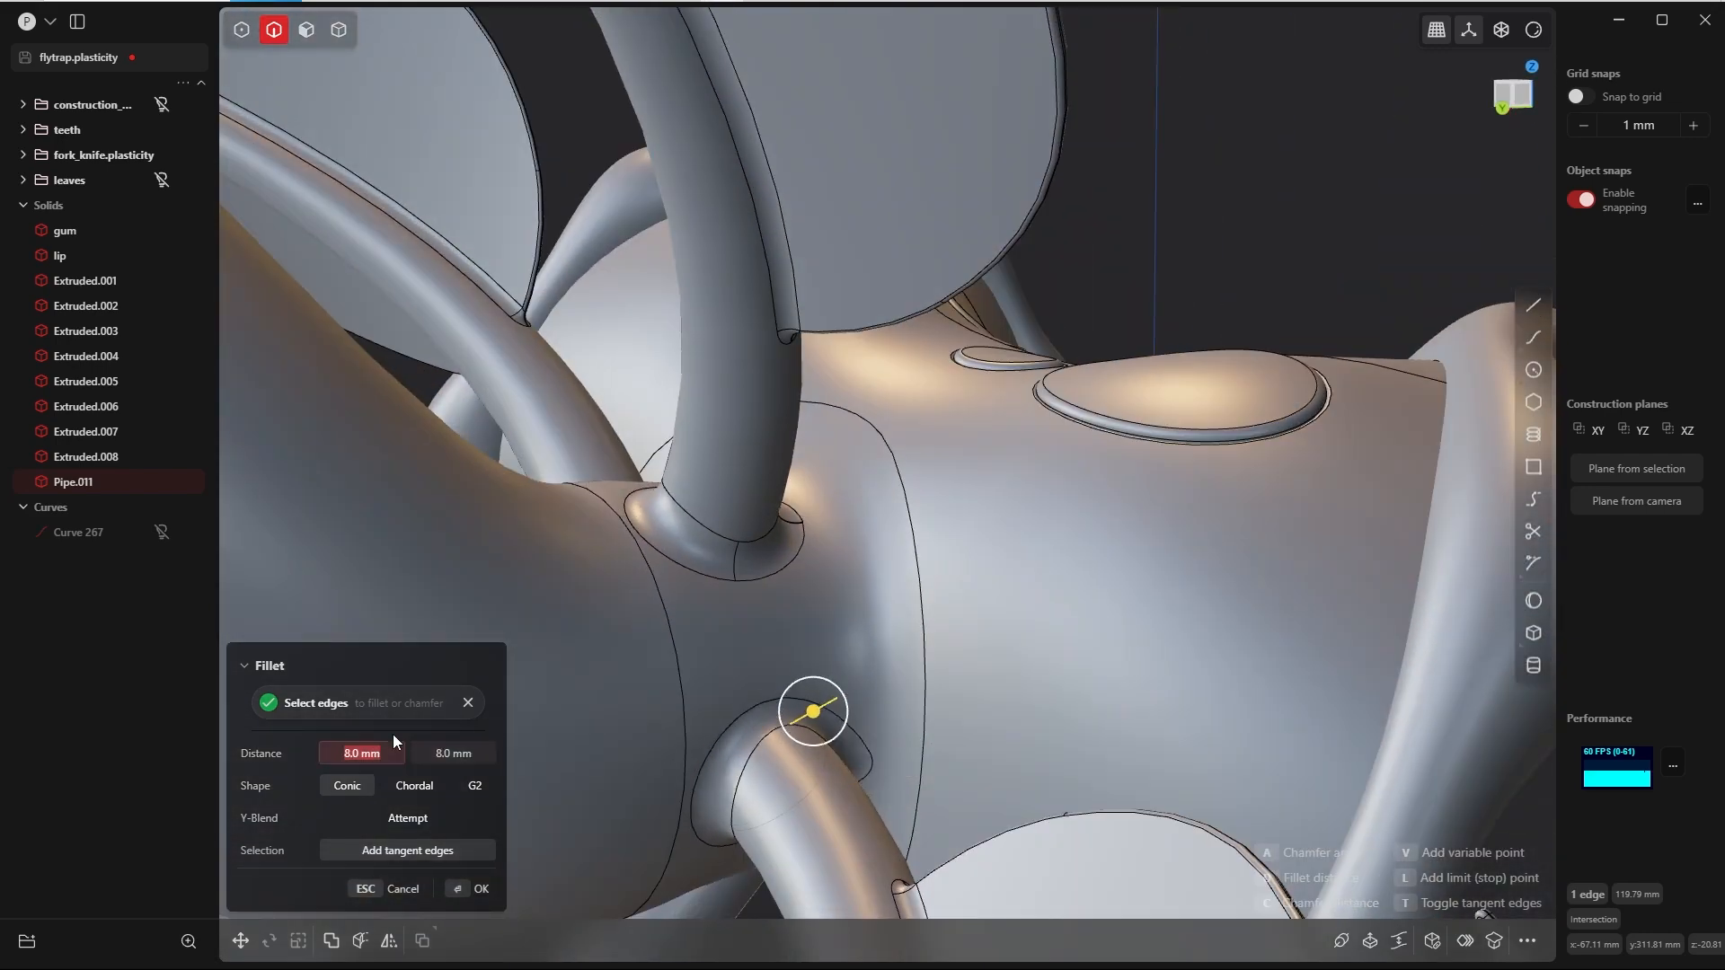
Step: Try 9 mm for both fillet distances at the lower leaf stalk's base
middle_drag(845, 663, 786, 714)
text(9)
key(Tab)
text(9)
key(Tab)
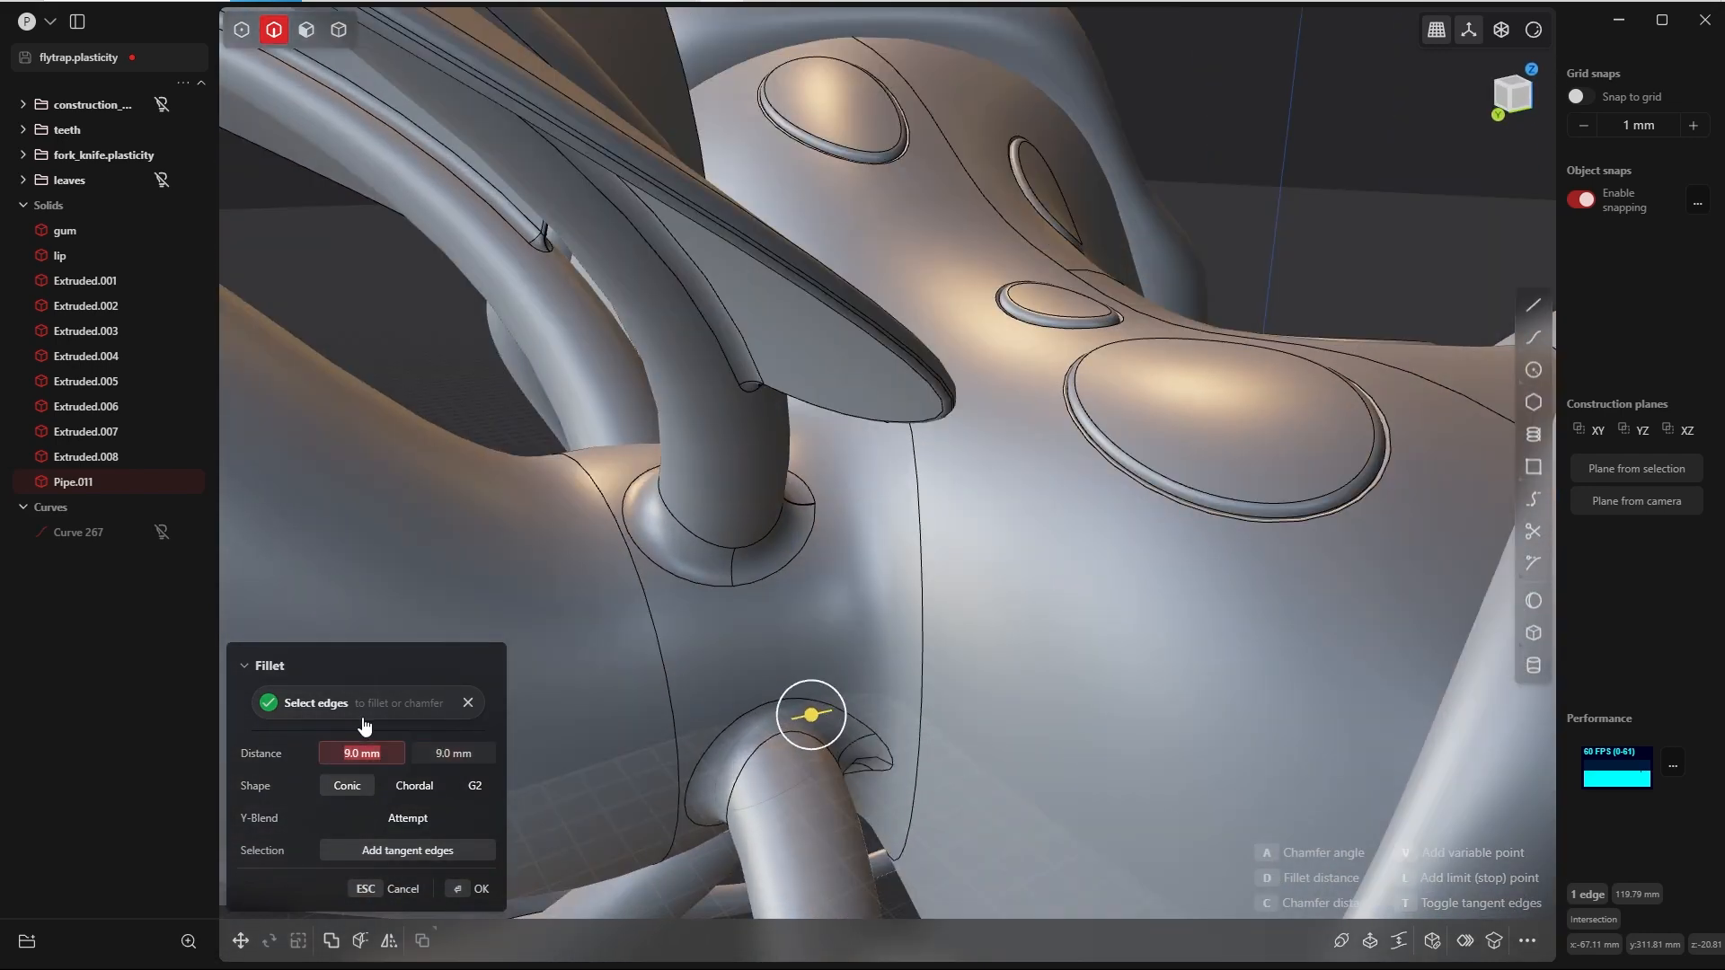
middle_drag(615, 784, 704, 832)
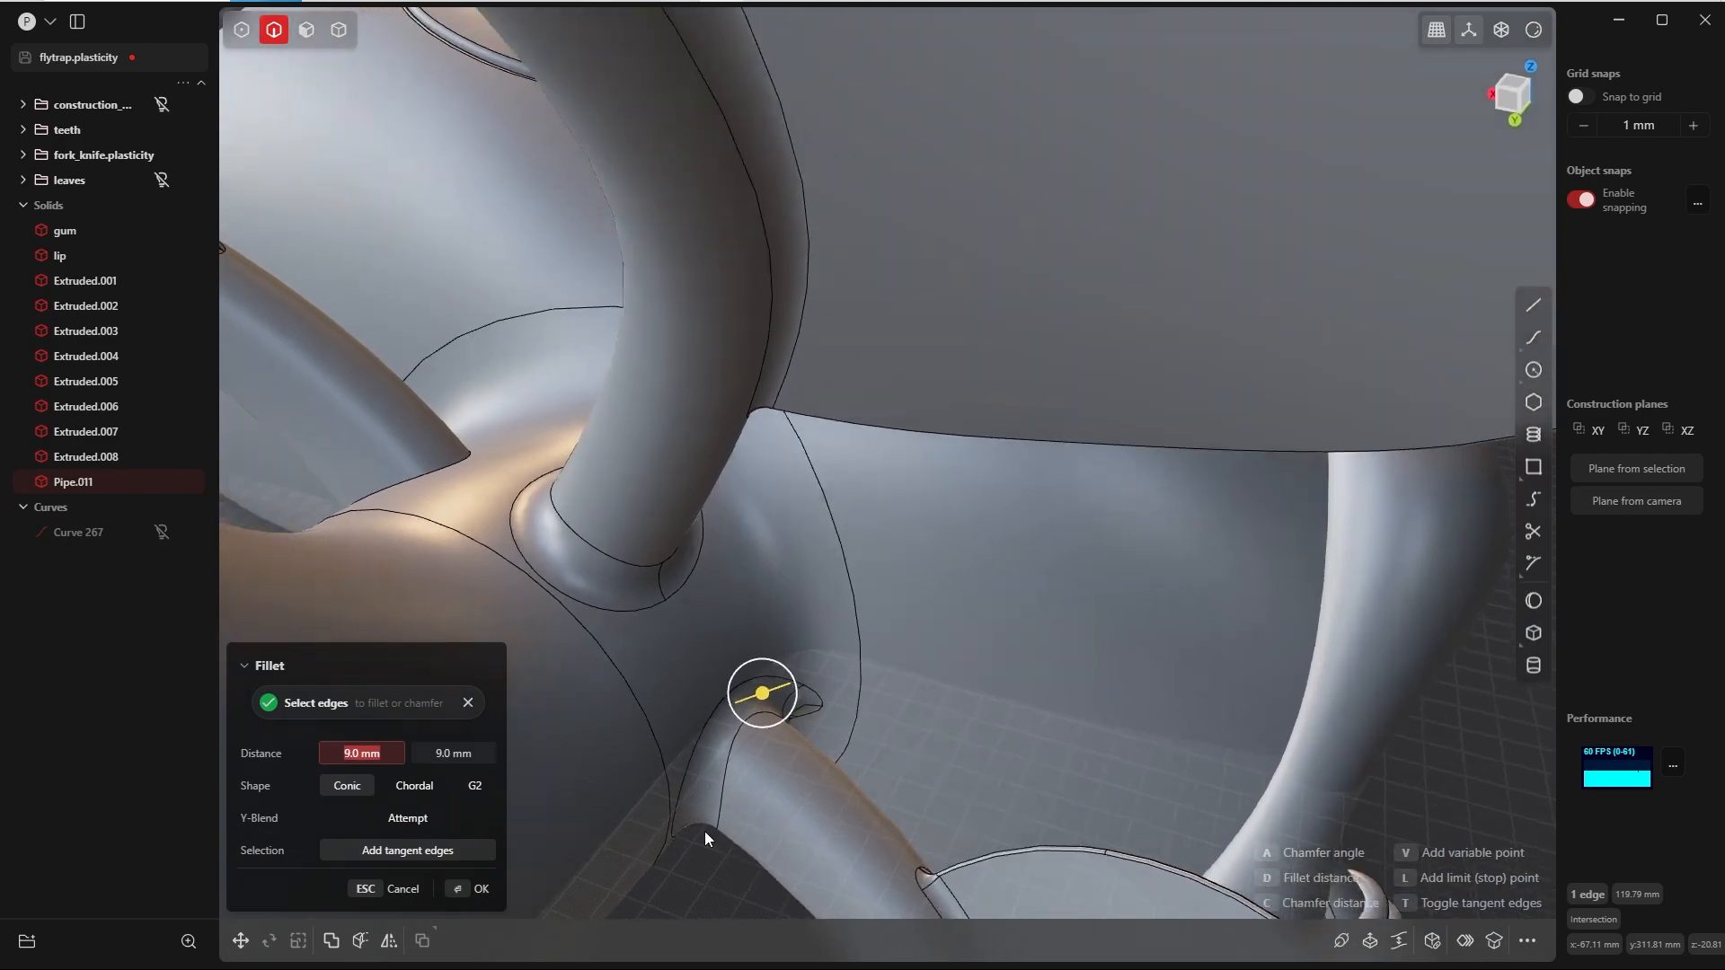
Step: Set both fillet distances at the lower leaf stalk's base back to 8 mm and finish the fillet
text(8)
key(Tab)
text(8)
key(Tab)
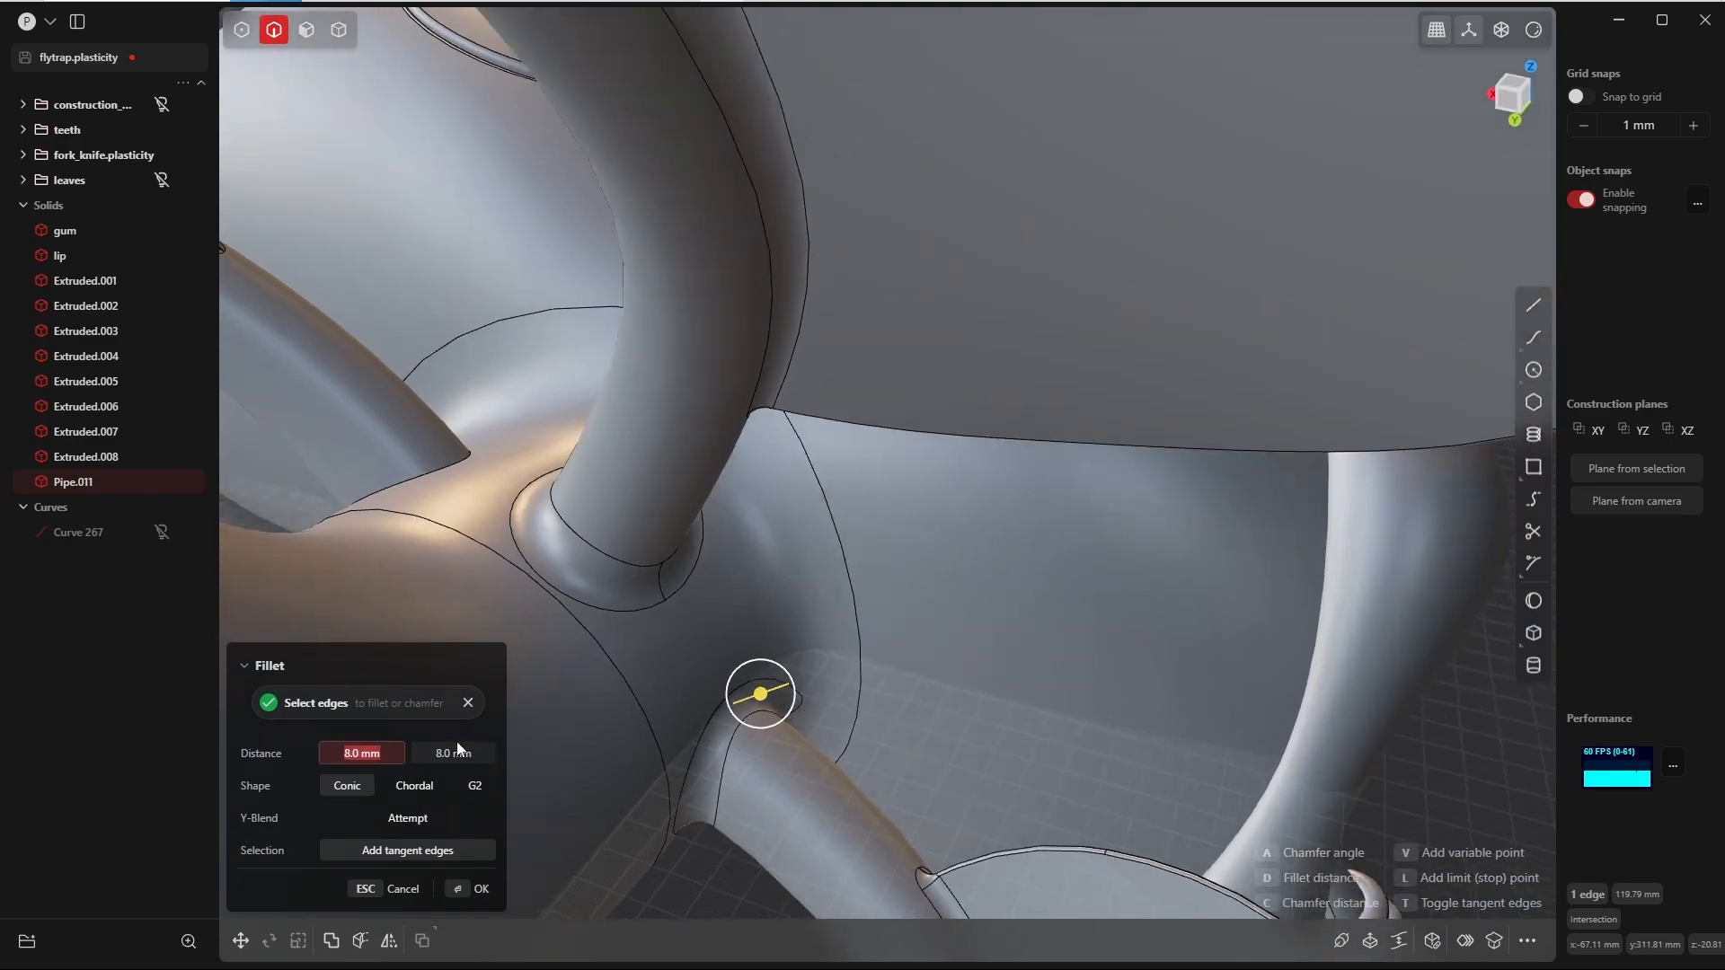
click(470, 889)
Step: Fillet the edge where the upper leaf stalk on the other side meets the neck with both distances at 9 mm
middle_drag(727, 873, 979, 701)
click(796, 424)
scroll(980, 700, down, 8)
scroll(979, 701, up, 3)
click(849, 401)
text(b)
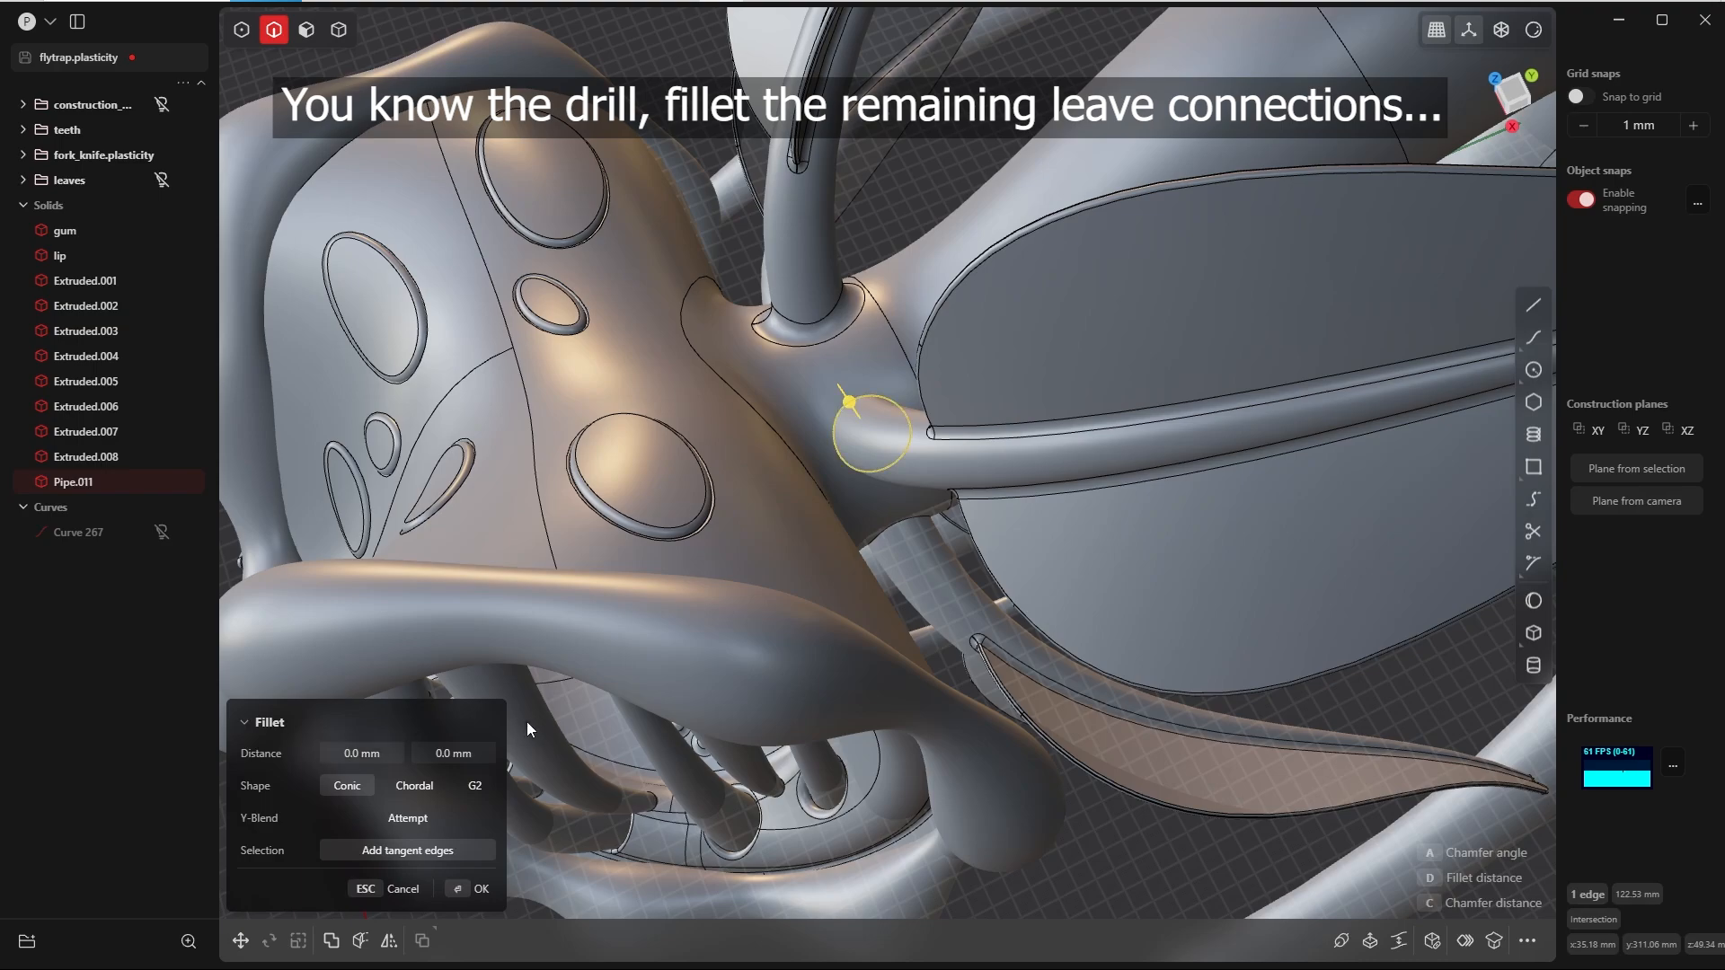
text(8)
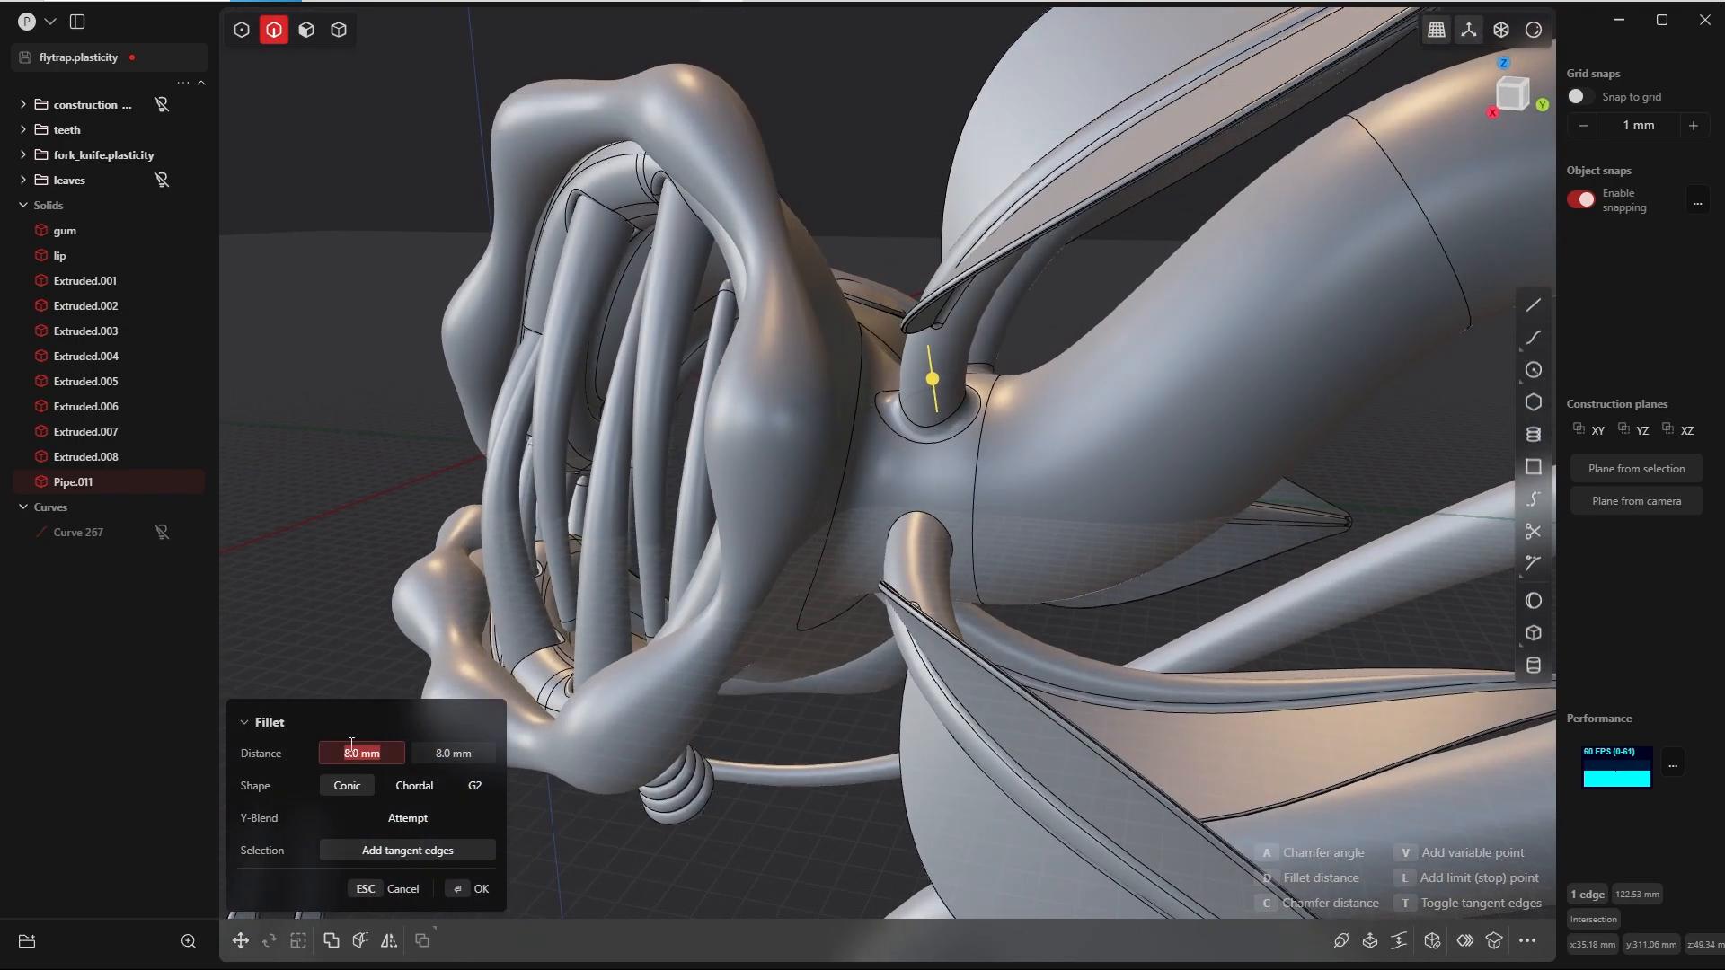
middle_drag(854, 432, 757, 357)
scroll(972, 623, up, 5)
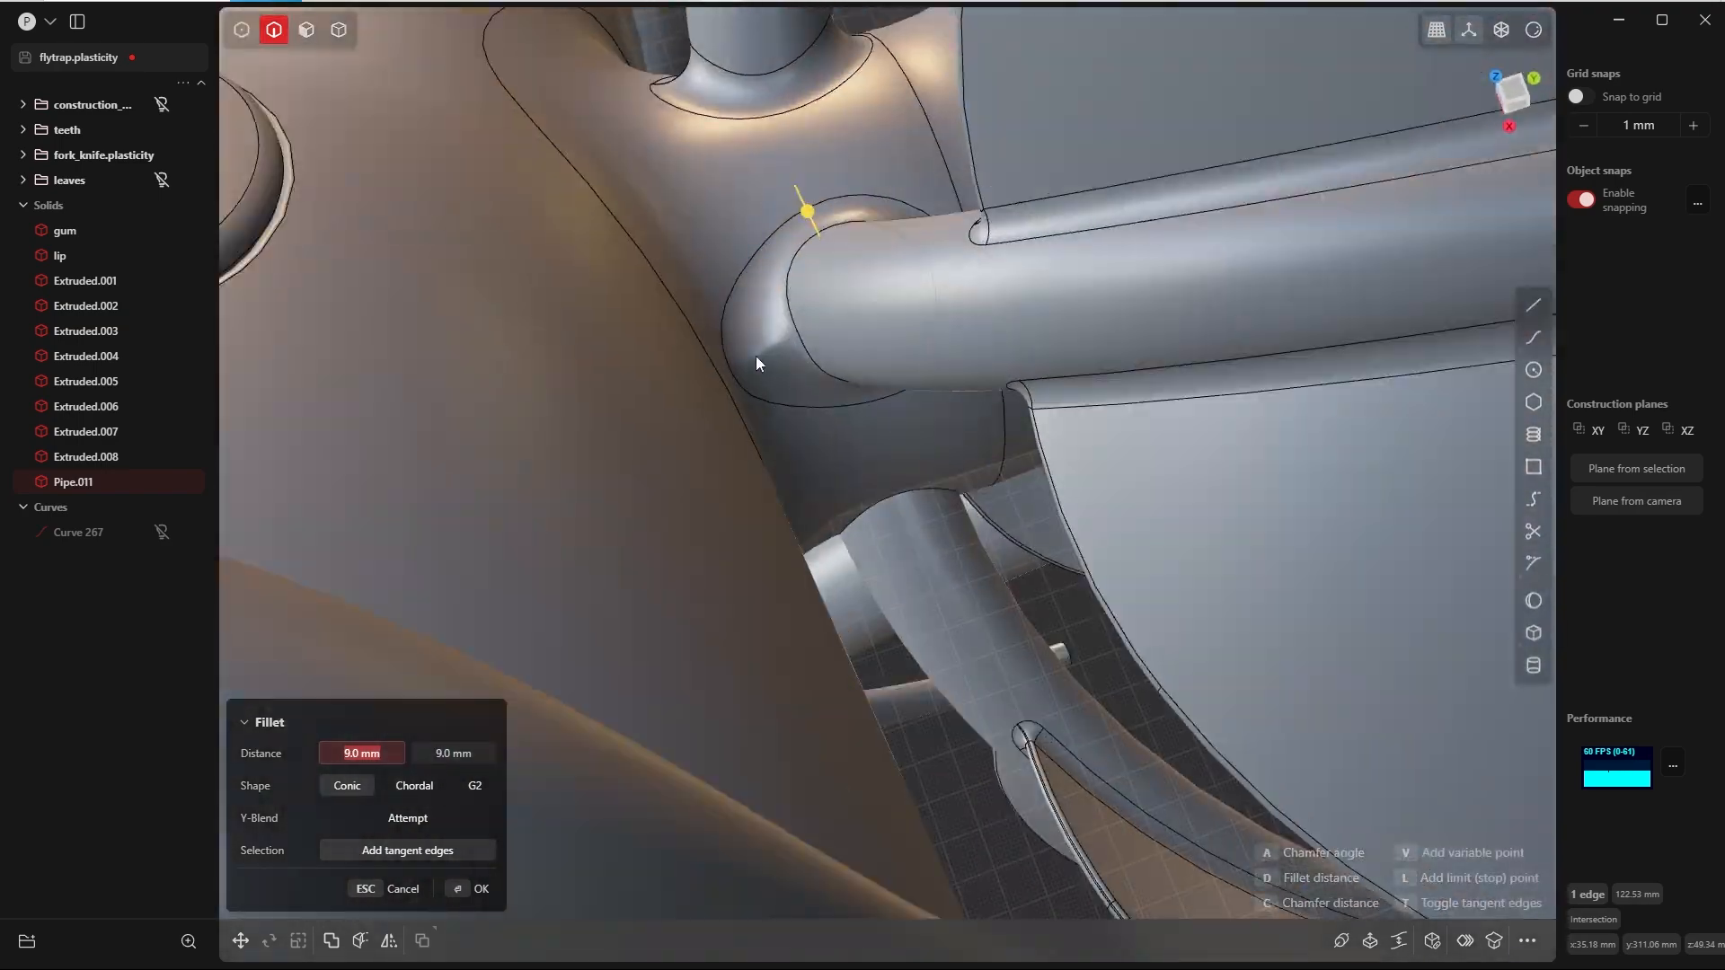
middle_drag(808, 503, 836, 456)
click(467, 888)
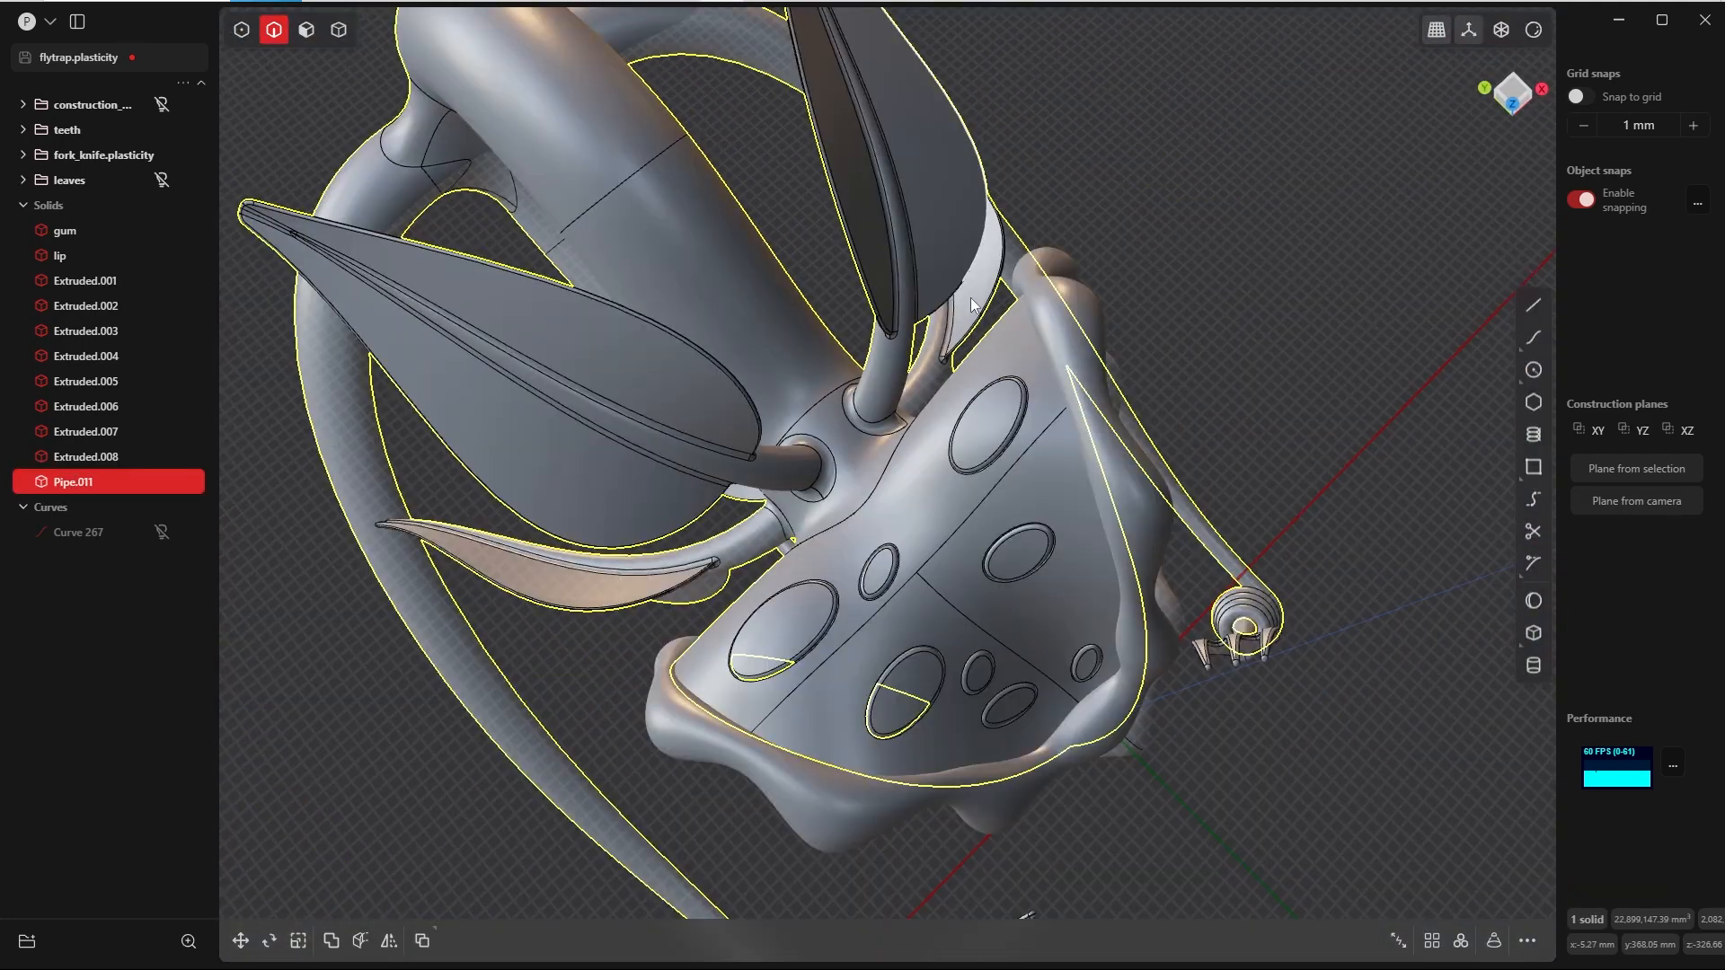
Step: Fillet the edge where the next leaf stalk on that side meets the neck with a 10 mm distance
middle_drag(719, 359, 828, 137)
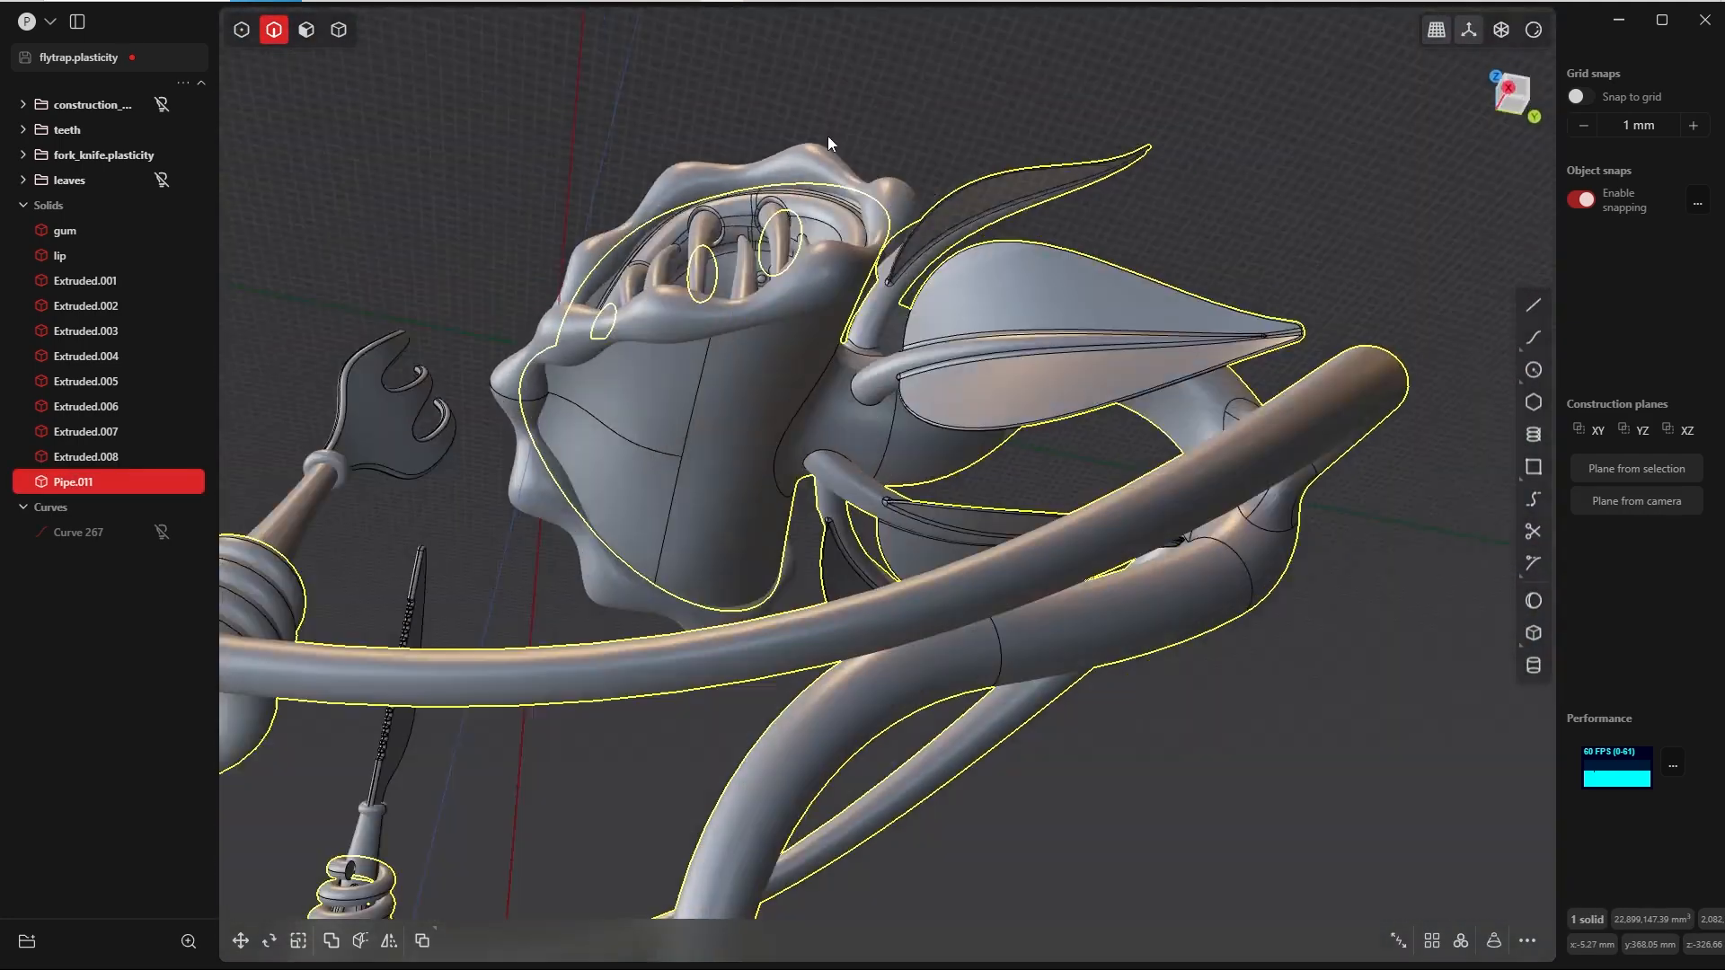
scroll(924, 558, up, 5)
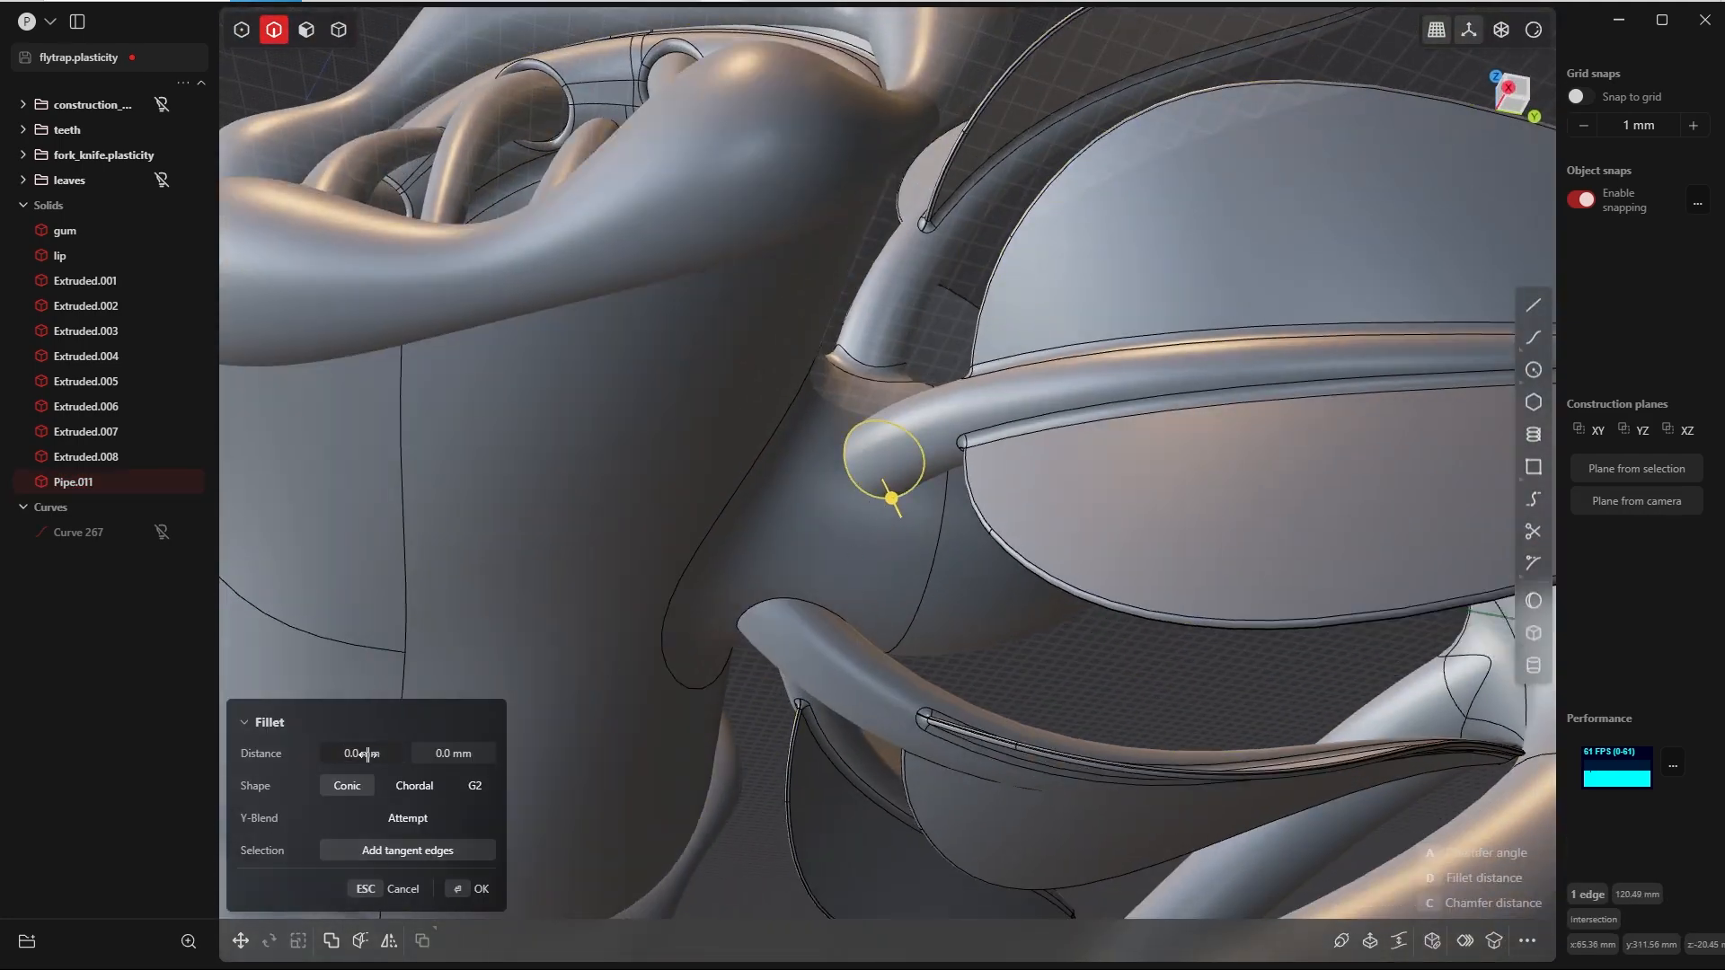
click(368, 754)
text(10)
key(Tab)
middle_drag(854, 539, 994, 605)
click(469, 889)
Step: Fillet the edge where the lower leaf stalk meets the underside of the neck with both distances at 7 mm
click(822, 674)
middle_drag(822, 674, 898, 596)
click(898, 595)
text(b)
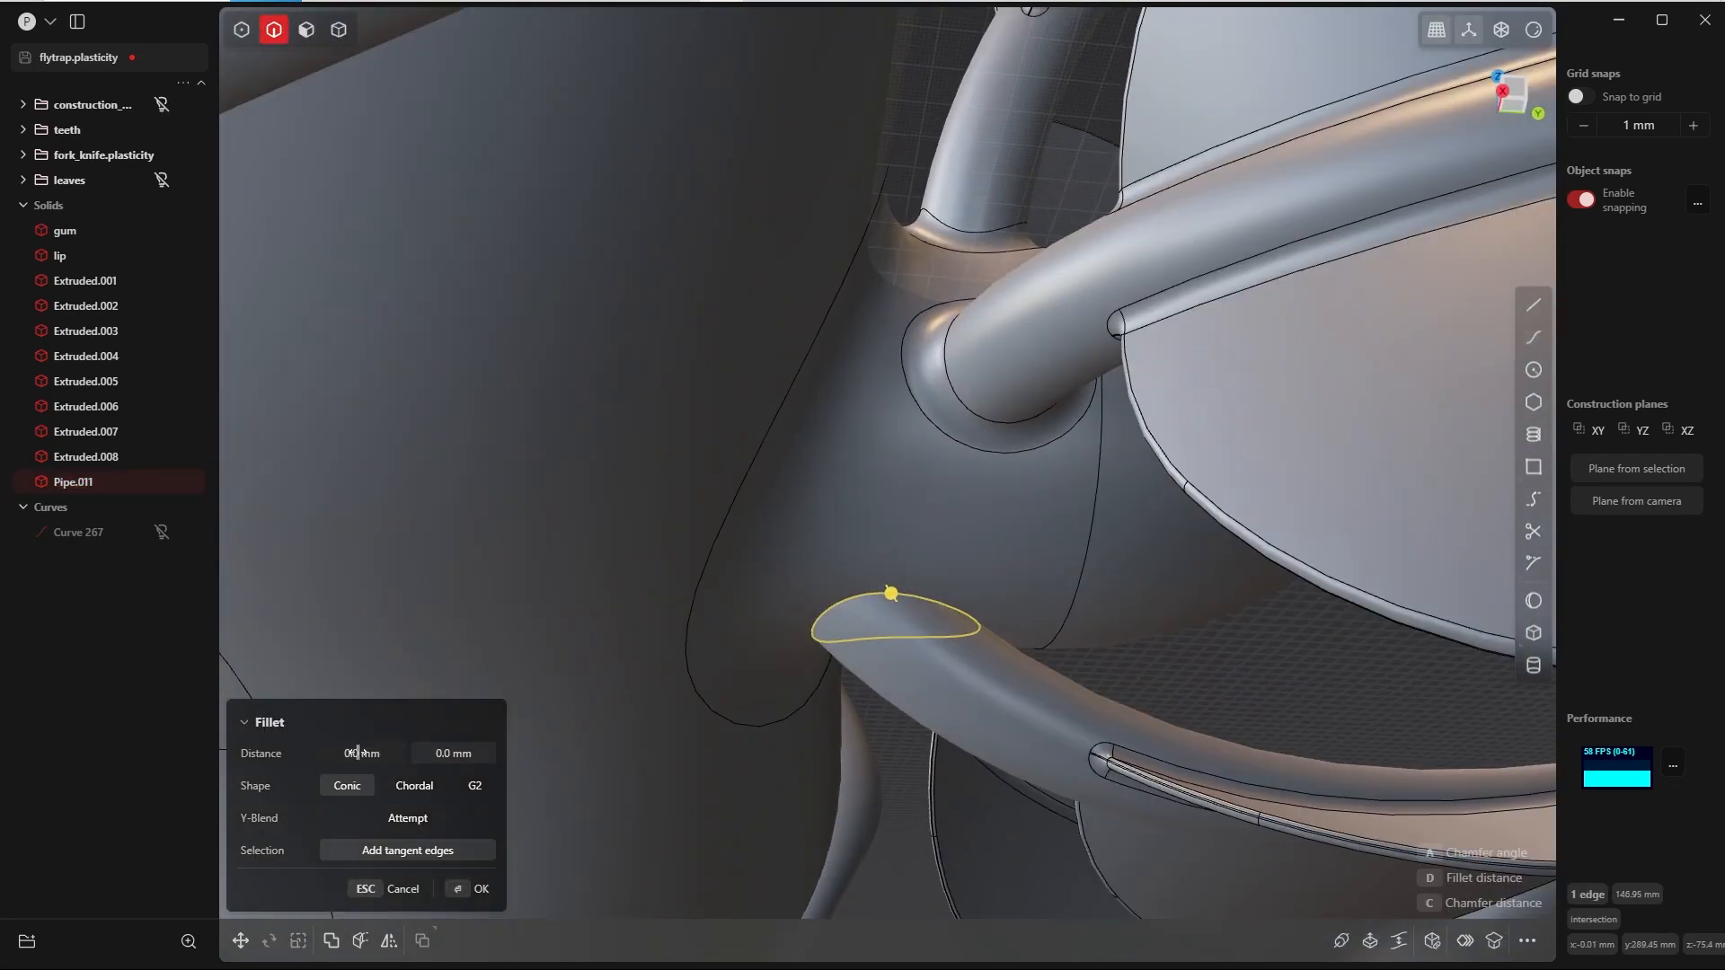
text(8)
middle_drag(1020, 552, 418, 749)
key(Return)
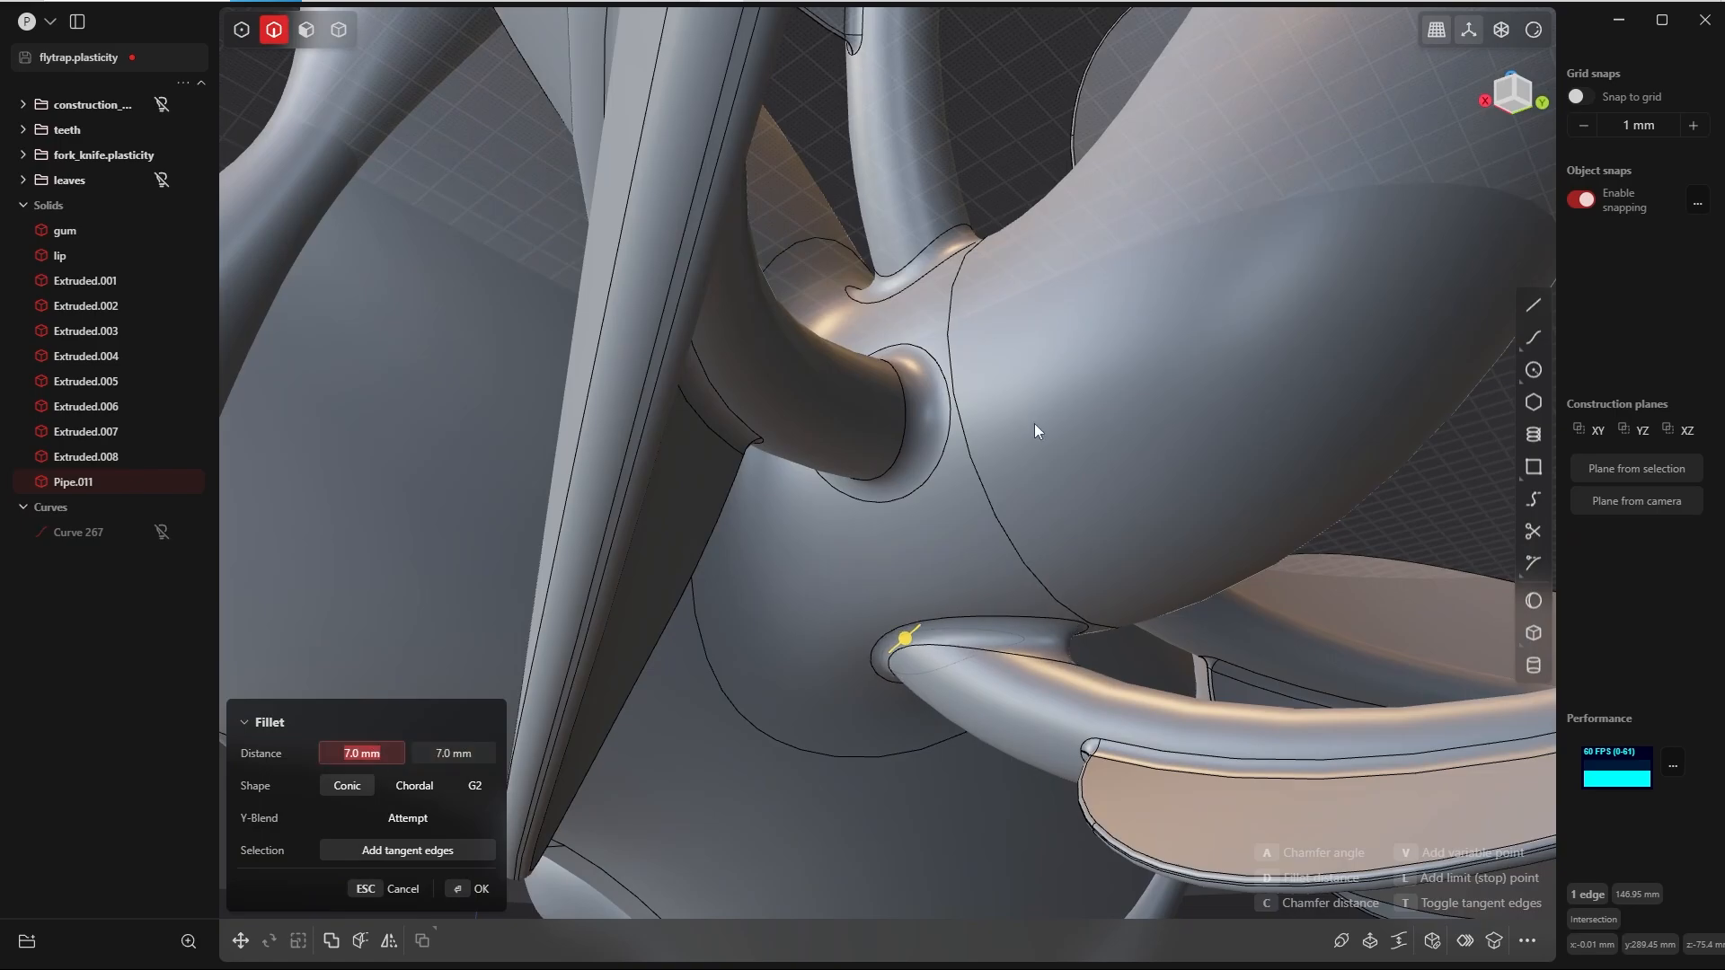
middle_drag(1033, 423, 1141, 431)
click(462, 891)
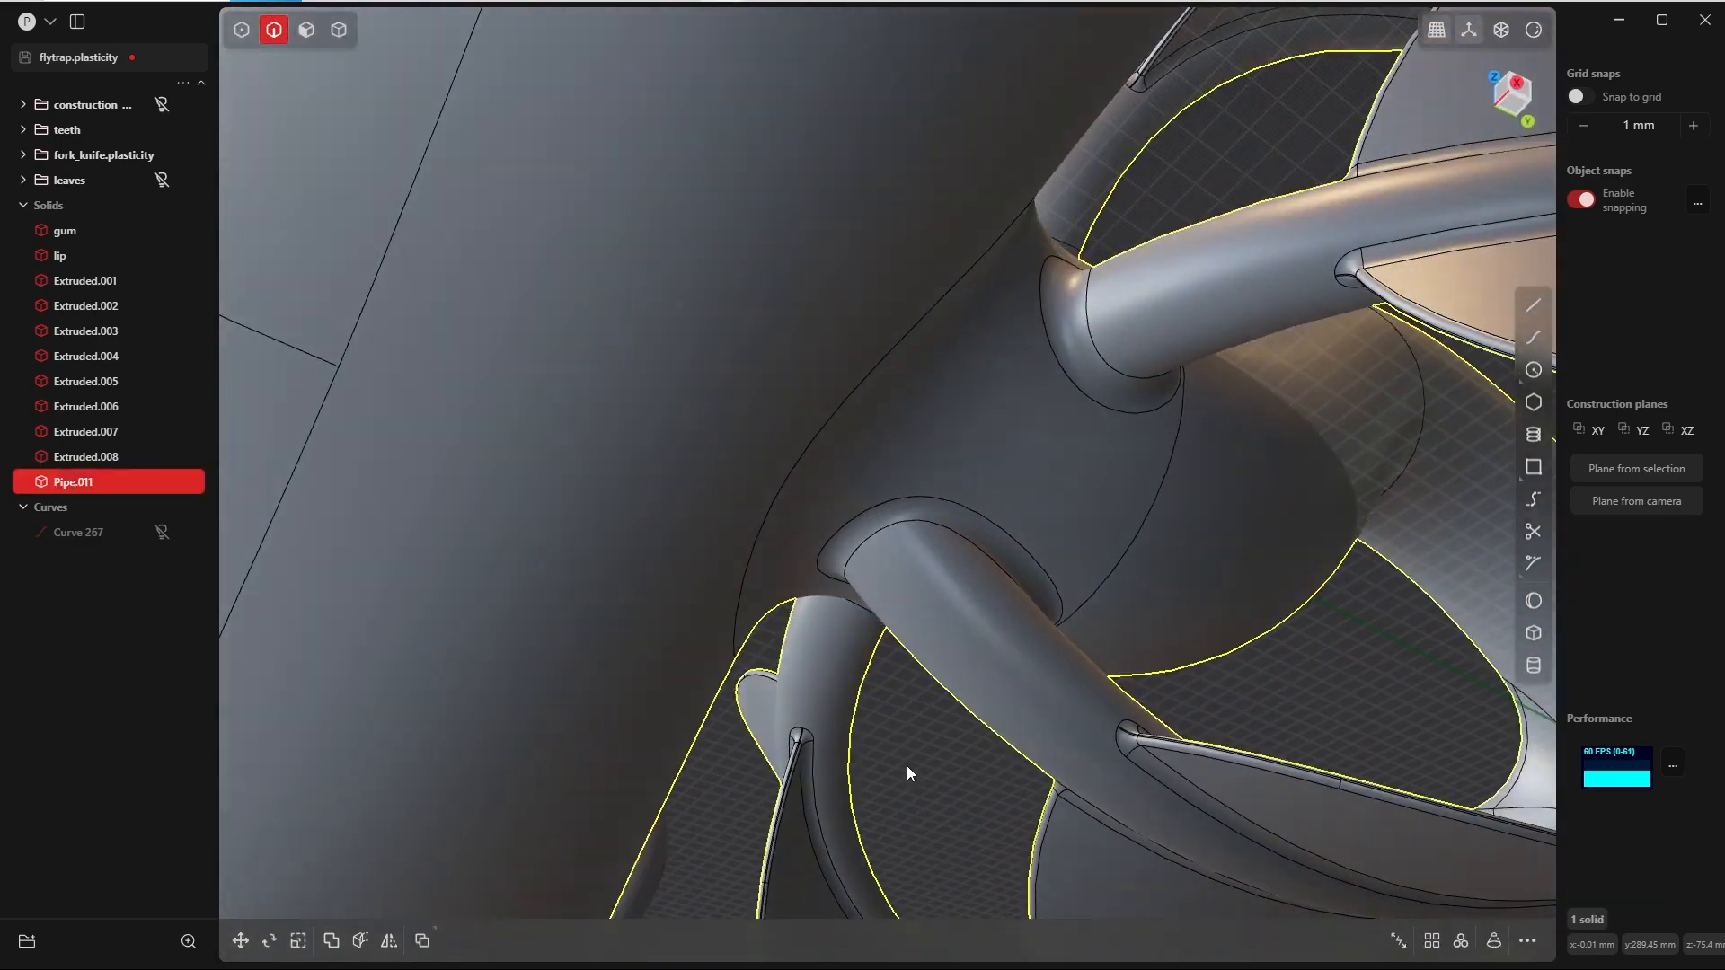
Step: Delete the leftover curve named Curve 267
middle_drag(908, 773, 1321, 826)
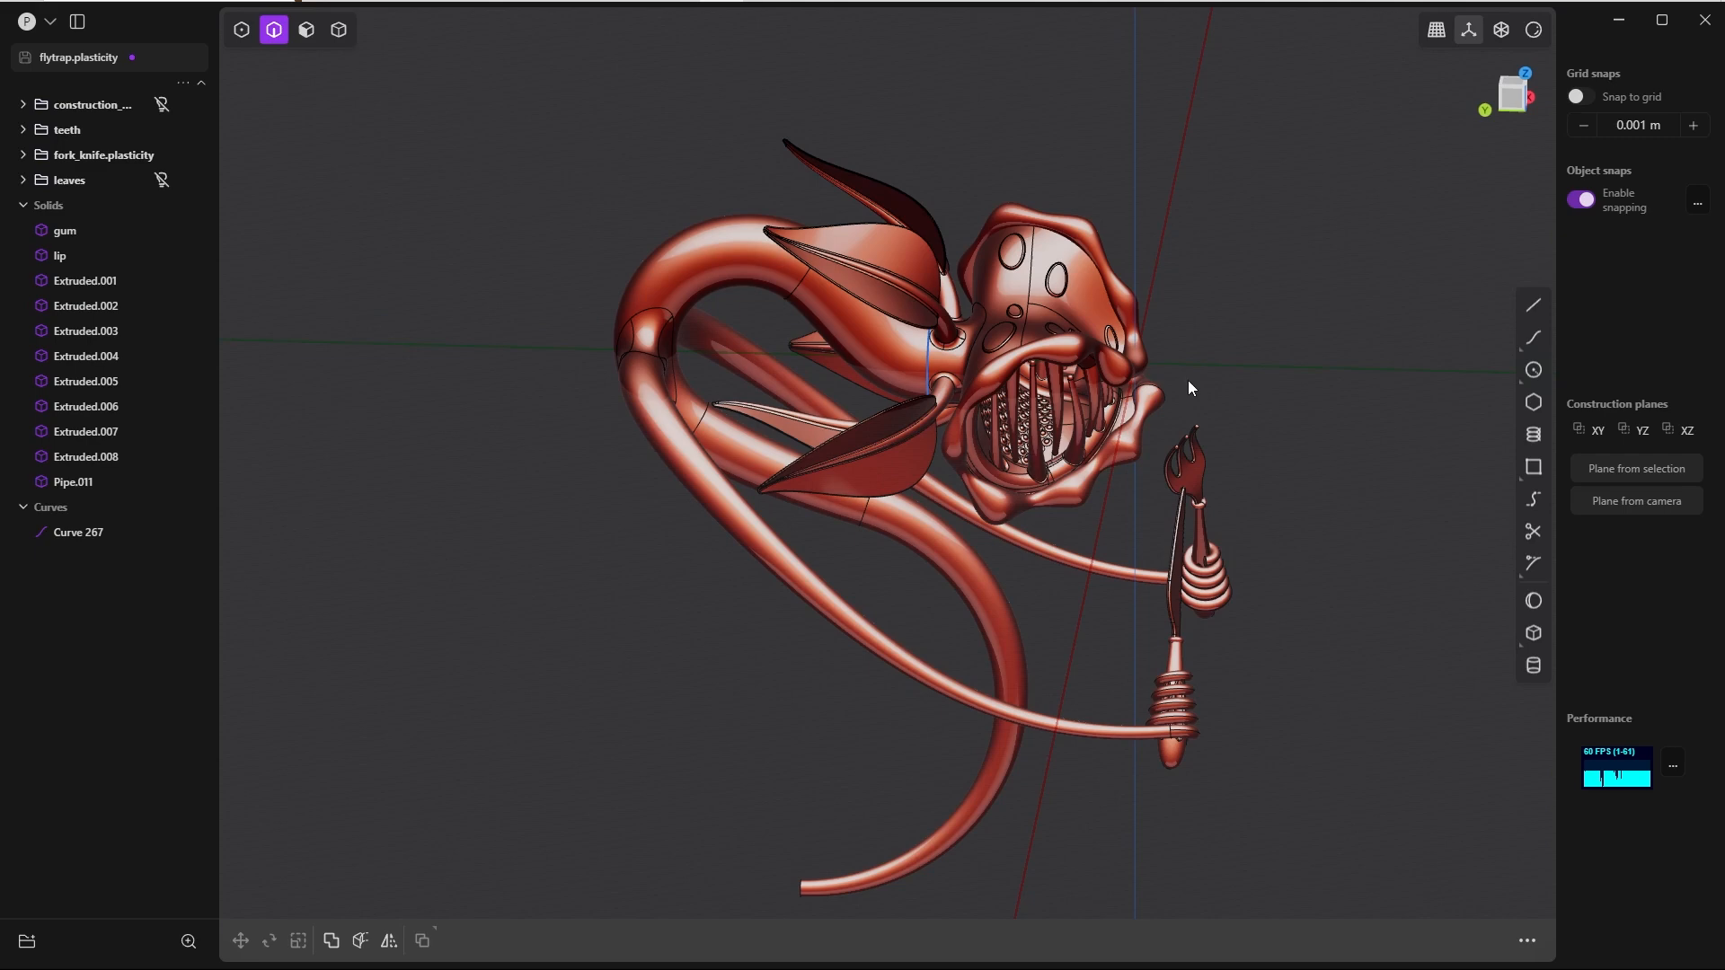
middle_drag(1188, 387, 1150, 388)
scroll(835, 449, up, 2)
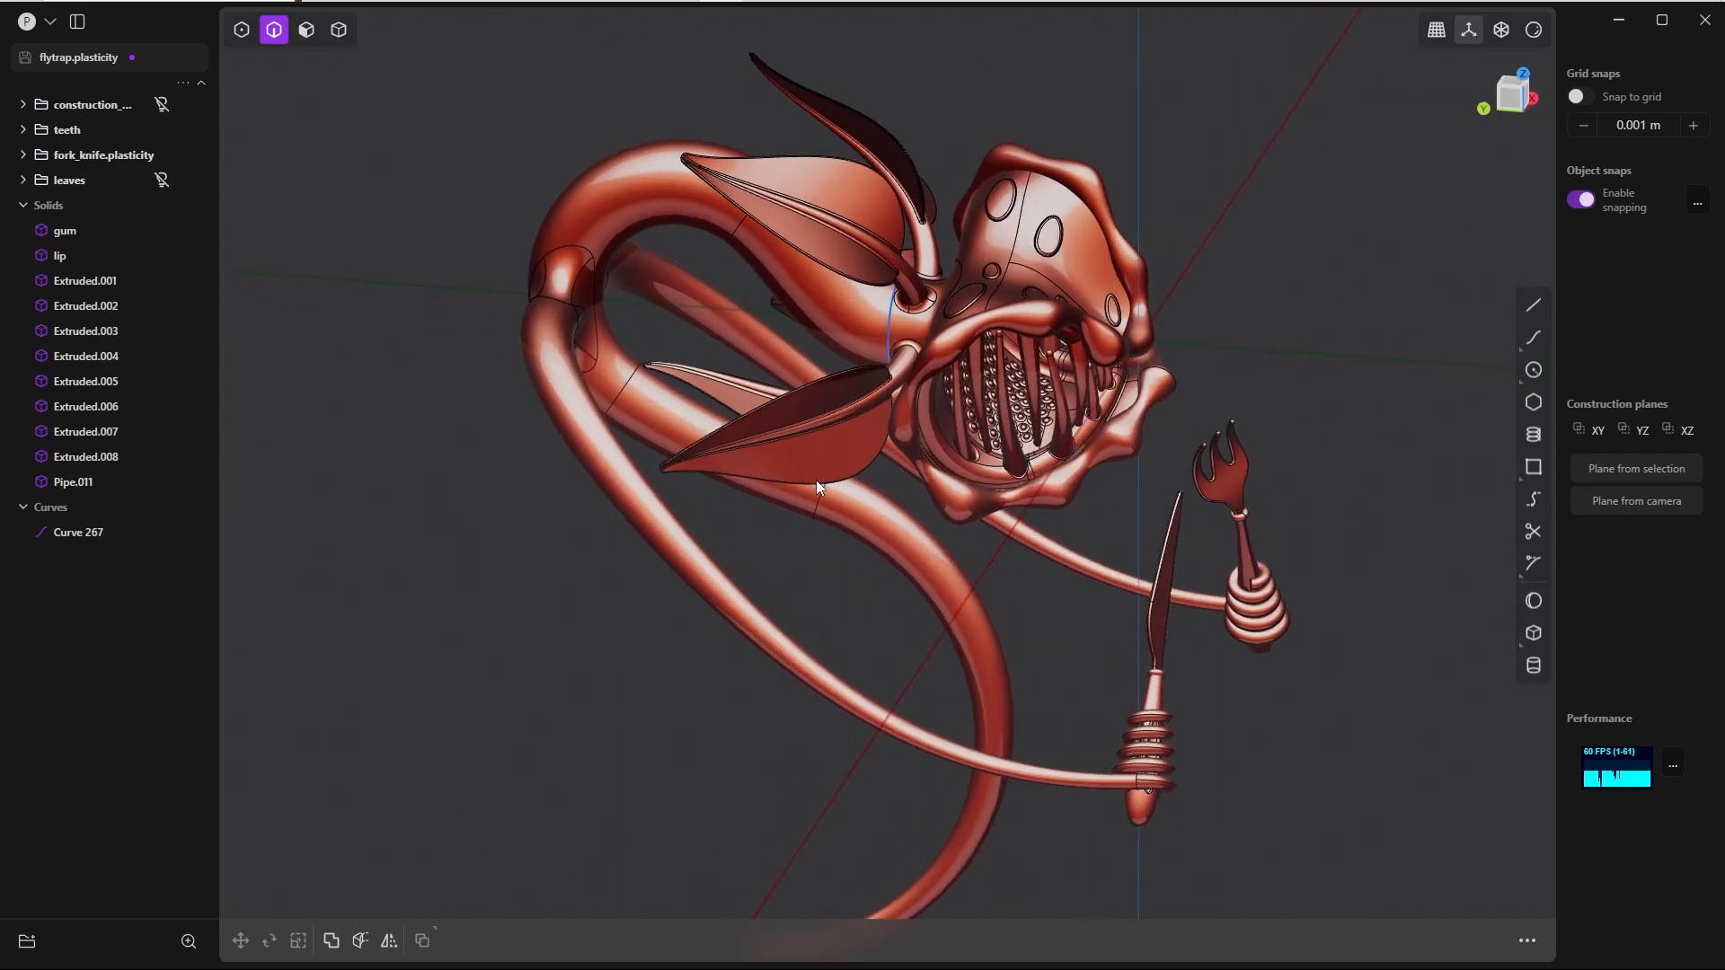
click(76, 537)
key(Delete)
Step: Duplicate the lip solid in place and isolate the copy
middle_drag(1179, 426, 677, 458)
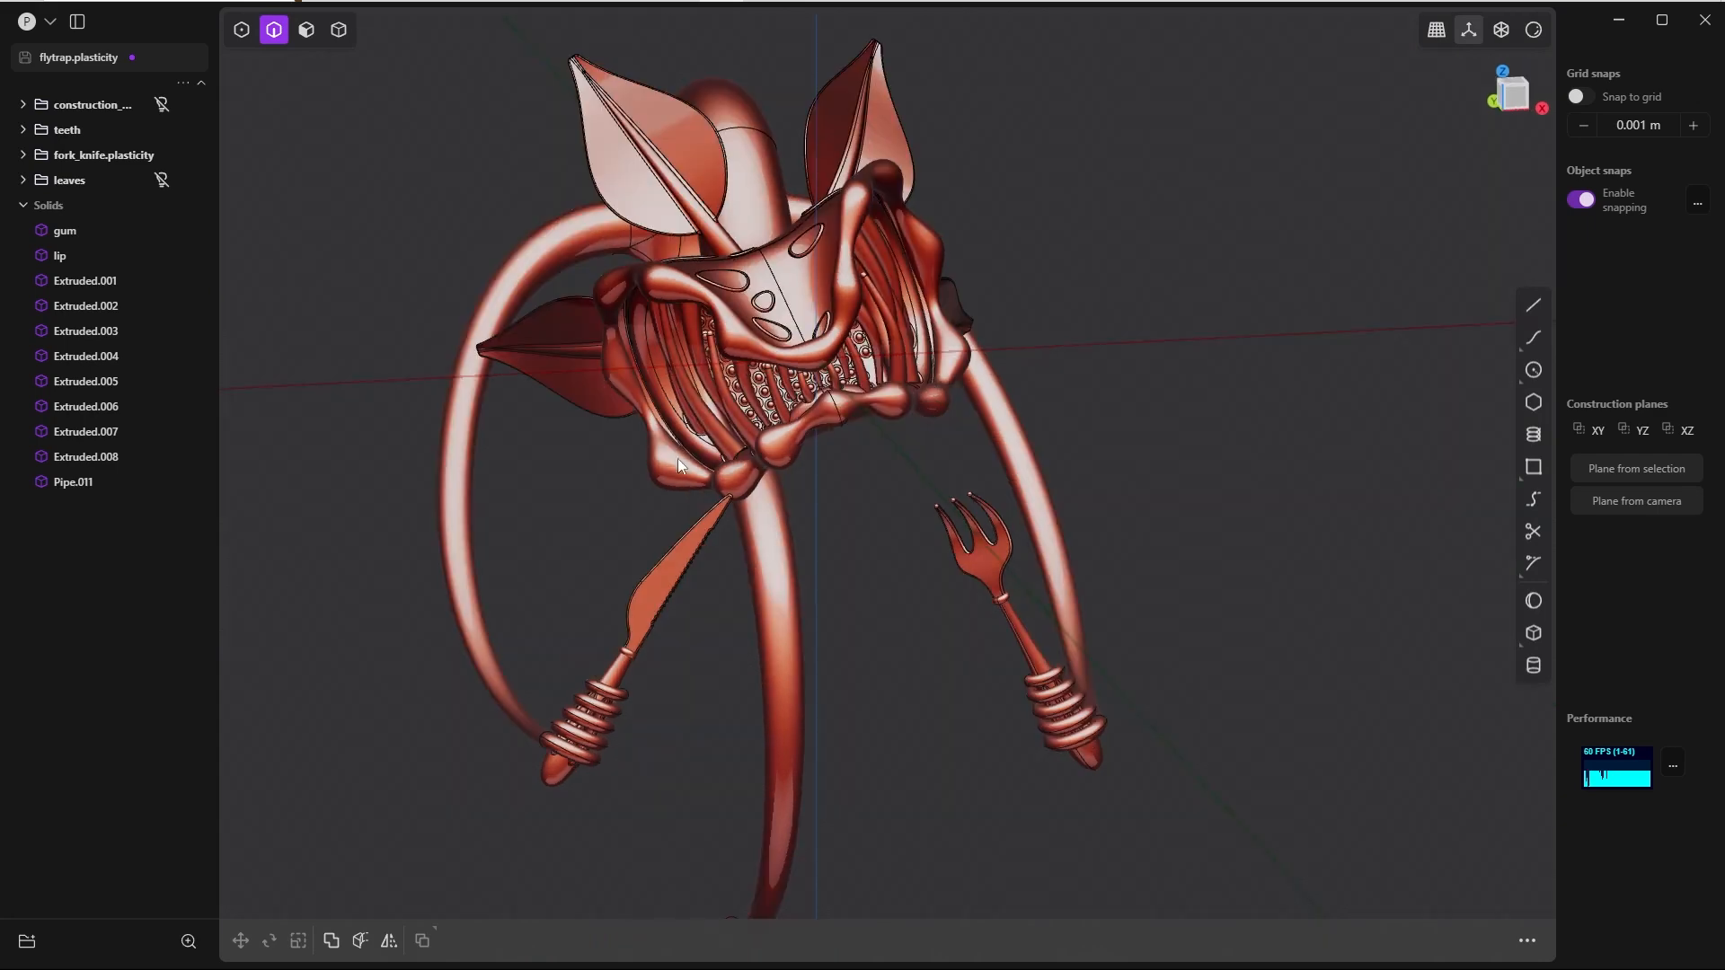
key(KP_1)
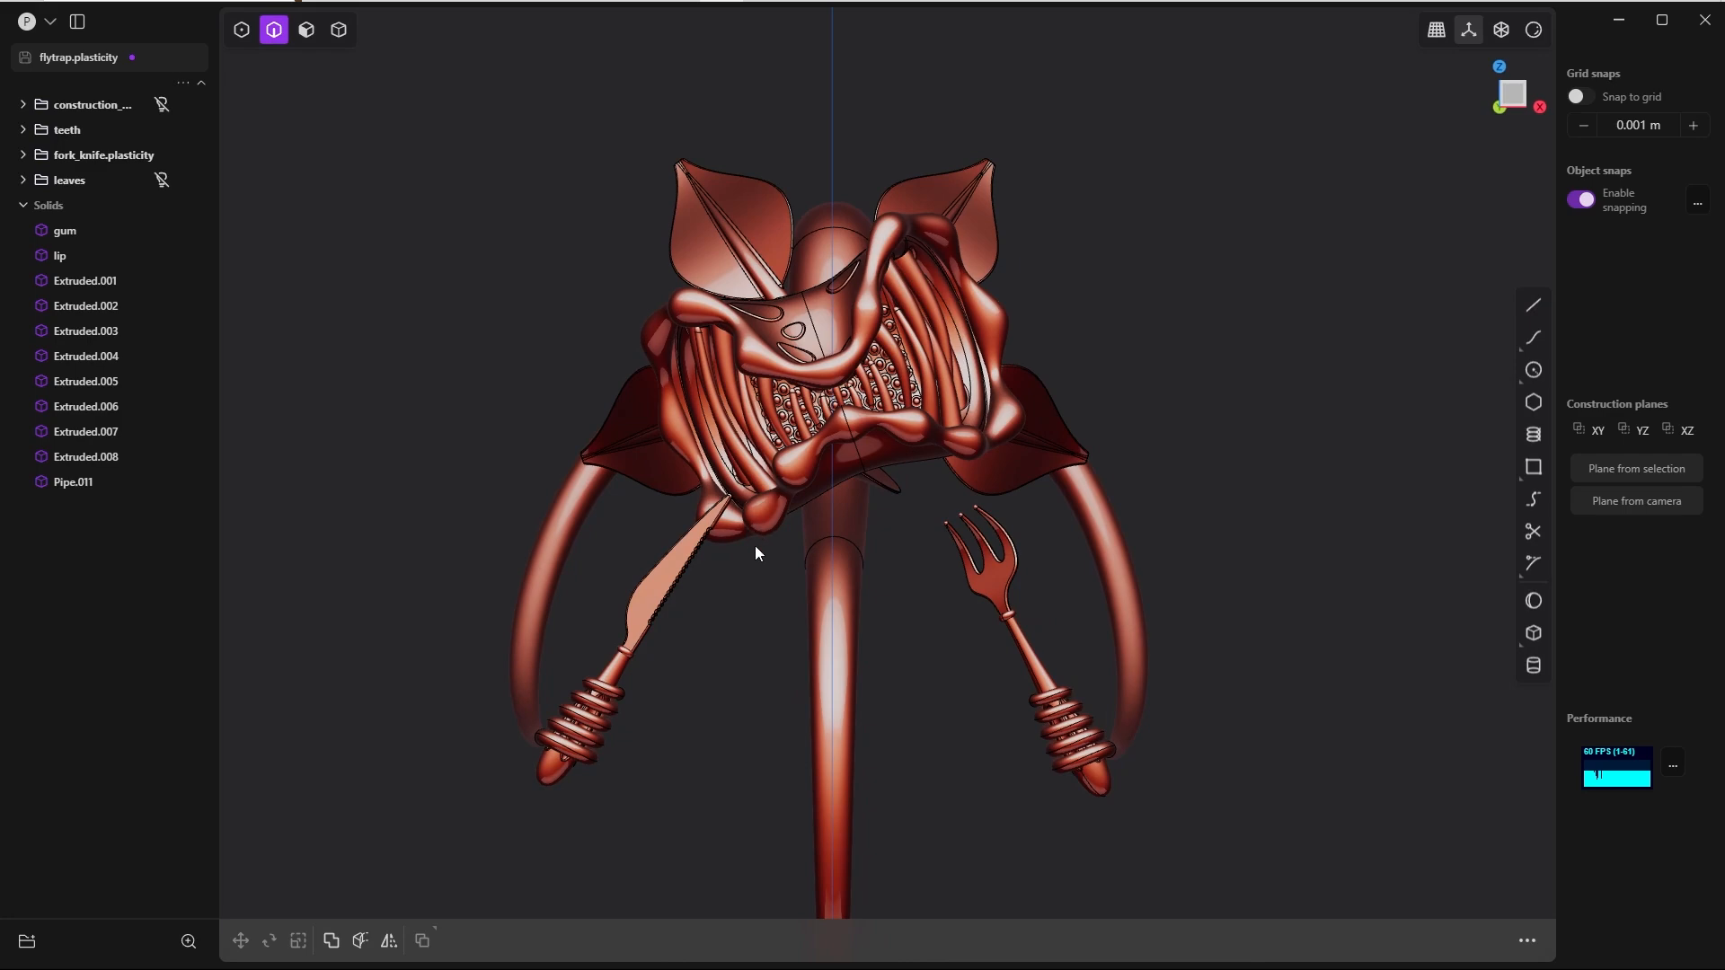
middle_drag(686, 520, 812, 368)
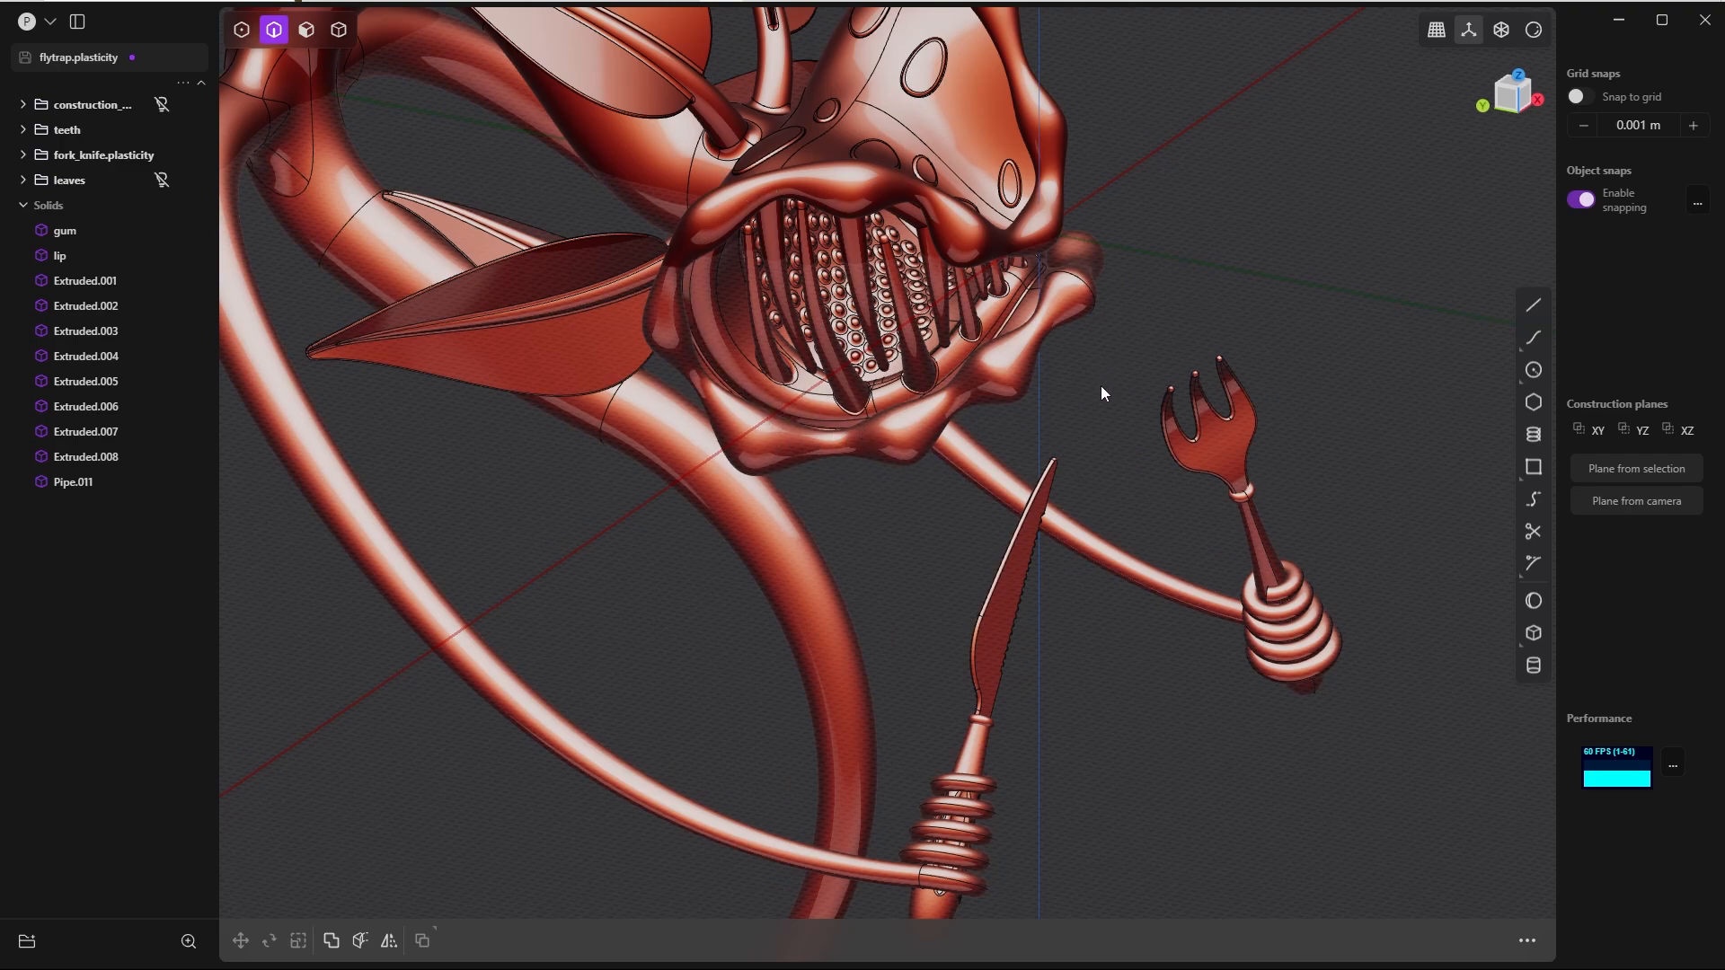
key(4)
click(853, 472)
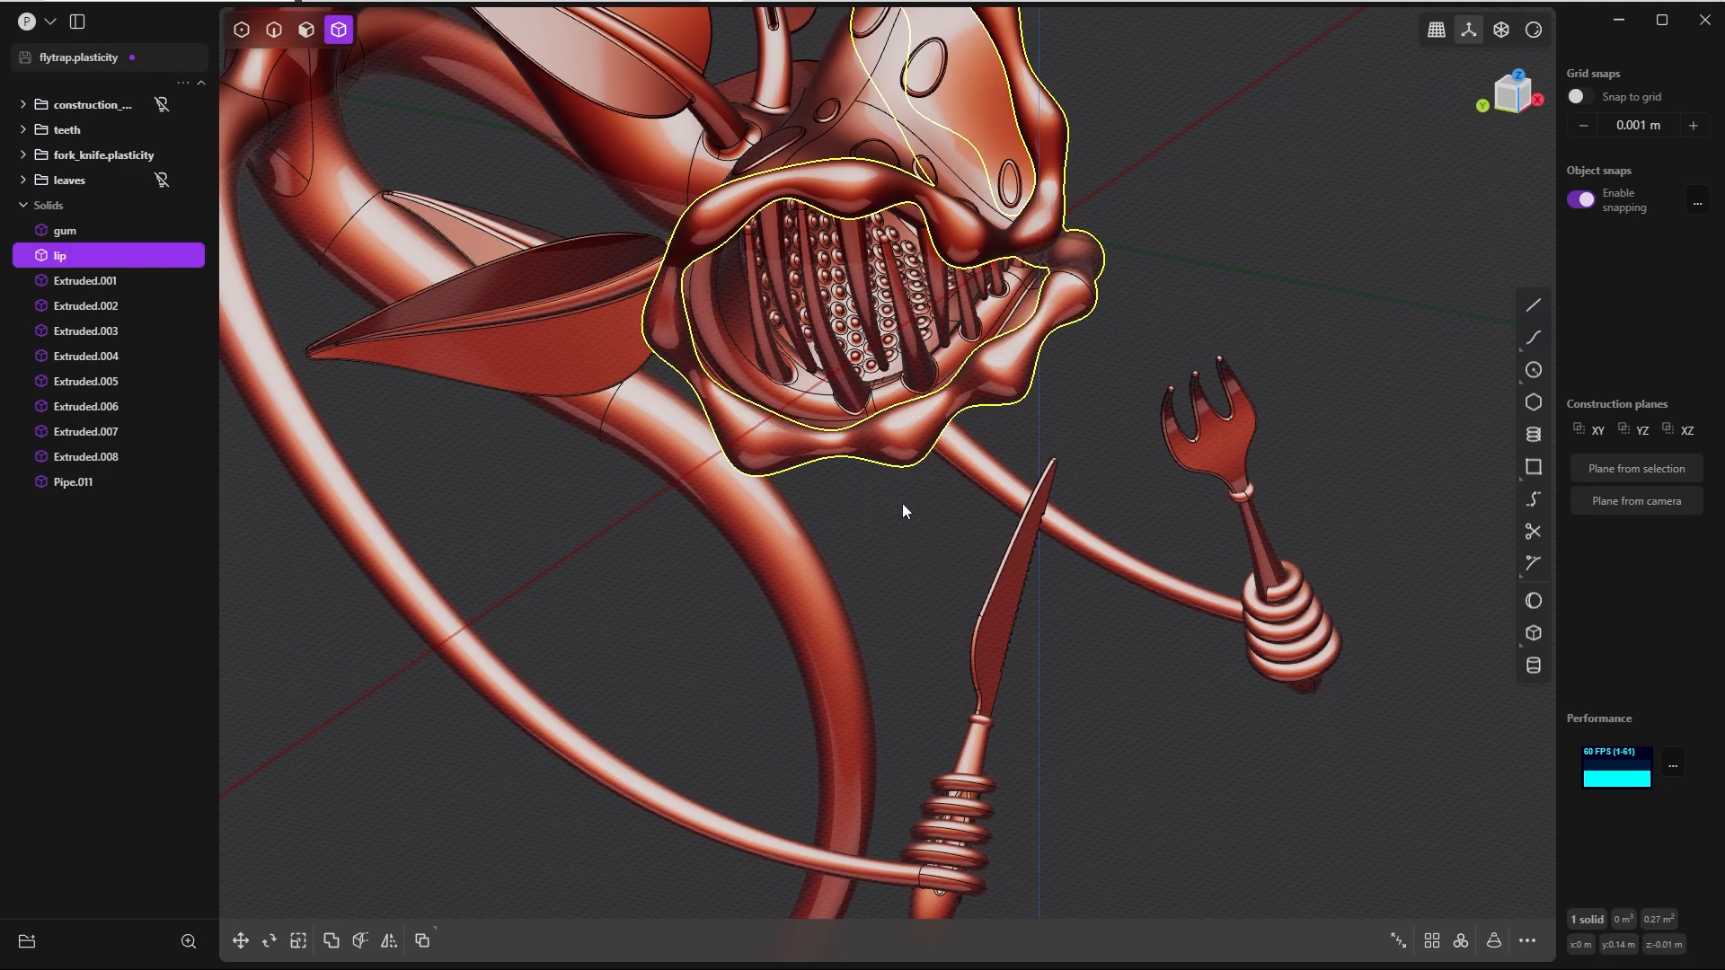
scroll(902, 503, up, 3)
key(ctrl+d)
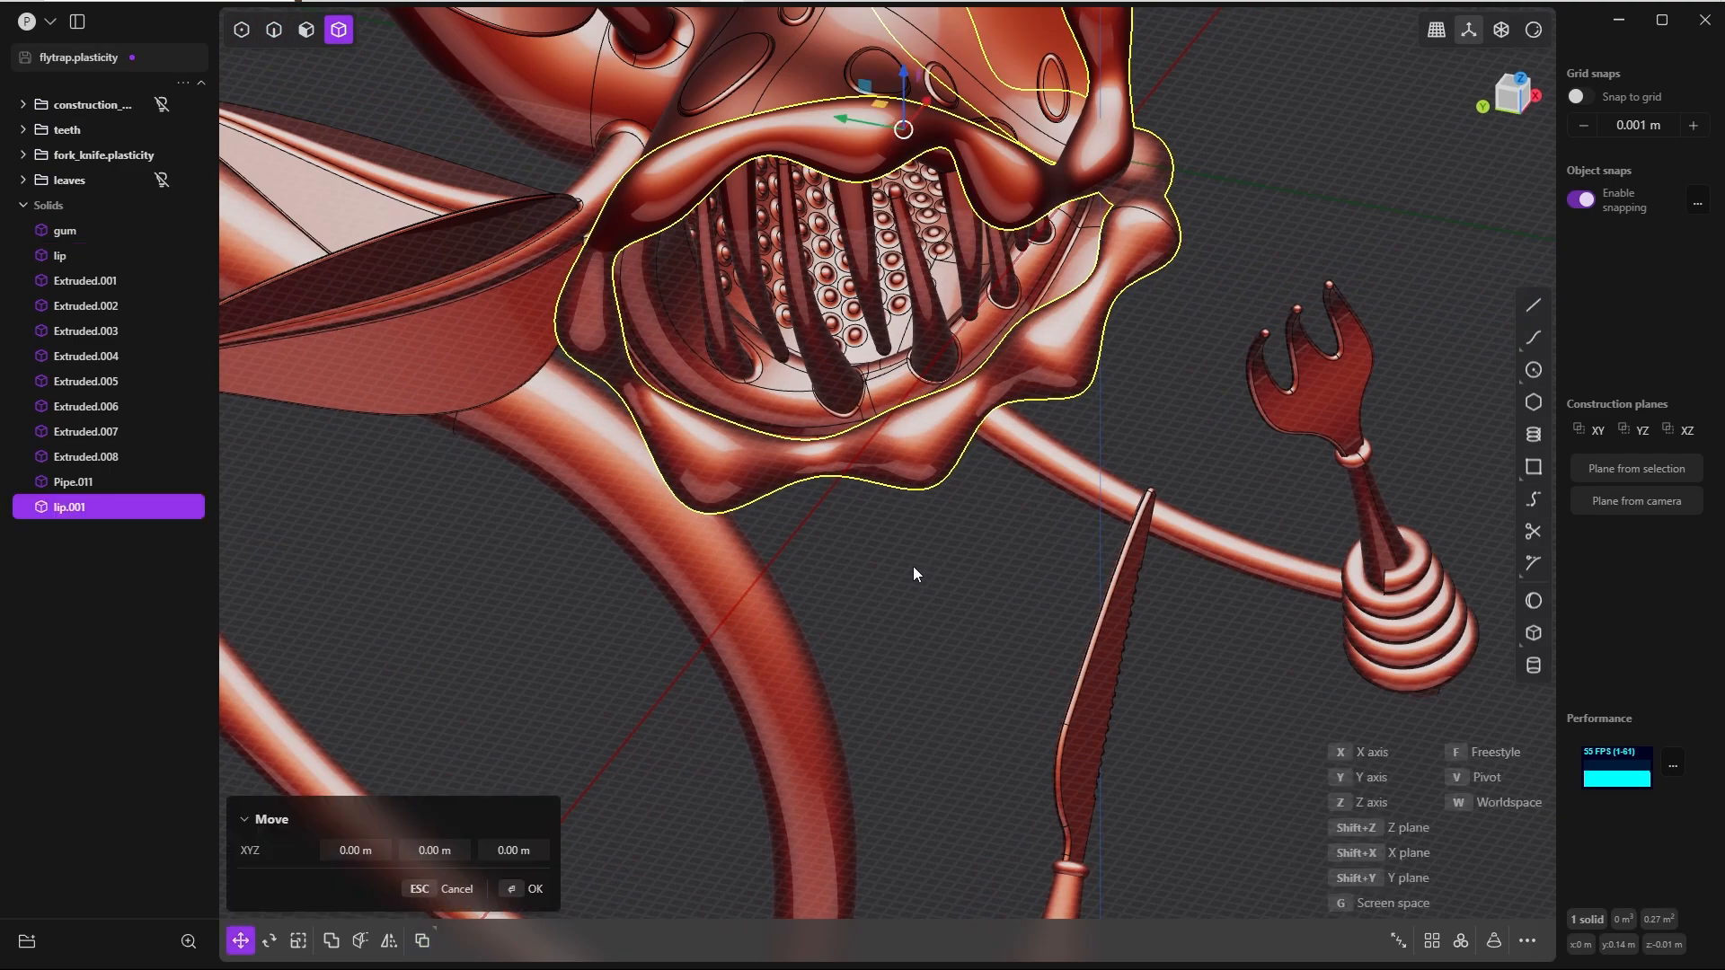
click(525, 888)
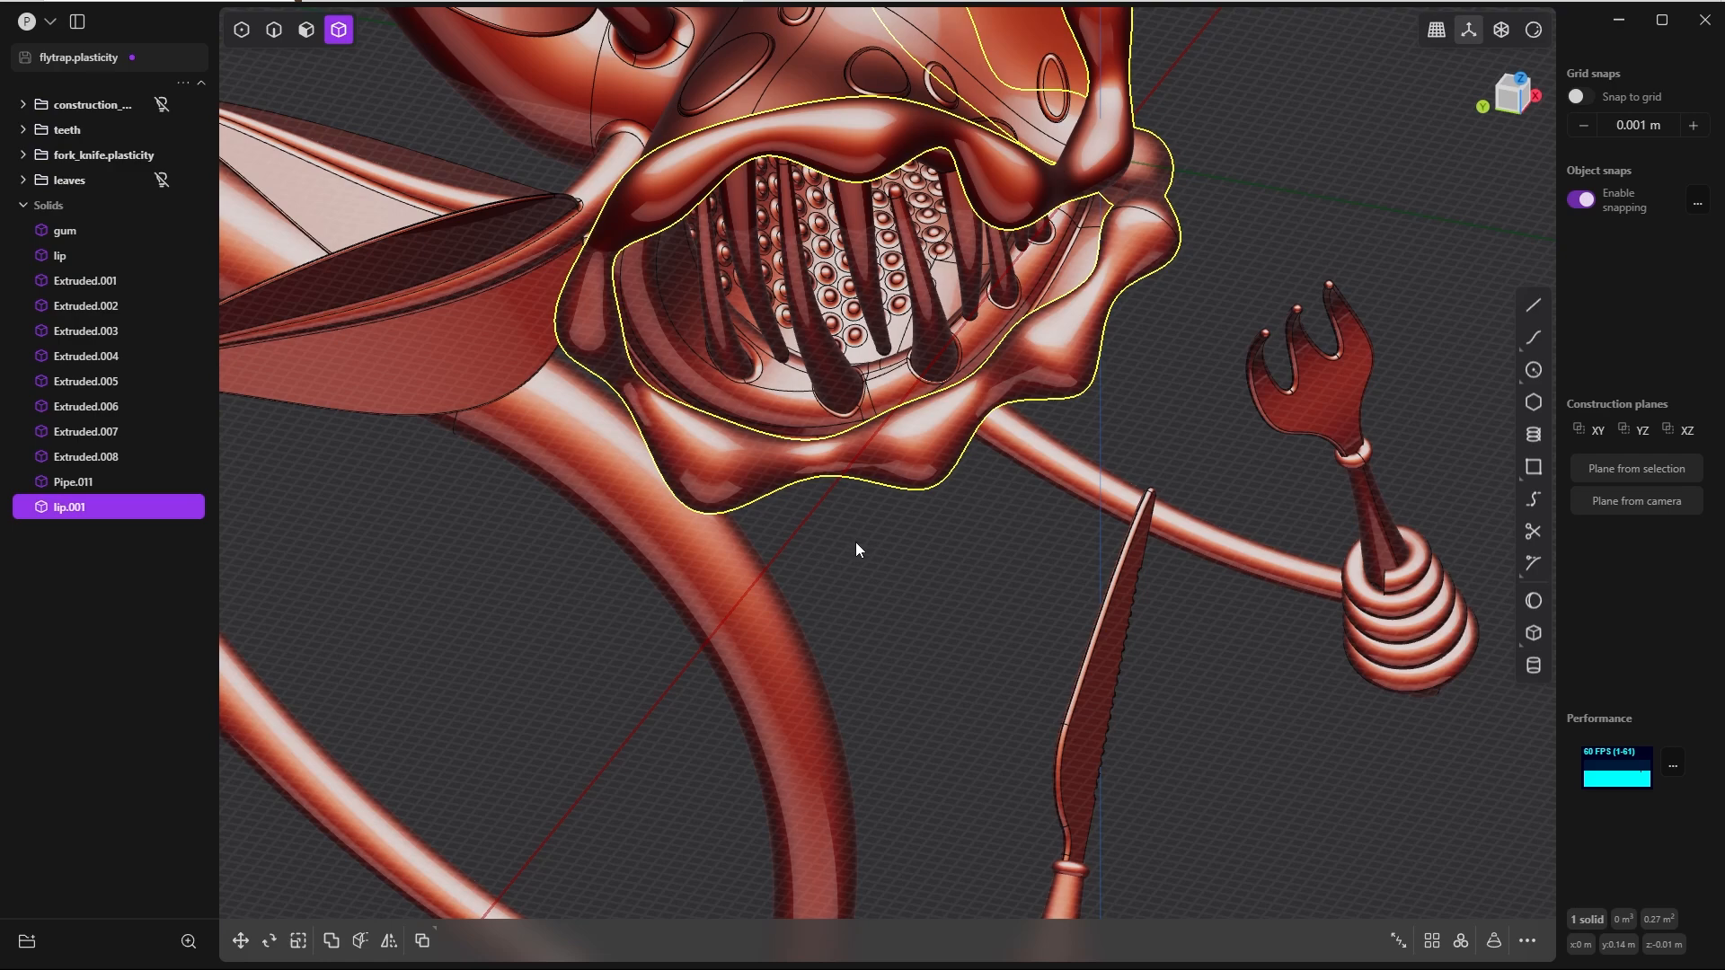
key(shift+h)
middle_drag(854, 508, 724, 403)
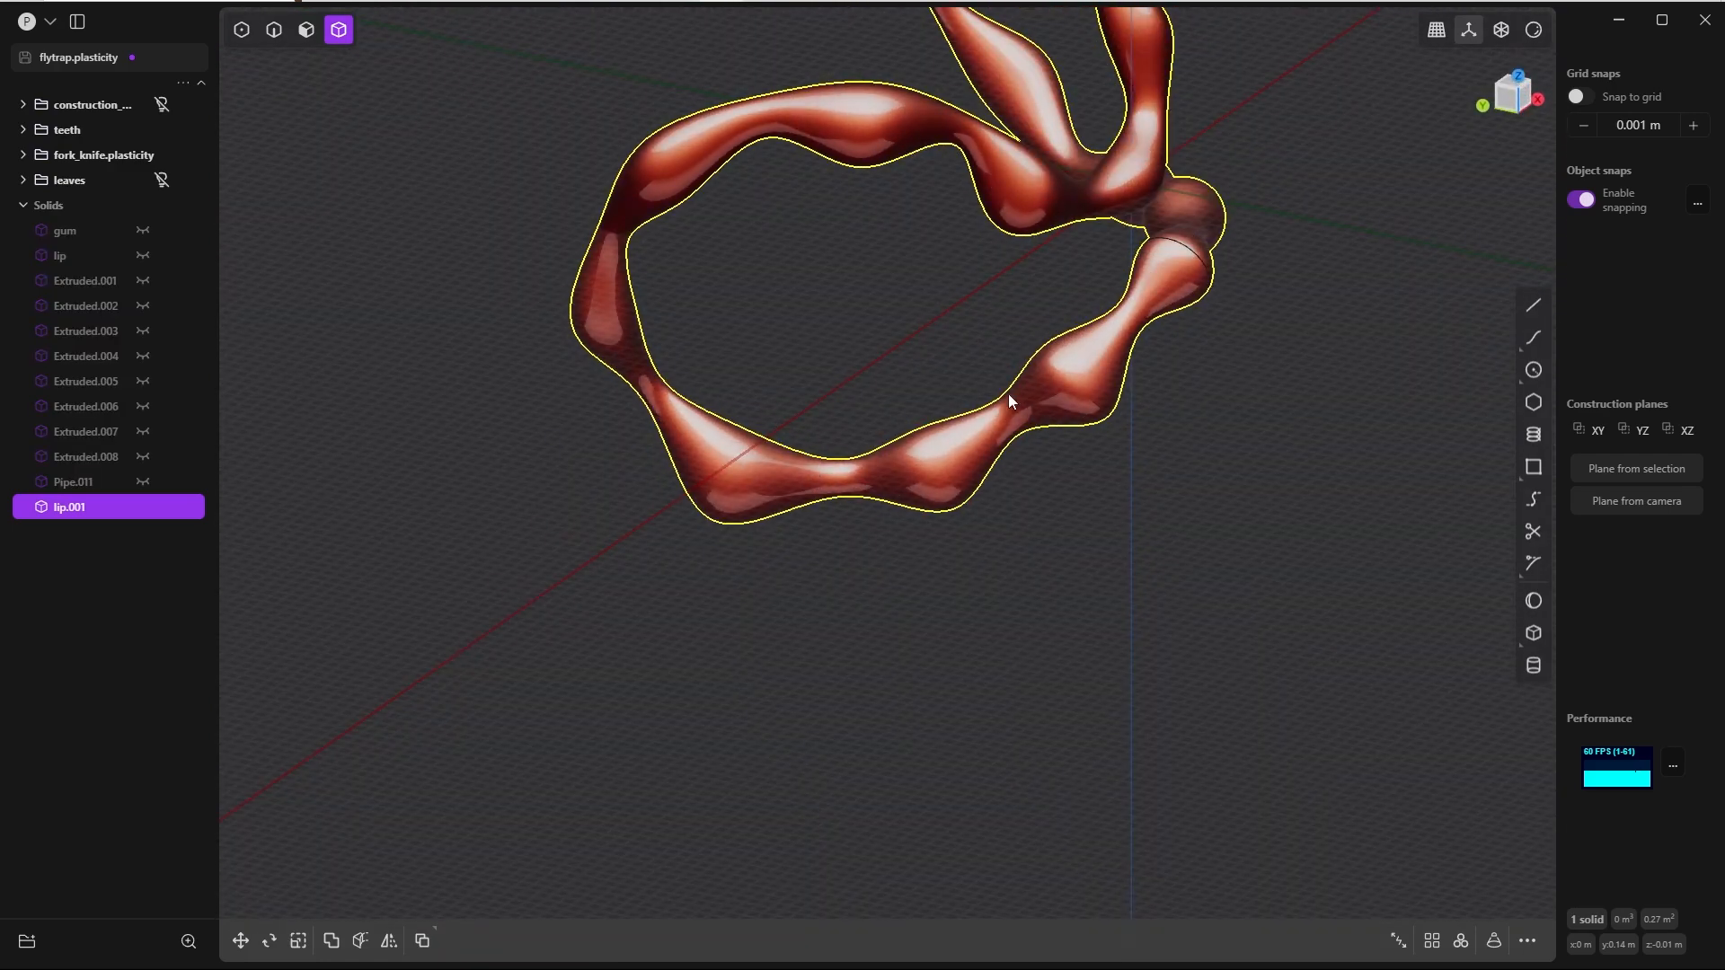
Step: In the left view, cut the copied lip's face across the narrow neck behind the lower jaw's rear swelling
key(grave)
click(952, 395)
shift+middle_drag(958, 380, 1128, 246)
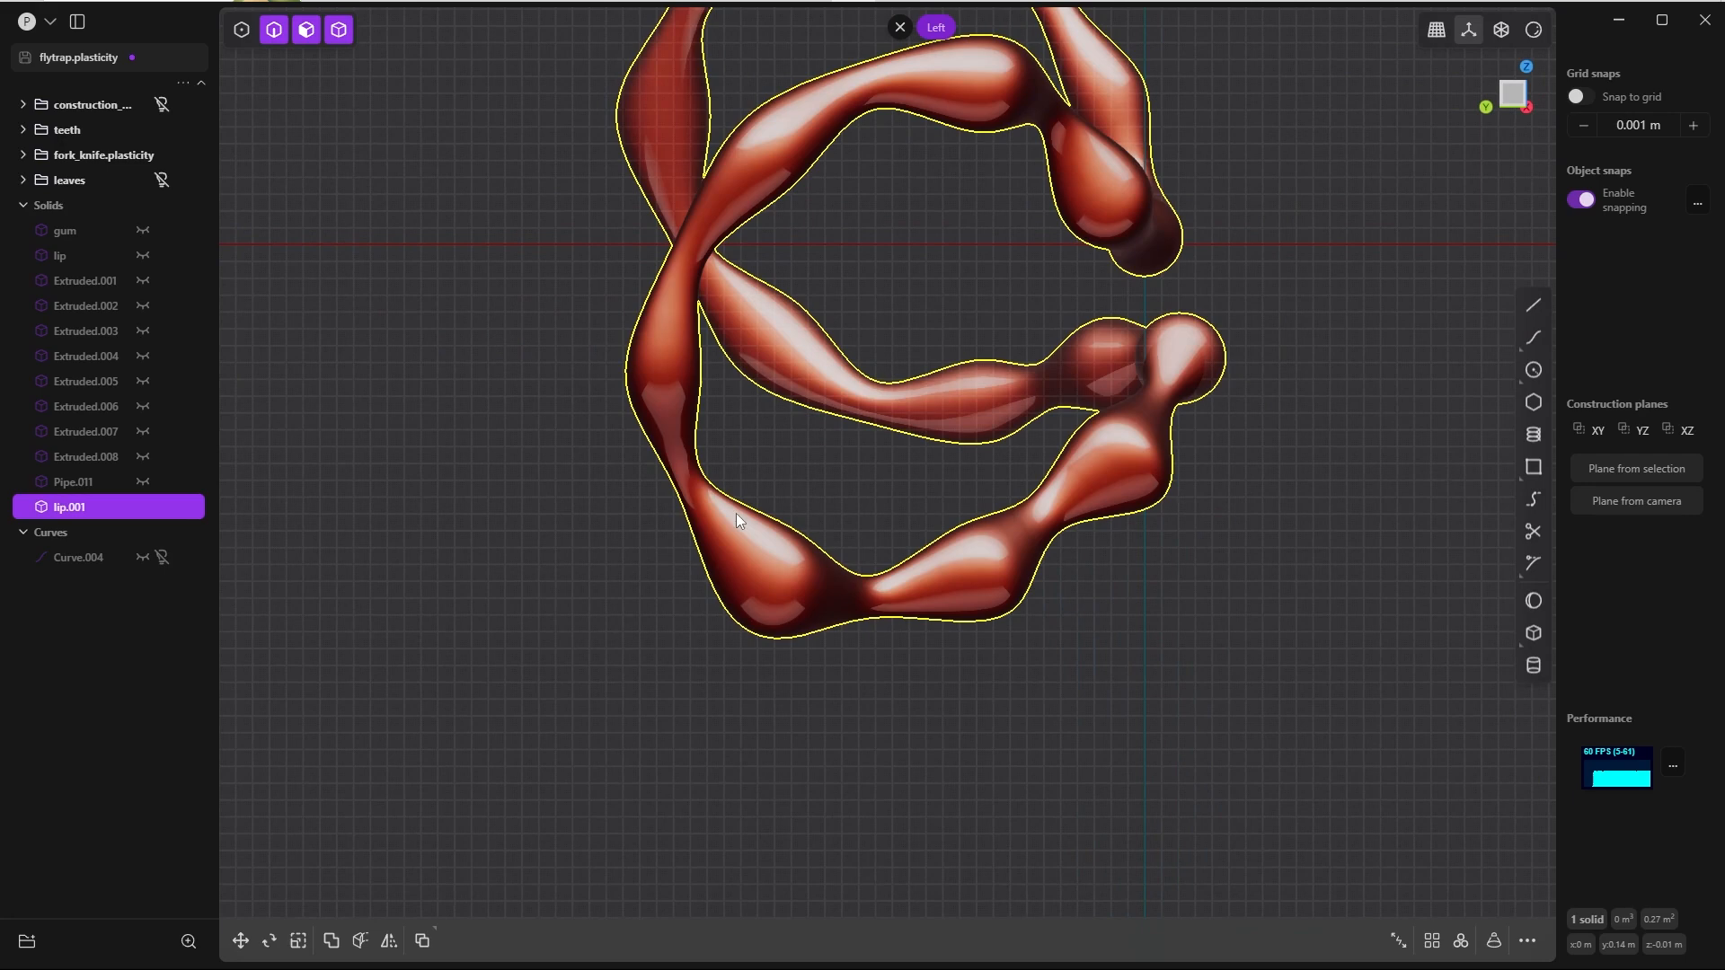
key(grave)
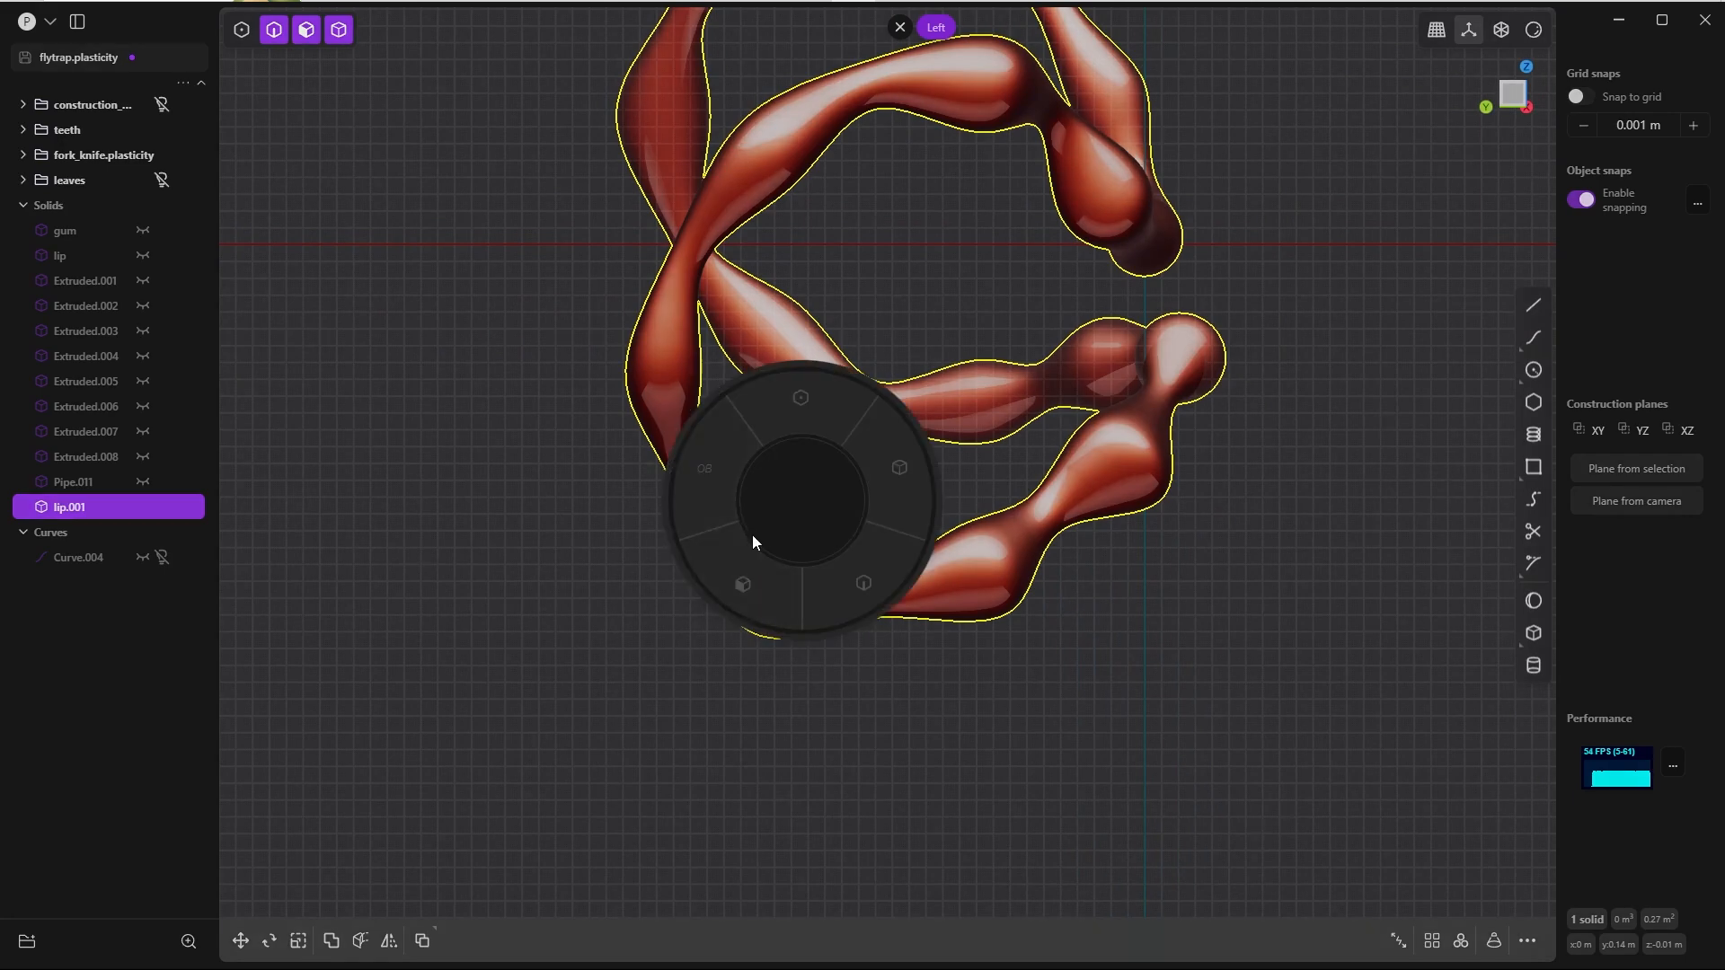
click(745, 555)
key(ctrl+r)
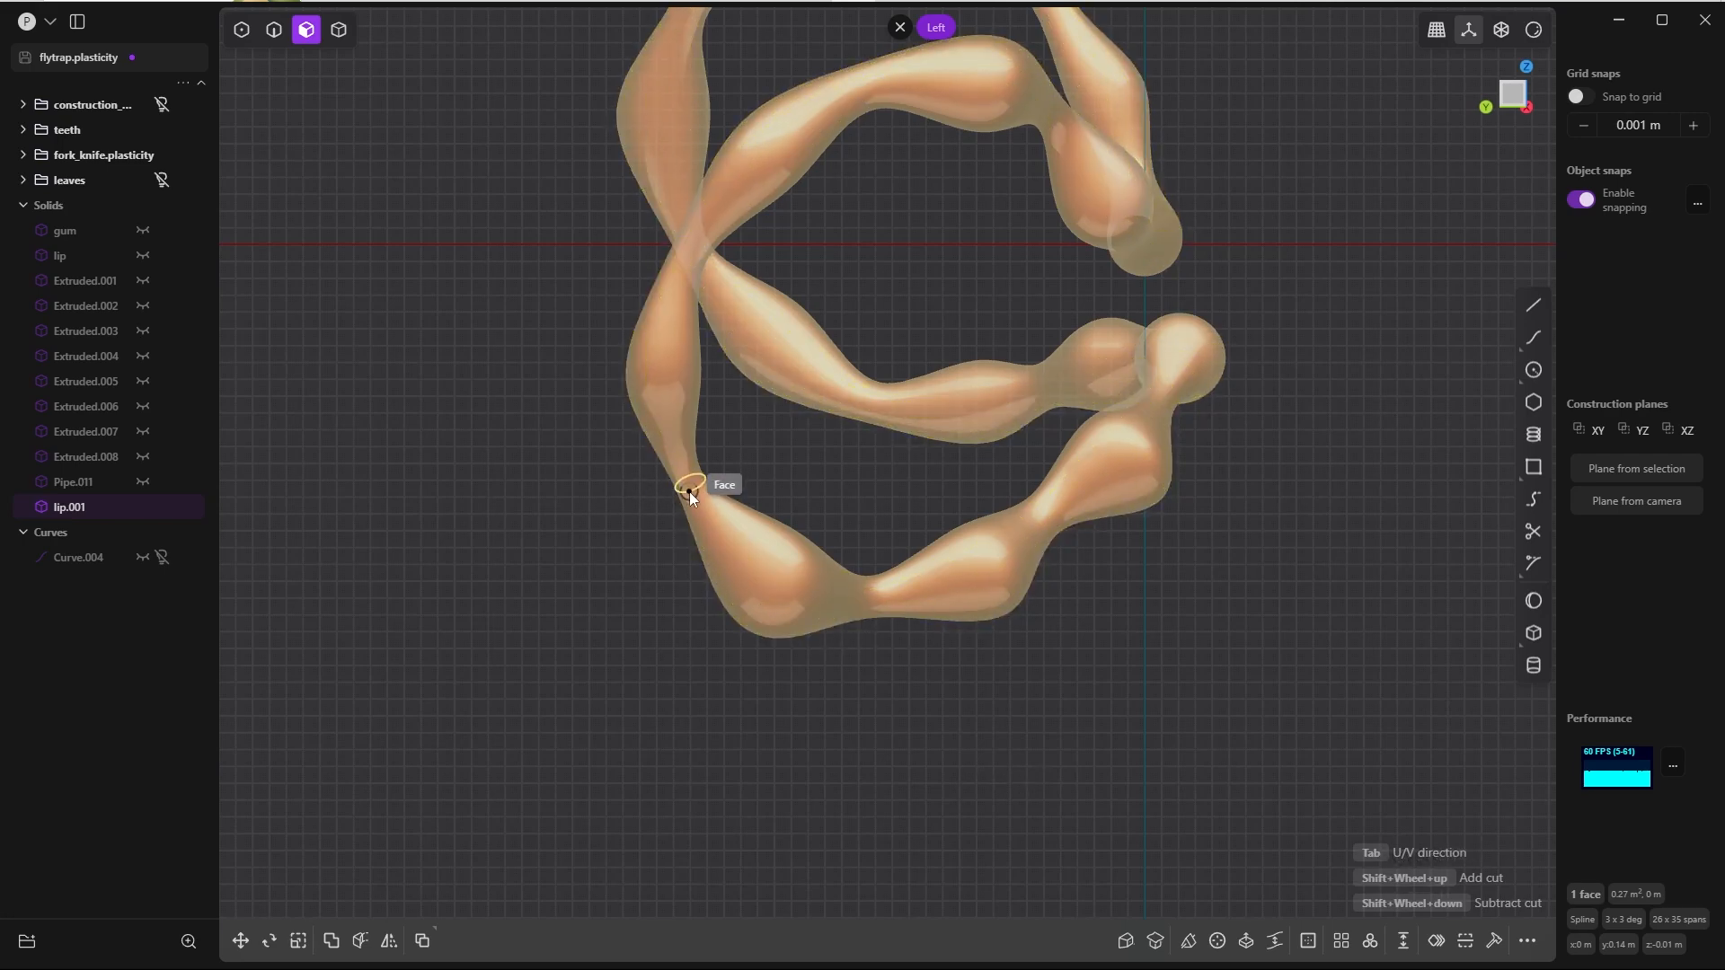
click(688, 493)
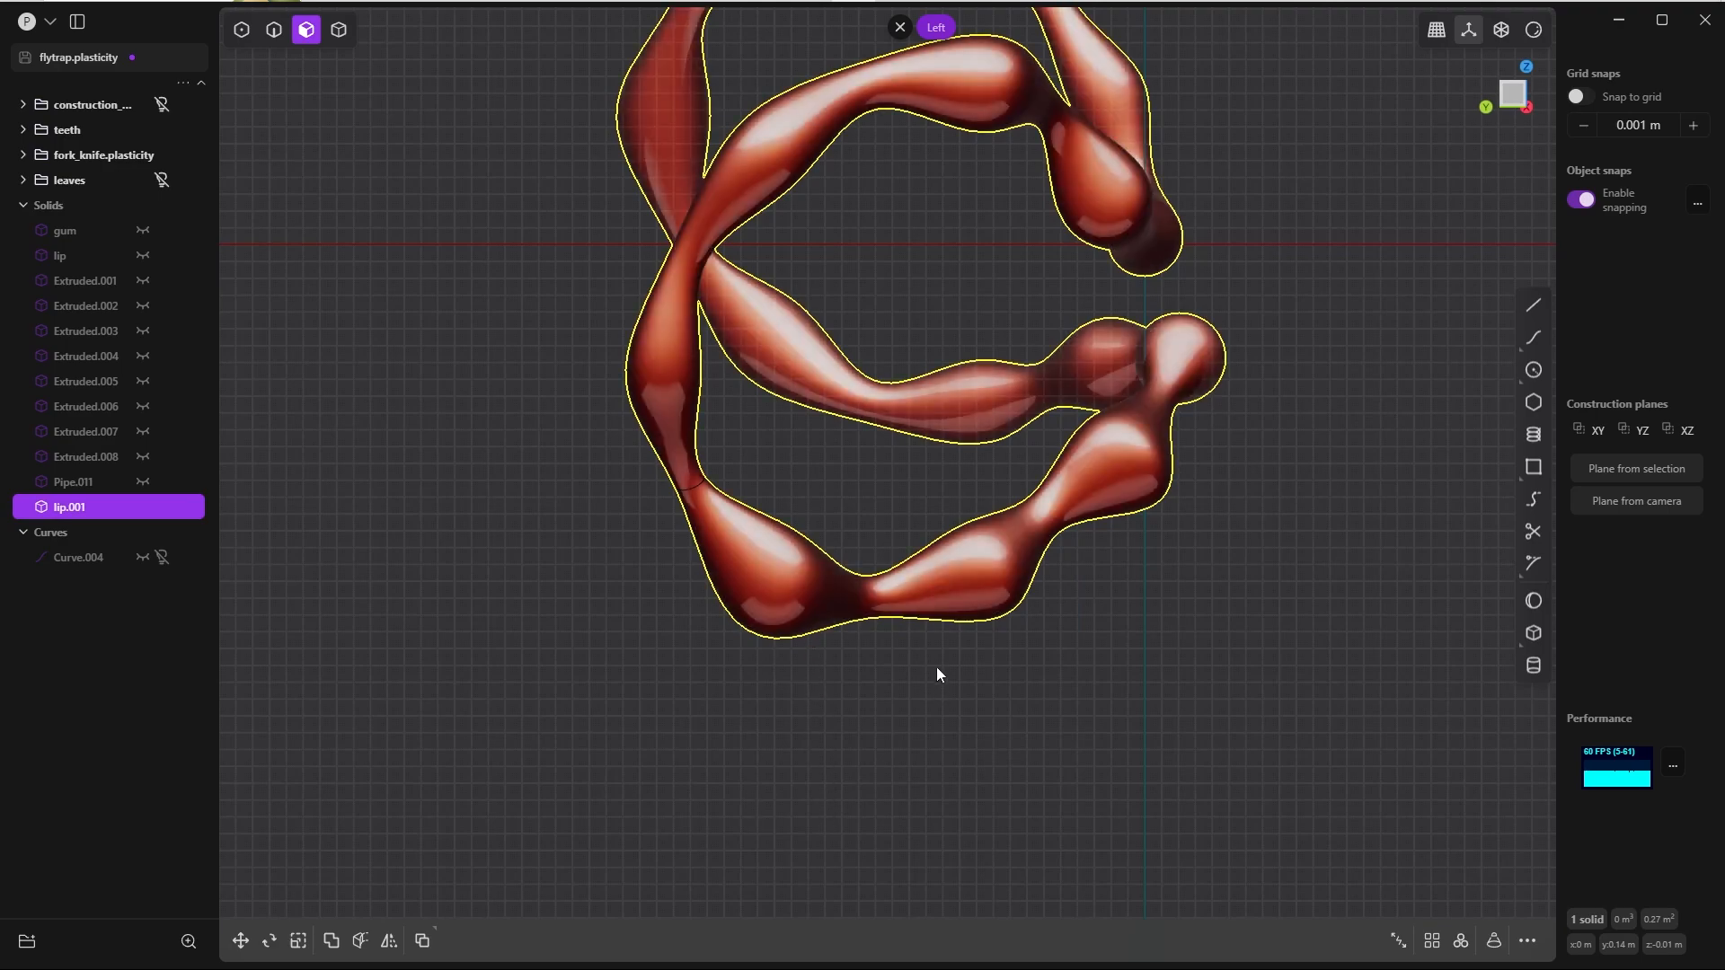
Step: Cut the copied lip's face crosswise at the next narrowing, two swellings further forward along the lower jaw
click(1035, 519)
key(ctrl+r)
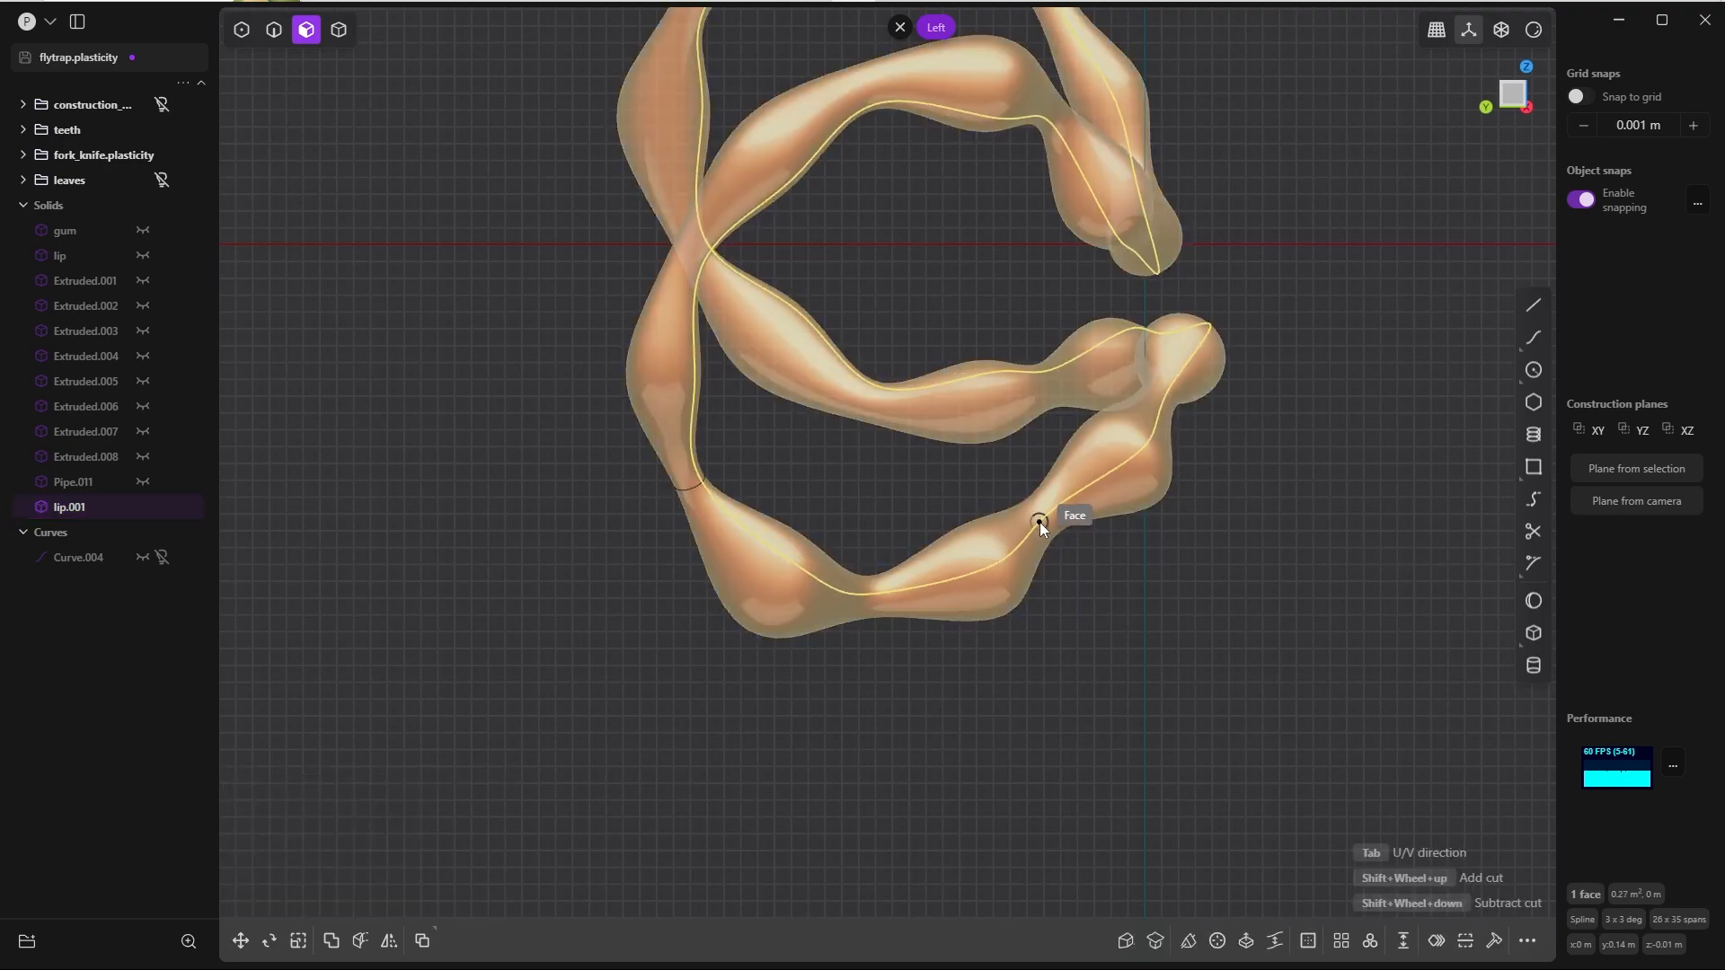
key(Tab)
click(1048, 525)
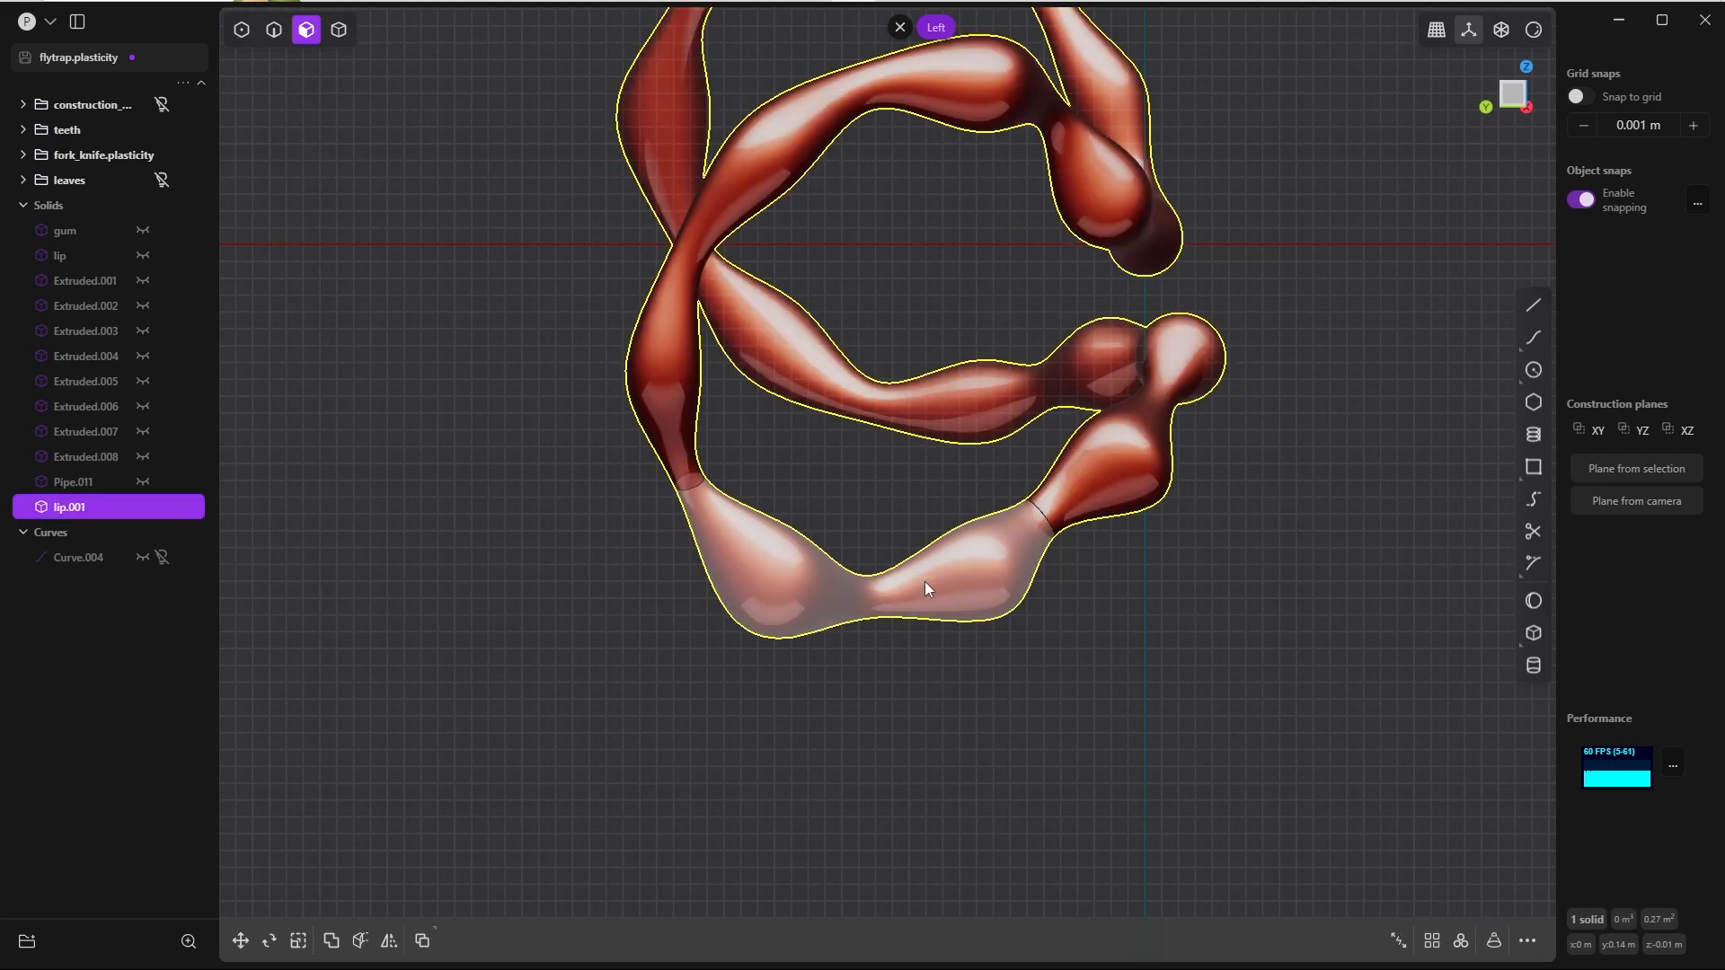
Step: Remove the rest of the copied lip, keeping only the two-swelling segment between the cuts
click(837, 558)
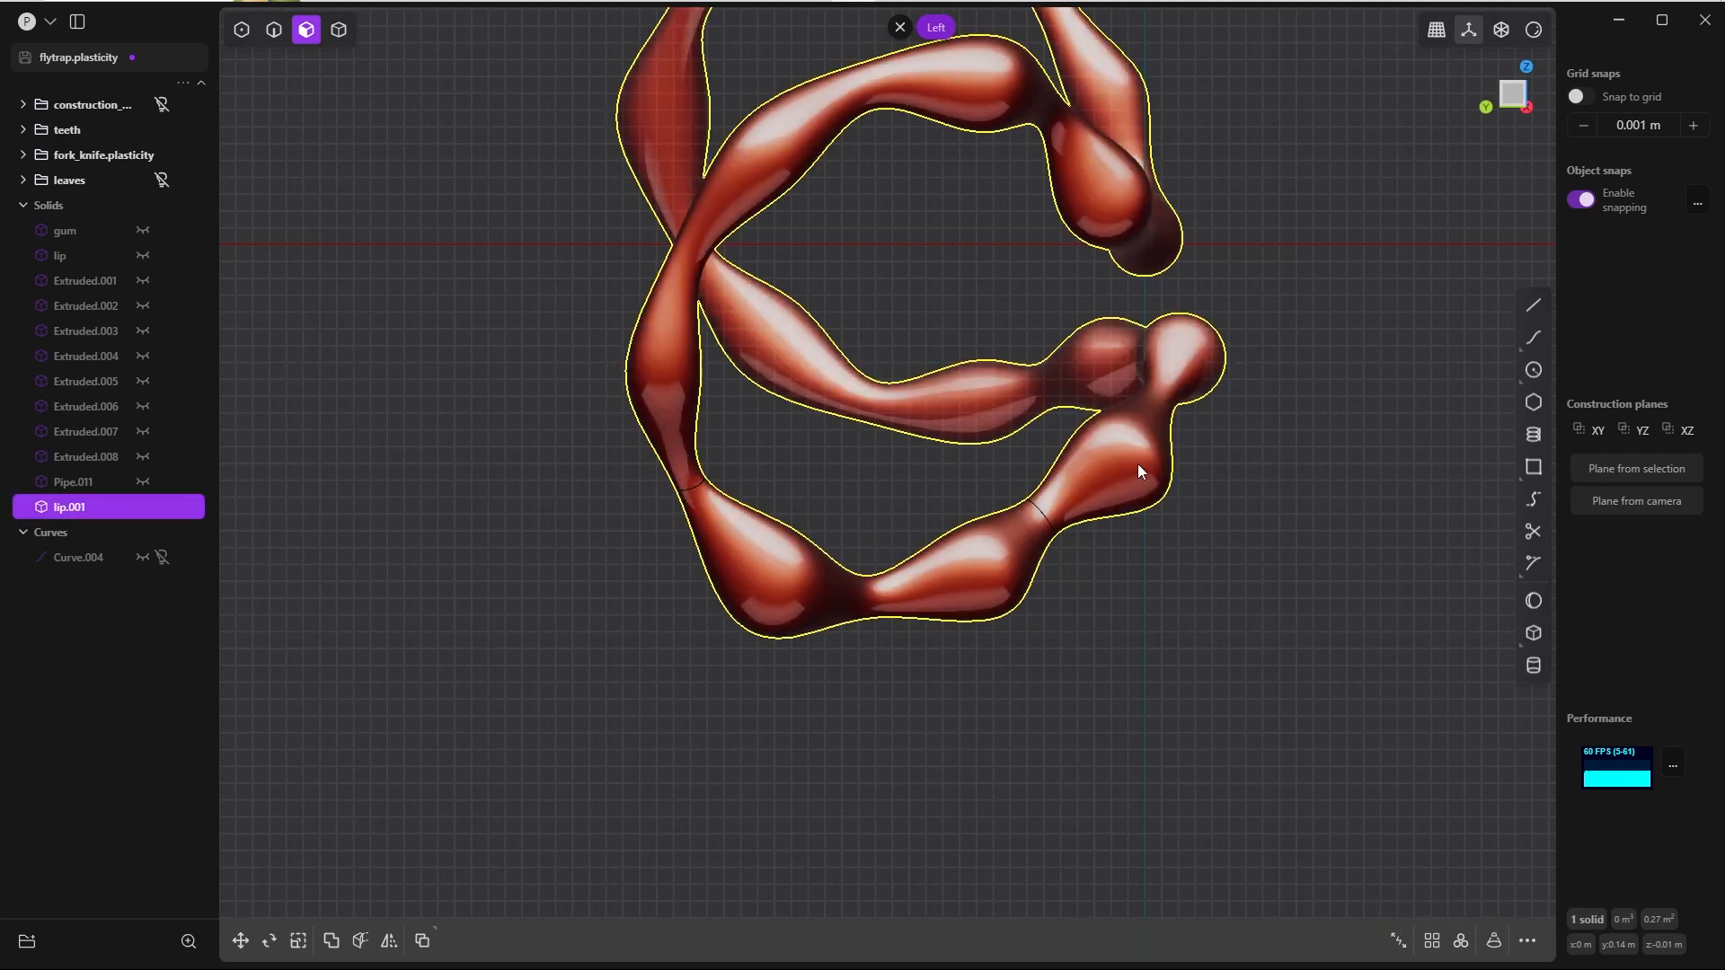
key(o)
key(Delete)
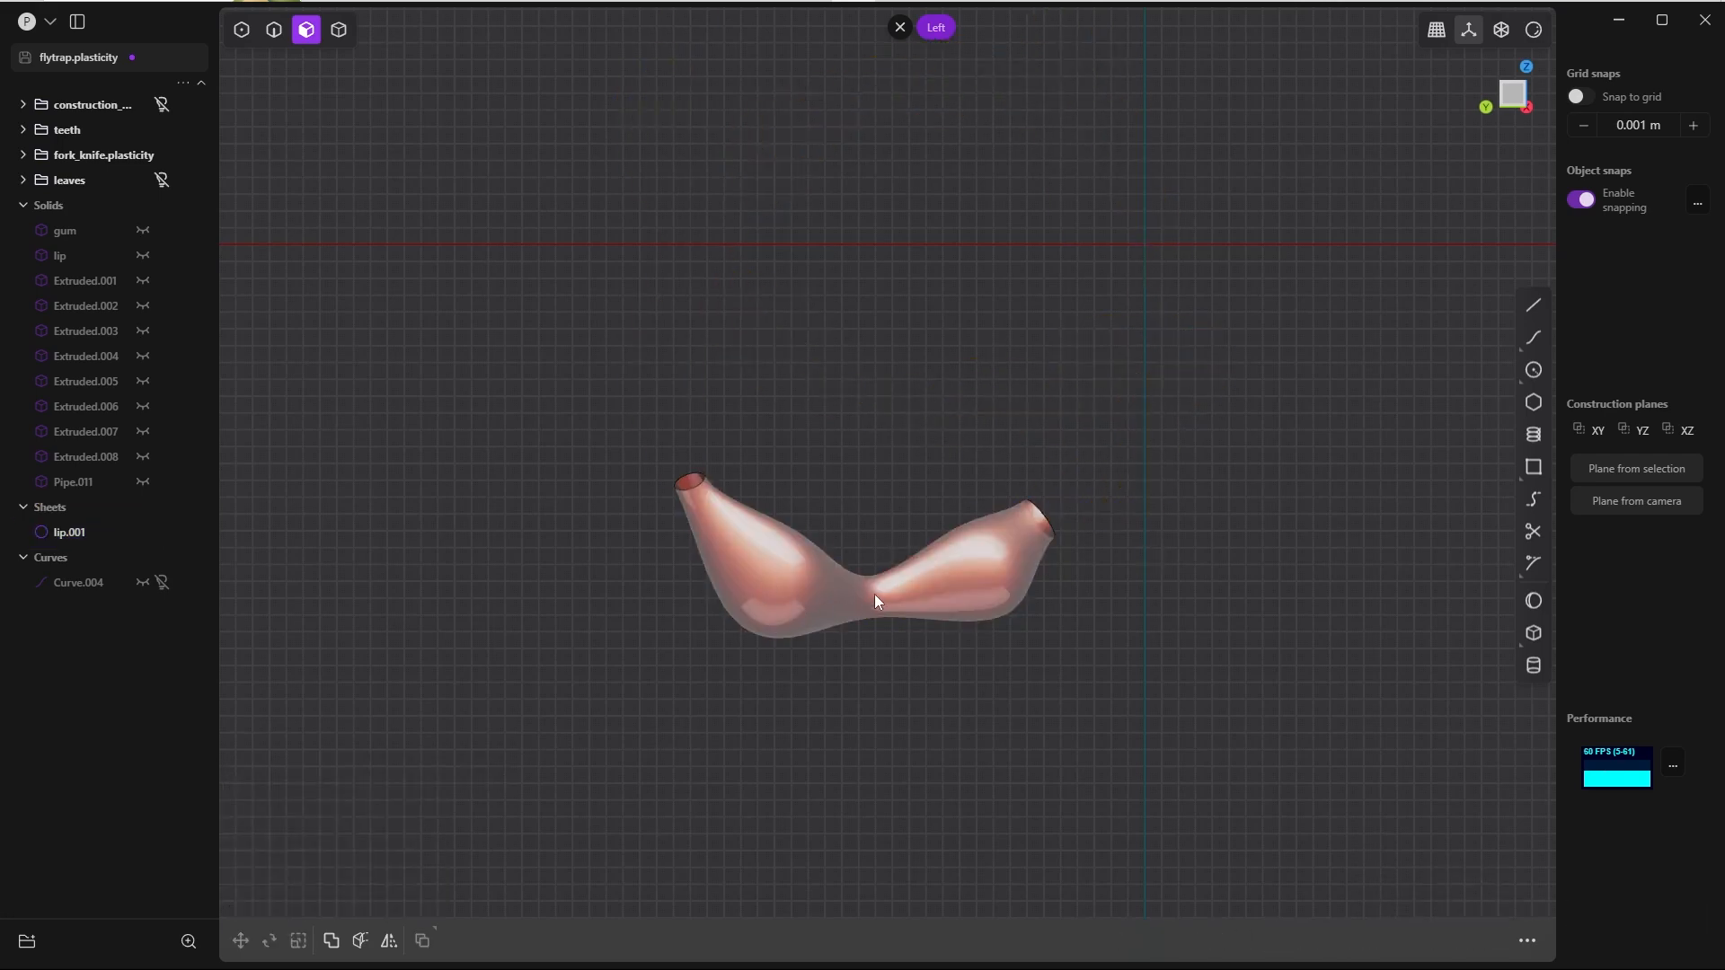
Step: In the top view, draw a spline about 0.35 m long along the lip segment, extending past both of its open ends
click(758, 550)
key(KP_7)
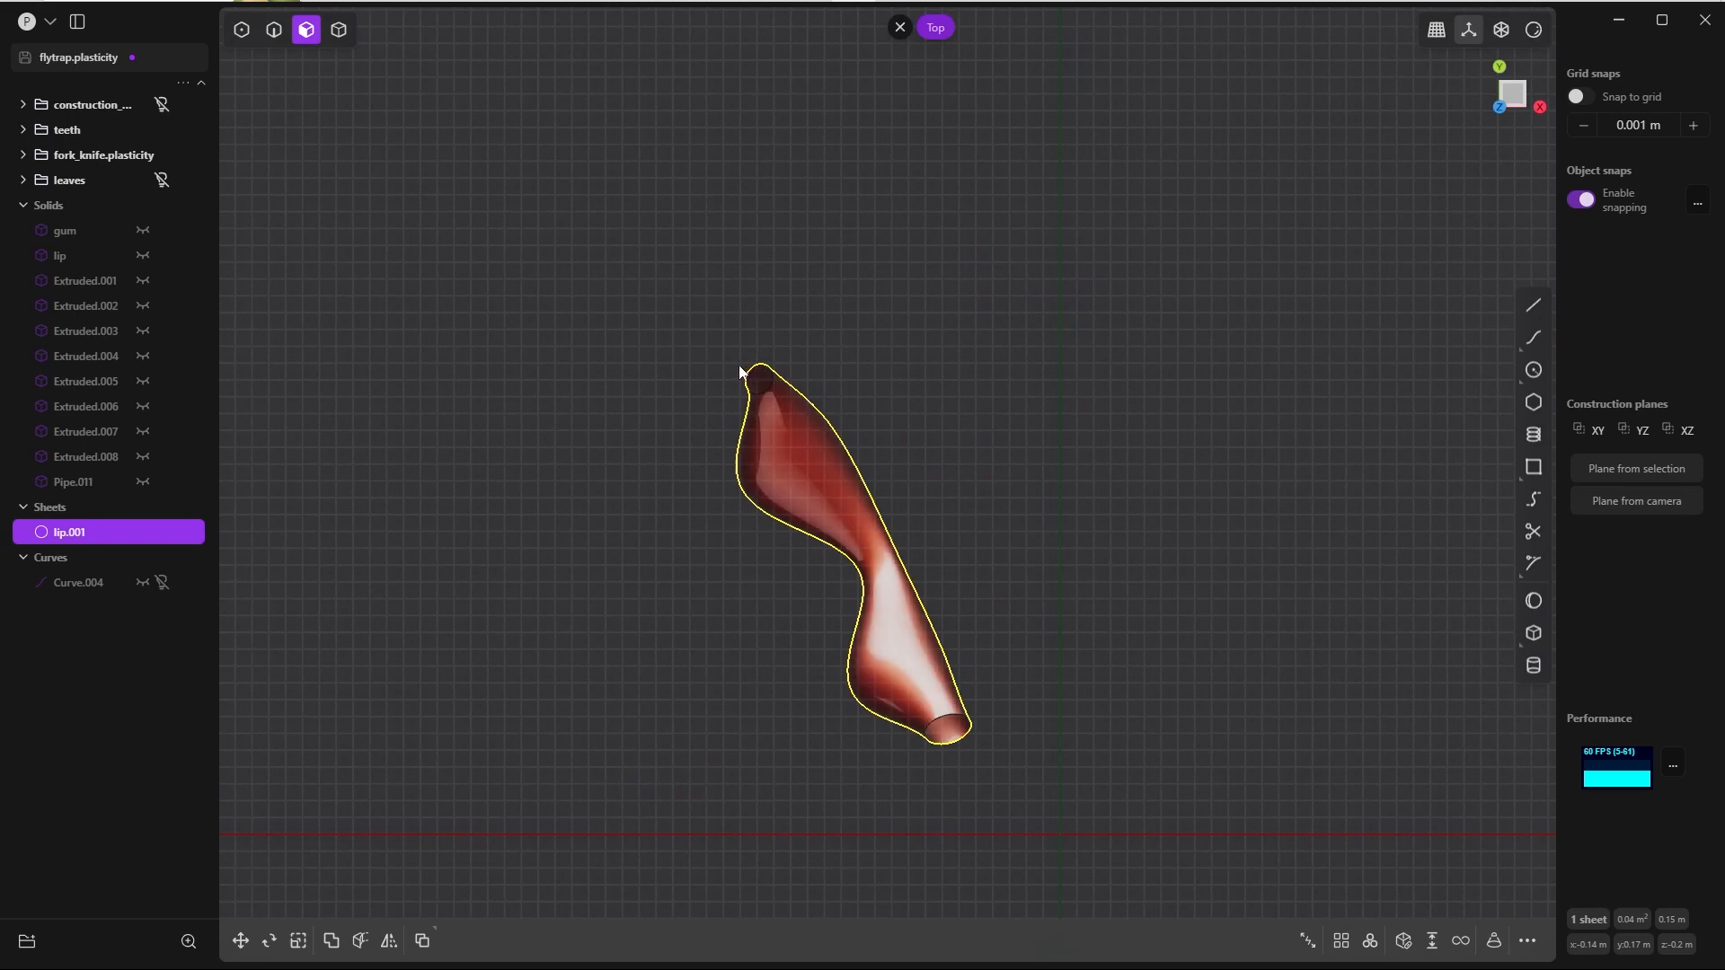
click(1533, 338)
click(715, 316)
click(794, 432)
click(852, 494)
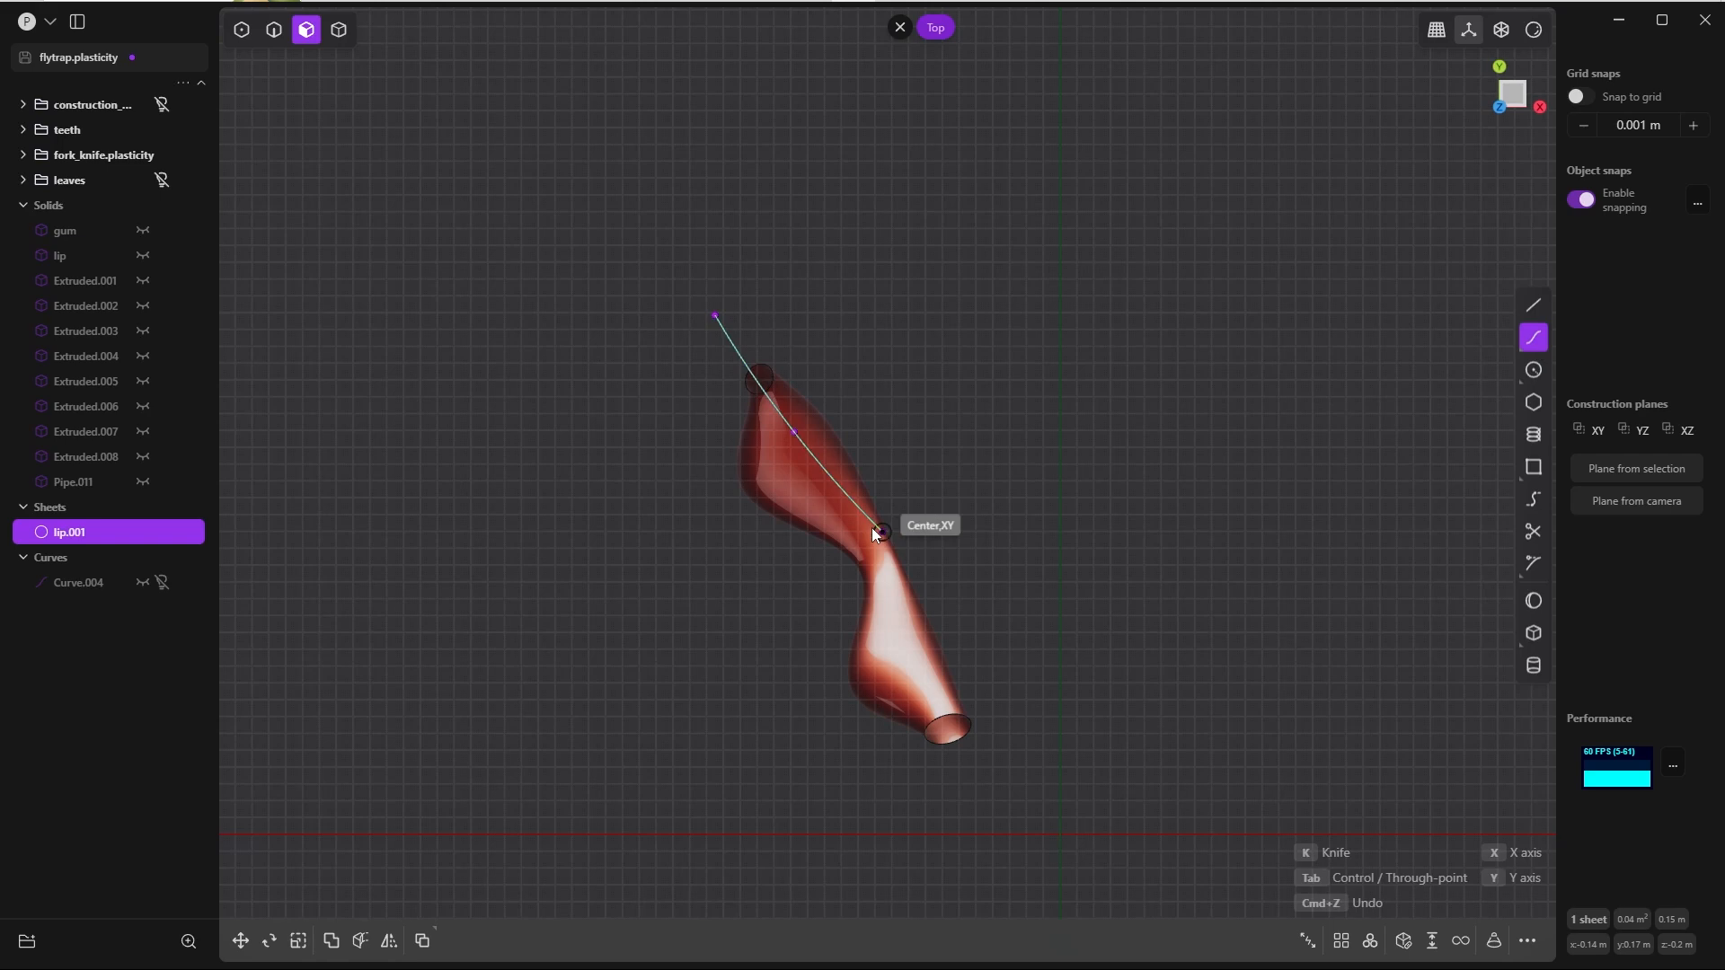
click(901, 650)
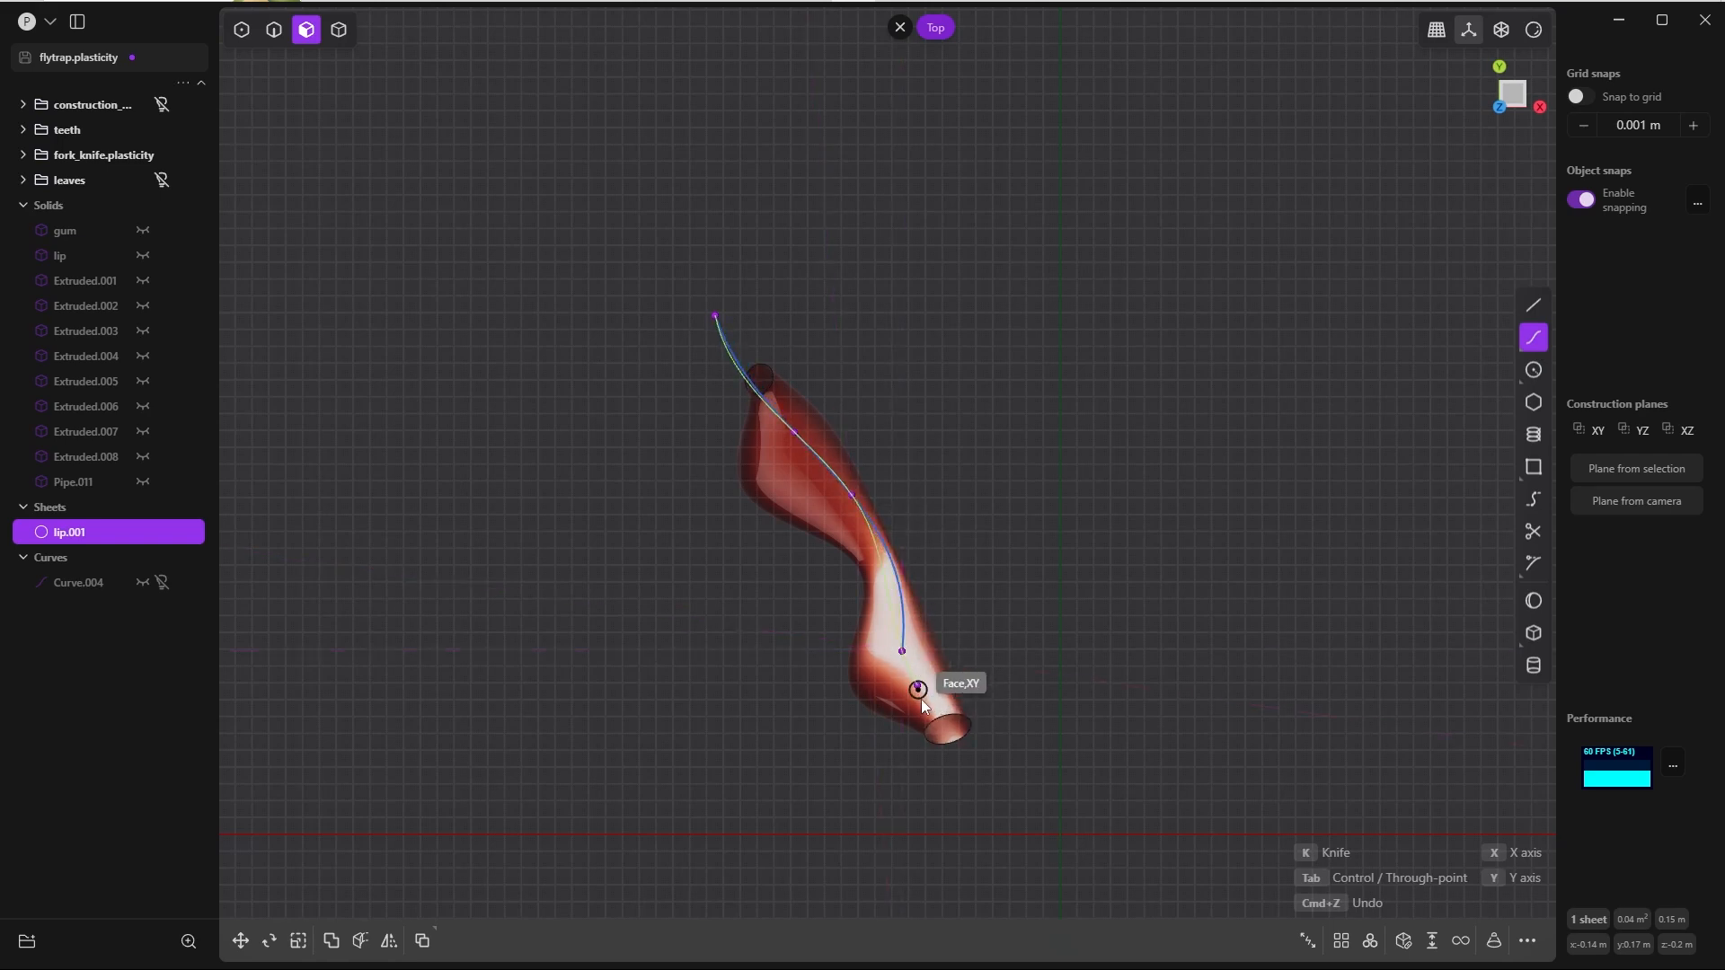
click(1035, 779)
right_click(1007, 426)
Step: Move the spline's interior control point near the segment's front end about 0.016 m in X and 0.003 m in Y
key(Tab)
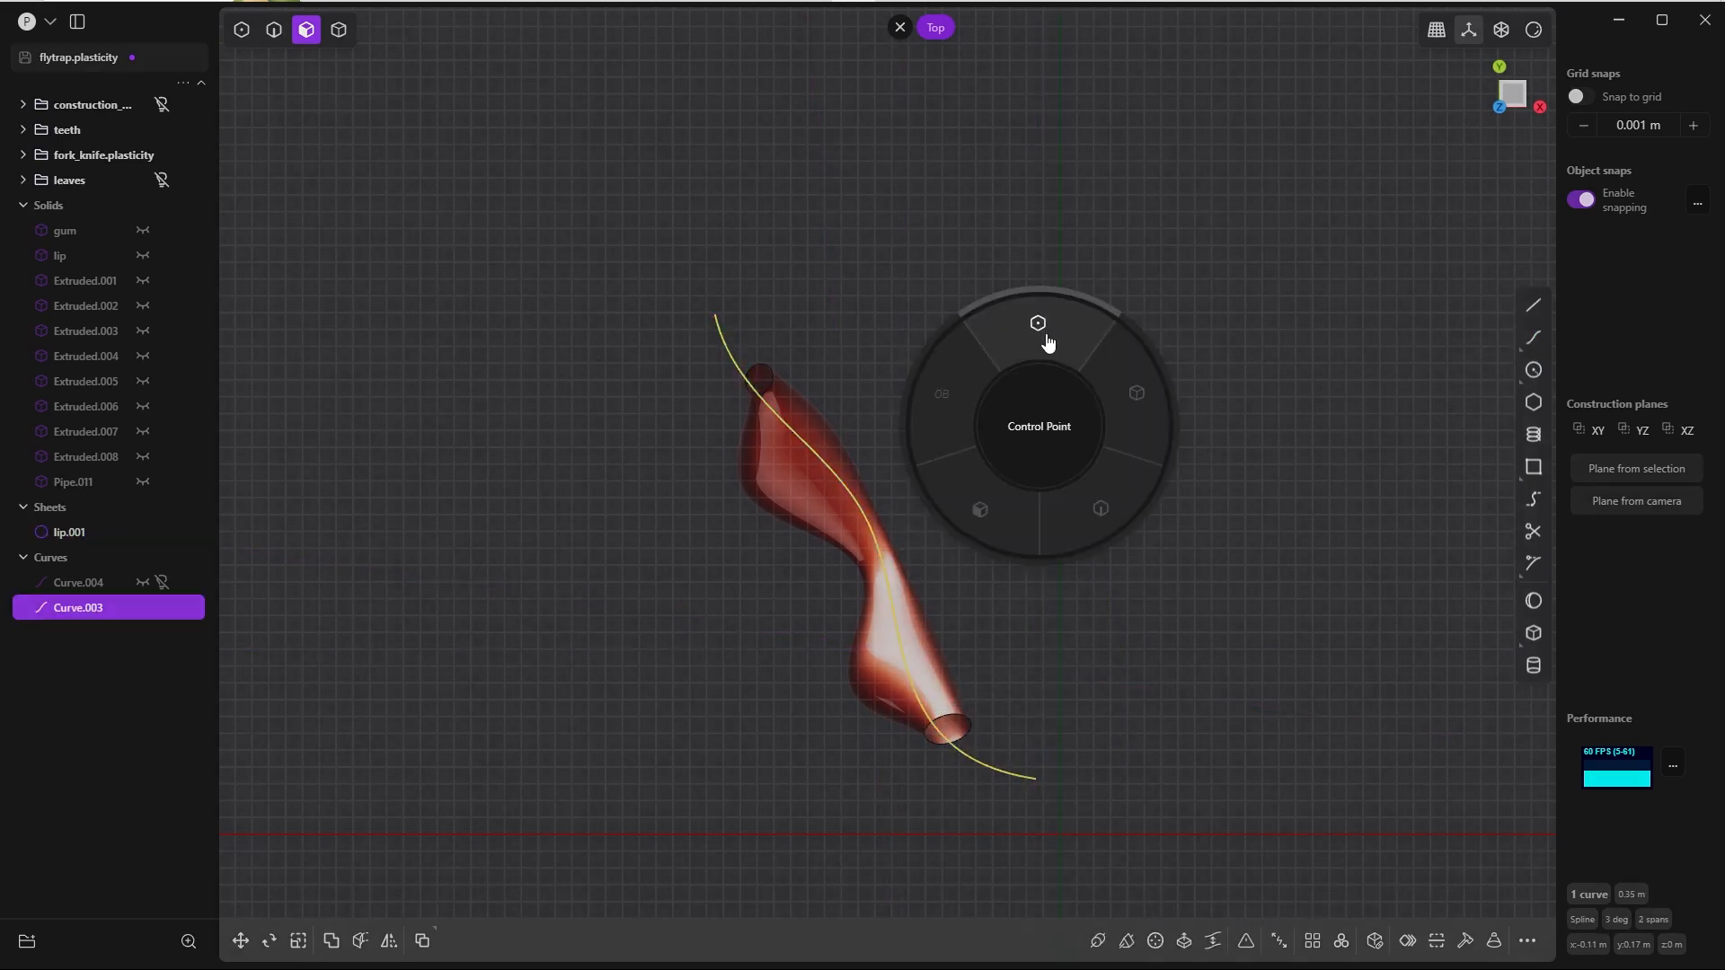
click(1045, 336)
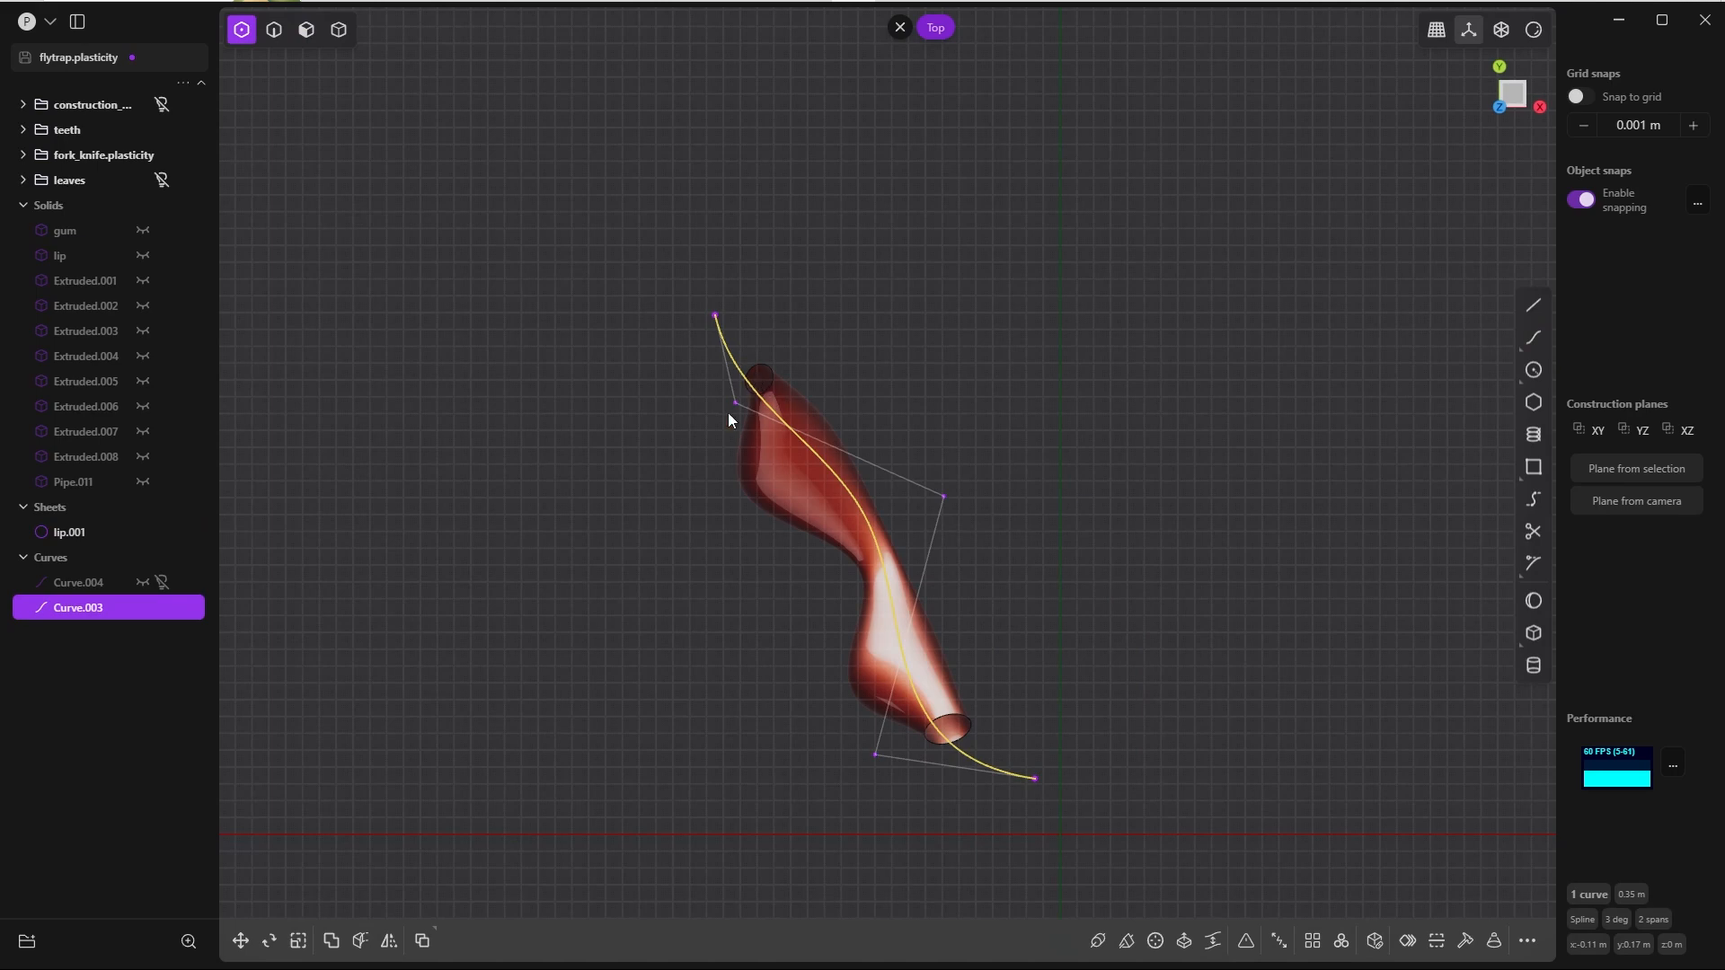
click(874, 762)
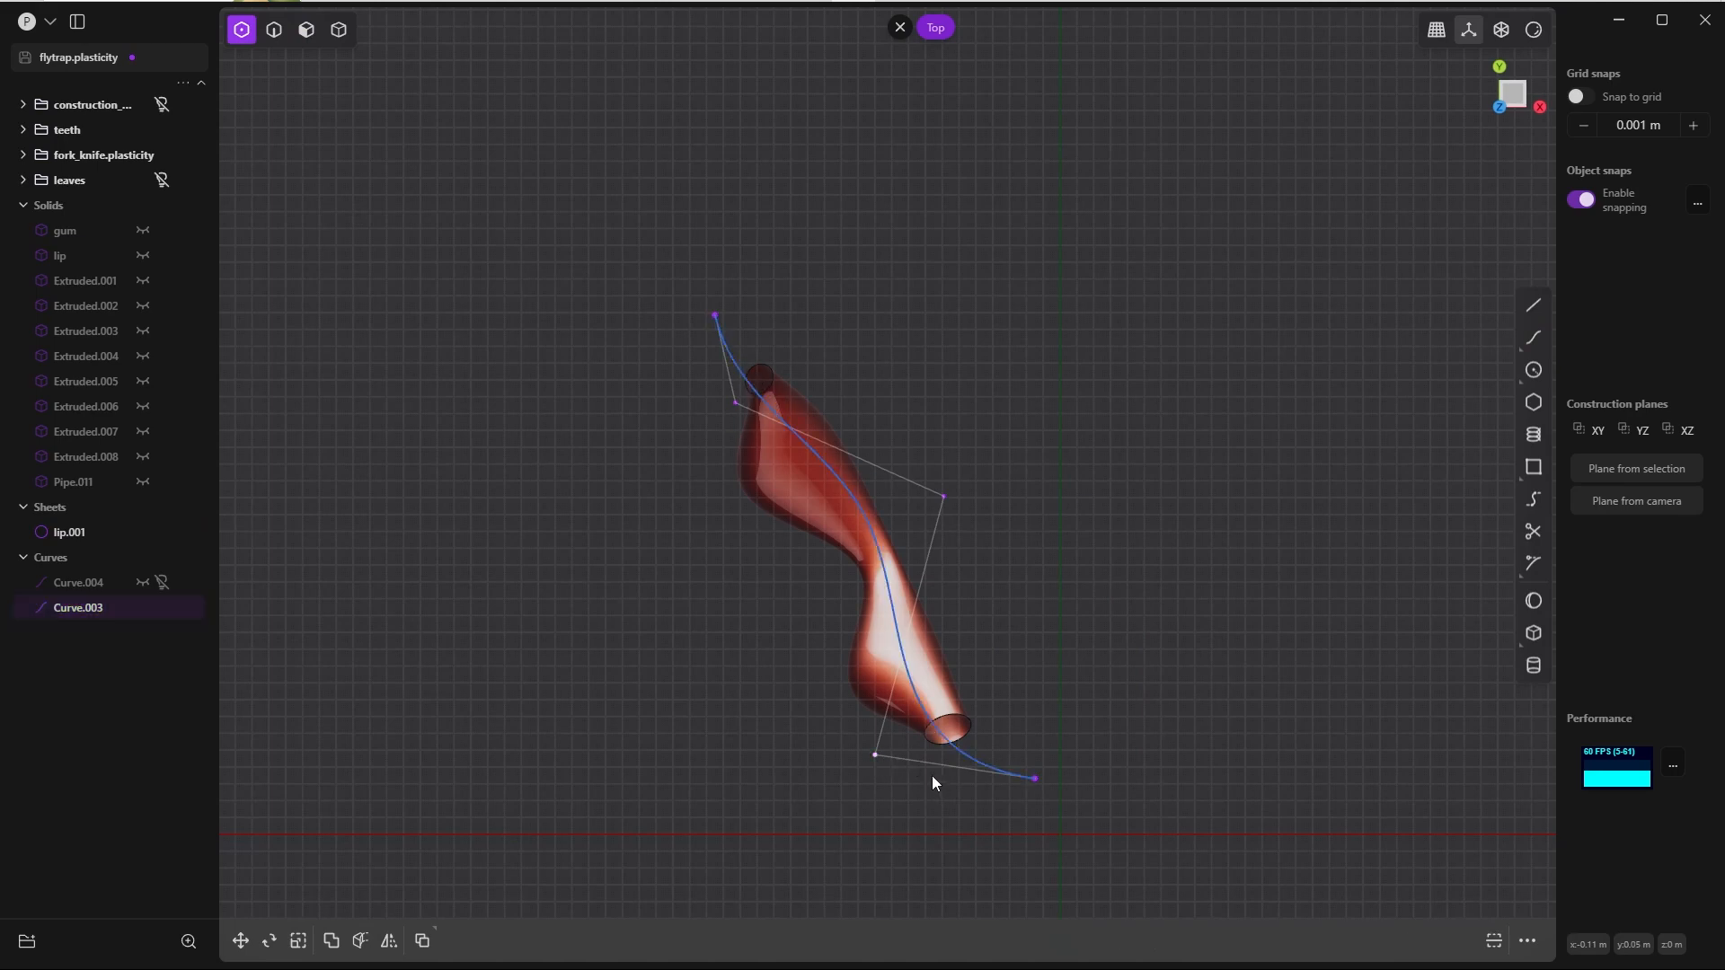
key(g)
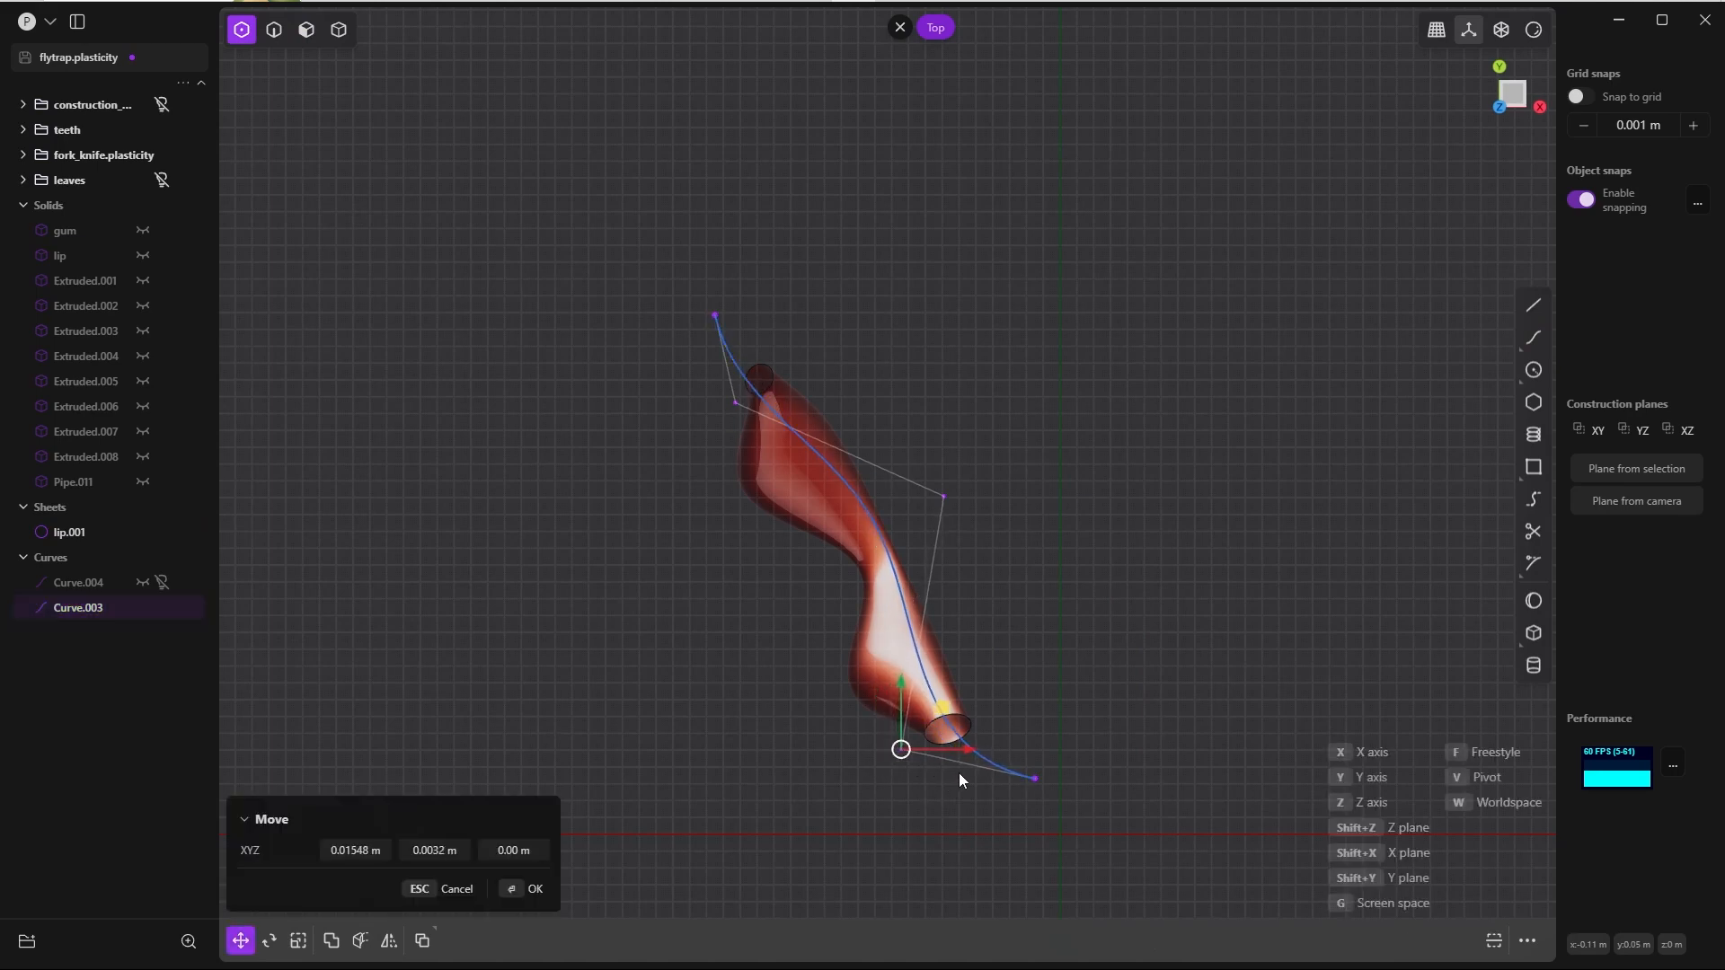
click(961, 773)
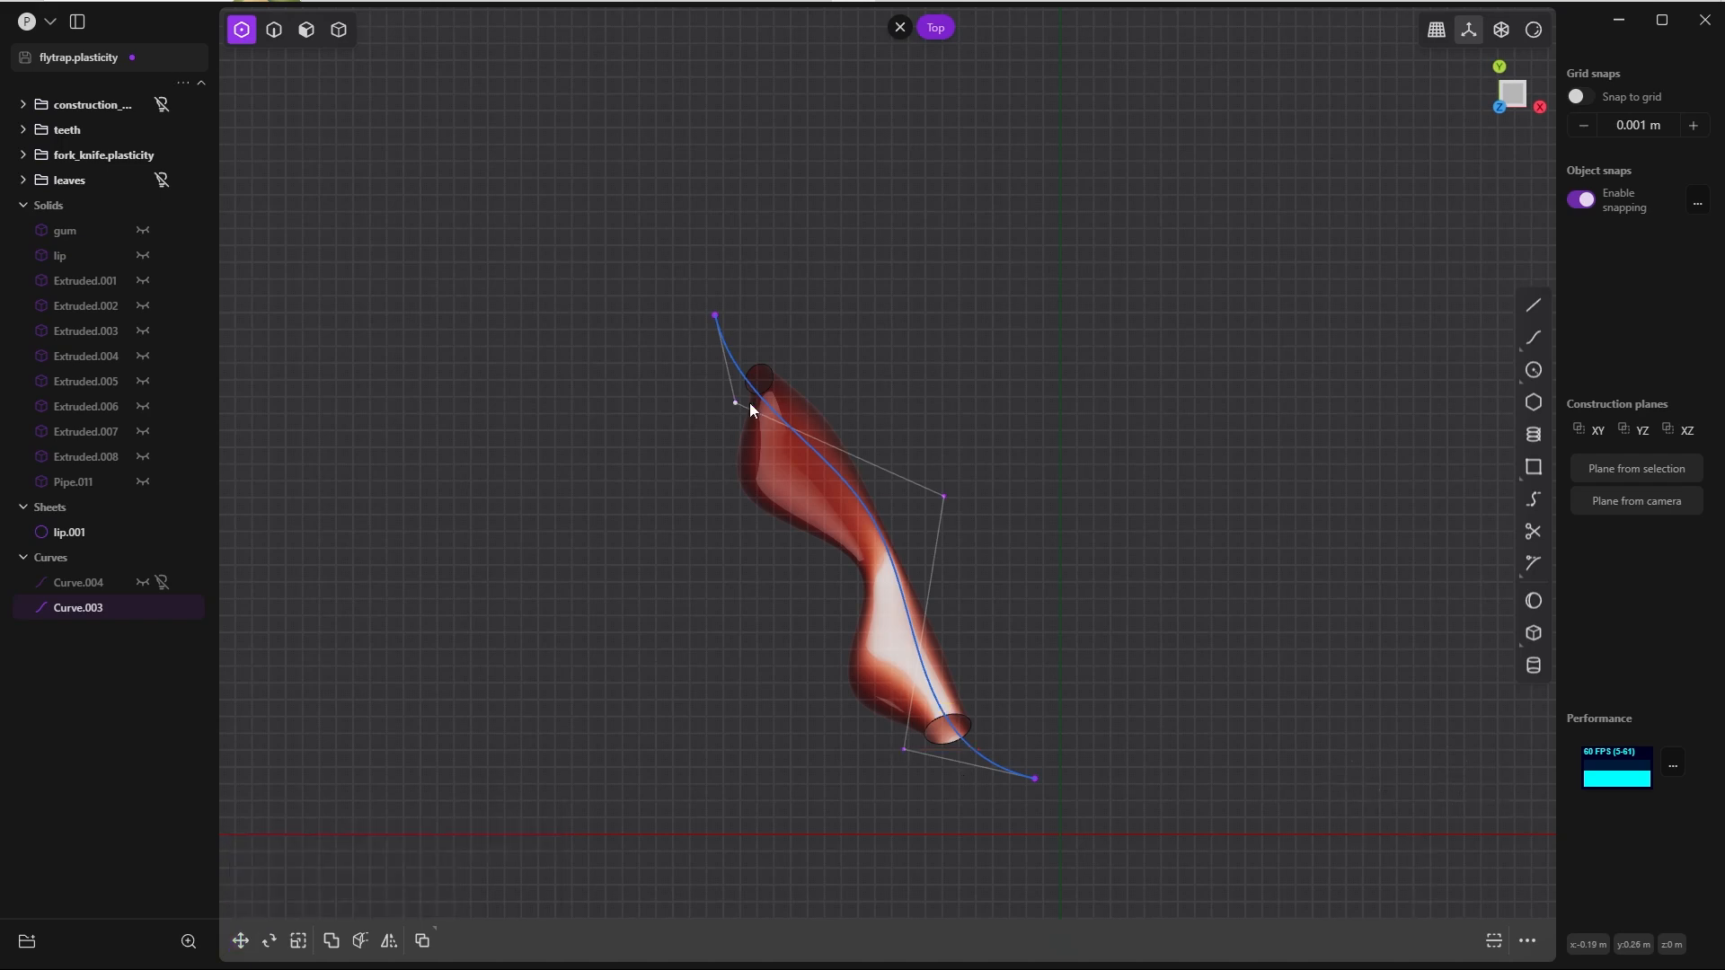
Step: Reposition the spline's end point past the segment's +Y end and move the control point near its −Y end -0.0064 m in X
drag(716, 315, 774, 270)
click(530, 889)
drag(904, 749, 893, 750)
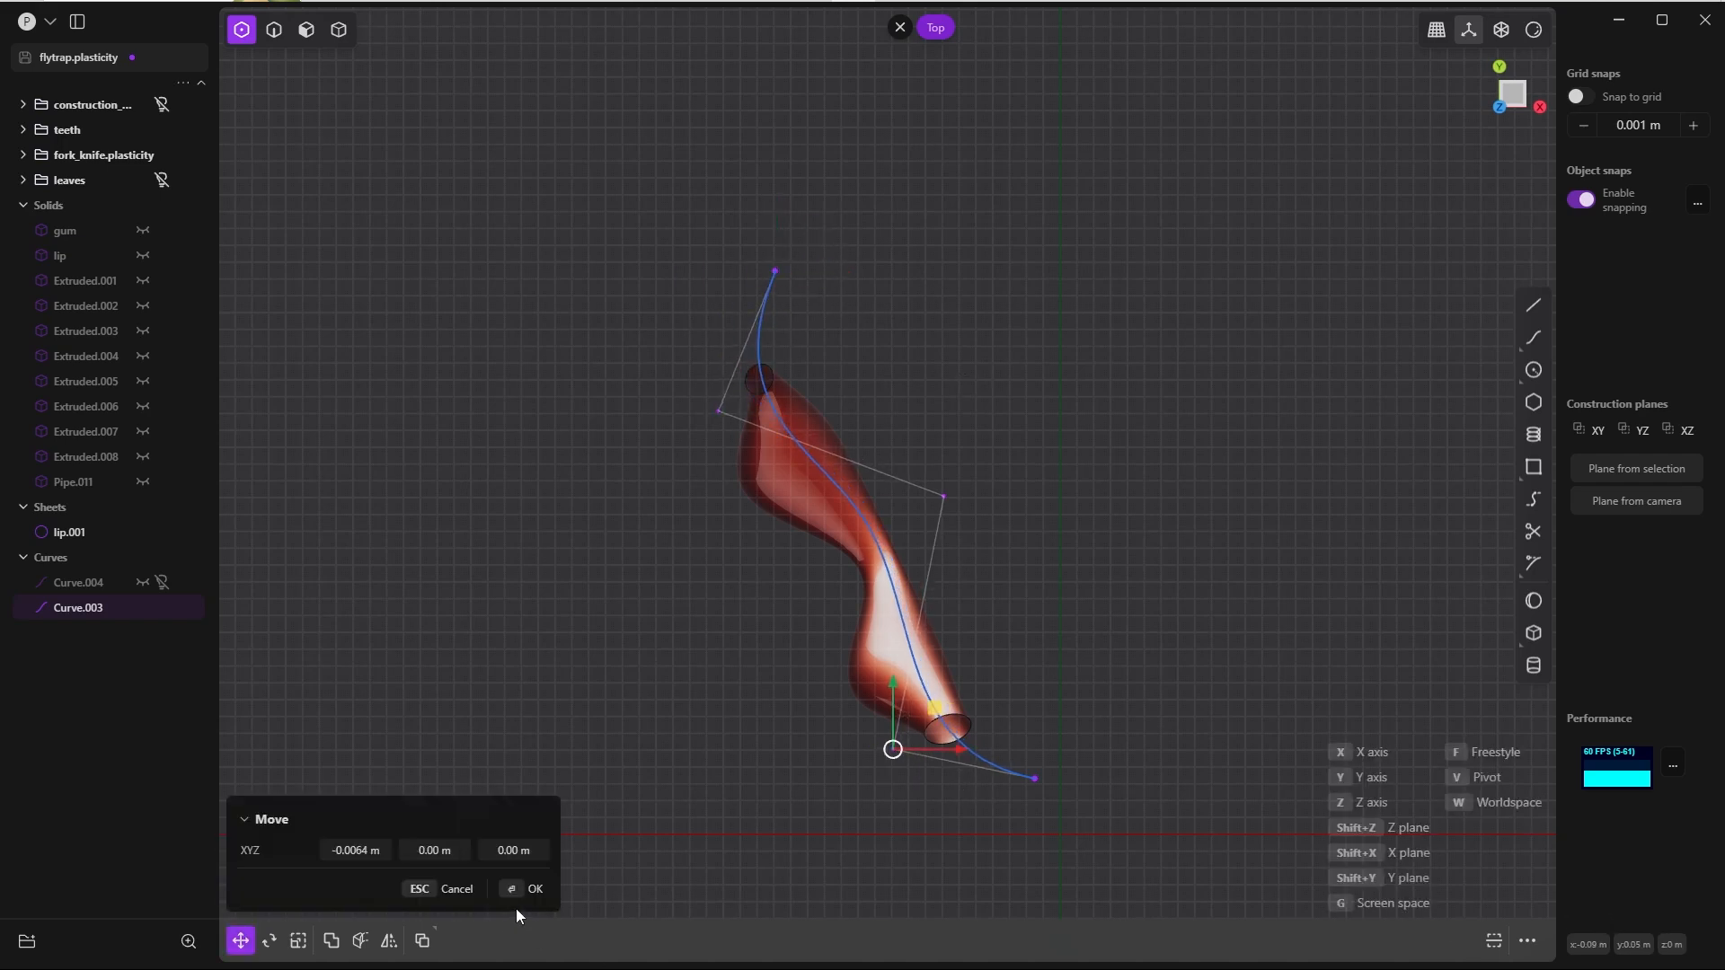
click(530, 889)
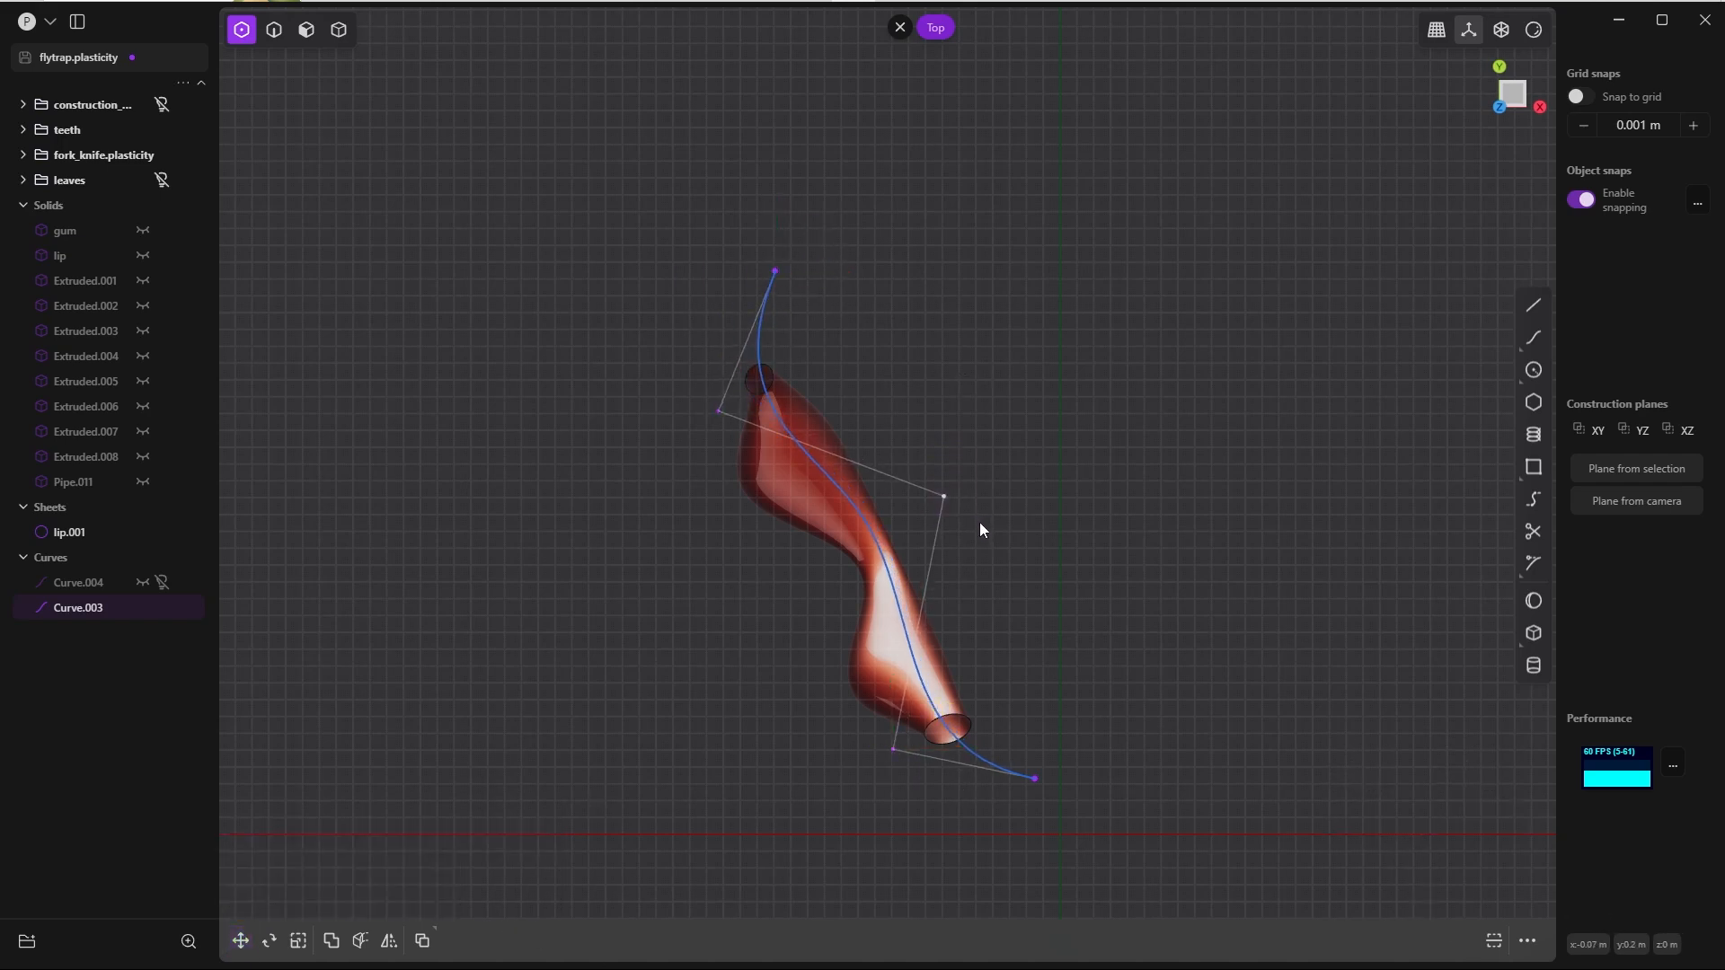
Step: Shift the control point beside the segment's waist outward about 0.008 m in X and pull the spline's −Y end point closer to the segment
key(g)
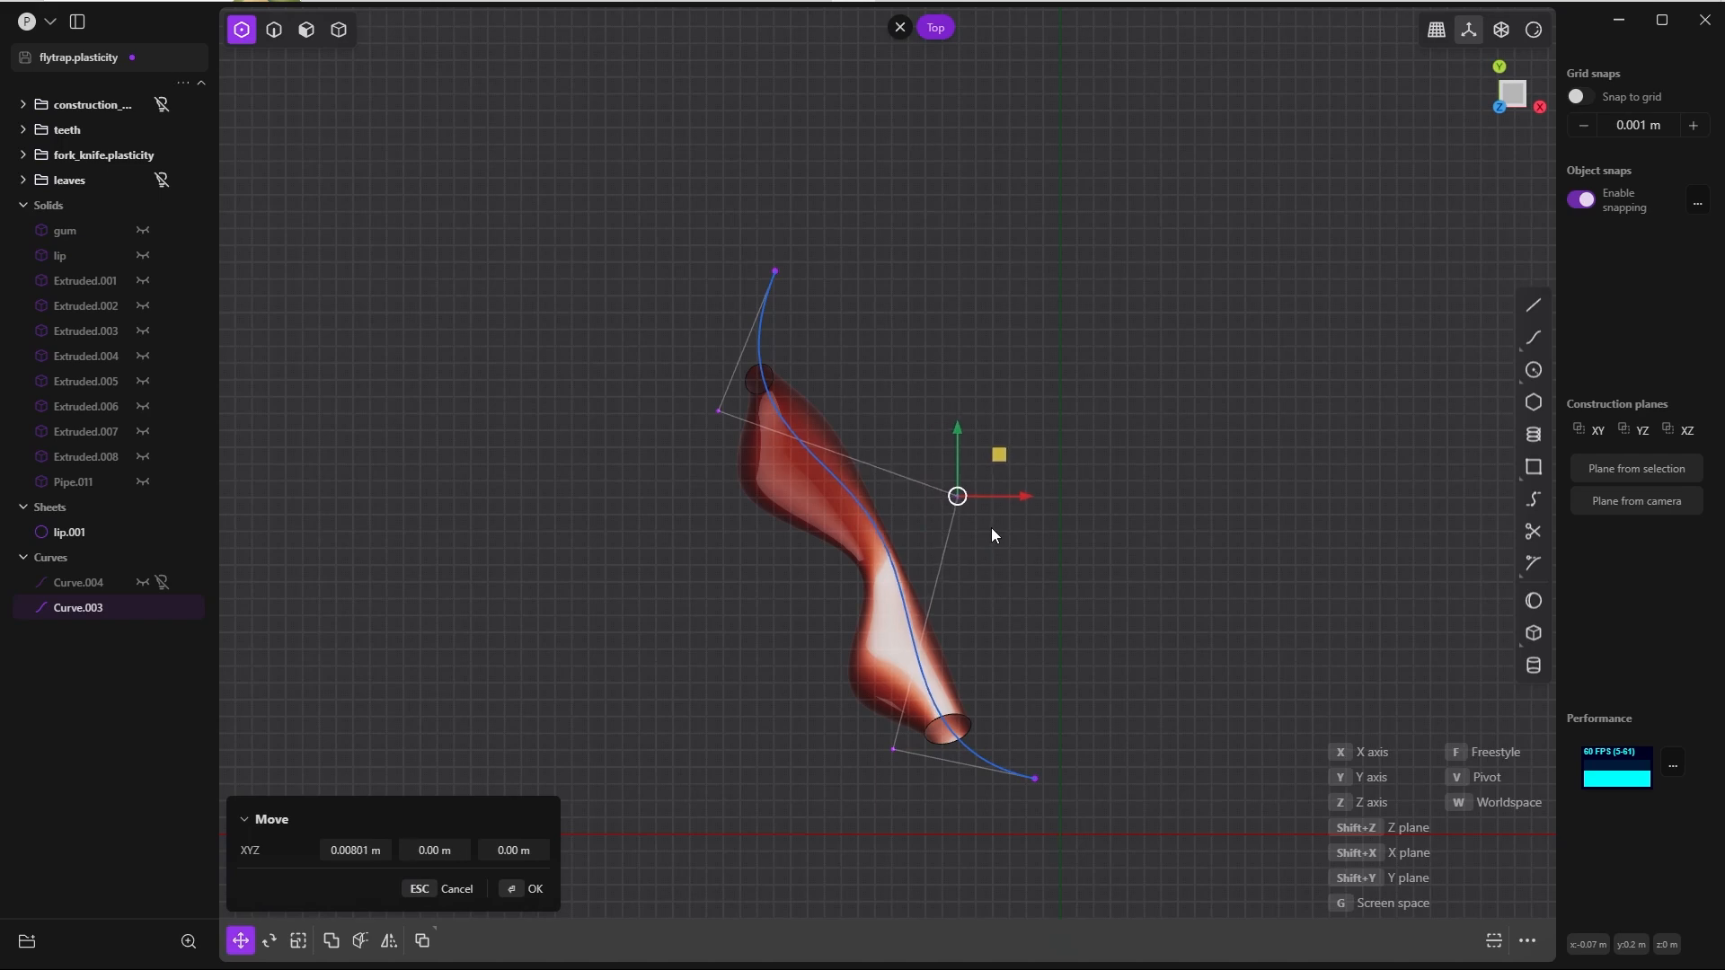
key(Return)
click(1035, 778)
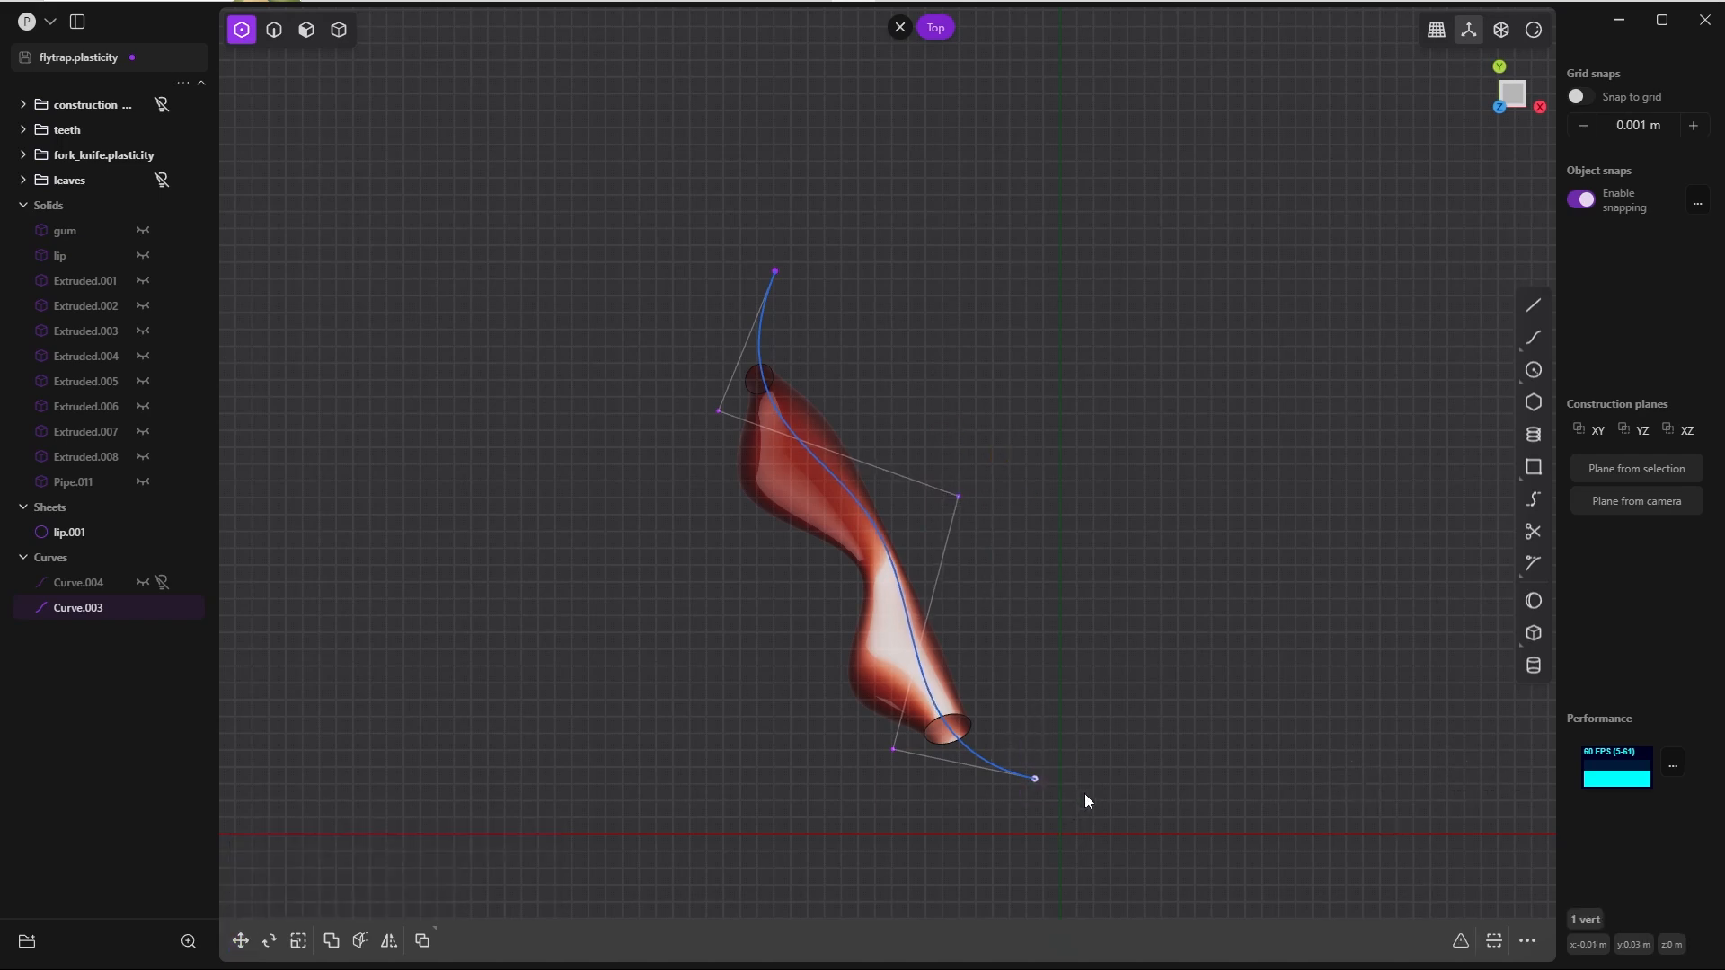
key(g)
click(1067, 753)
key(Return)
click(958, 496)
key(g)
click(963, 500)
click(508, 890)
click(691, 756)
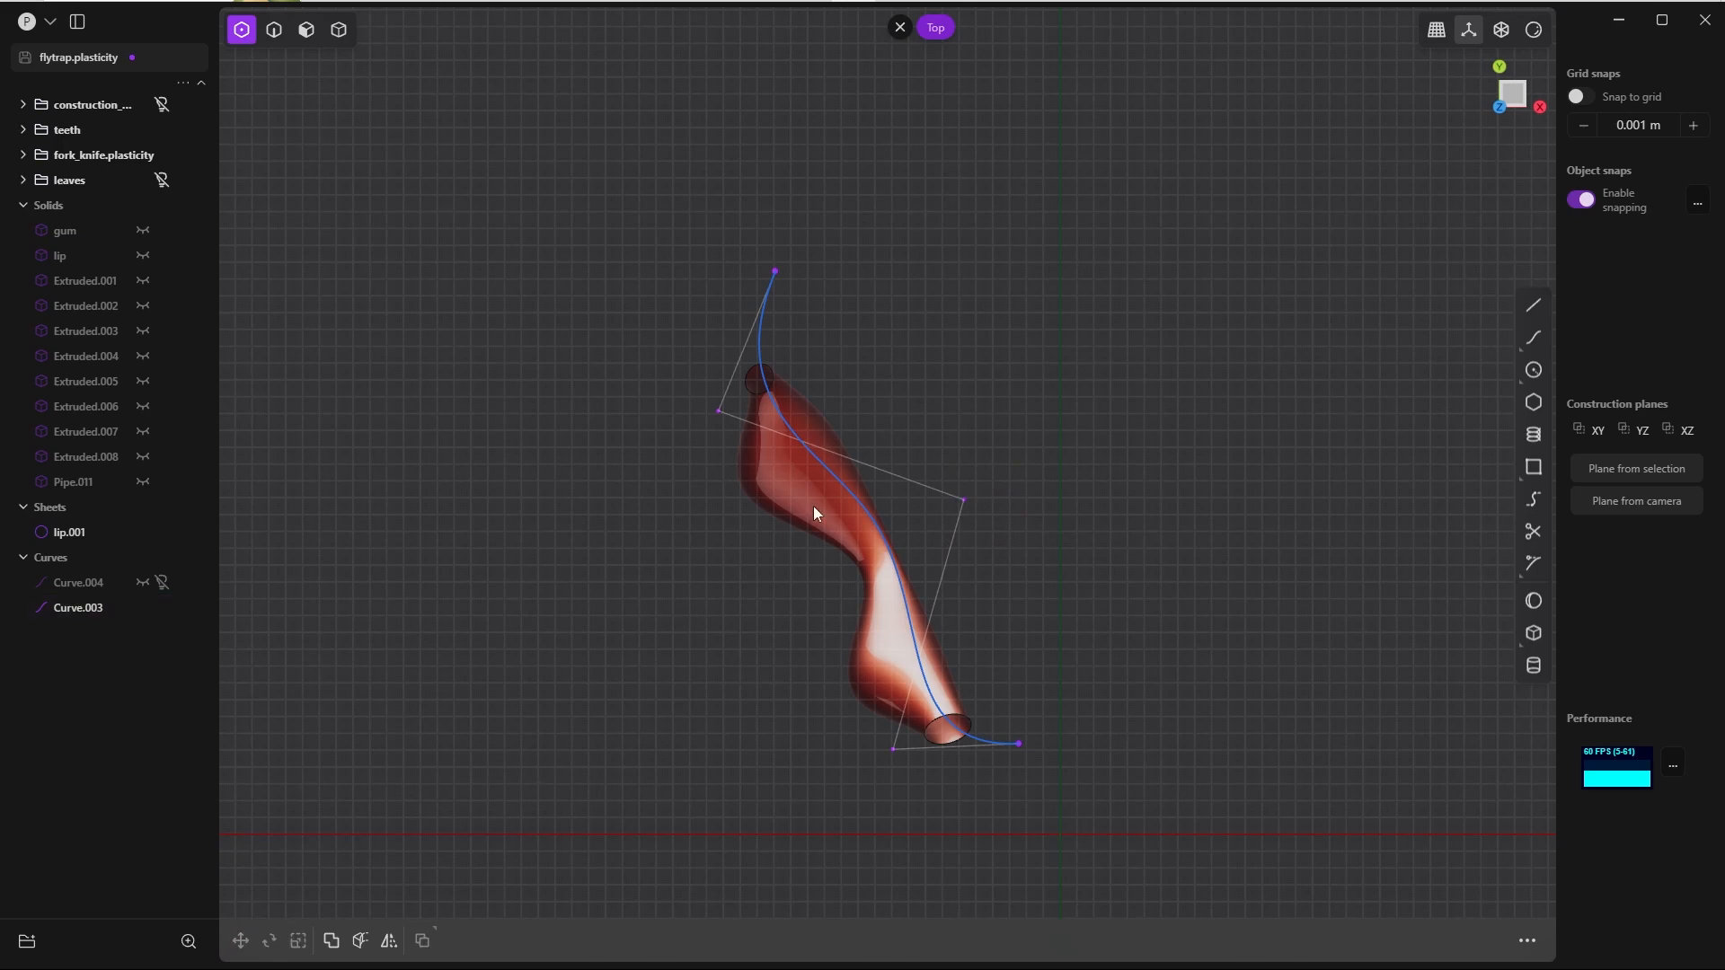
Step: Cut the lip segment lengthwise with the guide spline and delete the split-off inner sheet
key(Tab)
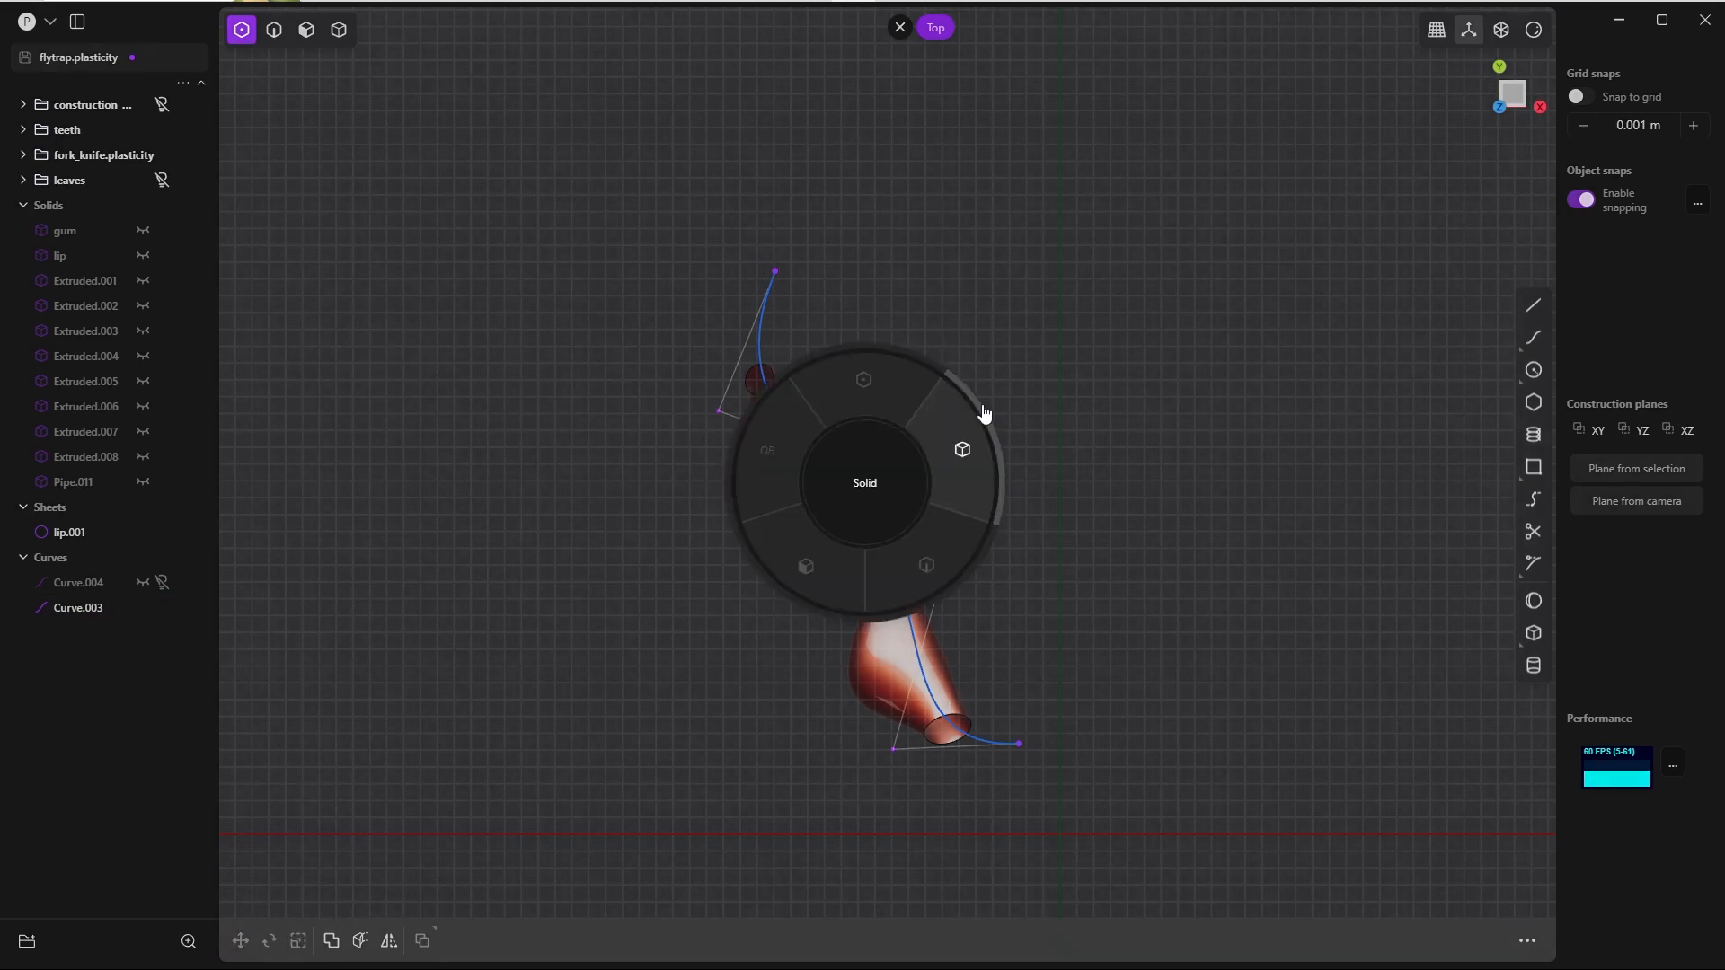
click(982, 413)
click(850, 493)
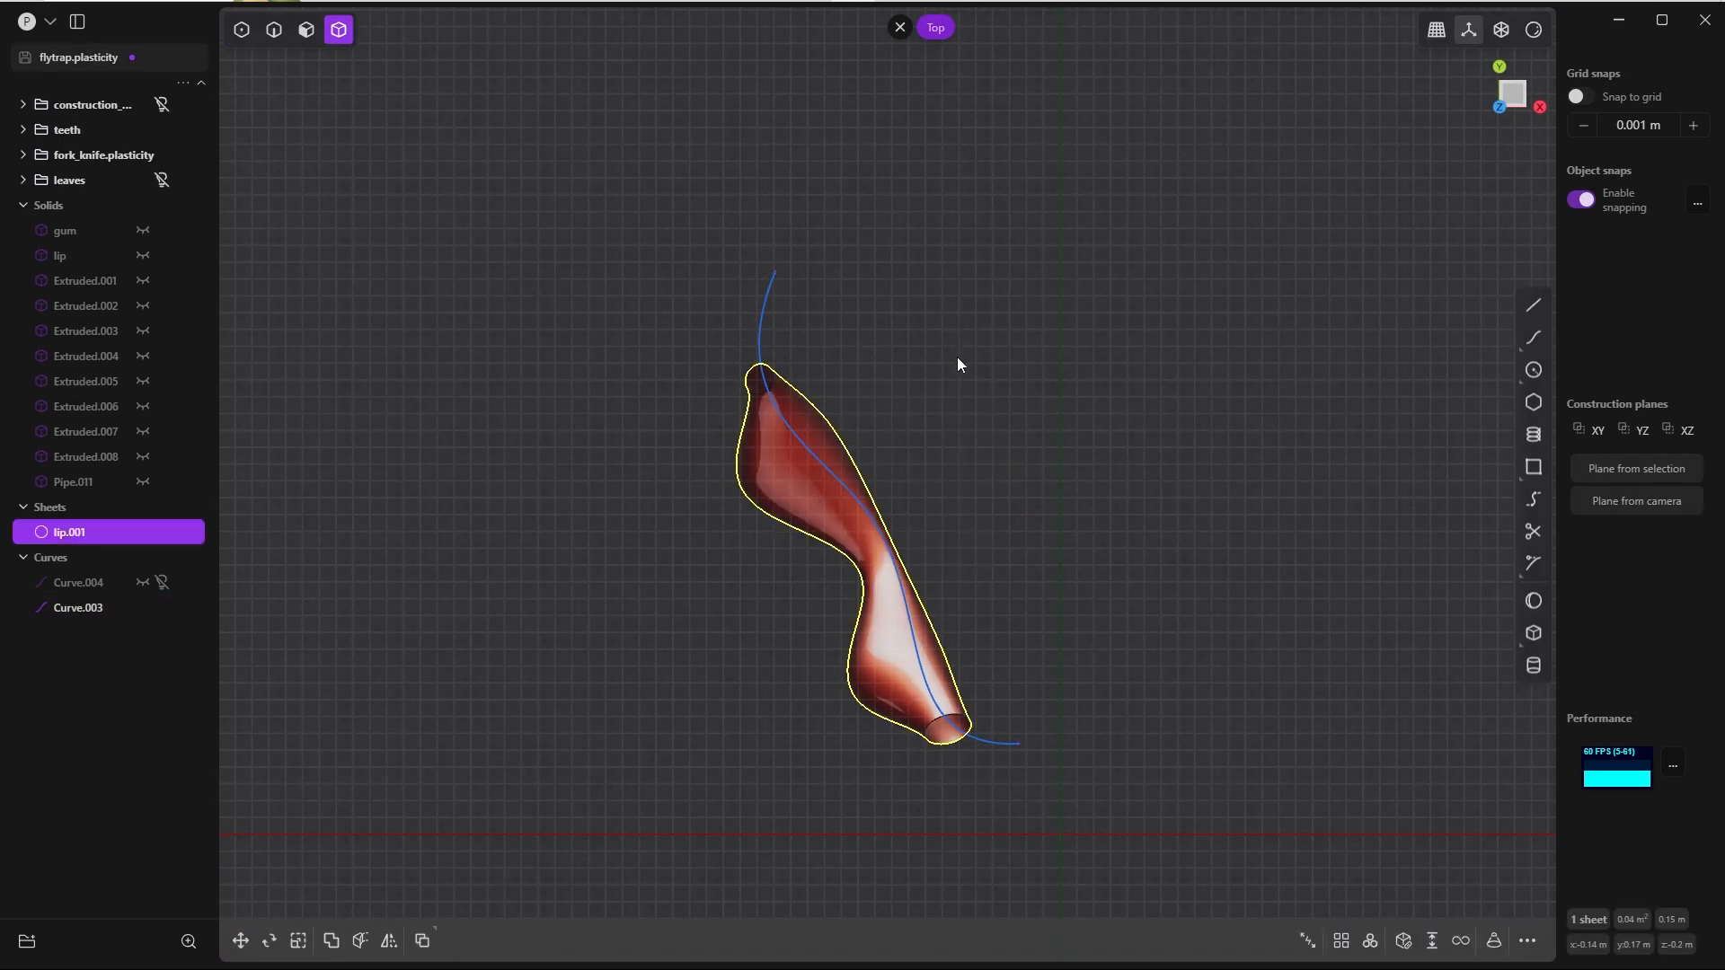
key(c)
click(763, 310)
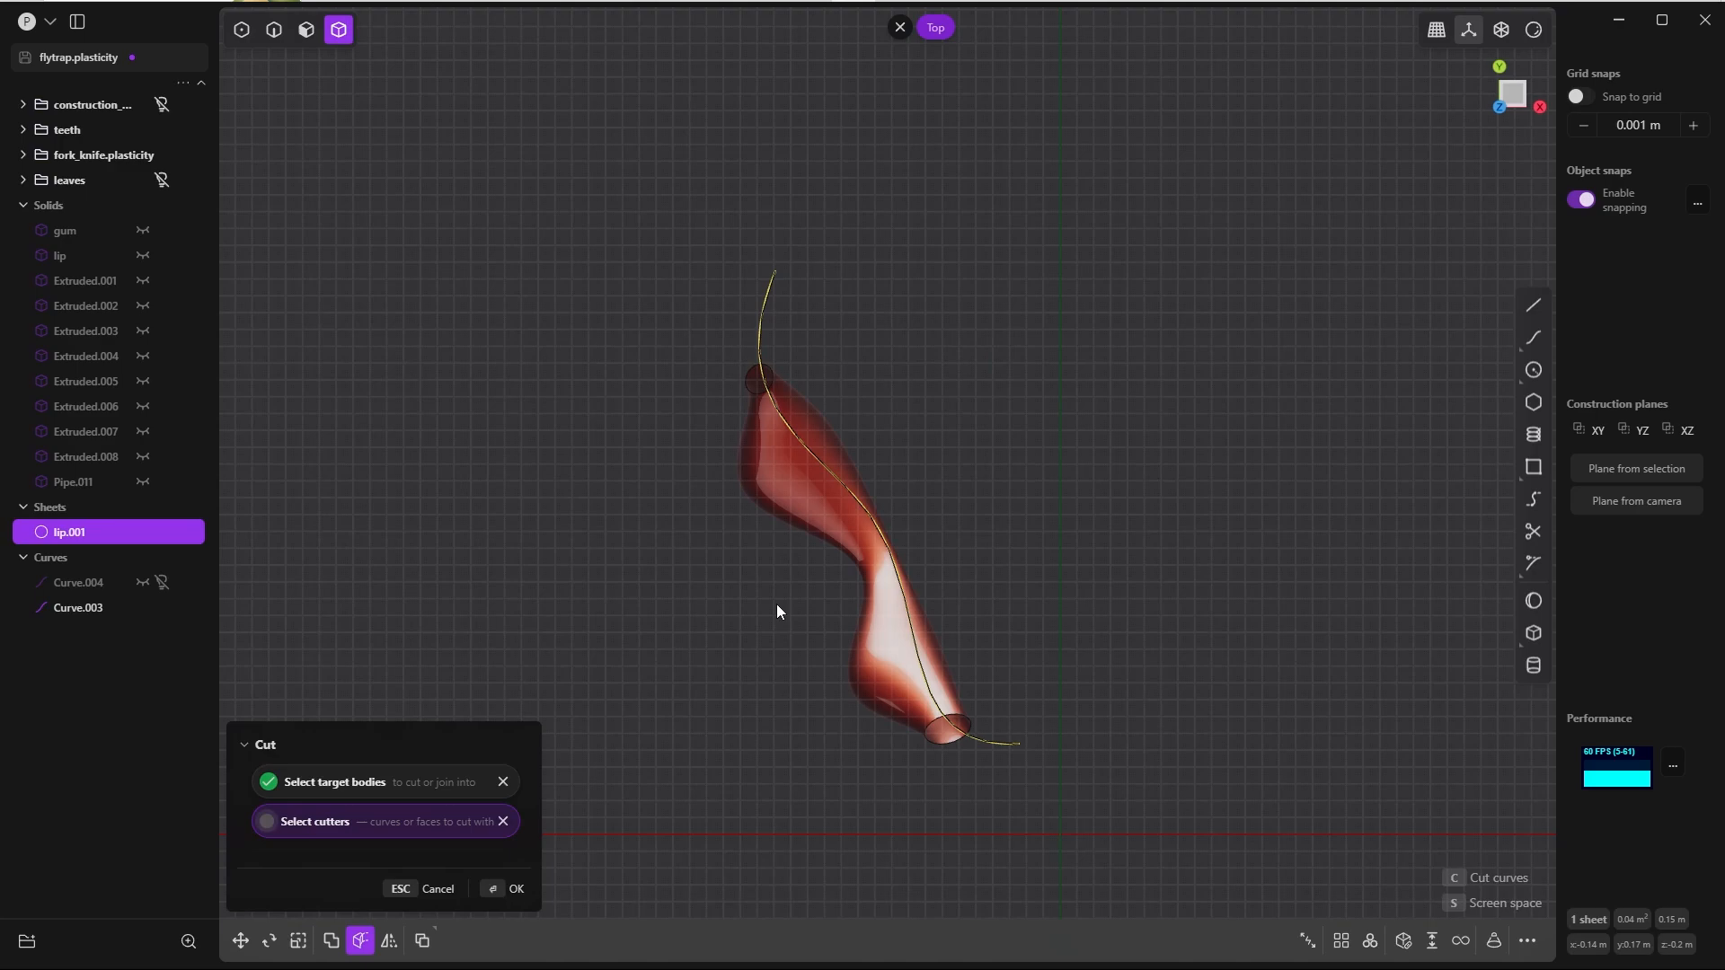
click(508, 889)
middle_drag(777, 485, 842, 586)
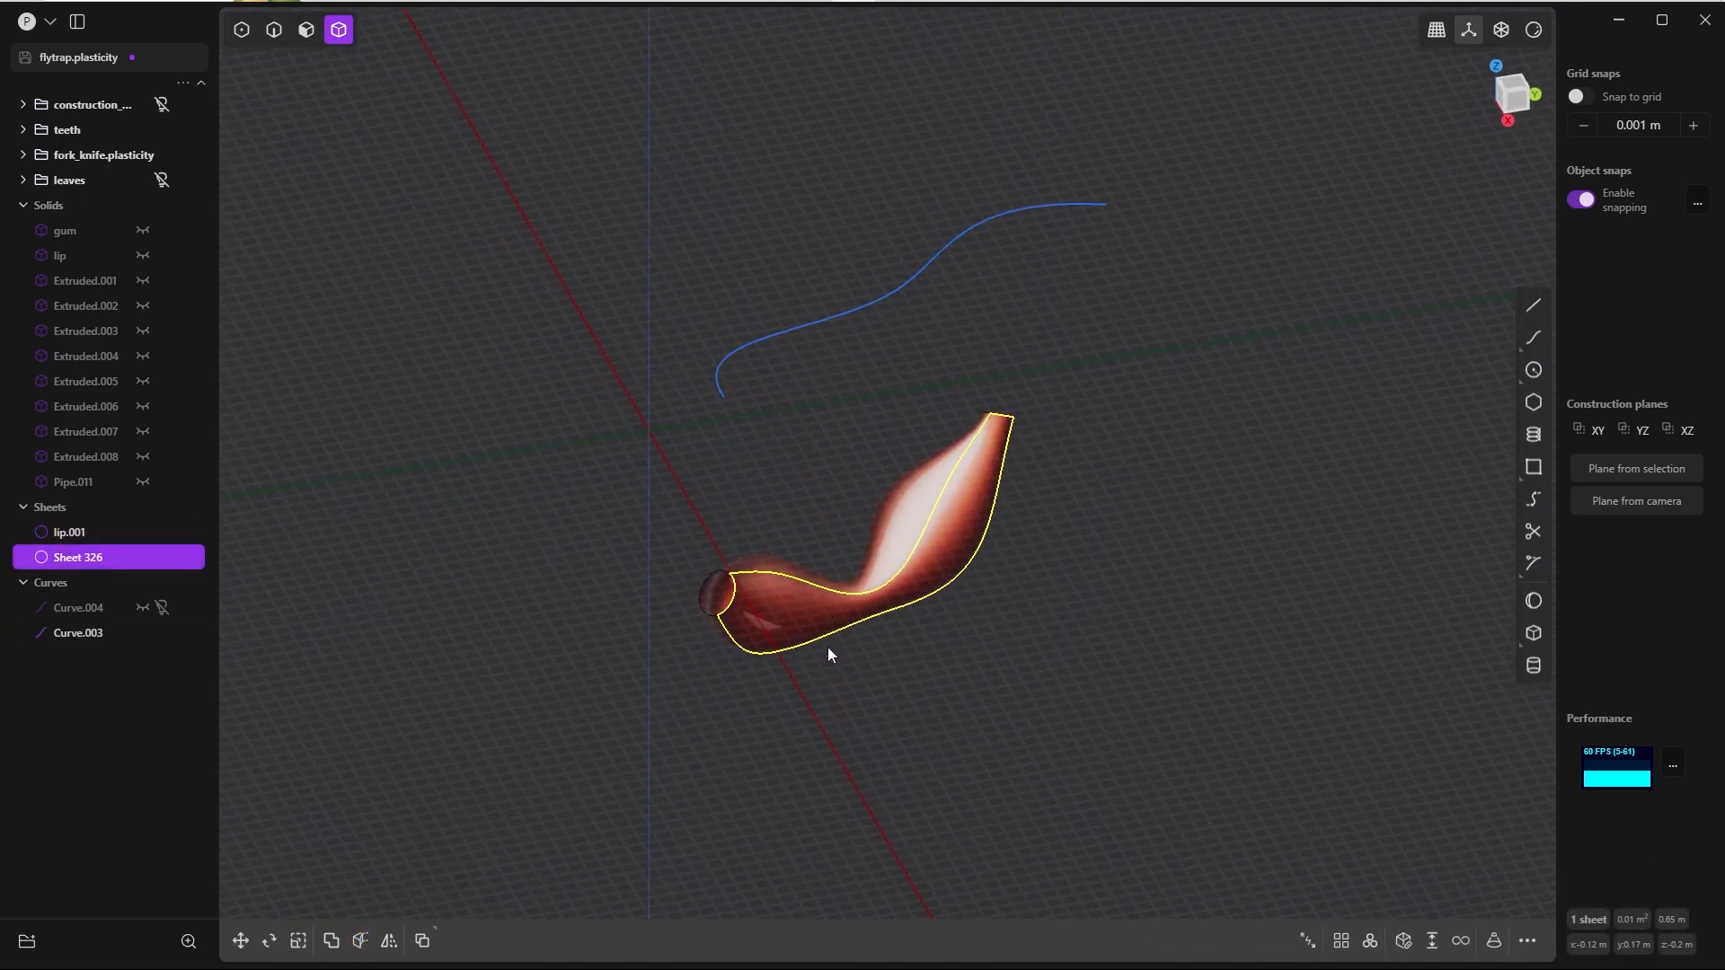
key(Delete)
Step: Duplicate the two long cut edges of the lip segment as curves and move the copies along X to about -0.35 m
middle_drag(828, 649, 1156, 526)
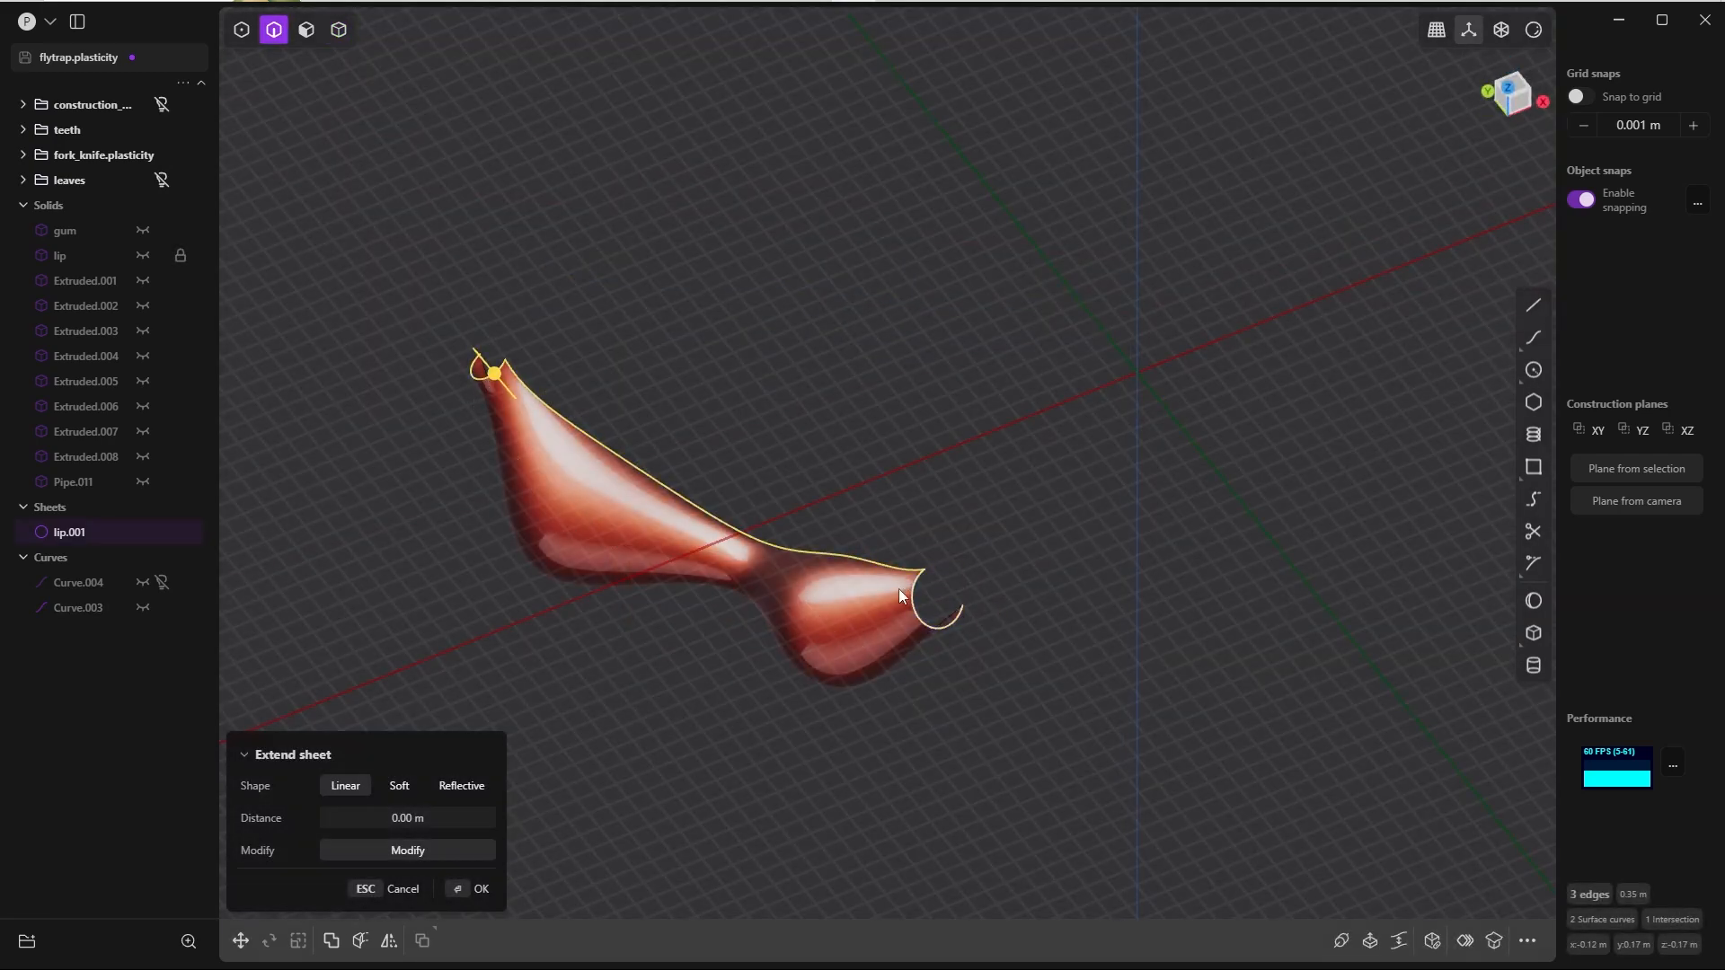
middle_drag(898, 605, 973, 494)
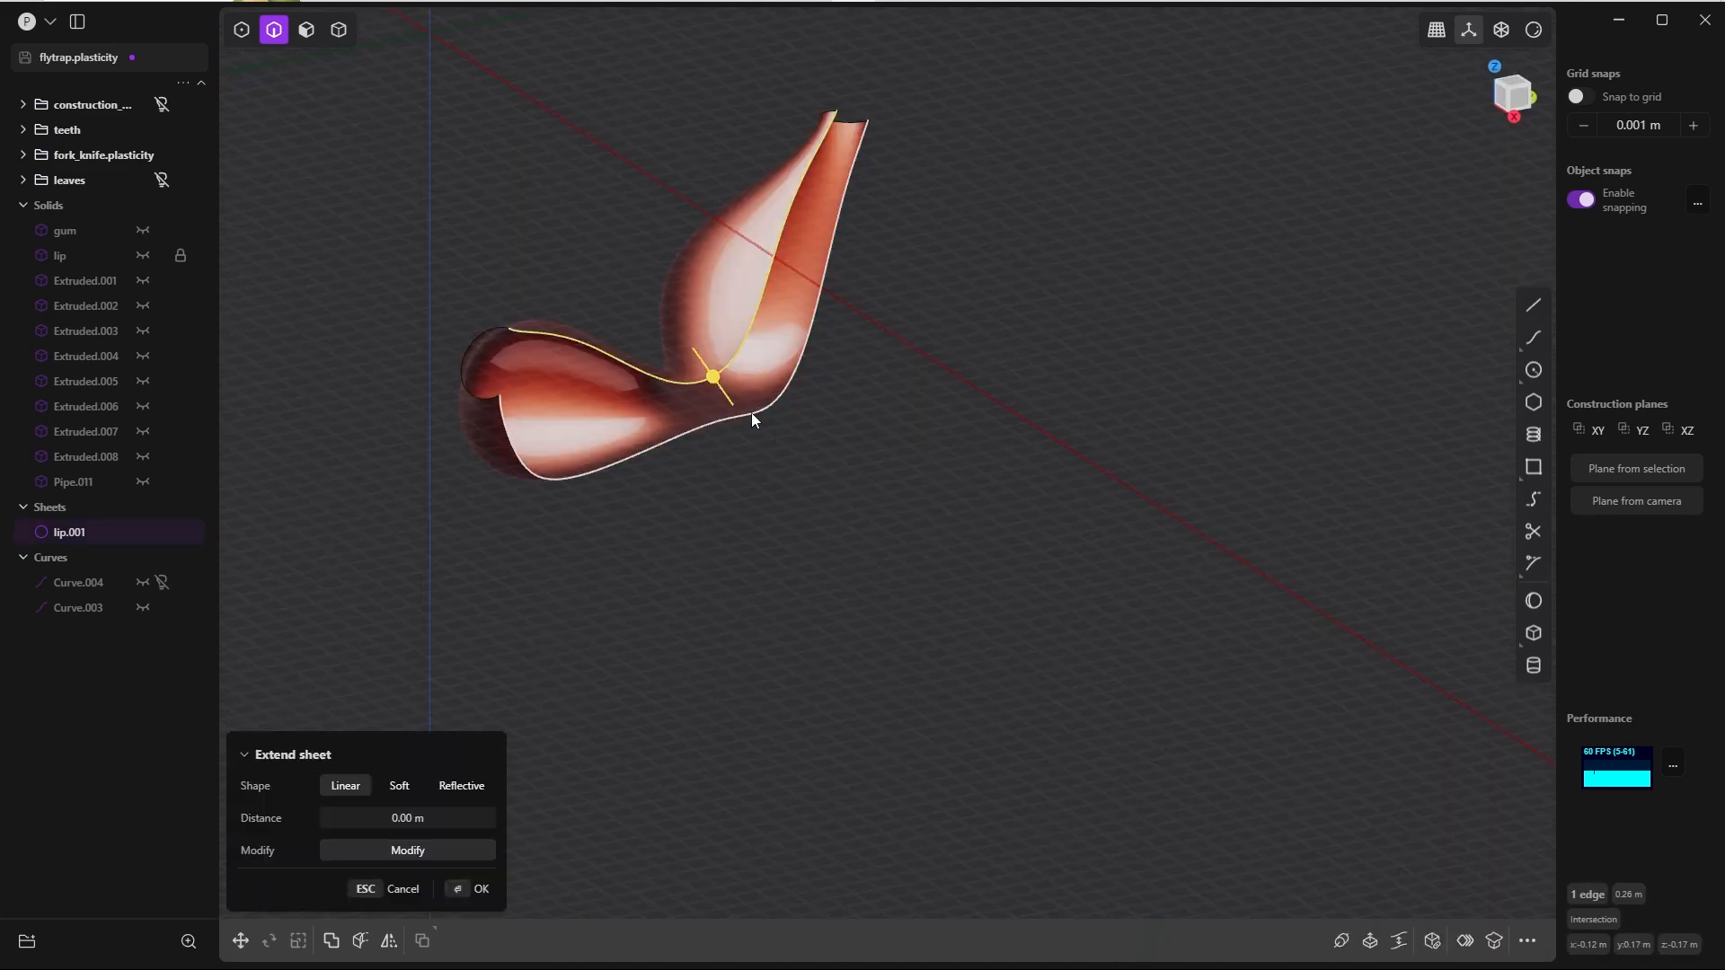
shift+click(751, 413)
middle_drag(753, 426, 1114, 467)
key(shift+d)
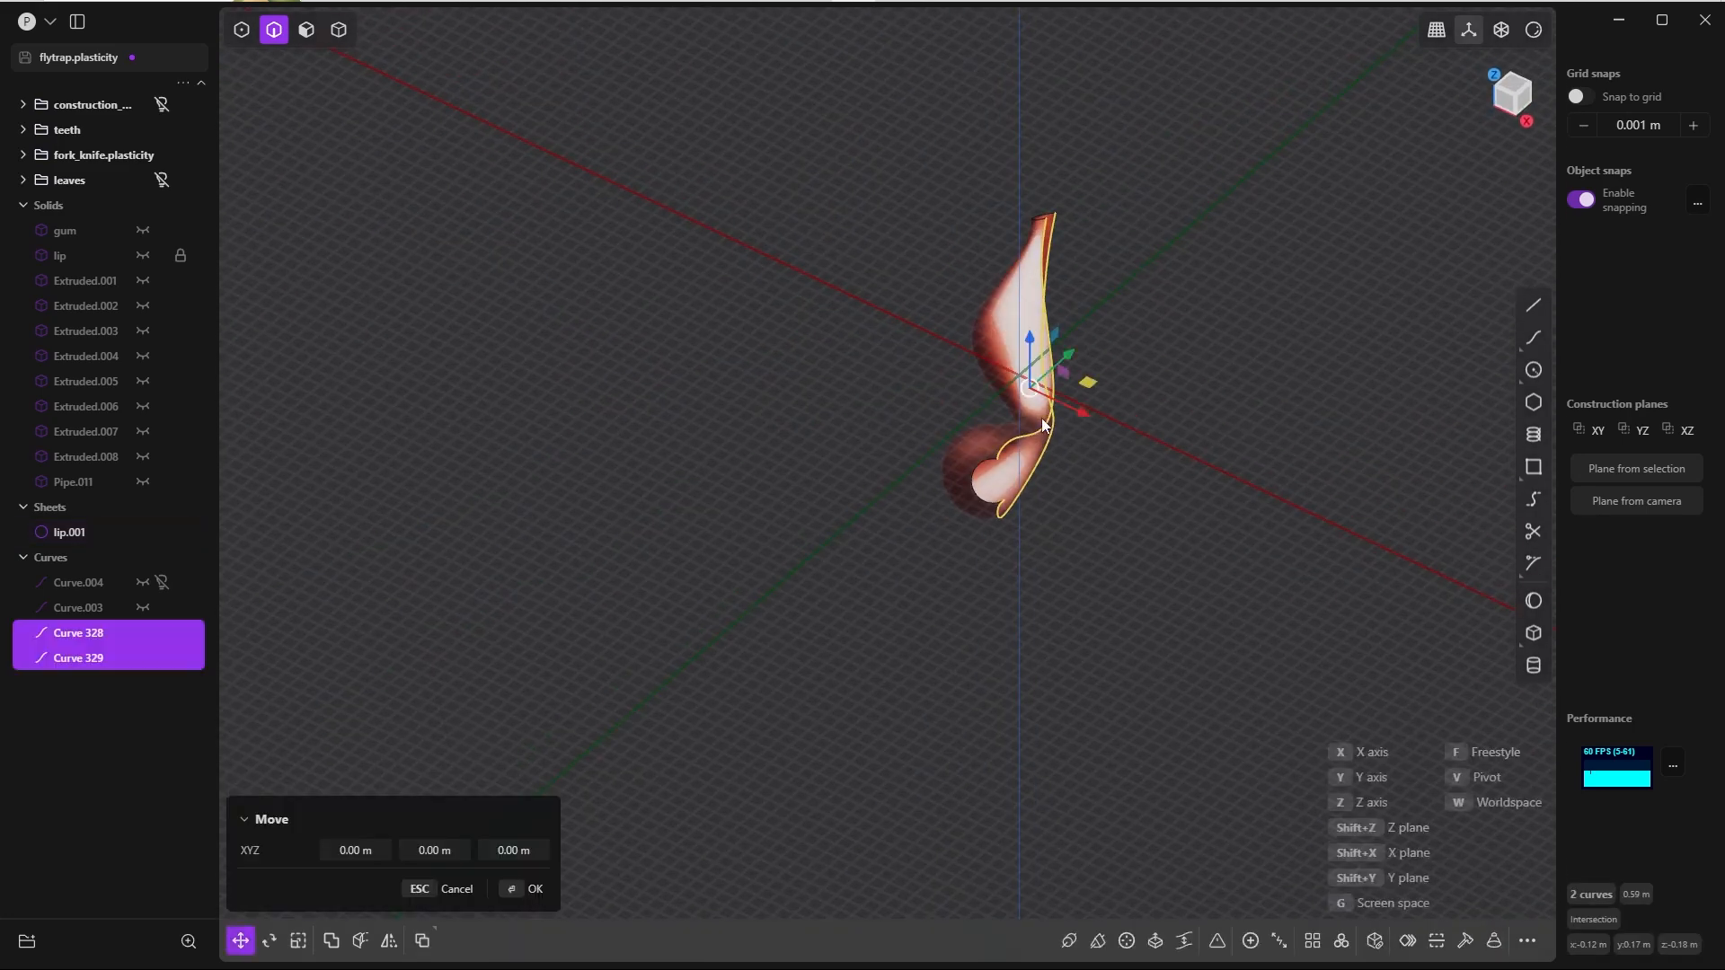
click(755, 351)
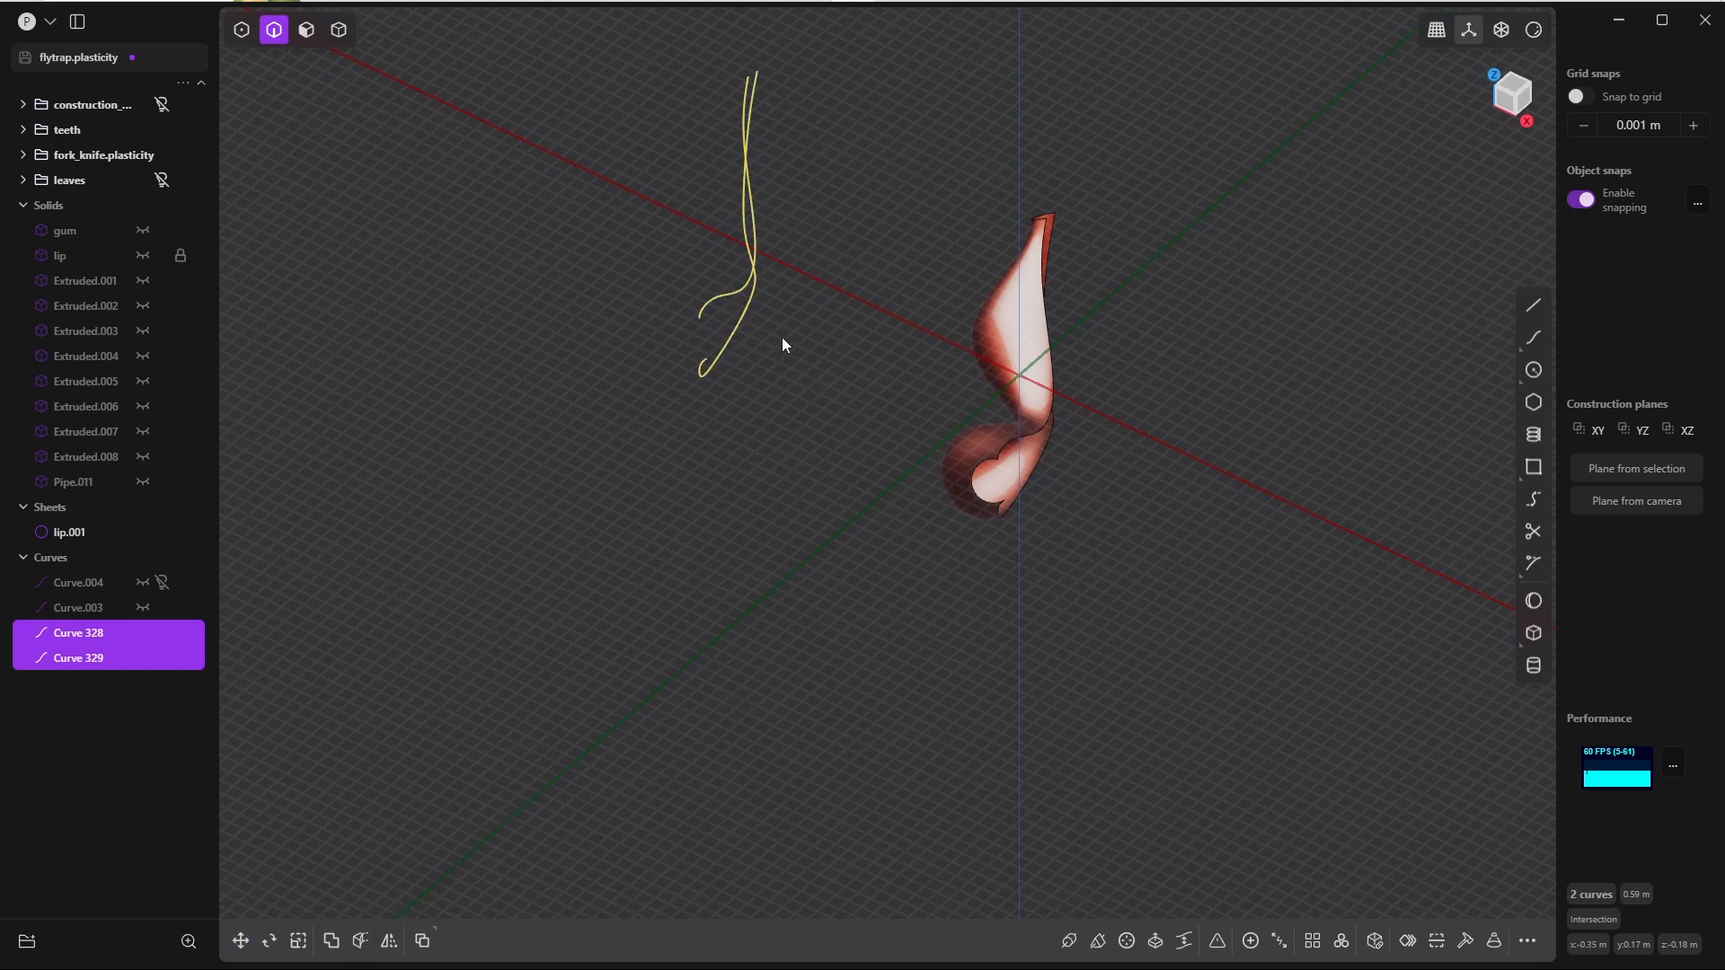
Step: Flatten the two copied curves onto a plane by scaling them to 0 in X
key(s)
key(x)
key(0)
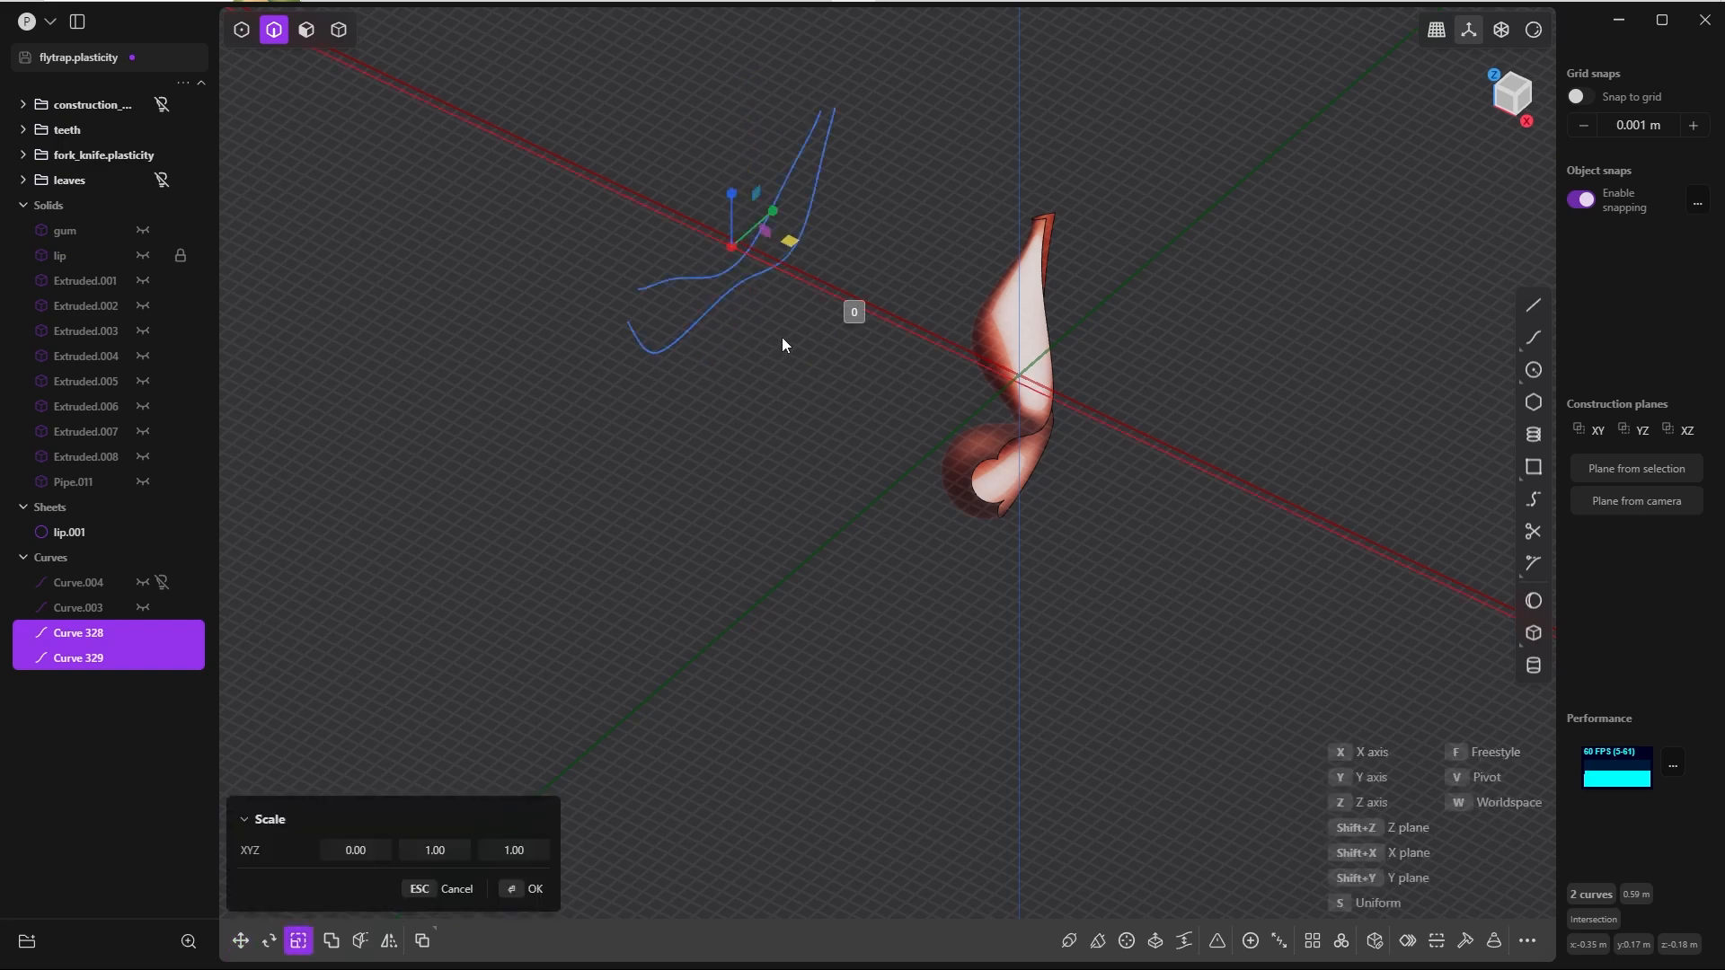
key(Return)
key(Return)
Step: In the left view, draw a tangent circle of about 0.02 m radius between both flattened curves near their −Y end
key(grave)
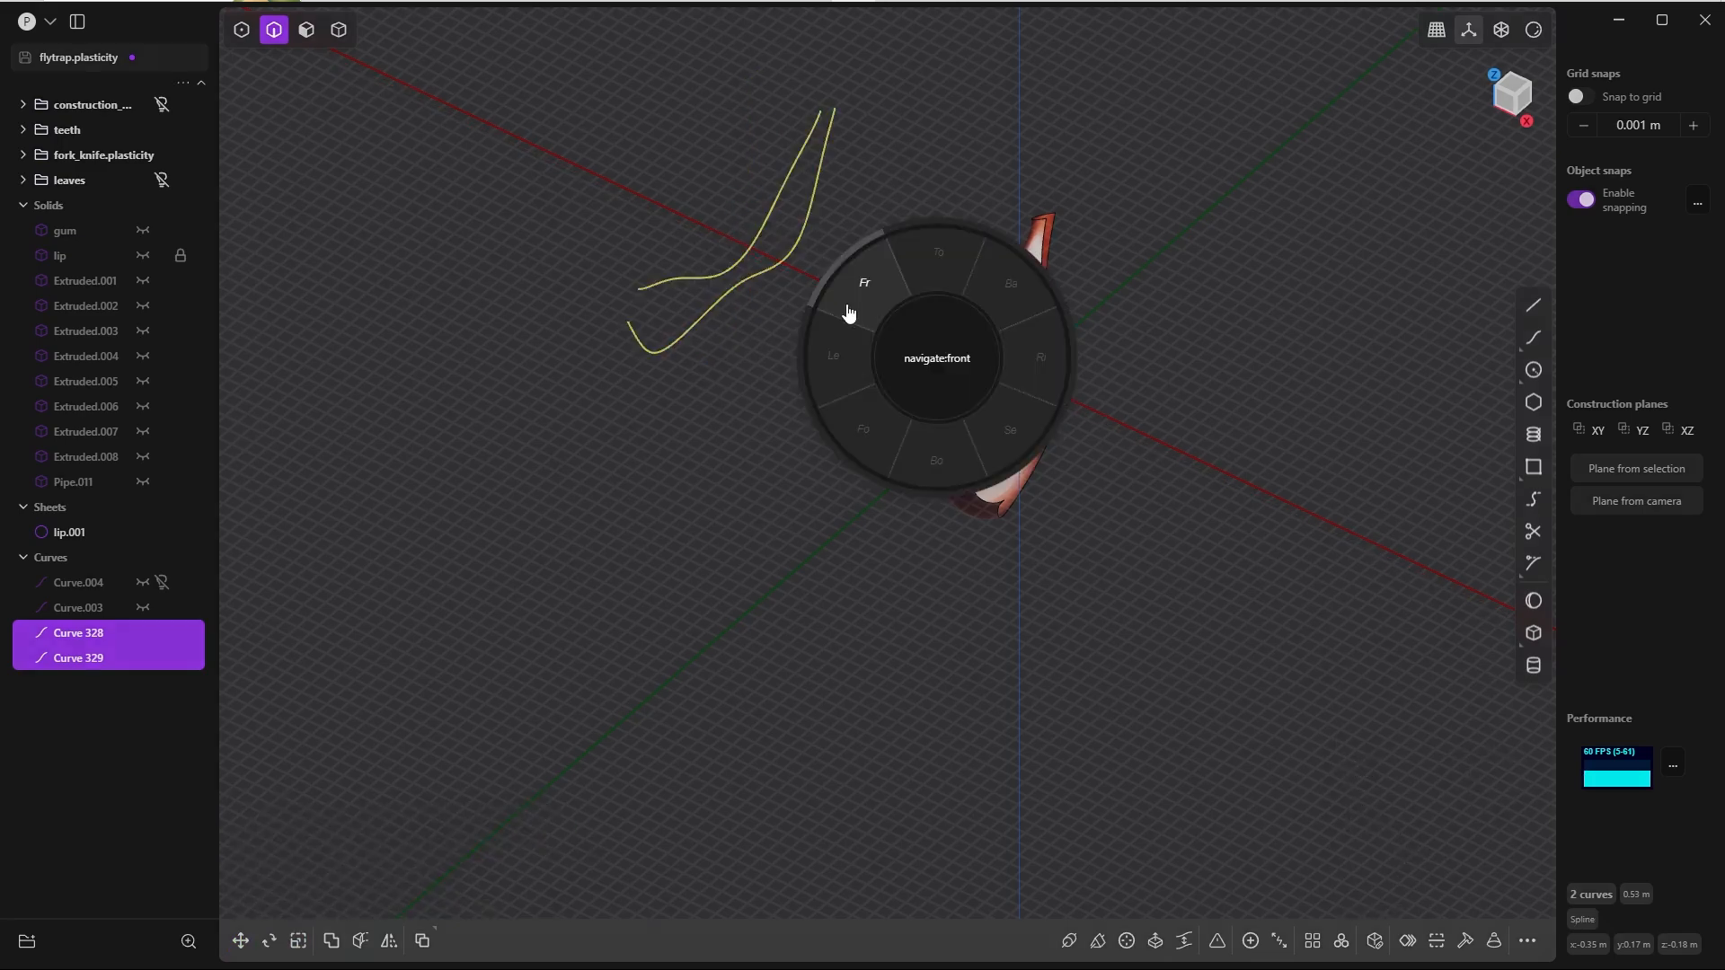
click(837, 358)
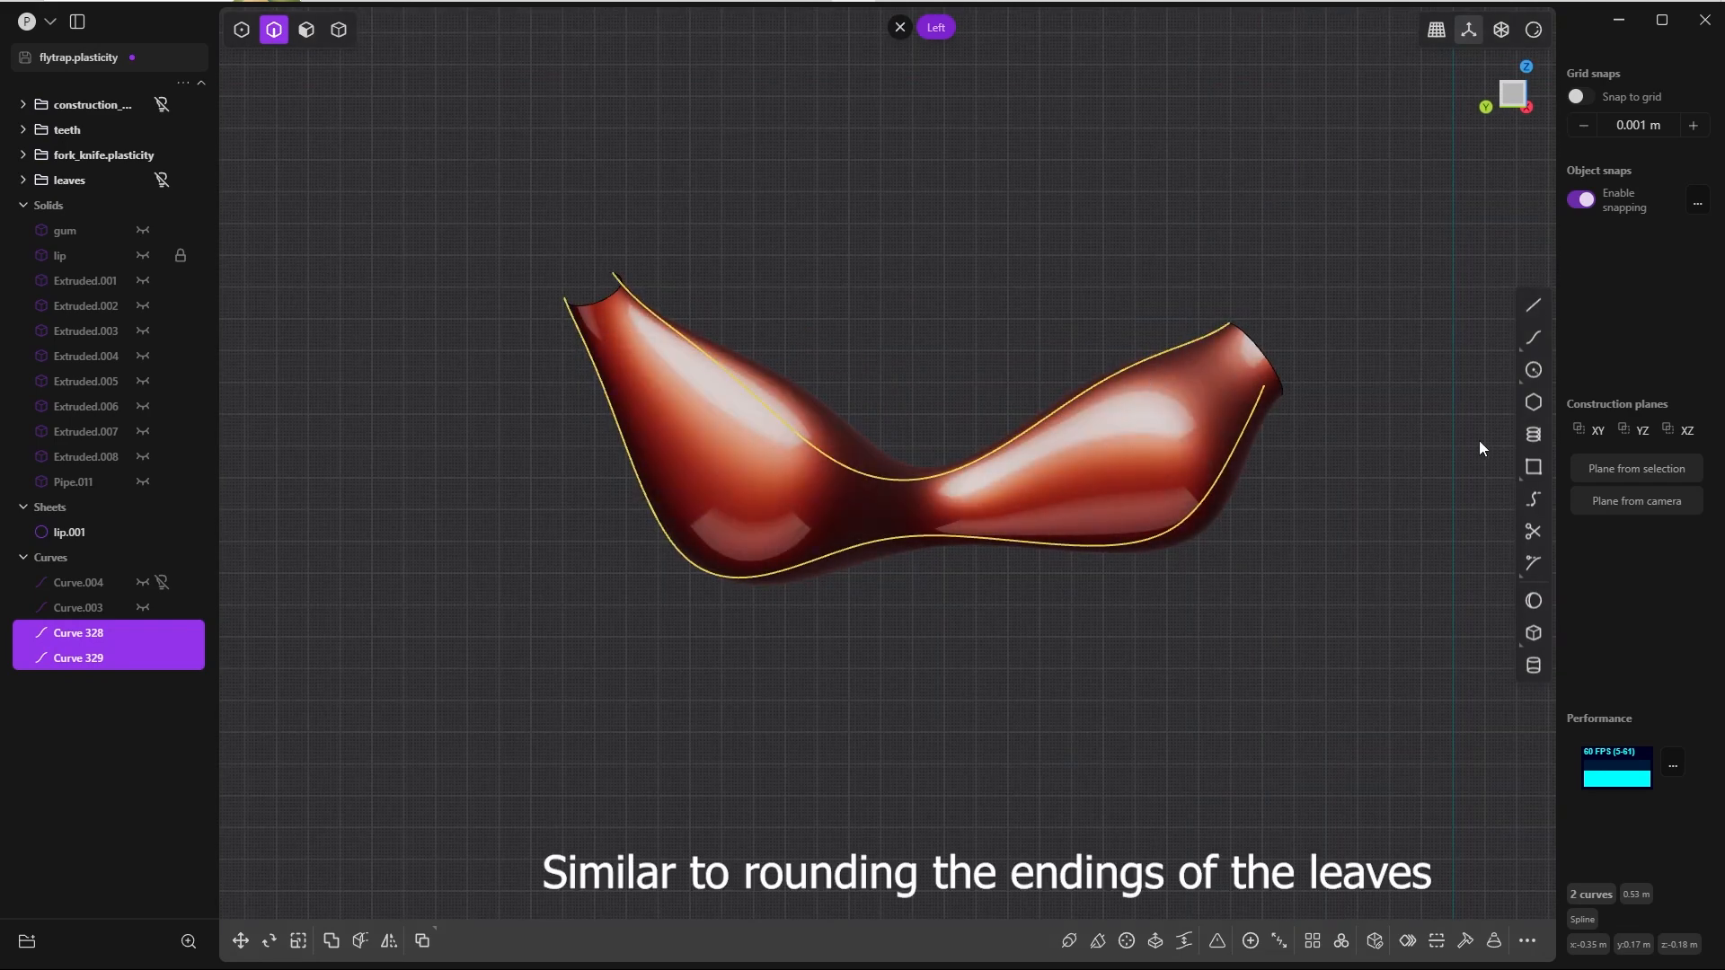
click(1533, 370)
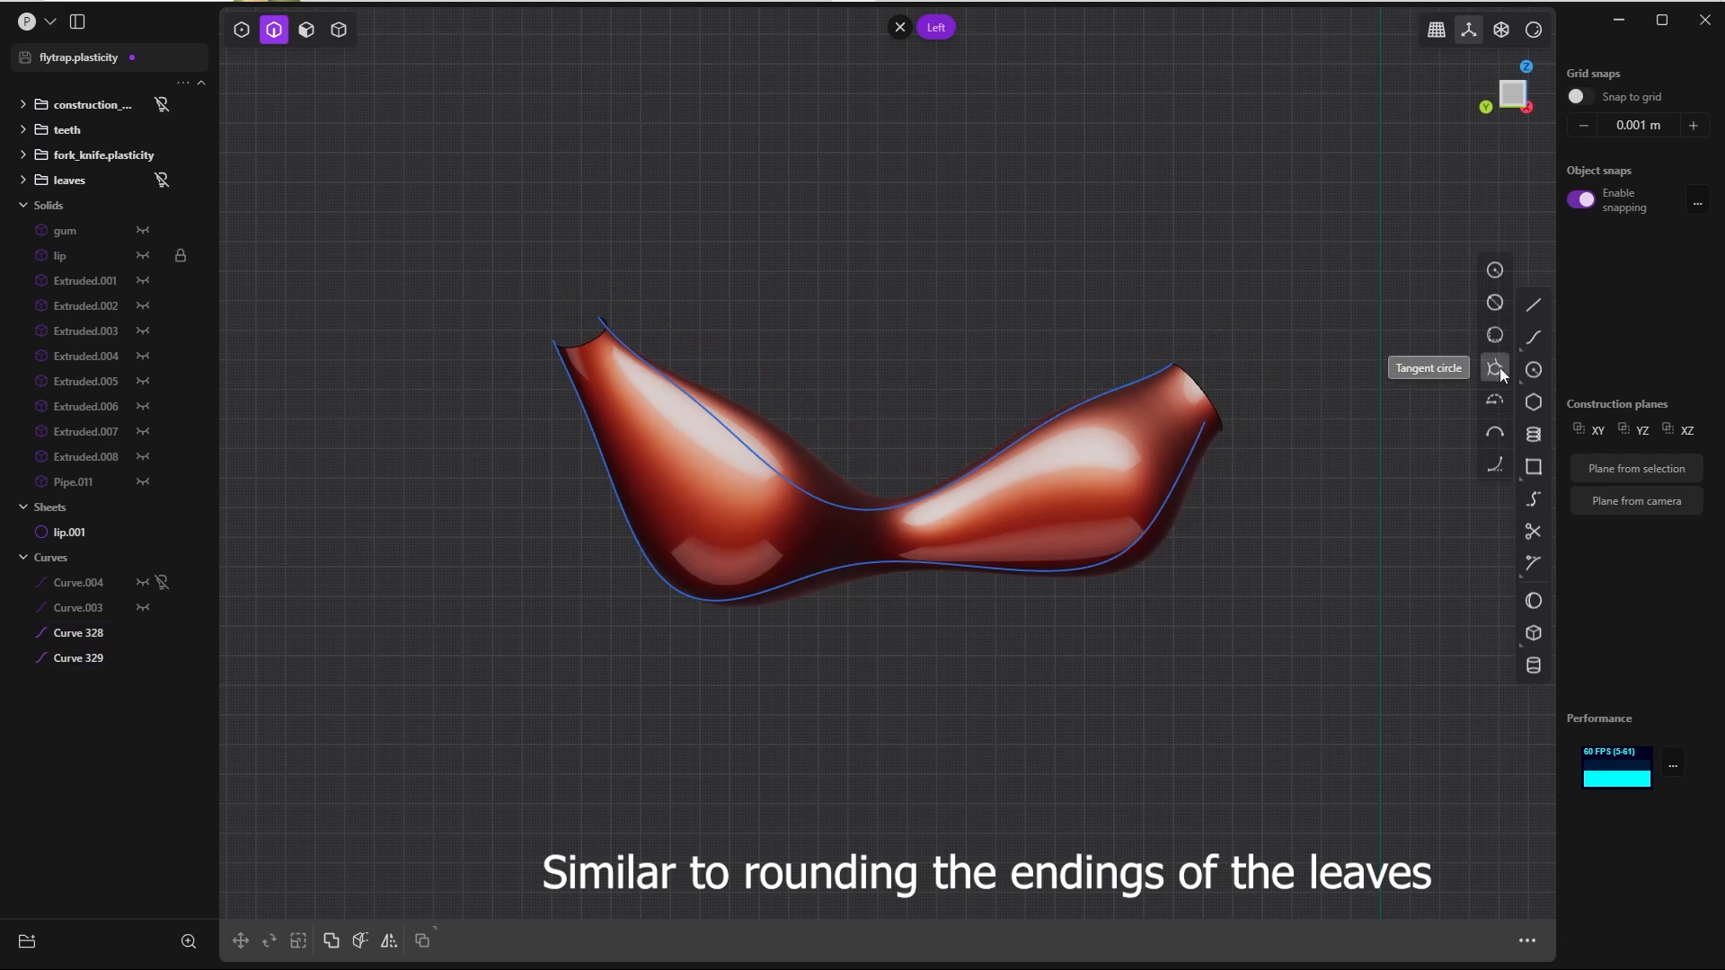
click(1495, 369)
click(1145, 384)
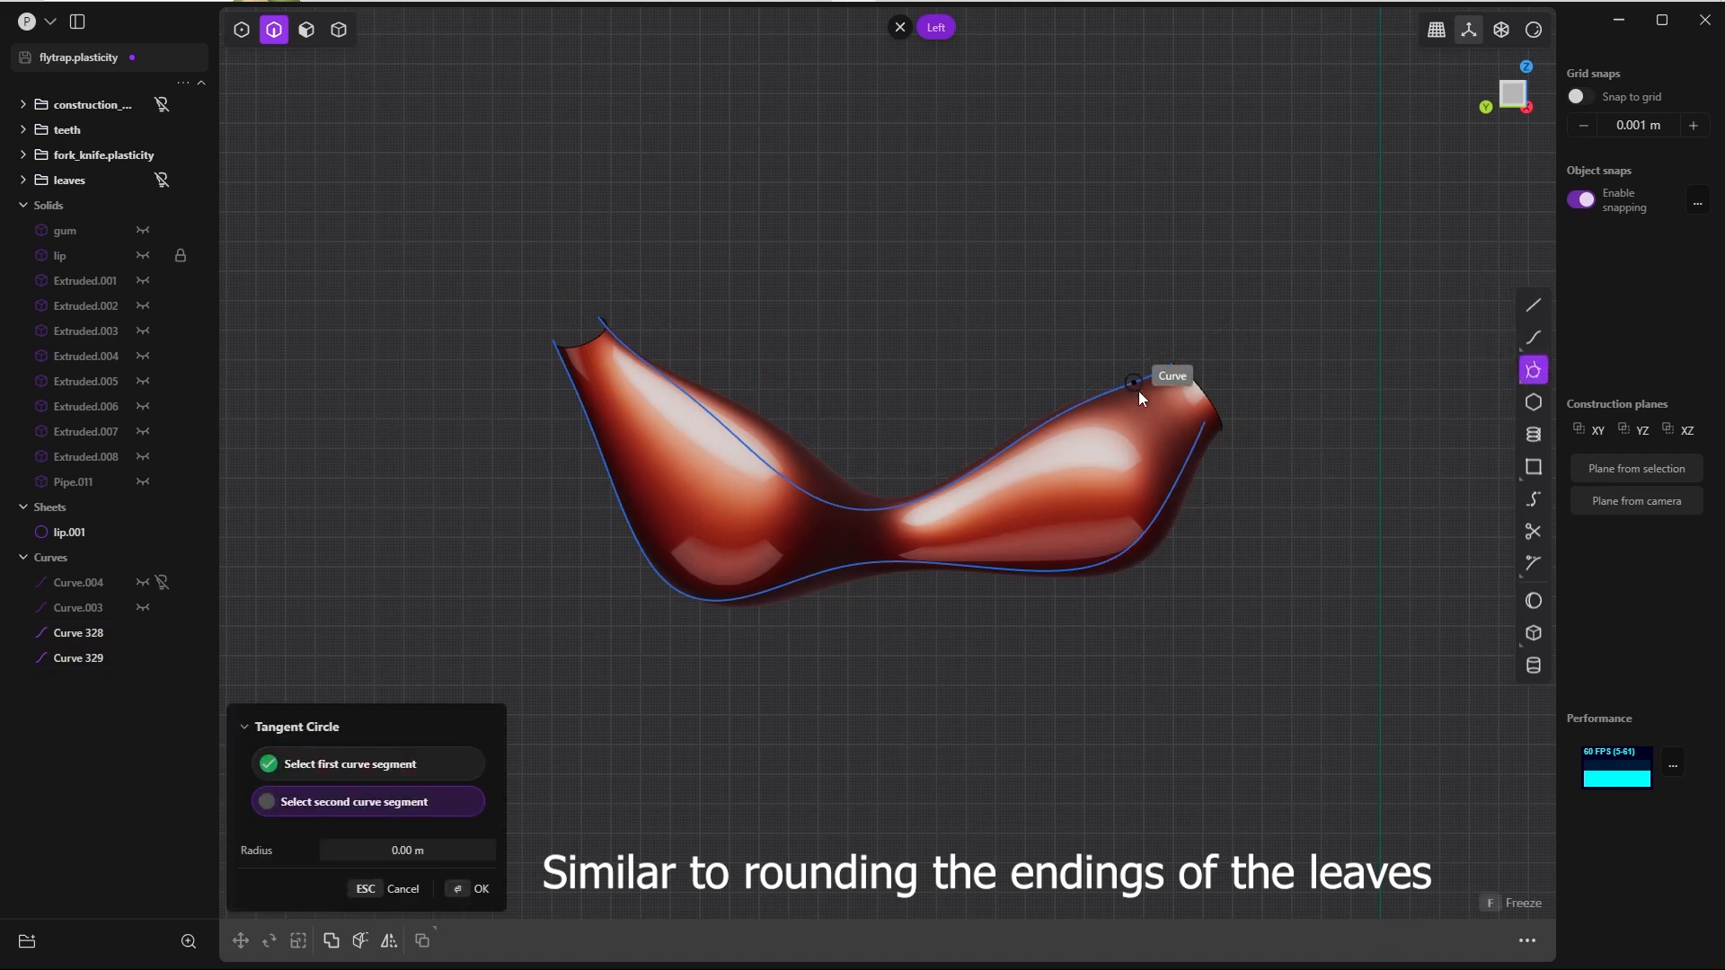
click(1164, 450)
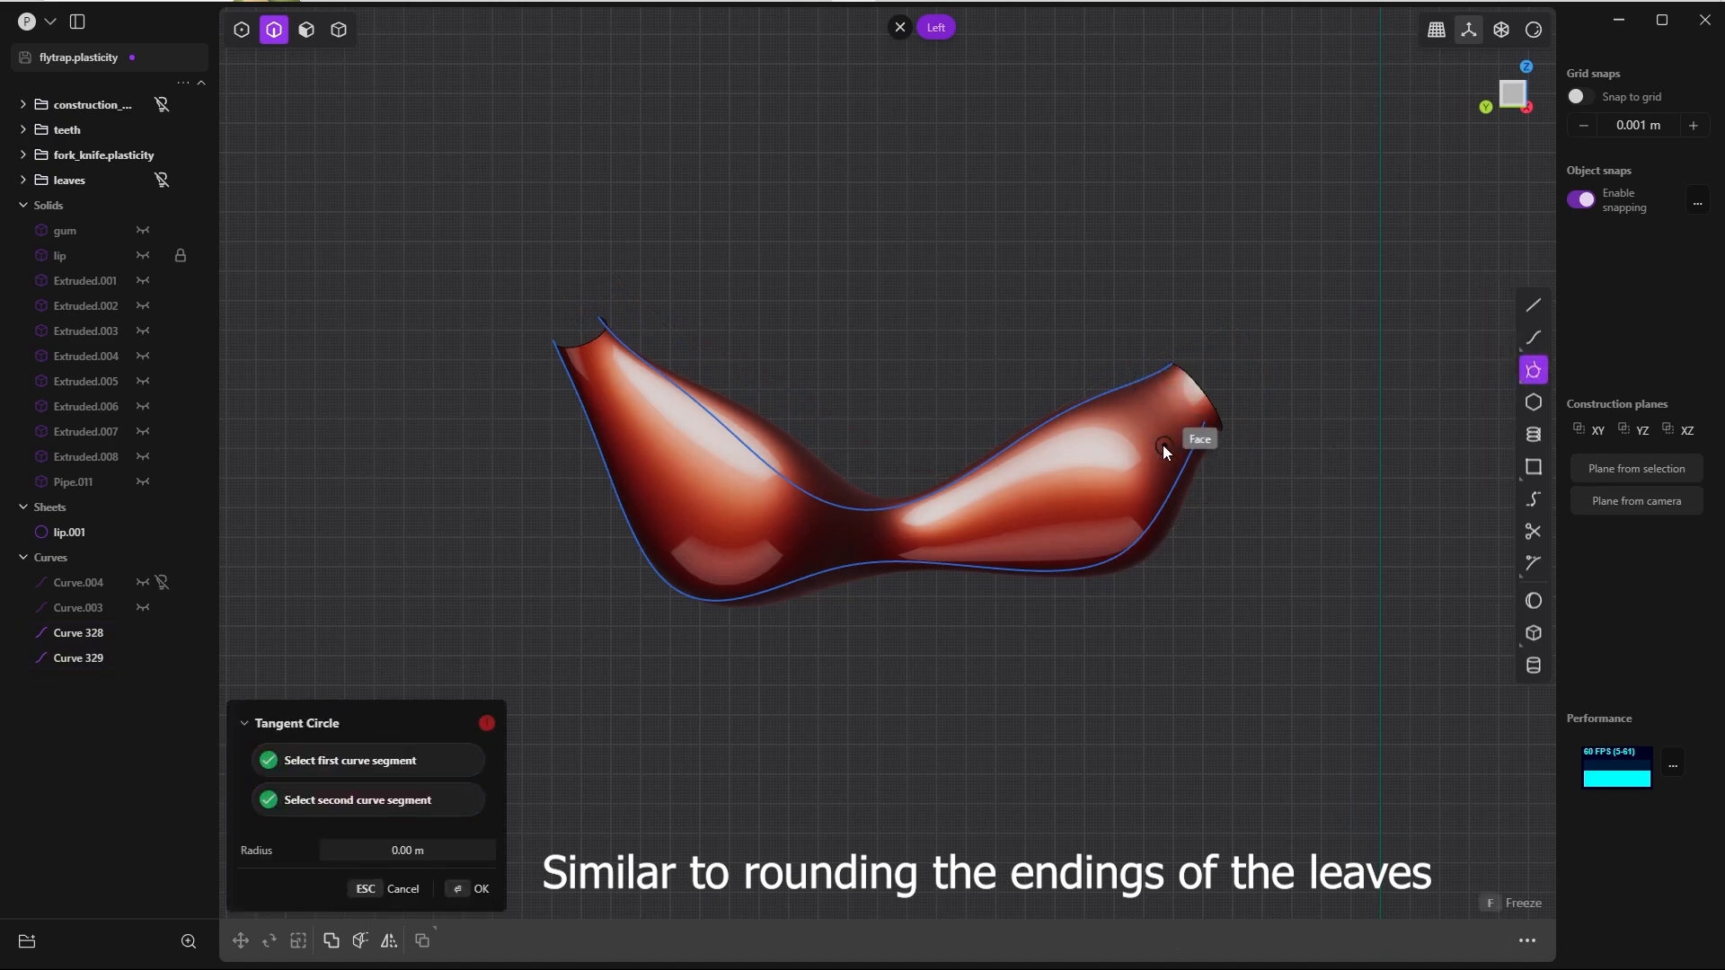
click(1131, 484)
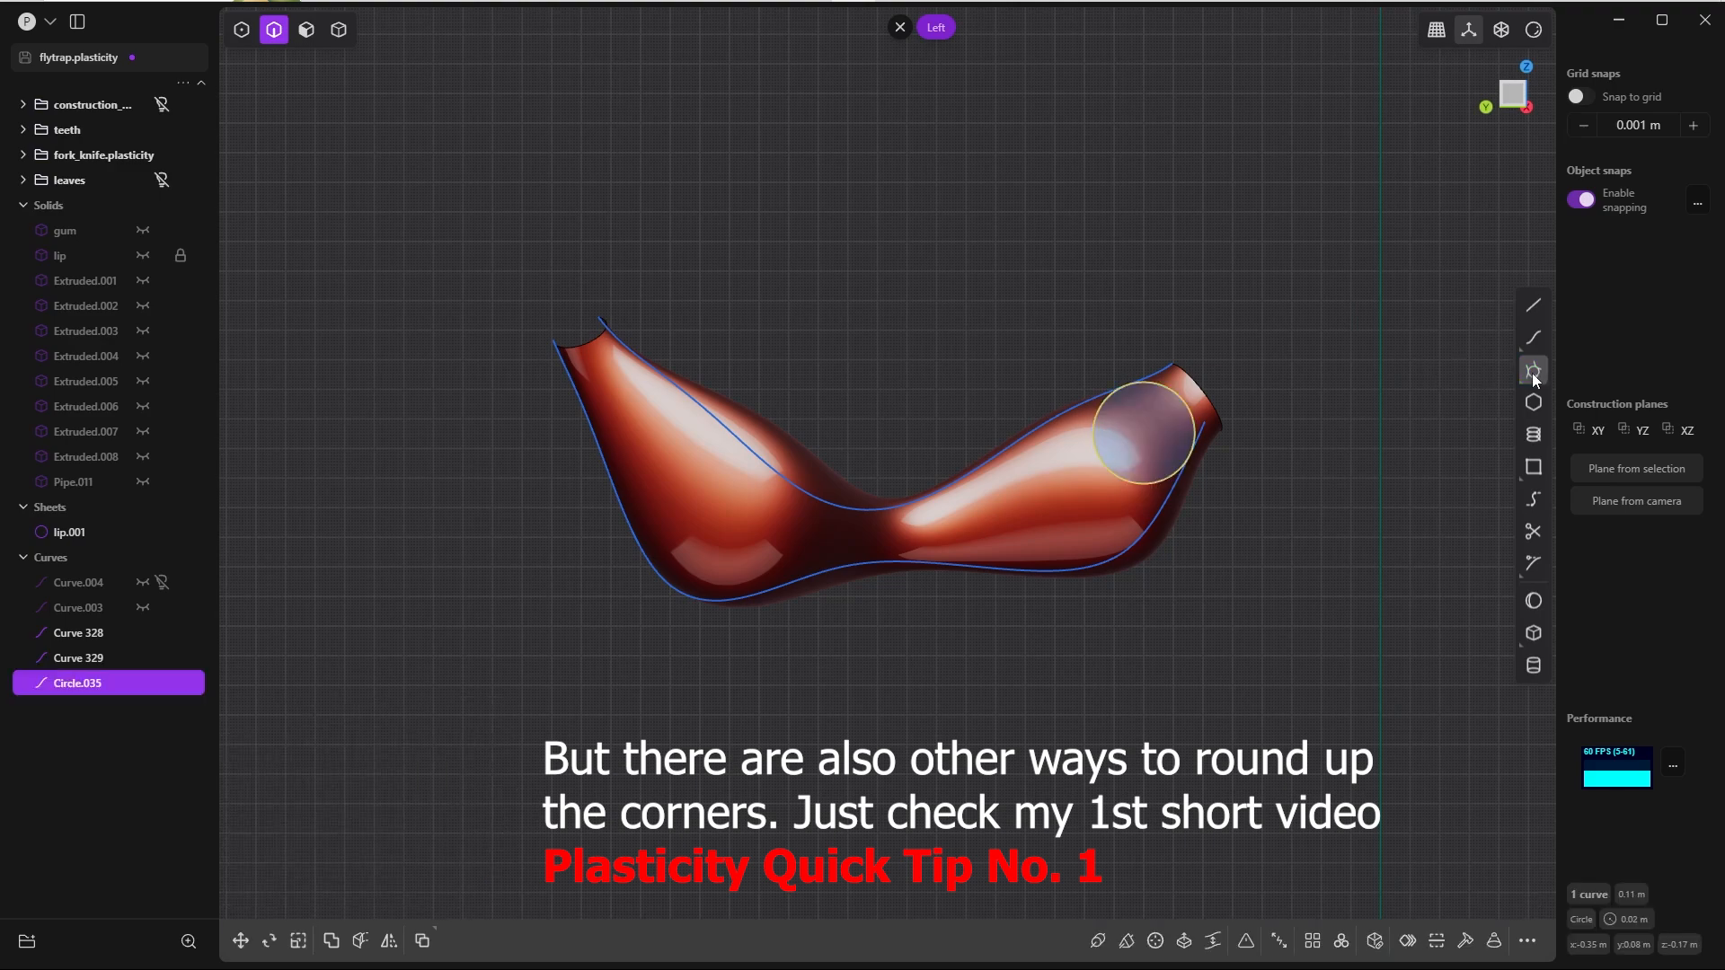
Step: Draw a second tangent circle between the two flattened curves near their +Y end
click(628, 347)
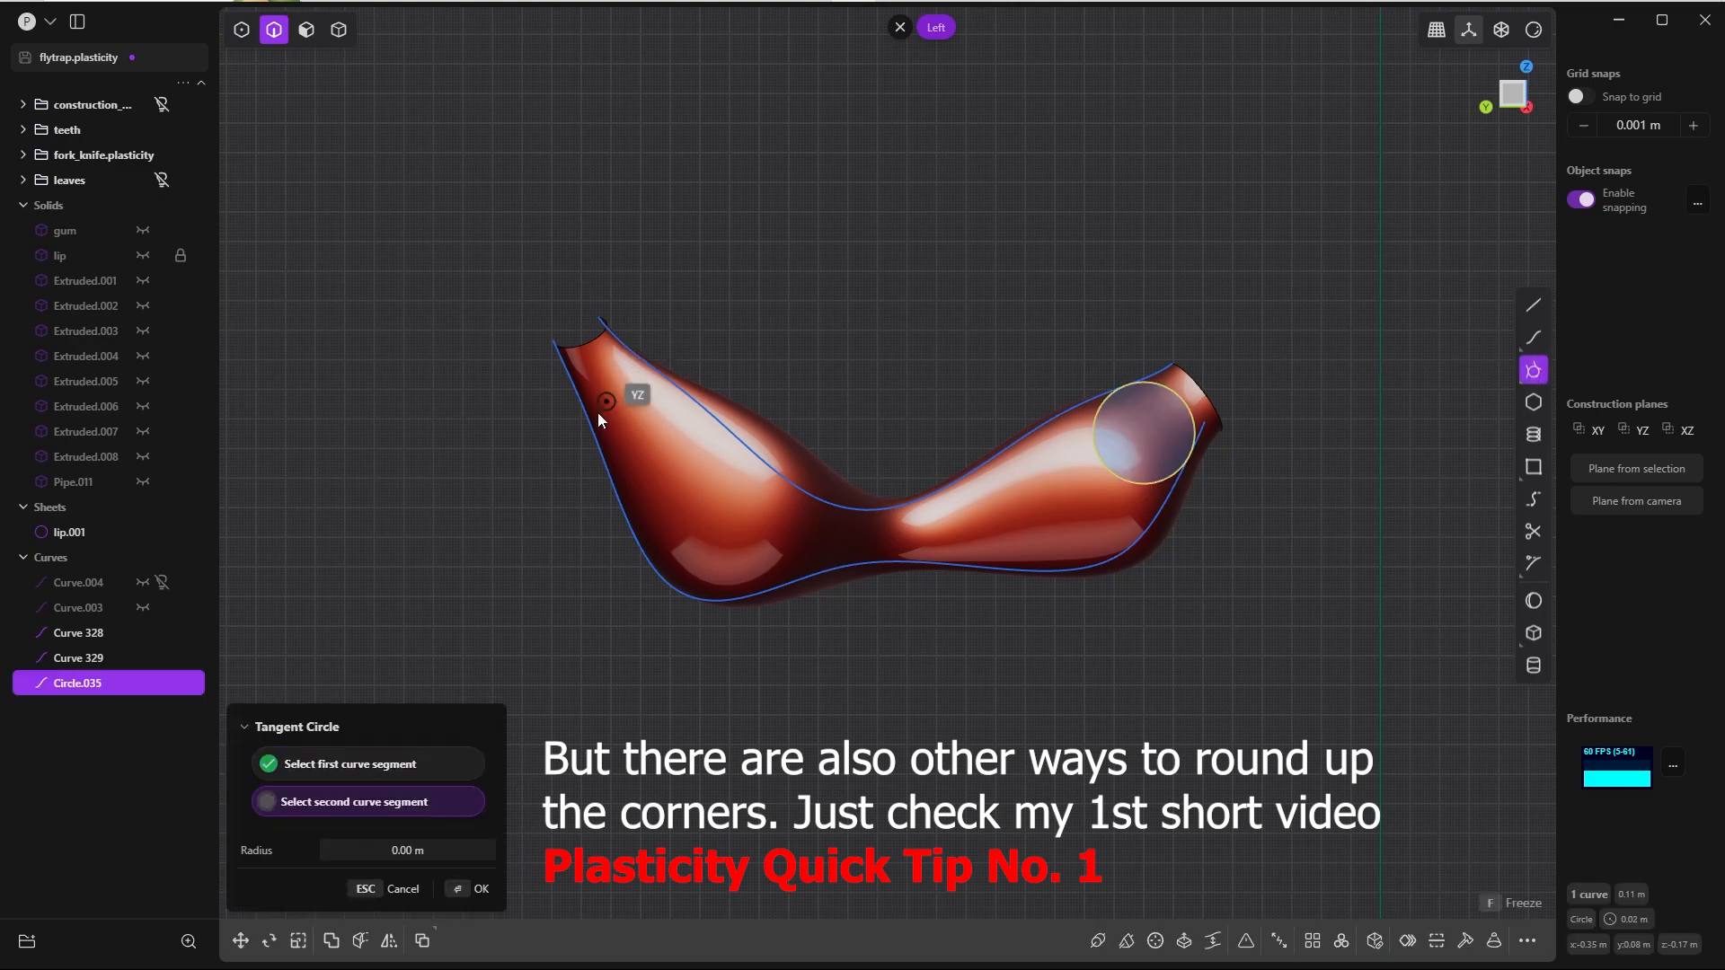
click(579, 404)
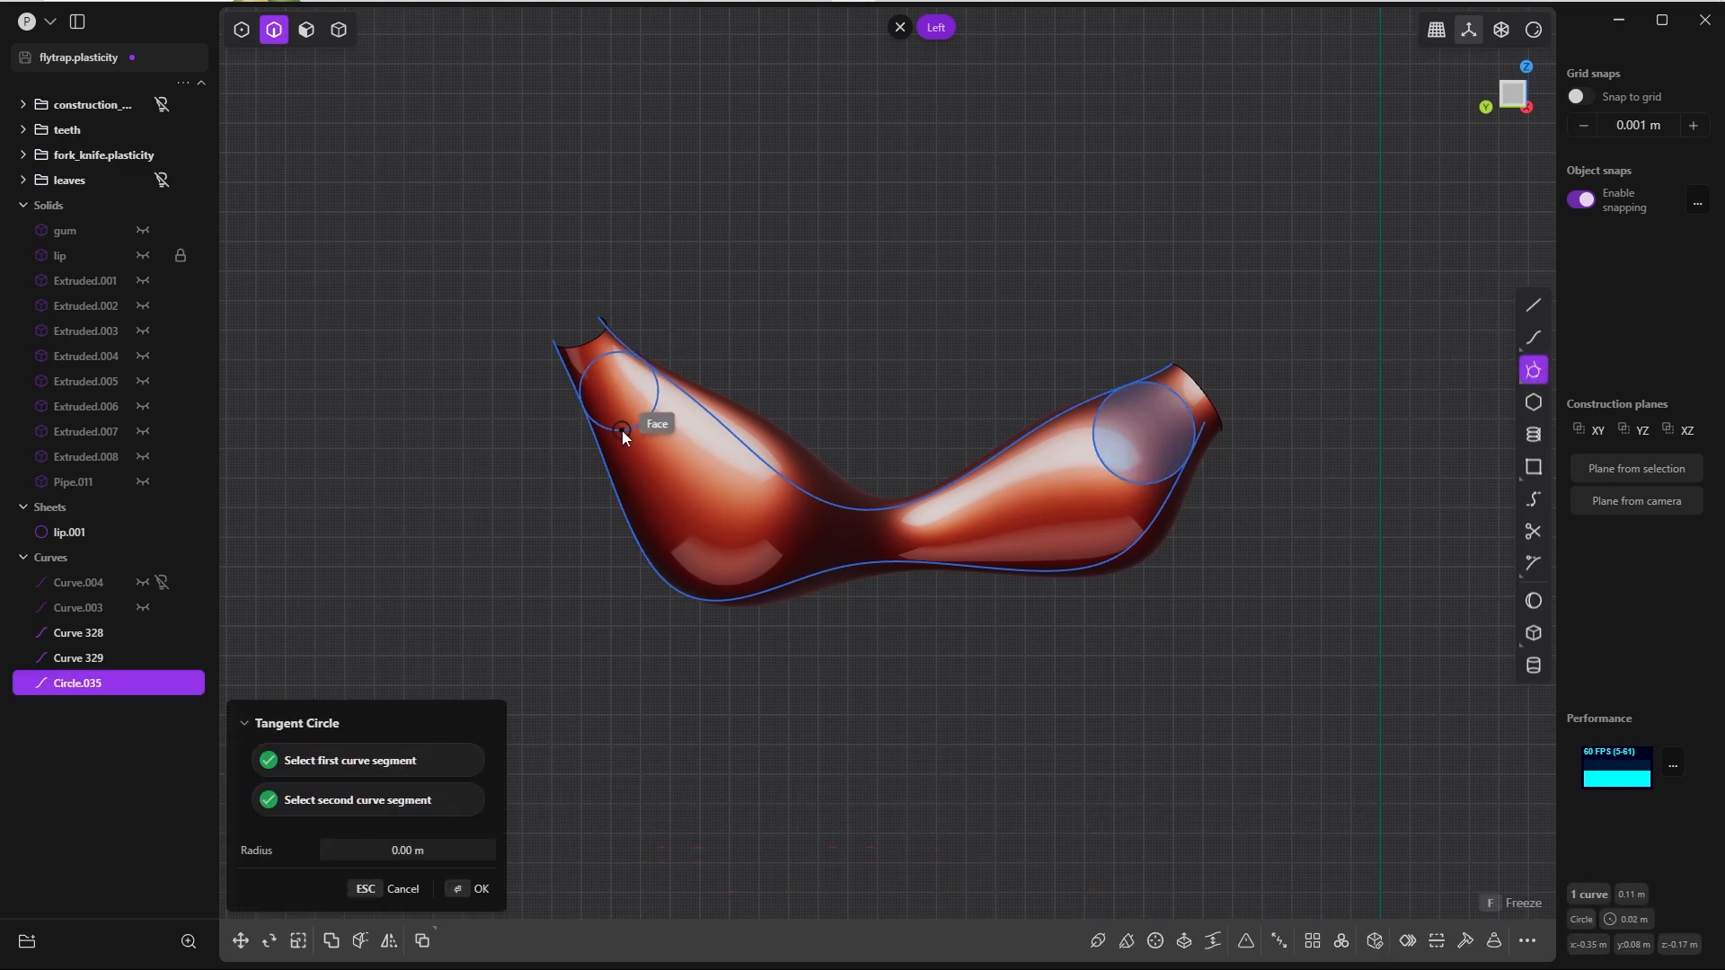
click(622, 432)
click(972, 322)
Step: Trim the inner circle arcs and the overhanging curve ends, leaving one closed outline with rounded ends
middle_drag(972, 321, 844, 455)
key(t)
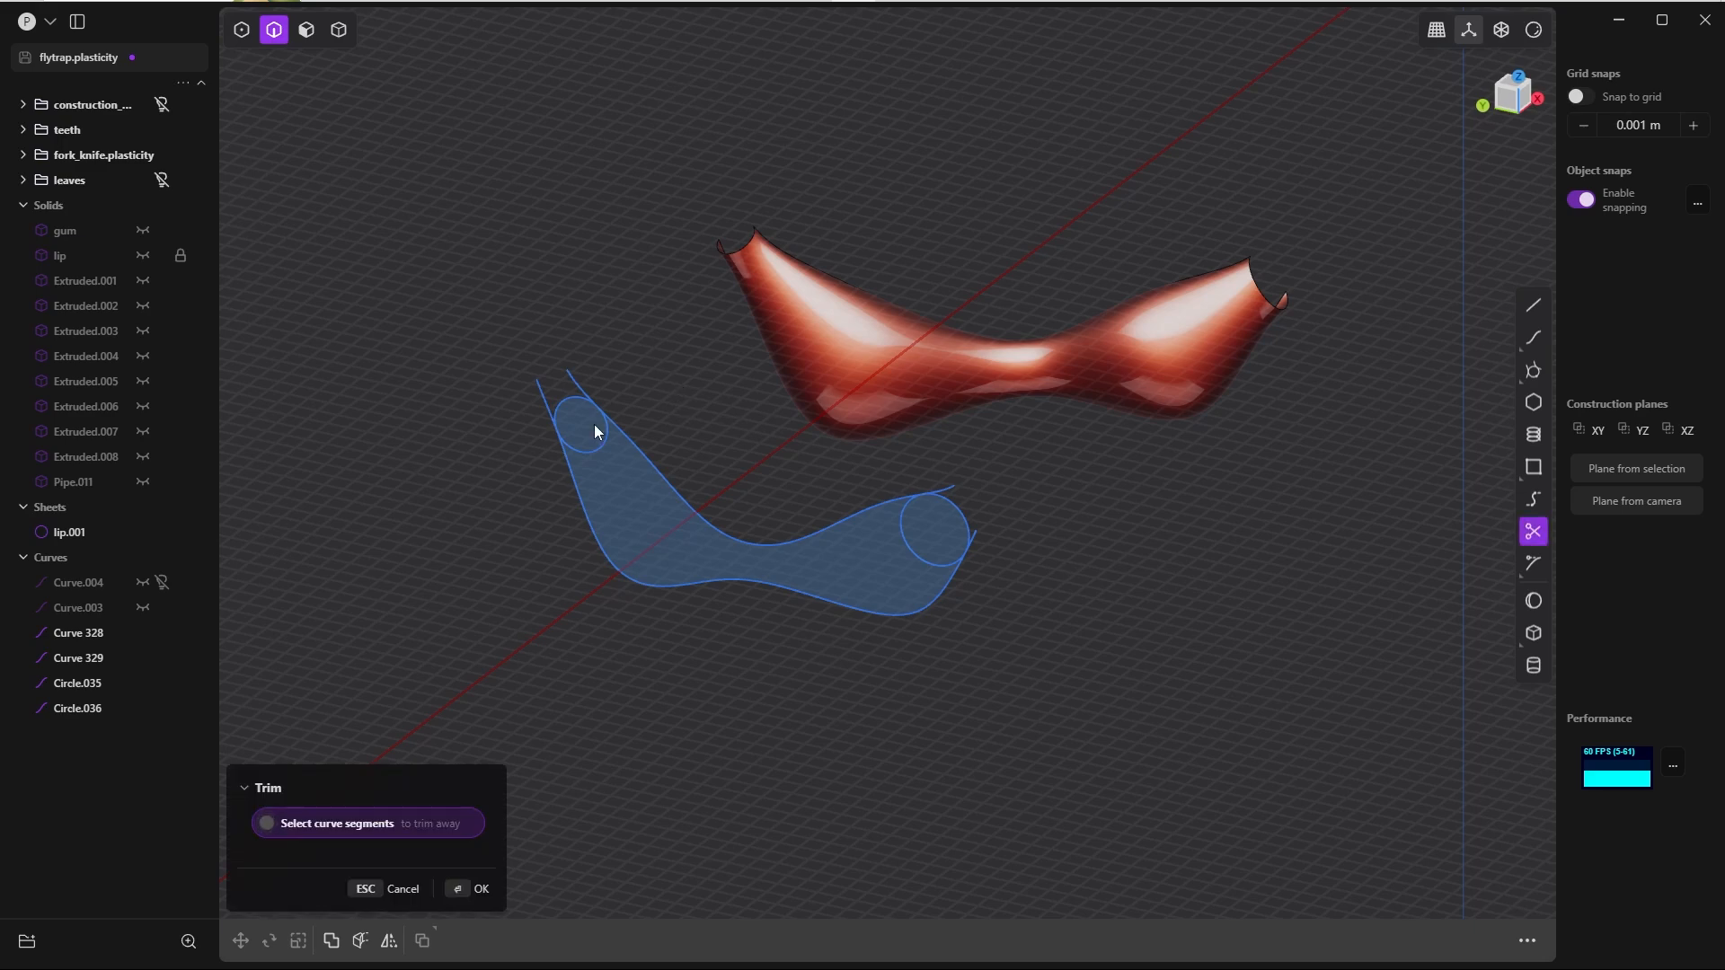
click(914, 542)
click(973, 537)
click(957, 490)
key(Return)
Step: Join the trimmed splines and arcs of the outline into a single closed curve
key(Tab)
click(953, 614)
double_click(902, 500)
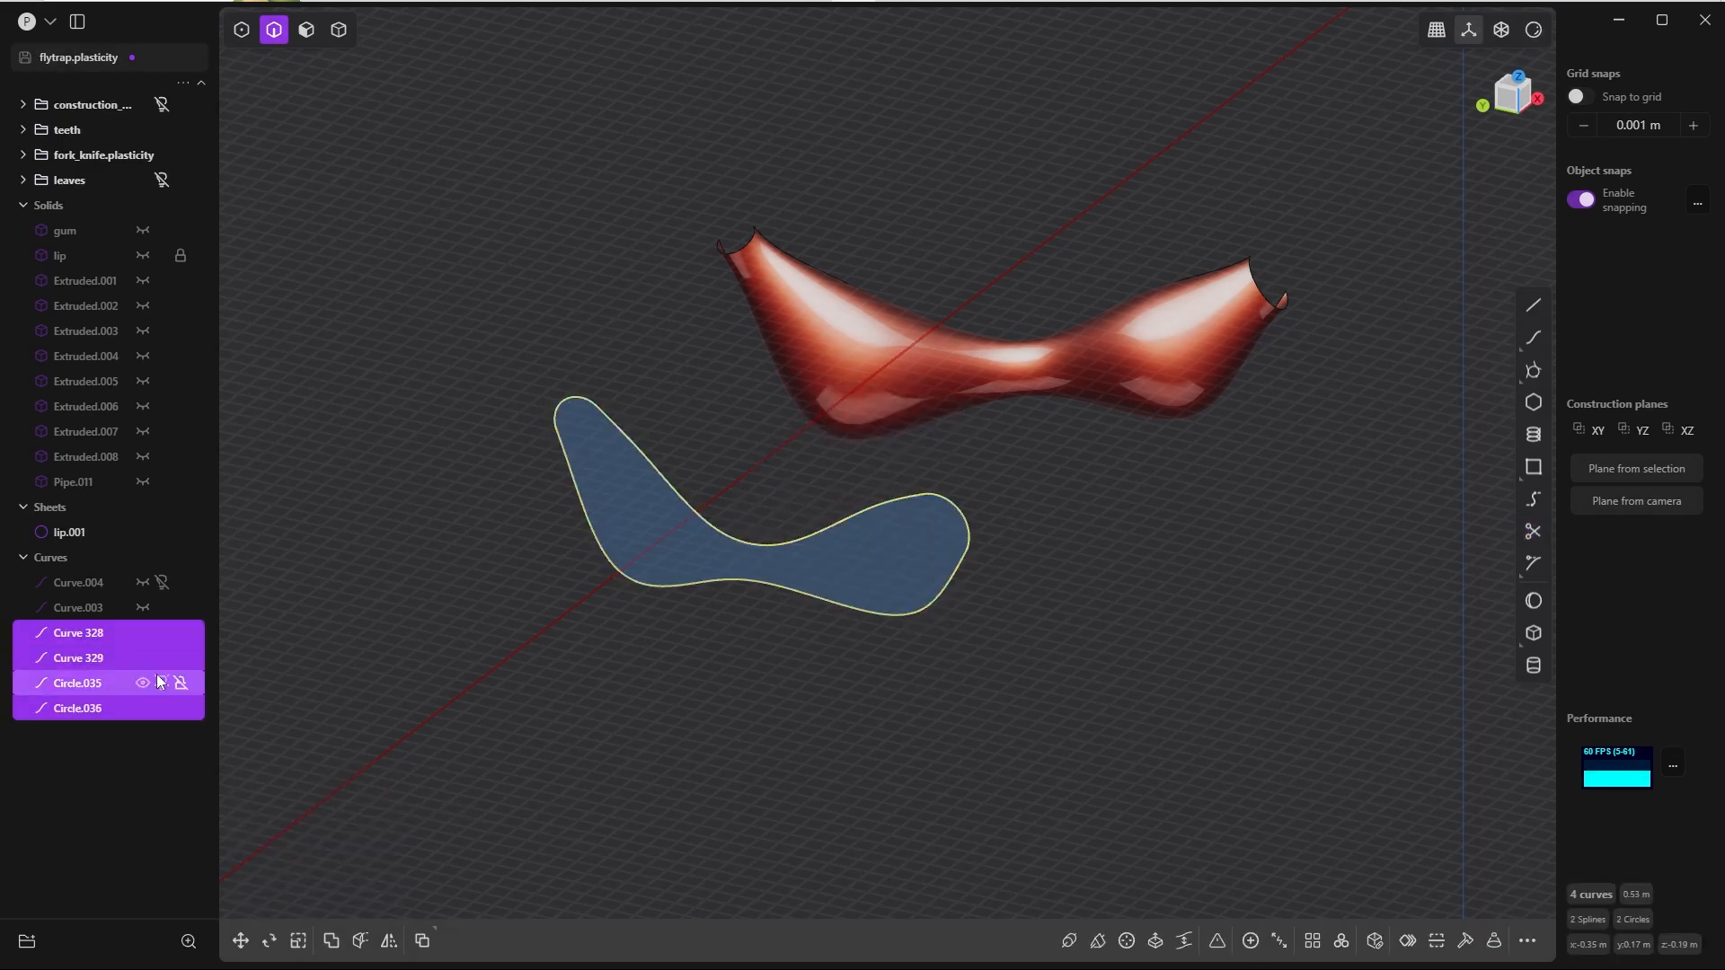
key(j)
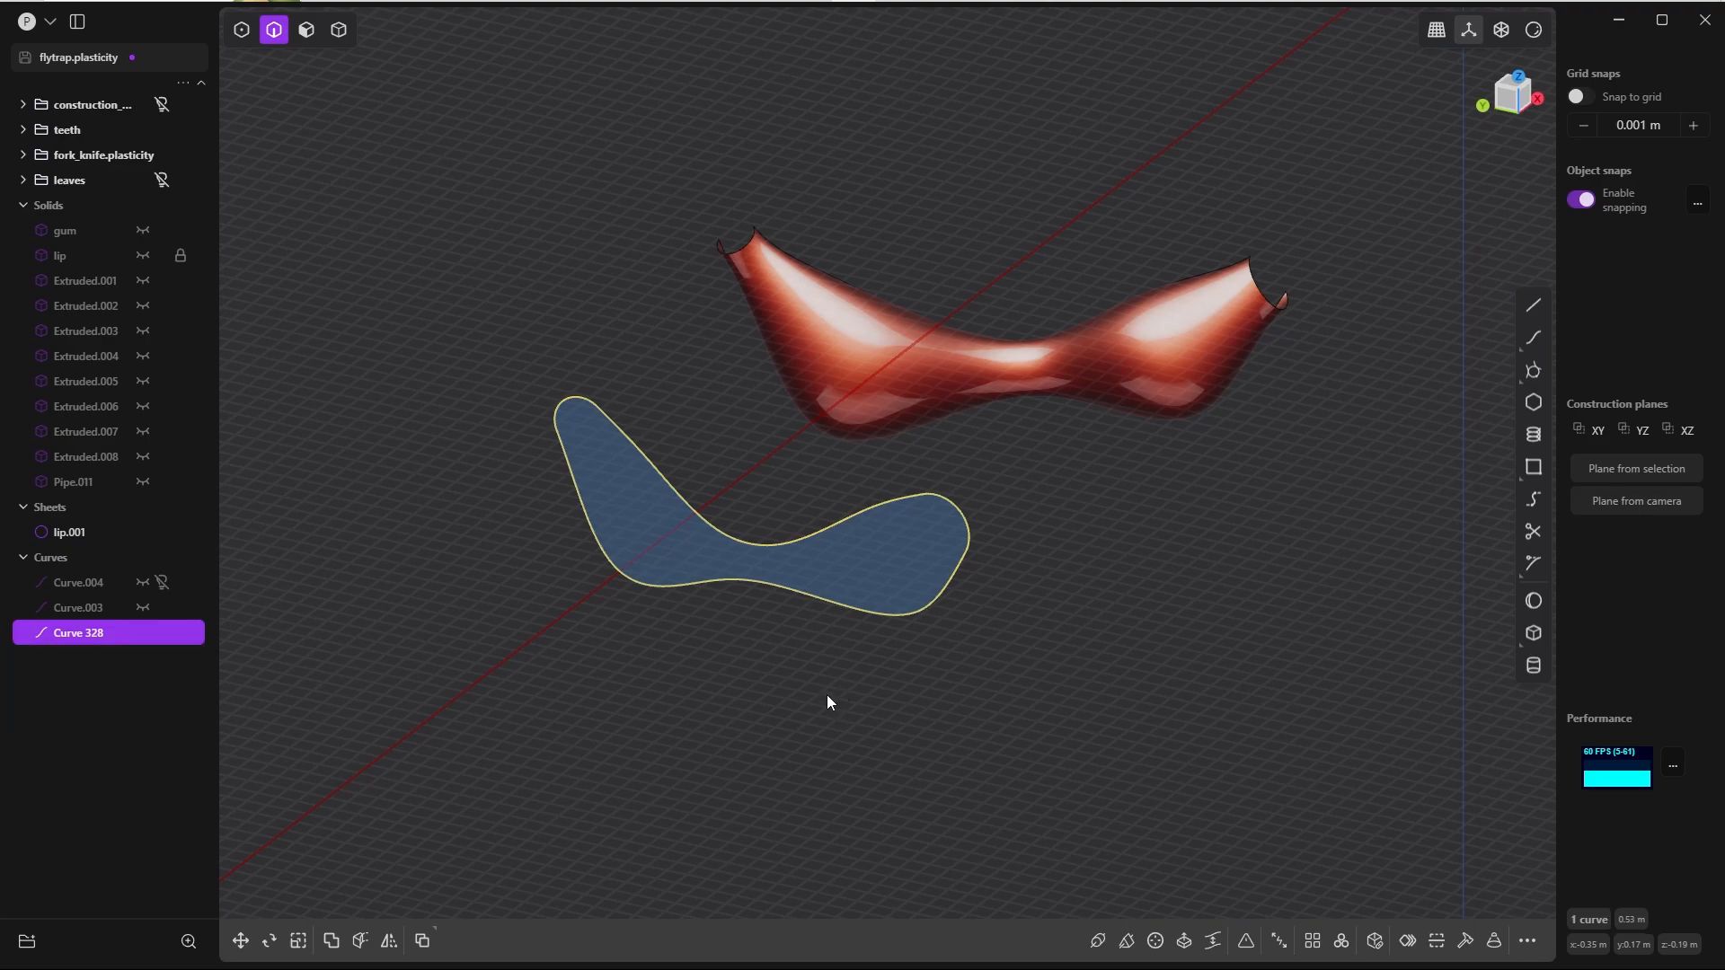
Step: Examine in the left view how the closed outline fits over the lip segment's silhouette, especially at the rounded ends
scroll(893, 541, up, 4)
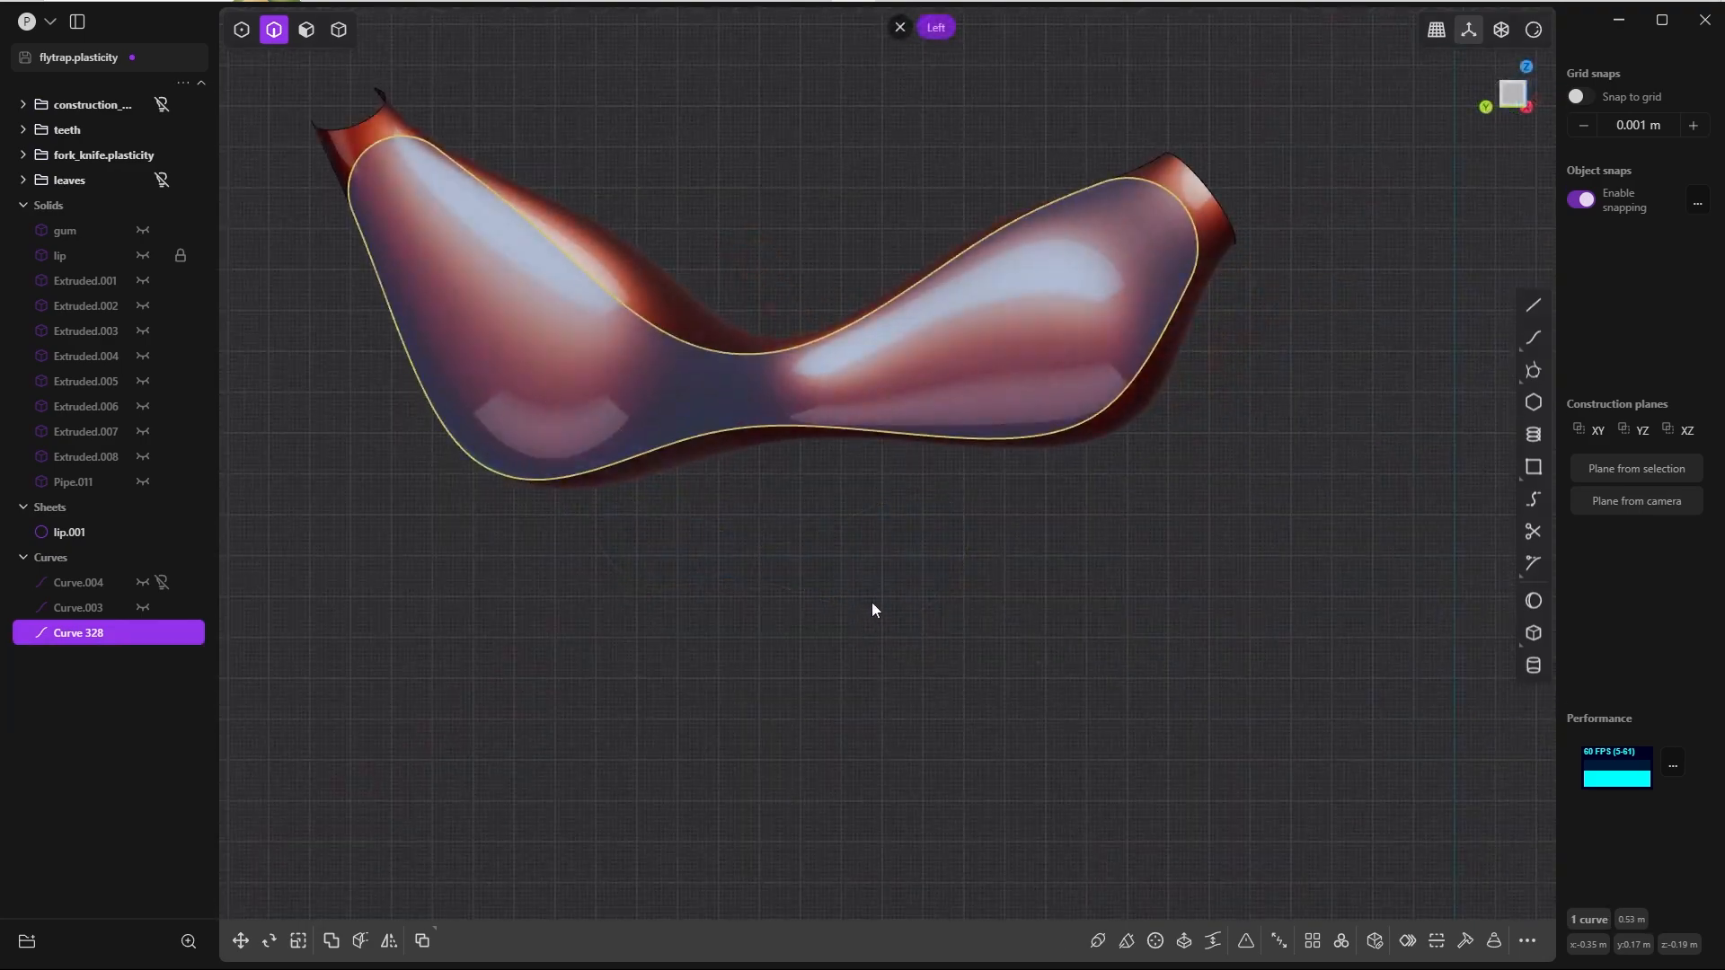
shift+middle_drag(871, 602, 941, 730)
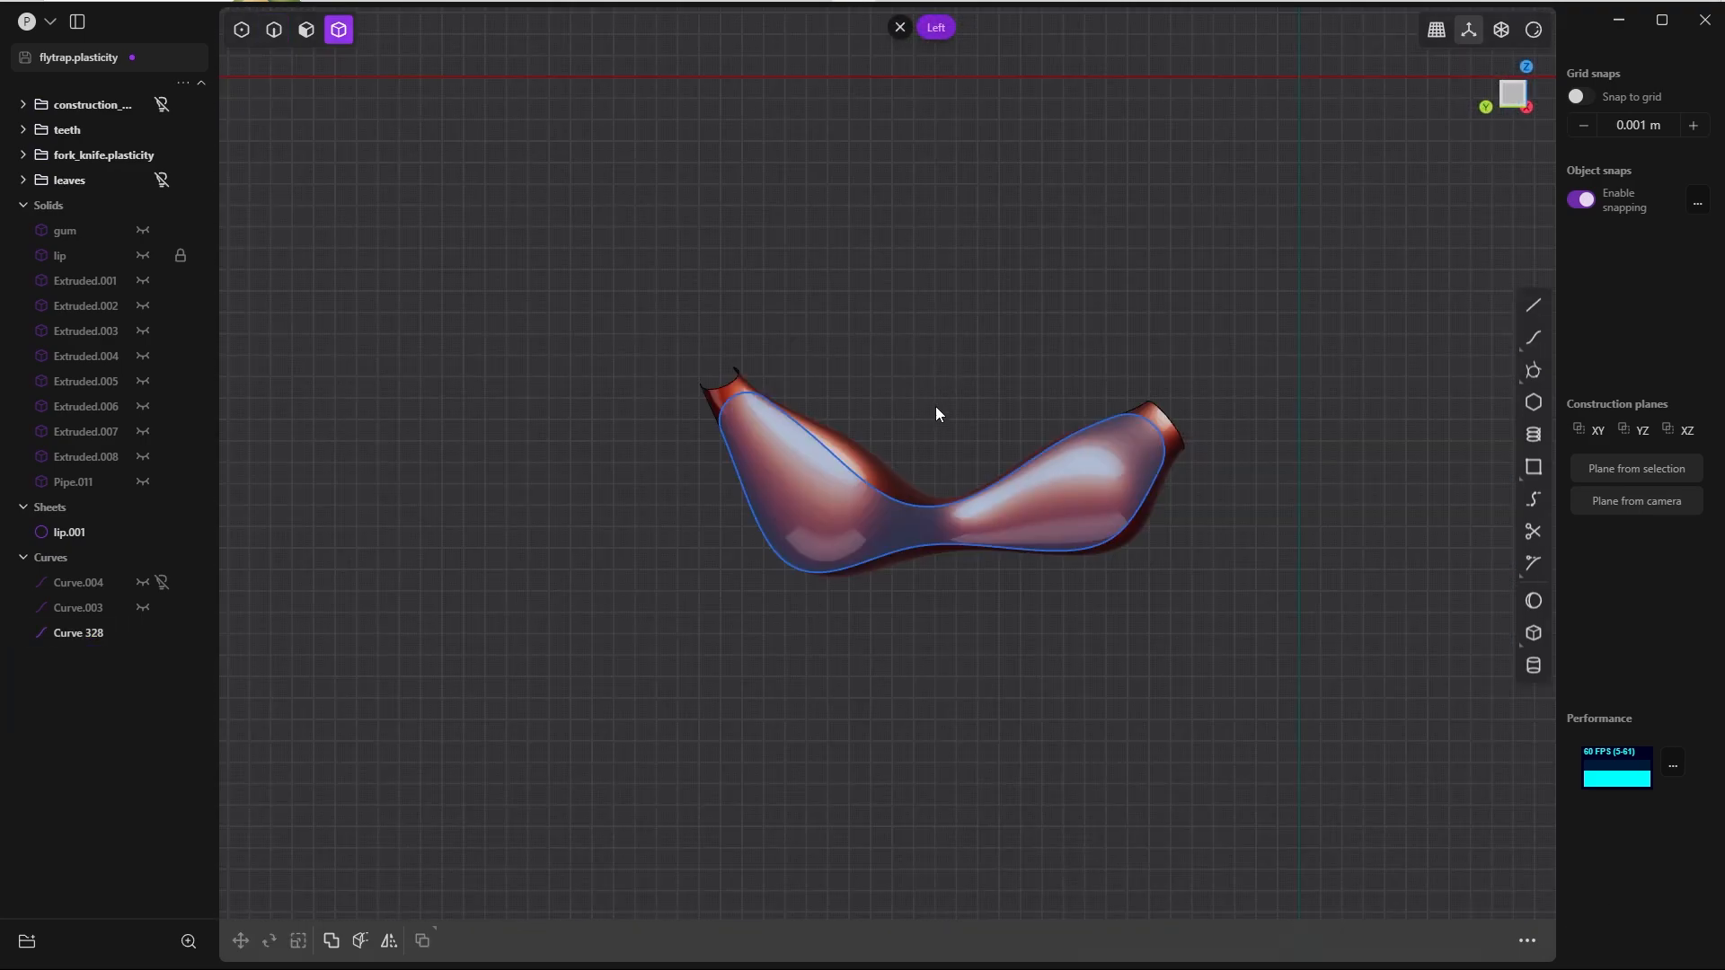
scroll(832, 485, up, 8)
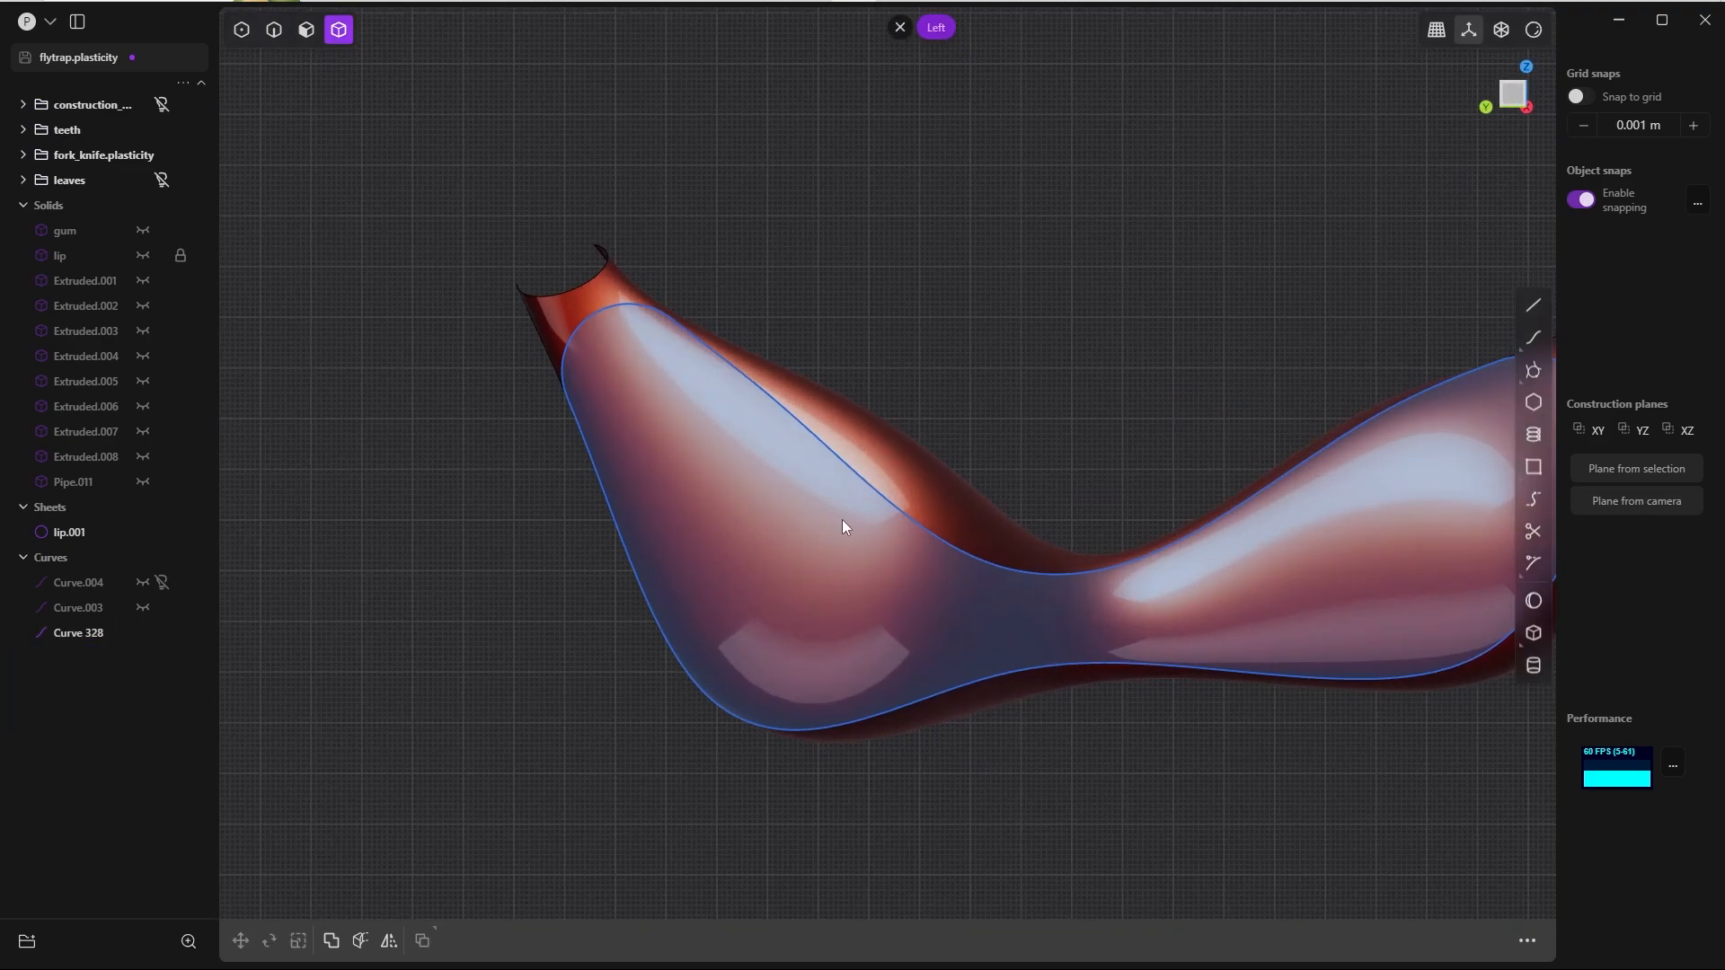
scroll(634, 559, down, 5)
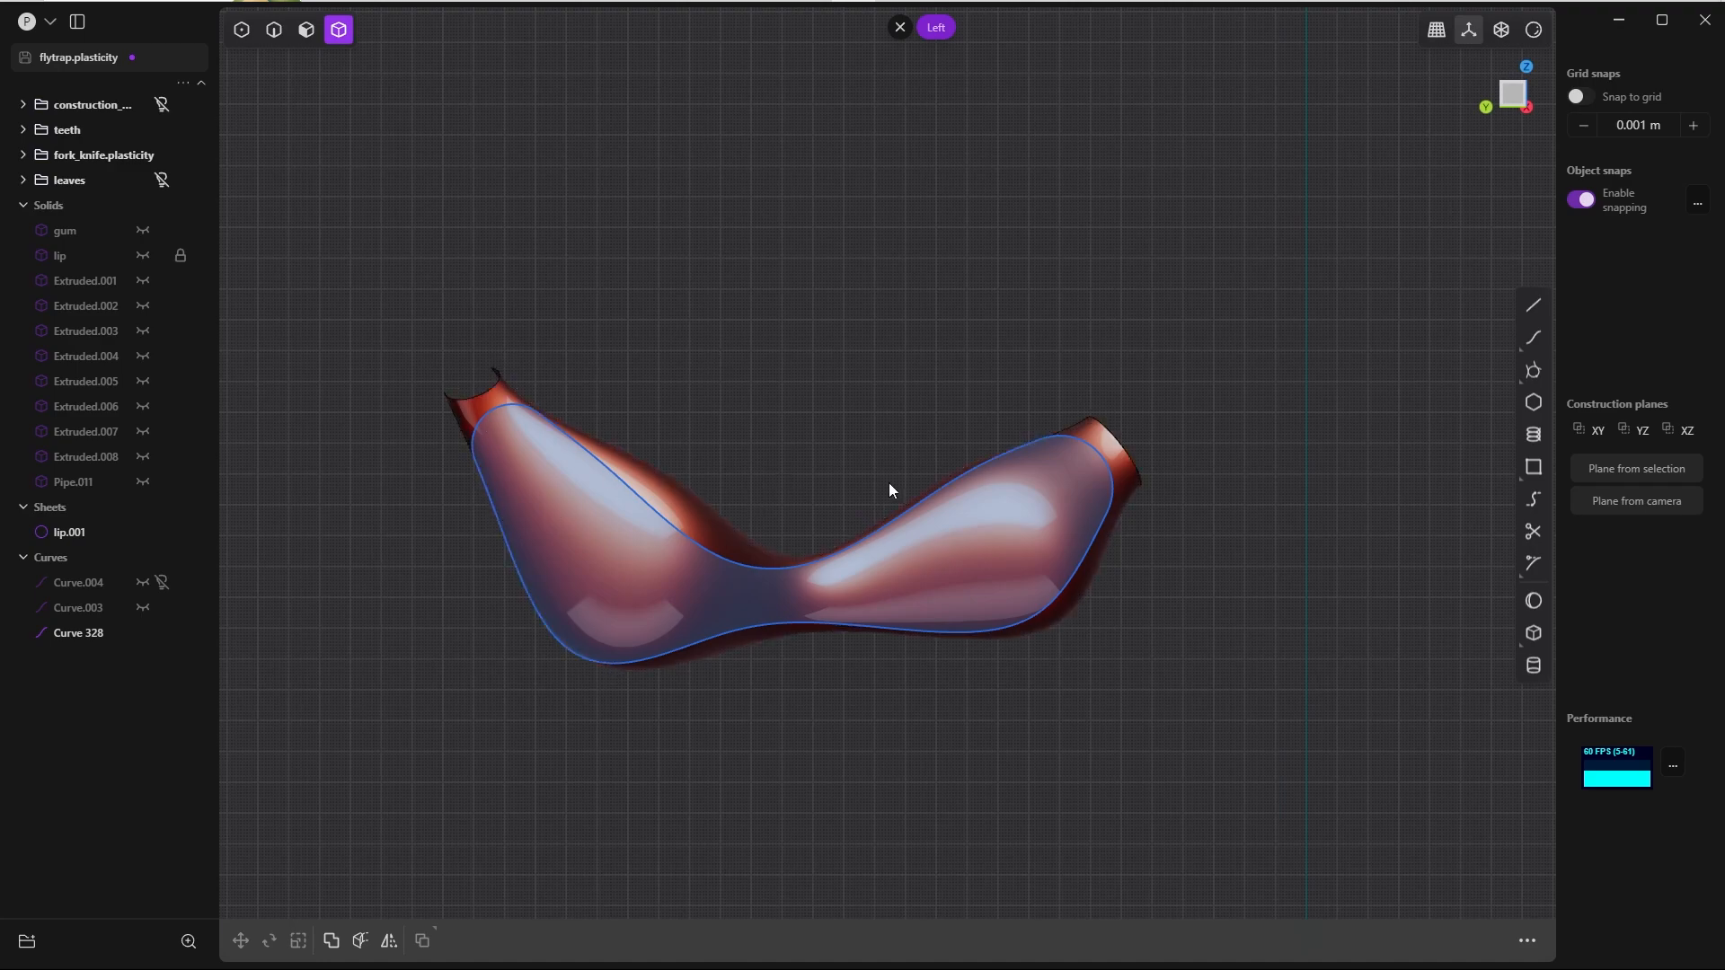
scroll(628, 465, down, 3)
scroll(614, 703, up, 8)
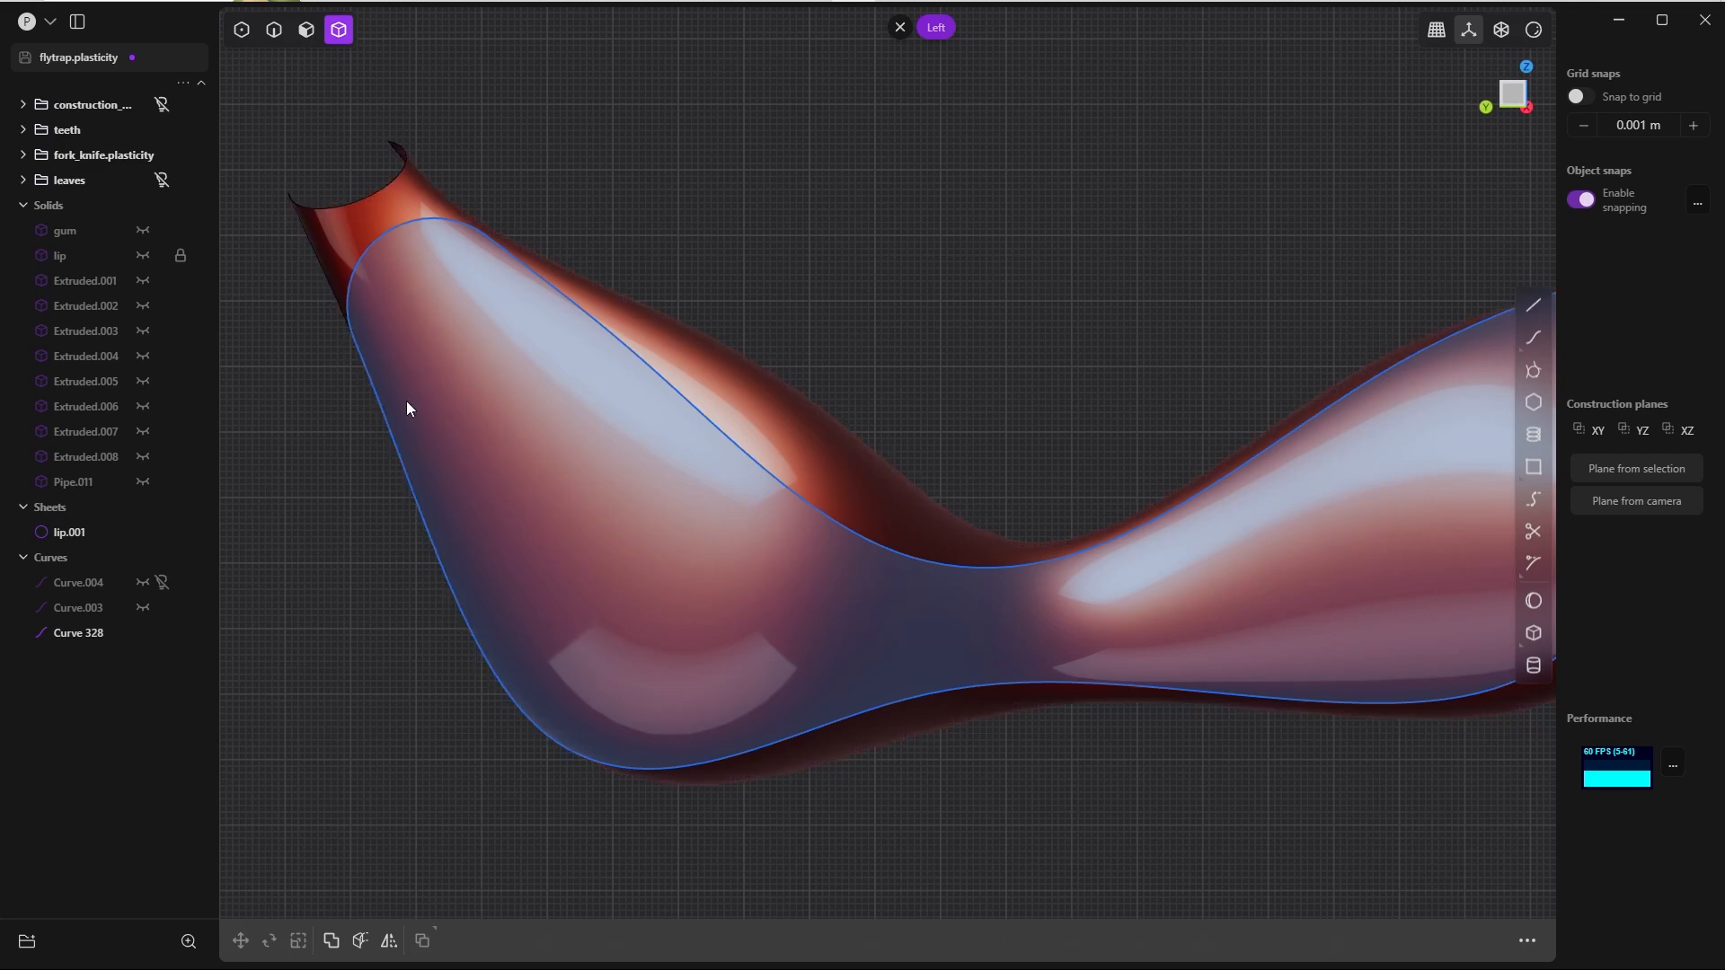
scroll(665, 387, down, 5)
scroll(784, 359, down, 3)
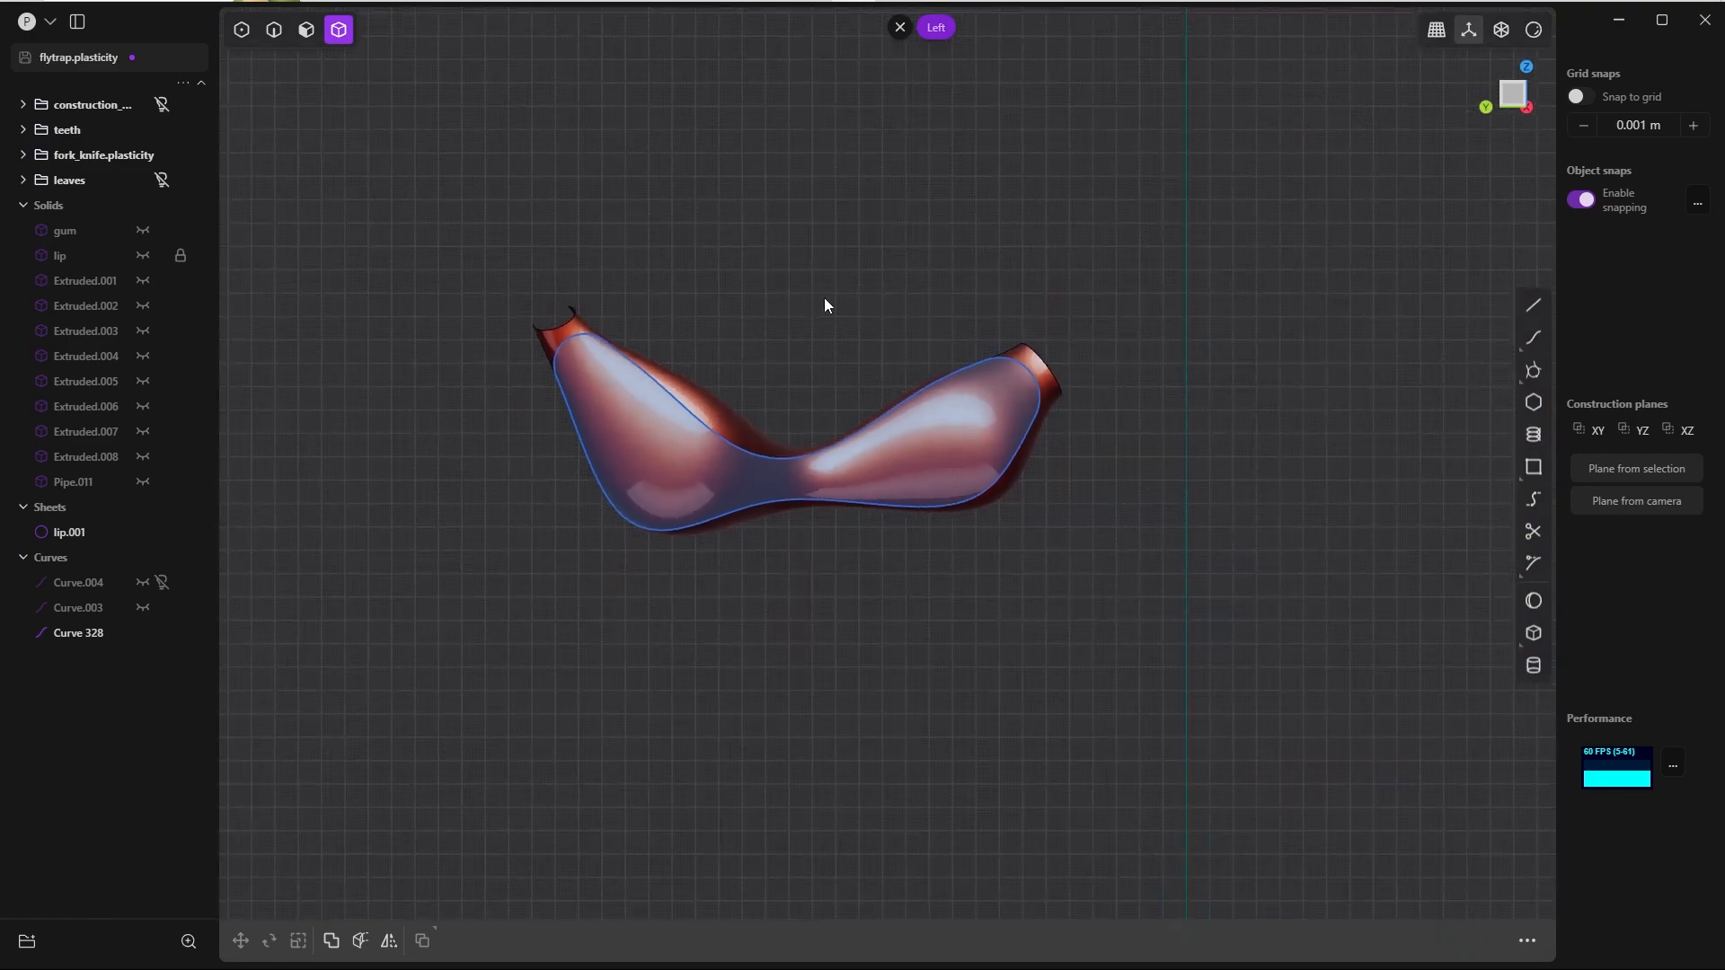
Step: Try to cut the lip segment with the closed rounded outline as the cutter
middle_drag(812, 348, 656, 464)
click(661, 456)
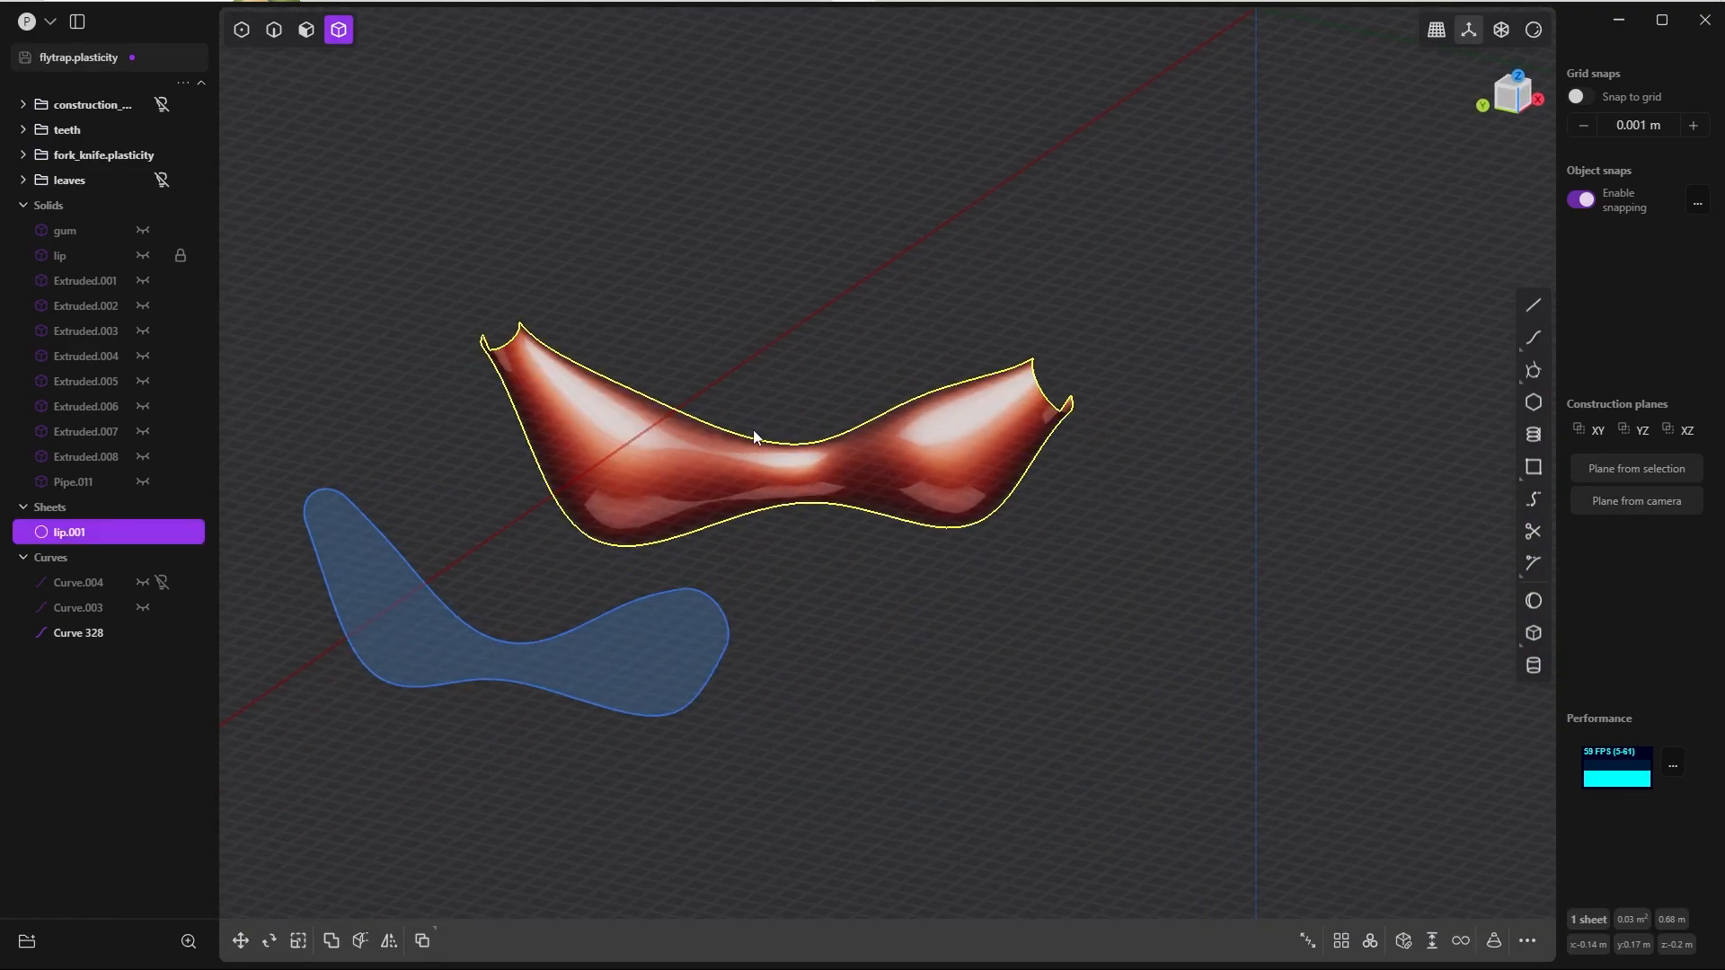
key(c)
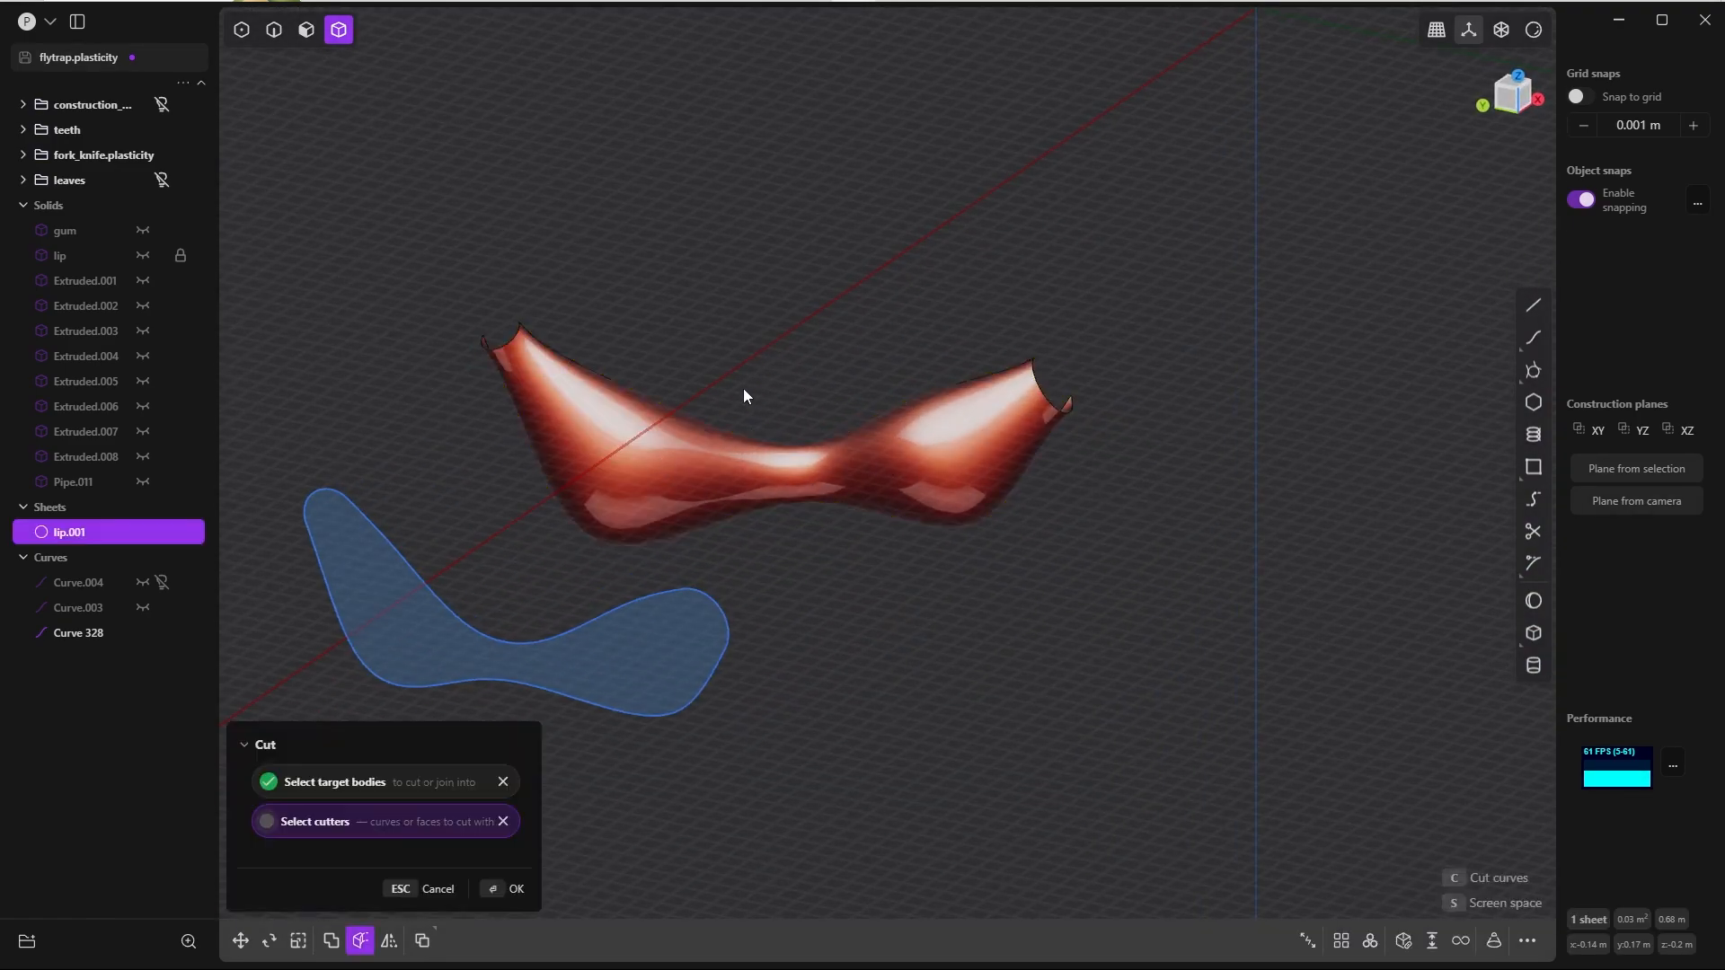
click(515, 646)
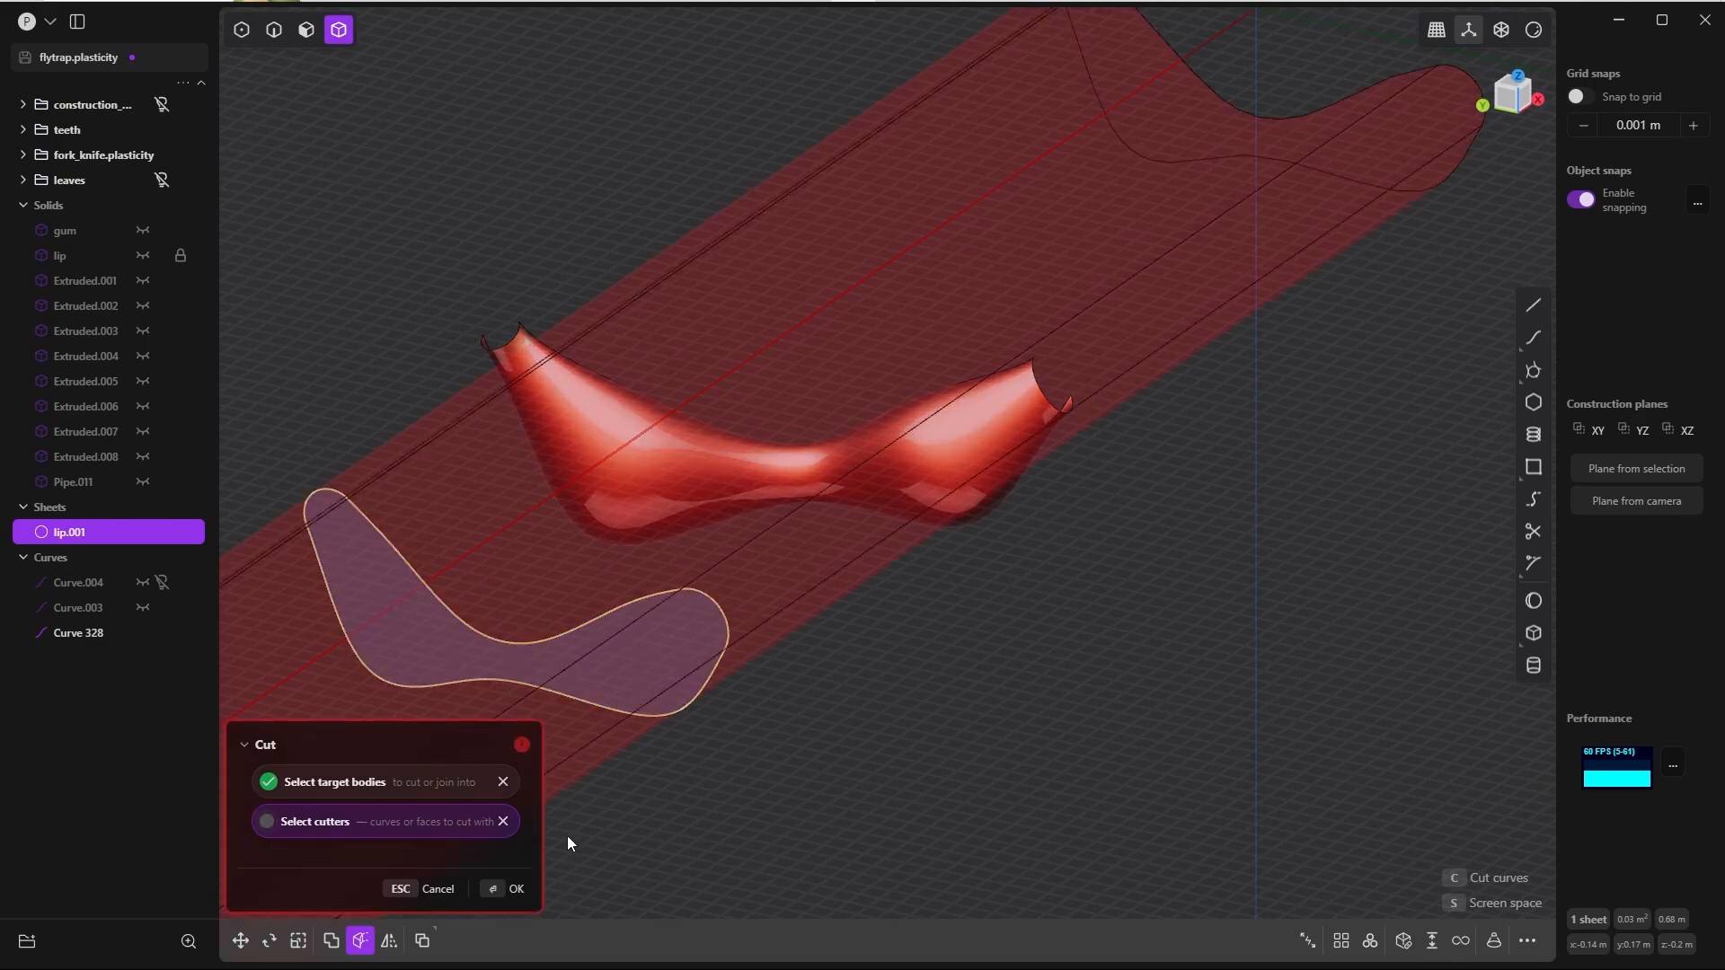
click(493, 893)
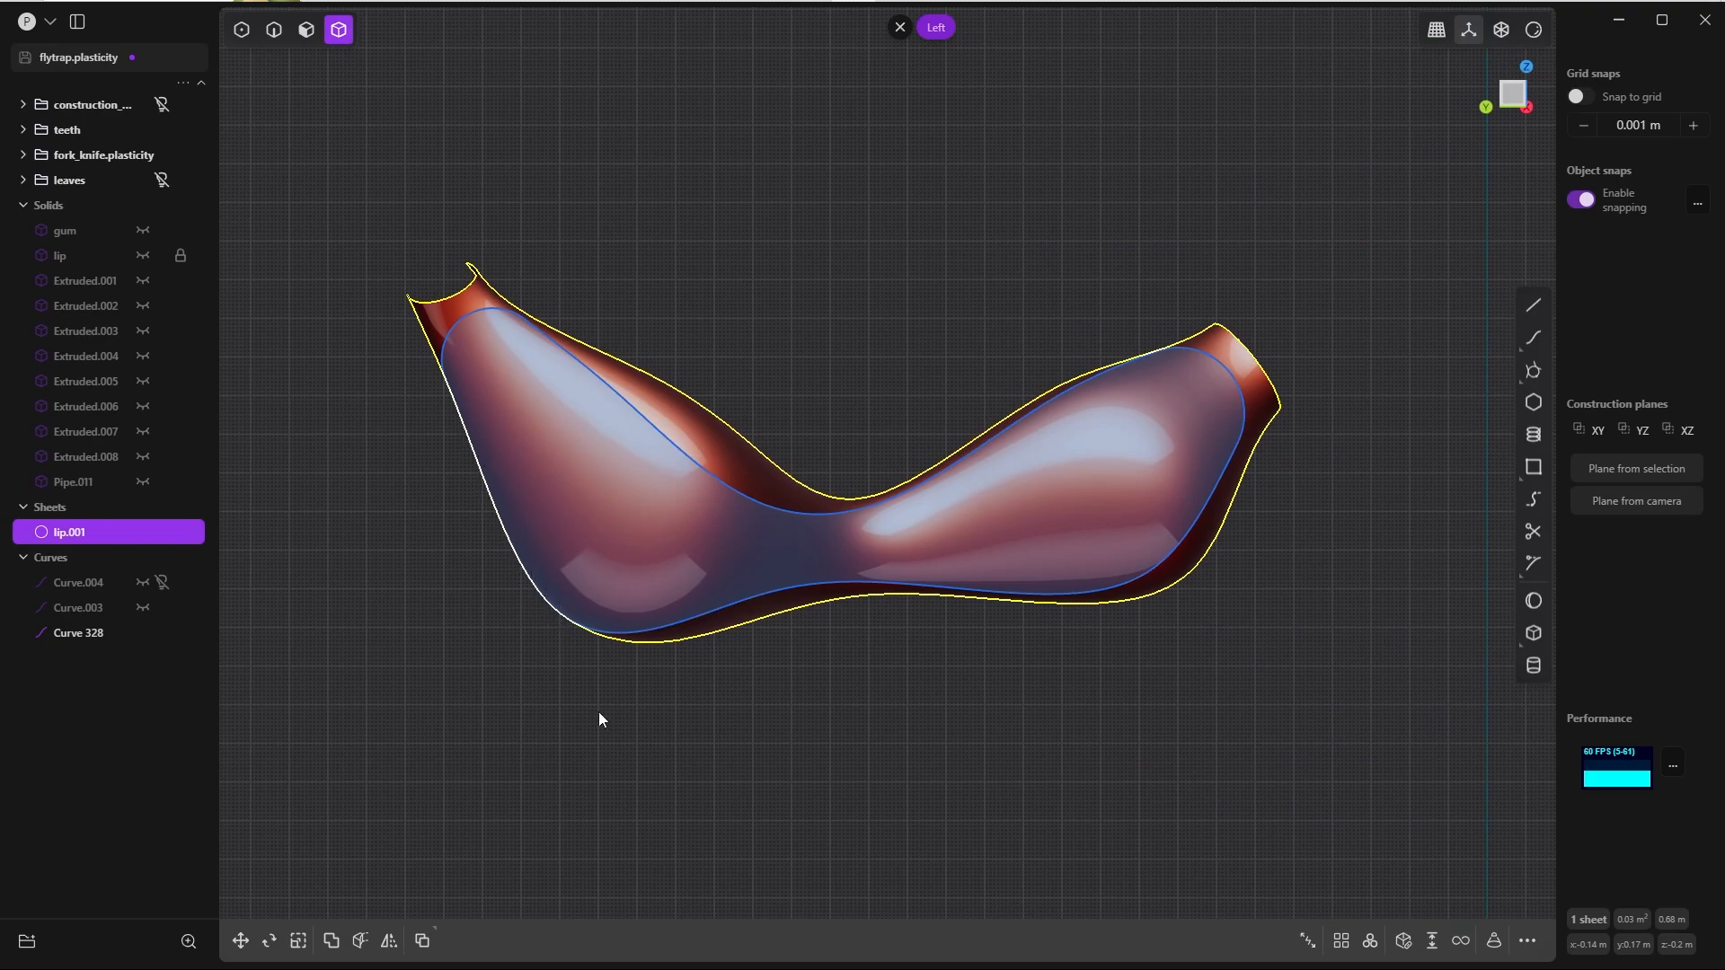
Step: Scale the closed rounded outline down uniformly to about 0.96 so it sits further inside the lip segment
click(812, 273)
key(2)
click(886, 506)
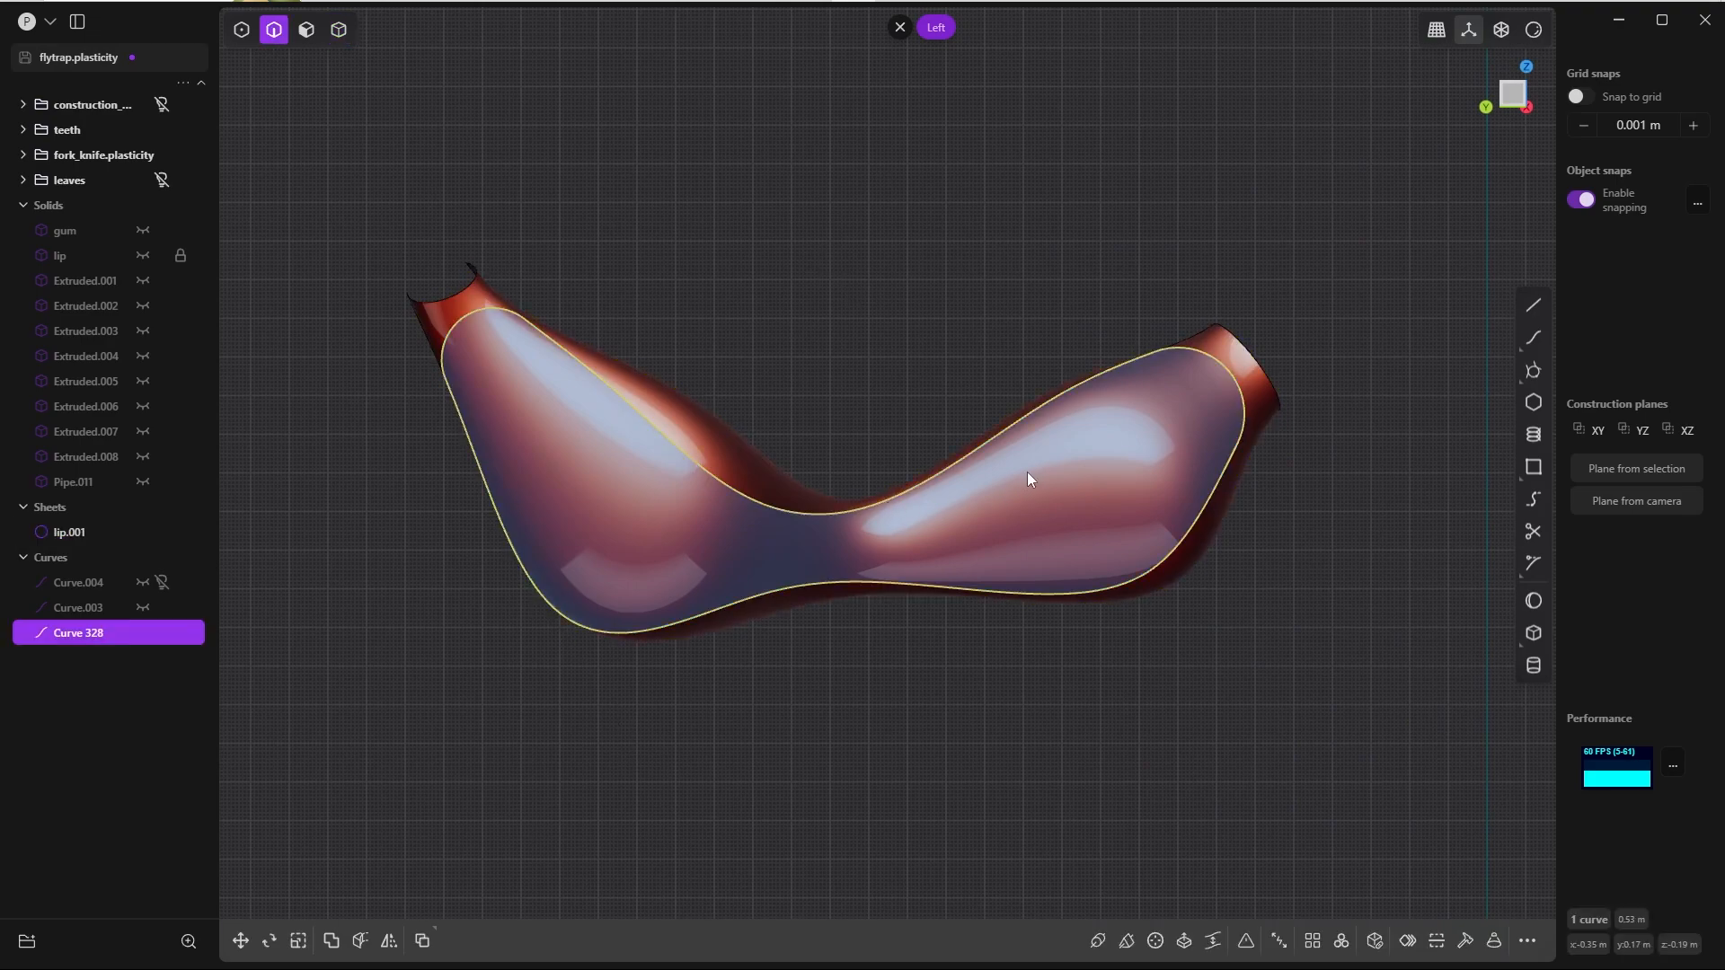
scroll(1015, 465, up, 3)
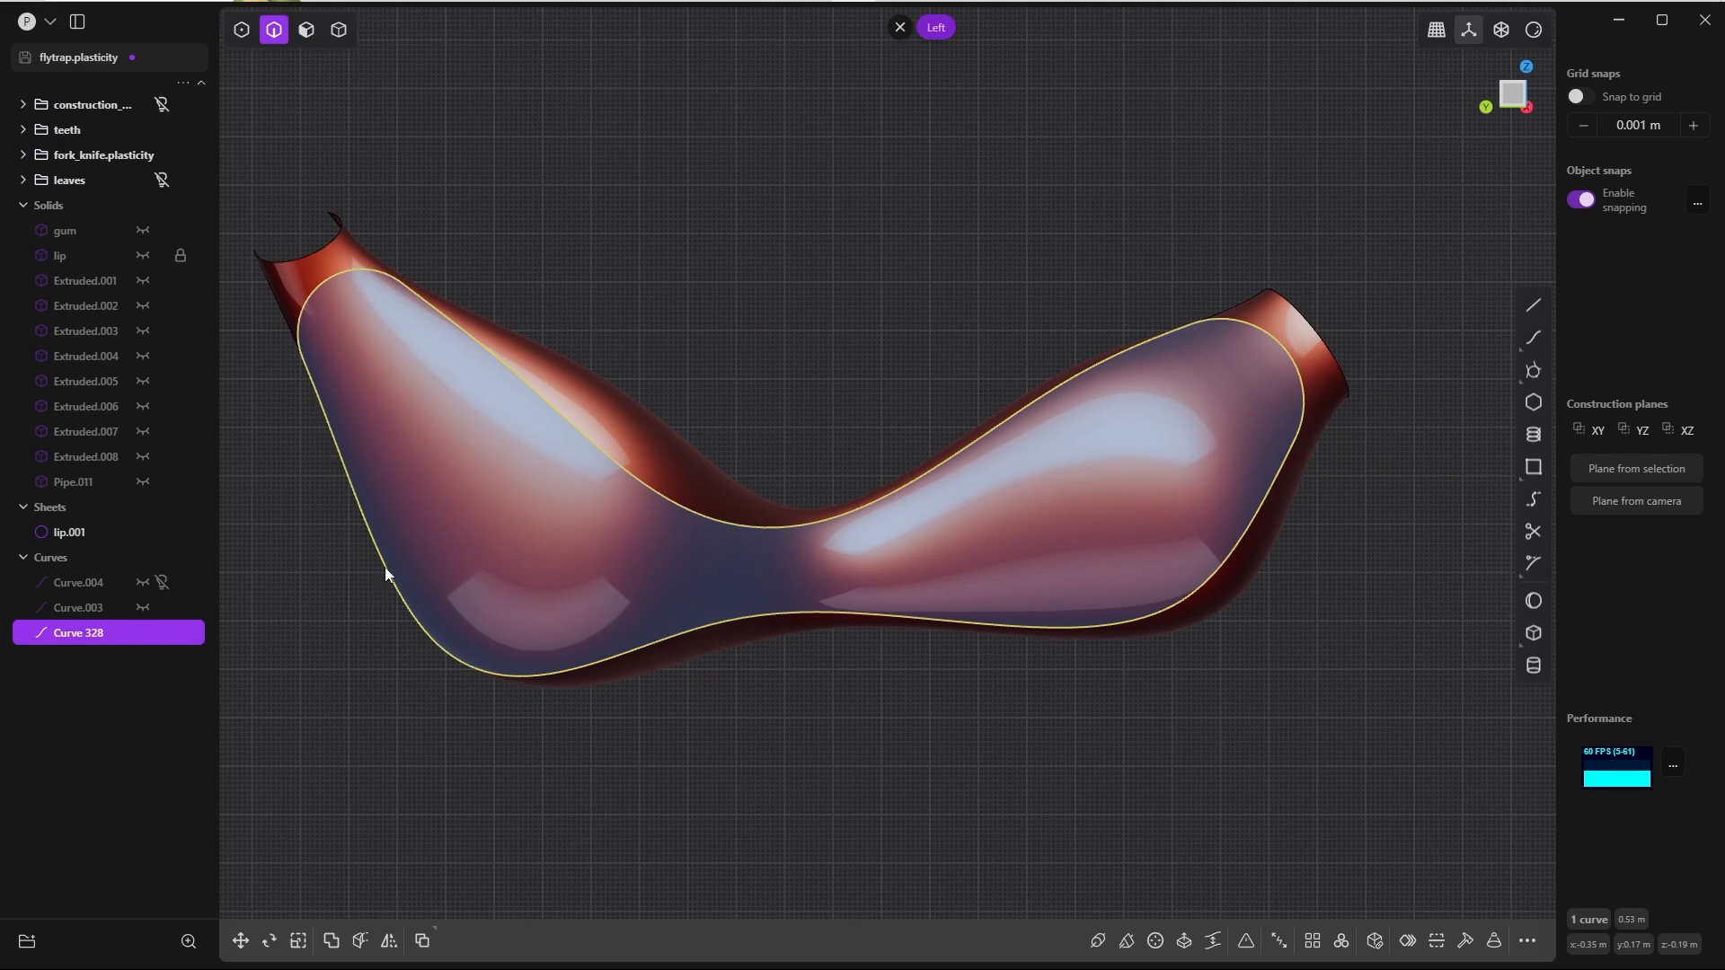
key(s)
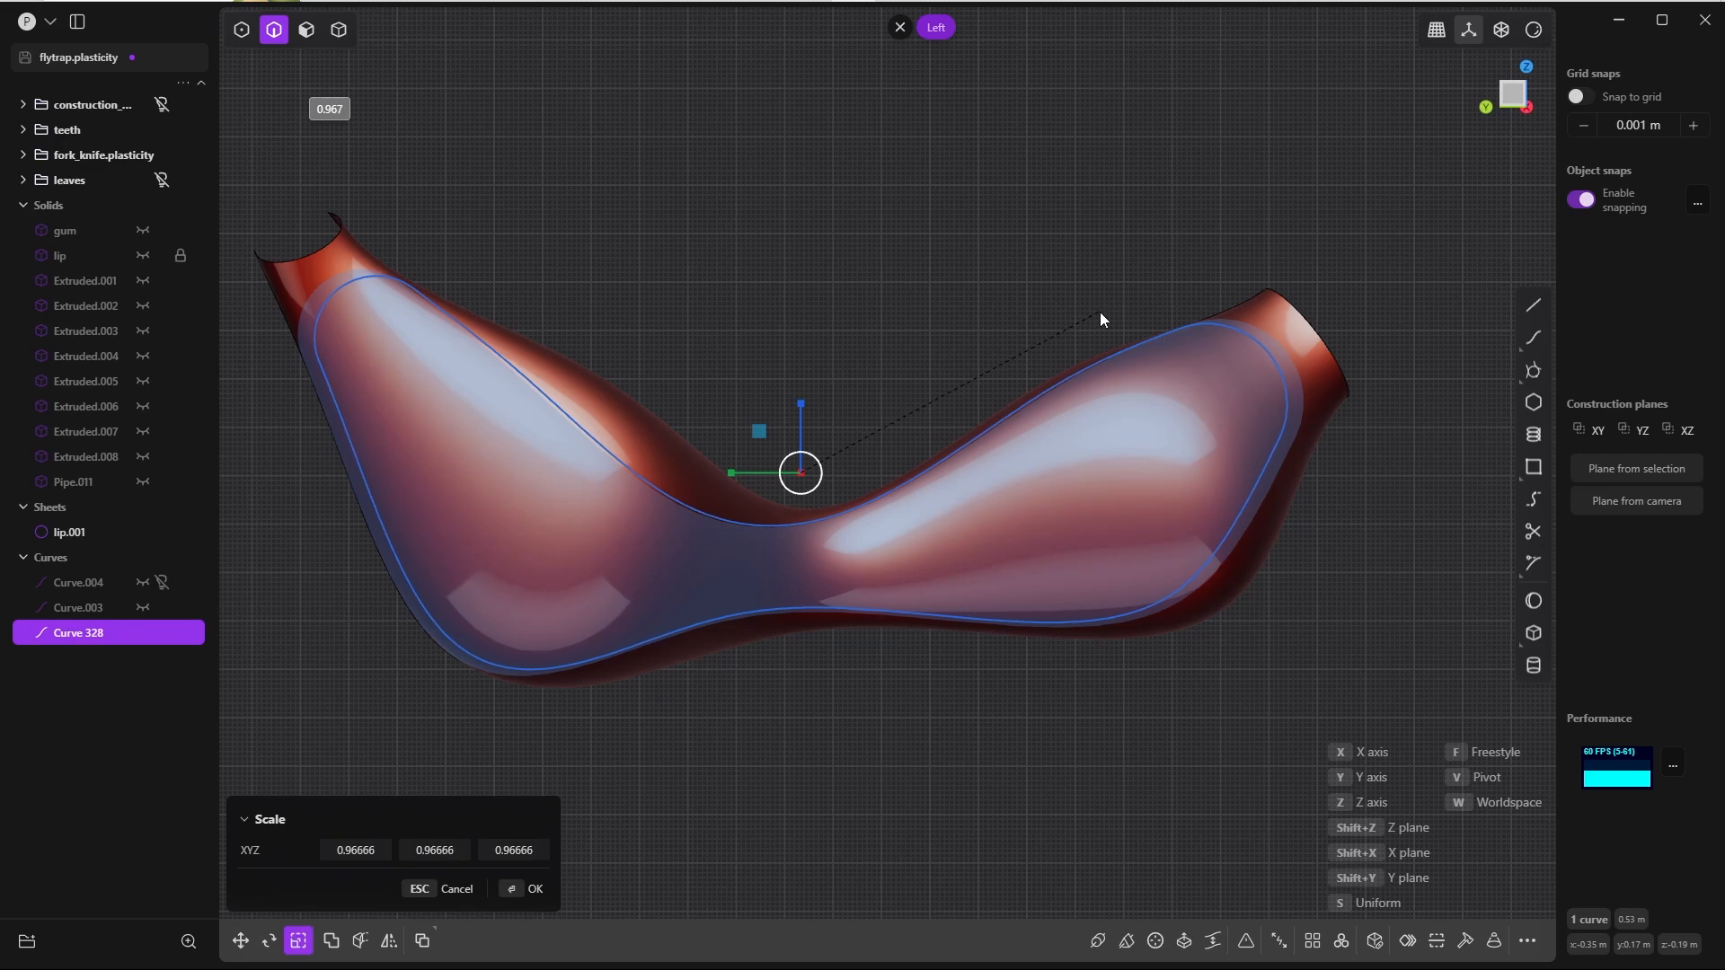
click(1089, 316)
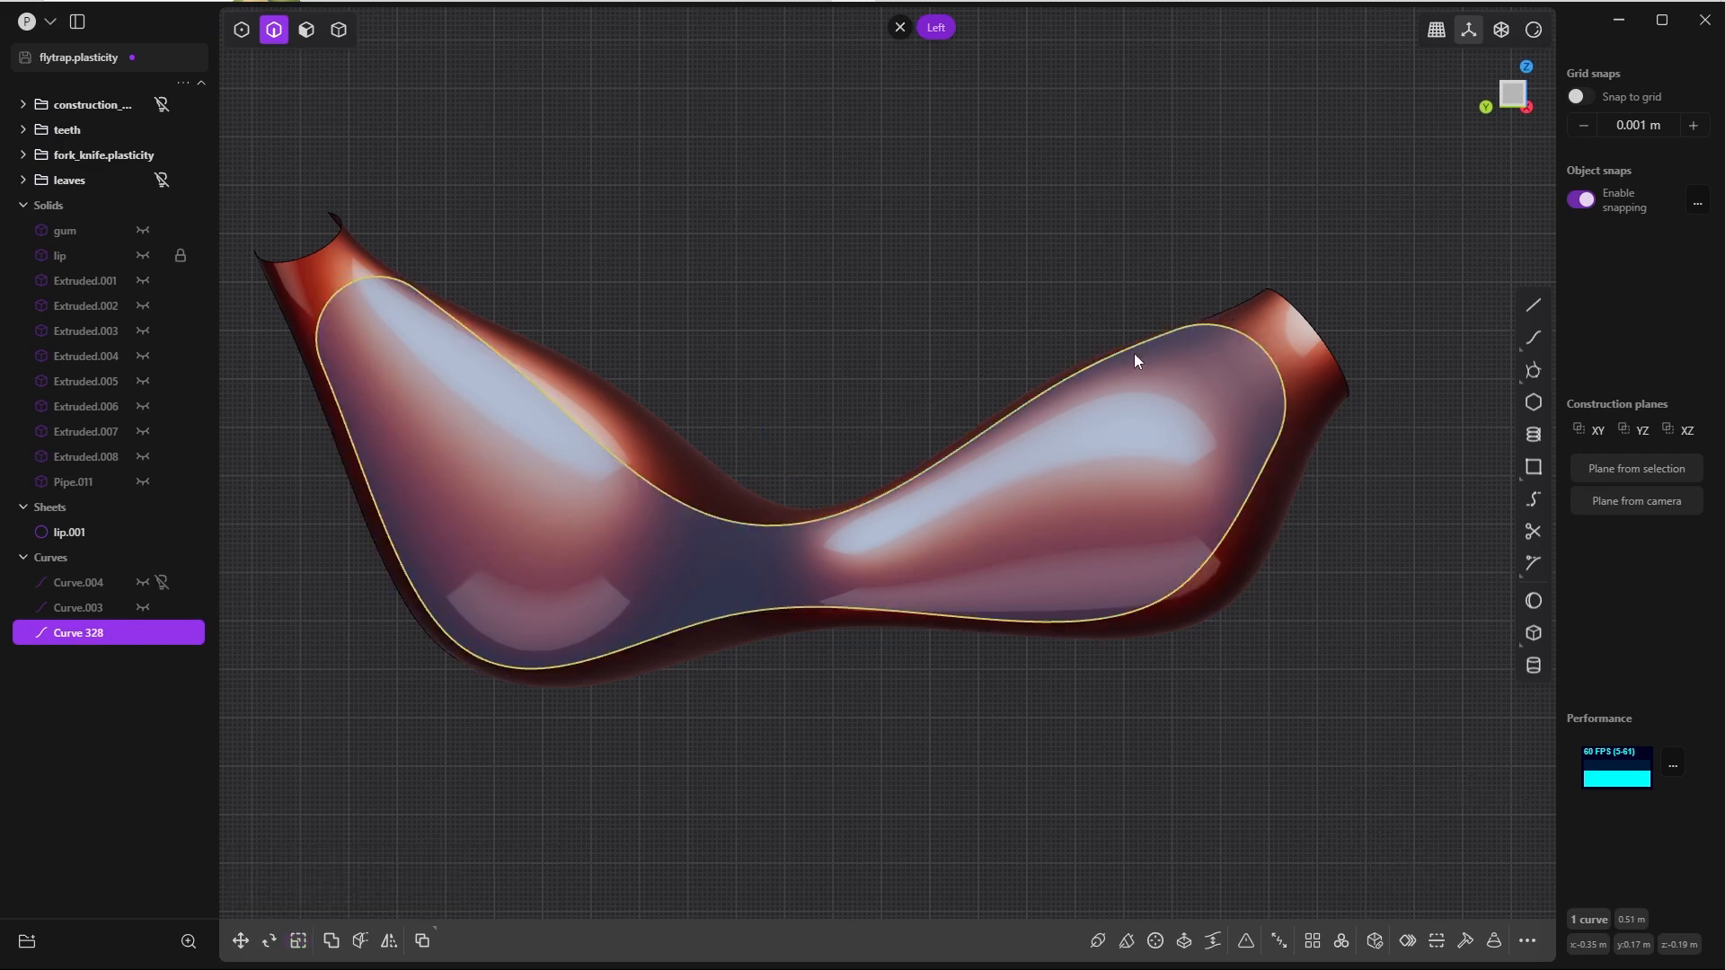
Step: Move the scaled outline slightly down along Z to fit the lip segment's silhouette
key(g)
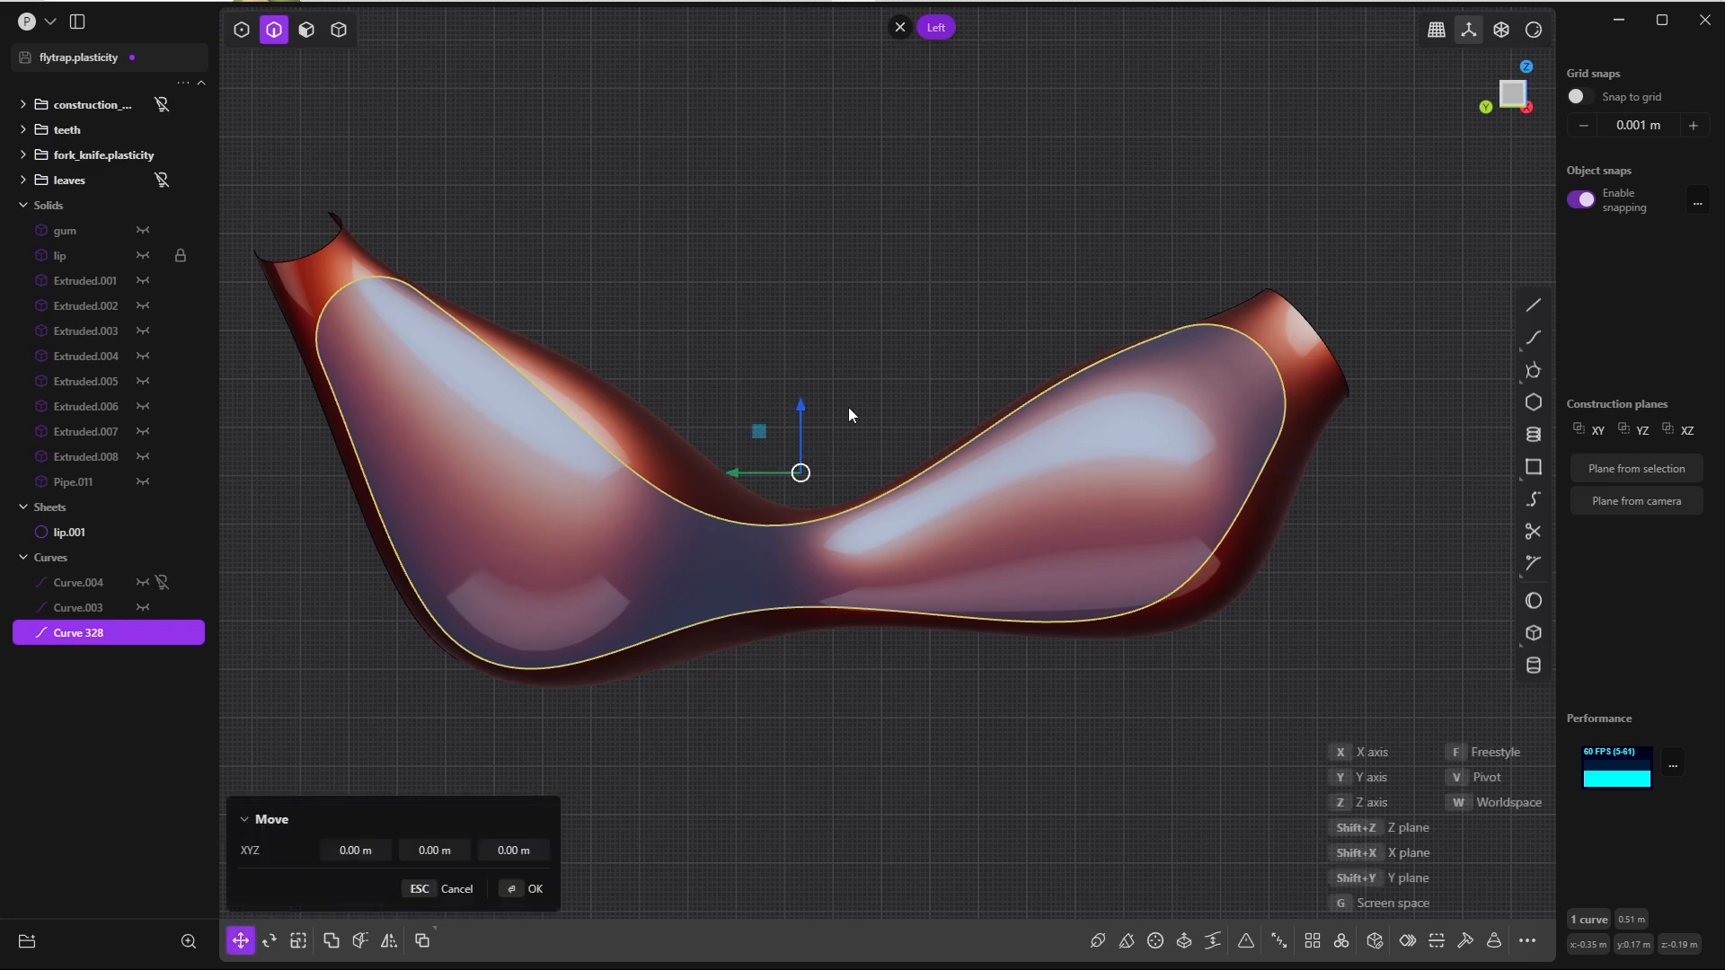
drag(796, 403, 783, 411)
key(Return)
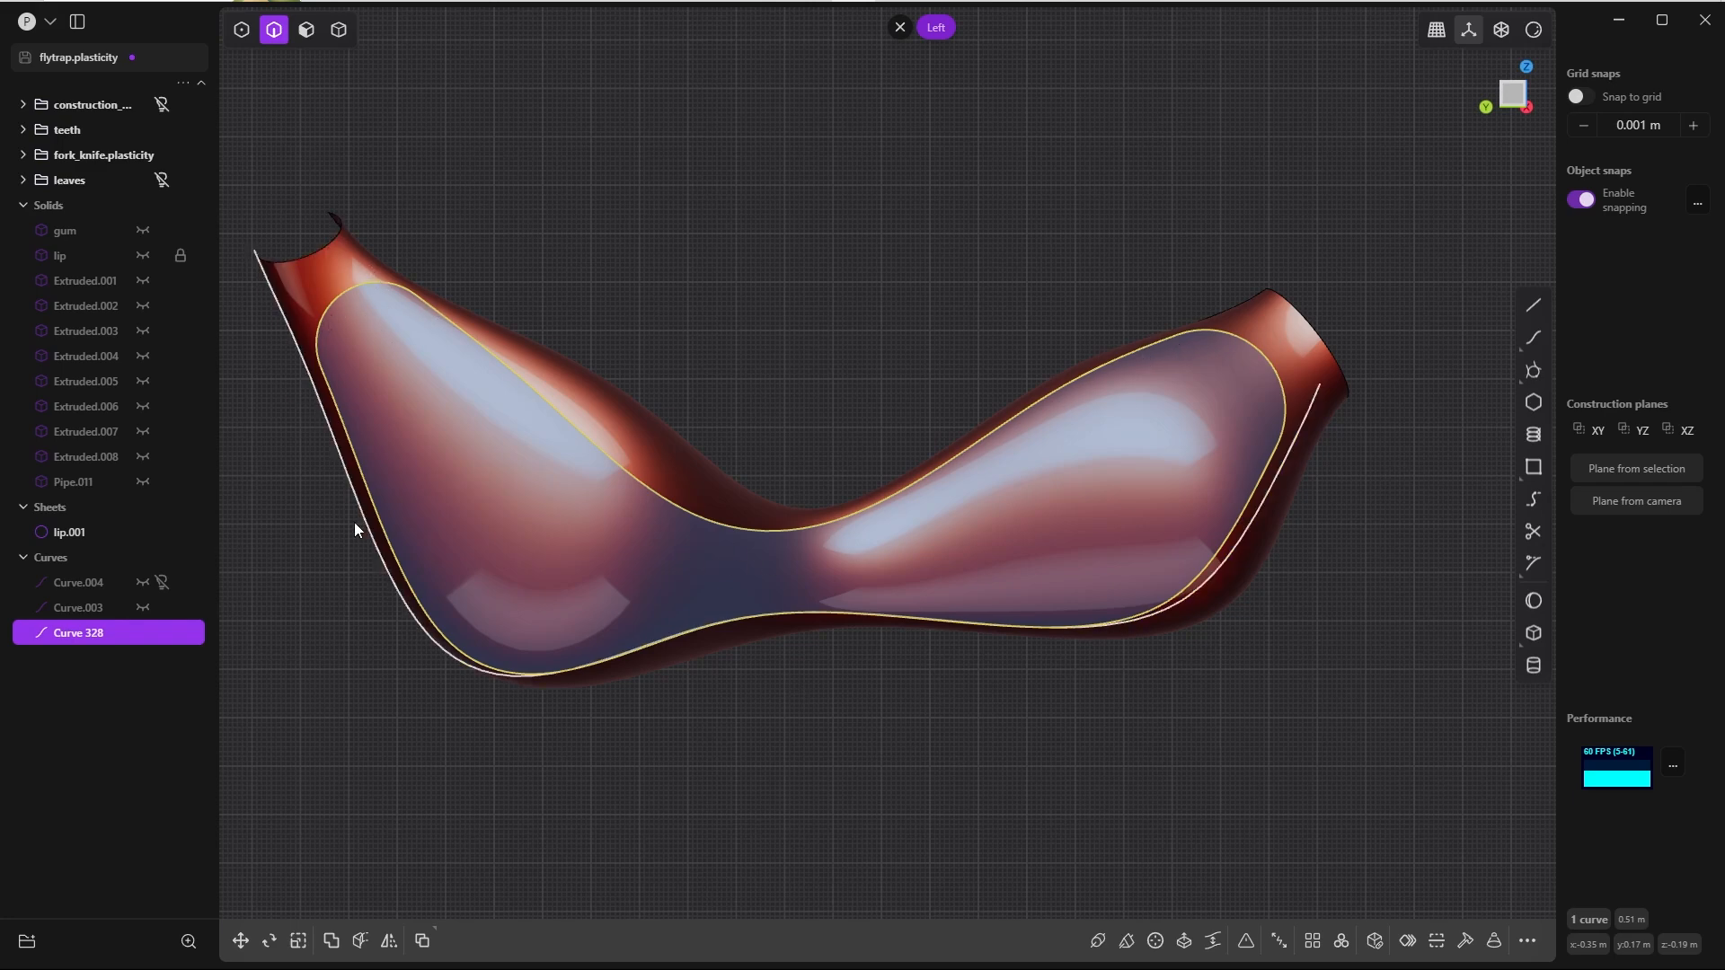
click(861, 382)
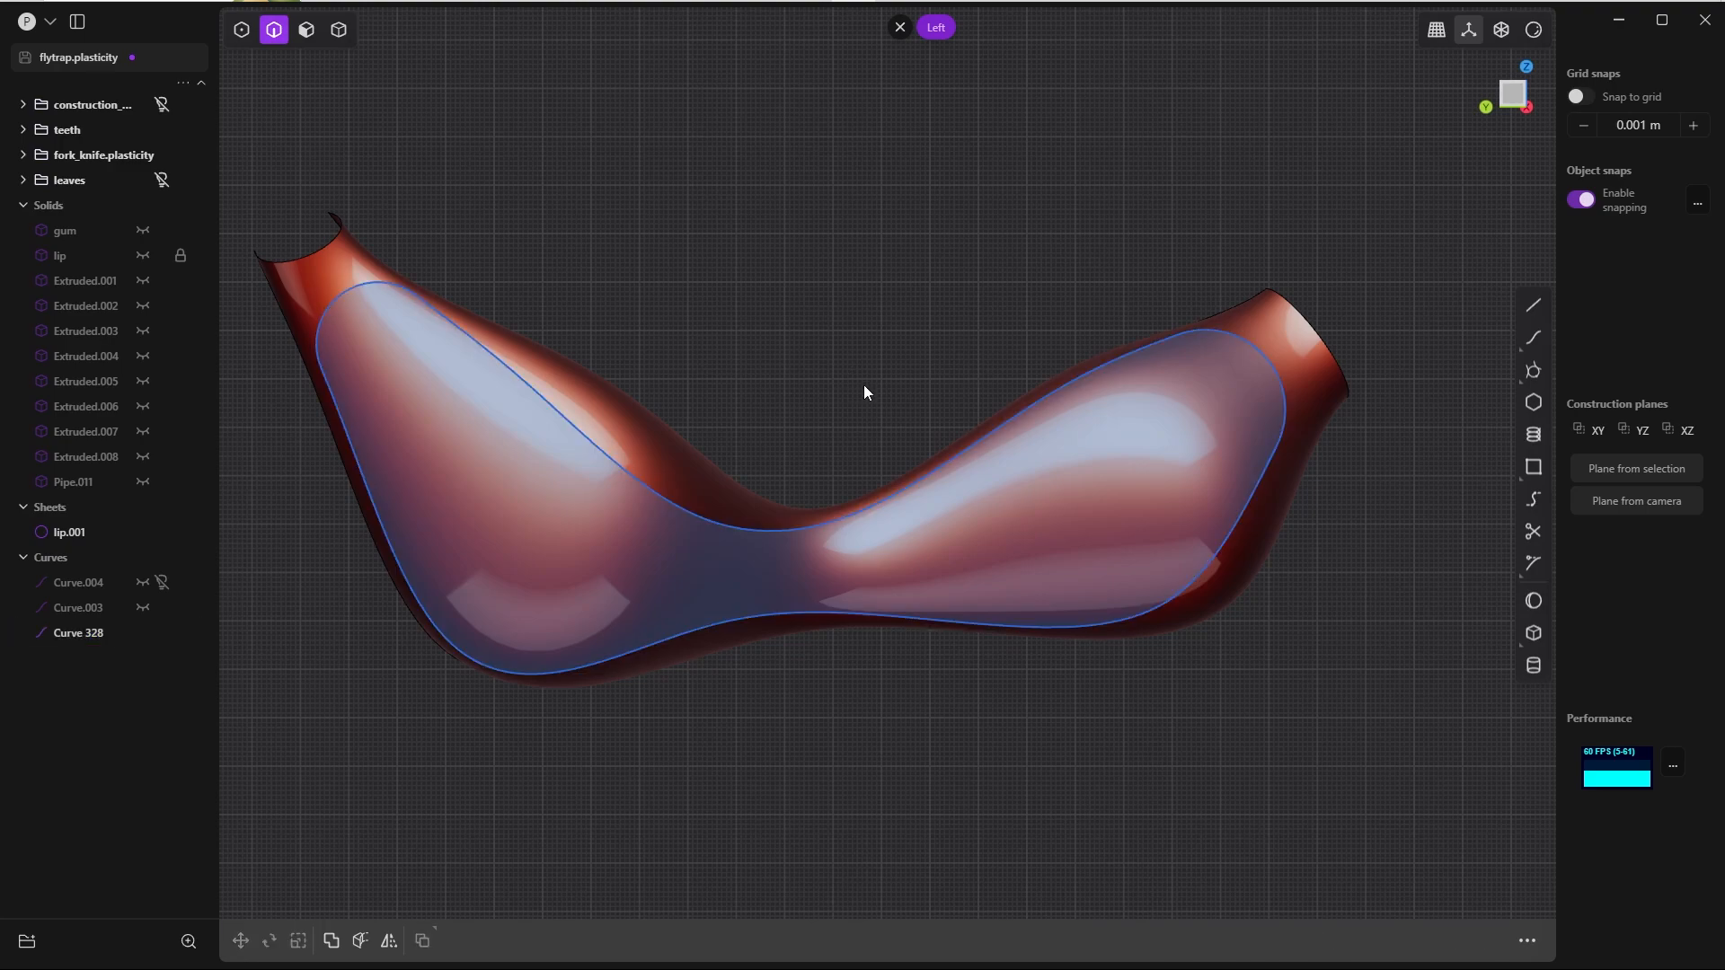
Step: Cut the lip segment sheet using the closed rounded outline as the cutter
scroll(866, 377, down, 2)
middle_drag(887, 284, 791, 315)
scroll(791, 314, down, 4)
key(4)
click(799, 334)
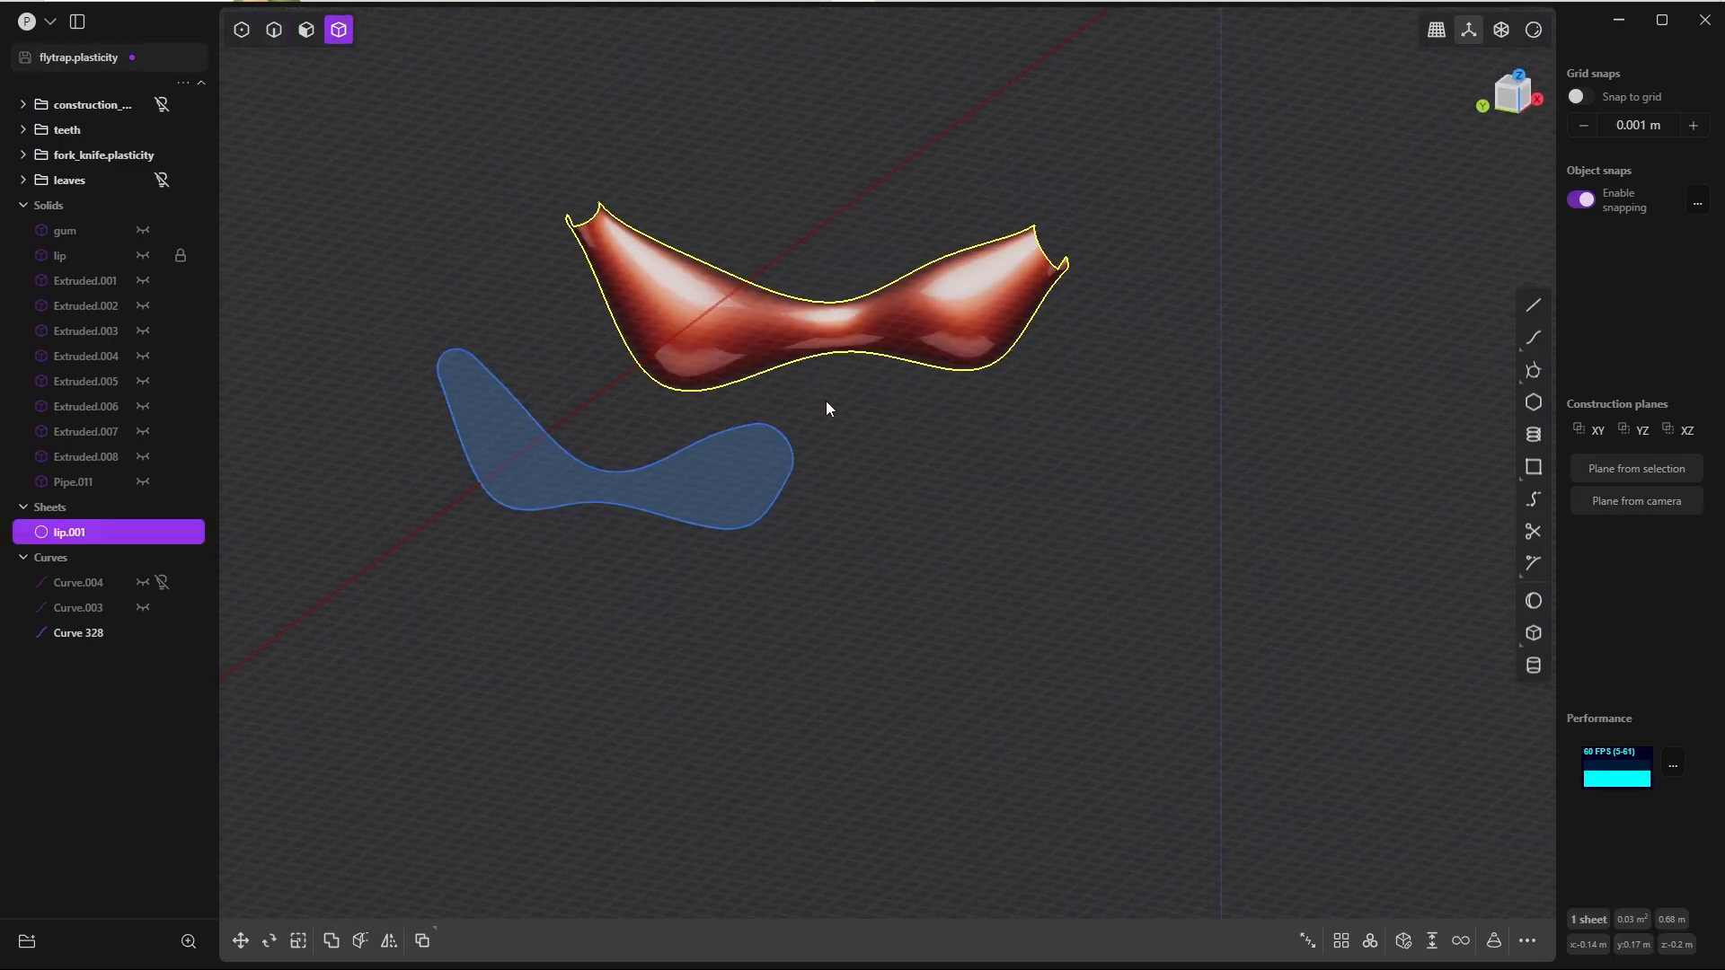
key(c)
click(787, 472)
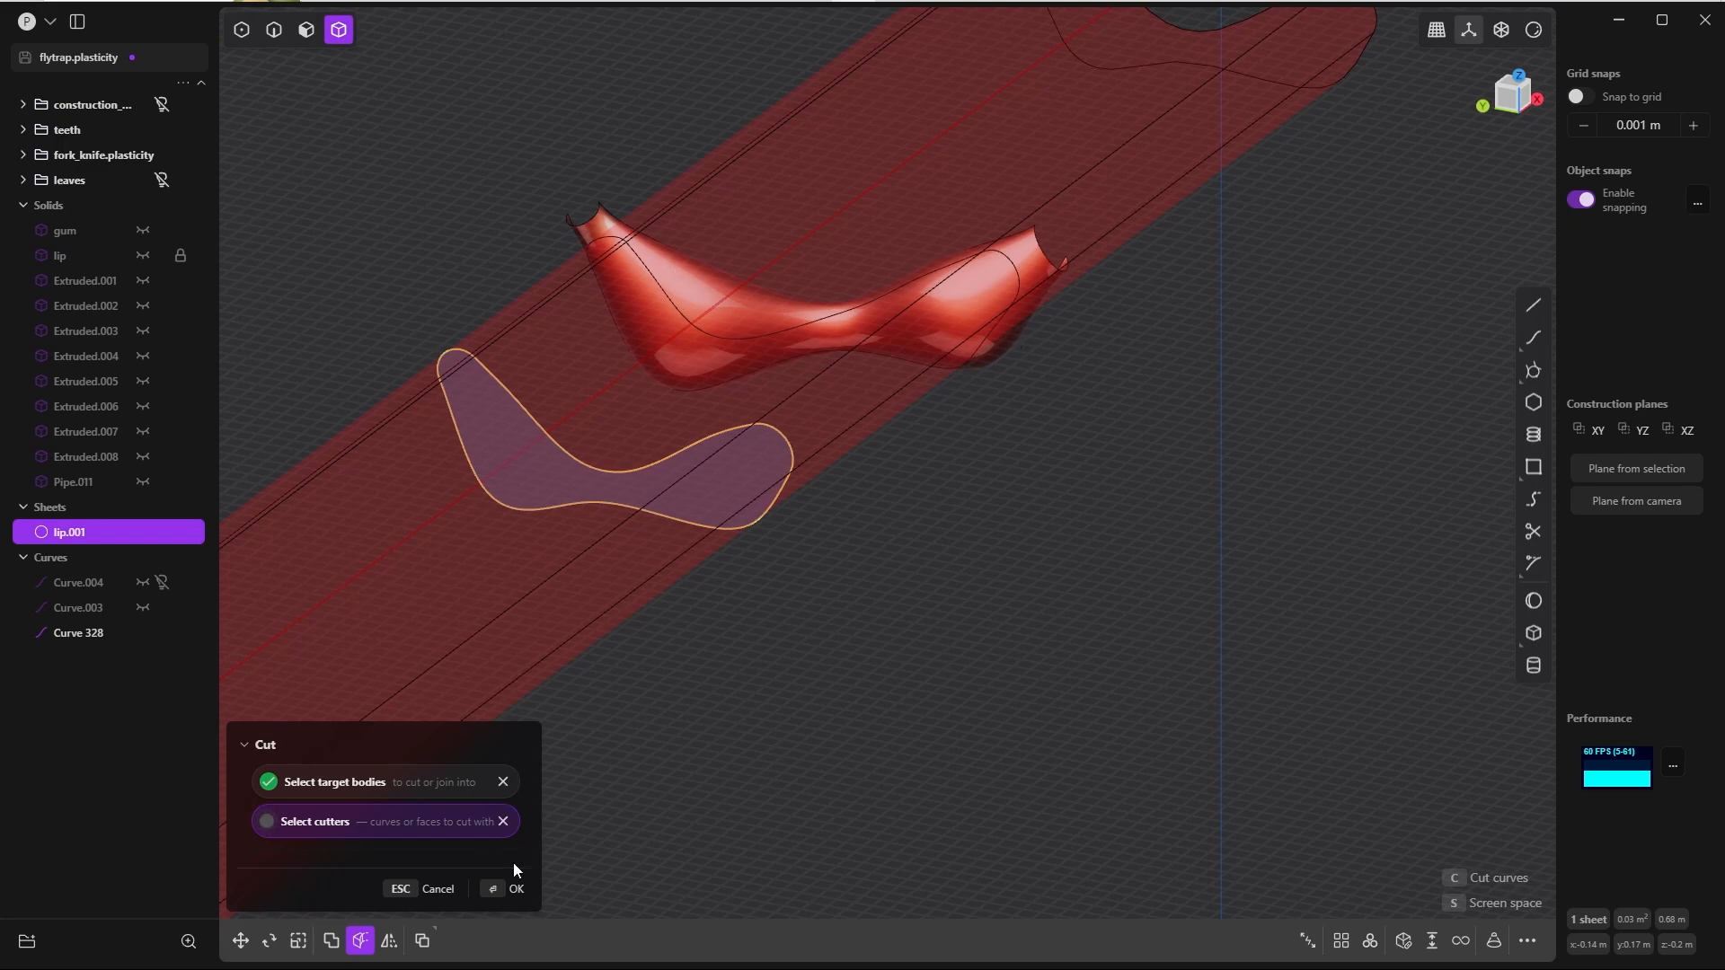
click(491, 889)
Step: Delete the leftover sheet pieces around the cut, keeping only the rounded patch of the lip segment
middle_drag(763, 754, 812, 690)
scroll(813, 690, up, 3)
click(812, 690)
shift+middle_drag(757, 427, 700, 400)
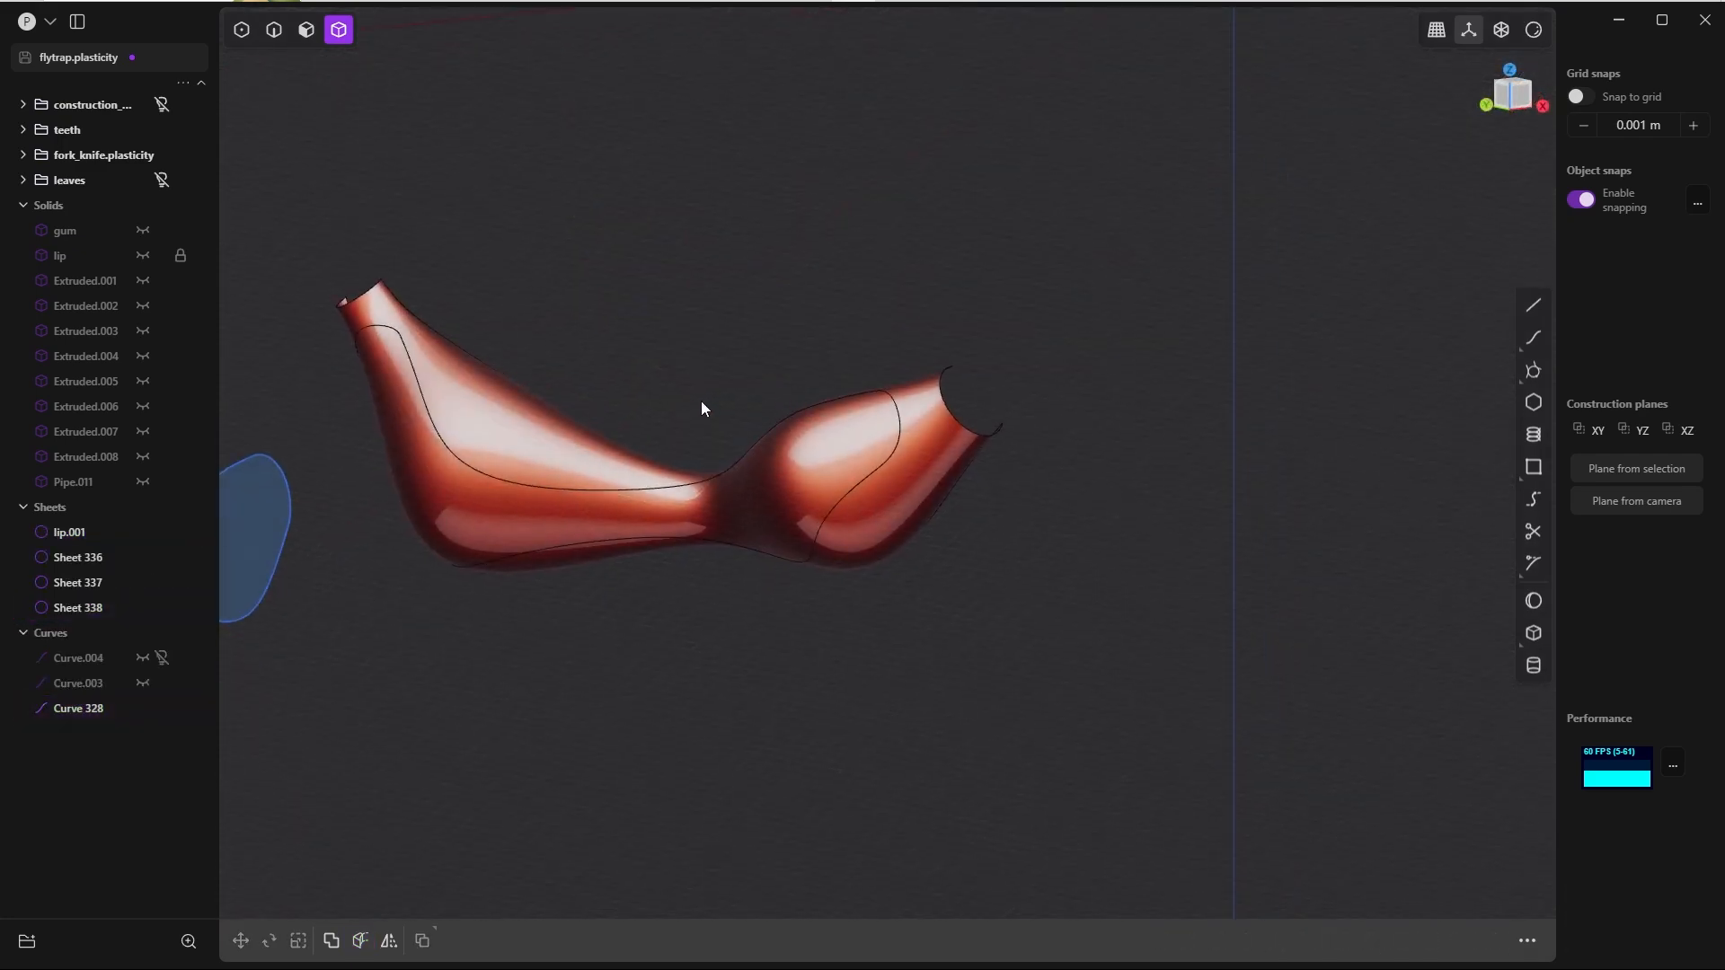
click(962, 493)
key(Delete)
middle_drag(945, 500, 795, 391)
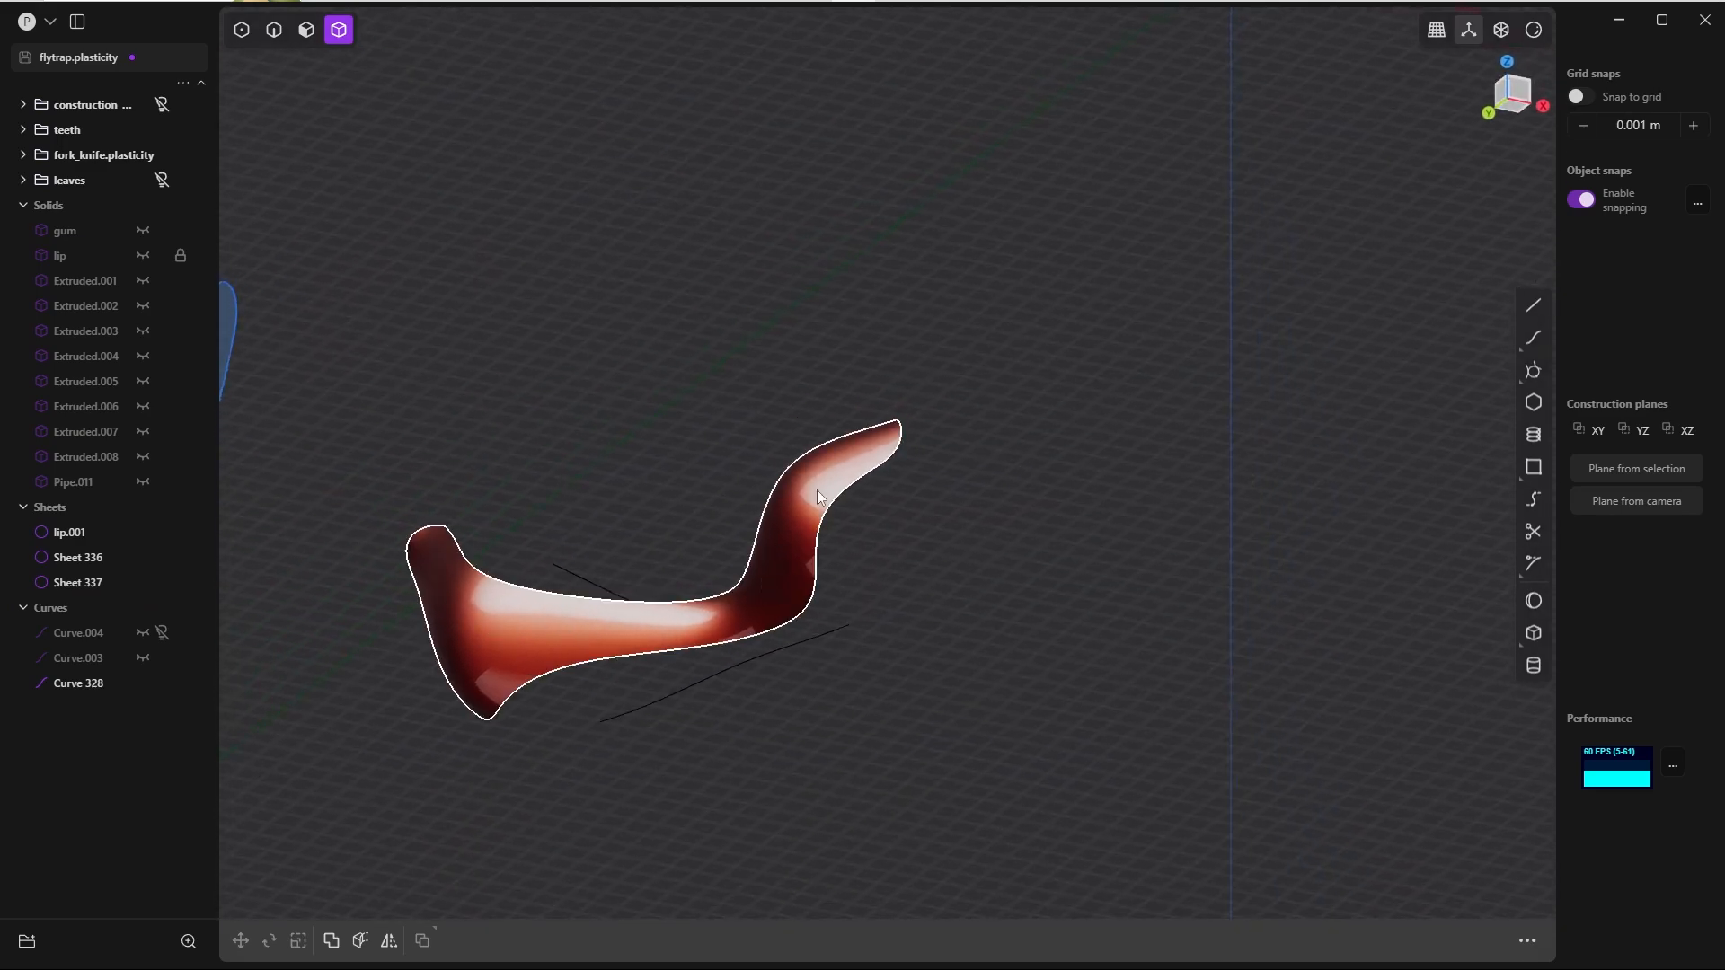
middle_drag(503, 602, 987, 526)
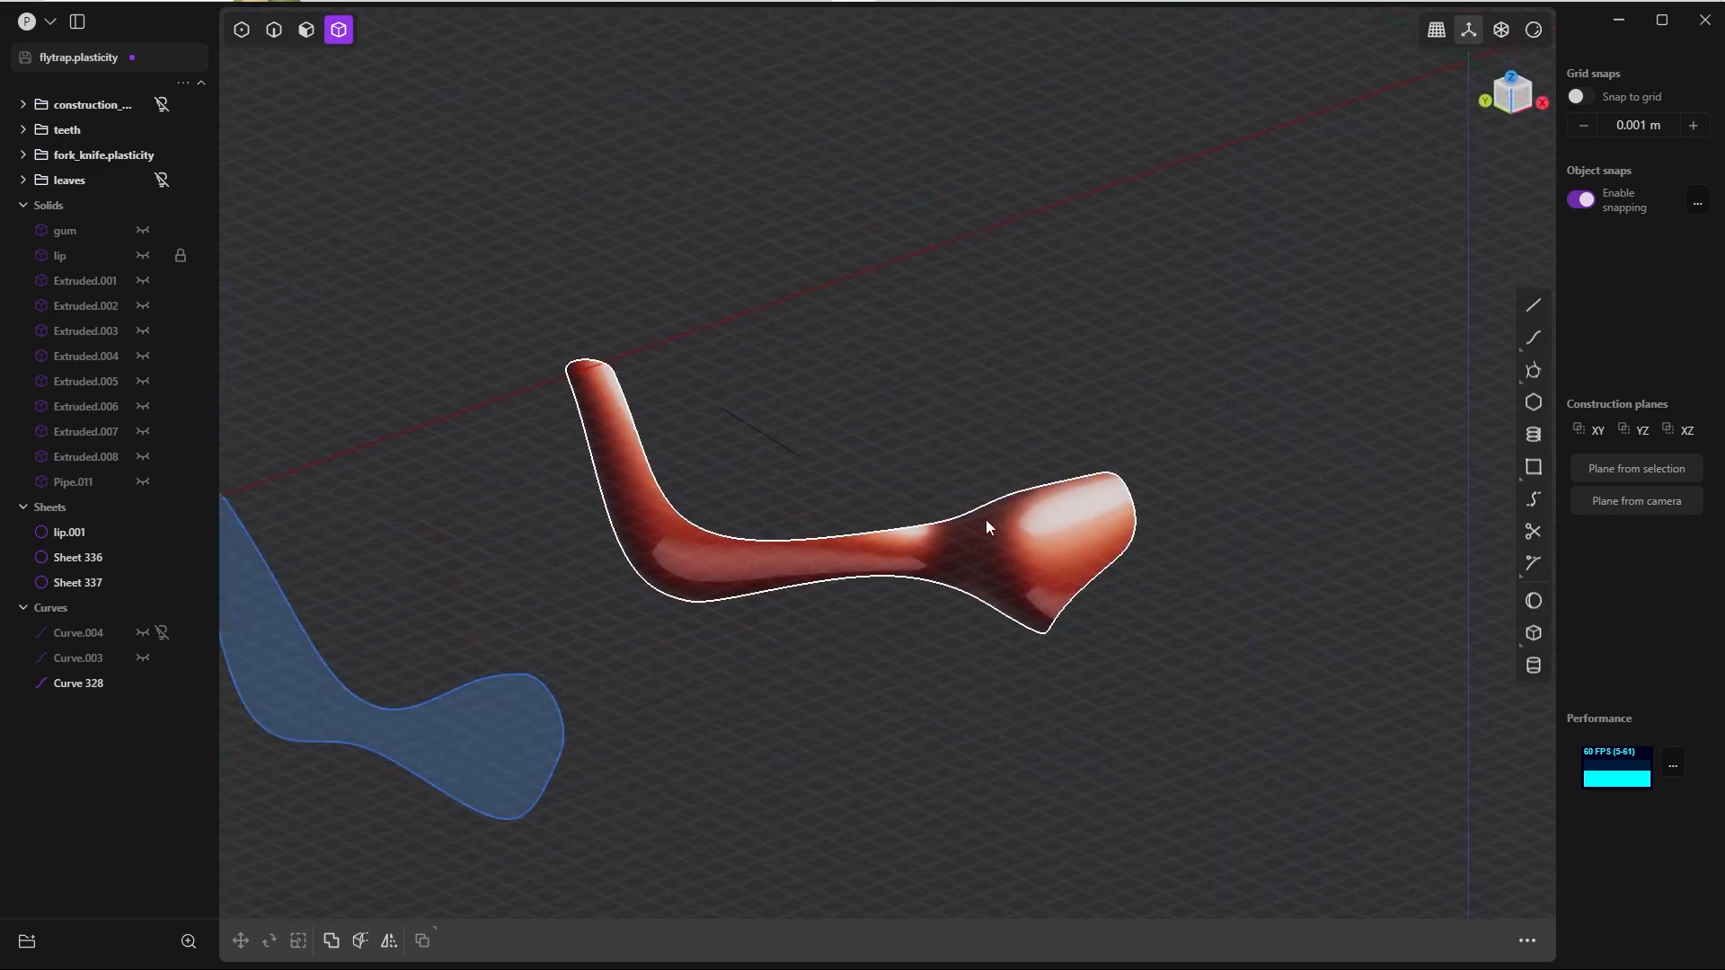
middle_drag(627, 450, 792, 554)
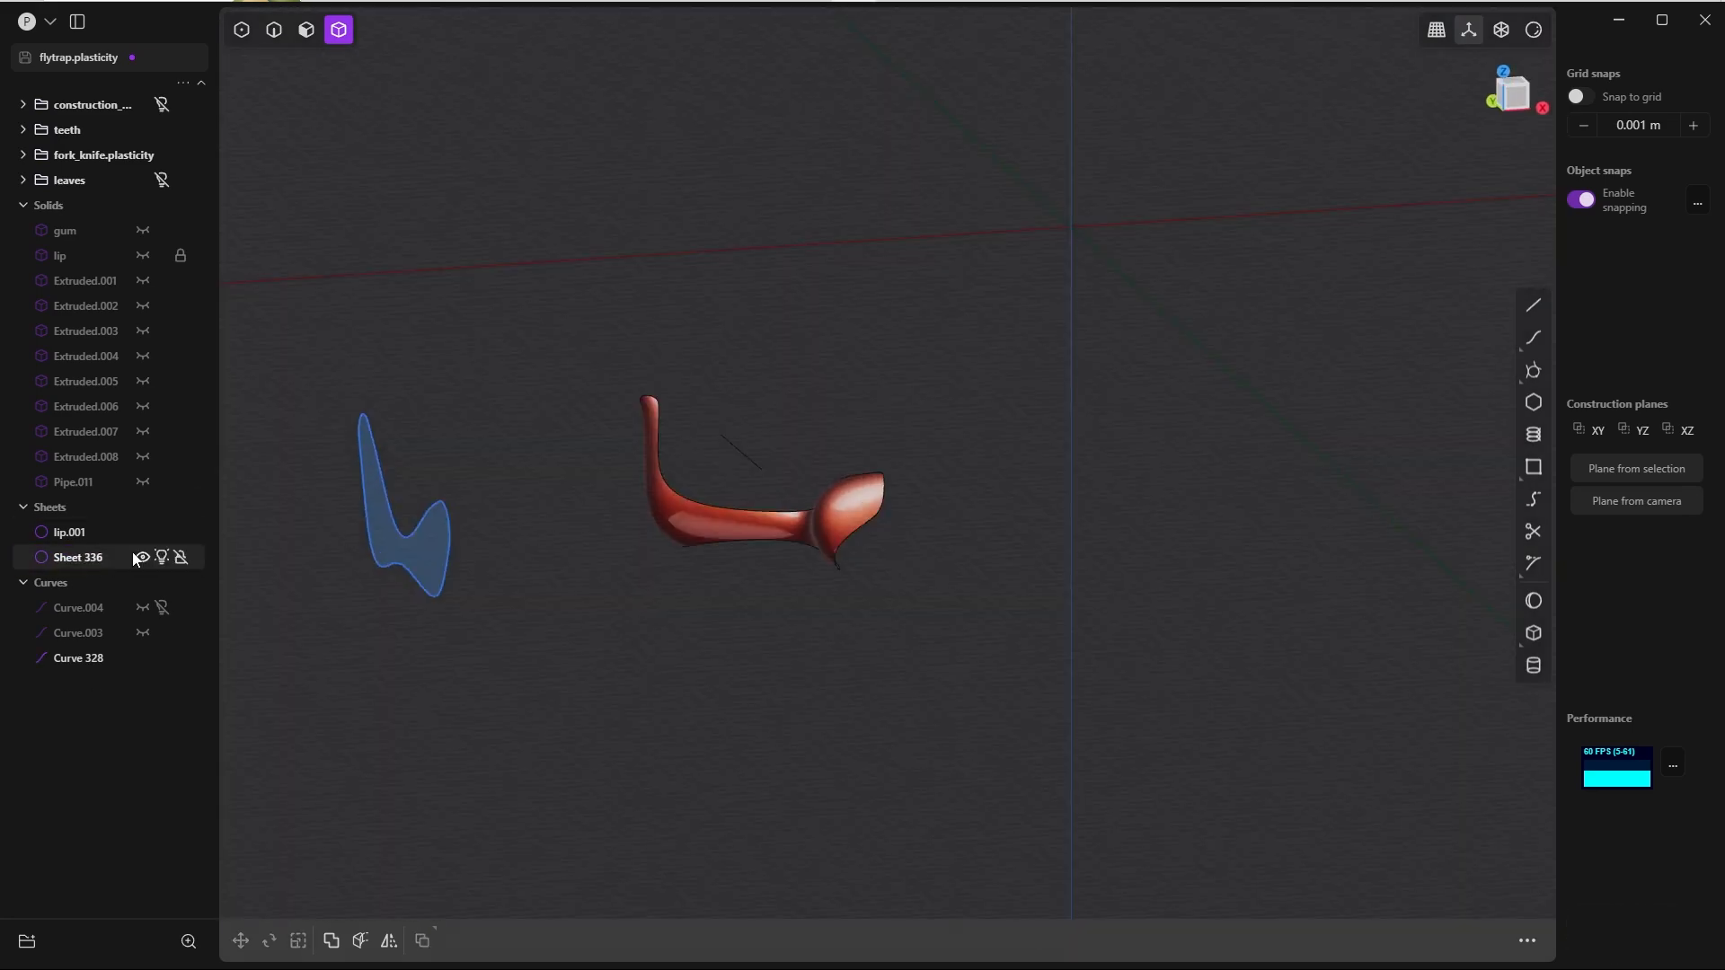
key(Delete)
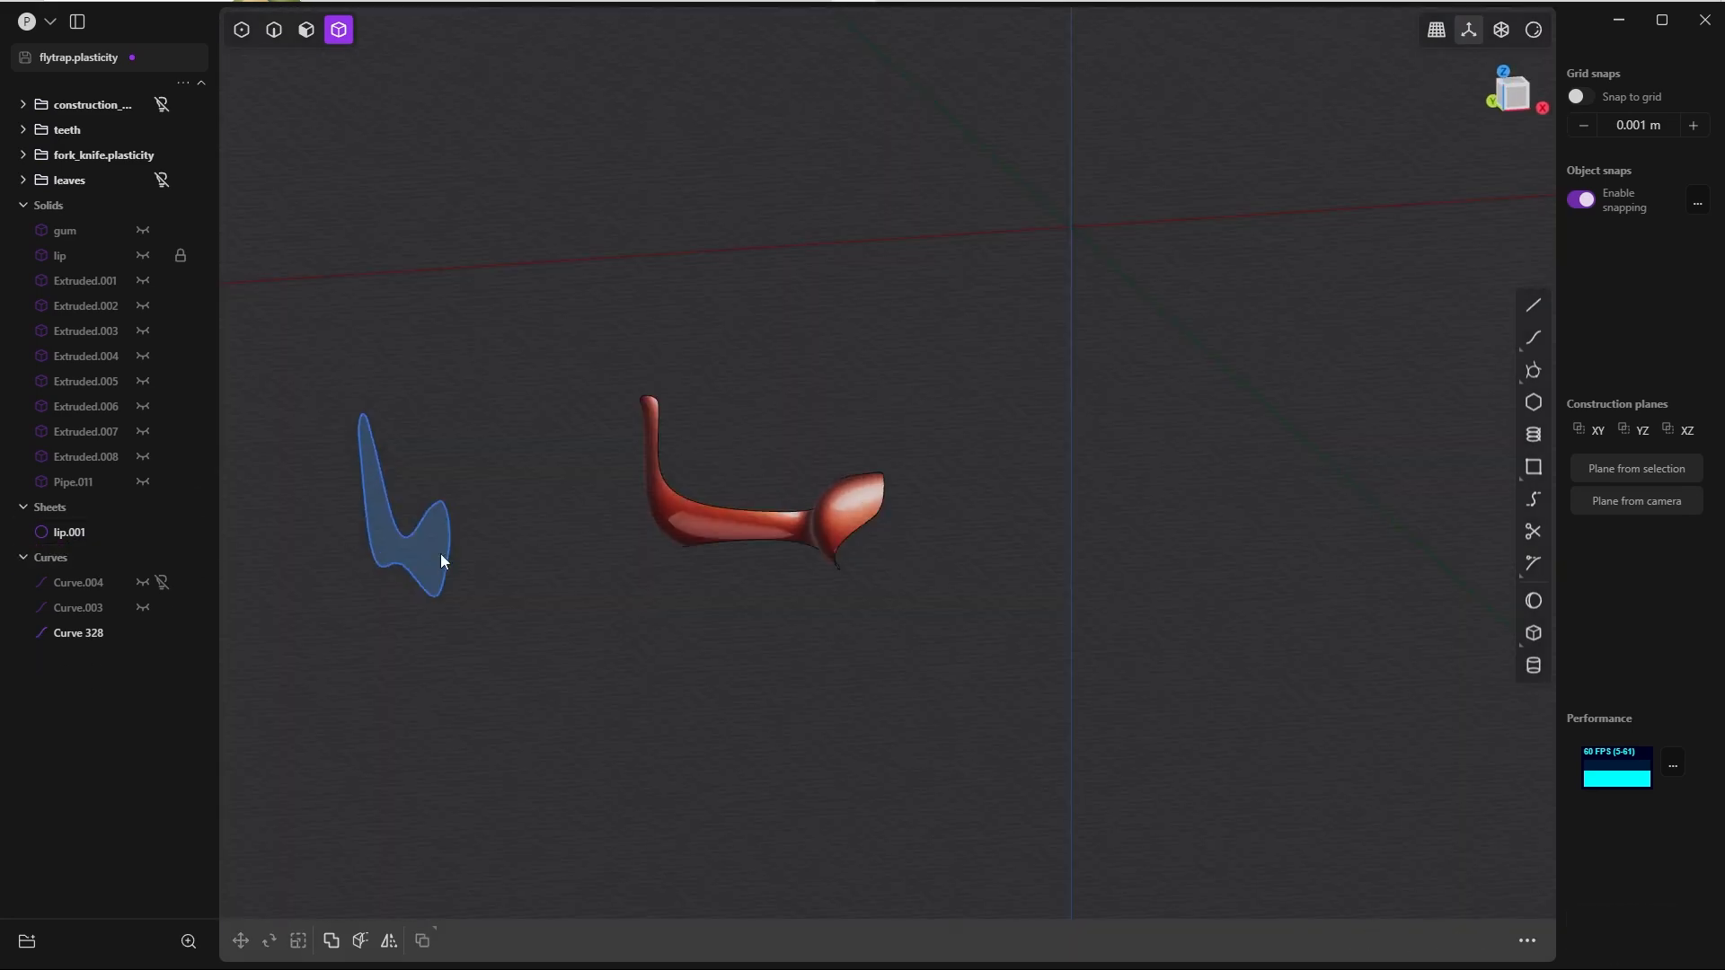
Step: Delete the outline curve used as cutter and unhide the rest of the flytrap model
middle_drag(898, 413, 818, 414)
click(428, 545)
key(Delete)
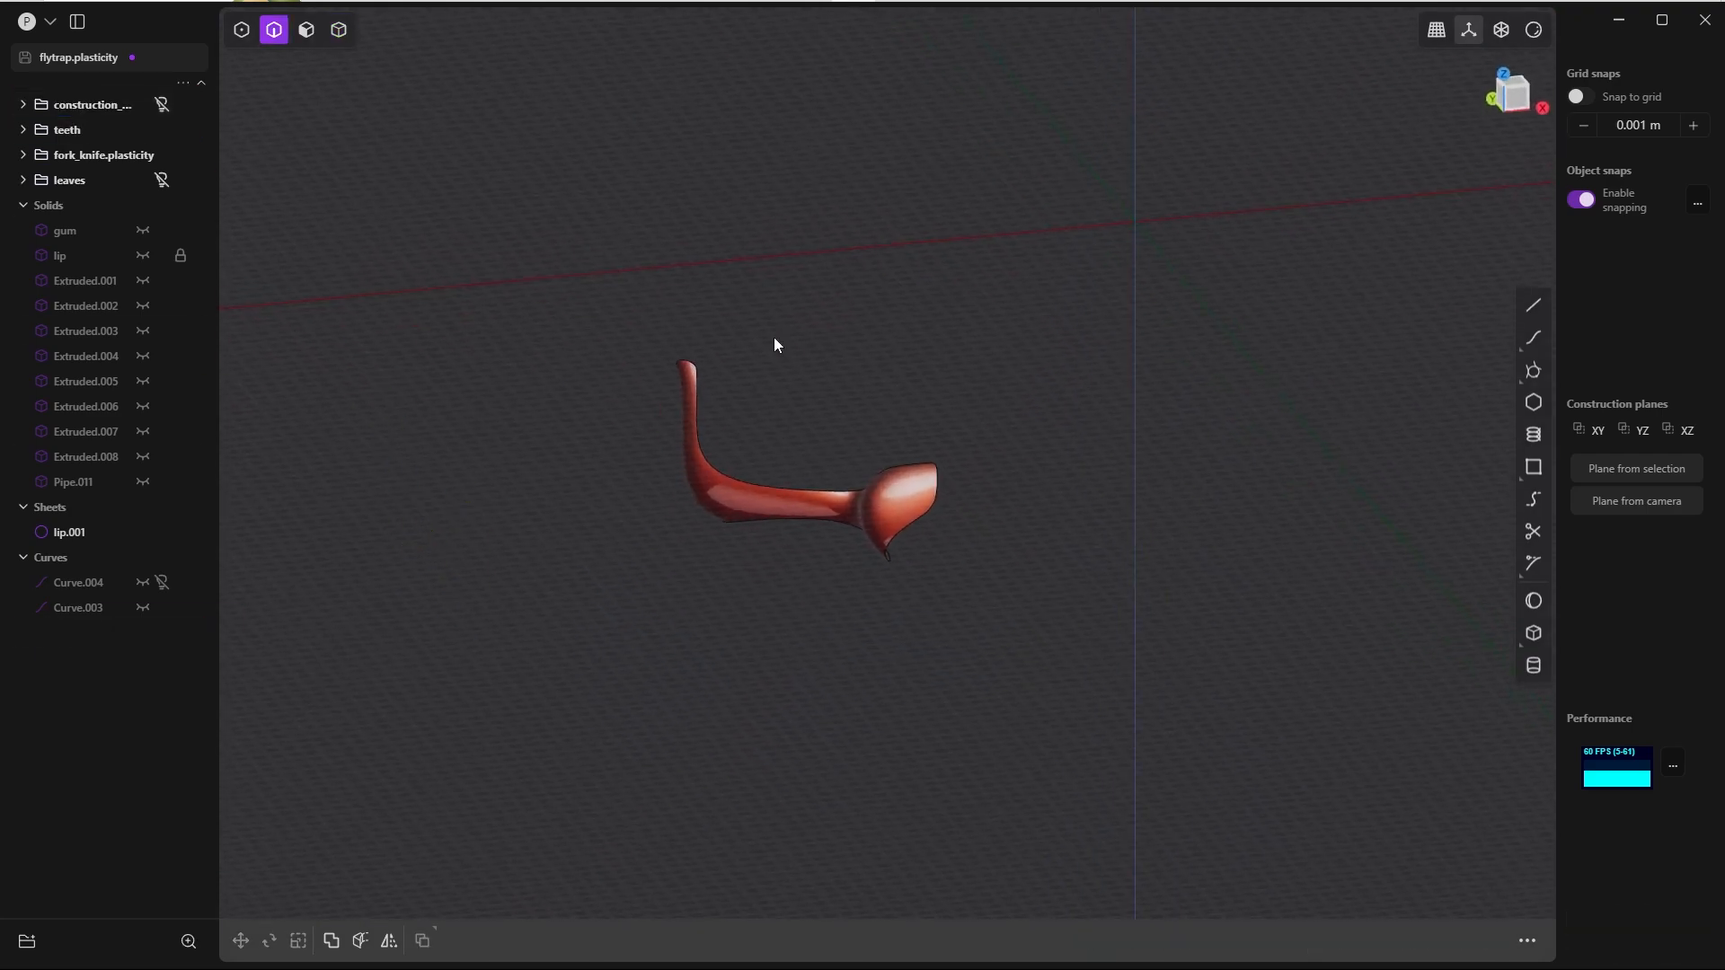
key(alt+h)
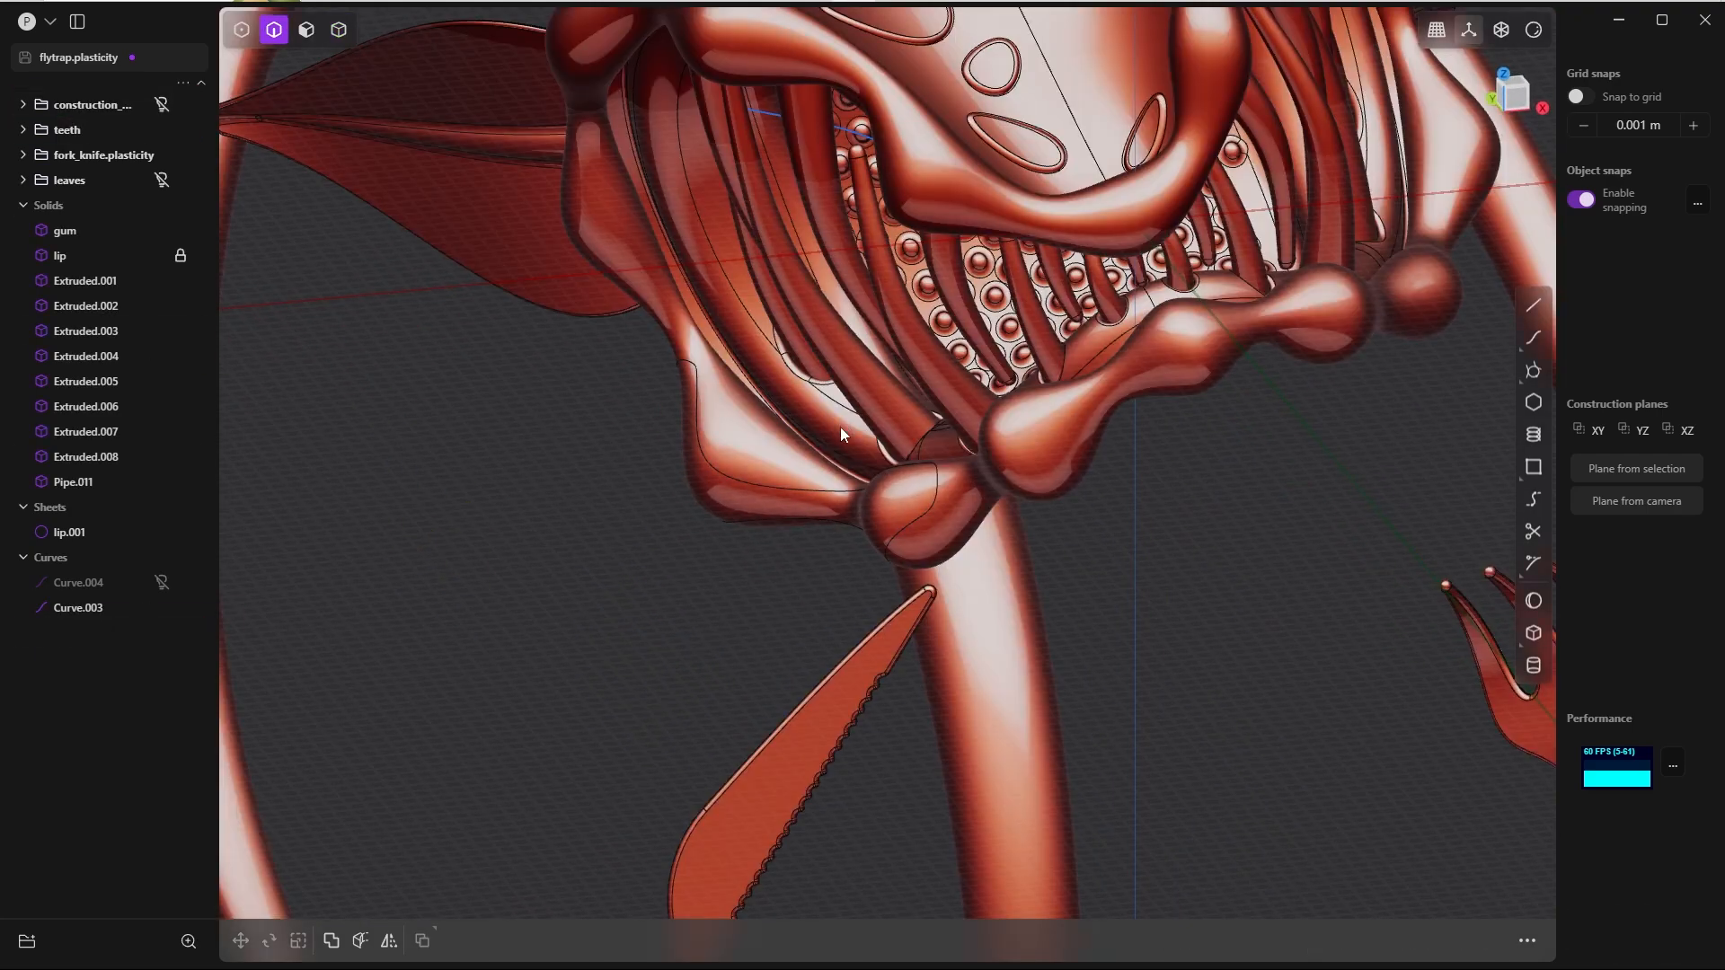
middle_drag(841, 422, 994, 314)
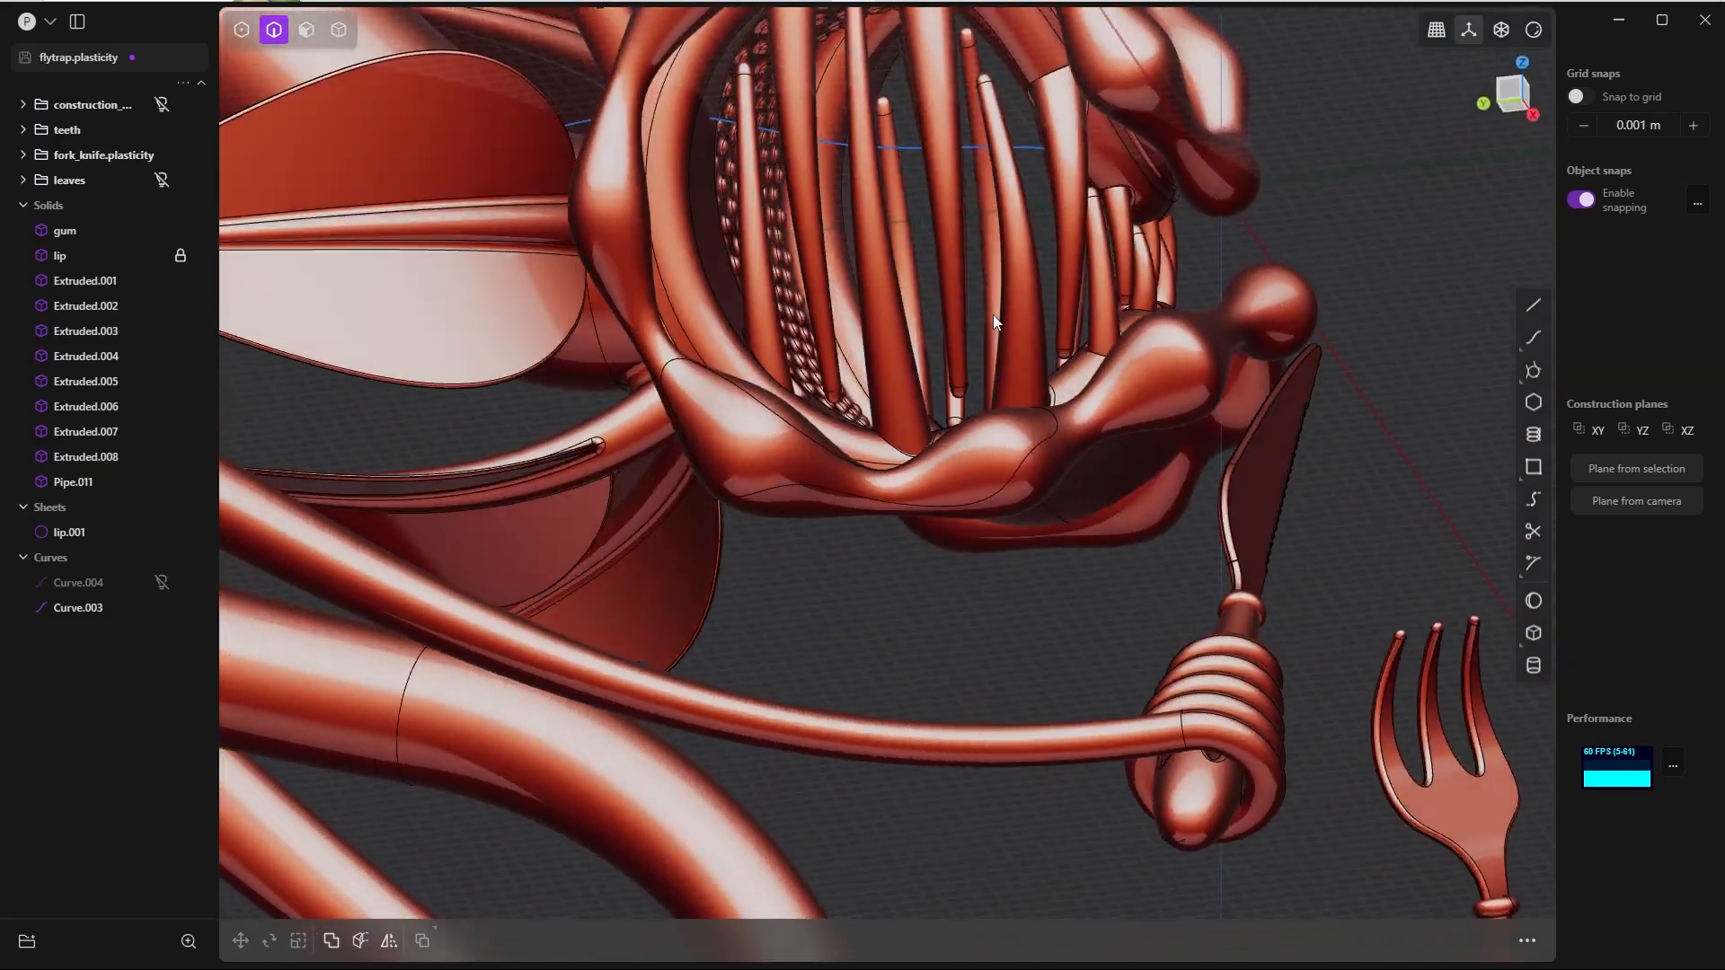
Step: Thicken the rounded lip patch outward by about 0.0039 m to turn it into a solid plate
click(643, 562)
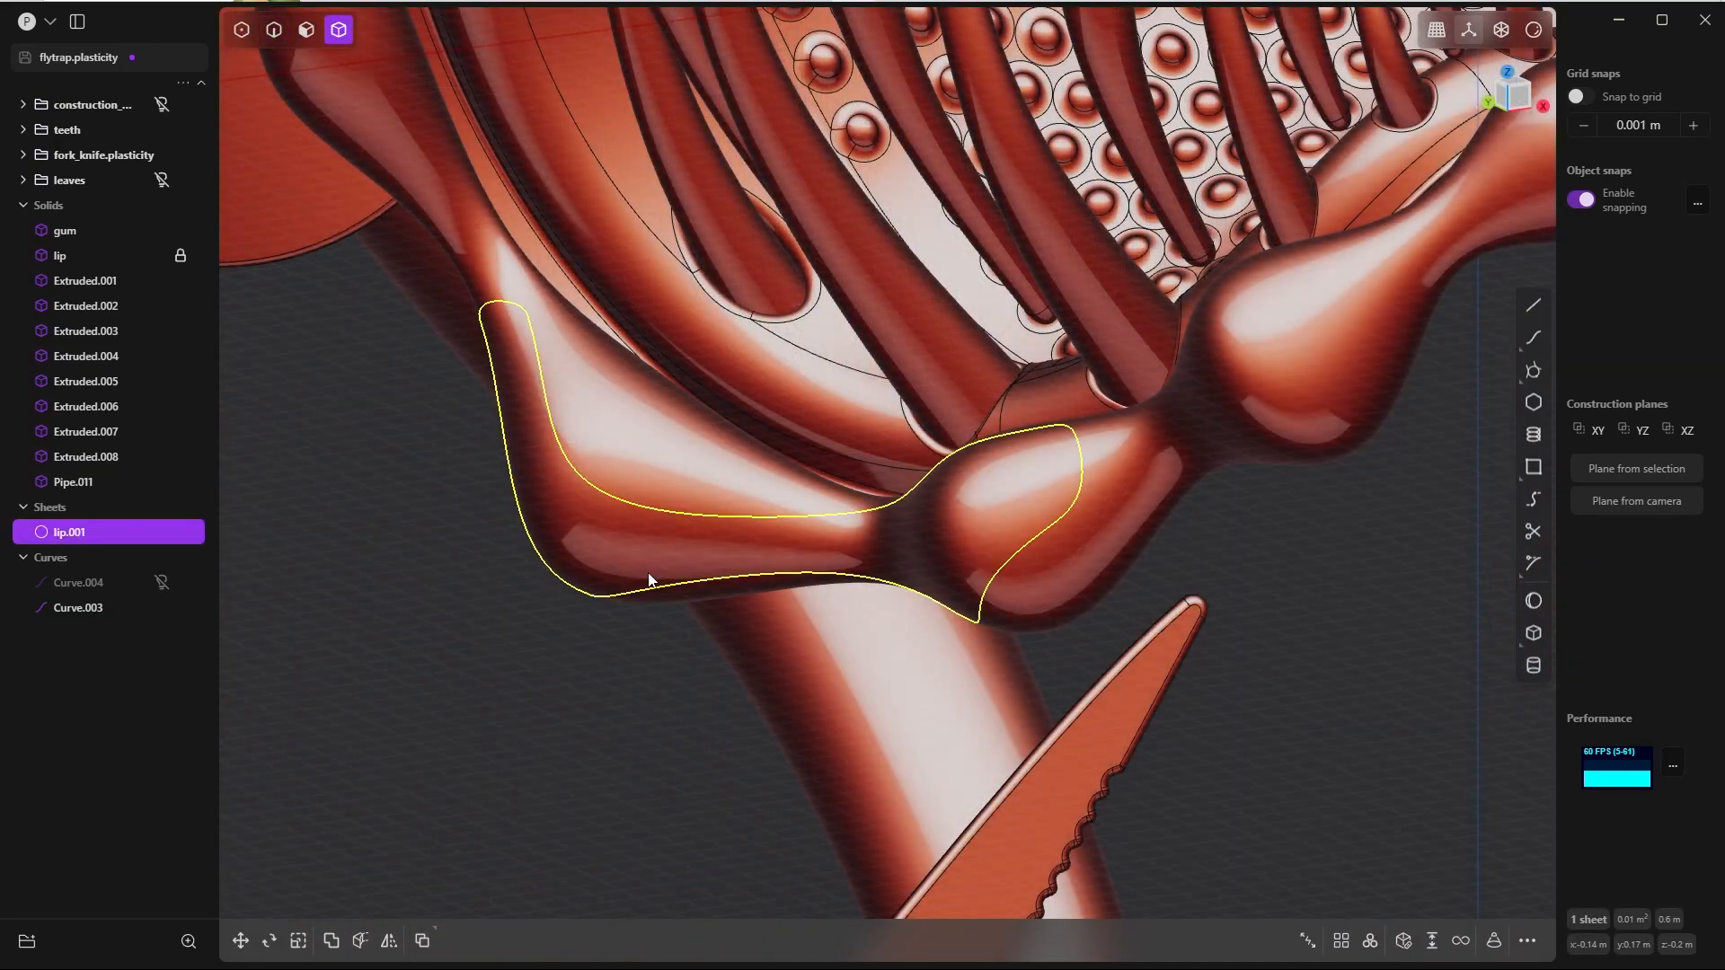
text(f)
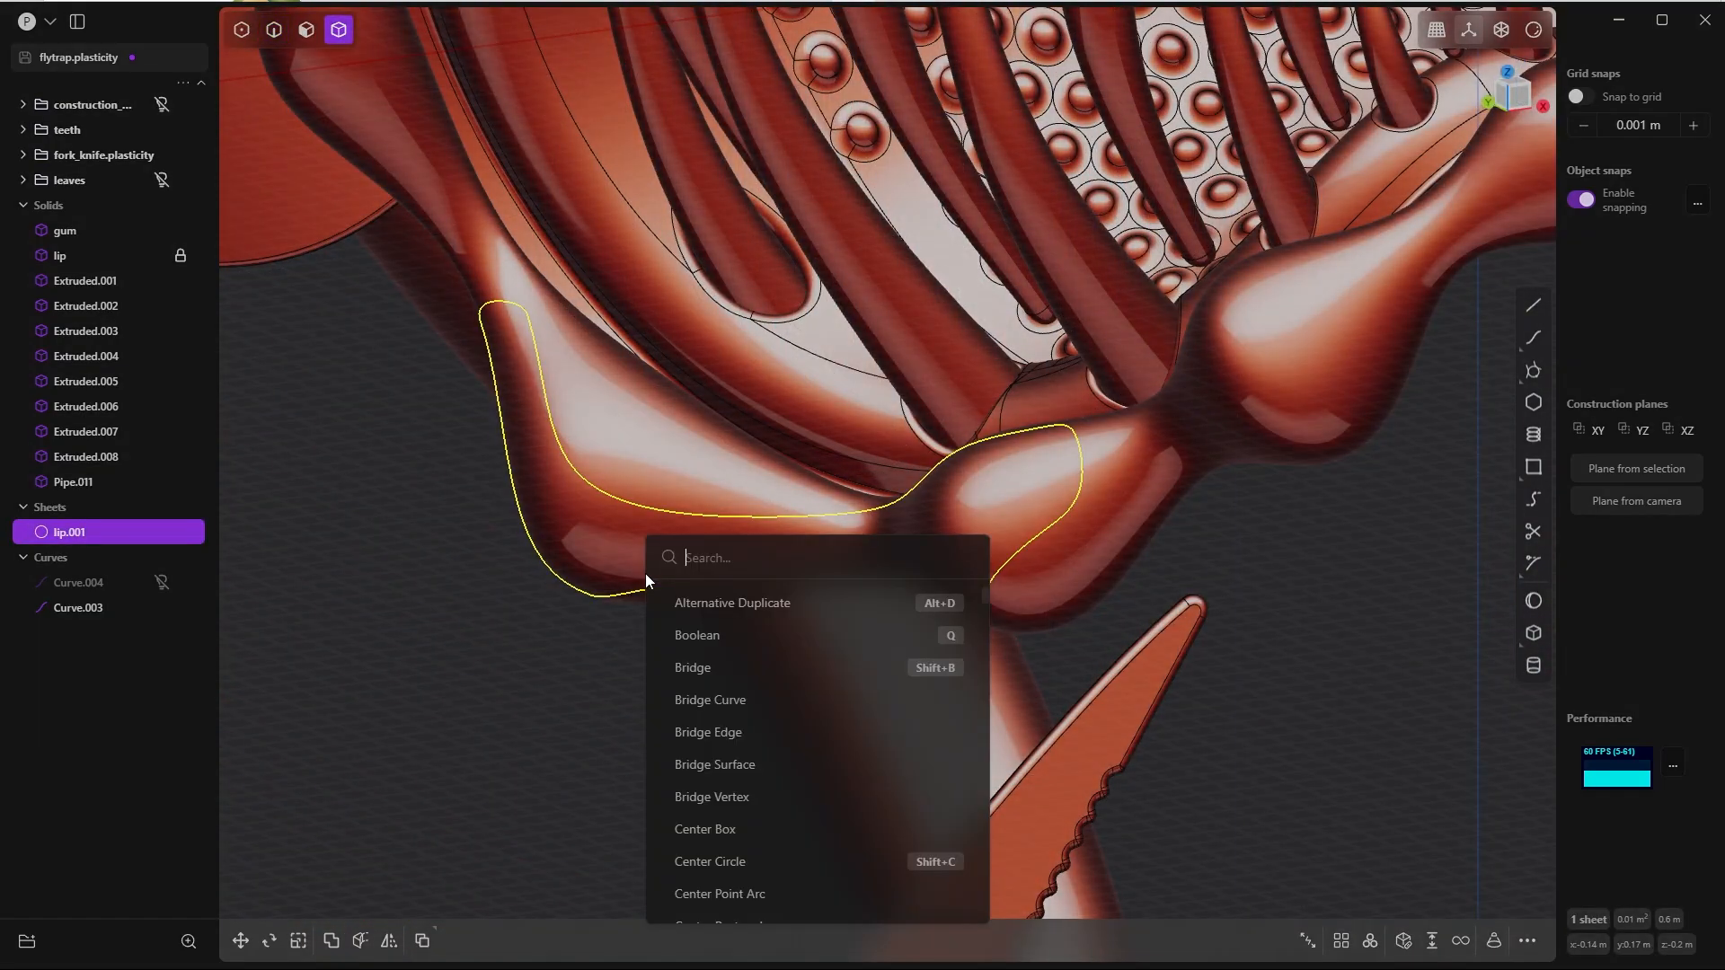
text(th)
click(727, 729)
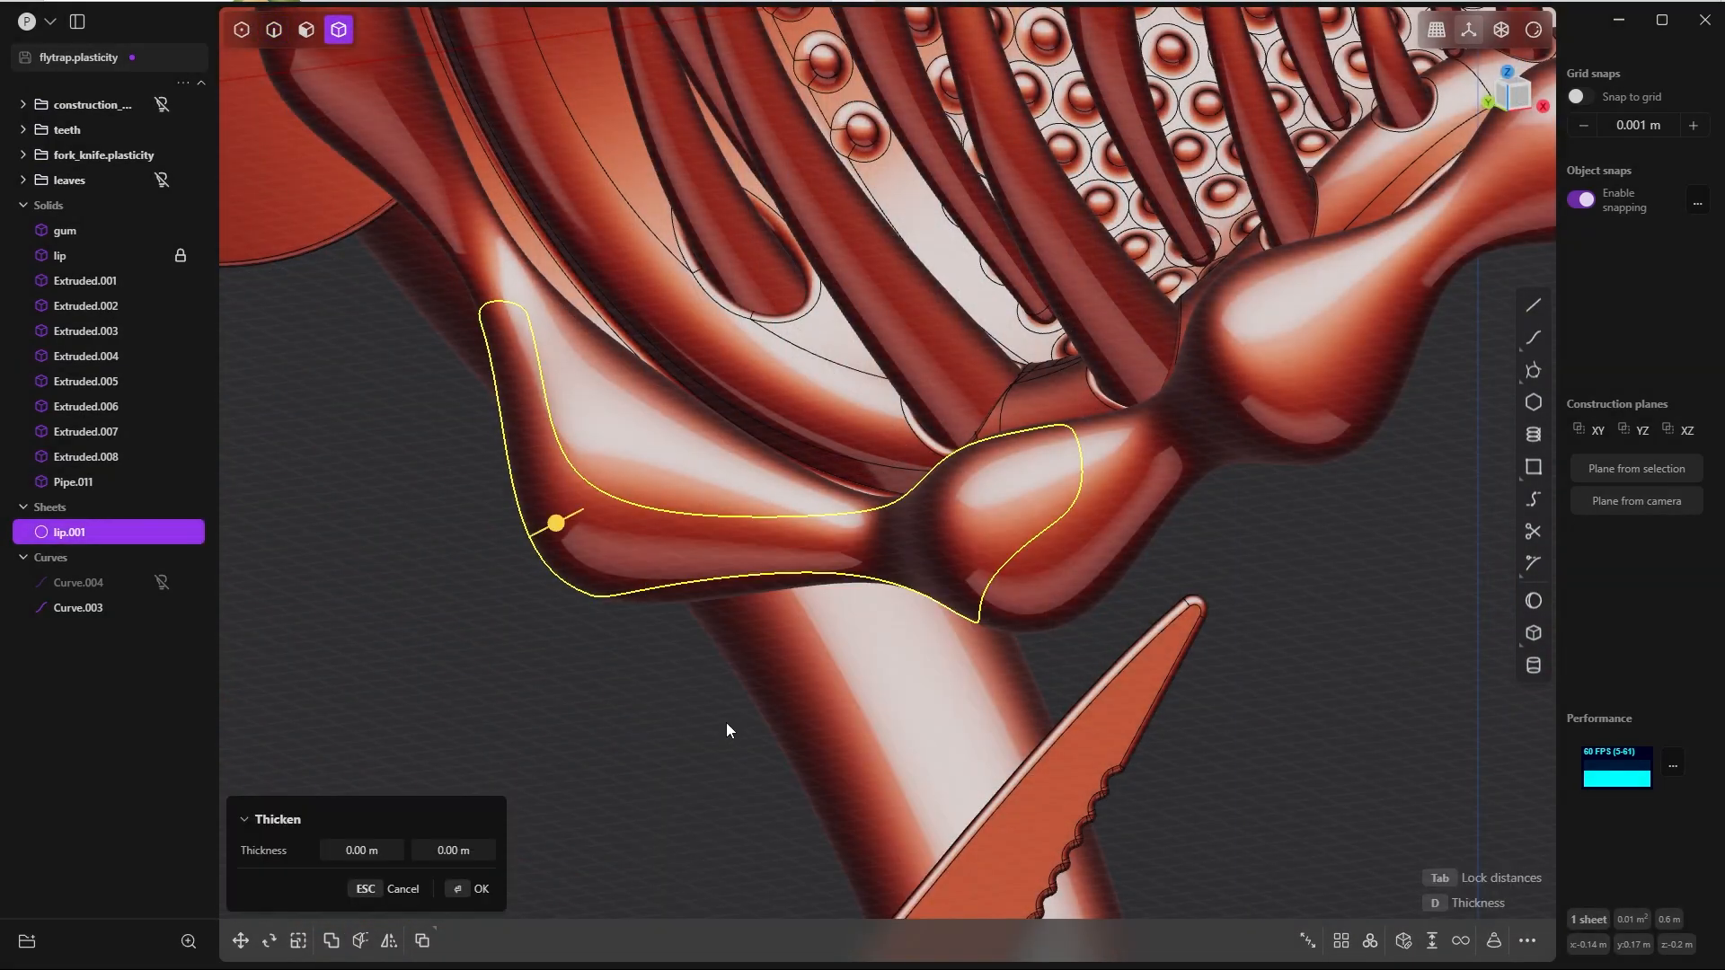
drag(544, 561, 474, 578)
middle_drag(573, 415, 500, 432)
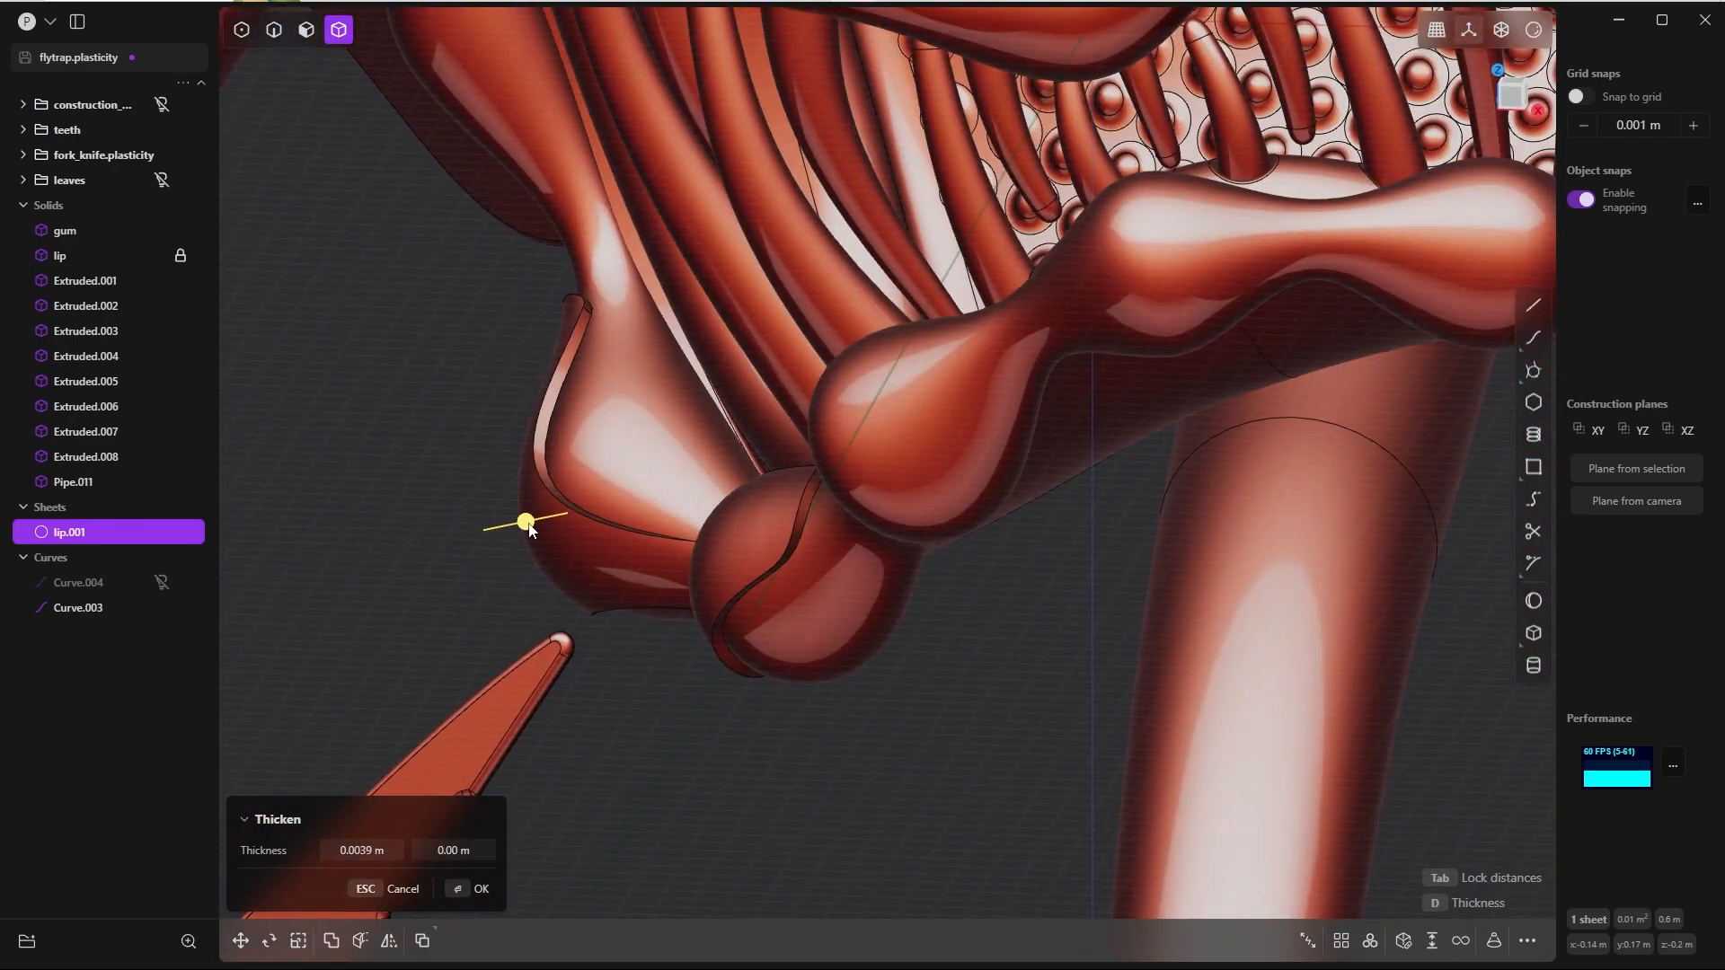
drag(524, 524, 528, 523)
key(Return)
Step: Try to fillet the outer edge loop of the thickened lip plate by about 0.0015 m
middle_drag(650, 789, 696, 451)
key(2)
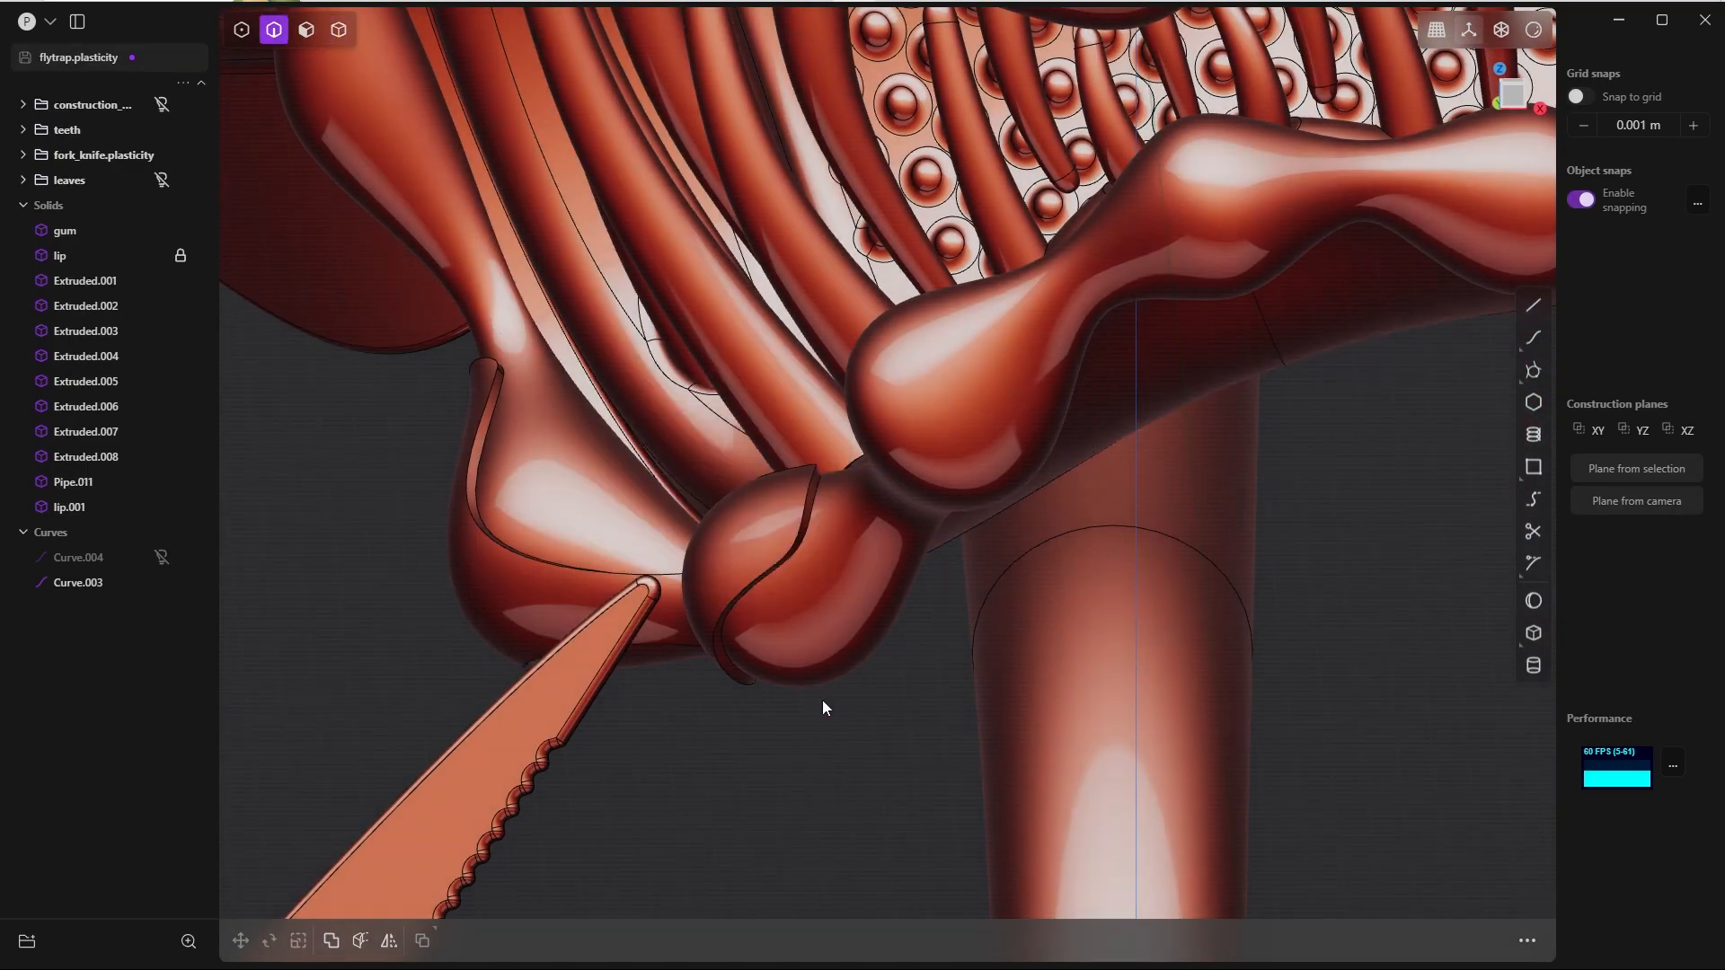
click(769, 566)
key(f)
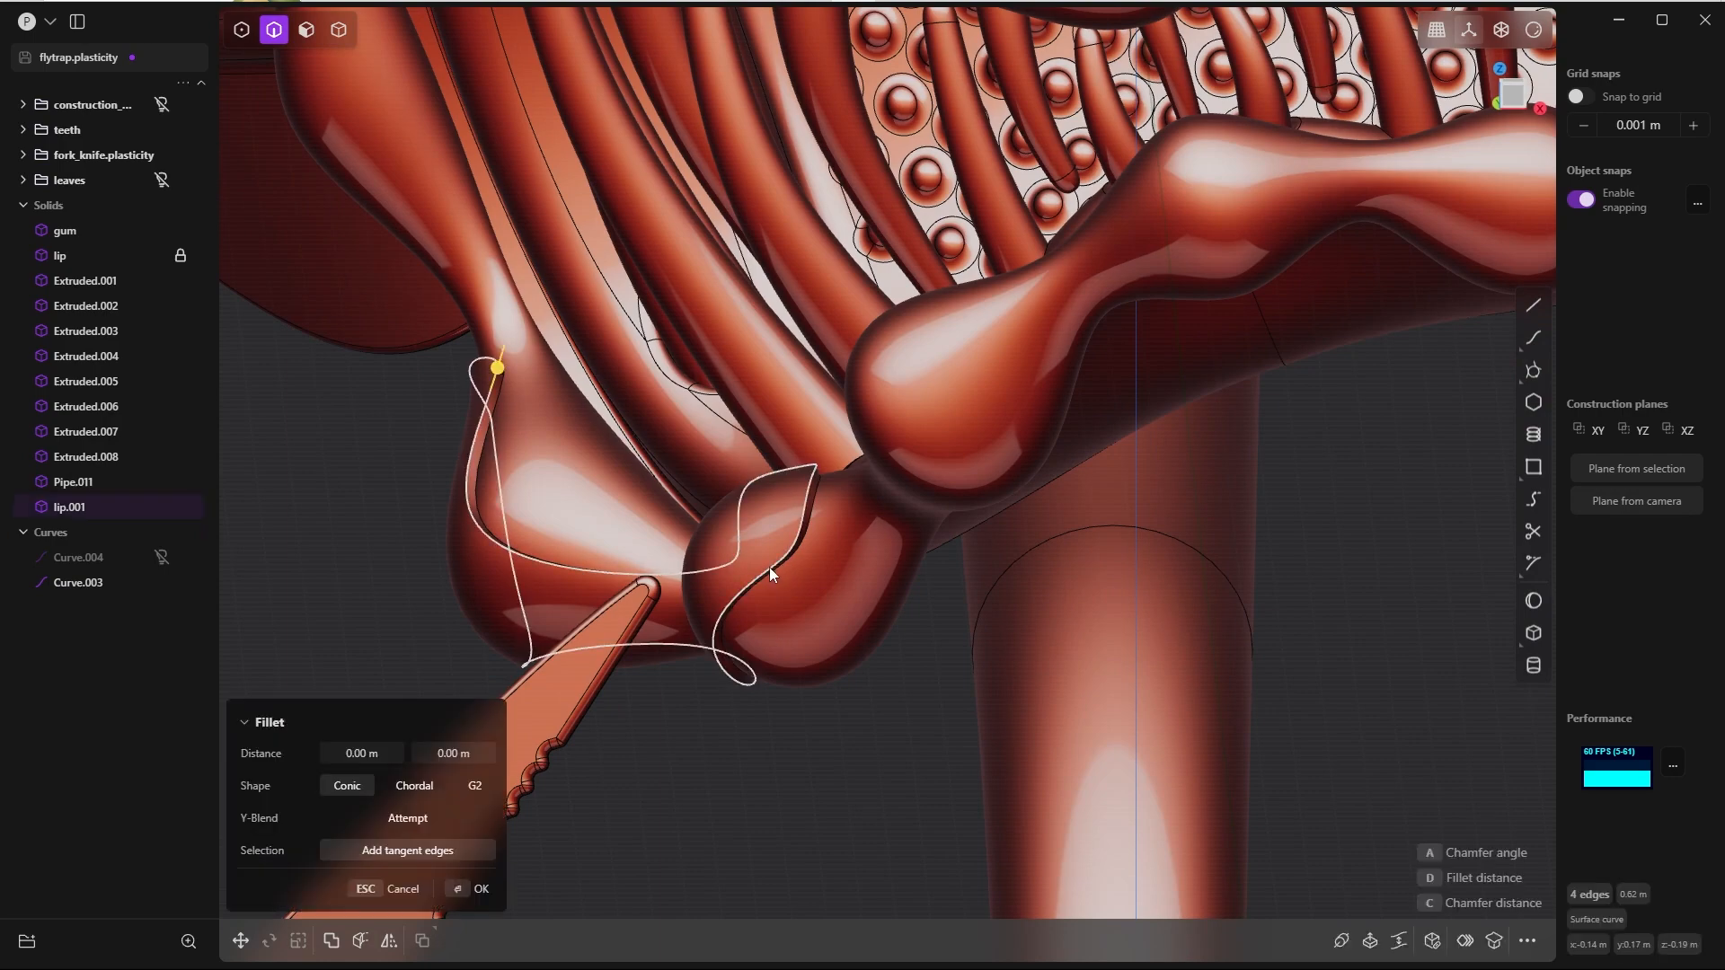
shift+middle_drag(675, 454, 860, 471)
scroll(859, 470, up, 3)
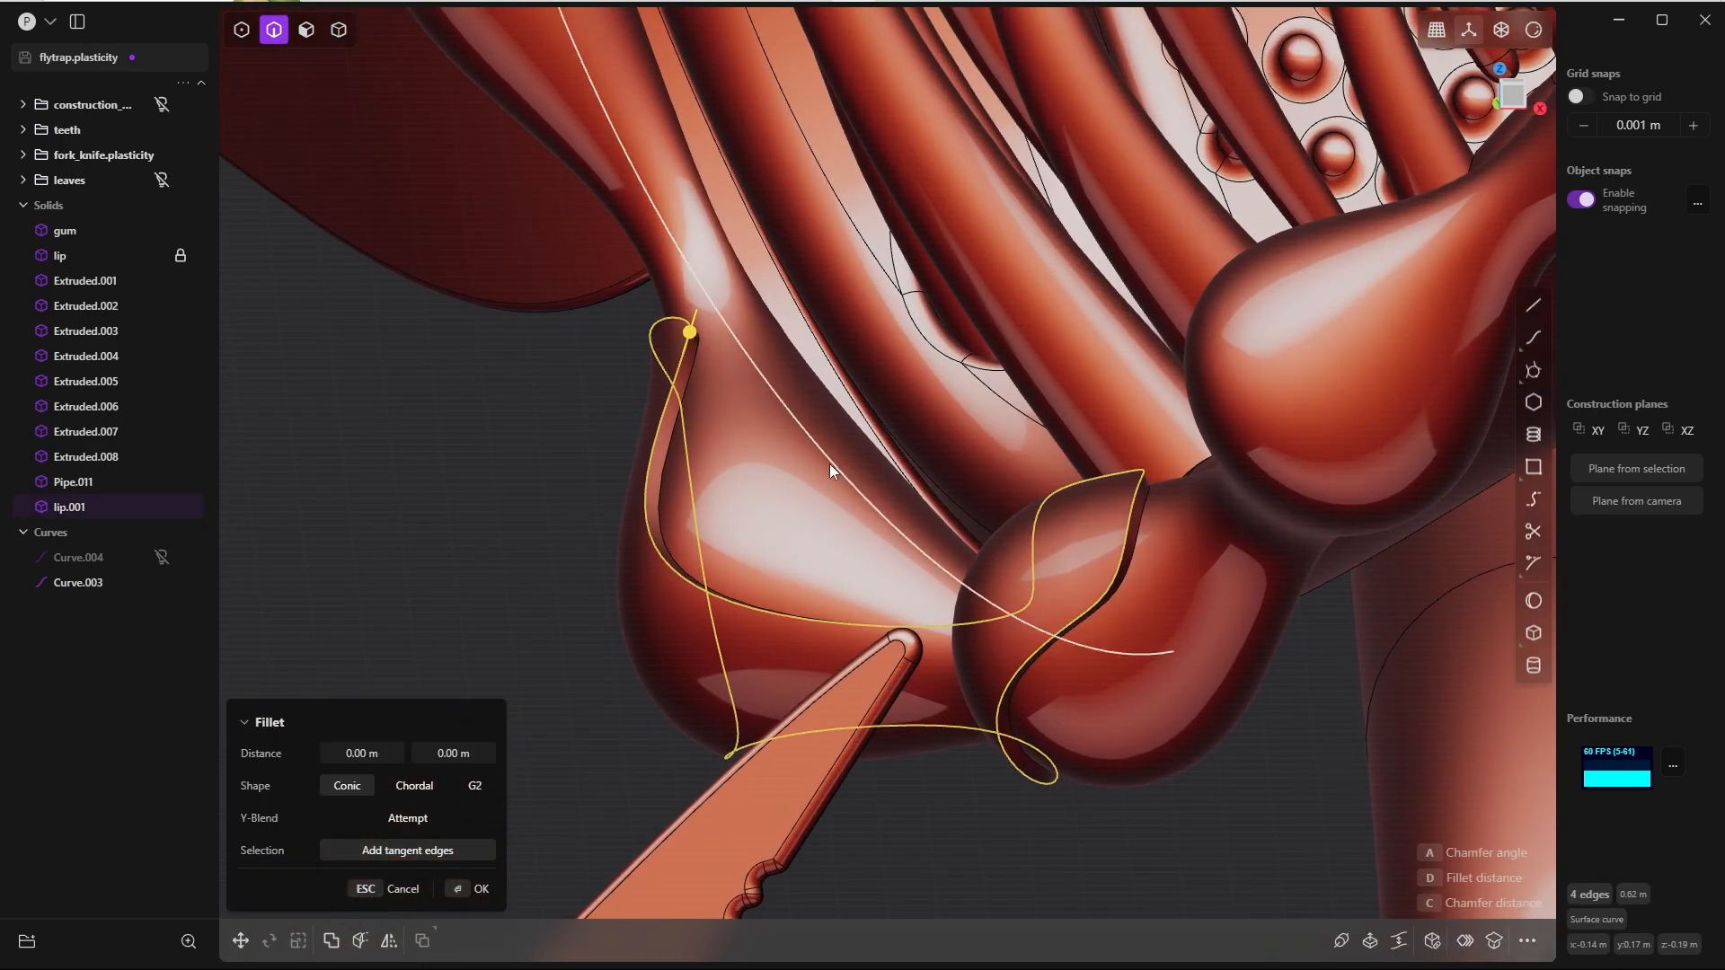
shift+middle_drag(767, 424, 784, 369)
key(d)
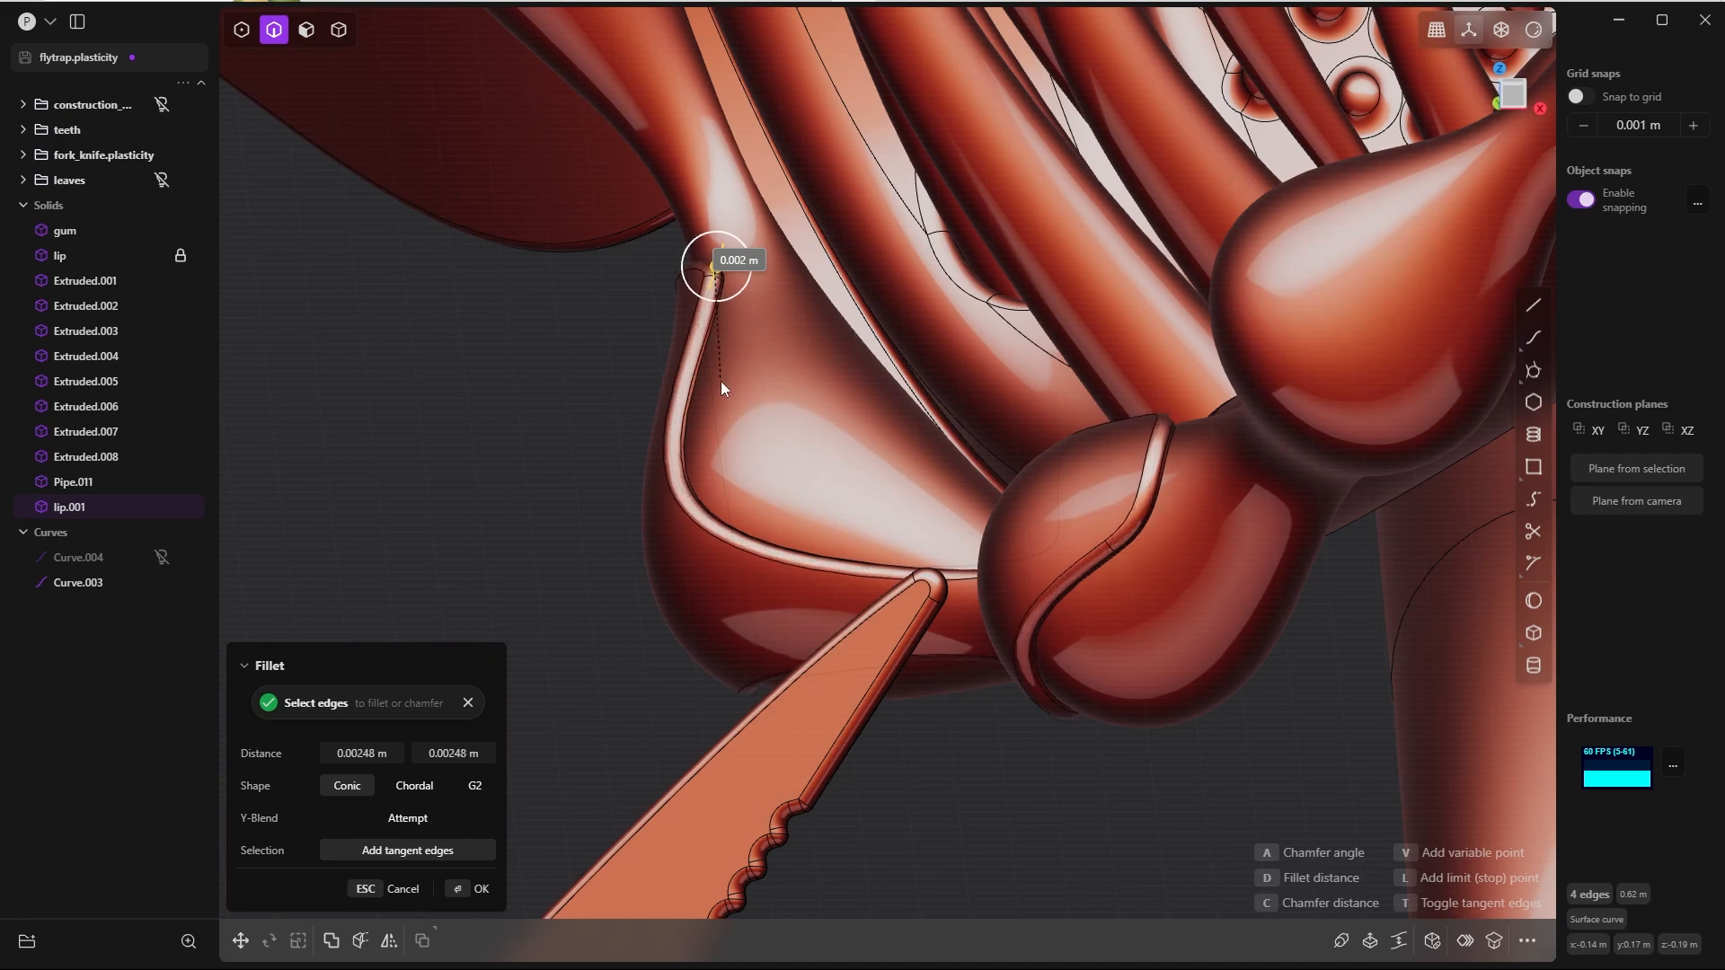
click(698, 449)
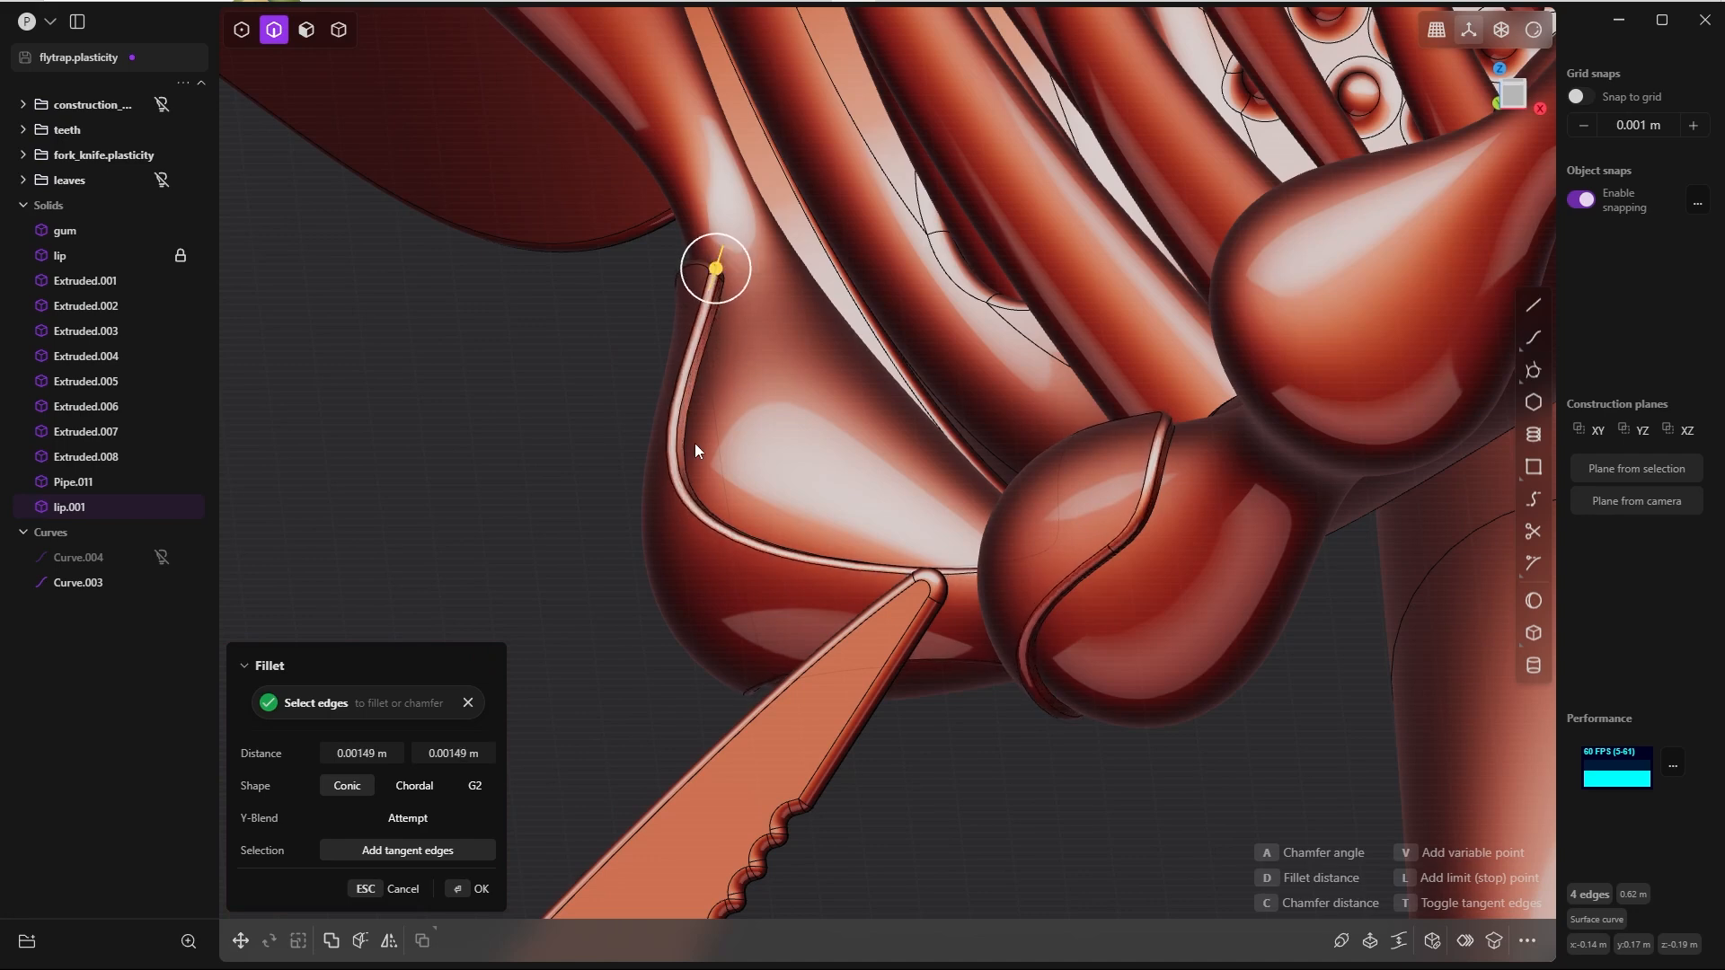
Step: Try to set both fillet distances on the plate's edge loop to 0.002 m
click(353, 751)
click(359, 753)
key(shift+End)
text(2)
key(Tab)
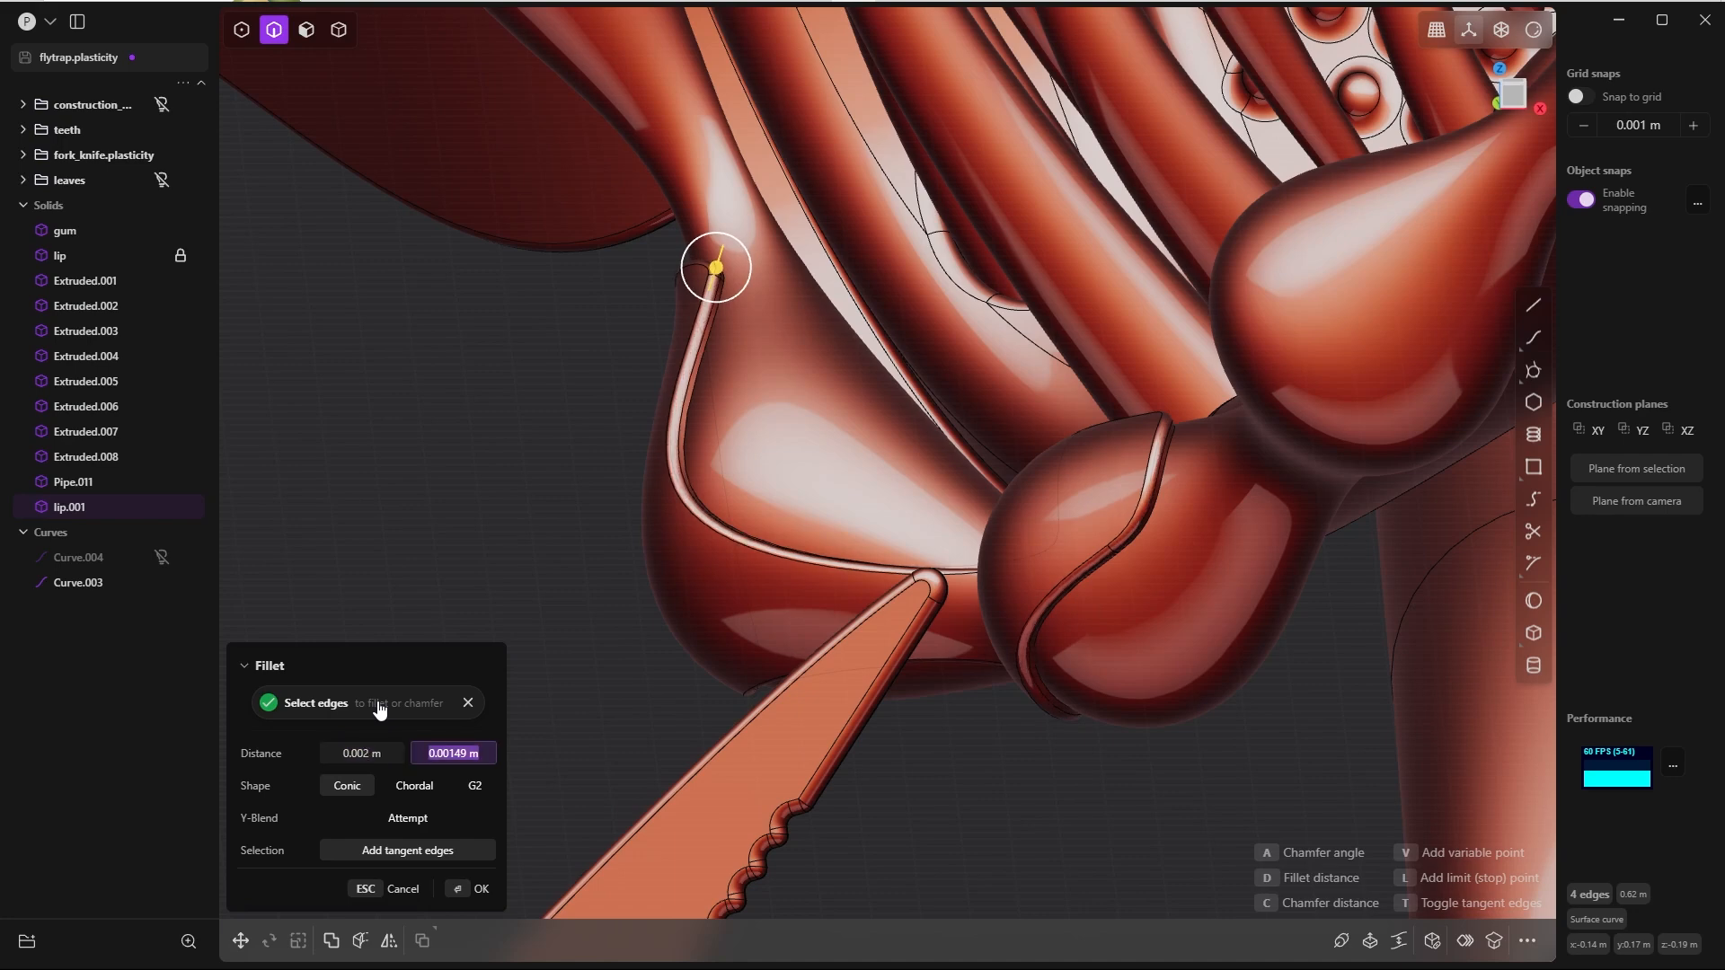
text(2)
key(Tab)
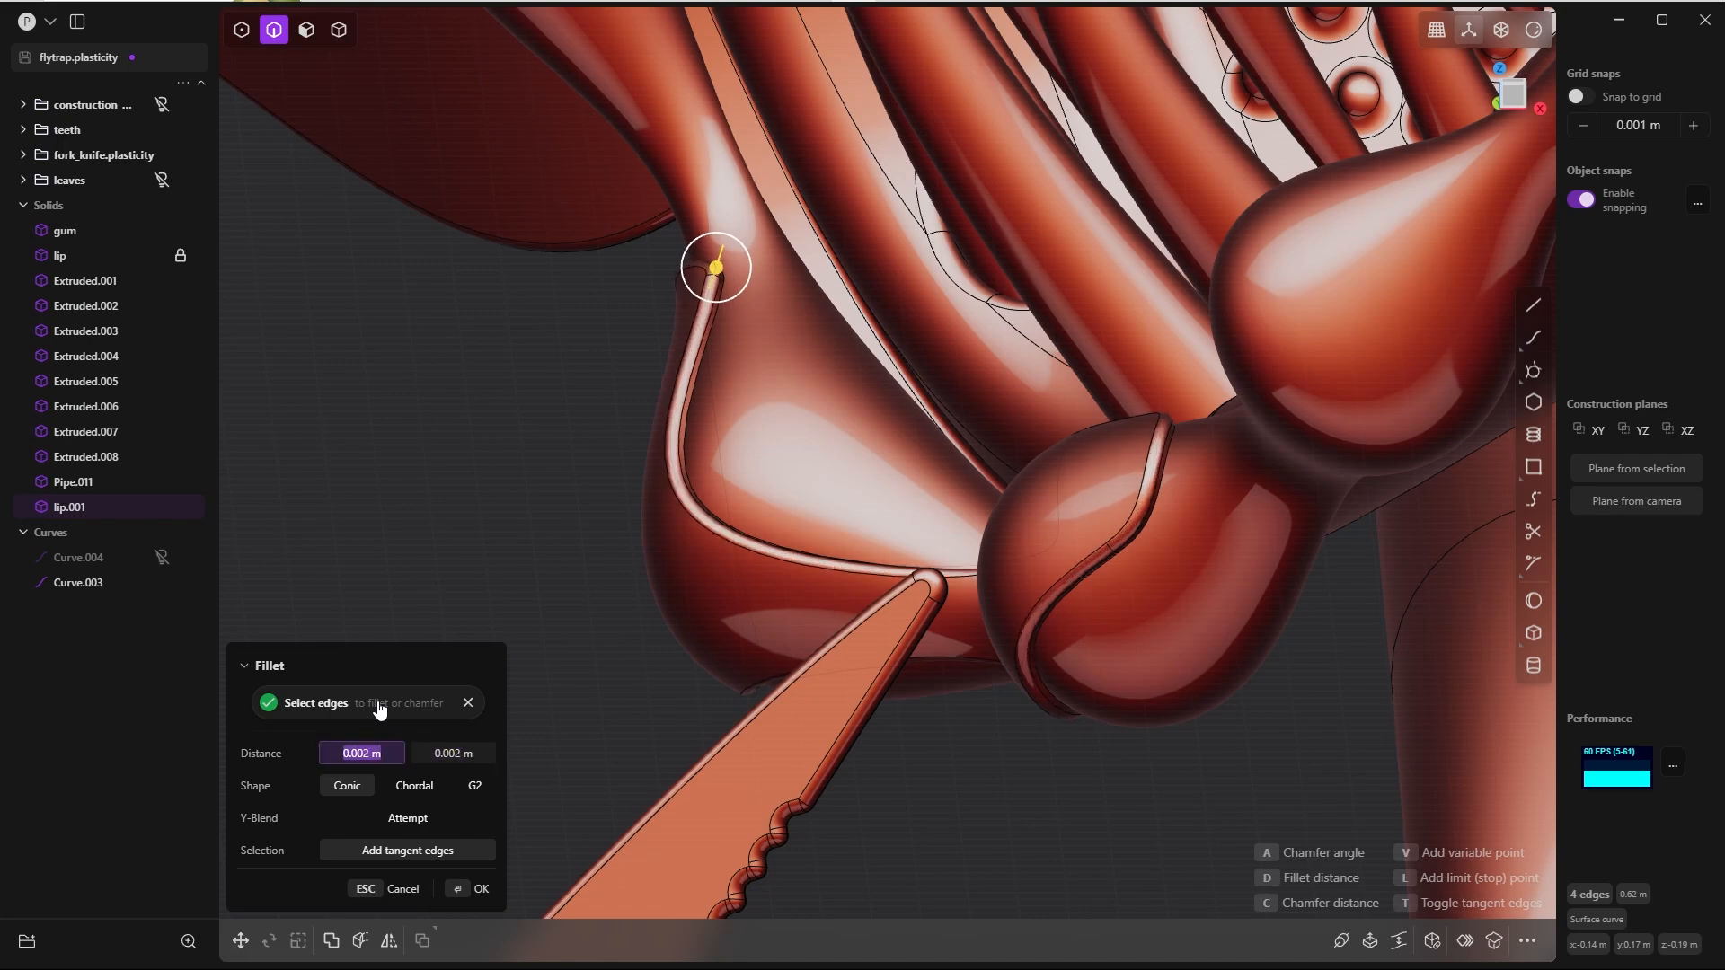
key(Return)
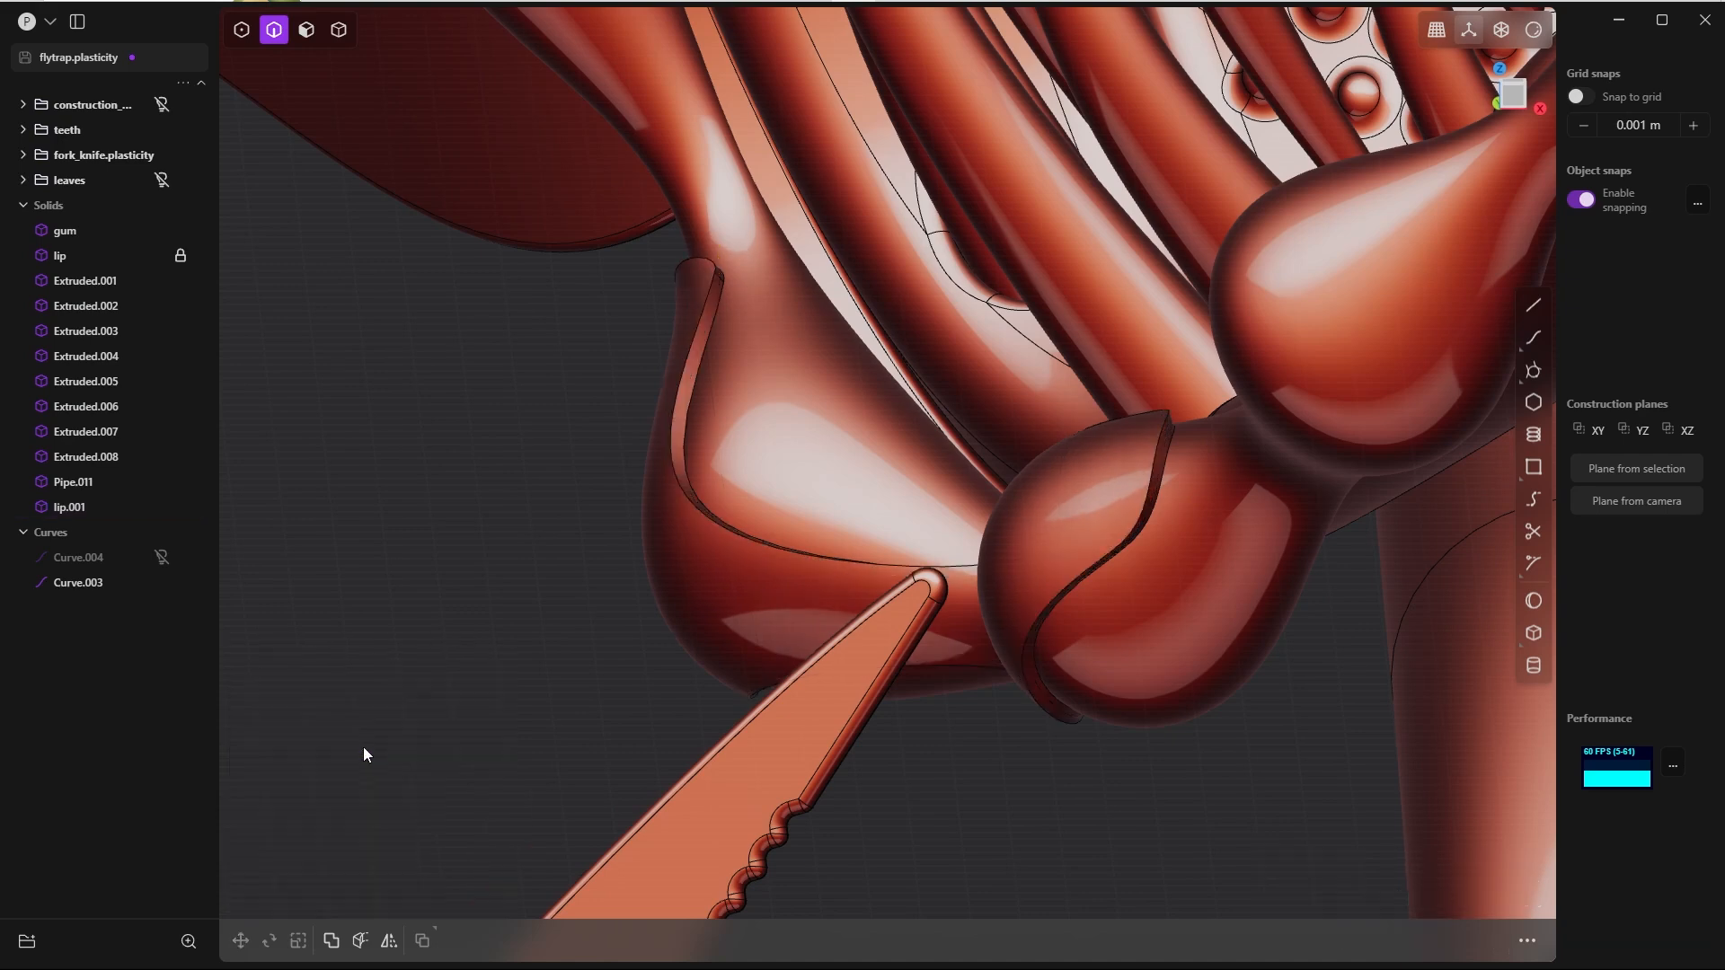
Step: Fillet the outer edge loop of the lip plate with both distances set to 0.003 m
double_click(682, 494)
key(b)
click(361, 753)
text(.002)
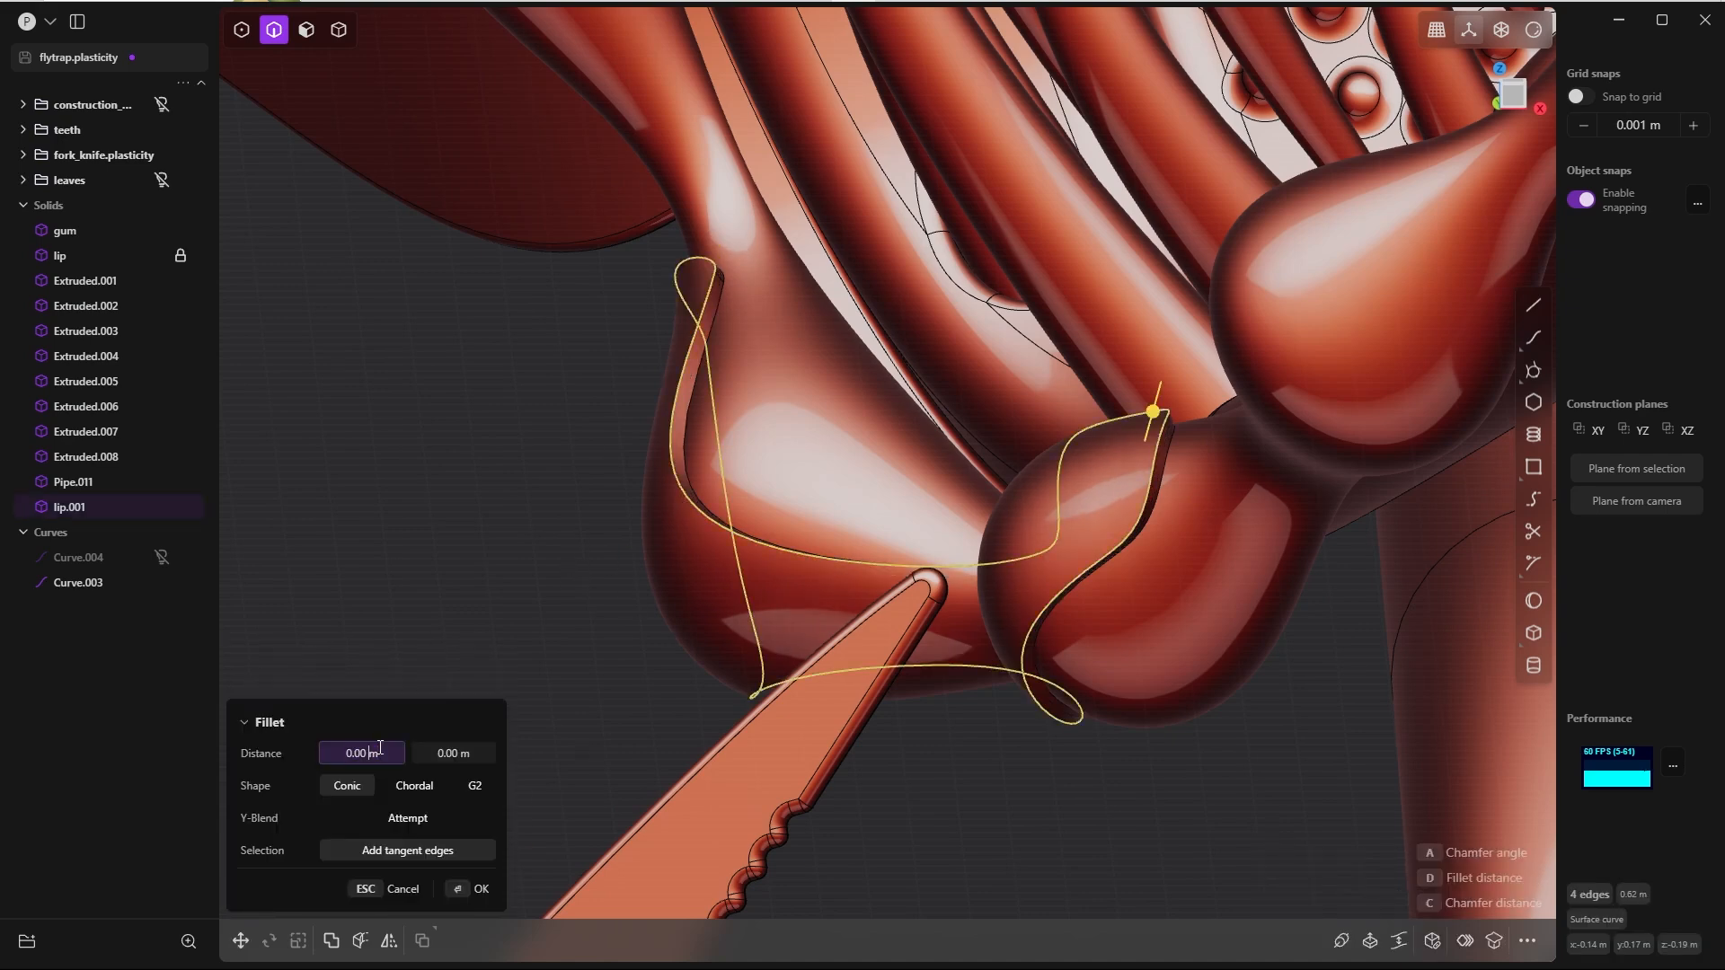
key(Tab)
text(.002)
key(Tab)
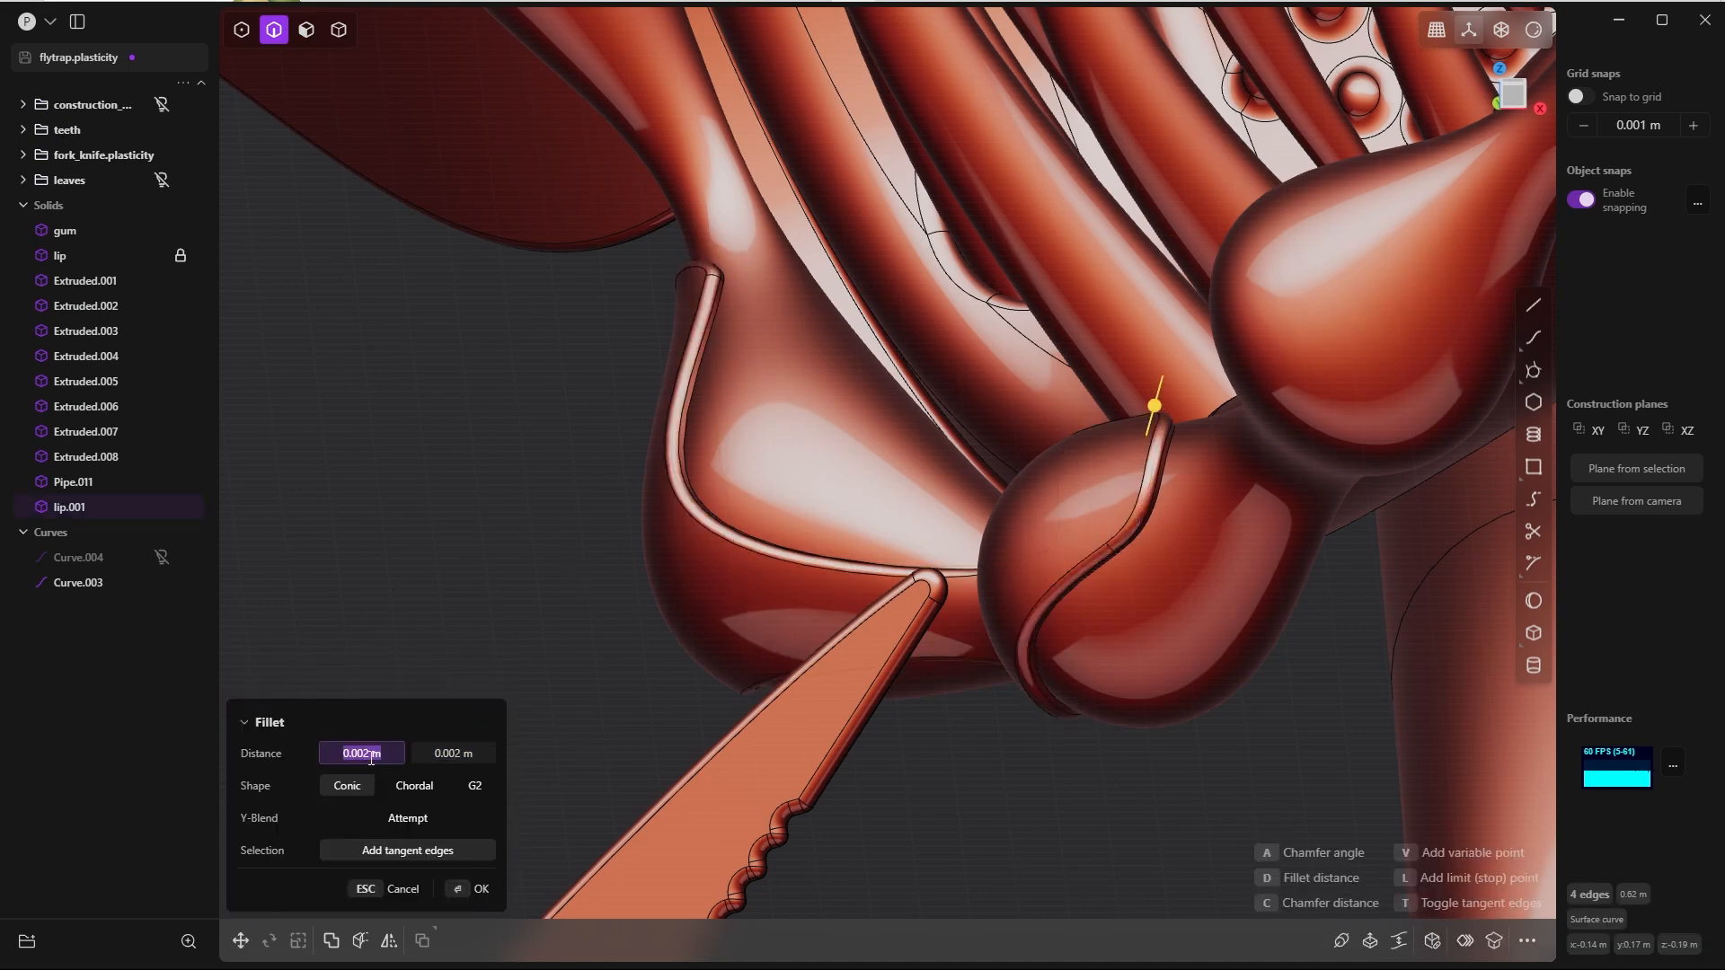
text(.003)
key(Tab)
text(.003)
key(Tab)
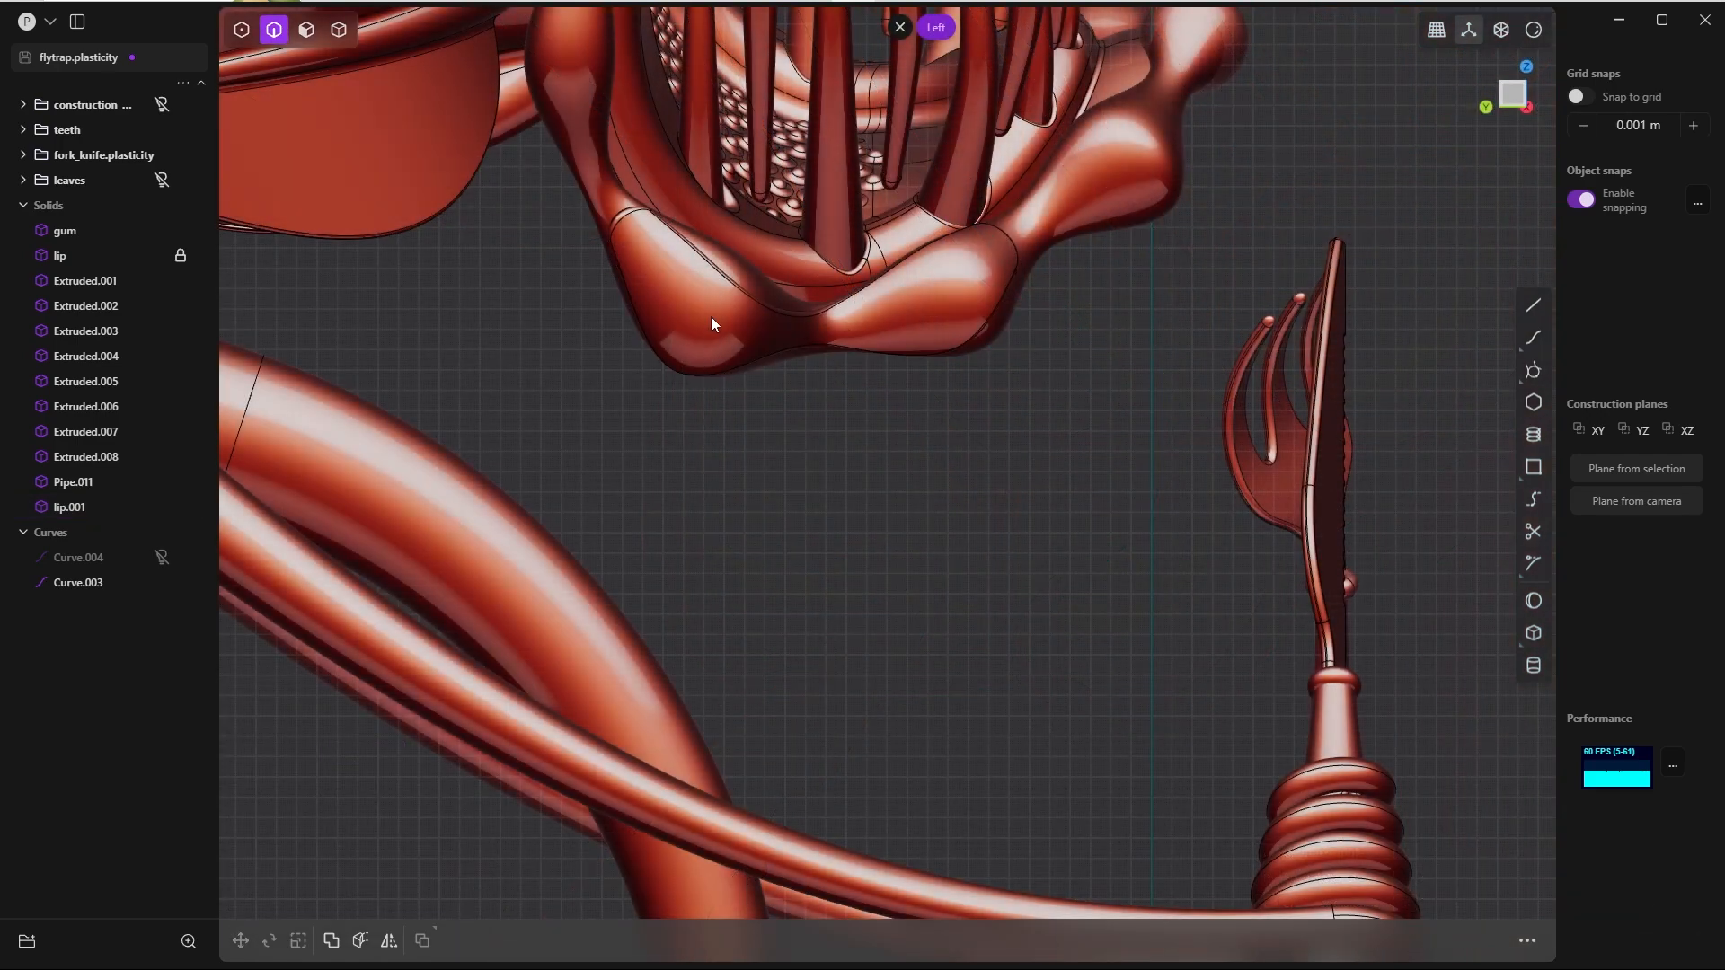
Step: Draw a vertical line about 0.21 m long below the lower lip in the left view
key(l)
click(844, 388)
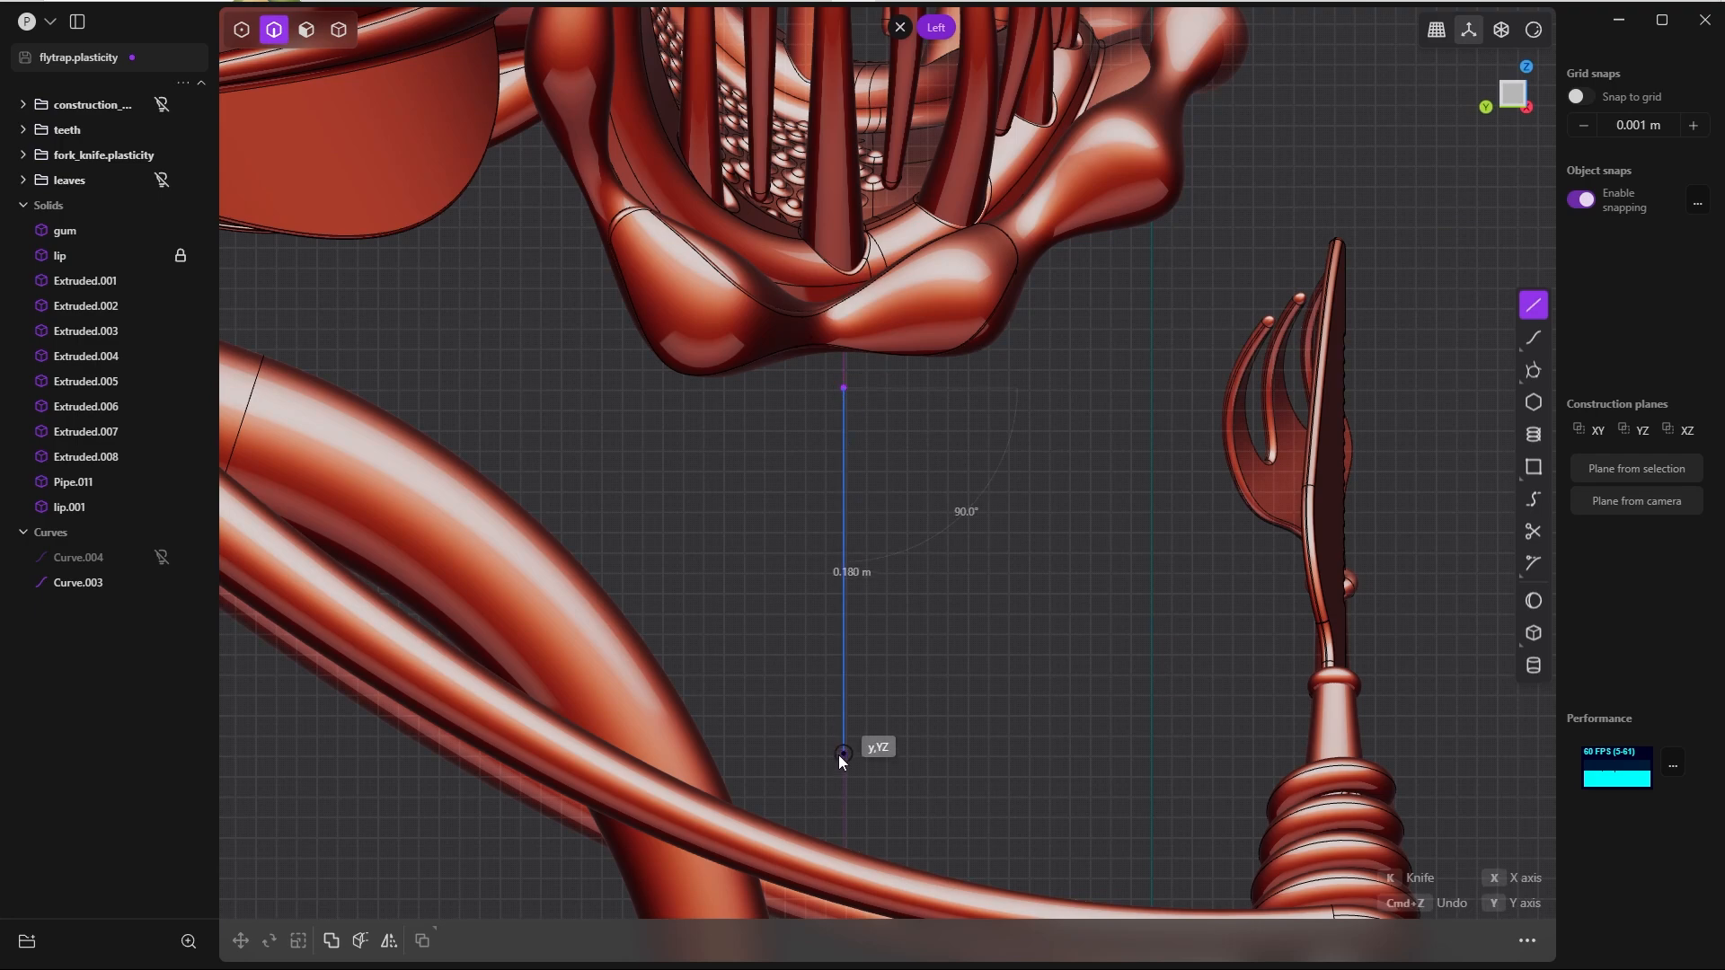
click(846, 812)
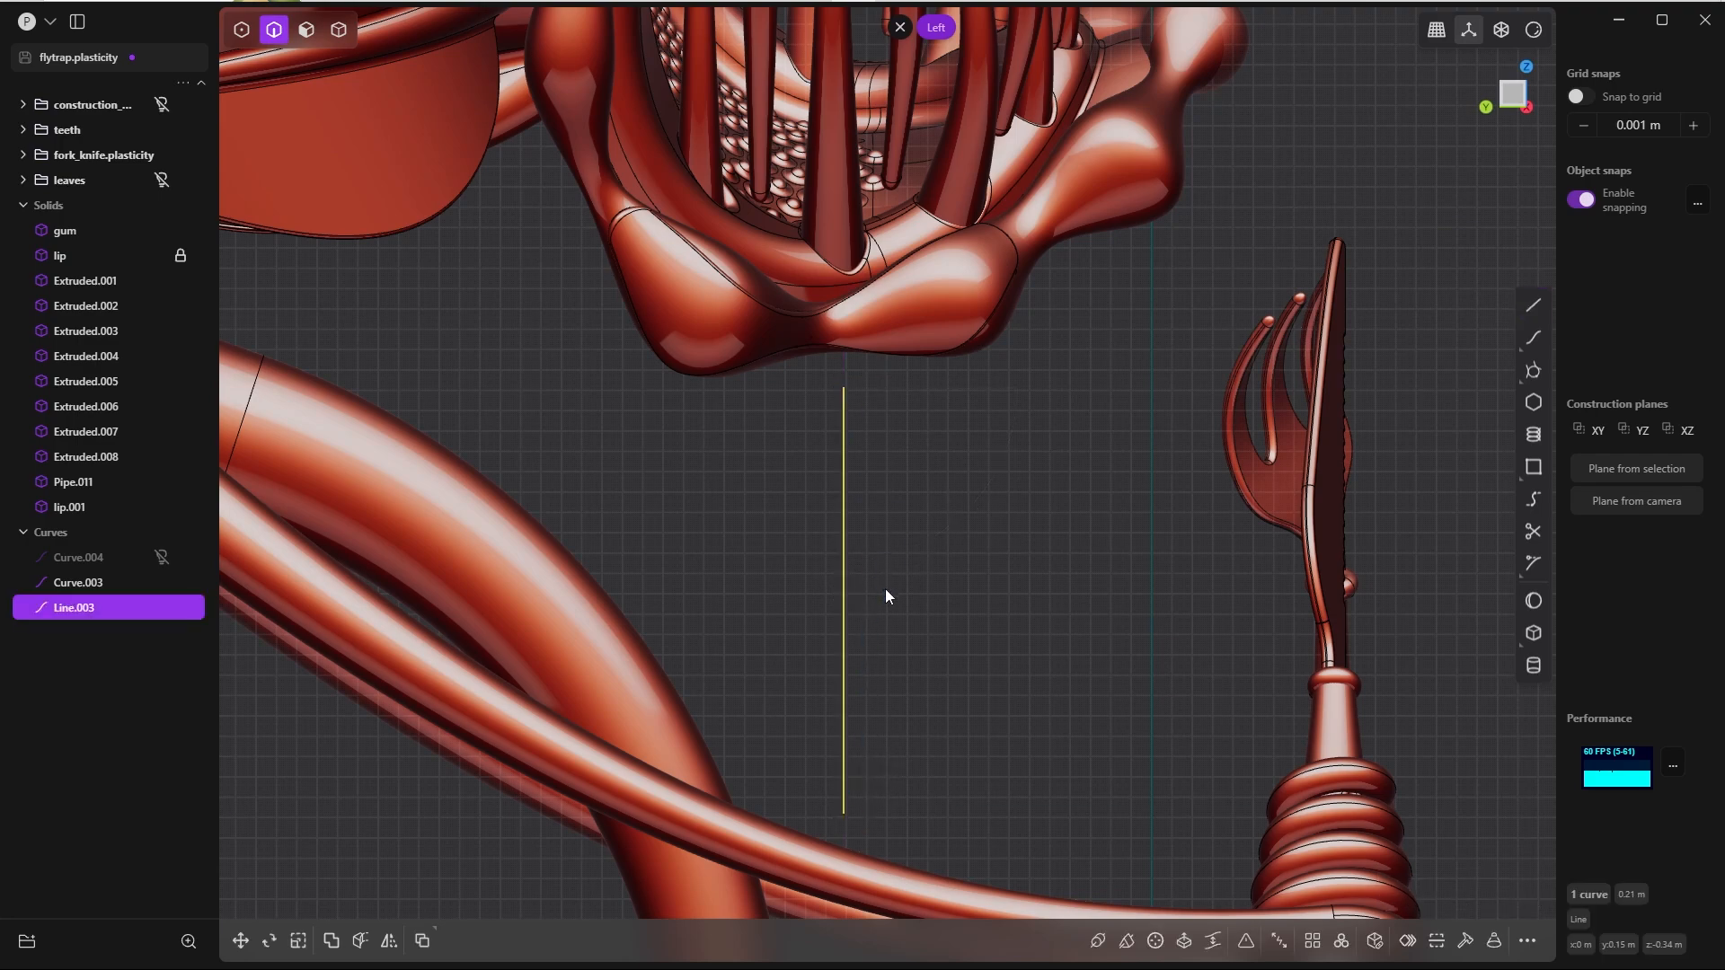
Step: In the bottom view, move the vertical line beneath the open side of the lip, to about X -0.25 m, Y 0.27 m
click(869, 626)
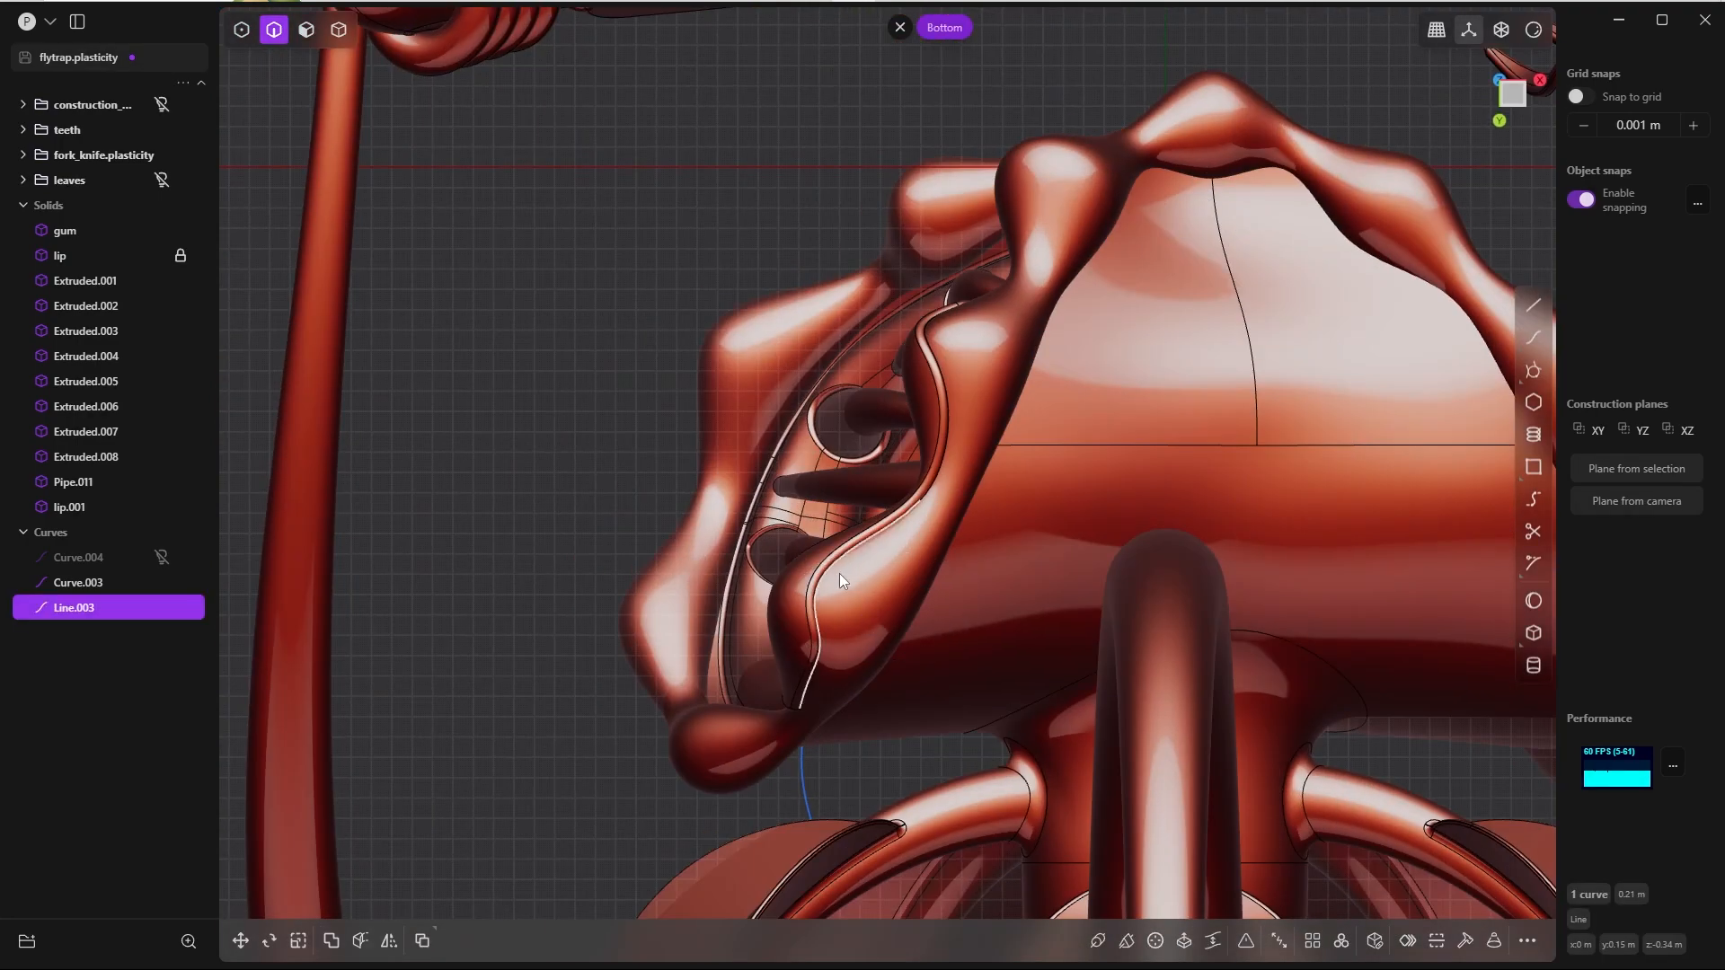
scroll(845, 521, down, 5)
key(g)
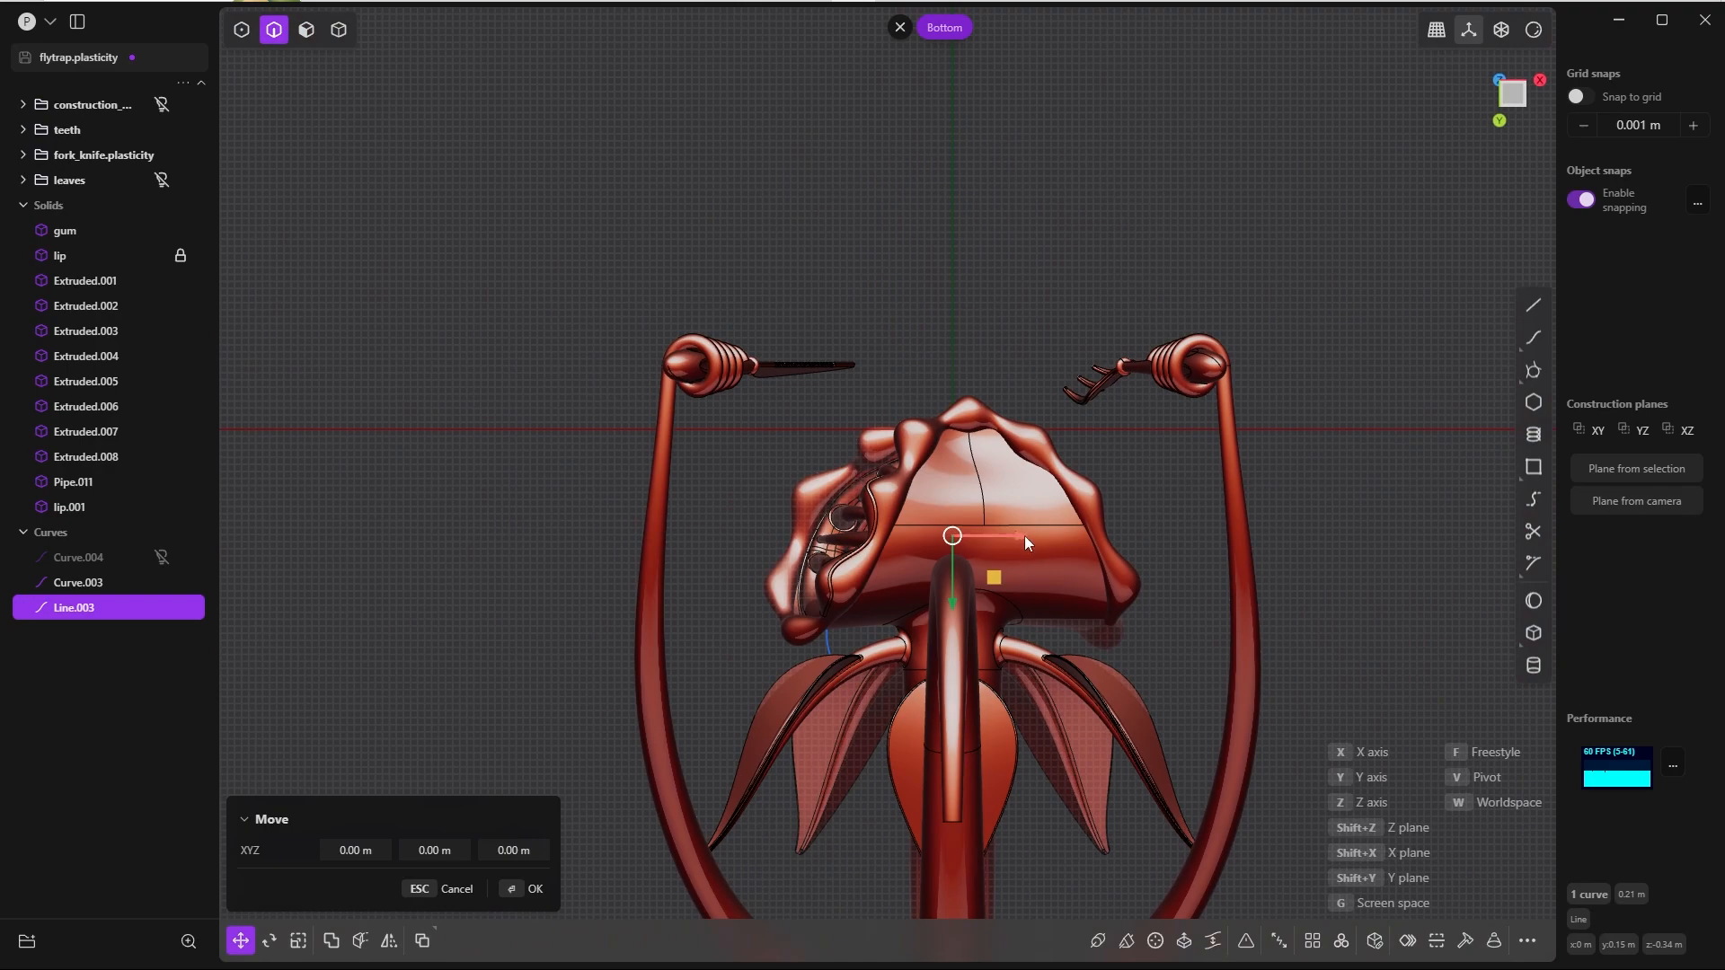
drag(1019, 537, 764, 686)
key(Return)
Step: Move the line by about 0.068 m in X and -0.049 m in Y so it sits under the lower lip's rounded bulge
scroll(912, 693, up, 6)
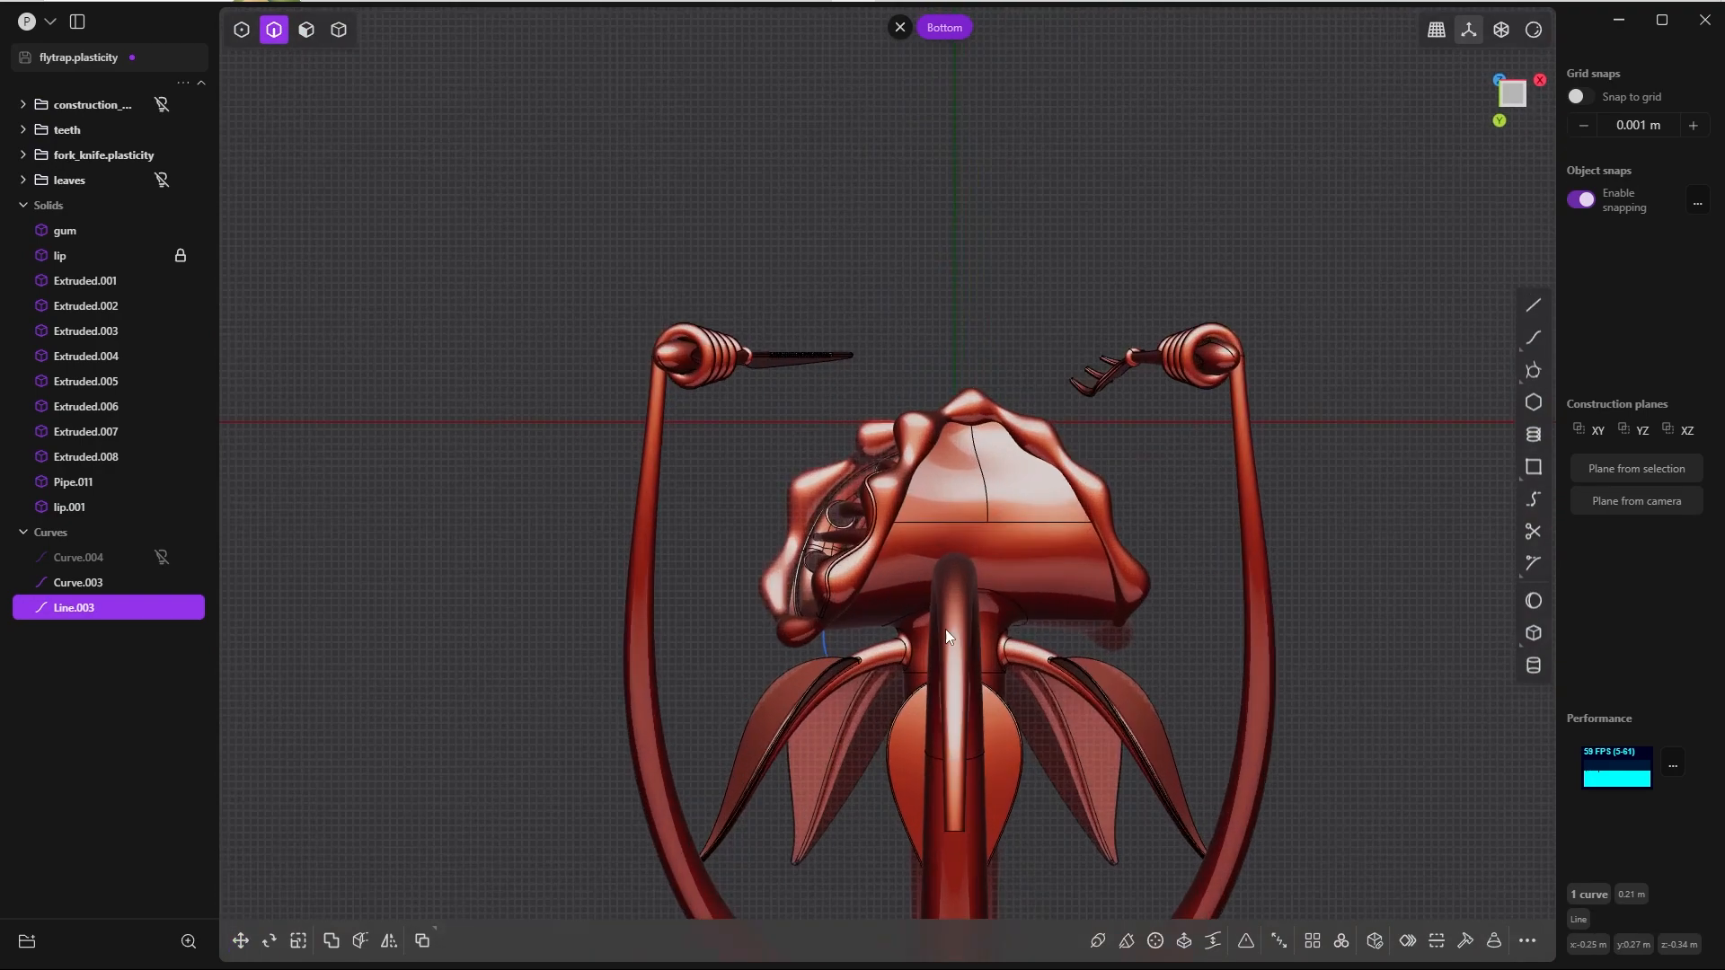
key(g)
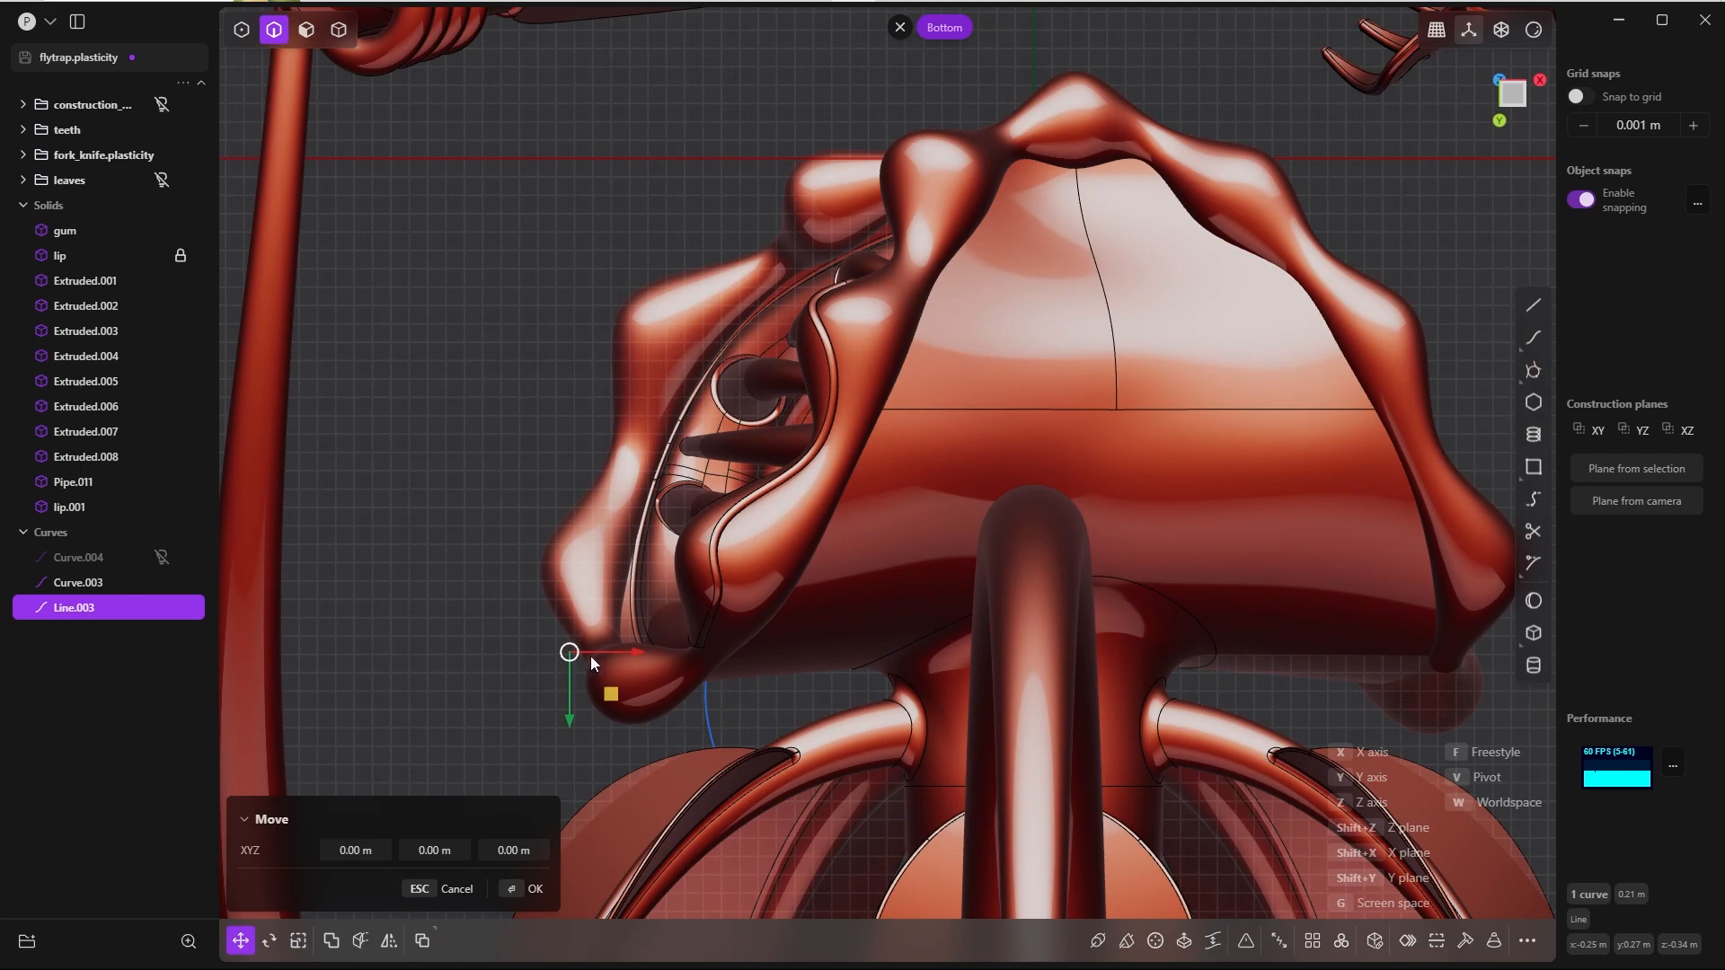
drag(633, 654, 767, 656)
drag(704, 721, 708, 641)
drag(777, 570, 763, 568)
drag(693, 633, 697, 562)
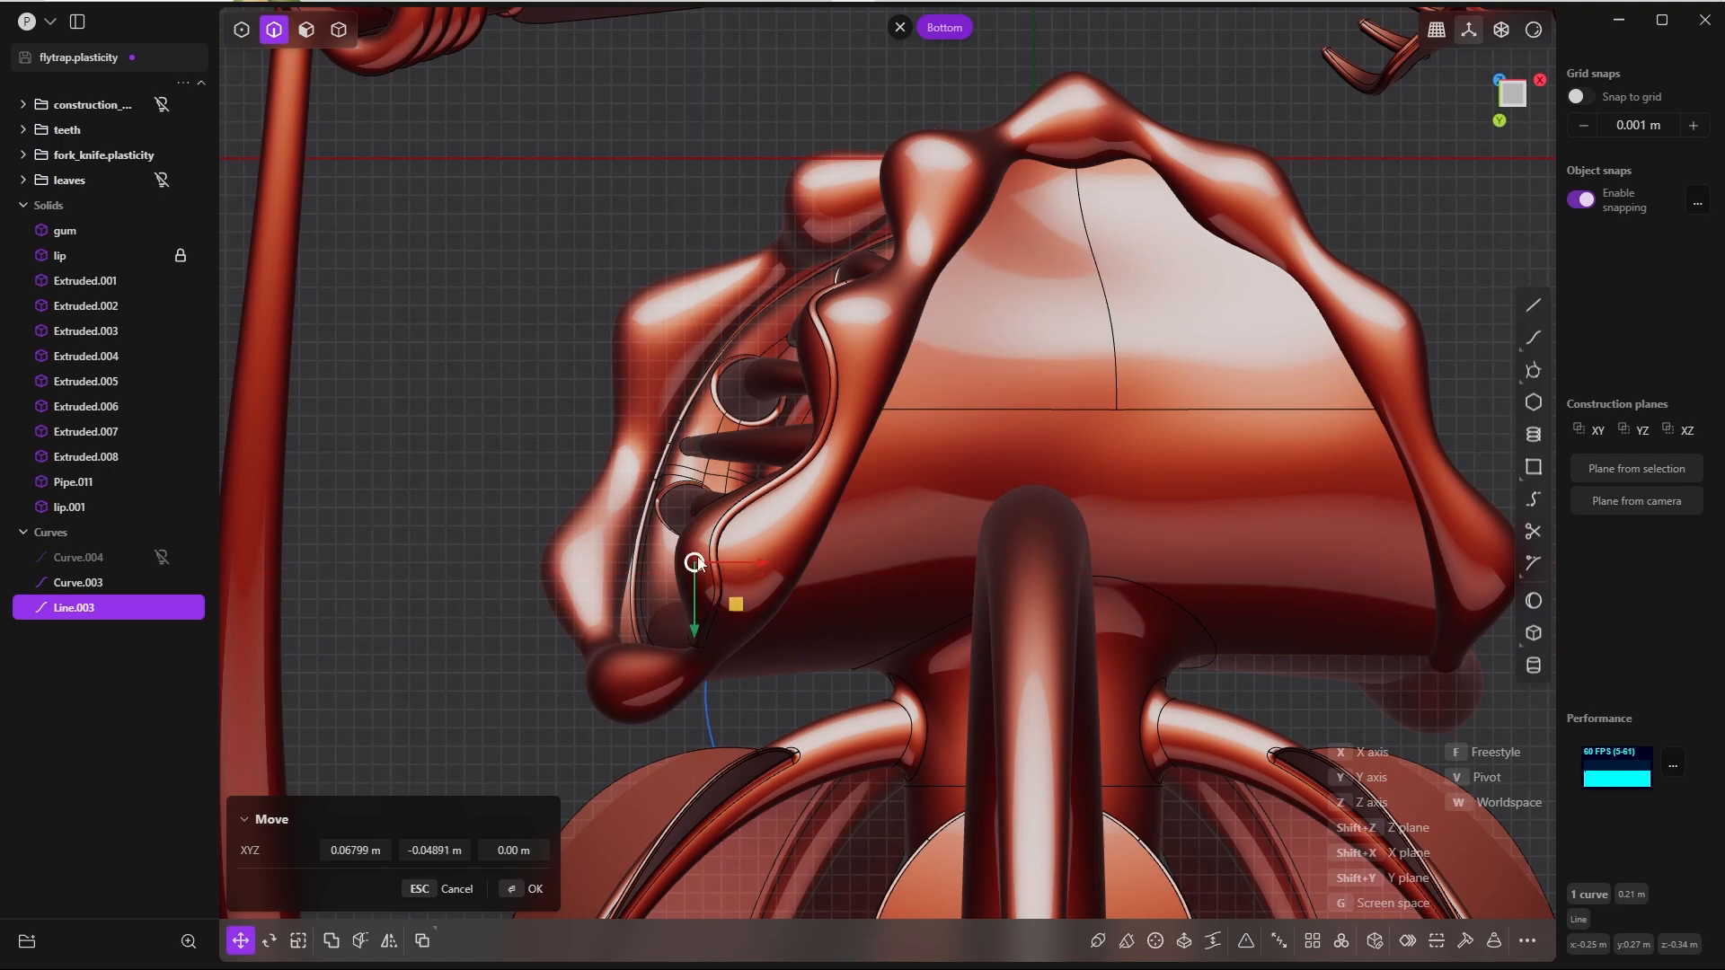
scroll(706, 563, up, 5)
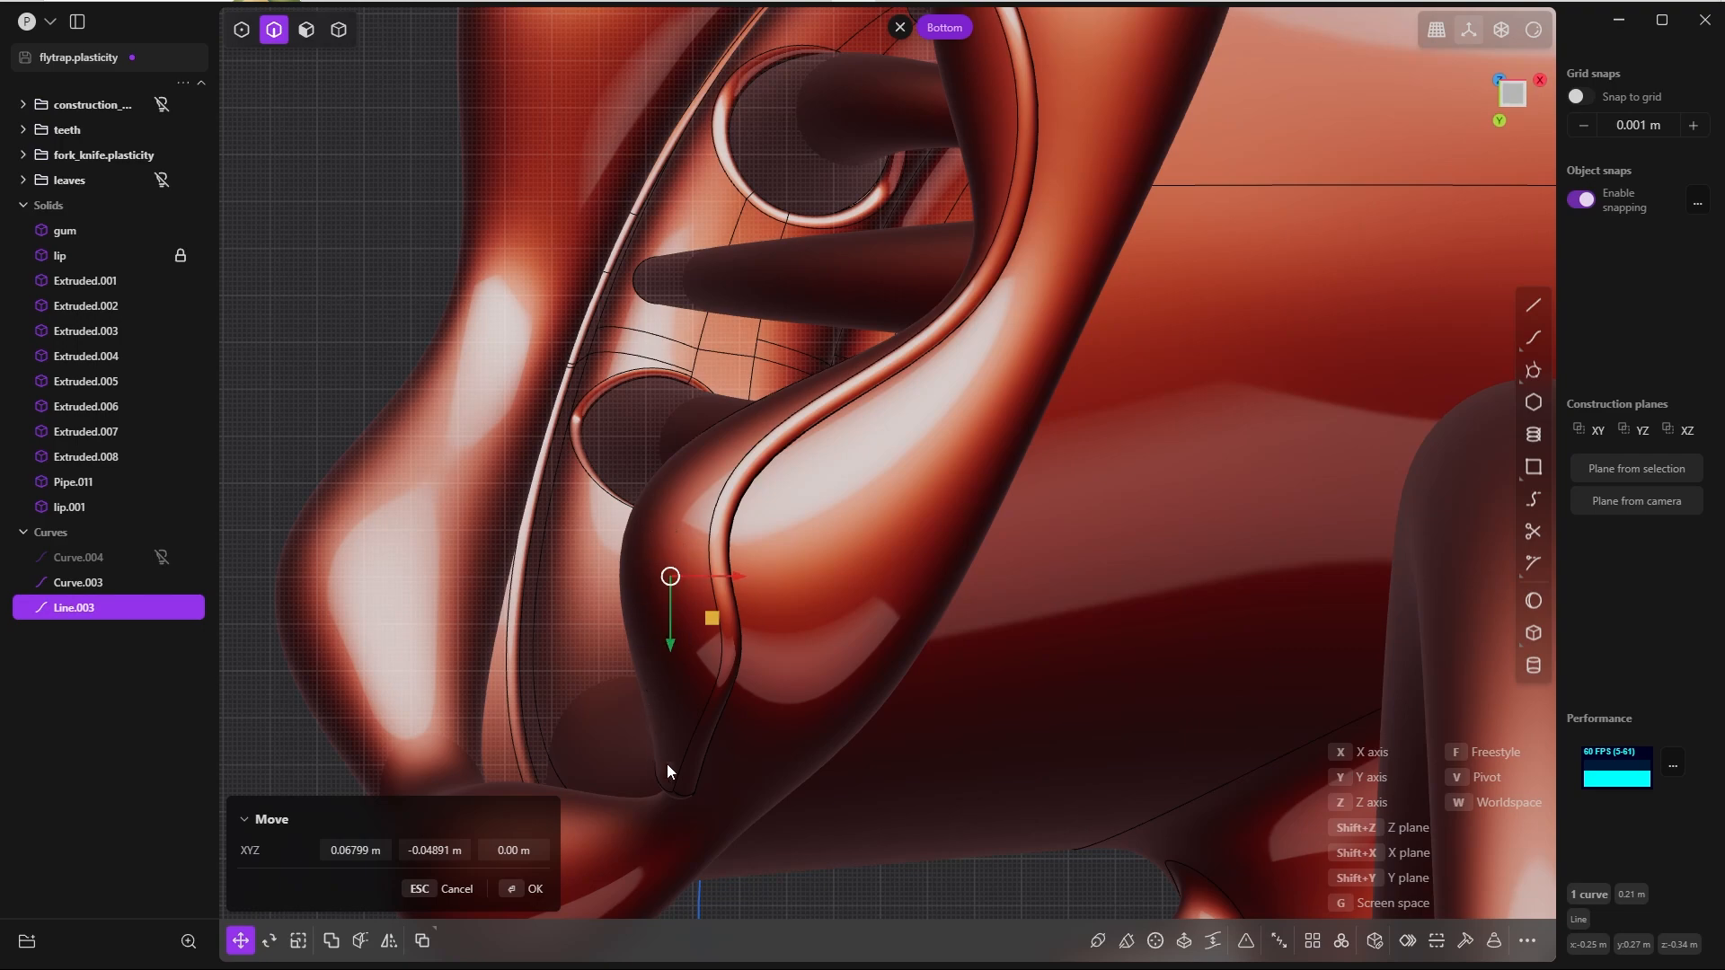
click(516, 890)
Step: In the left view, raise the line about 0.02 m along Z so its upper end overlaps the lip bulge
key(grave)
click(760, 439)
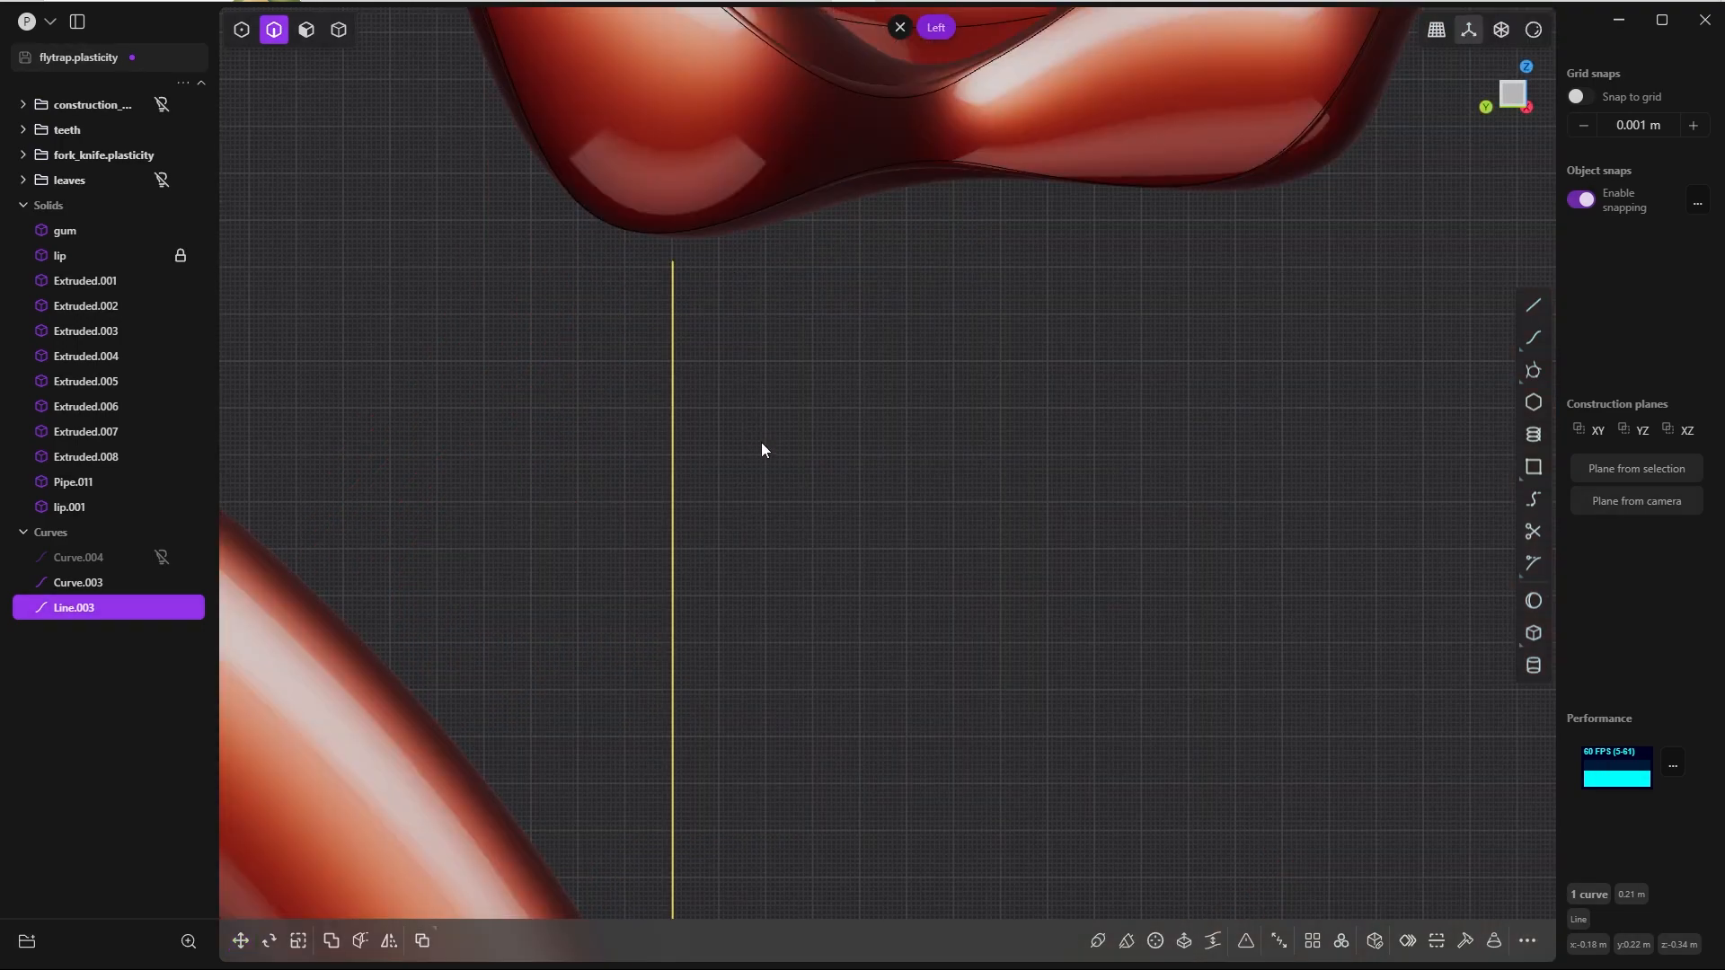
scroll(768, 404, down, 3)
shift+middle_drag(776, 339, 821, 482)
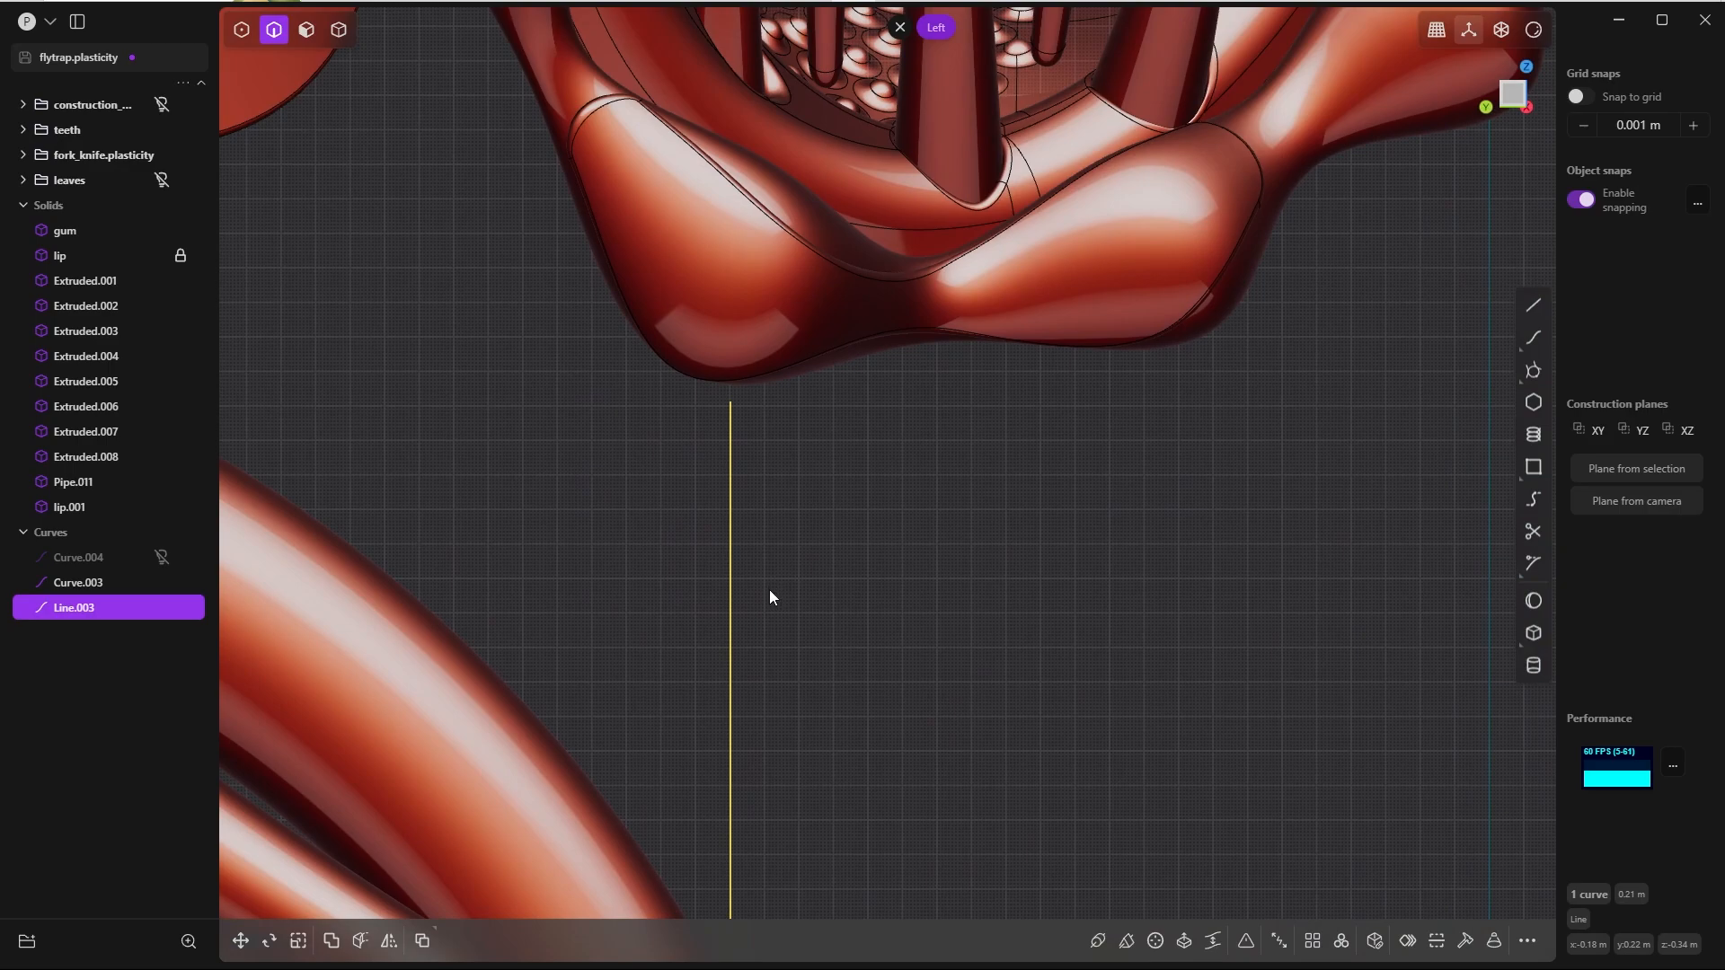
key(g)
drag(730, 699, 726, 606)
click(531, 888)
Step: Switch to the front view and hide the fork_knife.plasticity group
scroll(869, 436, down, 5)
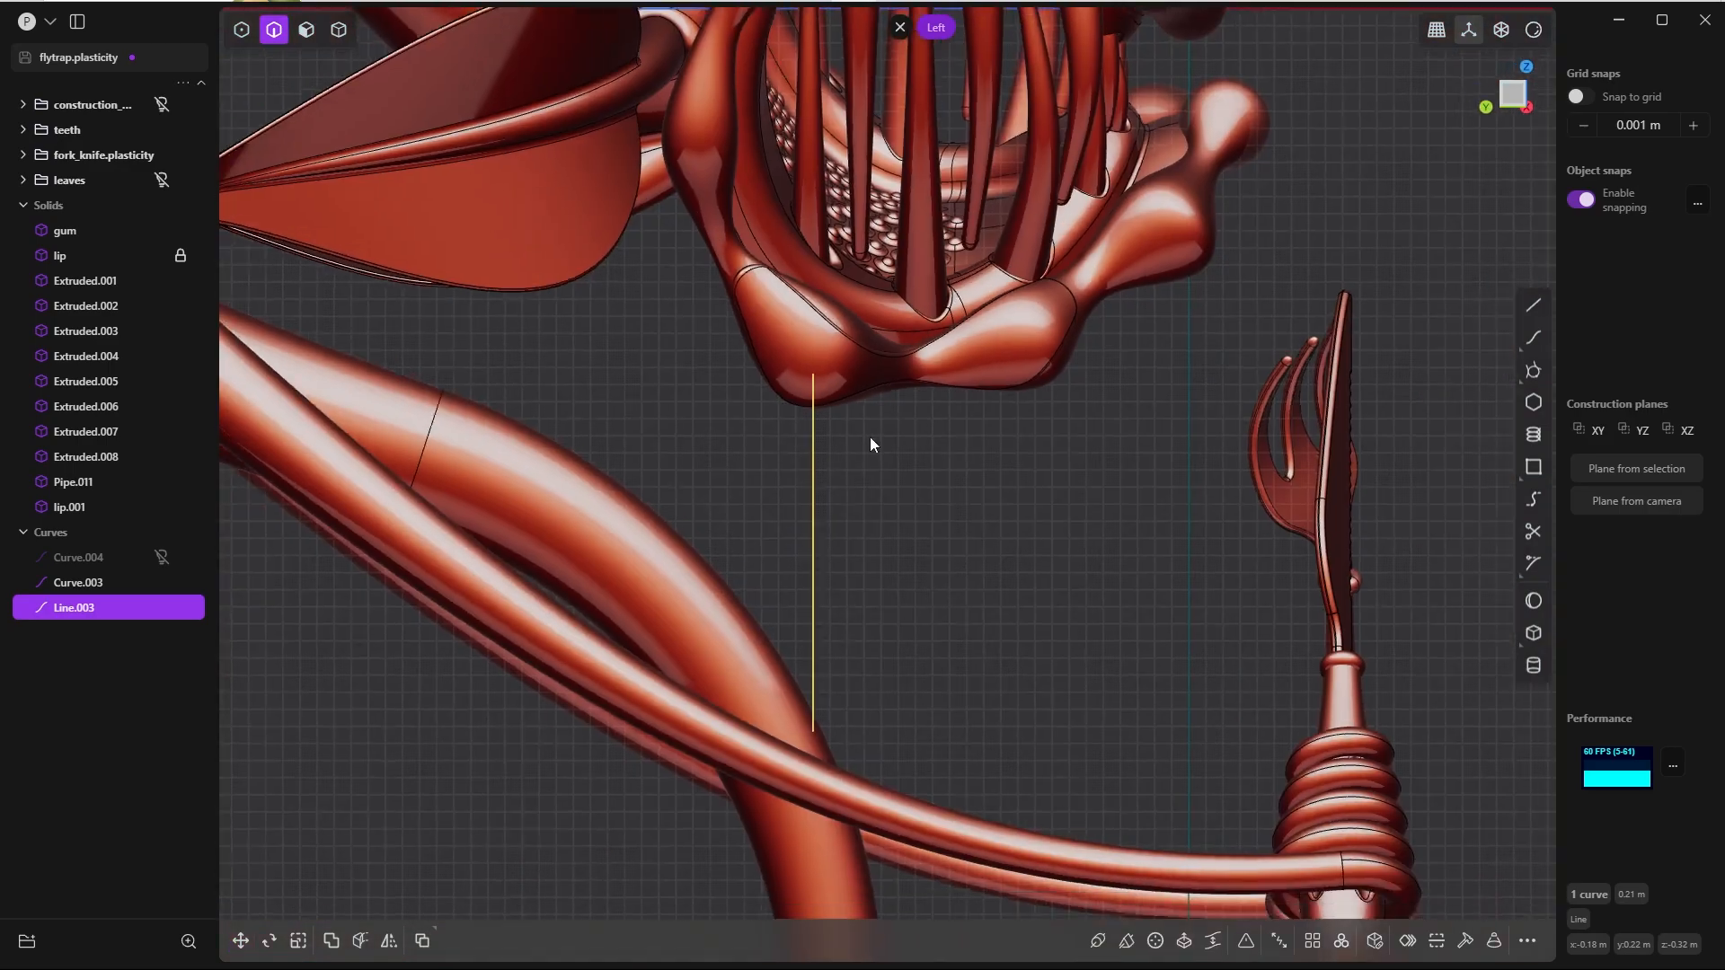
middle_drag(869, 437, 553, 440)
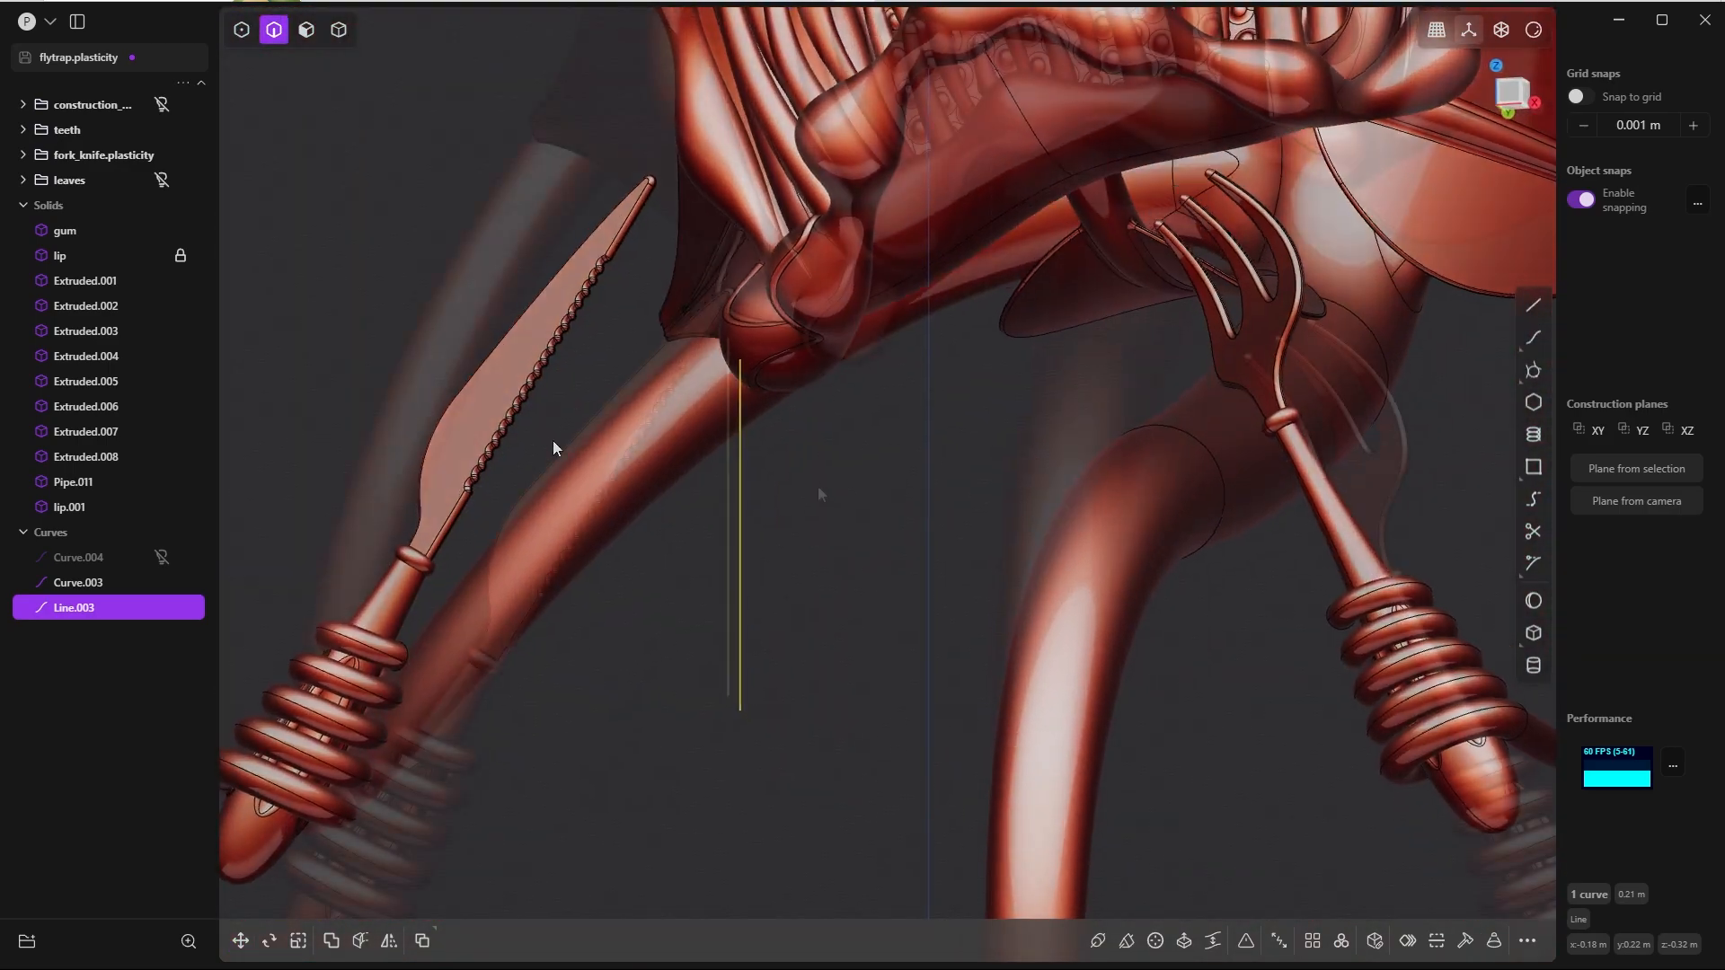
key(grave)
click(725, 475)
click(162, 155)
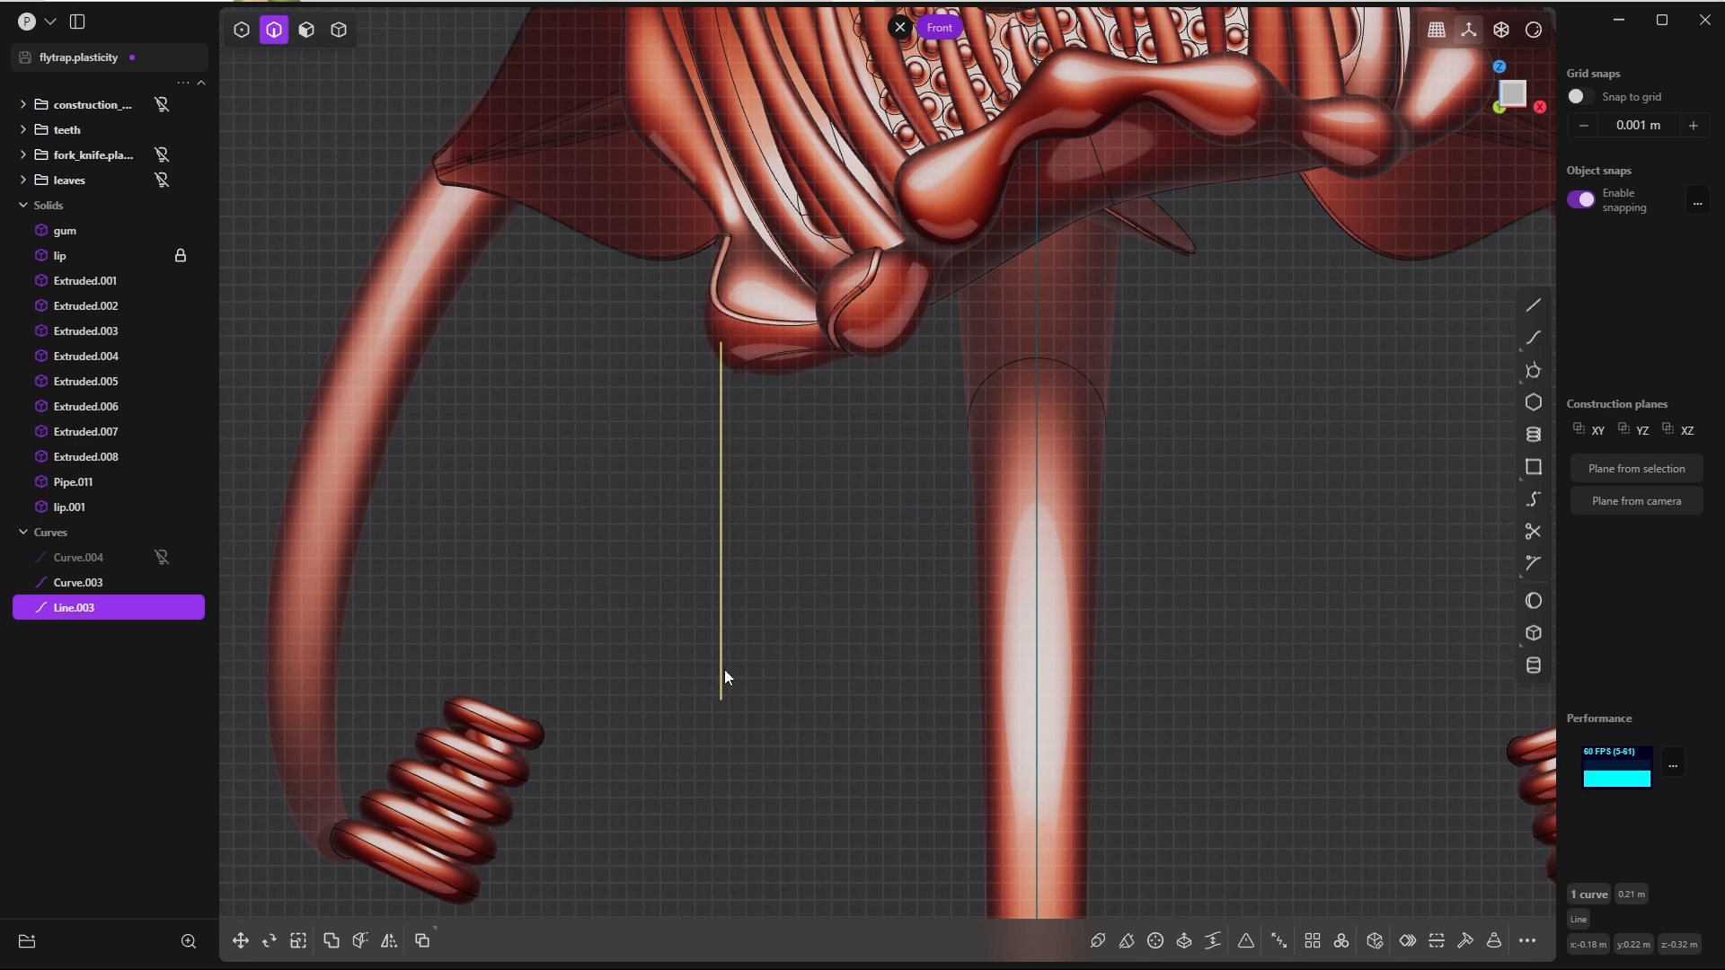
Step: Duplicate the vertical line, shift the copy about 0.022 m in X, and position it beneath the lip at about Y 0.18 m
key(ctrl+d)
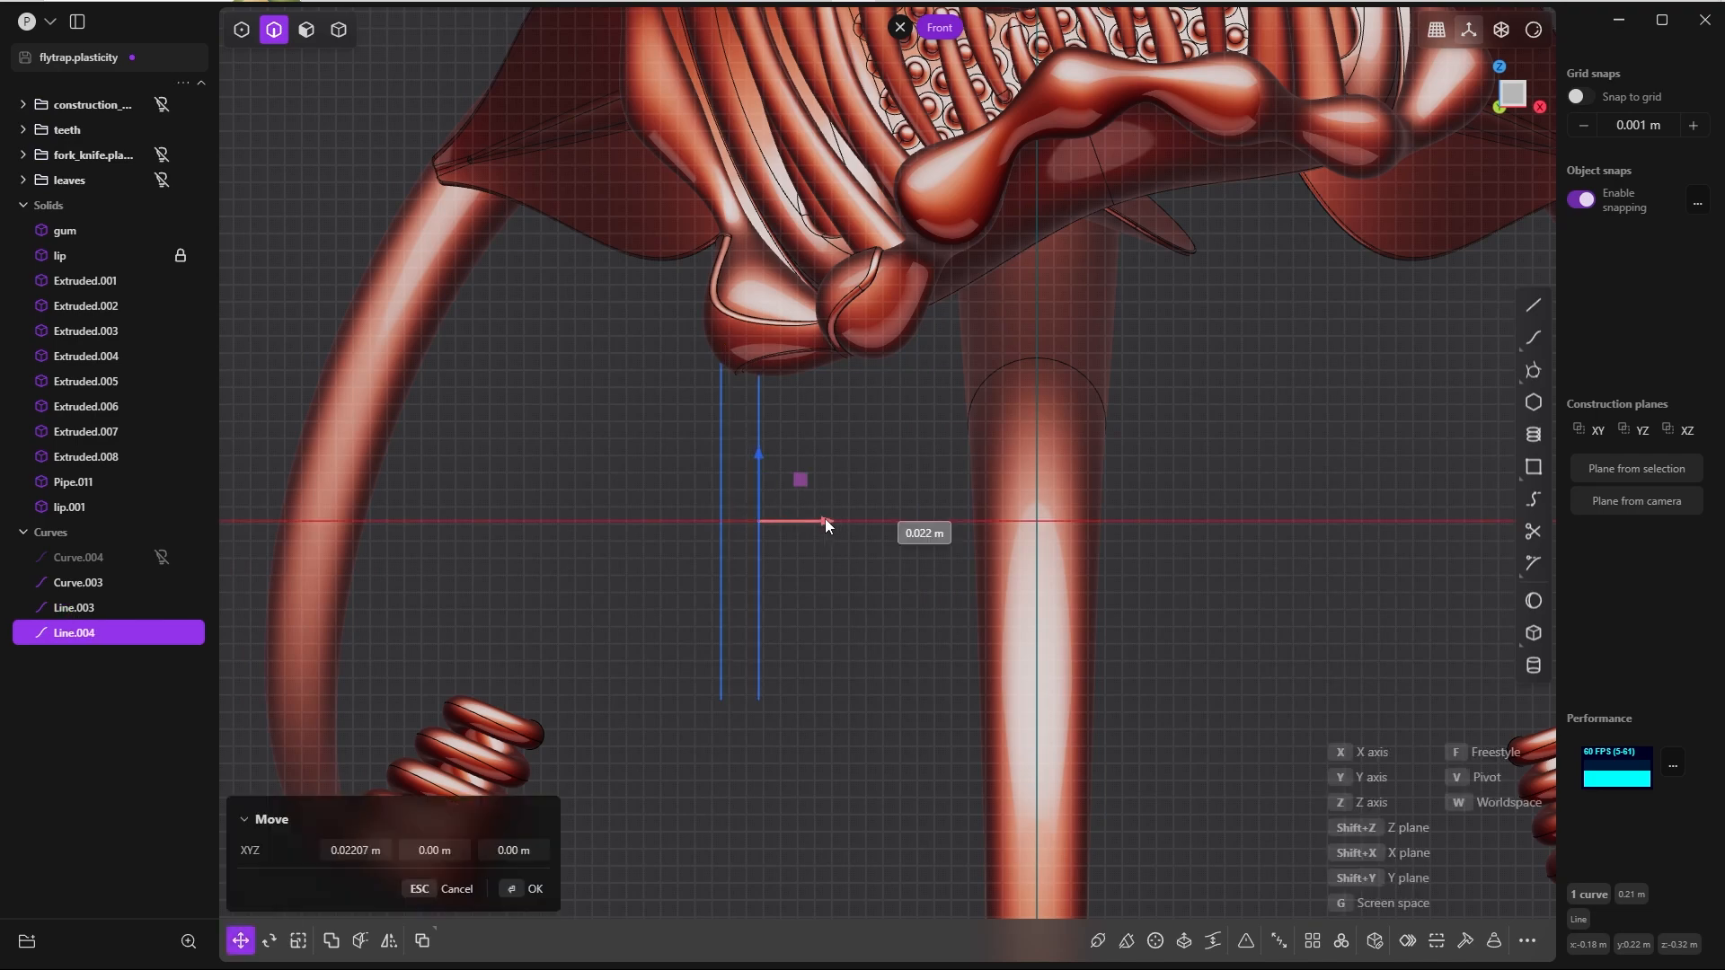
click(826, 520)
key(ctrl+KP_7)
key(g)
key(g)
scroll(822, 458, up, 6)
click(714, 588)
scroll(764, 566, down, 5)
Step: In the left view, scale the copied line down to about 0.12 m long
key(ctrl+KP_3)
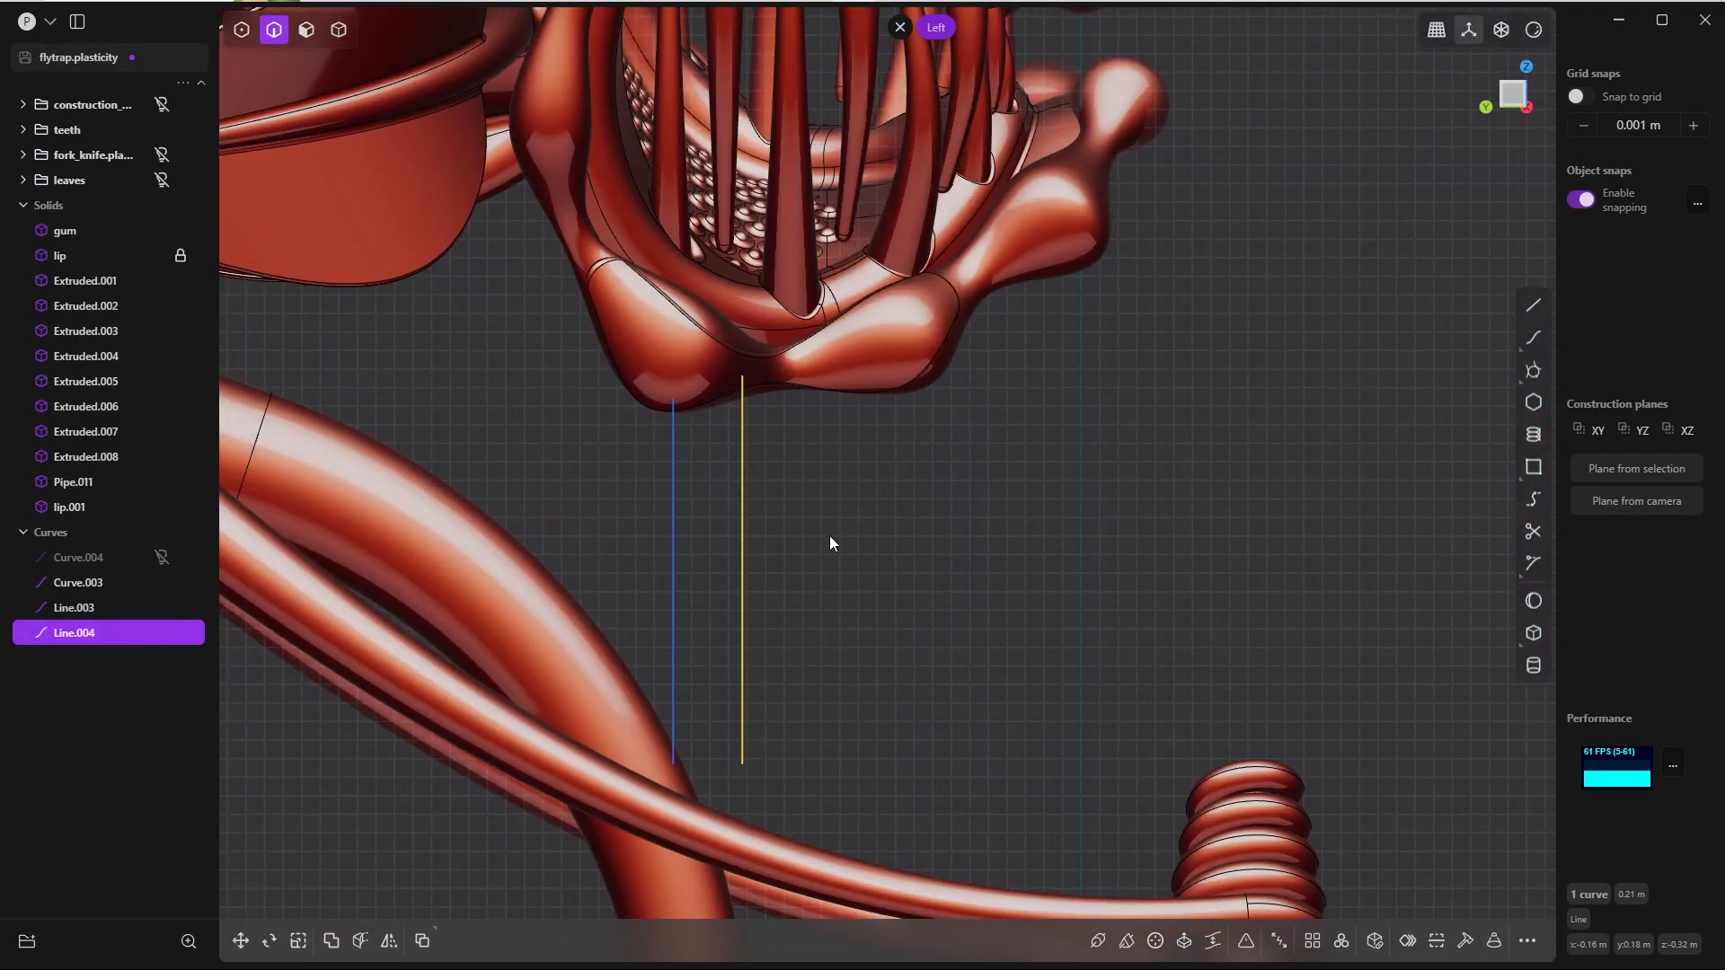
key(s)
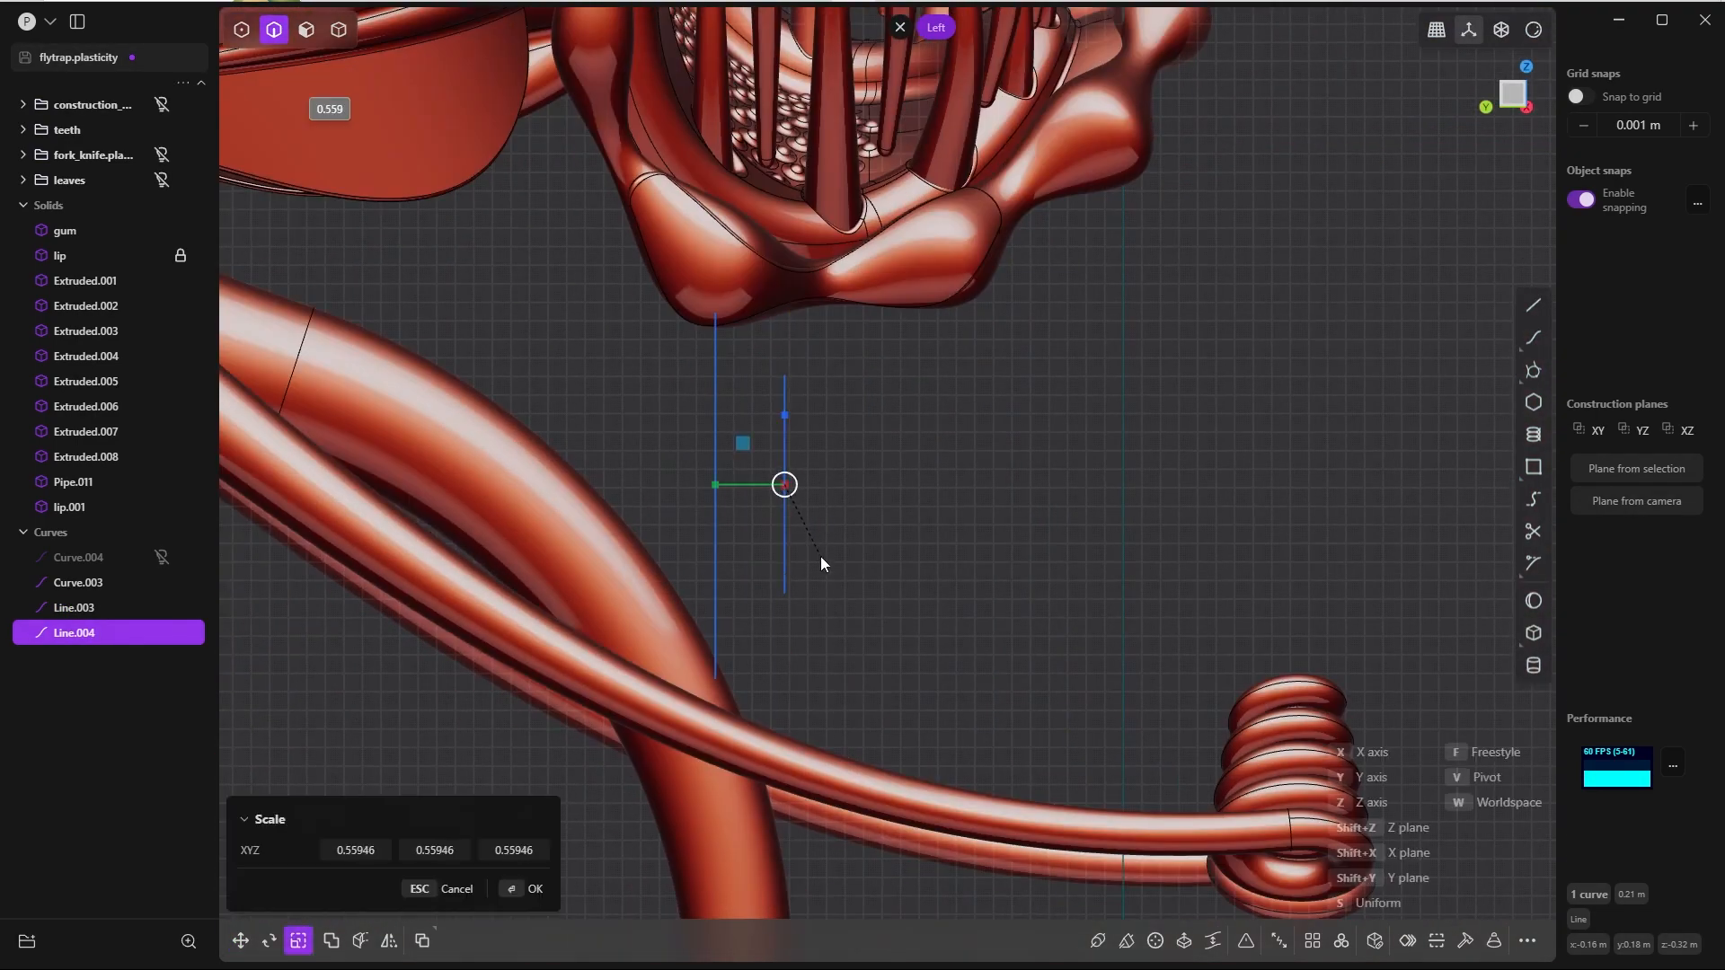
click(818, 561)
click(512, 892)
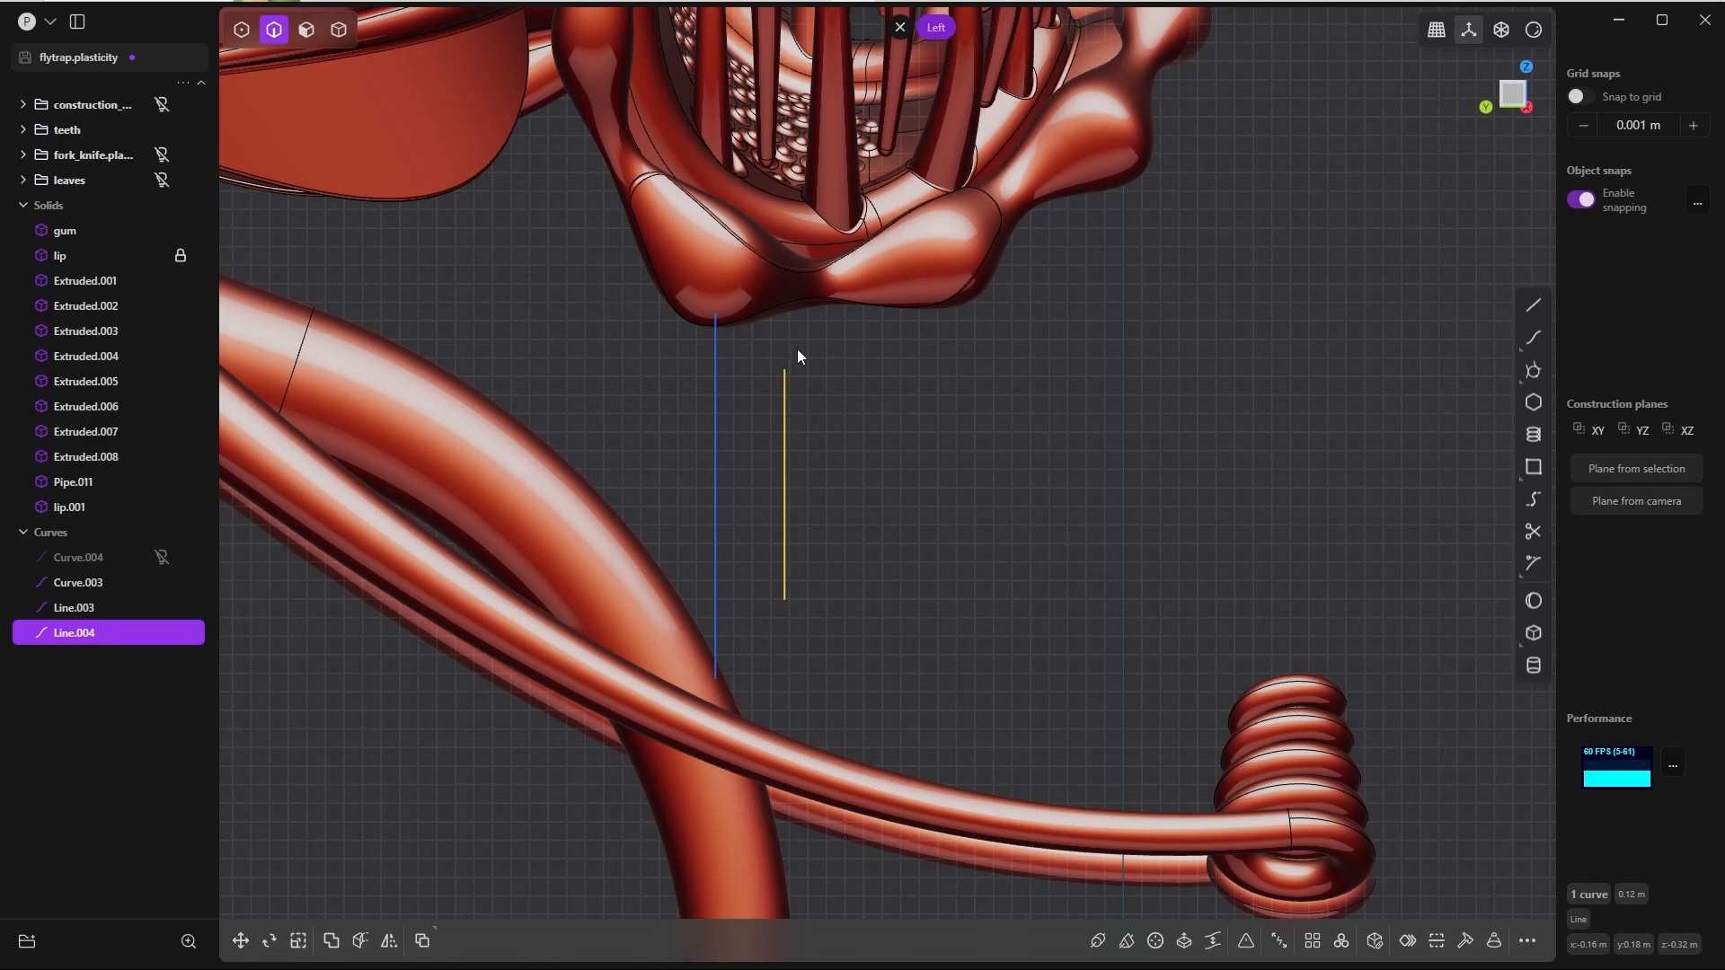
Step: Raise the shortened line about 0.045 m along Z so its upper end reaches into the lip
key(g)
drag(794, 426, 794, 345)
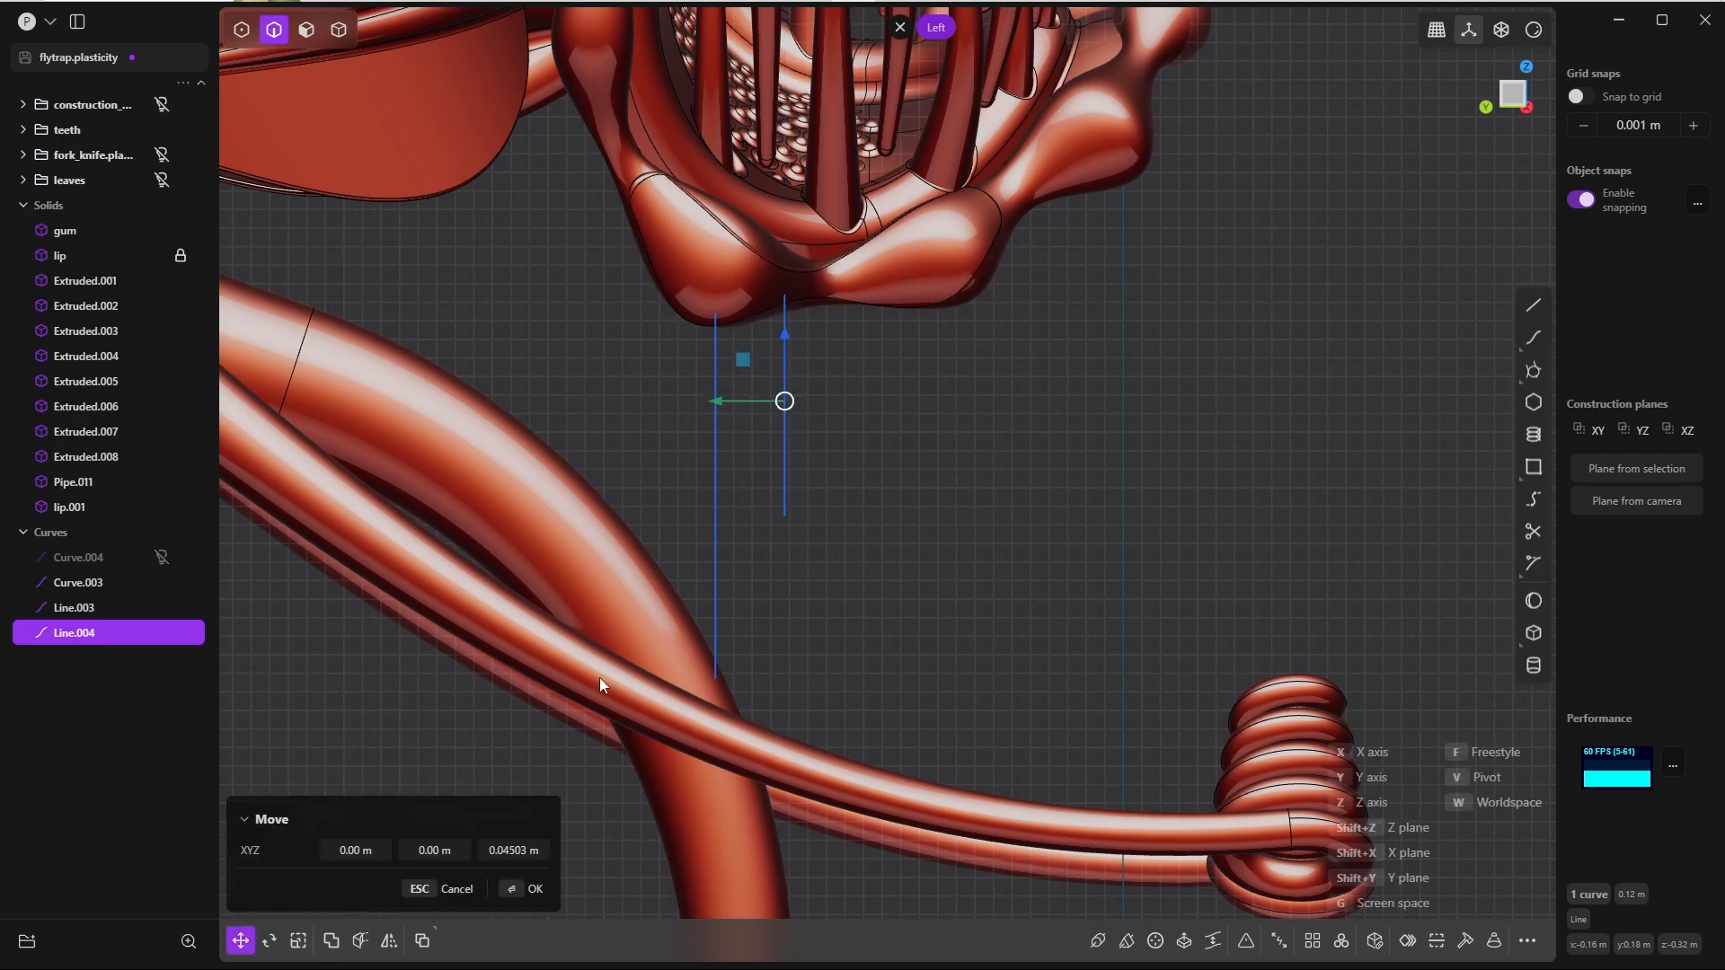
key(Return)
scroll(812, 256, up, 8)
key(g)
key(grave)
click(805, 552)
key(grave)
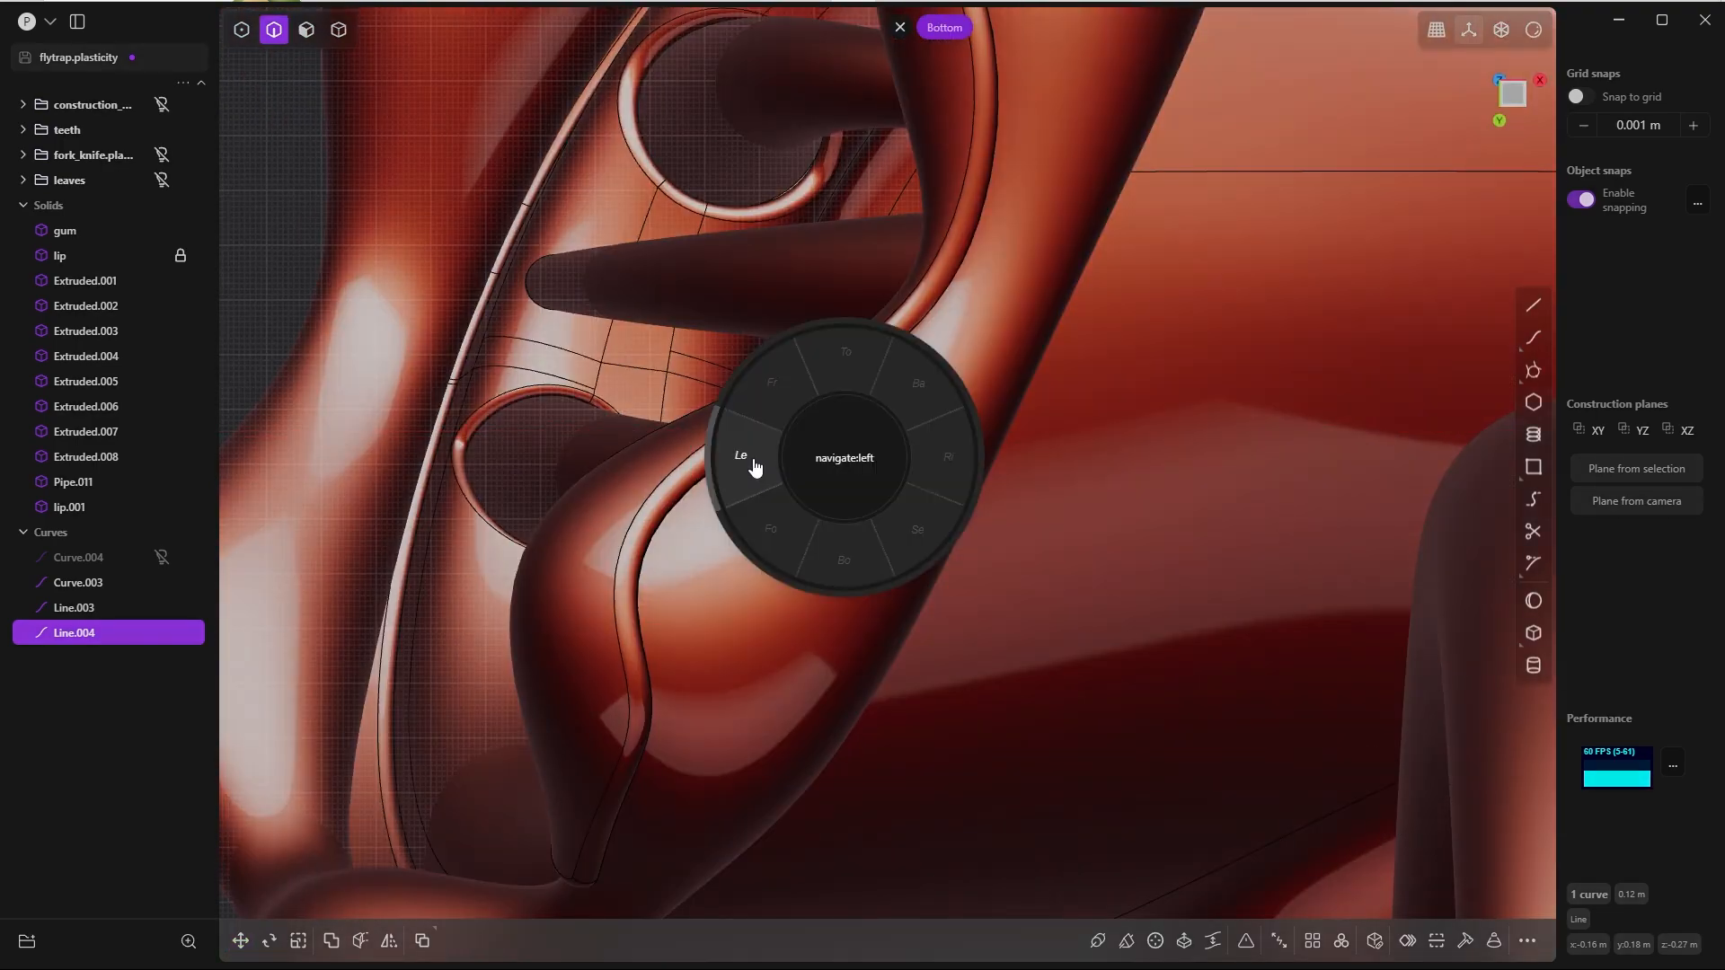
click(742, 458)
scroll(892, 228, down, 4)
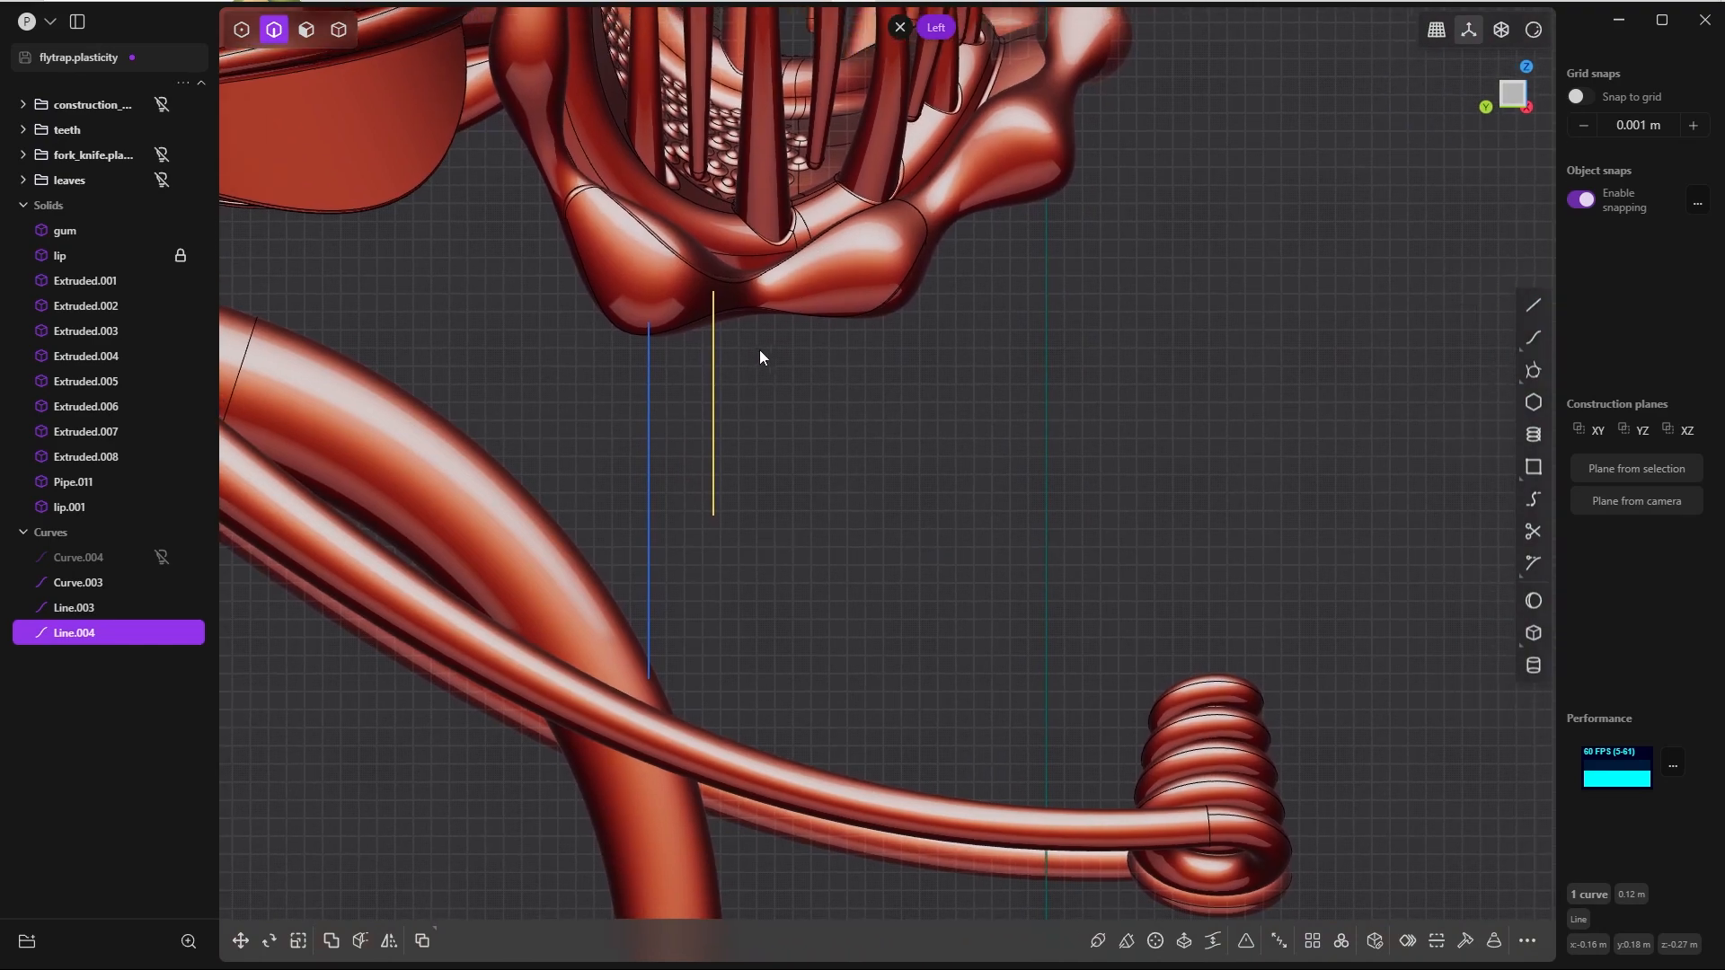
Step: Duplicate the long line and place the copy under the next lip bulge, at about X -0.12 m, Y 0.12 m
click(647, 460)
key(shift+d)
drag(590, 490, 784, 491)
key(Return)
key(grave)
click(840, 537)
key(g)
drag(891, 446, 1012, 450)
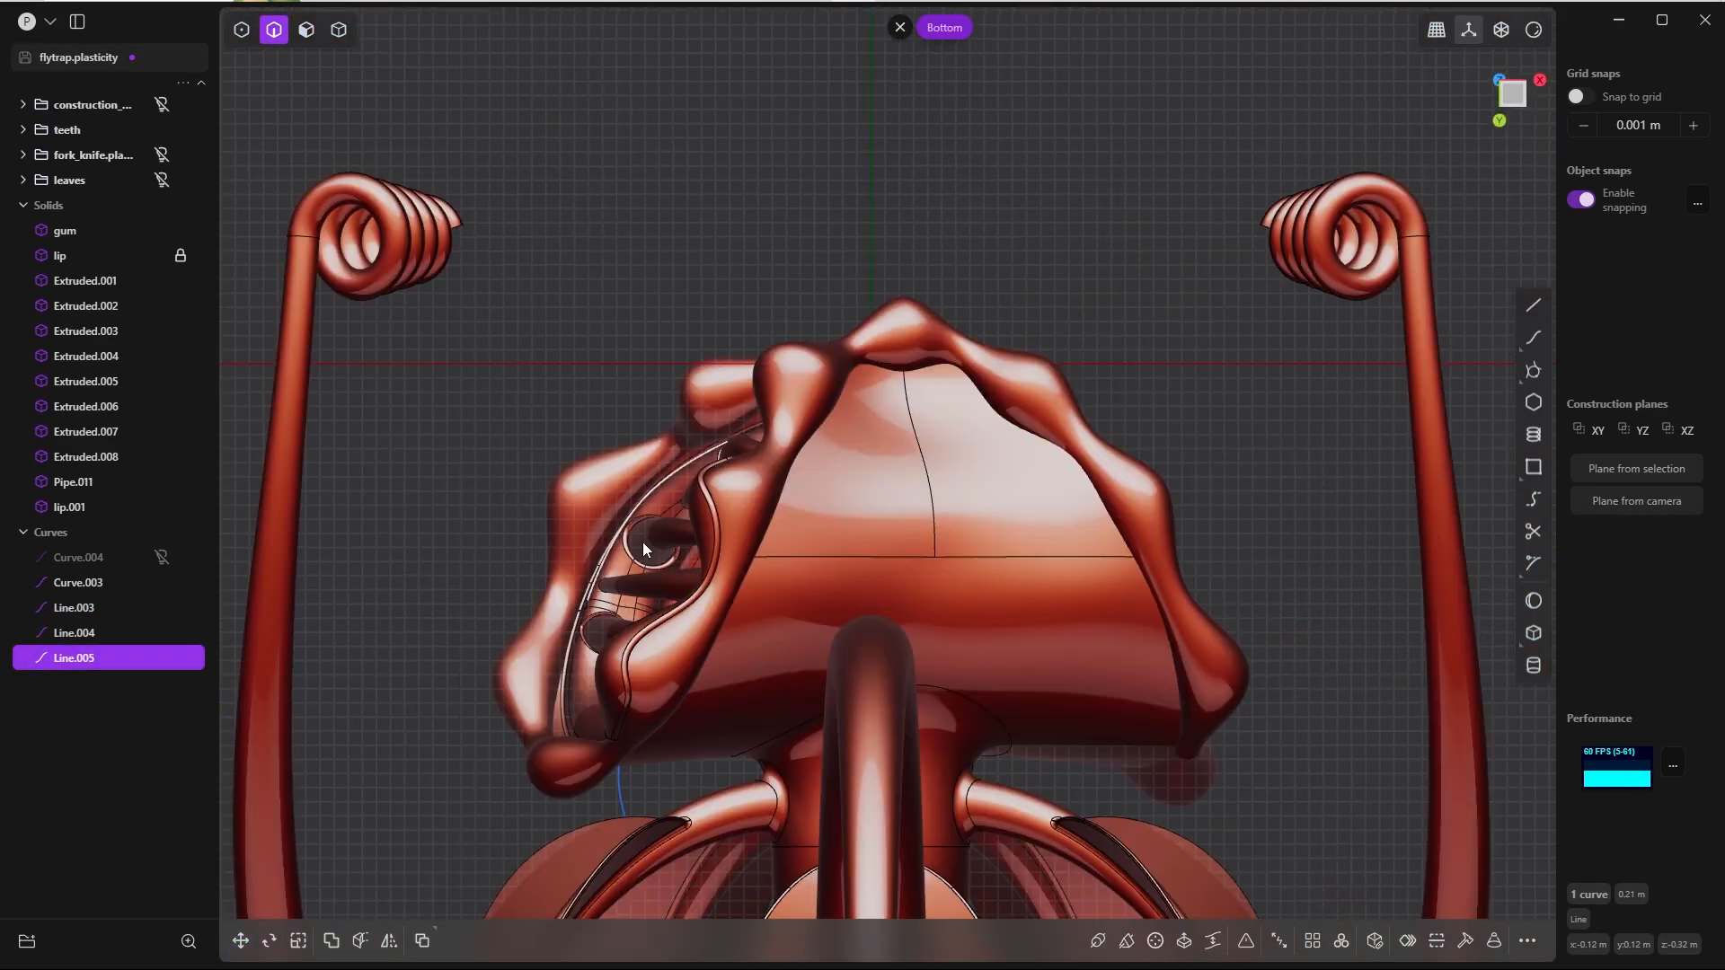
Step: In the bottom view, nudge the new line slightly in X and Y over the lip edge, to about Y 0.11 m
scroll(644, 542, up, 3)
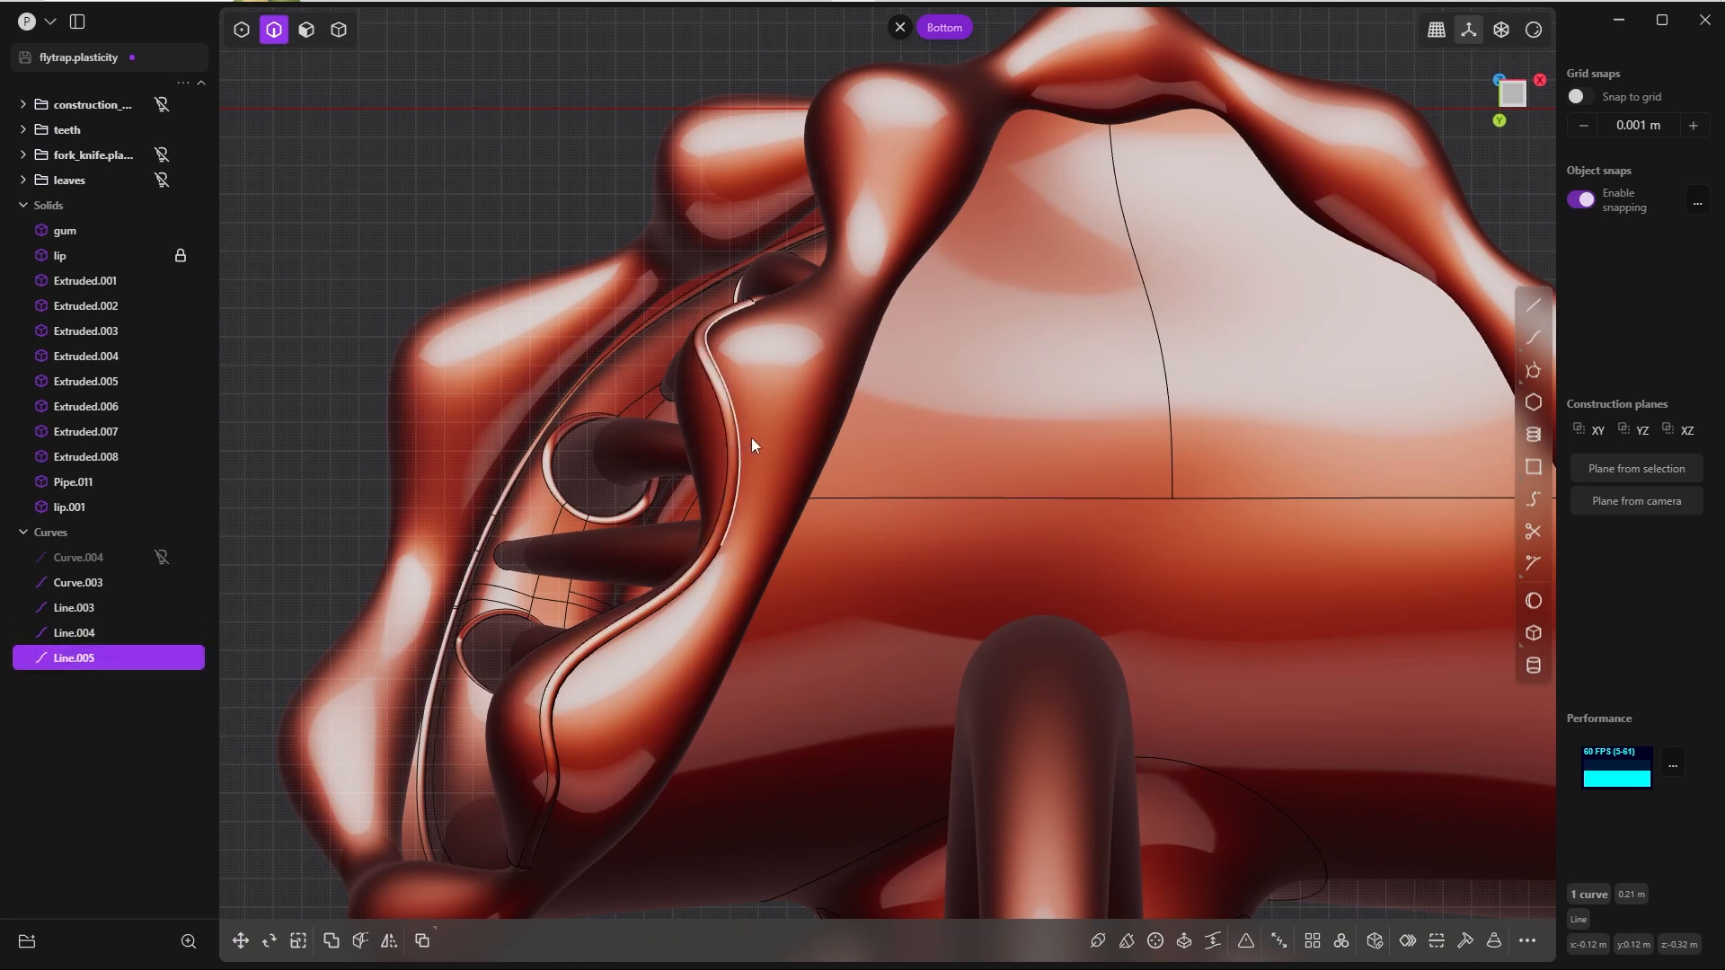
key(g)
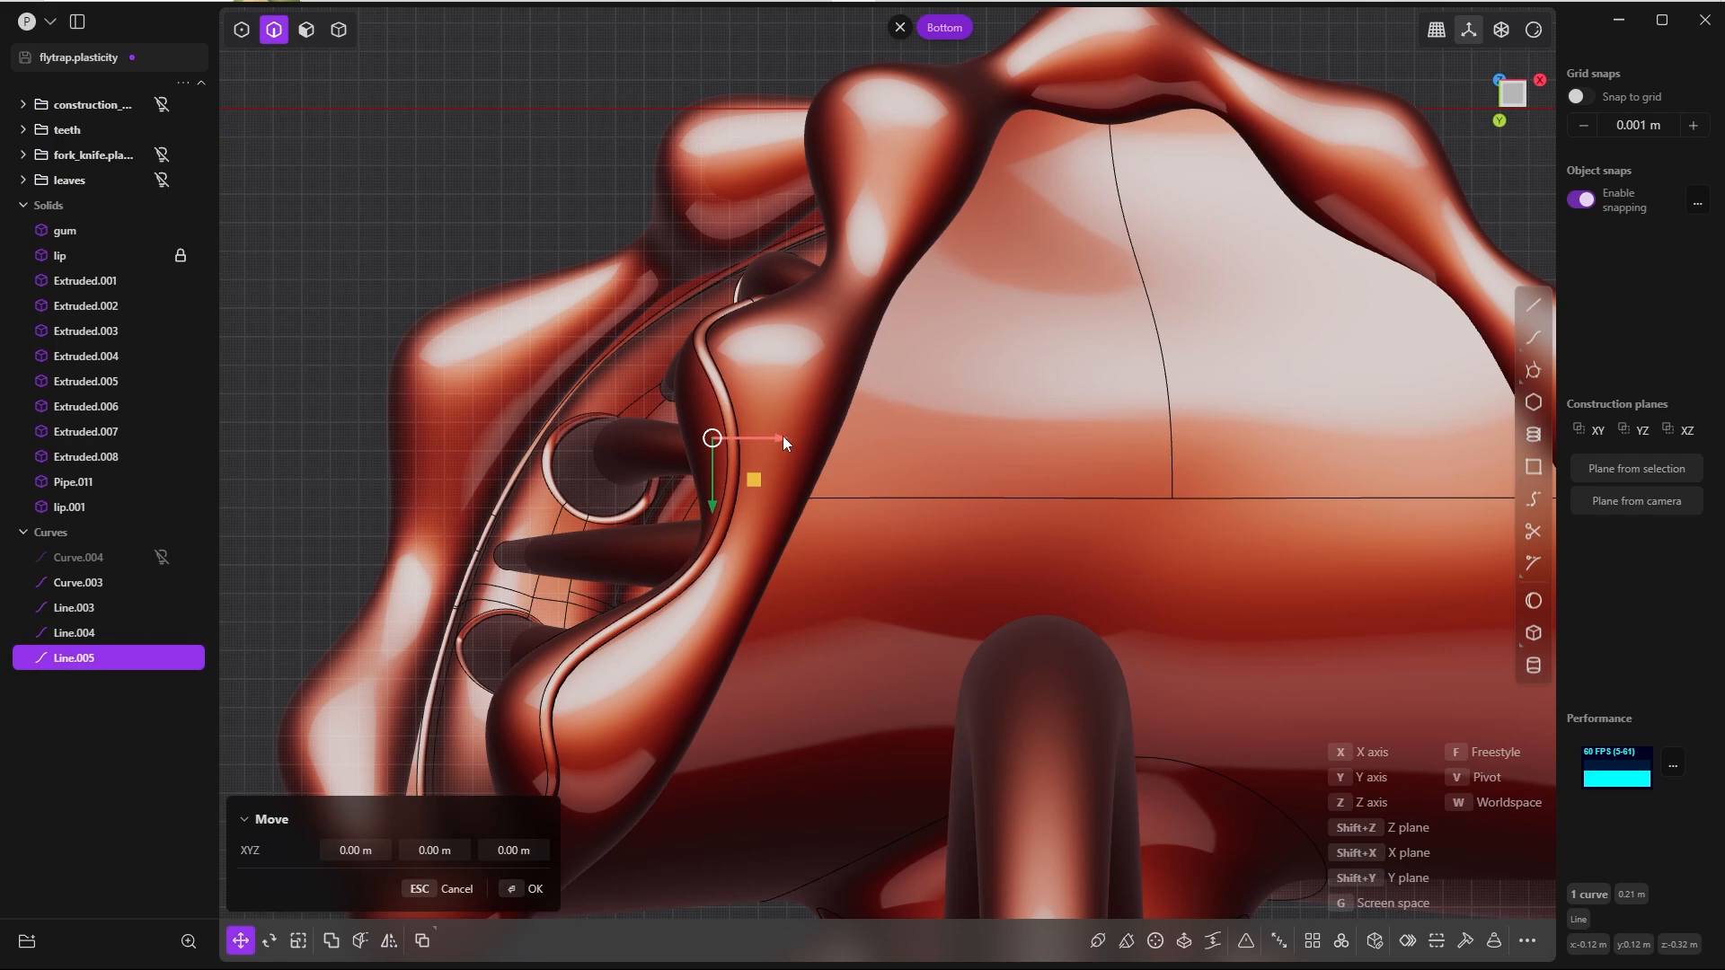
drag(783, 442, 771, 442)
drag(704, 502, 703, 495)
drag(772, 425, 769, 425)
drag(704, 497, 703, 488)
click(535, 887)
Step: In the left view, raise this line to about Z -0.3 m so its upper end overlaps the lip bulge
key(ctrl+3)
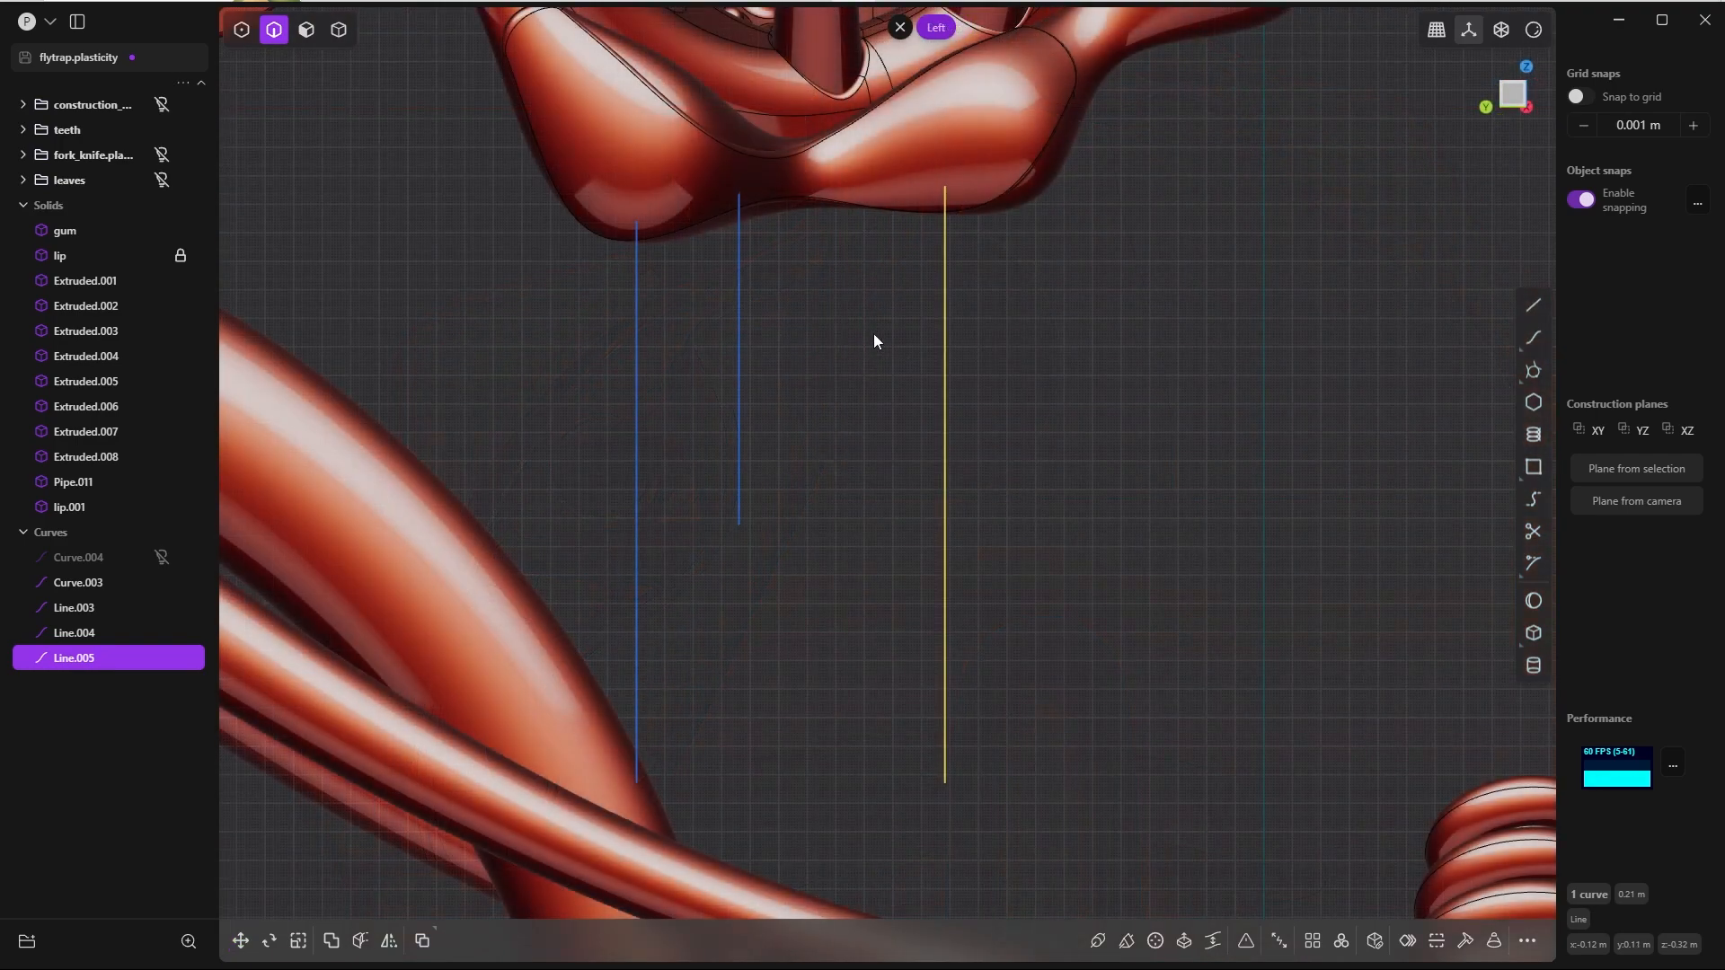
key(g)
drag(944, 418, 946, 374)
click(534, 886)
middle_drag(675, 692, 820, 291)
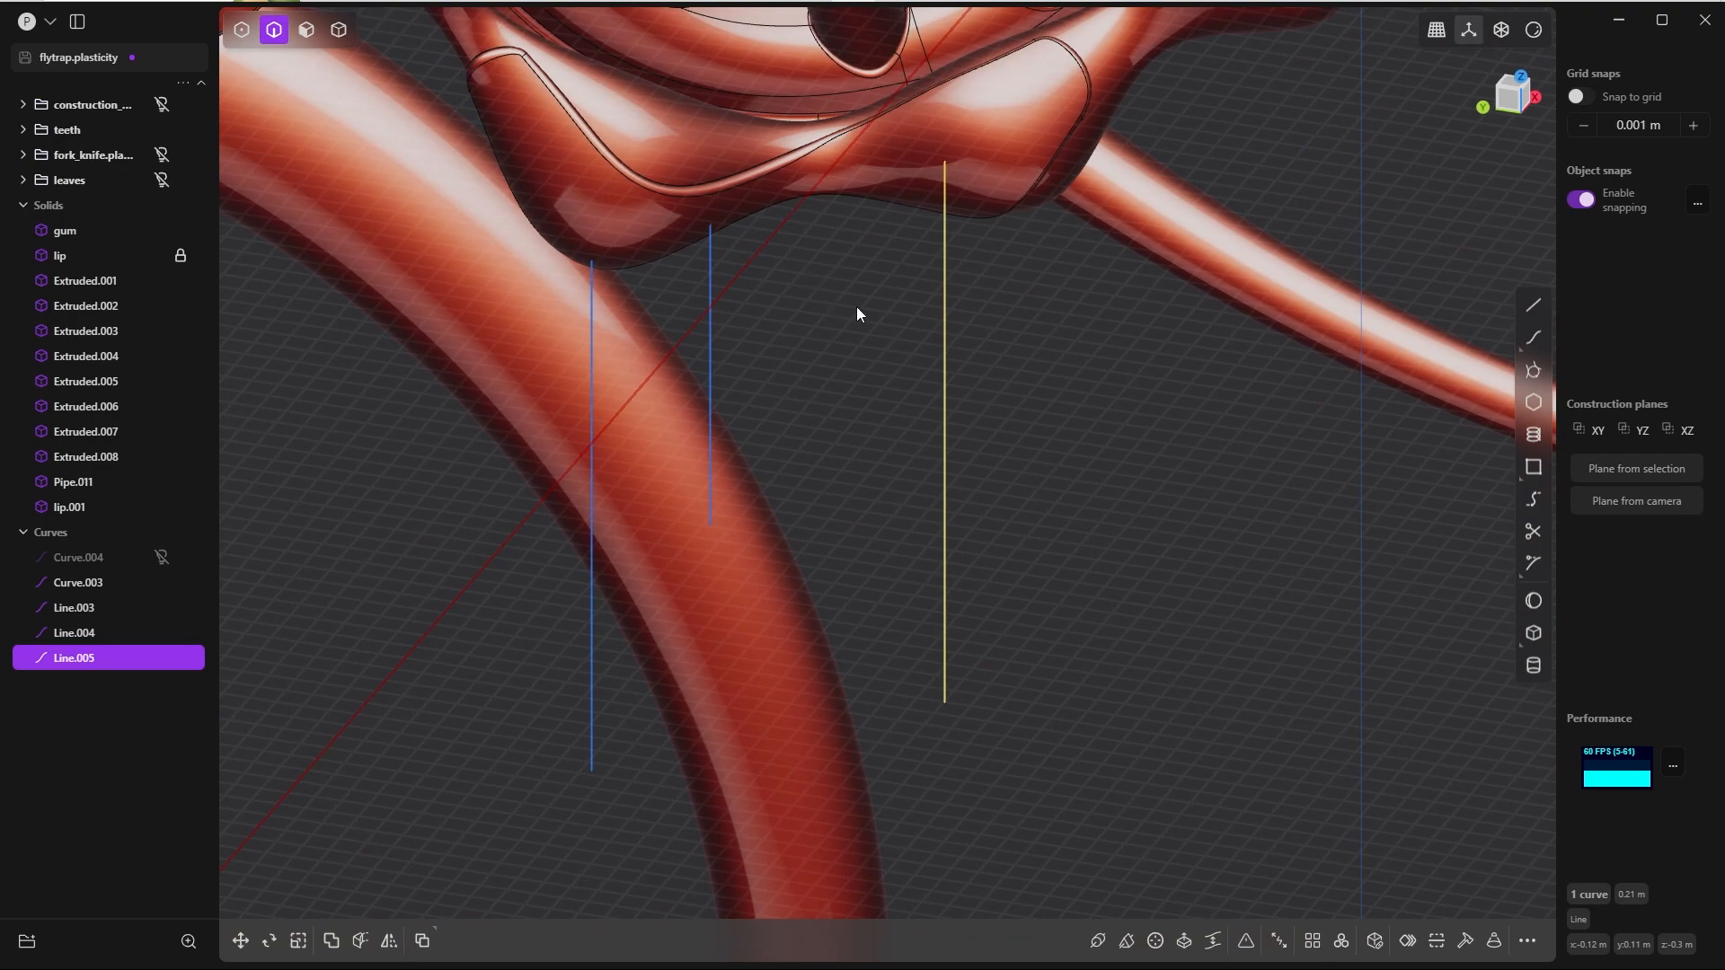
Step: Duplicate the short line in the left view and place the copy between it and the newest long line, at about Y 0.14 m
key(grave)
click(790, 352)
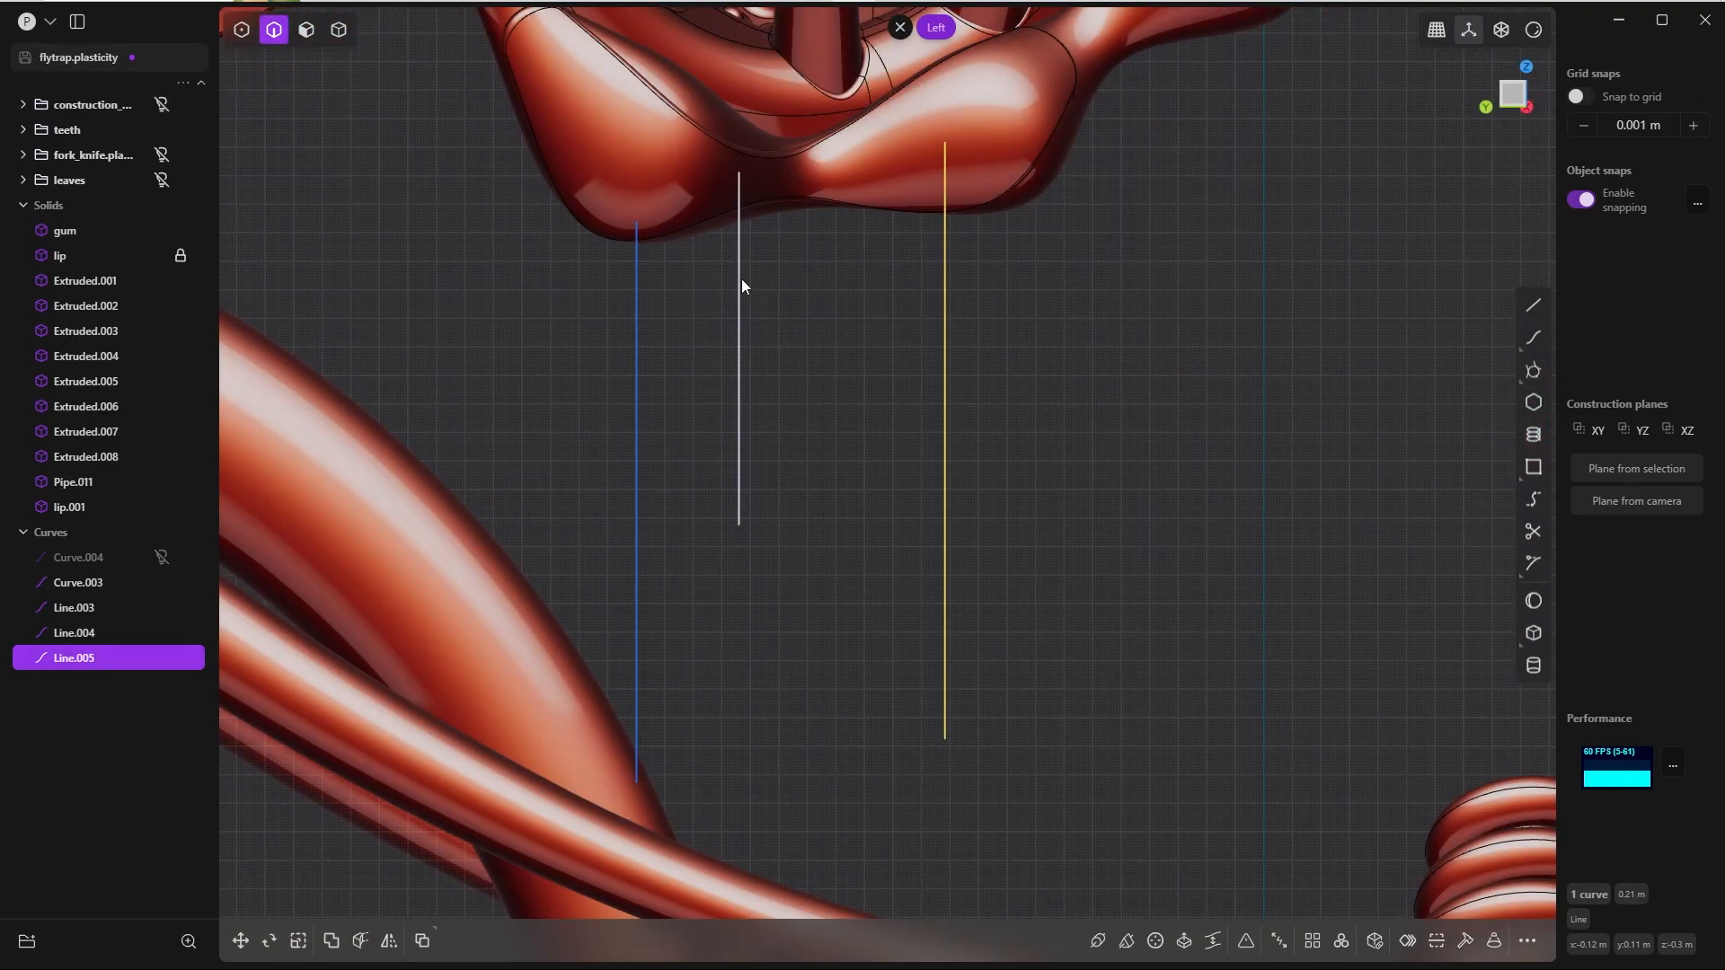
click(741, 280)
key(shift+d)
drag(669, 348, 807, 349)
click(534, 887)
key(ctrl+3)
drag(873, 279, 875, 340)
Step: Scale the newly placed line down to about 0.15 m long
key(s)
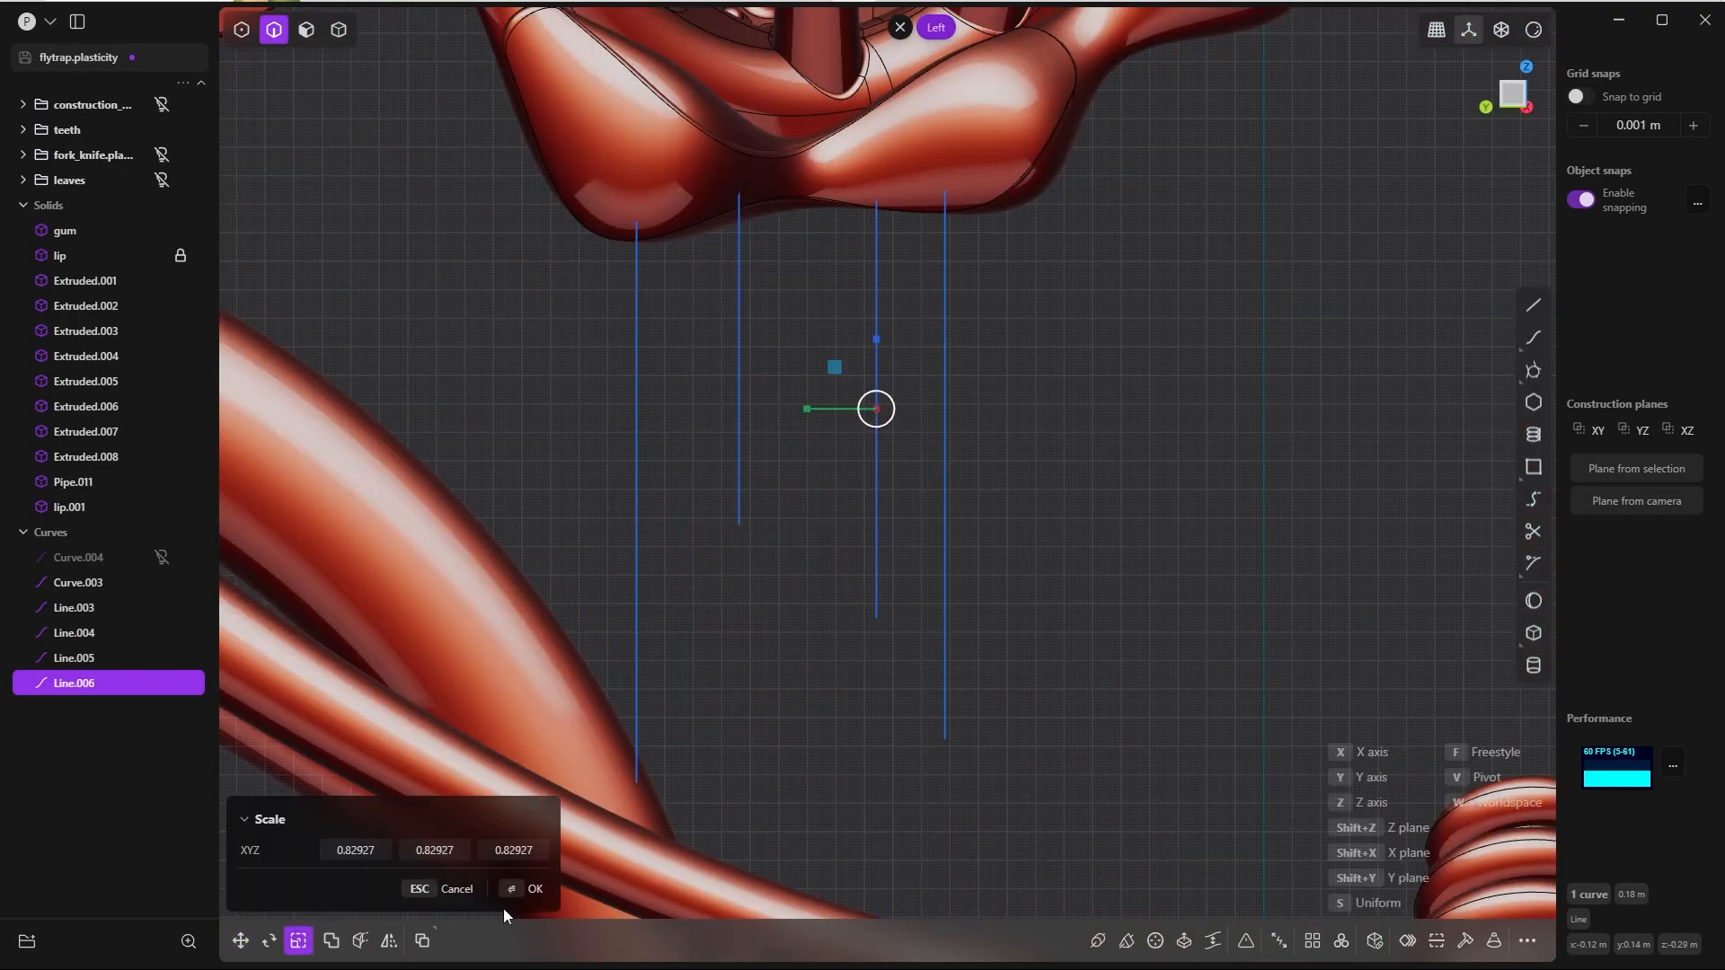
click(535, 889)
scroll(808, 455, down, 5)
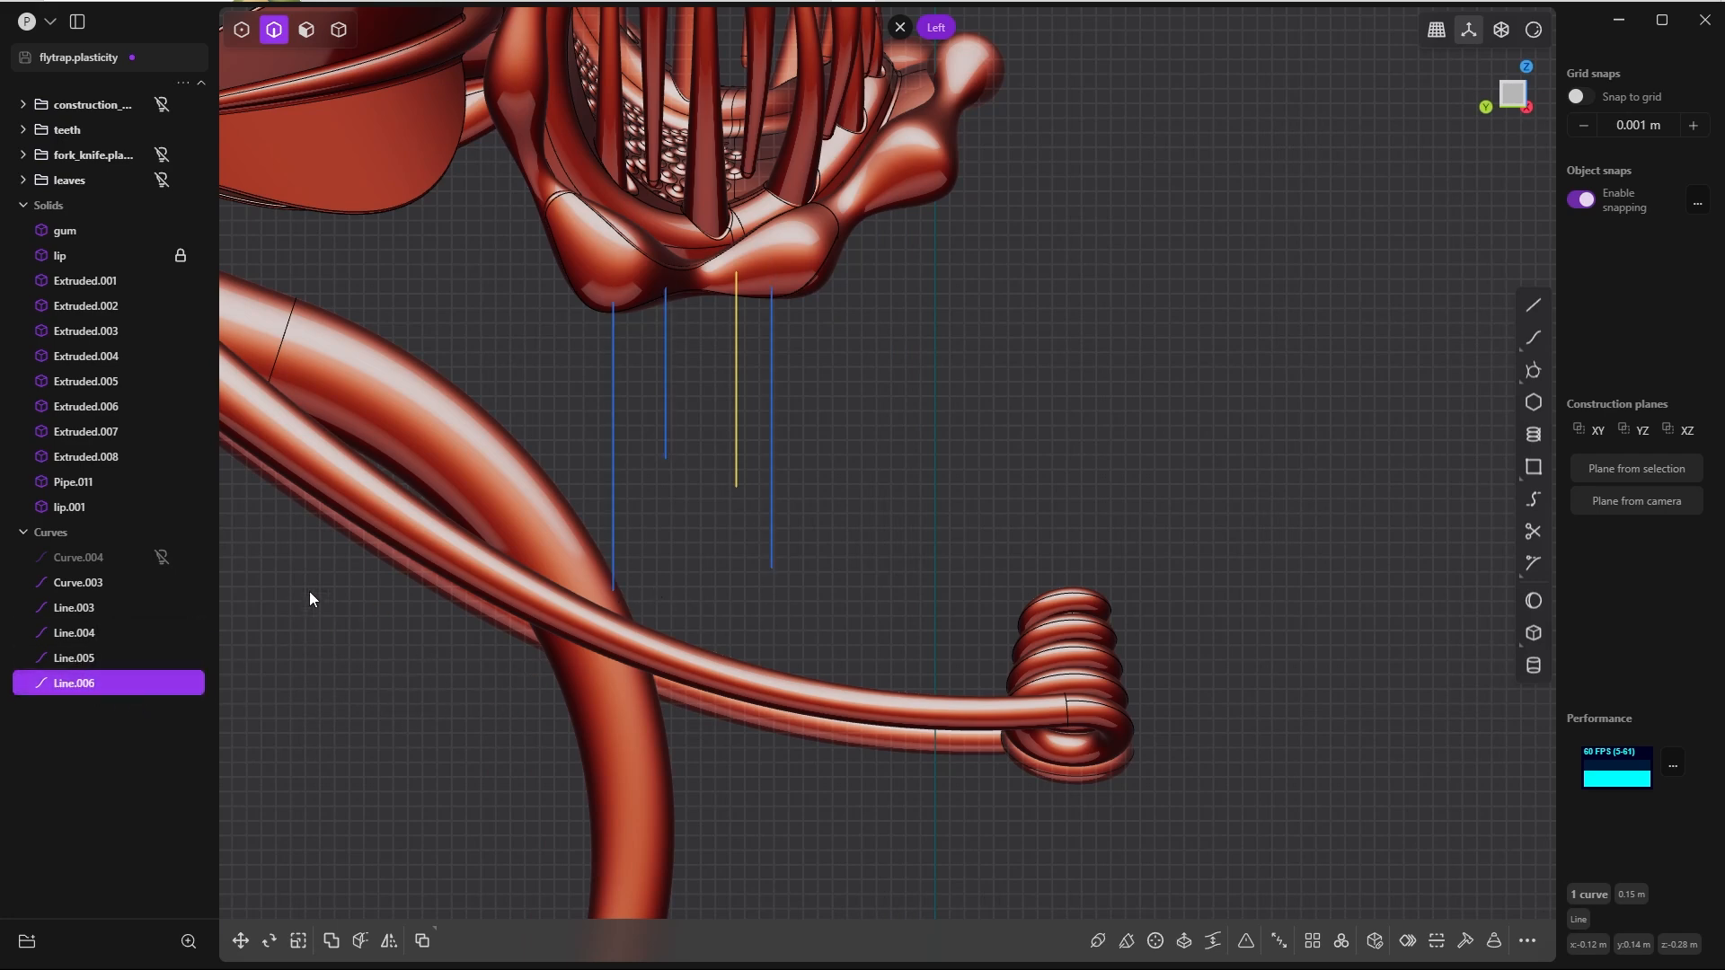
scroll(805, 537, up, 3)
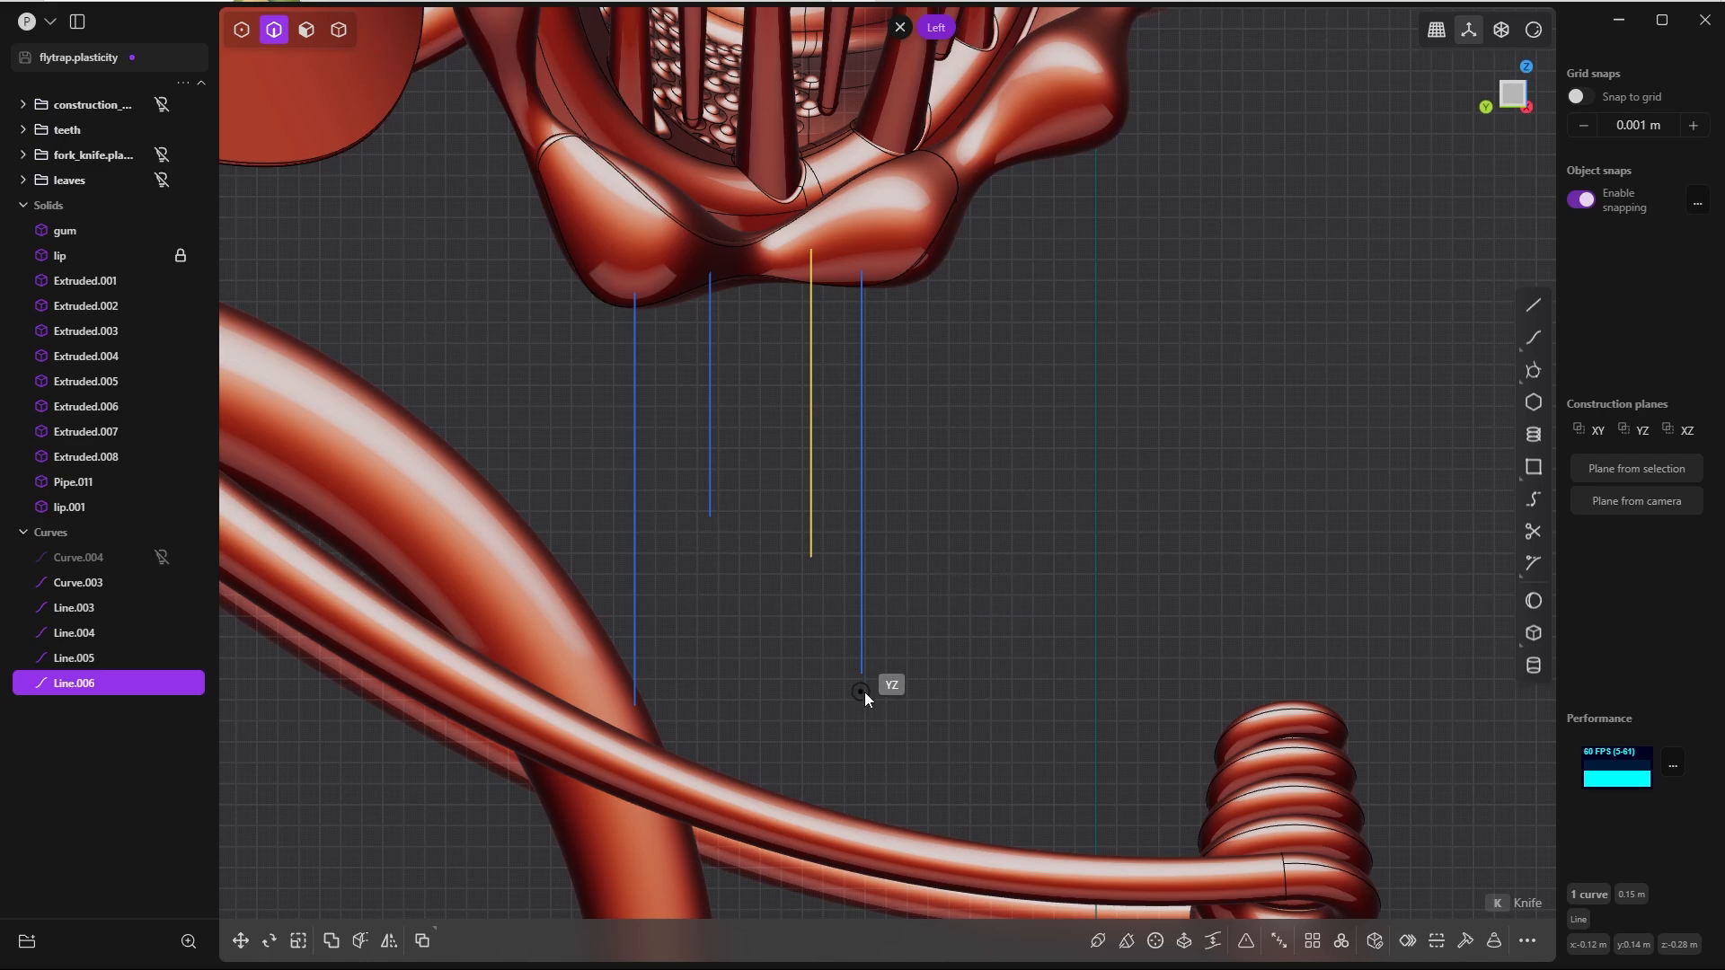
Step: Draw a horizontal circle of about 0.01 m radius at the newest long line's lower end and duplicate it up to about Z -0.31 m
click(863, 673)
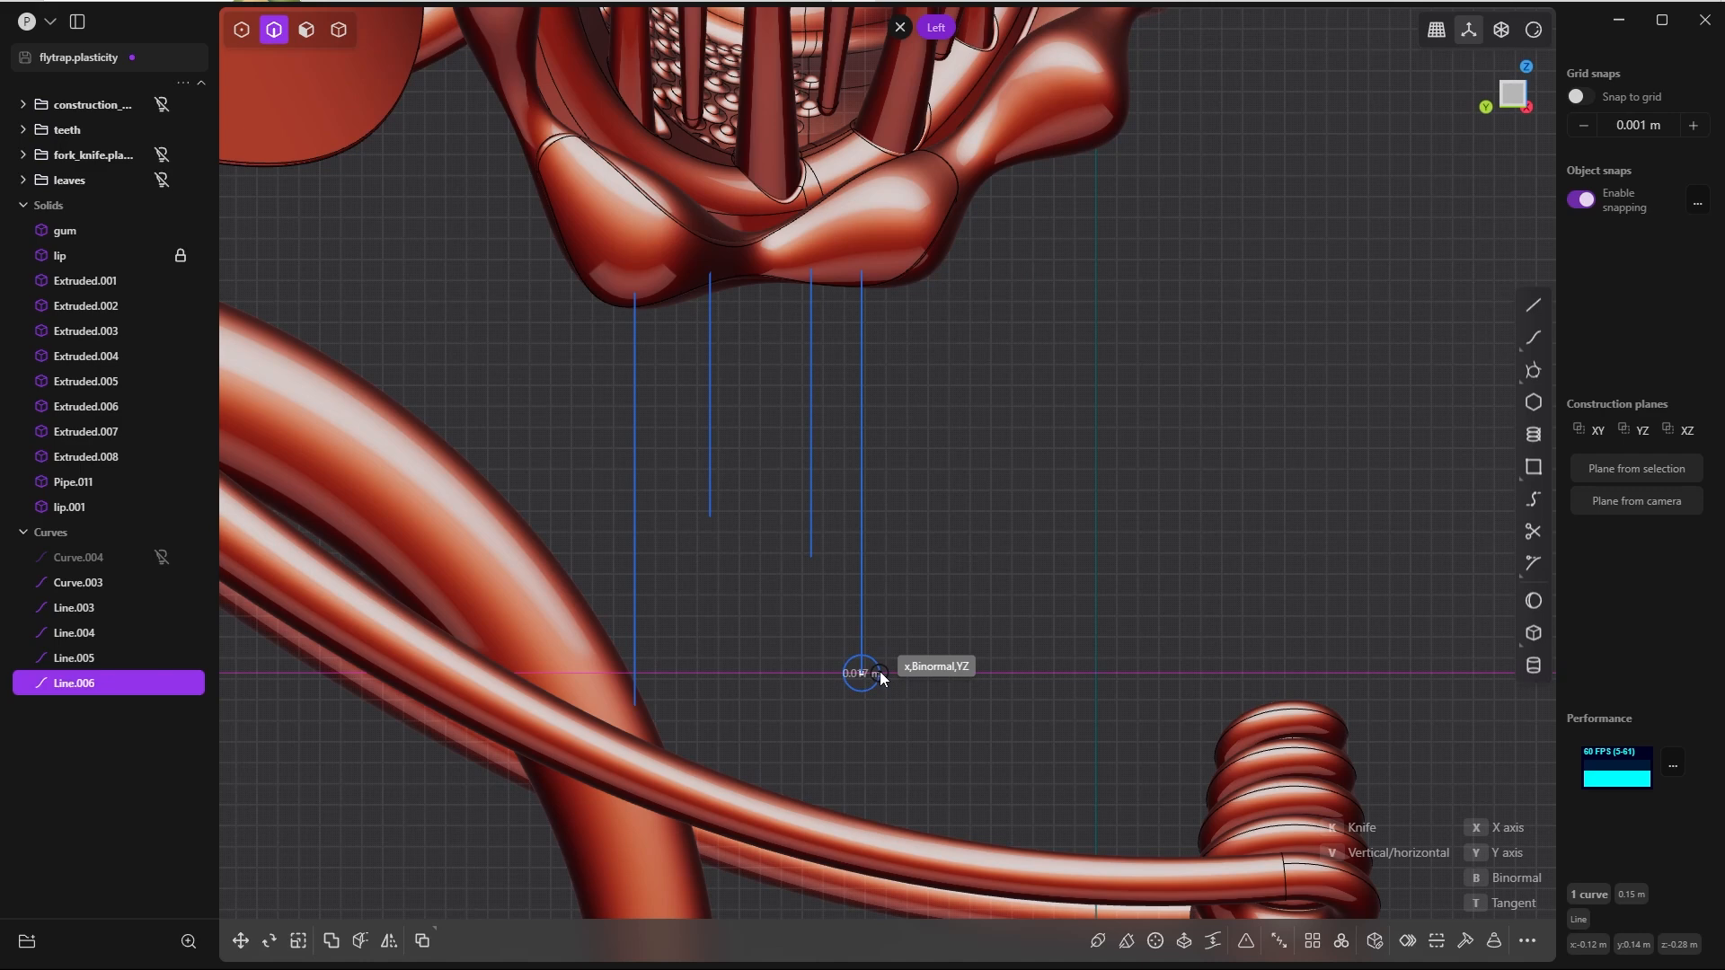
click(880, 678)
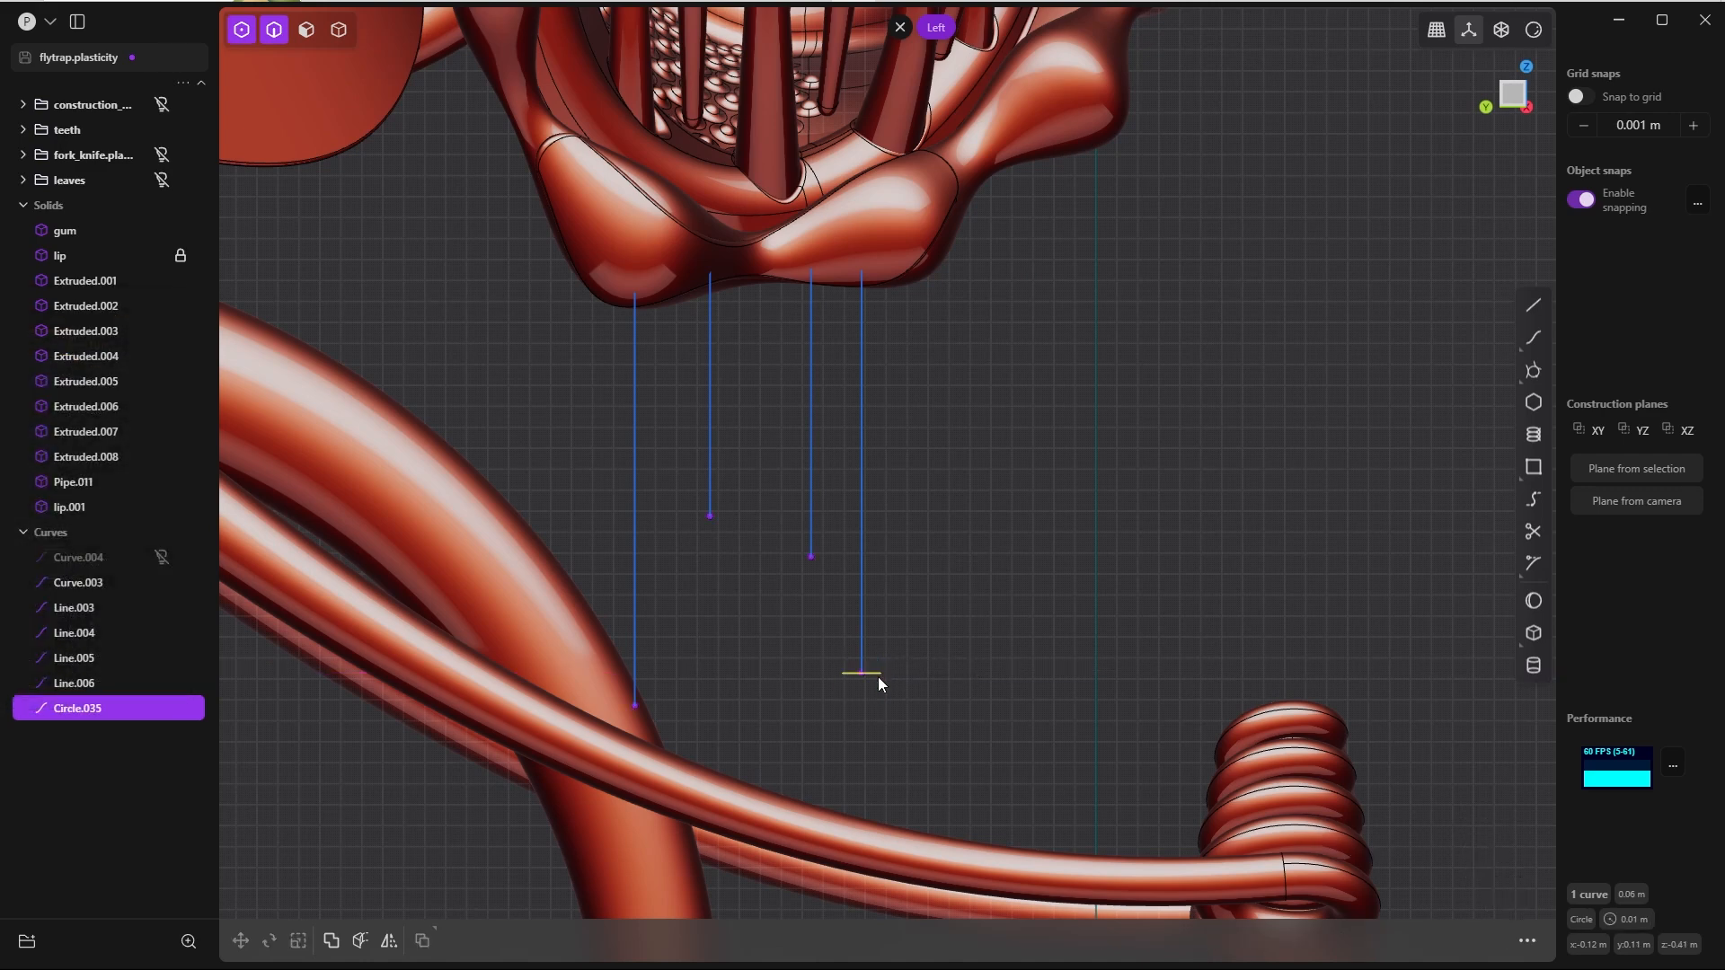
key(shift+d)
drag(862, 599, 865, 389)
right_click(898, 517)
Step: Scale the middle circle down to about 0.02 m circumference, much narrower than the lower circle
key(s)
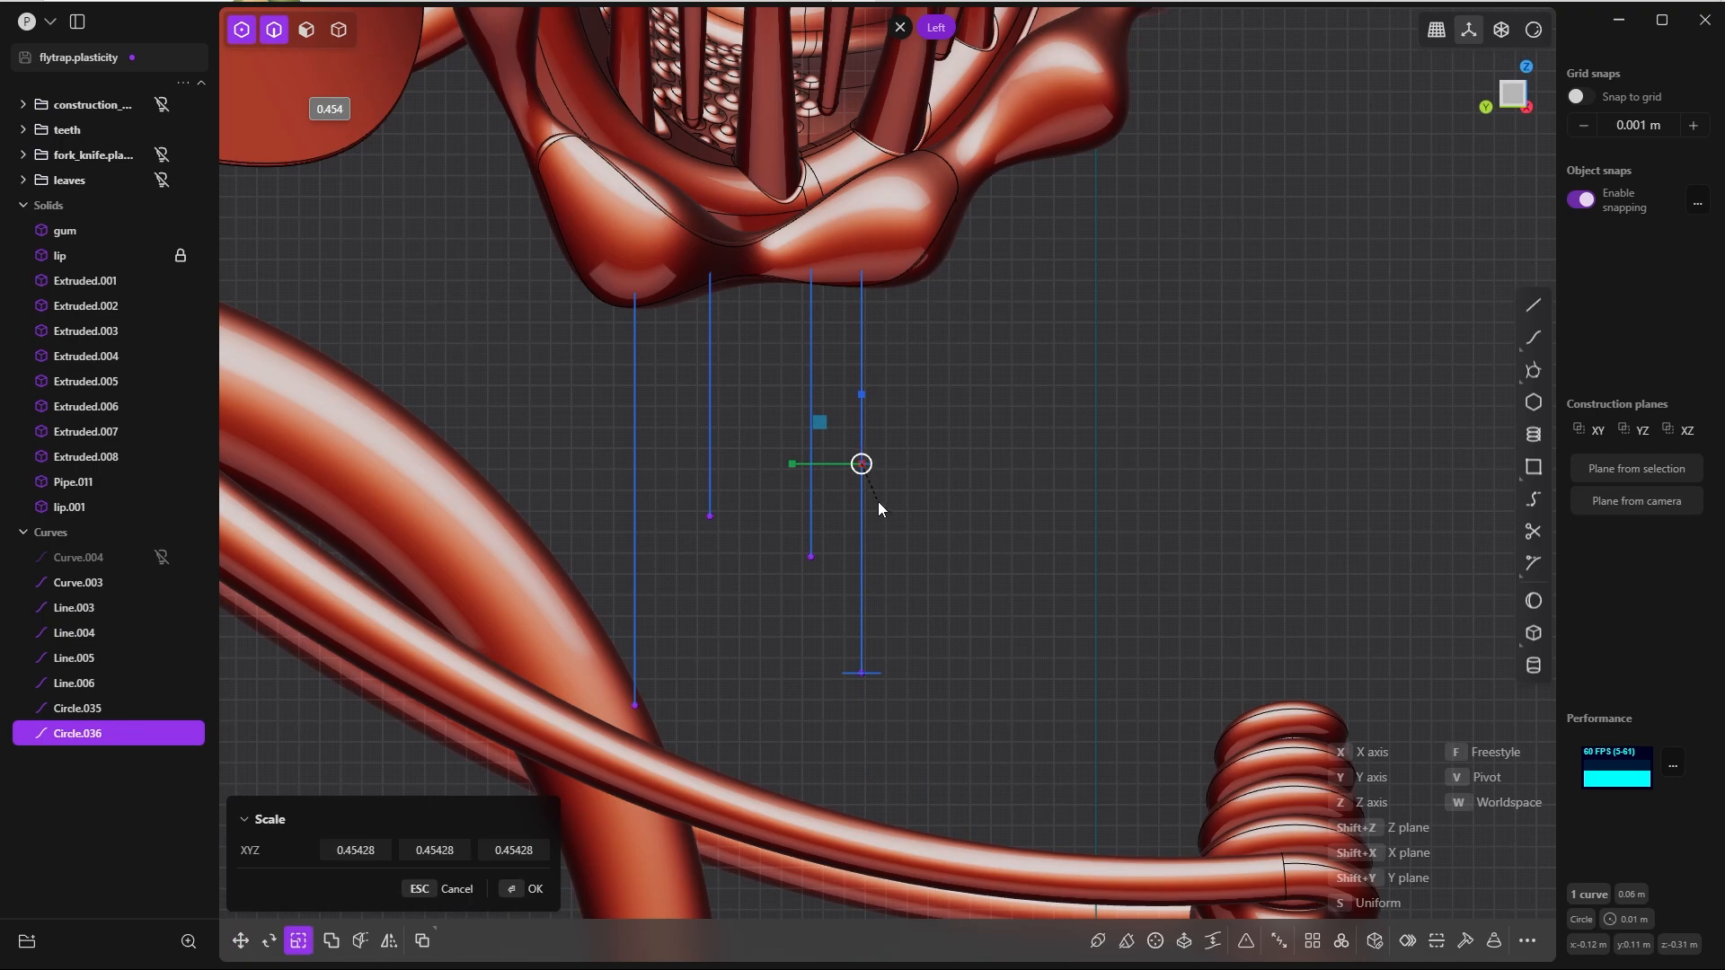
click(529, 898)
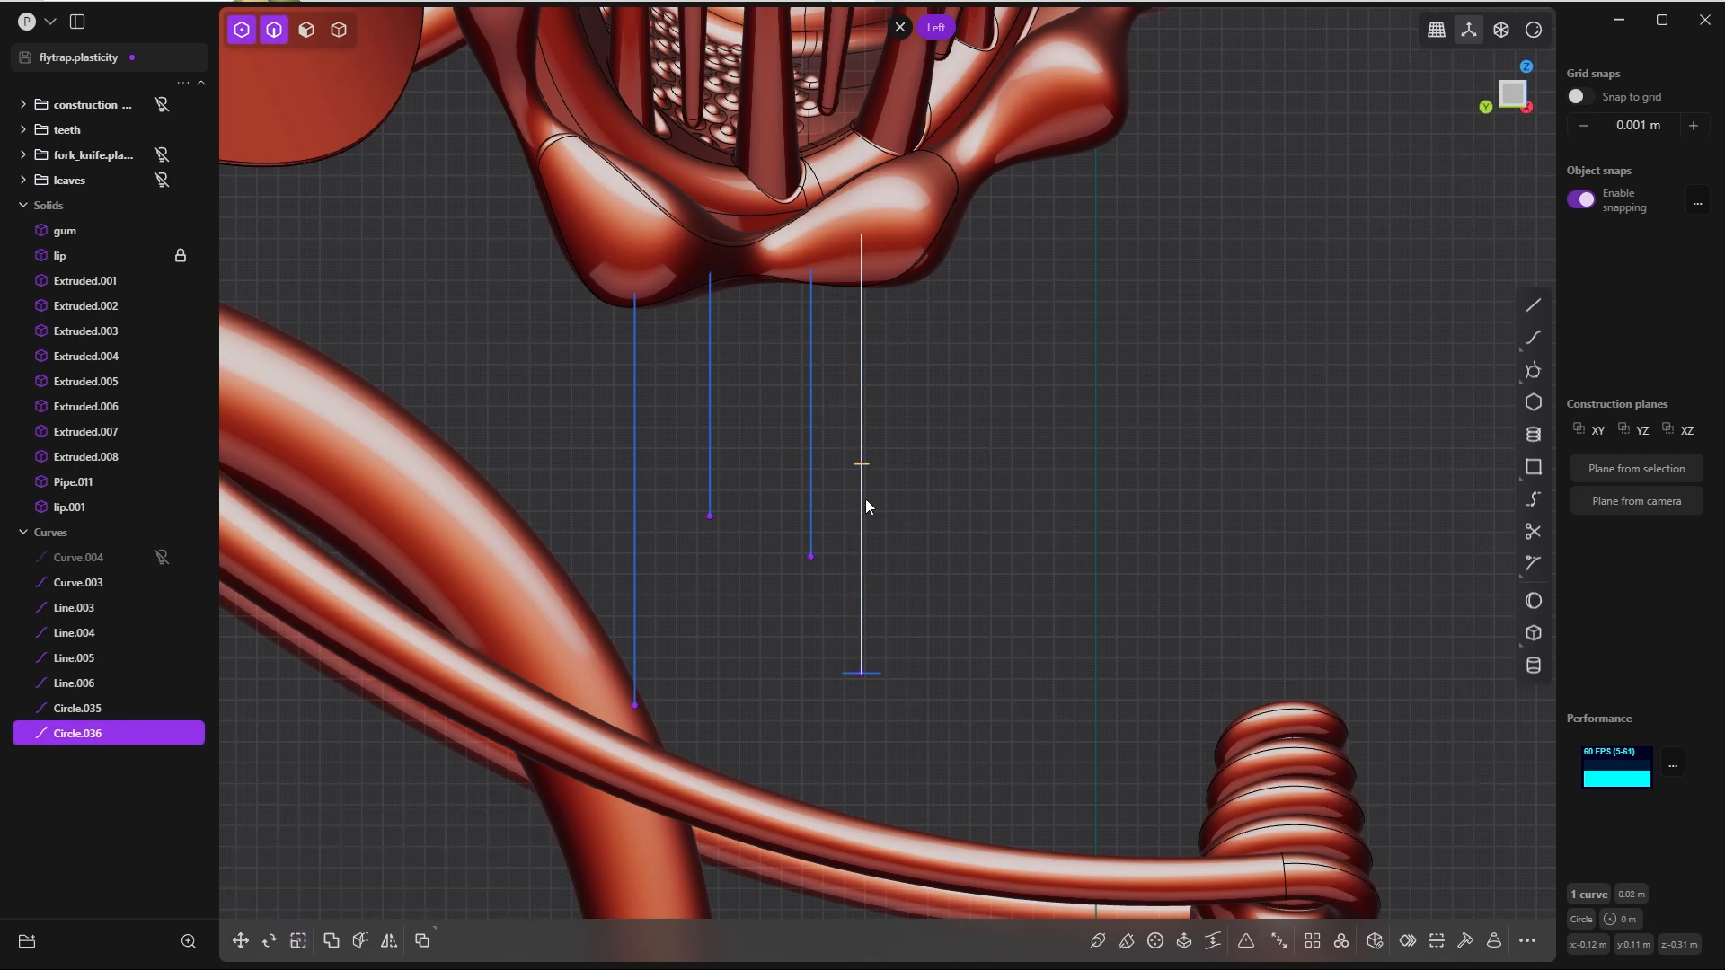
key(s)
scroll(920, 471, up, 4)
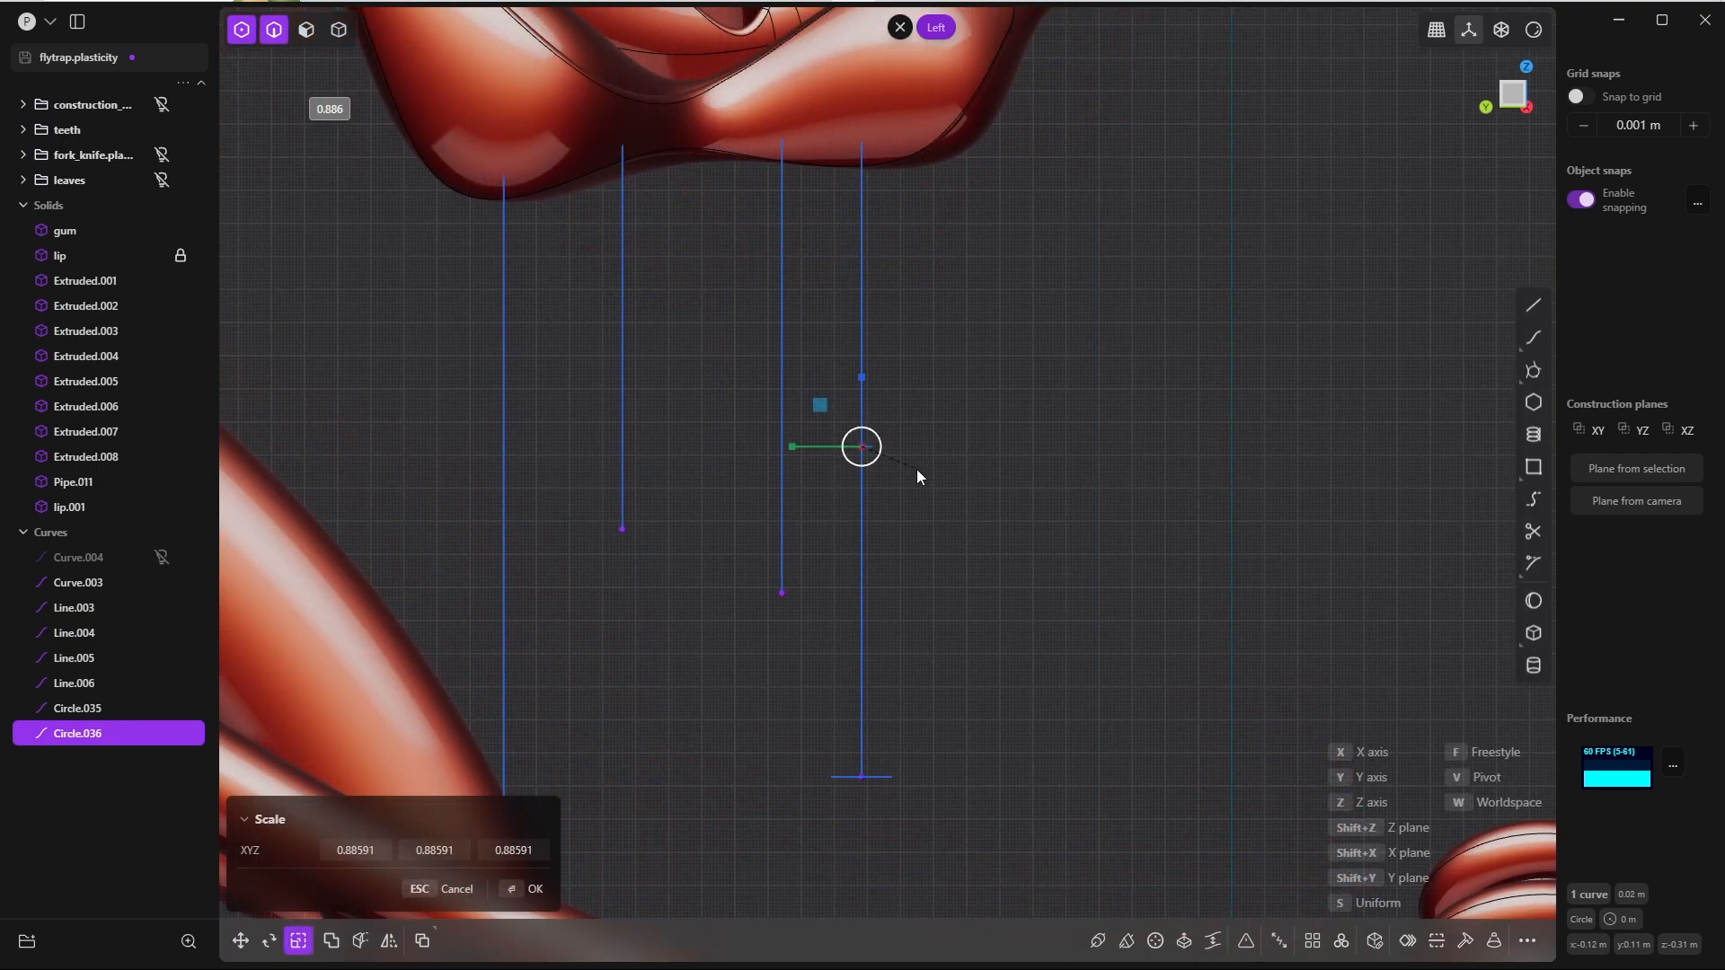
click(884, 494)
Step: Duplicate the lowest circle about 0.205 m up along Z into the lip and scale the copy to about 0.03 m circumference
click(891, 779)
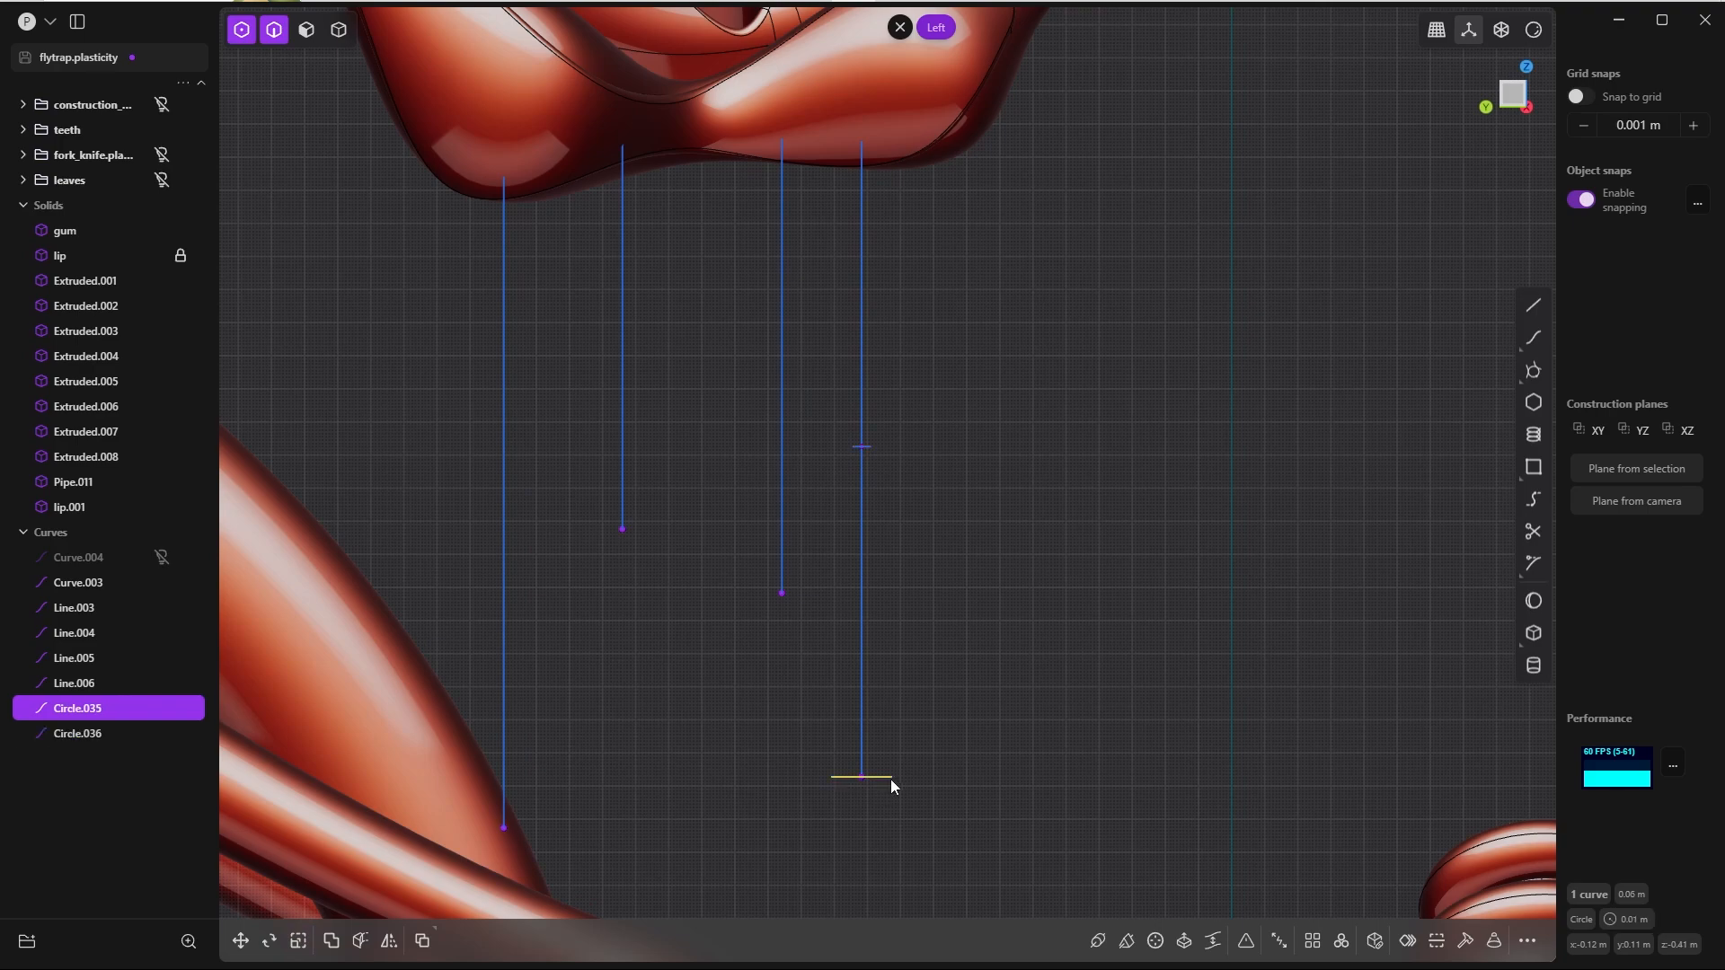
key(shift+d)
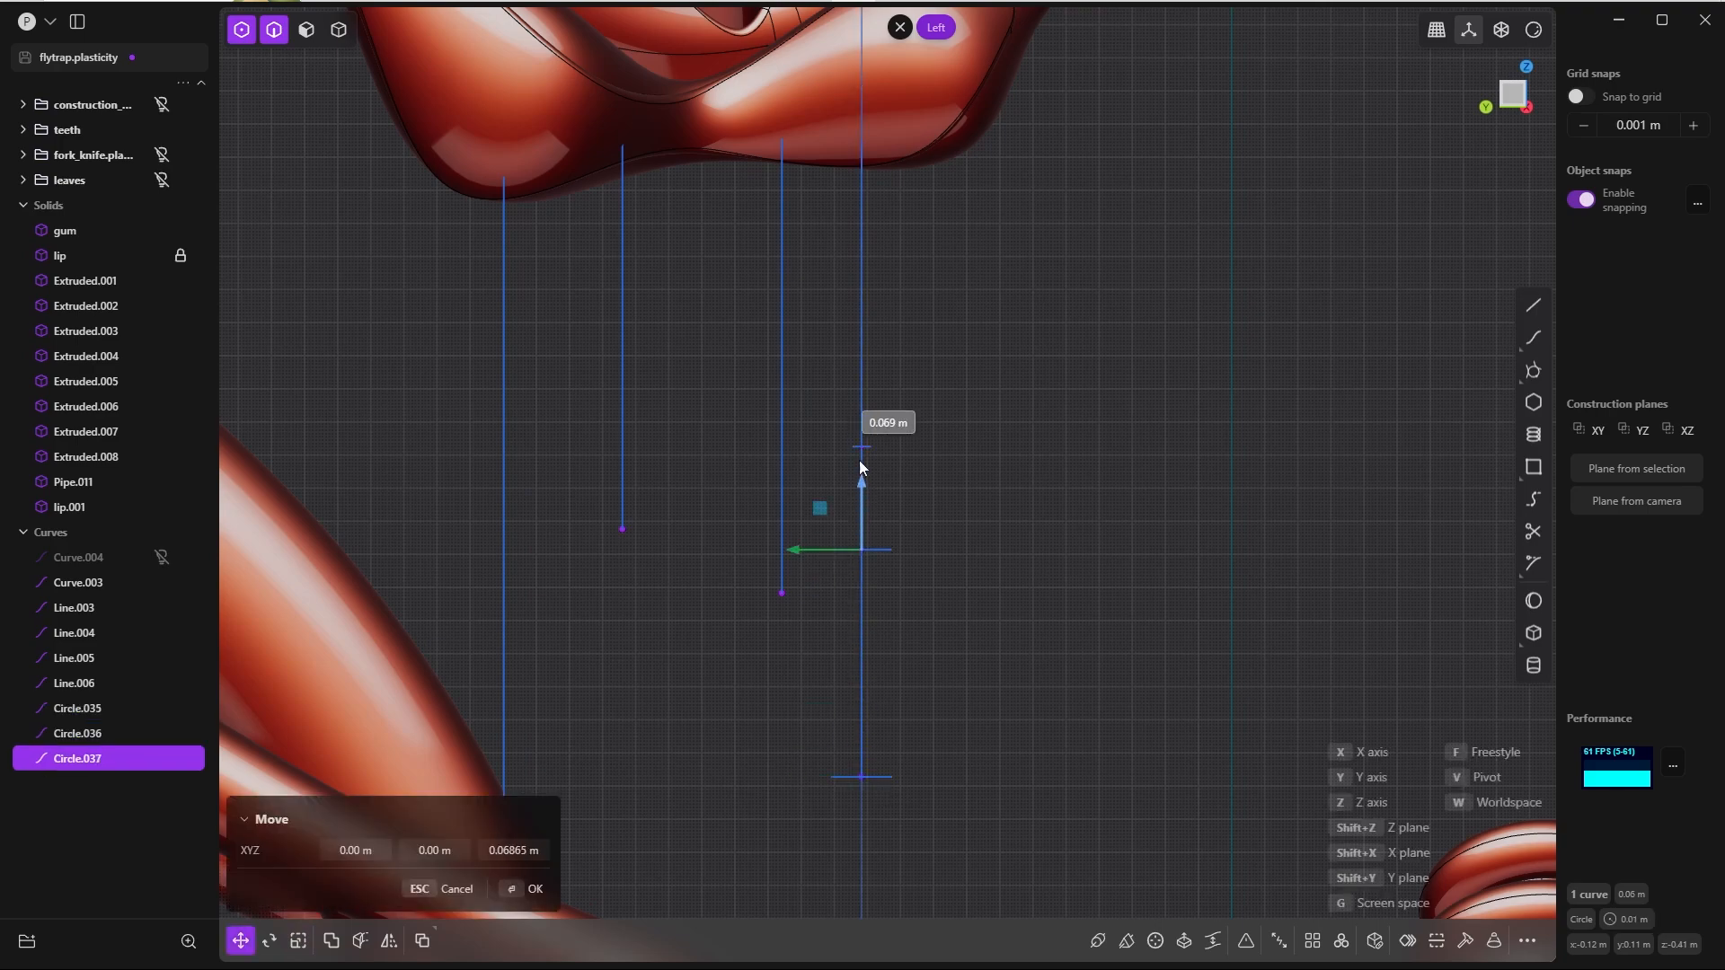
drag(850, 86, 848, 36)
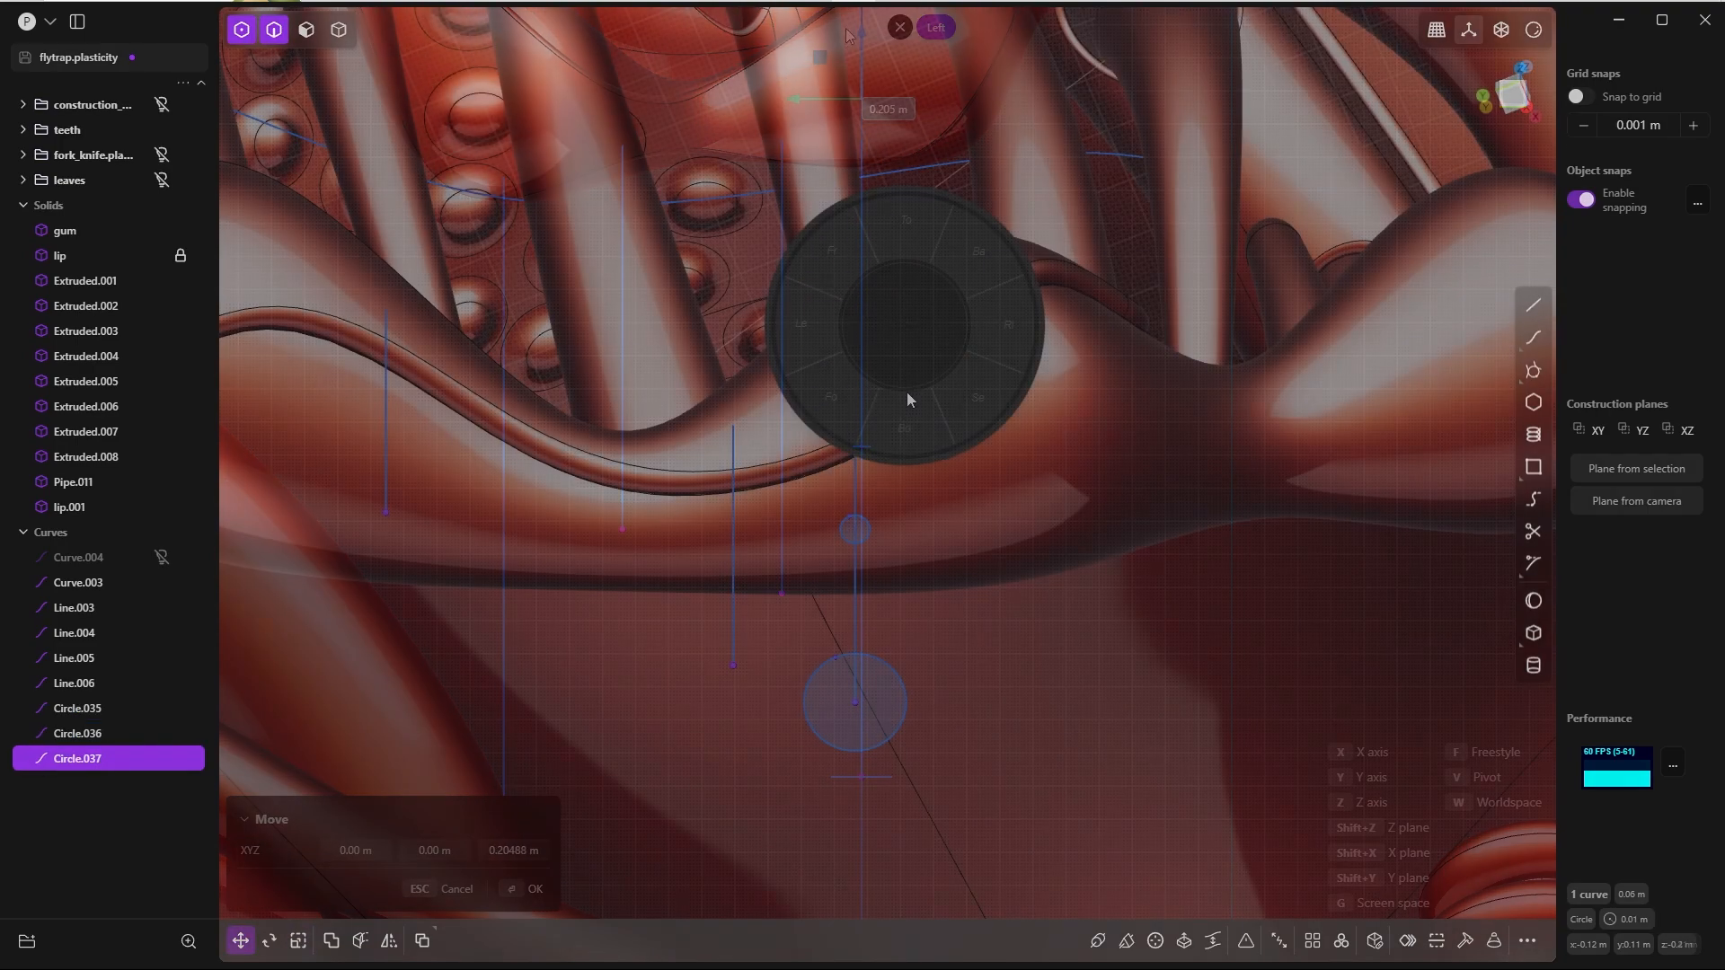
click(910, 403)
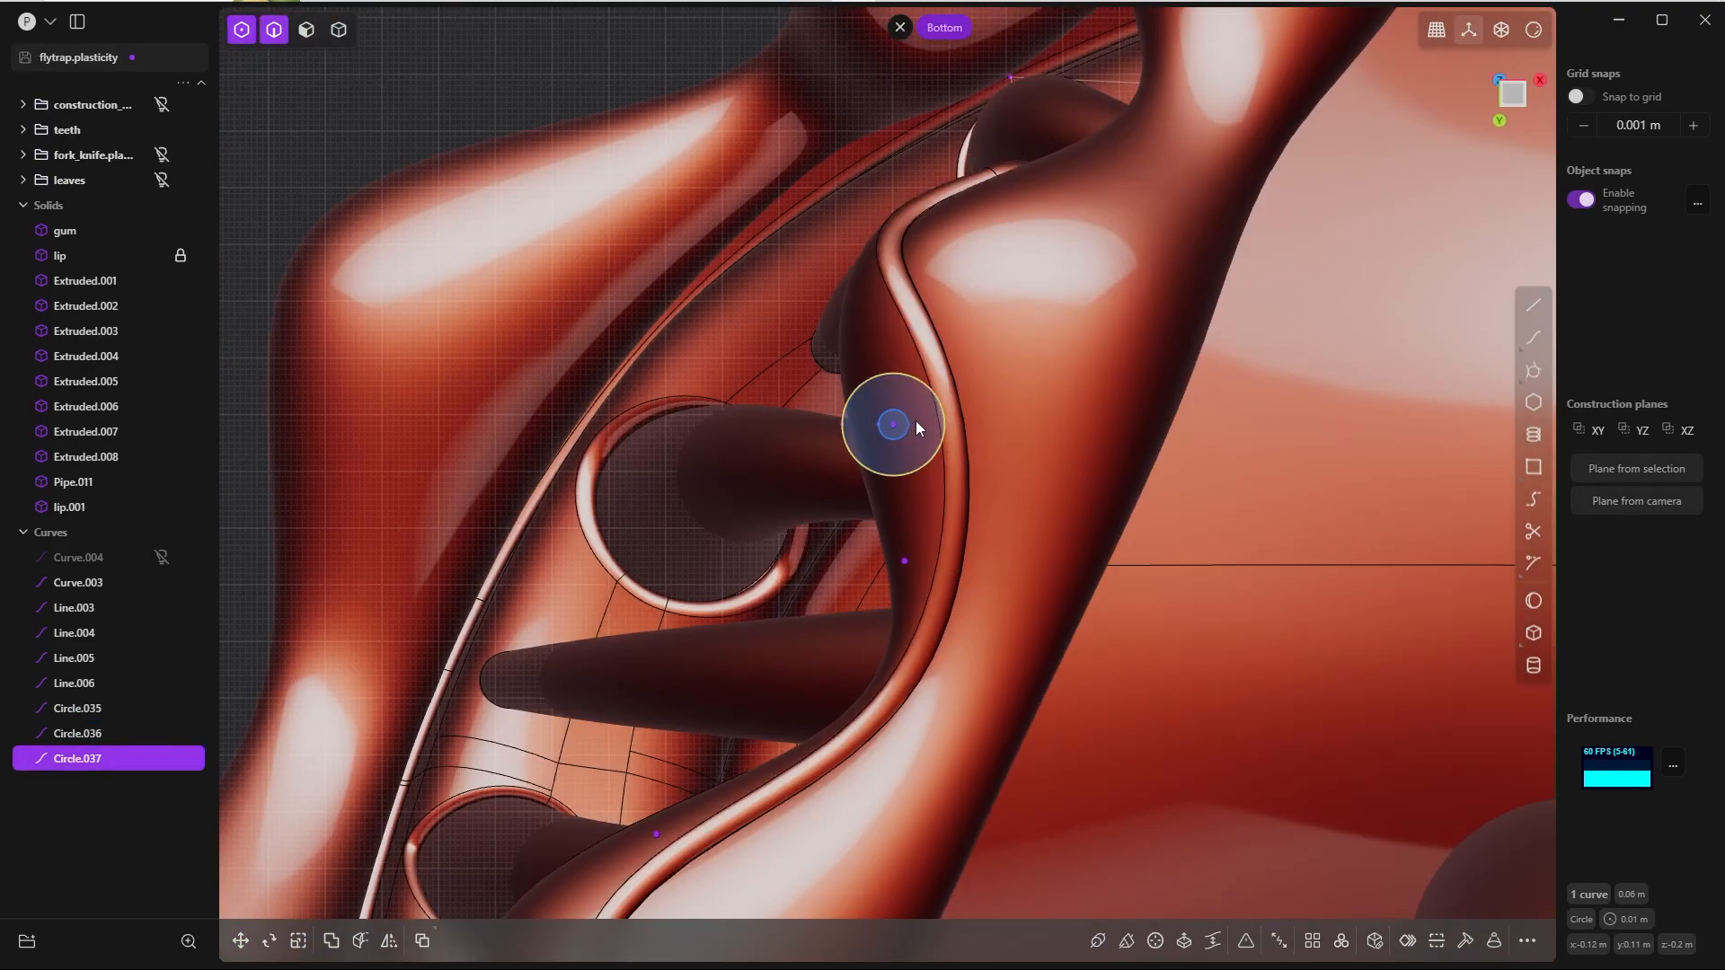
key(s)
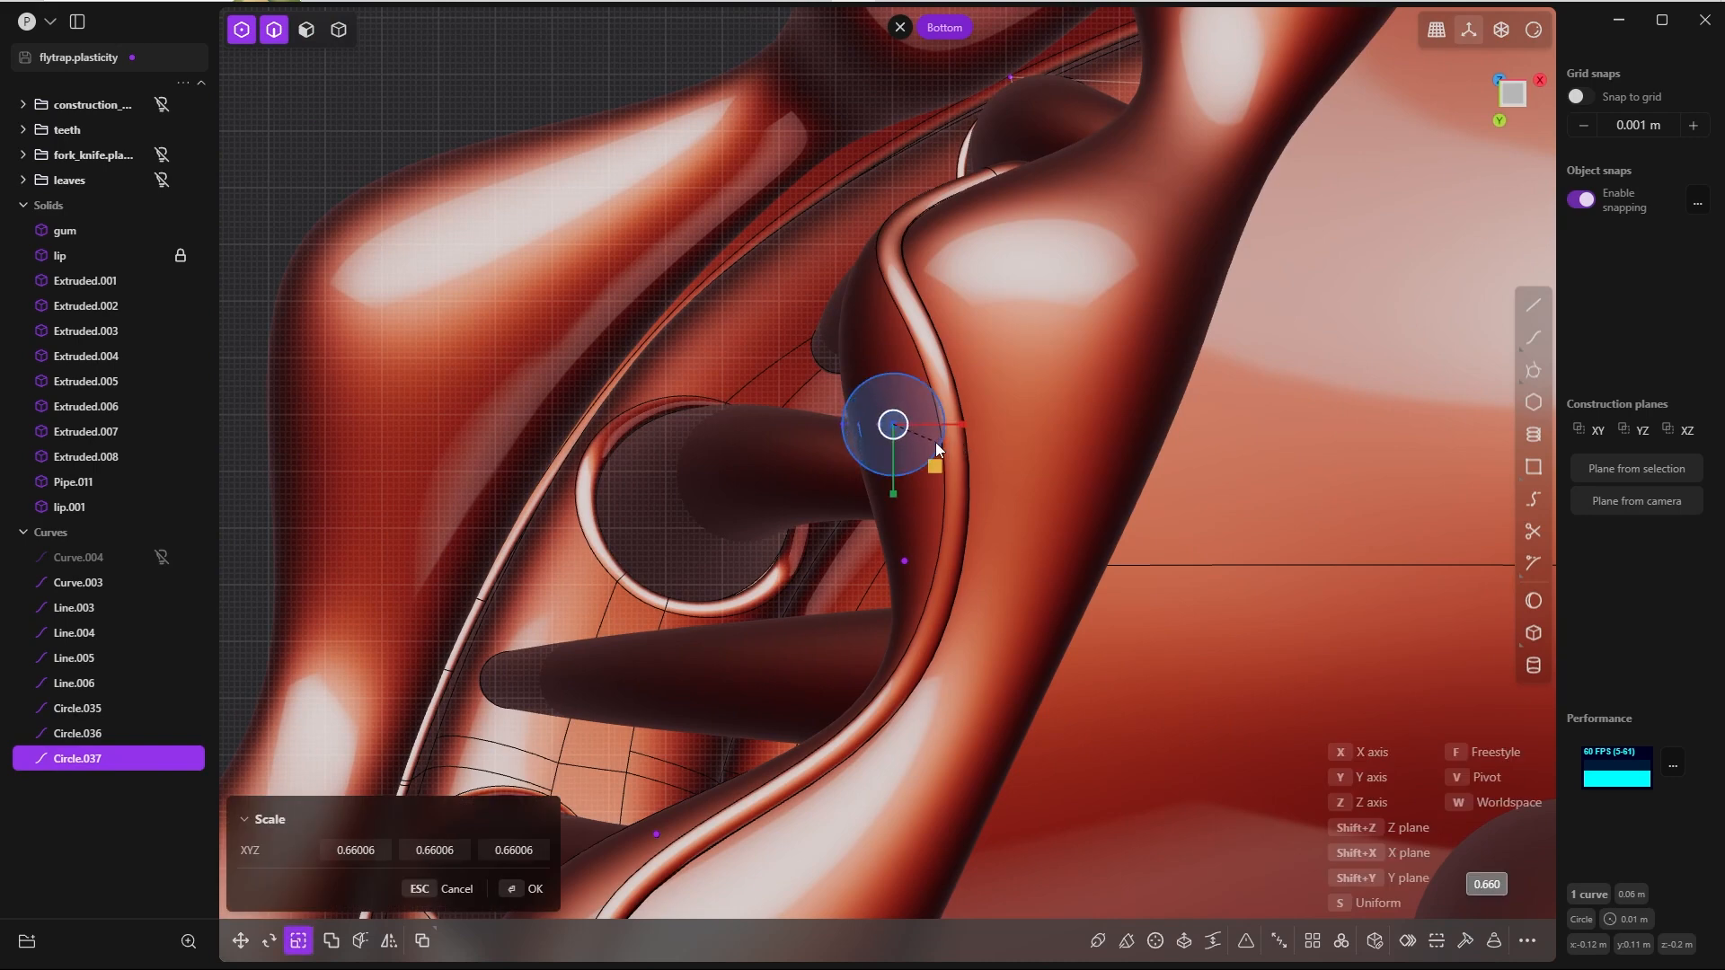
click(934, 439)
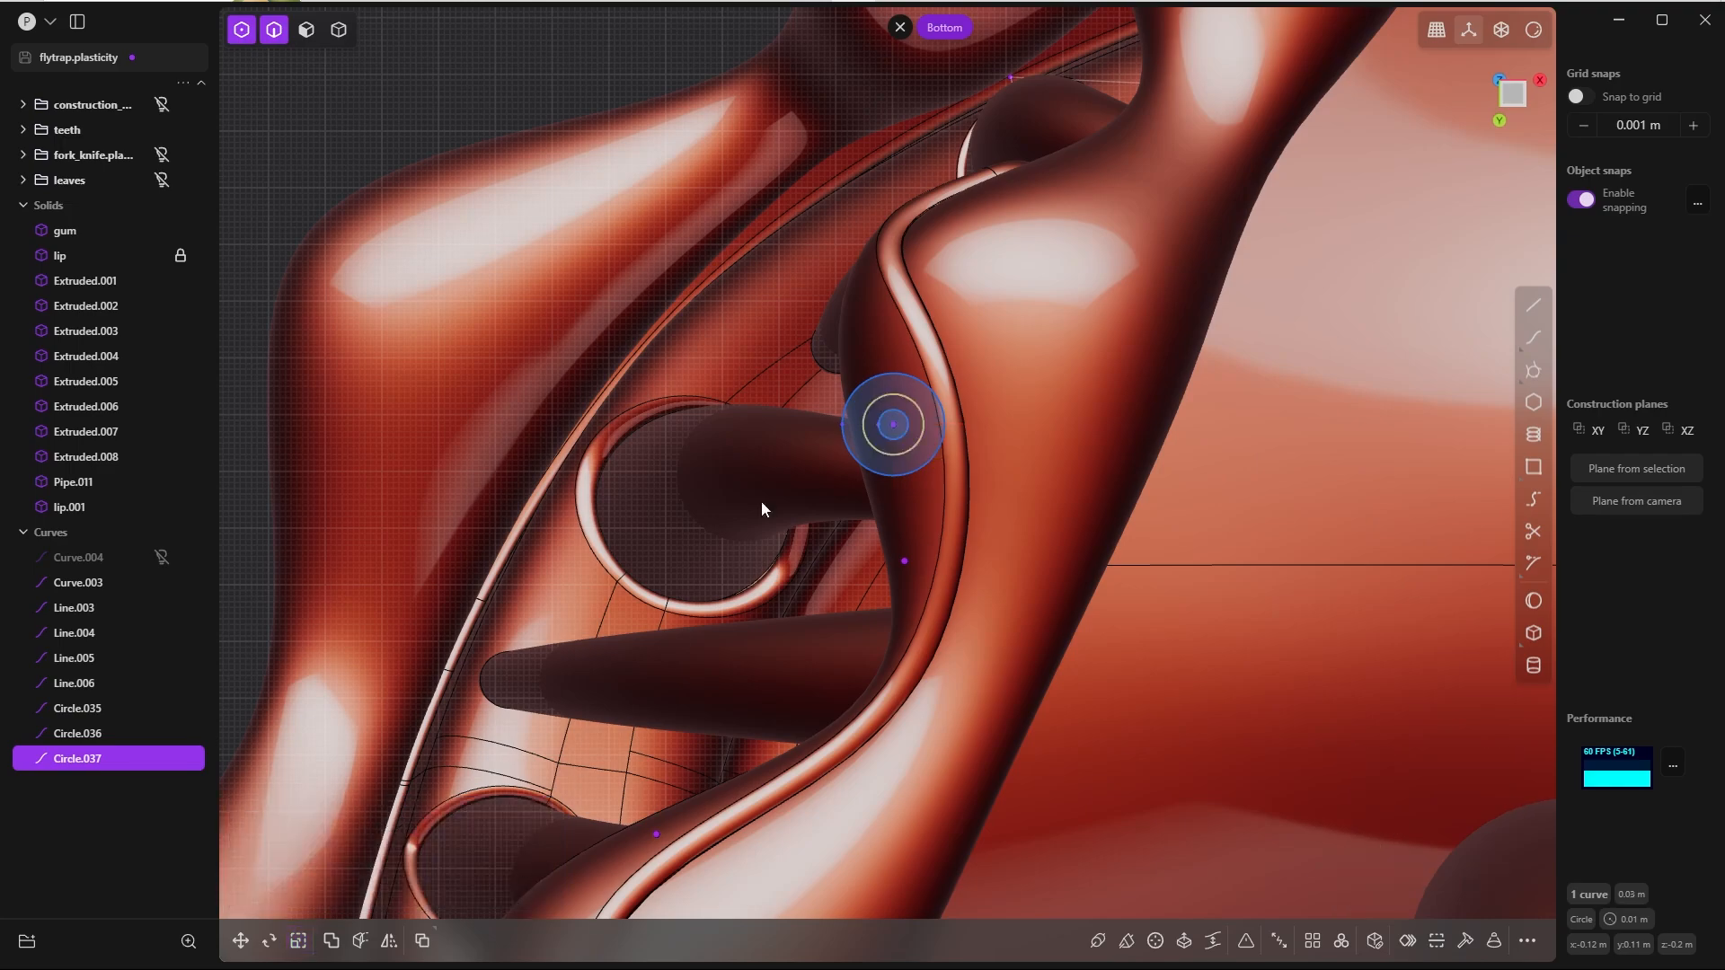
Step: Select the upper, middle and lower circles along the line and isolate them by hiding everything else
middle_drag(762, 499, 923, 200)
scroll(893, 377, down, 5)
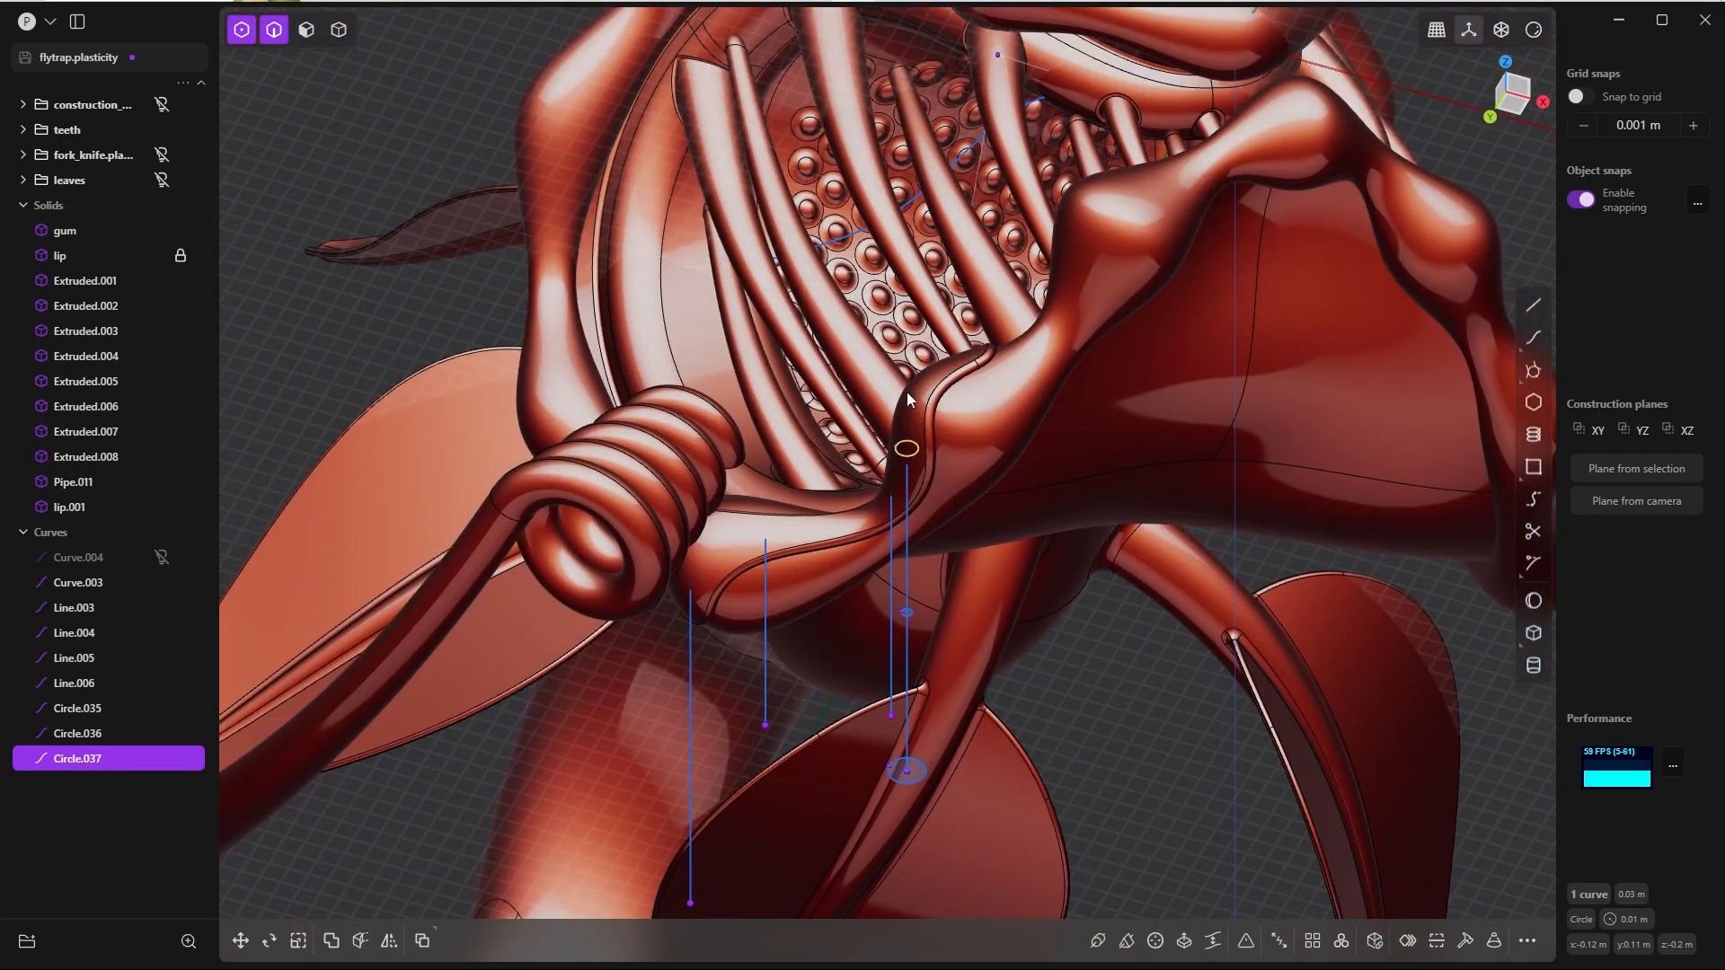
middle_drag(901, 452, 1062, 588)
middle_drag(943, 485, 969, 537)
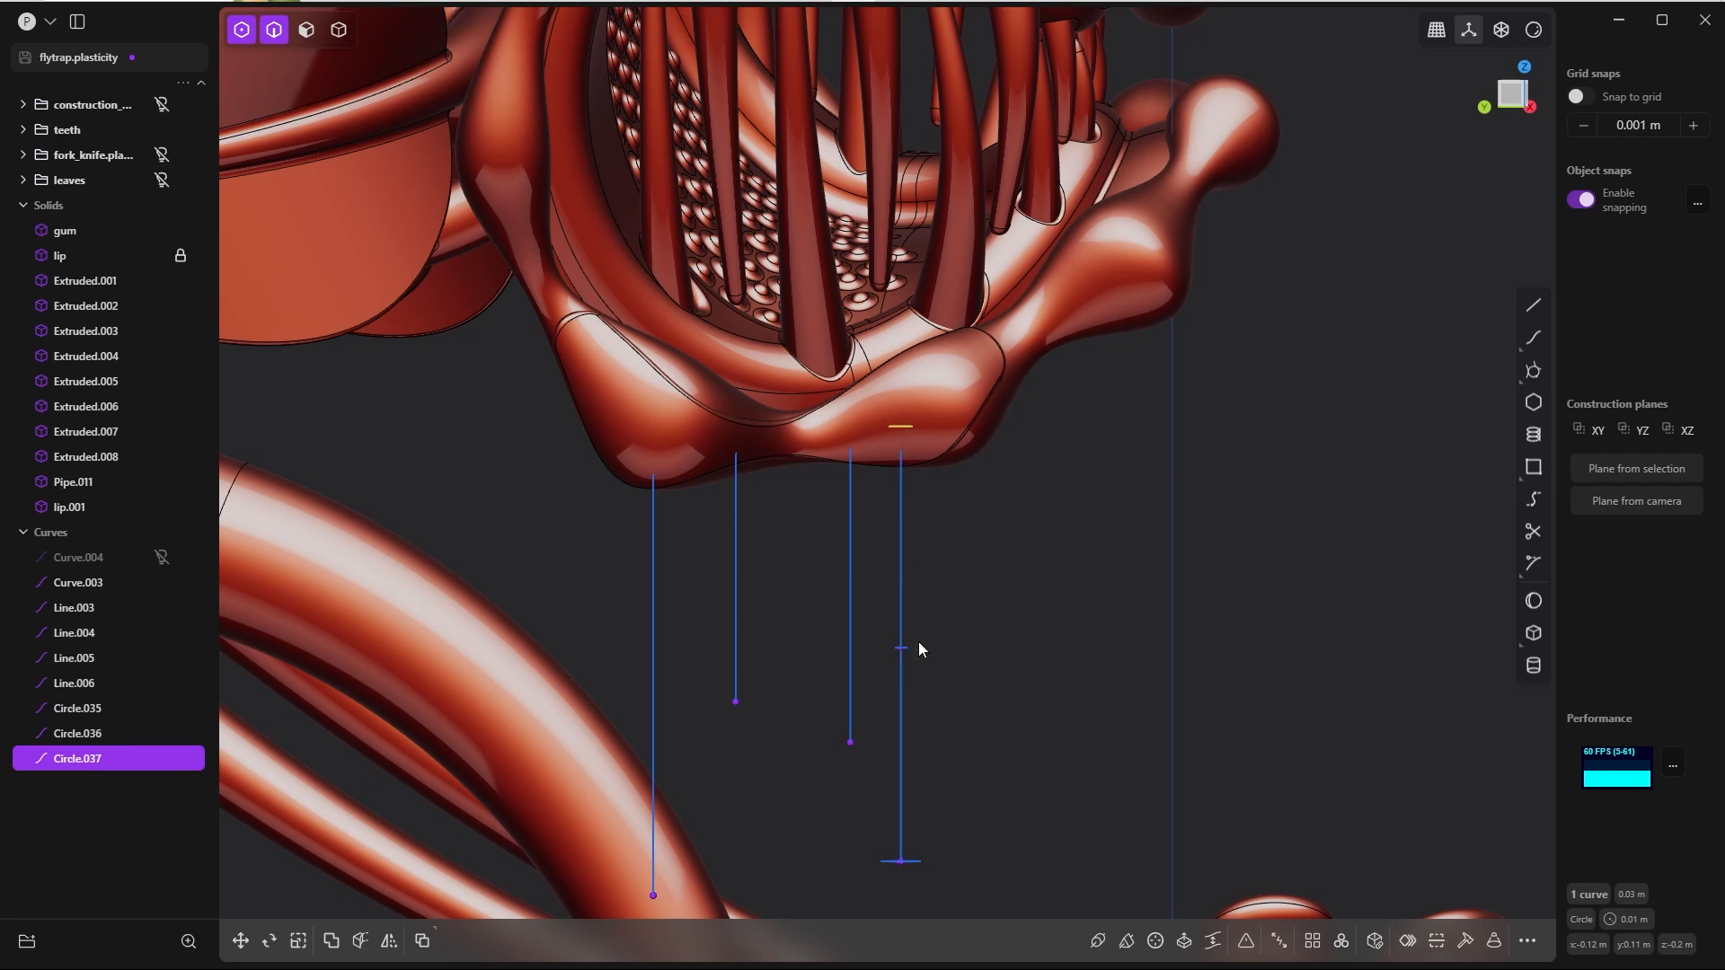
middle_drag(916, 647, 955, 662)
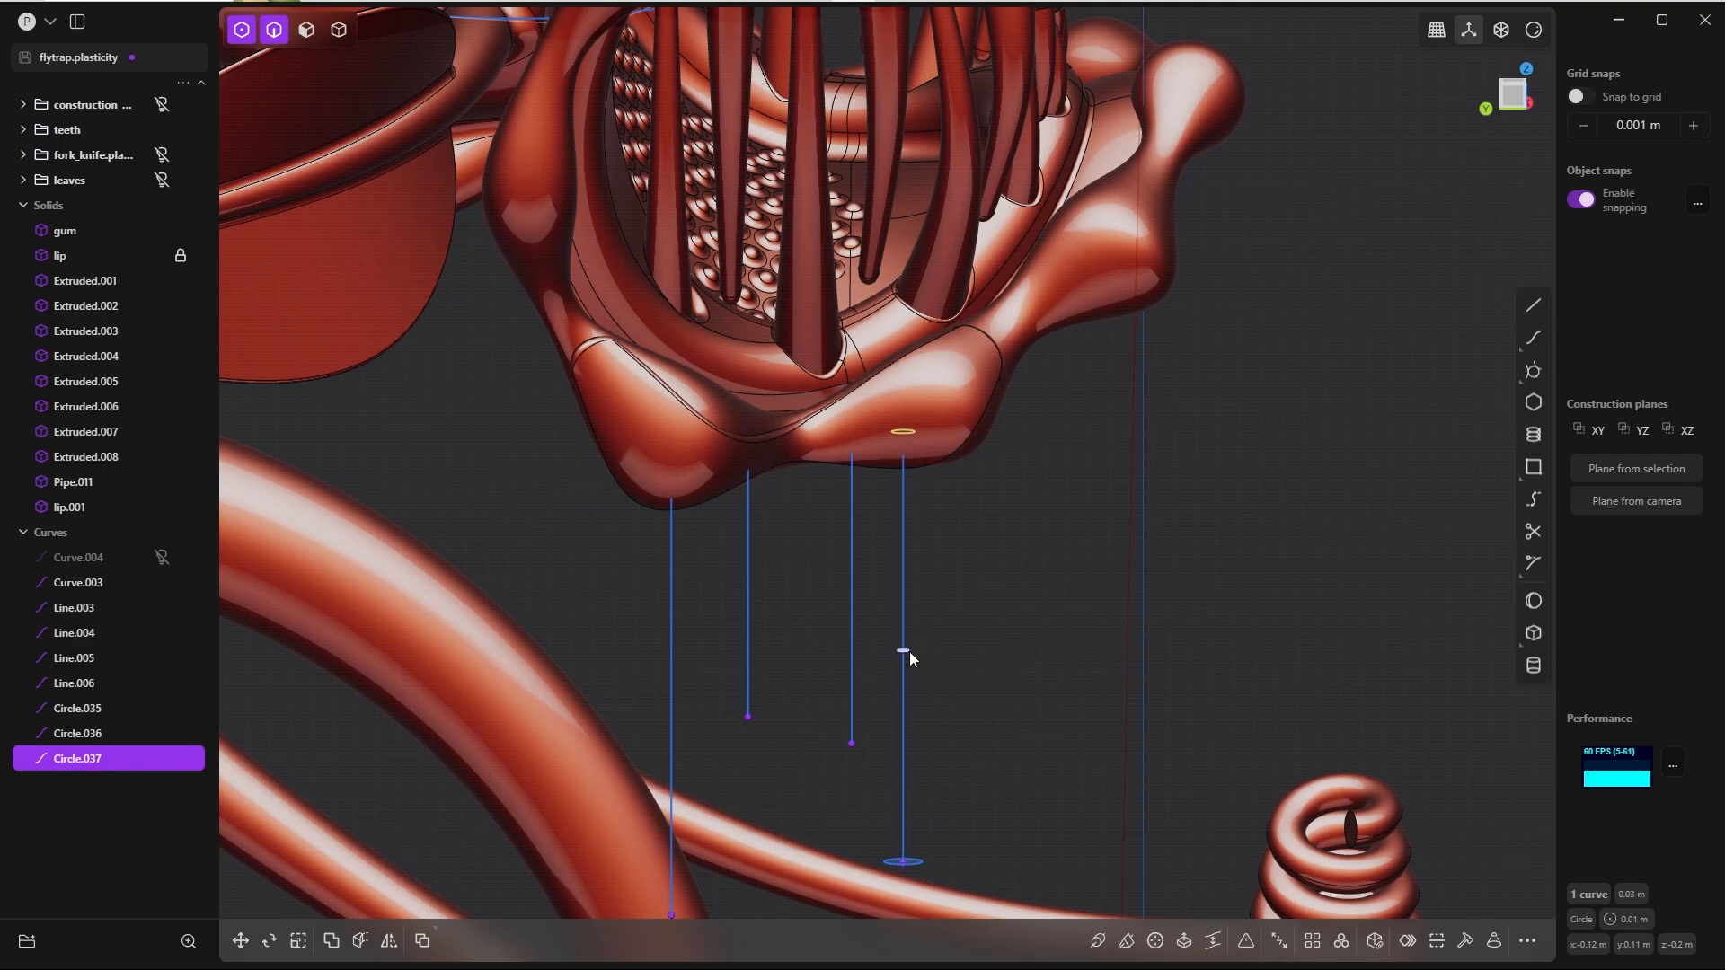
scroll(909, 651, up, 5)
shift+middle_drag(926, 796, 909, 404)
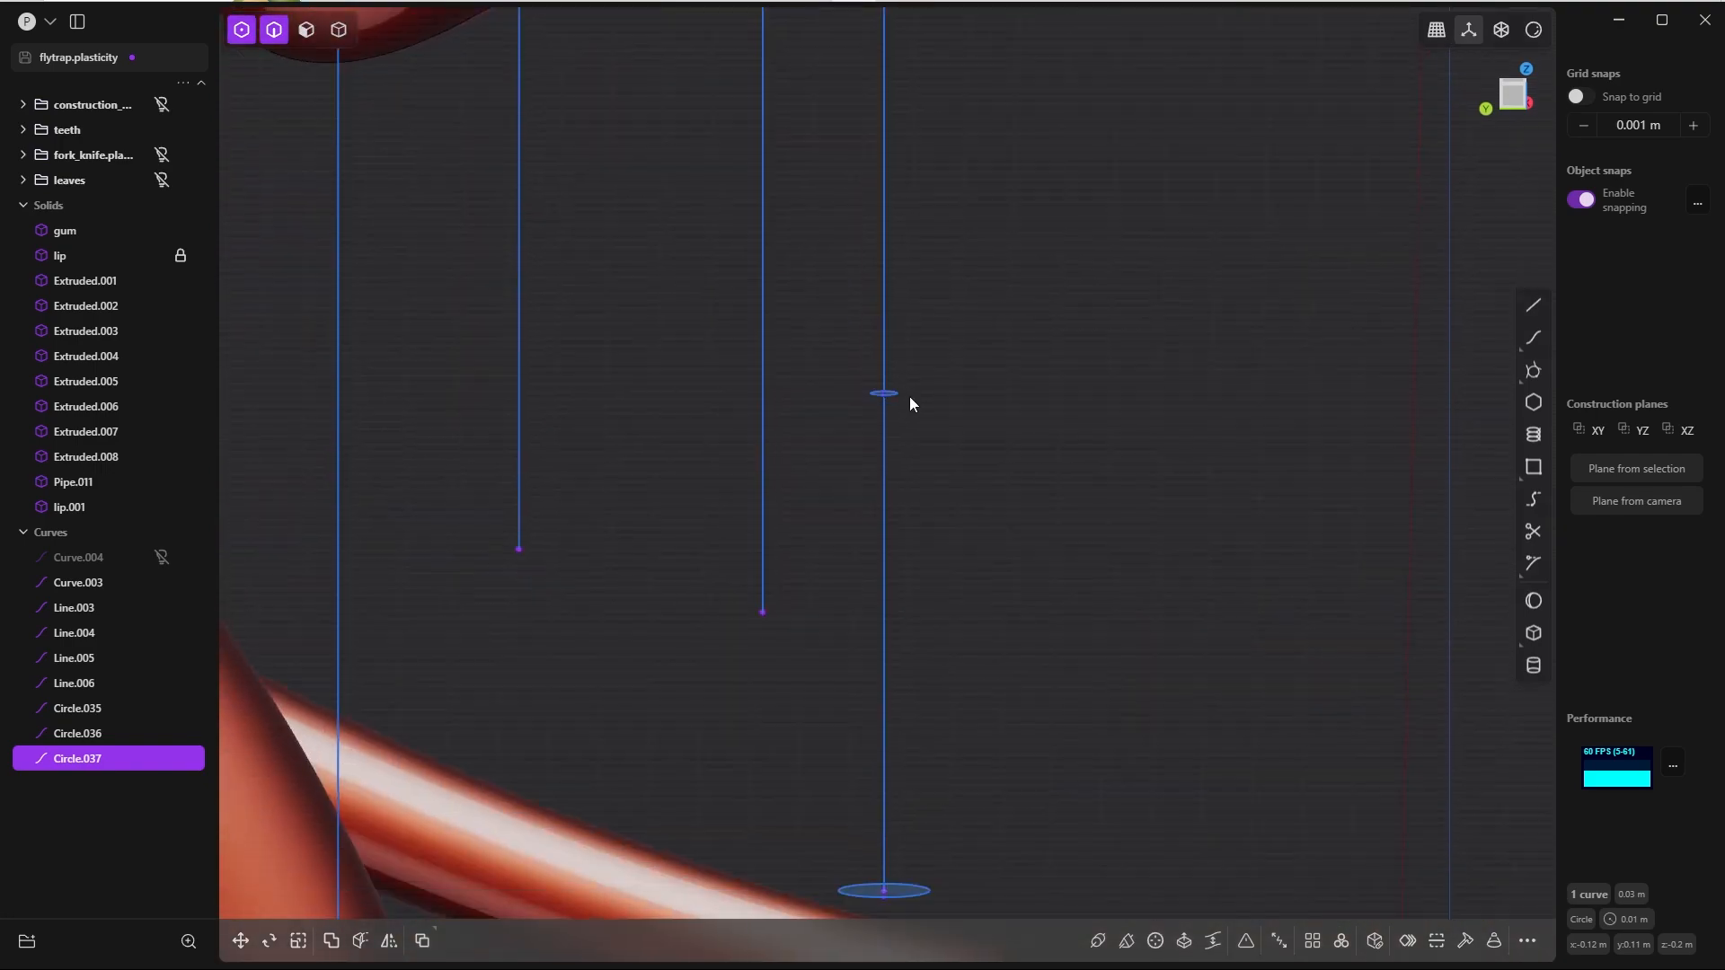
shift+click(893, 394)
shift+click(912, 718)
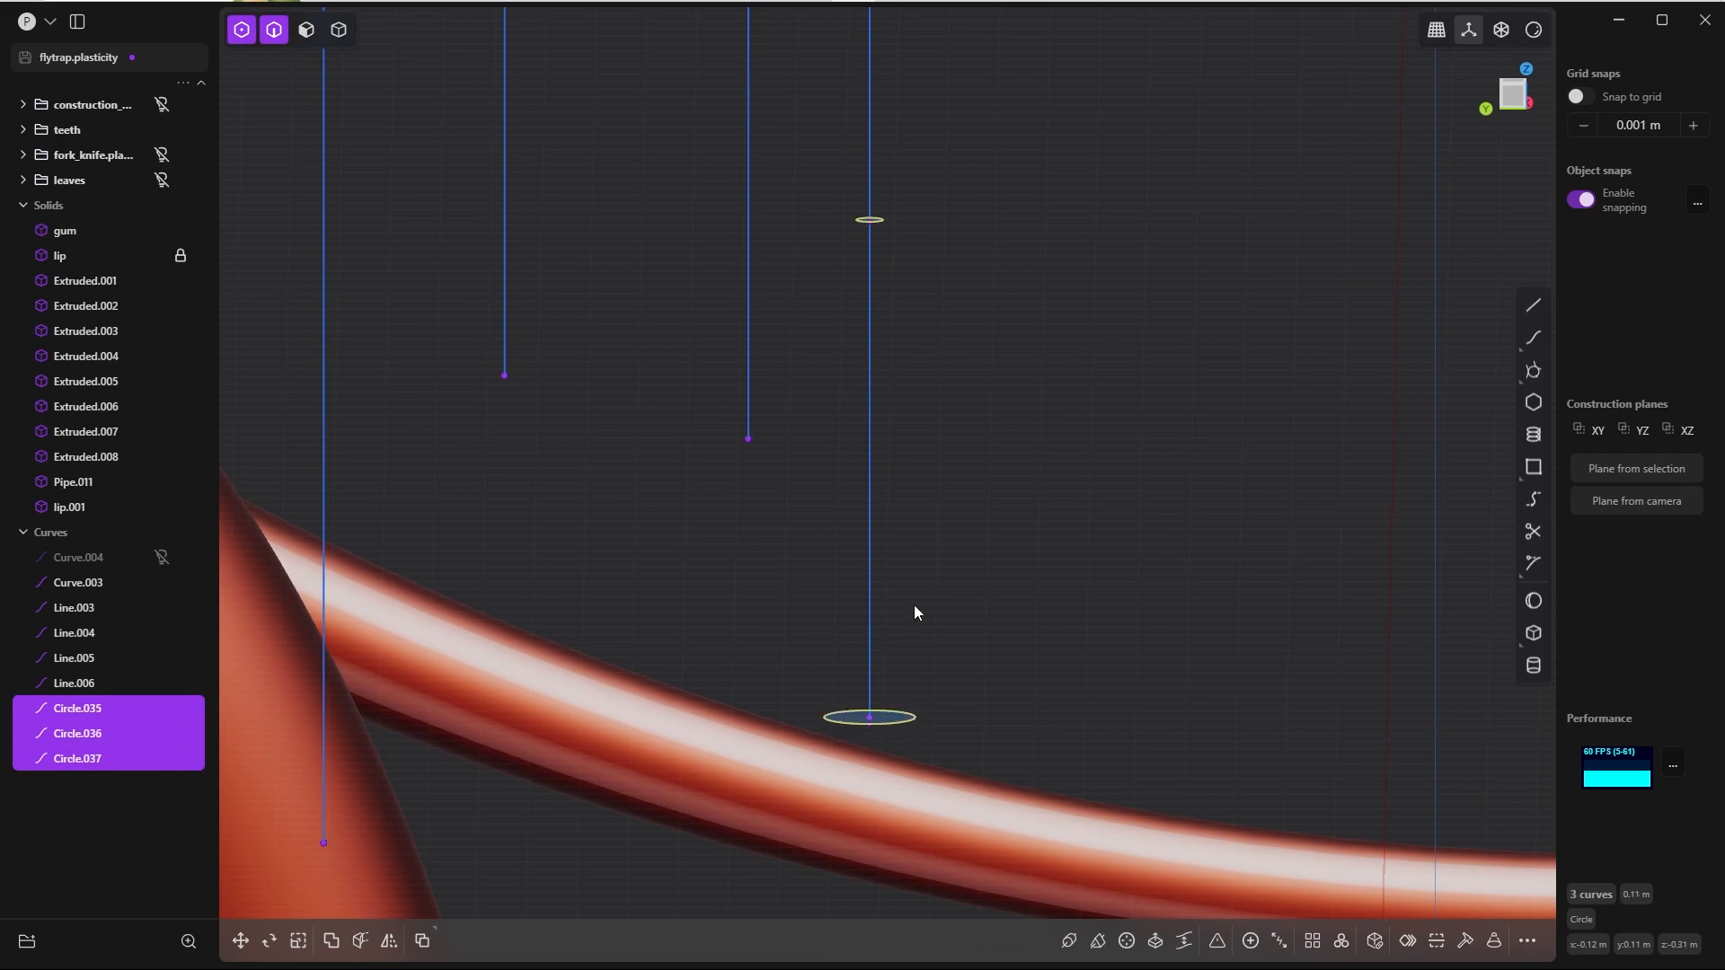
scroll(914, 605, down, 3)
alt+middle_drag(947, 386, 939, 572)
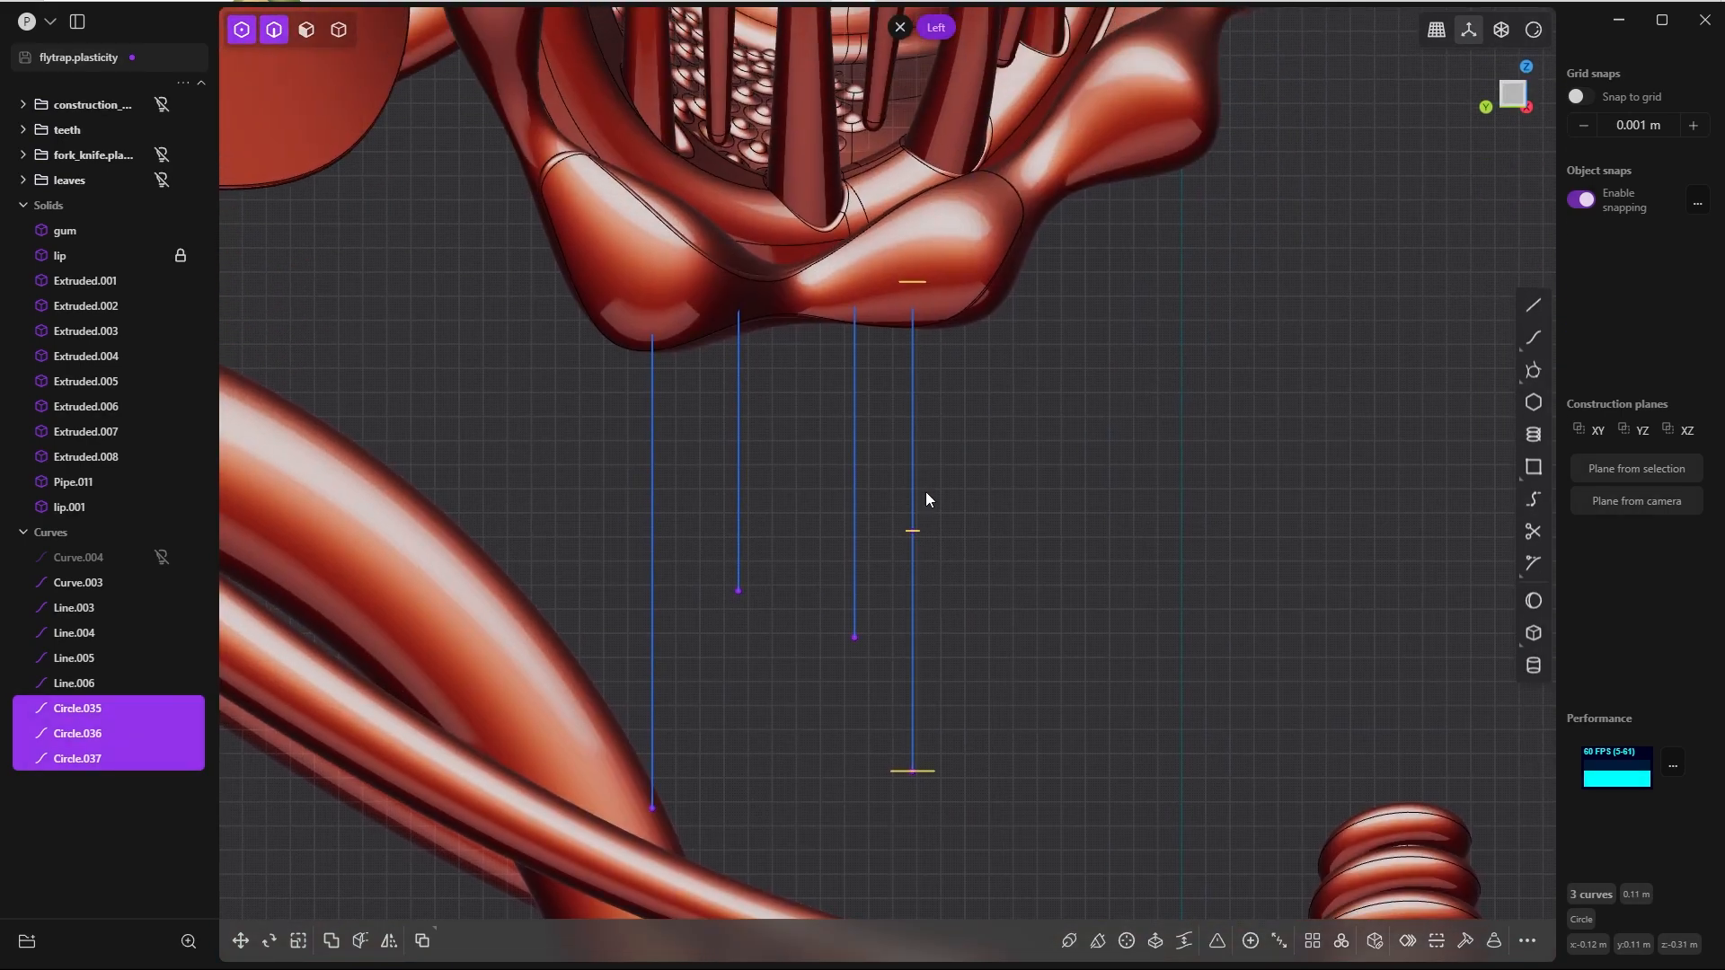
key(shift+h)
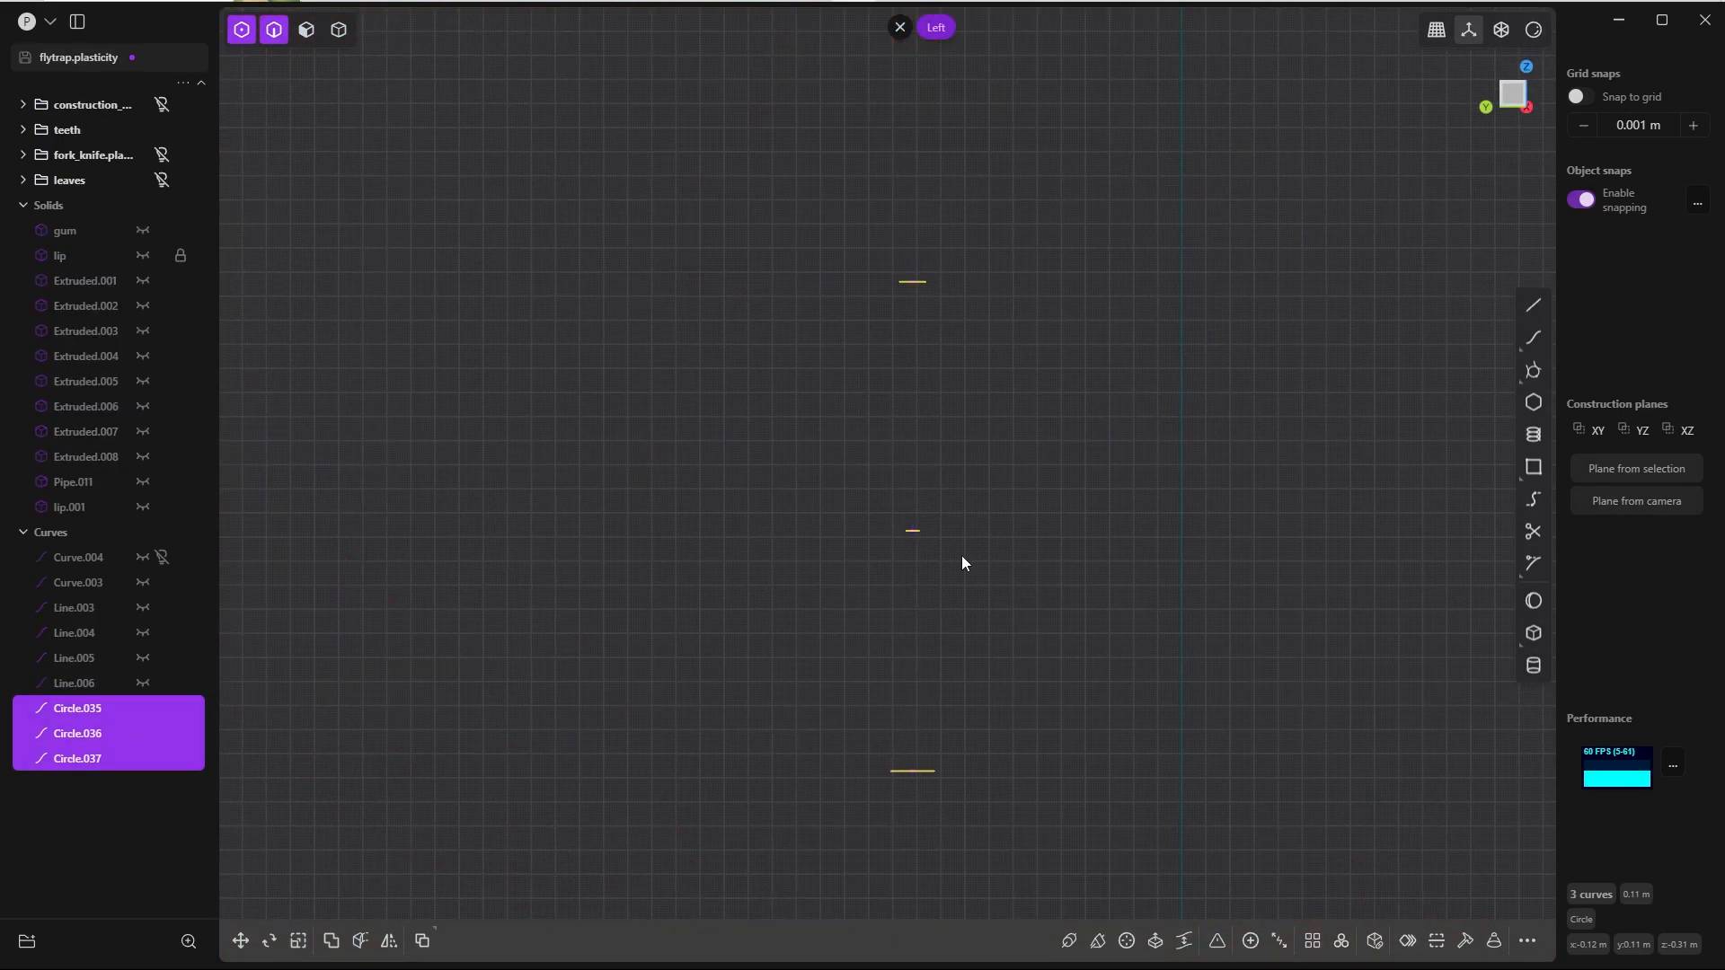
Step: Select the three isolated circles and loft through them with the default tension of 1.00
click(965, 602)
drag(888, 242, 968, 795)
key(l)
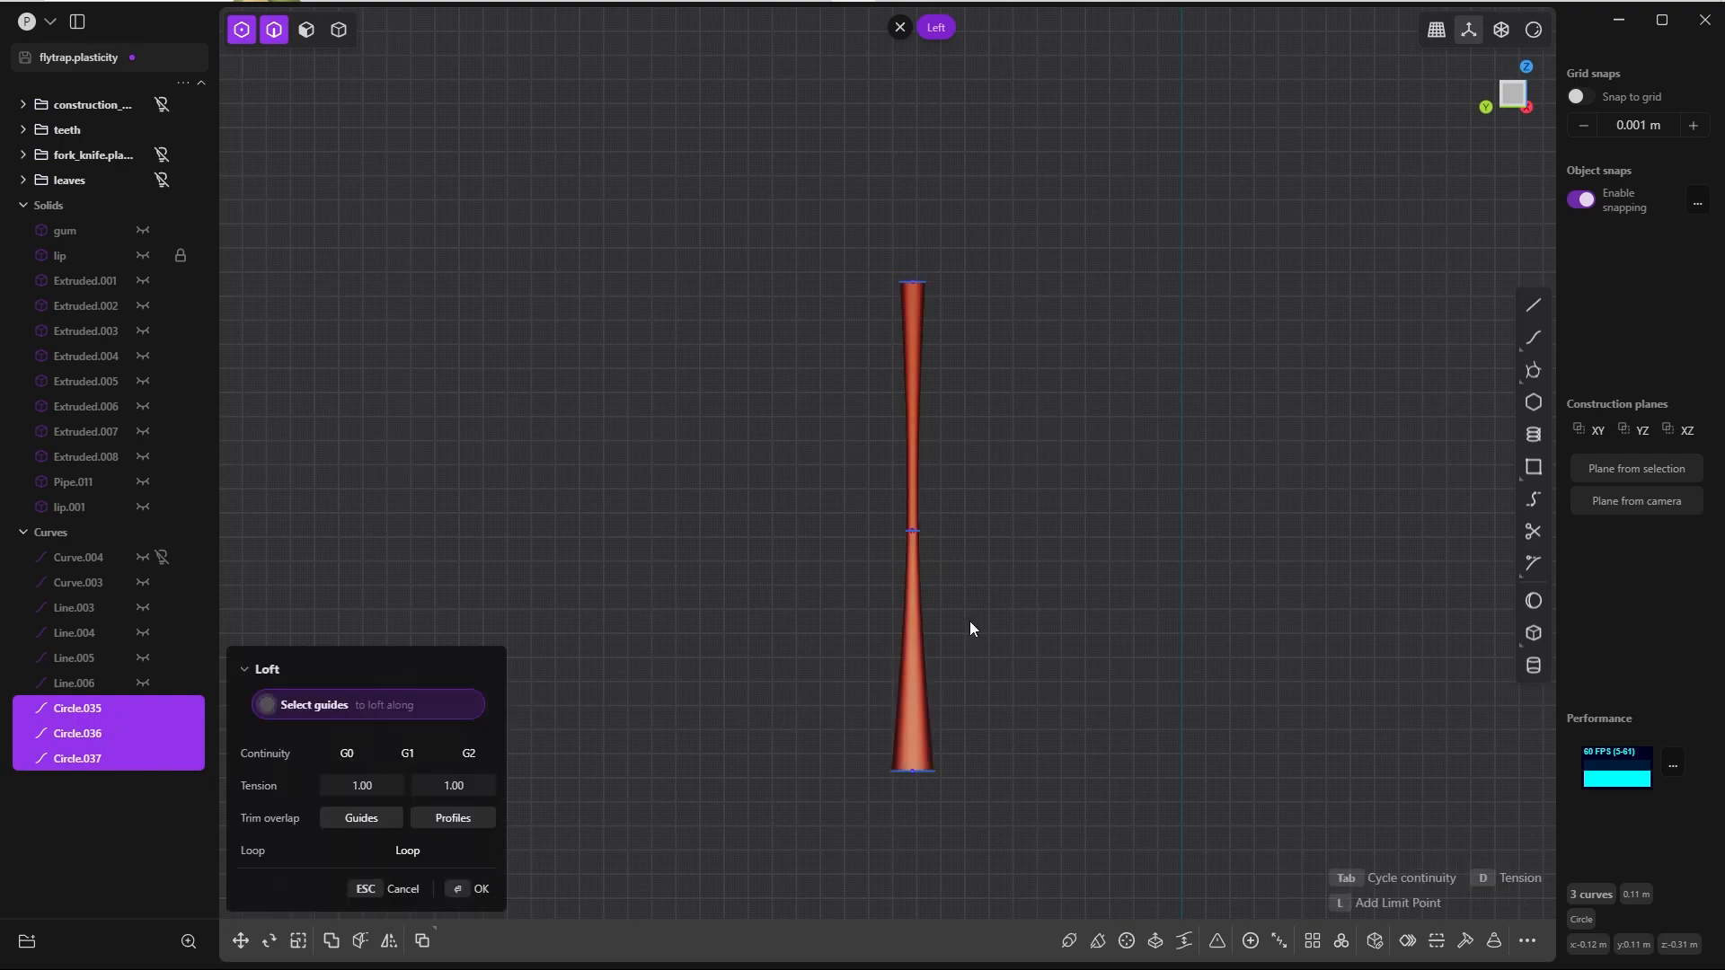
click(478, 889)
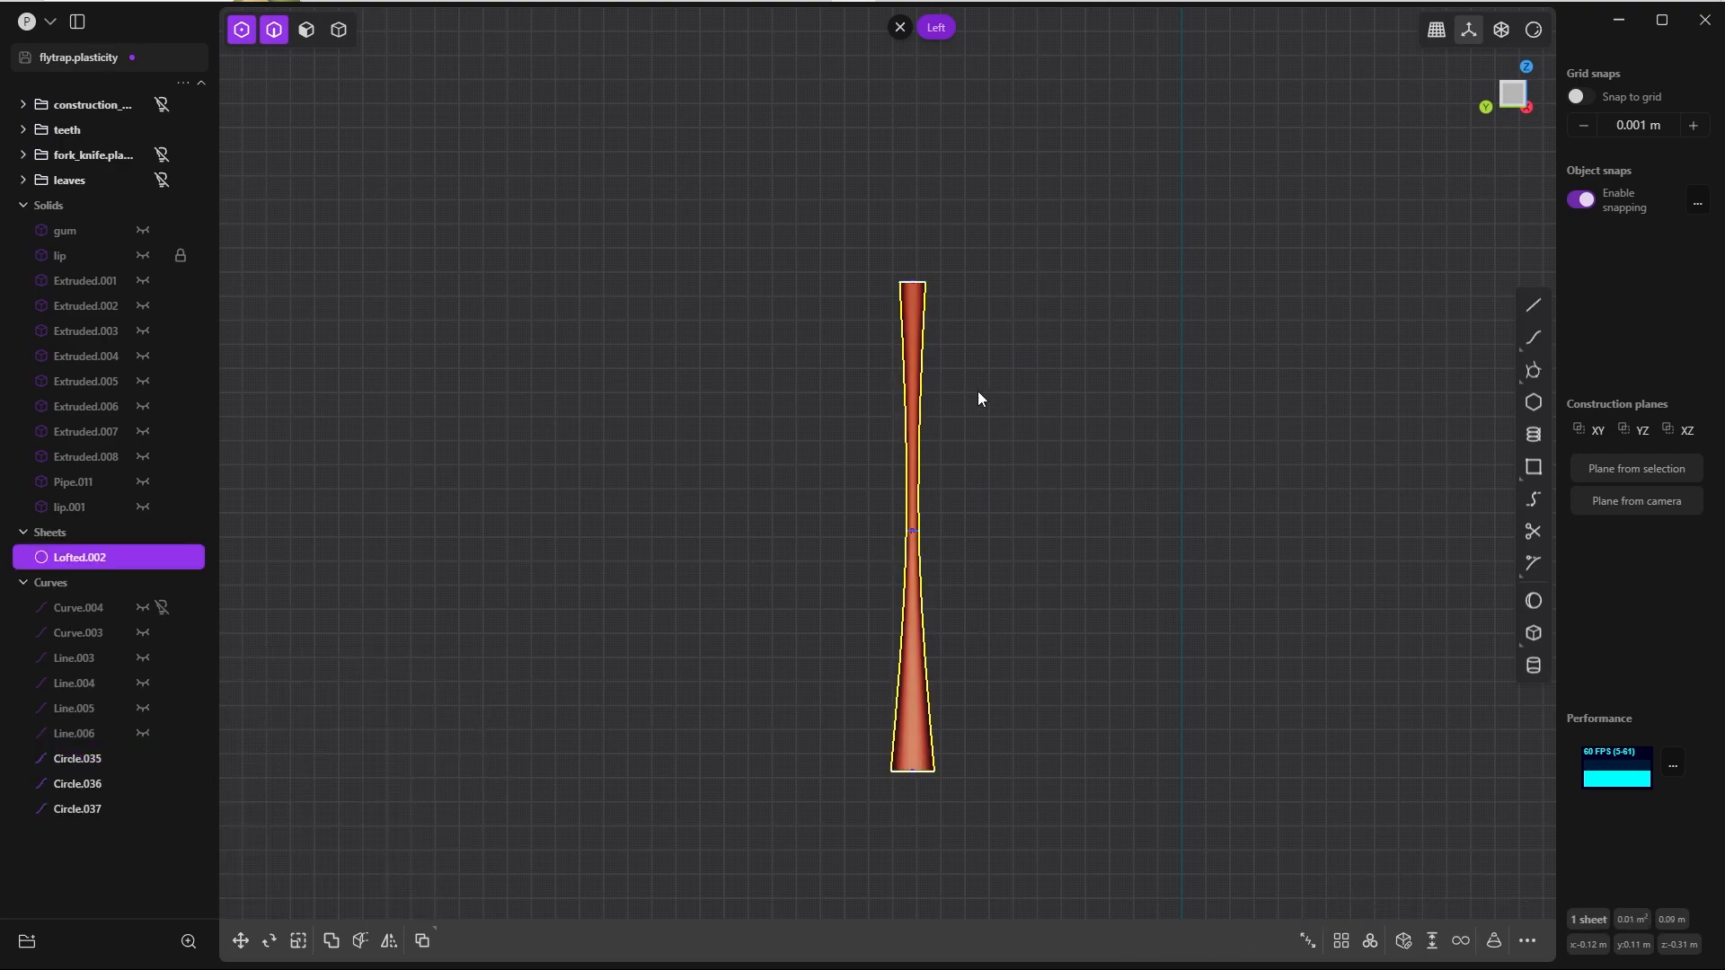
Step: Bring back the hidden objects and isolate only the lower lip piece and the lofted drip
key(slash)
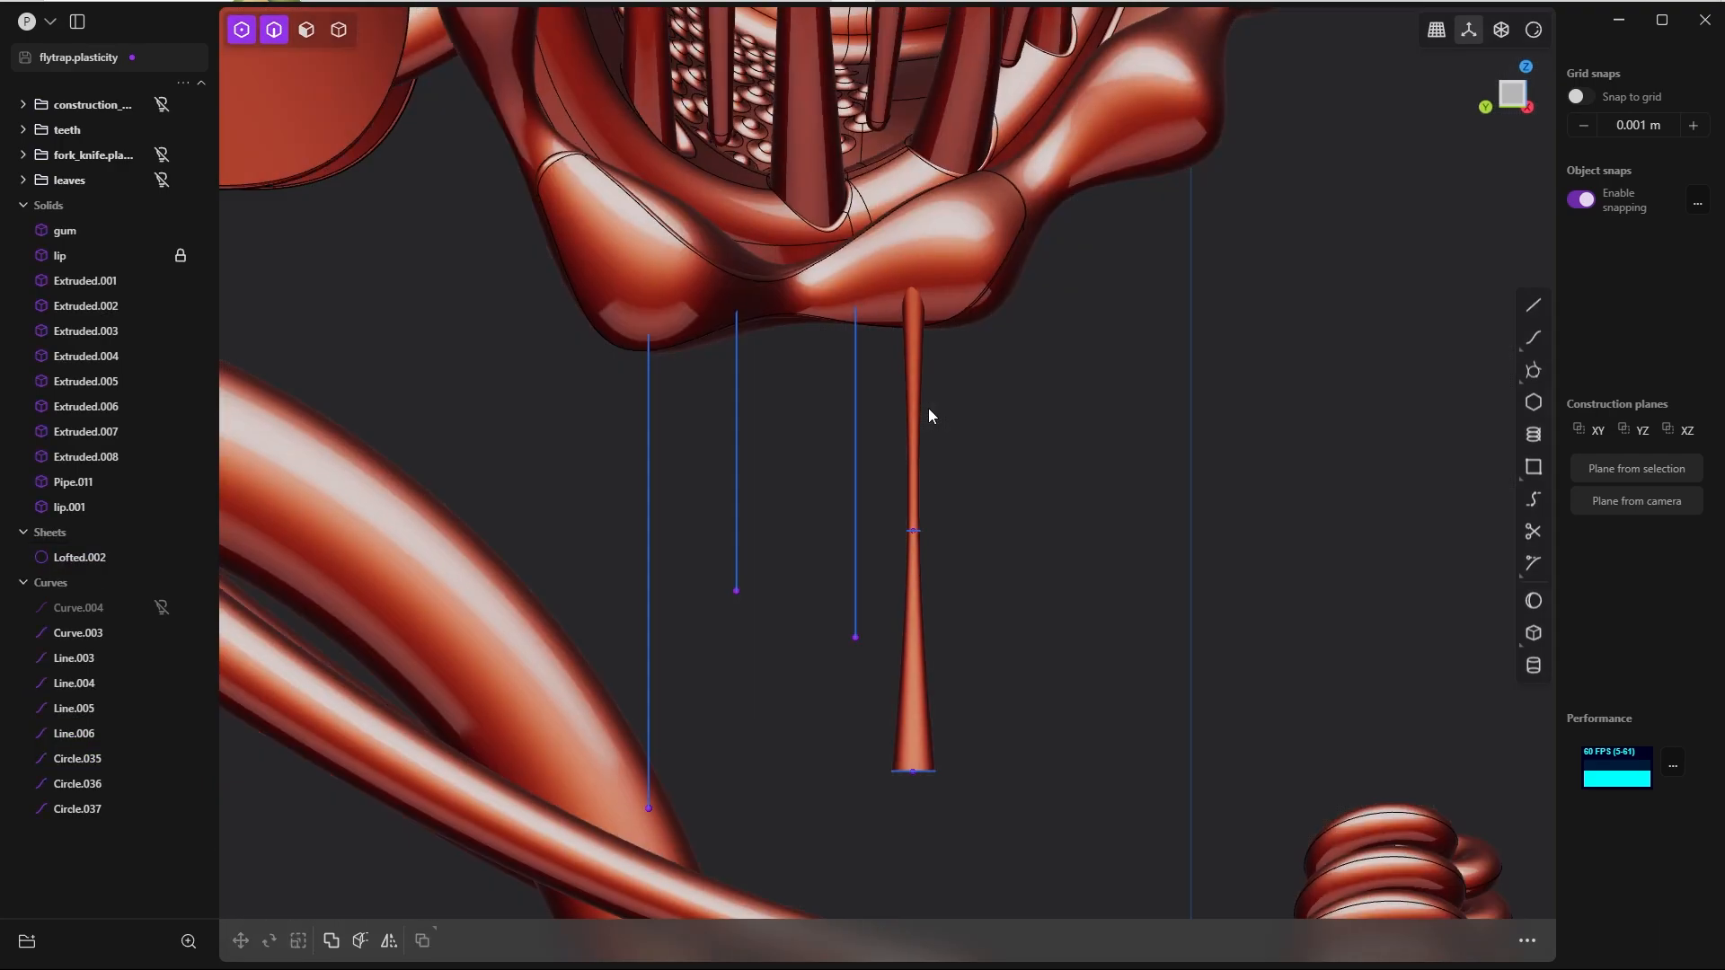
middle_drag(929, 408, 575, 471)
key(4)
click(941, 285)
shift+click(915, 396)
key(slash)
Step: Close the open upper end of the lofted drip inside the lip with a flat patch
key(shift+e)
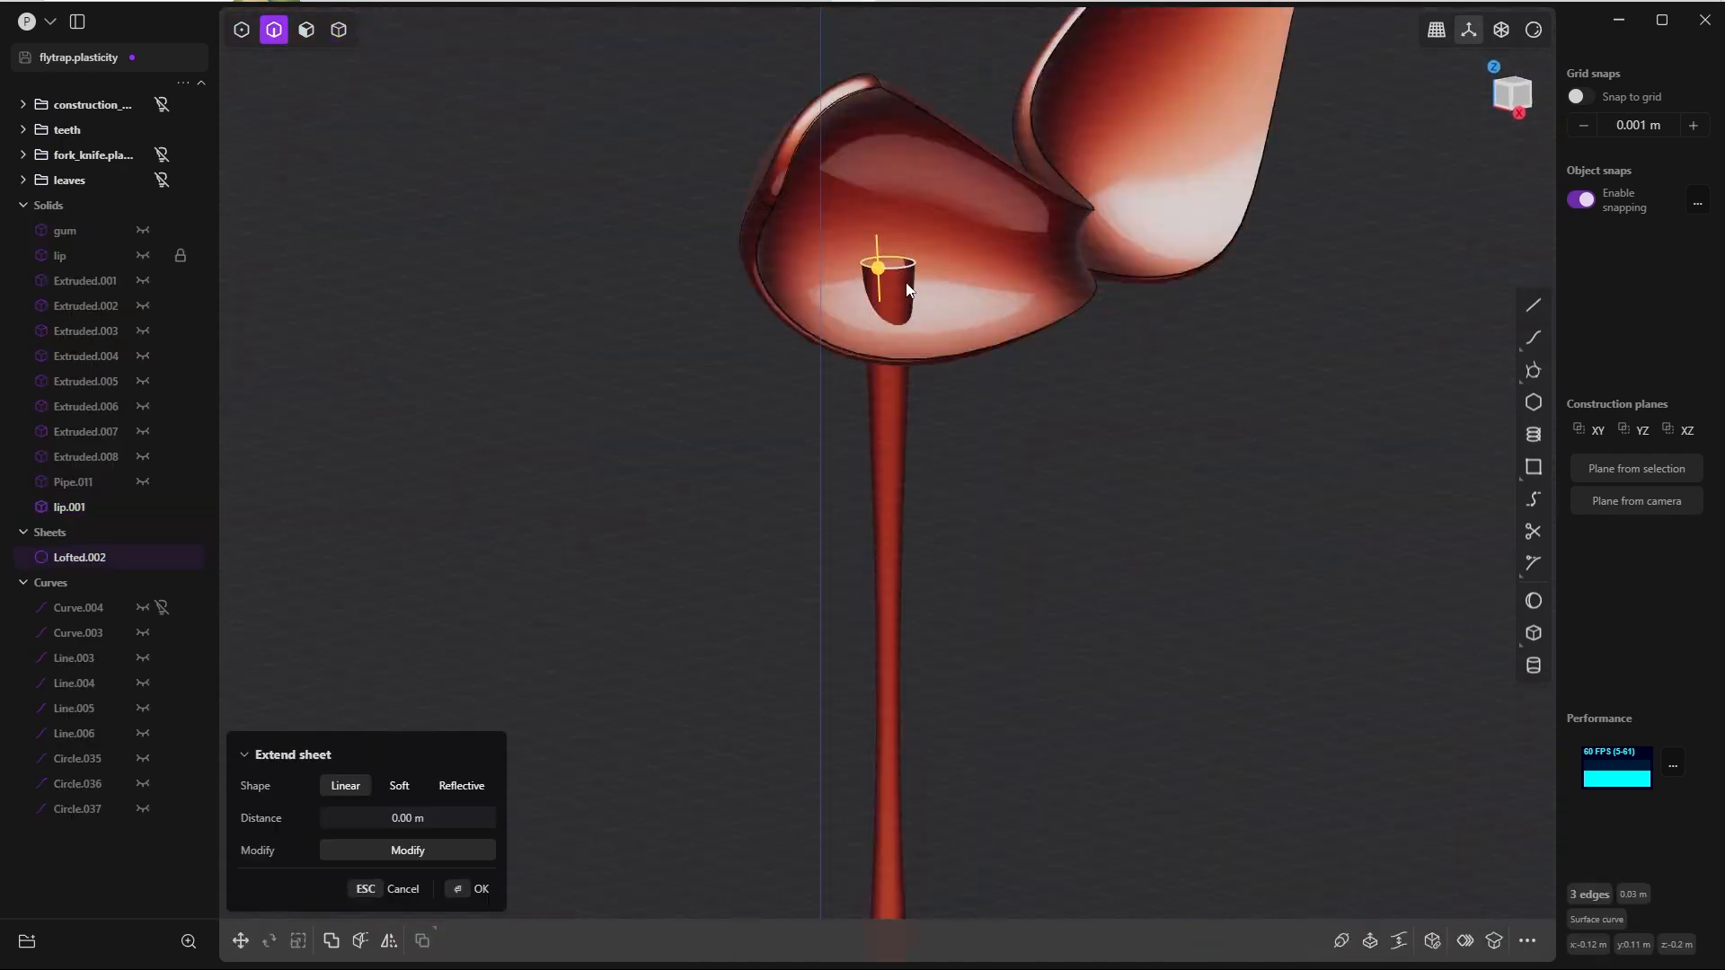
middle_drag(911, 281, 920, 353)
scroll(896, 296, up, 5)
middle_drag(895, 288, 884, 276)
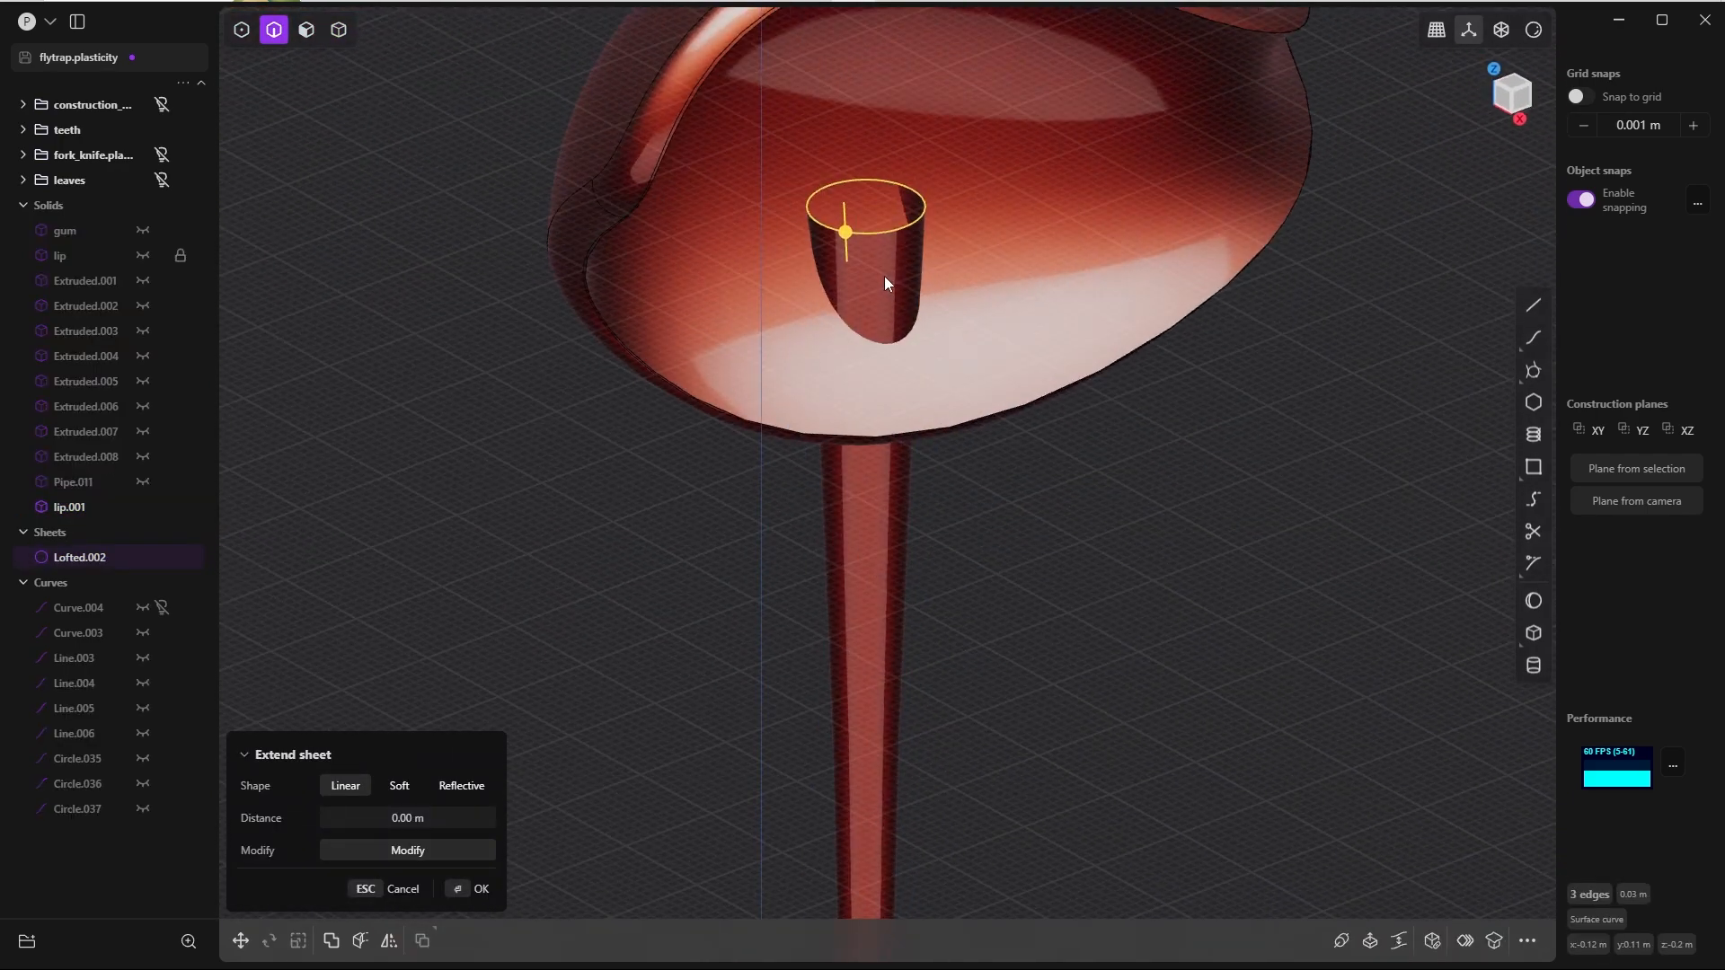
click(466, 886)
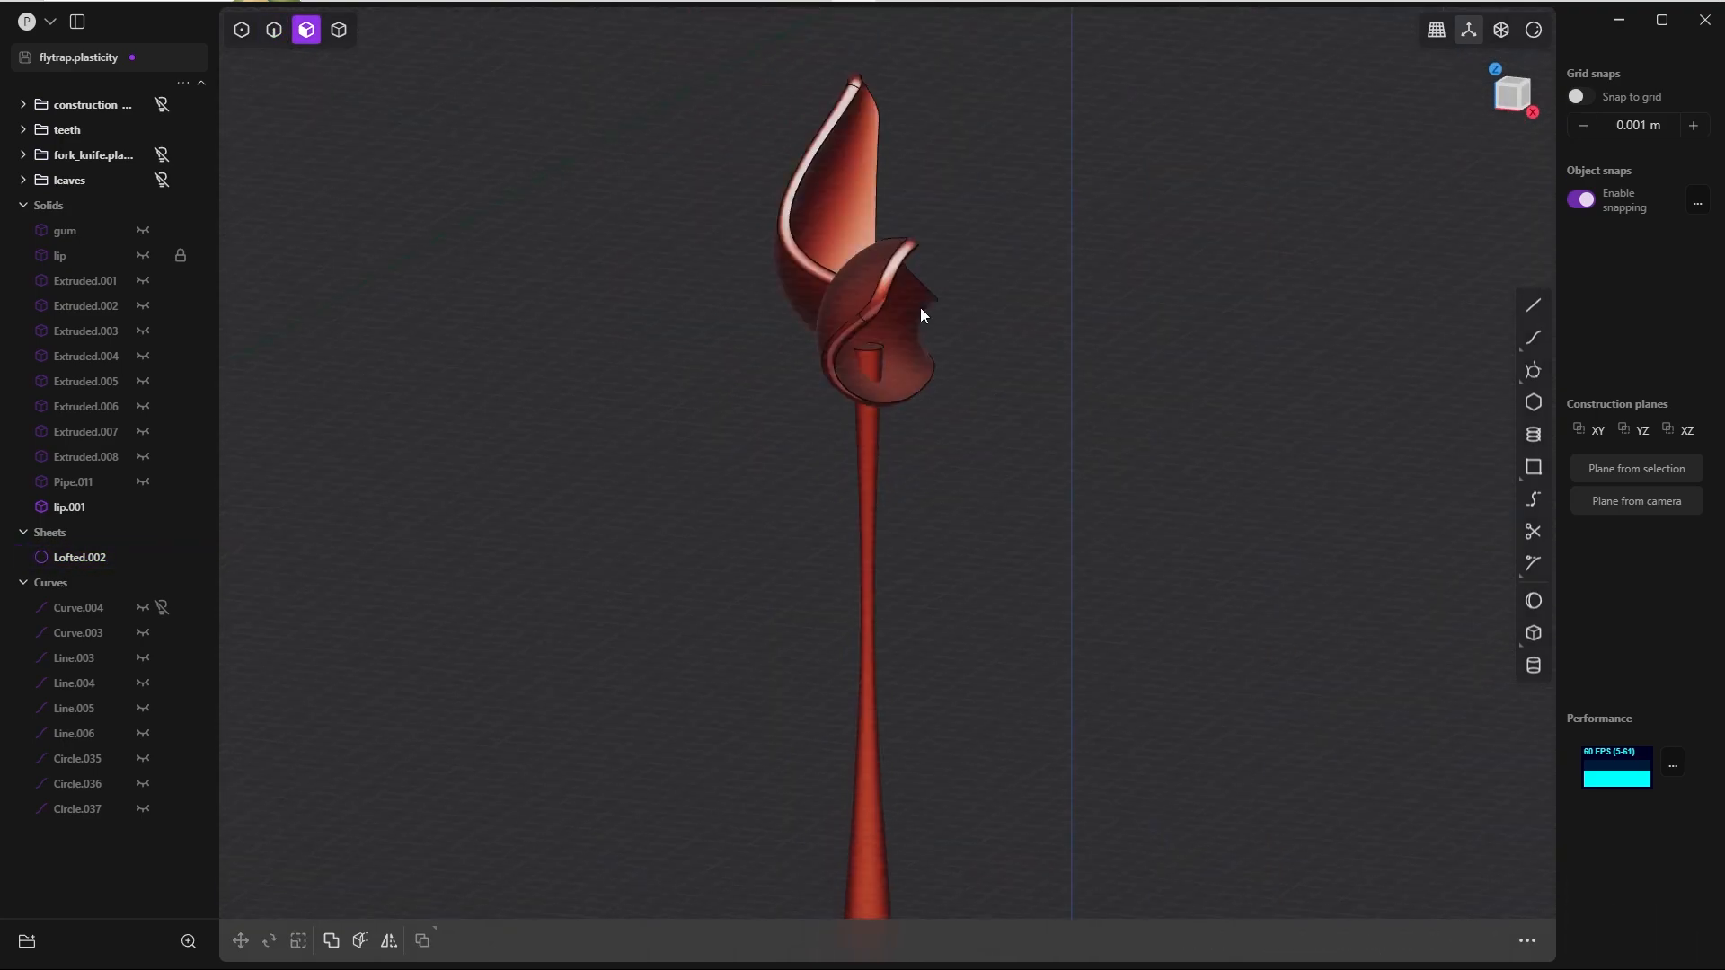
Step: Patch the open lower end of the drip with a rounded G1 cap using Quality faces and a 0.000010 tolerance
middle_drag(919, 308, 896, 476)
shift+middle_drag(875, 646, 813, 369)
scroll(812, 368, up, 3)
key(2)
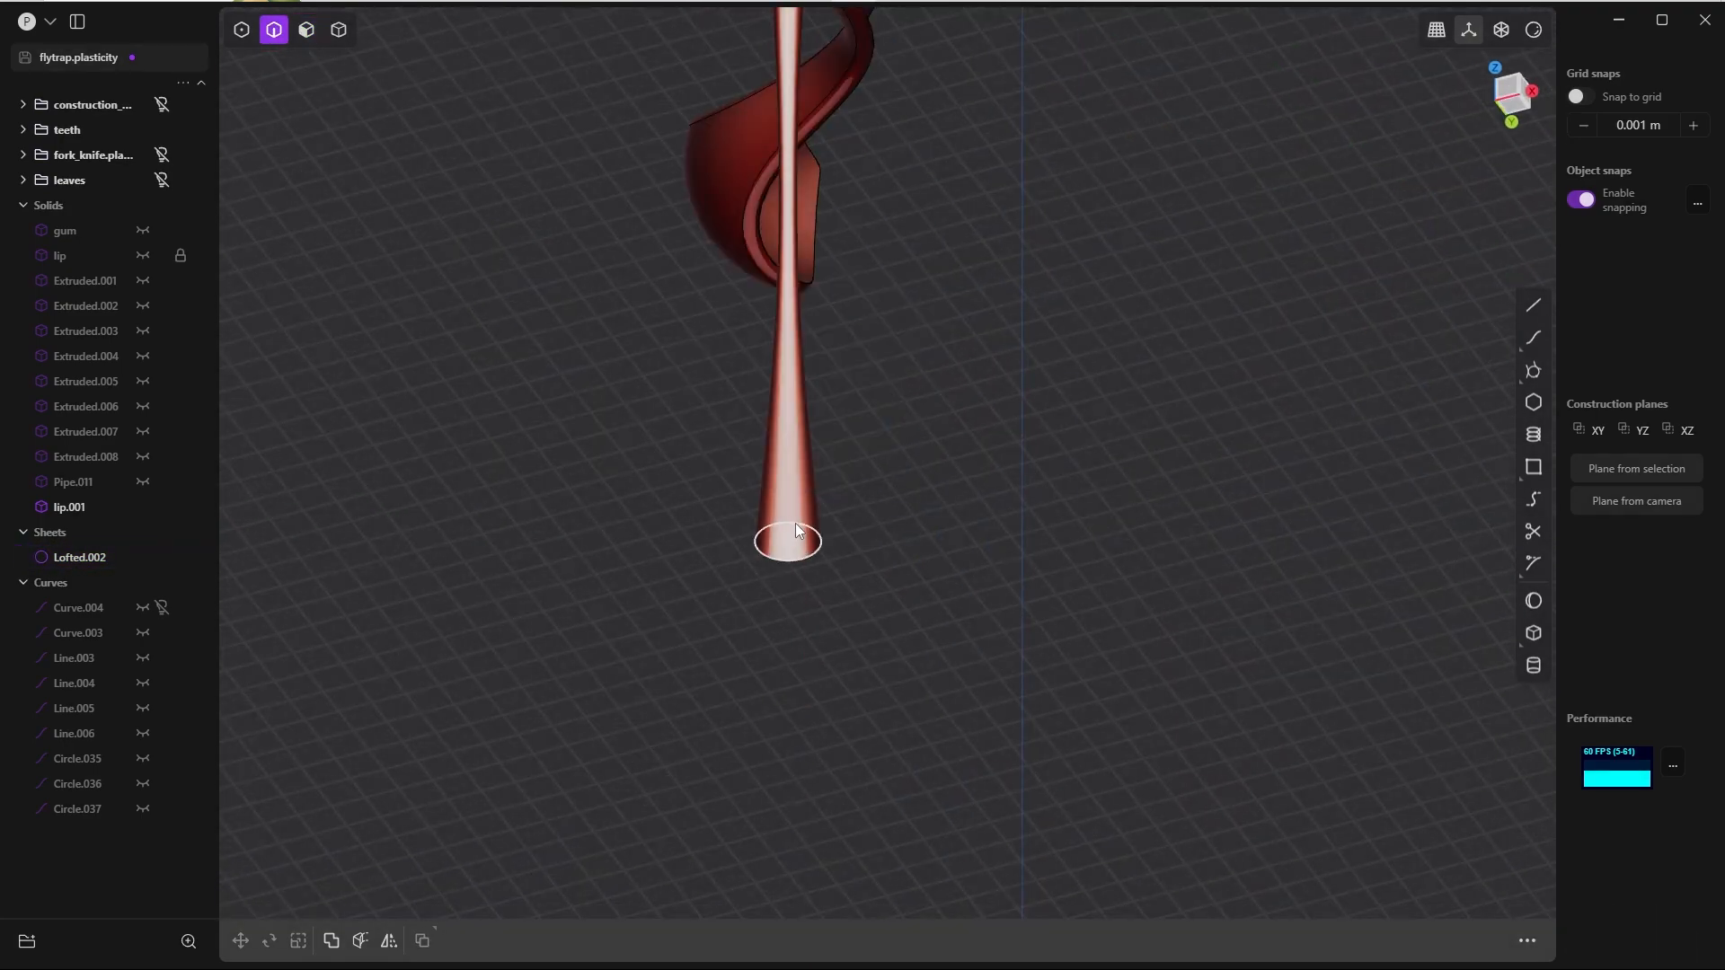
click(795, 525)
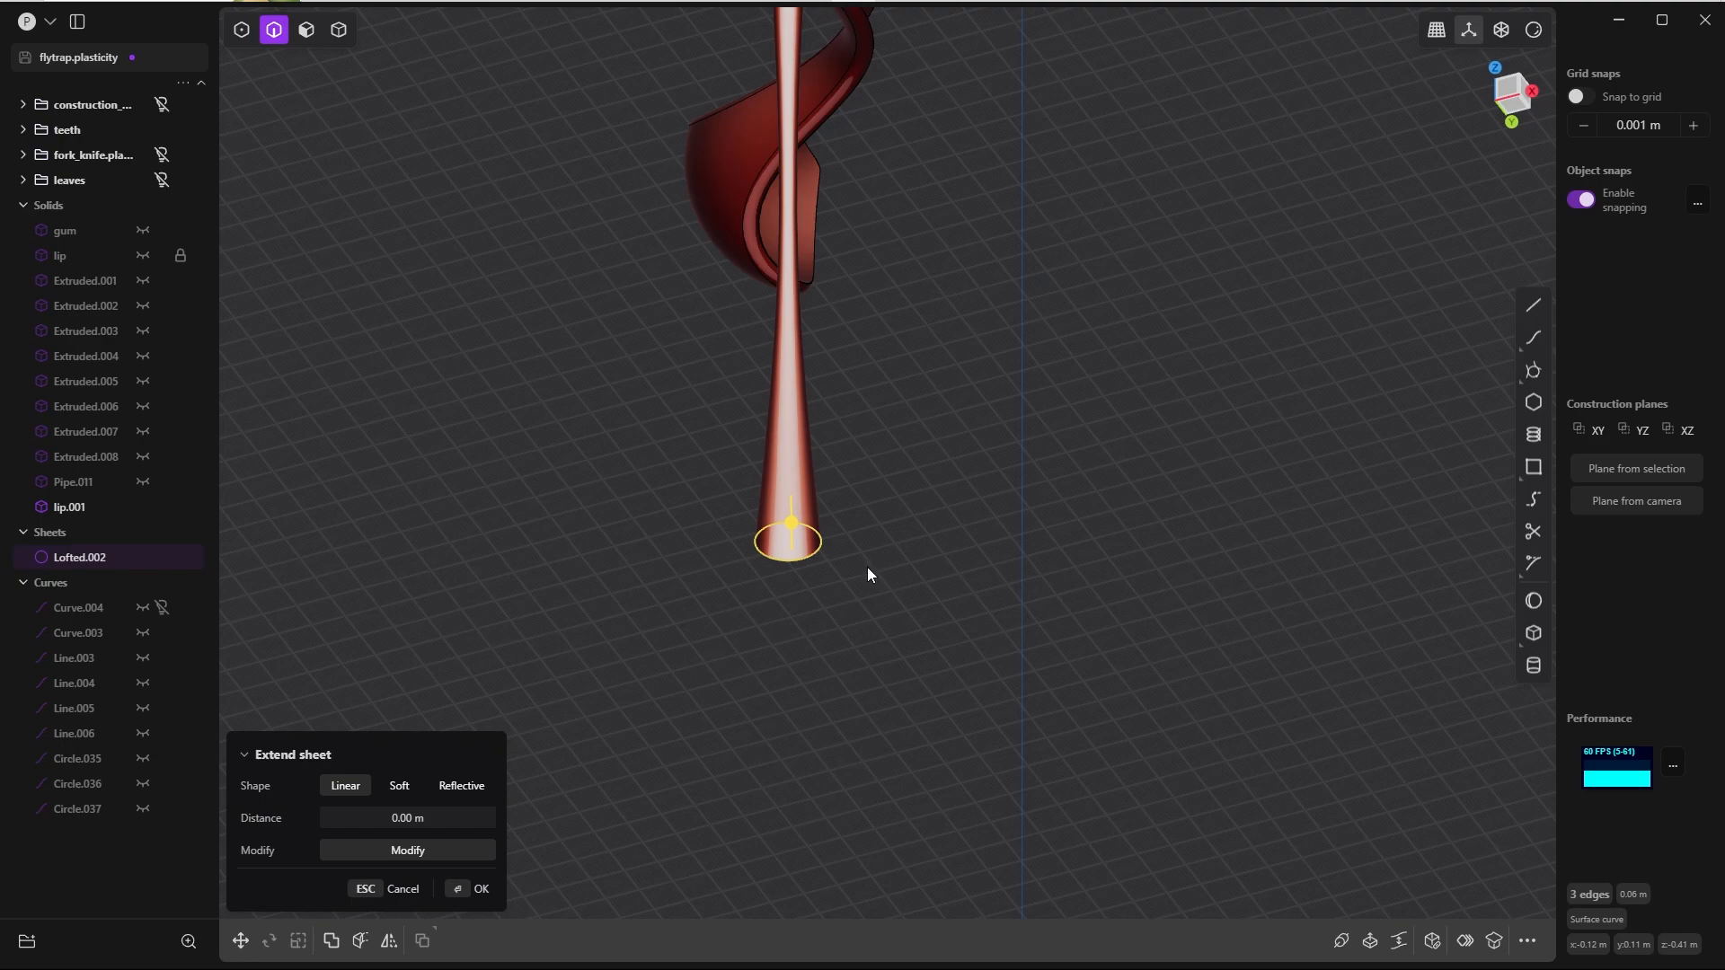
key(p)
key(Tab)
middle_drag(845, 537, 984, 562)
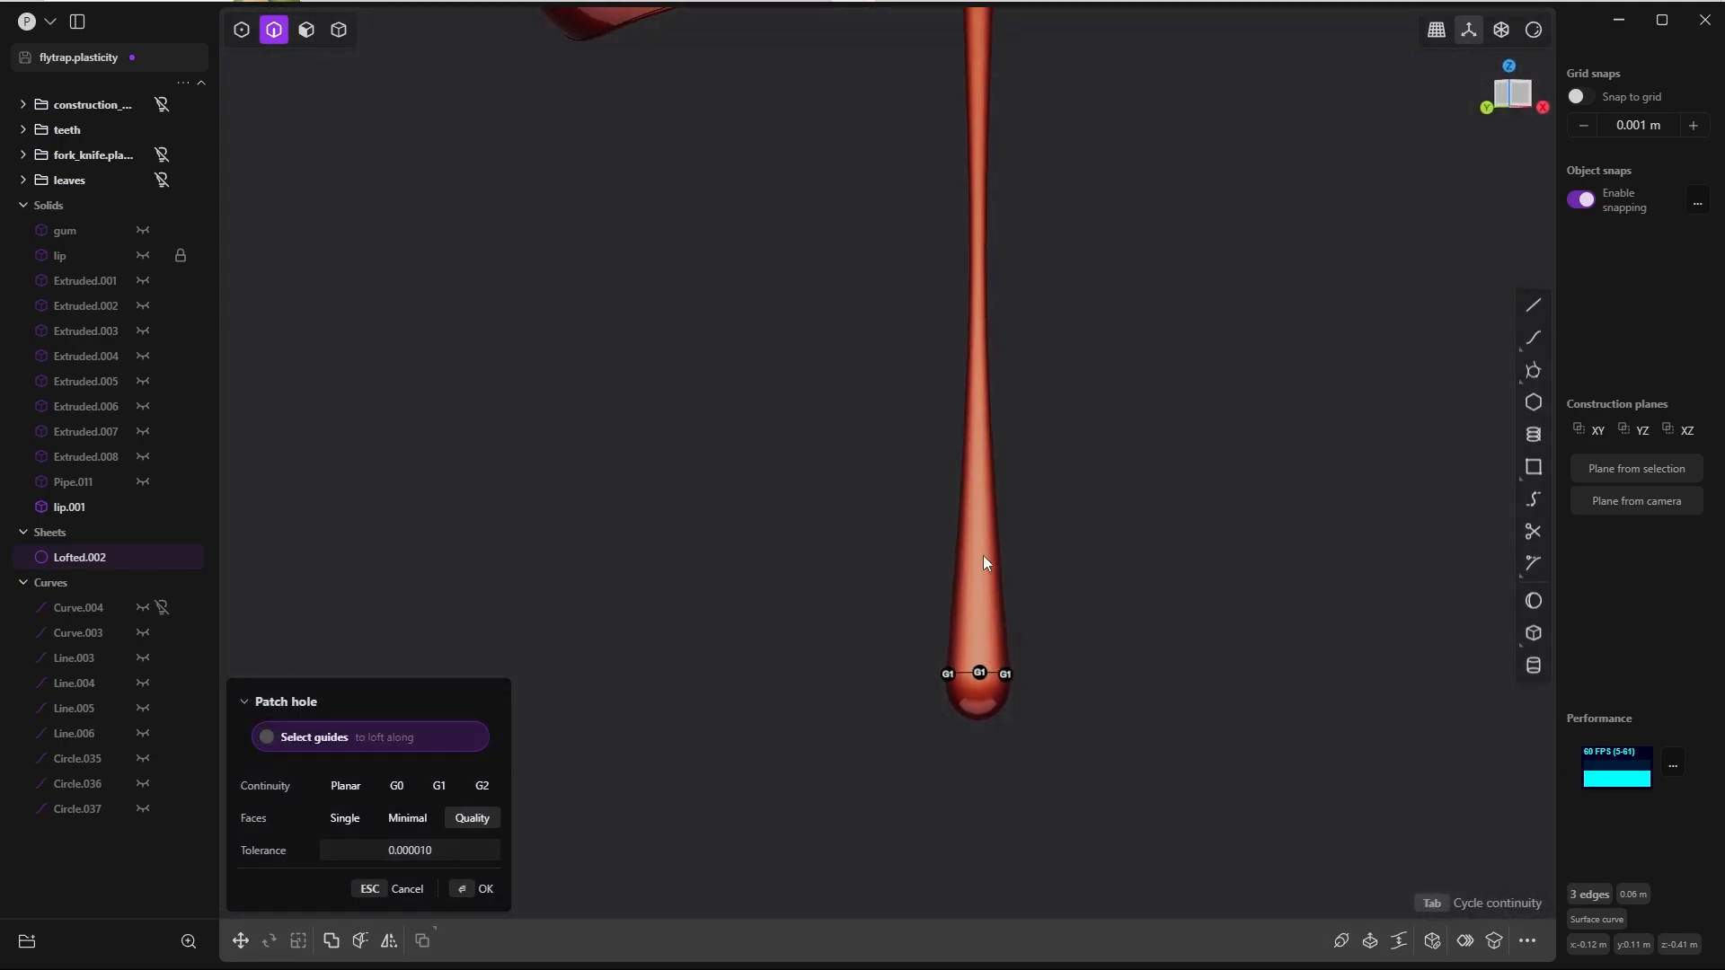
click(475, 888)
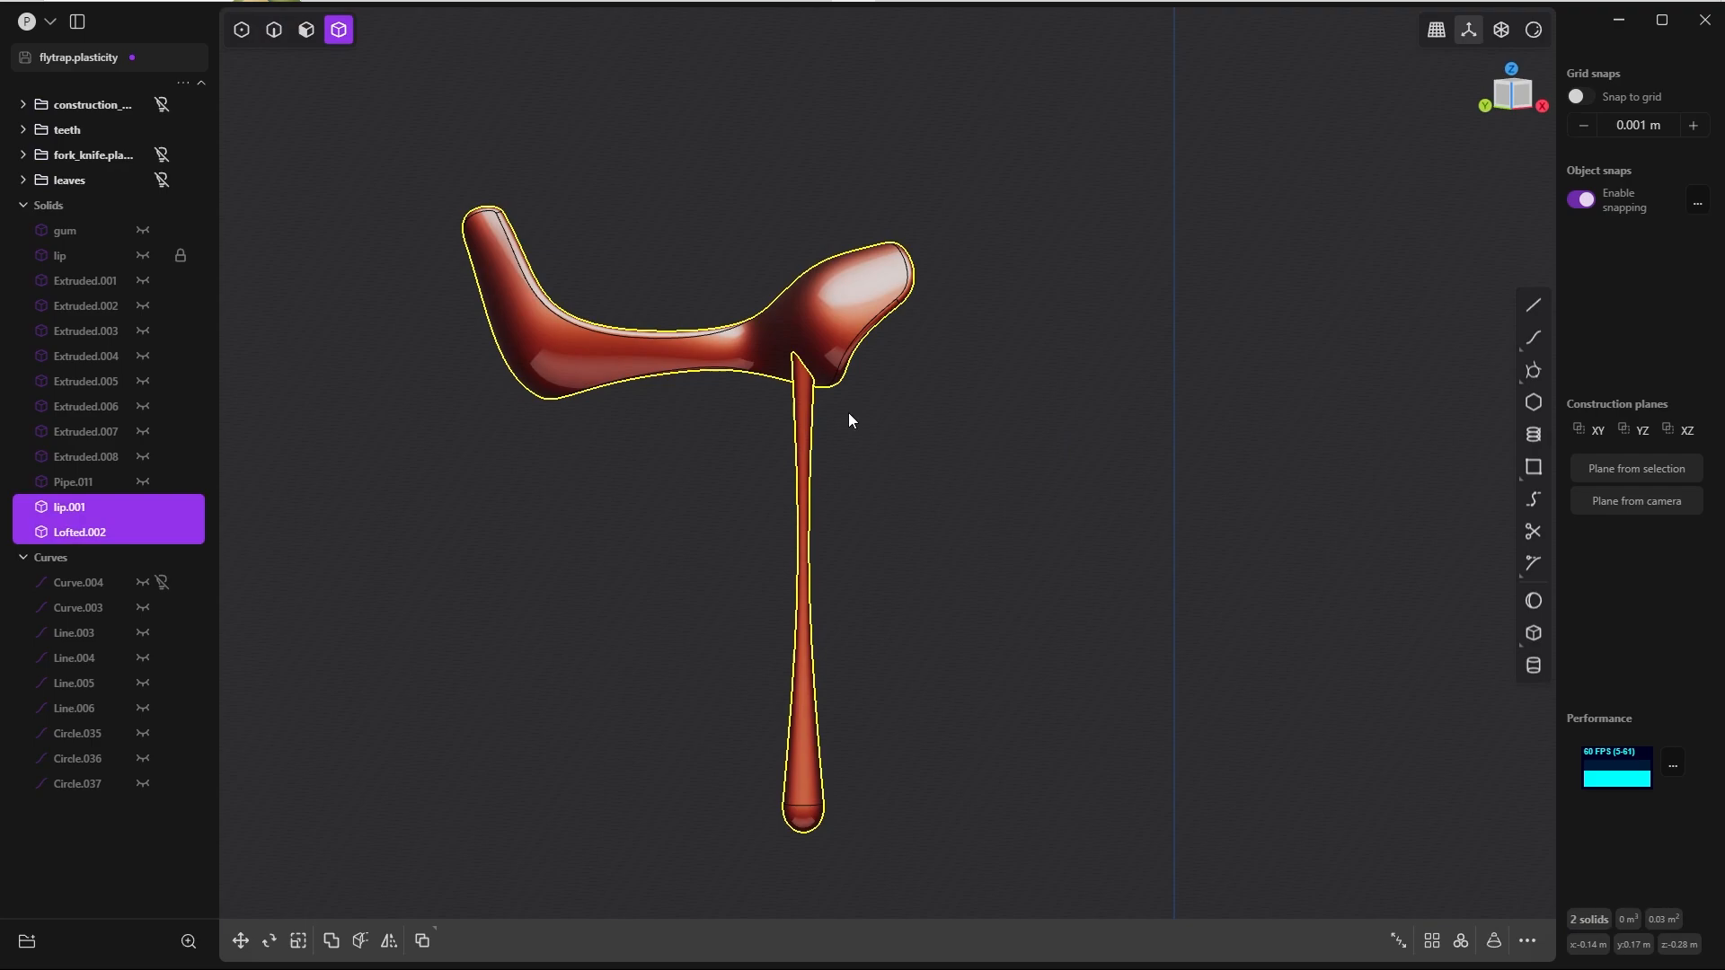
Step: Join the drip and the lip piece into one body with a Boolean union
click(804, 429)
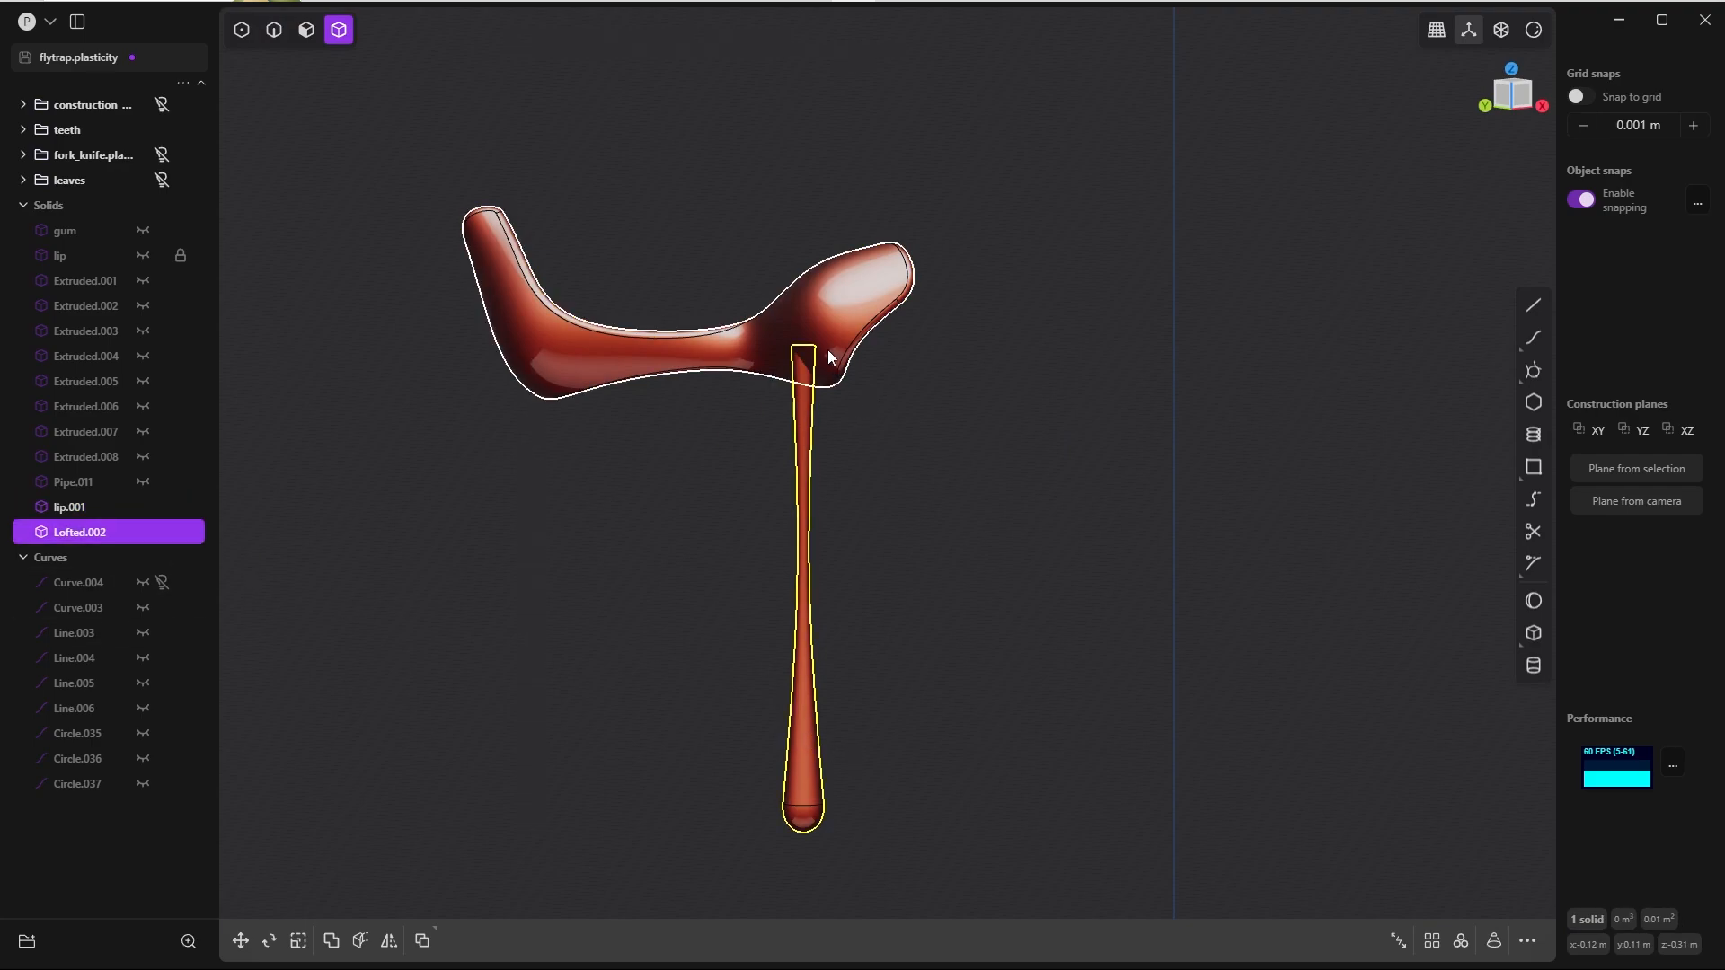
shift+click(832, 321)
key(q)
key(q)
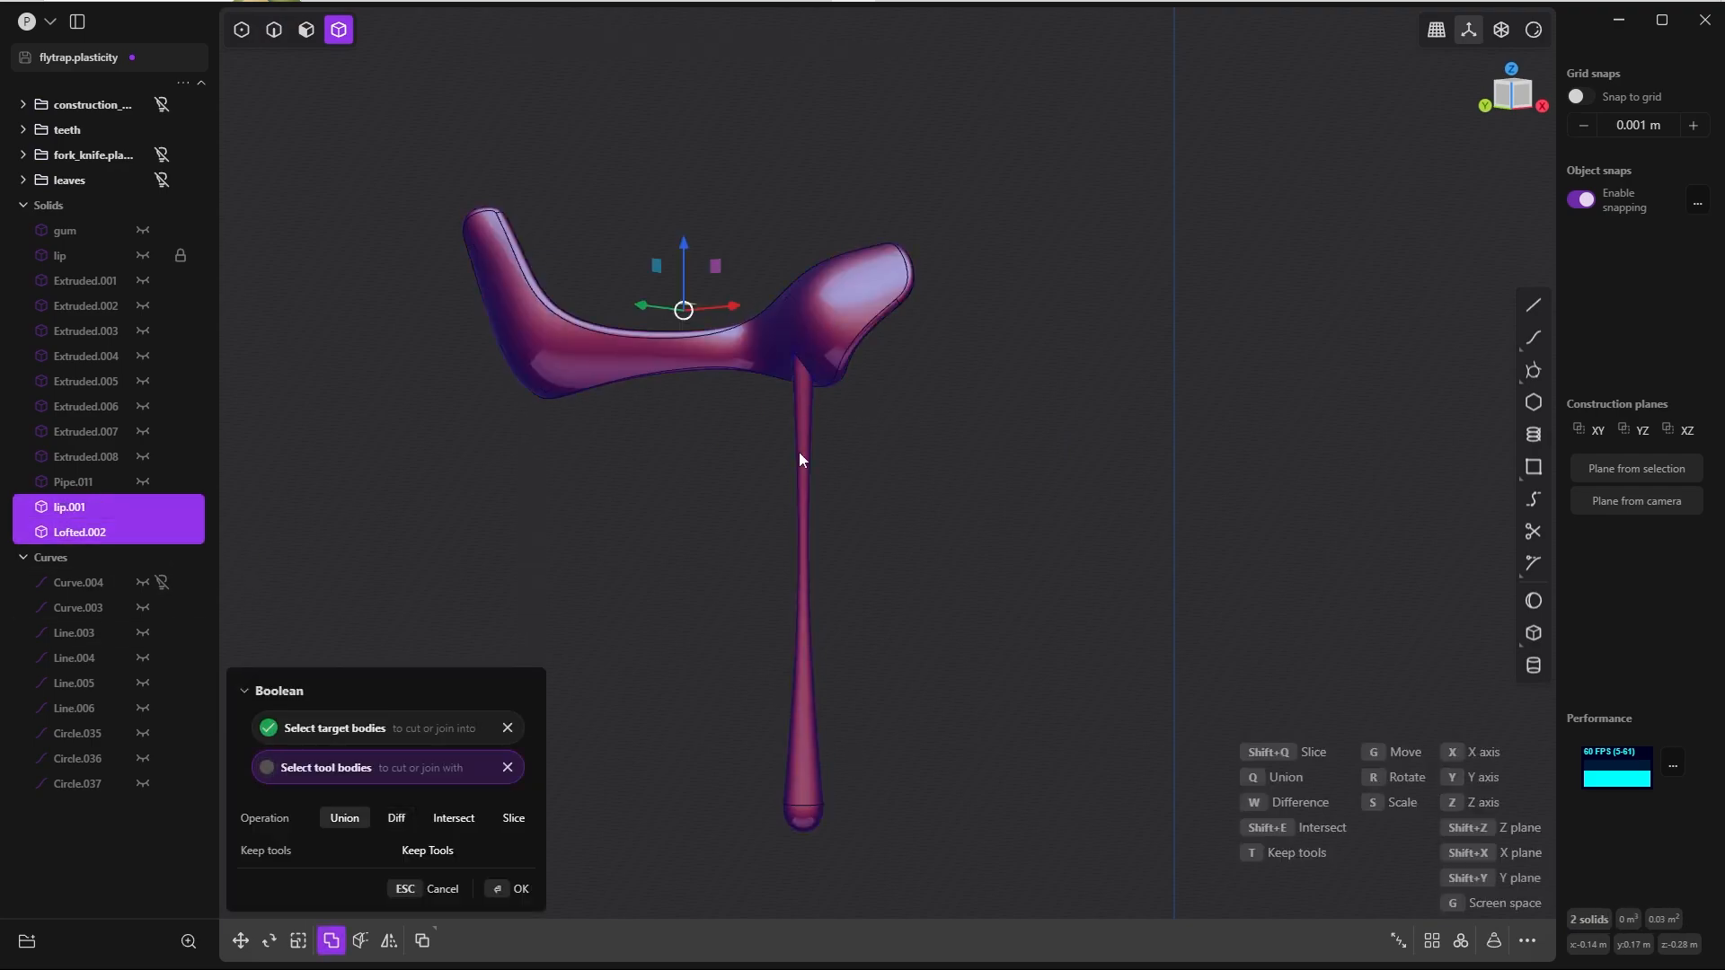
middle_drag(799, 451, 796, 255)
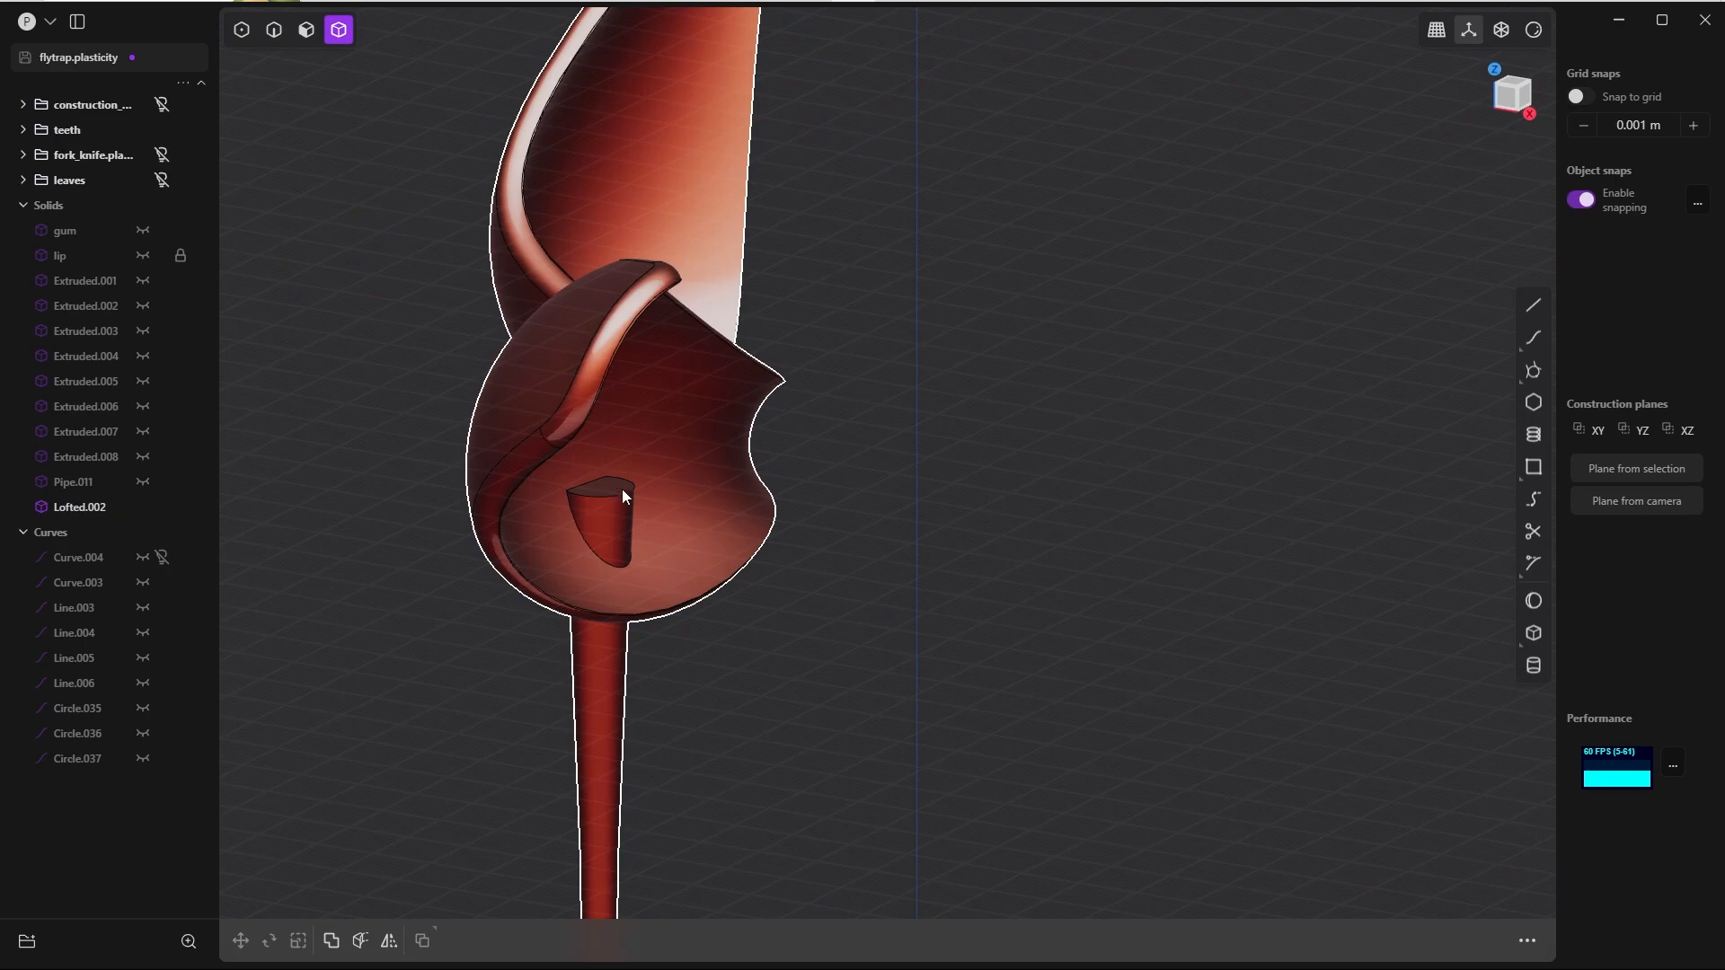
Step: Delete the two faces of the drip's stub that protrude inside the lip
middle_drag(638, 489, 569, 524)
key(3)
click(621, 489)
shift+click(618, 526)
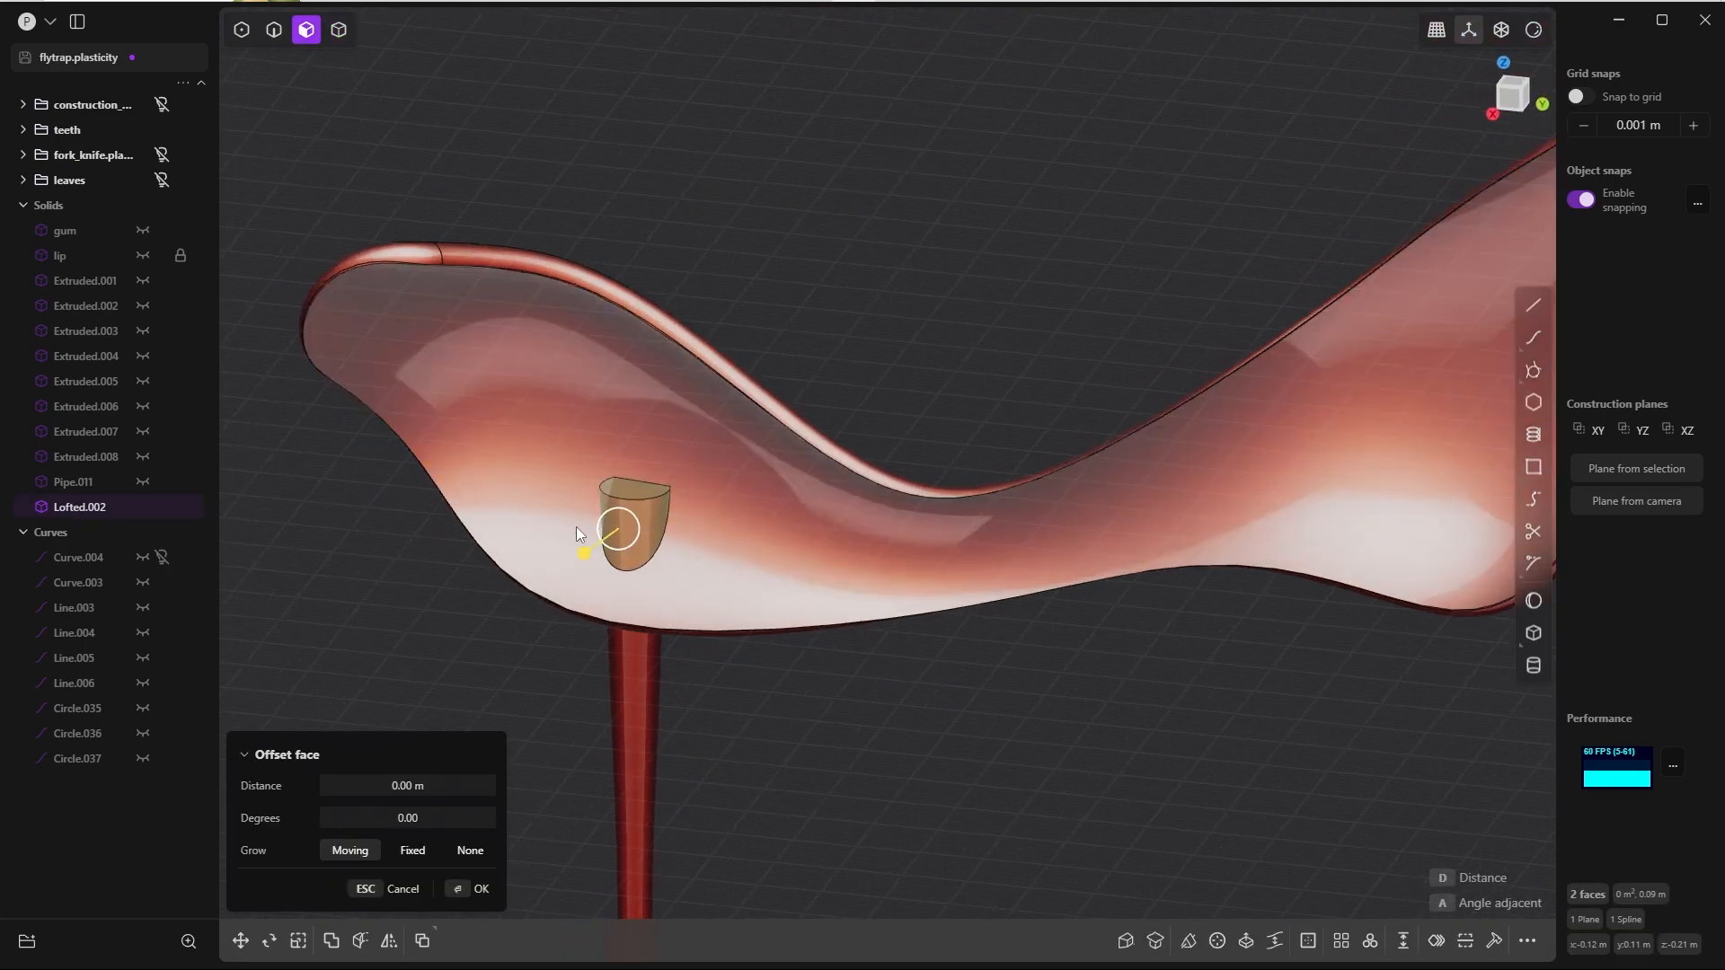
key(Escape)
key(shift+x)
Step: Delete the leftover edges of the drip's stub on the inner side of the lip
key(2)
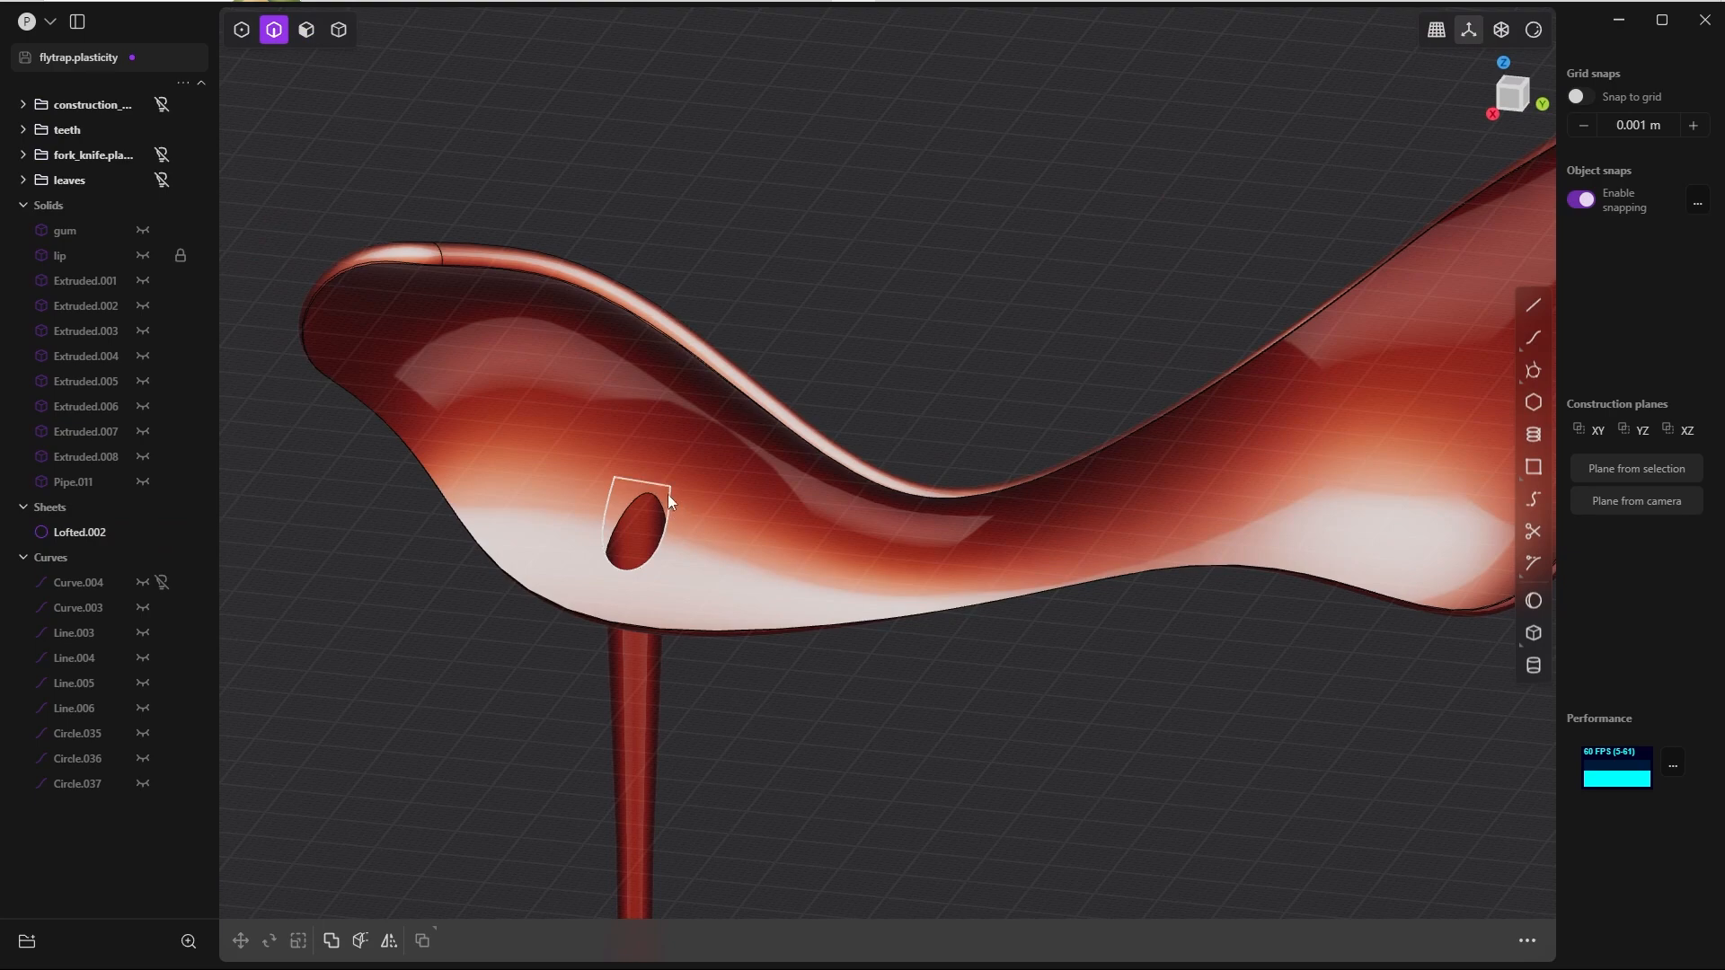
double_click(666, 486)
middle_drag(666, 488, 683, 543)
key(Escape)
key(x)
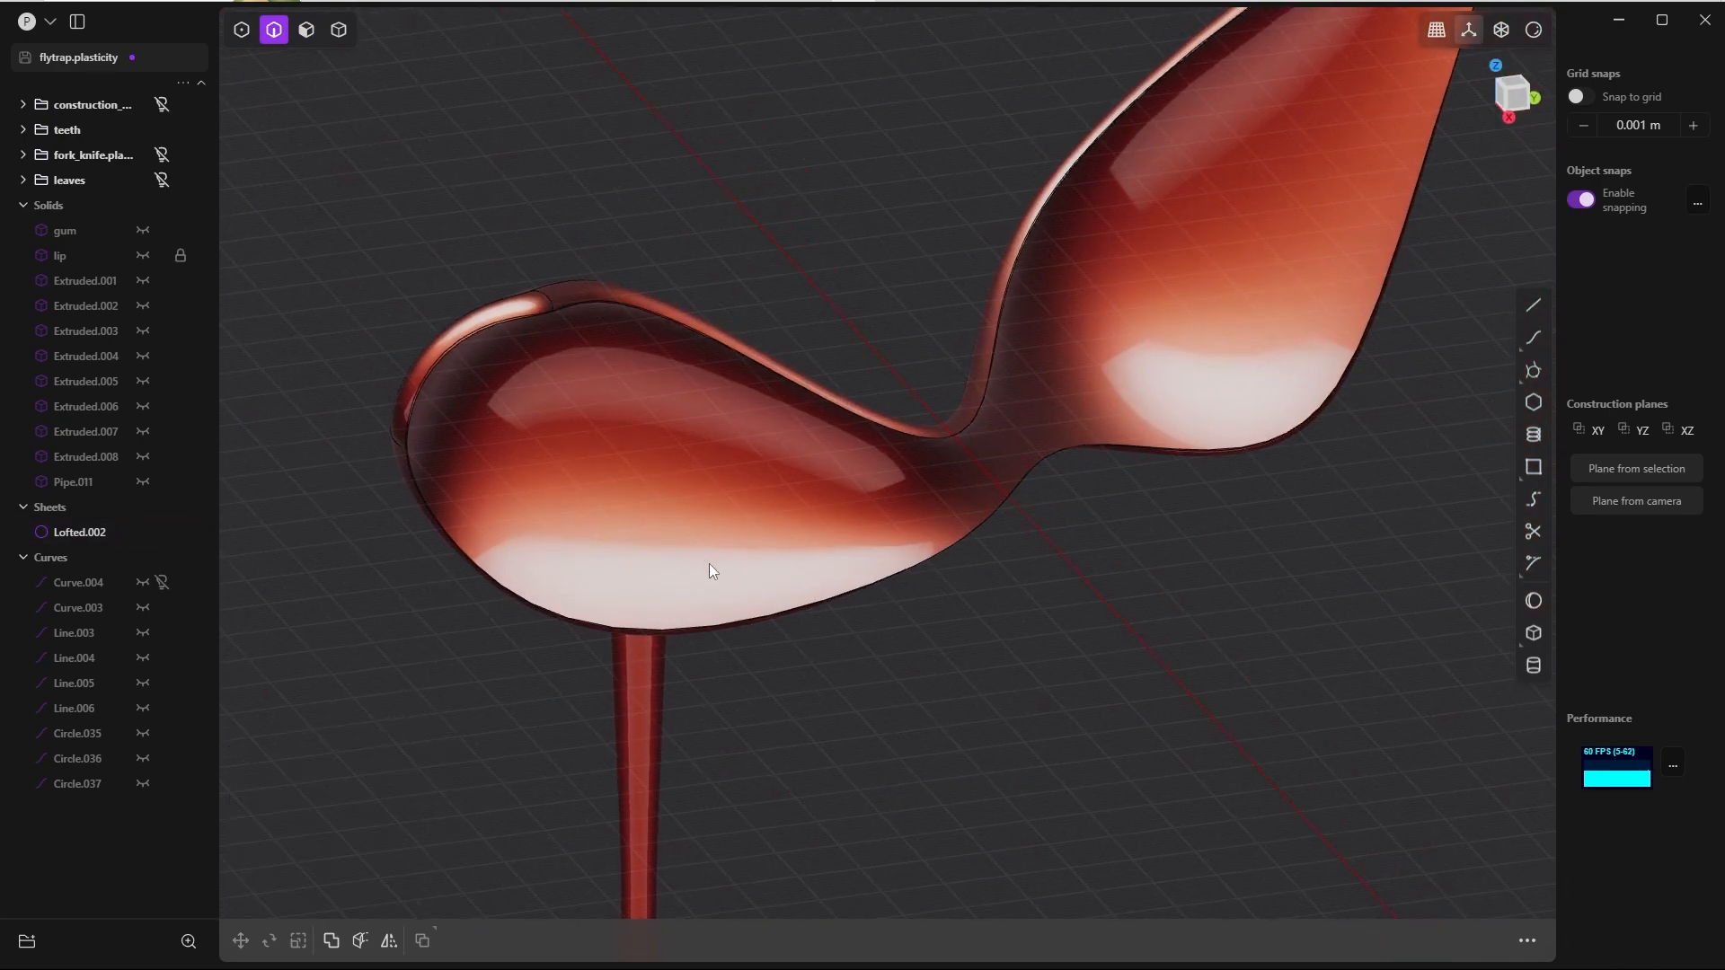
Step: Fillet the edge where the drip meets the lip's underside by about 0.029 m
middle_drag(650, 462, 751, 555)
click(687, 530)
key(f)
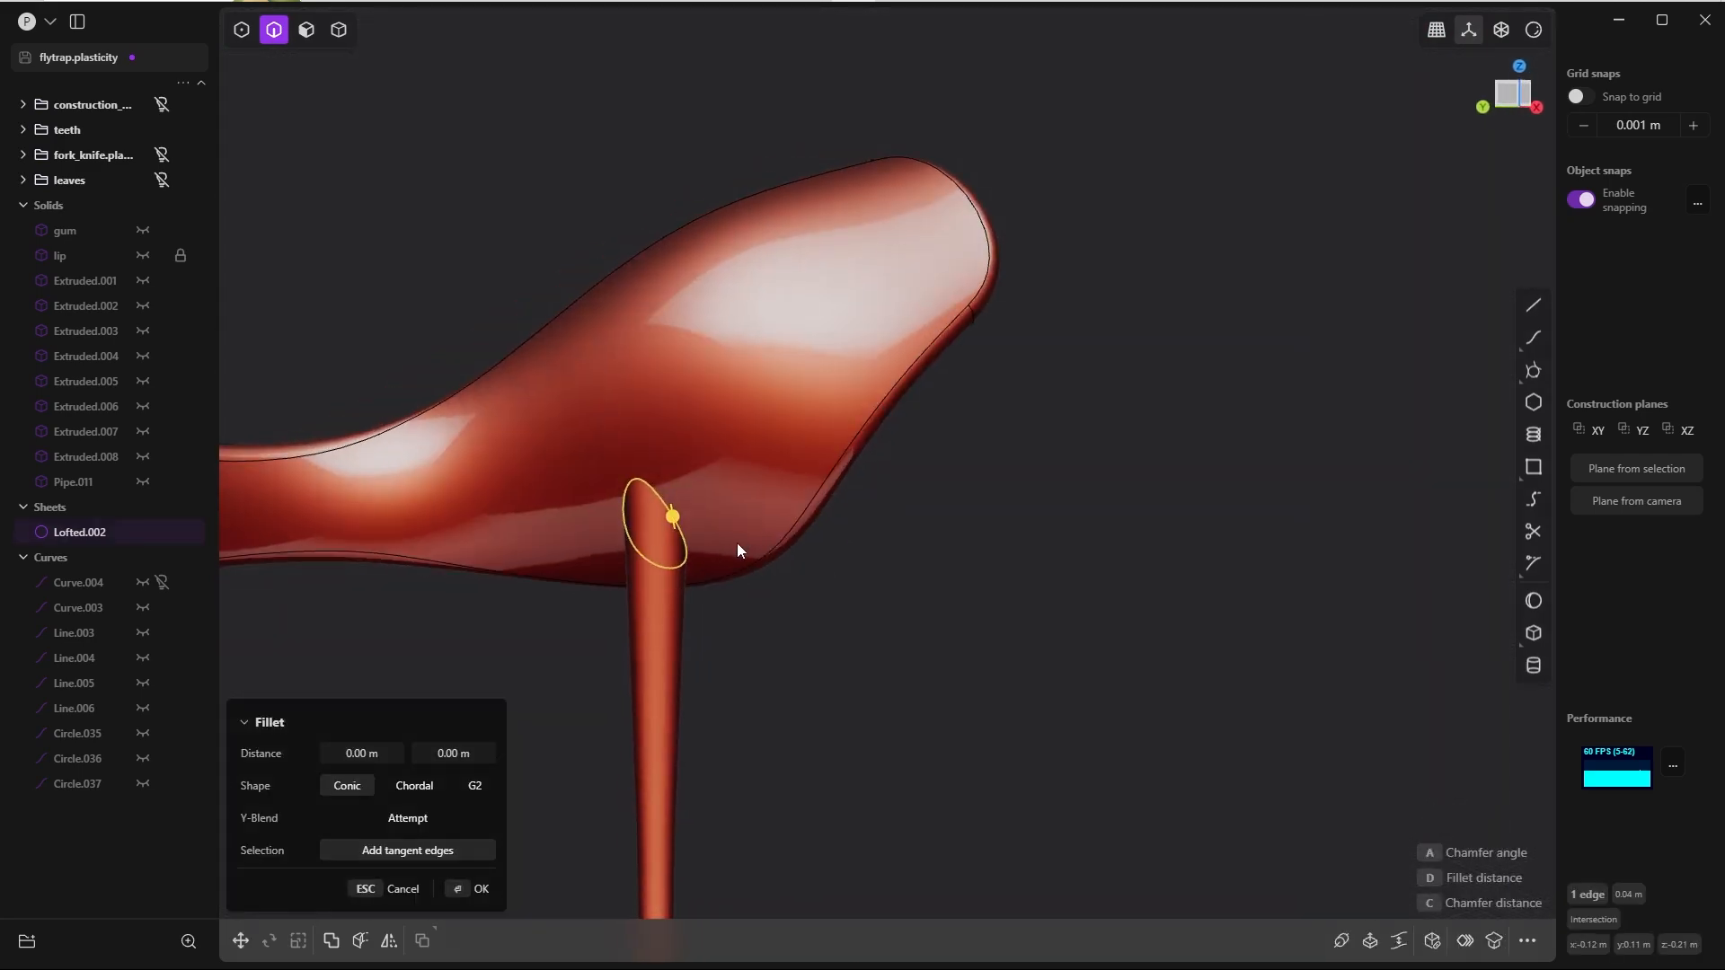
drag(740, 541, 915, 428)
middle_drag(916, 429, 613, 519)
Step: Set both distances of the drip-to-lip fillet to 0.02 m
click(362, 753)
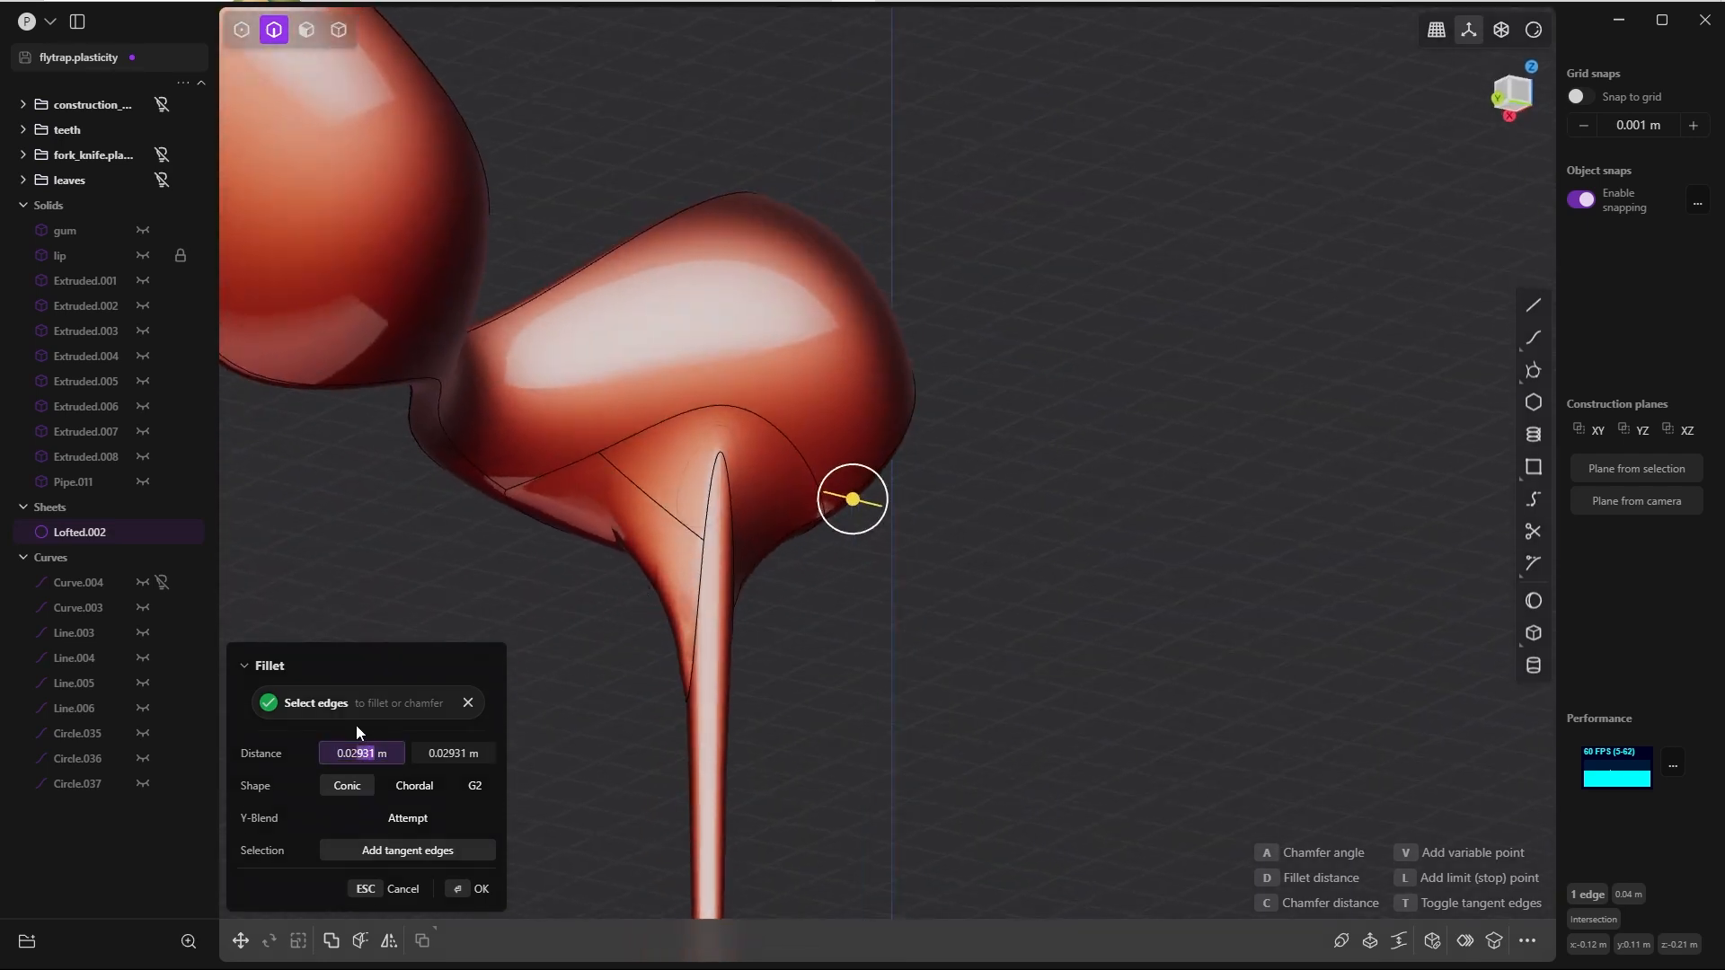
key(BackSpace)
key(Tab)
text(,02)
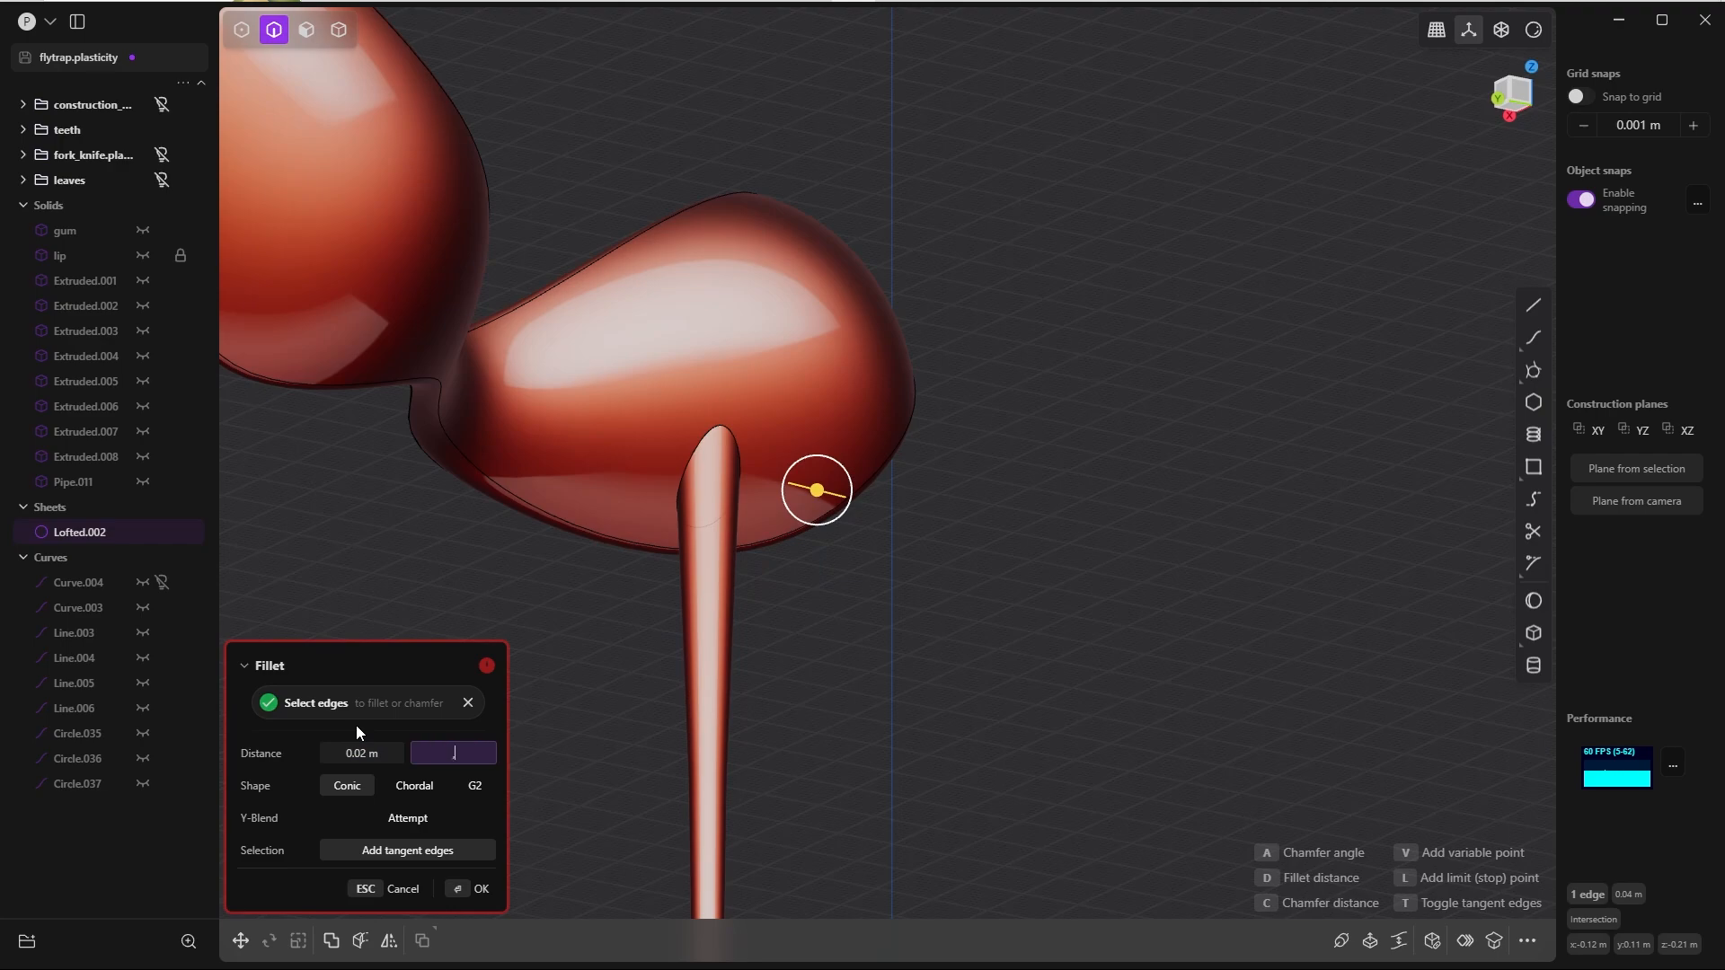
key(Tab)
middle_drag(702, 360, 575, 467)
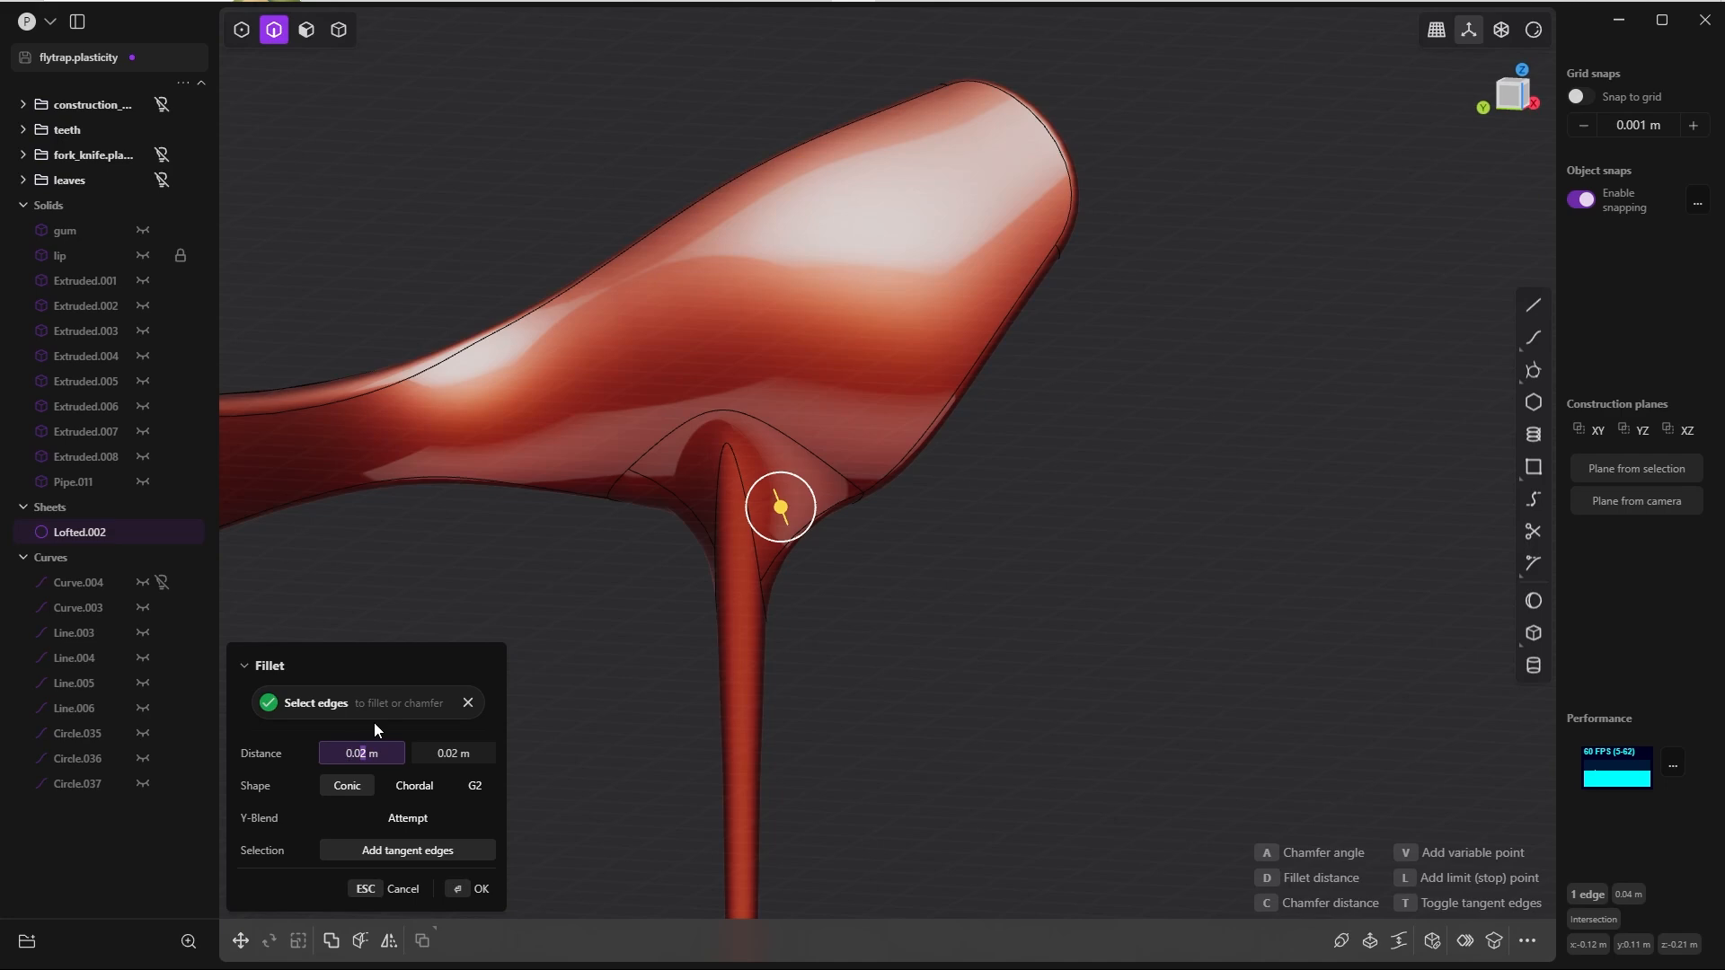
Step: Set both distances of the drip-to-lip fillet to 0.01 m and apply it
text(1)
key(Tab)
text(,01)
key(Tab)
scroll(620, 647, down, 5)
middle_drag(665, 654, 590, 670)
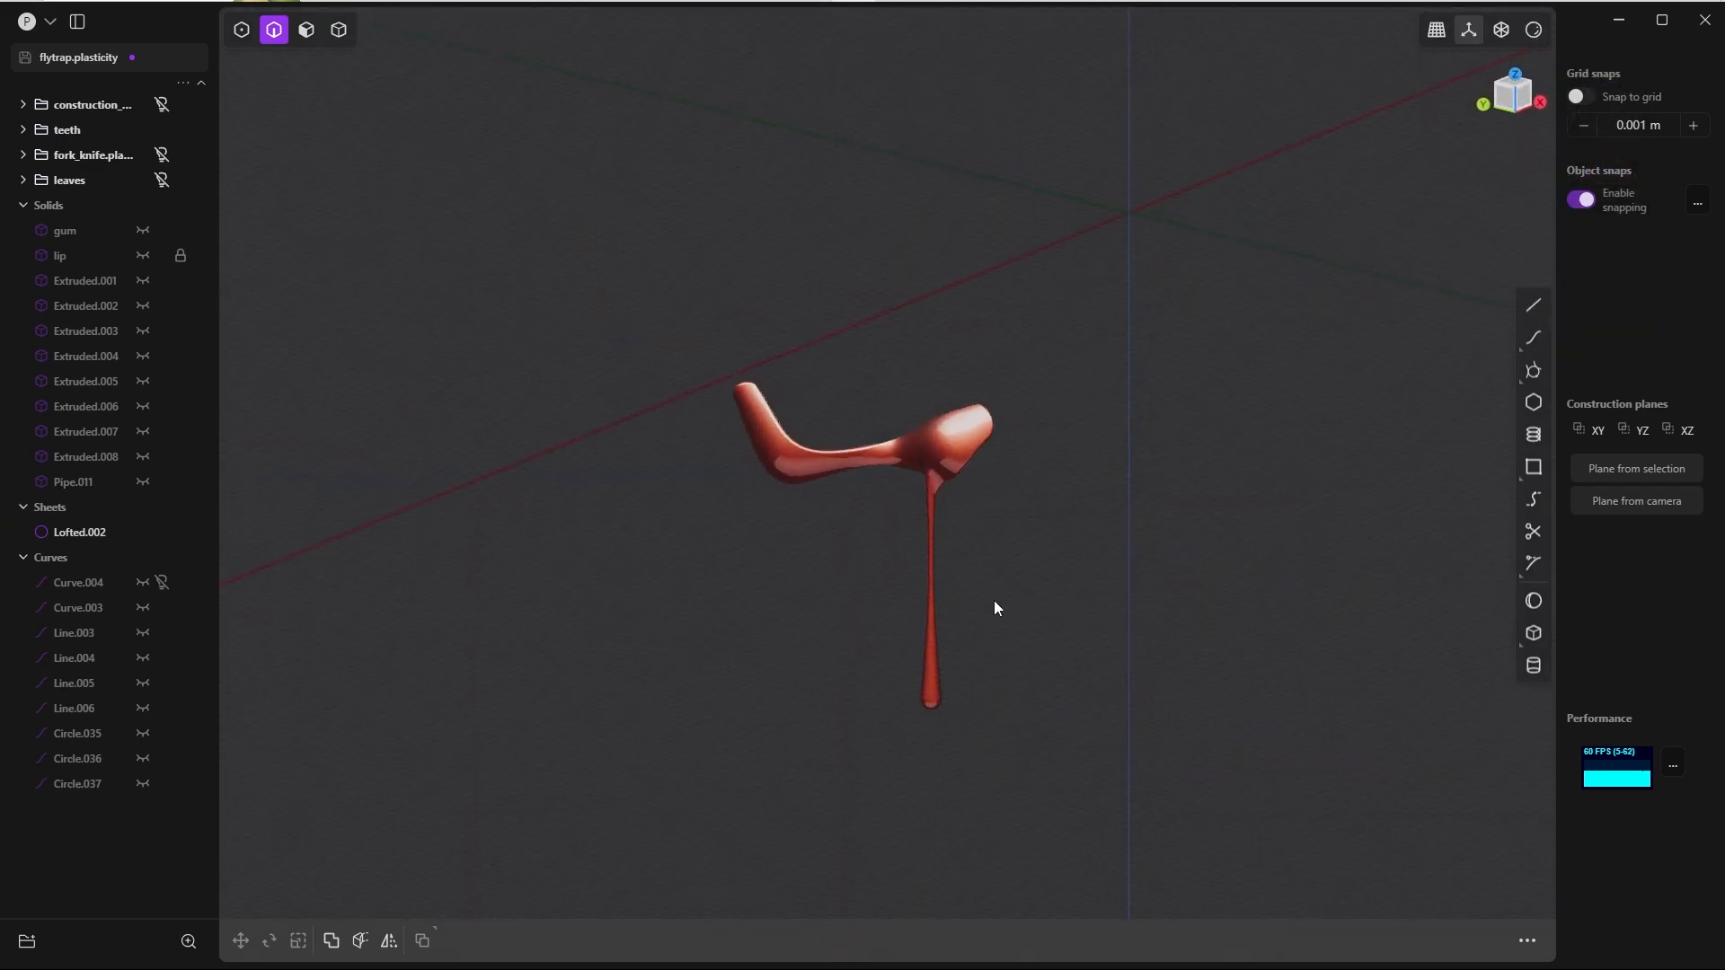
Step: Unhide all objects and hide the curves group to examine the drip on the whole flytrap
key(alt+h)
middle_drag(999, 577, 952, 539)
click(161, 557)
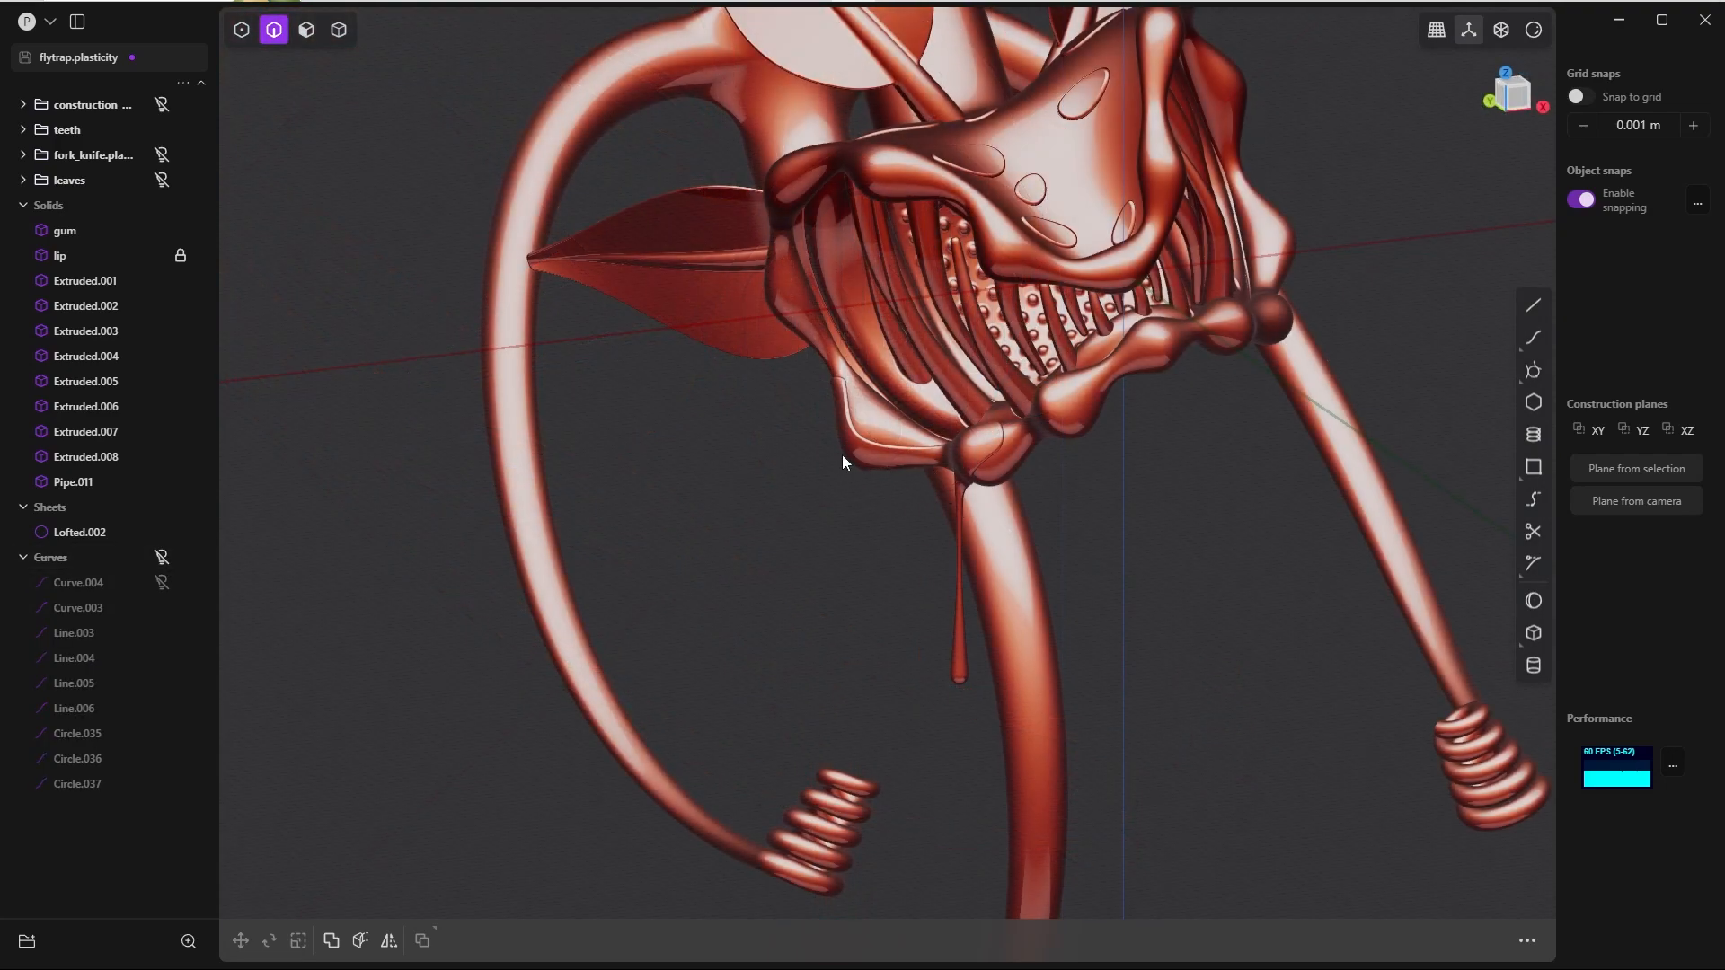
middle_drag(895, 544, 891, 321)
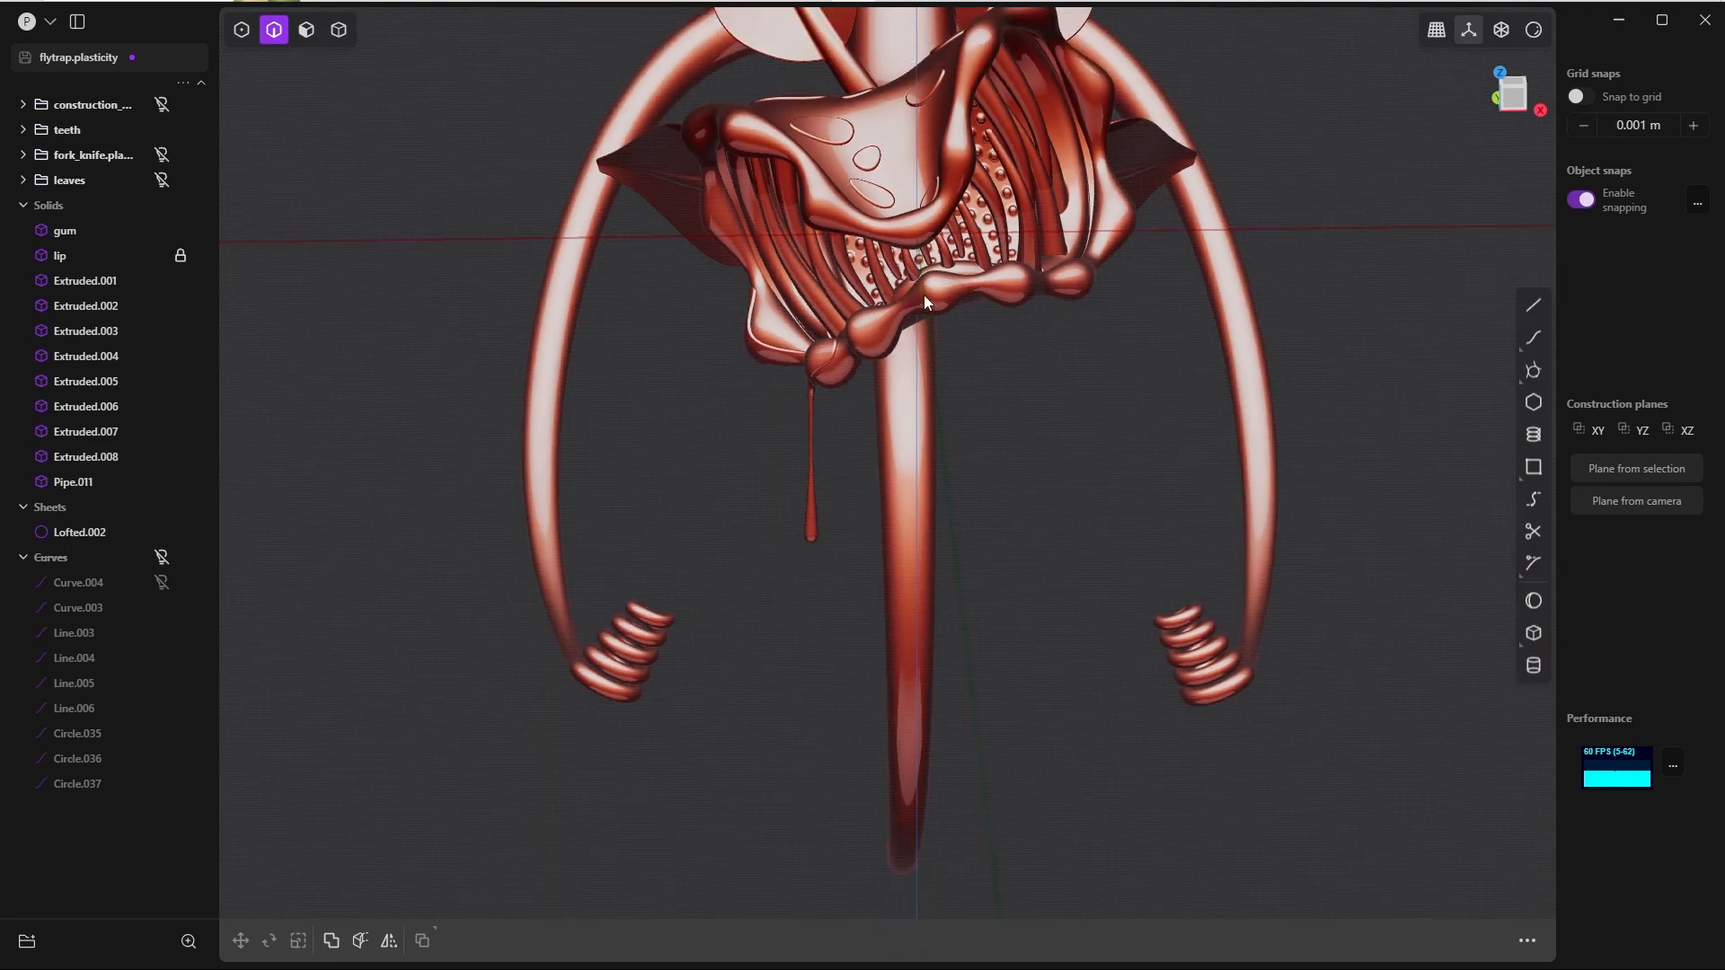
middle_drag(774, 305, 877, 455)
Step: Draw a horizontal circle about 0.05 m in circumference on the lower end of the longest guide line
scroll(978, 433, down, 4)
scroll(949, 404, up, 6)
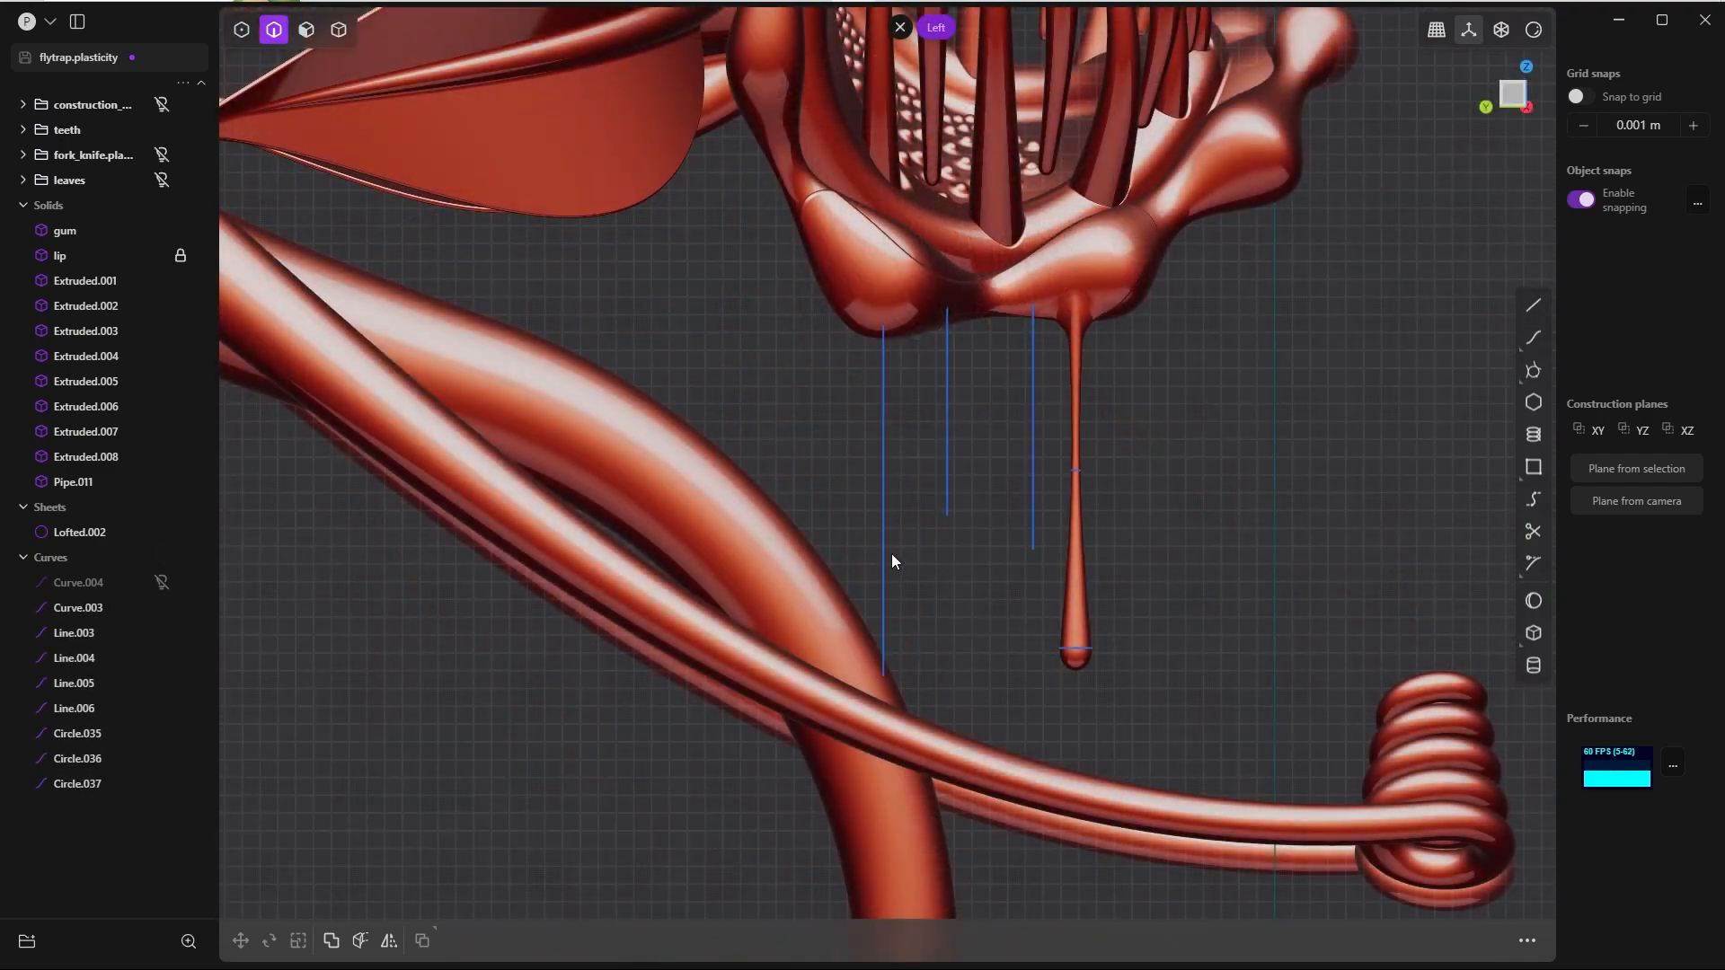
scroll(927, 435, down, 2)
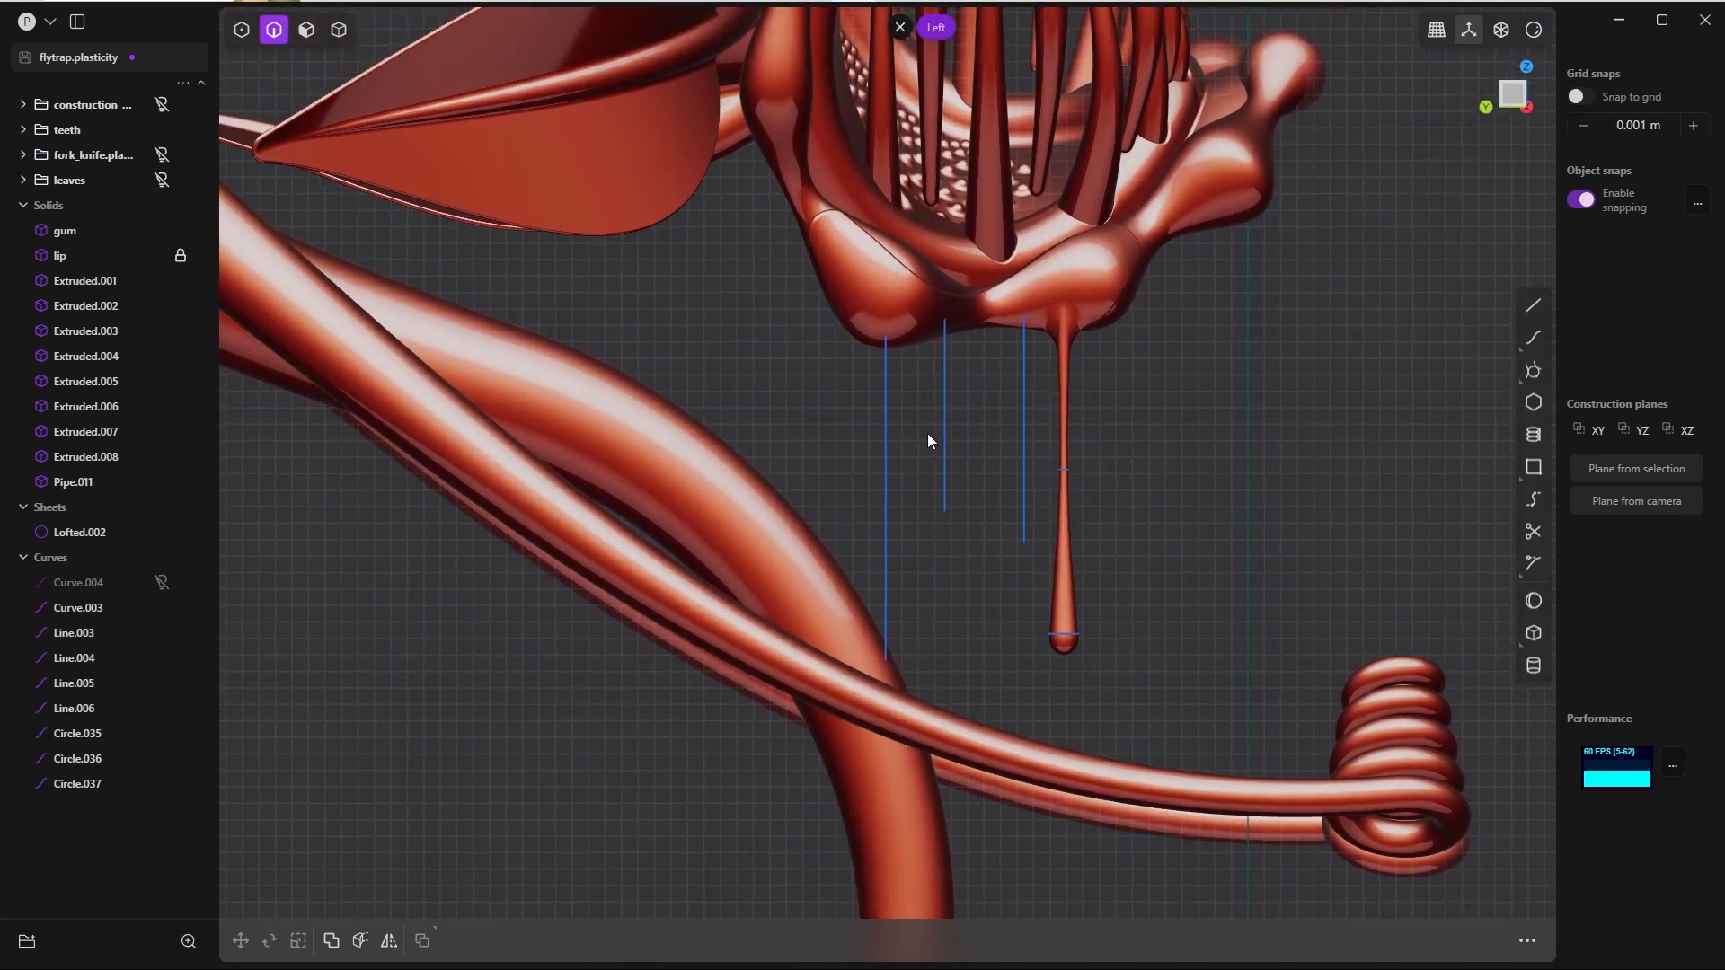
scroll(905, 561, up, 5)
key(shift+c)
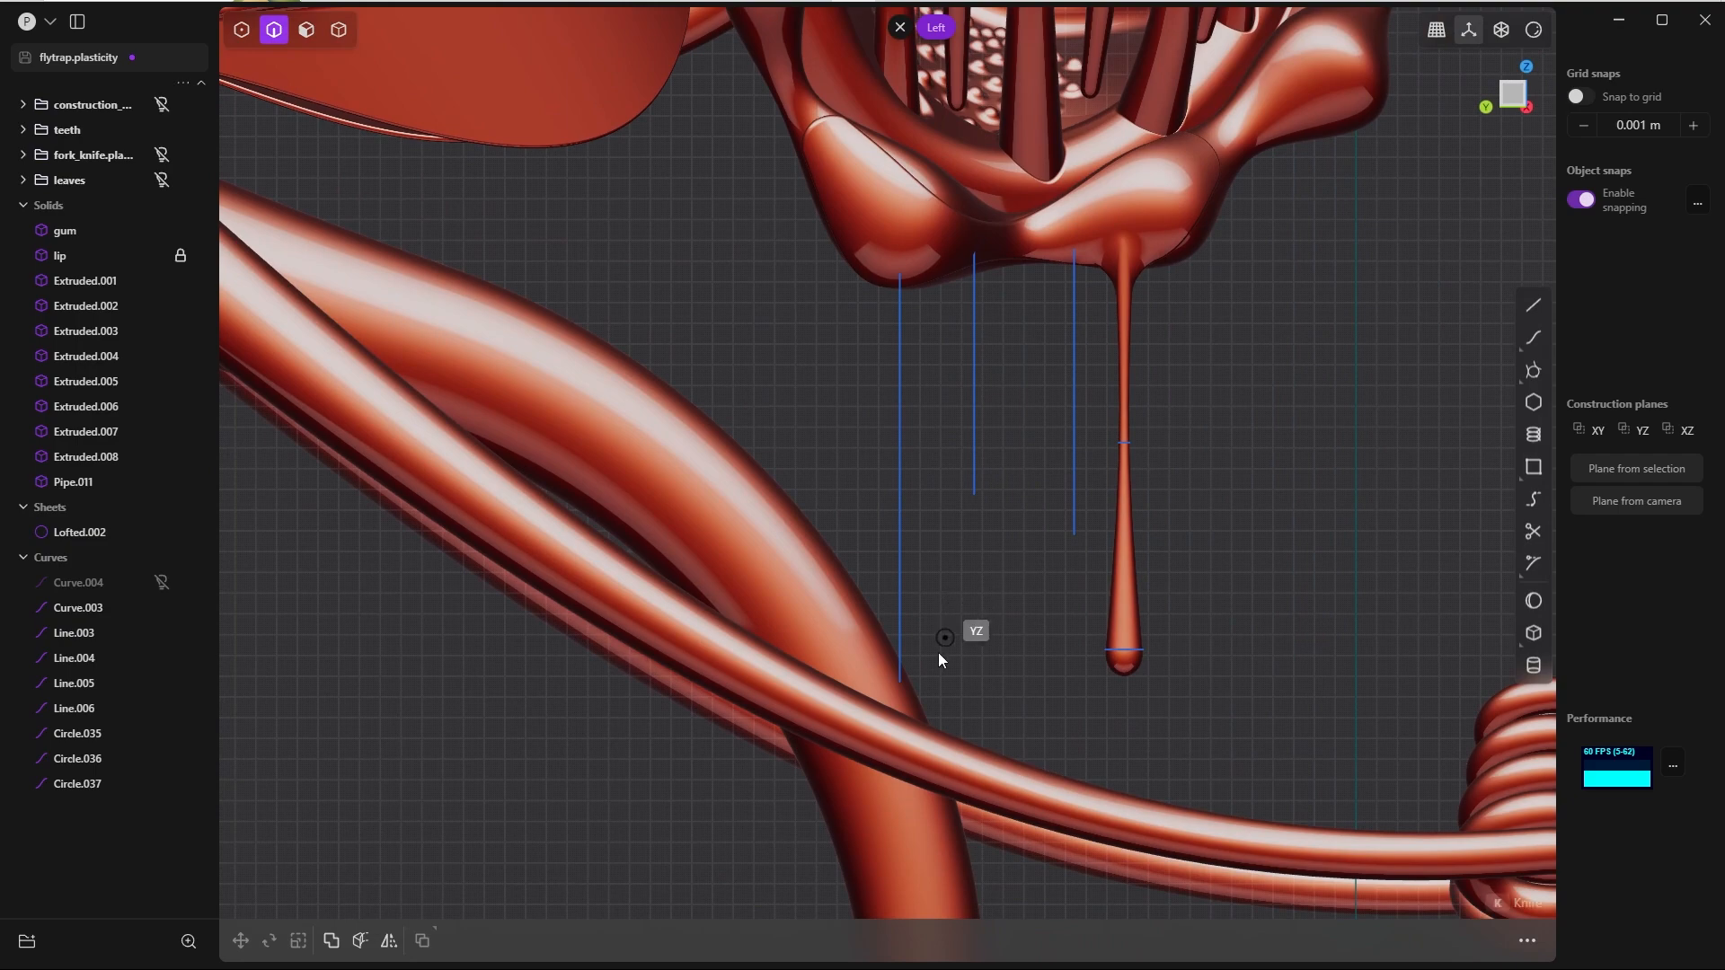
scroll(930, 633, down, 1)
scroll(926, 640, up, 5)
shift+middle_drag(920, 683, 921, 595)
click(893, 620)
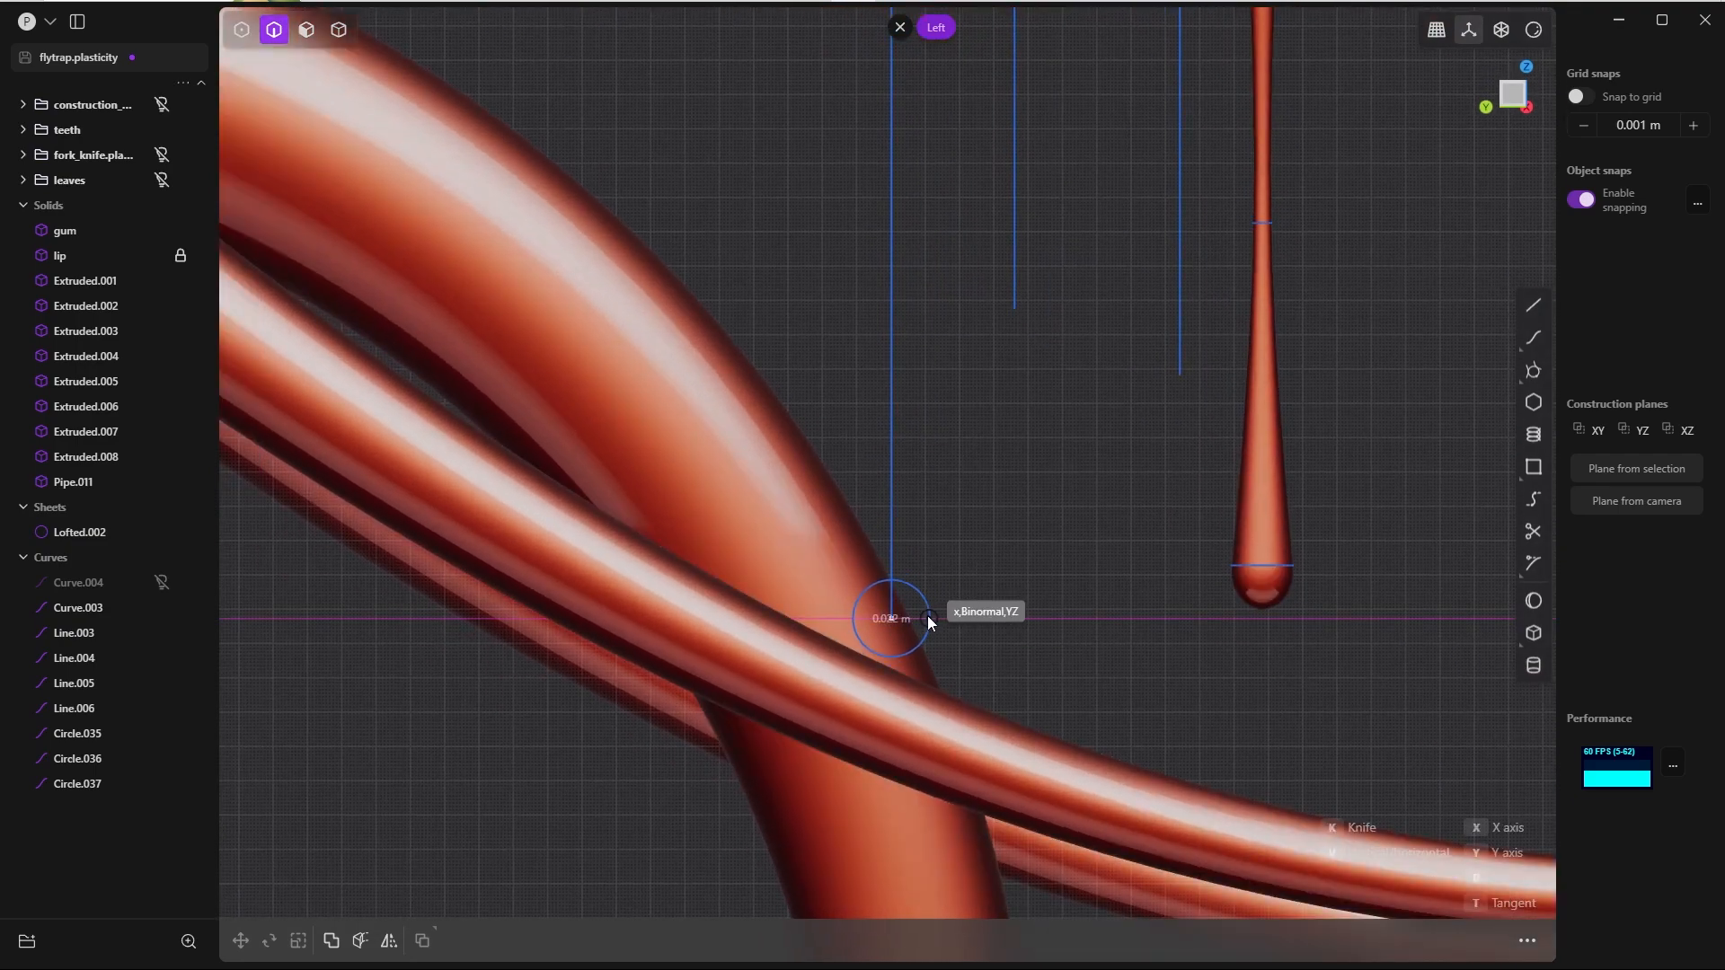
key(v)
click(926, 617)
Step: Duplicate the circle about 0.09 m up the guide line and scale the copy to about 0.02 m circumference
key(ctrl+d)
mouse_move(931, 662)
mouse_down()
mouse_move(962, 268)
mouse_move(951, 318)
mouse_up()
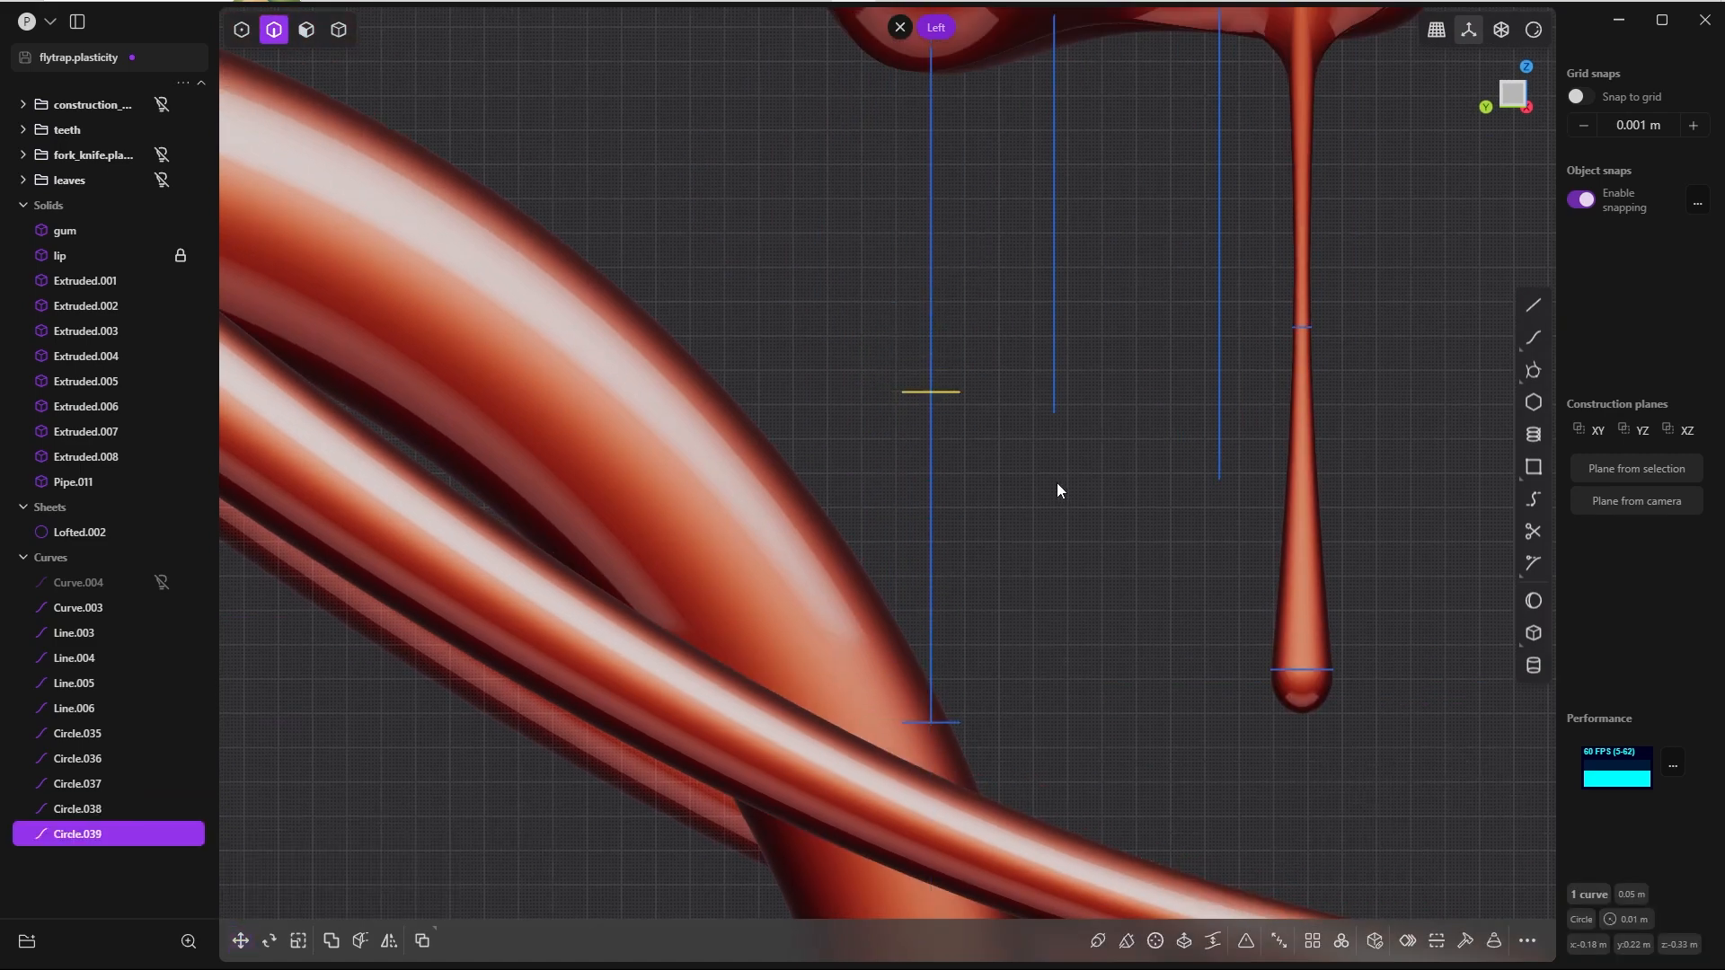
key(s)
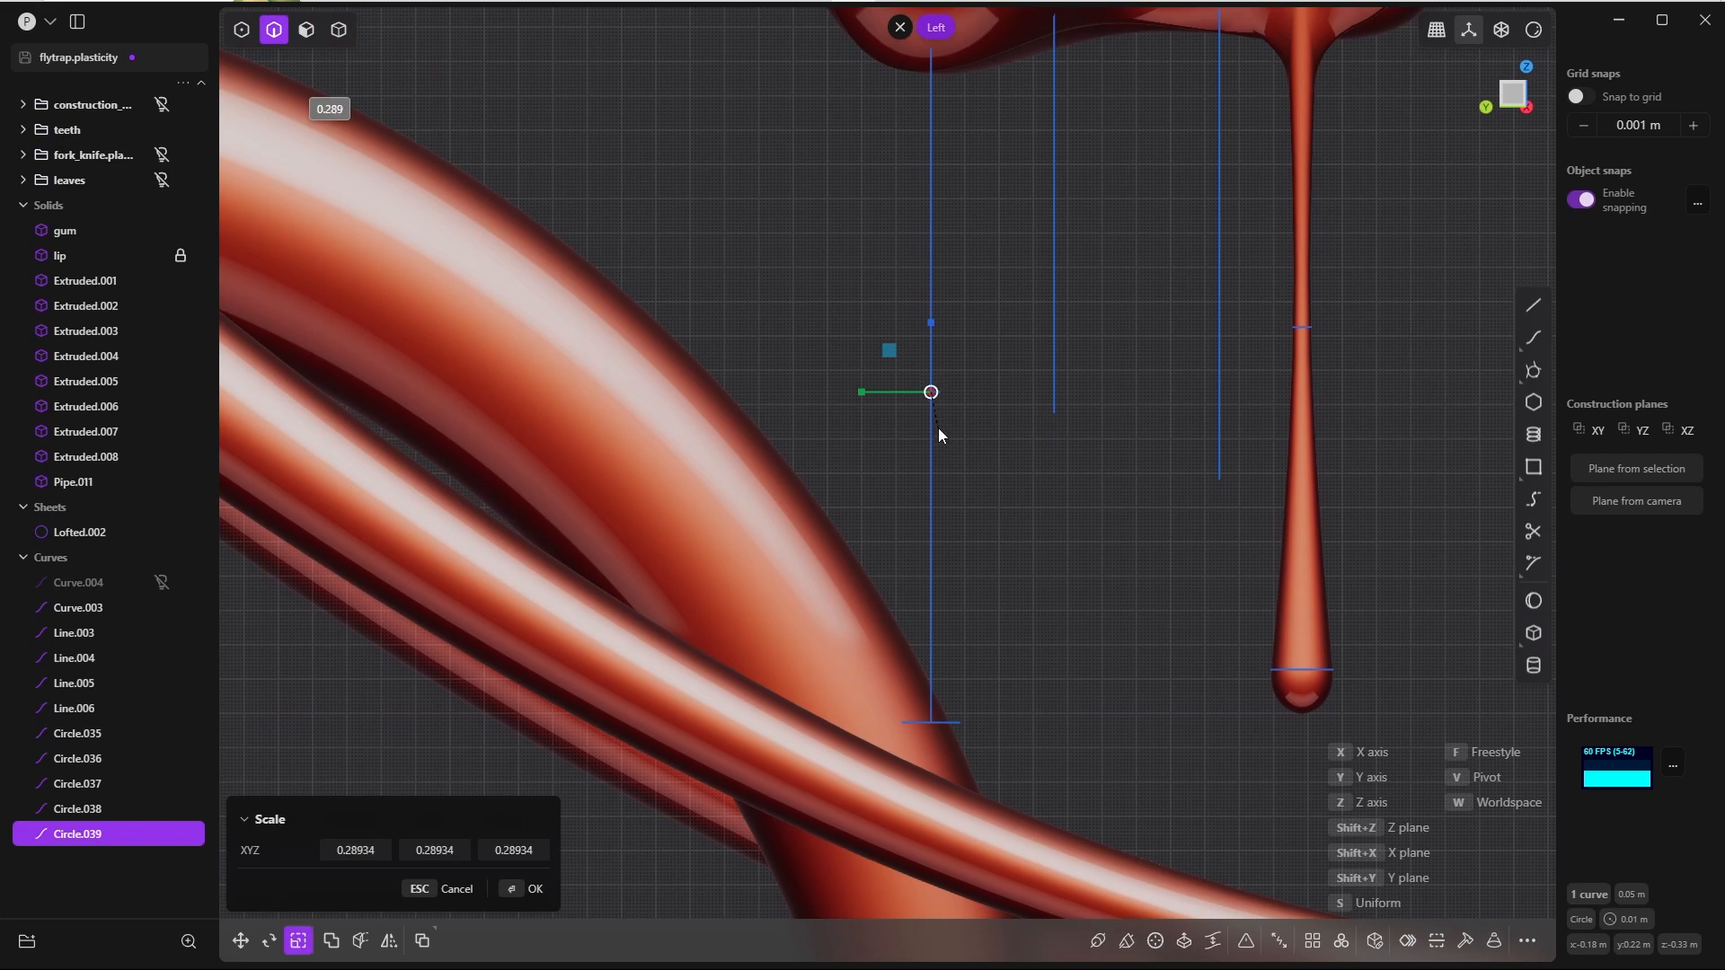
click(521, 891)
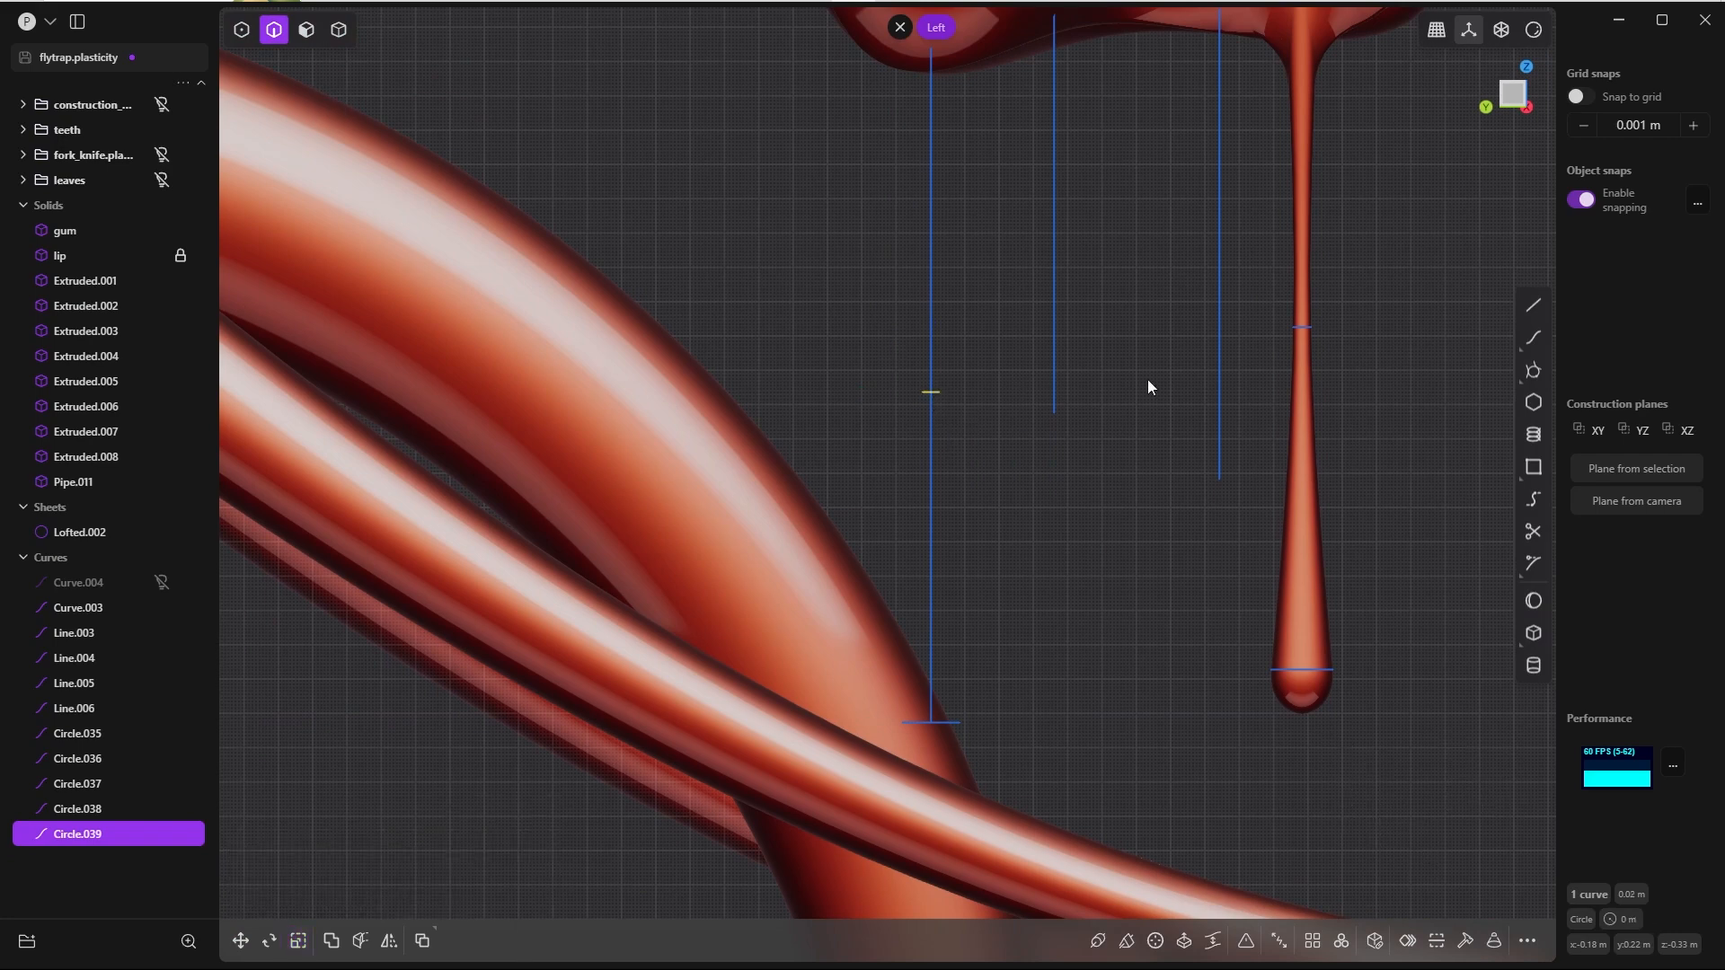
Step: Scale the middle circle down further to about 0.01 m circumference
key(s)
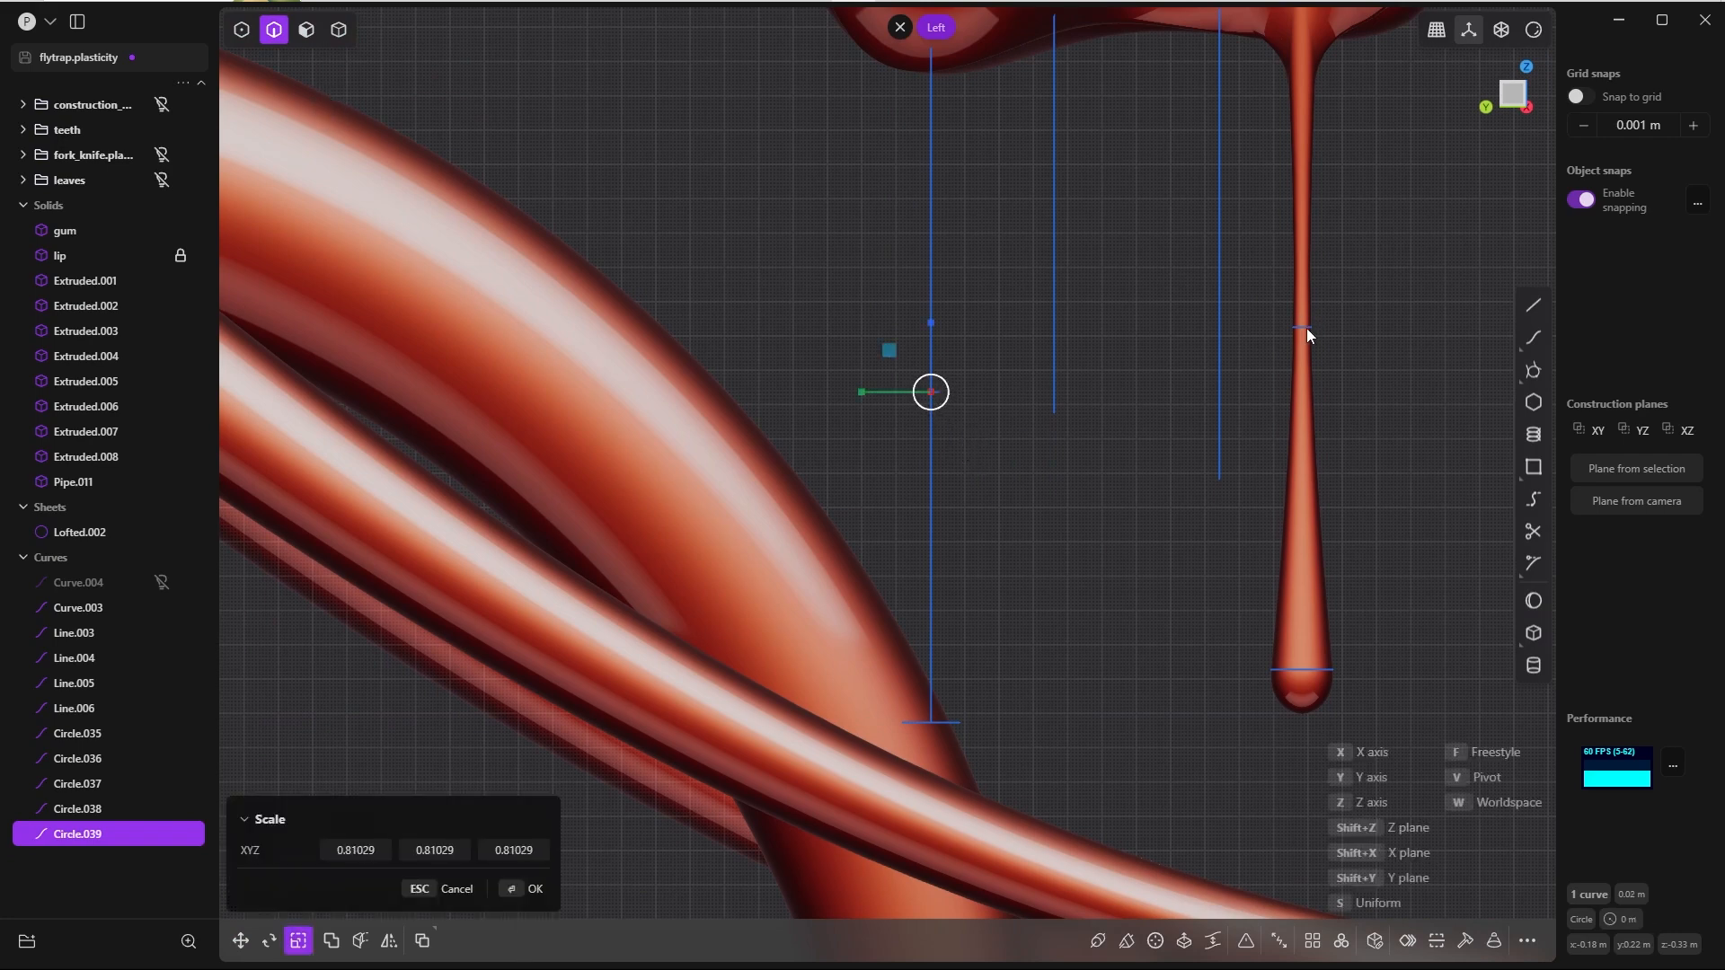
key(Escape)
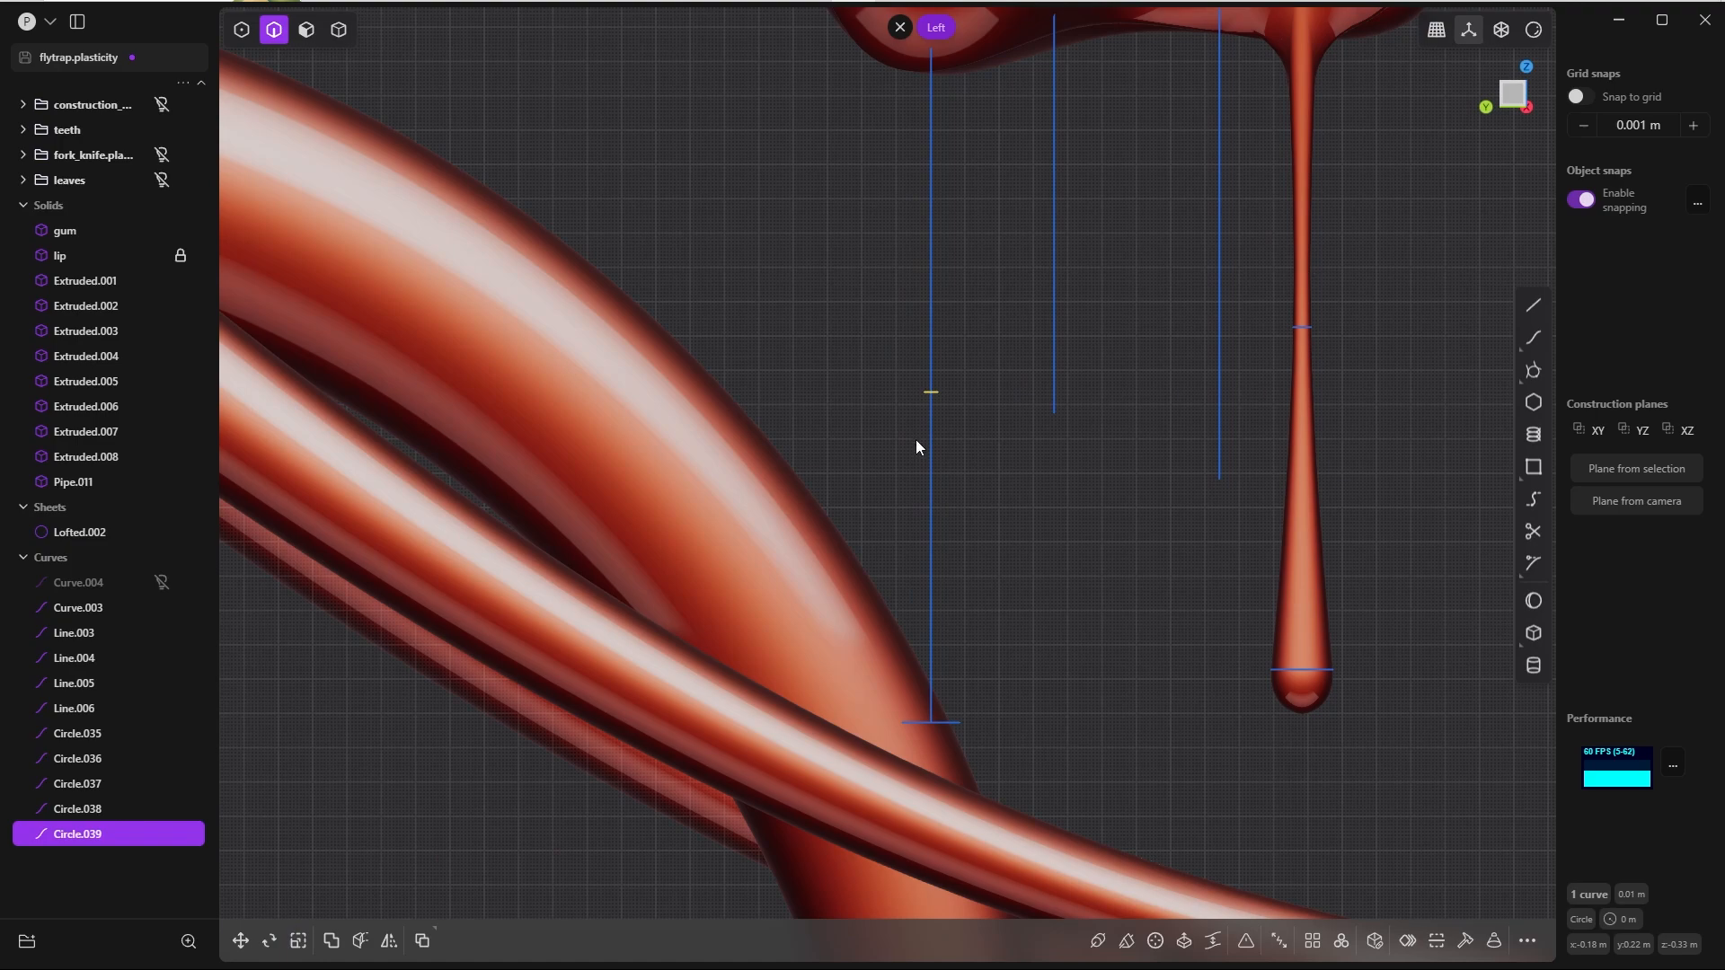
shift+middle_drag(916, 447, 871, 516)
scroll(871, 514, up, 4)
key(s)
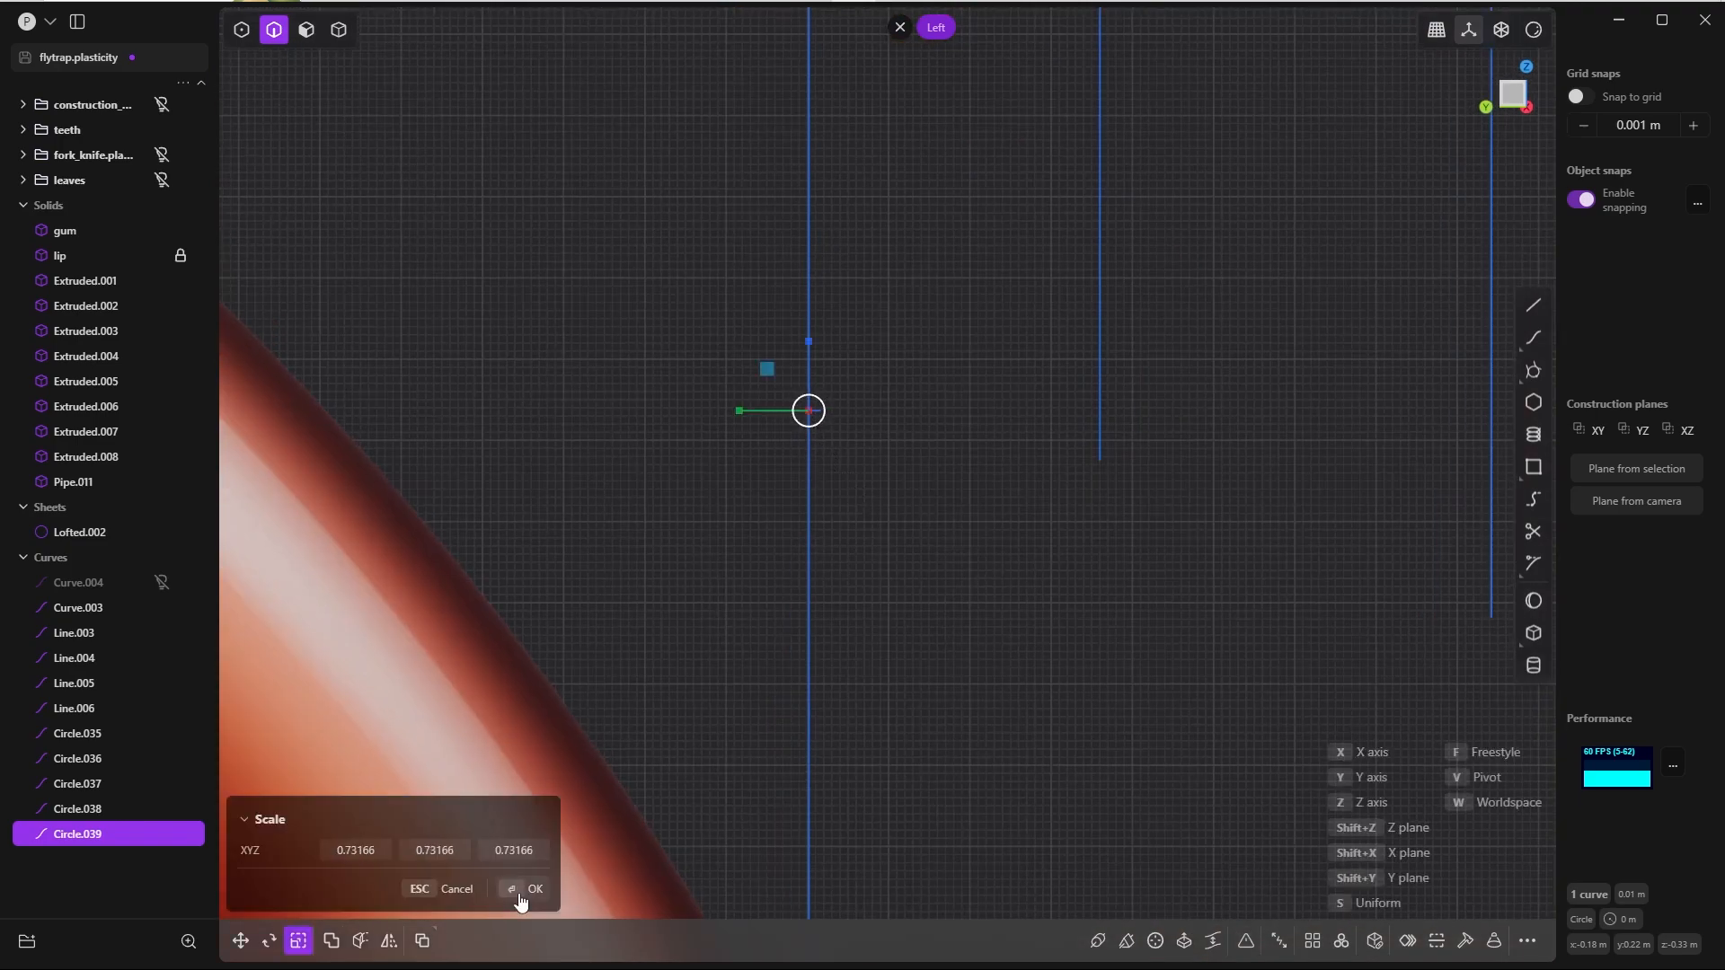
click(521, 889)
scroll(536, 871, down, 6)
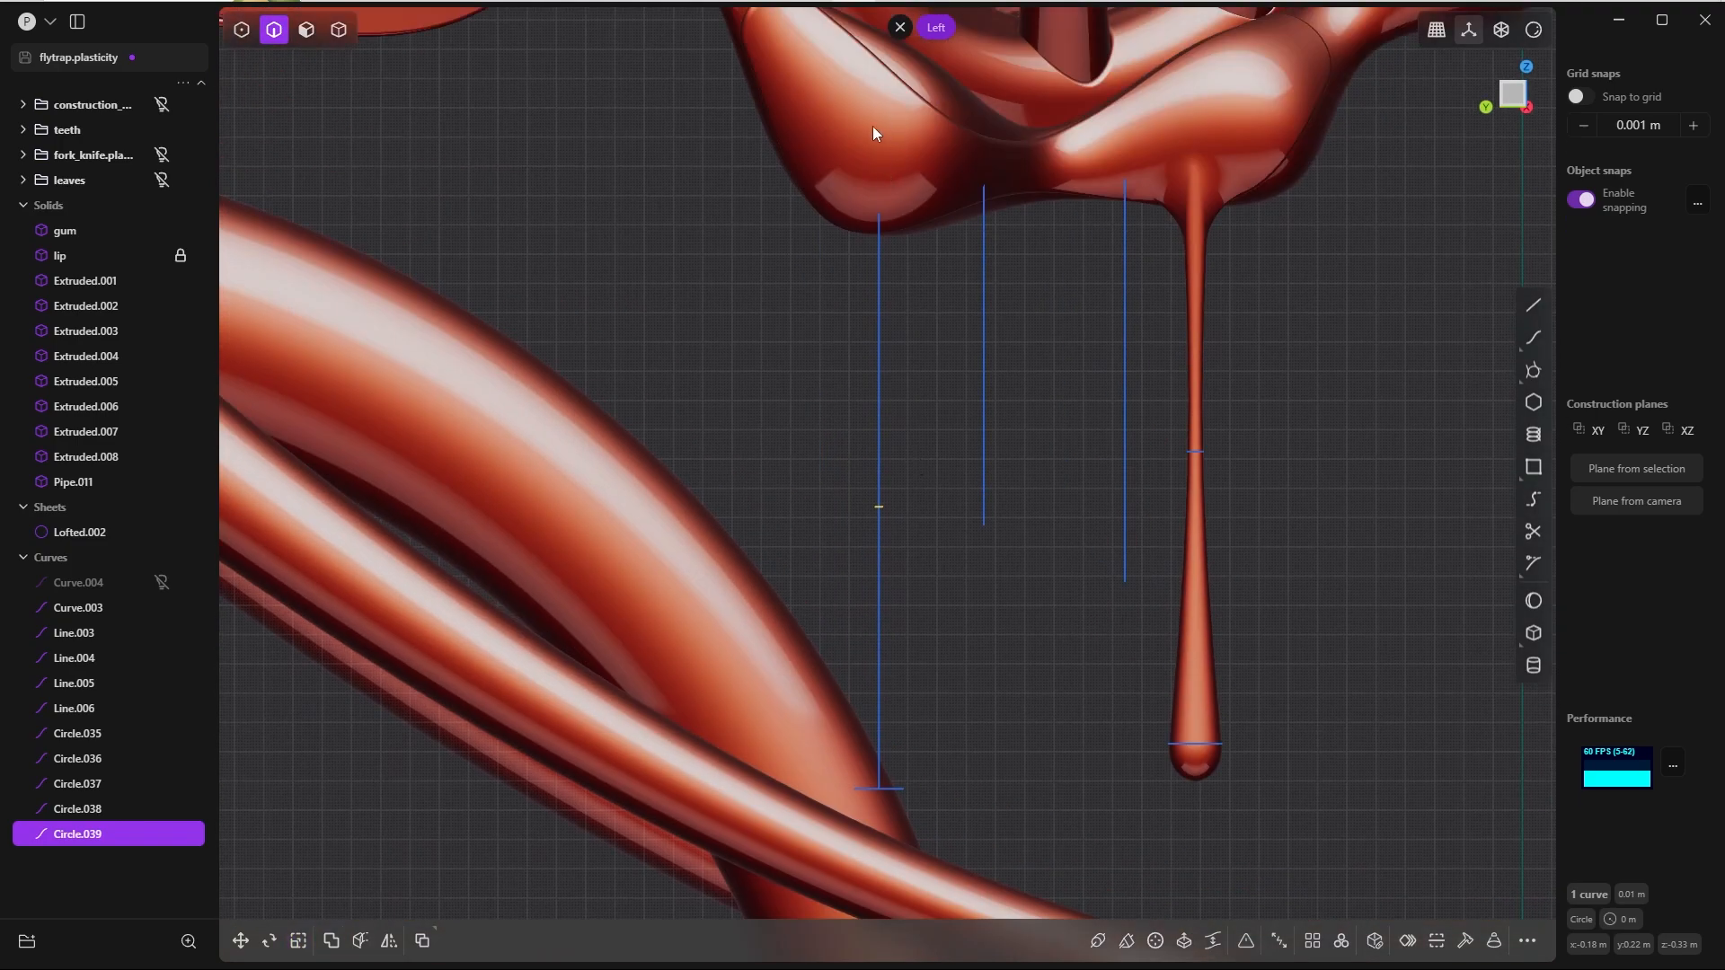
Step: Duplicate the lowest circle about 0.2 m up along Z into the lip
click(895, 790)
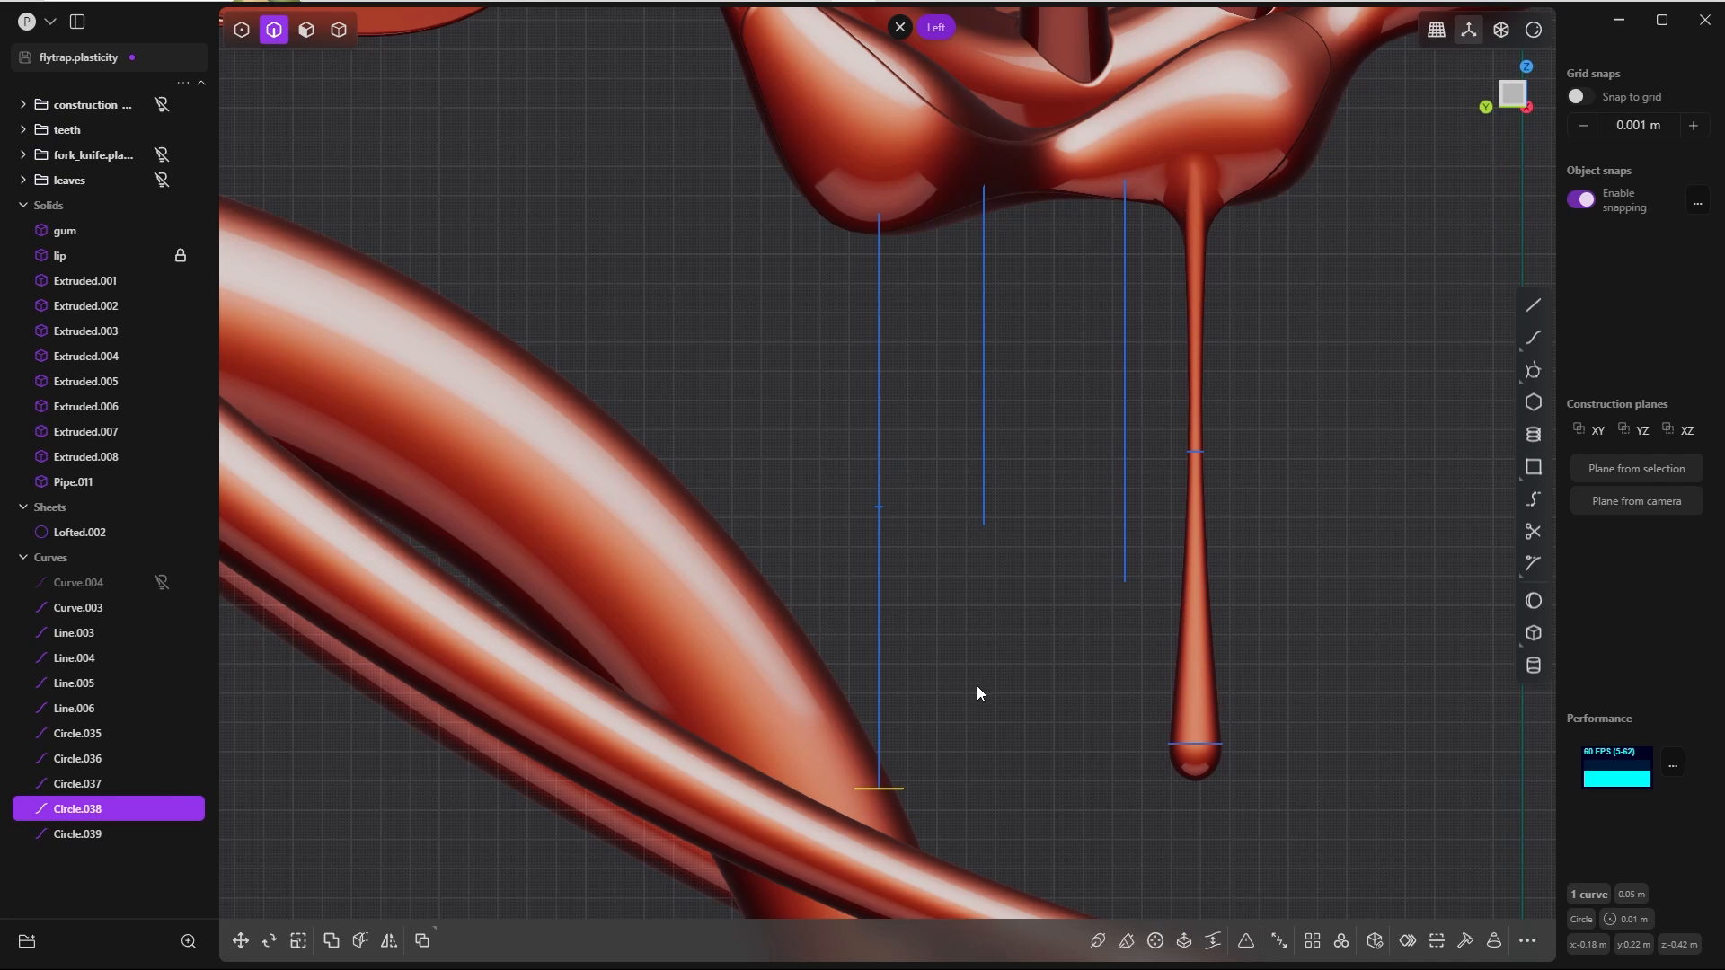
key(shift+d)
drag(882, 709, 887, 93)
click(899, 787)
key(g)
click(535, 888)
Step: Isolate the upper, middle and lower circles of the longest guide line and loft through them
shift+click(880, 507)
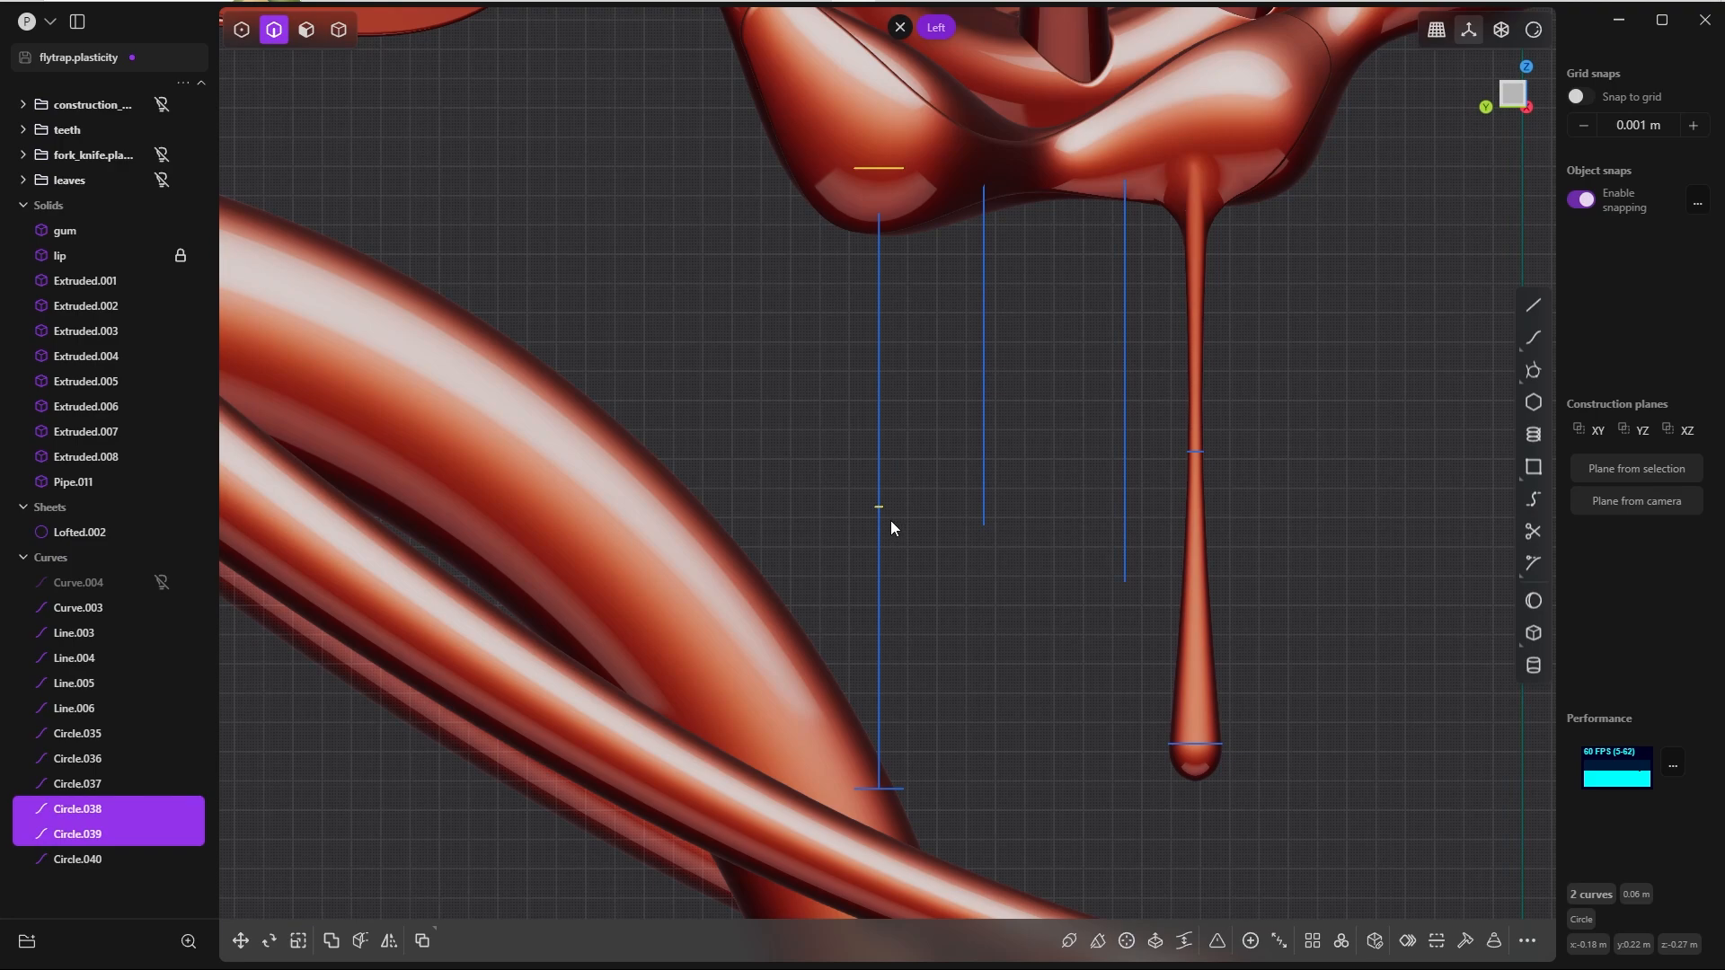
shift+click(903, 790)
key(shift+h)
scroll(940, 282, down, 3)
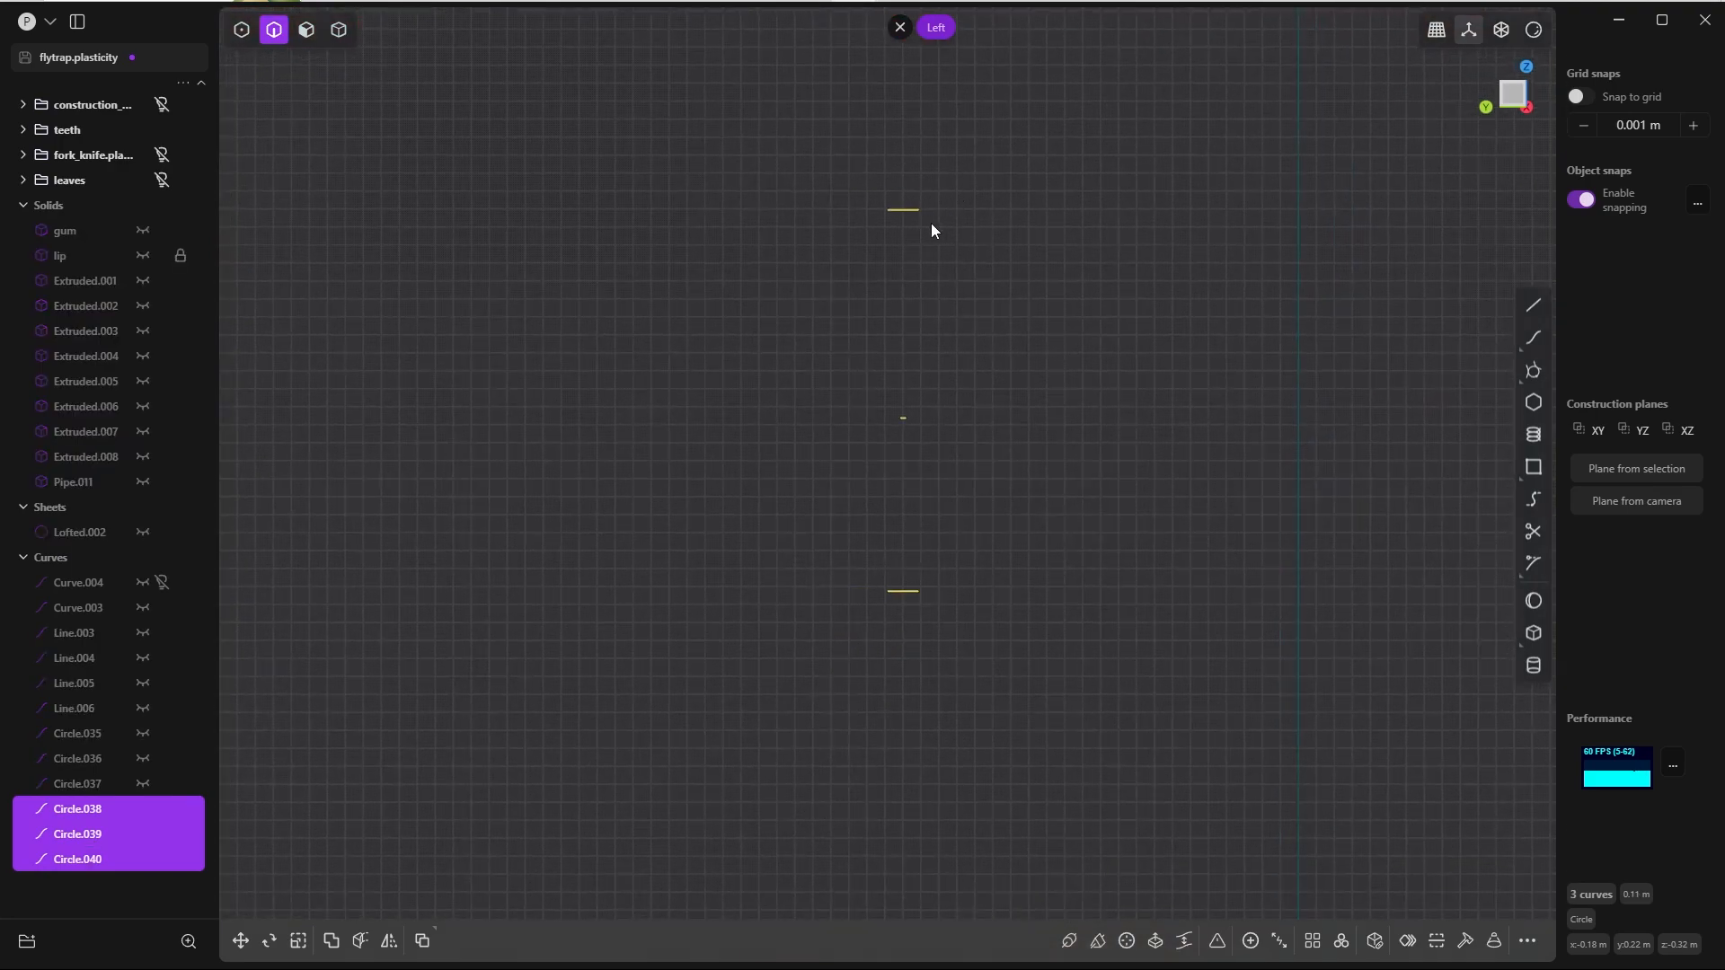
key(l)
key(Return)
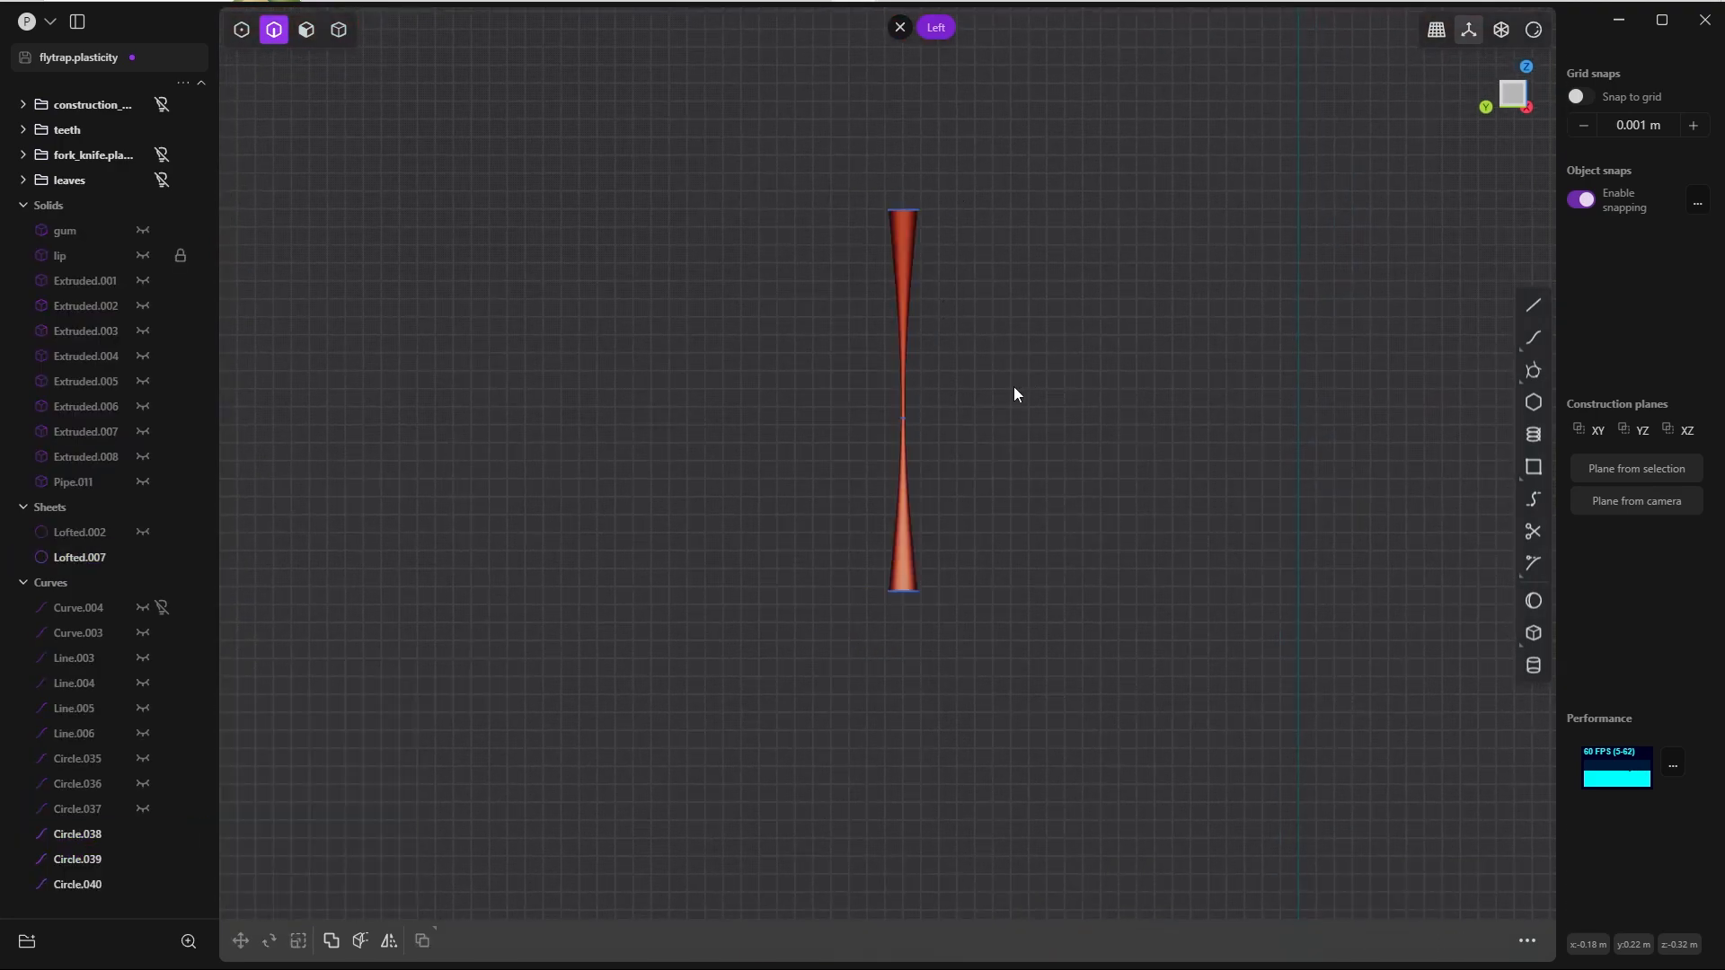
Step: Unhide everything, and isolate the new loft together with the lip sheet that carries the finished drip
key(alt+h)
key(4)
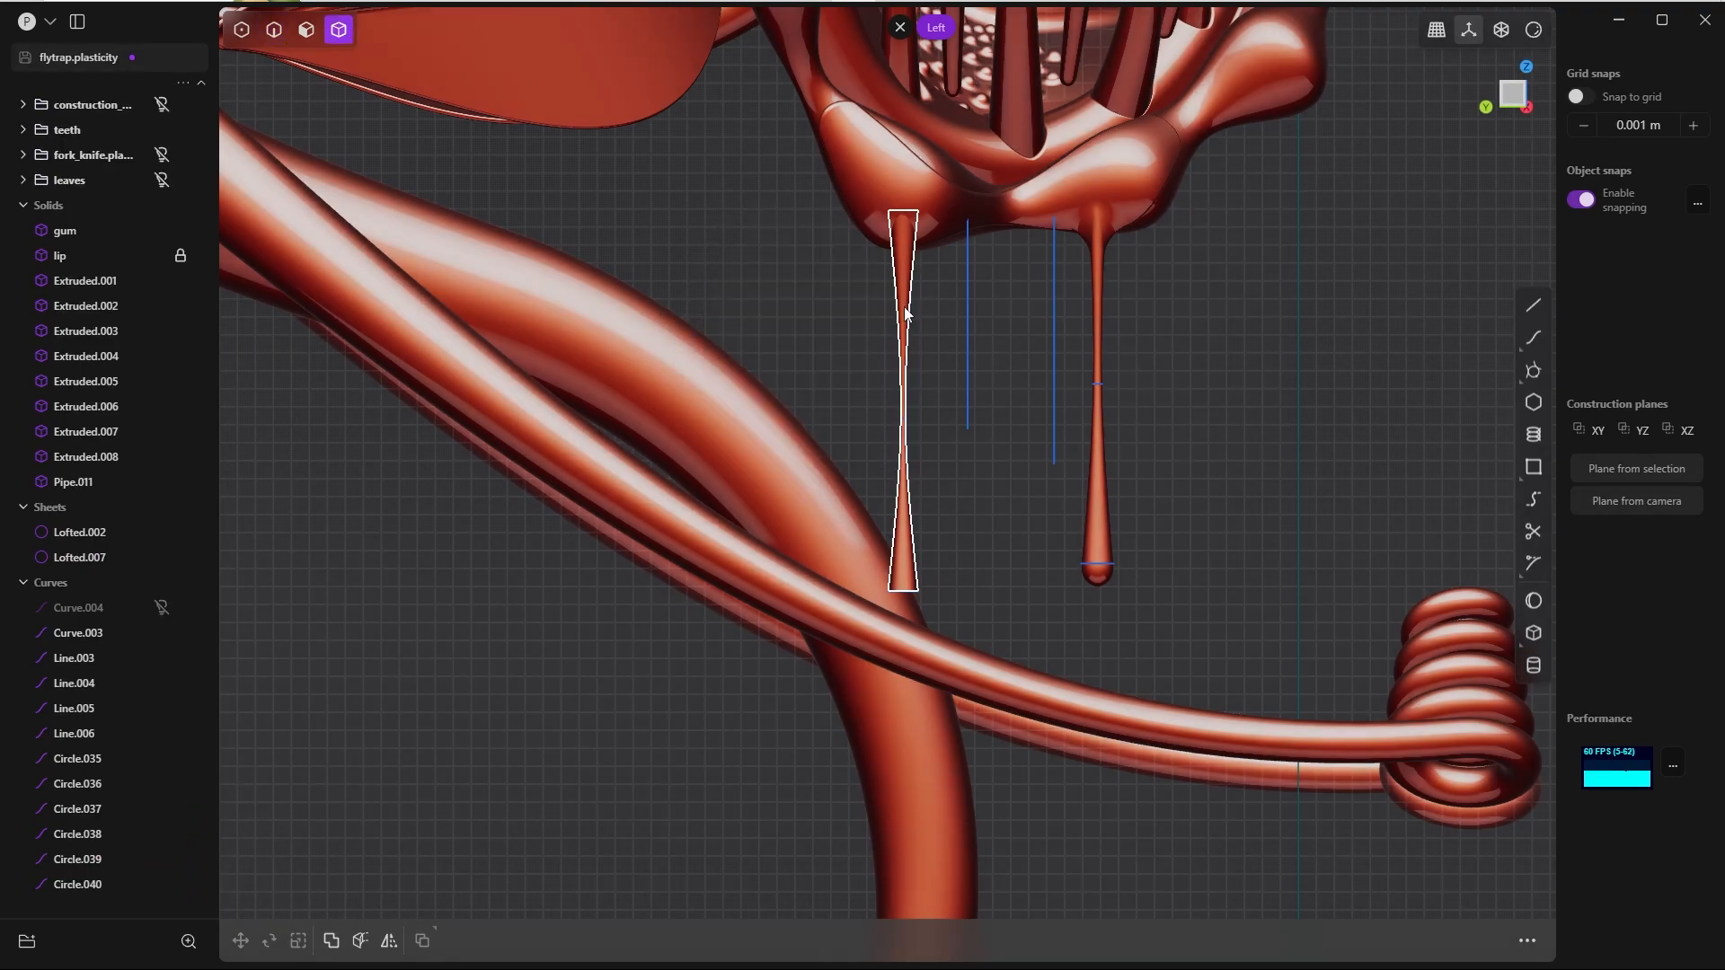
click(904, 306)
click(895, 181)
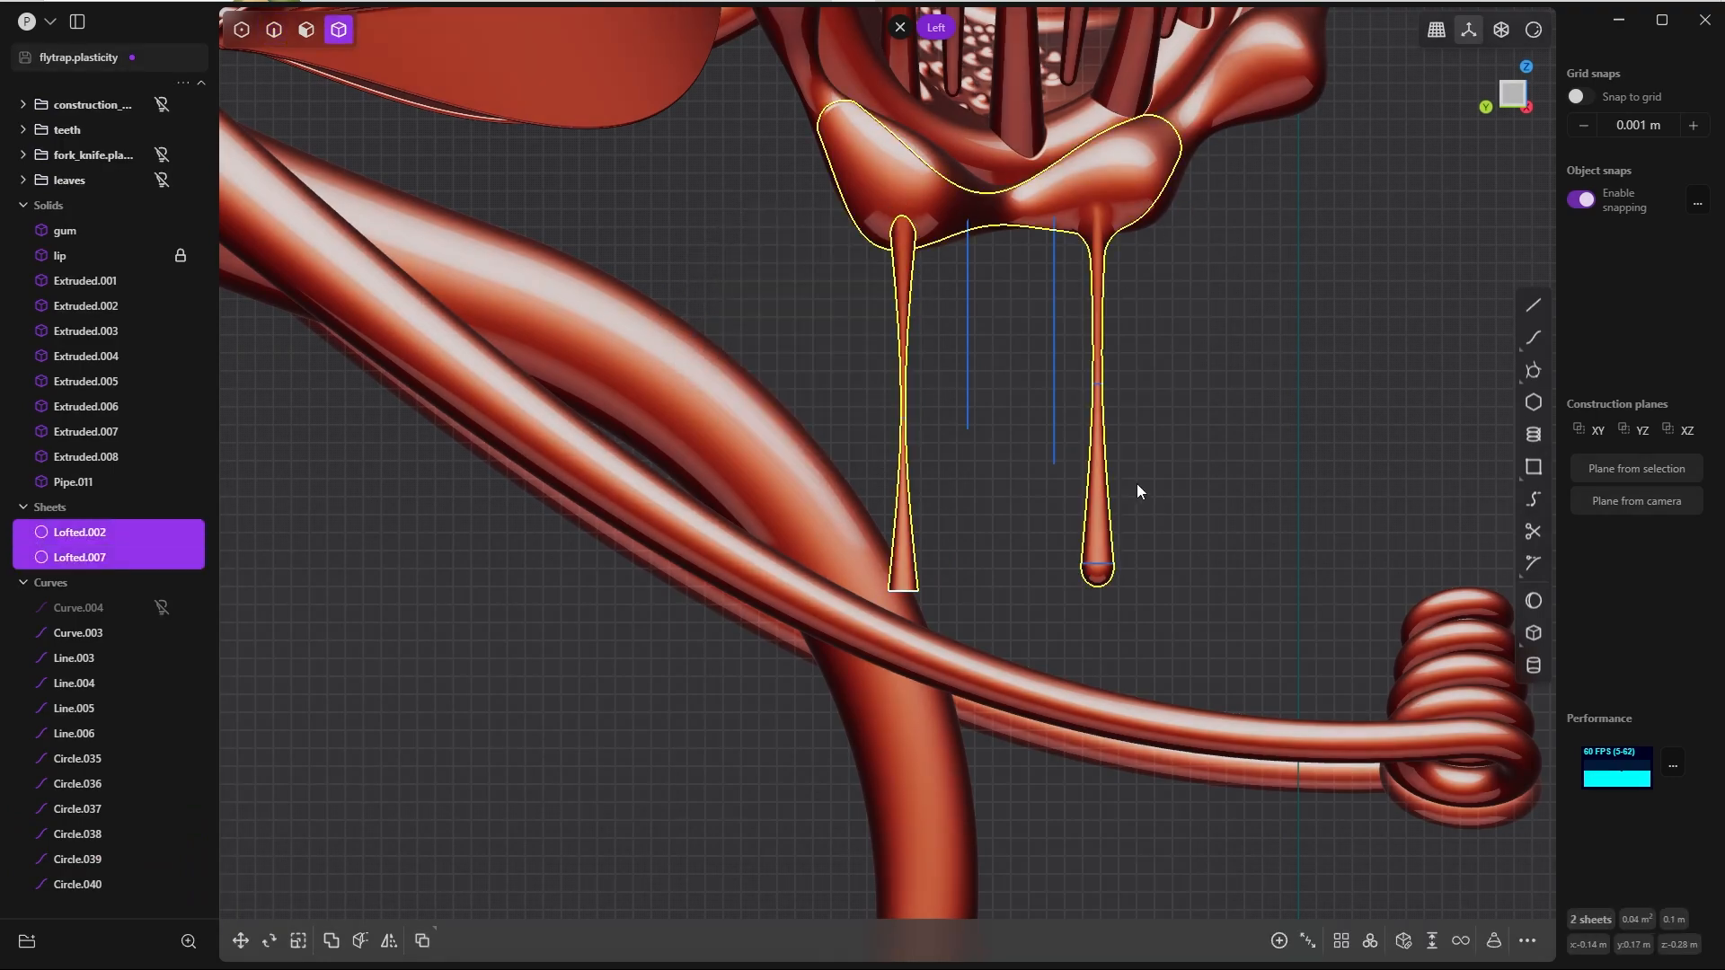
key(shift+h)
Step: Patch the open upper end of the new lofted drip with a flat cap
middle_drag(1082, 359, 627, 367)
scroll(934, 514, up, 5)
click(633, 369)
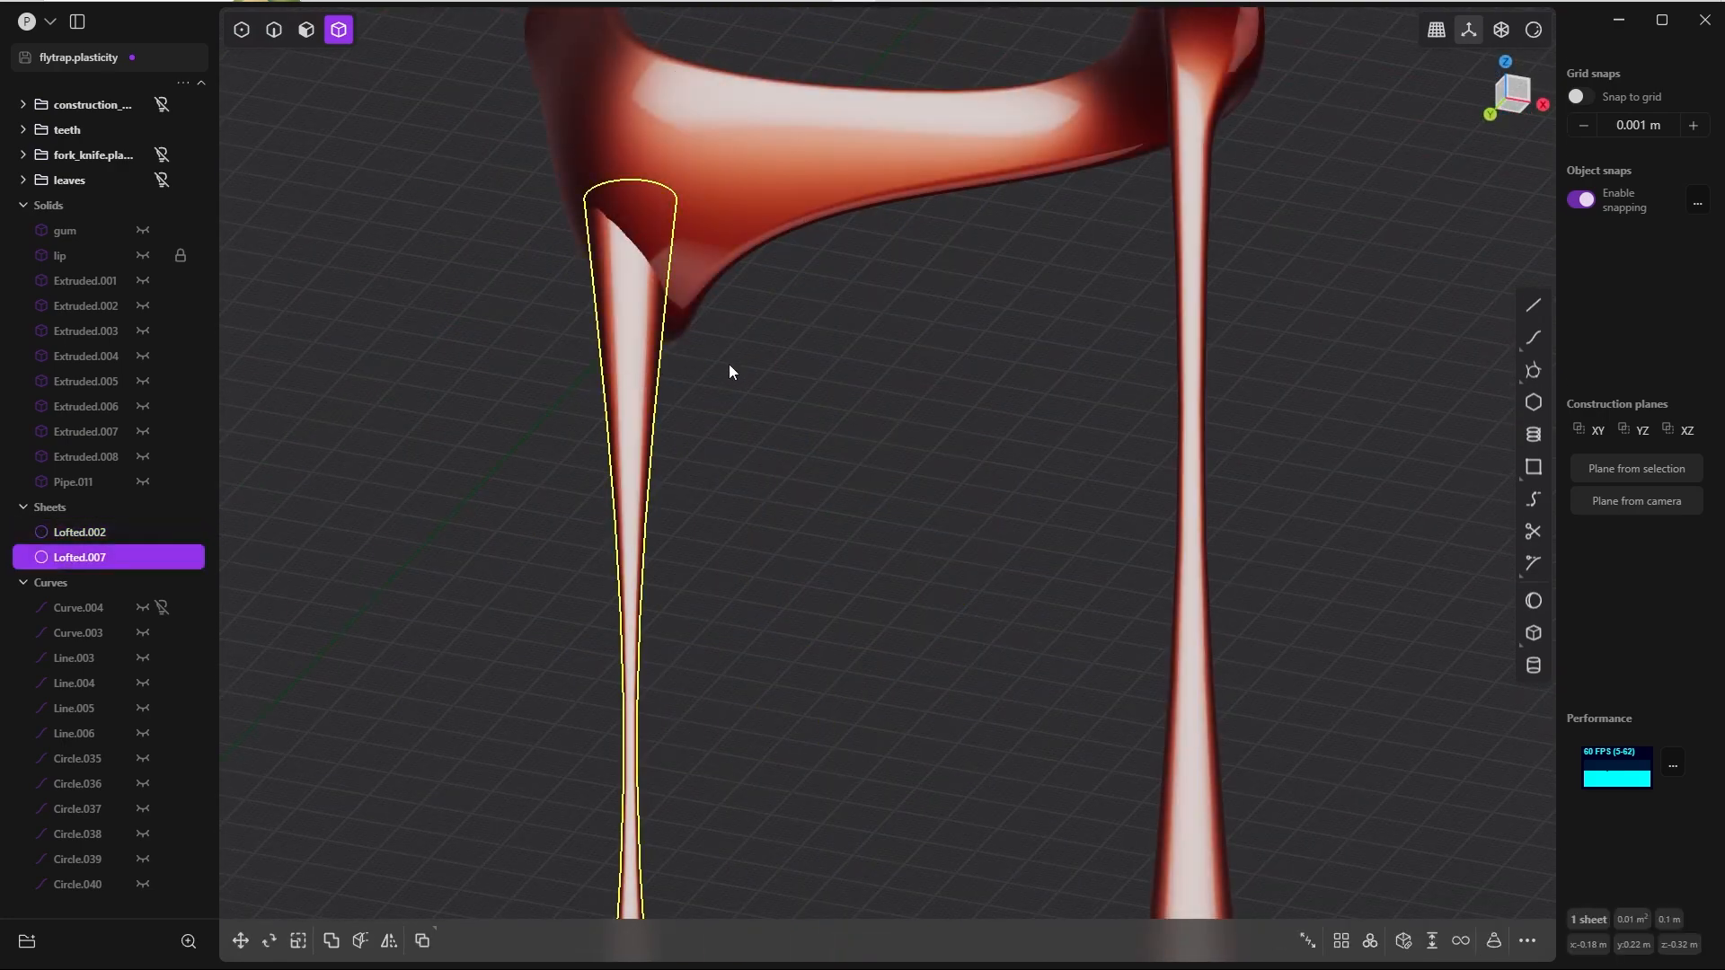
key(g)
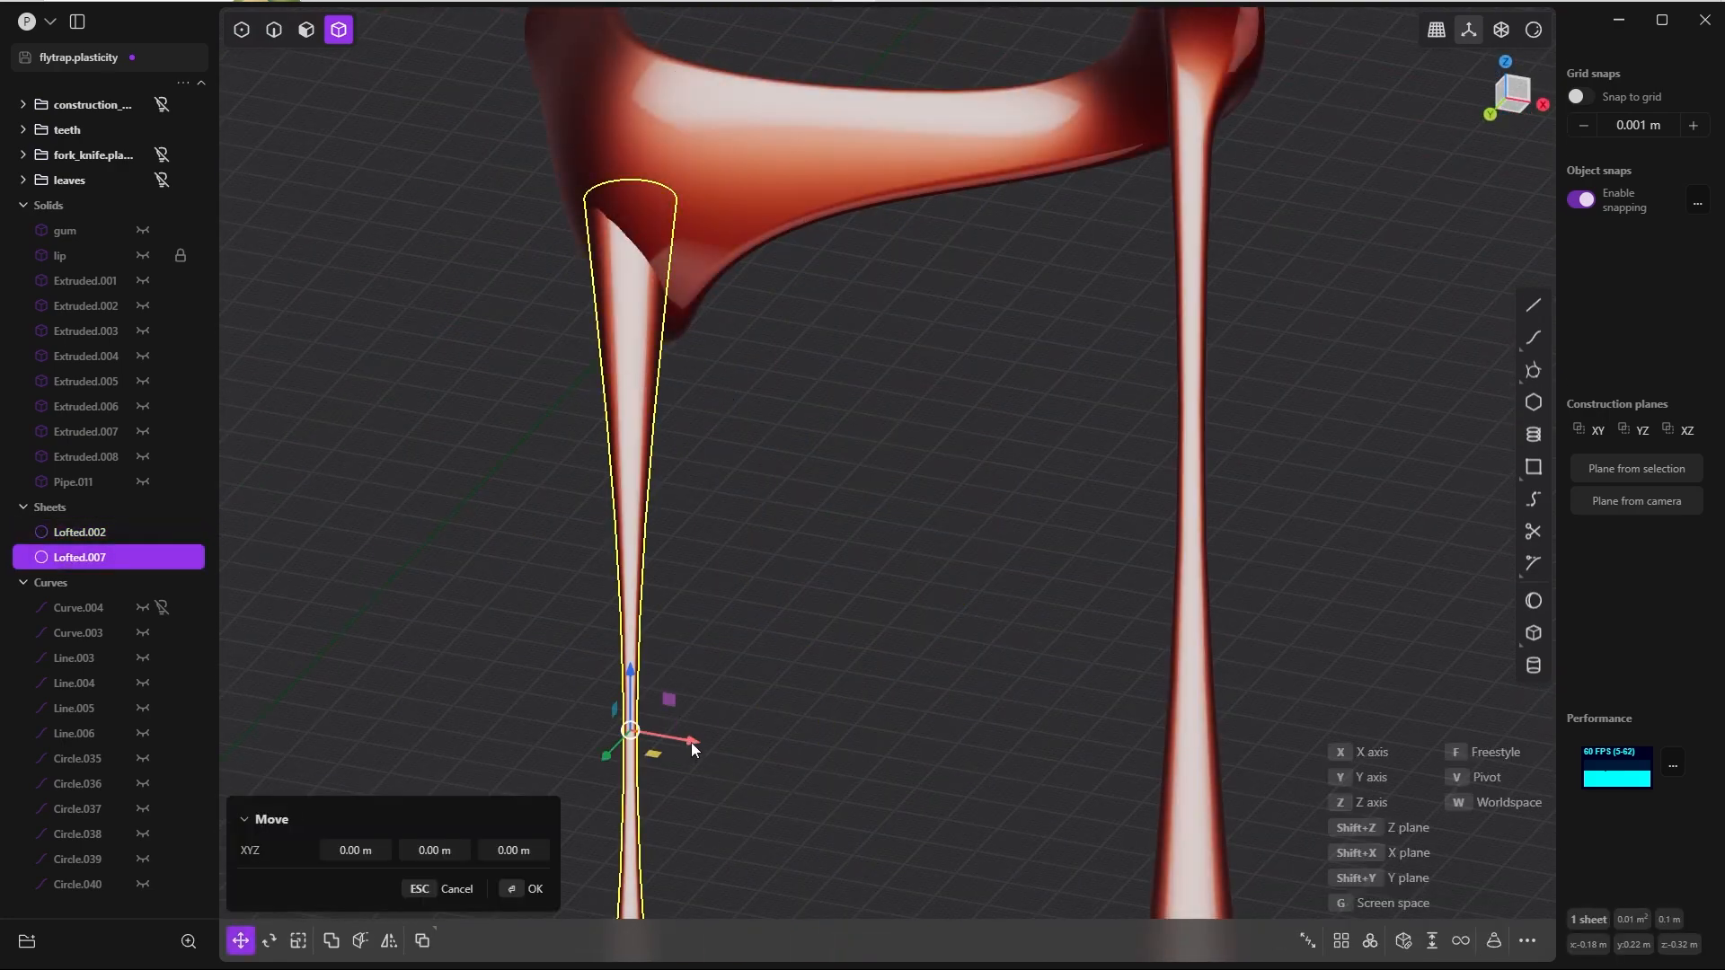
drag(692, 742, 688, 735)
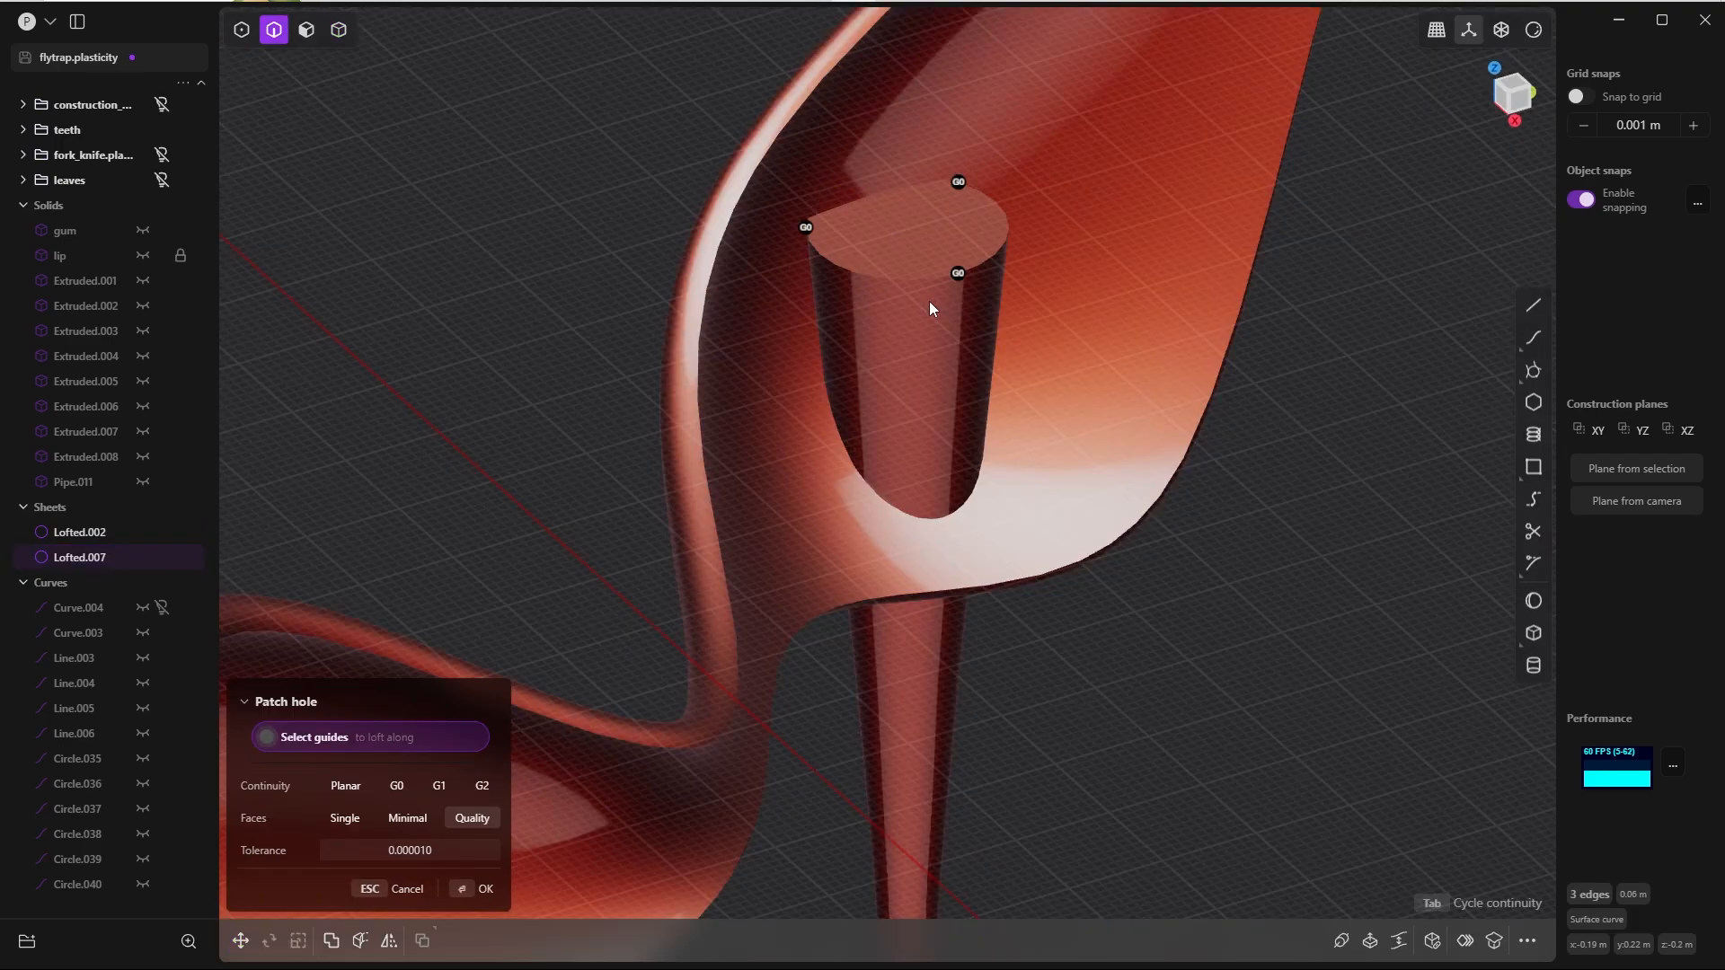
click(476, 889)
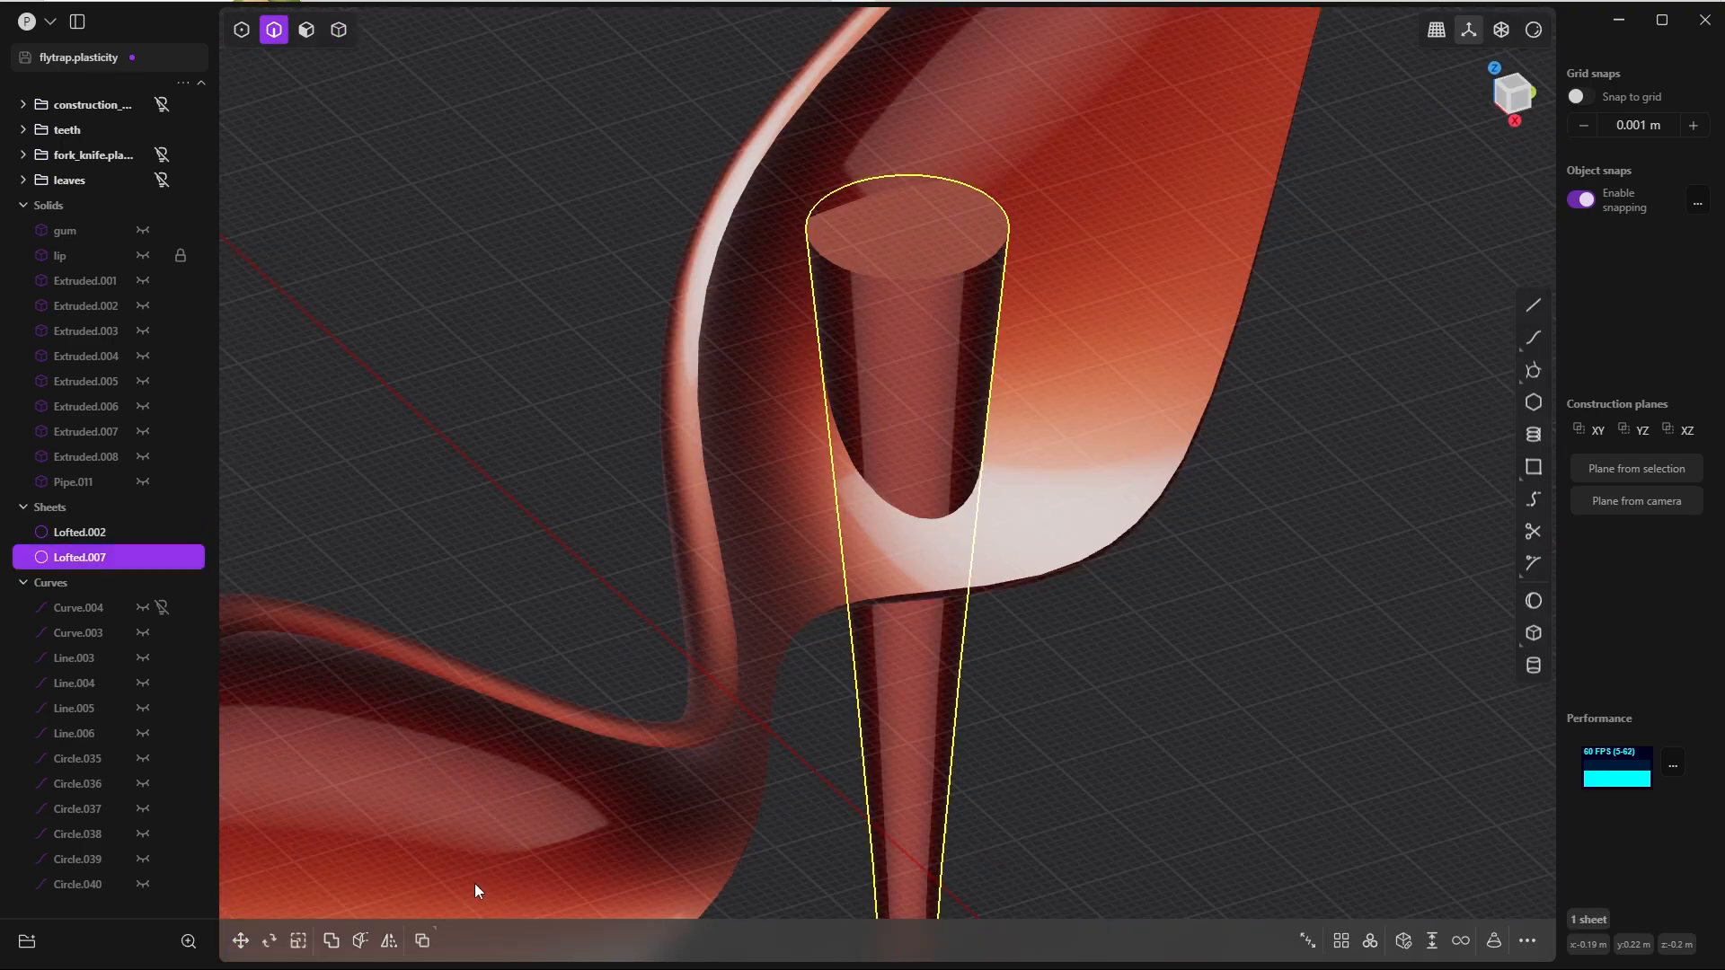
Step: Patch the open lower end of the new drip, cycling the continuity to get a rounded cap
scroll(809, 628, down, 5)
scroll(834, 503, up, 3)
middle_drag(833, 499, 785, 272)
key(Tab)
double_click(862, 537)
key(e)
middle_drag(902, 579, 992, 553)
key(shift+p)
key(Tab)
key(Tab)
middle_drag(835, 543, 827, 465)
key(Tab)
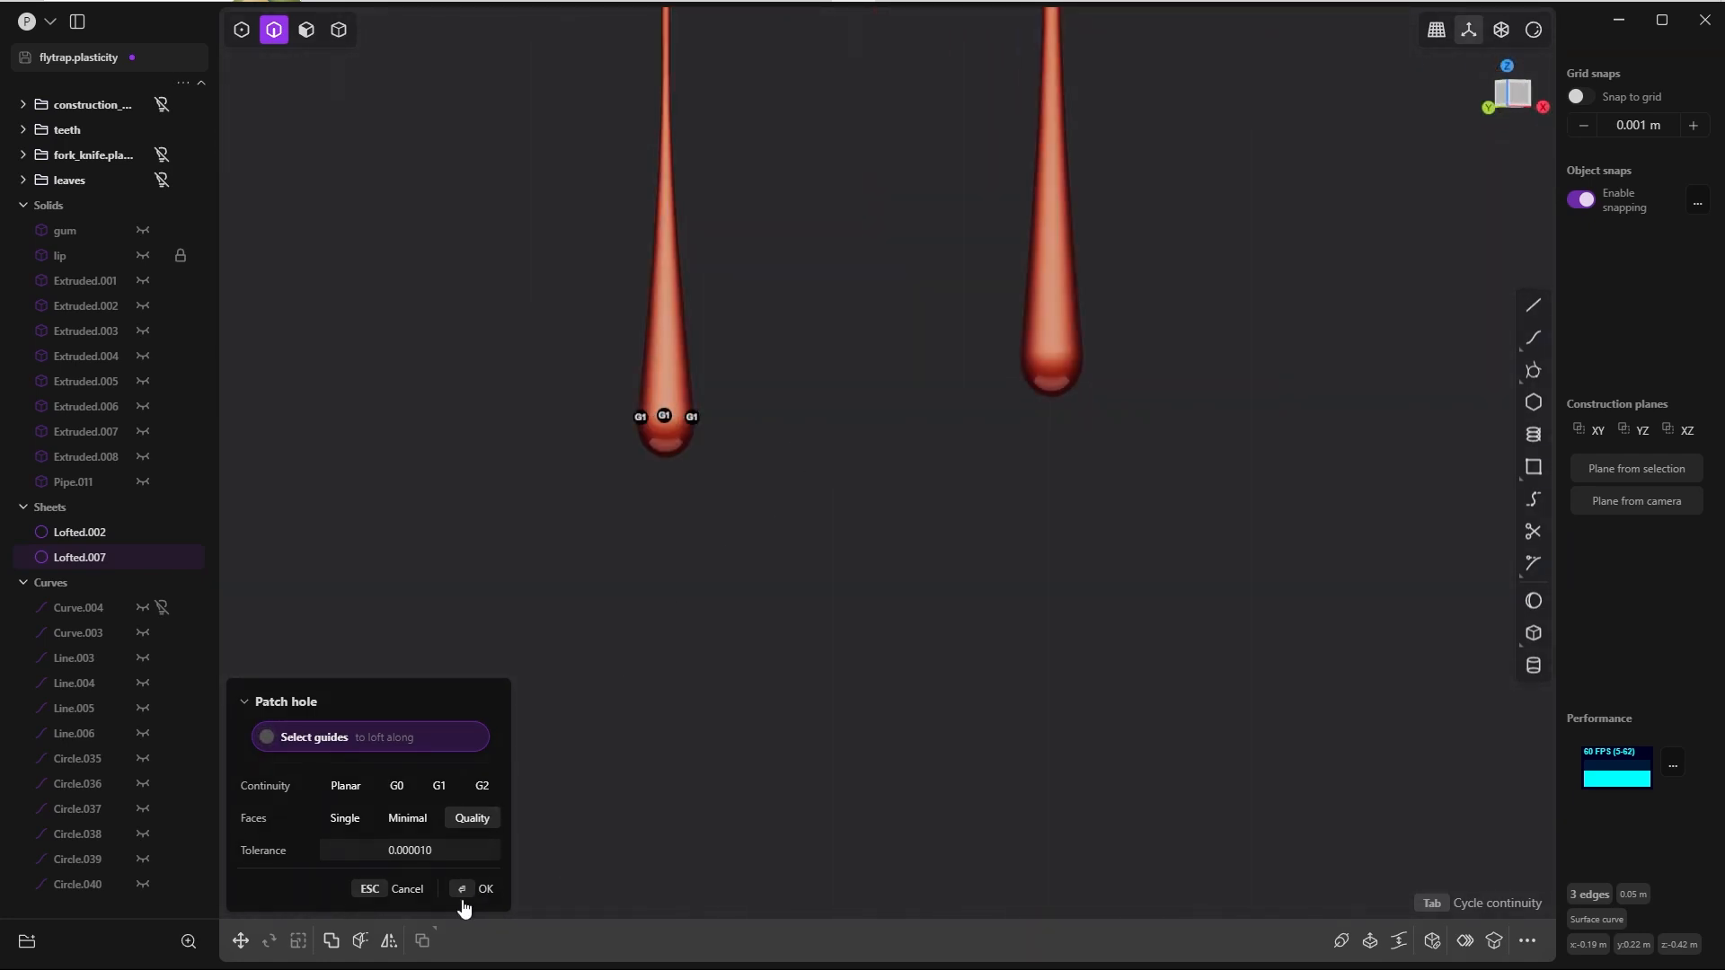
click(465, 896)
Step: Boolean-union the capped drip solid with the lip sheet
key(slash)
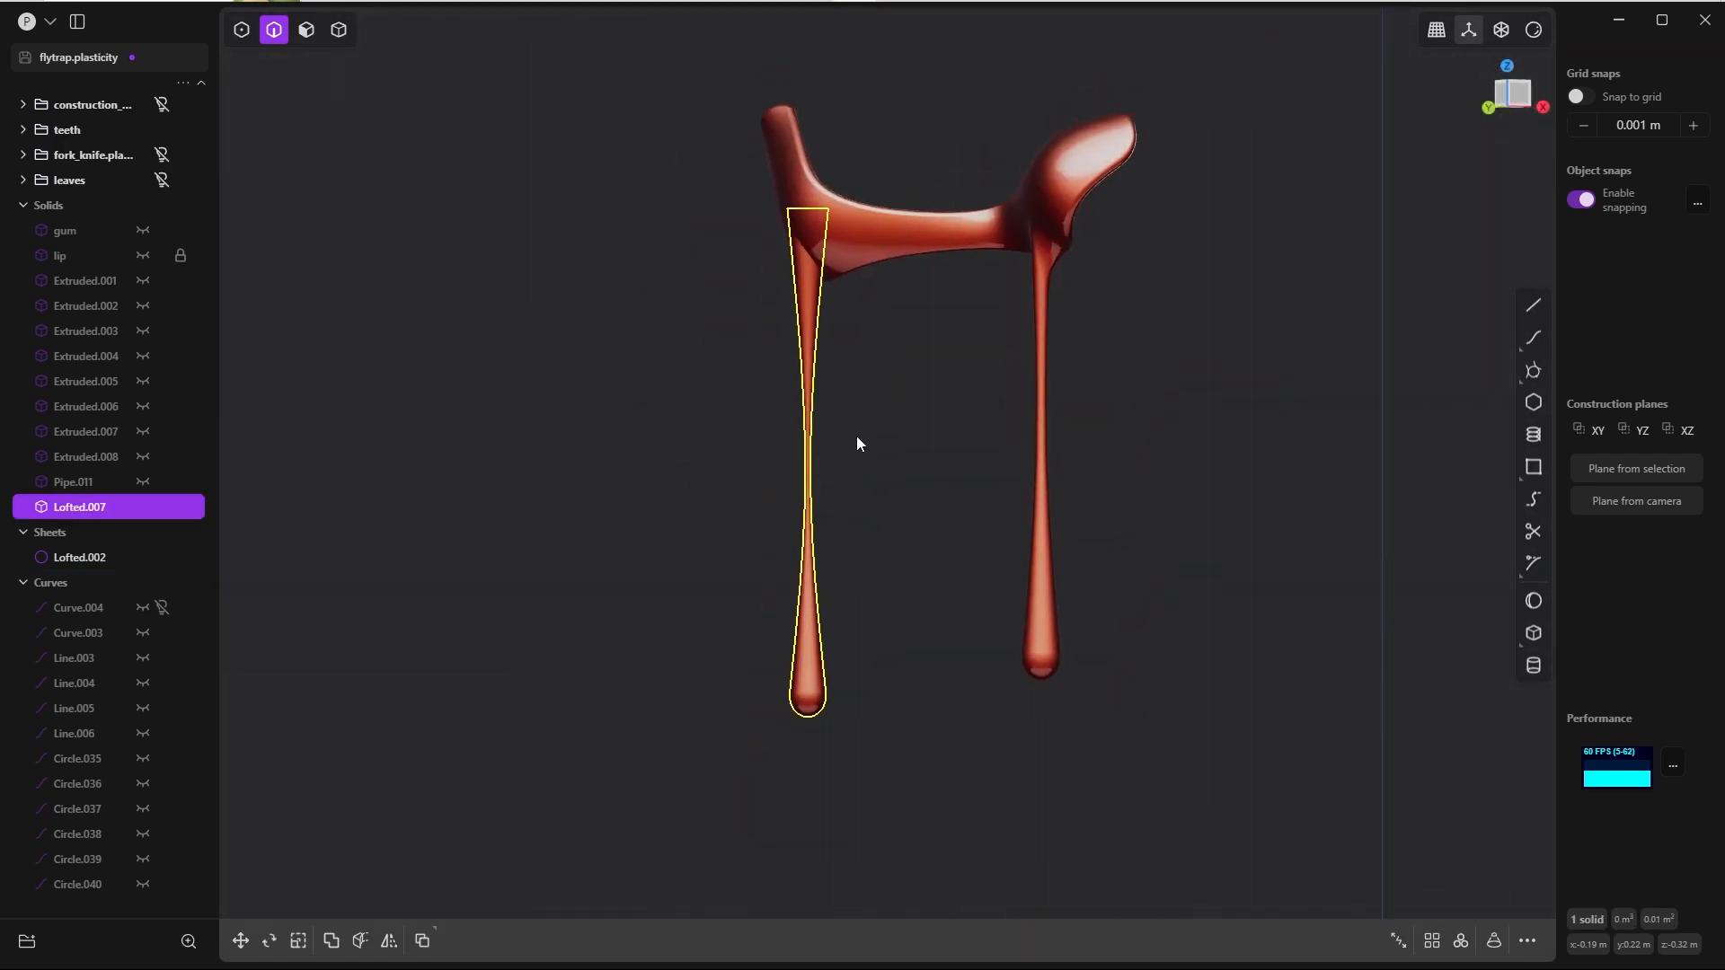
shift+middle_drag(855, 435, 825, 499)
key(4)
click(897, 448)
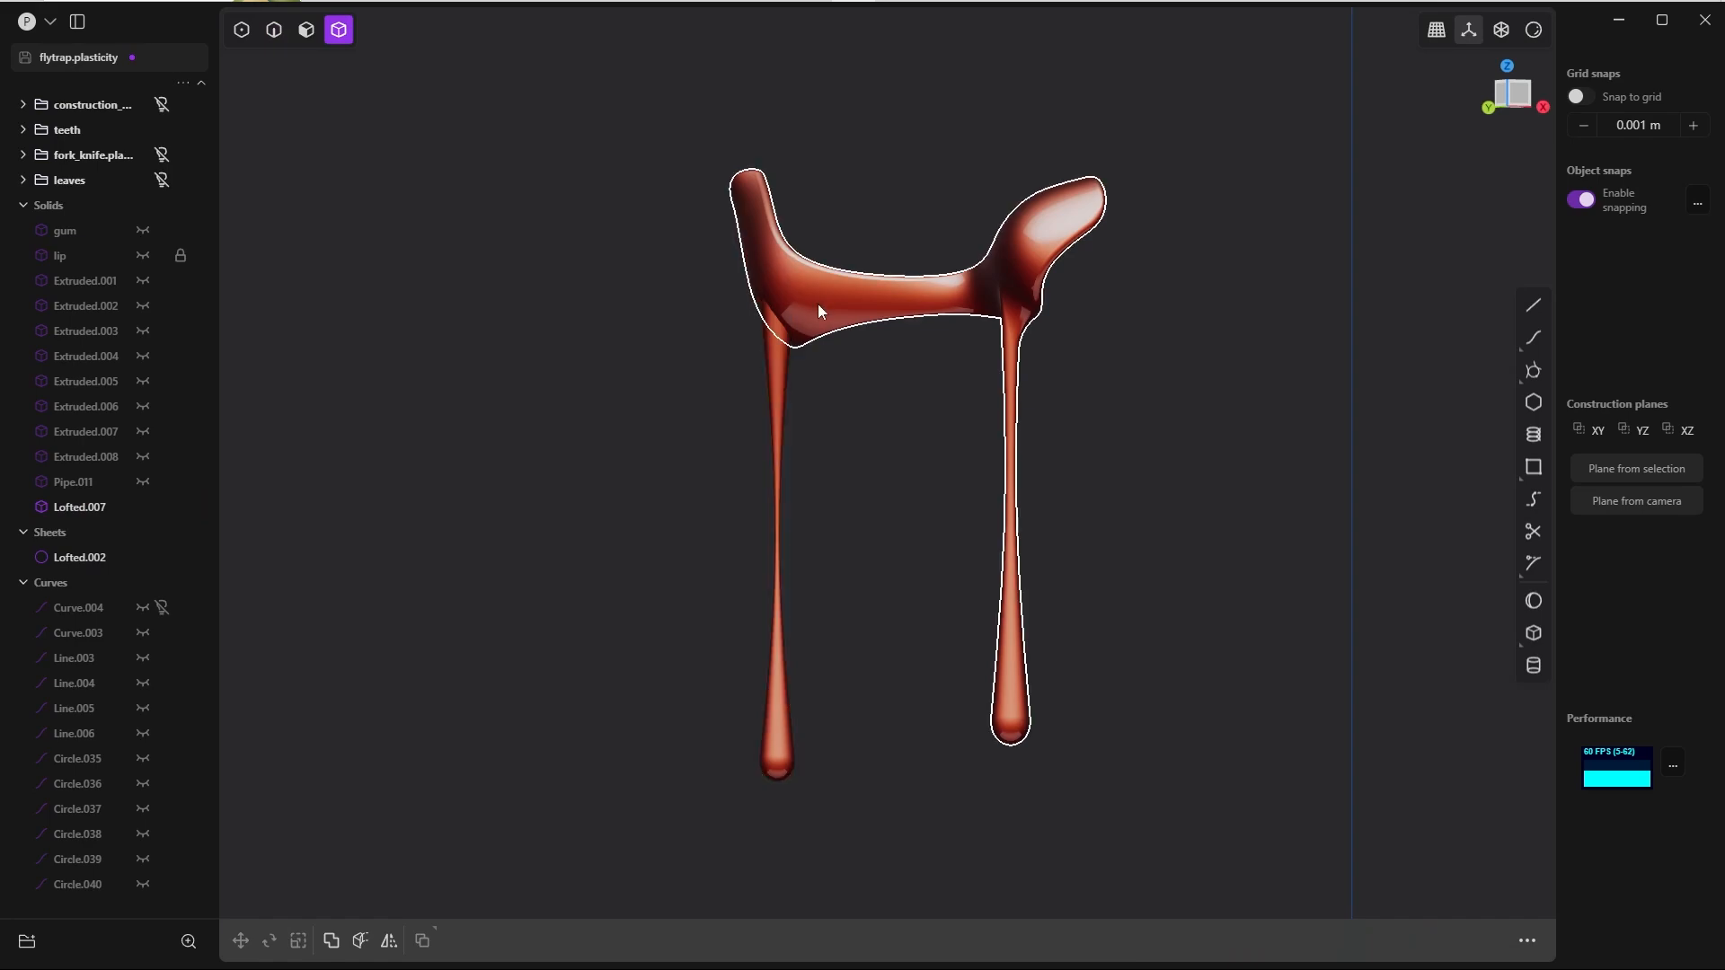
click(781, 385)
shift+click(780, 386)
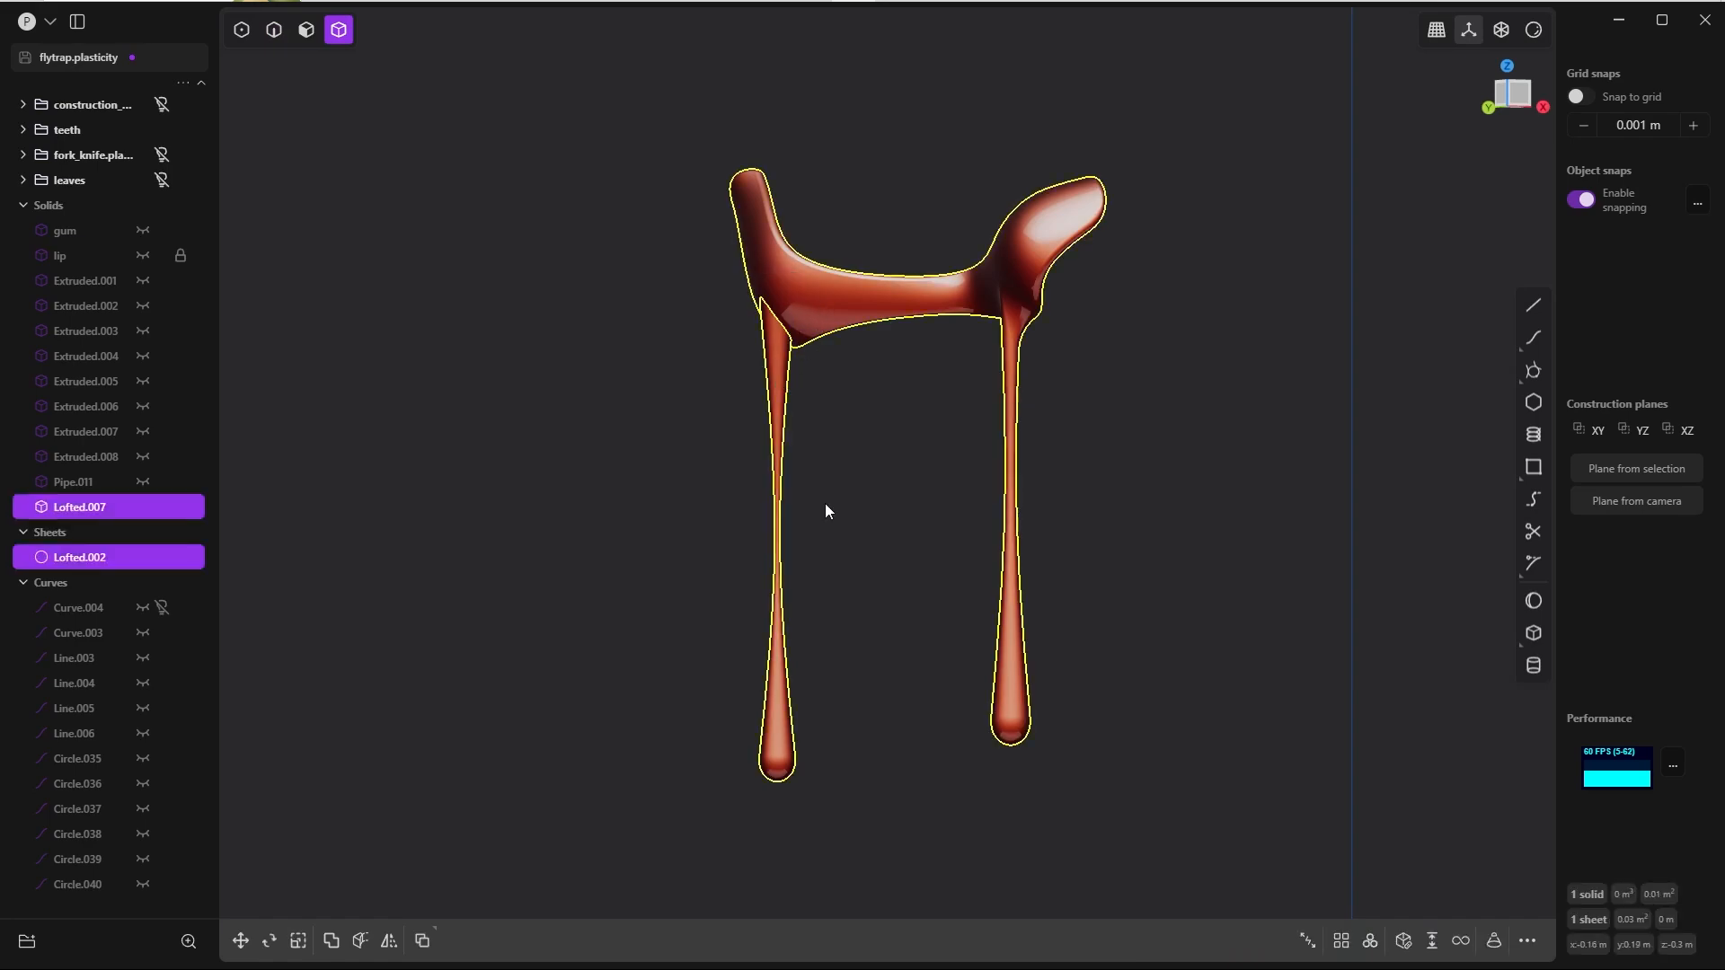
click(816, 414)
middle_drag(825, 503, 647, 422)
click(772, 405)
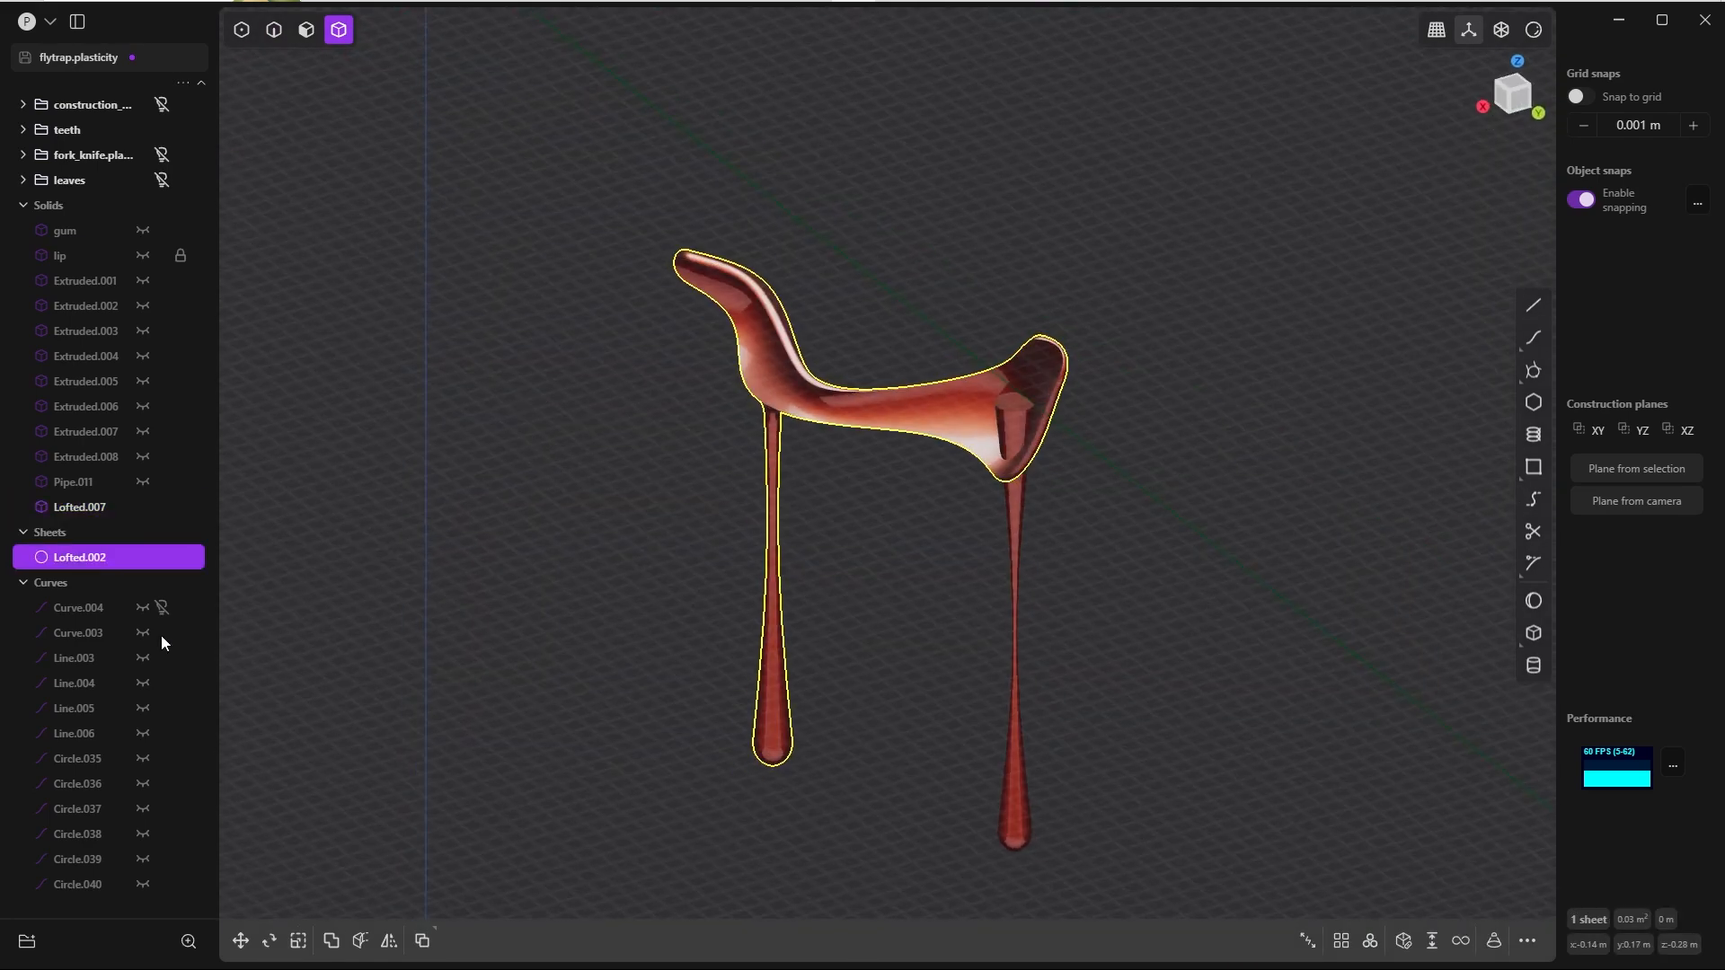
click(867, 285)
middle_drag(869, 285, 1020, 335)
click(1054, 352)
shift+click(1101, 349)
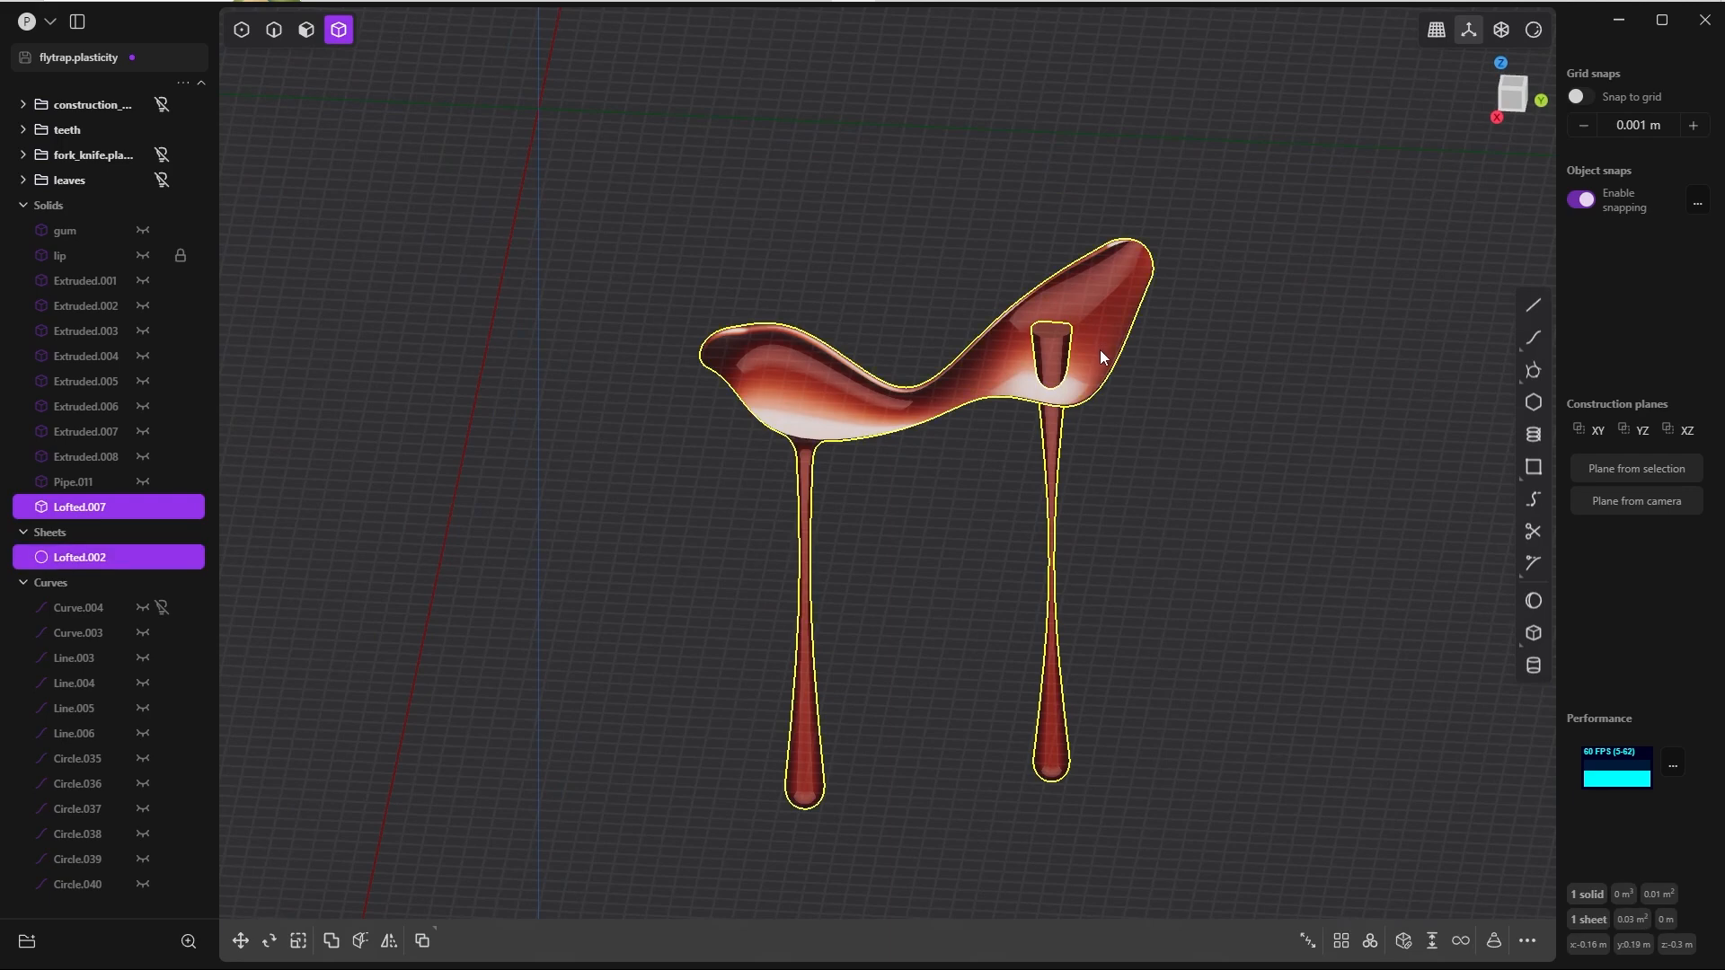
key(q)
key(q)
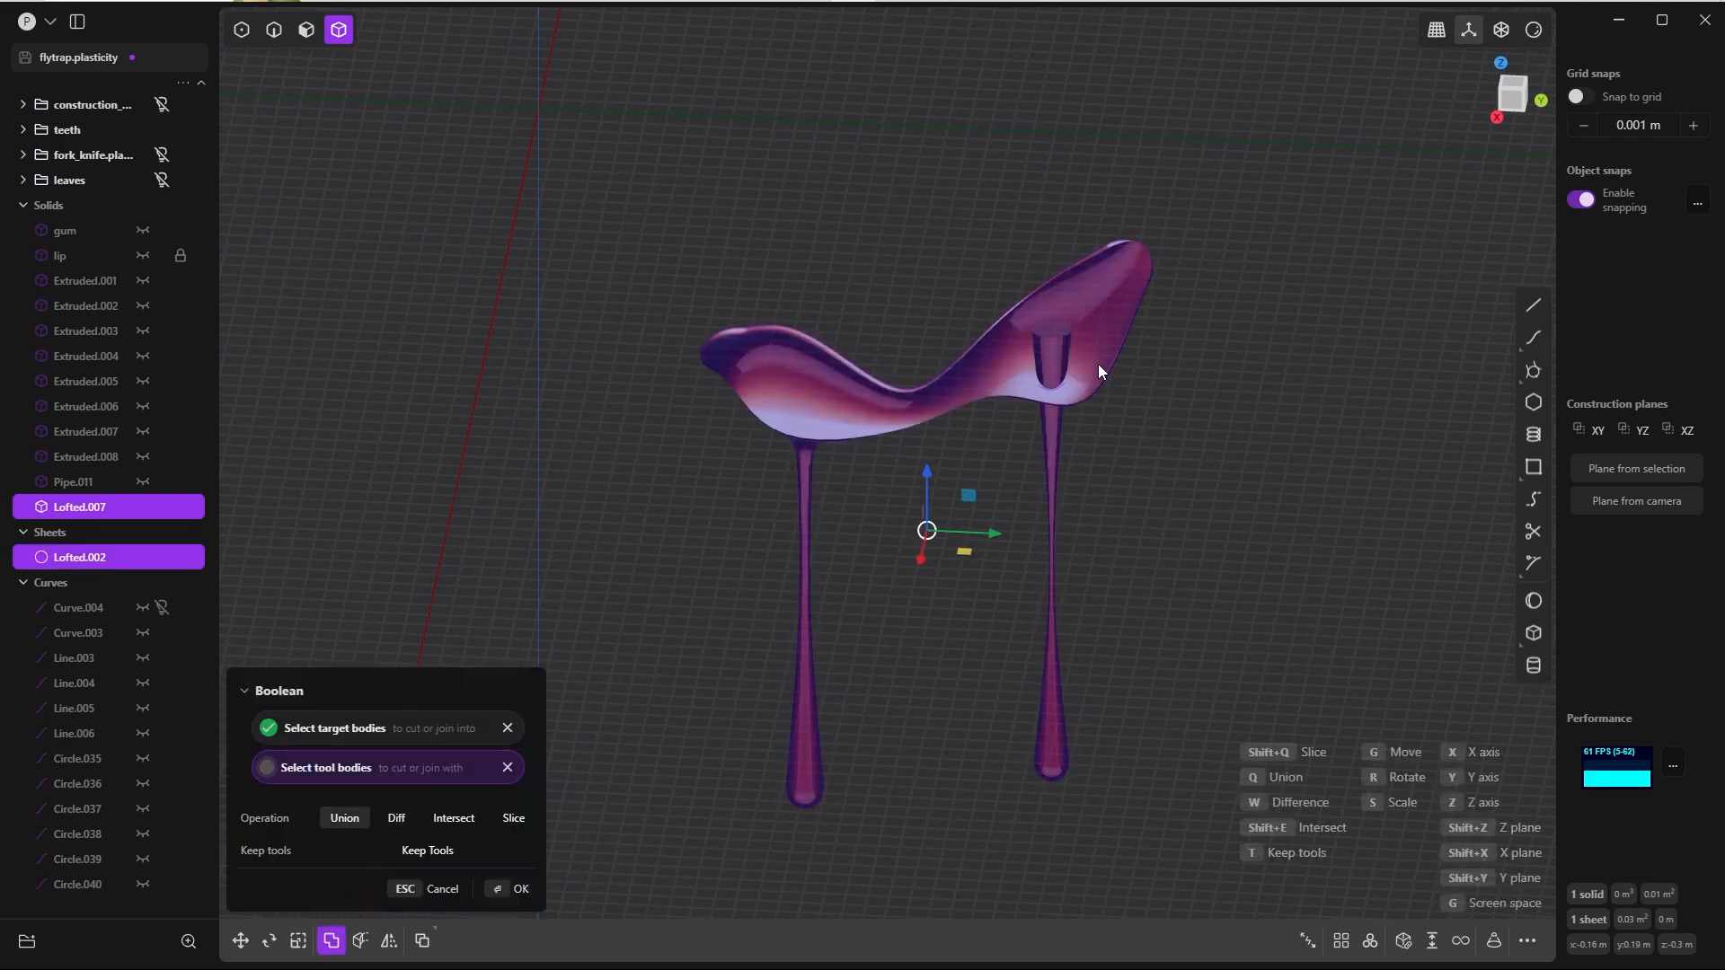
right_click(1098, 364)
click(666, 524)
Step: Delete the side and cap faces of the drip that stick out on the inner side of the lip
scroll(852, 520, up, 5)
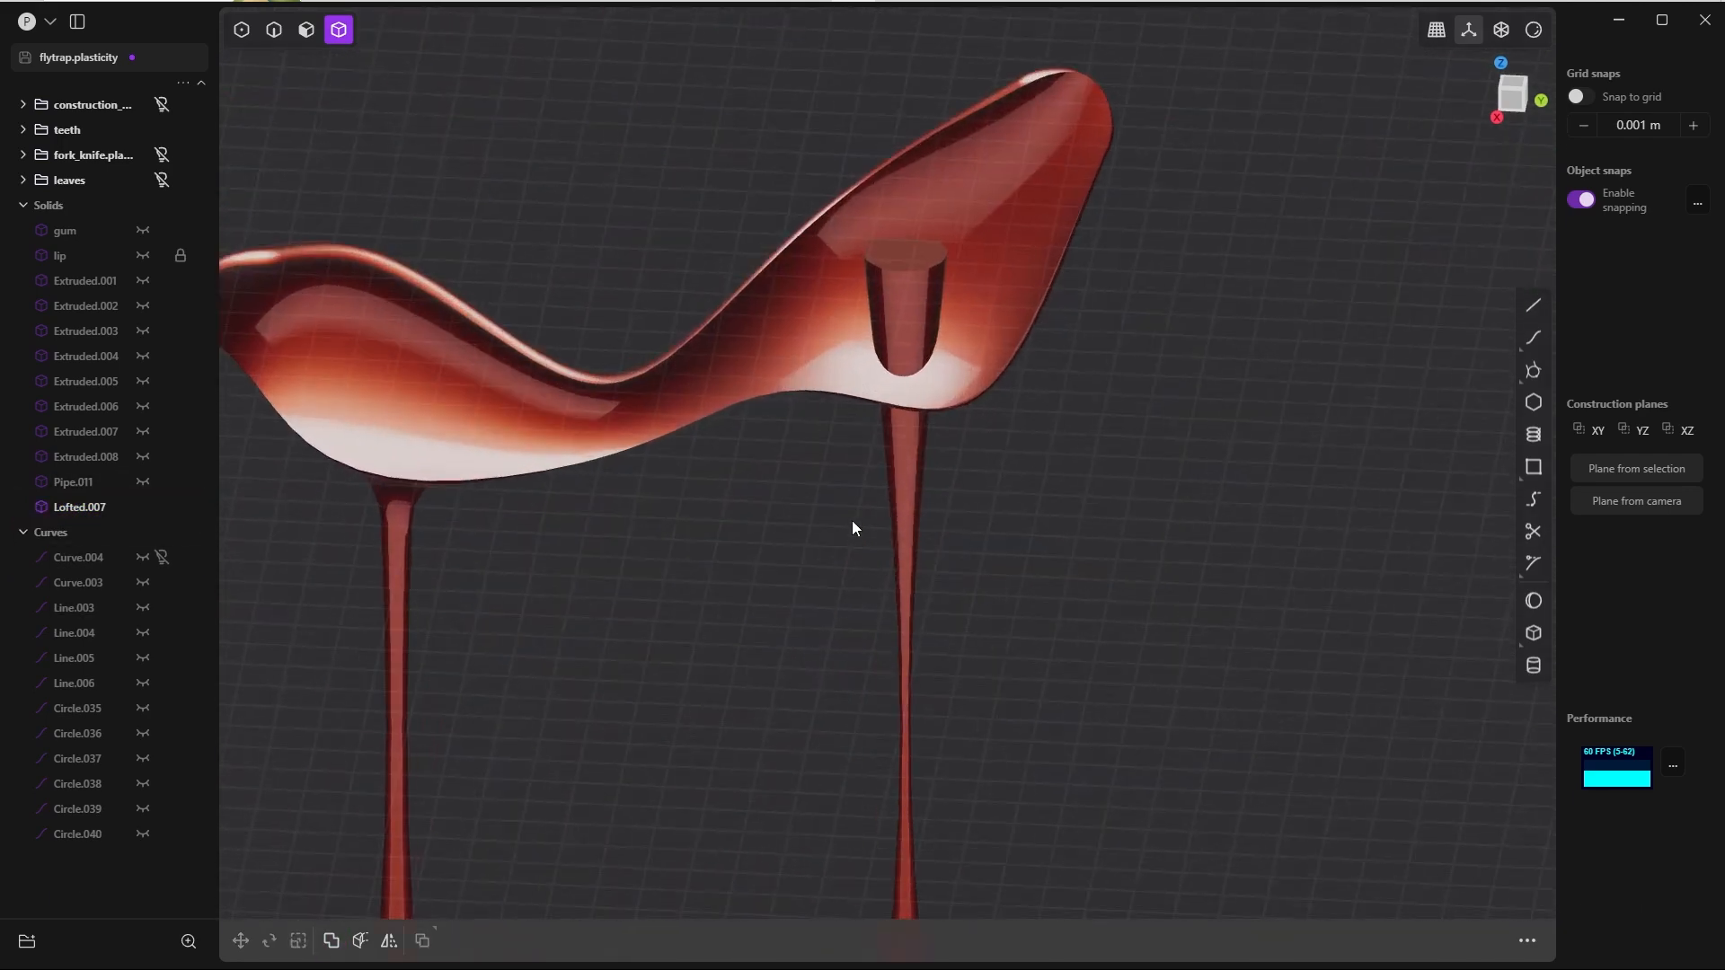
key(3)
middle_drag(823, 414, 902, 317)
click(843, 428)
shift+click(845, 363)
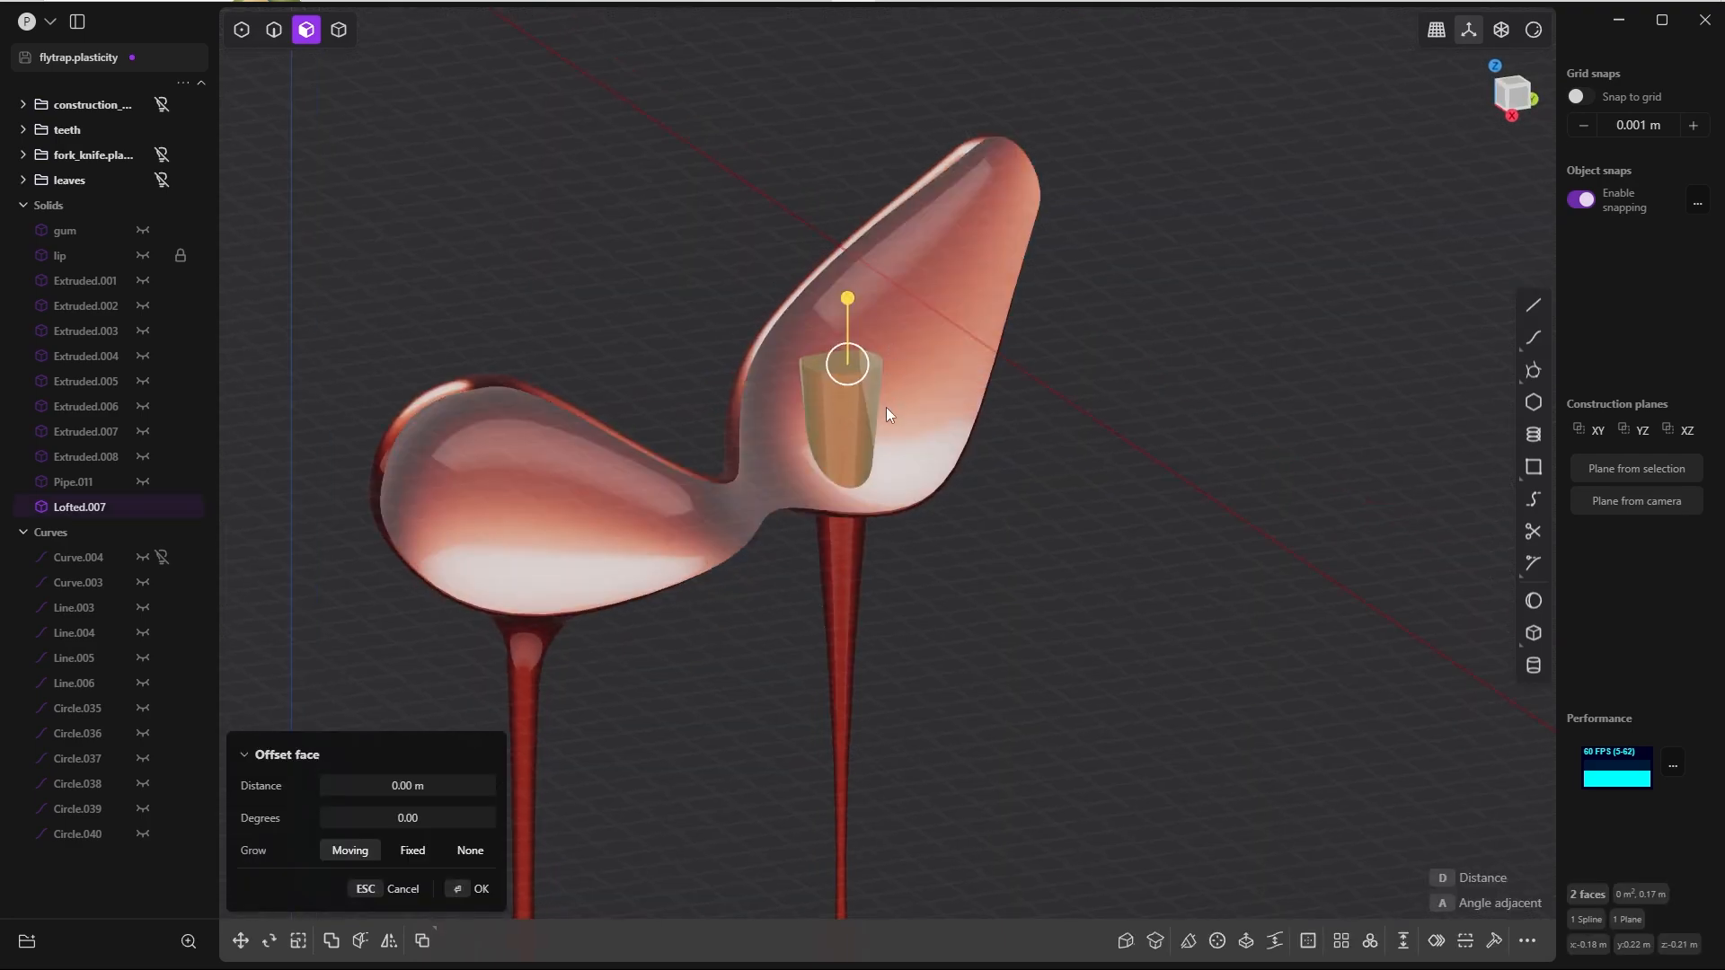
key(Delete)
Step: Turn on edge display and delete the leftover edges around the opening on the lip's inner surface
click(1529, 33)
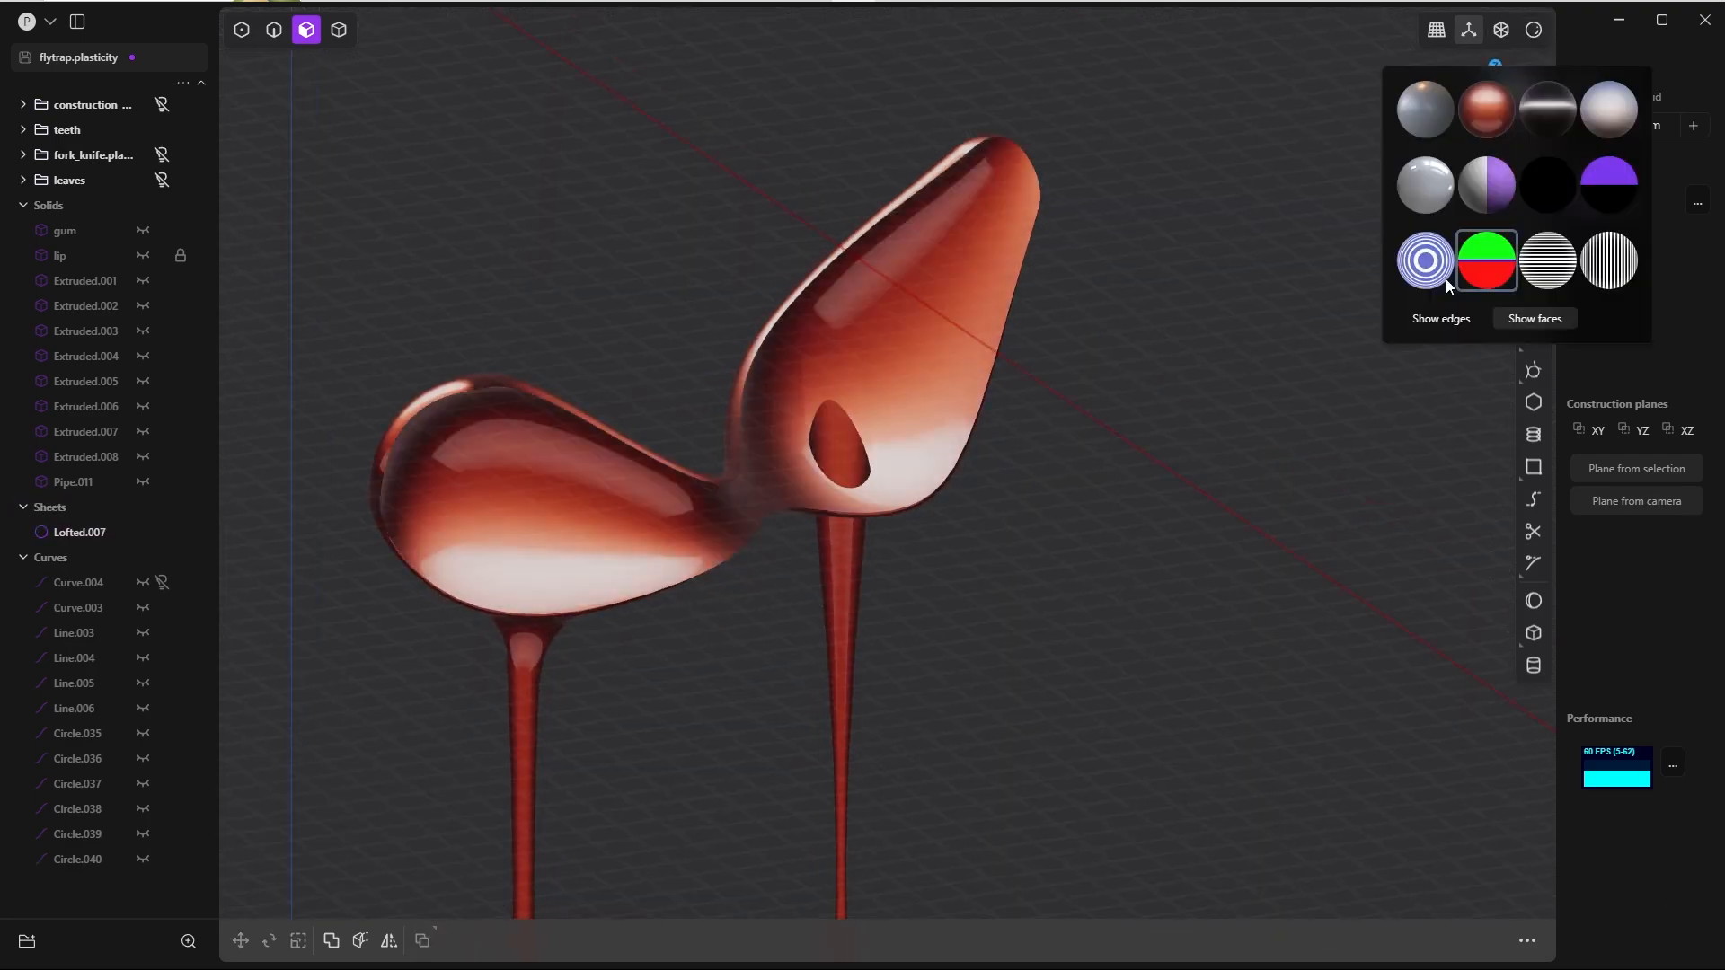
click(1440, 318)
scroll(989, 494, up, 4)
middle_drag(989, 494, 936, 401)
key(2)
click(936, 401)
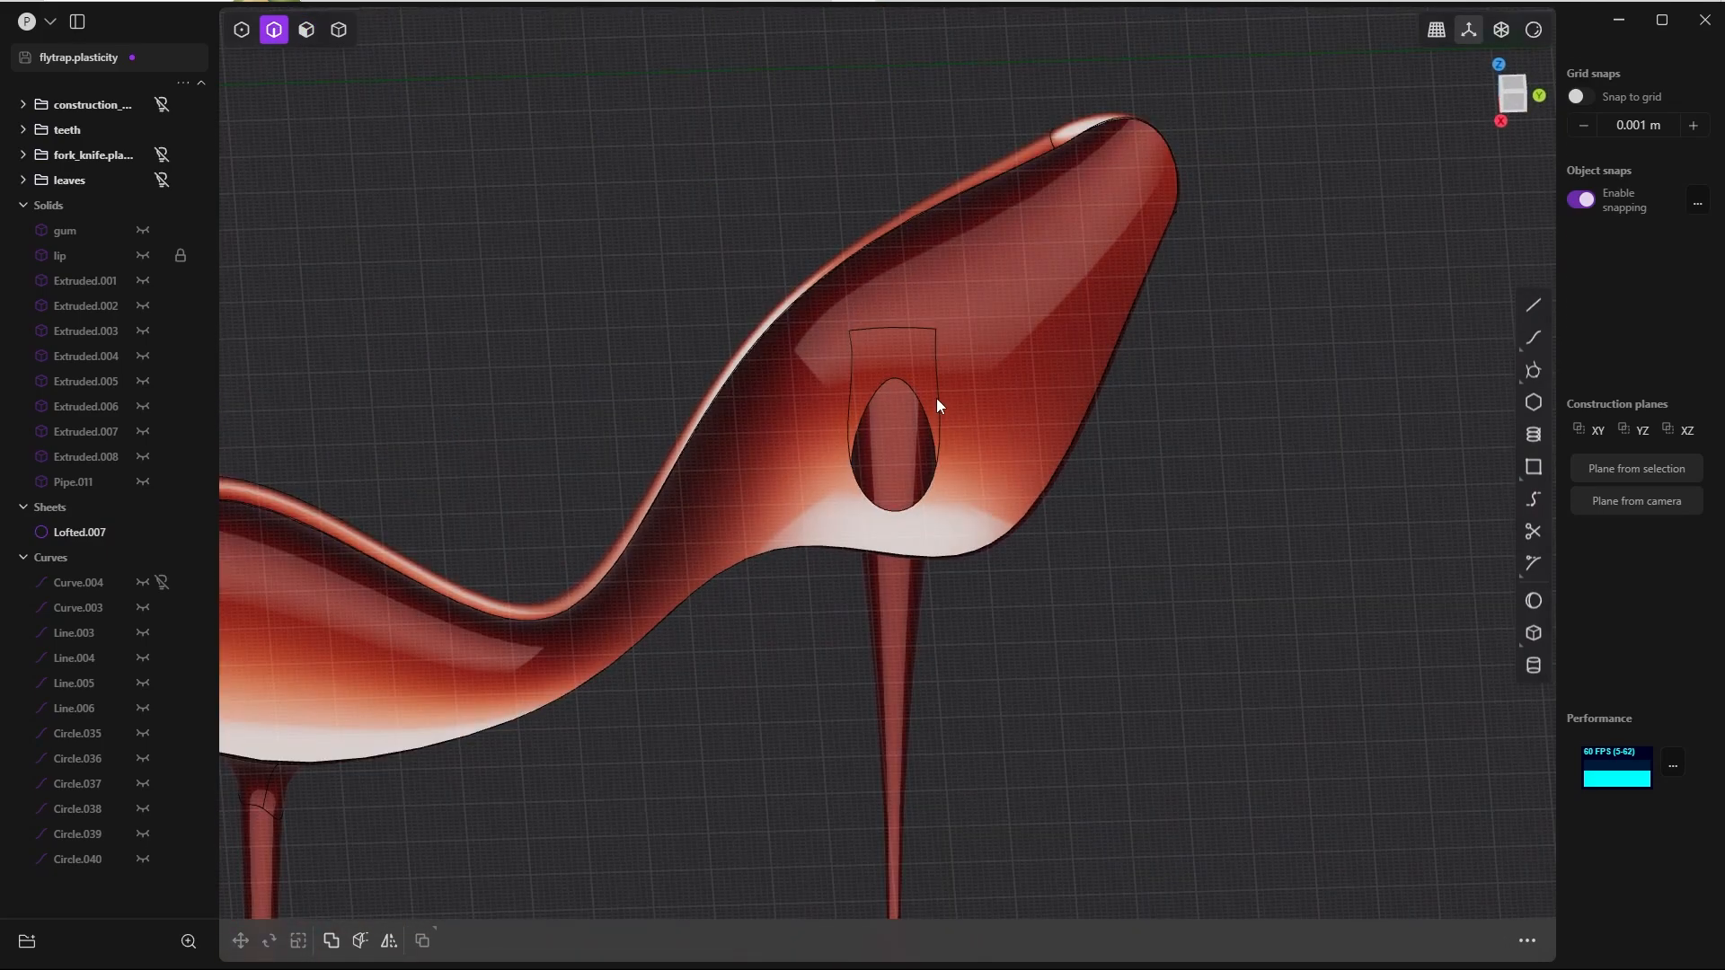
key(e)
key(Escape)
key(Delete)
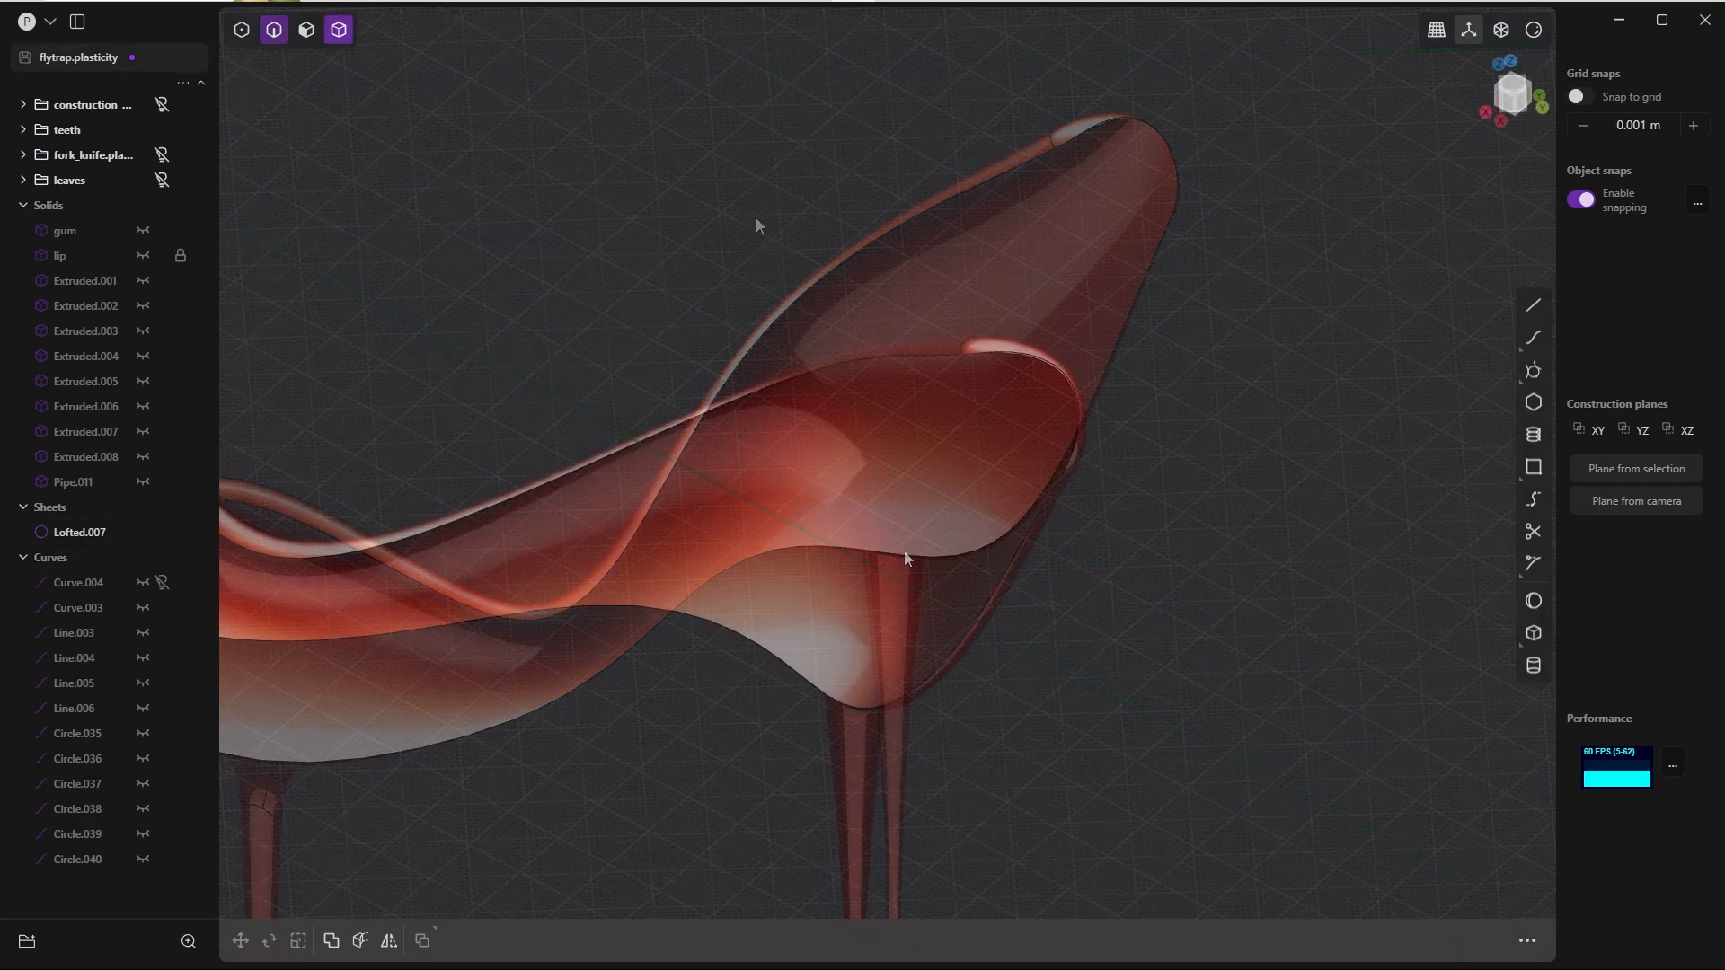
Step: Fillet the intersection edge where the new drip meets the outer surface of the lip
middle_drag(905, 556, 907, 494)
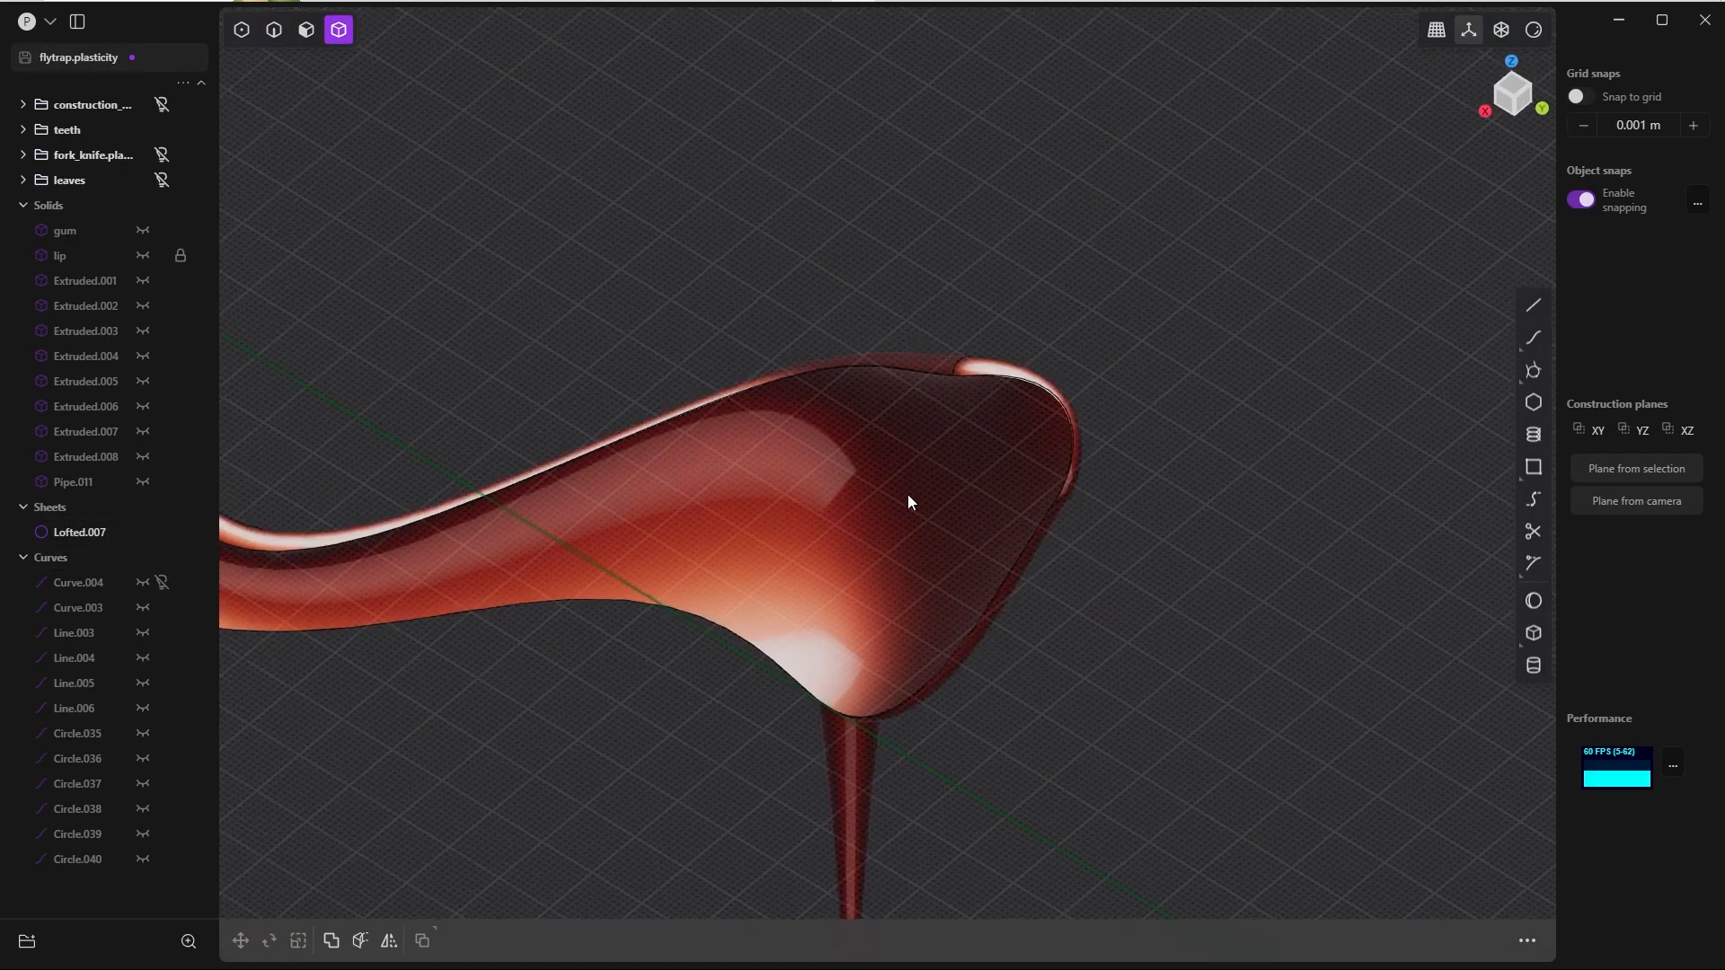
scroll(885, 557, up, 5)
middle_drag(884, 557, 839, 524)
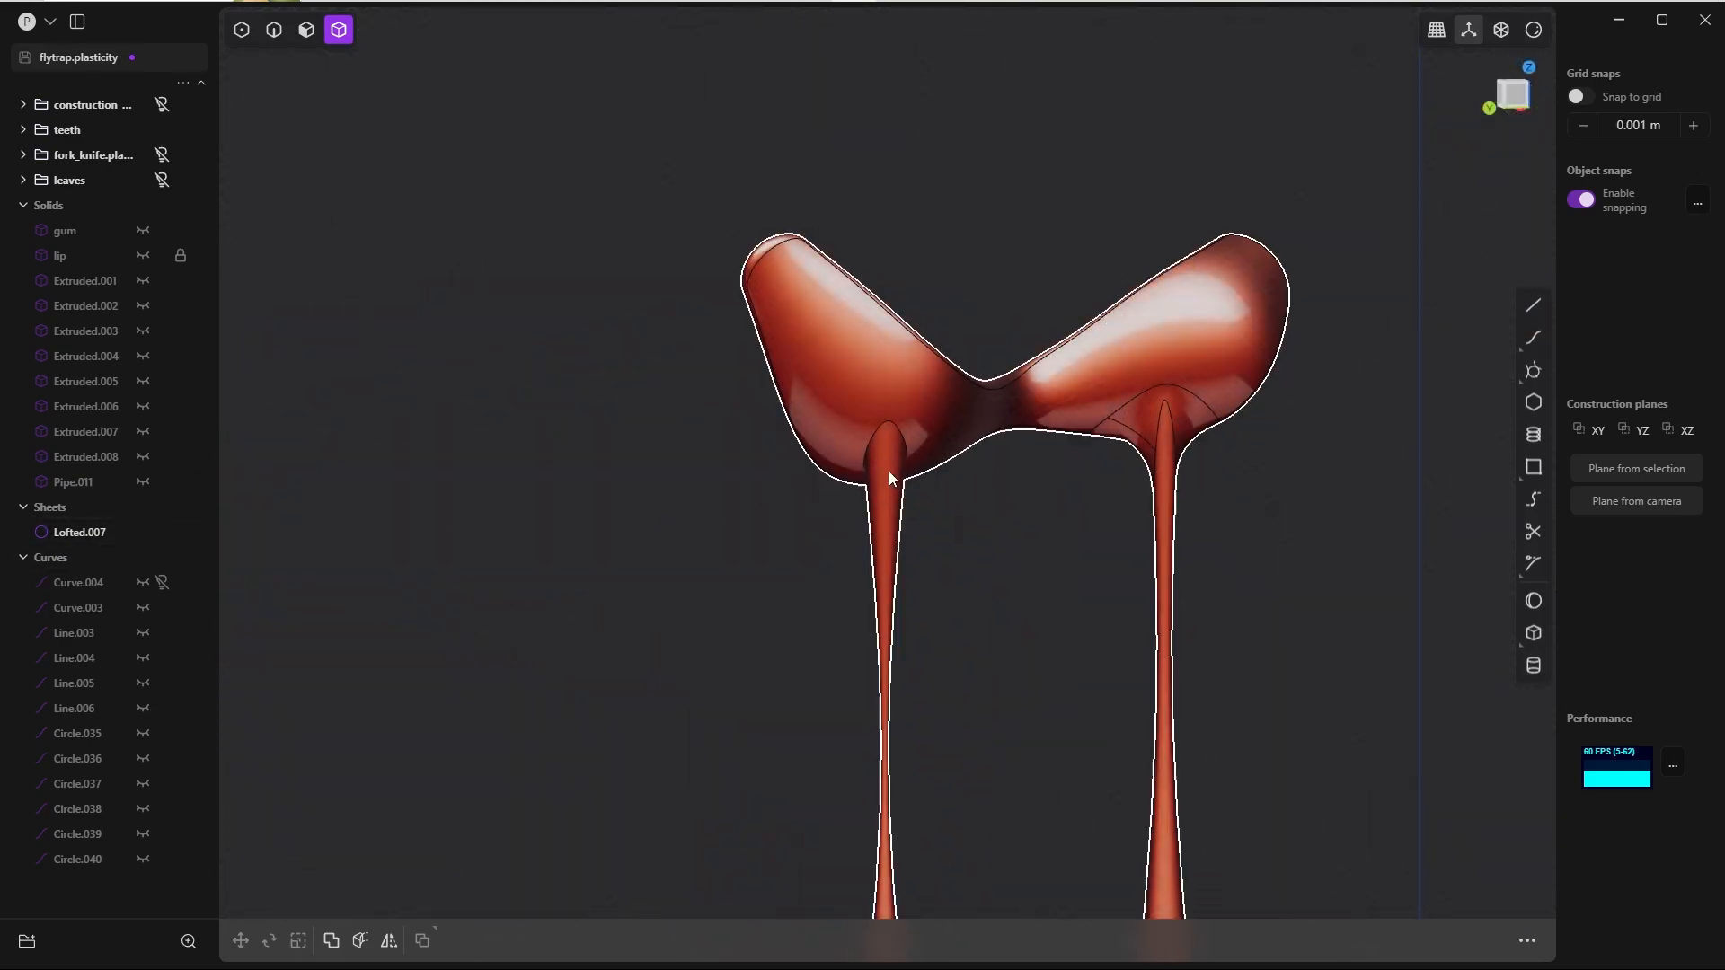
scroll(956, 577, up, 5)
scroll(962, 476, up, 2)
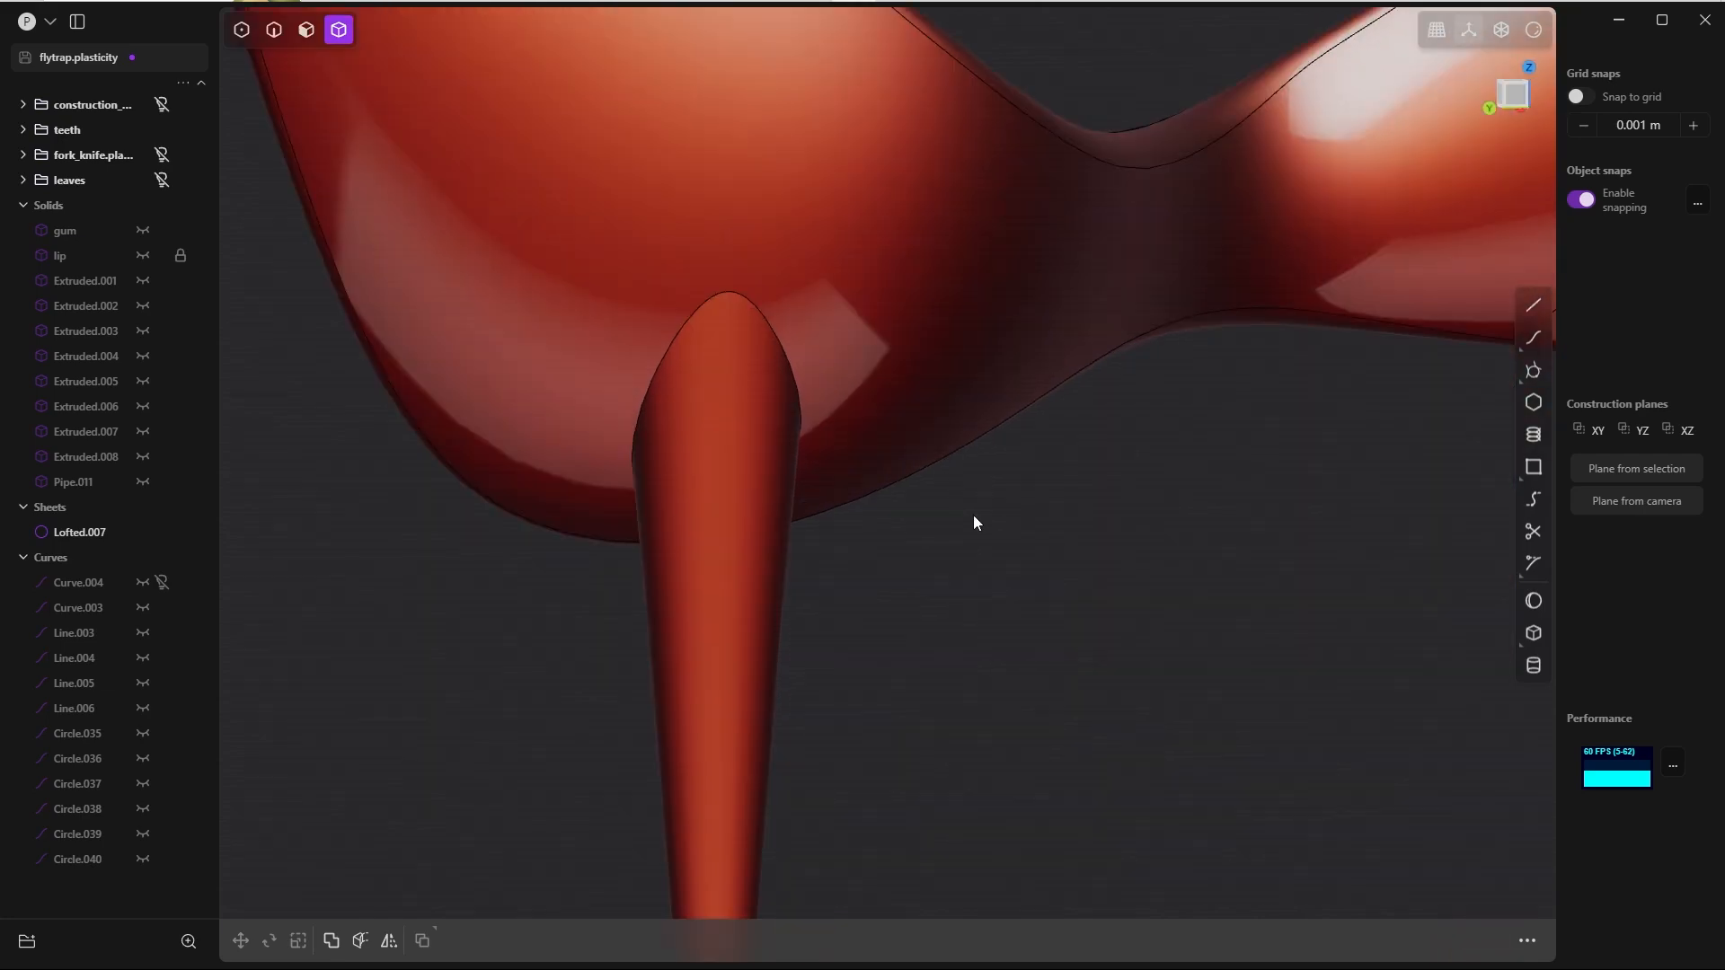
key(2)
click(799, 384)
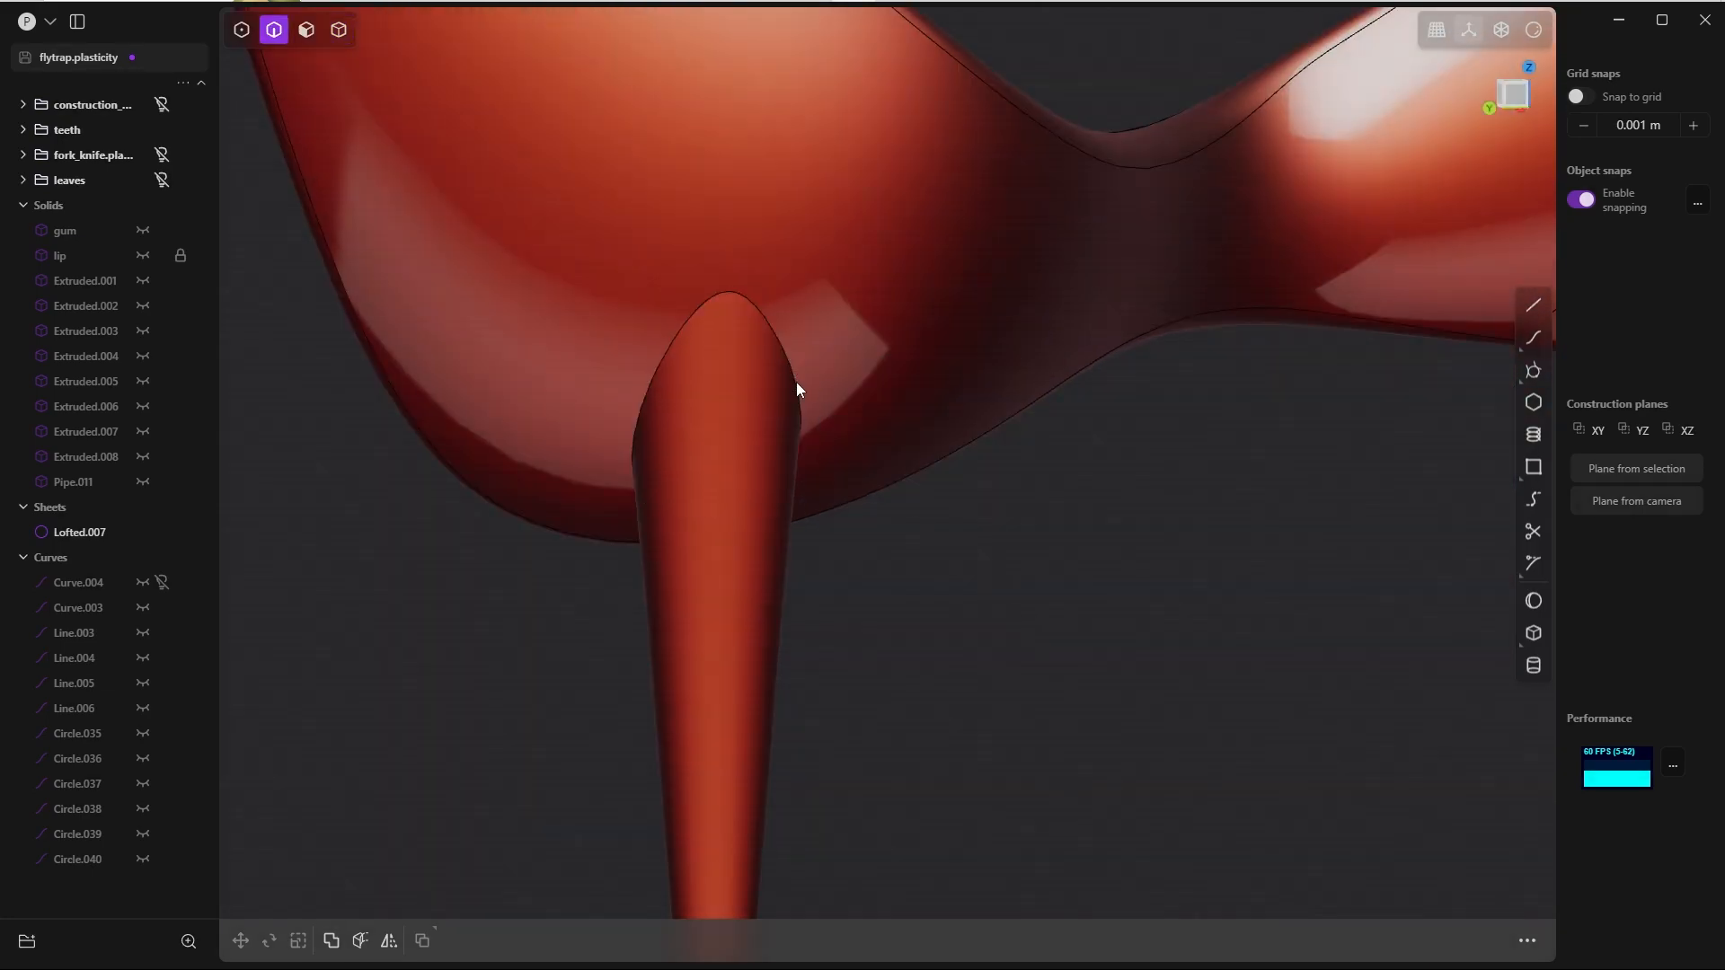
key(f)
scroll(813, 341, down, 5)
scroll(872, 360, down, 3)
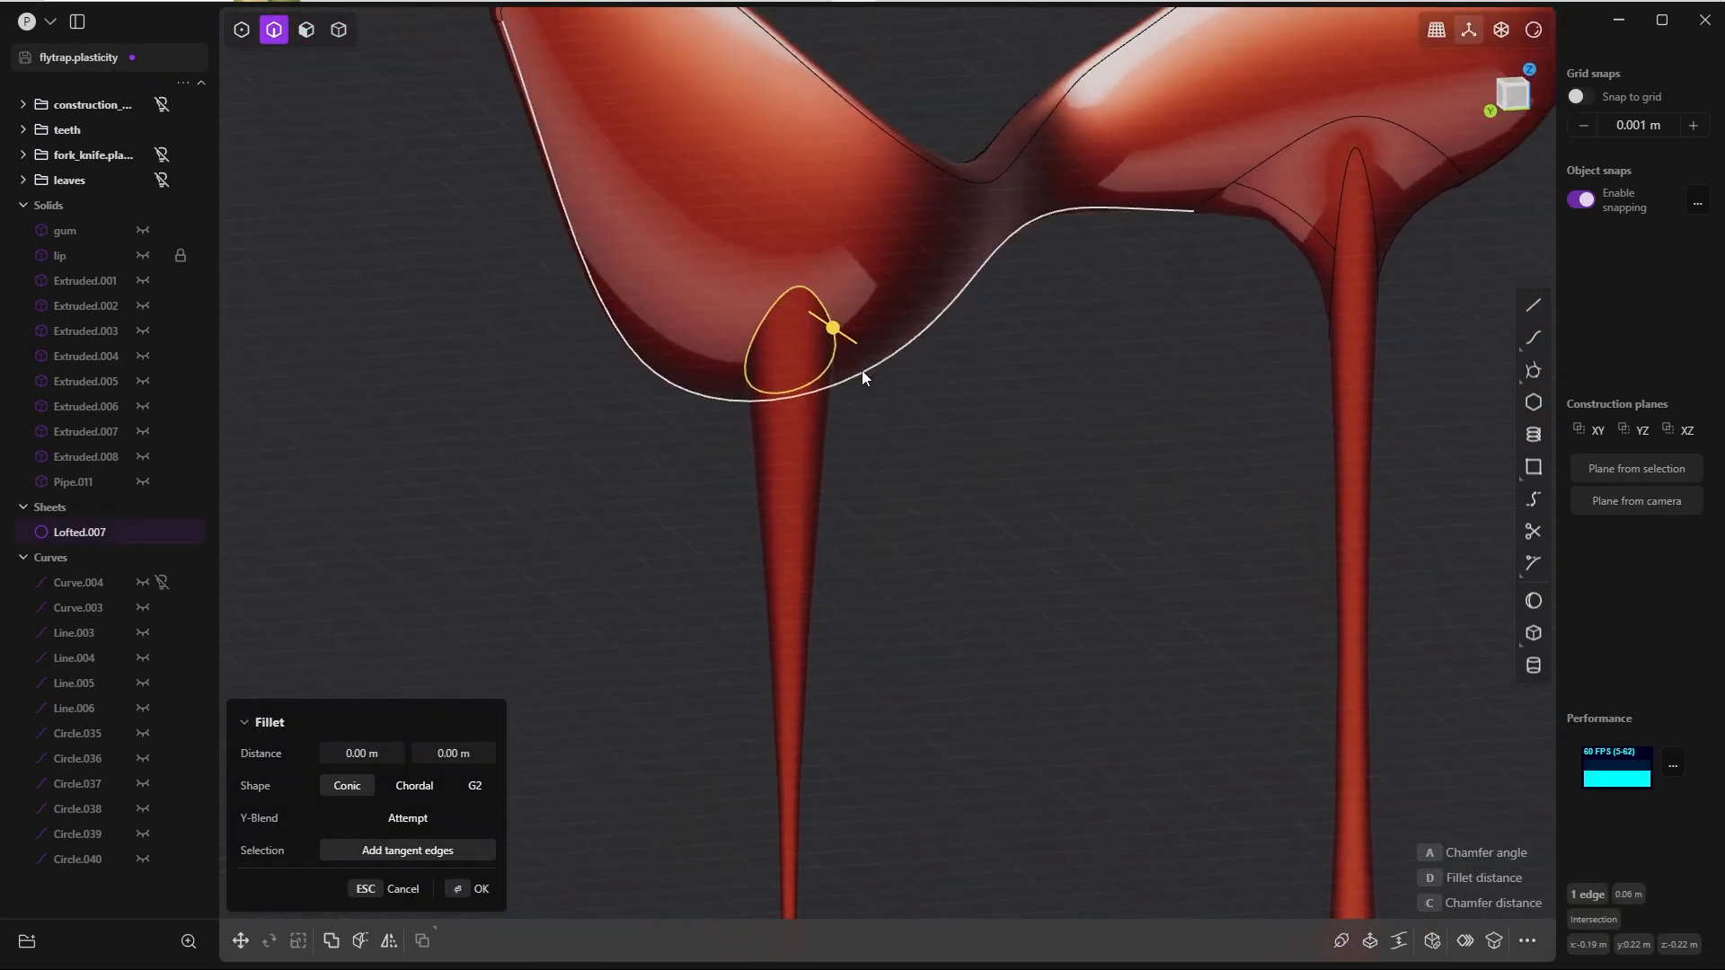
key(d)
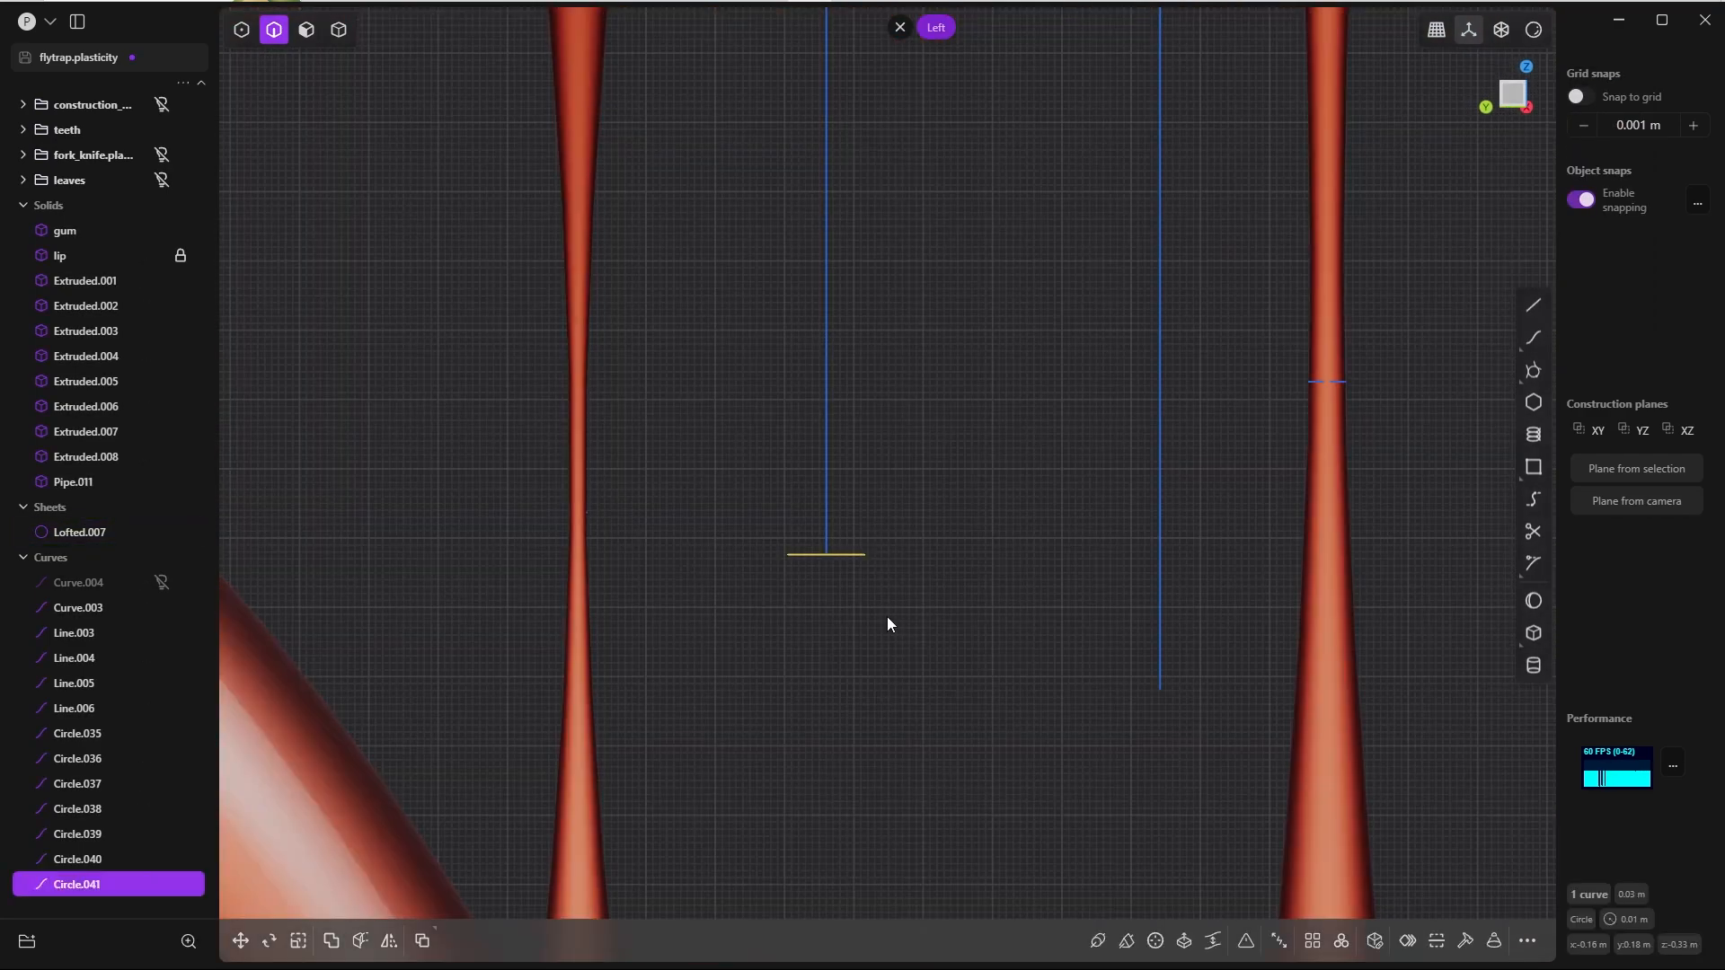
Step: Move the shorter drip's middle circle about 0.063 m up its guide line and set its lip fillet distance to 0.003 m
key(g)
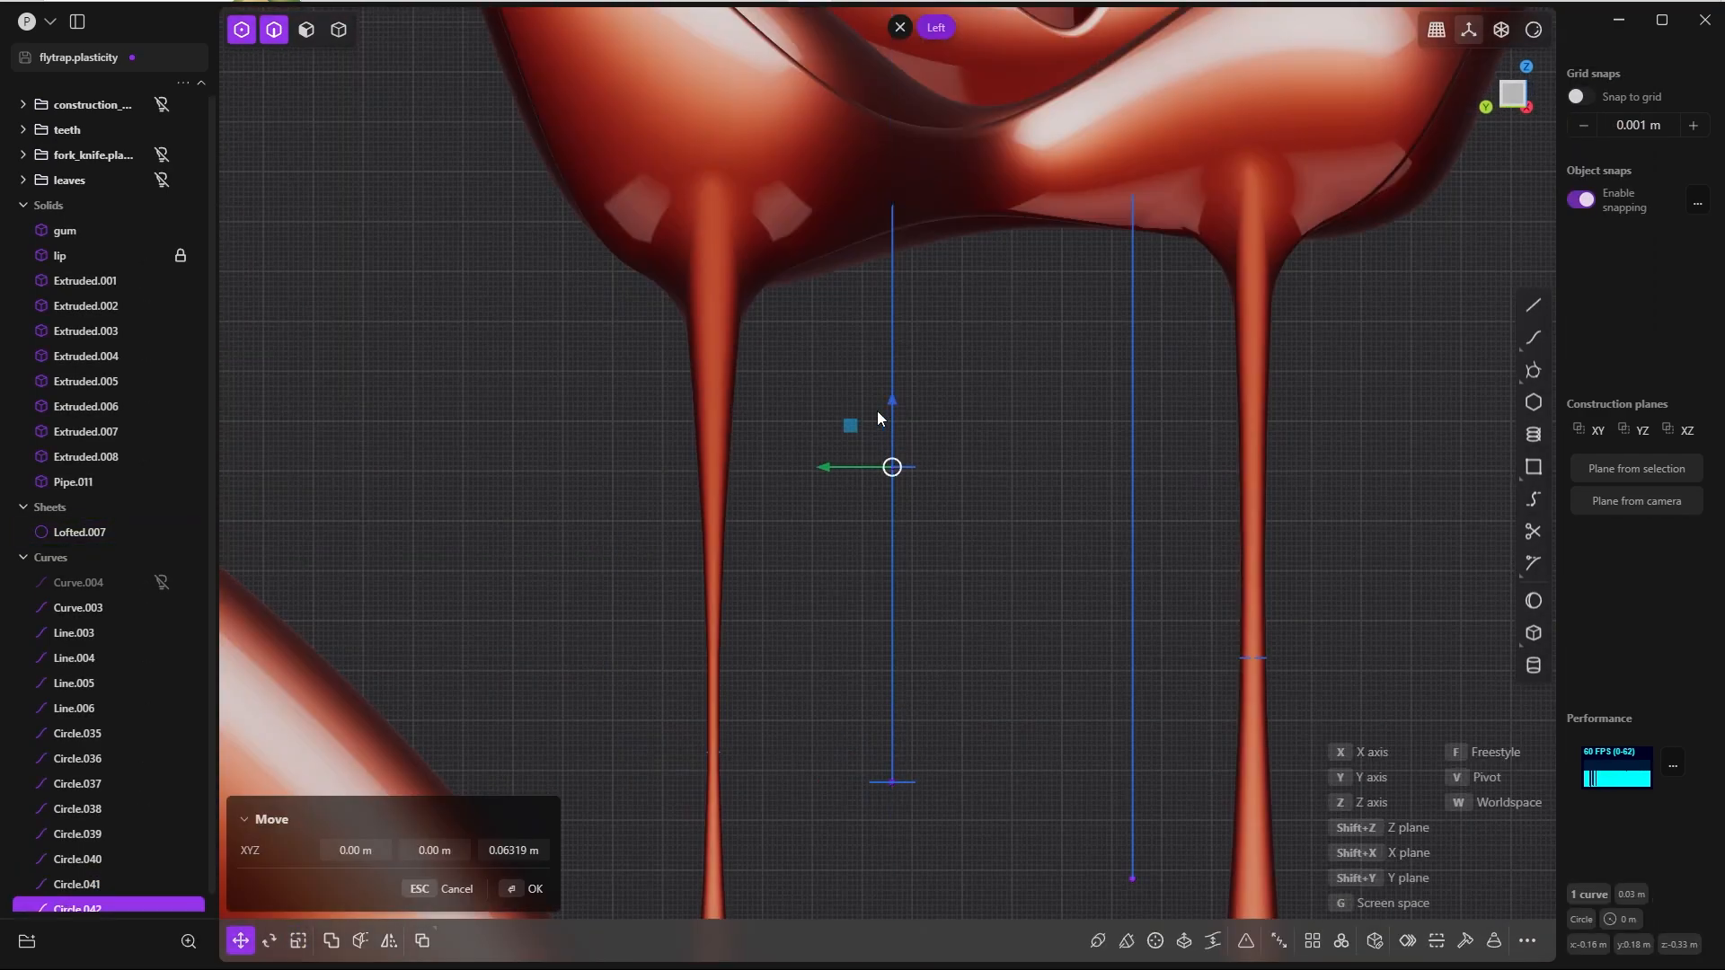
click(840, 171)
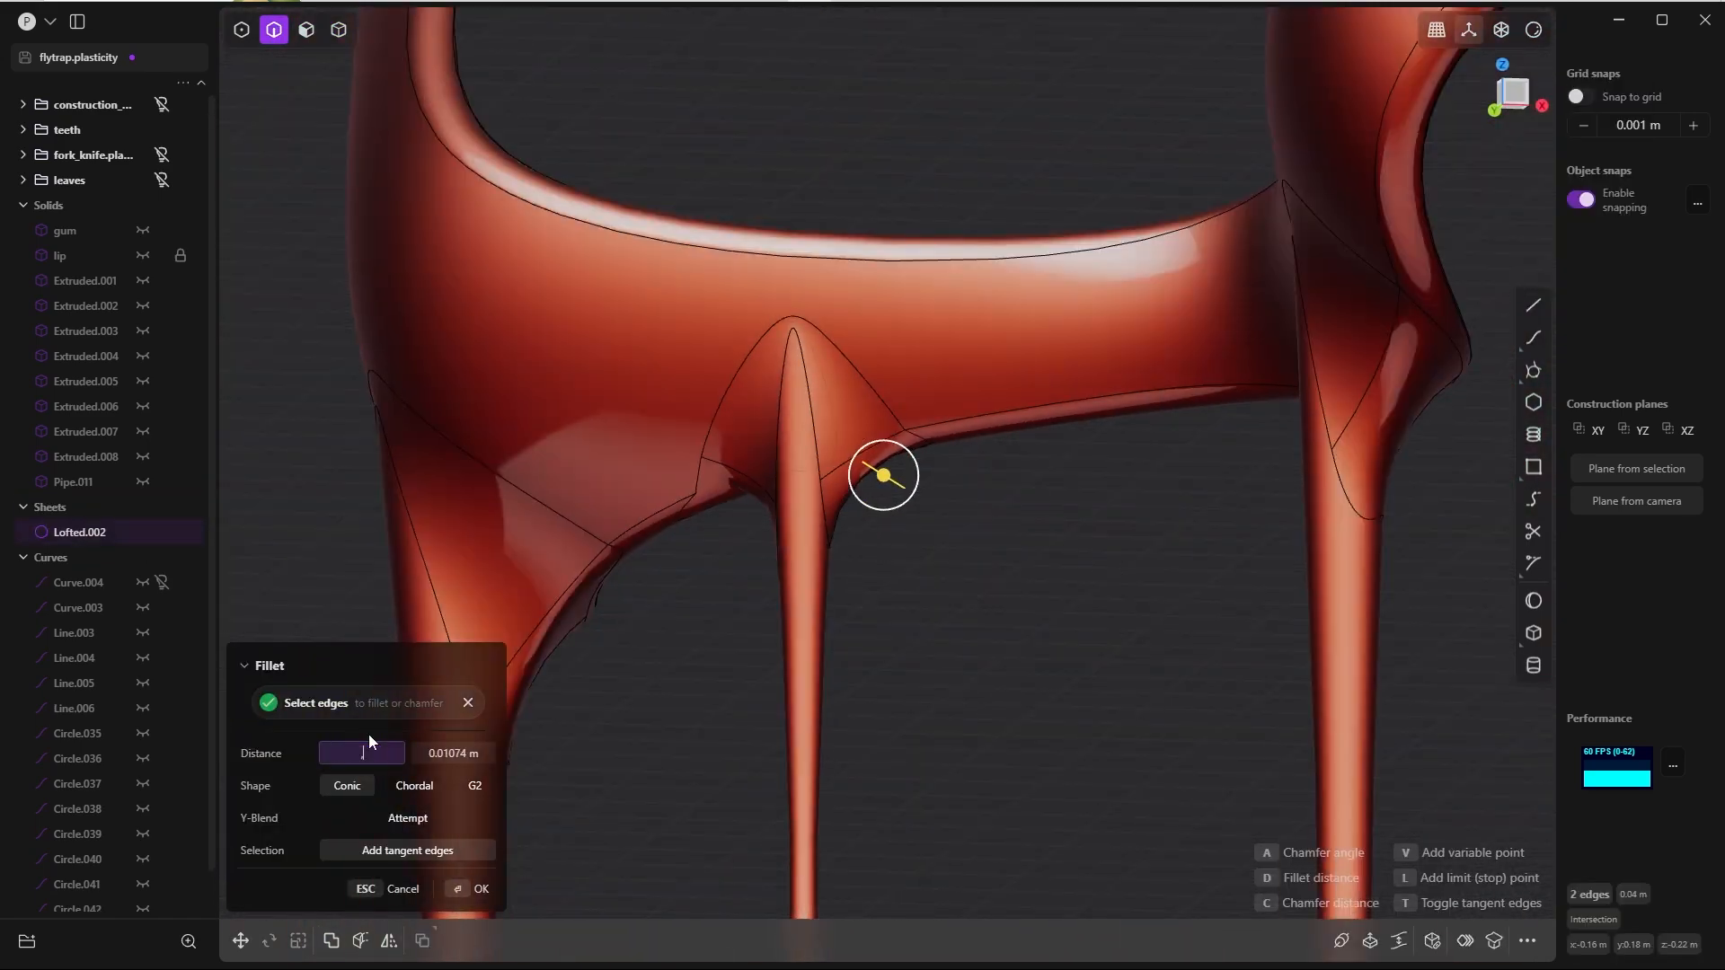
text(0.003)
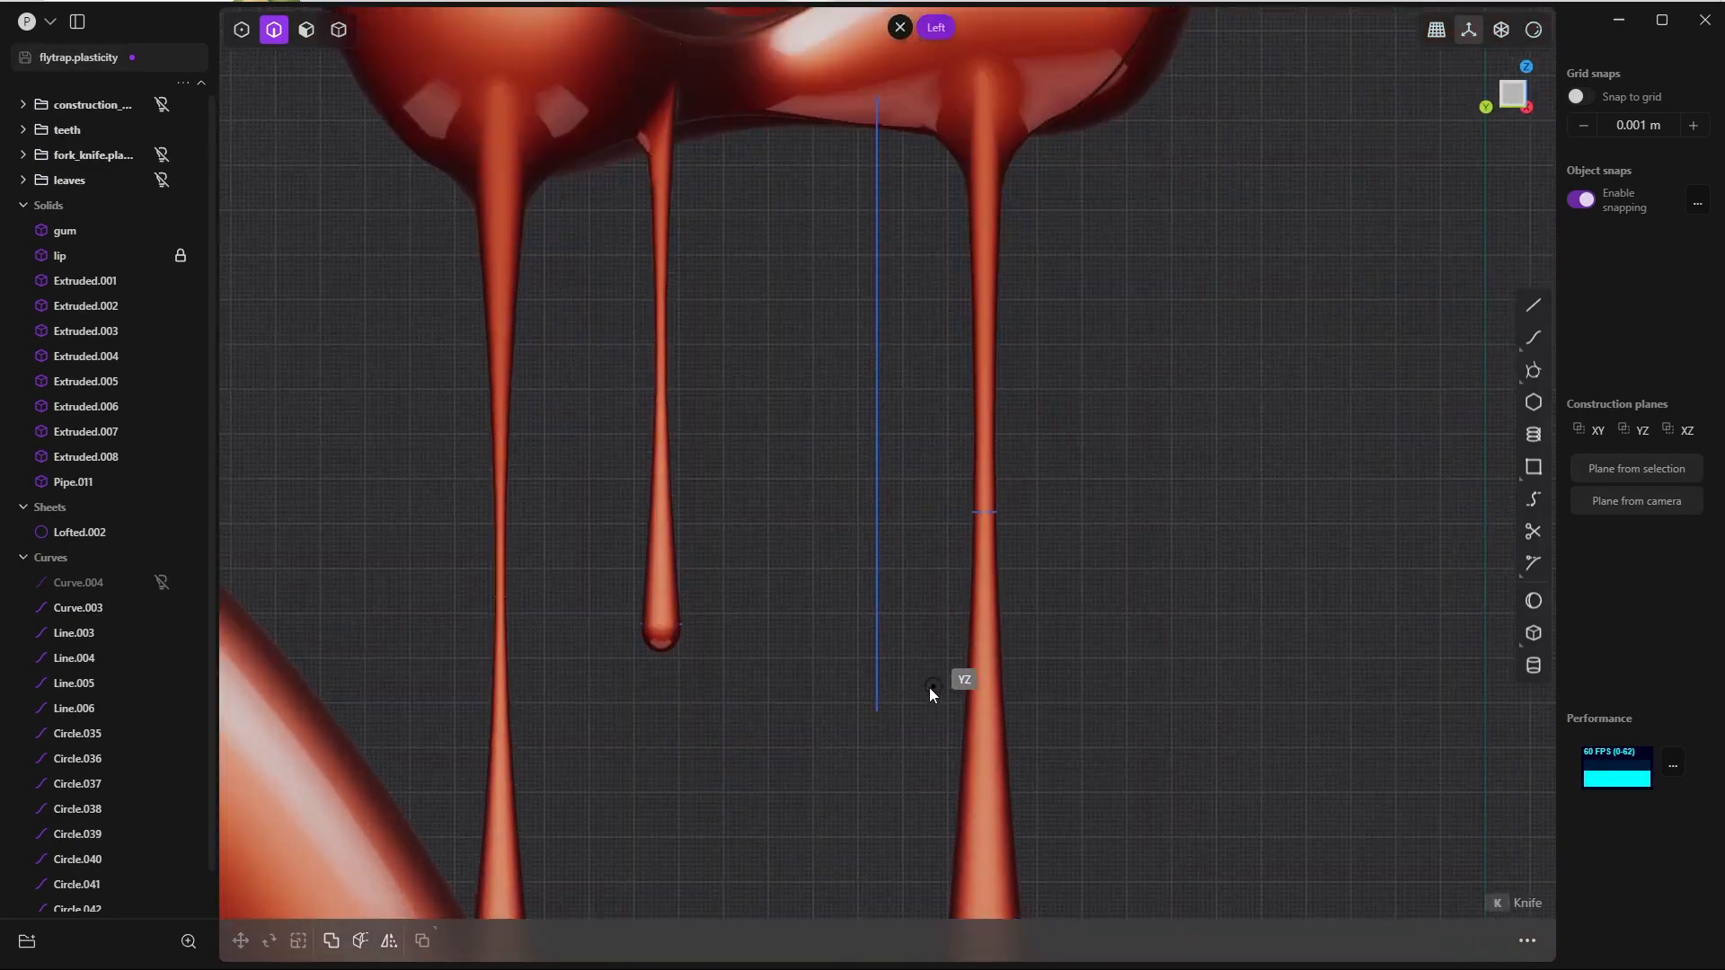
Step: Draw a circle at the lower end of the remaining guide line and duplicate it upward along Z
click(877, 710)
click(903, 709)
click(903, 710)
key(shift+d)
key(z)
mouse_move(931, 420)
shift+middle_down()
mouse_move(963, 455)
mouse_move(974, 650)
shift+middle_up()
key(shift+d)
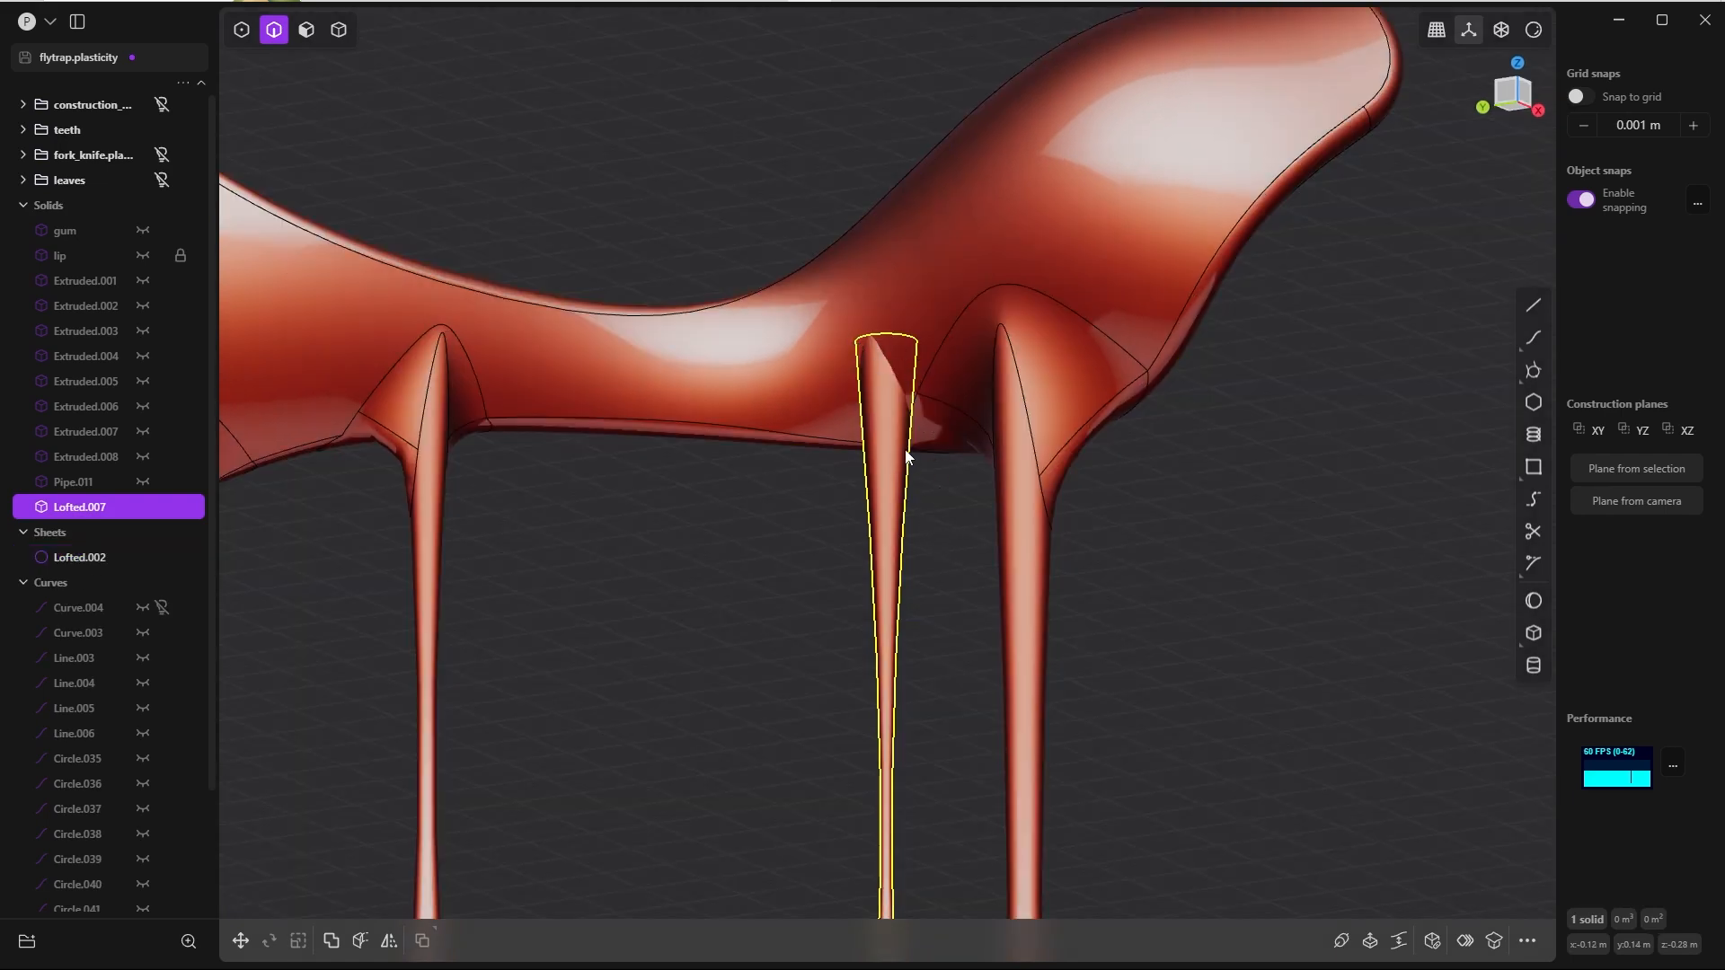
Step: Move the fourth drip solid about -0.0017 m along X and slightly along Y to align it with the lip
middle_drag(906, 451, 900, 472)
scroll(913, 556, down, 5)
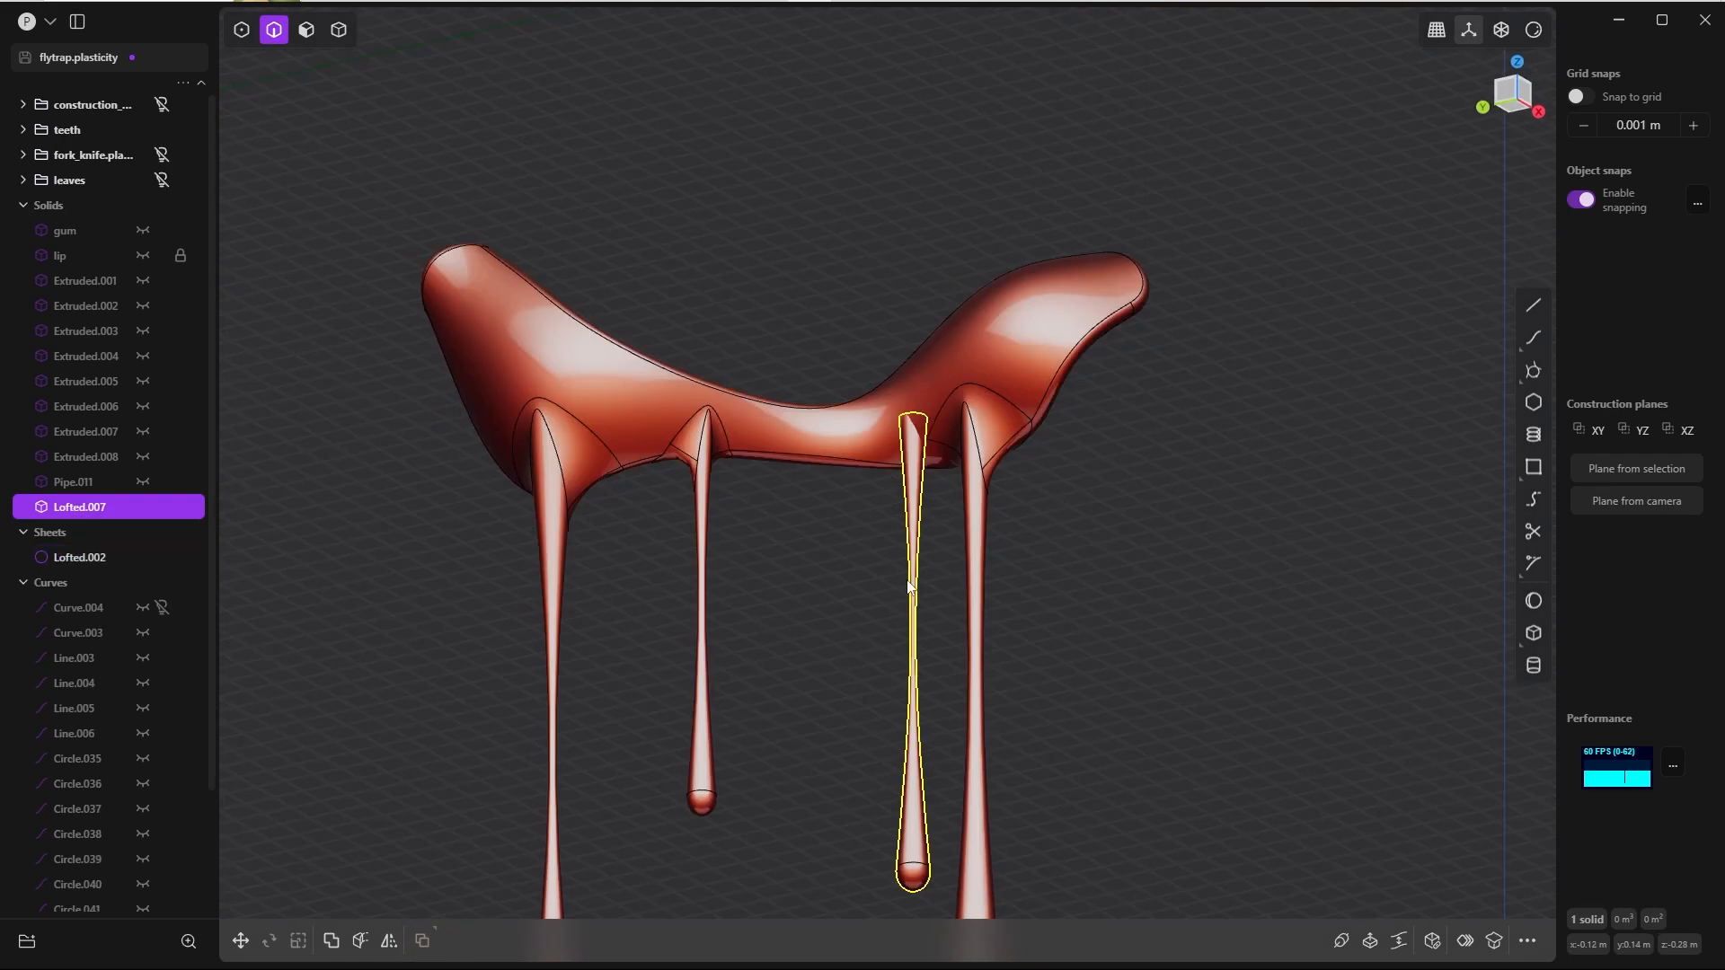
scroll(915, 575, up, 5)
shift+middle_drag(914, 556, 935, 403)
key(g)
middle_drag(927, 596, 959, 604)
drag(942, 623, 931, 622)
middle_drag(925, 467, 863, 476)
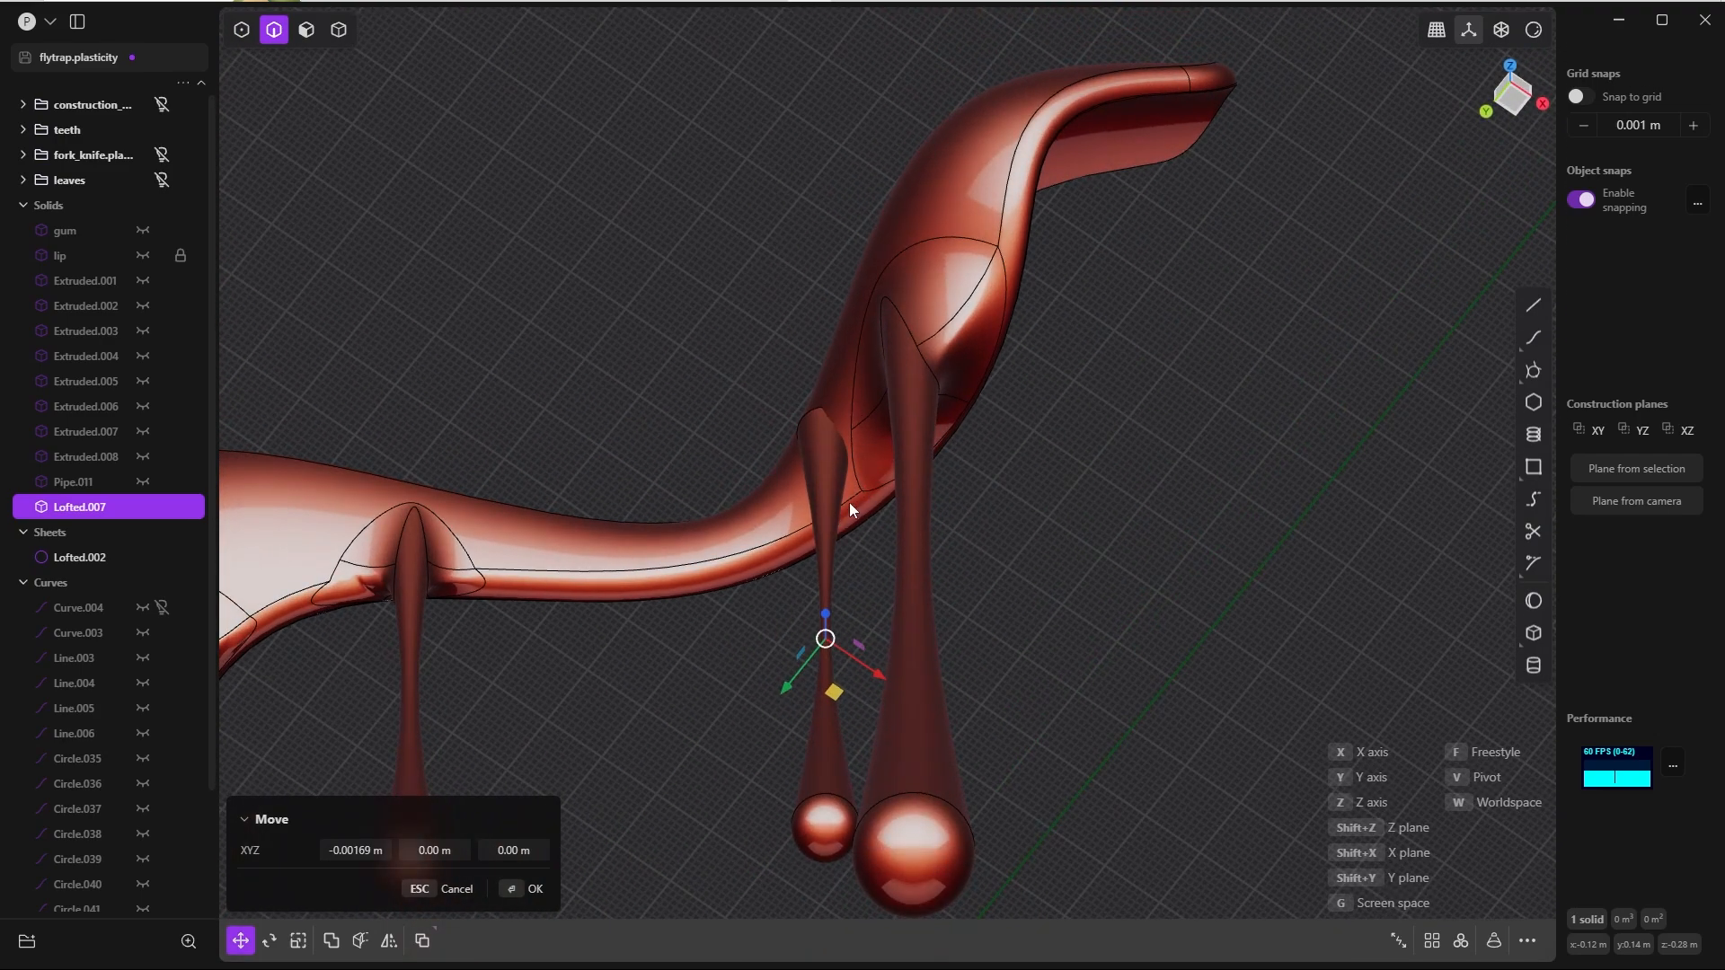
drag(792, 687, 769, 714)
click(530, 891)
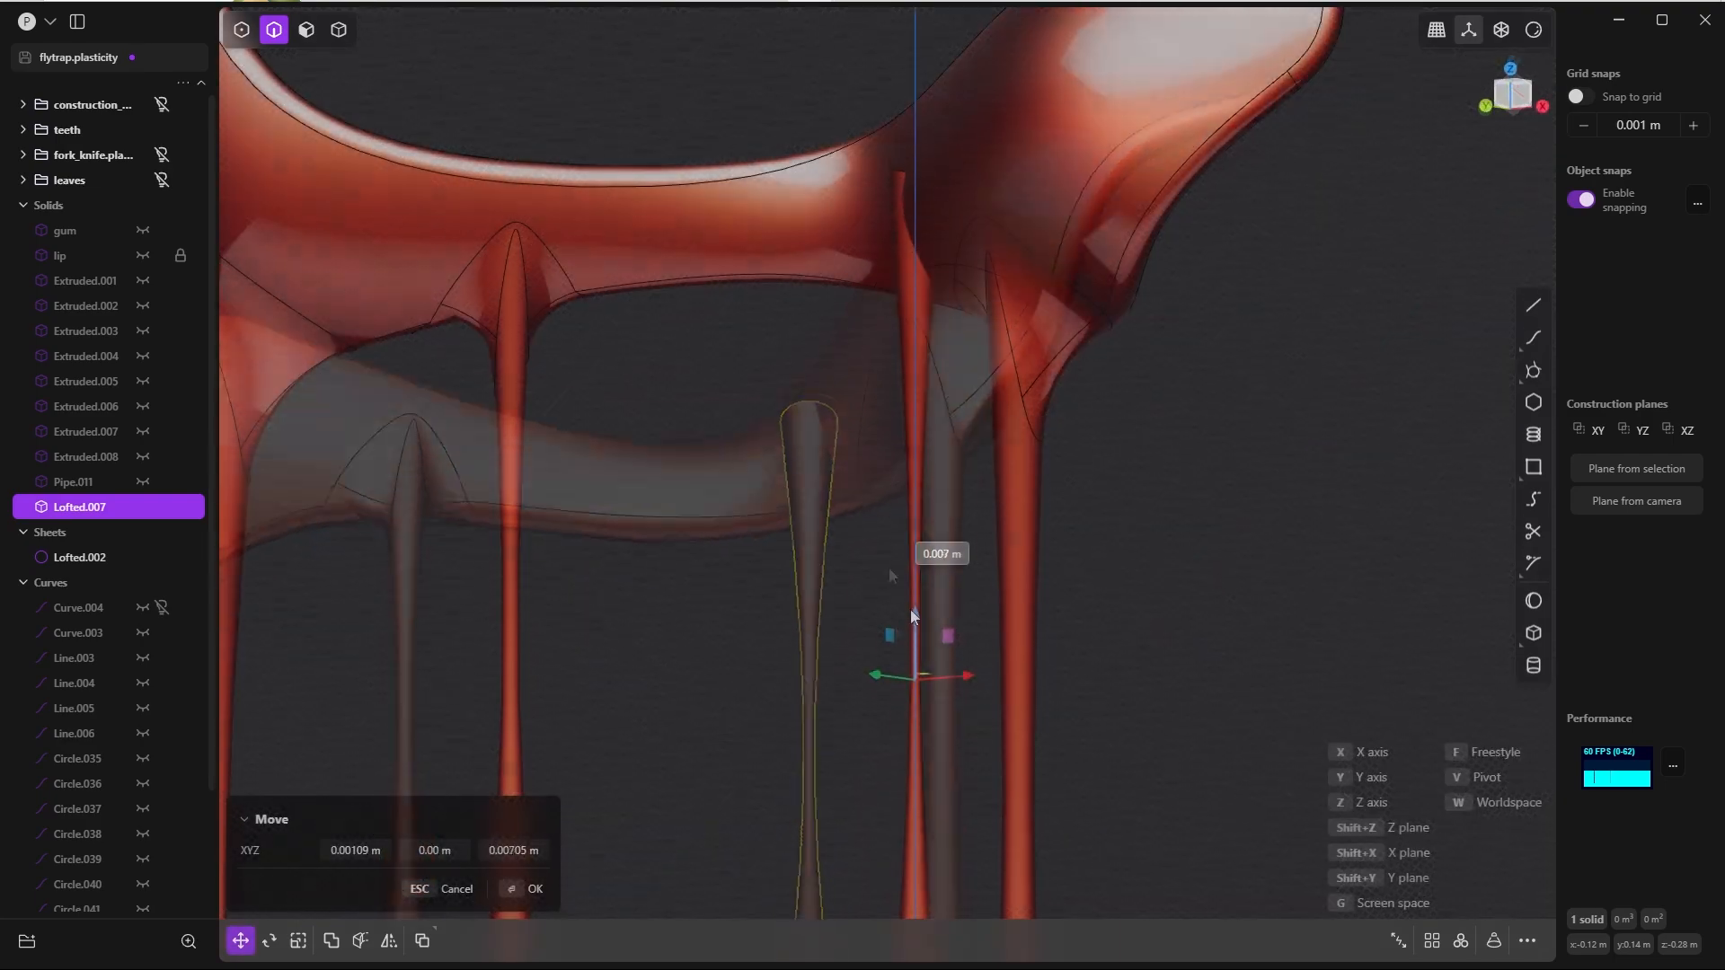
Step: Raise the fourth drip about 0.023 m along Z into the lip, with an X shift of about 0.0006 m
drag(909, 609, 900, 513)
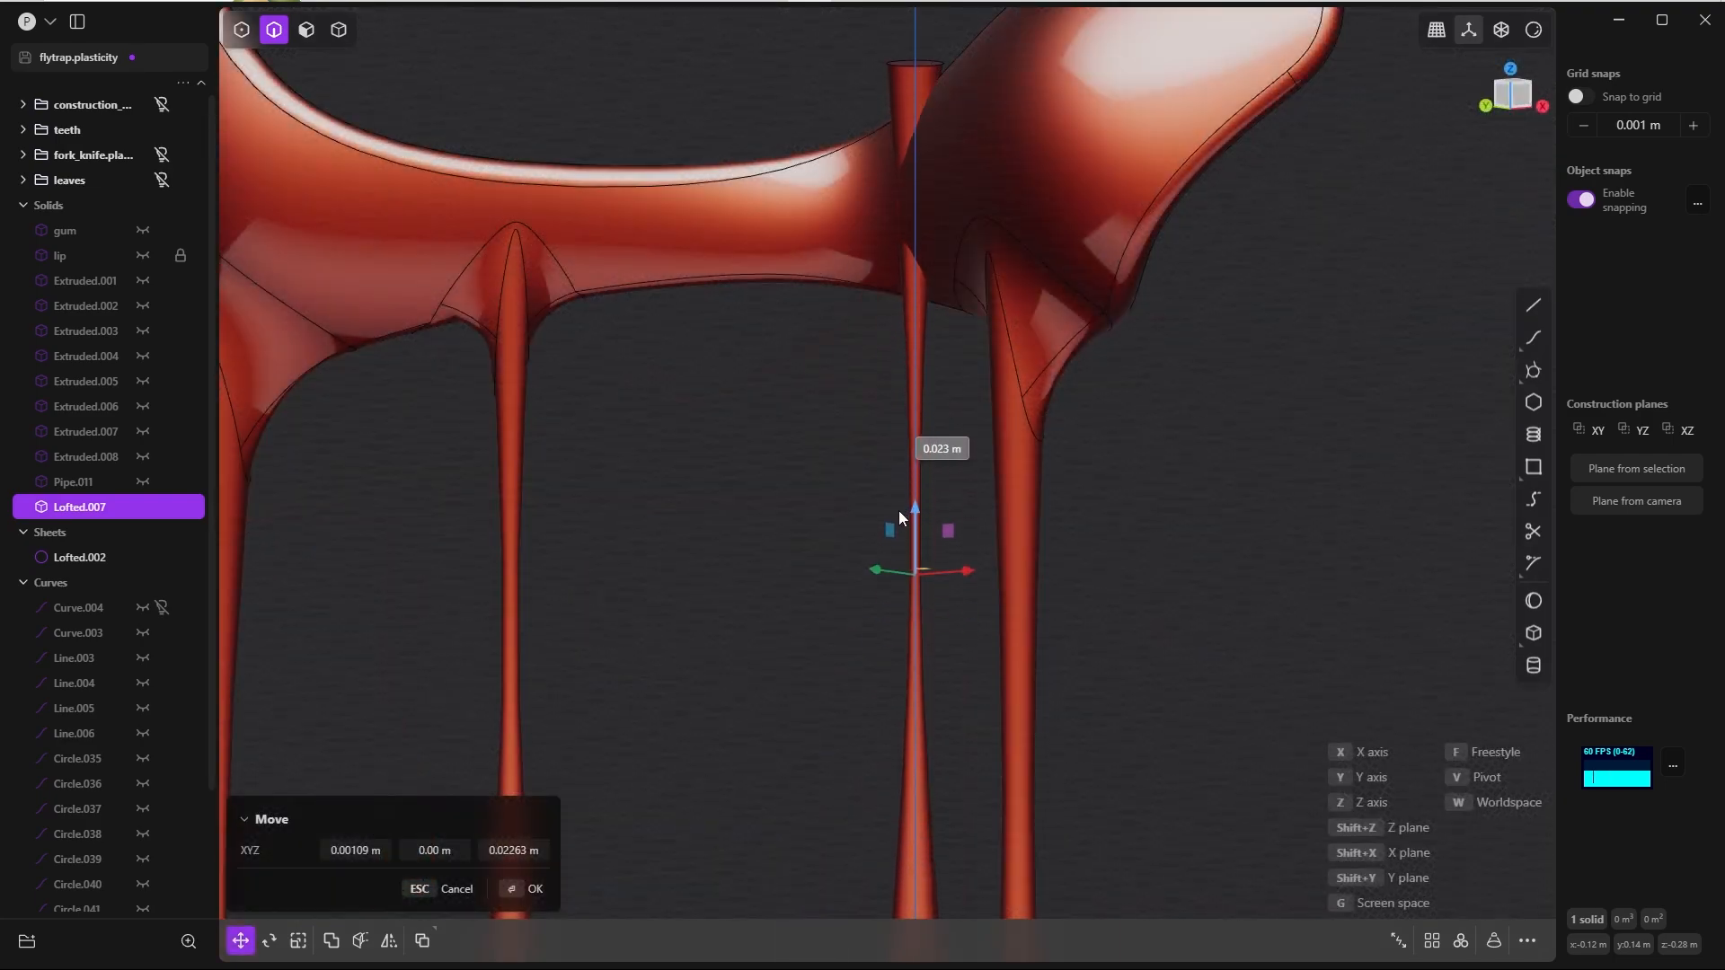
middle_drag(898, 510, 882, 291)
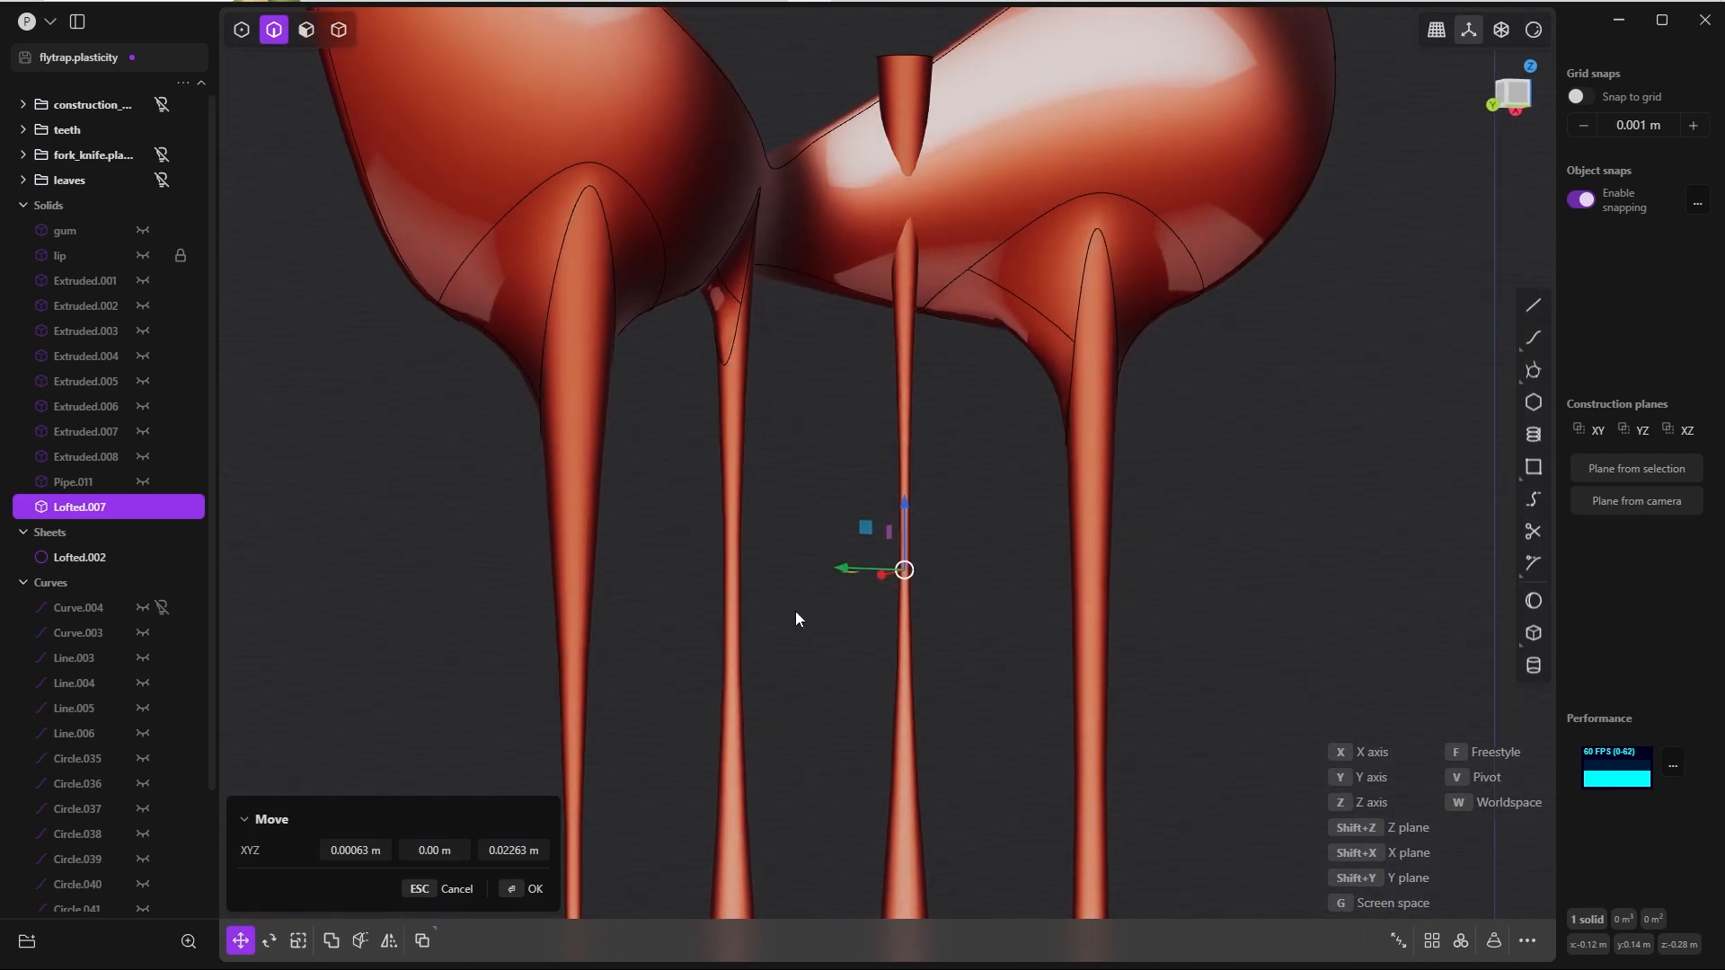
click(532, 889)
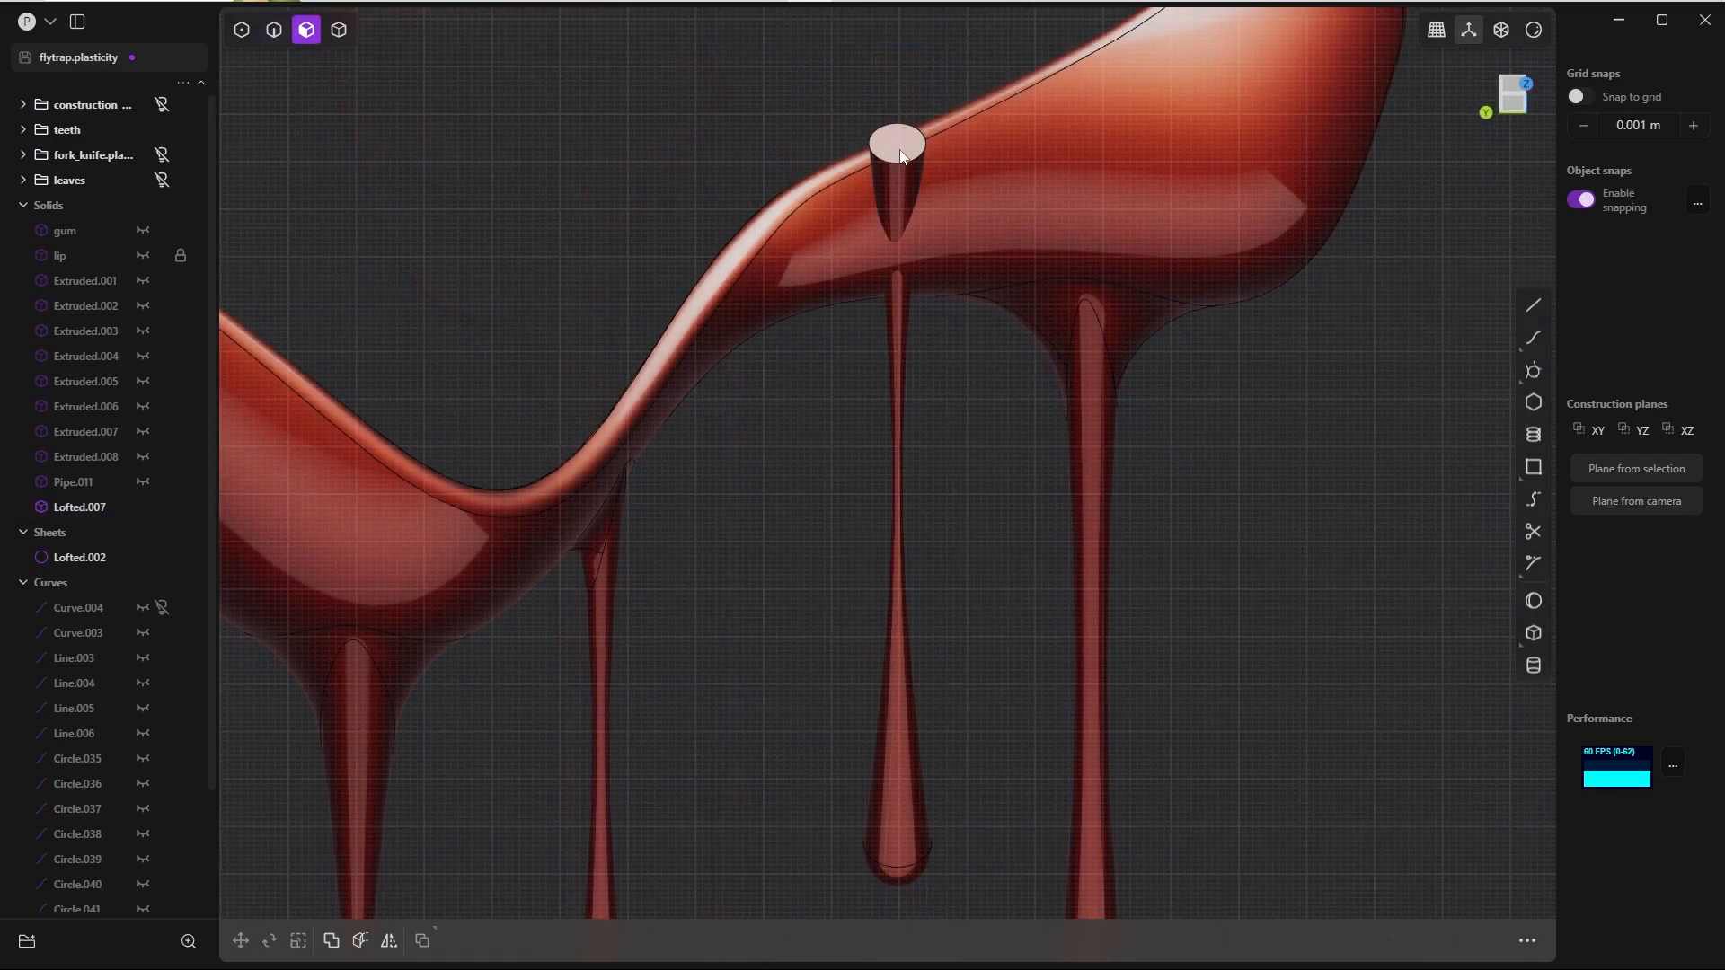
Step: Offset the fourth drip's top cap face downward to shorten the part protruding behind the lip
key(o)
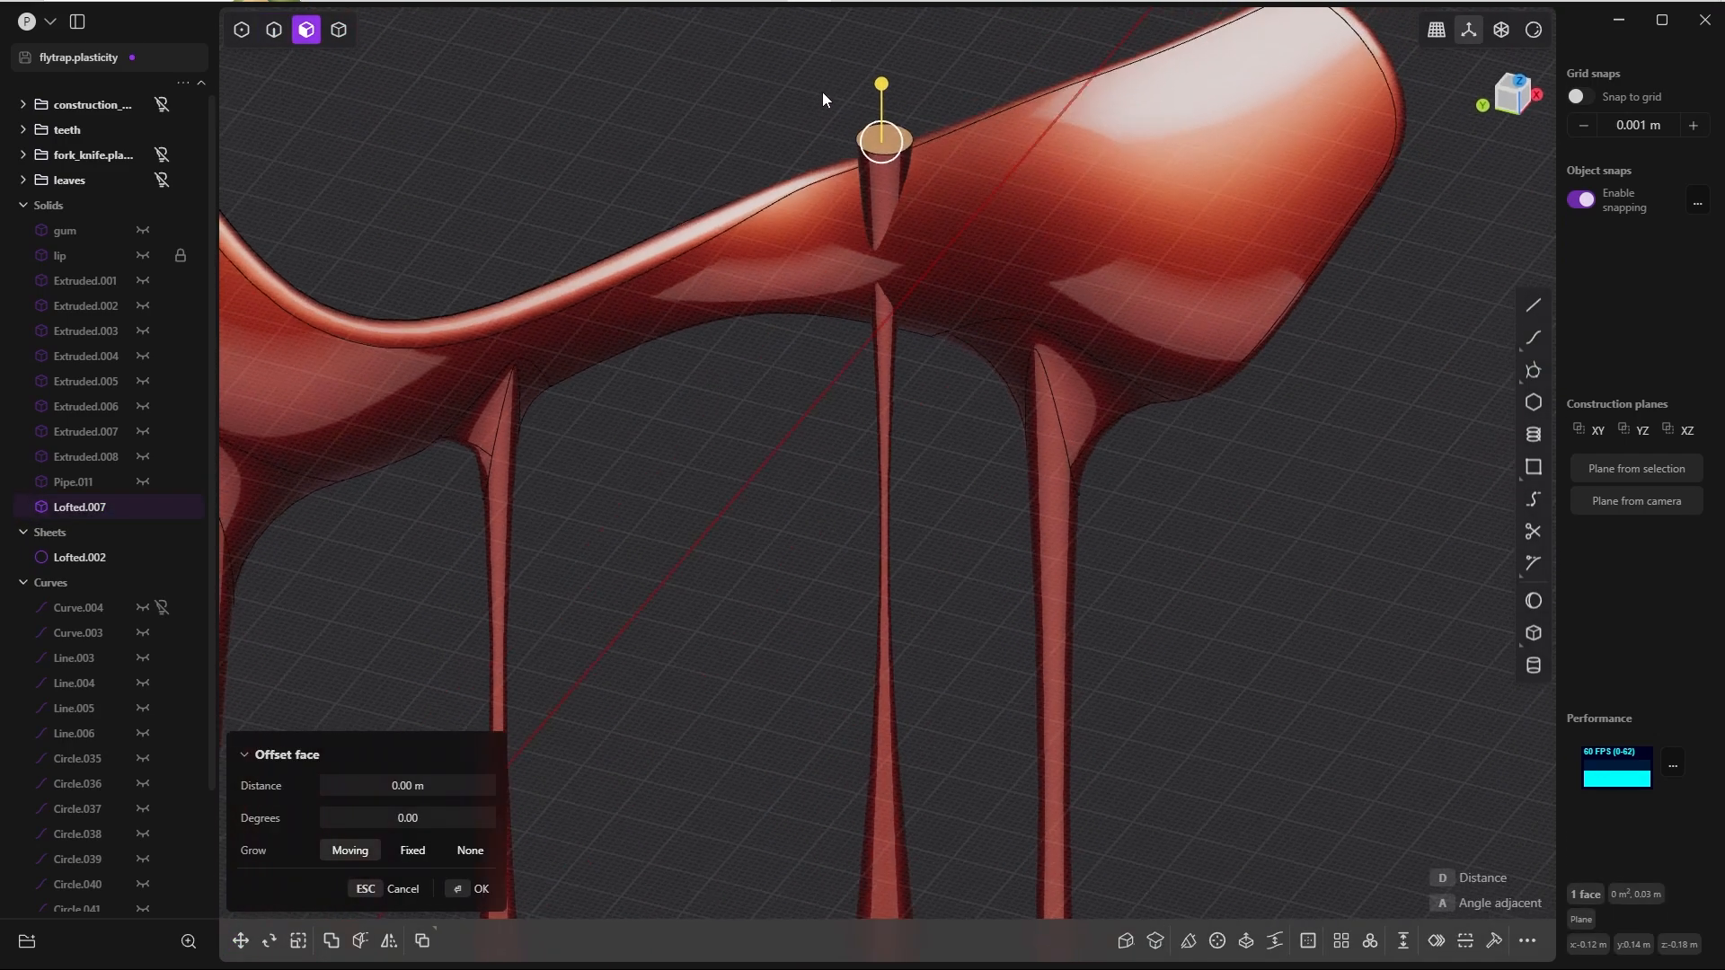
middle_drag(822, 92, 833, 91)
drag(883, 84, 892, 196)
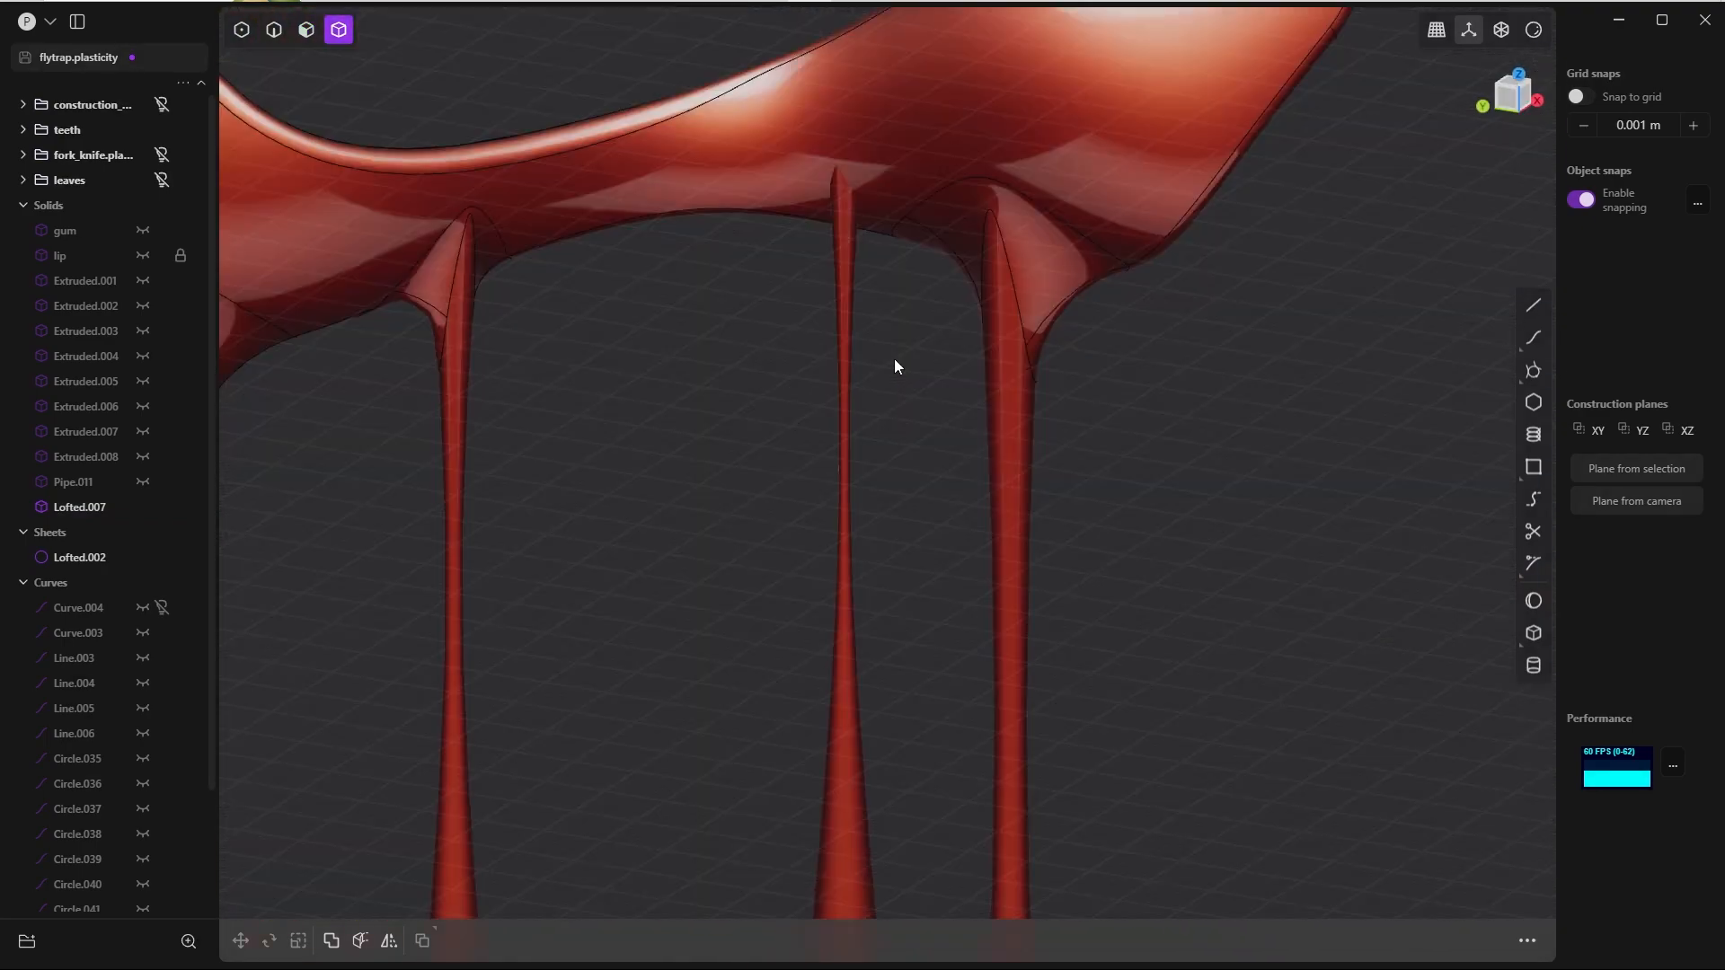
Step: Try to join the fourth drip sheet to the lip body with a Boolean union
click(867, 141)
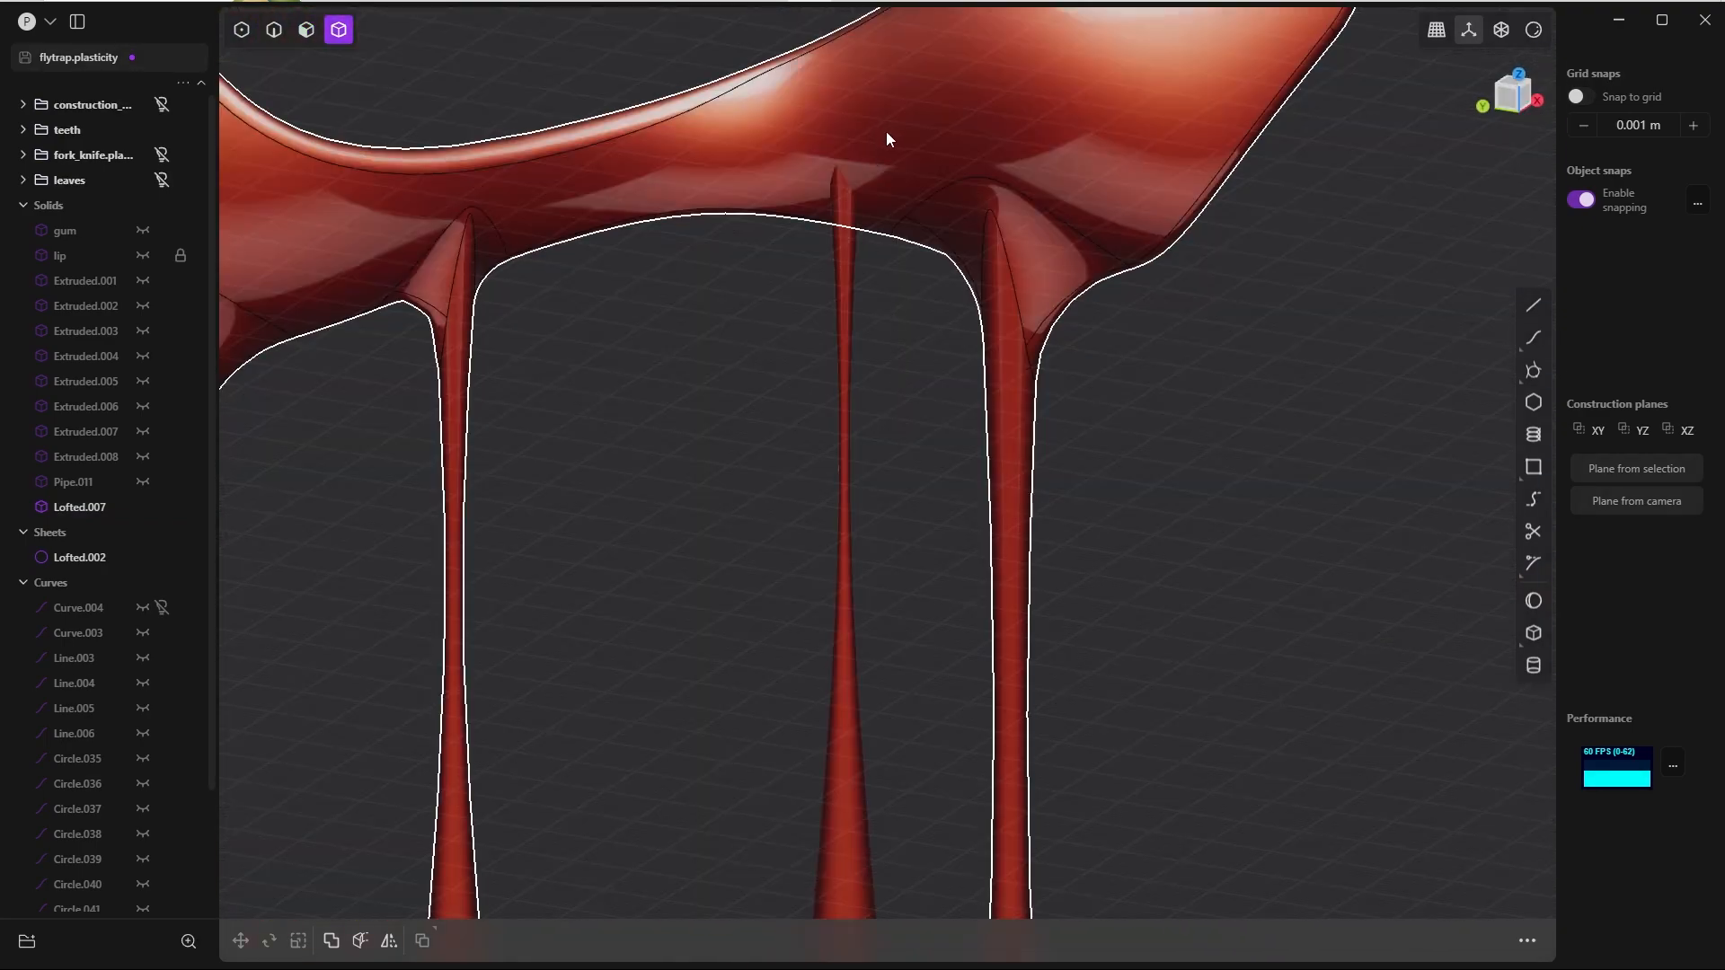
click(887, 139)
key(shift+d)
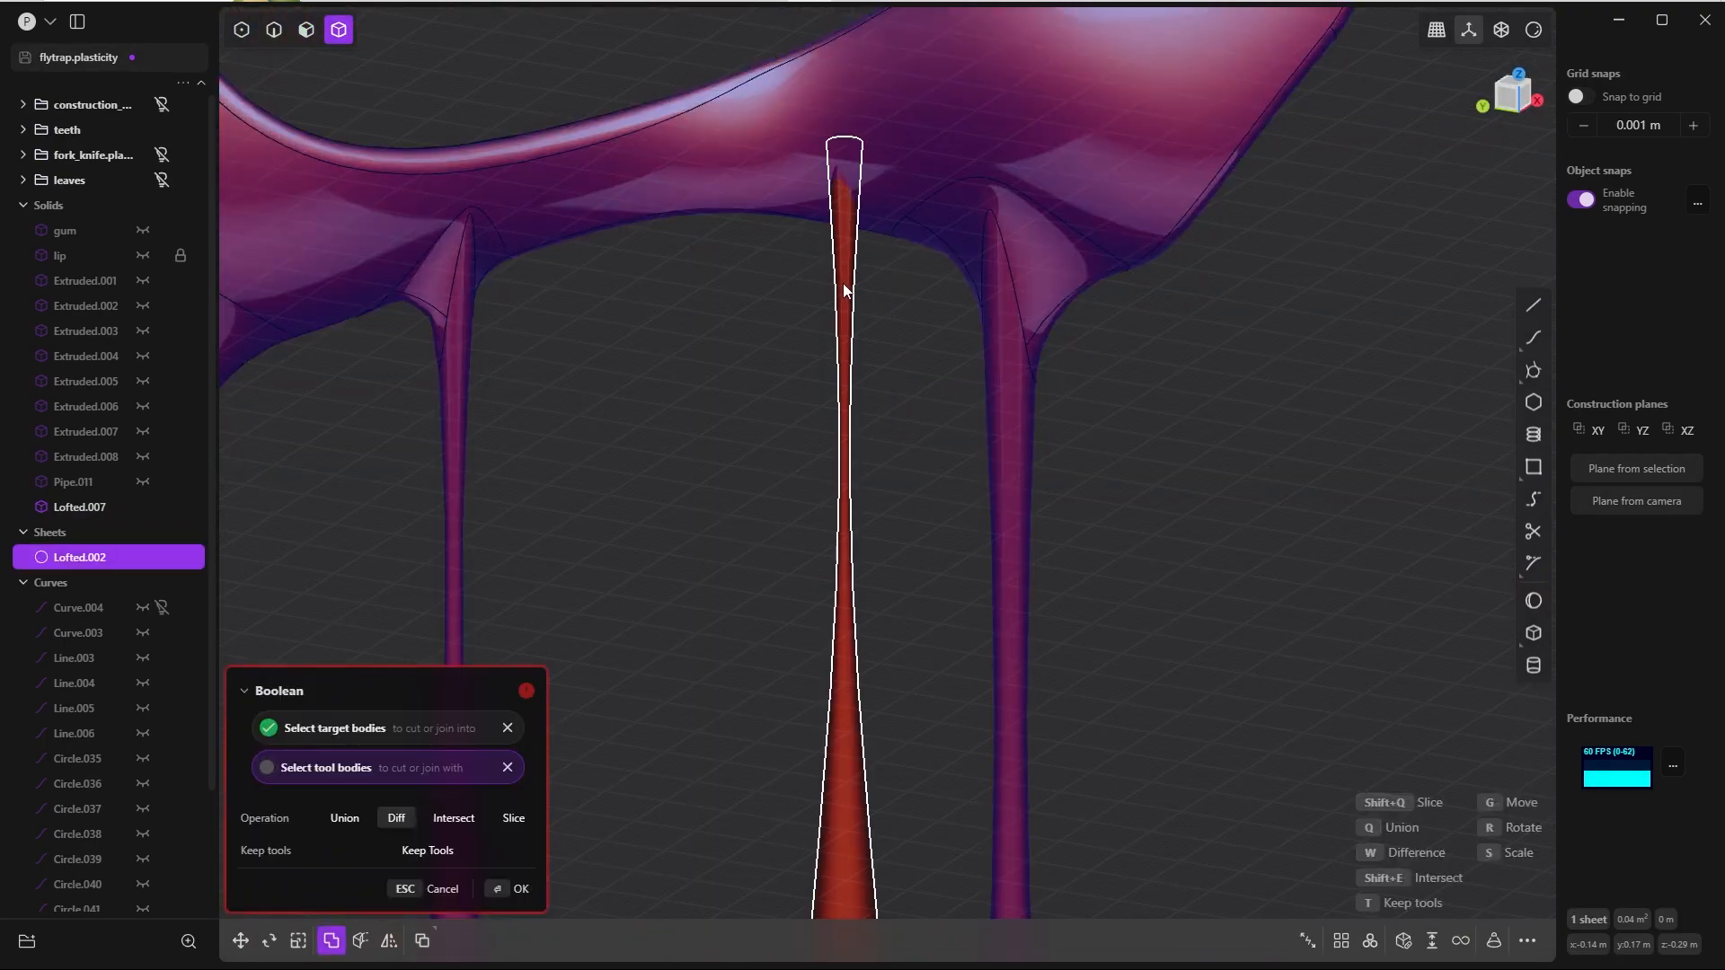
click(844, 289)
key(q)
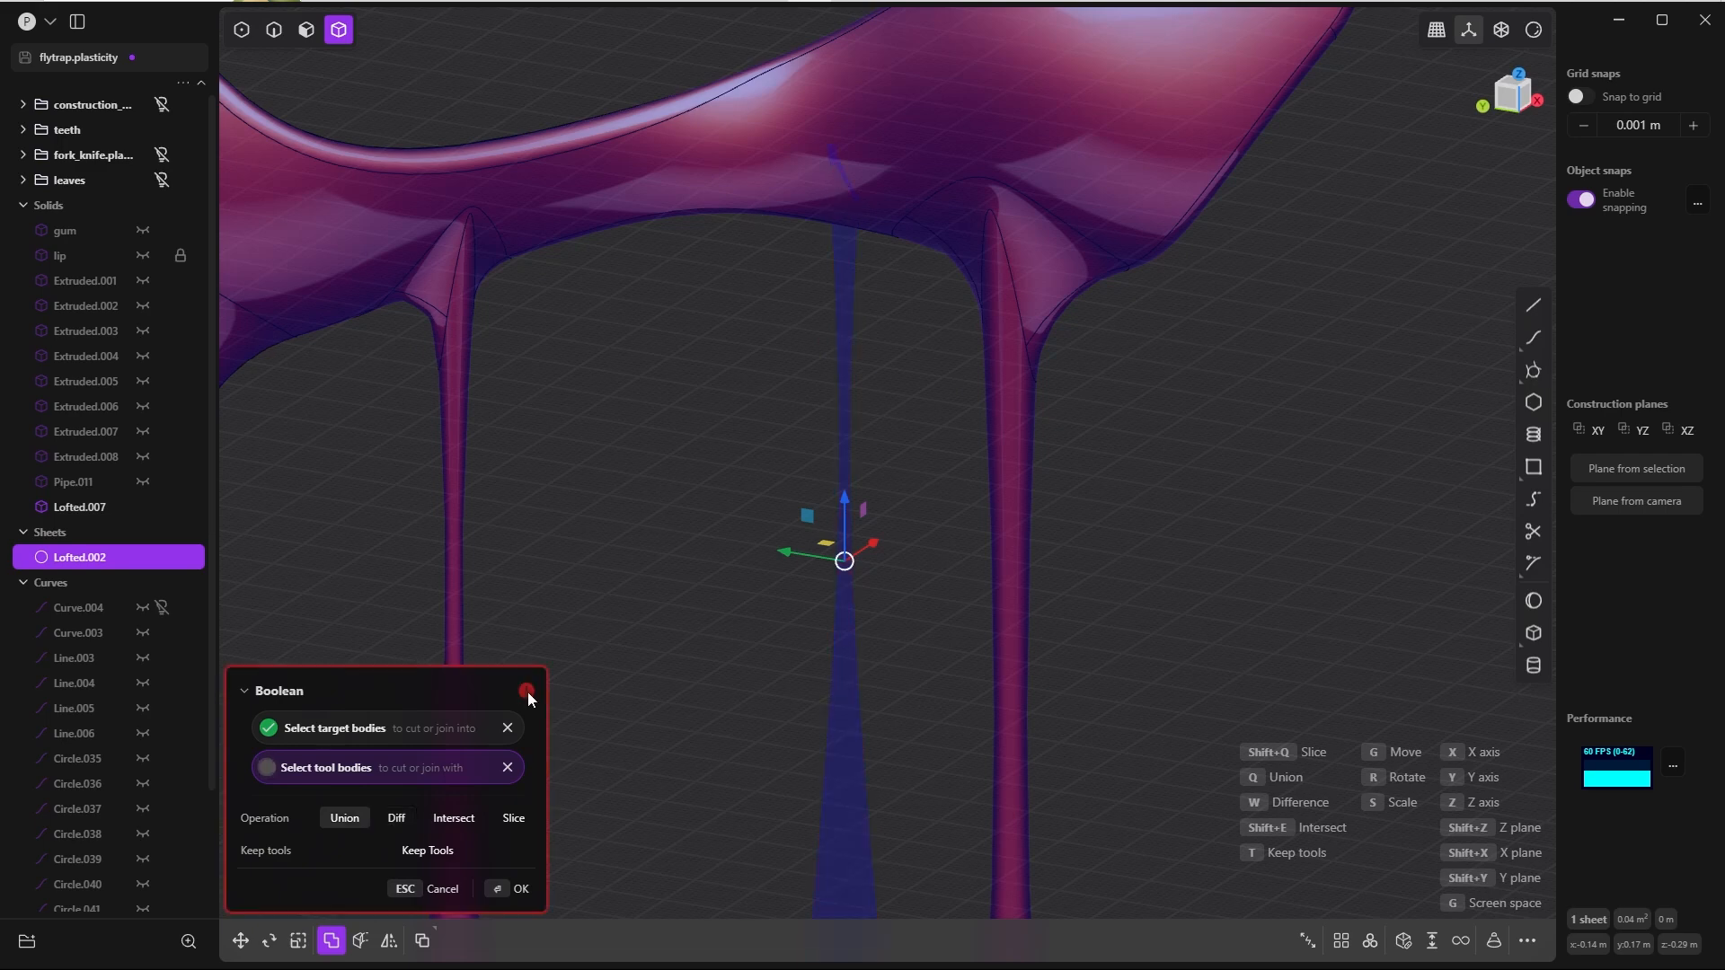
key(Escape)
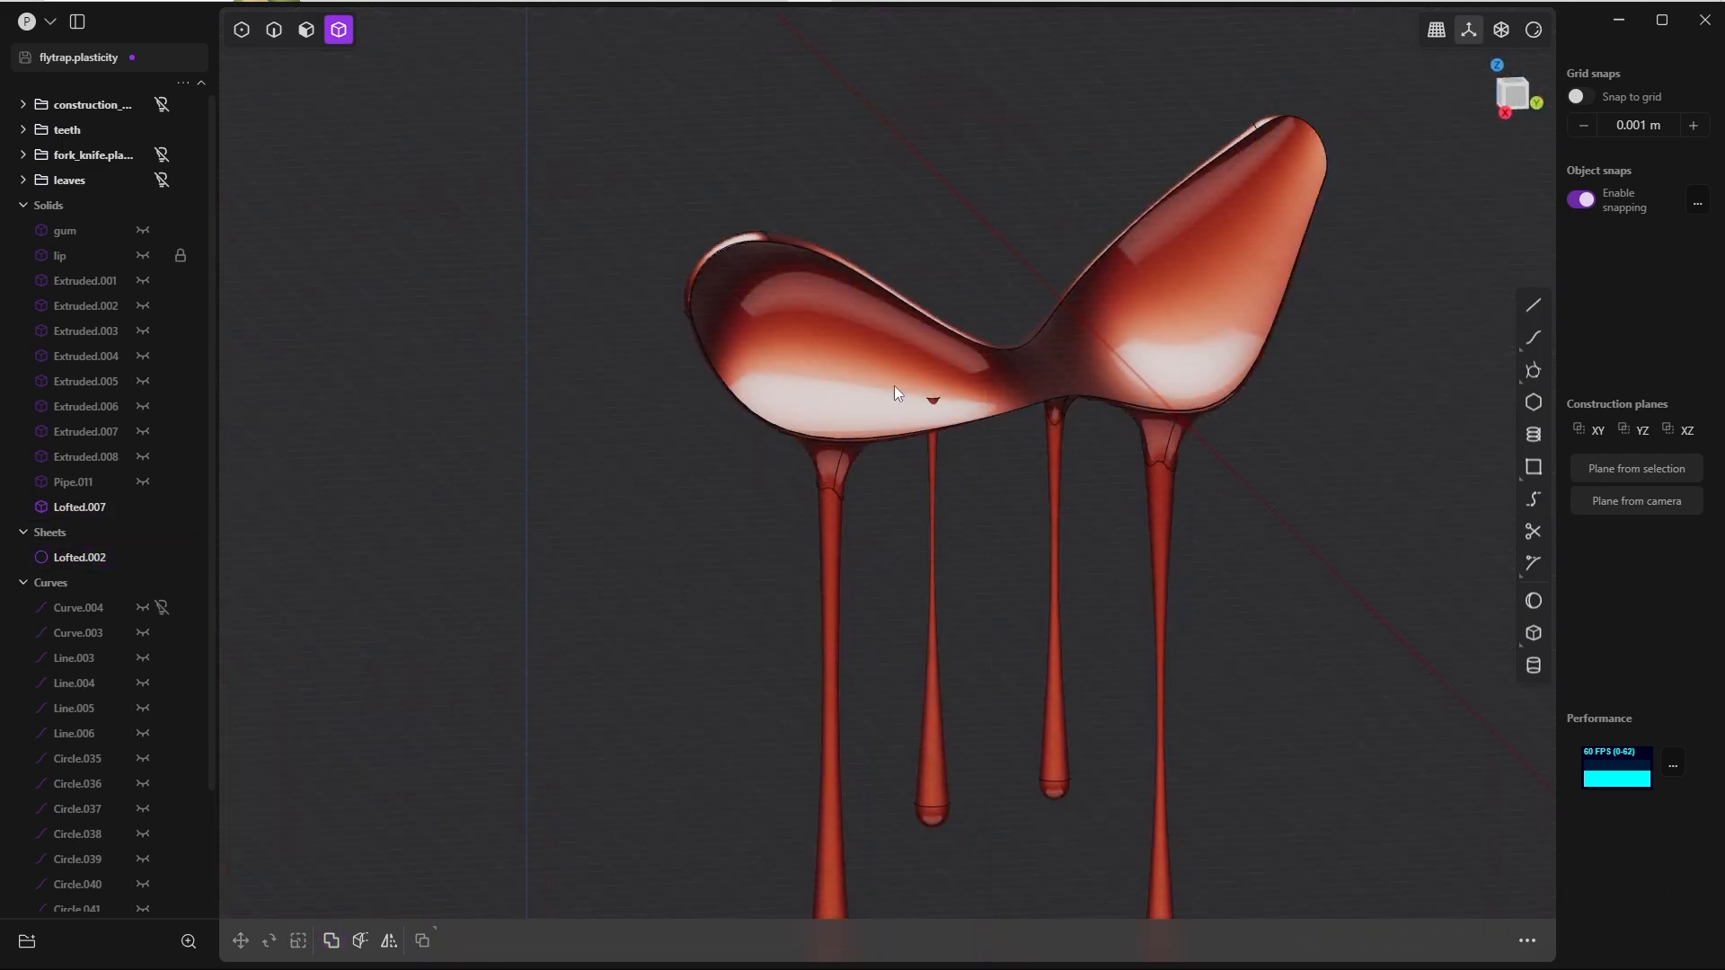
click(934, 485)
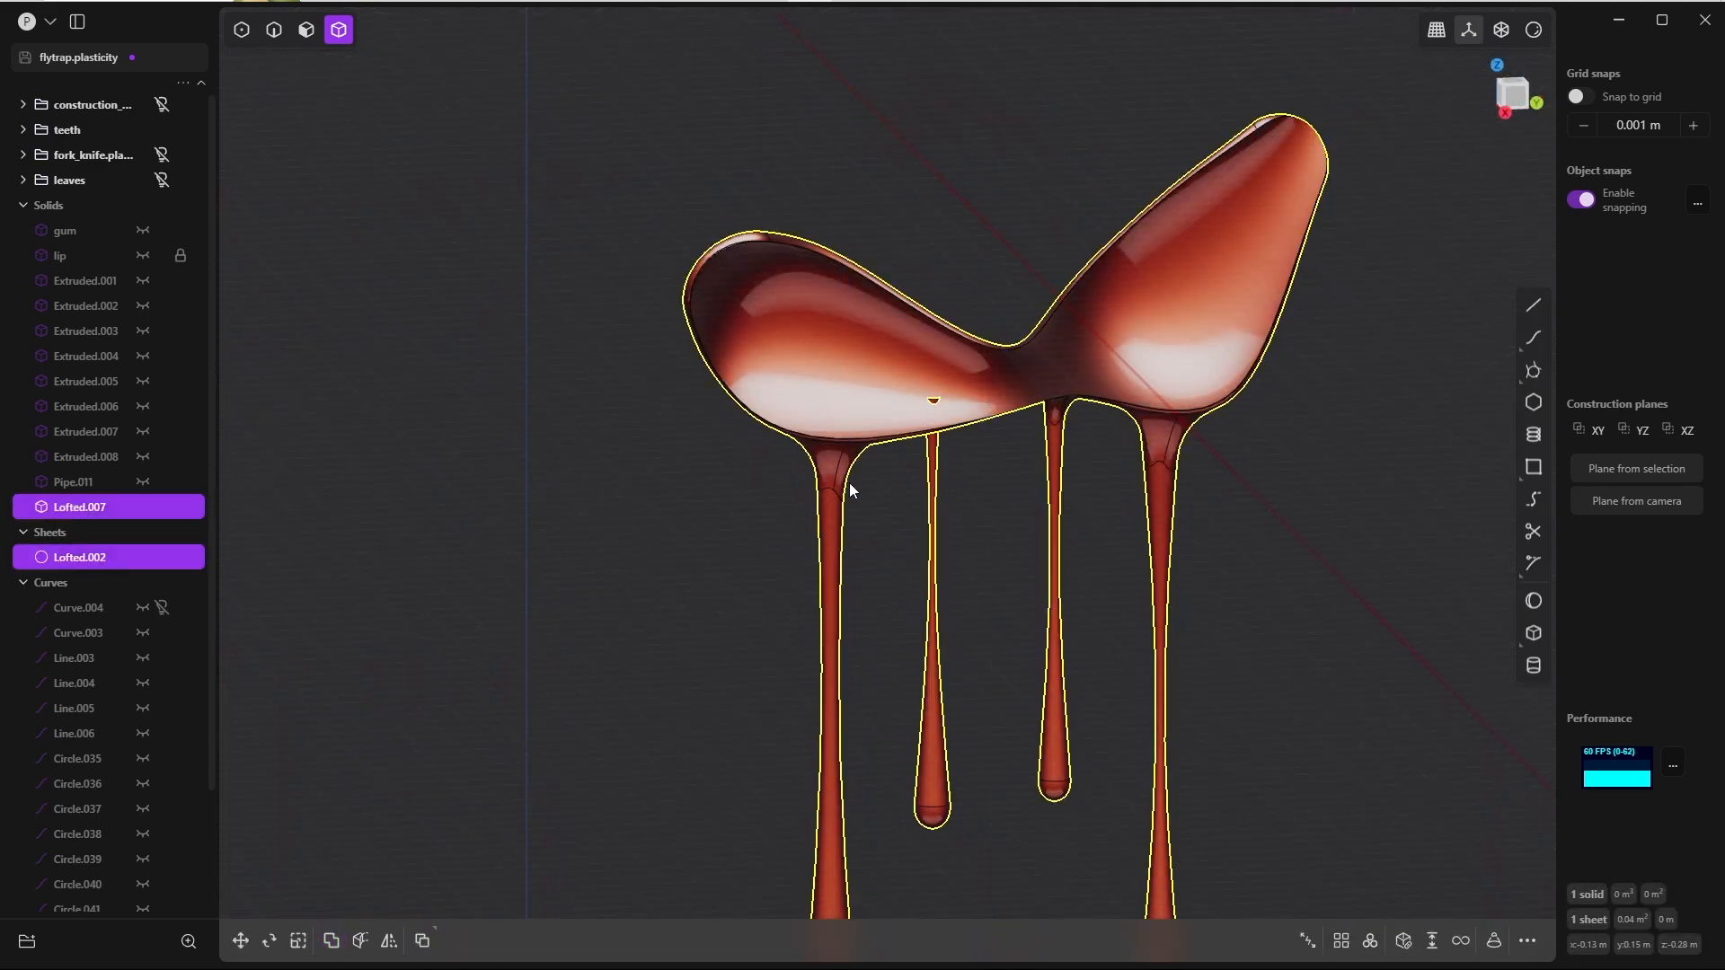
key(q)
key(q)
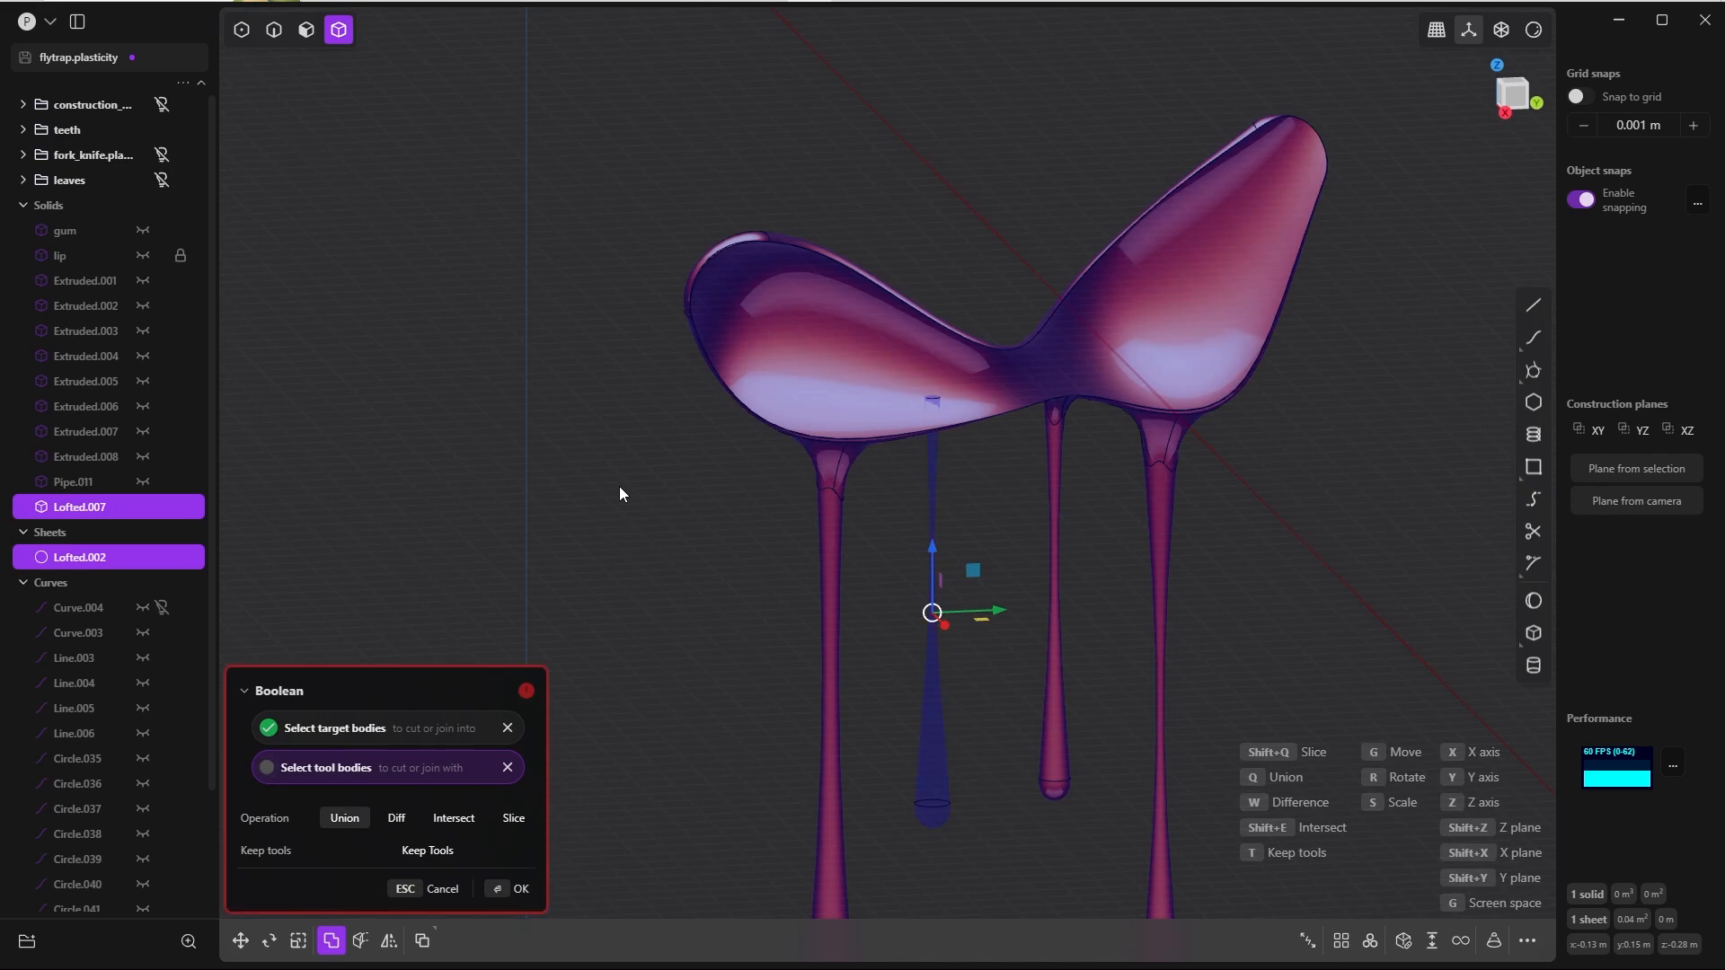
key(Return)
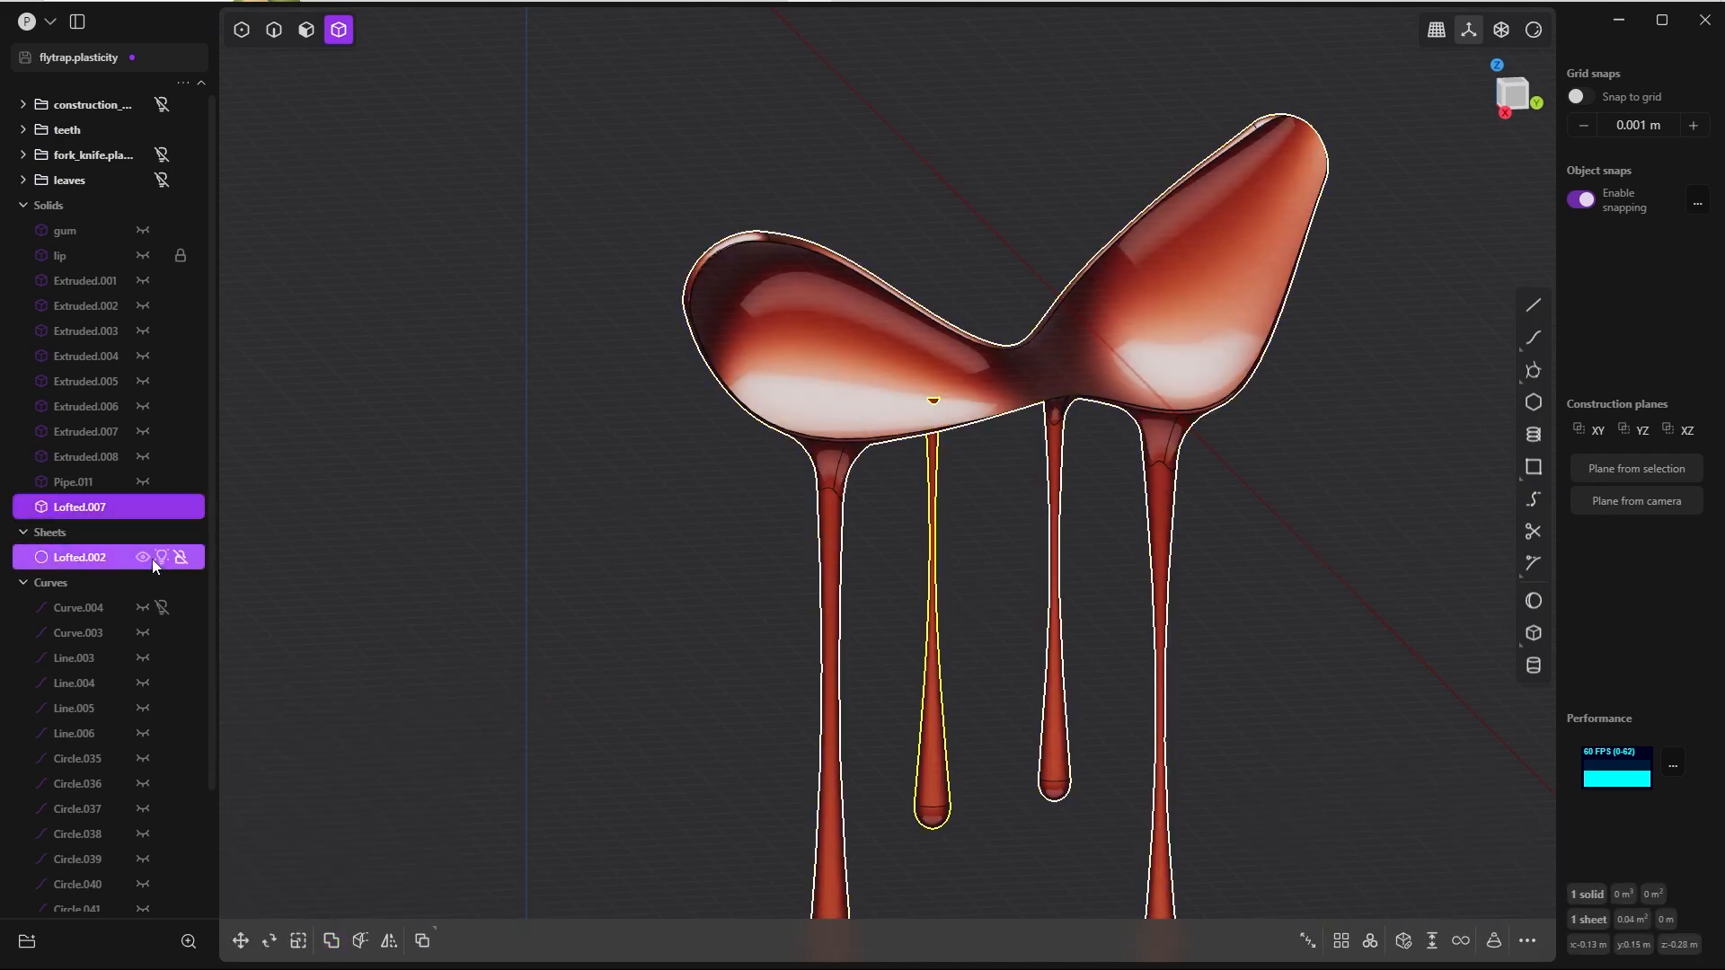
Step: Boolean-union the lip solid Lofted.007 and the drip sheet Lofted.002 into one body
click(107, 557)
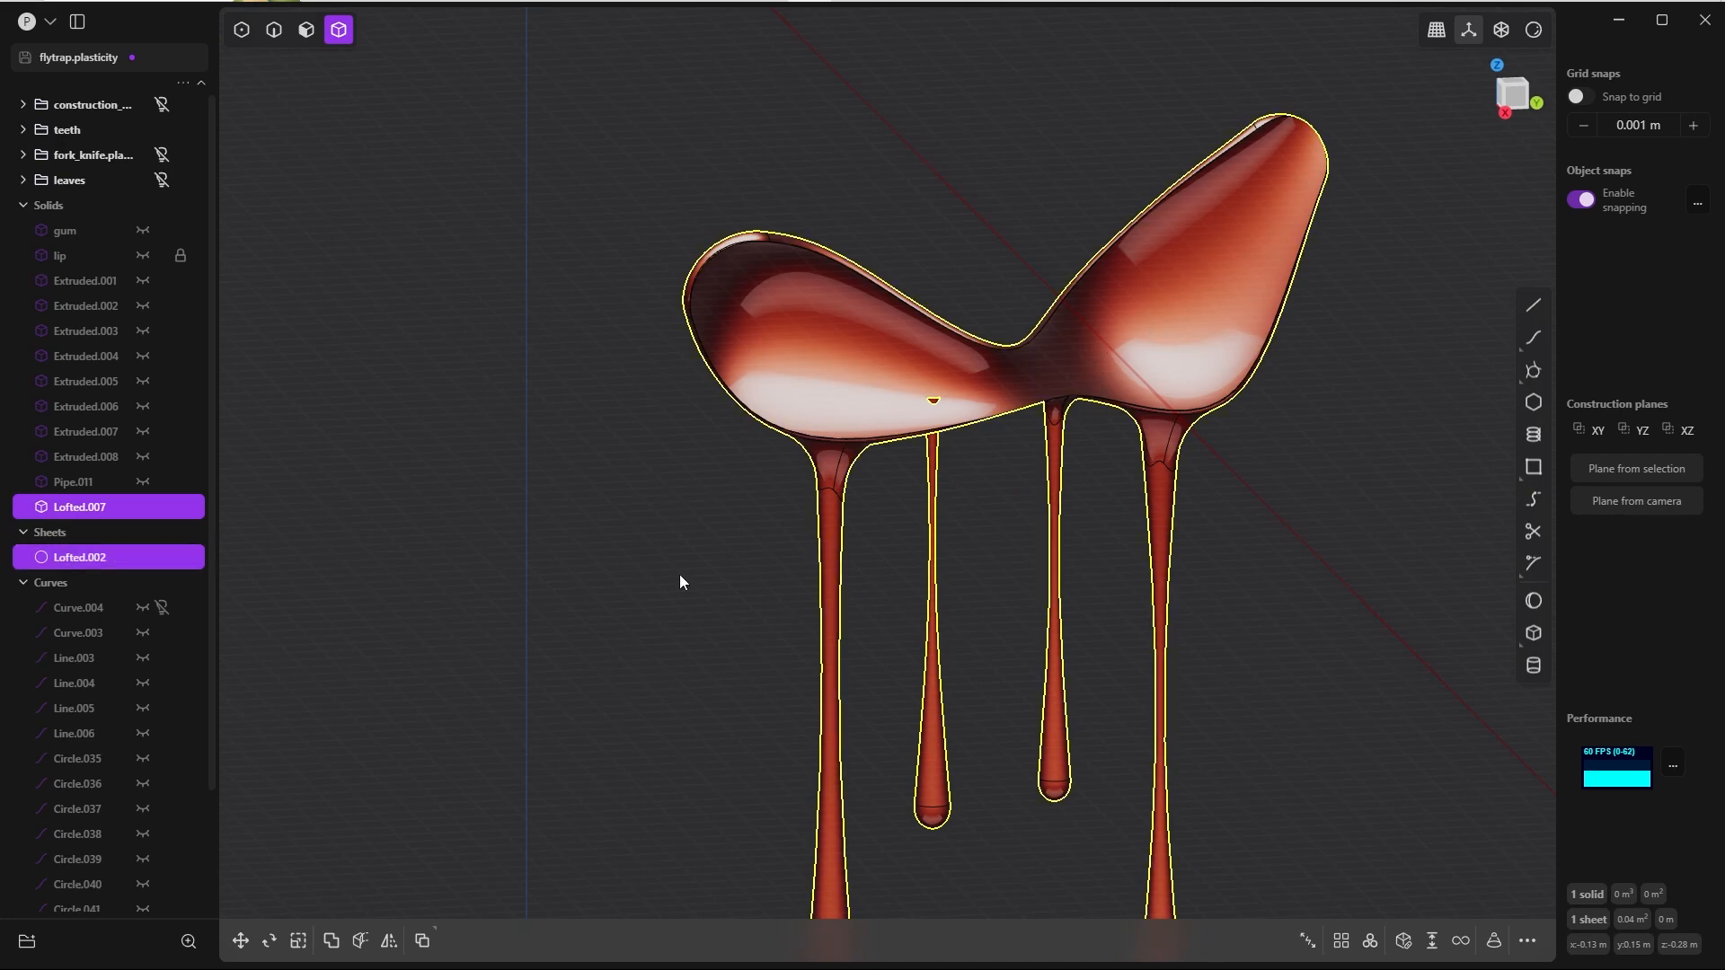
key(q)
click(509, 886)
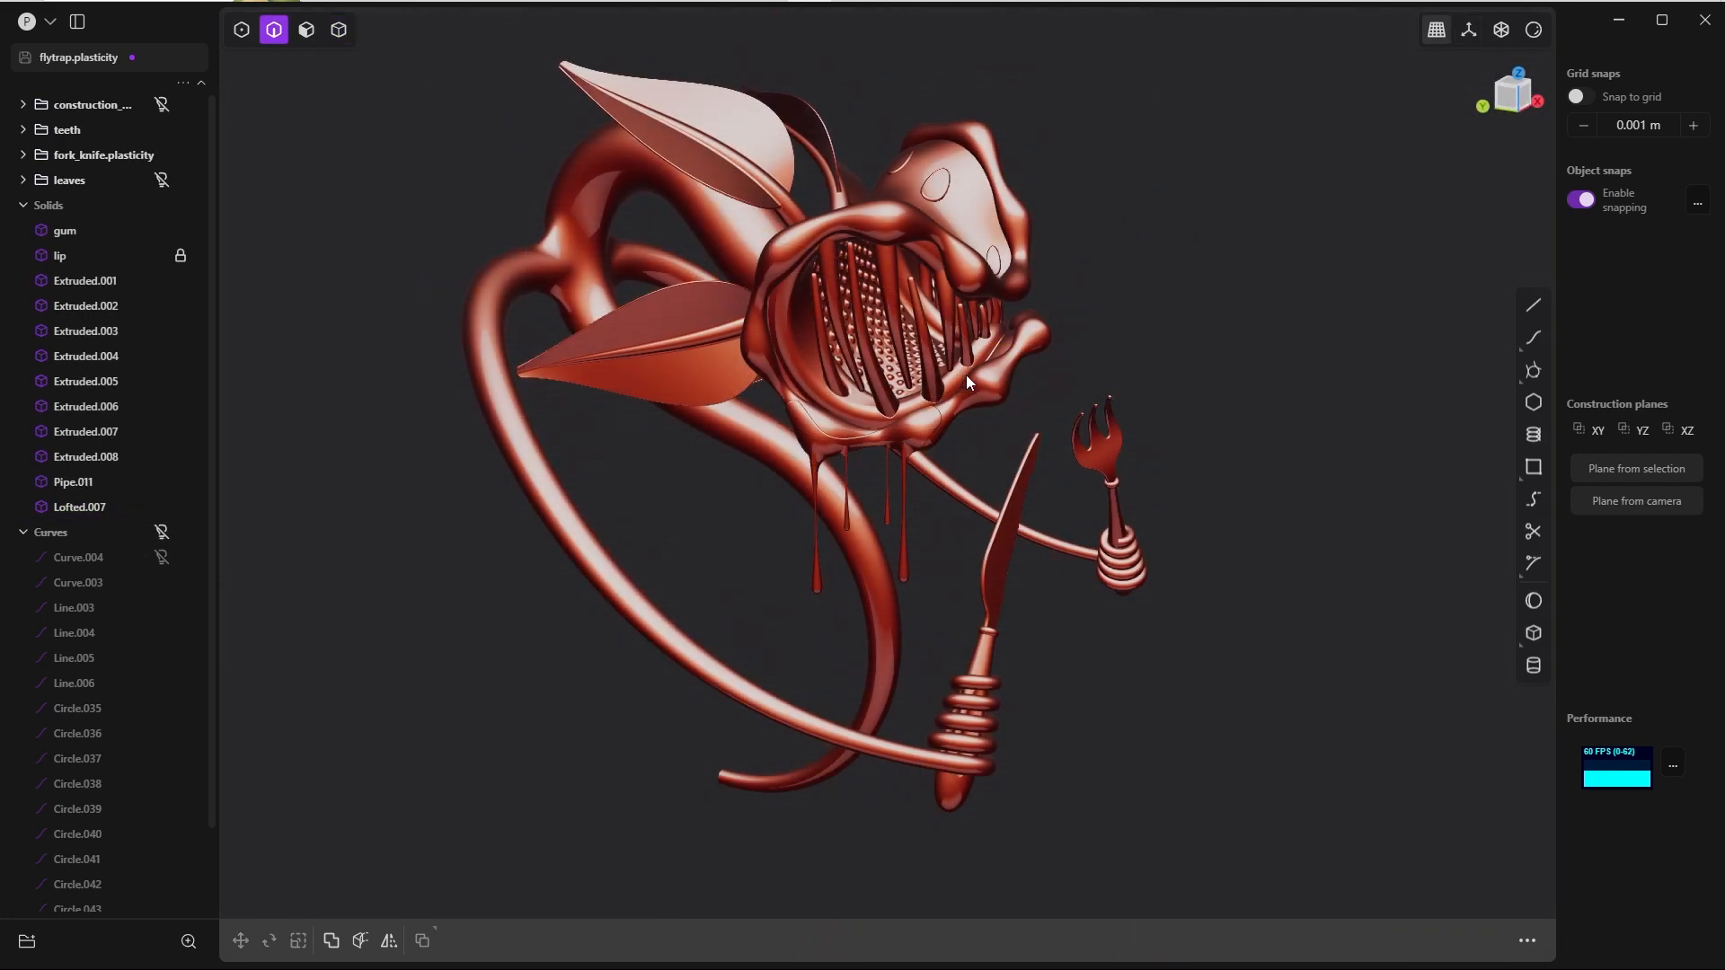
middle_drag(995, 364, 896, 435)
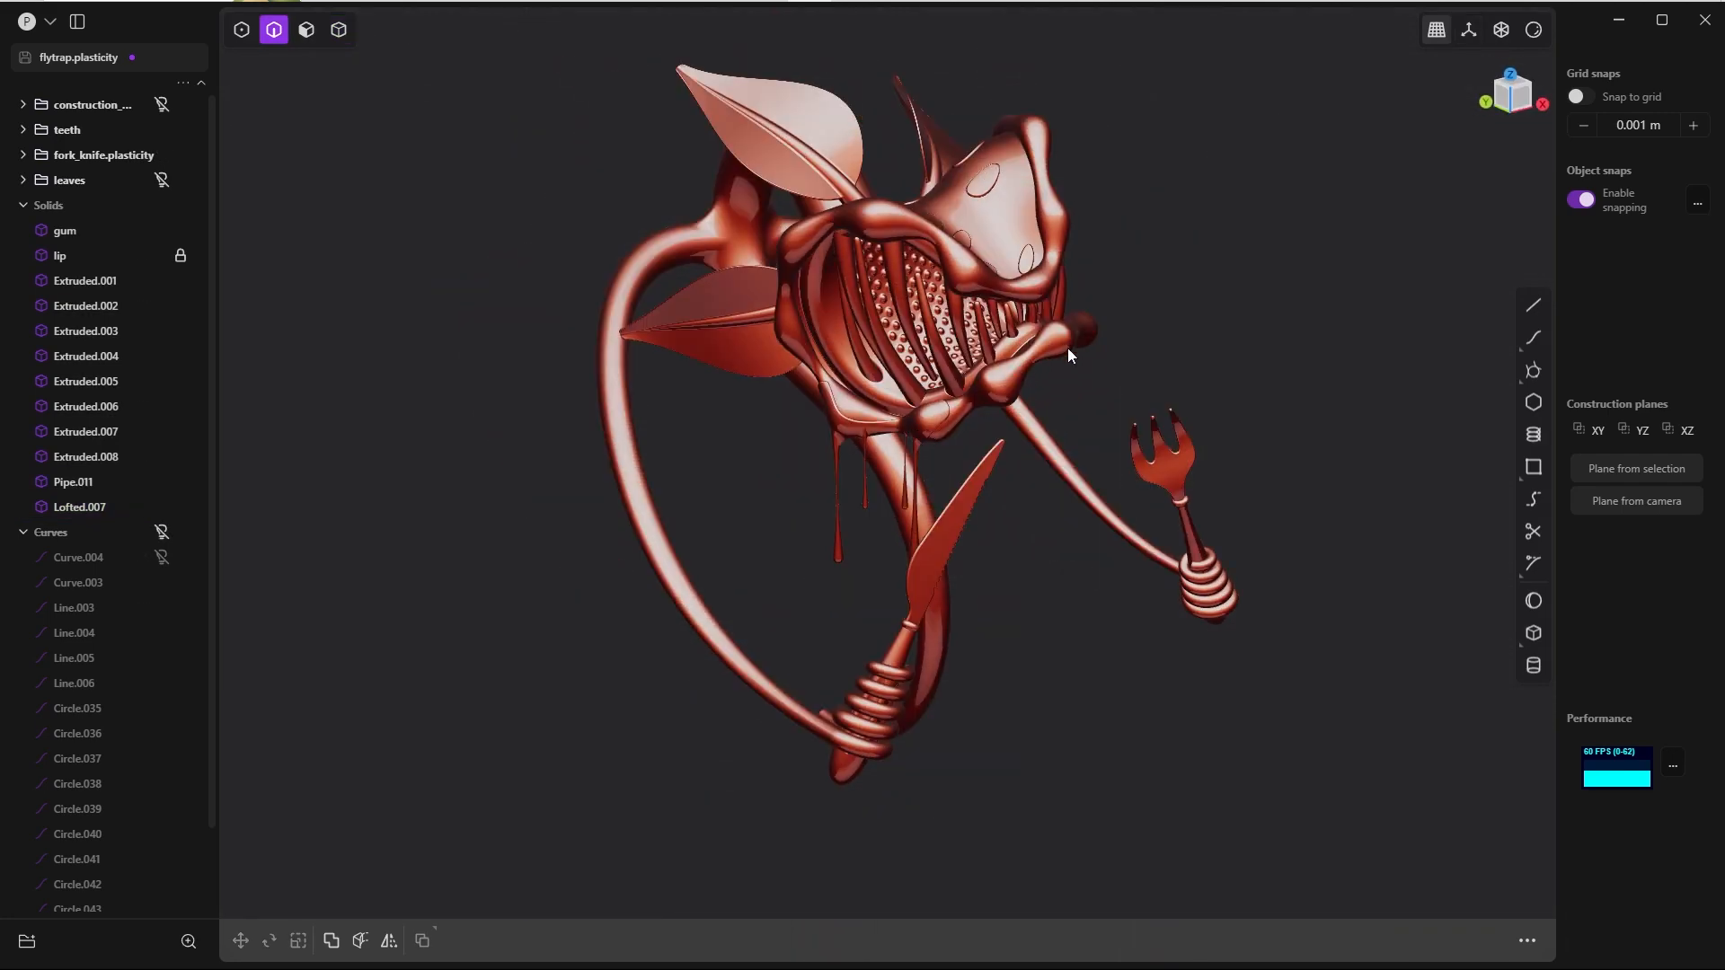
middle_drag(1067, 348, 963, 424)
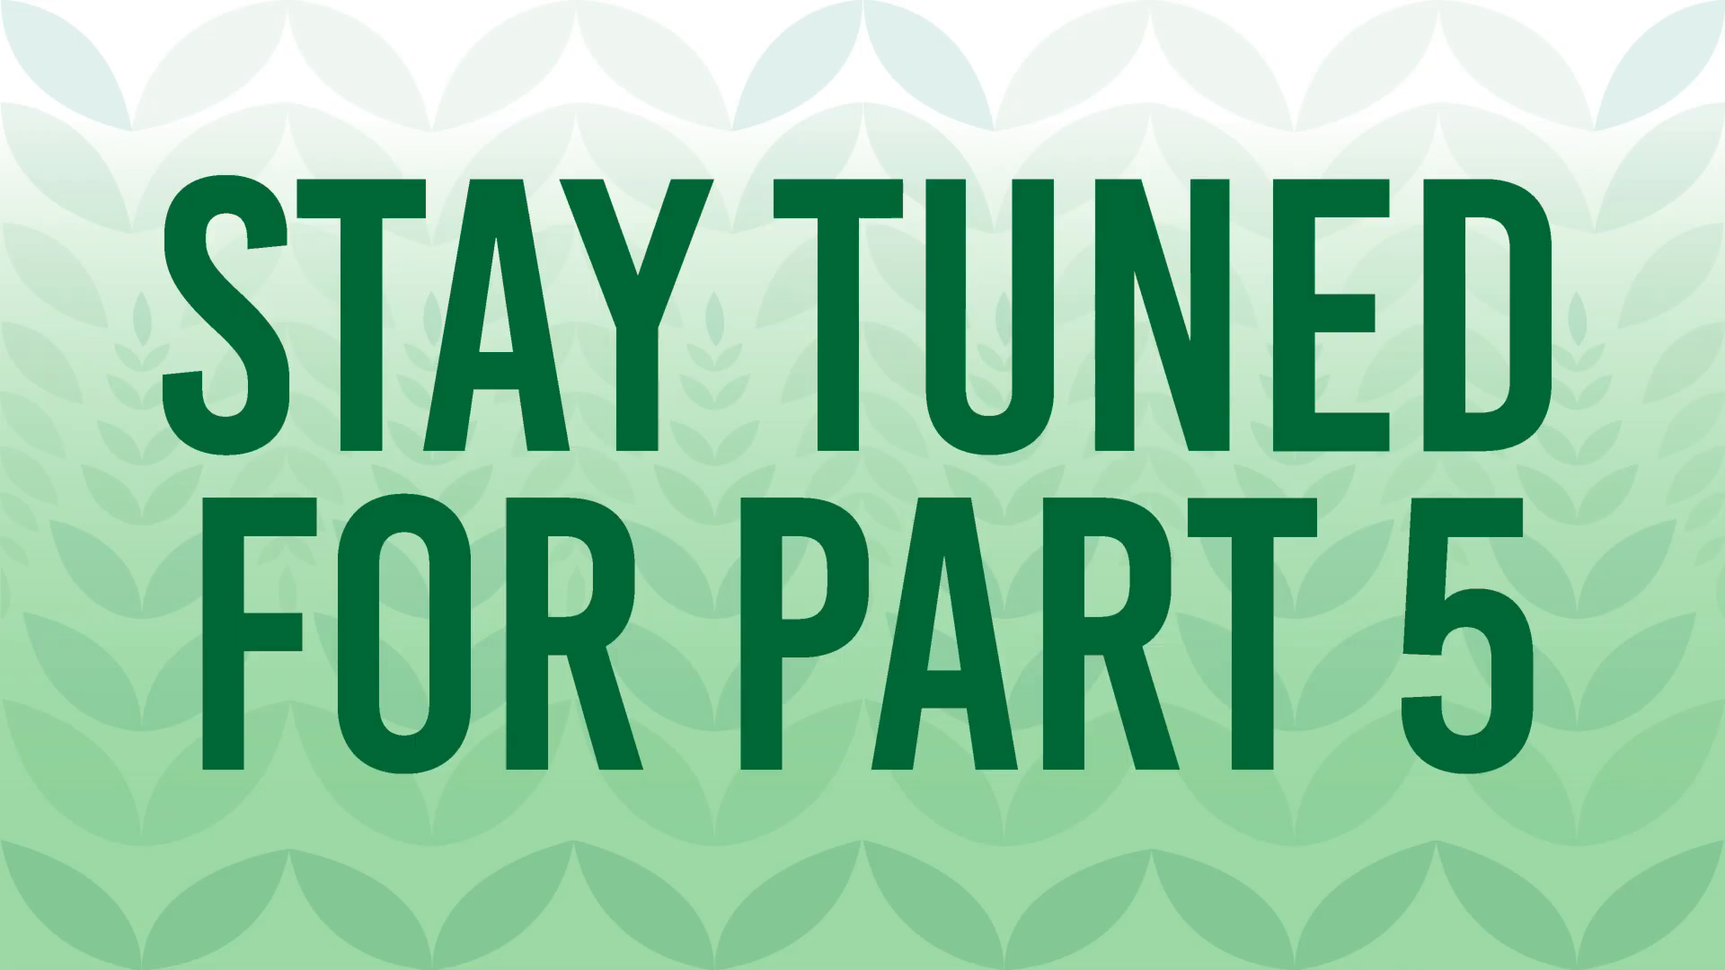